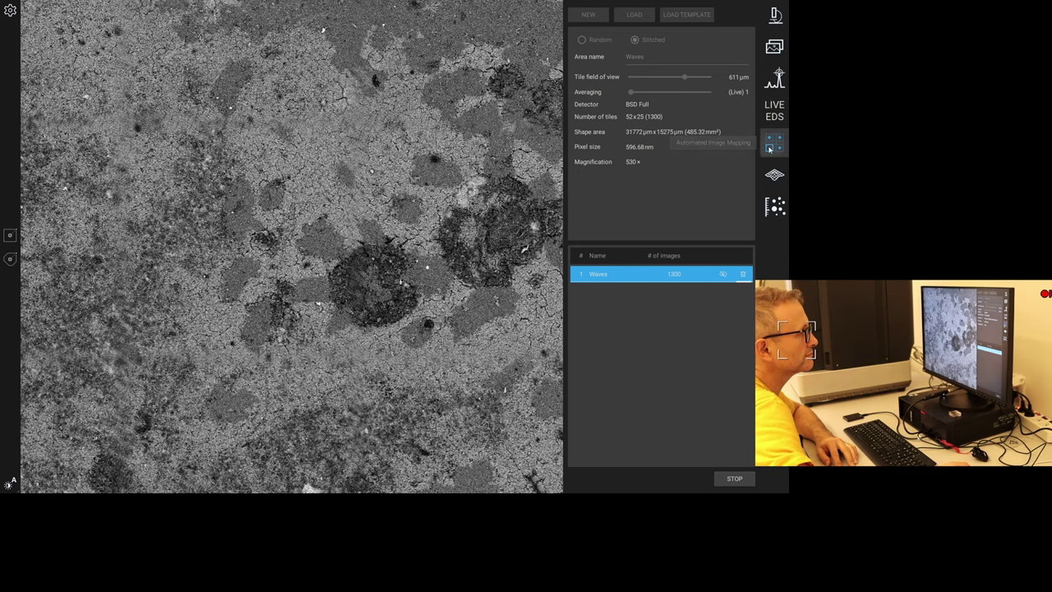
Check the gallery and the live microscope view during the mapping run, and return to Automated Image Mapping.
click(774, 47)
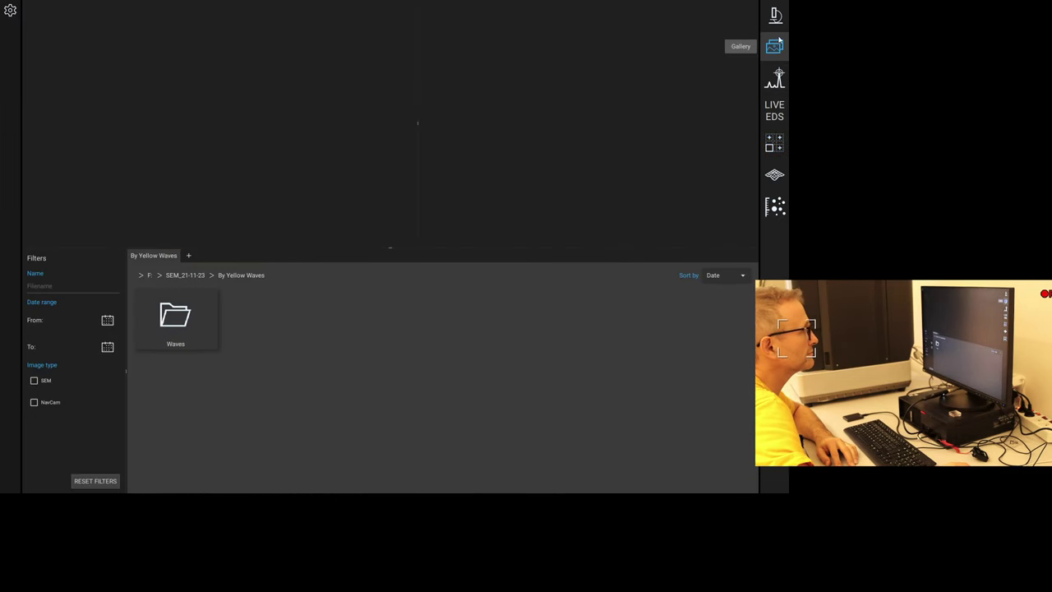
click(776, 21)
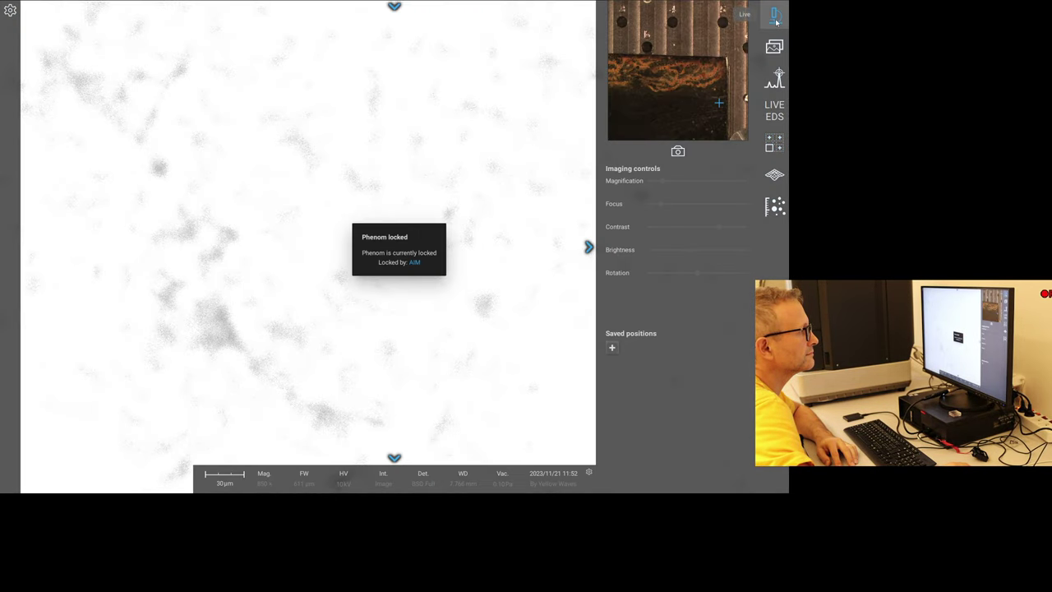
click(774, 142)
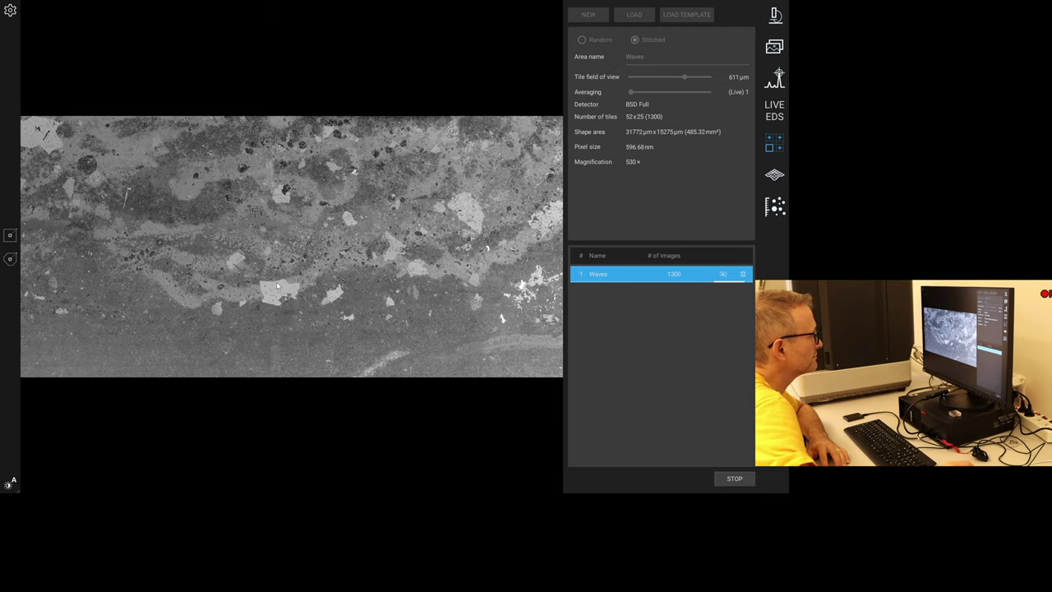
Inspect the bright grains in the central part of the stitched Waves map while acquisition is running.
scroll(263, 281, up, 5)
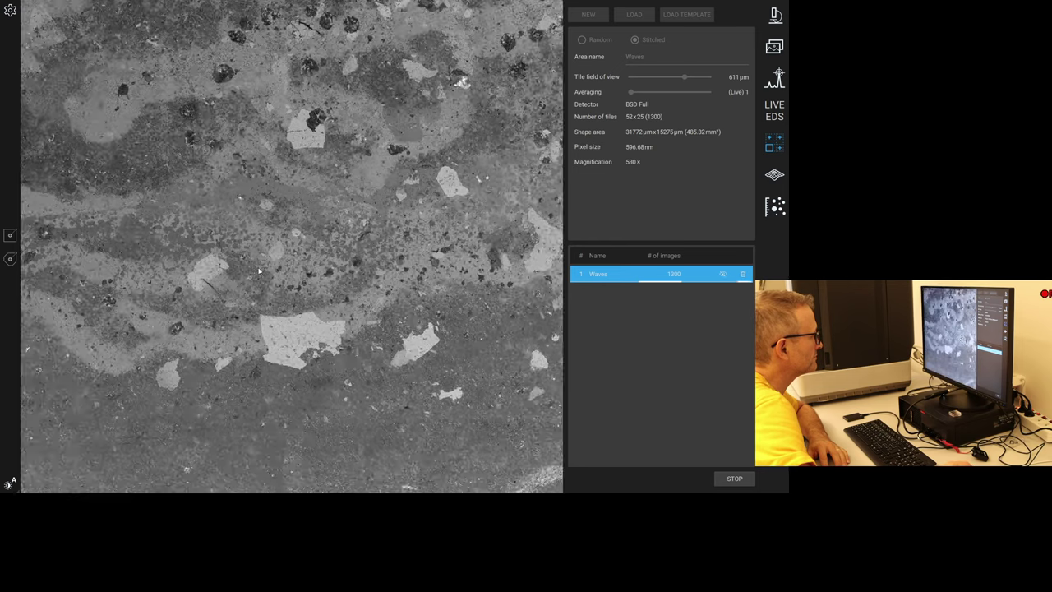
drag(266, 283, 291, 289)
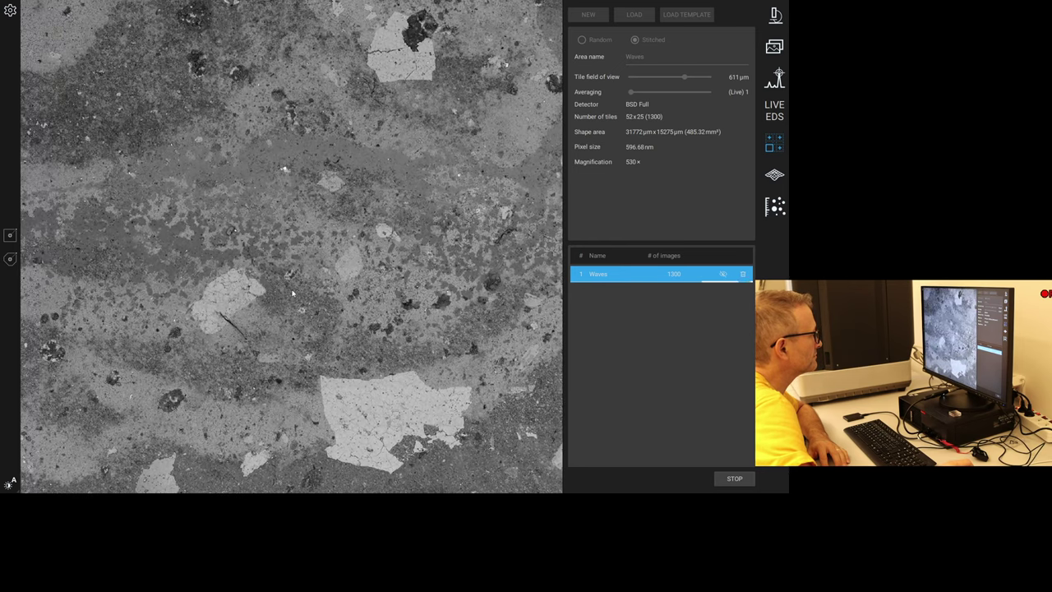
scroll(281, 293, up, 3)
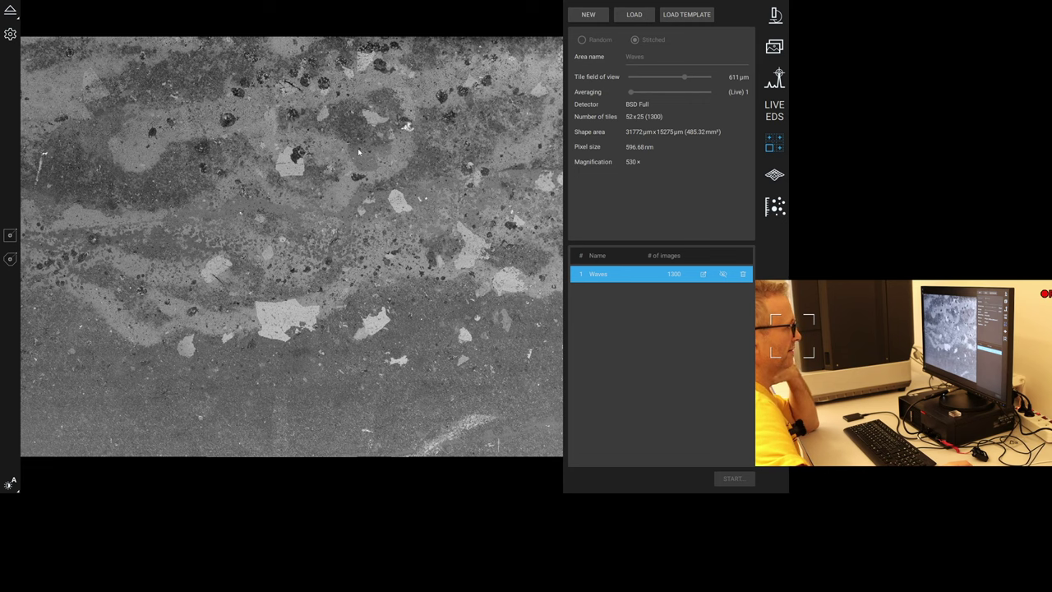
Examine the finished Waves map from overview down to the cracked light matrix and darker patches near its centre.
scroll(294, 288, up, 2)
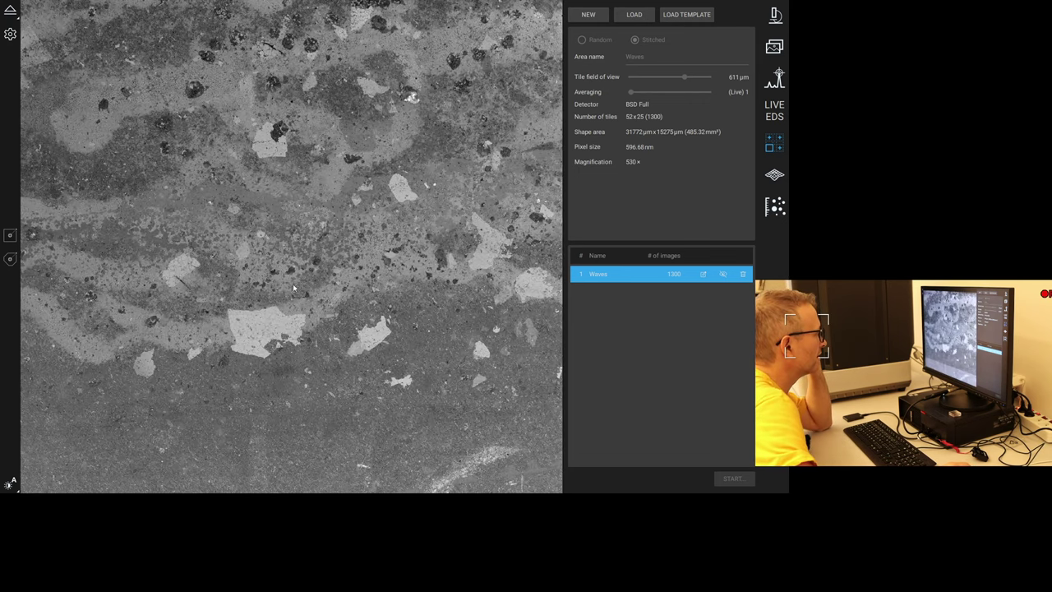
scroll(292, 284, up, 5)
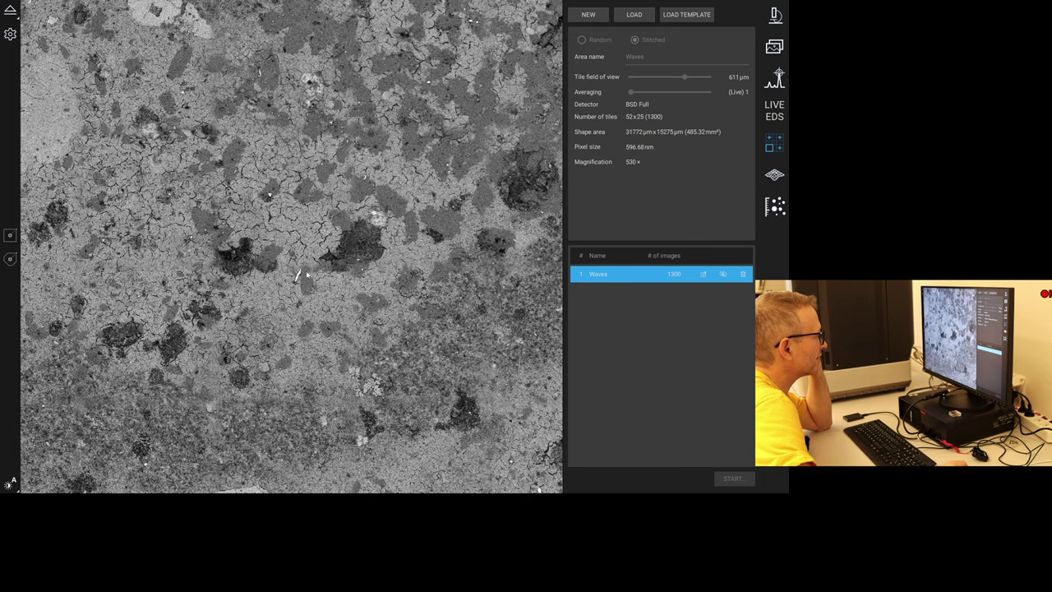
drag(306, 270, 406, 246)
drag(360, 301, 341, 317)
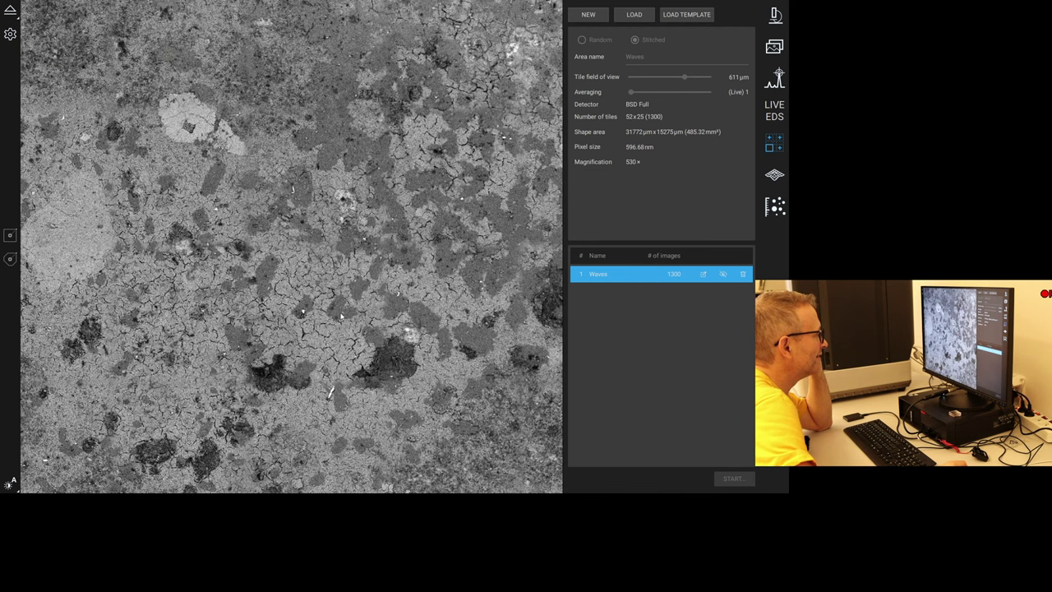
scroll(341, 316, up, 2)
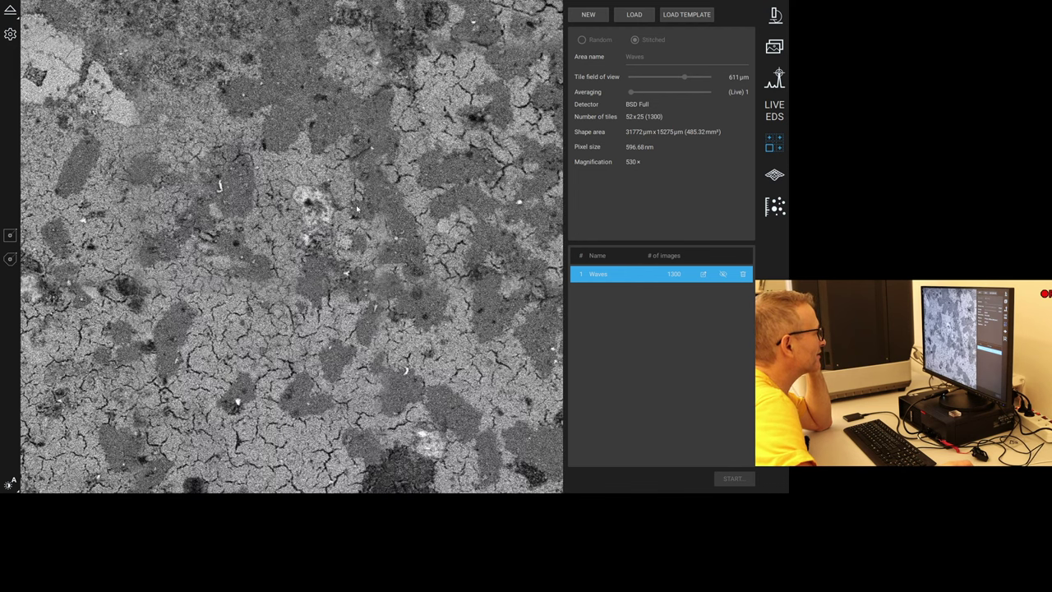
scroll(232, 205, up, 2)
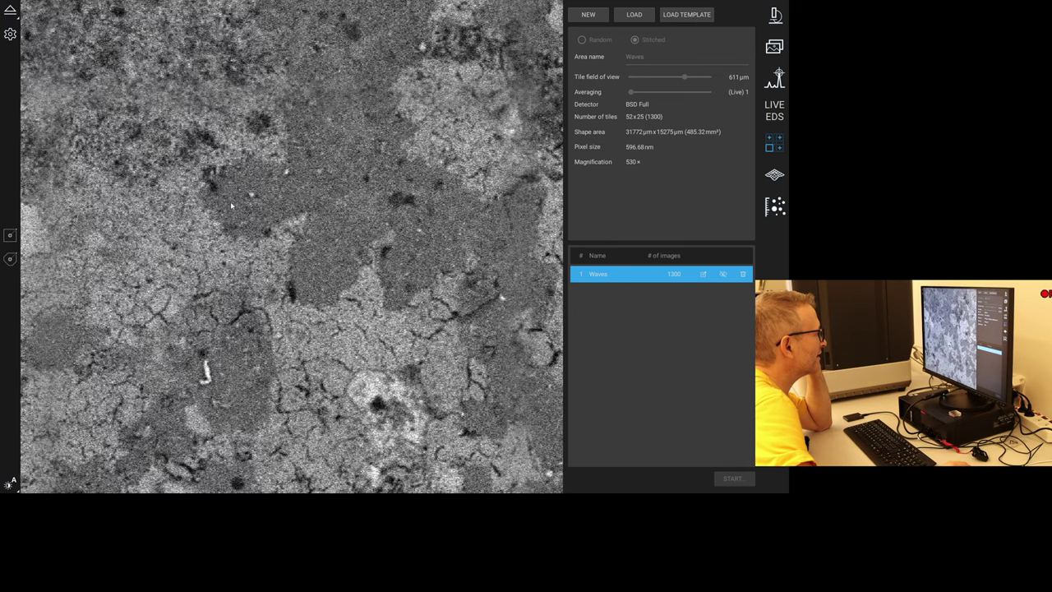
scroll(316, 244, down, 2)
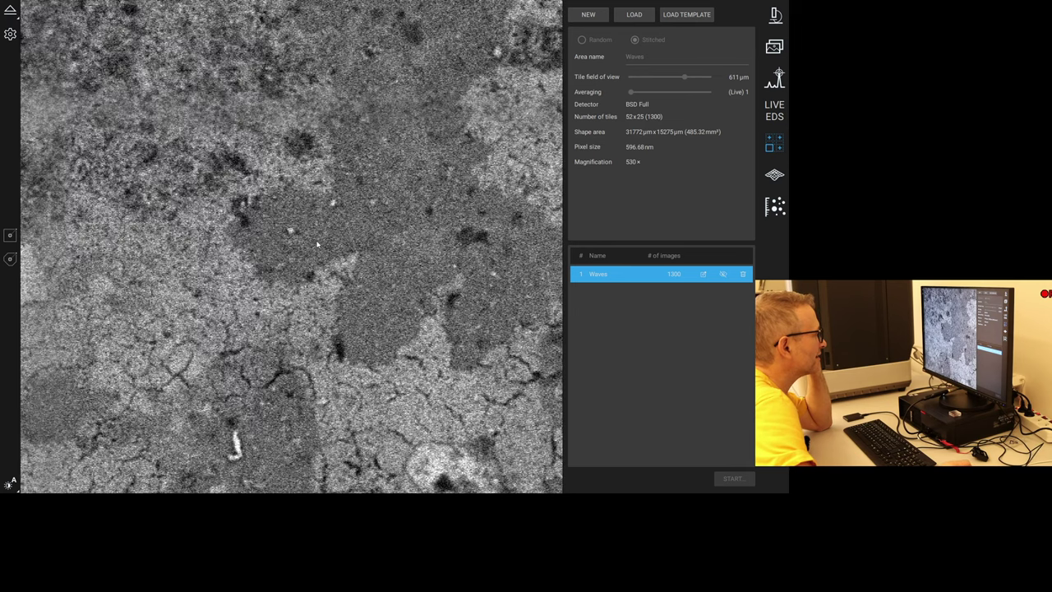
scroll(424, 355, down, 2)
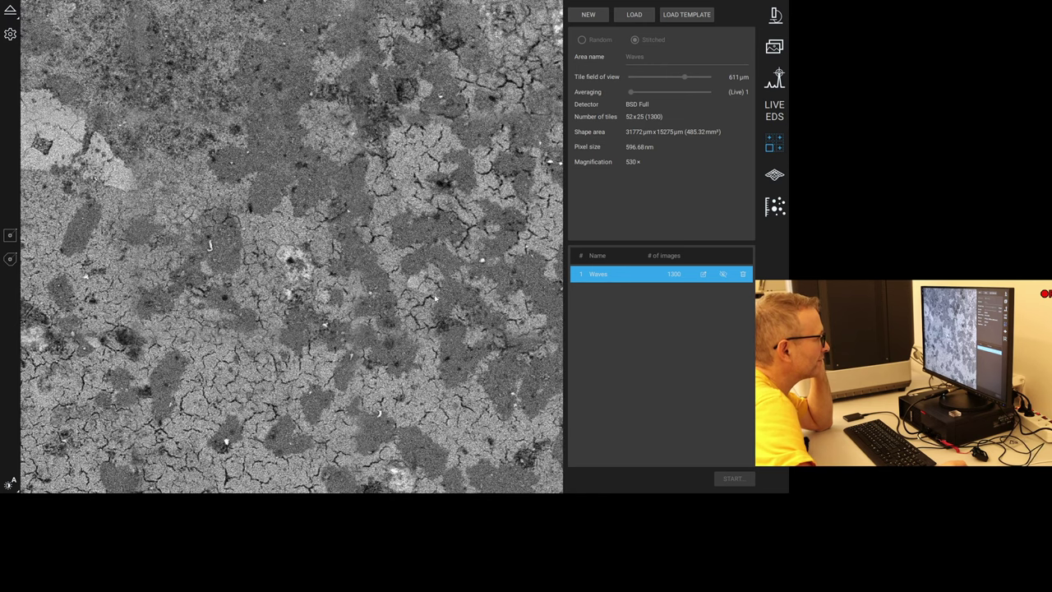
Inspect the small bright white particle among the dark patches of the Waves map at close range and in context.
scroll(436, 298, up, 3)
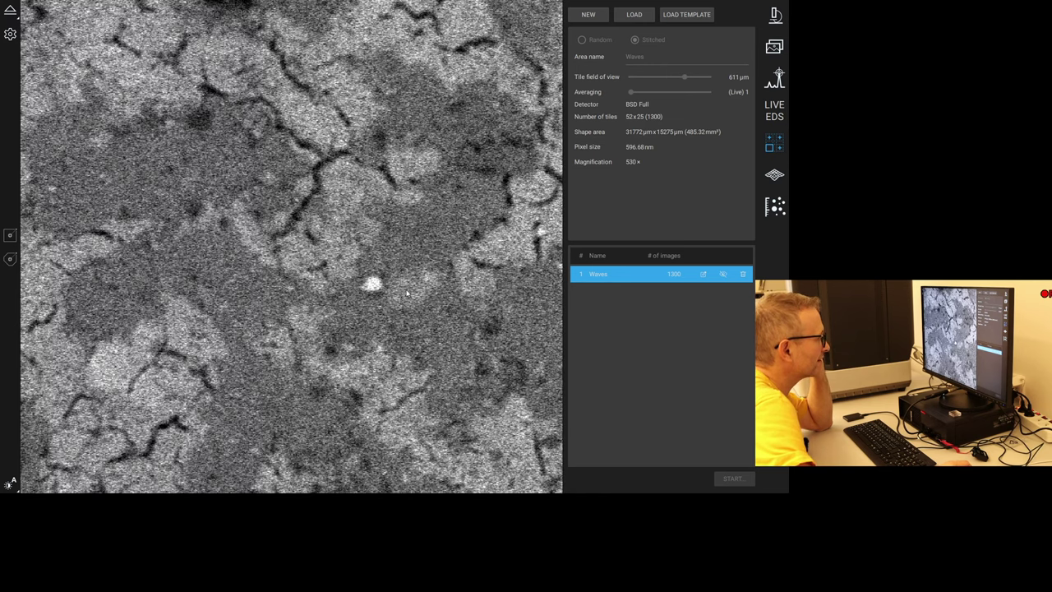
scroll(337, 269, down, 5)
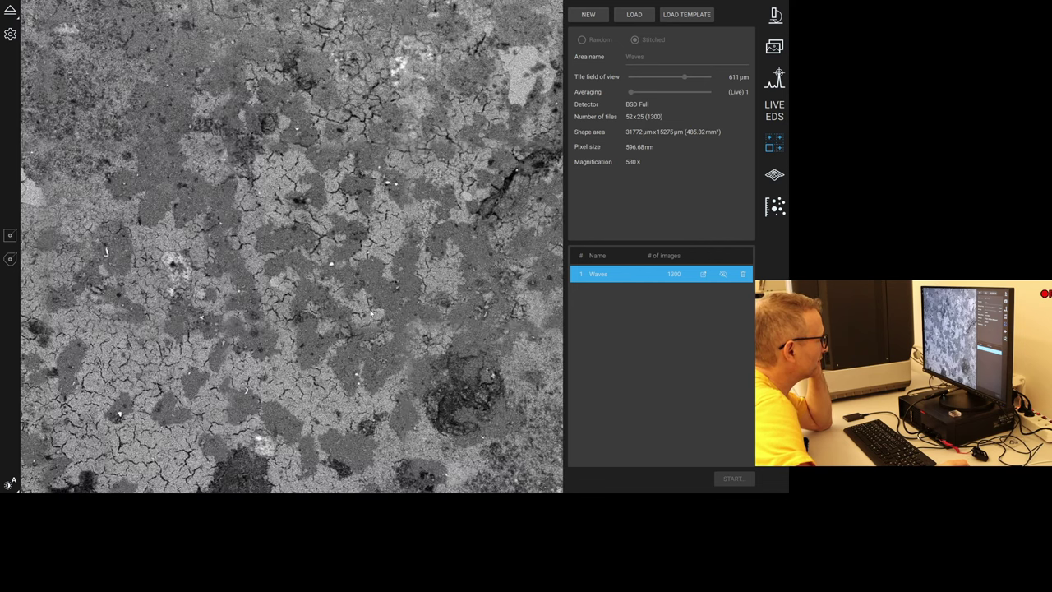
scroll(344, 268, up, 5)
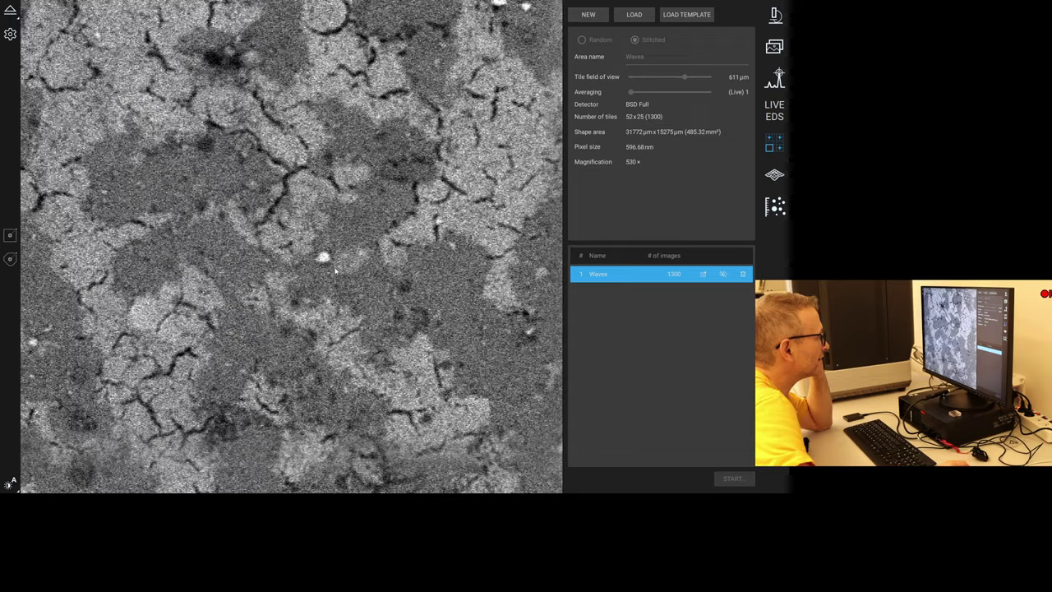
scroll(335, 271, down, 5)
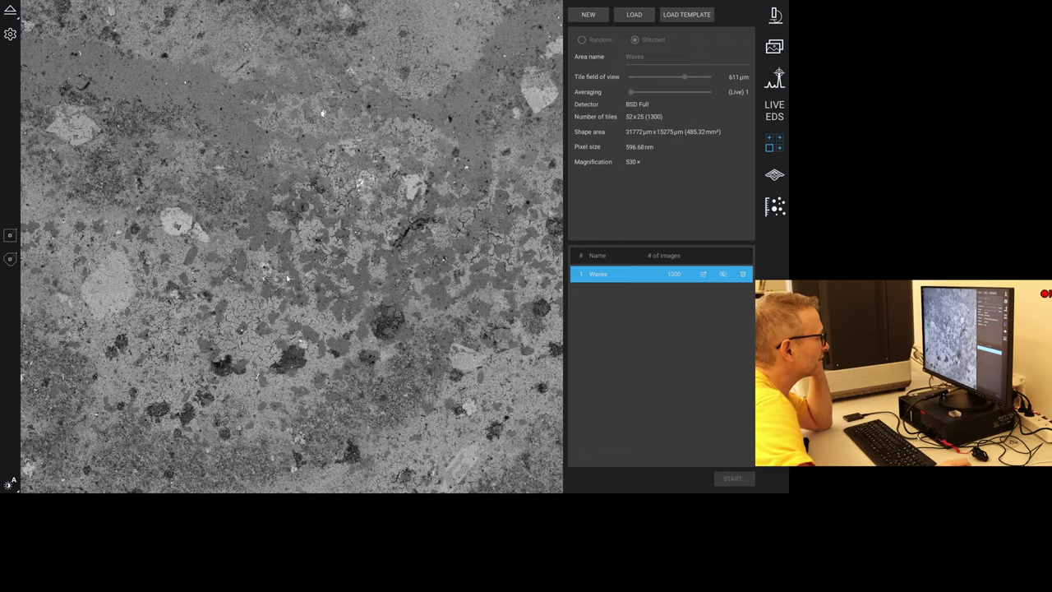
Examine the large bright grain with the linear dark crack and the star-shaped dark feature below it in the Waves map.
drag(255, 303, 403, 301)
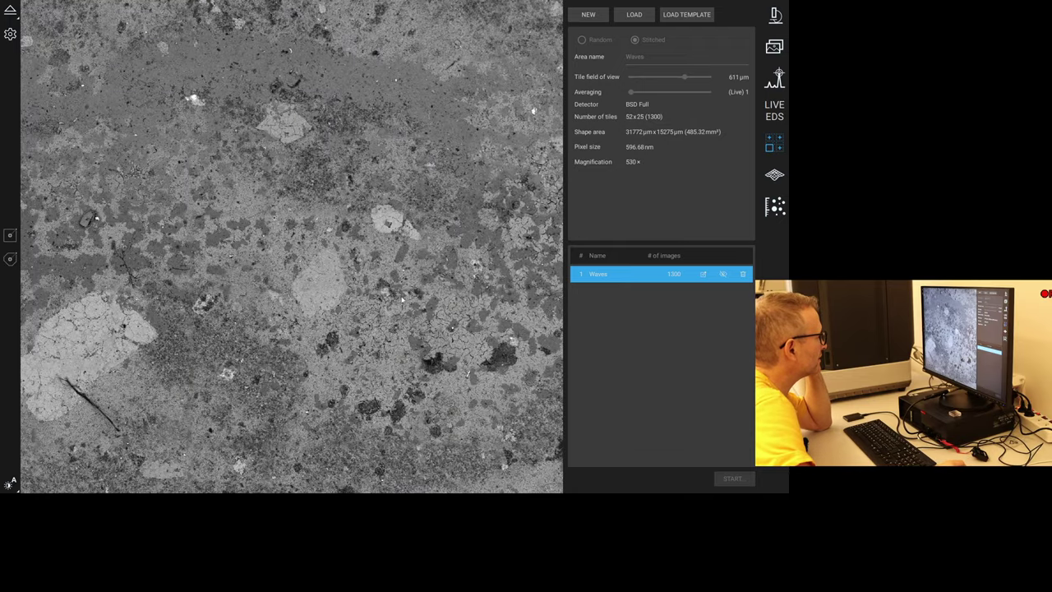
drag(227, 264, 344, 268)
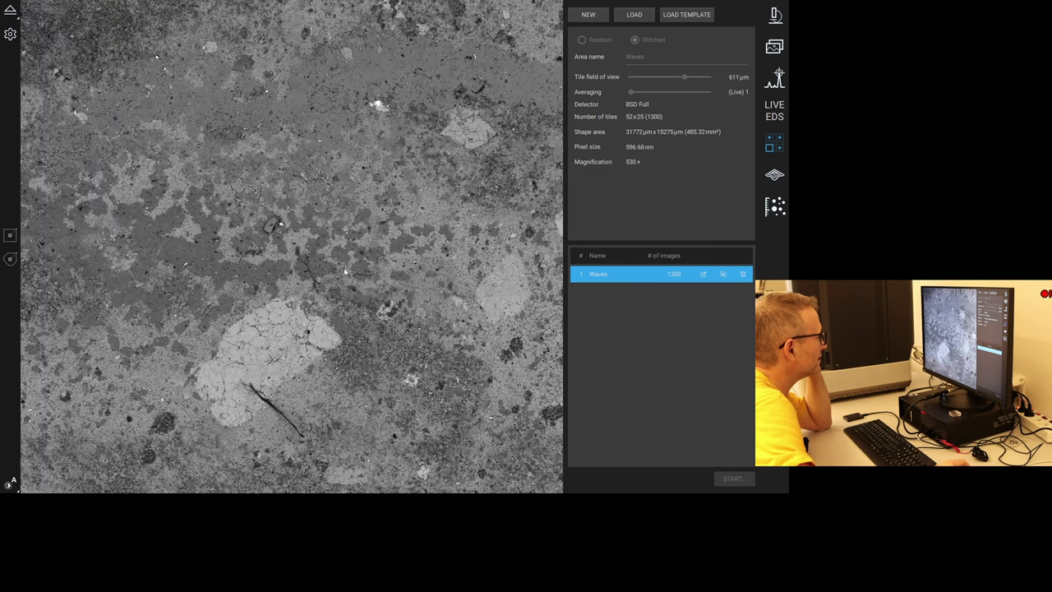
scroll(309, 241, up, 4)
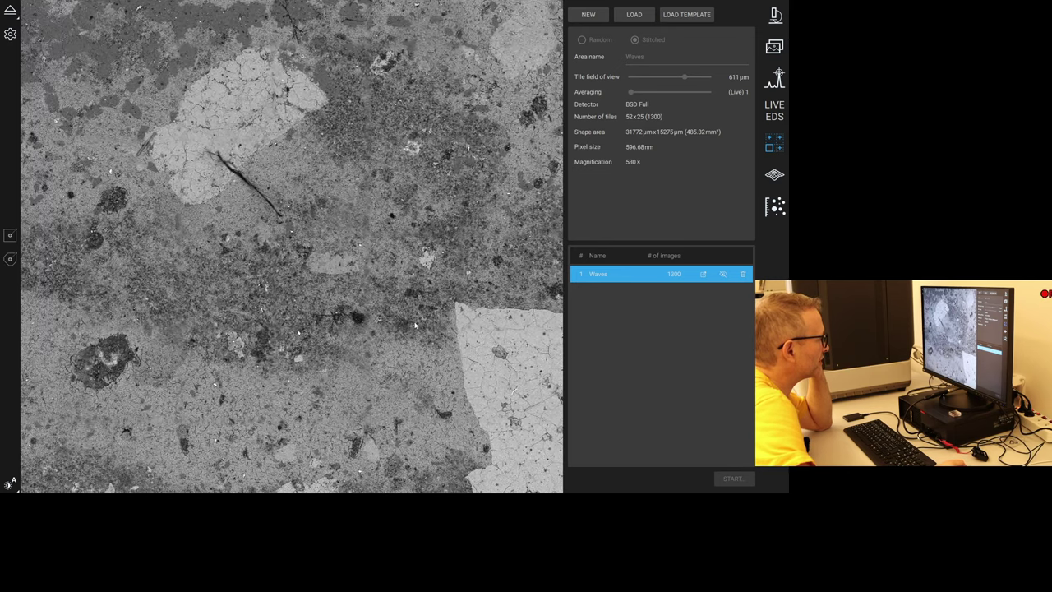
drag(416, 326, 433, 314)
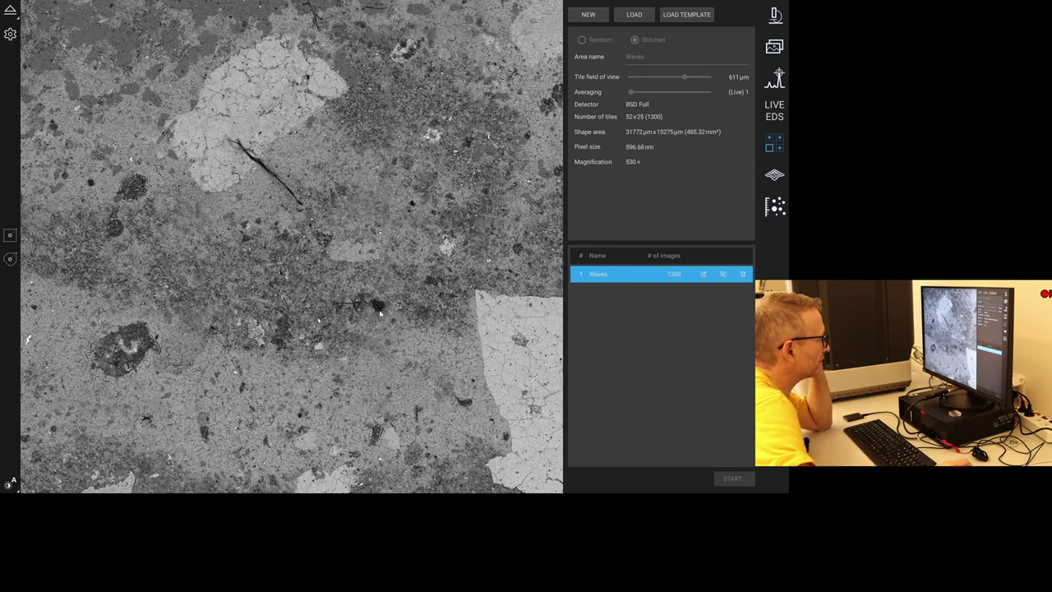
scroll(380, 312, up, 5)
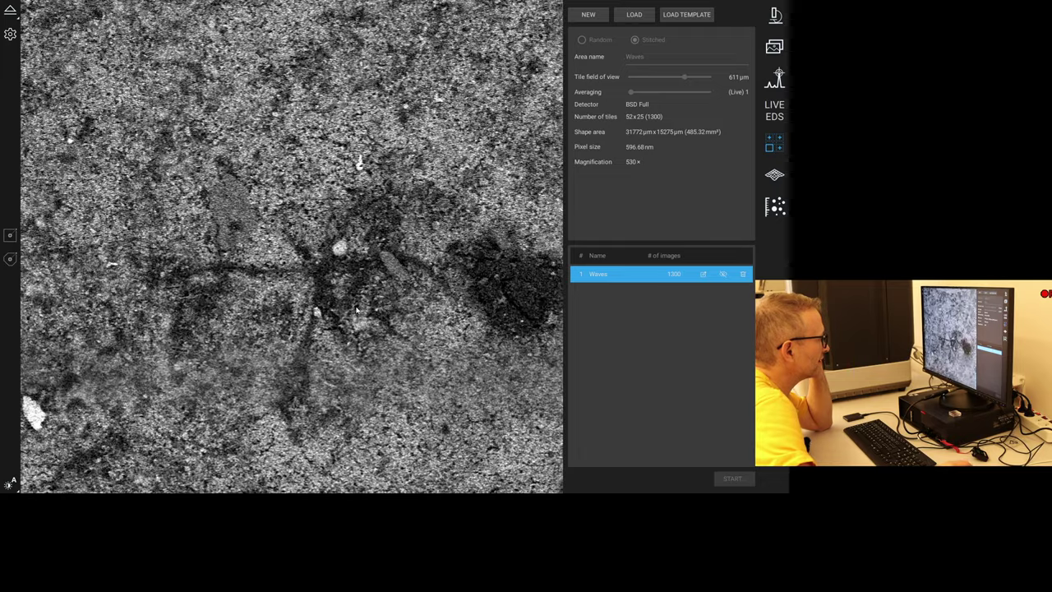
scroll(333, 256, down, 5)
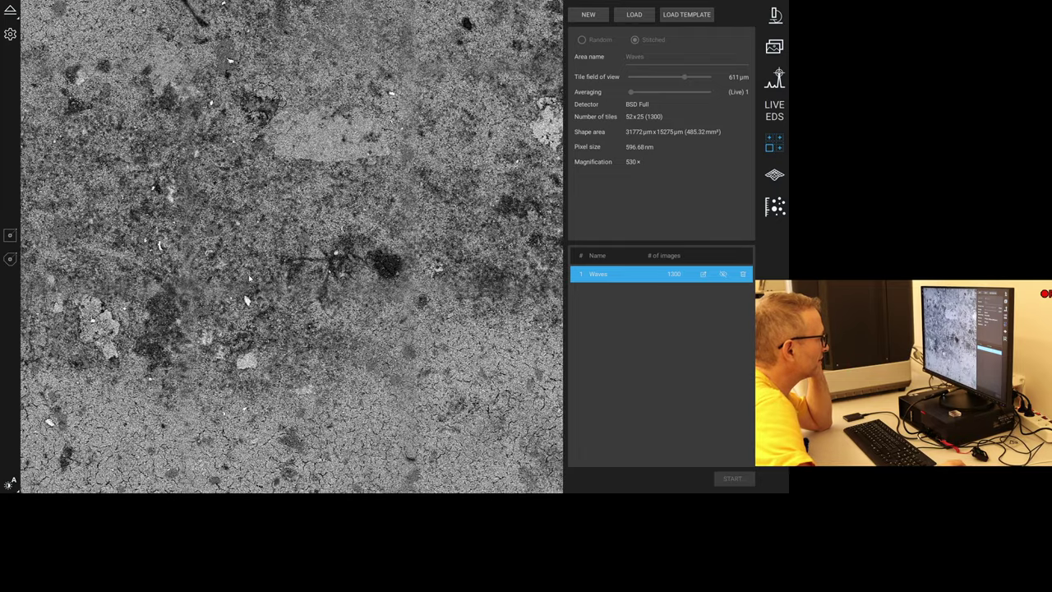
drag(250, 277, 380, 332)
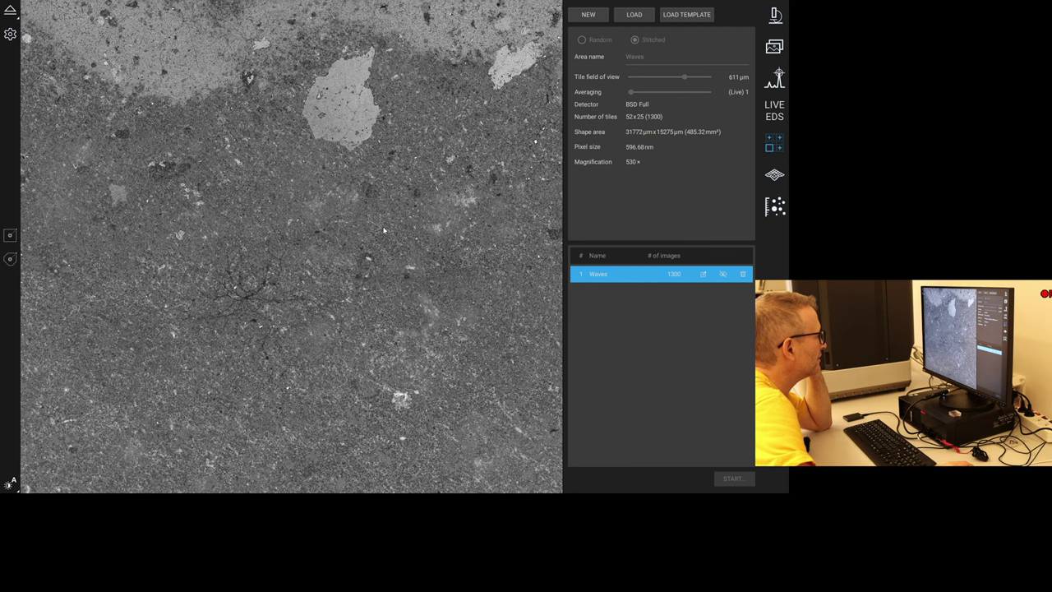
Re-examine the overall Waves map and the bright particles within its cracked, patchy central region.
scroll(213, 302, up, 5)
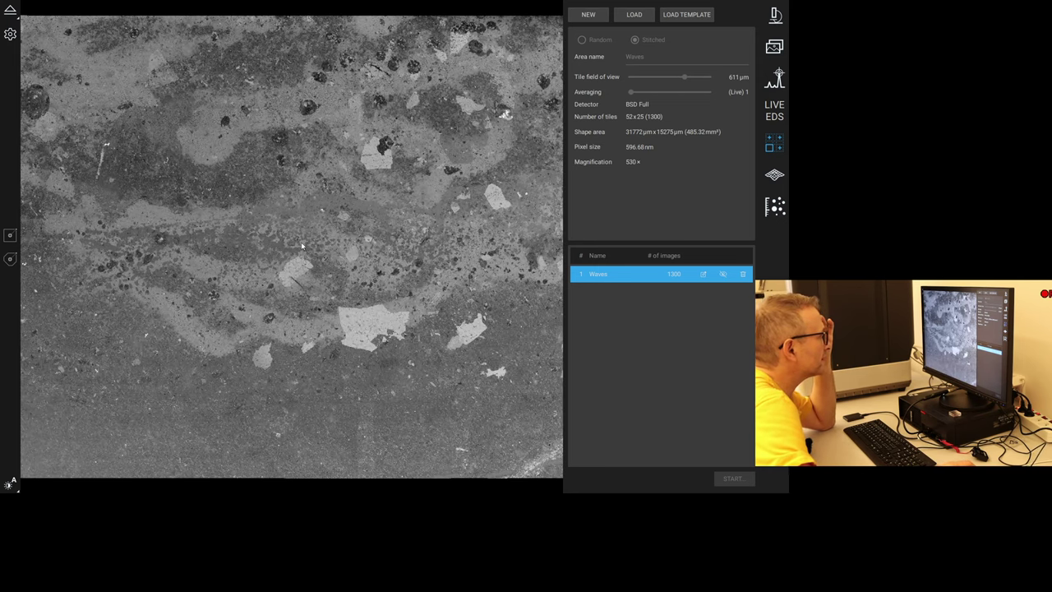
scroll(301, 241, up, 3)
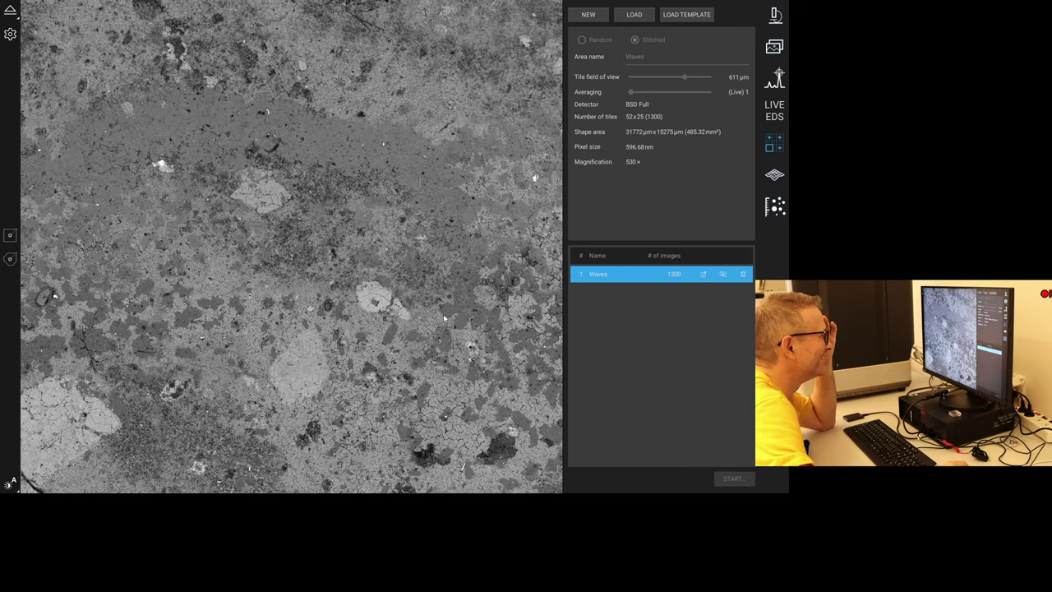
drag(444, 317, 357, 305)
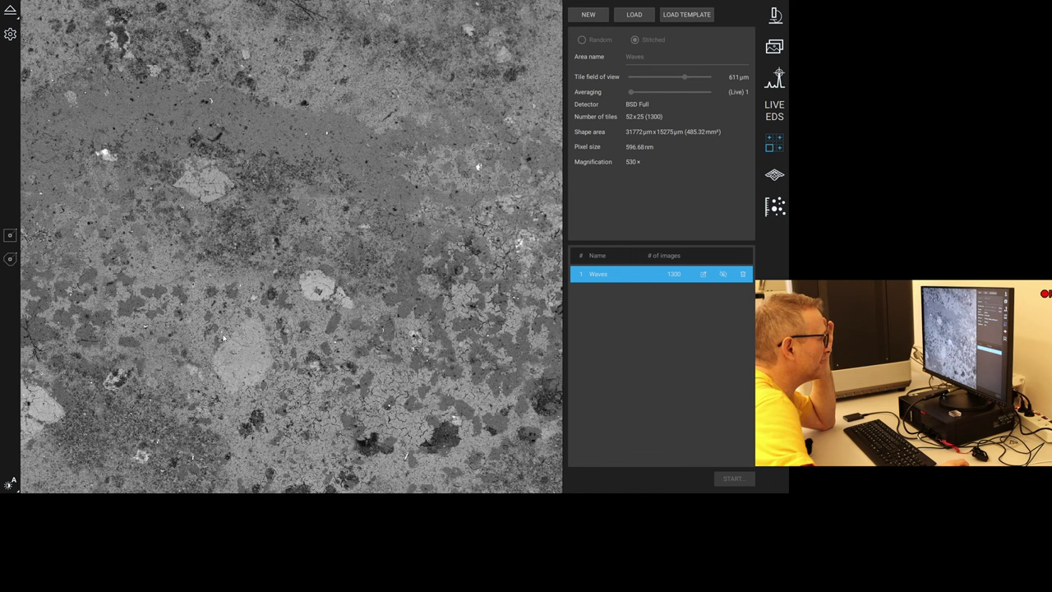
scroll(364, 327, up, 5)
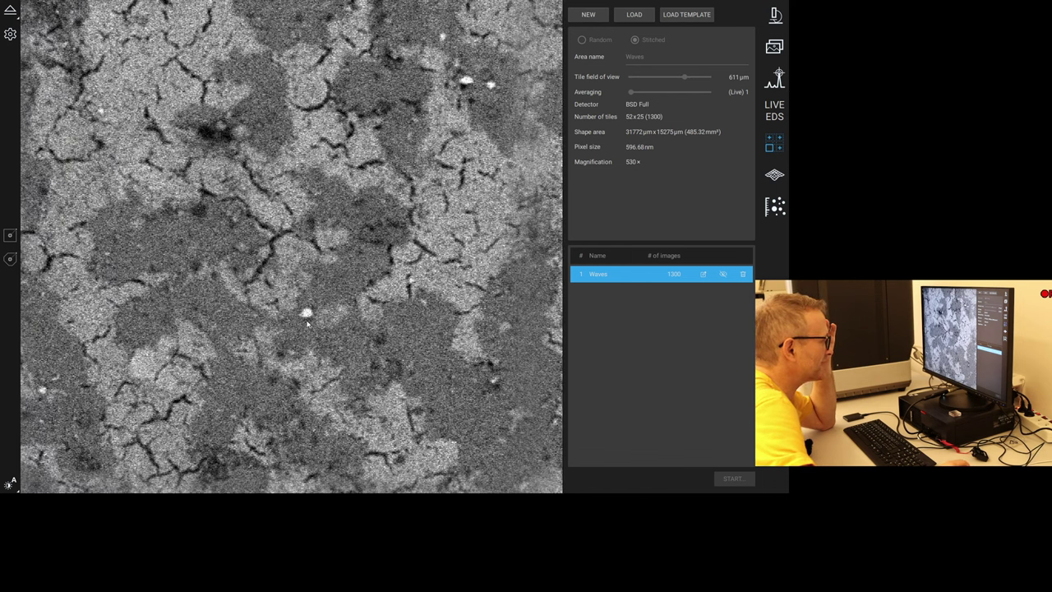
scroll(307, 323, down, 5)
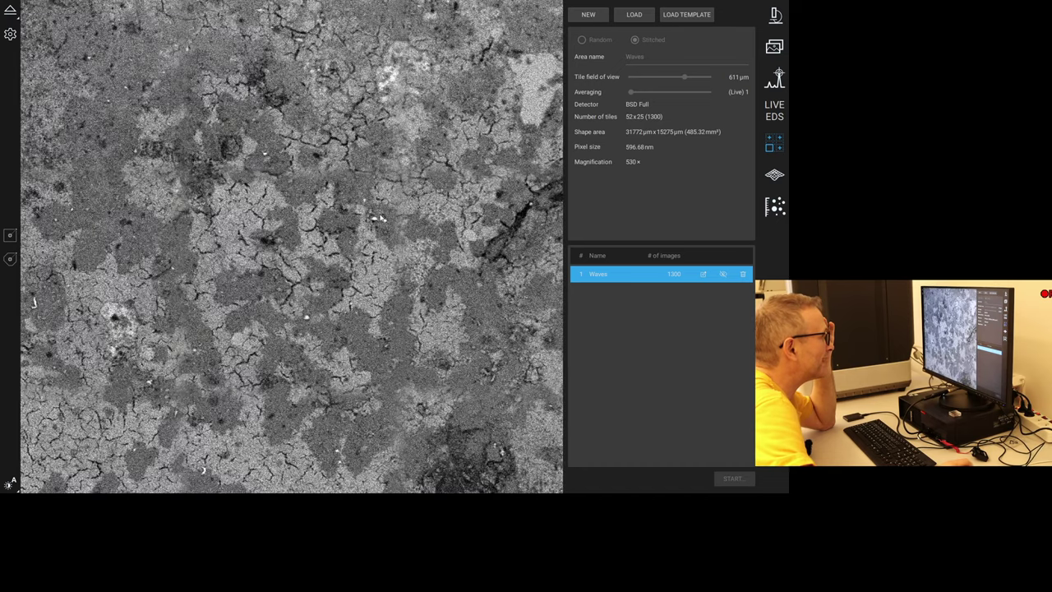
scroll(380, 218, up, 3)
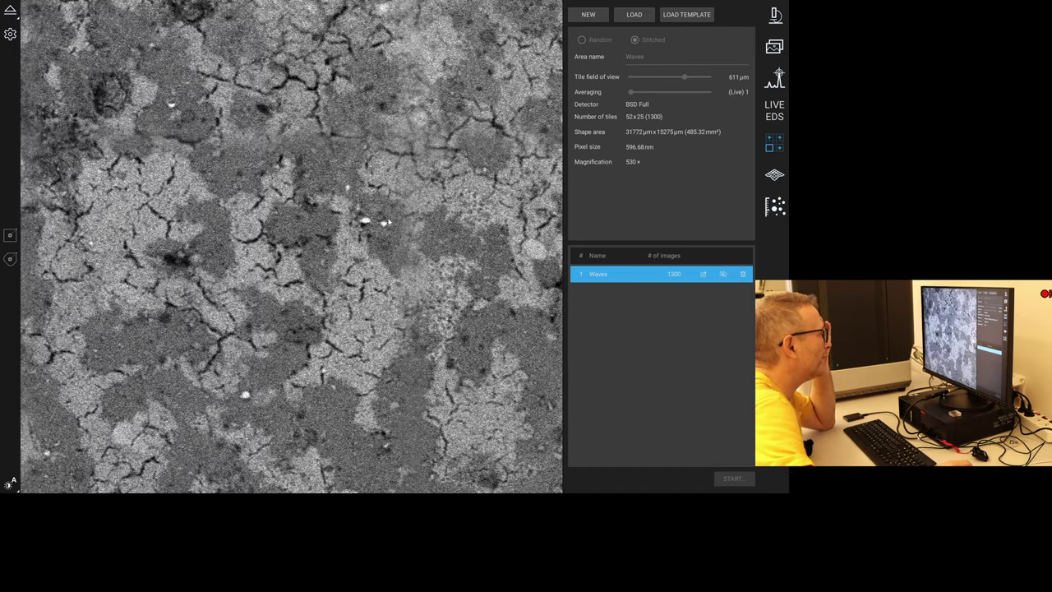
scroll(388, 222, down, 2)
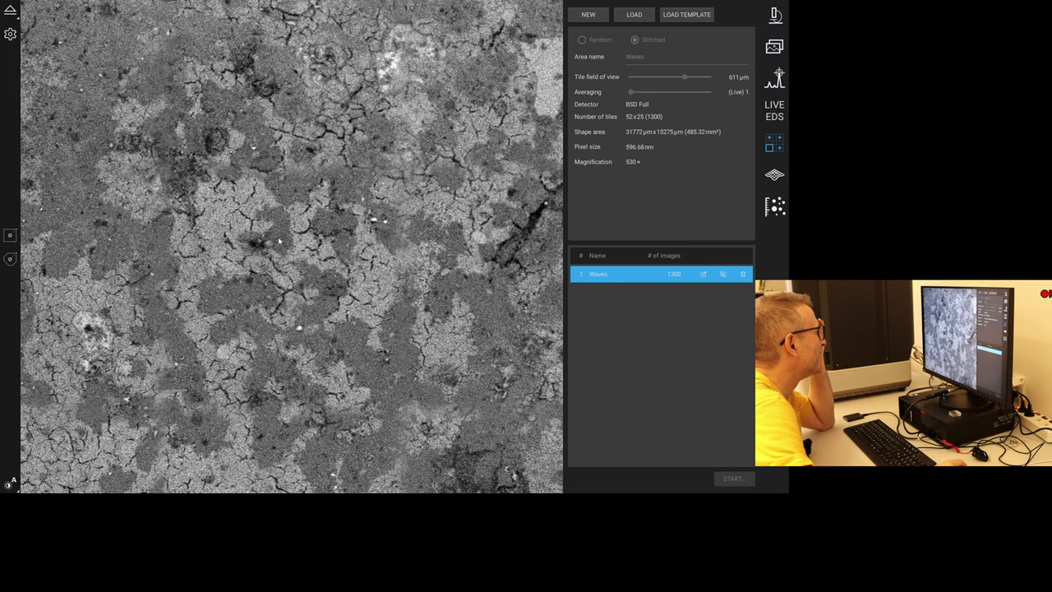
Inspect the long dark fissure and the bright particle at its edge in the Waves map.
drag(288, 373, 202, 323)
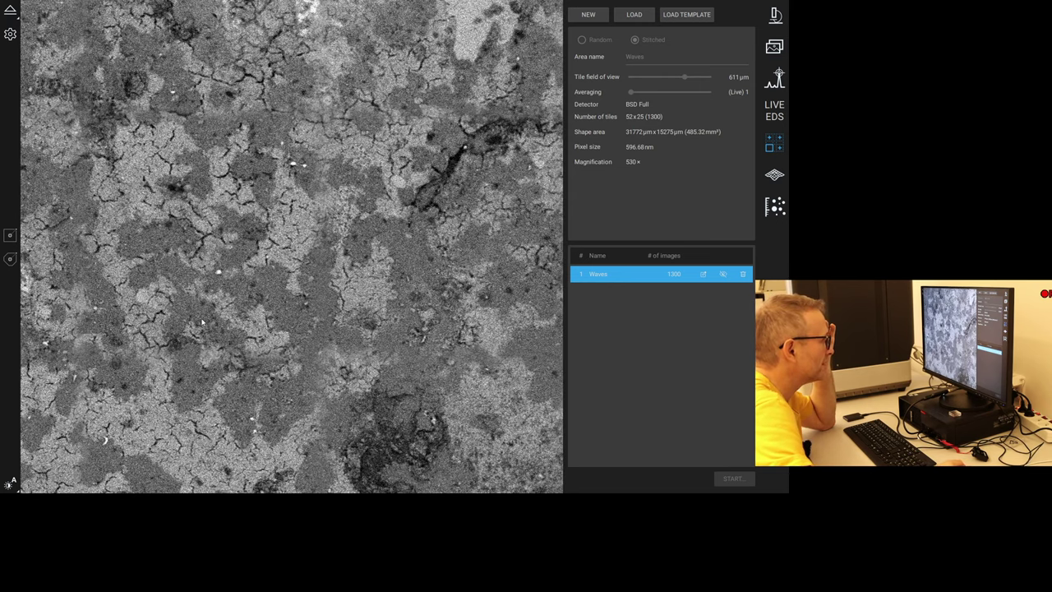
drag(483, 219, 296, 247)
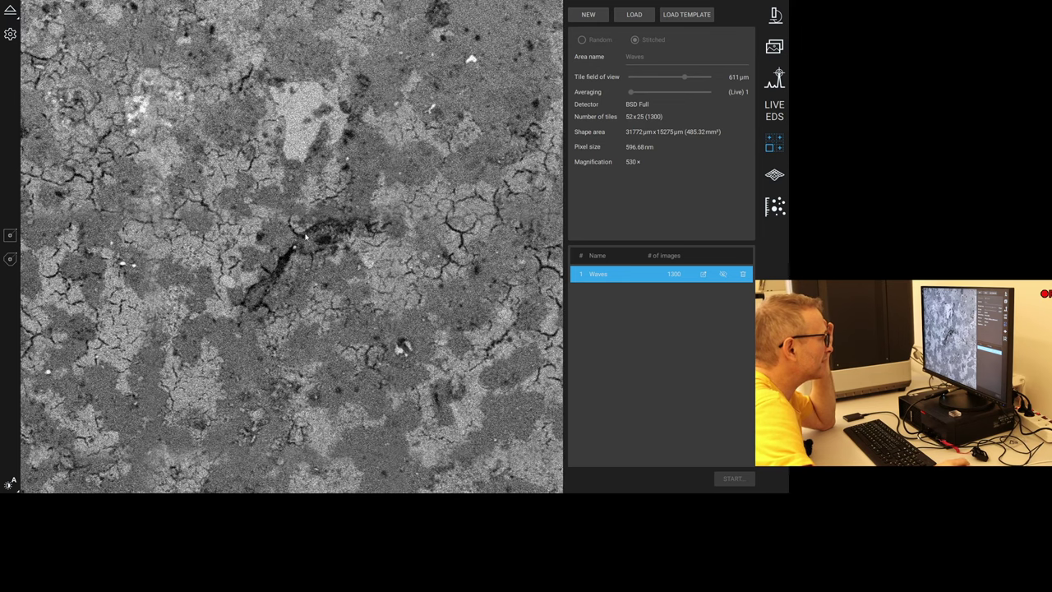
scroll(296, 263, up, 3)
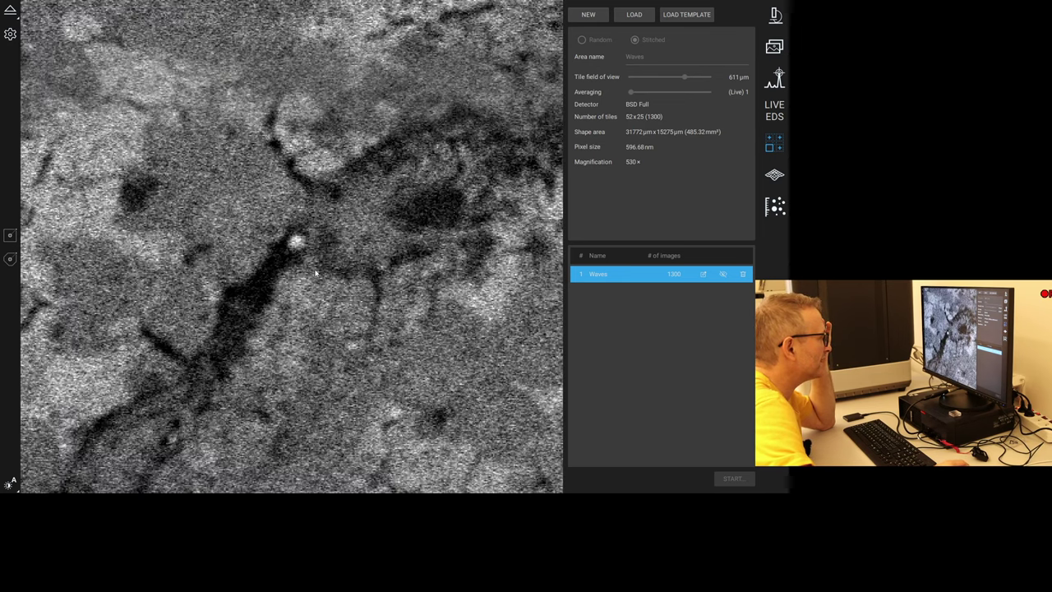
scroll(304, 271, down, 3)
scroll(313, 271, up, 3)
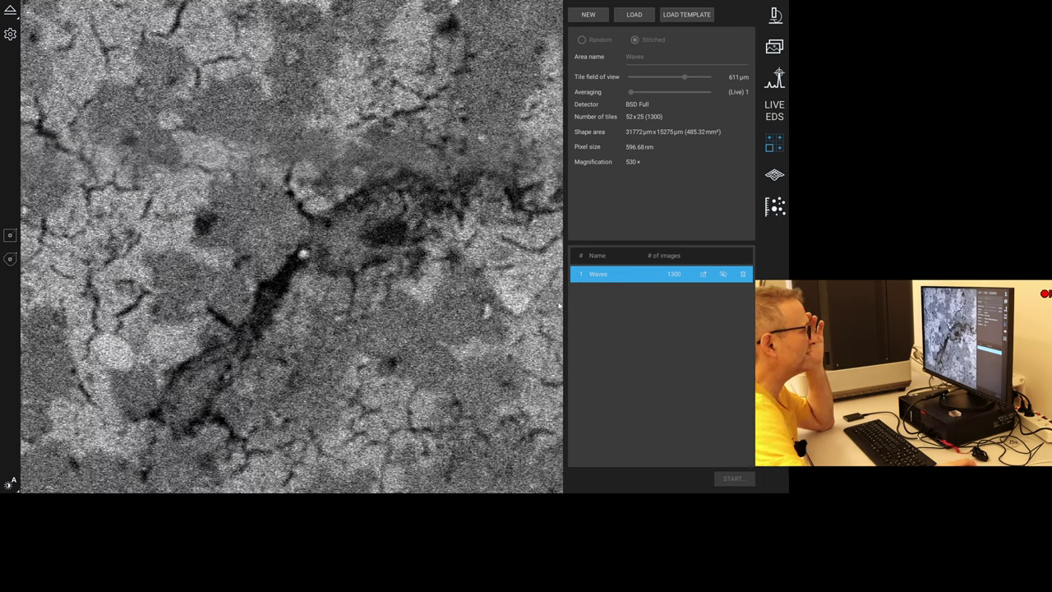
Switch to live imaging of the fissure area and automatically adjust its contrast, brightness and focus.
click(776, 15)
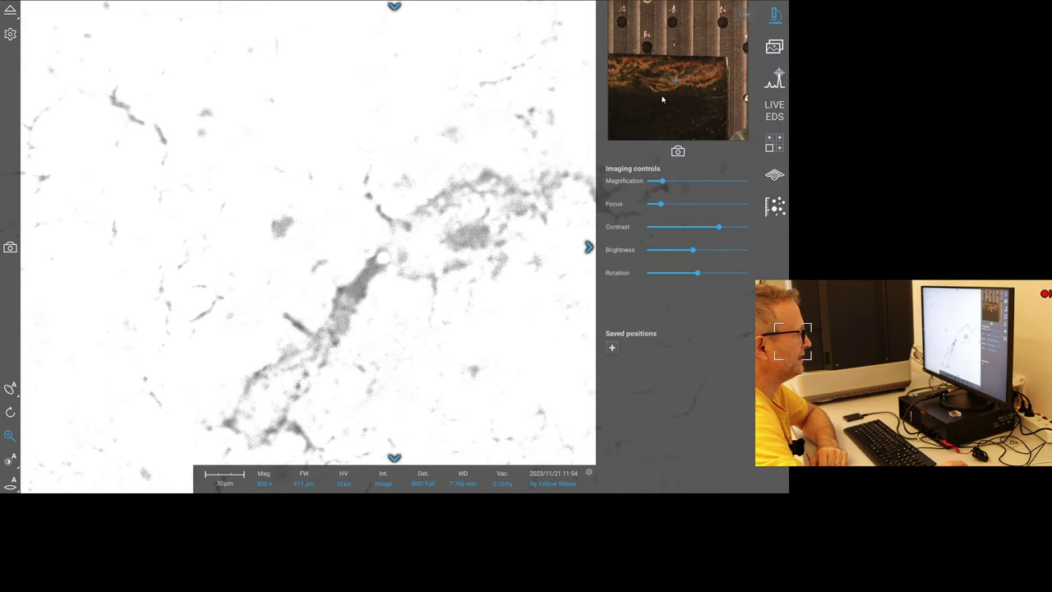
click(10, 461)
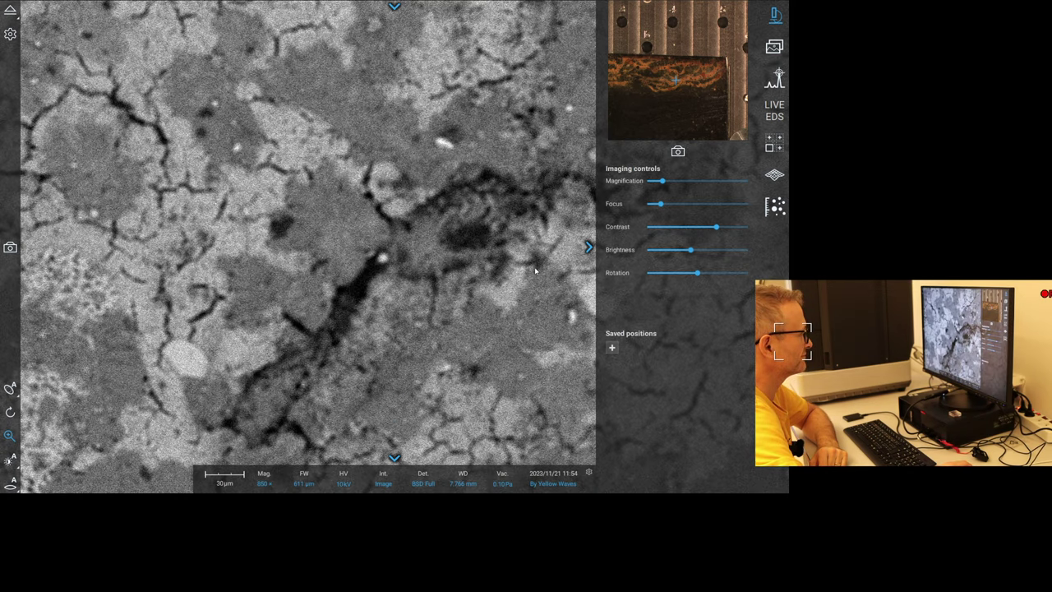
click(10, 485)
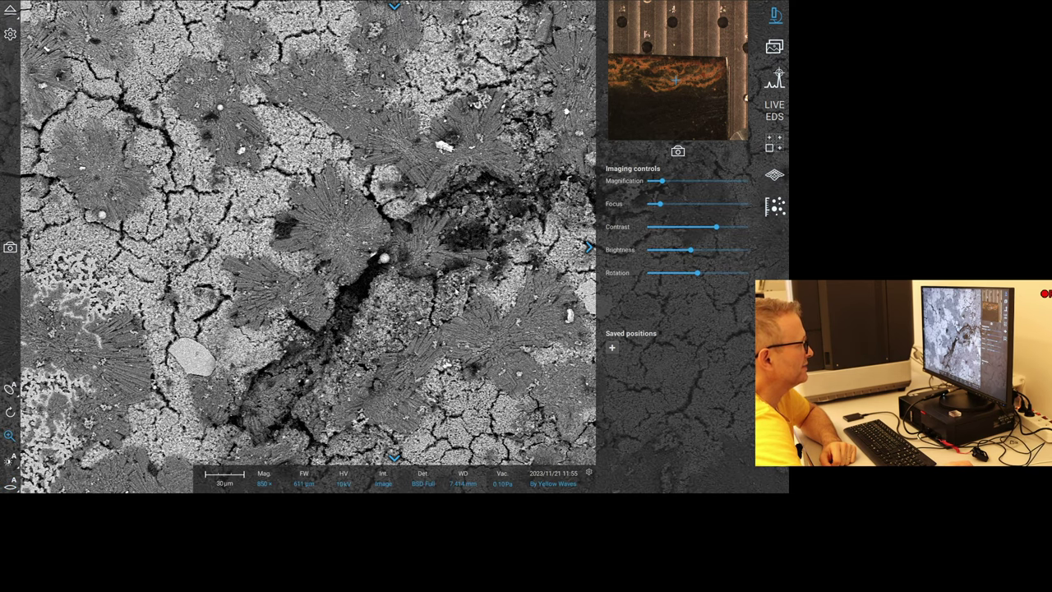
Bring the bright spherical particle at the fissure's edge near the view centre at 18000× magnification.
scroll(390, 252, up, 5)
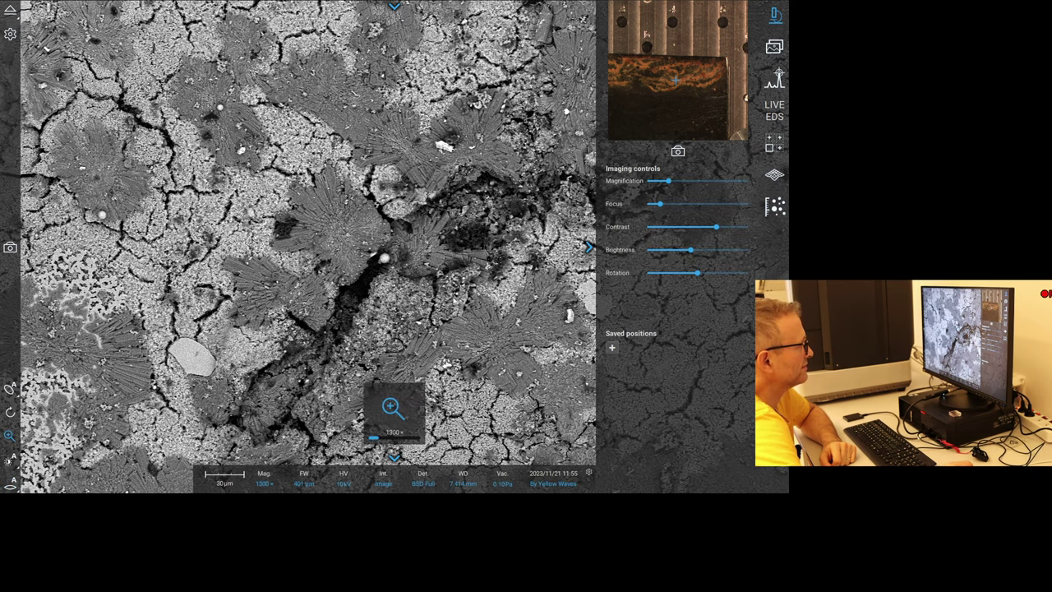
scroll(390, 252, up, 1)
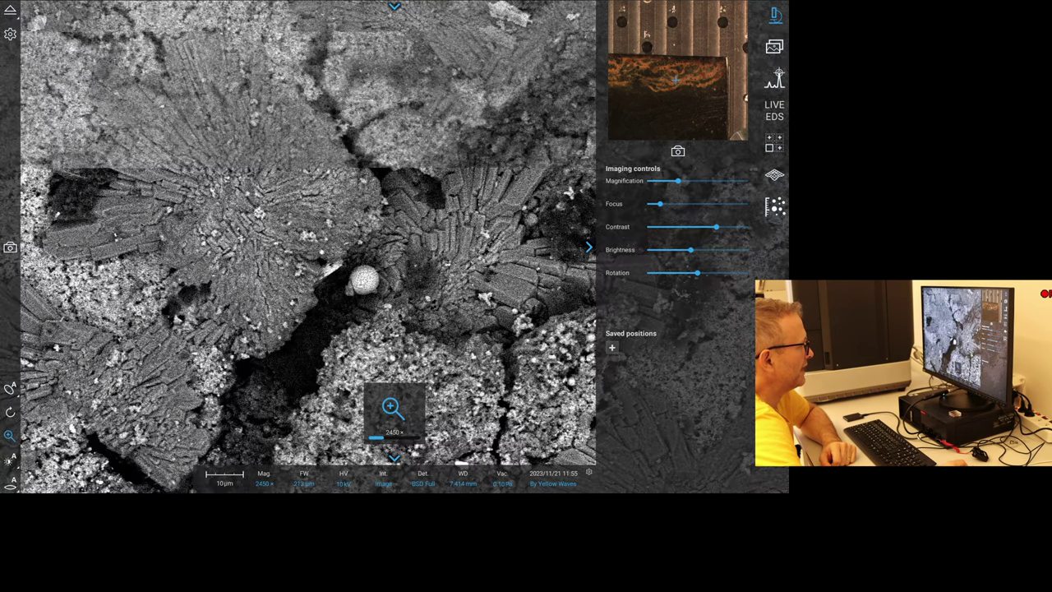
scroll(389, 253, up, 3)
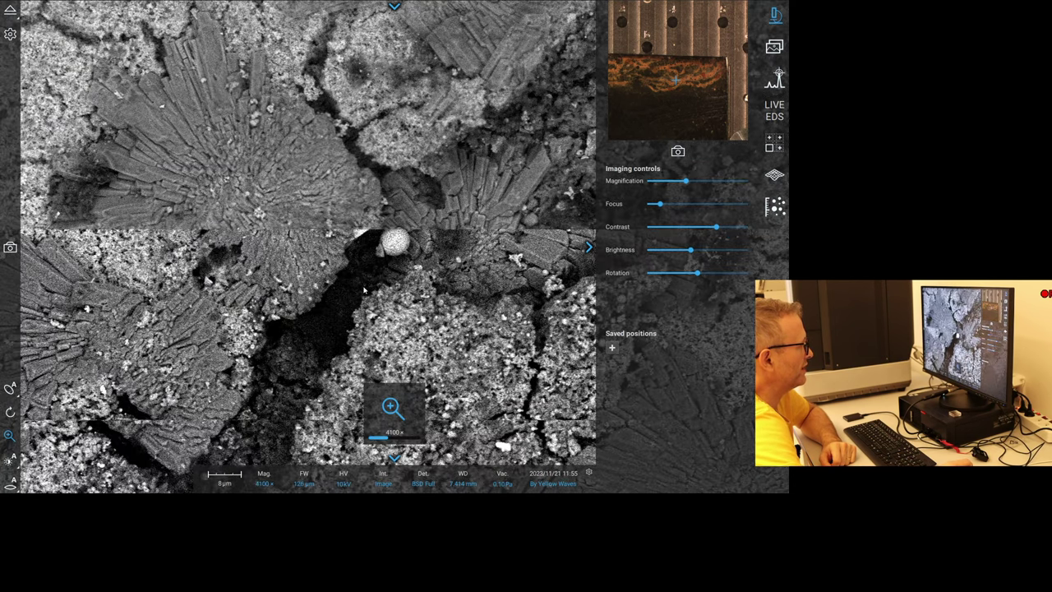
scroll(413, 248, up, 4)
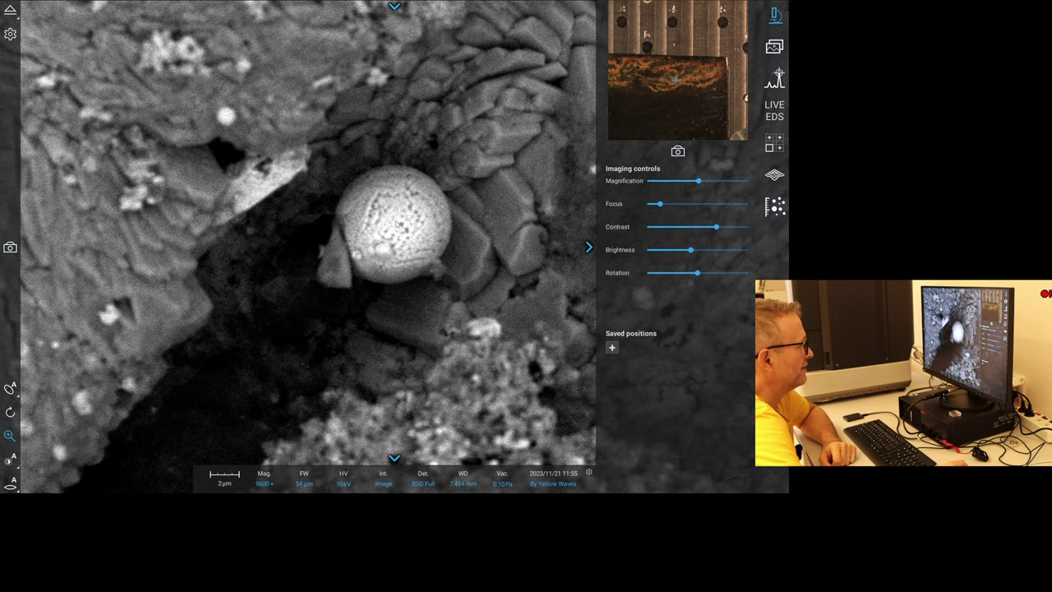
drag(419, 244, 421, 273)
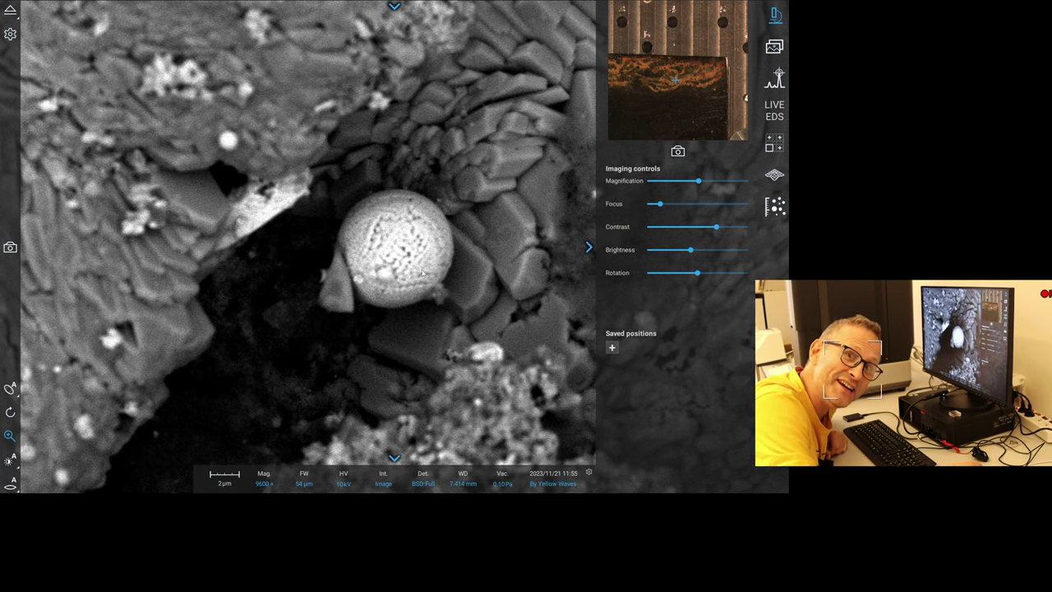
scroll(395, 244, up, 3)
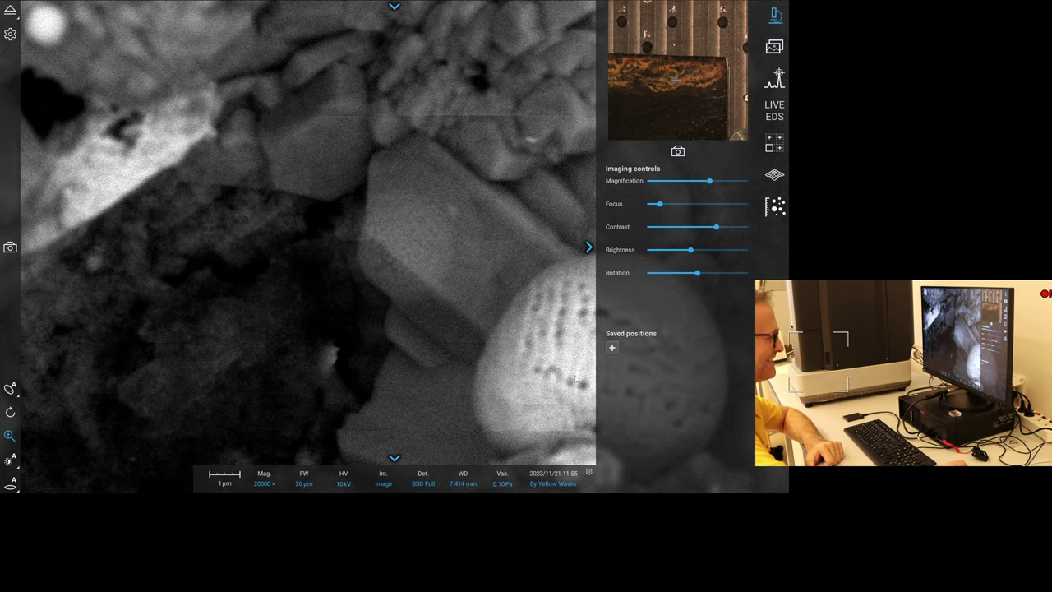
drag(558, 367, 459, 237)
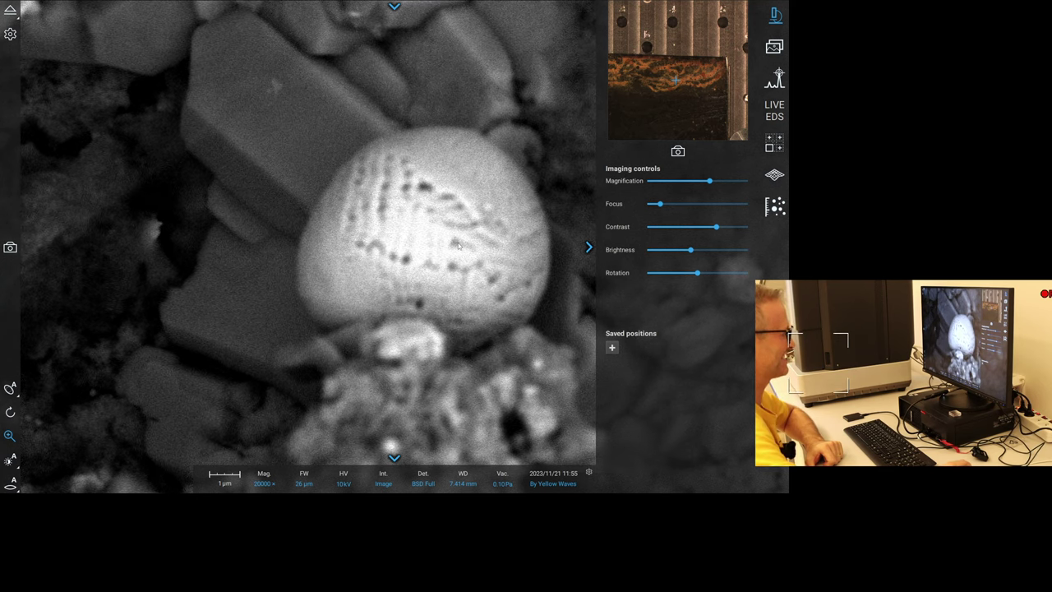
scroll(458, 243, down, 1)
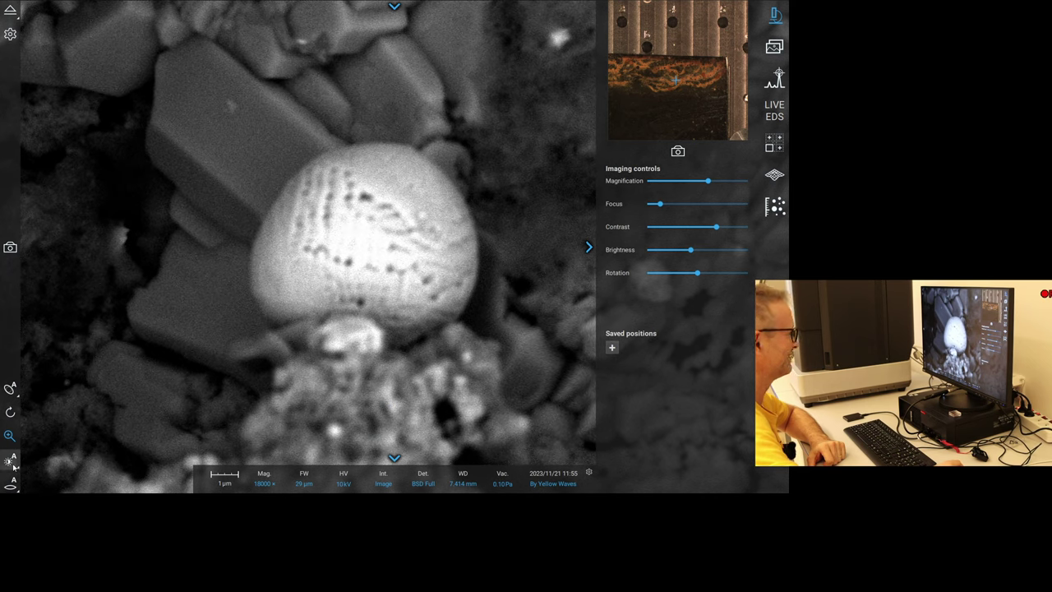
Refine the particle's contrast, brightness and focus automatically, and centre it at 27500× magnification.
click(10, 462)
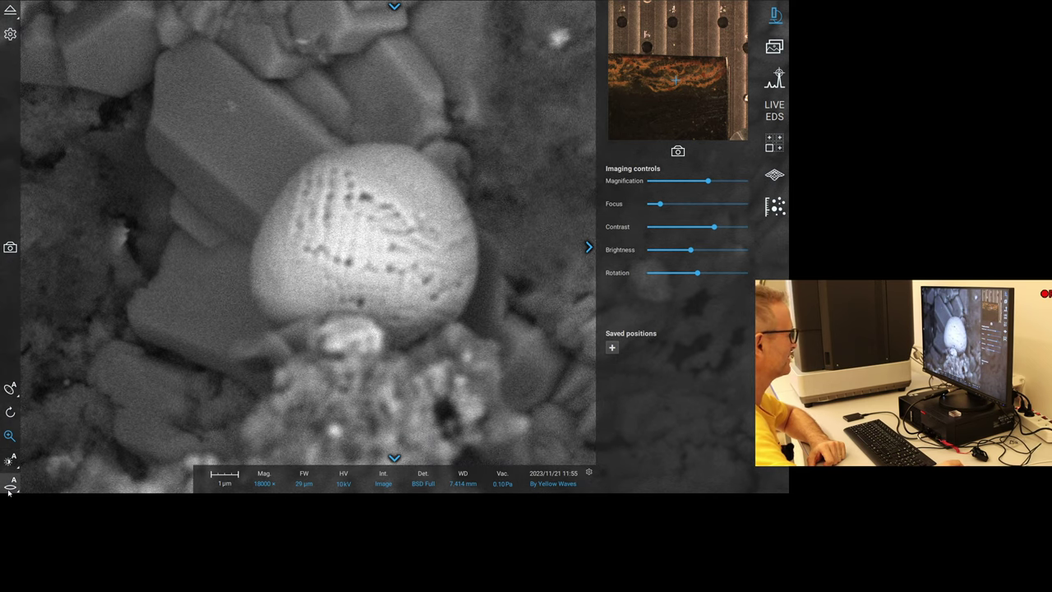
click(10, 483)
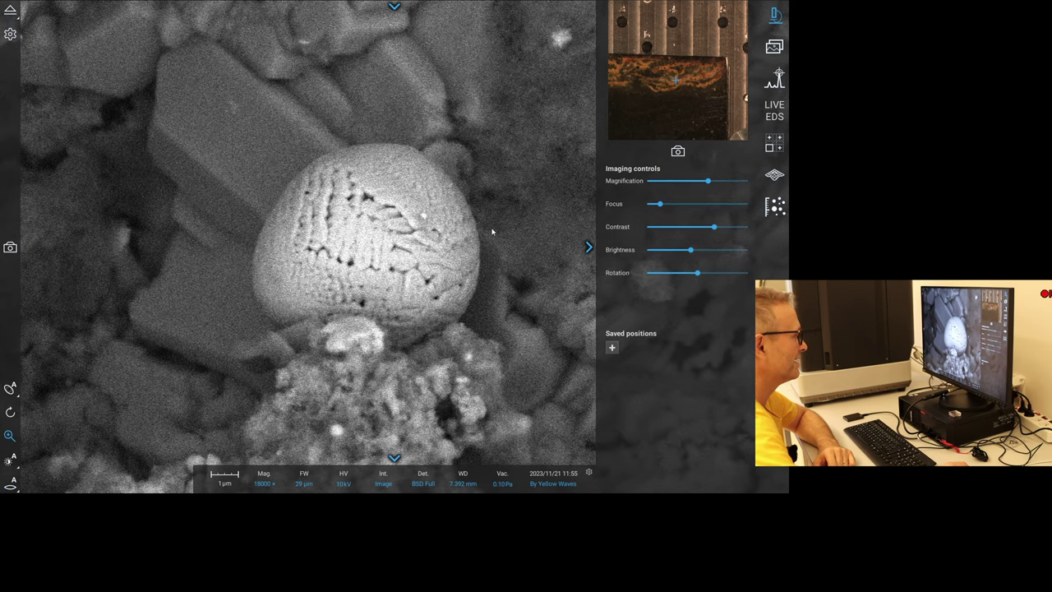
scroll(334, 245, up, 3)
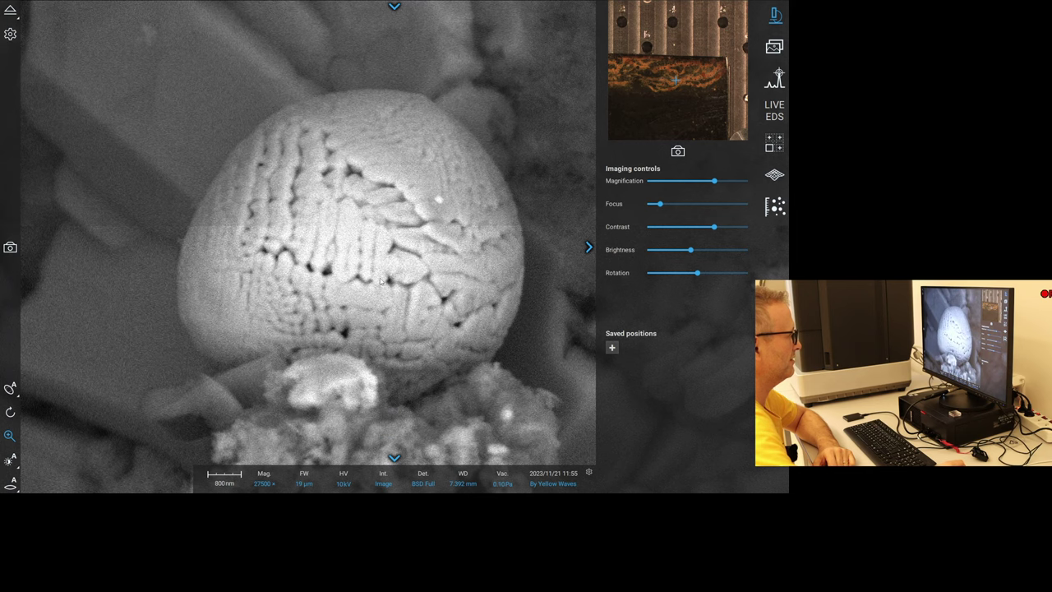
drag(373, 259, 394, 249)
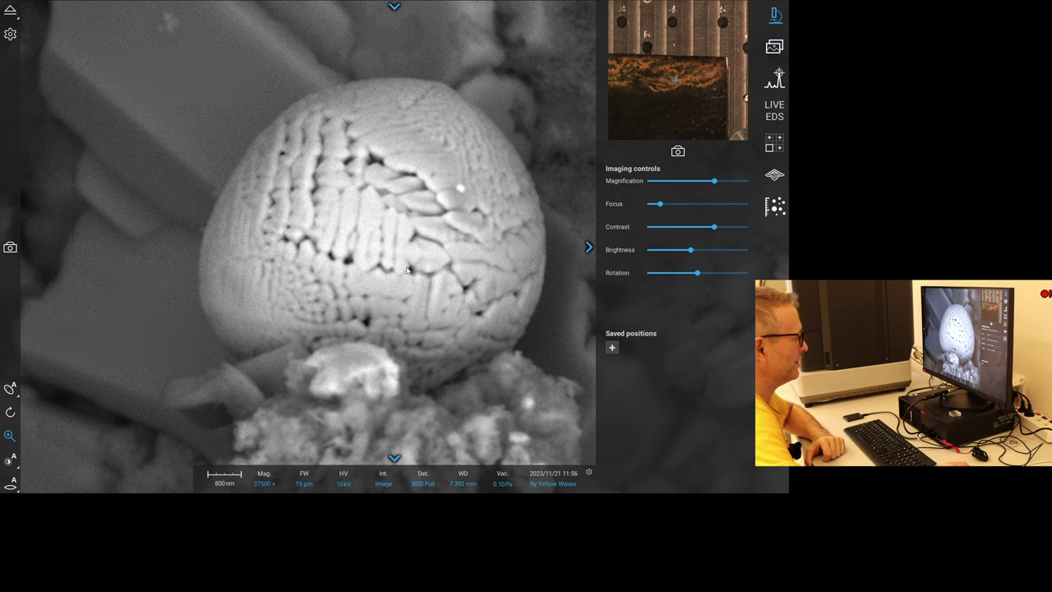
Set the acquisition scan size to 7680×4800 and try to acquire an image of the spherical particle.
click(395, 7)
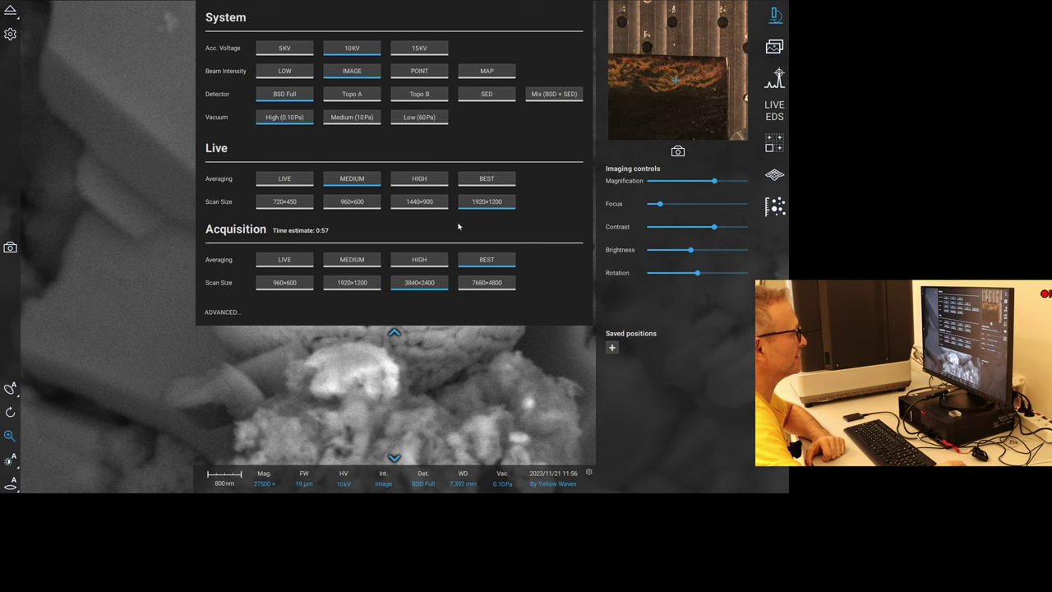
click(501, 285)
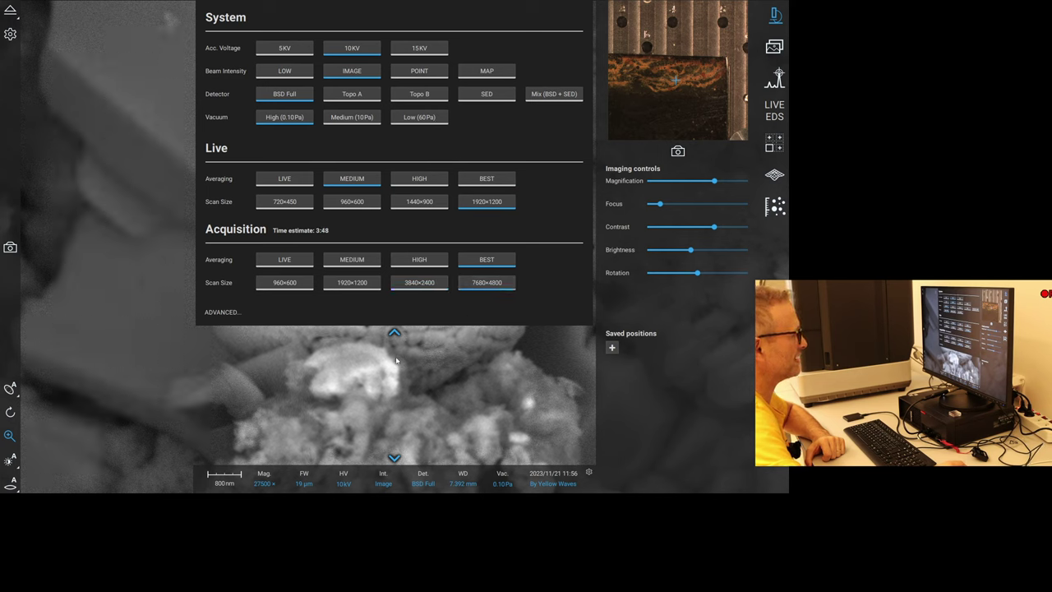
click(395, 332)
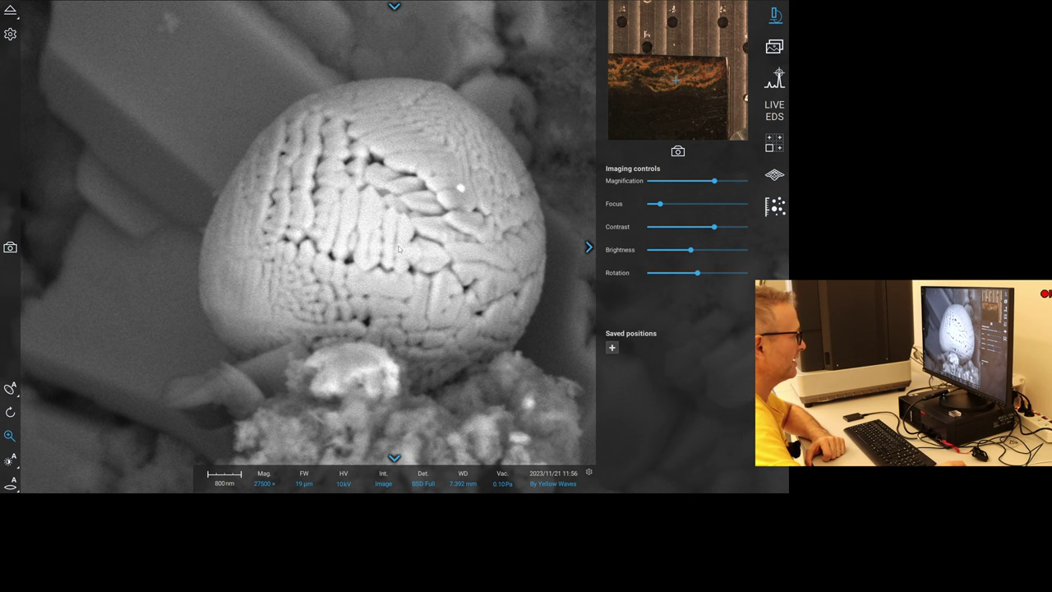
click(8, 249)
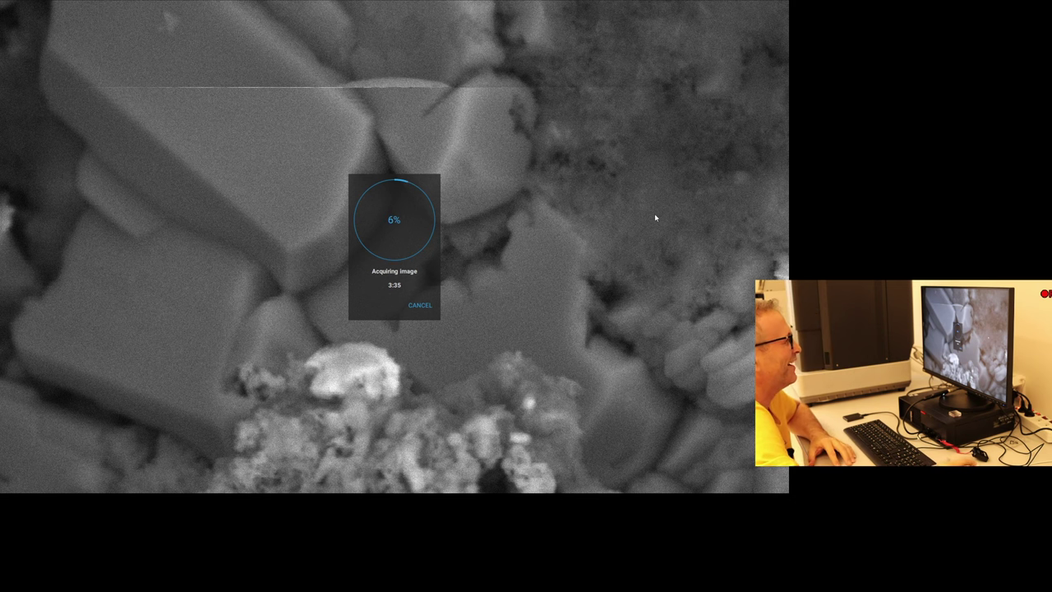
click(421, 309)
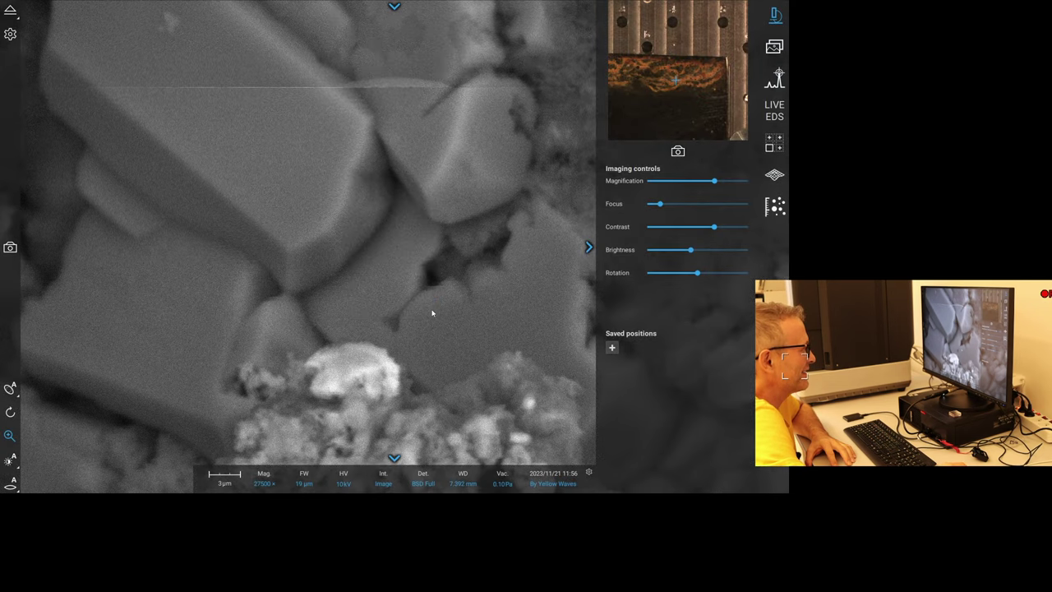
Search the fissure and its surroundings for the spherical particle at magnifications from 370× to 4200×.
scroll(413, 303, up, 2)
scroll(413, 307, down, 2)
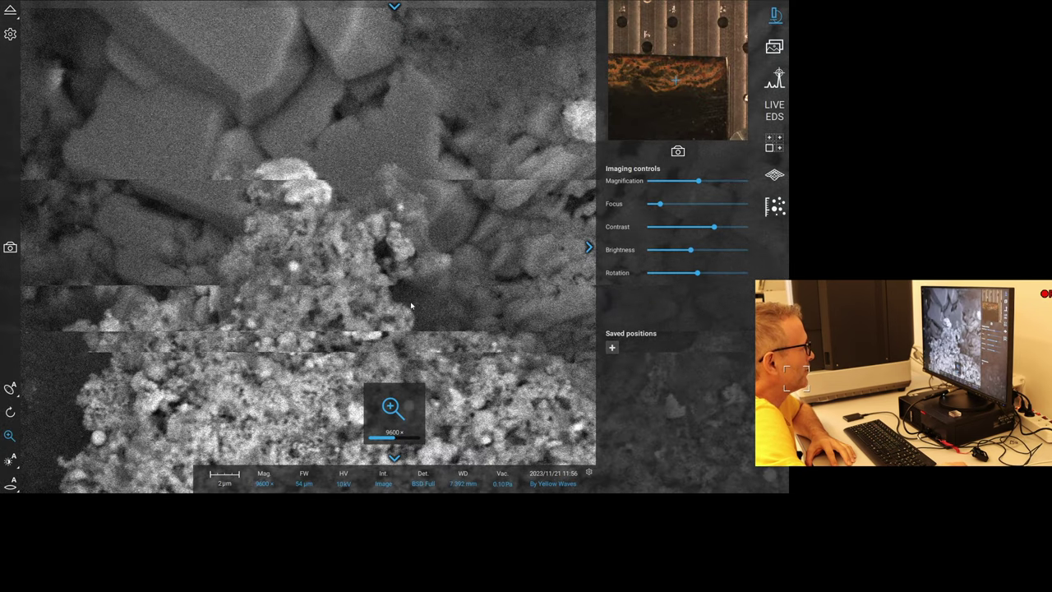
scroll(403, 307, down, 1)
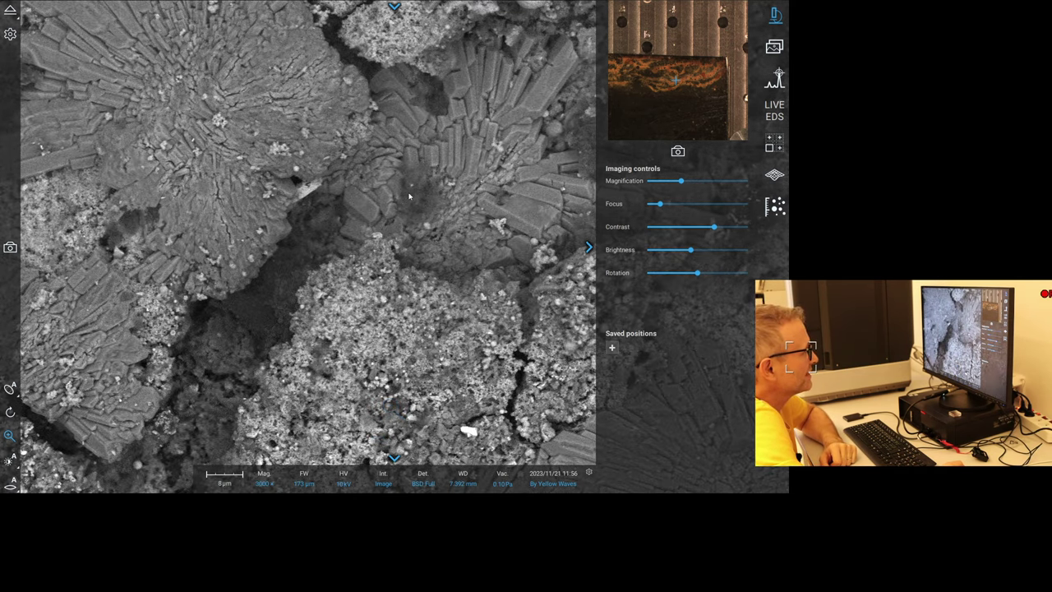
scroll(406, 199, down, 2)
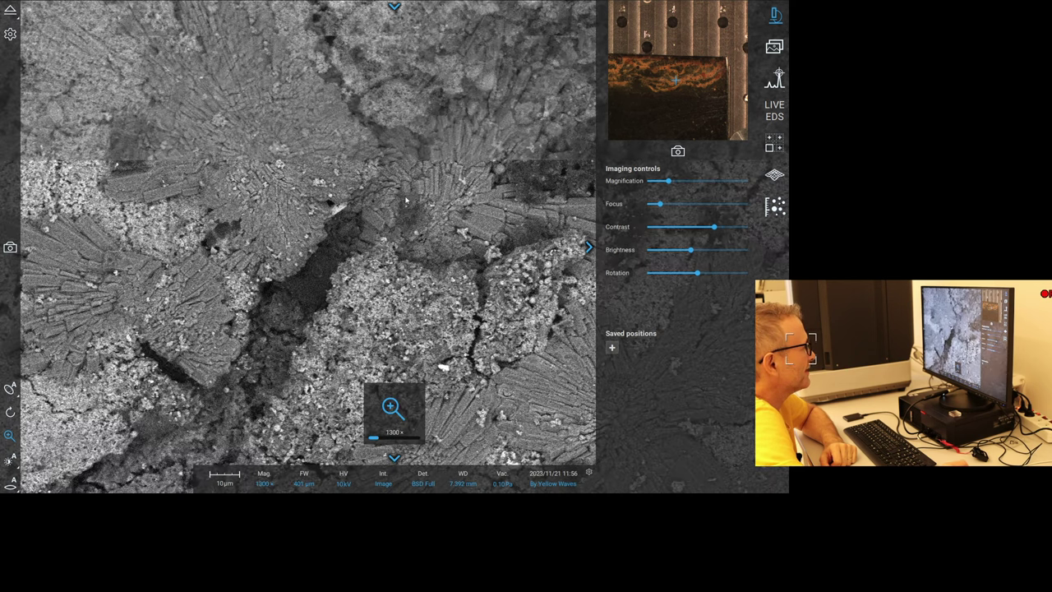
scroll(401, 203, down, 2)
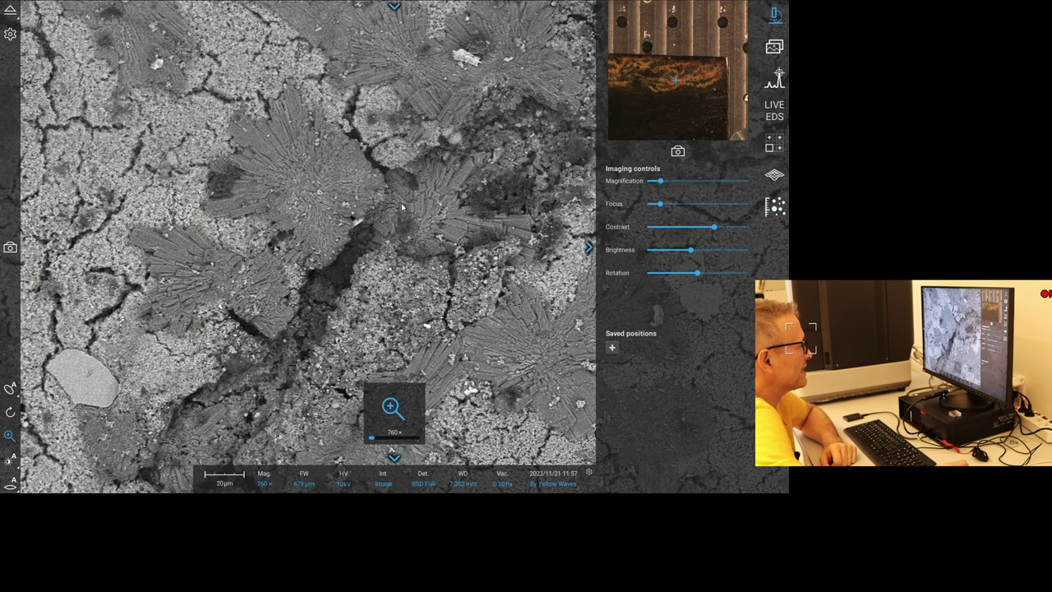
scroll(401, 207, down, 1)
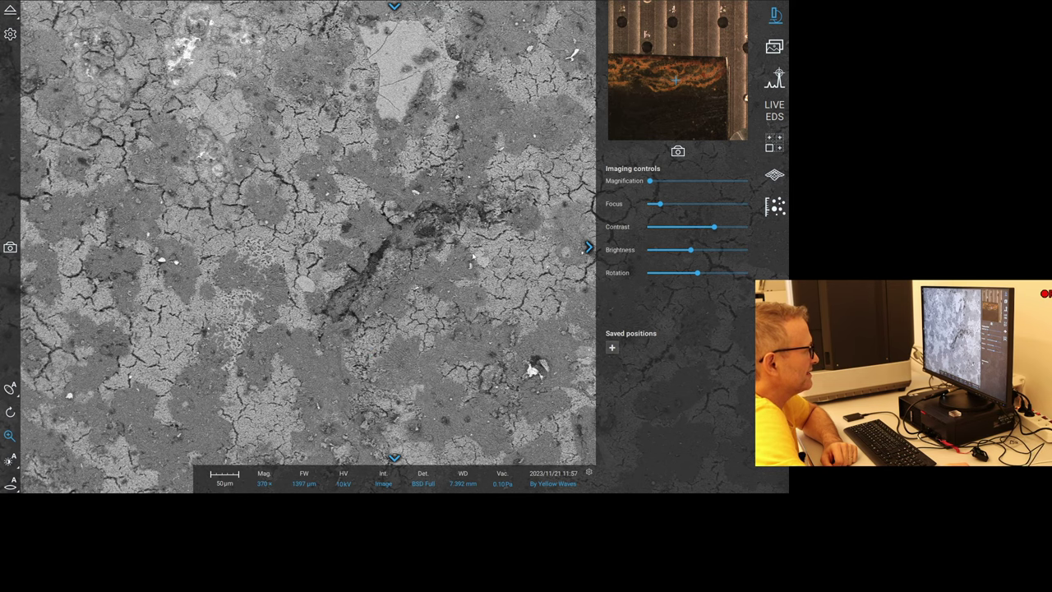
scroll(411, 243, up, 5)
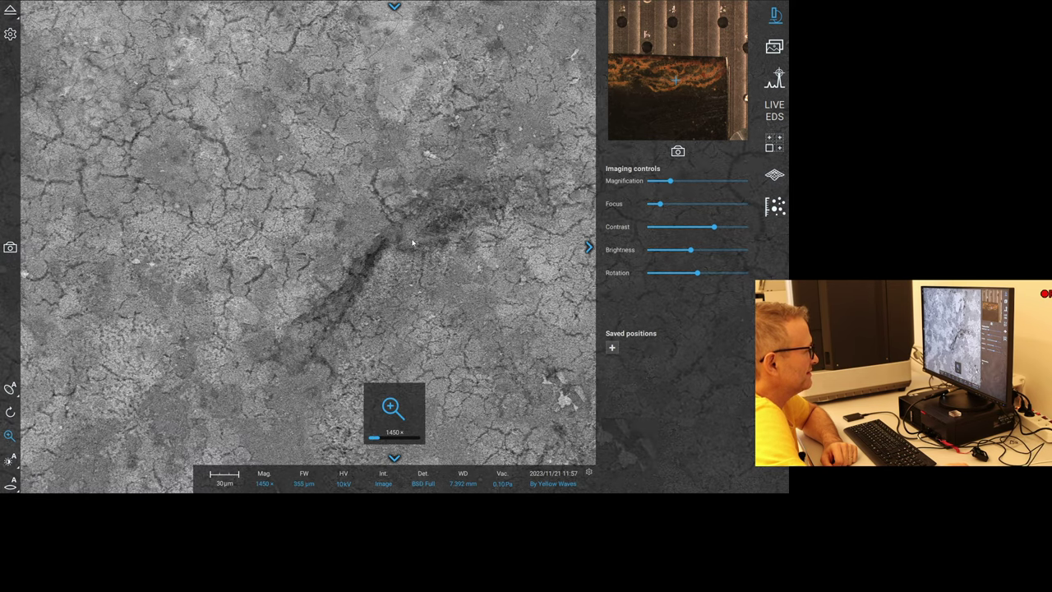
scroll(413, 243, up, 3)
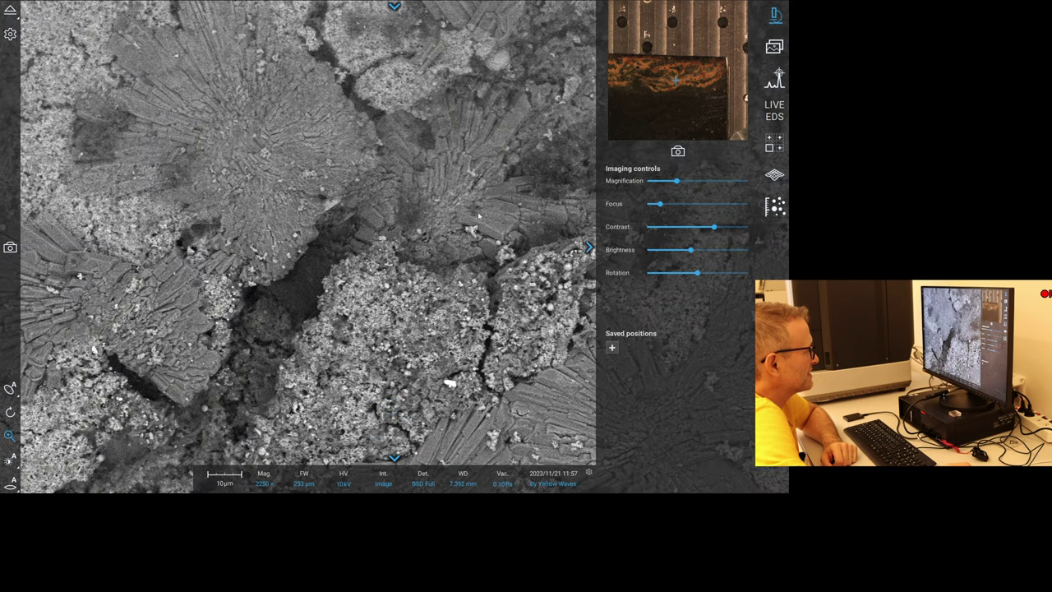
scroll(421, 217, up, 3)
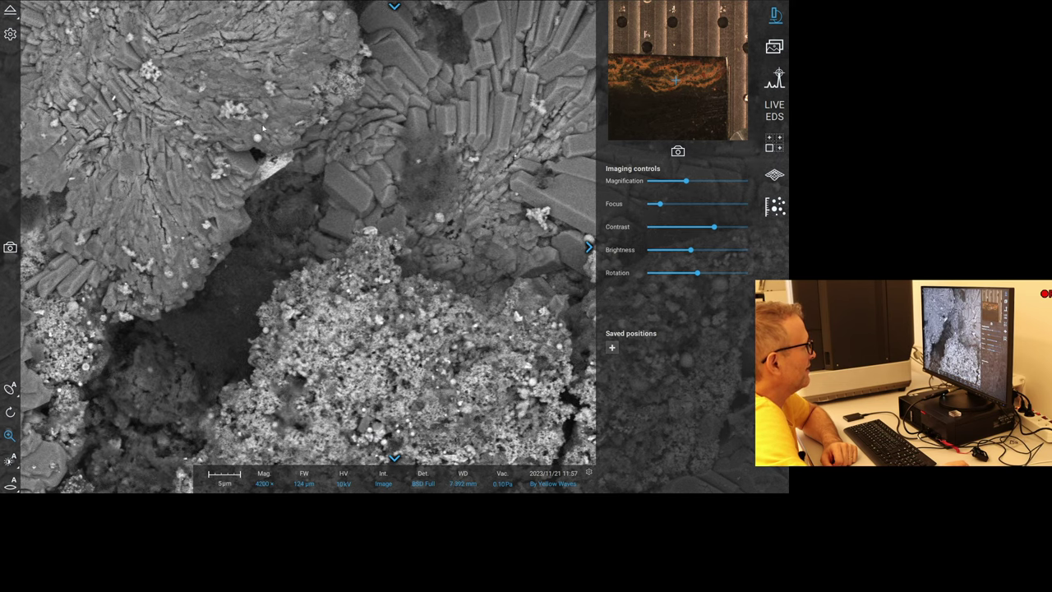
Examine the small bright sphere beside the dark cavity at up to 38000× and return to the 370× overview.
drag(256, 142, 405, 247)
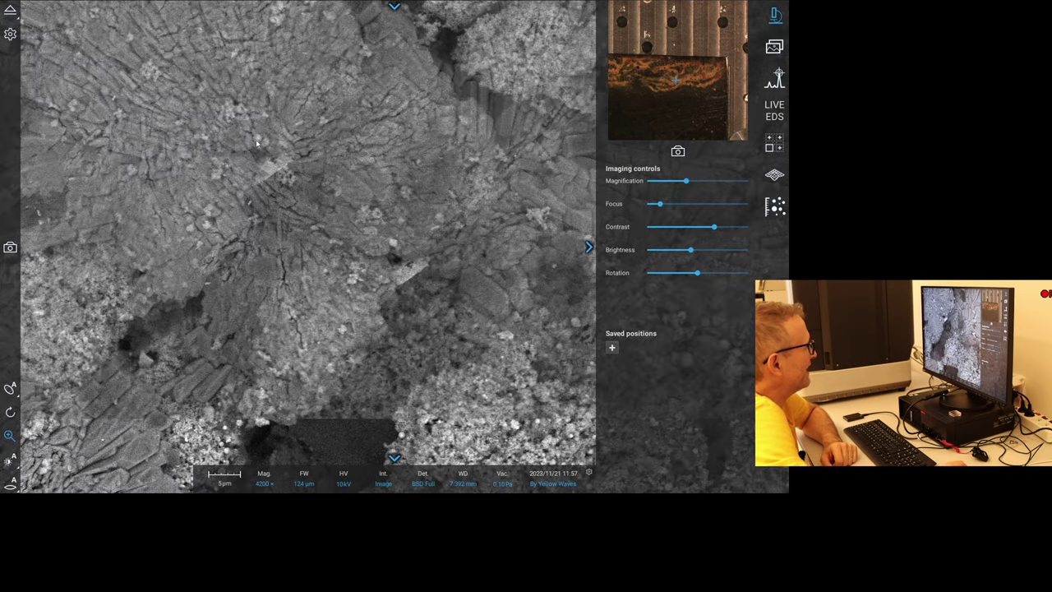
scroll(405, 248, up, 5)
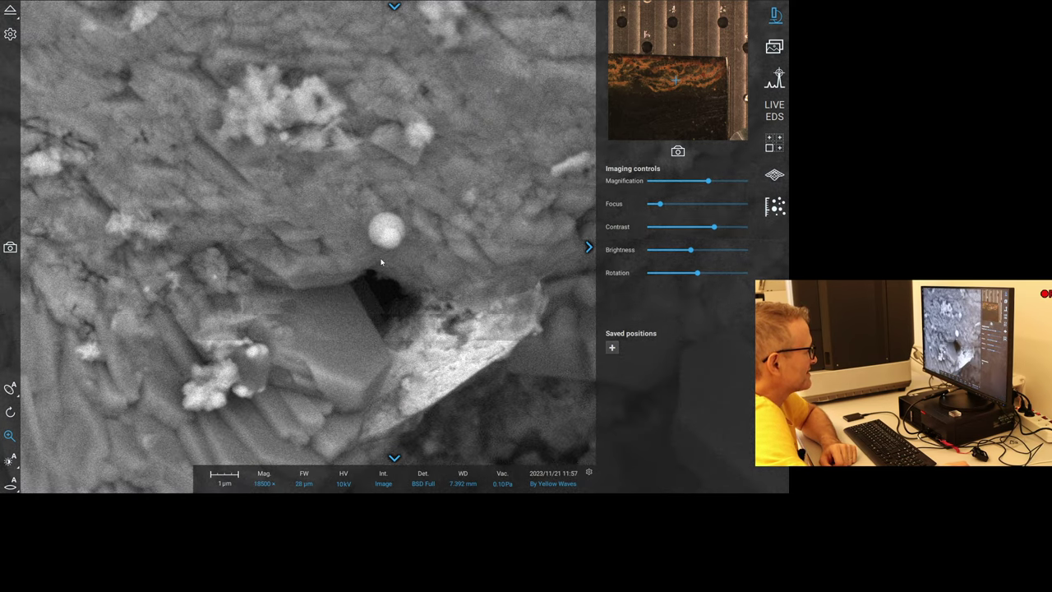
scroll(388, 251, up, 1)
scroll(387, 250, up, 3)
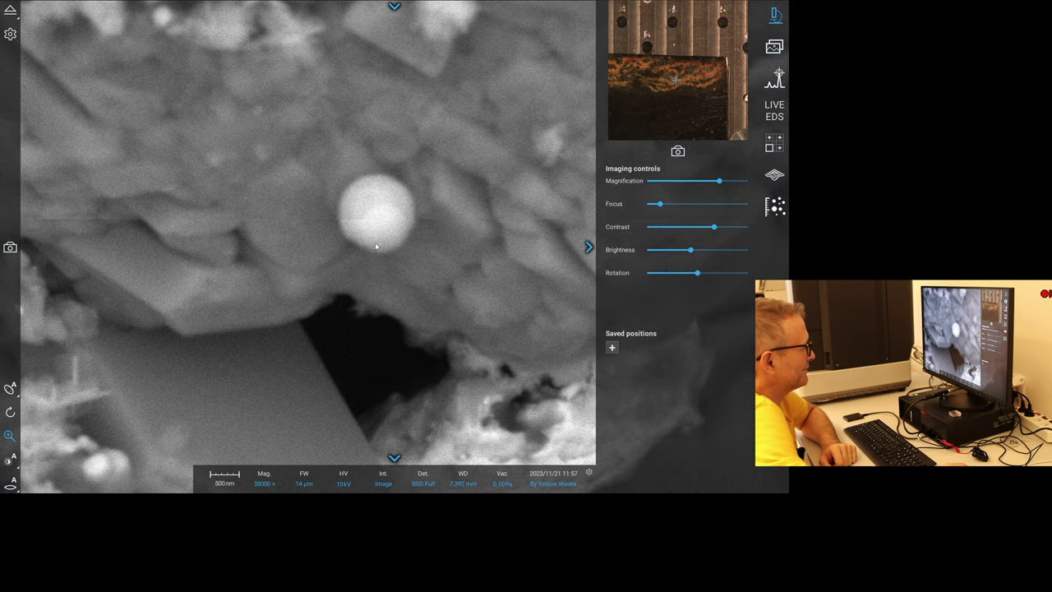
scroll(376, 246, down, 15)
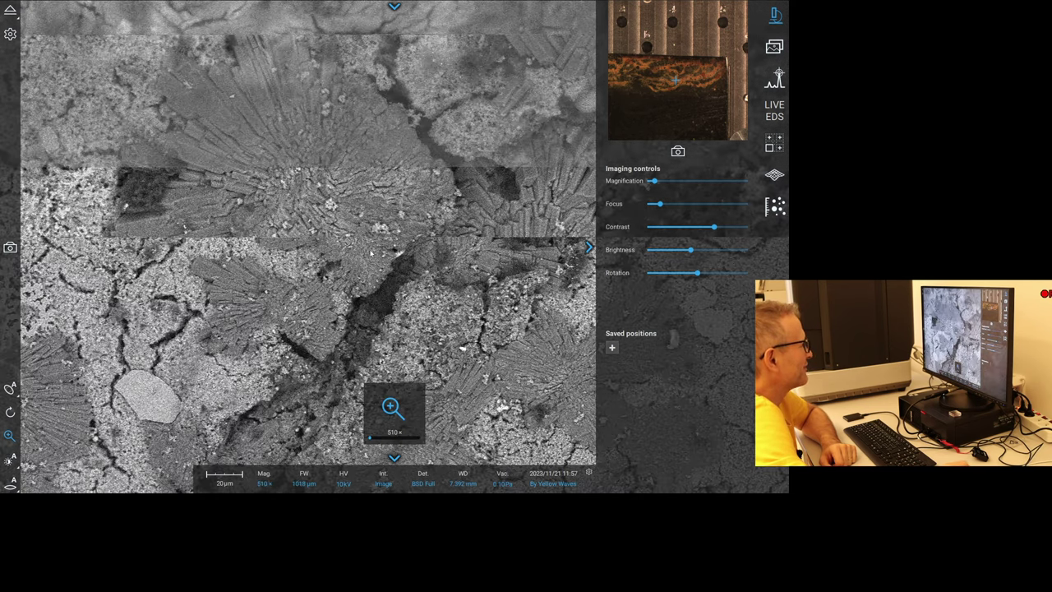
scroll(371, 254, down, 2)
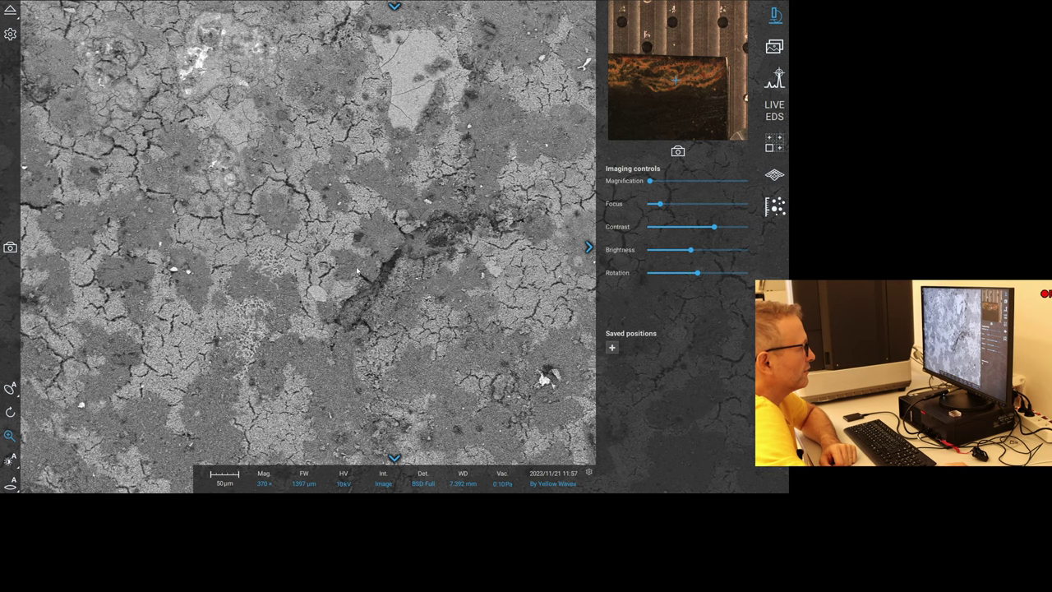
Return to the stitched Waves map and re-examine the bright particle at the fissure's edge.
click(776, 142)
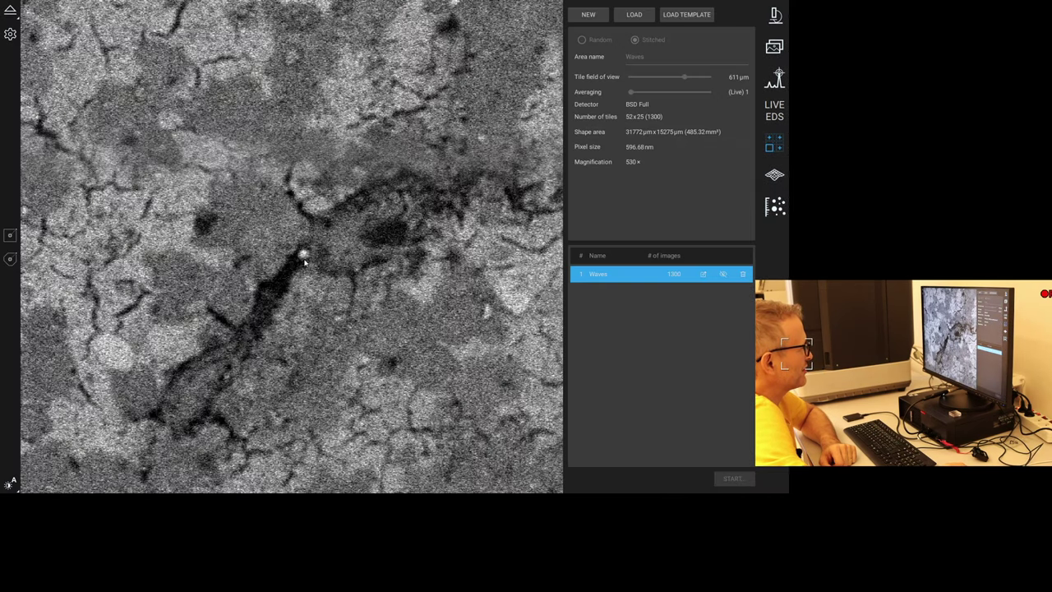
scroll(304, 261, up, 3)
scroll(298, 263, down, 2)
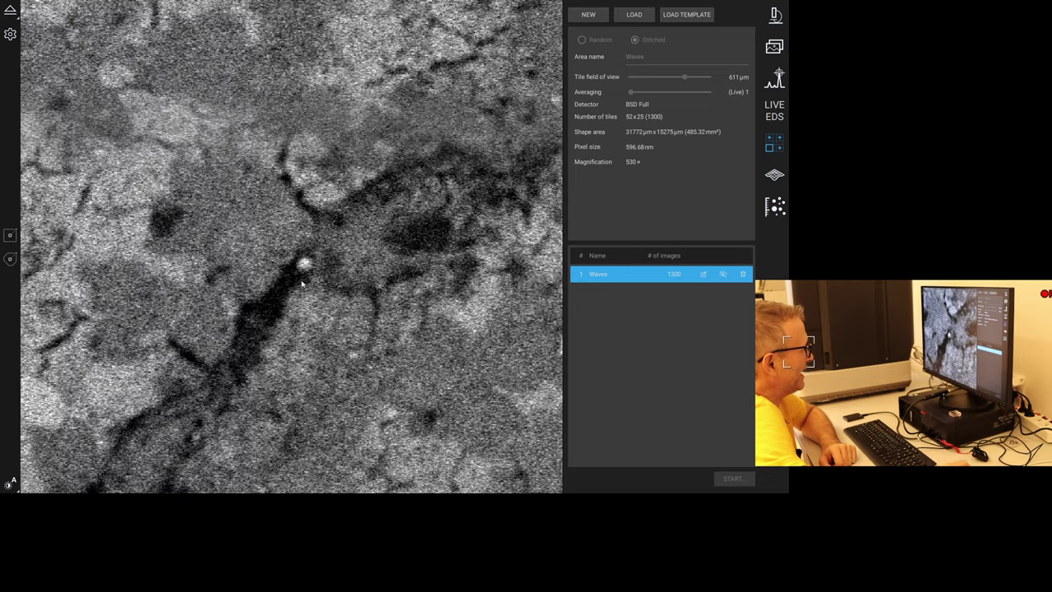
Search the stitched Waves map beyond the fissure for another bright spherical particle and examine it closely.
scroll(302, 284, down, 4)
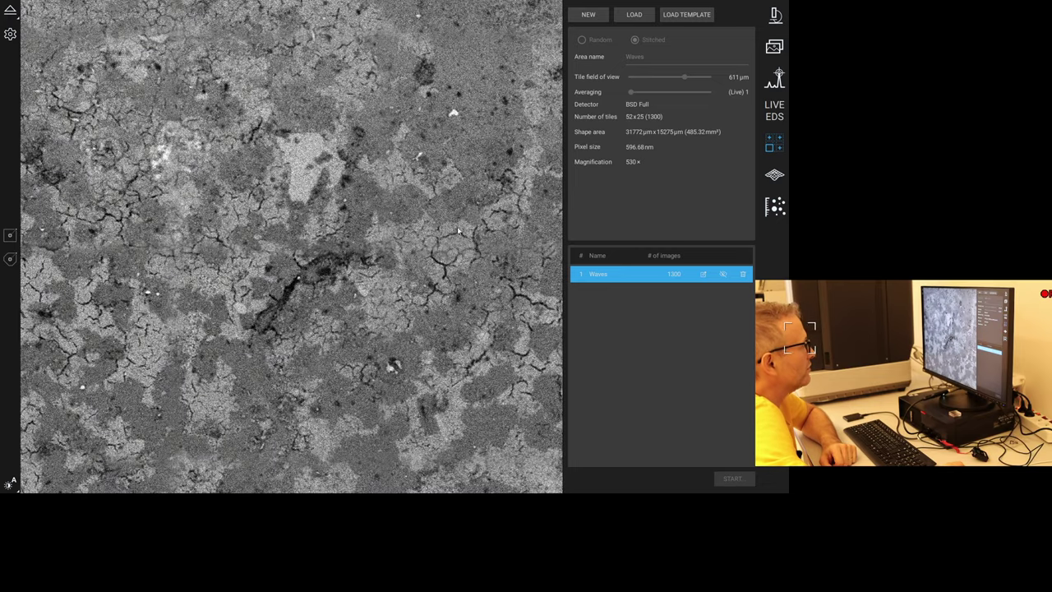
scroll(428, 177, up, 2)
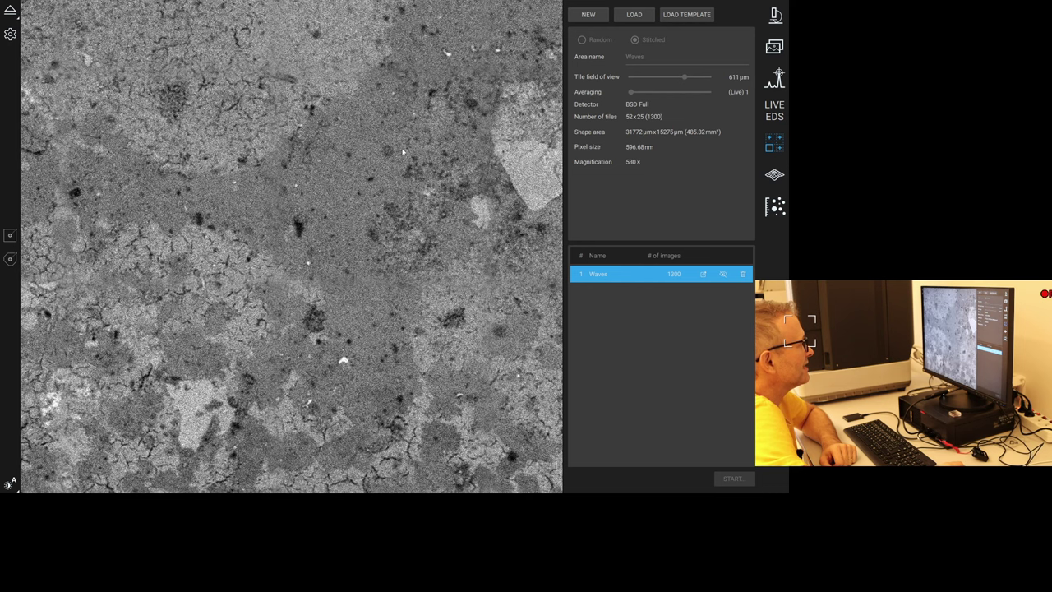
scroll(332, 269, up, 4)
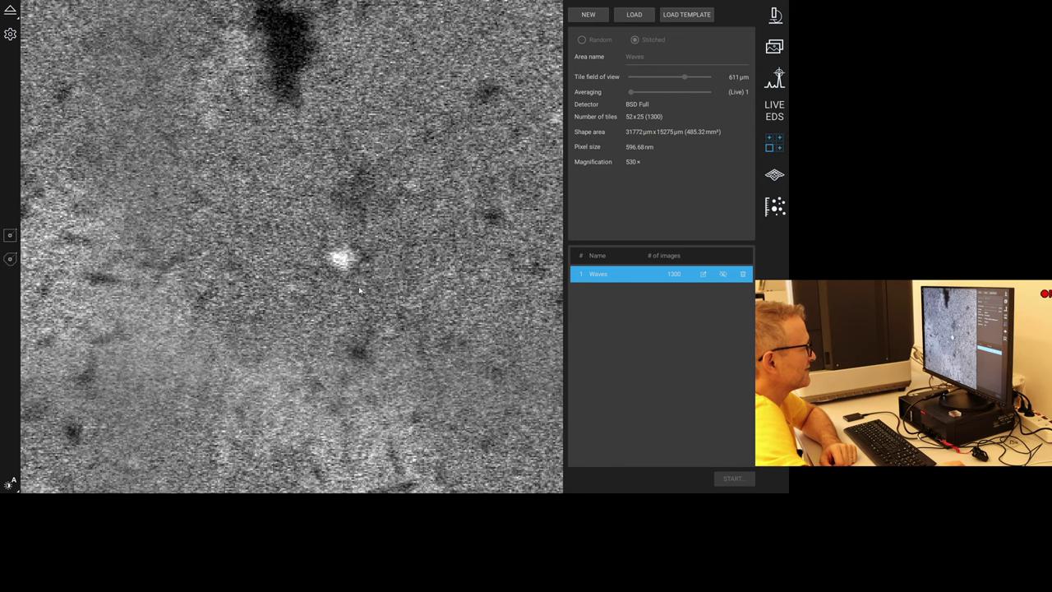
Bring the newly found bright particle up in live imaging, centre it and magnify it to 8800×.
click(776, 23)
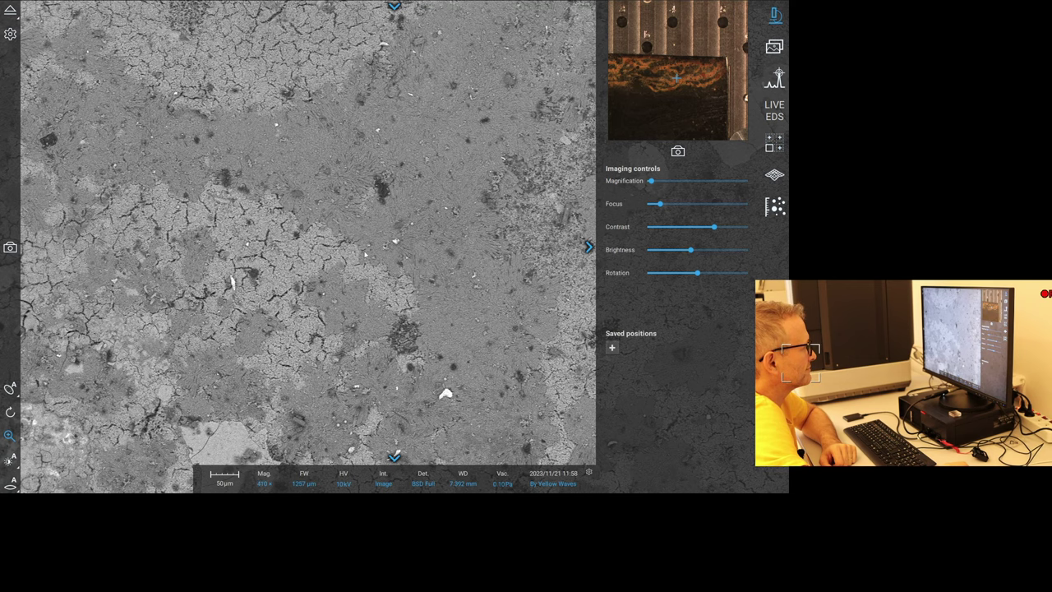
scroll(365, 256, up, 3)
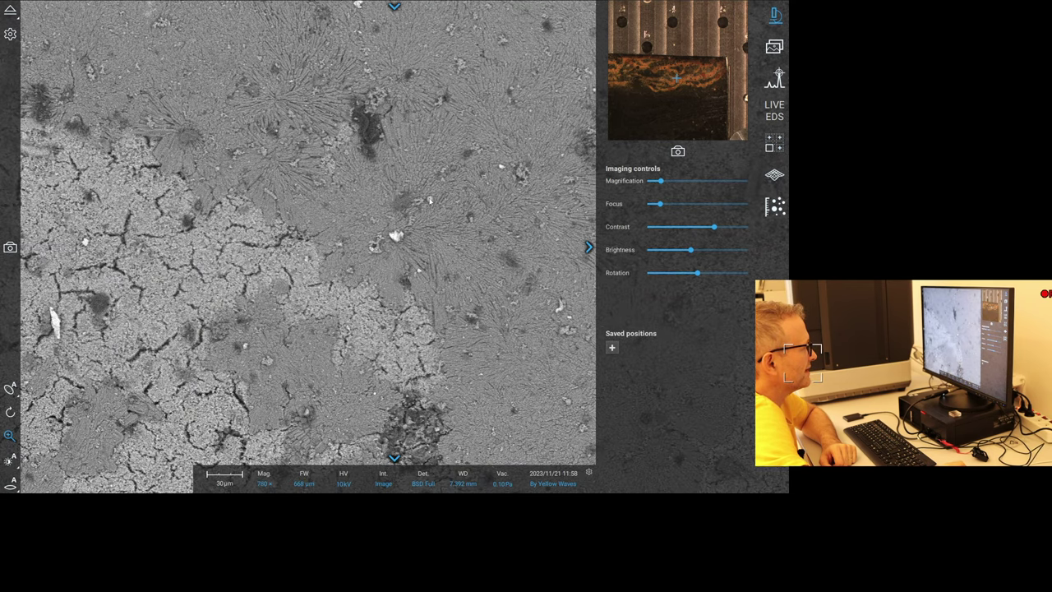
drag(429, 200, 382, 267)
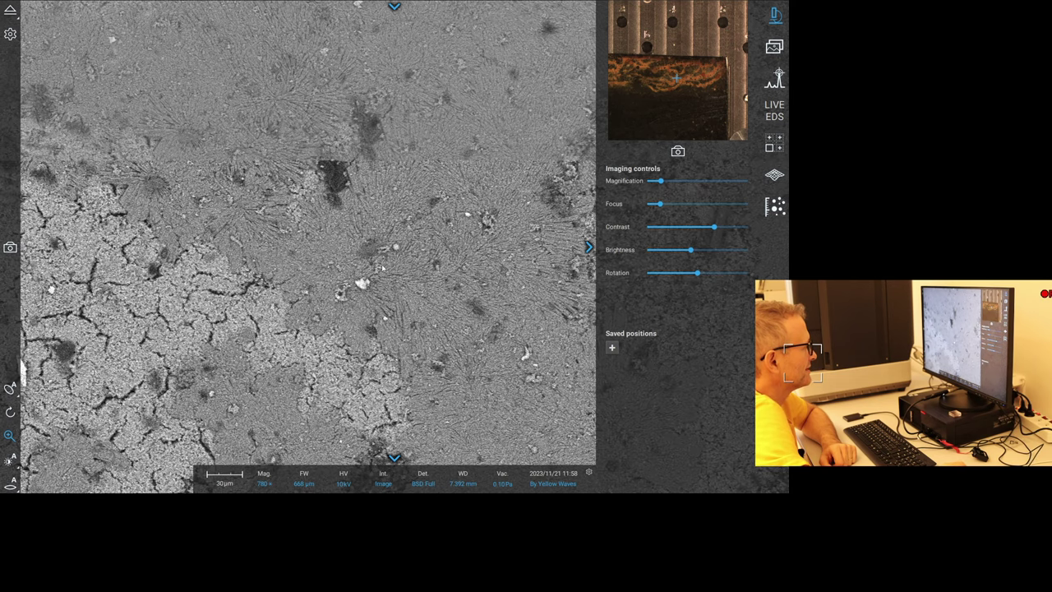
scroll(402, 254, up, 6)
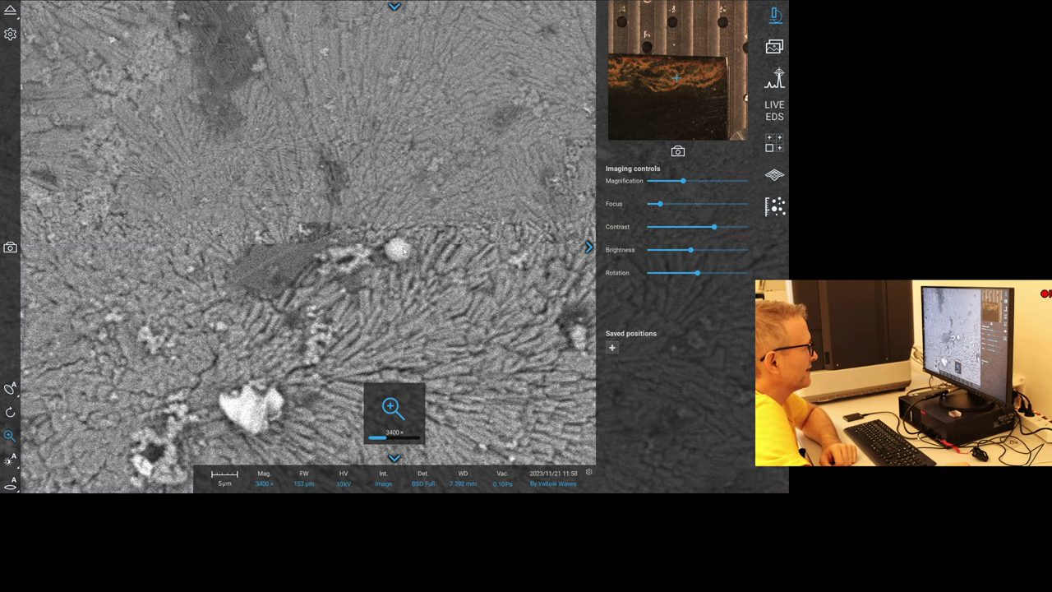
scroll(402, 253, up, 4)
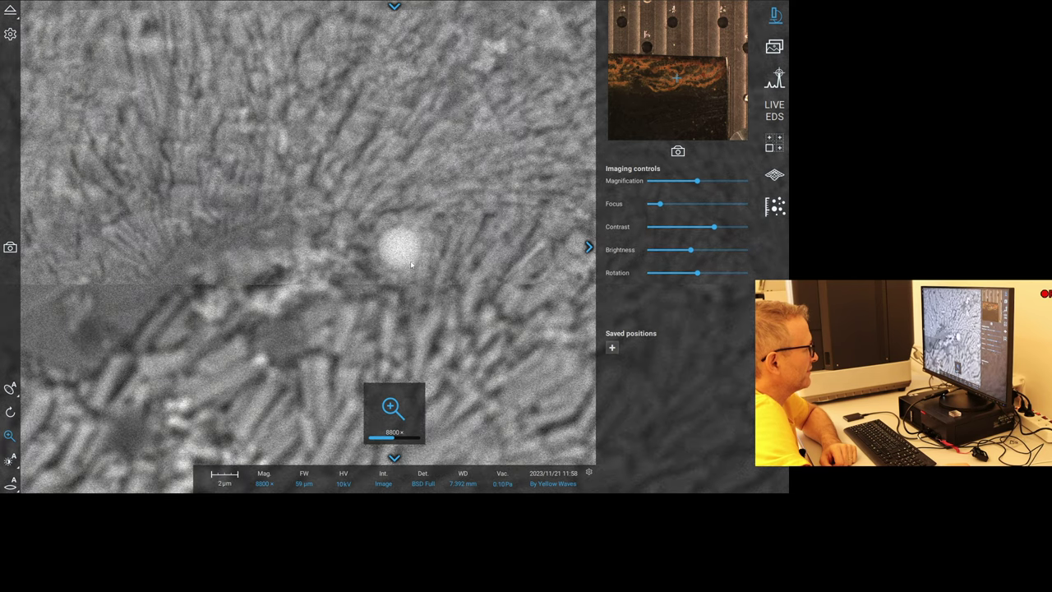
Autofocus on the sphere, magnified to 22500×, and fine-tune the live image's brightness and contrast.
click(10, 481)
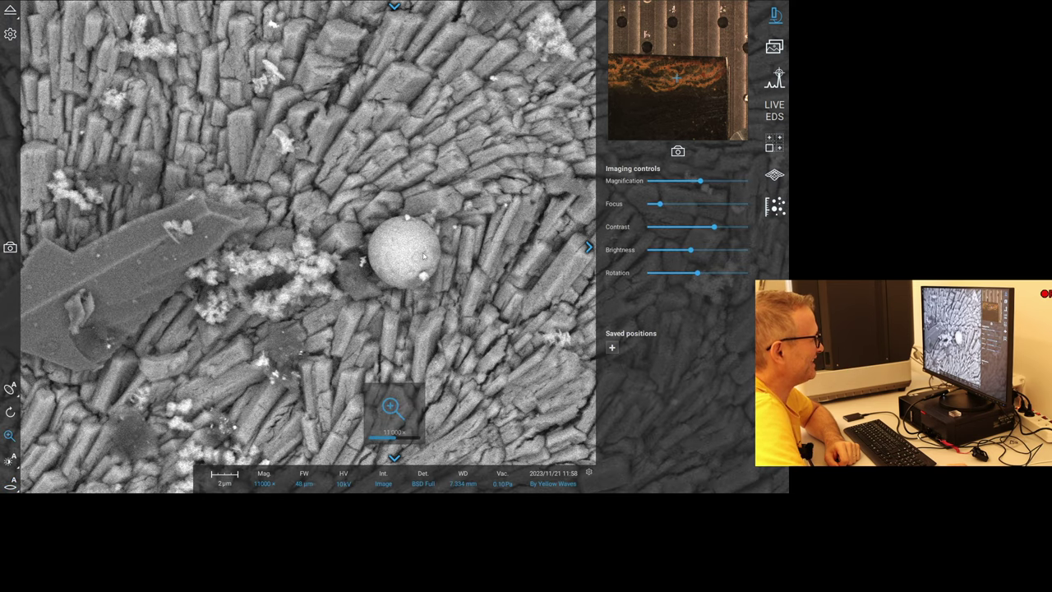
scroll(424, 256, up, 3)
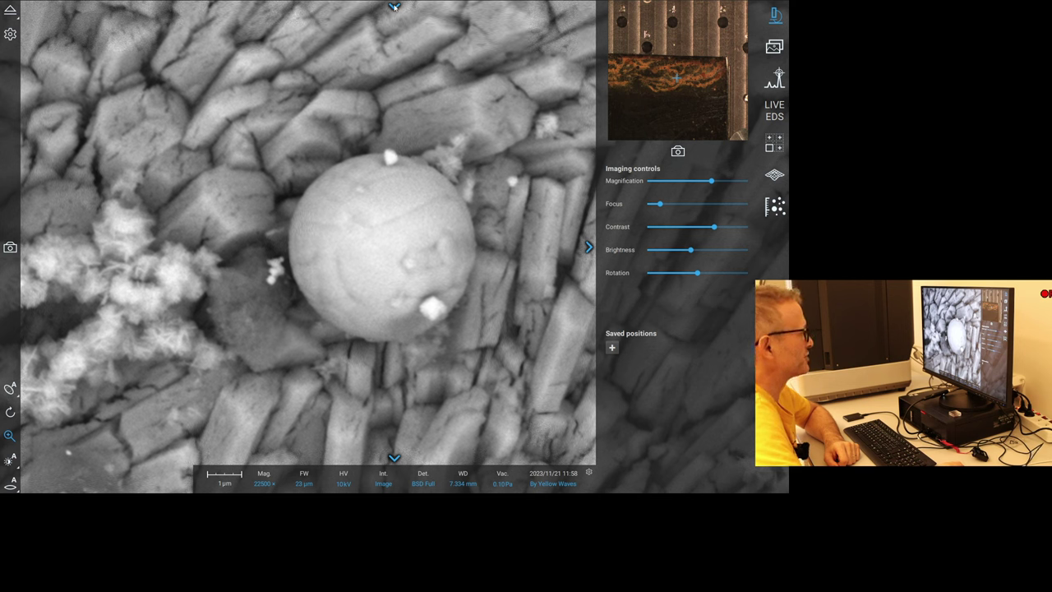
mouse_move(689, 255)
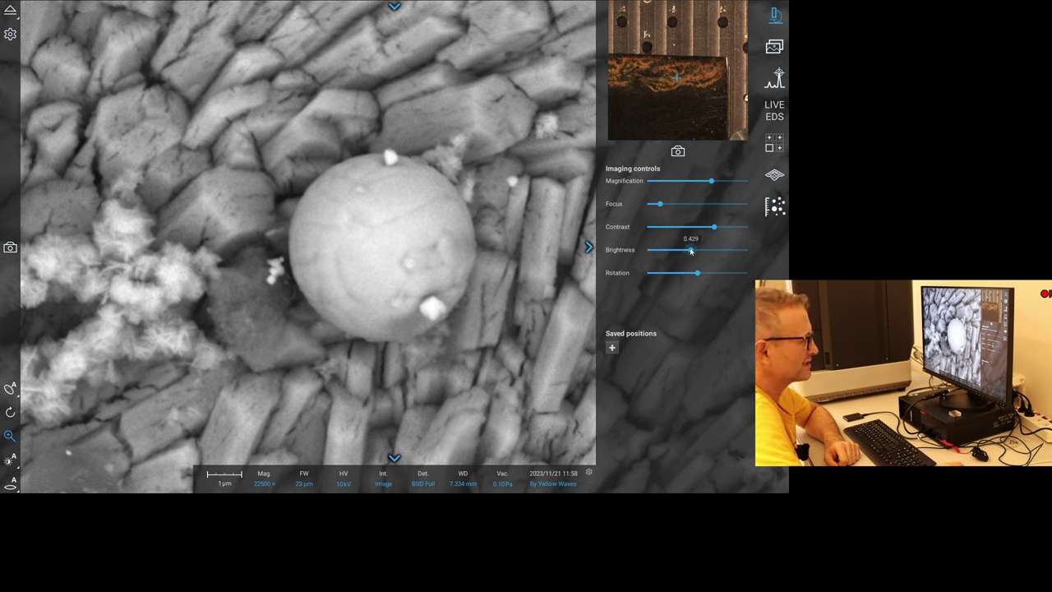
drag(691, 252, 715, 230)
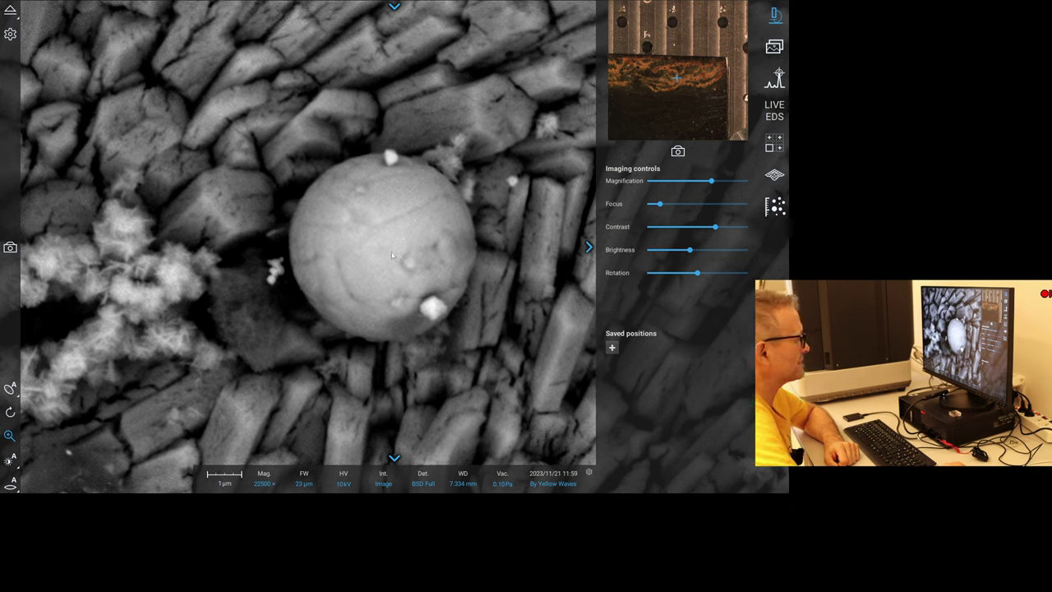
Set the acquisition scan size to 3840×2400 and acquire an image of the sphere.
click(397, 7)
click(428, 287)
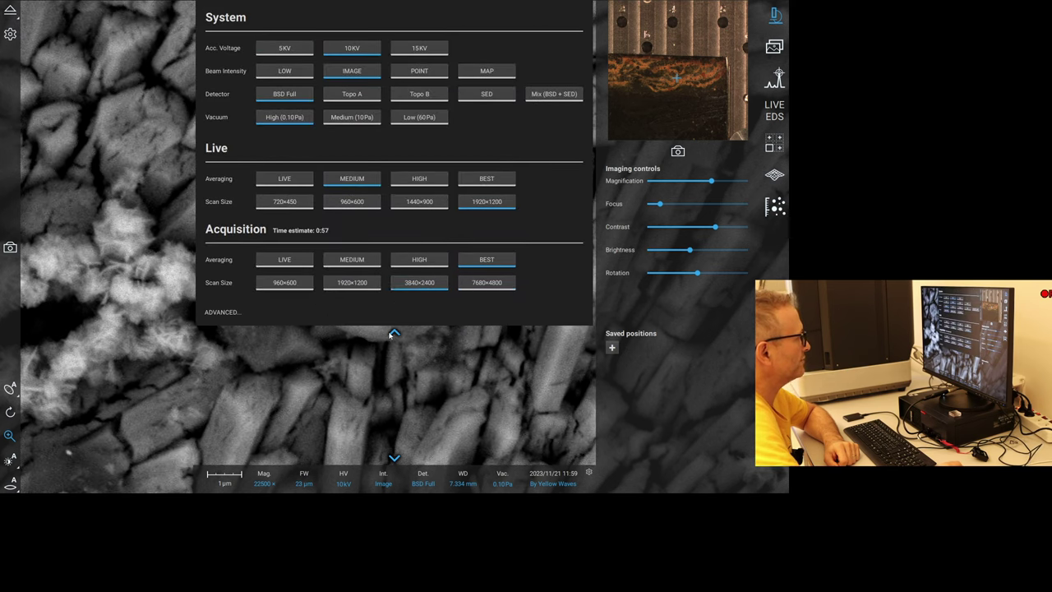
click(392, 334)
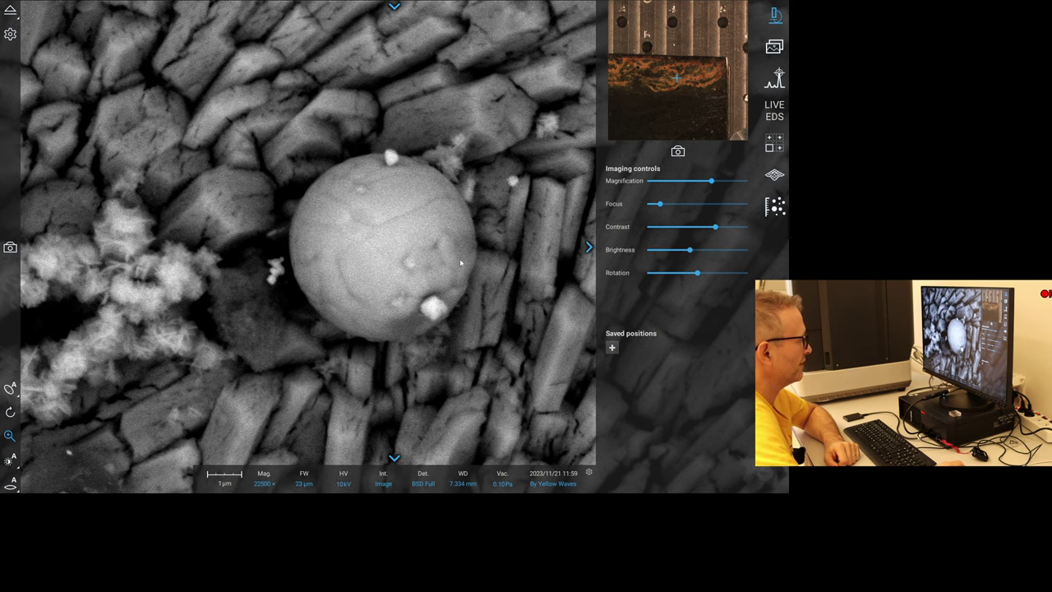
click(10, 248)
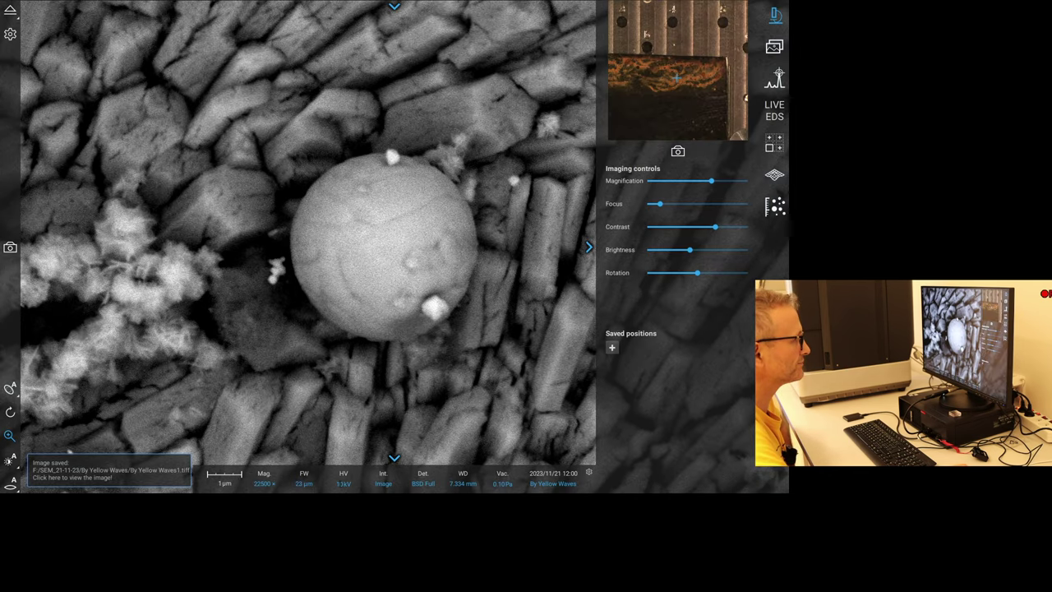
Set the accelerating voltage to 15 kV and start a new Element Identification project, discarding the unsaved one.
click(343, 479)
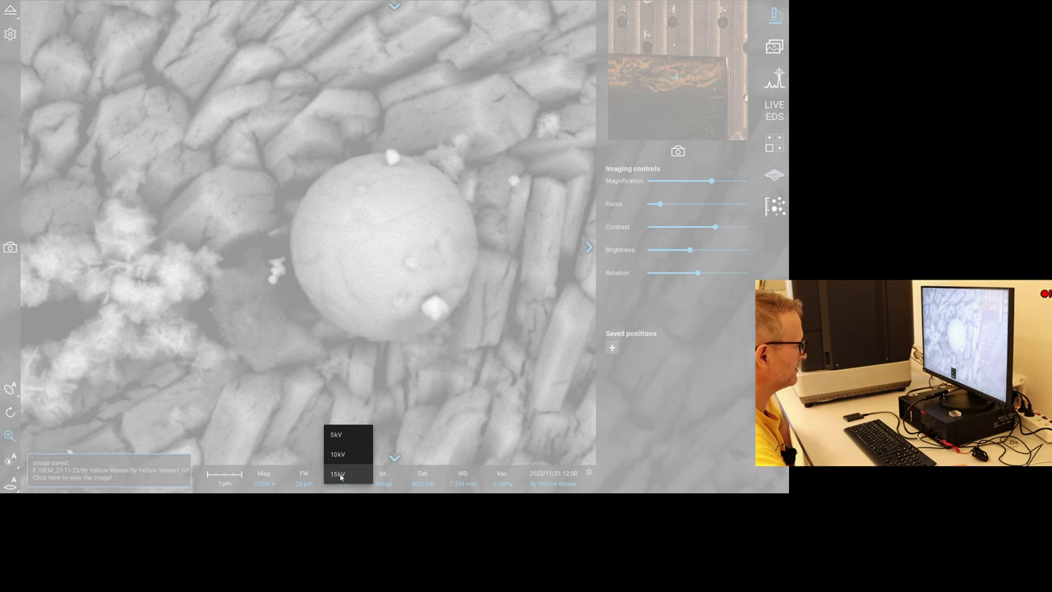
click(342, 473)
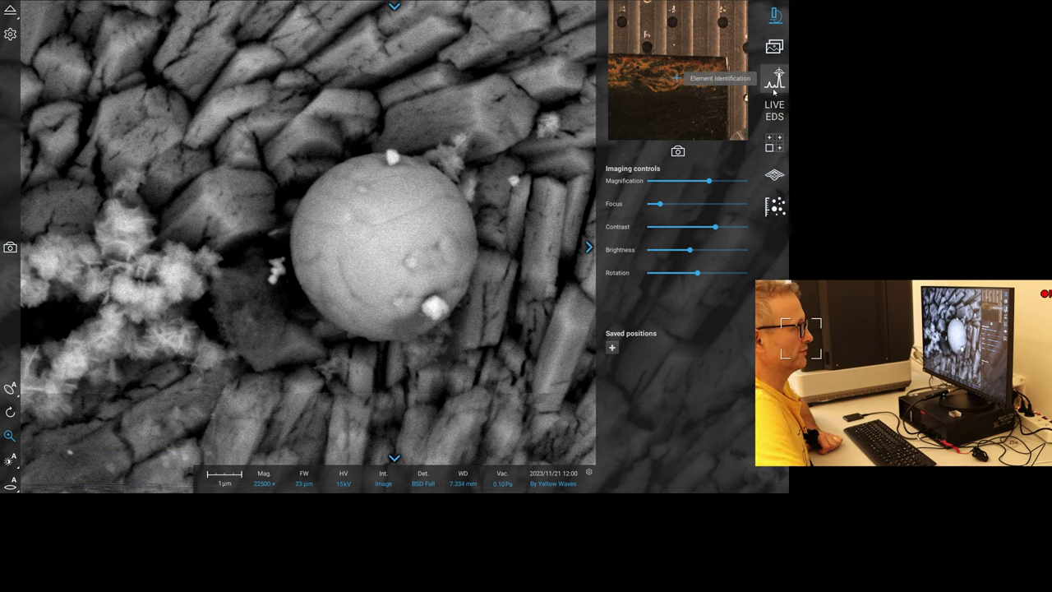
click(778, 82)
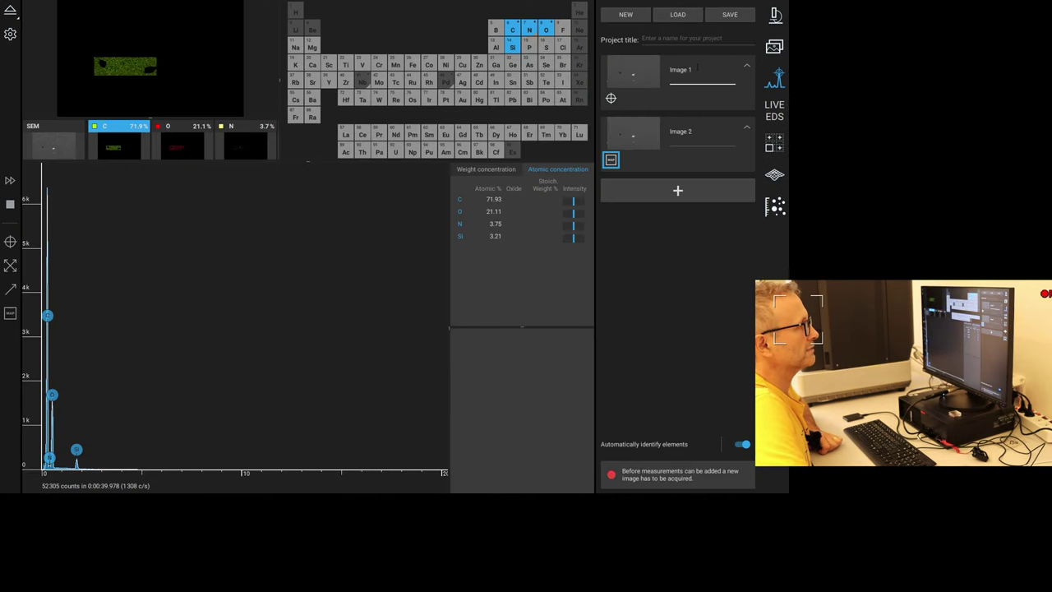
click(626, 16)
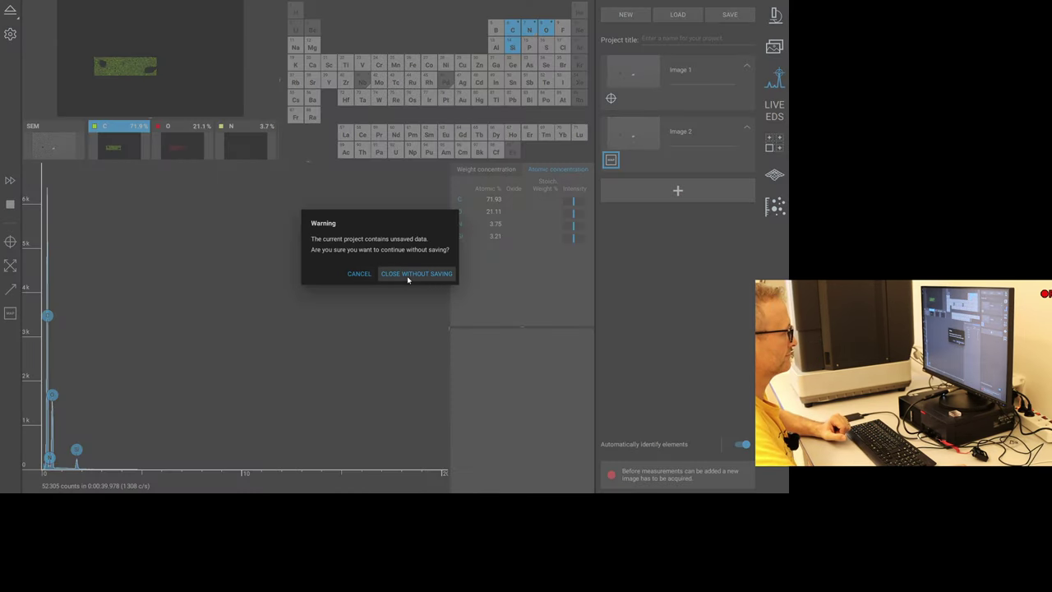
click(408, 274)
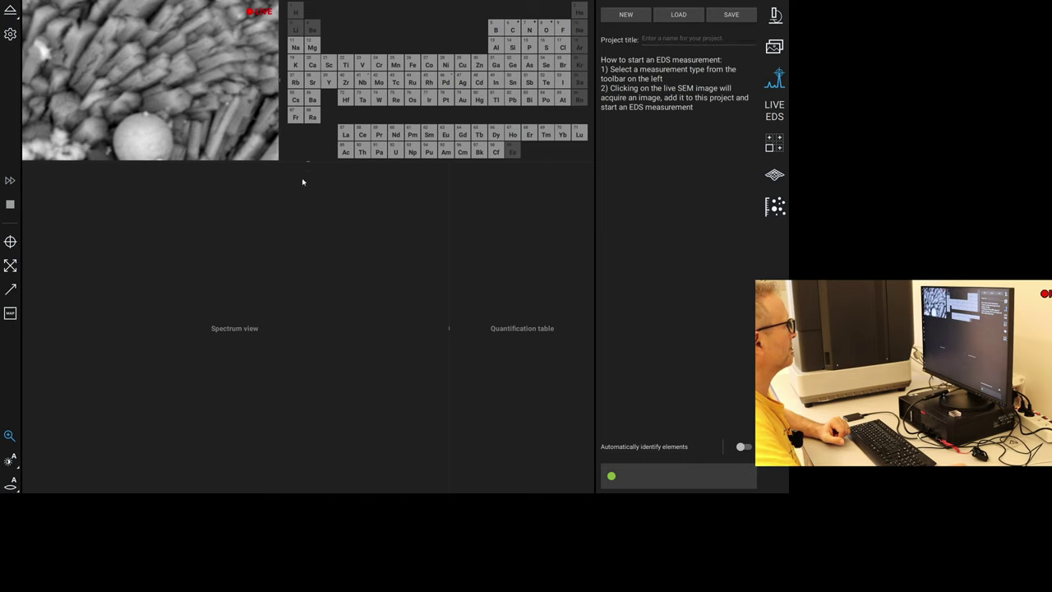
Enlarge the live SEM view in the Element Identification project and autofocus on the sphere.
drag(306, 162, 322, 253)
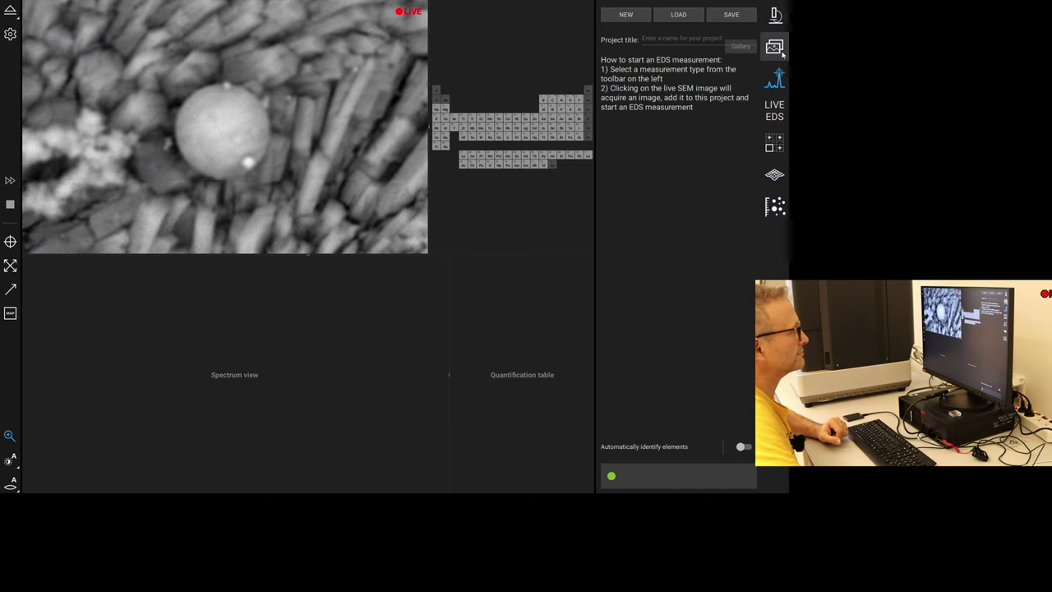
click(10, 483)
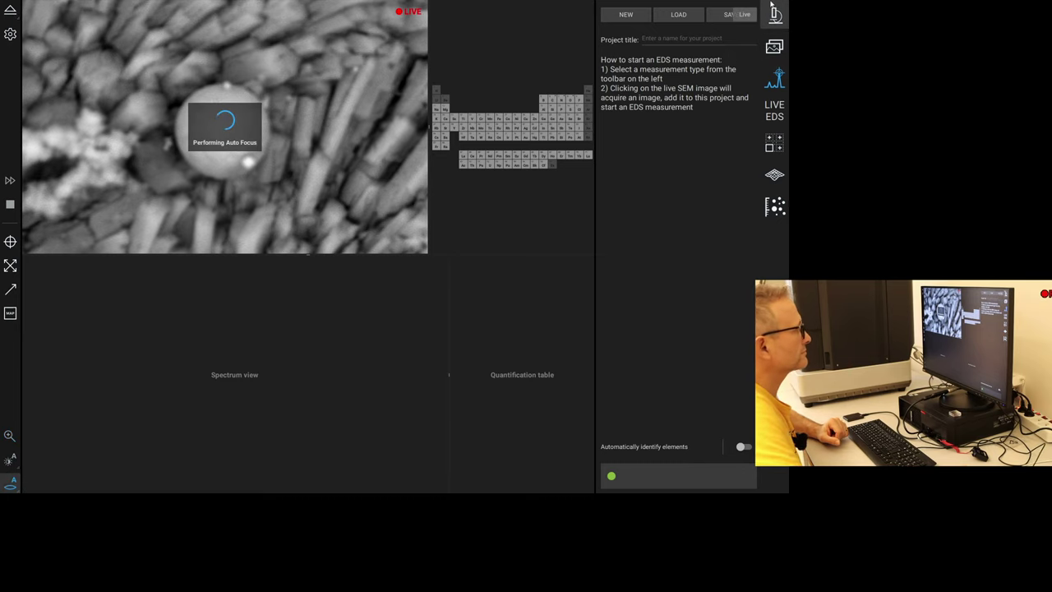
Title the Element Identification project "Second Sphere".
click(682, 39)
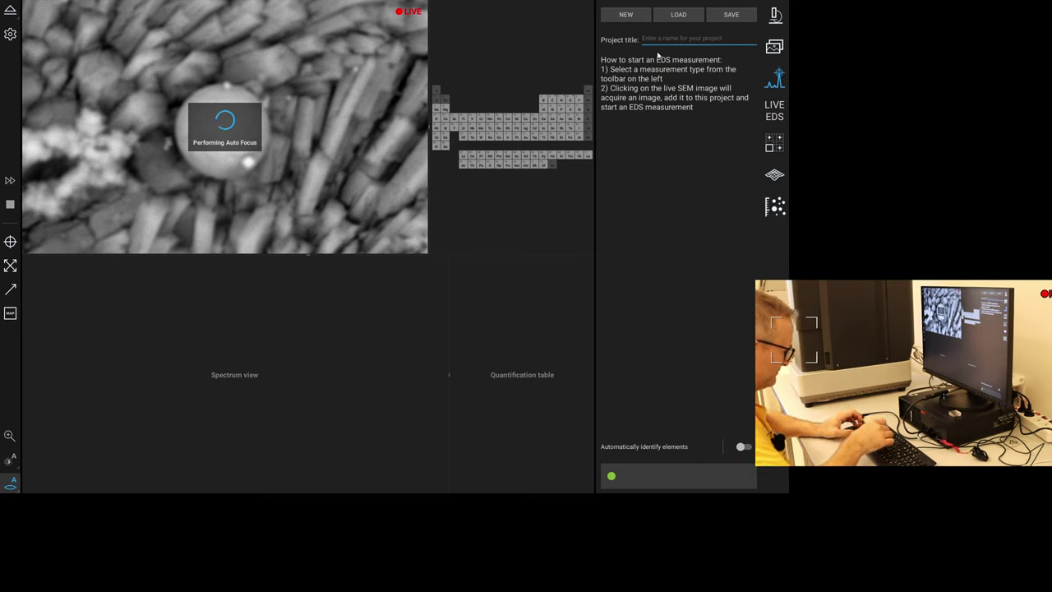
text(GND)
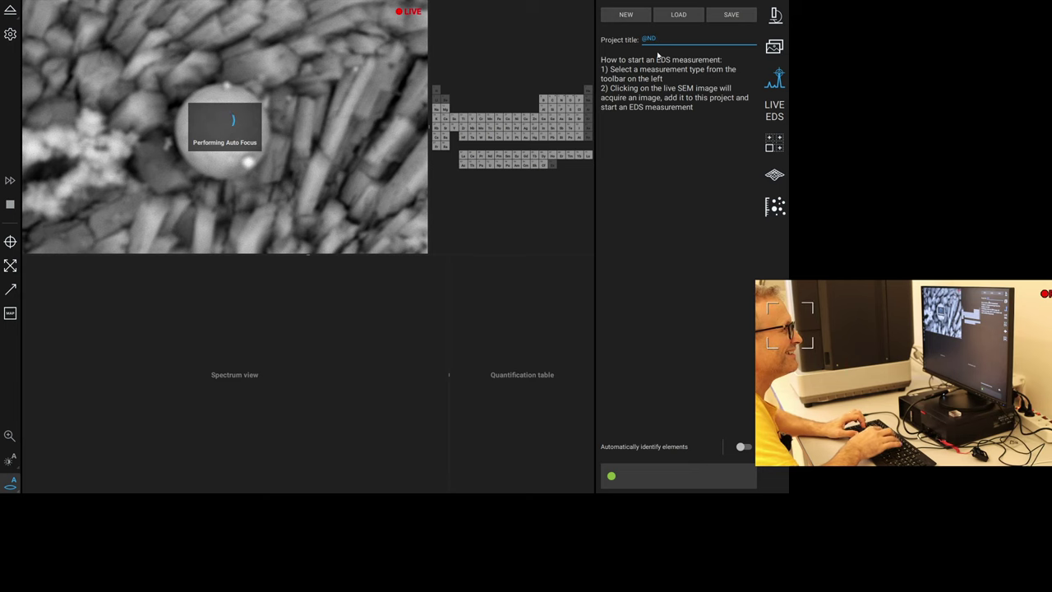
key(BackSpace)
key(BackSpace)
key(BackSpace)
text(SECO)
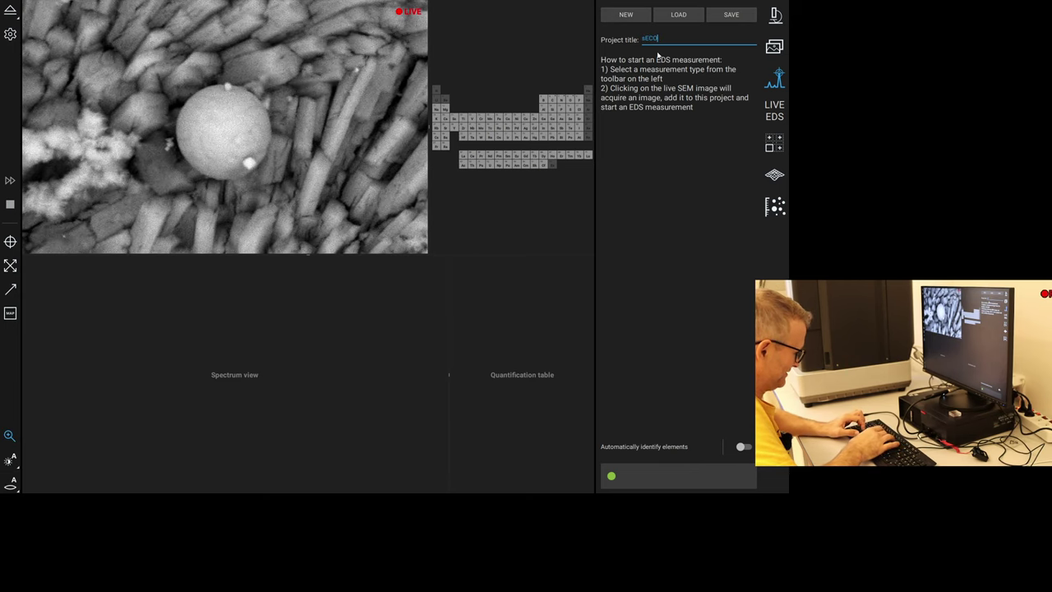
text(ND sPHER)
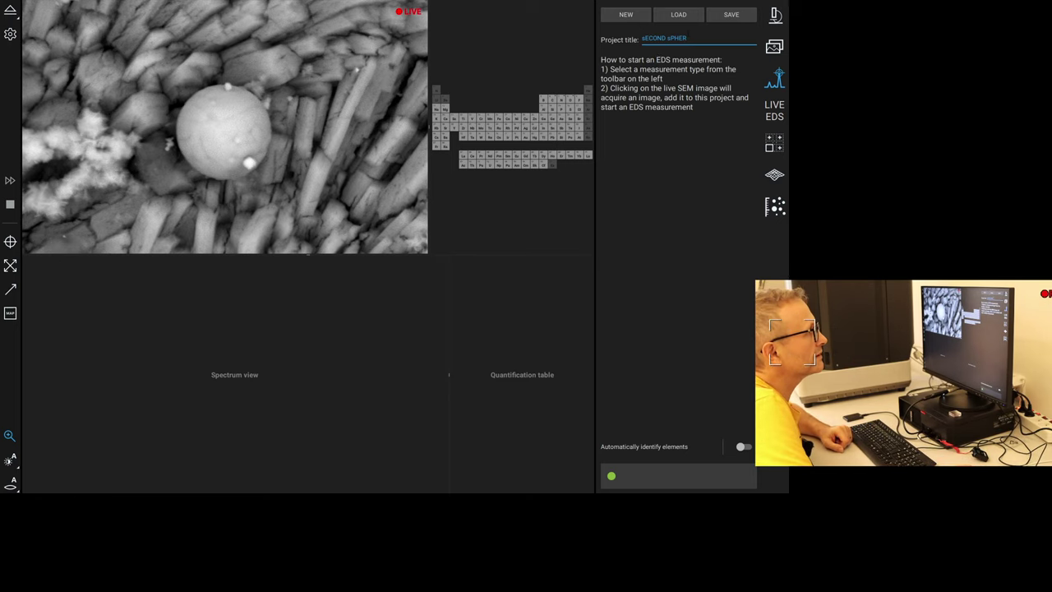
key(ctrl+a)
text(S)
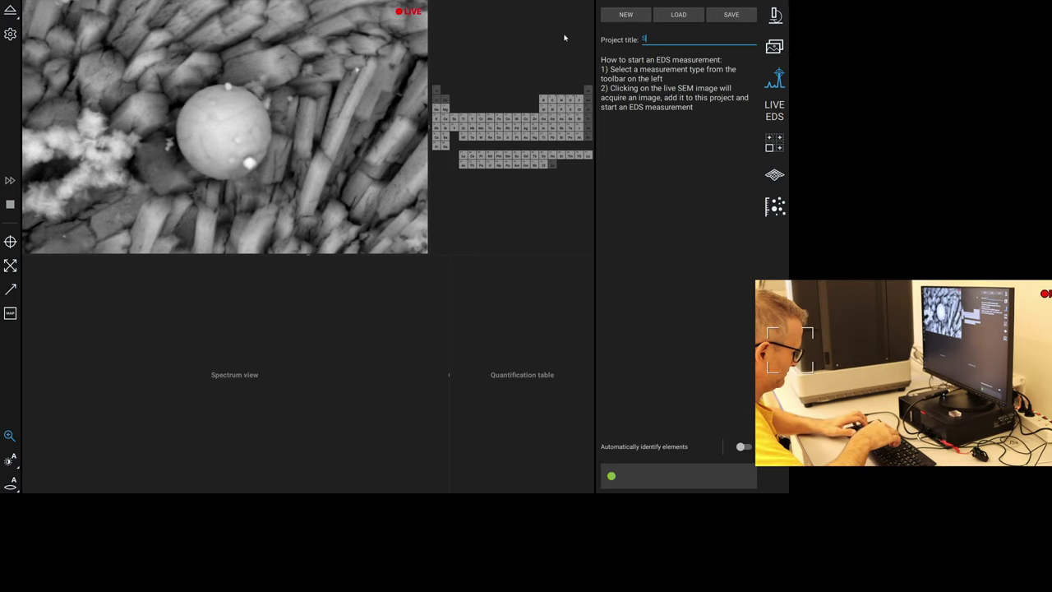
text(econd Sphere)
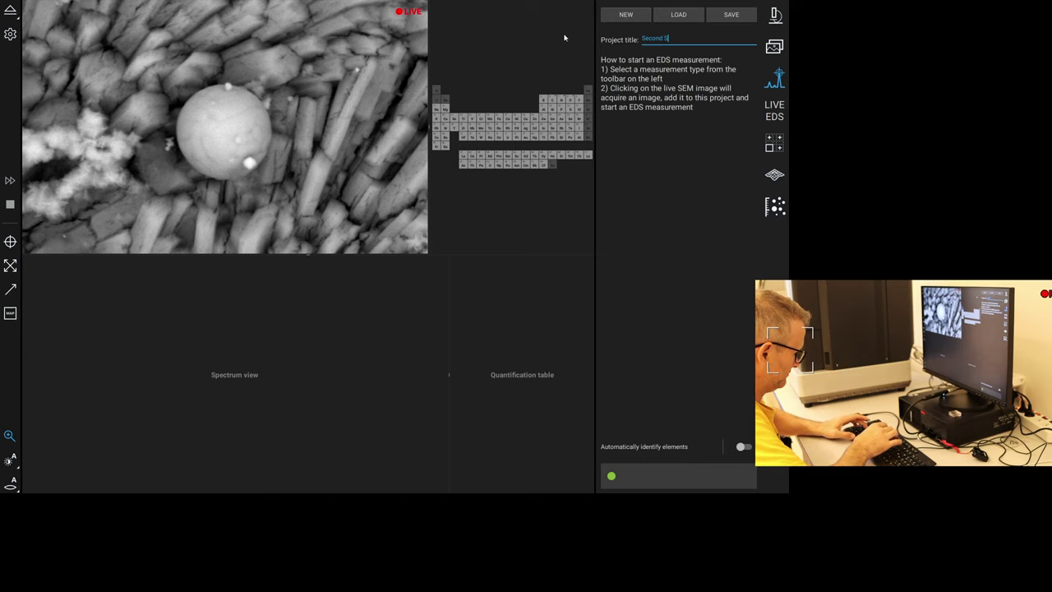
click(683, 154)
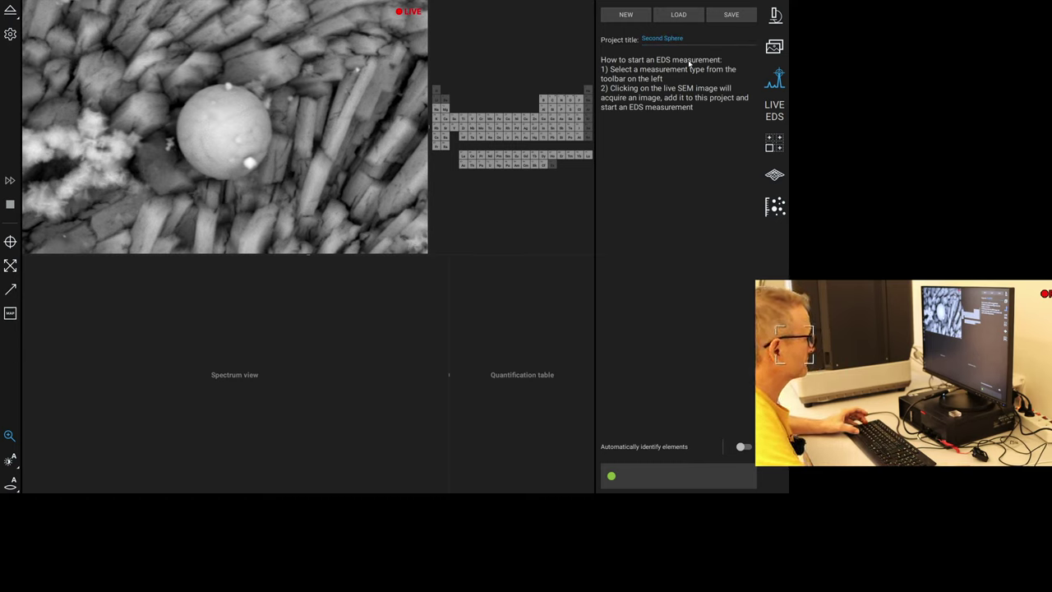
key(alt+Tab)
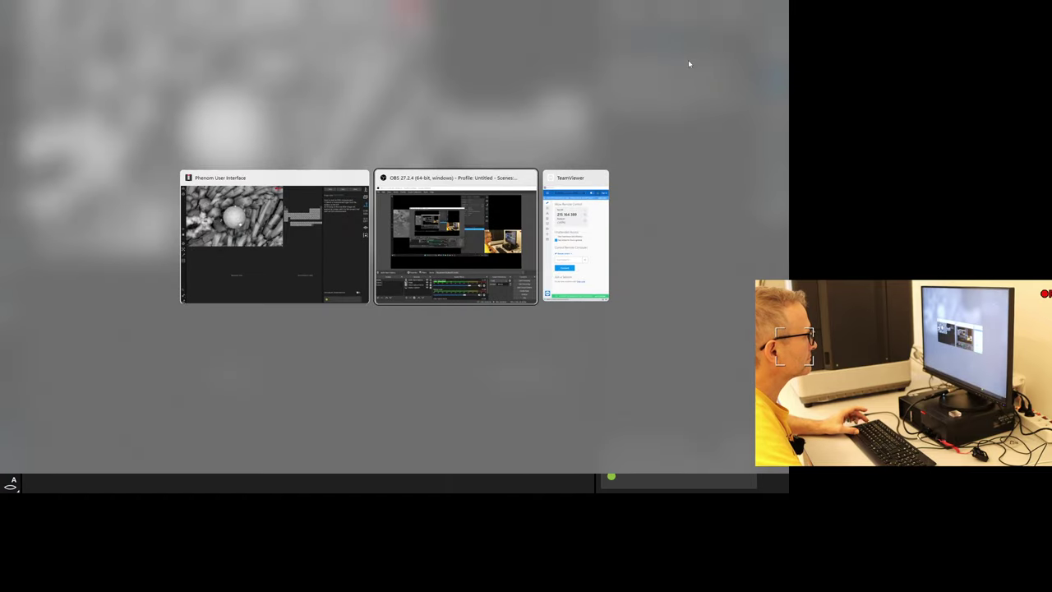
key(alt+shift+Tab)
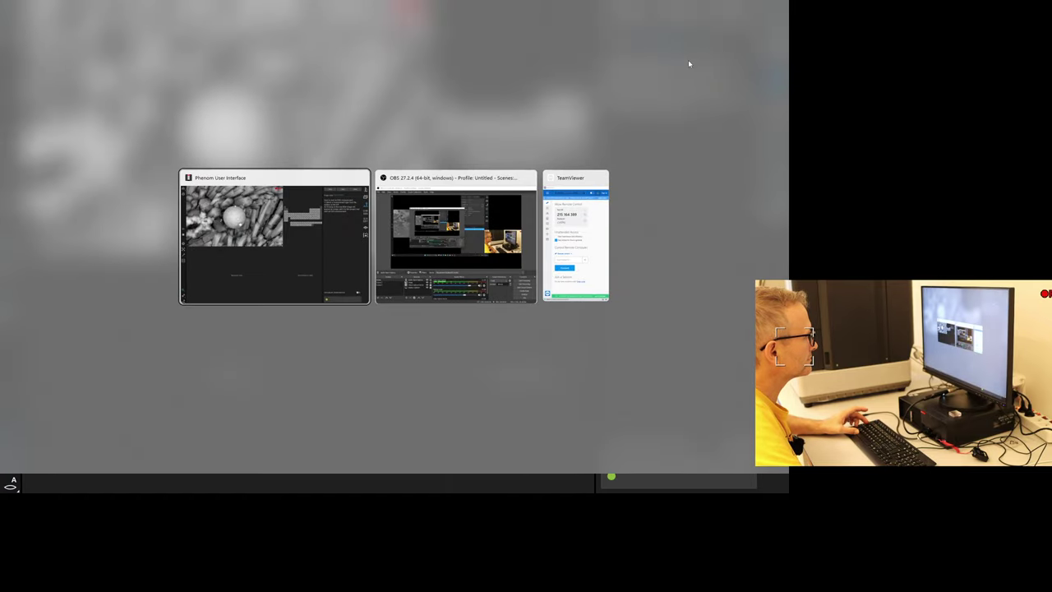
key(alt+Tab)
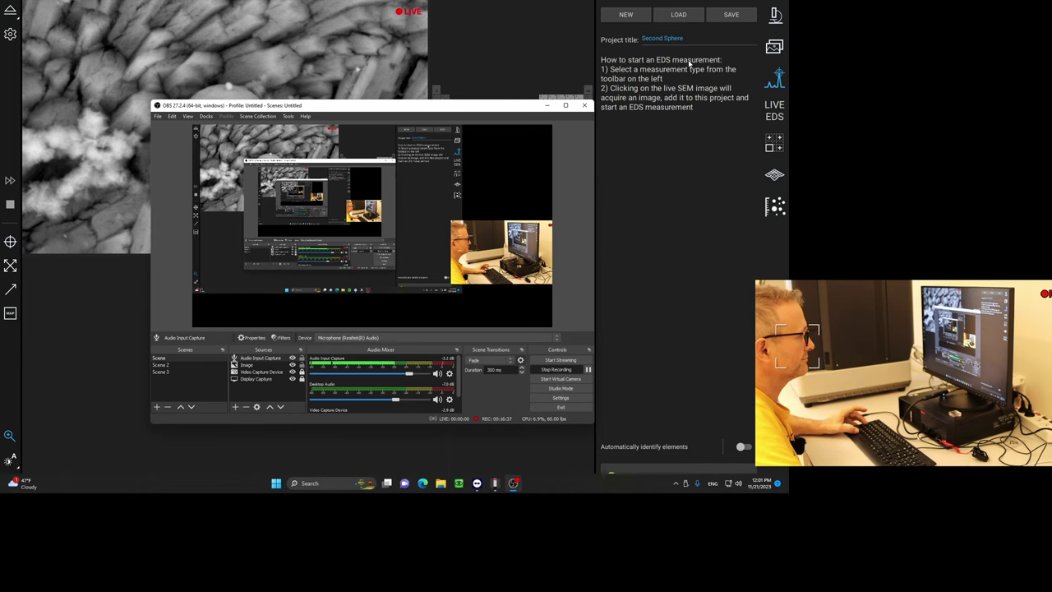
key(alt+Tab)
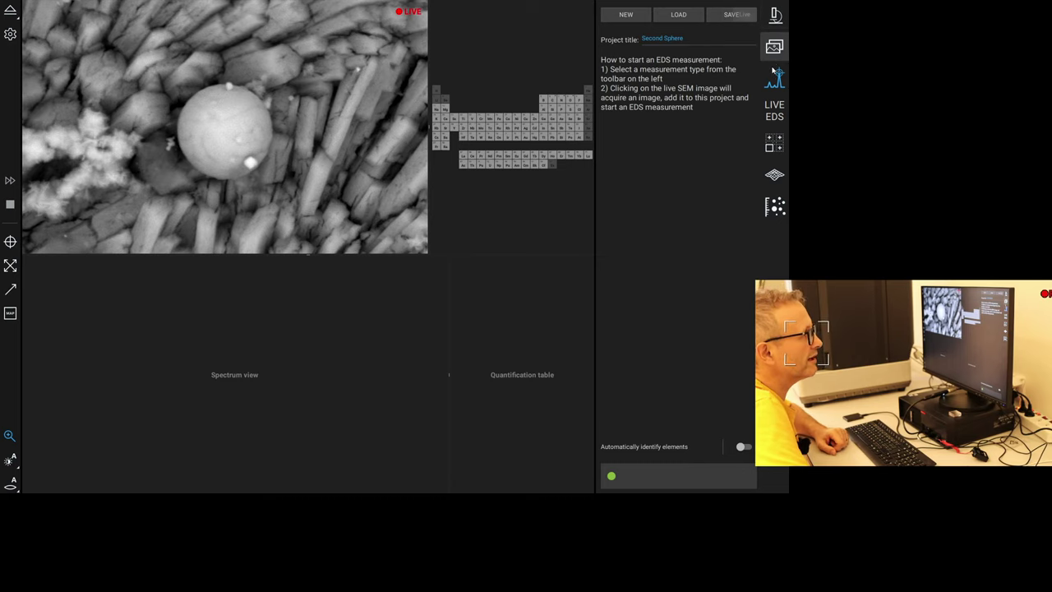
Start a spot EDS measurement on the sphere, slightly left of its centre.
click(9, 241)
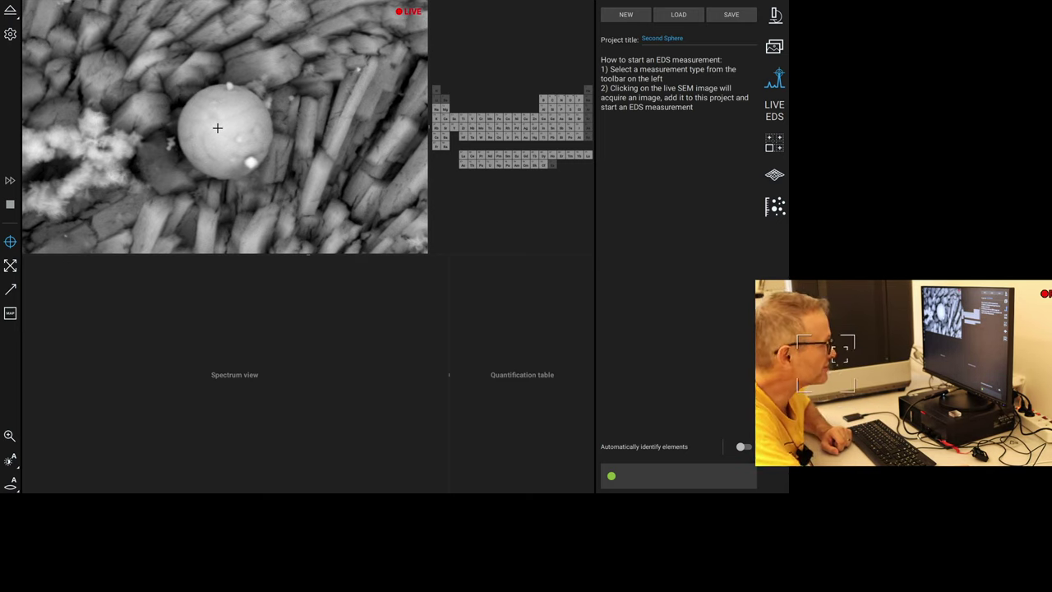
click(217, 128)
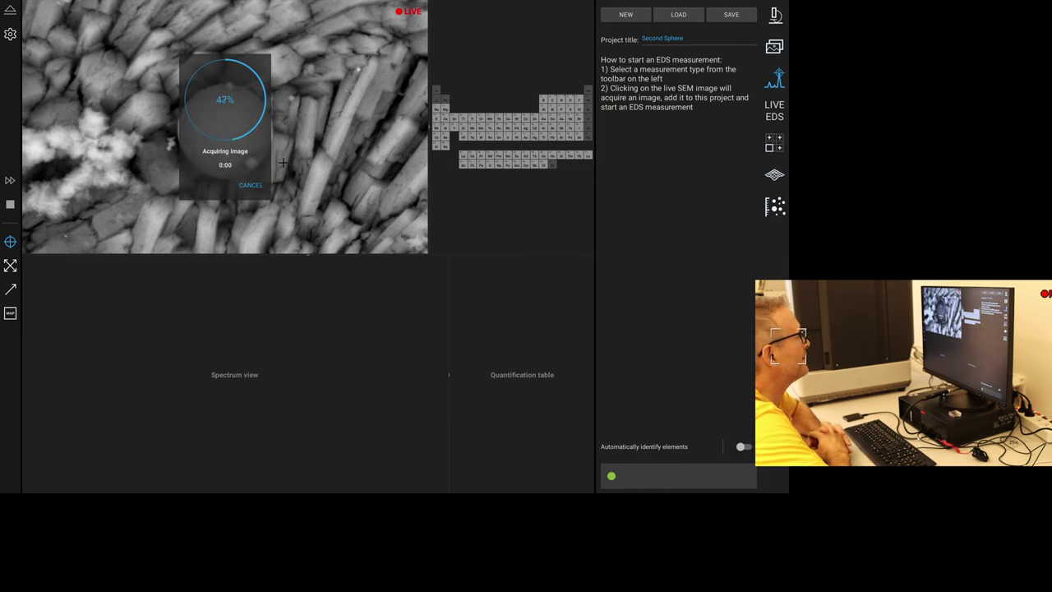
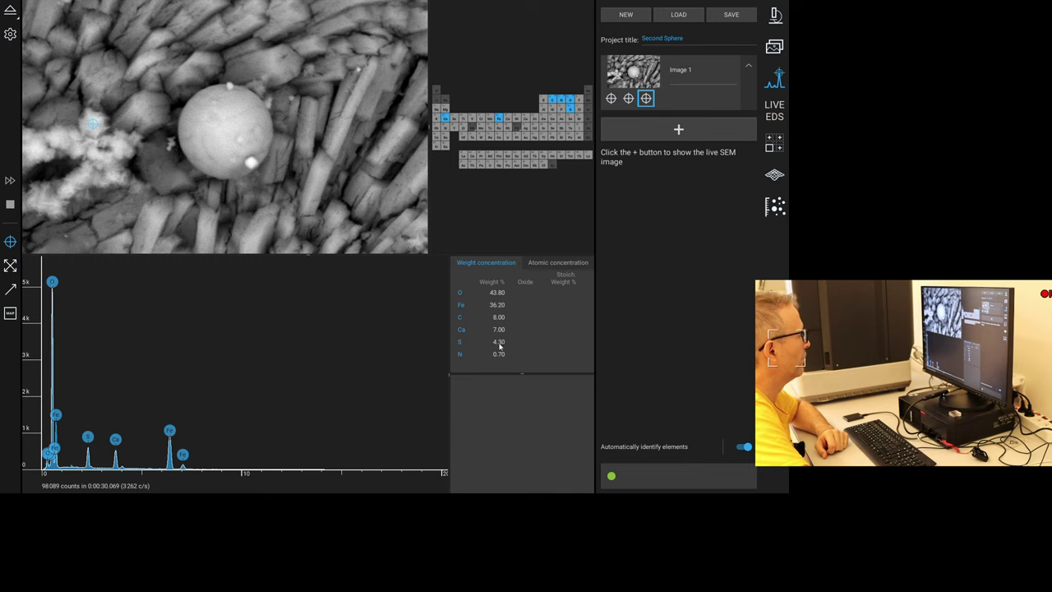
Magnify the third spot's spectrum along both axes and examine its smaller peaks.
scroll(39, 292, up, 3)
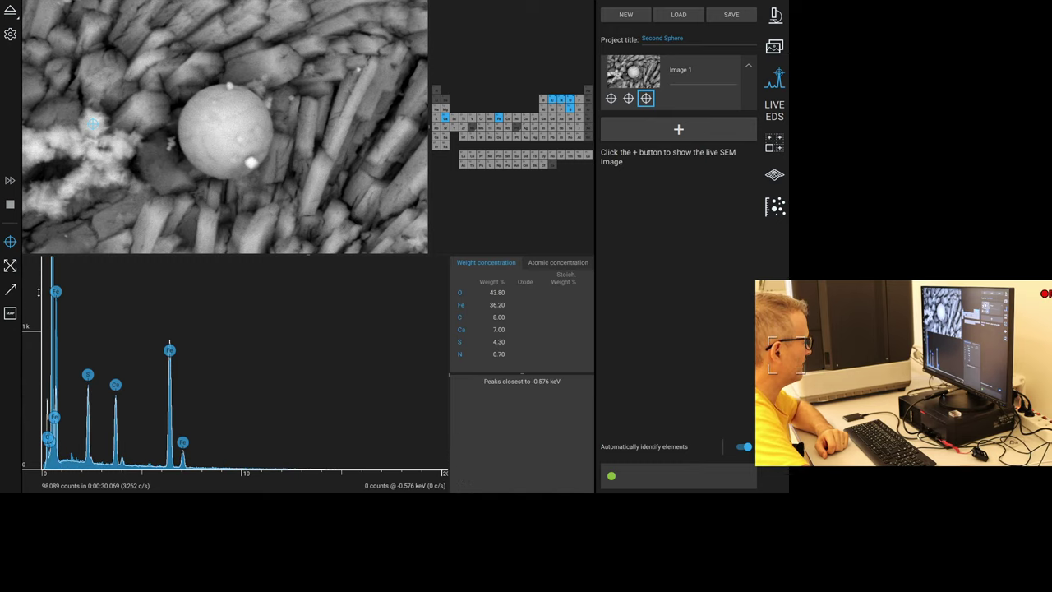
scroll(123, 475, up, 3)
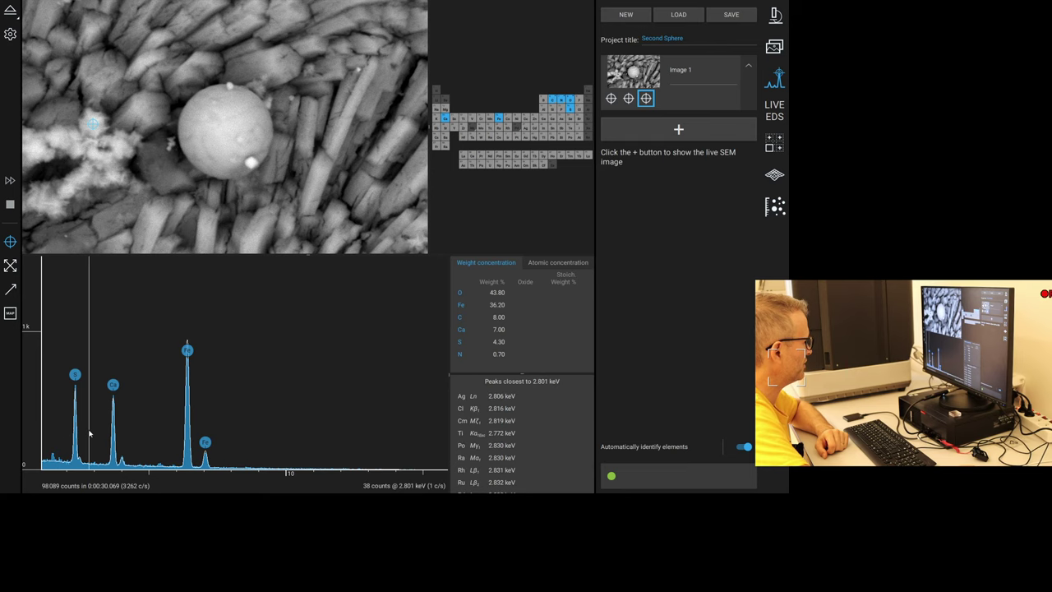
drag(90, 434, 313, 432)
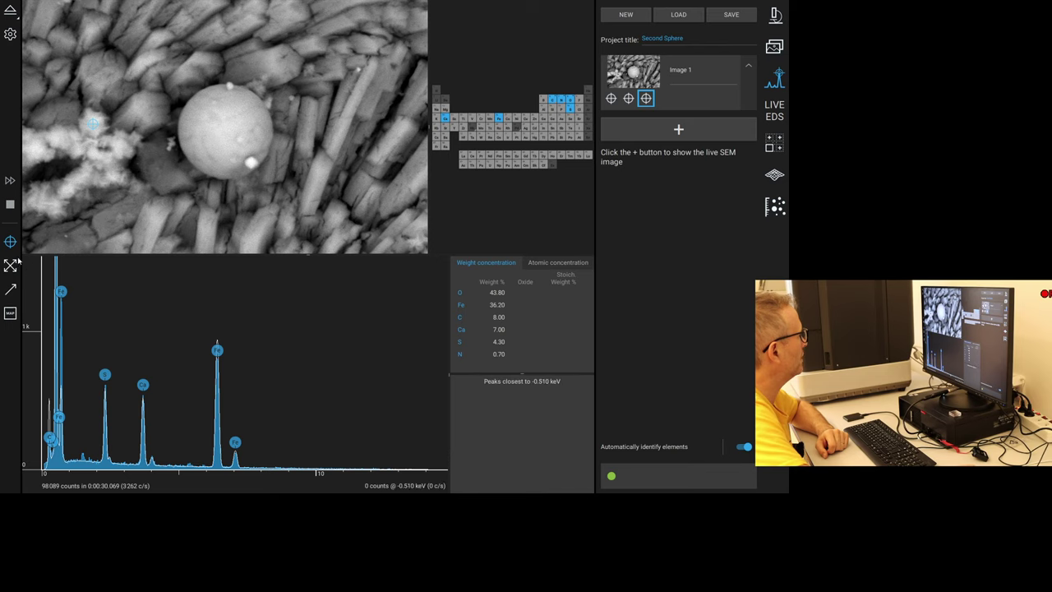
Start an EDS map measurement over a rectangle covering most of the SEM image and enlarge the map display.
click(10, 312)
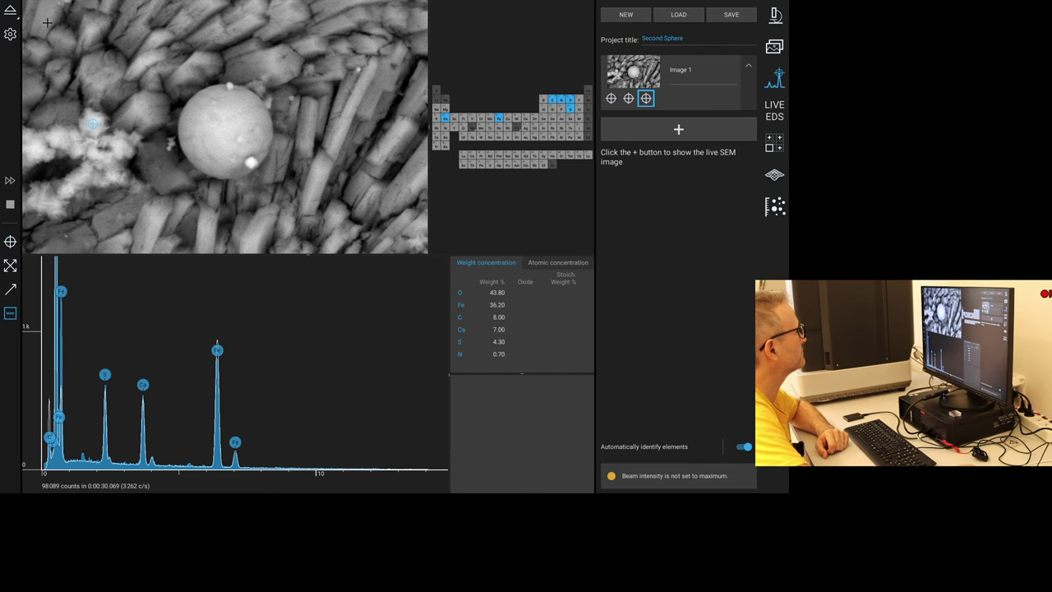
drag(45, 9, 397, 235)
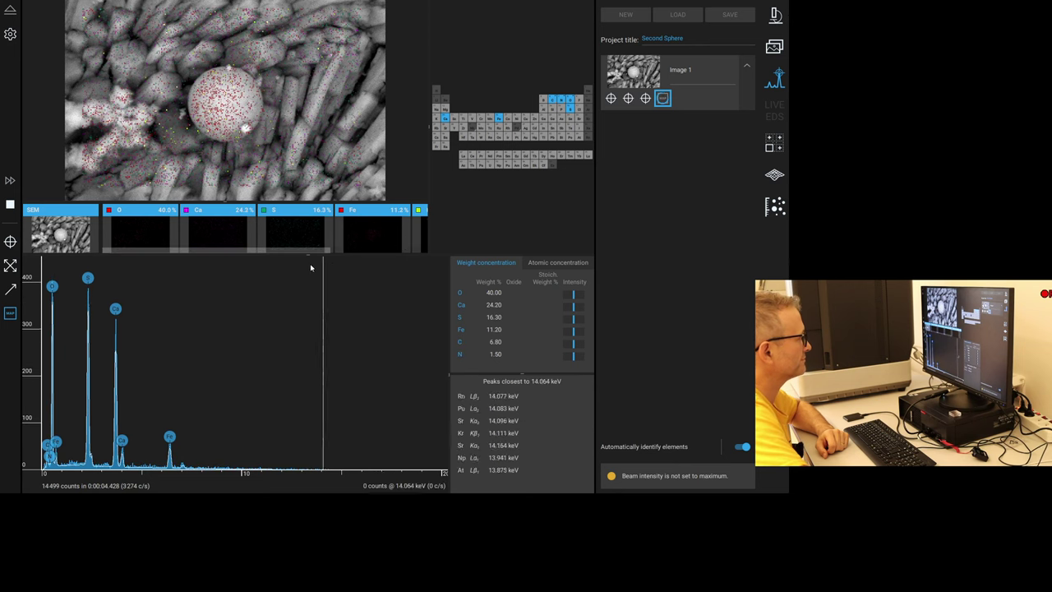
drag(305, 256, 312, 313)
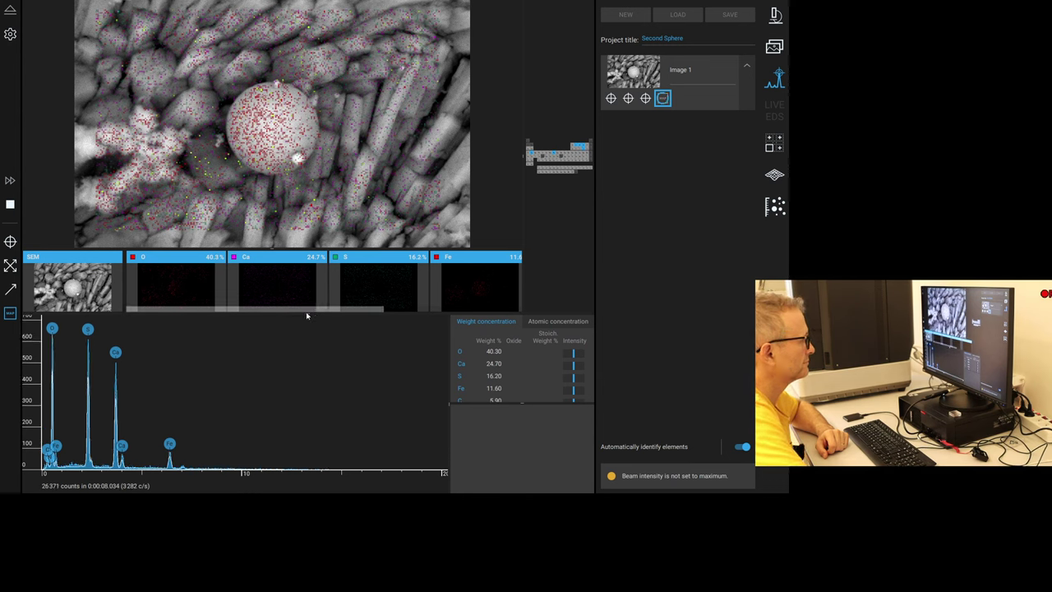
Look through all the element maps and extend the weight concentration table to show every element.
drag(323, 309, 466, 317)
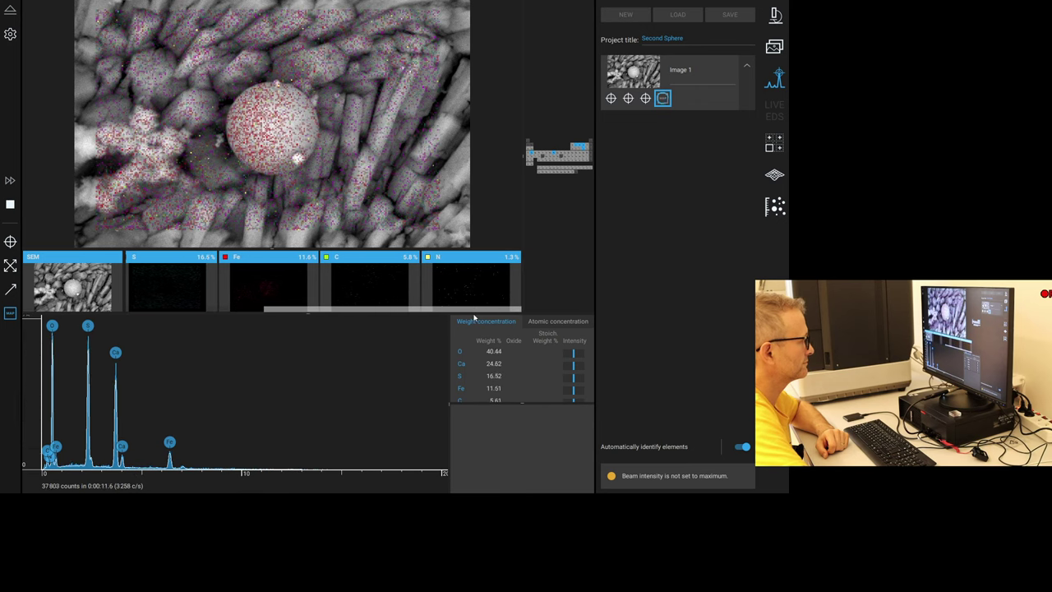
drag(380, 311, 230, 313)
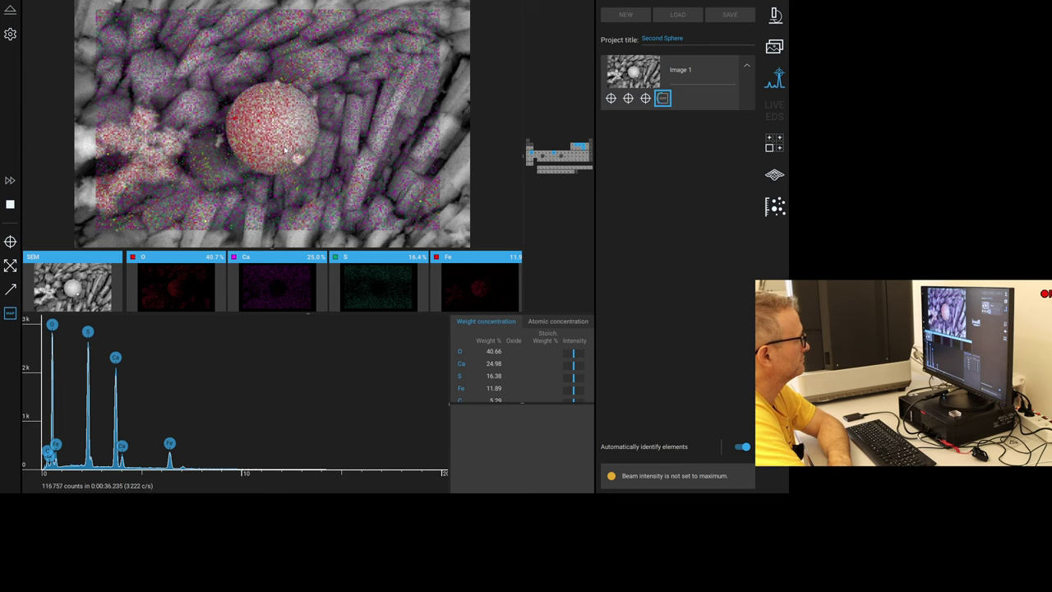
click(523, 403)
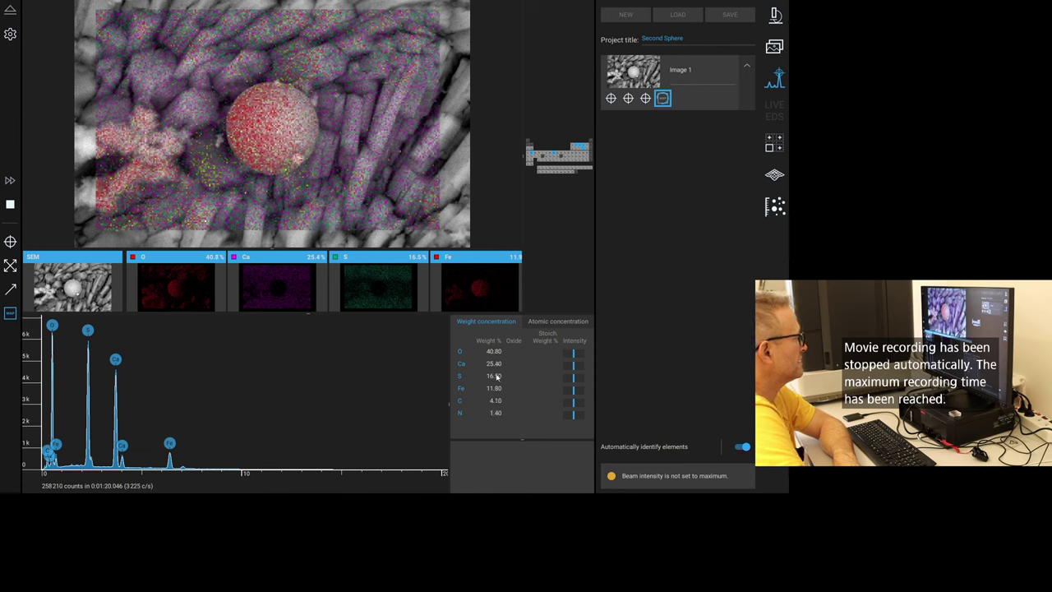
drag(293, 310, 455, 309)
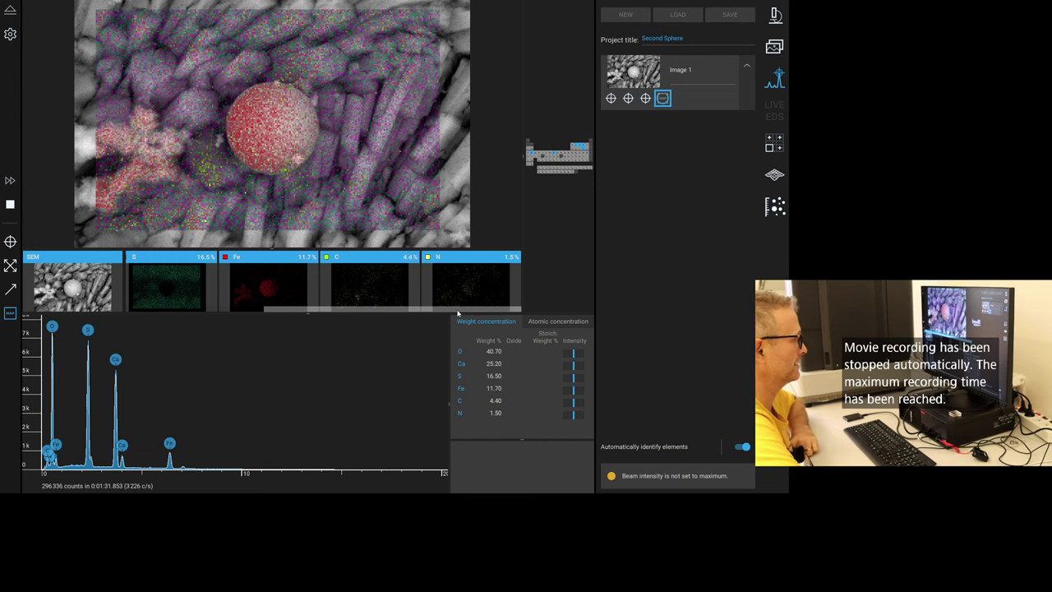
drag(431, 310, 226, 322)
mouse_move(429, 358)
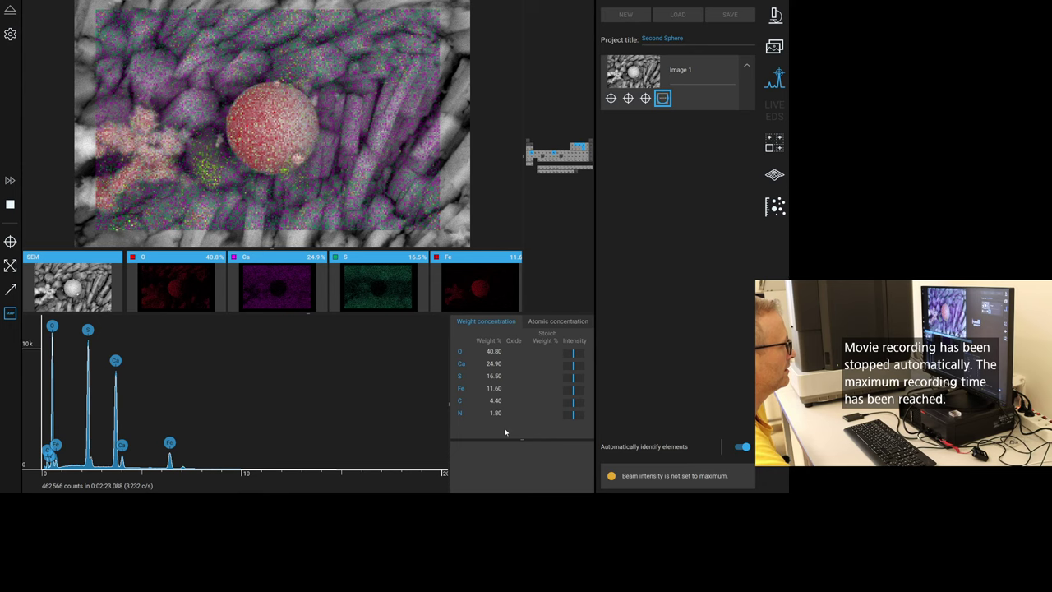
View the oxygen, calcium and sulfur maps individually, one after another.
click(192, 300)
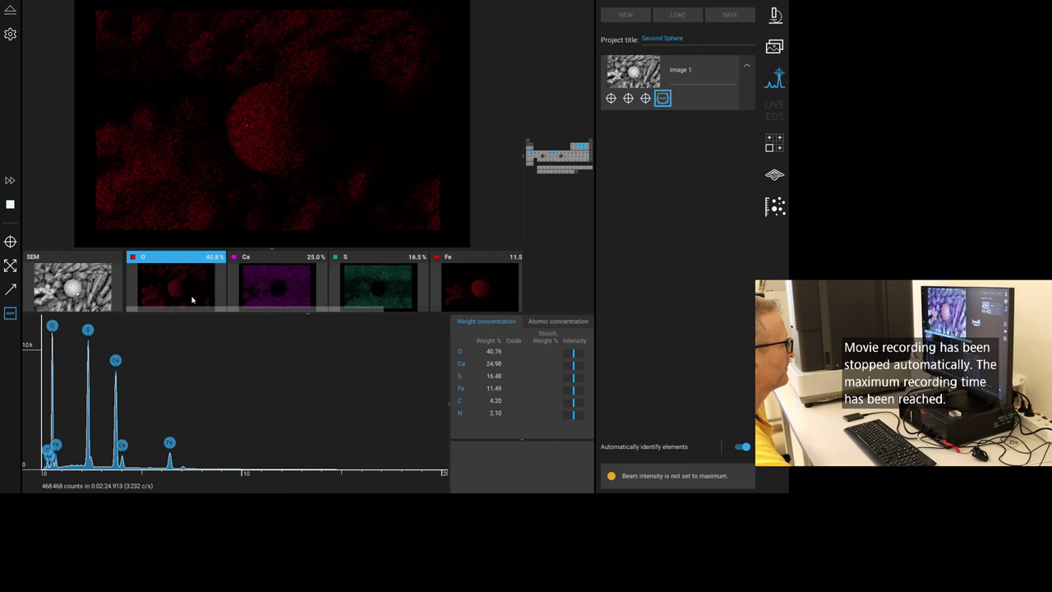
click(269, 294)
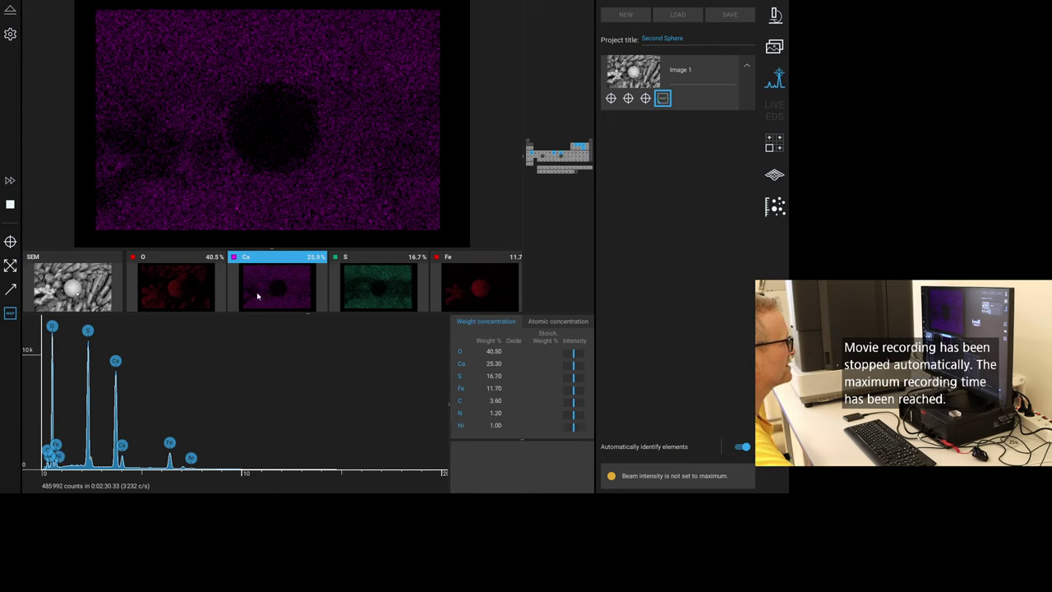
click(372, 300)
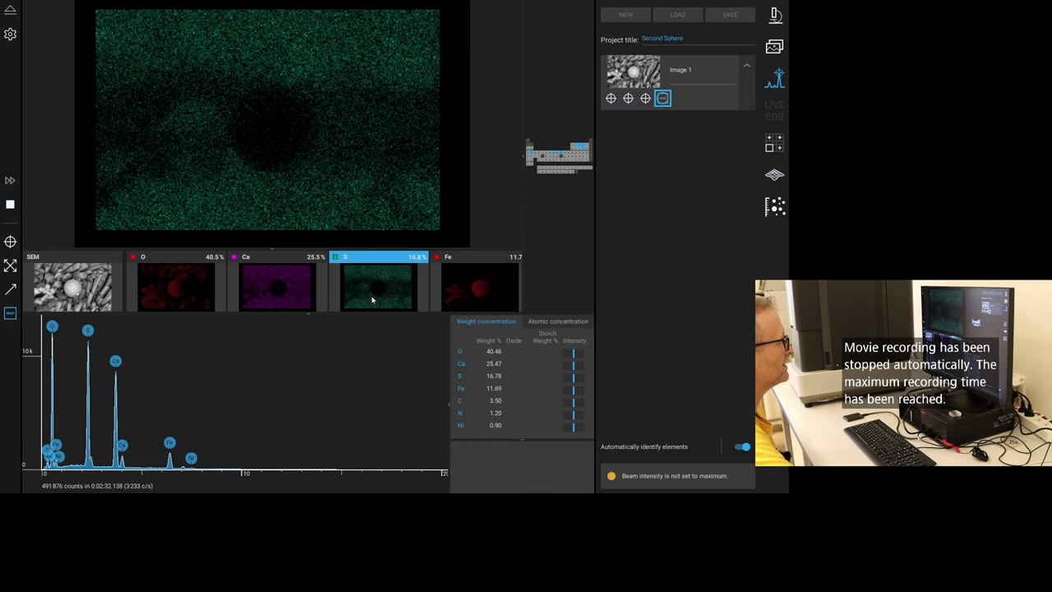
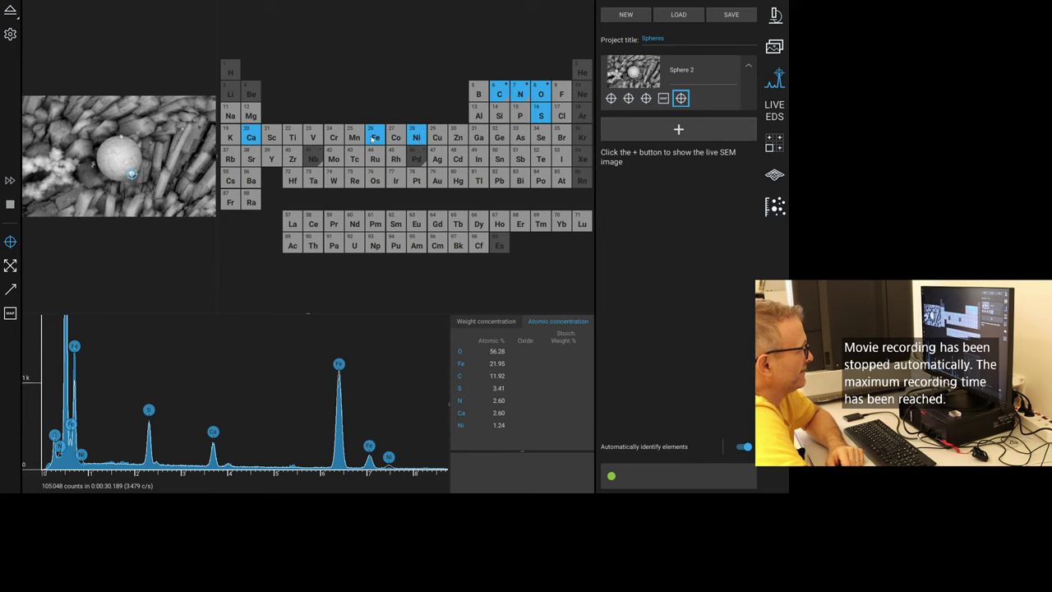
Enlarge the Sphere 2 SEM image by shrinking the periodic table beside it.
drag(216, 155, 251, 169)
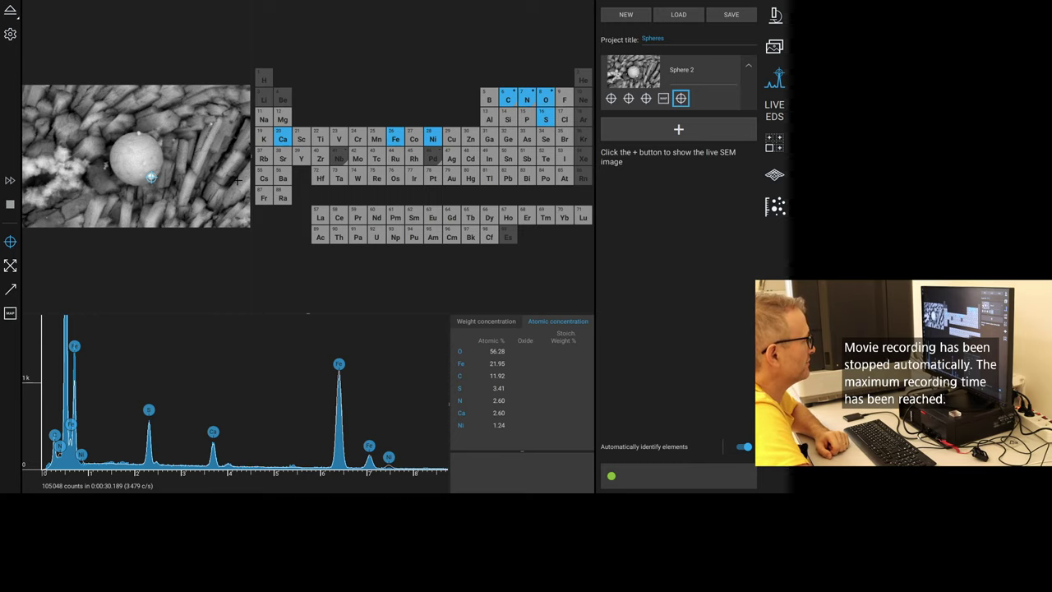
drag(251, 156, 461, 168)
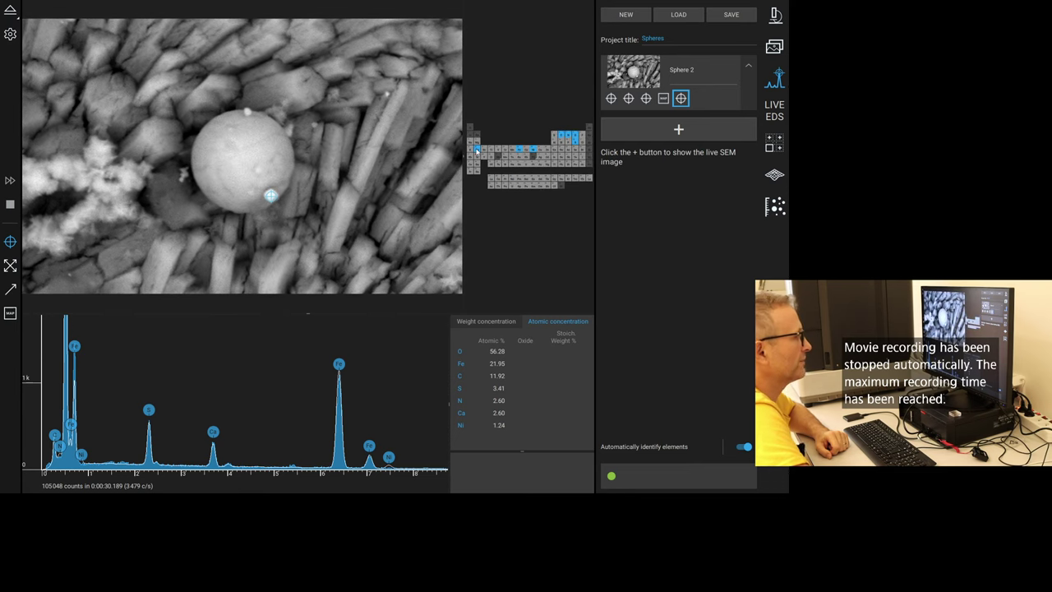
Return to the live SEM image and save the current stage position of the sphere.
click(777, 16)
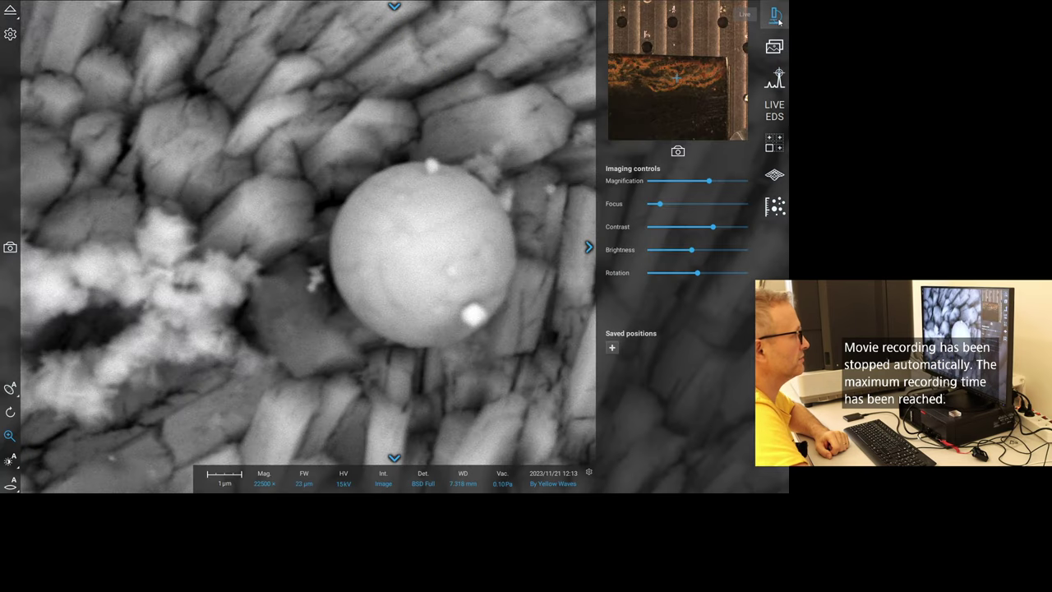
click(782, 144)
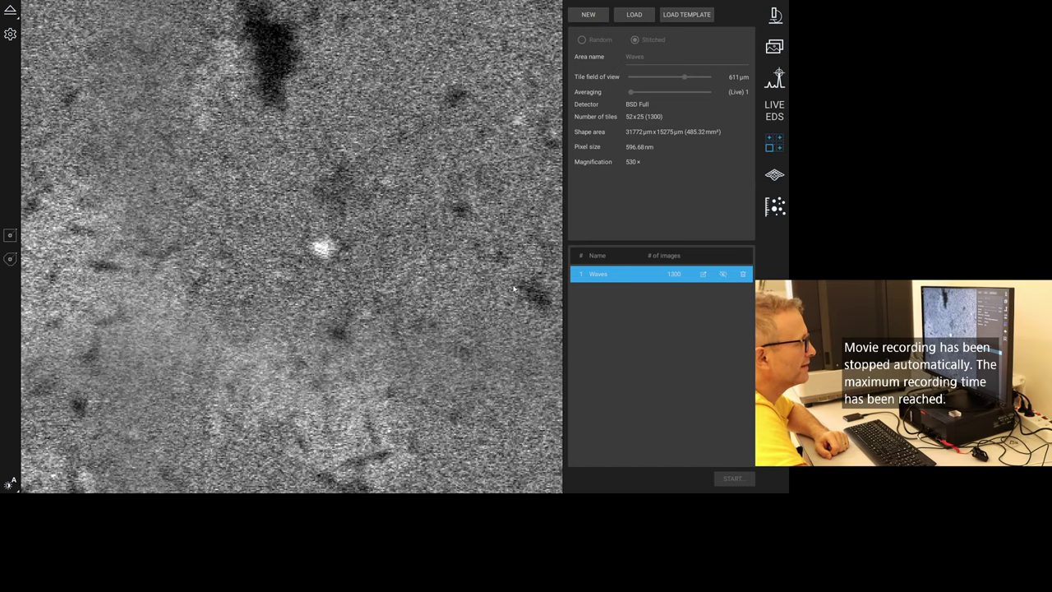
click(776, 14)
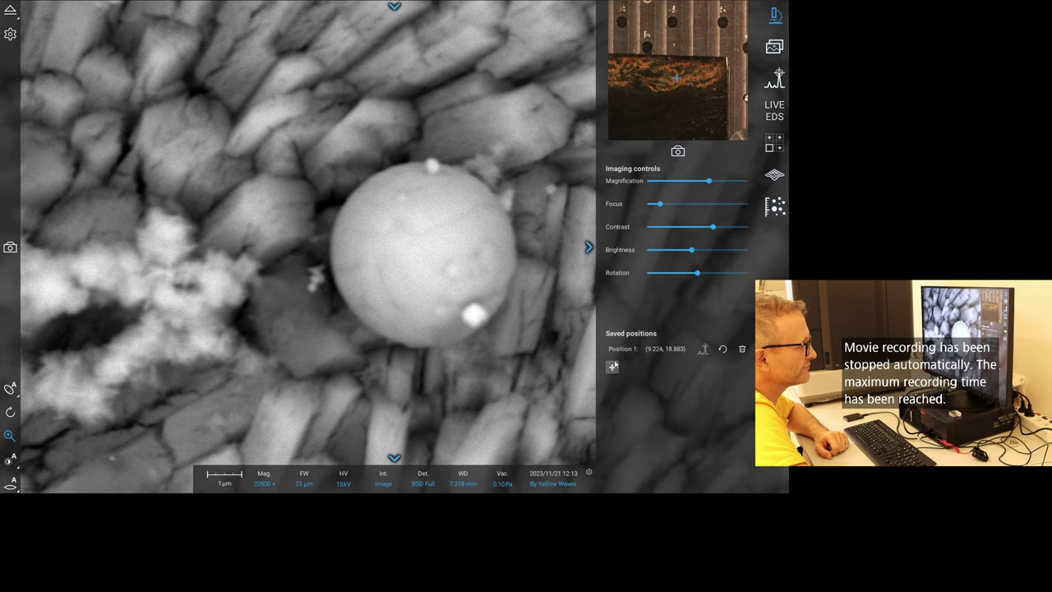
click(589, 247)
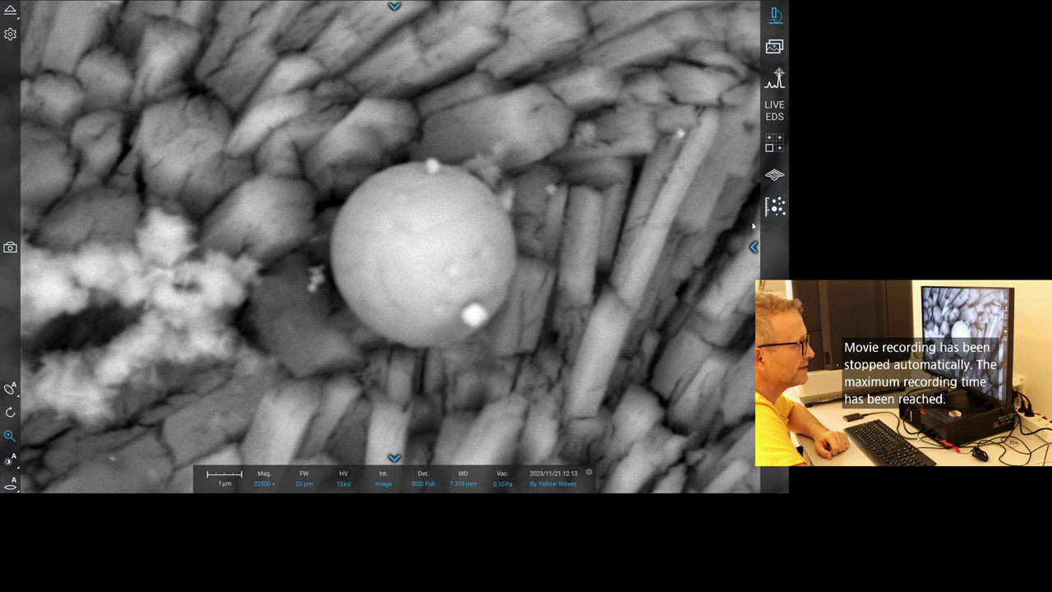
click(754, 247)
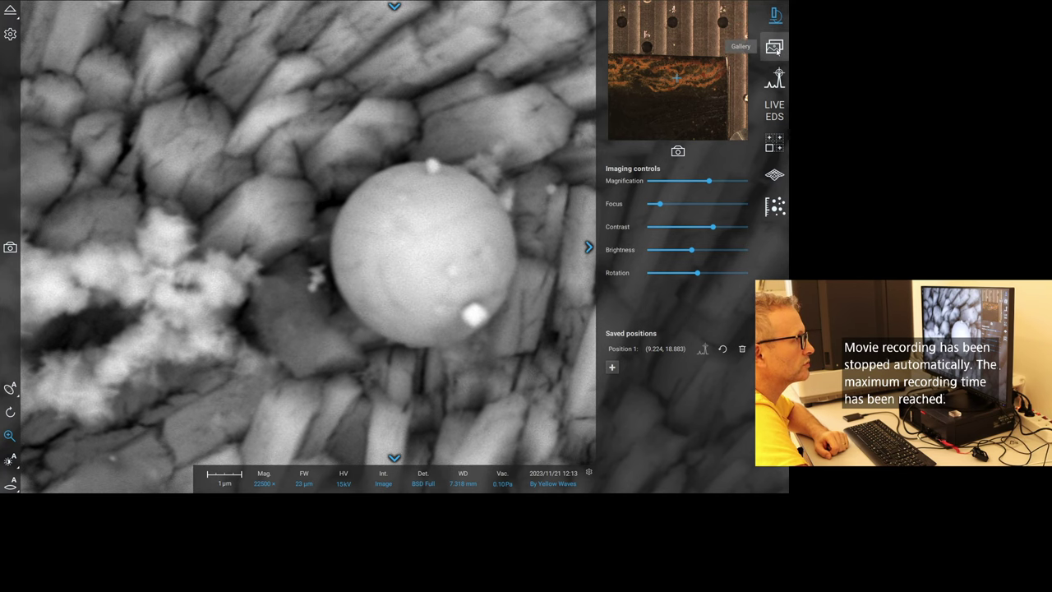
Revisit the spot just below the crescent-shaped particle on the stitched Waves map and autofocus the live image there.
click(774, 143)
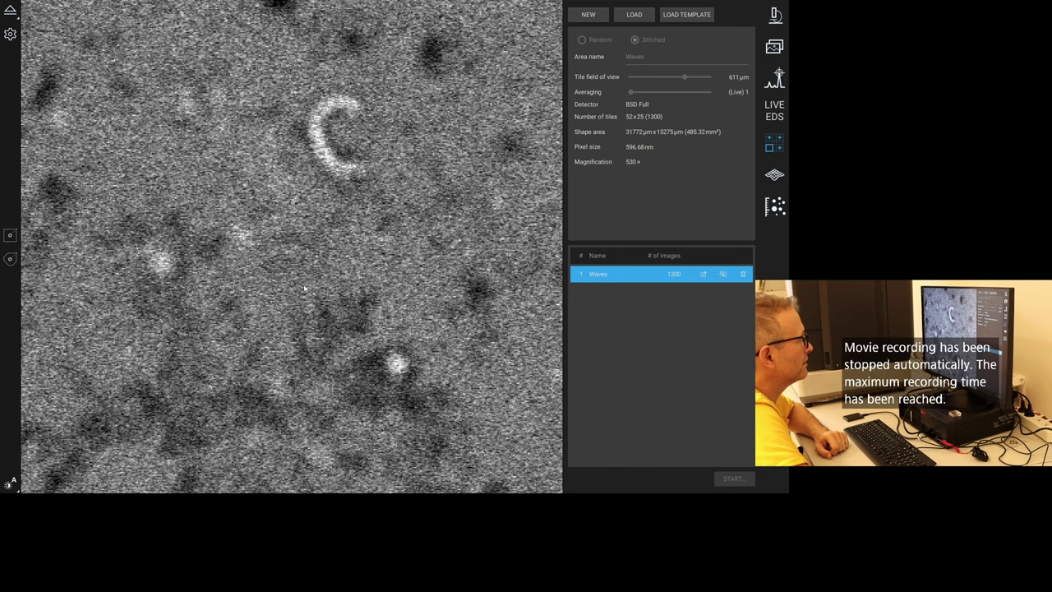
right_click(310, 256)
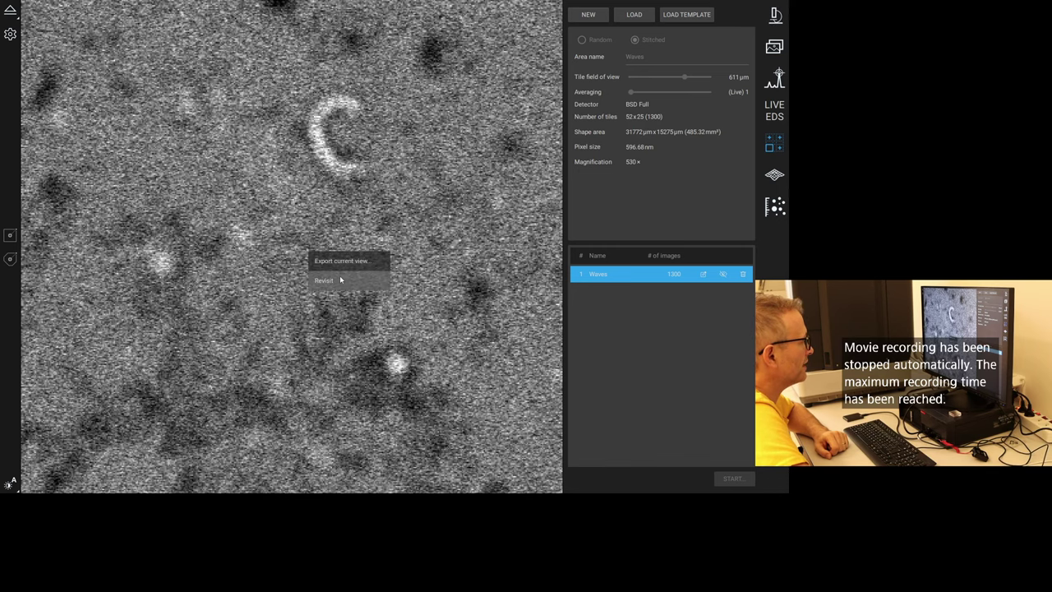
click(339, 276)
click(775, 15)
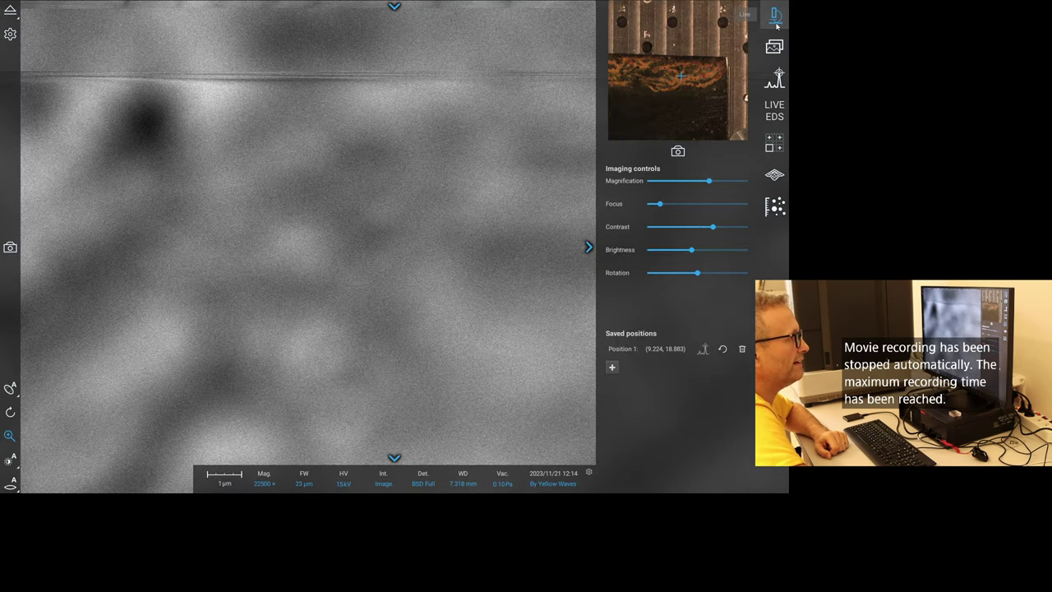
click(10, 482)
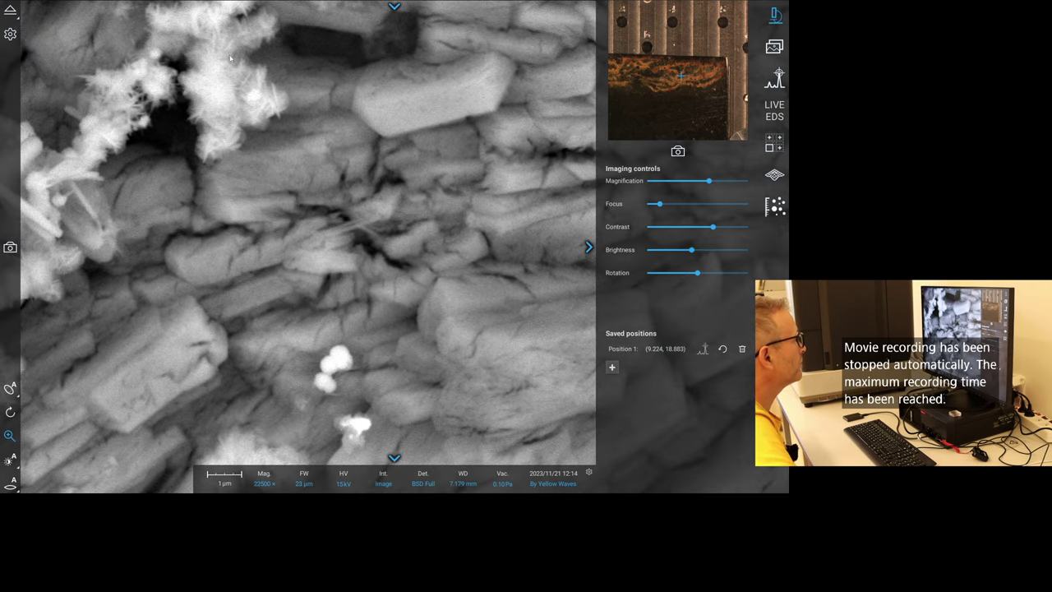
Reduce the live magnification to 3400× and shift the stage to bring the whole crescent-shaped particle into view.
scroll(382, 232, down, 3)
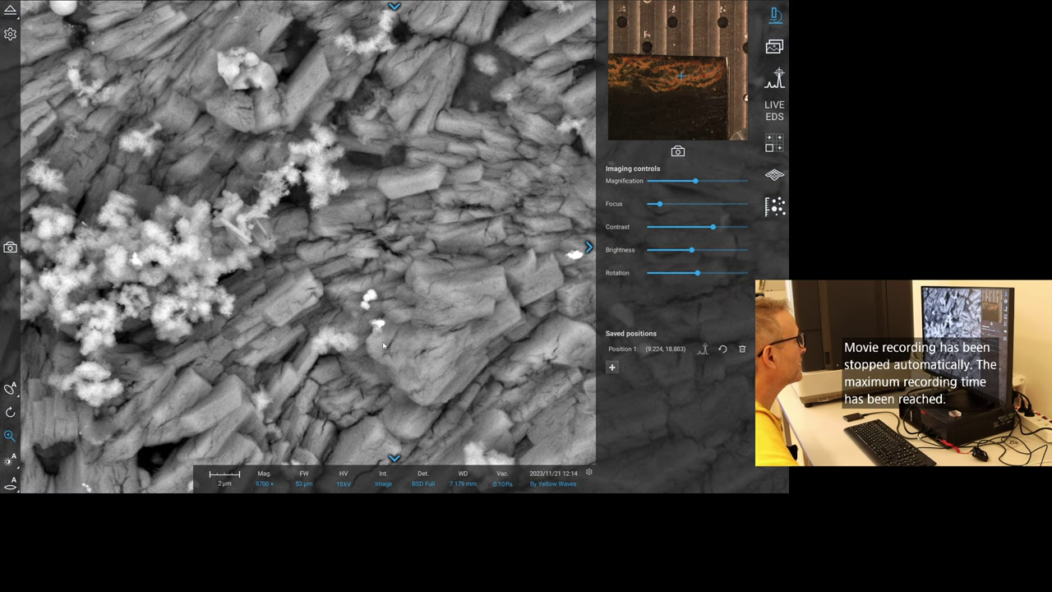
scroll(383, 345, down, 1)
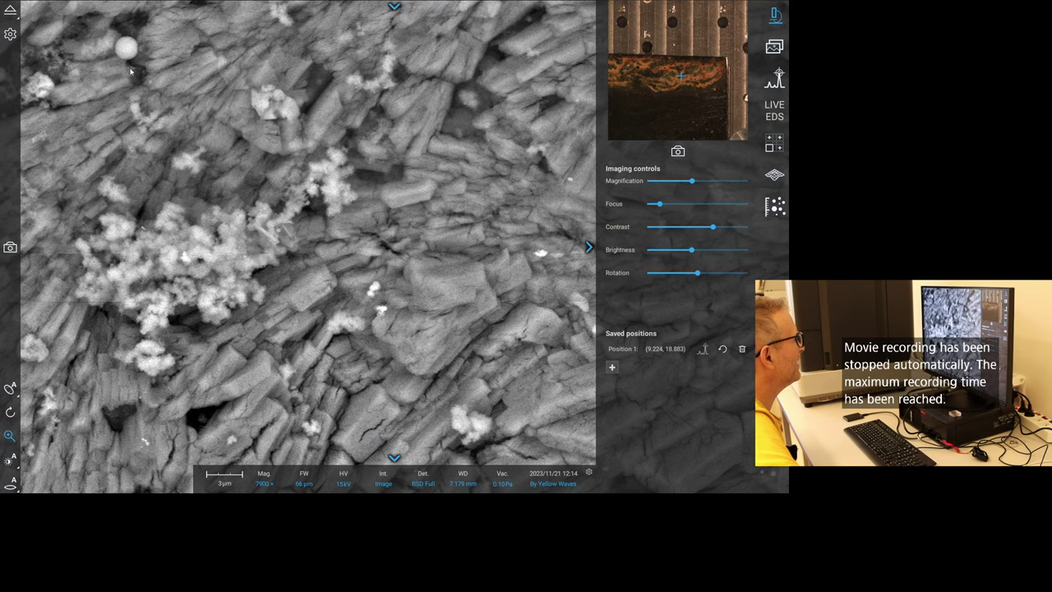
scroll(129, 66, down, 1)
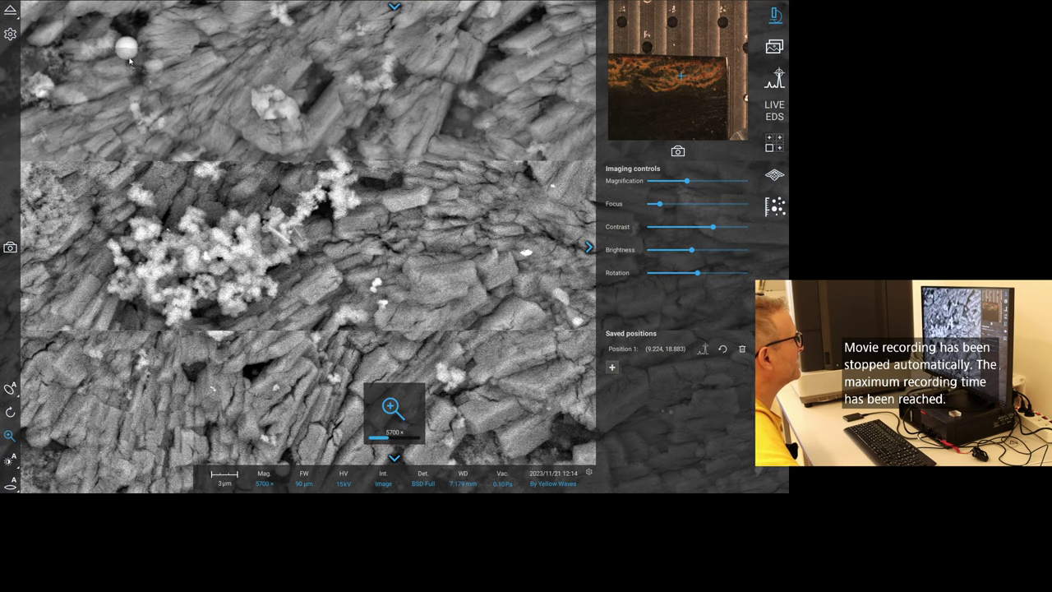
drag(129, 61, 200, 118)
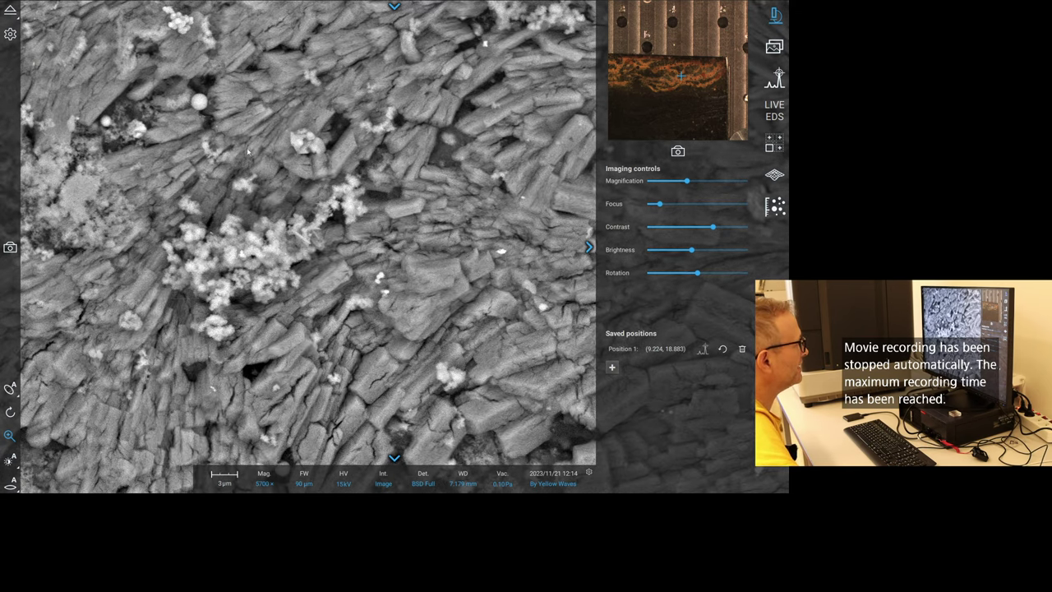
scroll(248, 151, down, 2)
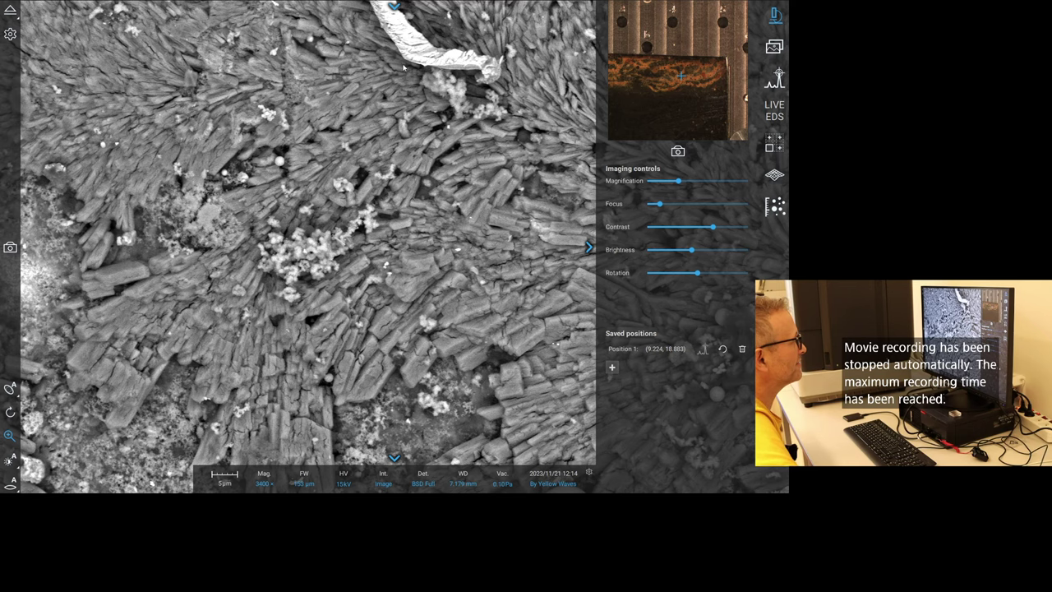
drag(400, 79, 383, 181)
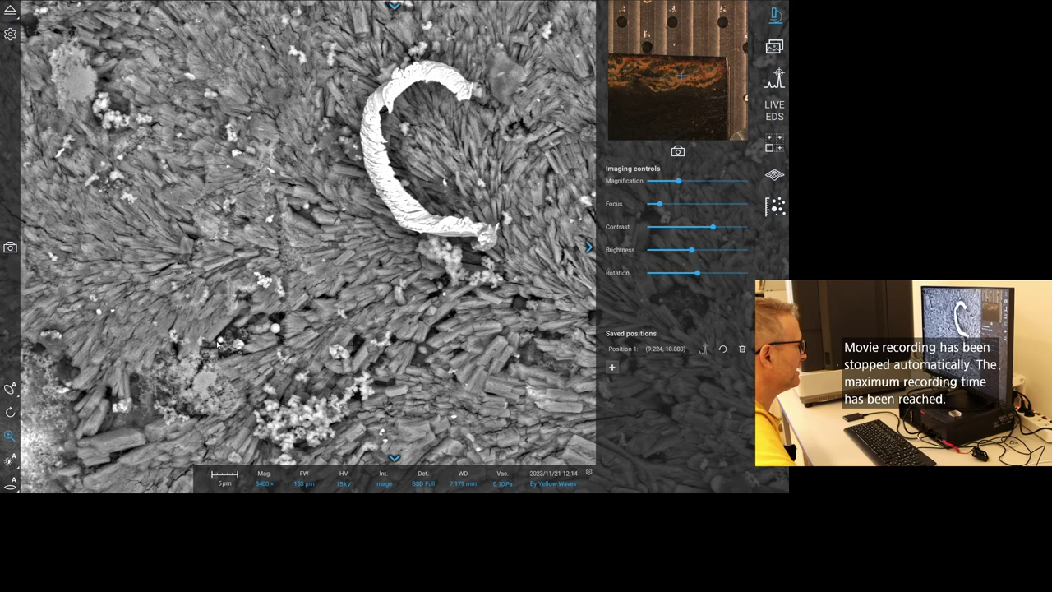
Centre the small pair of spheres below the crescent-shaped particle and raise the magnification to 18500×.
drag(218, 343, 366, 253)
scroll(366, 253, up, 1)
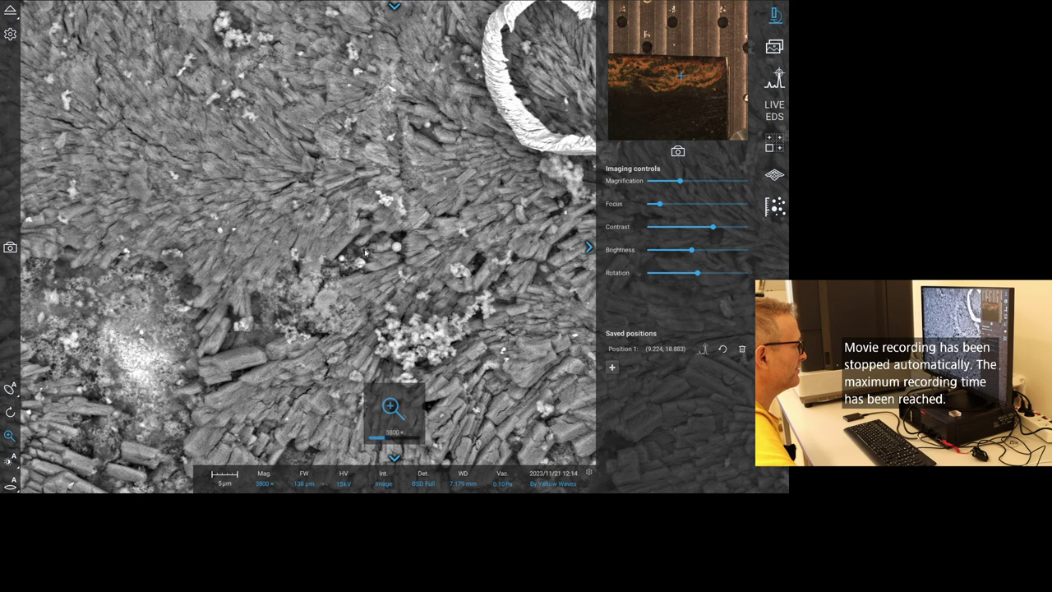
scroll(366, 253, up, 8)
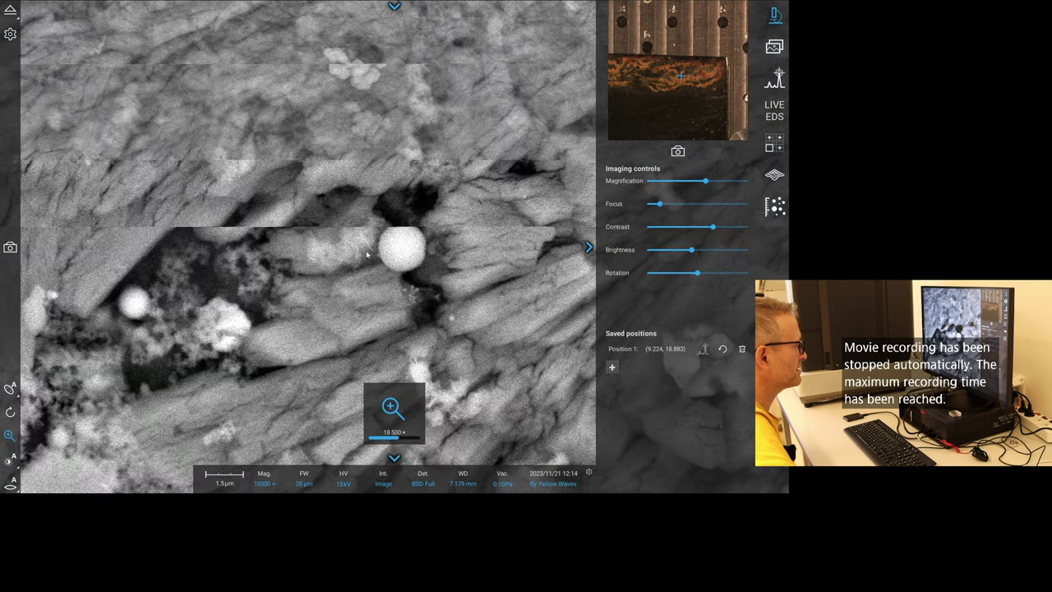
Centre the bright sphere beside the fibrous patch in the live image and raise the magnification to 53000×.
scroll(367, 255, up, 2)
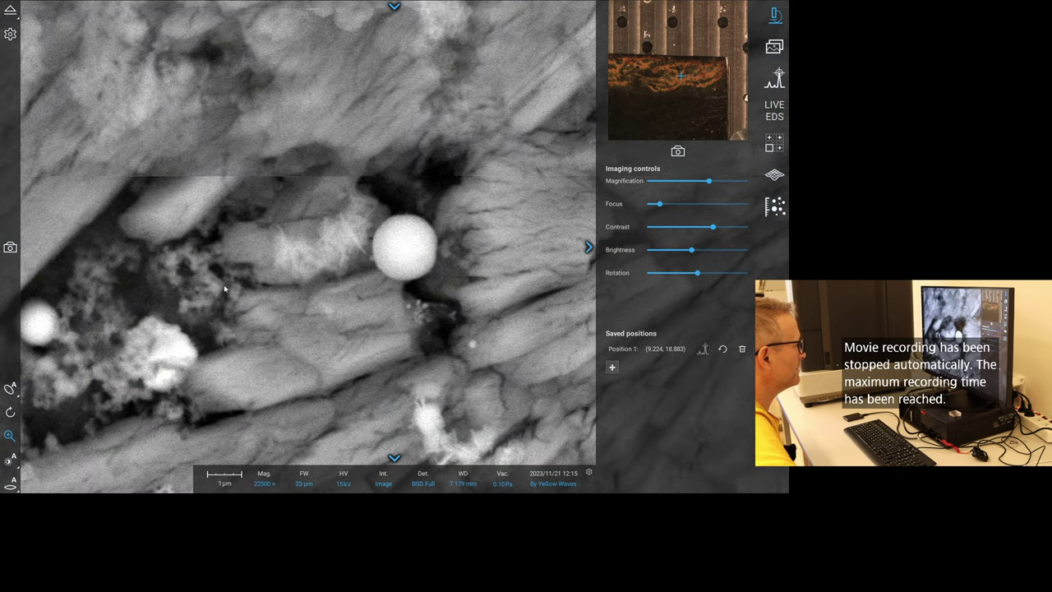
drag(422, 264, 549, 223)
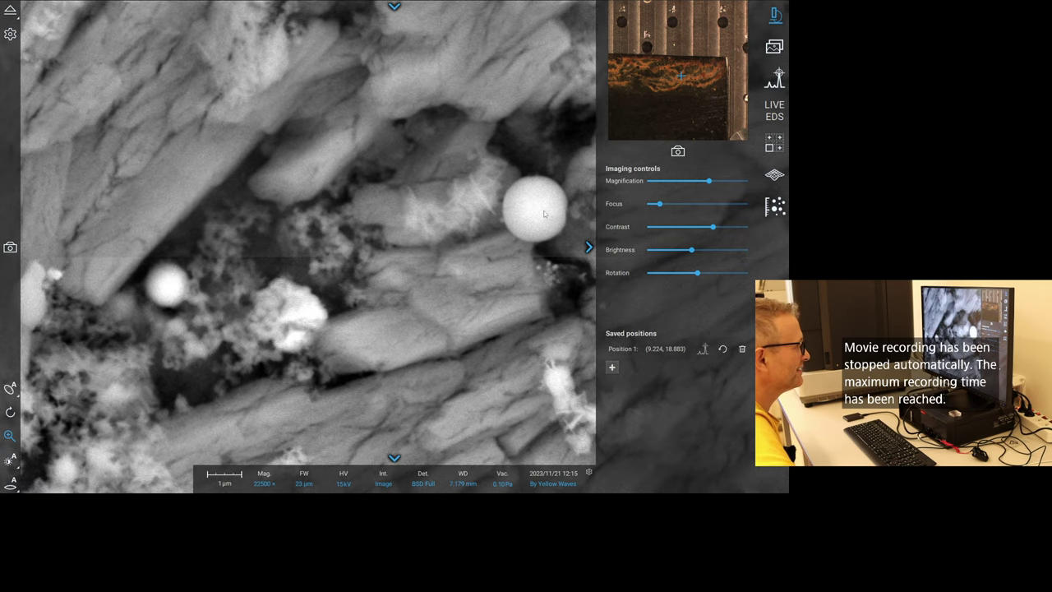
drag(543, 214, 422, 239)
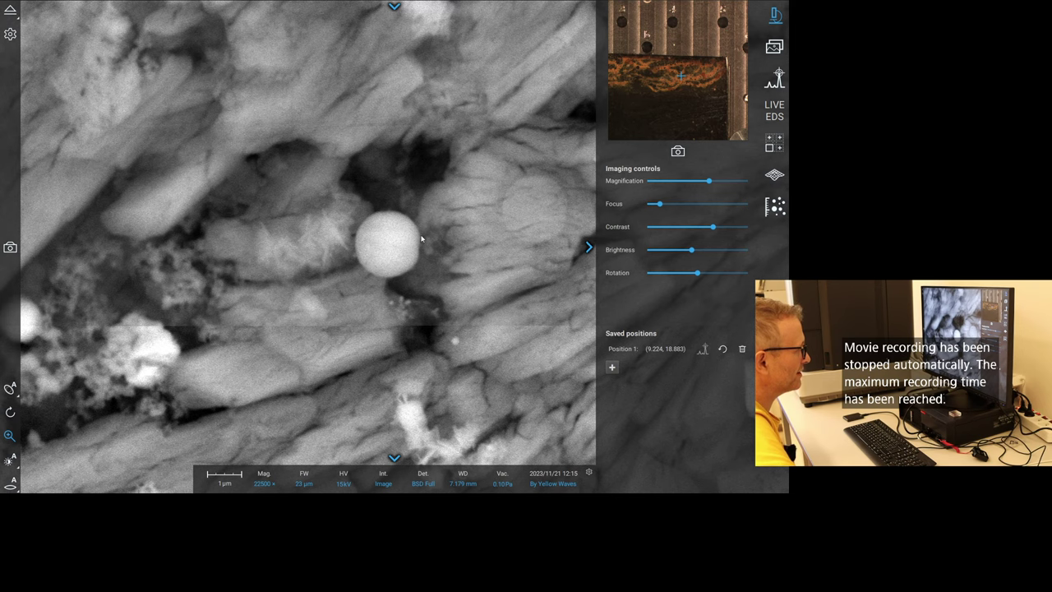
scroll(416, 261, up, 5)
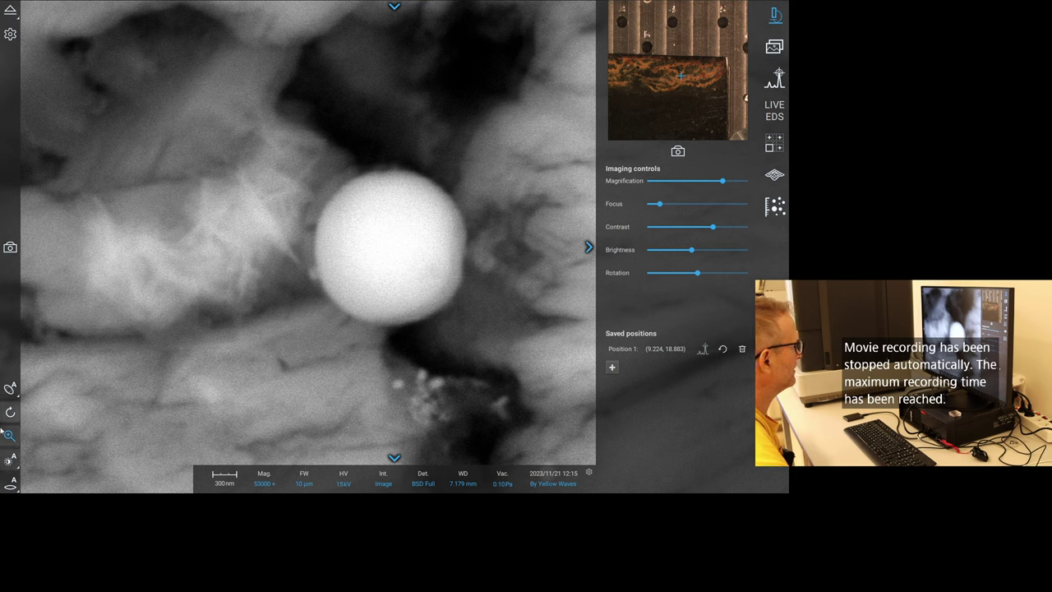
Autofocus the live image on the sphere and refresh the optical overview picture of the sample.
click(11, 484)
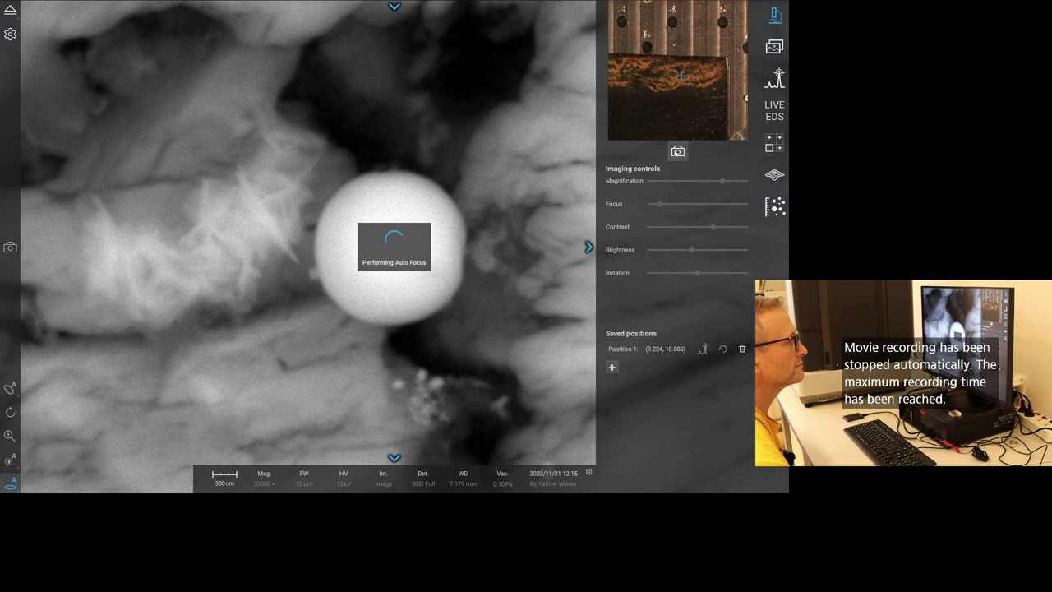
click(677, 151)
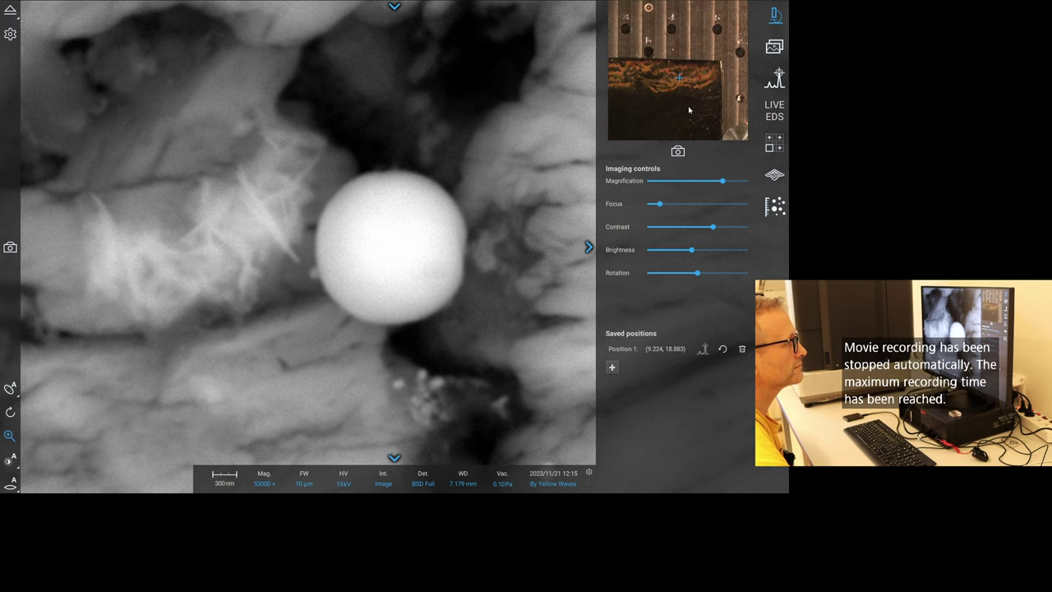
click(677, 151)
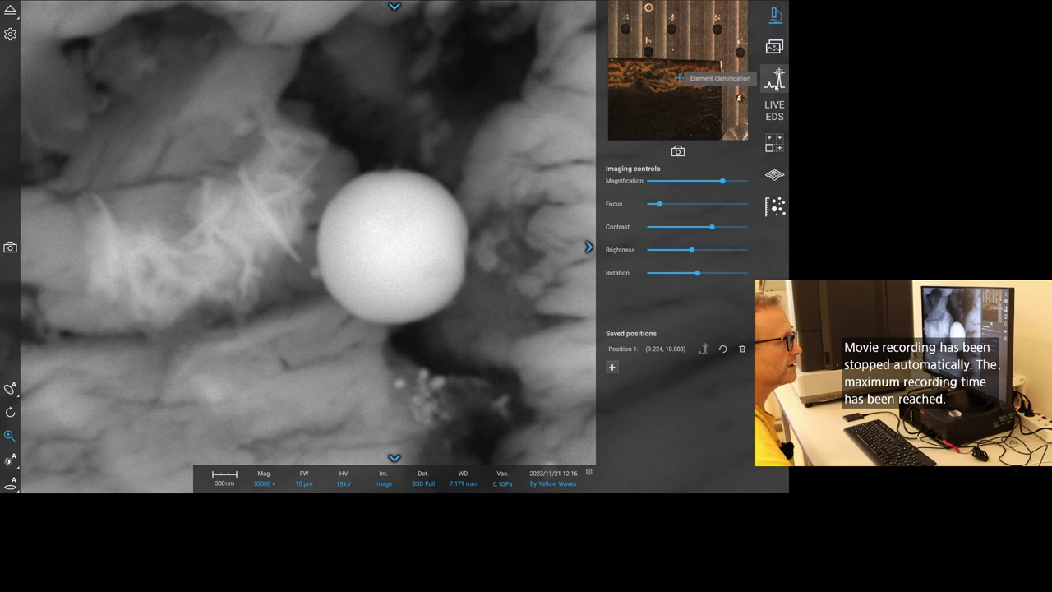
Show the live SEM image in the Spheres element identification project and start a spot measurement on the centre of the sphere.
click(778, 76)
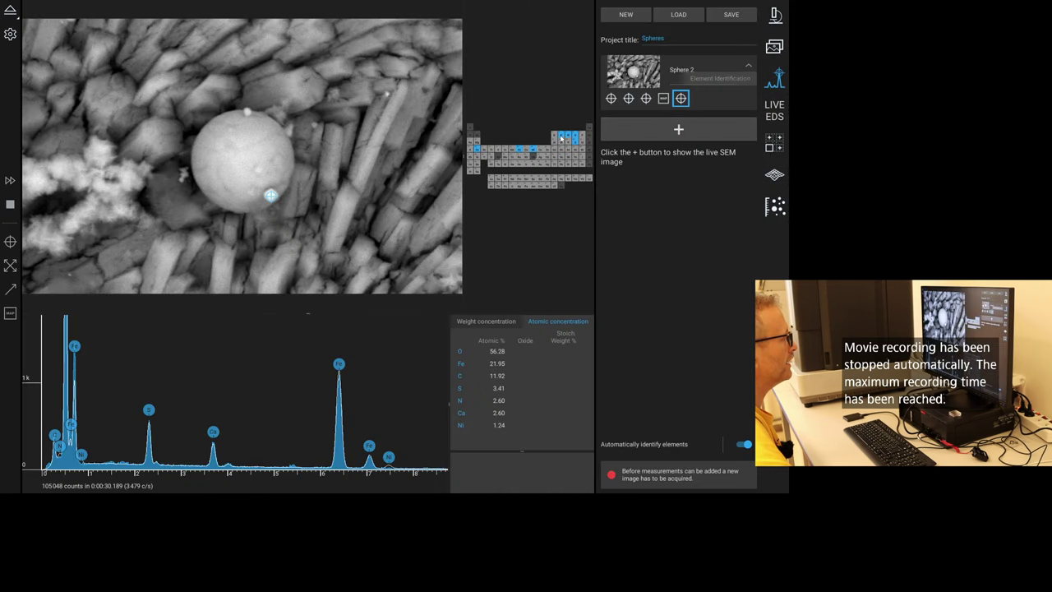
click(678, 130)
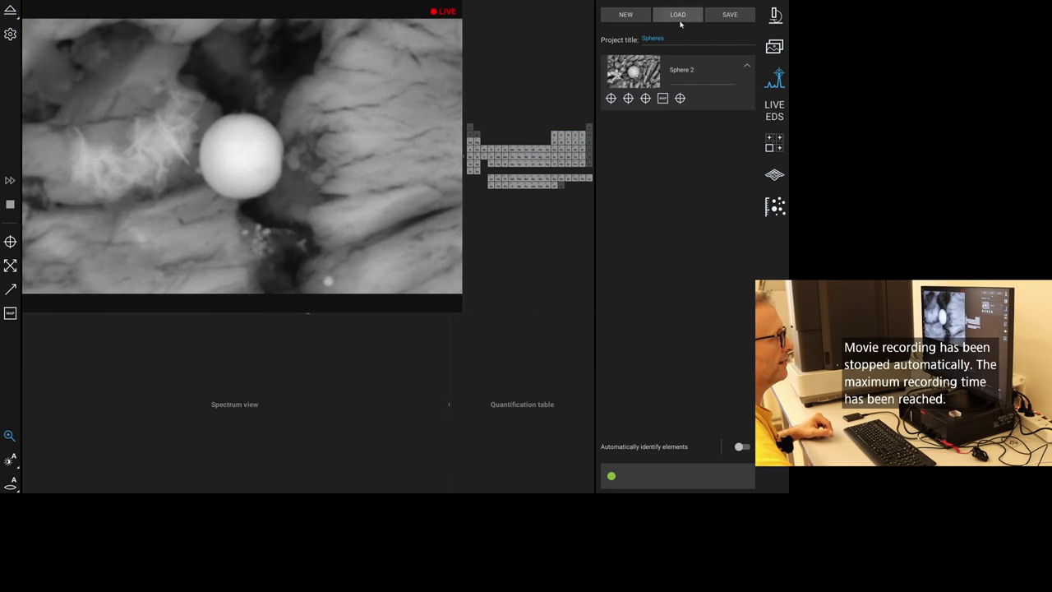
click(633, 18)
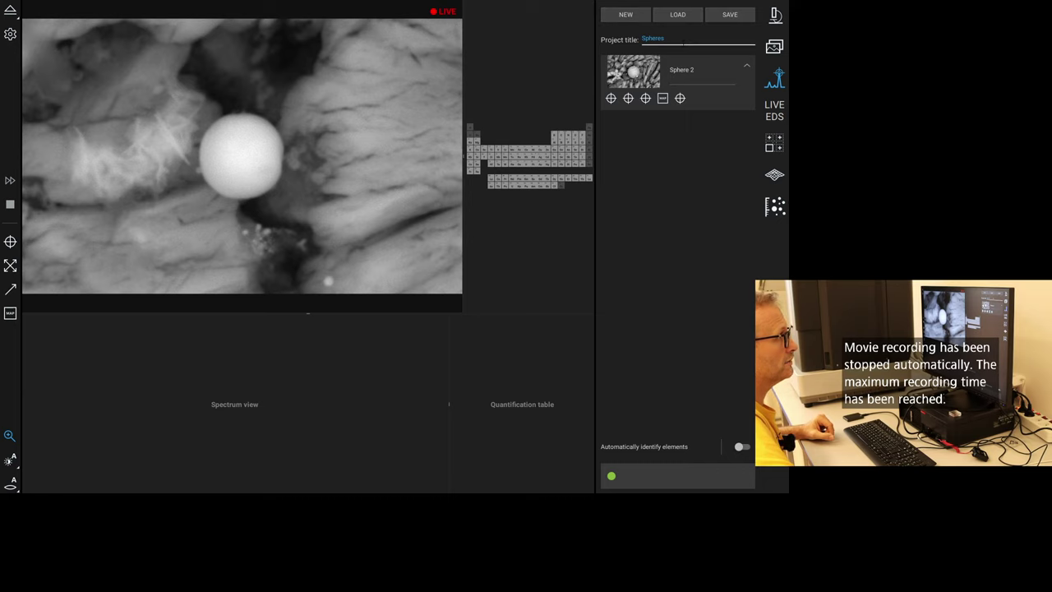
click(640, 24)
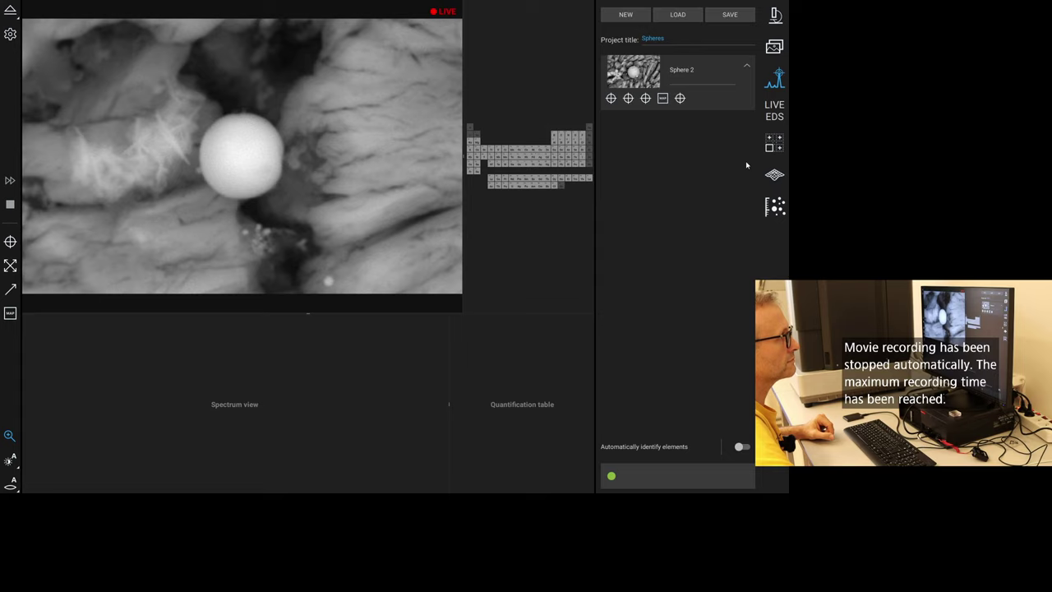
click(10, 241)
click(242, 155)
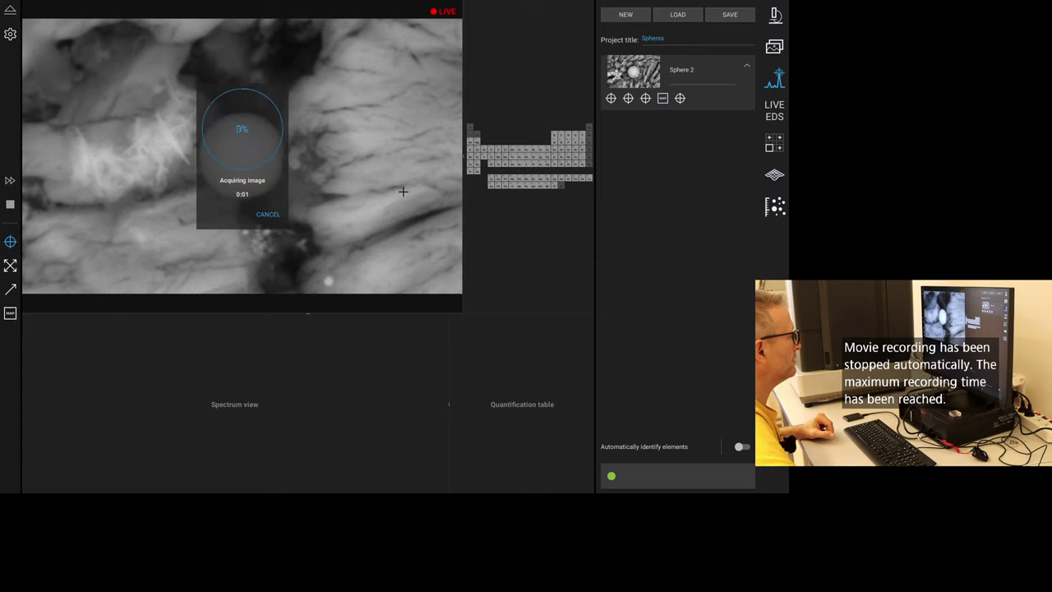
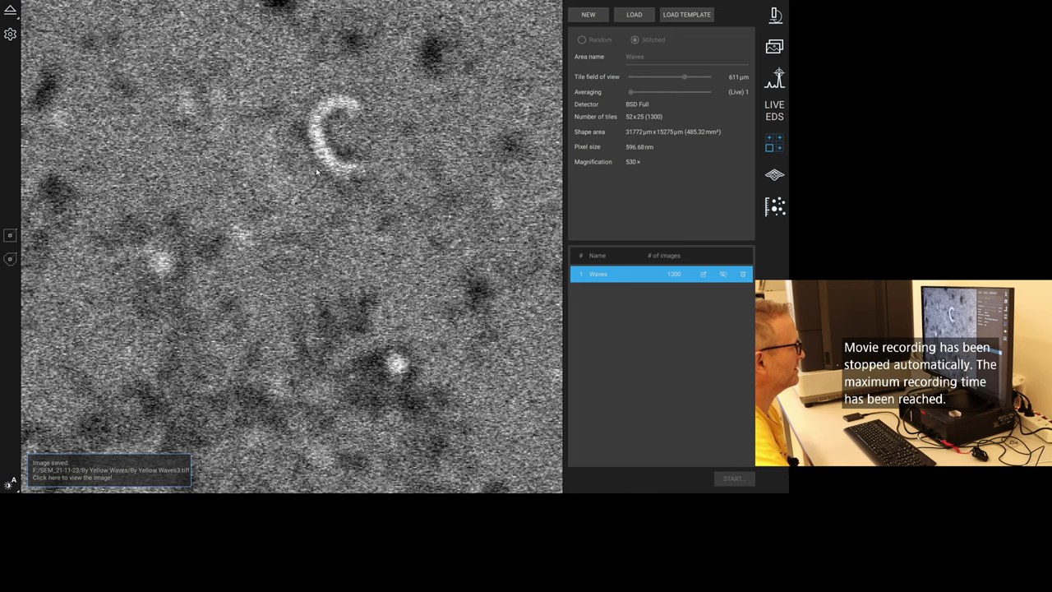
Examine the stitched Waves map around the crescent-shaped particle and inspect the nearby bright grains for further particles of interest.
scroll(381, 341, down, 5)
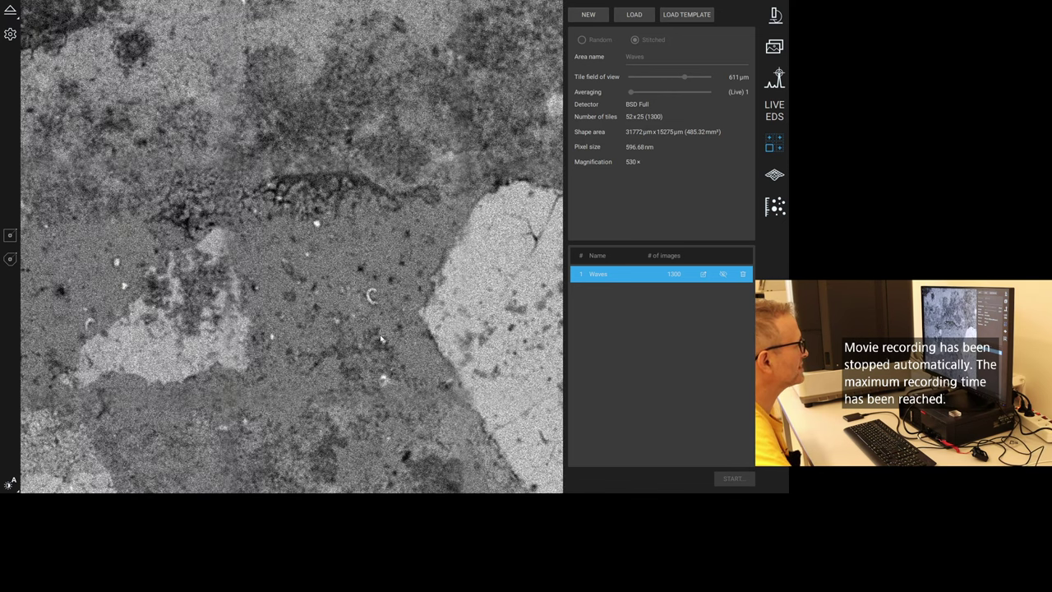
scroll(381, 338, down, 4)
scroll(379, 337, down, 4)
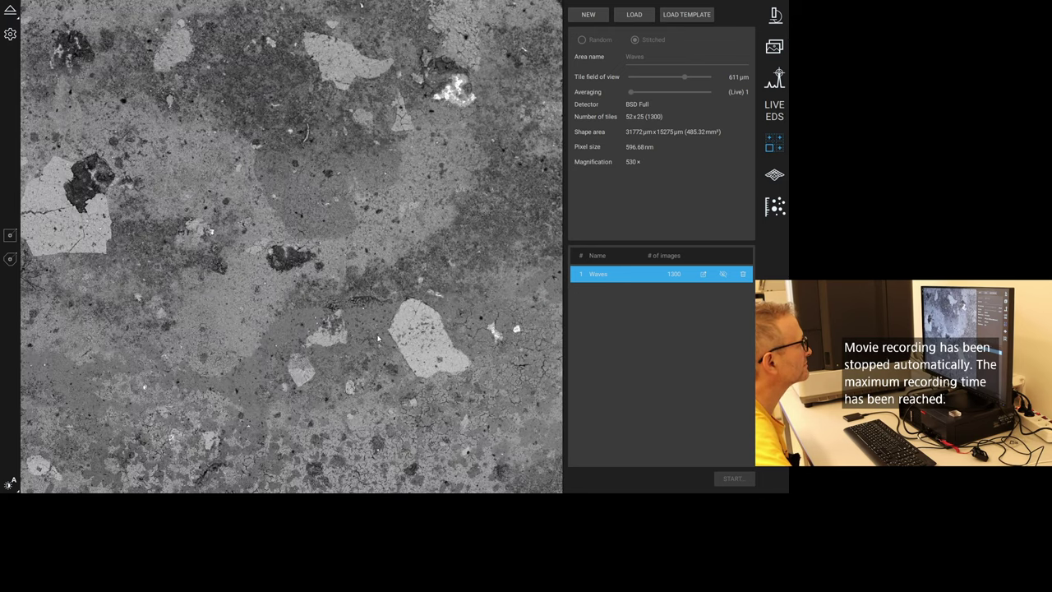
scroll(379, 338, down, 2)
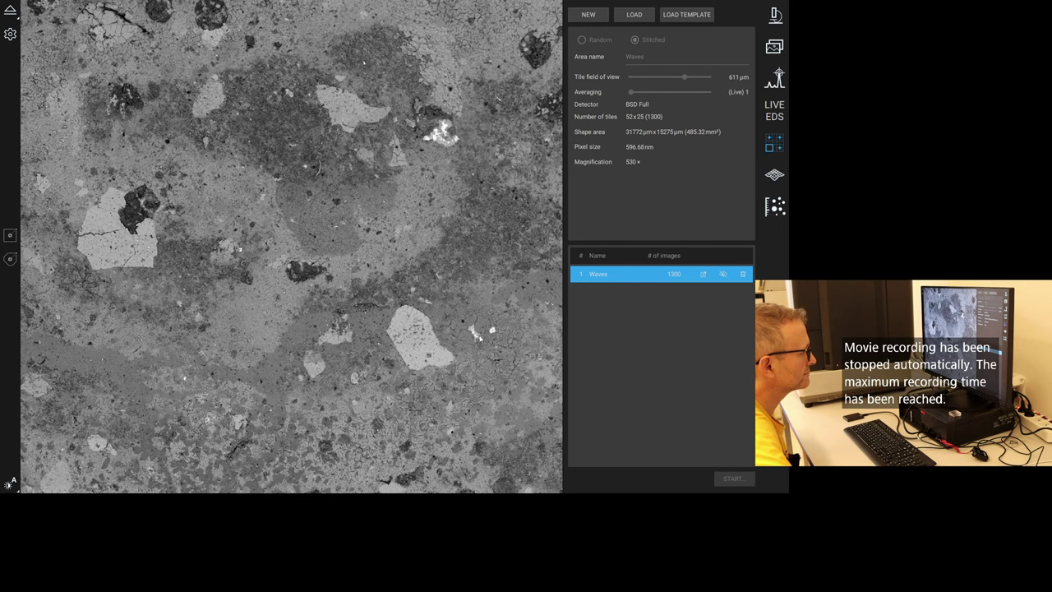
scroll(497, 331, up, 6)
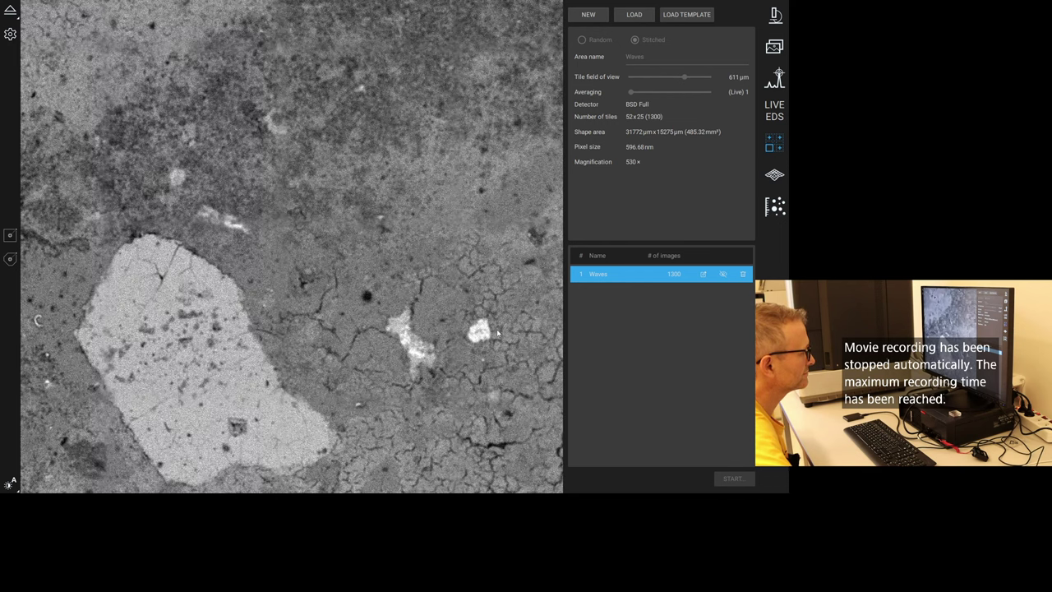
scroll(496, 331, down, 4)
scroll(496, 332, down, 3)
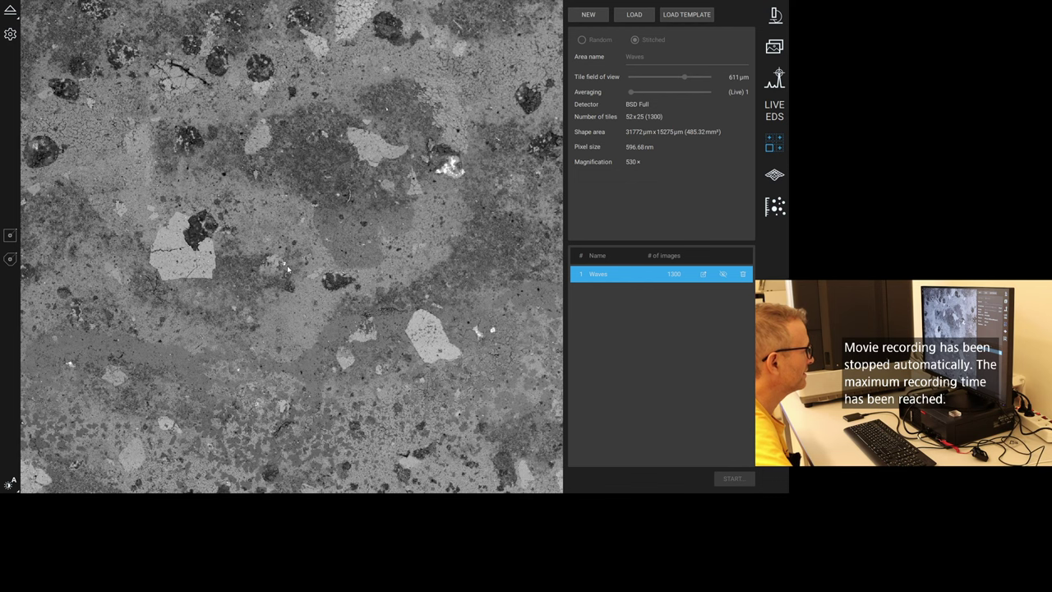
scroll(288, 268, up, 5)
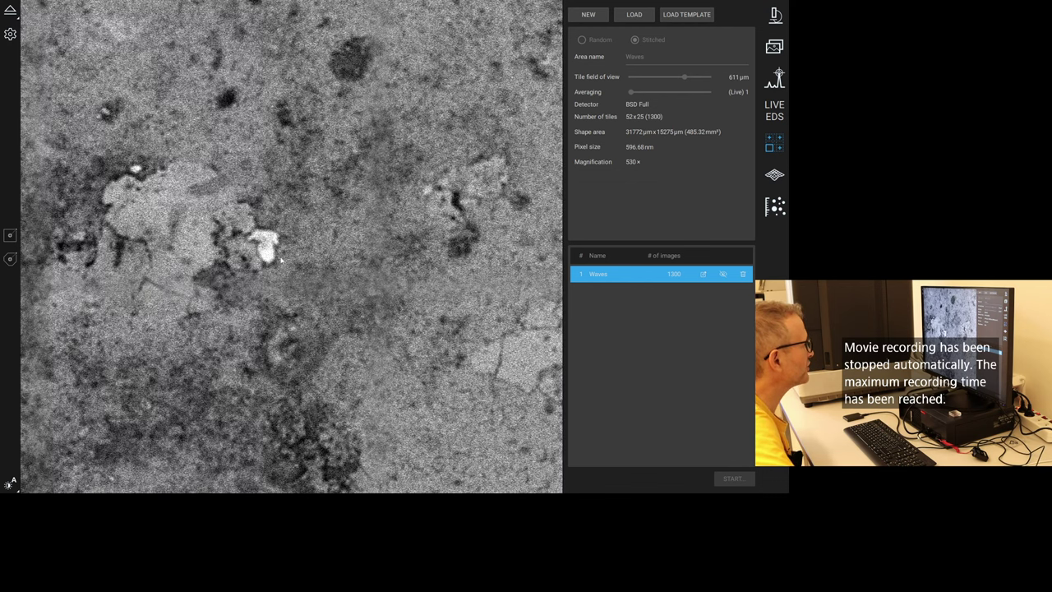
scroll(279, 240, down, 5)
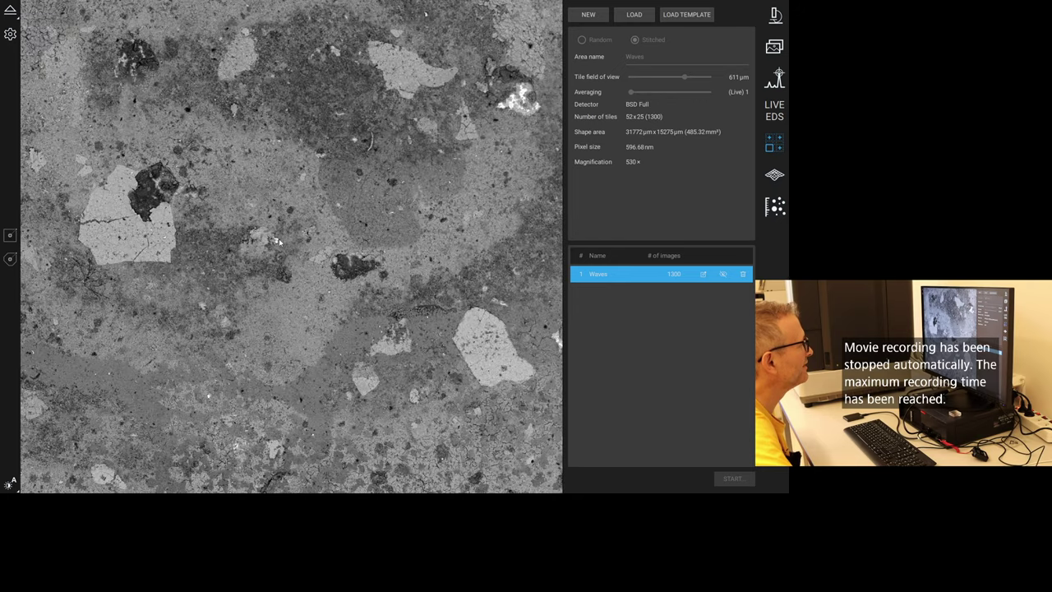
scroll(279, 238, down, 3)
Go to the cluster of dark round patches above the cracked light grain on the Waves map and autofocus the live image there.
scroll(279, 238, up, 3)
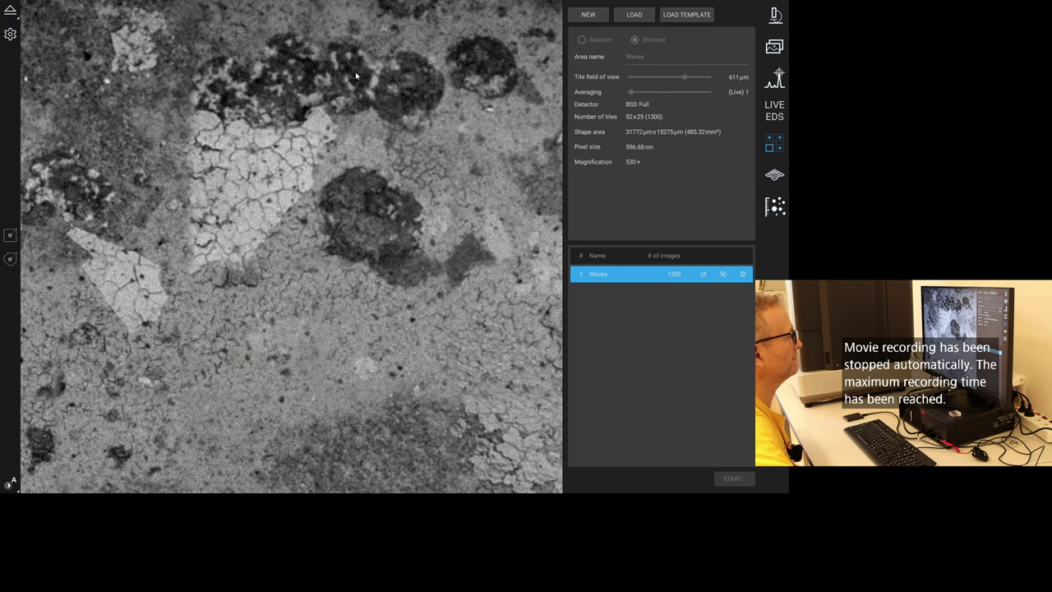
scroll(355, 71, up, 3)
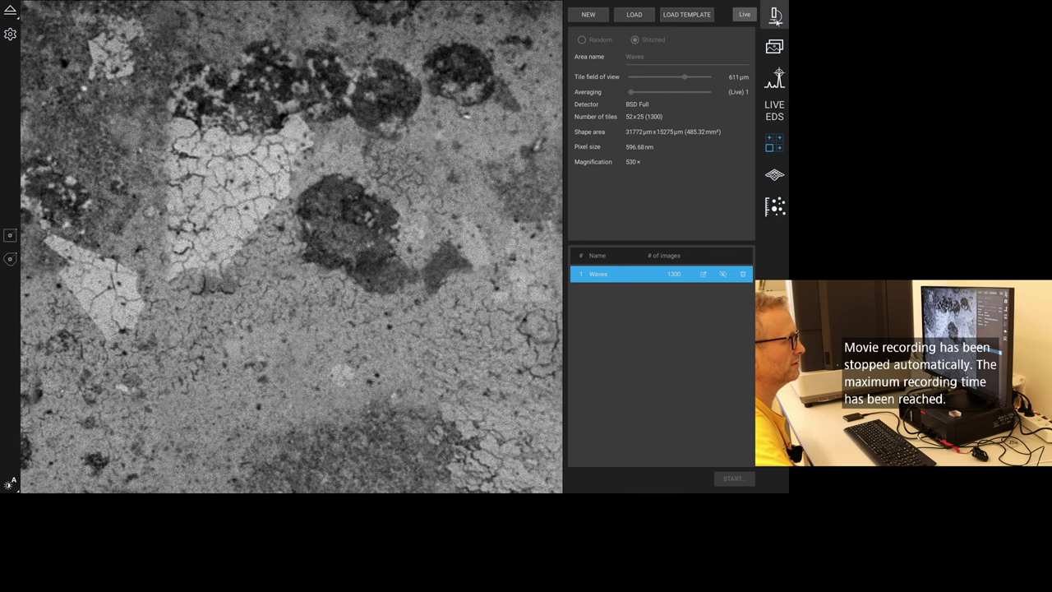
click(775, 14)
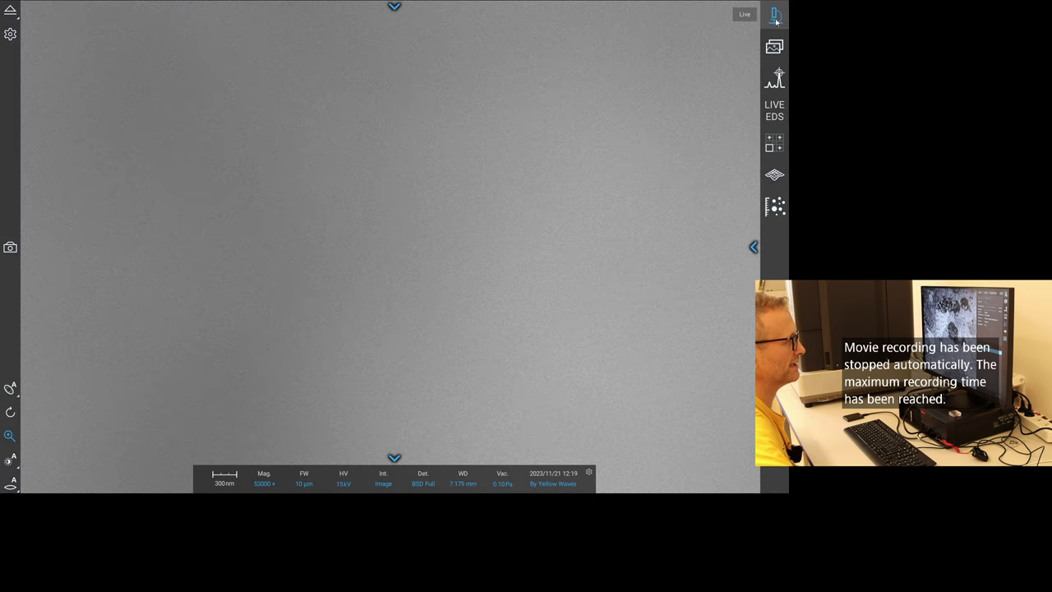
click(9, 487)
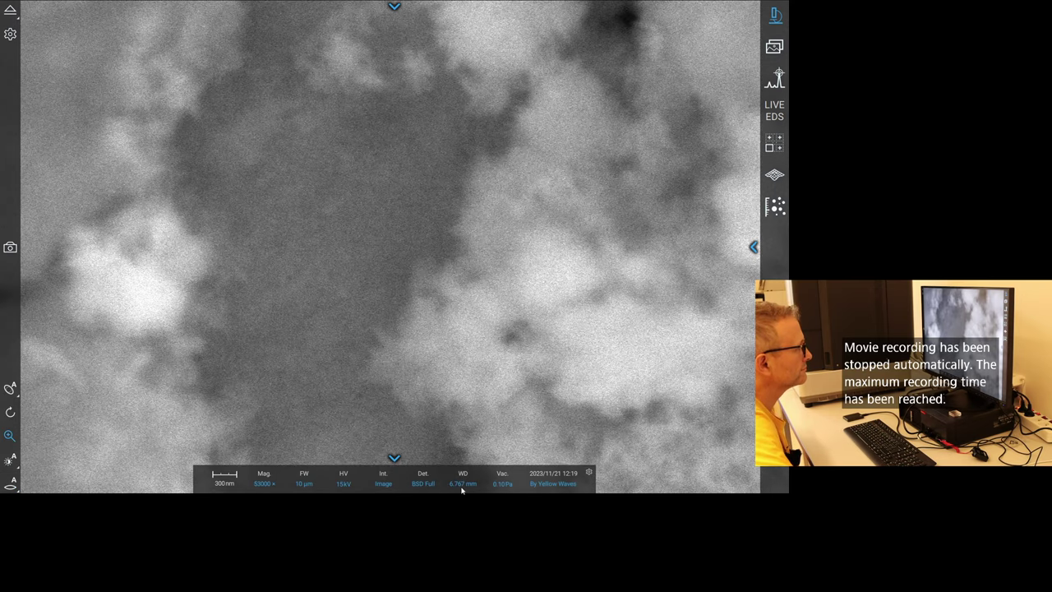
Reduce the live magnification to 1600× to survey the dark patch and its surroundings.
scroll(414, 206, up, 2)
scroll(413, 207, down, 4)
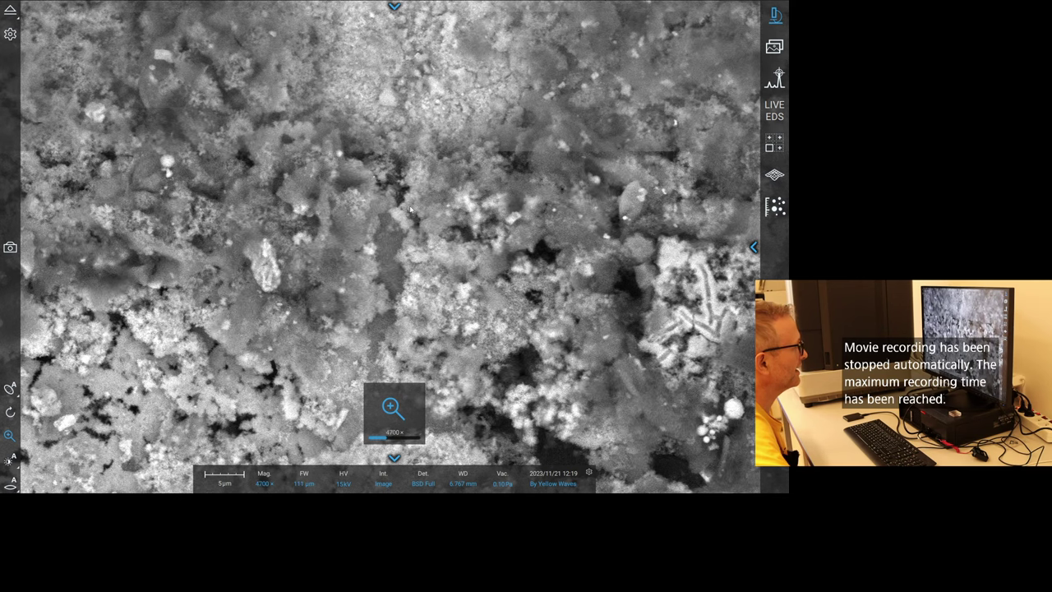
scroll(413, 208, down, 3)
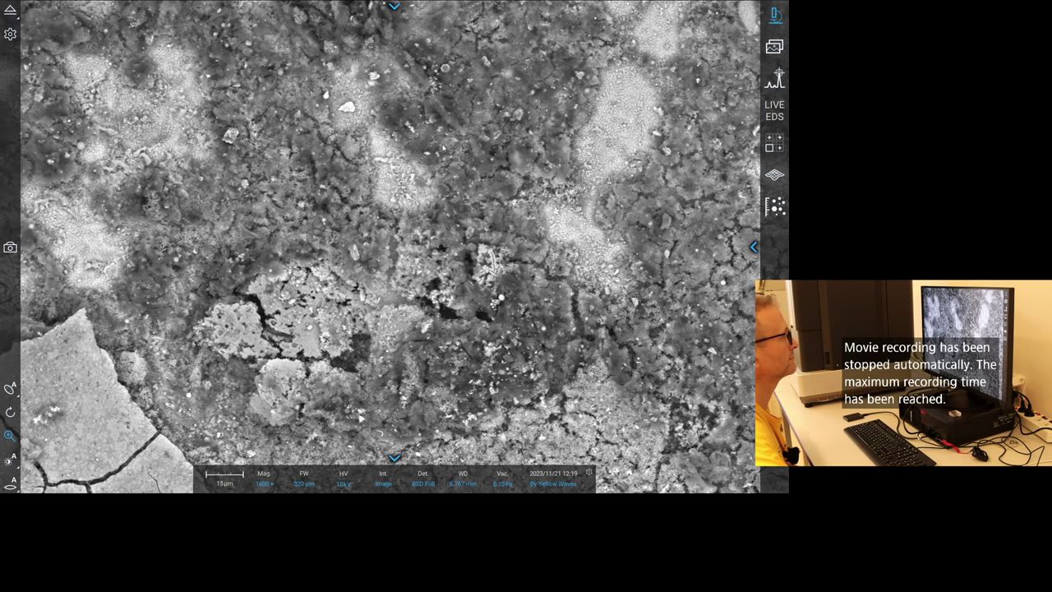
Centre the small round particle above the cracked light grain and magnify it to 18500×.
double_click(444, 109)
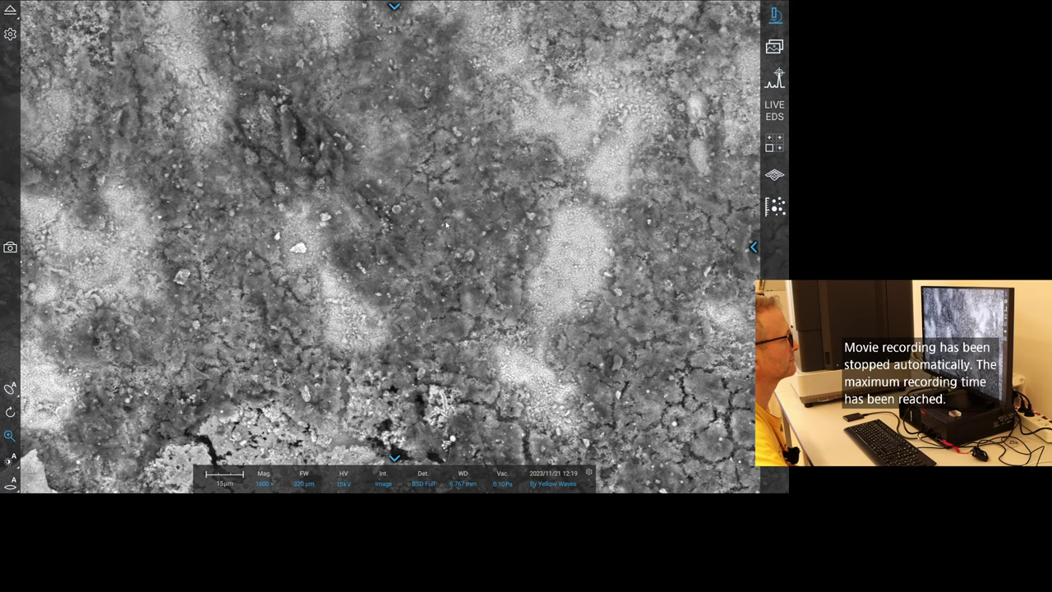
scroll(403, 217, up, 3)
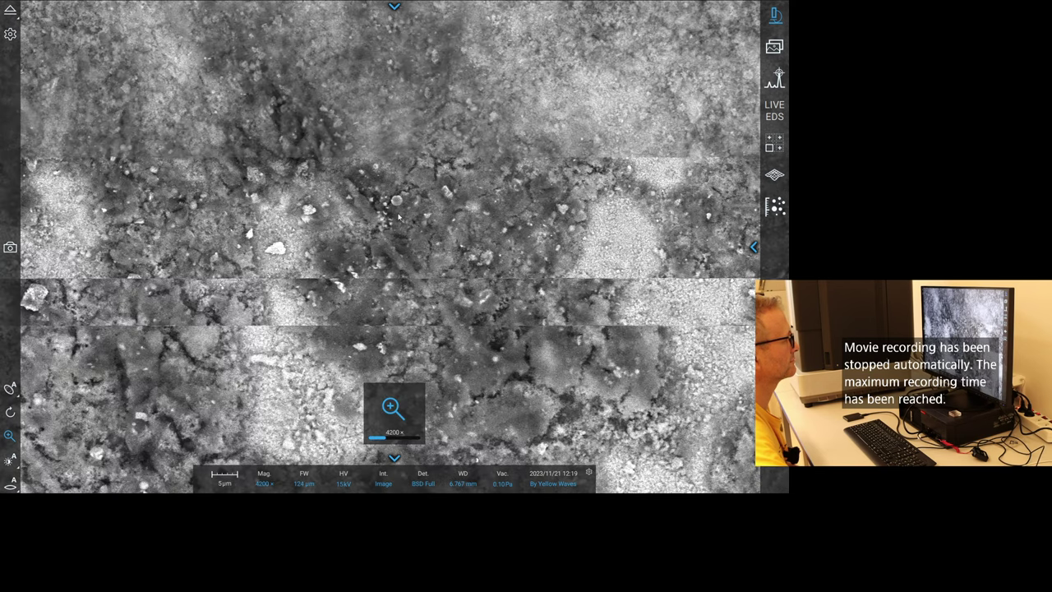
scroll(399, 202, up, 3)
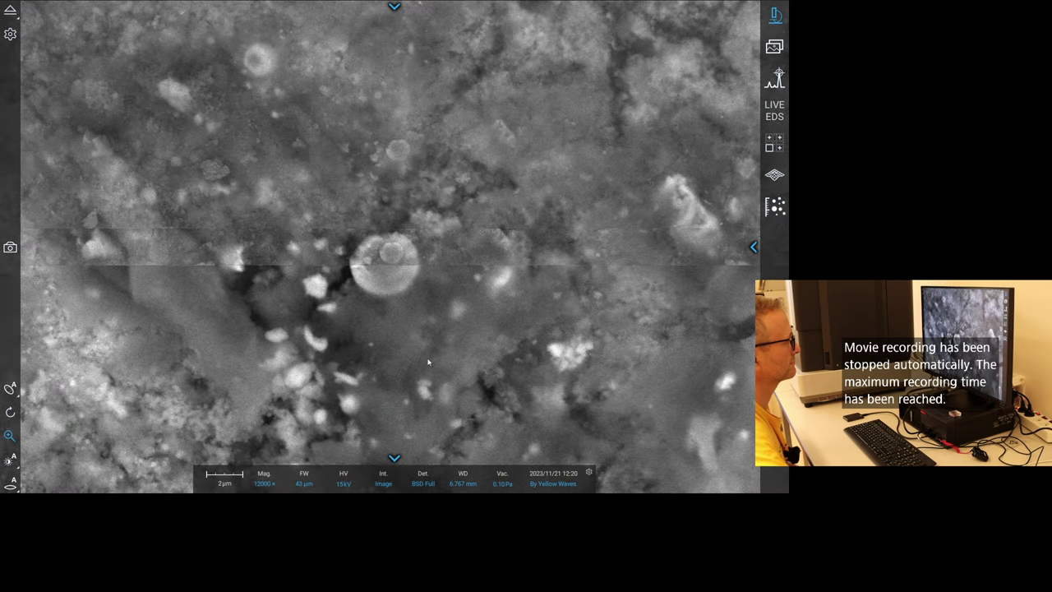
scroll(392, 247, up, 2)
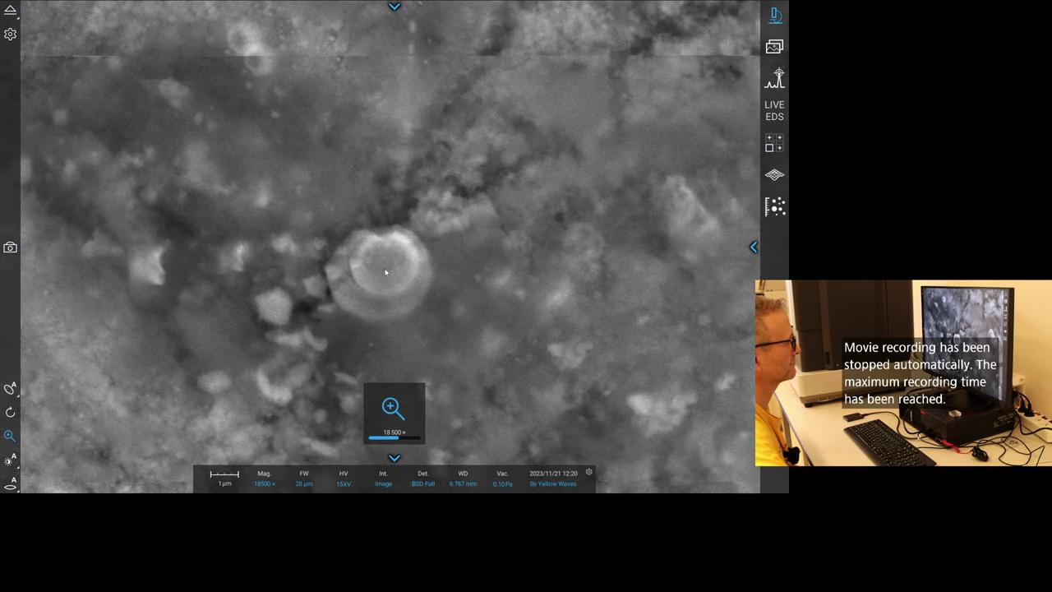
Lower the magnification to centre the large dark round patch and set the accelerating voltage to 10 kV.
scroll(346, 302, down, 10)
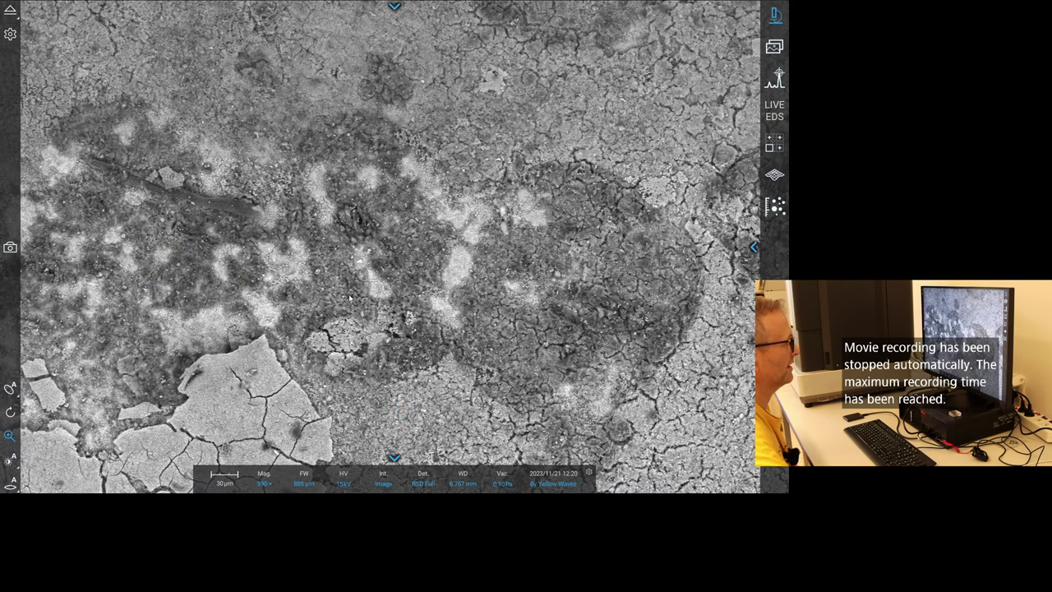
double_click(591, 286)
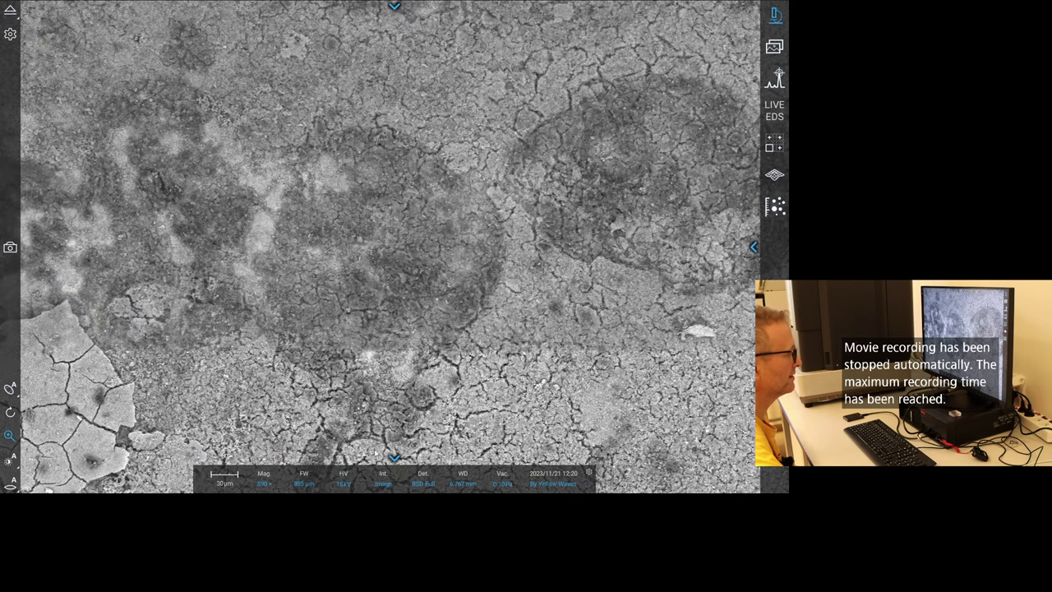
click(344, 482)
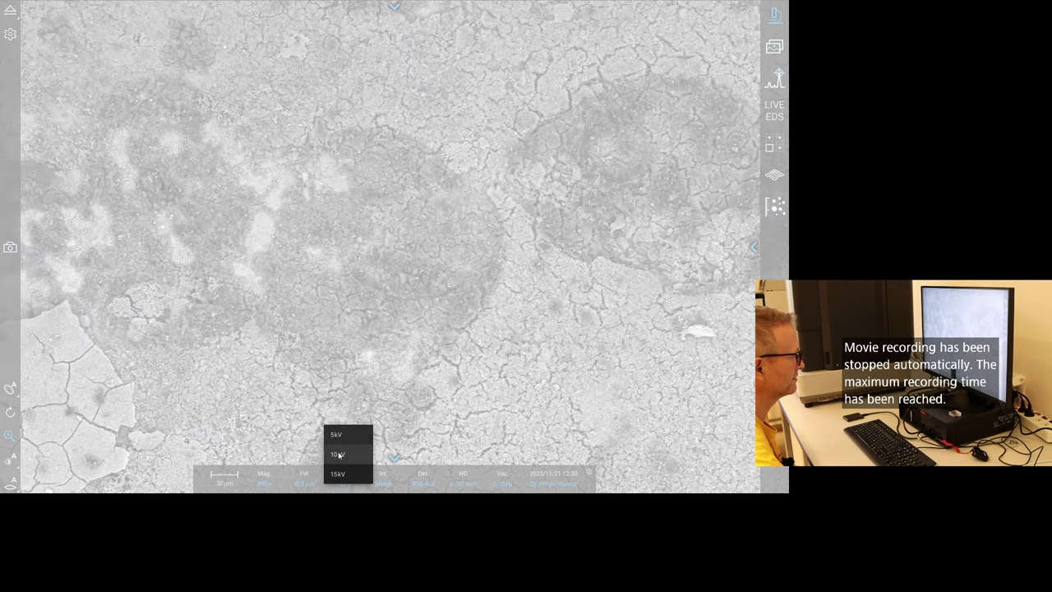
click(338, 474)
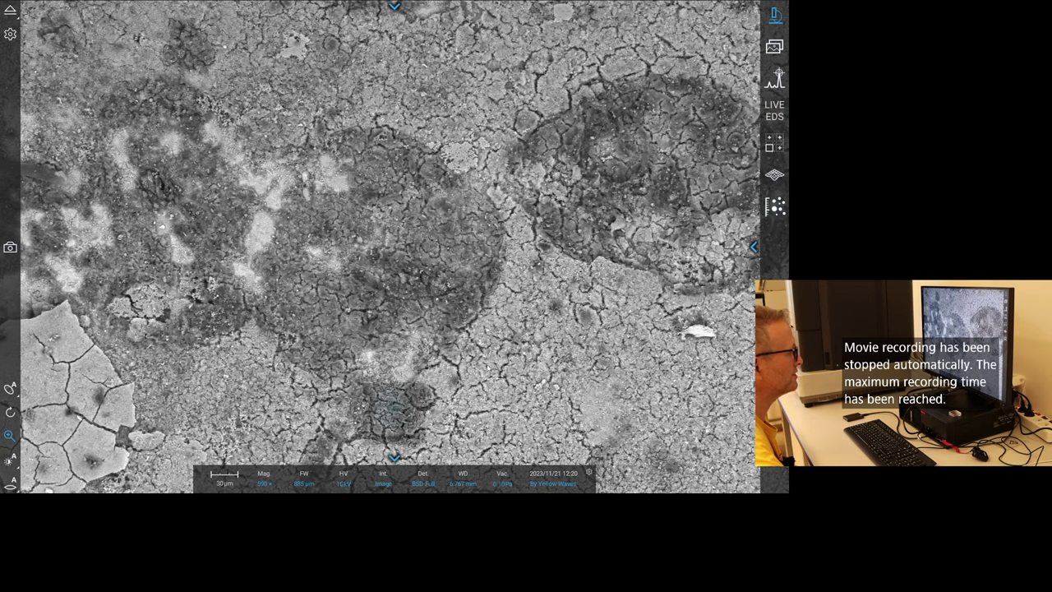
scroll(393, 411, up, 1)
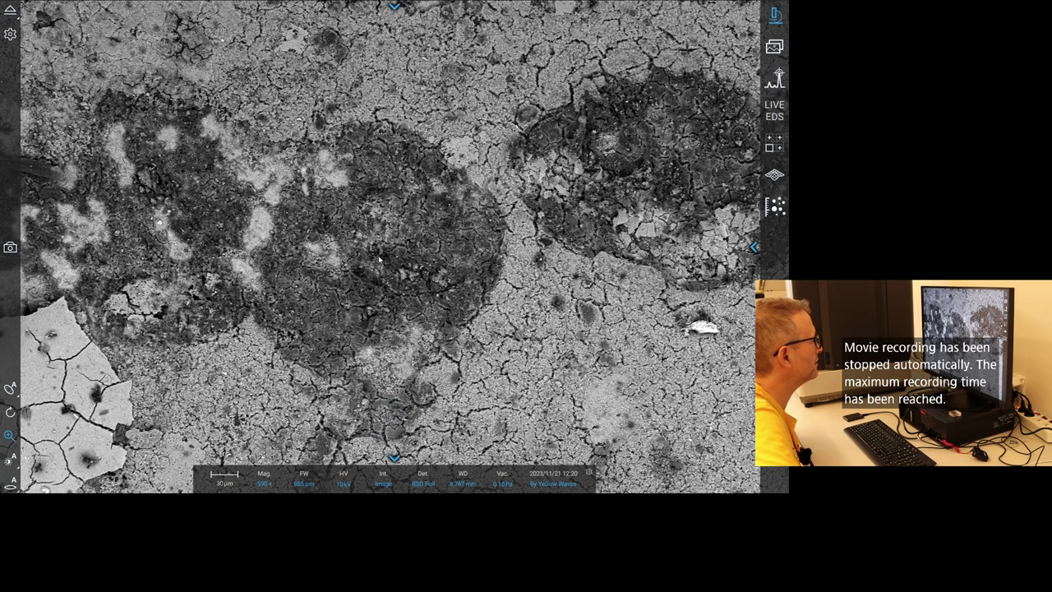
Survey the neighbouring dark round patches and centre the light-speckled one above the cracked light grain.
double_click(718, 151)
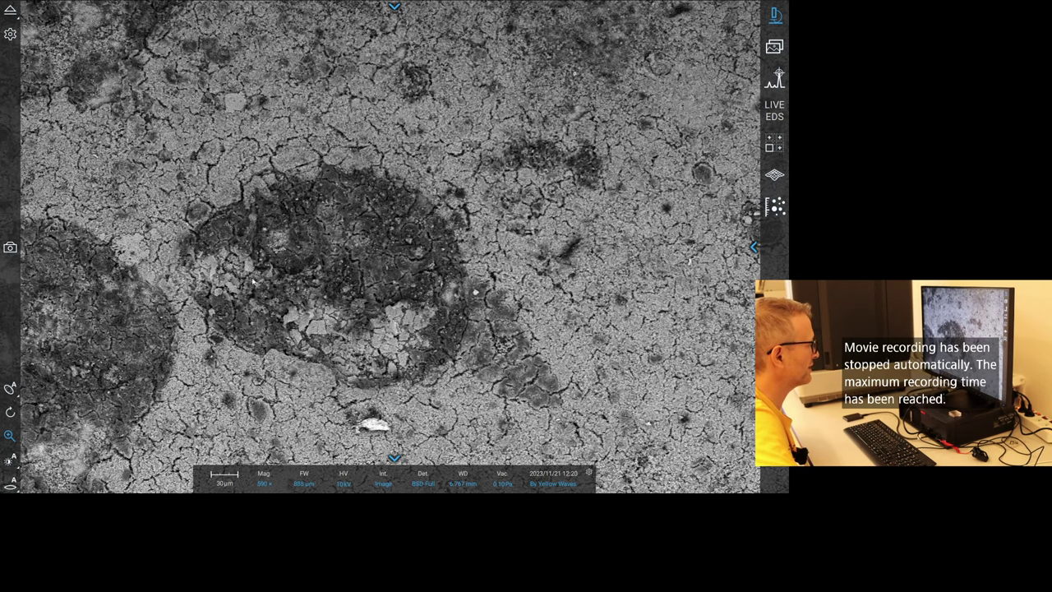
double_click(158, 311)
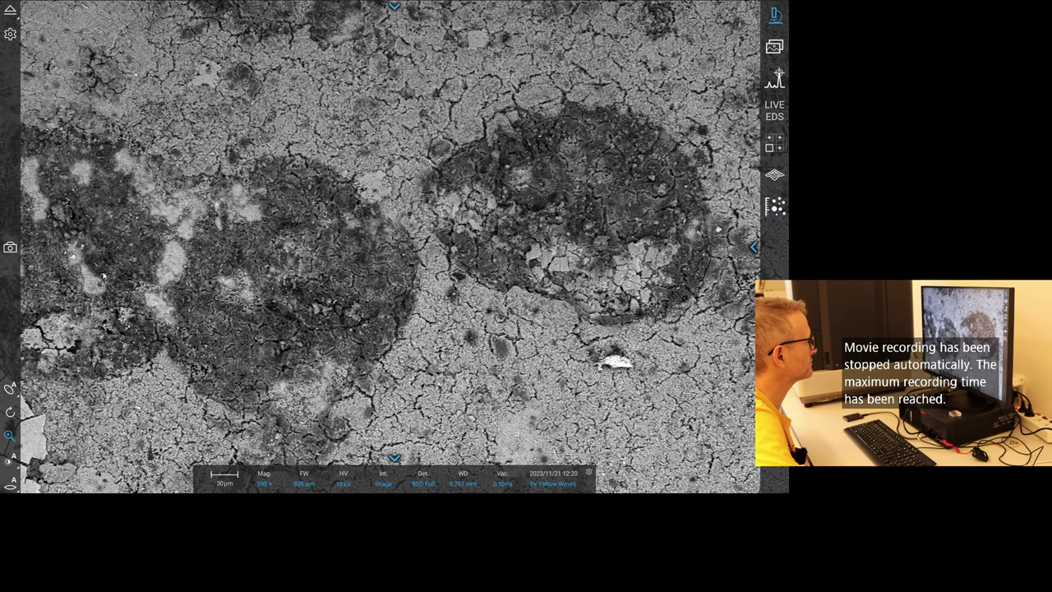
double_click(173, 302)
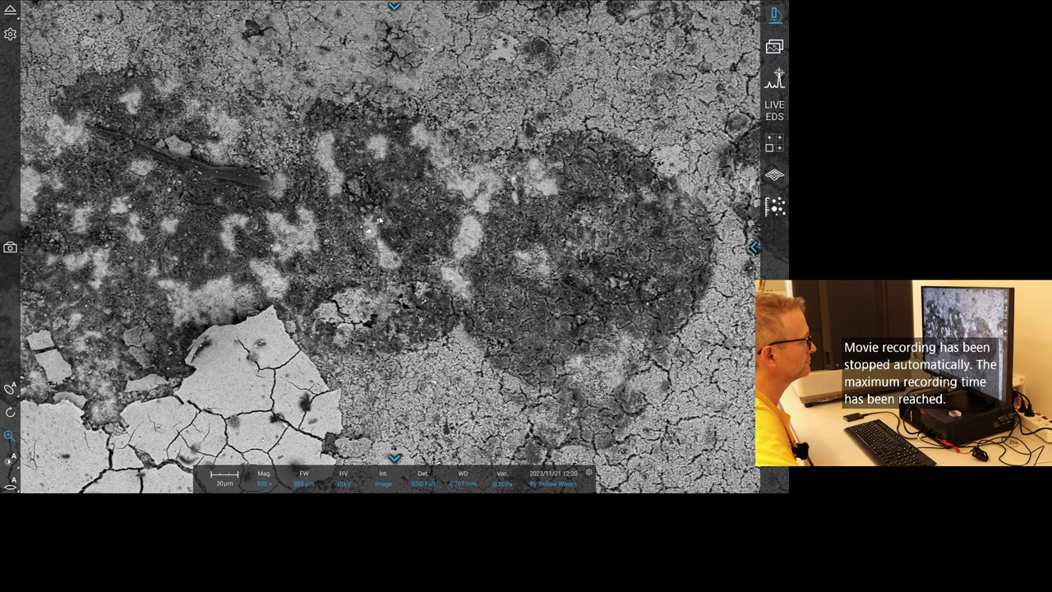
Magnify the small bright particle in the light-speckled dark patch to 1700×.
scroll(380, 219, up, 3)
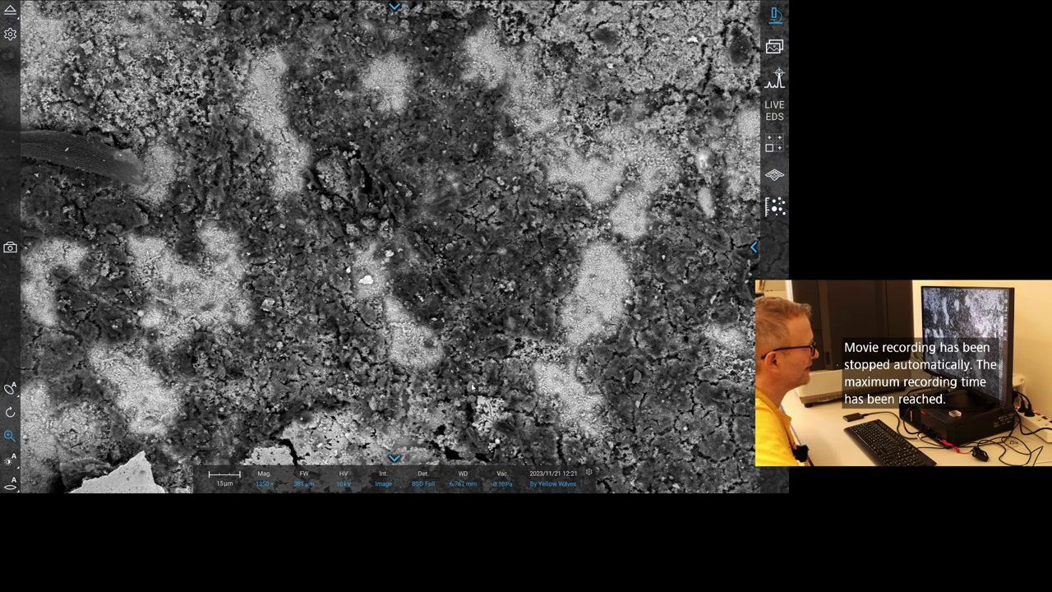
scroll(382, 283, down, 1)
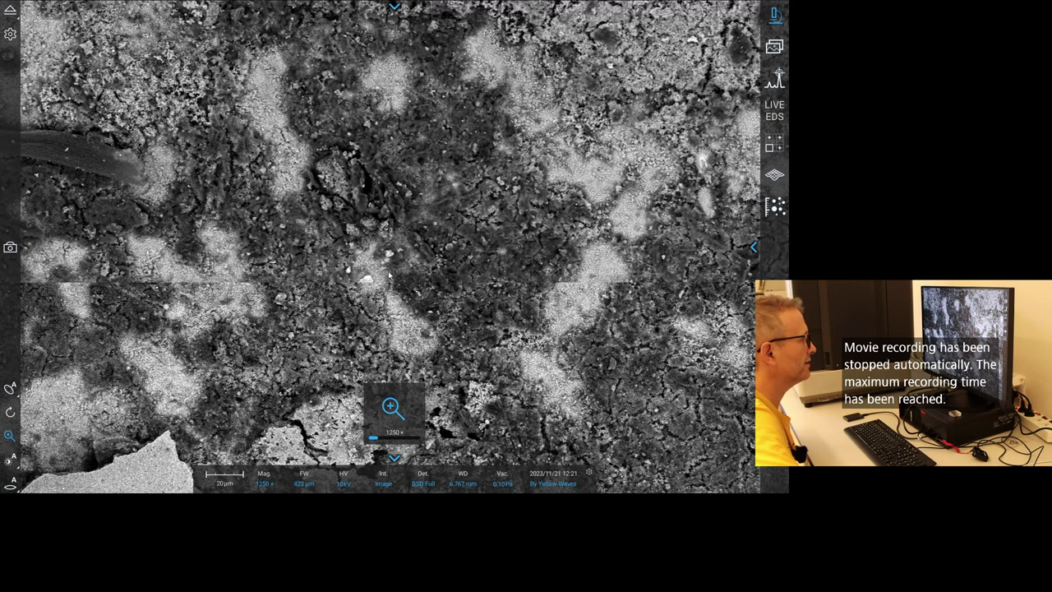
scroll(389, 274, up, 5)
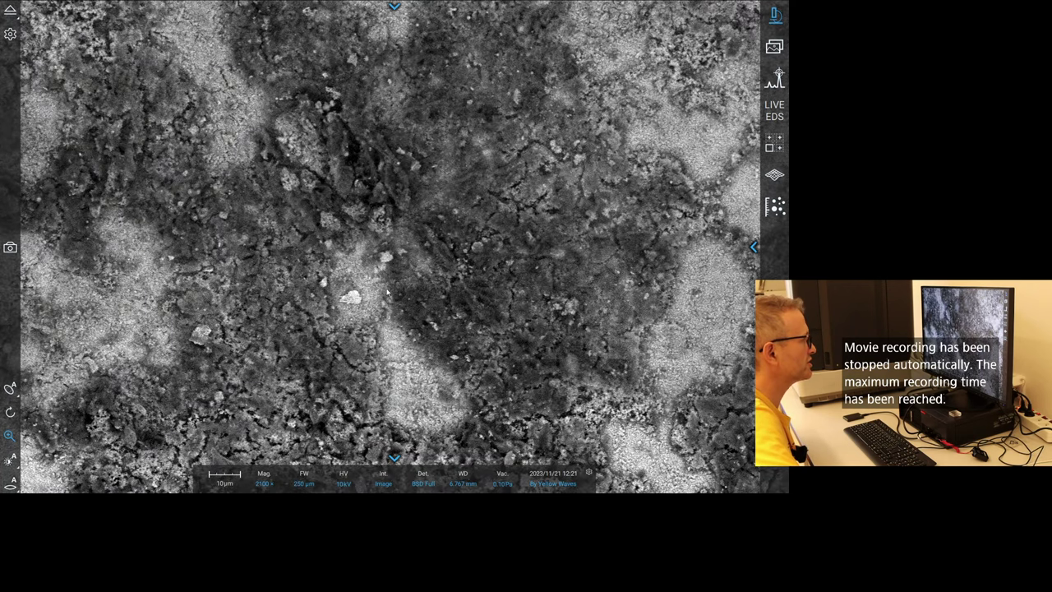
scroll(392, 404, down, 1)
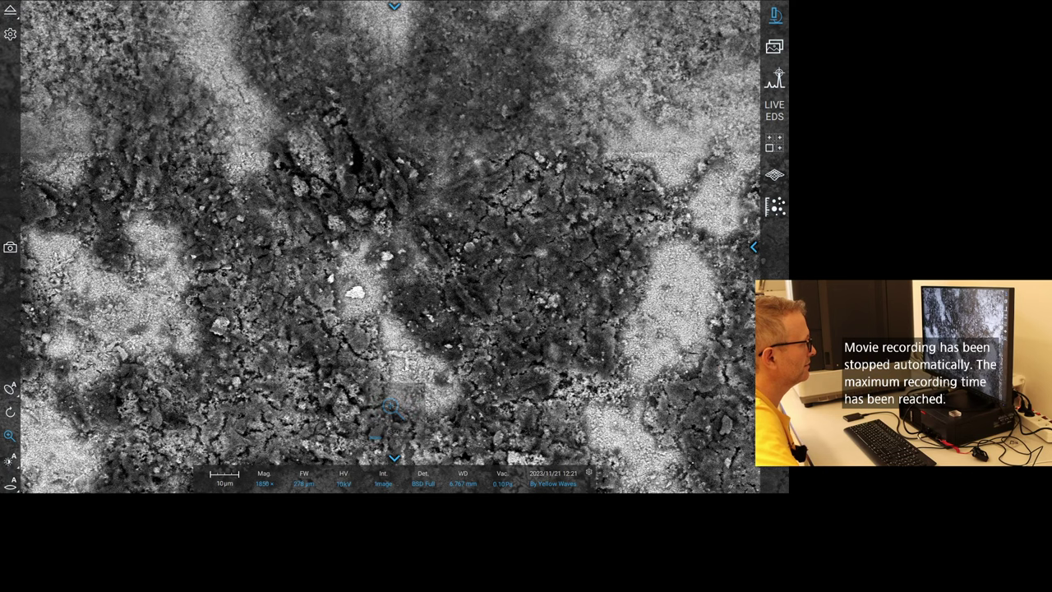
scroll(425, 327, down, 1)
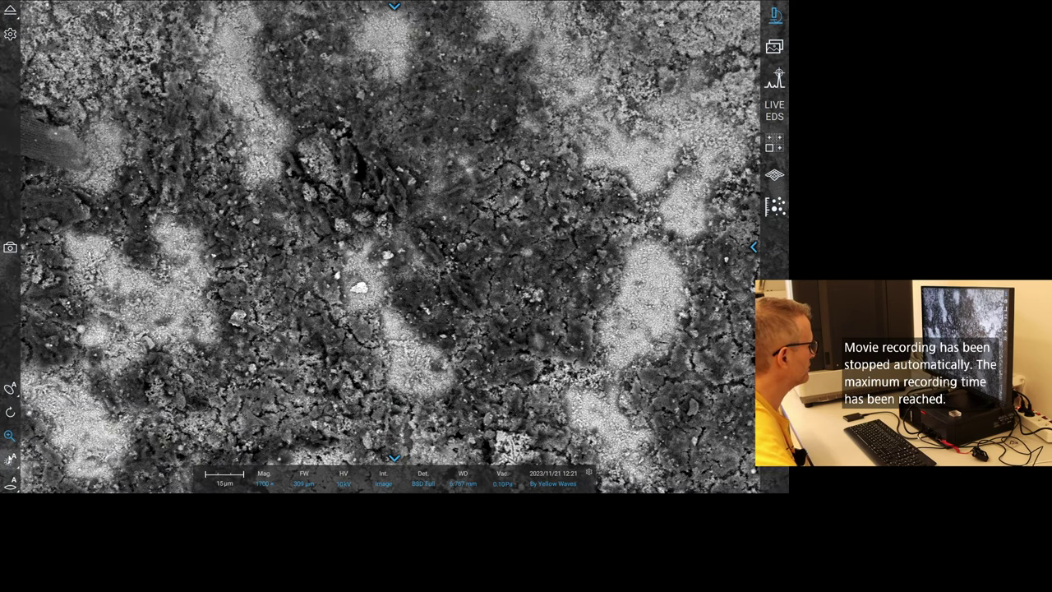
scroll(393, 413, up, 1)
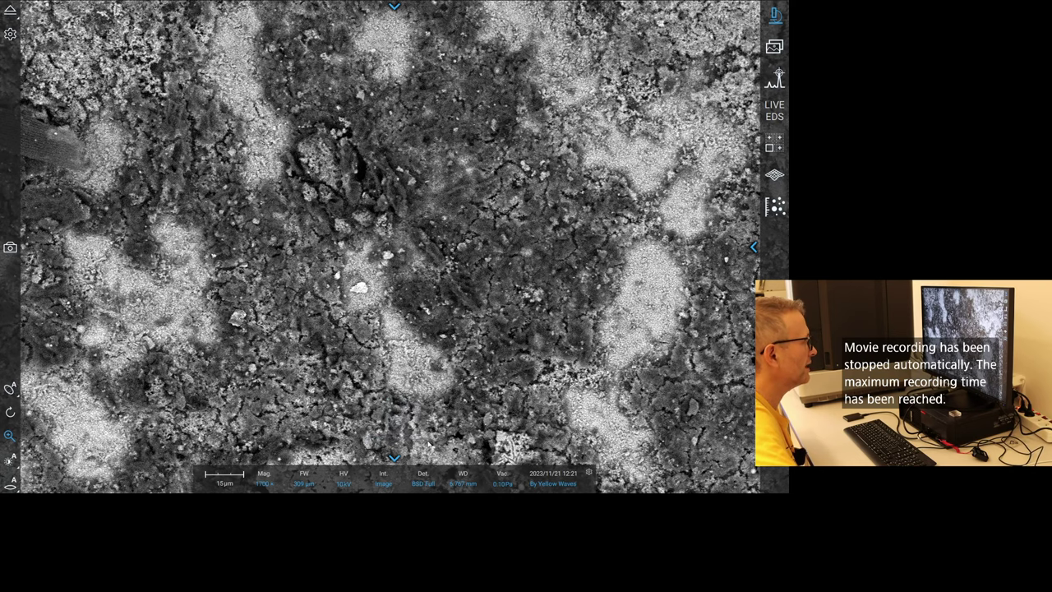
Switch the live detector to SED, inspect the end of the ribbed fibre, and return to the dark patch.
click(422, 478)
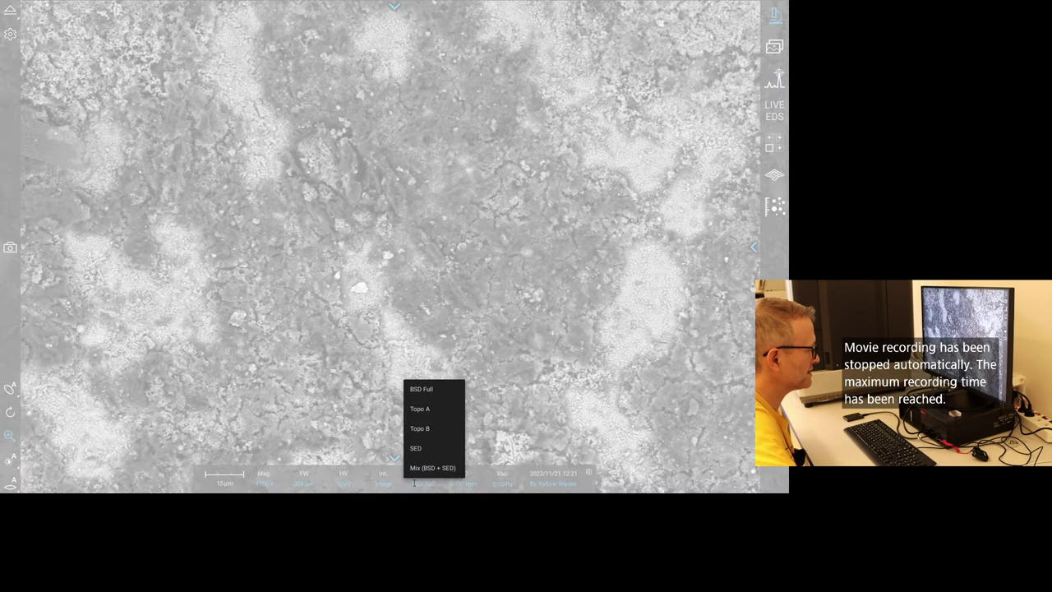
click(426, 448)
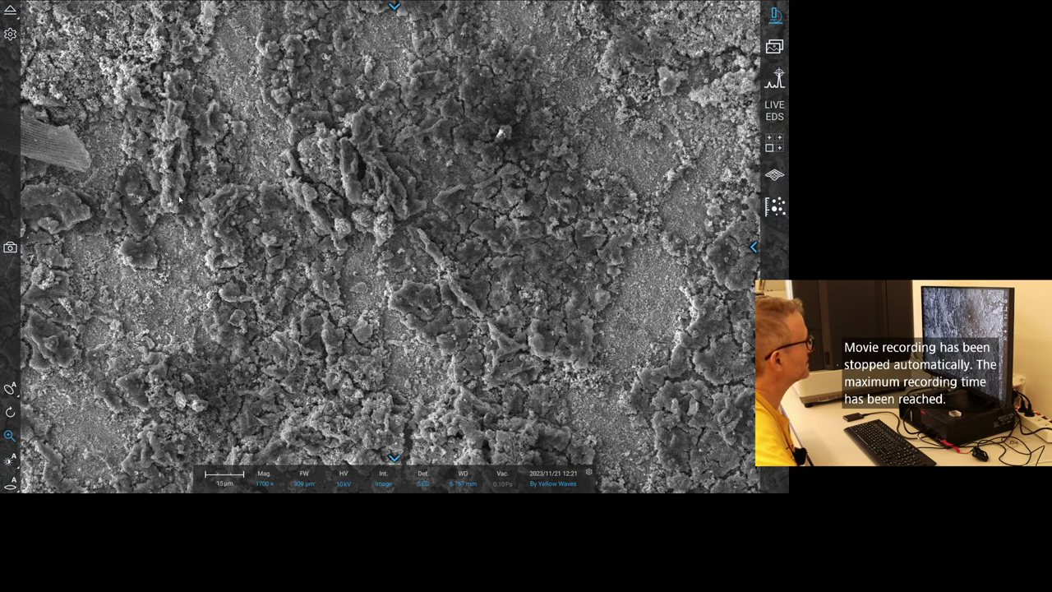
double_click(80, 165)
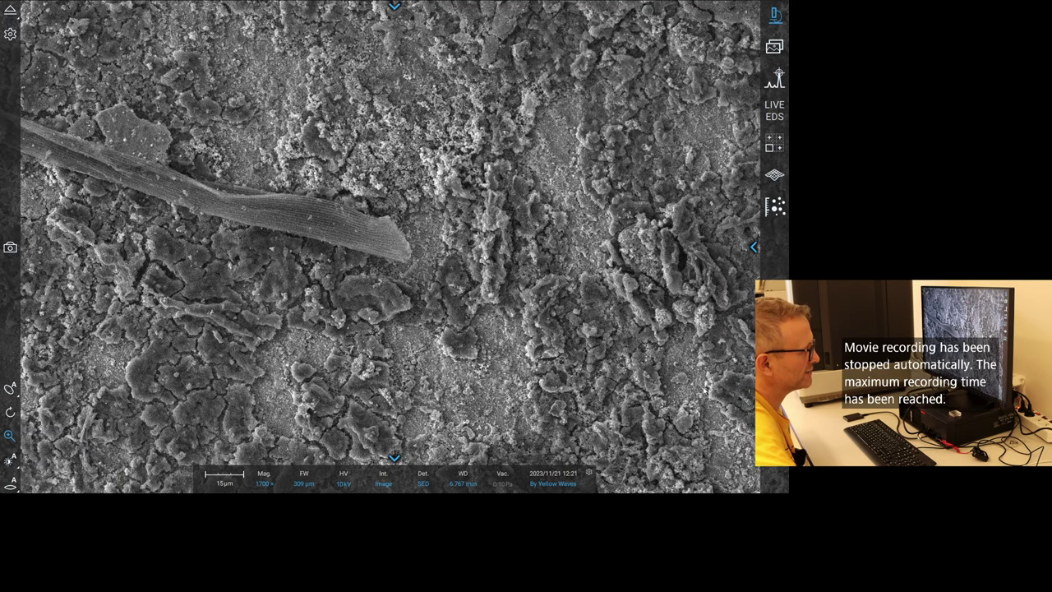
double_click(703, 393)
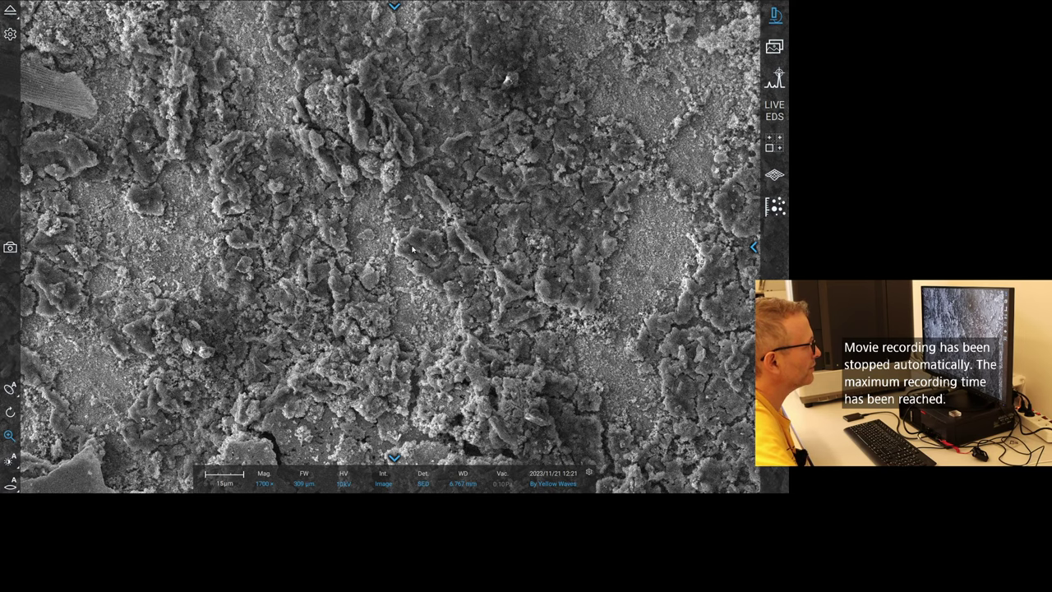
Examine the flaky surface of the dark patch at 3900× and return to 1700×.
scroll(391, 411, up, 4)
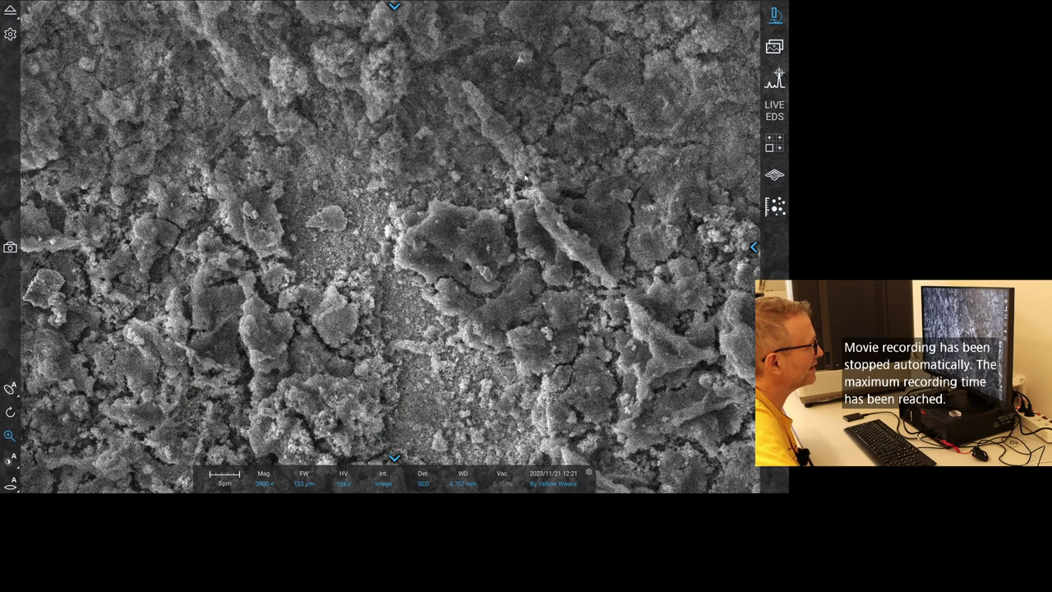
scroll(530, 209, down, 1)
scroll(530, 209, down, 4)
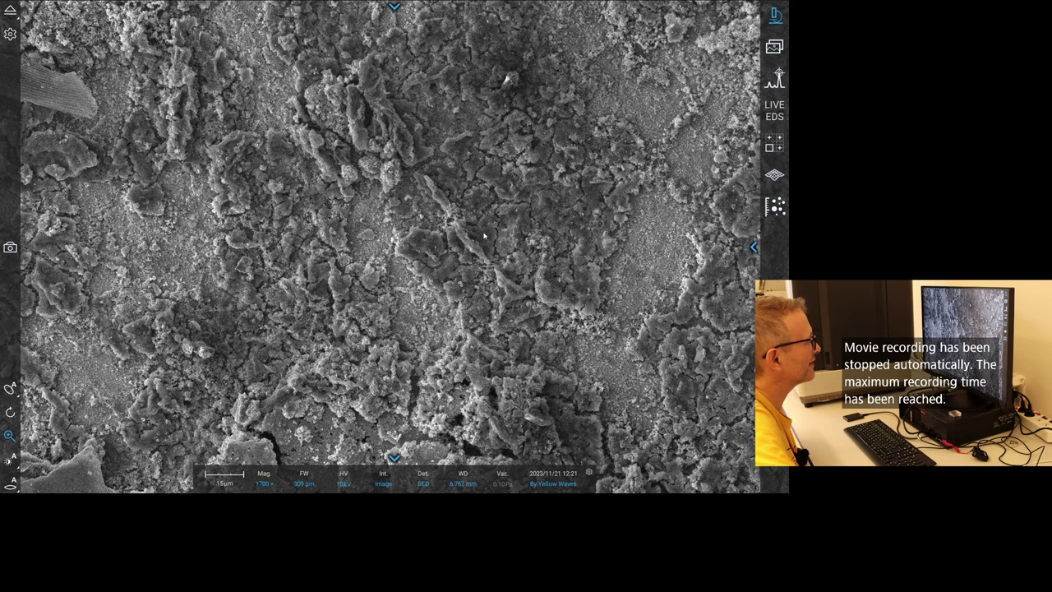
scroll(443, 245, down, 2)
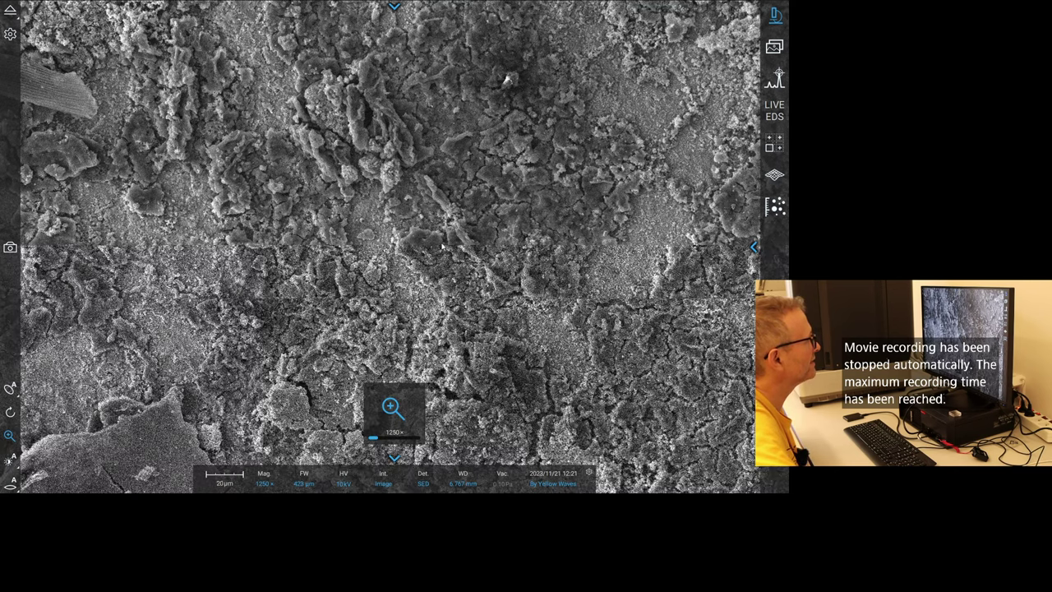
scroll(397, 280, up, 2)
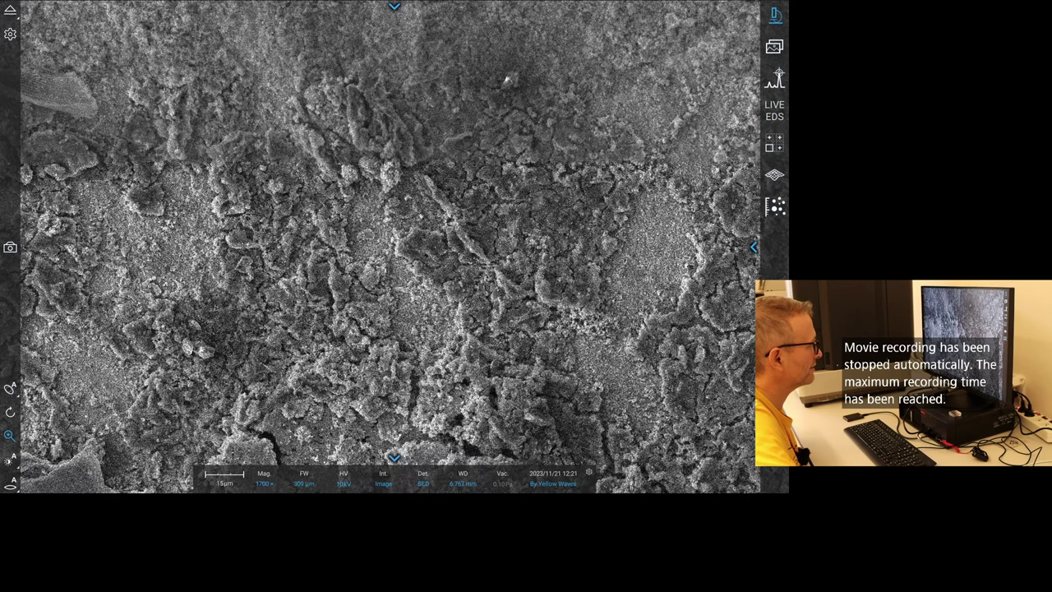
Switch the detector to Mix (BSD + SED) and magnify the small round particle among the dark flakes to 19000×.
click(422, 478)
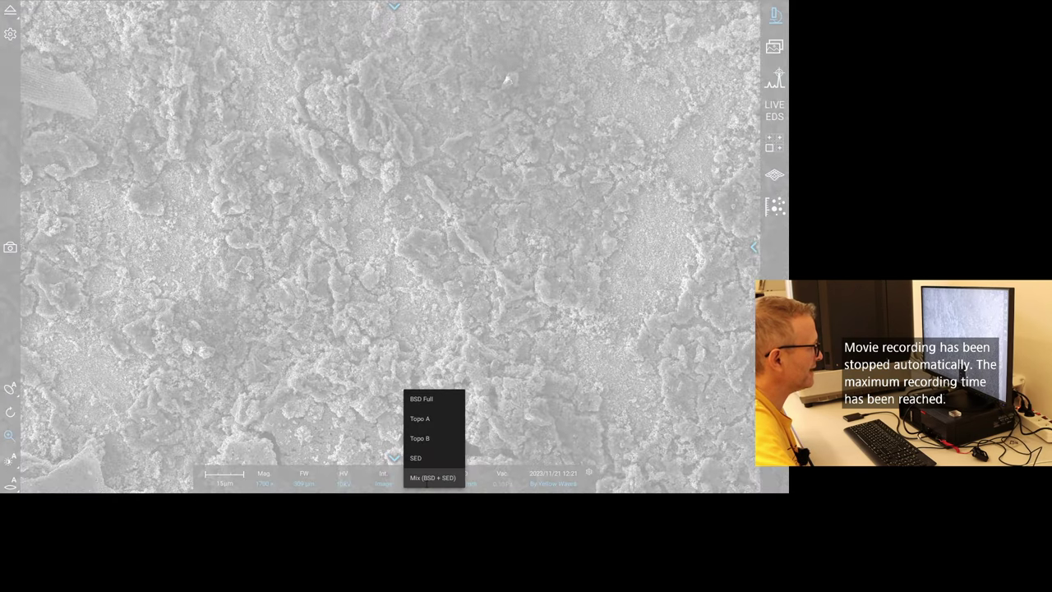
click(427, 479)
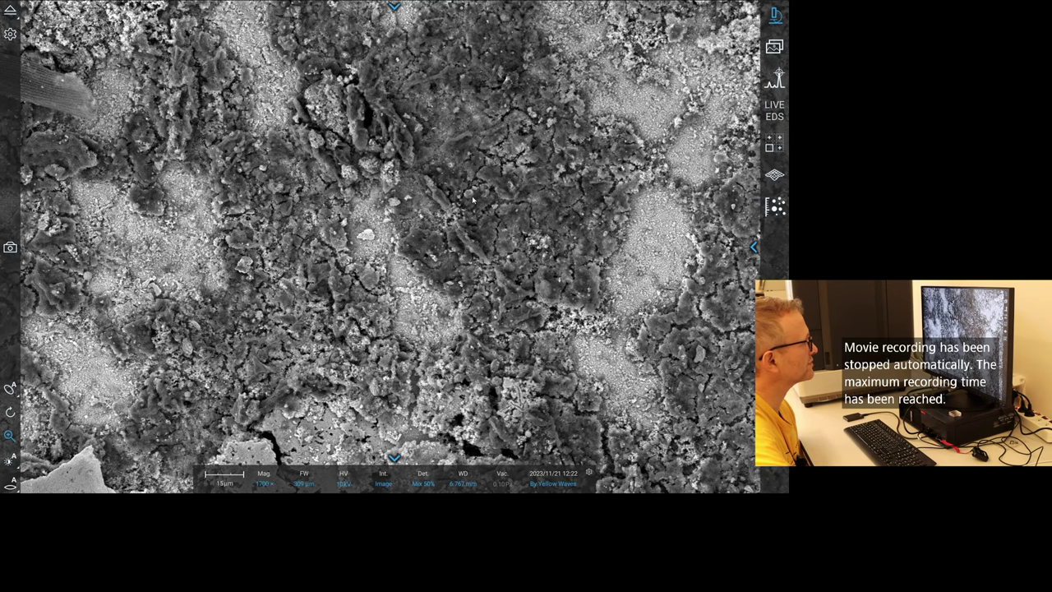
scroll(473, 197, up, 5)
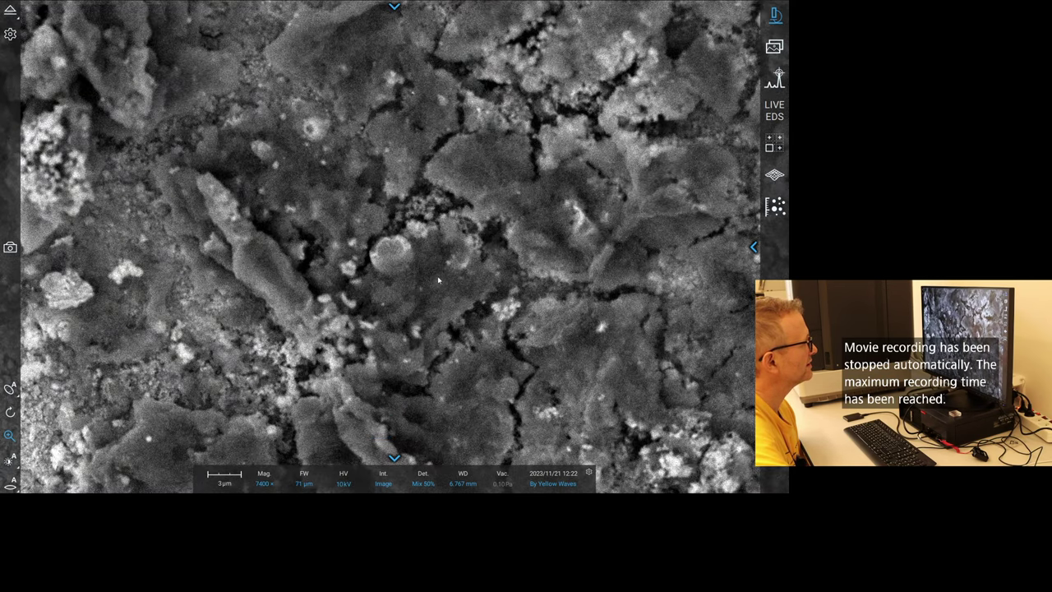
scroll(395, 370, up, 4)
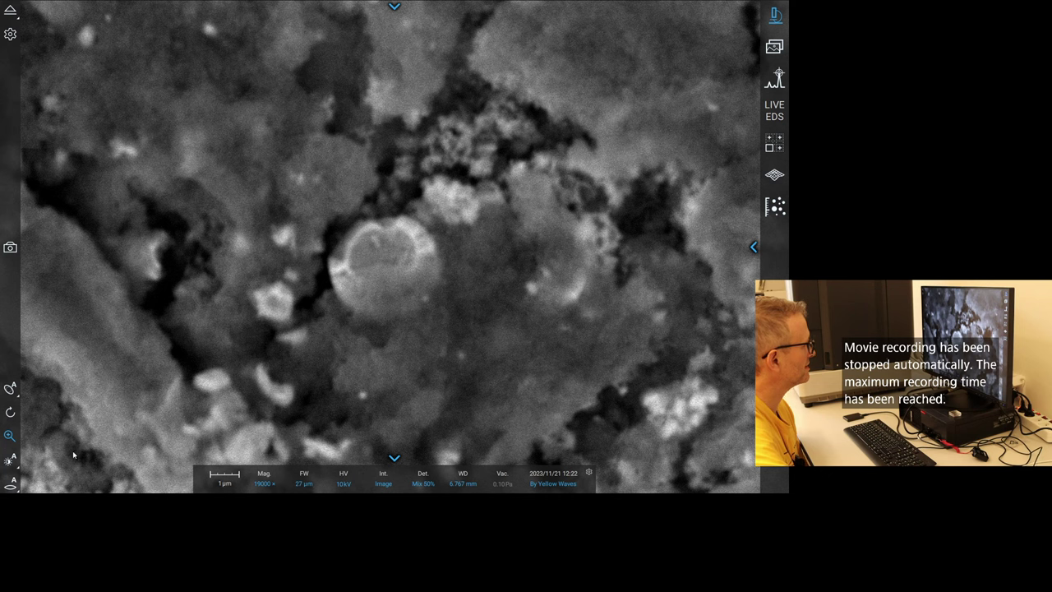
Autofocus the live image of the round particle and check the imaging settings.
click(11, 484)
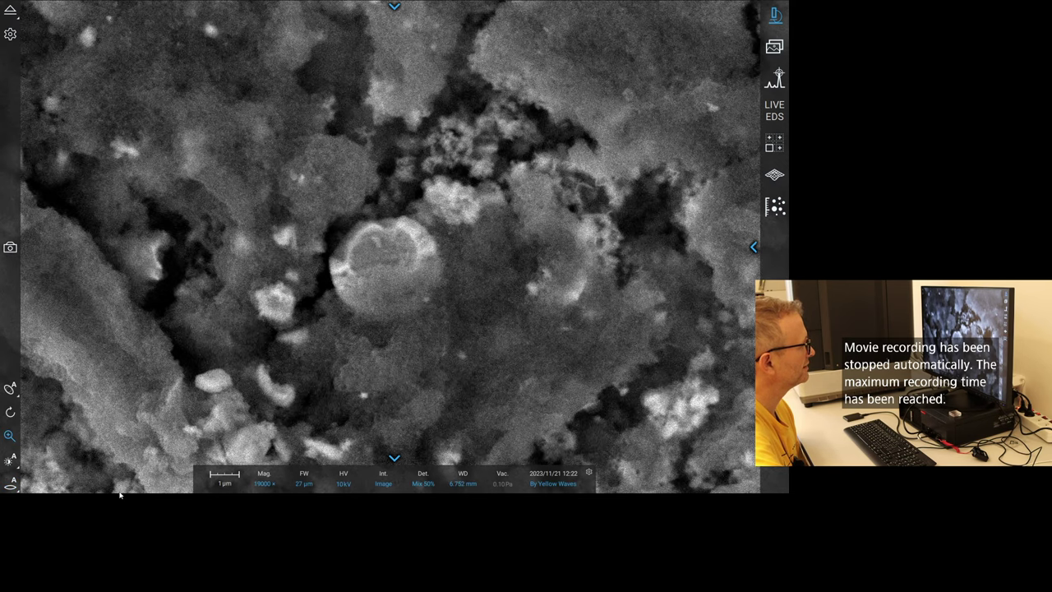
click(395, 7)
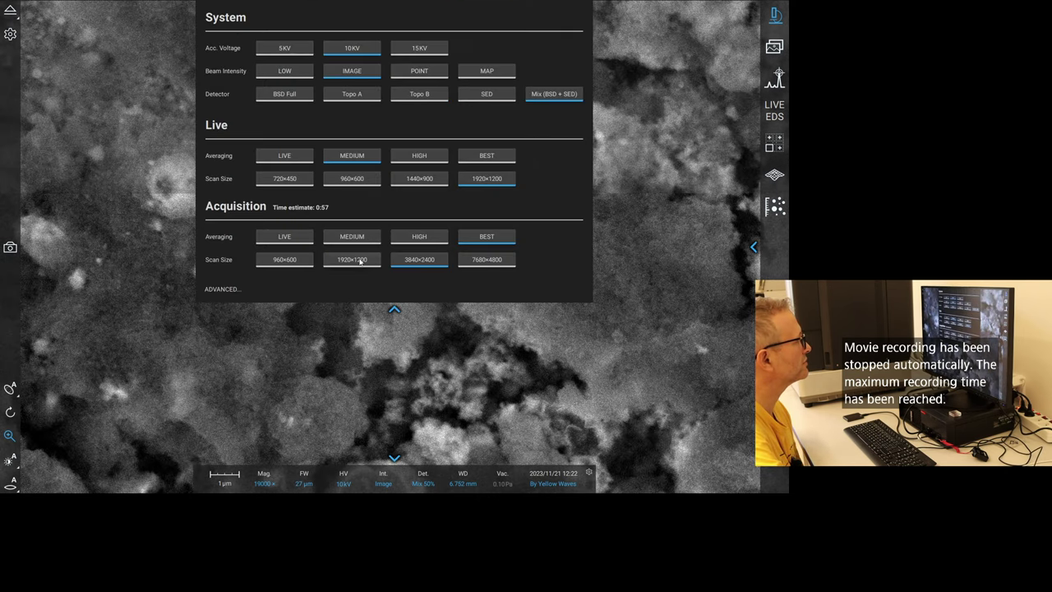
click(395, 309)
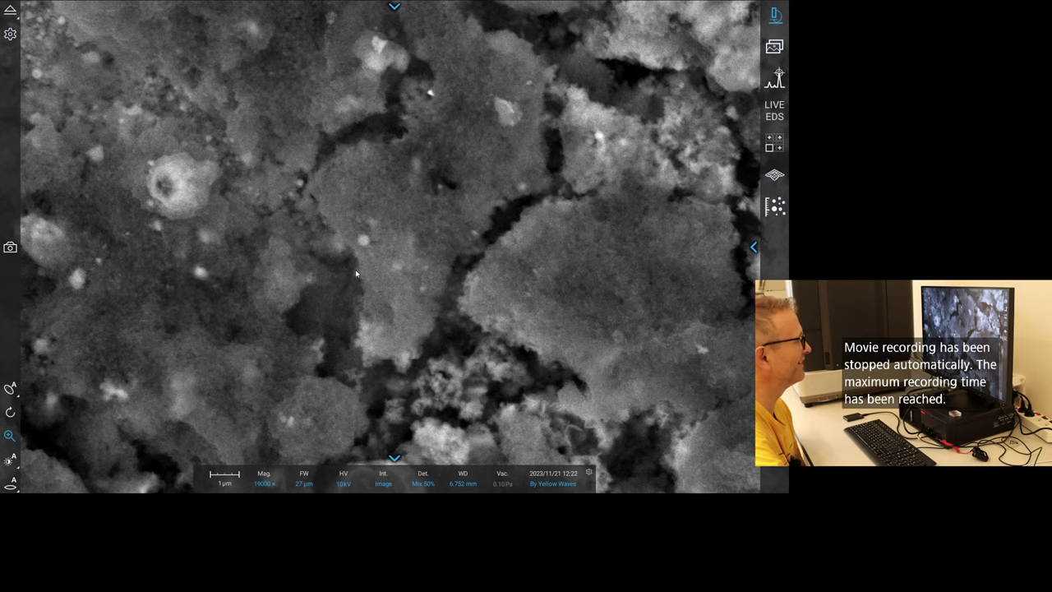
Recentre the small round particle and magnify it to 32000×.
scroll(356, 272, down, 3)
scroll(356, 272, down, 1)
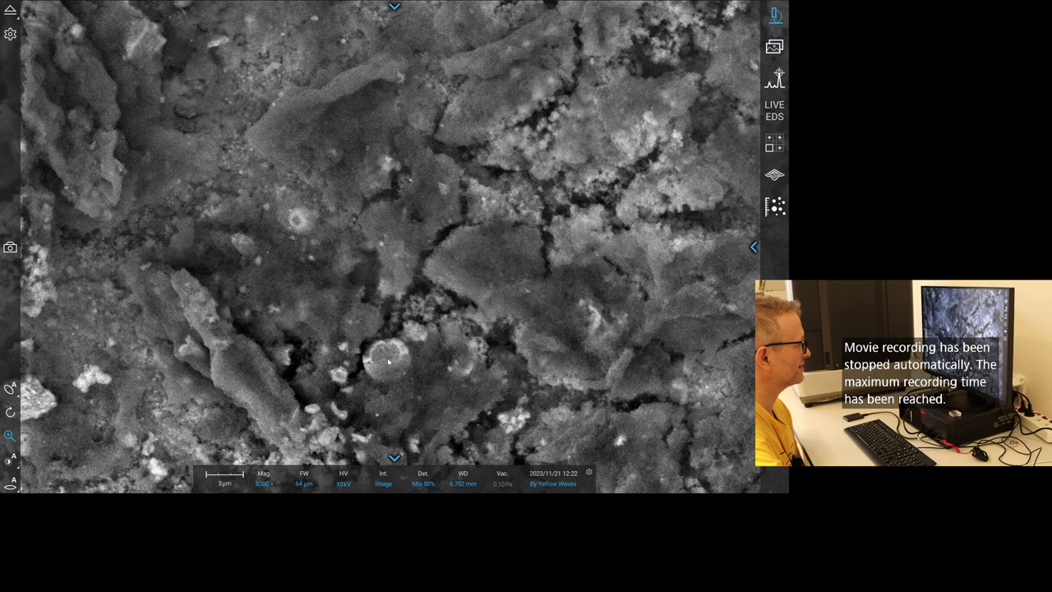
drag(389, 361, 395, 261)
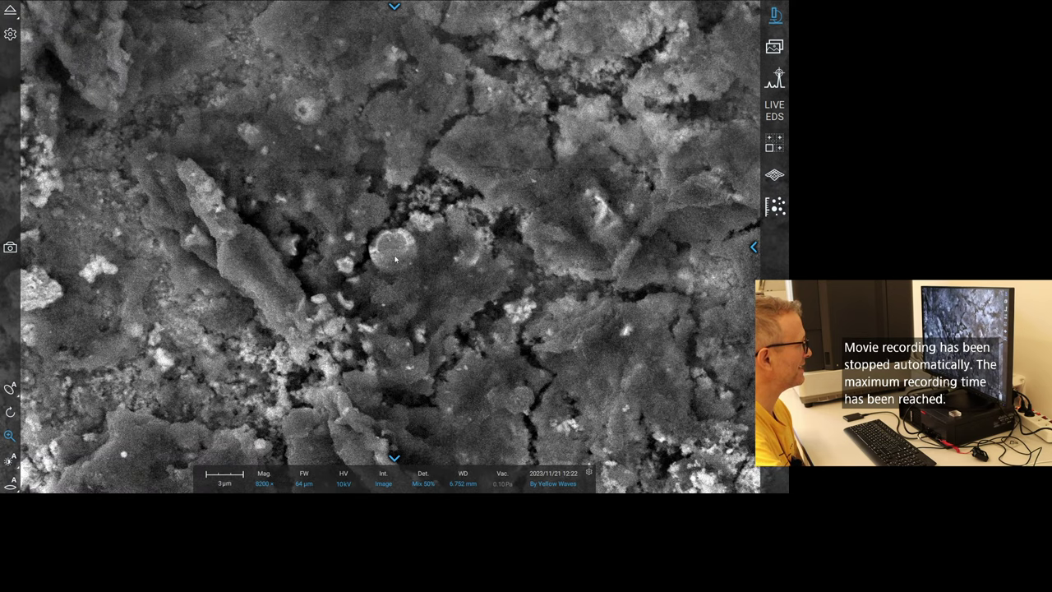
scroll(395, 262, up, 3)
scroll(394, 262, up, 1)
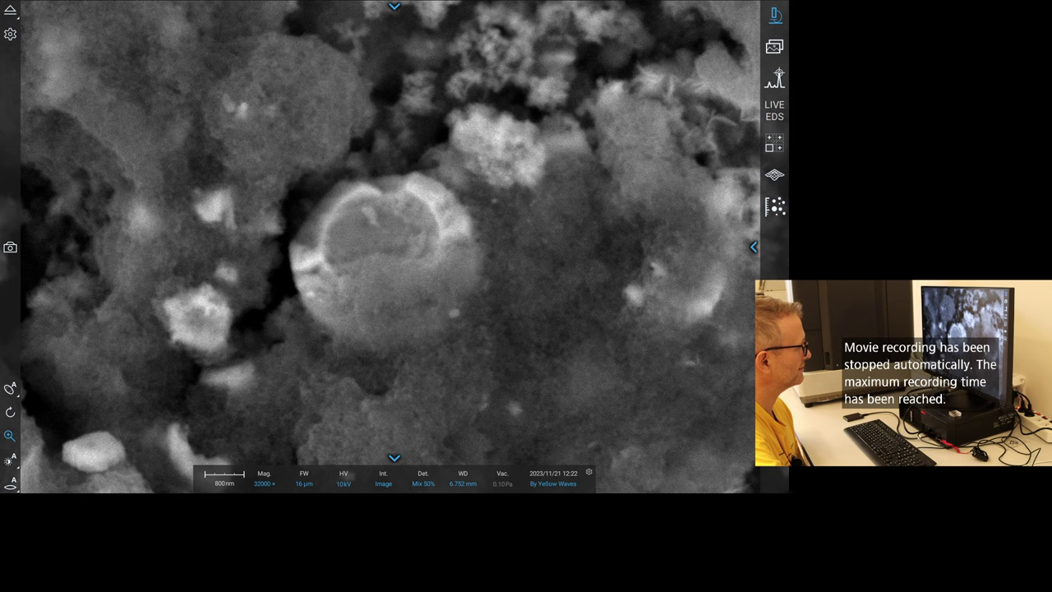
View the round particle with the SED detector for comparison and return to Mix (BSD + SED).
click(422, 478)
click(417, 457)
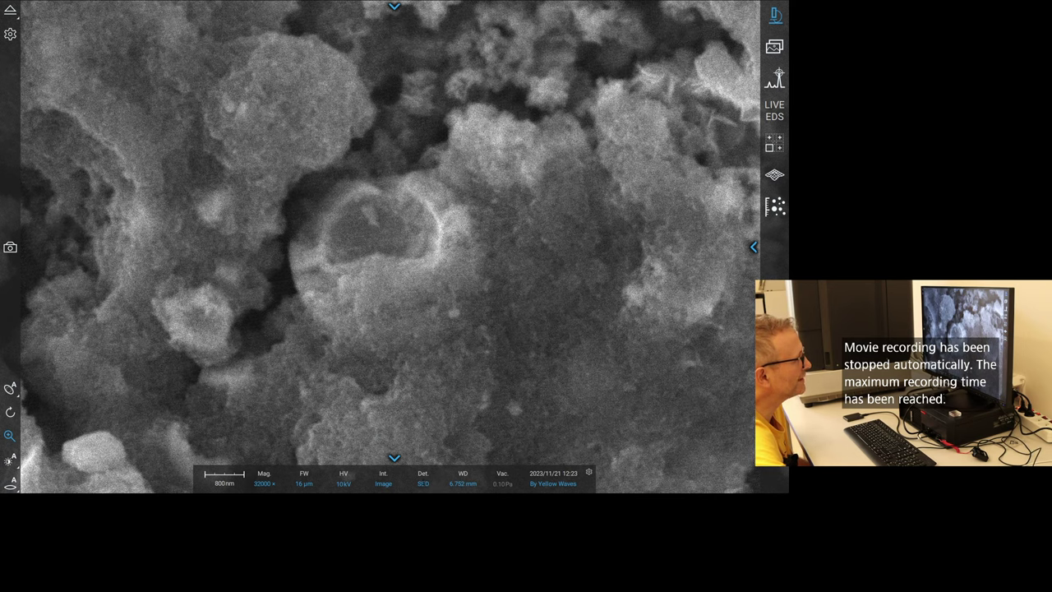
click(422, 476)
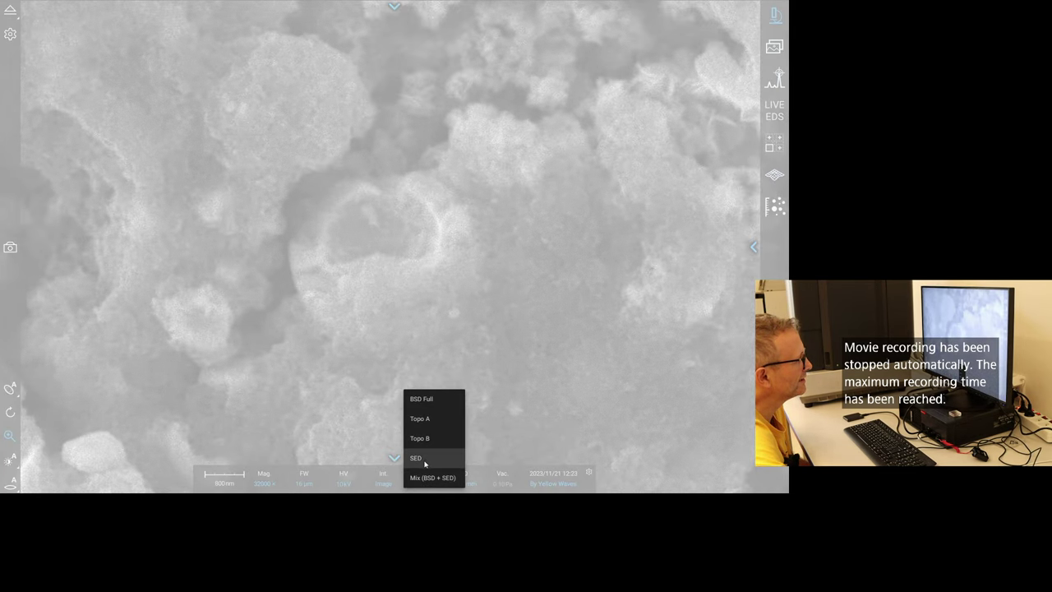
click(419, 458)
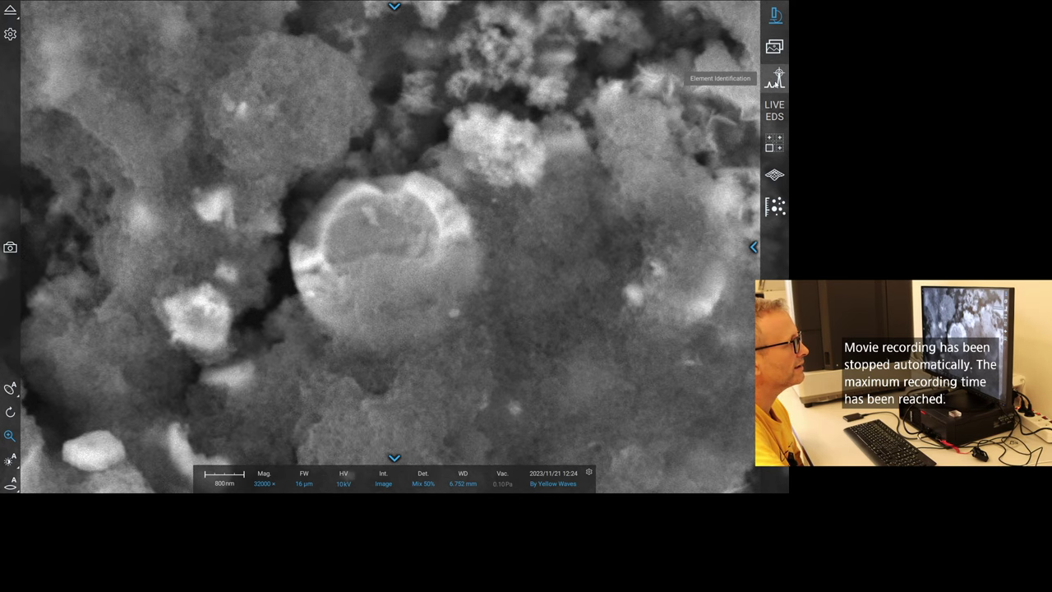
Add the live image of the round particle to the Spheres element identification project and measure a spot on the particle.
click(775, 78)
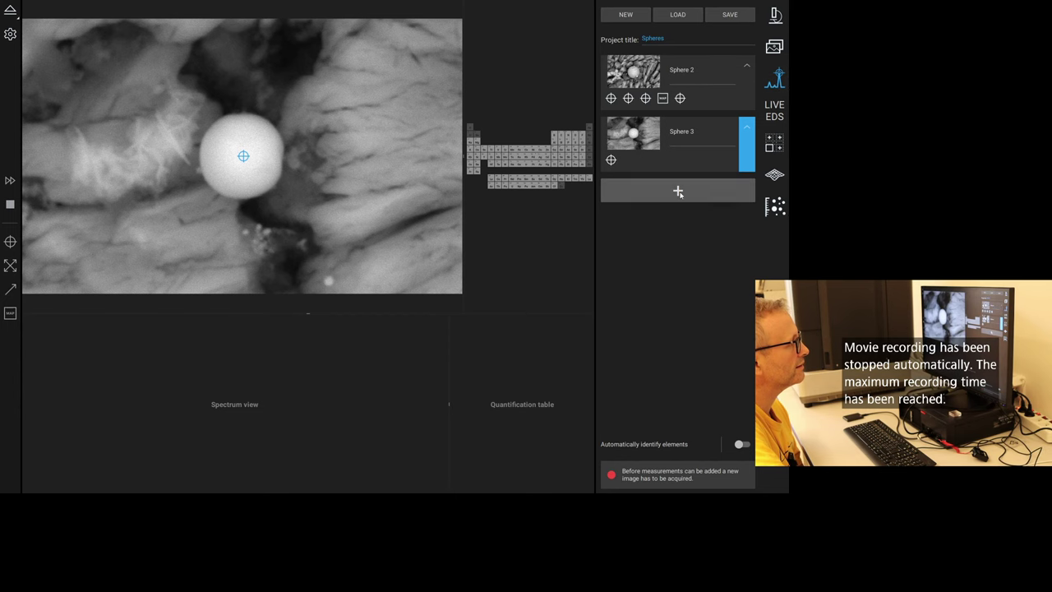
click(680, 194)
click(699, 132)
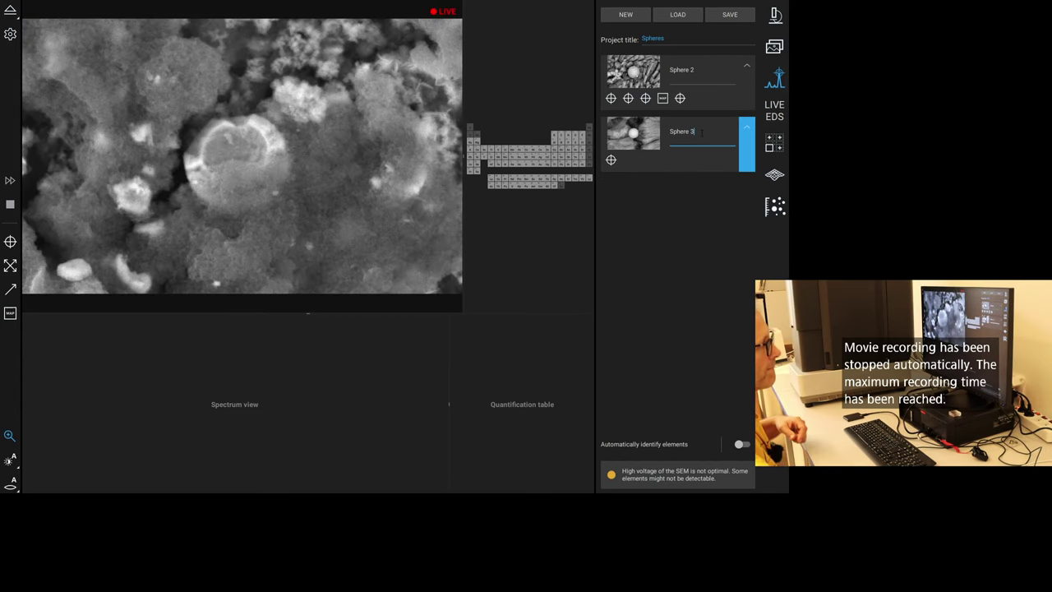
click(677, 210)
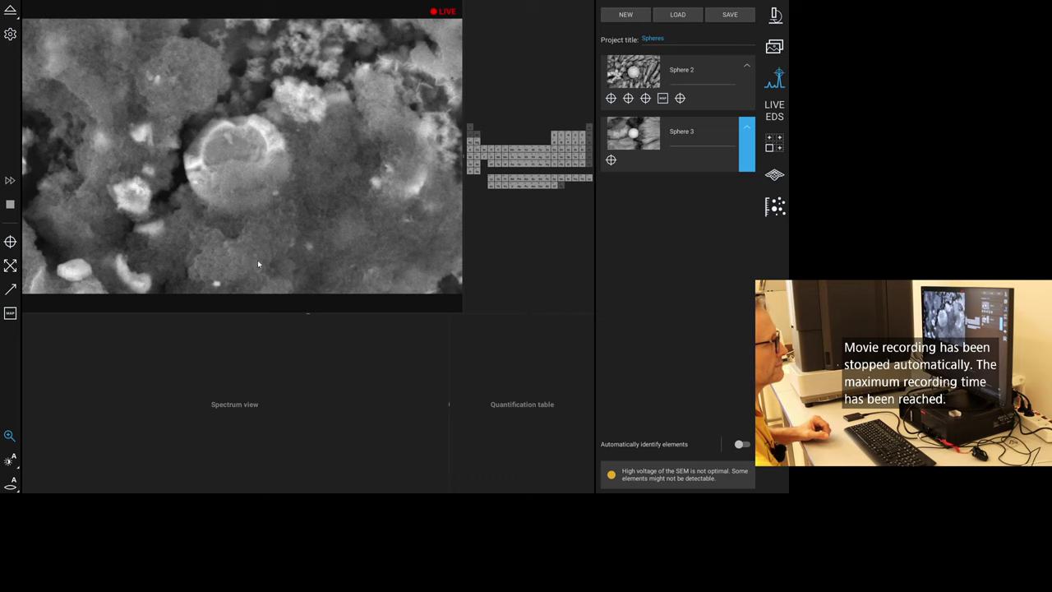
click(10, 241)
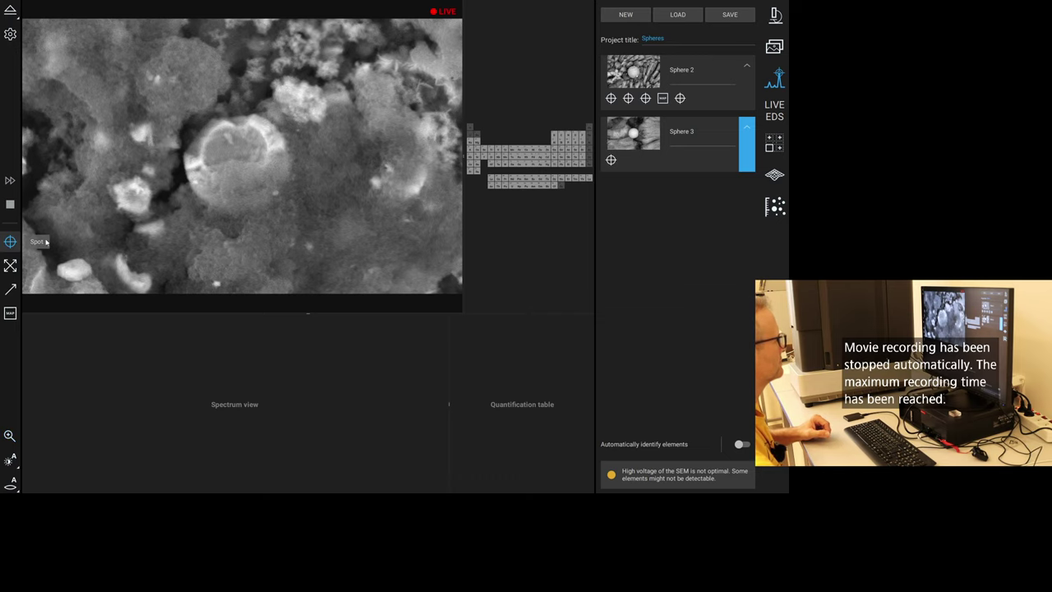
click(235, 165)
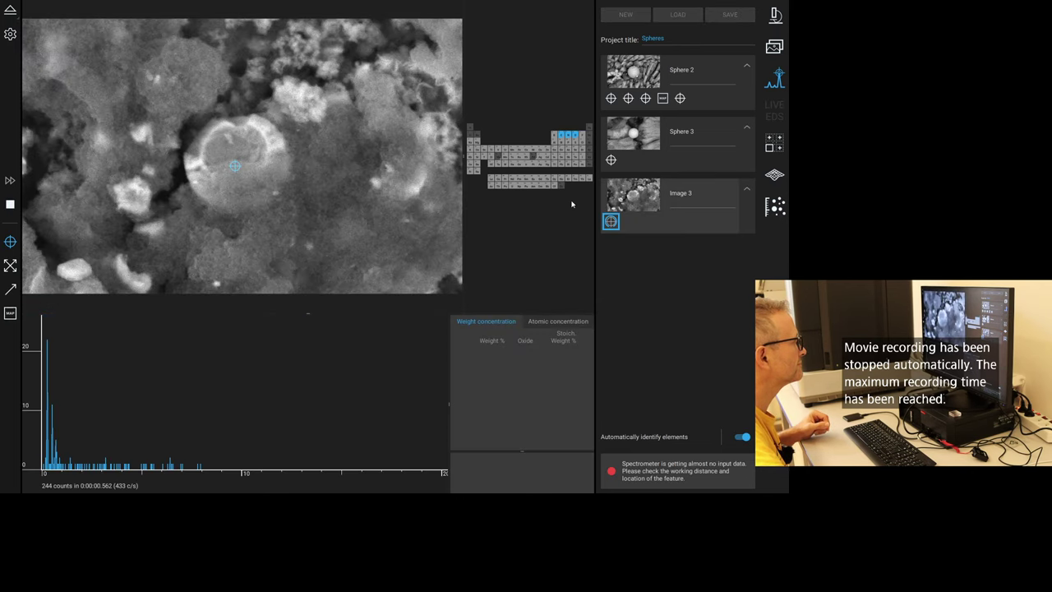
Rename the newest project image, Image 3, as Sphere 4 and show its spot's atomic concentrations.
click(707, 123)
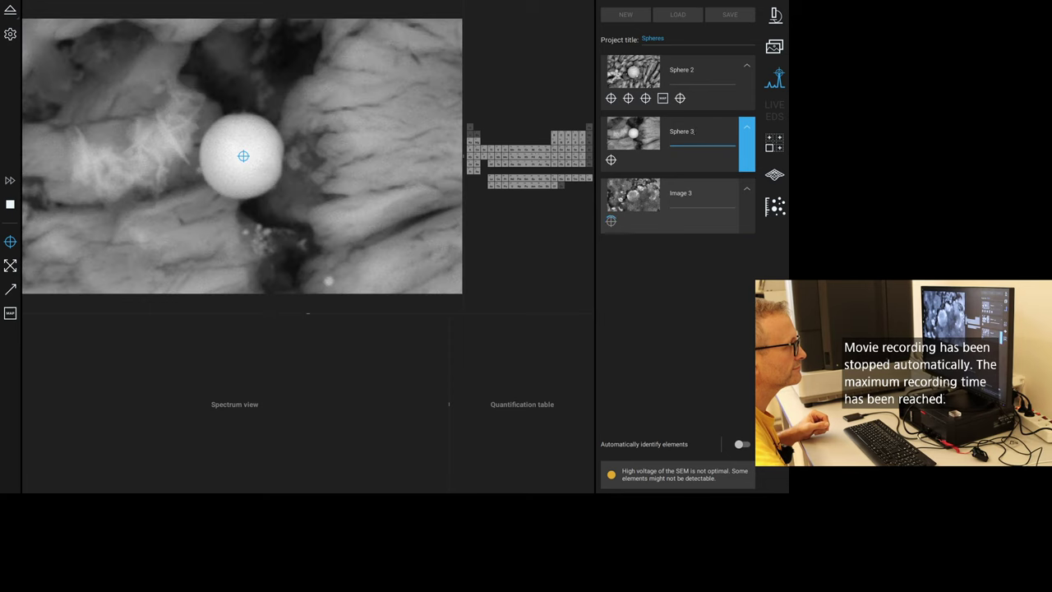
click(682, 132)
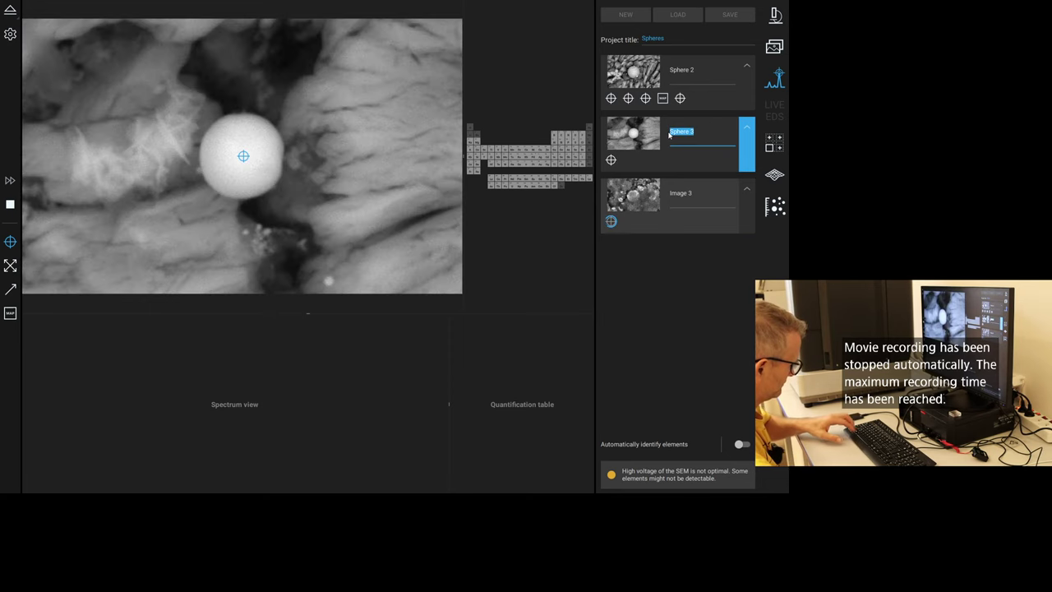
double_click(688, 192)
text(Sphere 3)
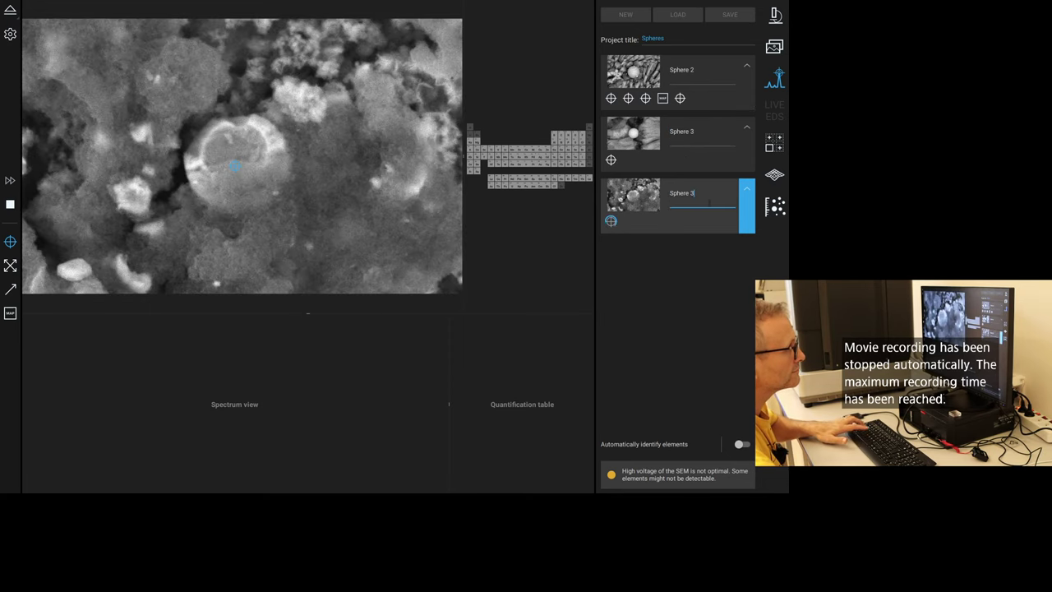
key(BackSpace)
text(4)
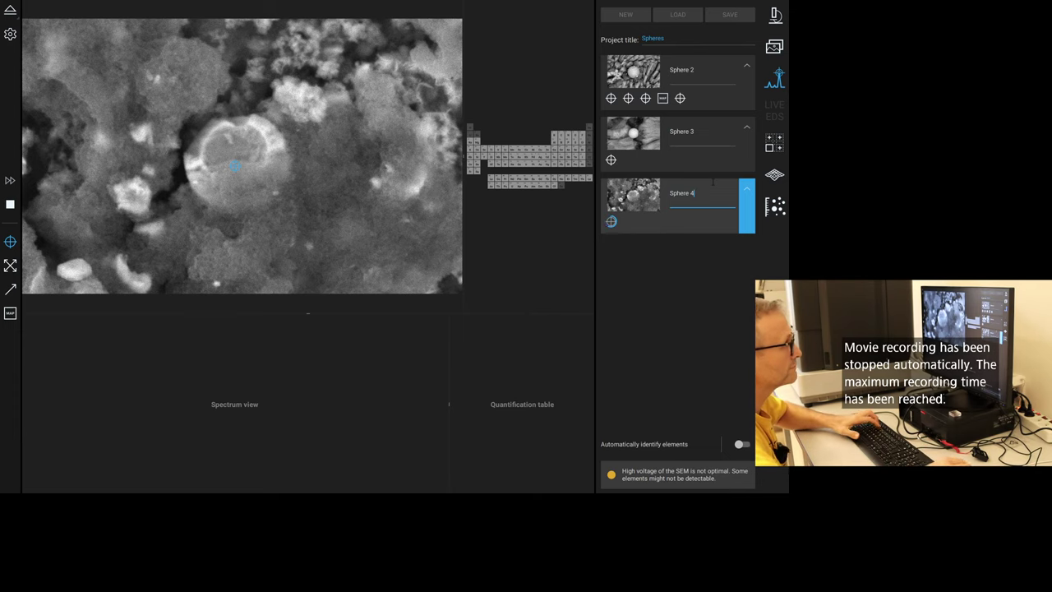
click(642, 338)
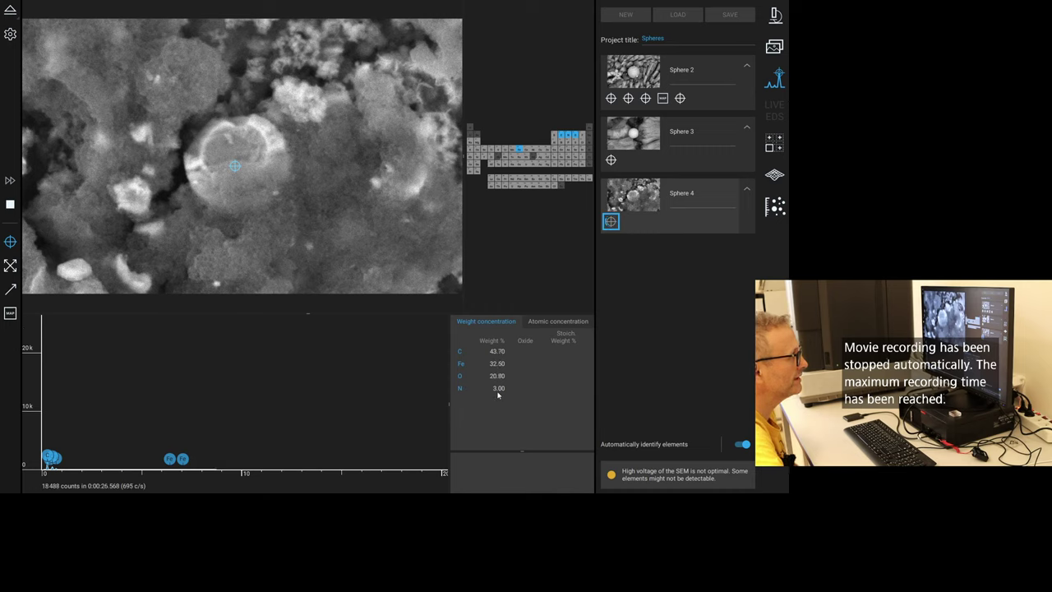
click(558, 322)
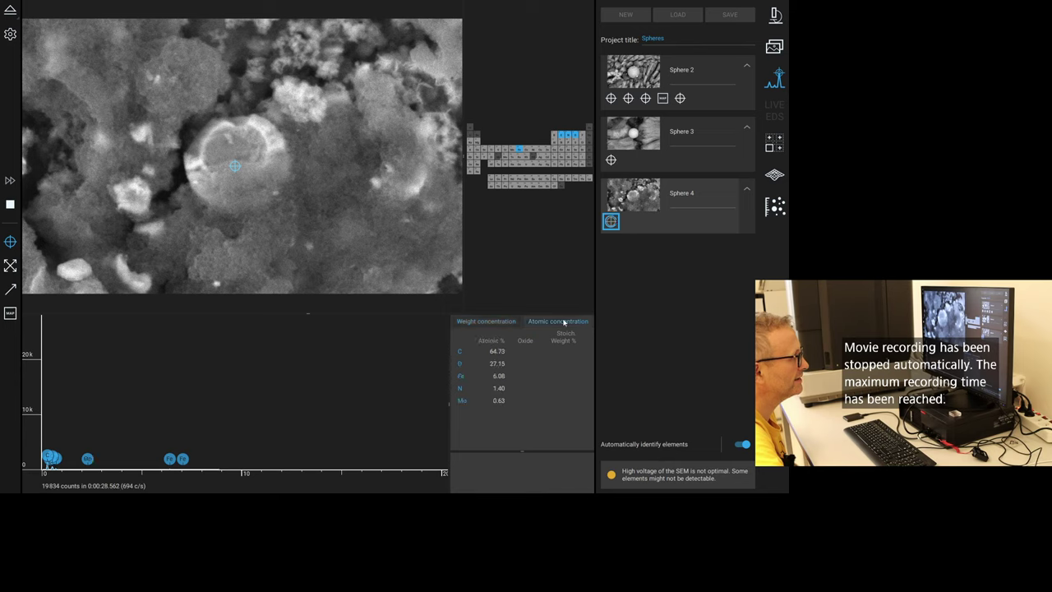
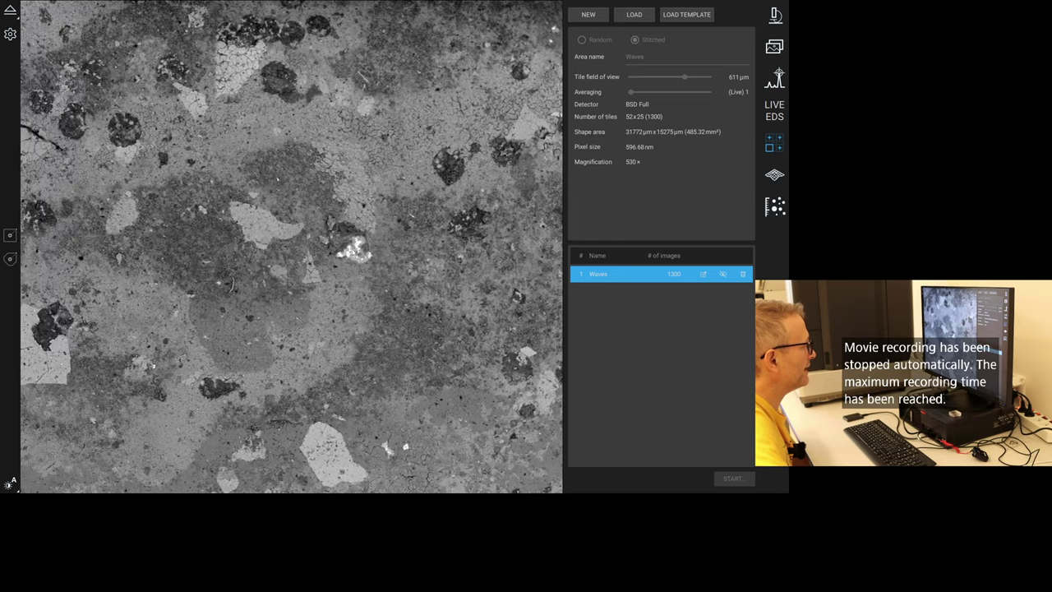
Examine the bright patch on the stitched Waves map, then return to live imaging and autofocus.
scroll(356, 245, up, 3)
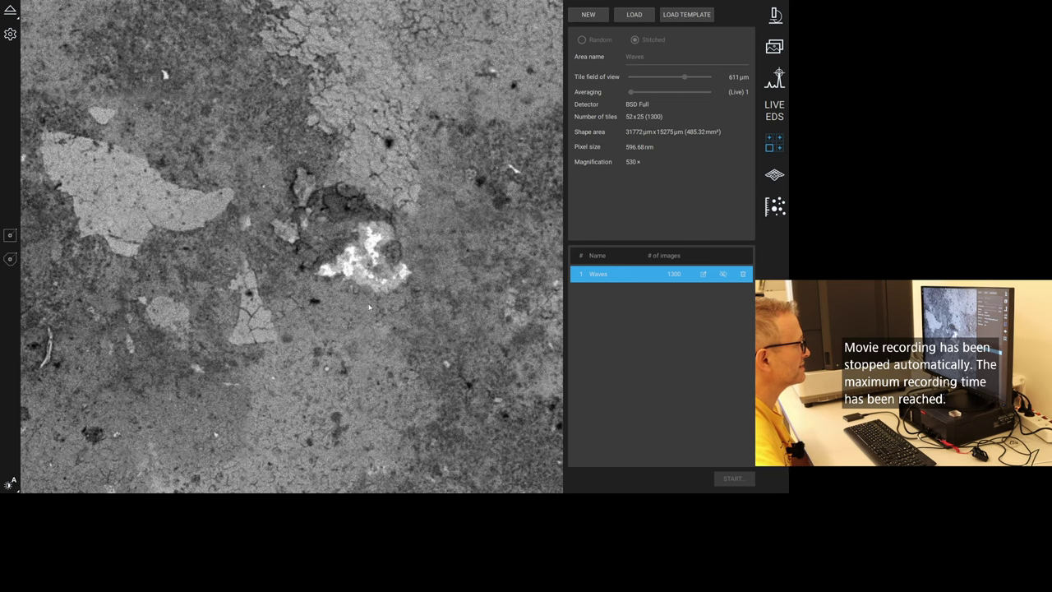
click(775, 15)
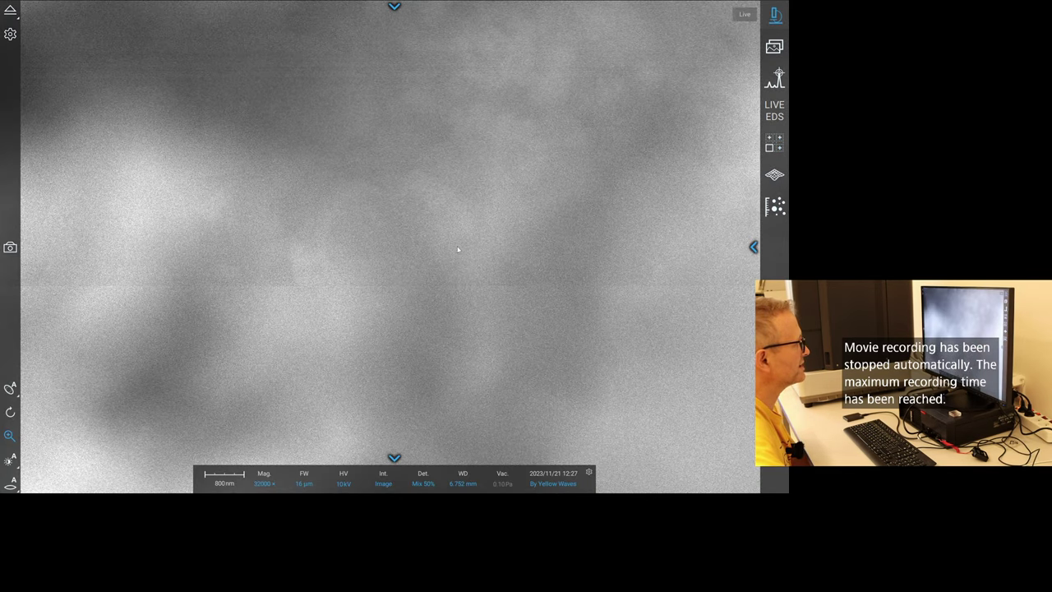
click(10, 483)
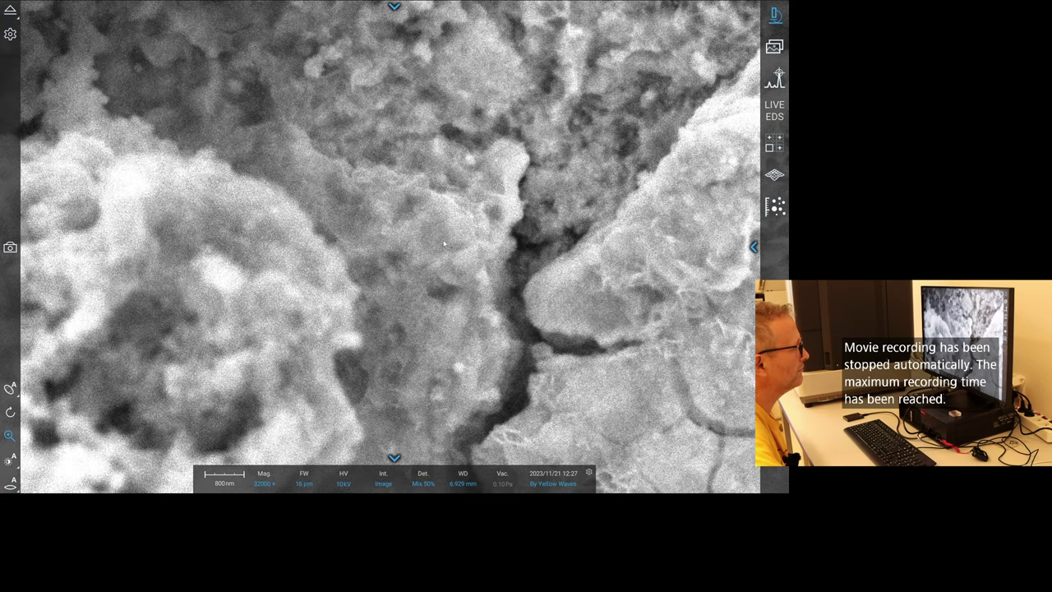
Reduce the live magnification to 380× to show the whole crater and automatically adjust brightness and contrast.
scroll(425, 244, down, 3)
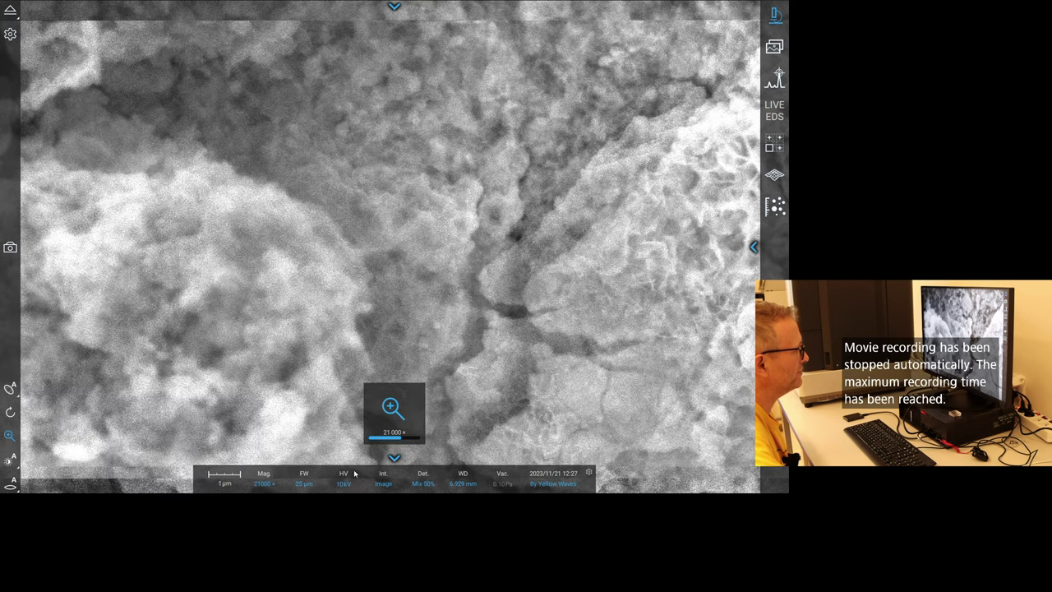
scroll(425, 244, down, 5)
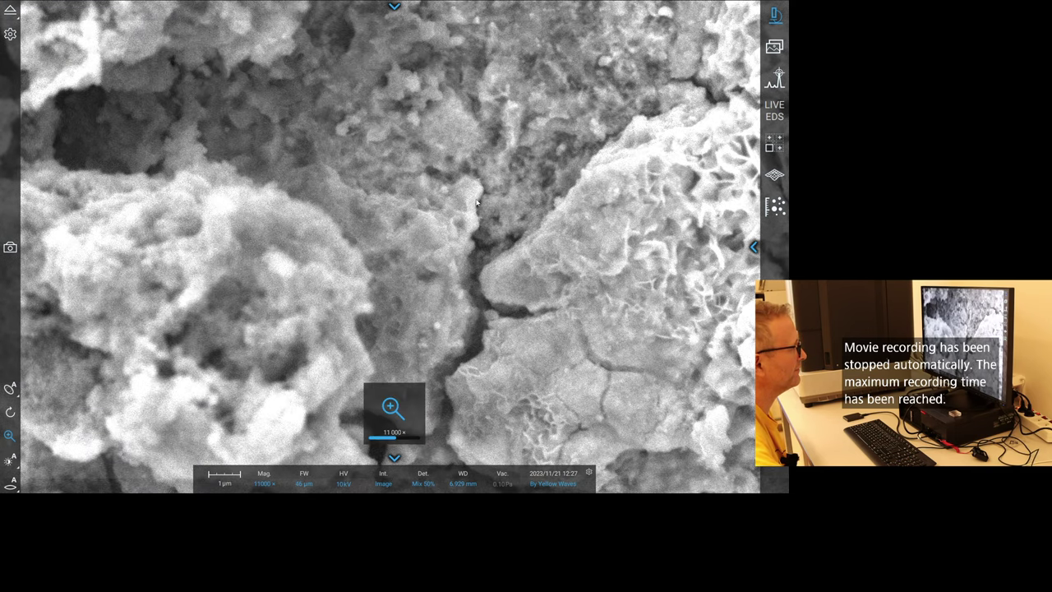
scroll(425, 244, down, 5)
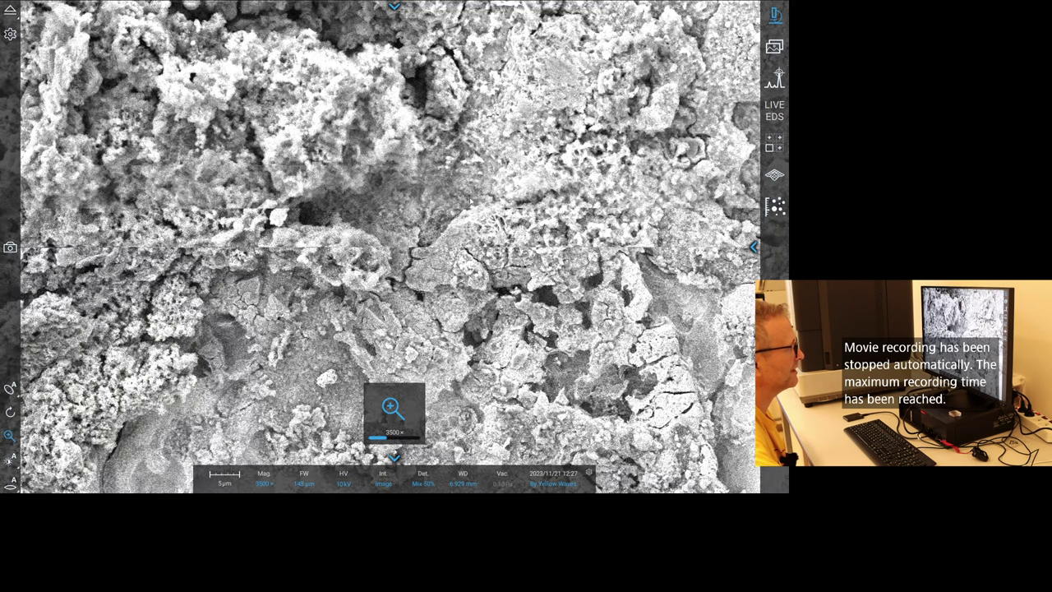
scroll(425, 244, down, 2)
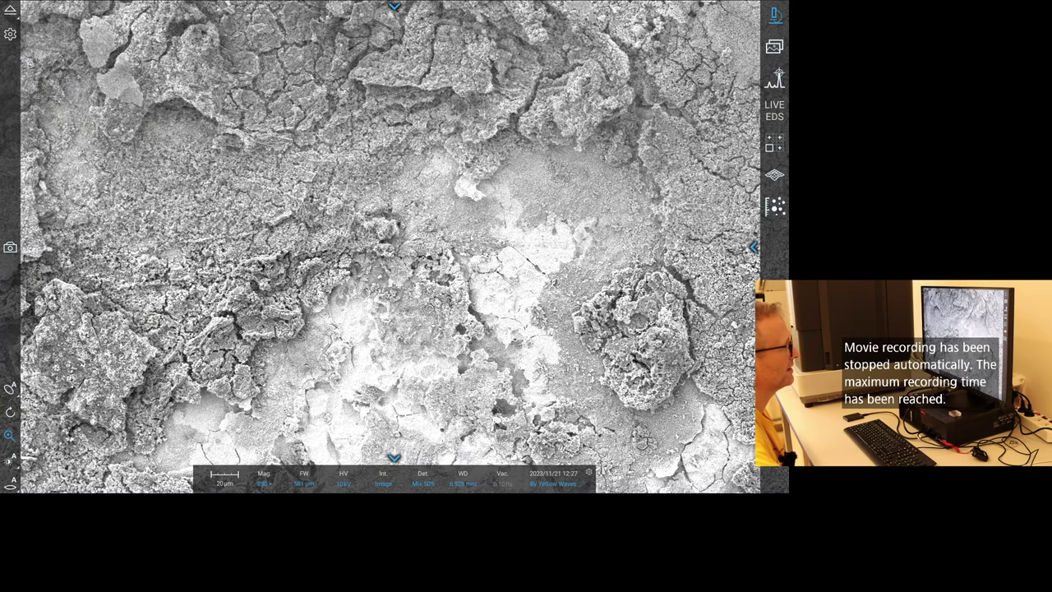
scroll(425, 244, down, 3)
scroll(425, 244, down, 1)
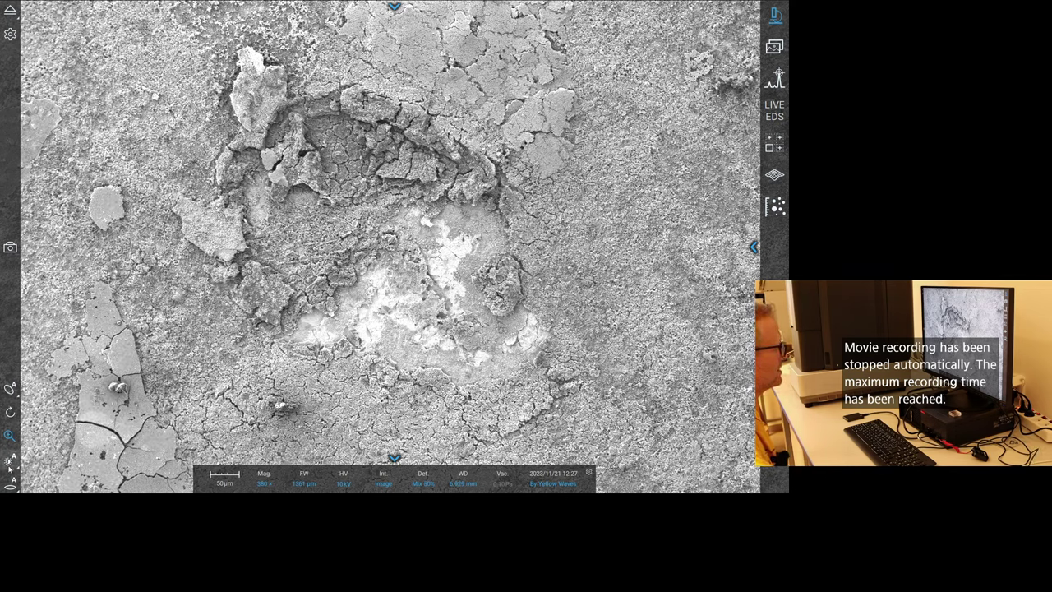
click(10, 460)
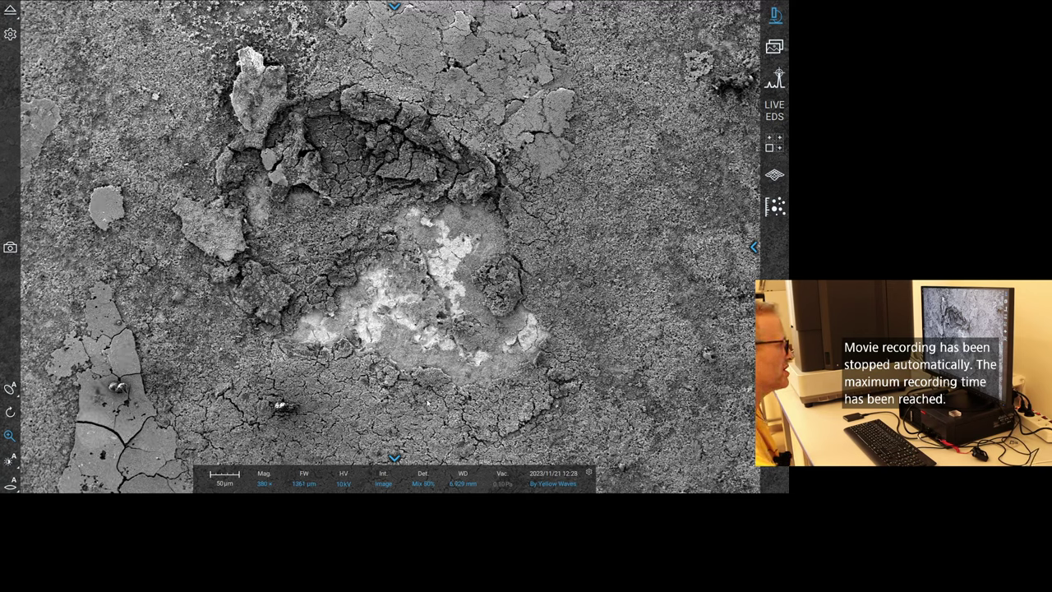
Inspect the bright patch at 720×, return to 380× and recentre the crater in the live image.
scroll(471, 341, up, 1)
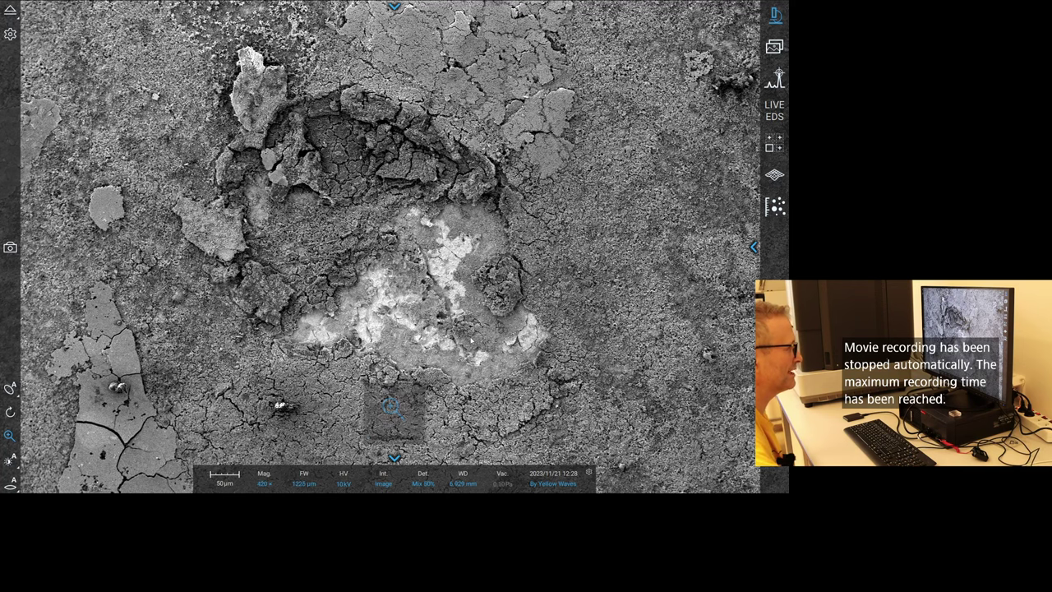
scroll(471, 341, up, 5)
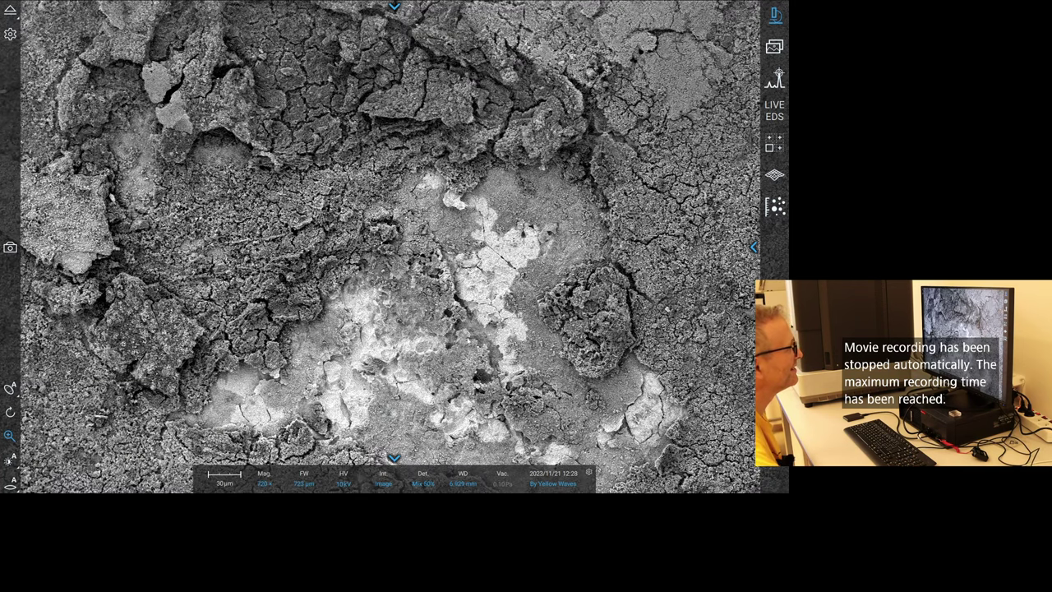
scroll(471, 341, down, 3)
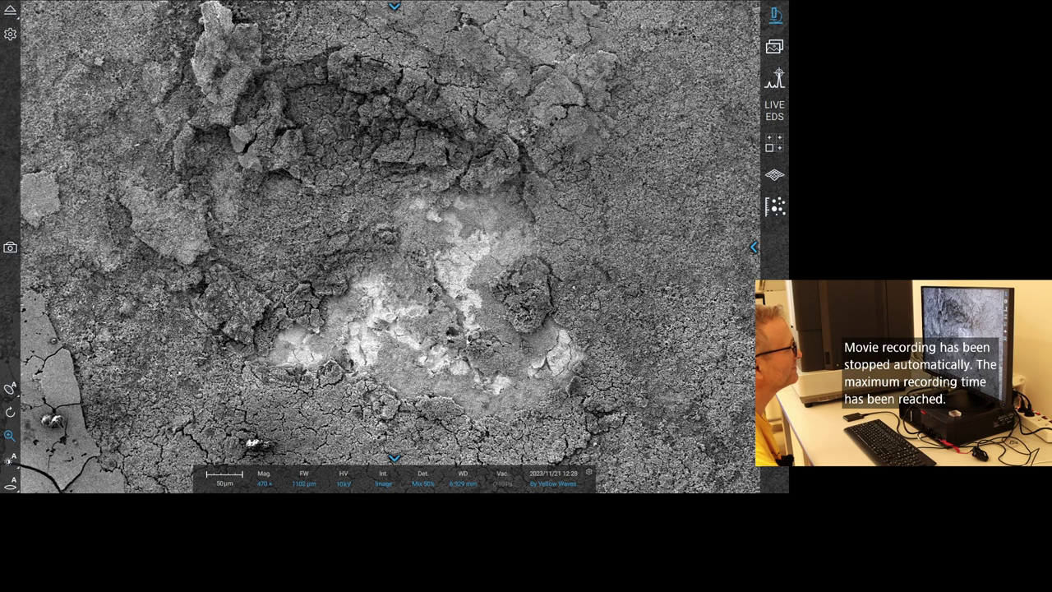
scroll(467, 341, down, 2)
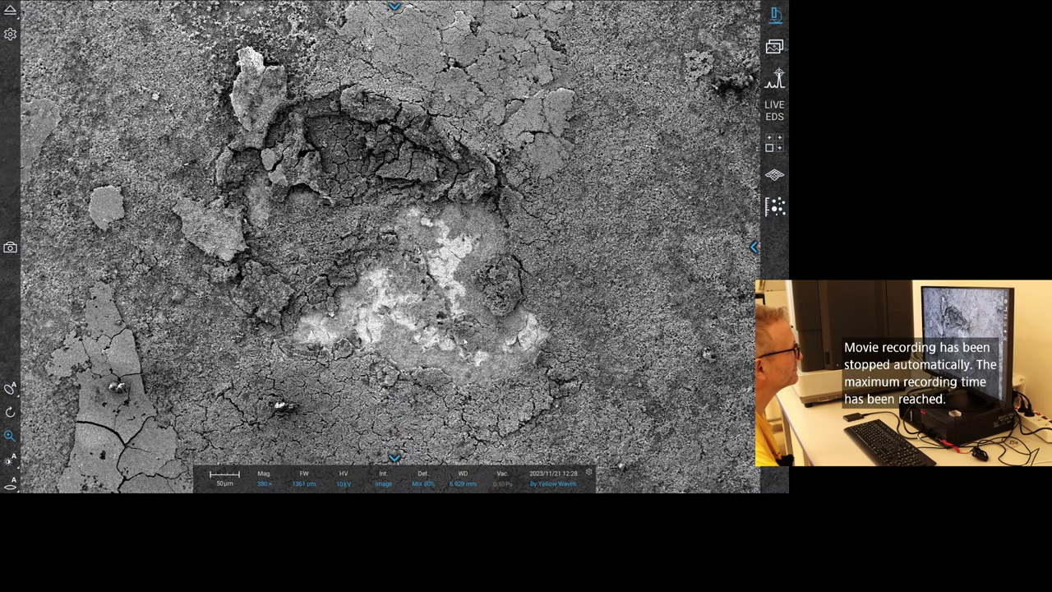
double_click(354, 256)
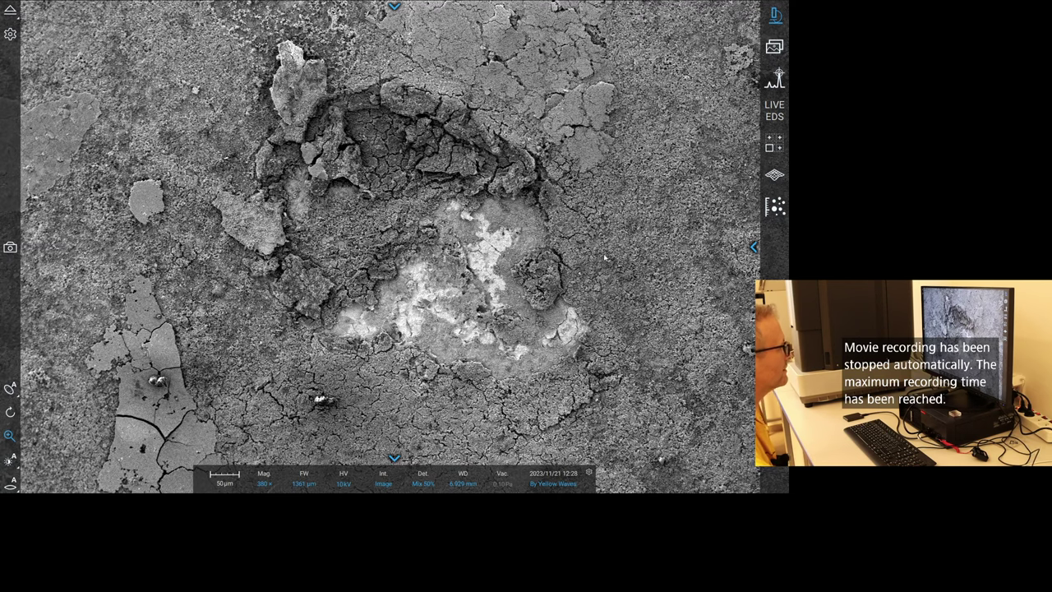
Inspect the crater's interior at higher magnification, return to 380× and autofocus the live image.
scroll(605, 258, up, 3)
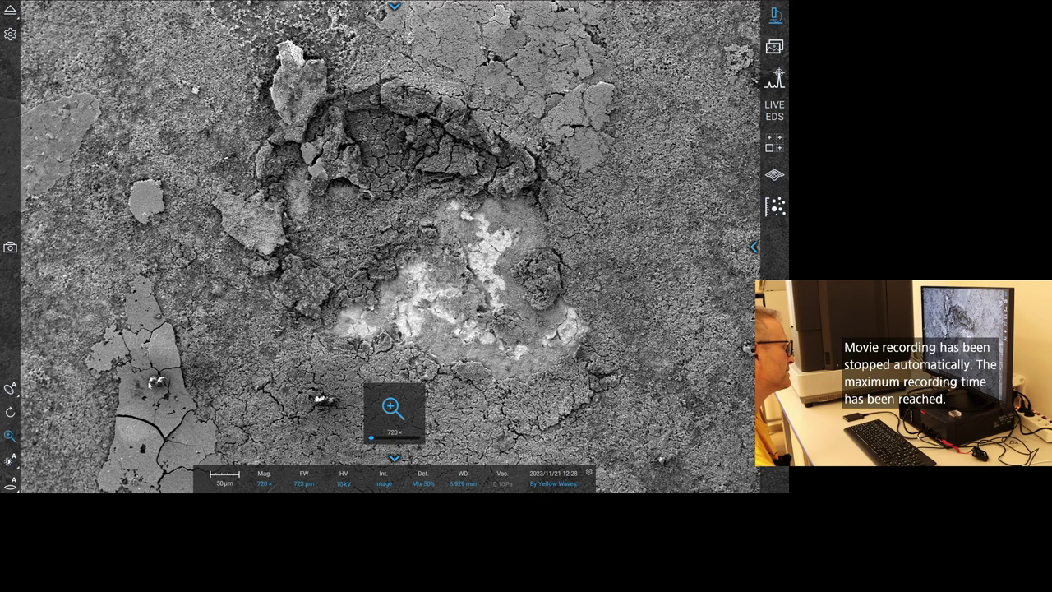
scroll(155, 381, up, 3)
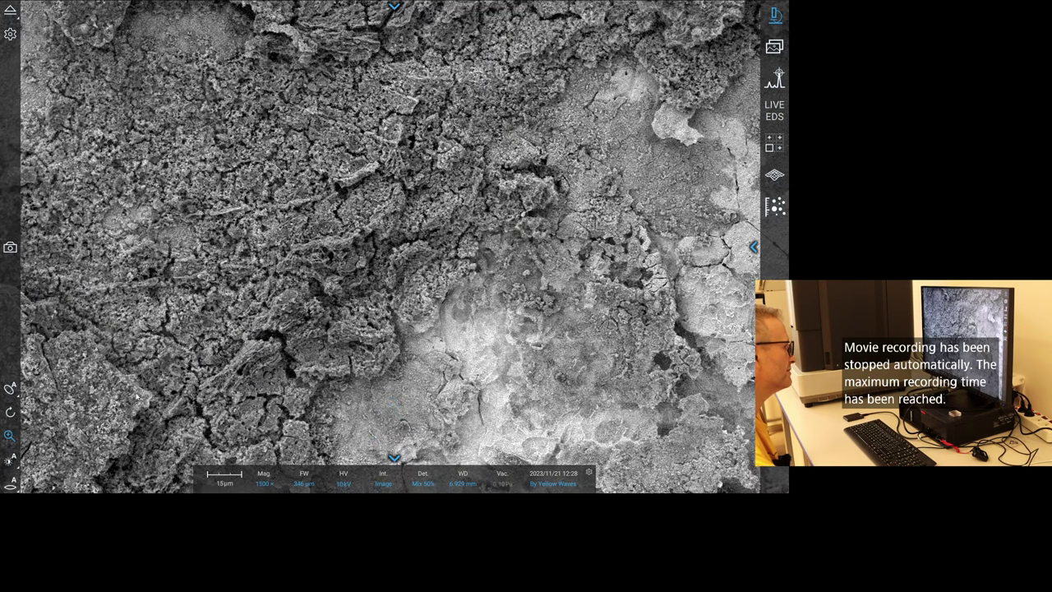
scroll(137, 396, down, 5)
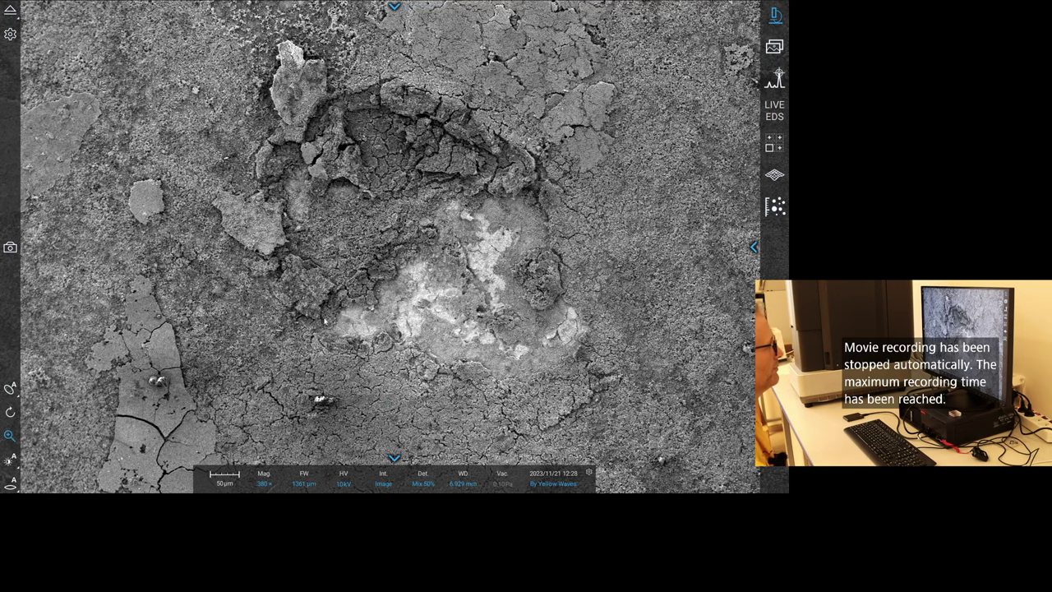
click(9, 484)
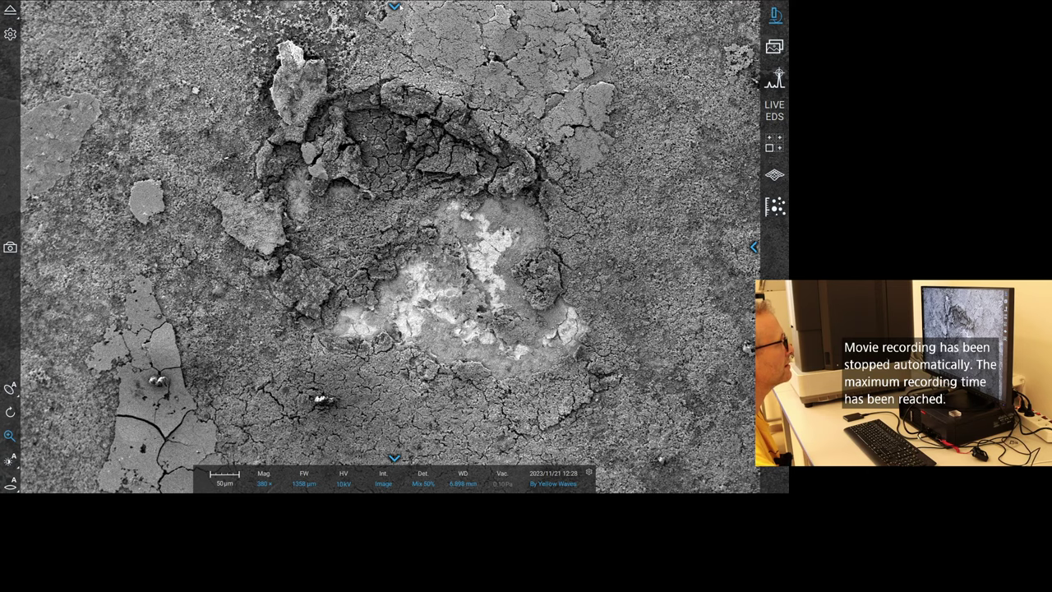
Check the imaging settings and acquire an image of the crater with the bright patch.
click(395, 6)
click(421, 260)
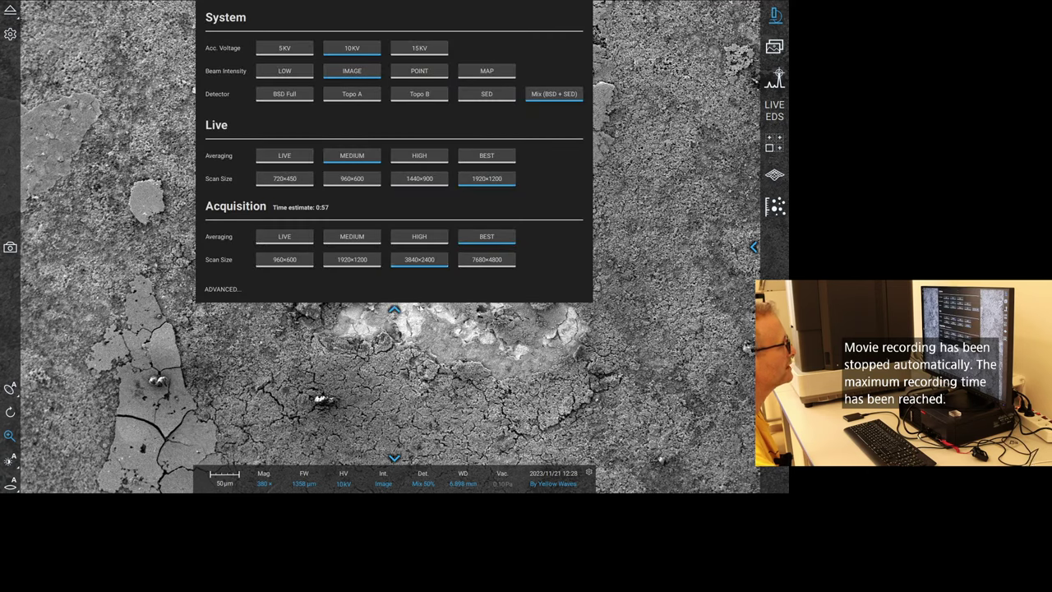
click(10, 247)
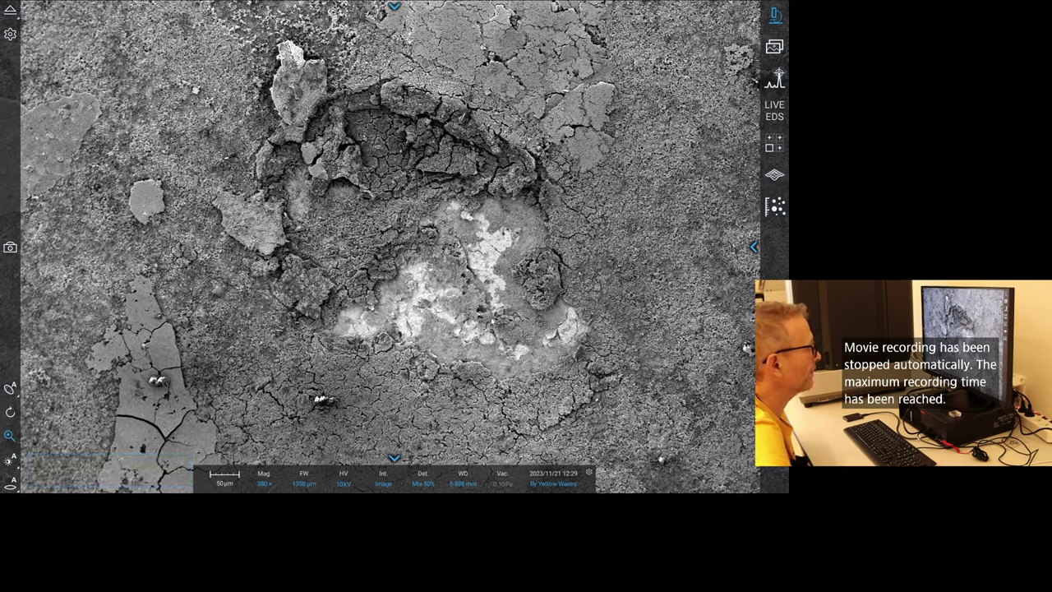
Set the acceleration voltage to 15 kV and magnify the crater to 580×.
click(343, 483)
click(337, 472)
scroll(555, 401, up, 2)
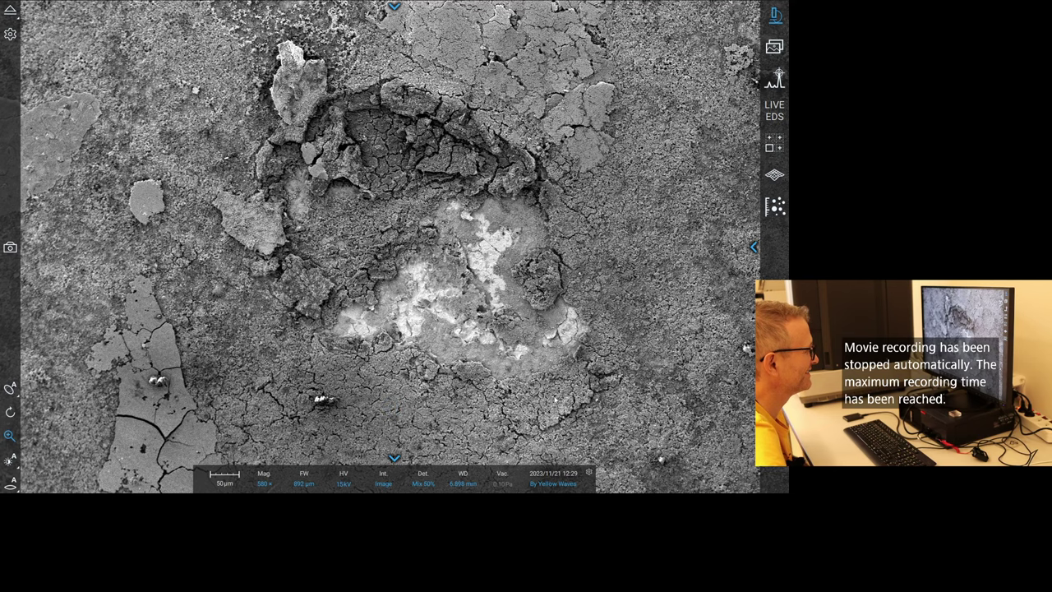
Add the live crater image to the Spheres element identification project and measure a spot on the bright patch.
click(774, 78)
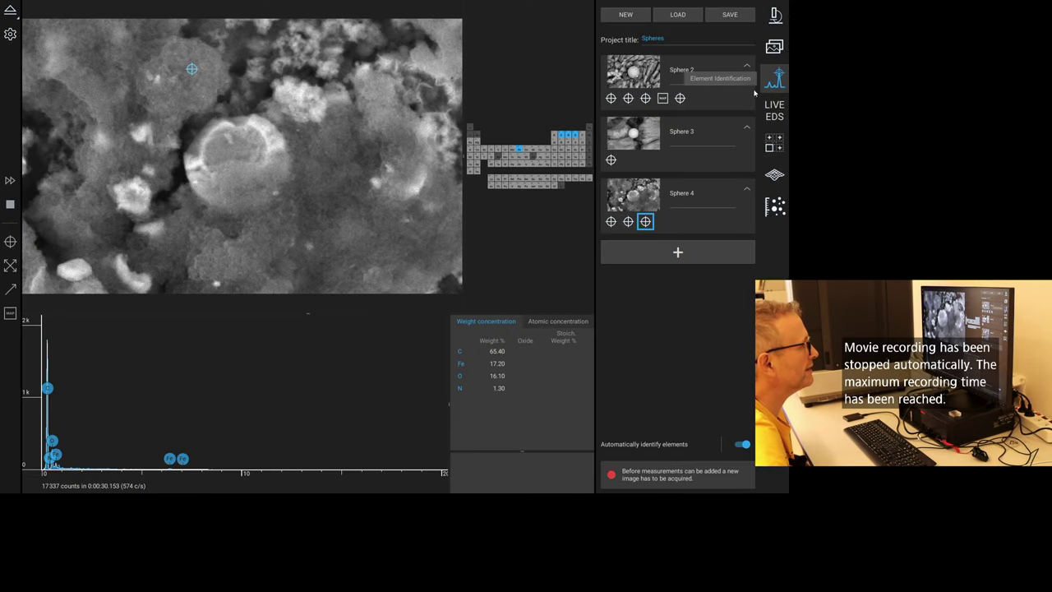
click(676, 252)
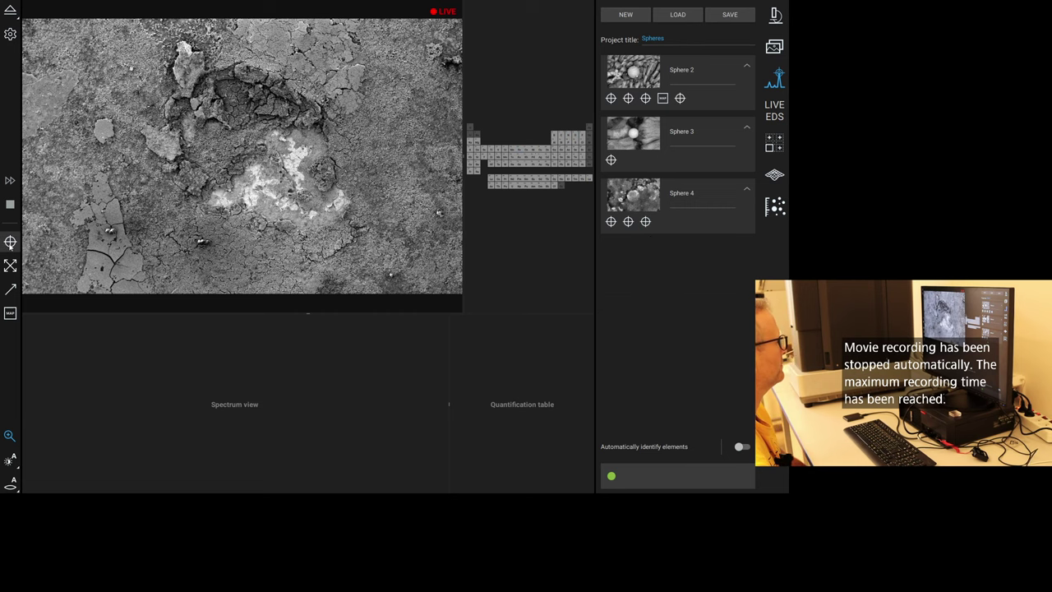
click(10, 242)
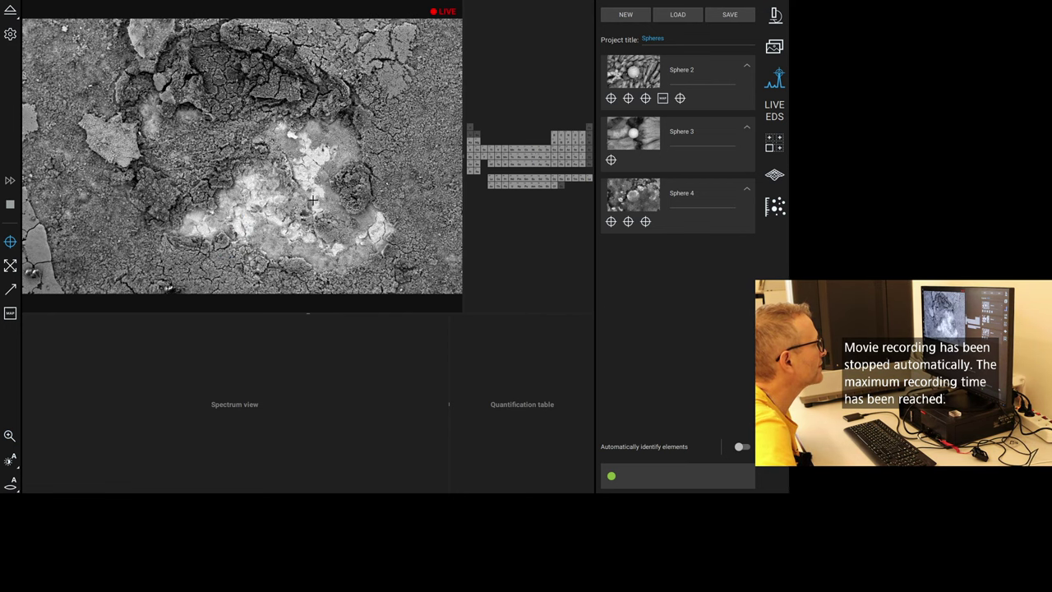
click(360, 283)
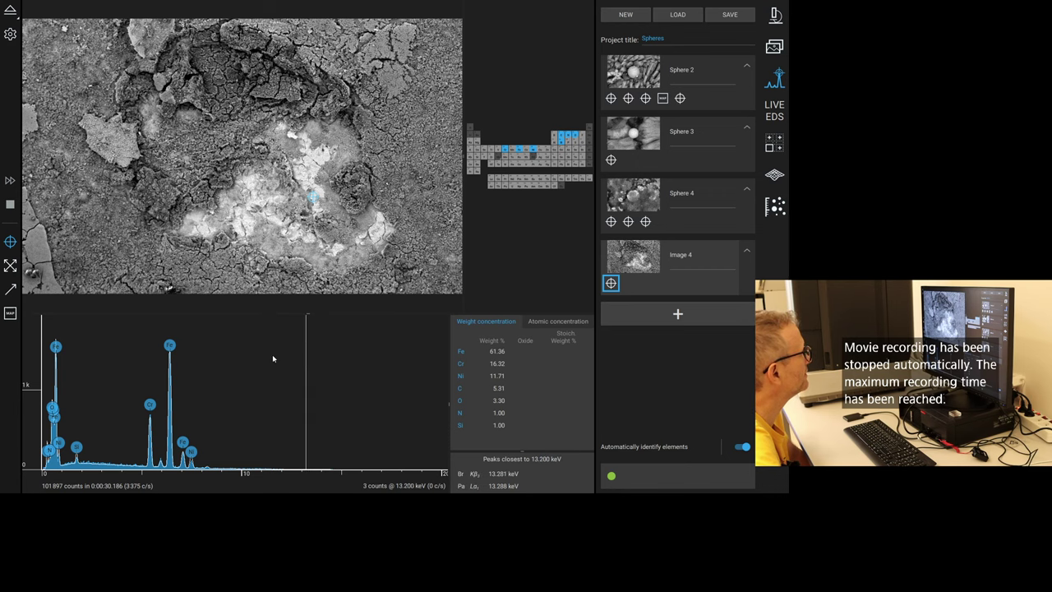
Enlarge the bright patch's spectrum in both axes to examine the small peaks up to about 10 keV.
scroll(73, 413, up, 2)
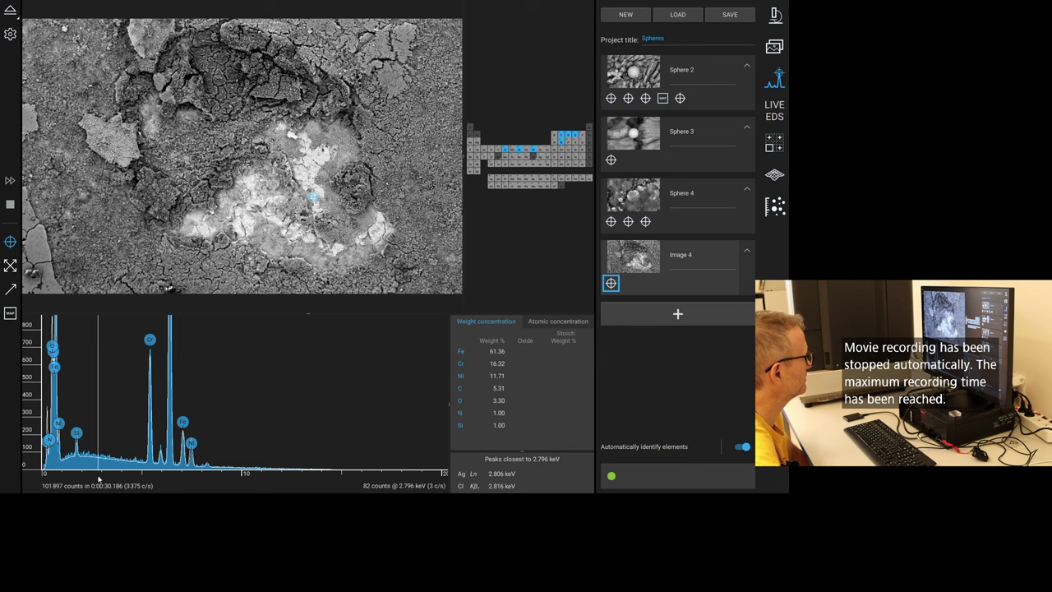
scroll(97, 413, up, 3)
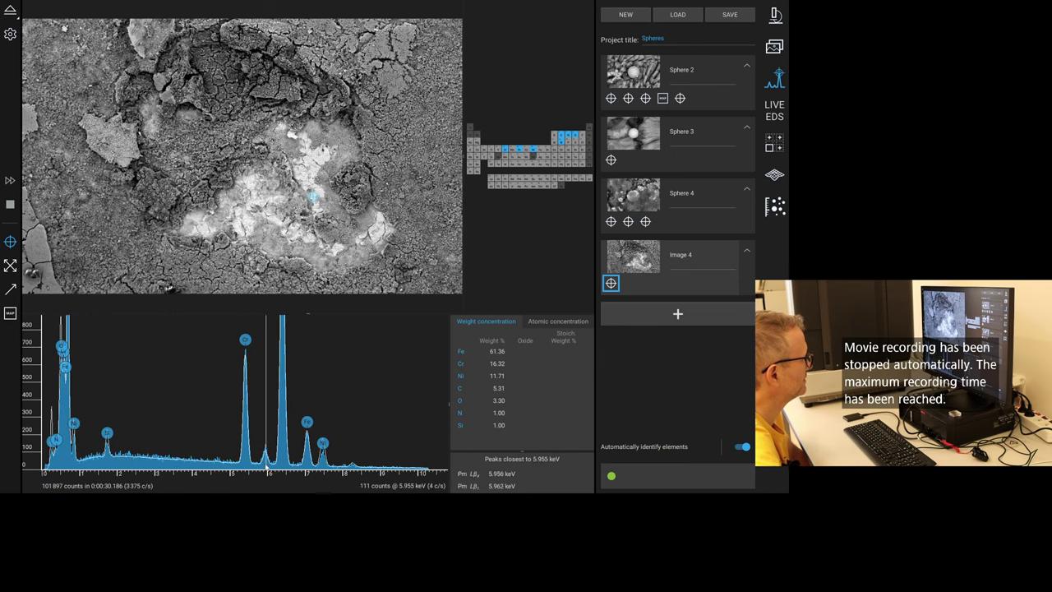
scroll(140, 411, down, 2)
scroll(48, 369, up, 1)
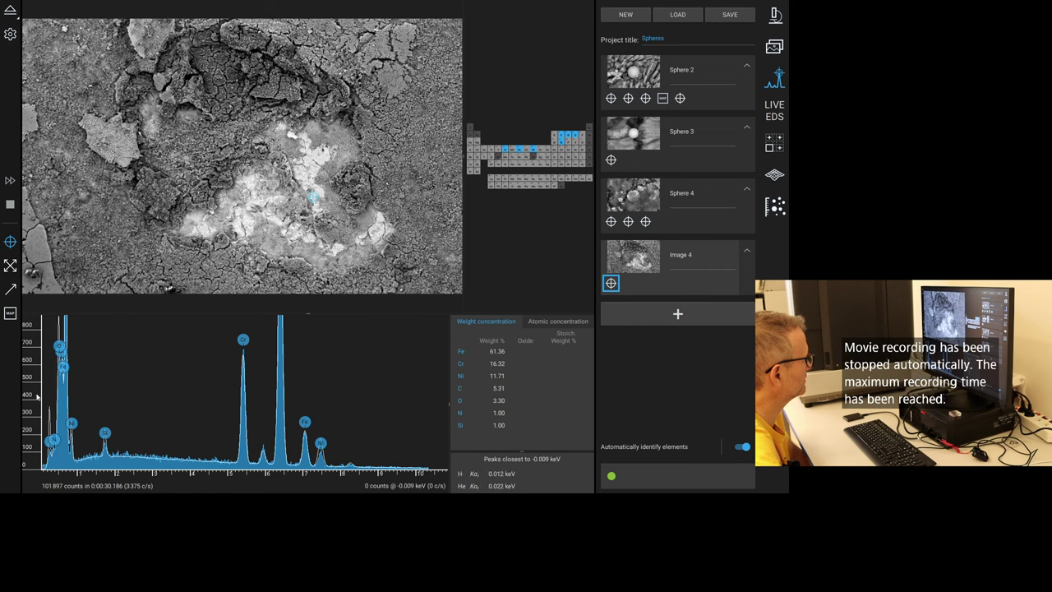
Measure a spot on the dark cracked area in the crater's upper part, examine its spectrum and show atomic concentrations.
scroll(77, 380, down, 3)
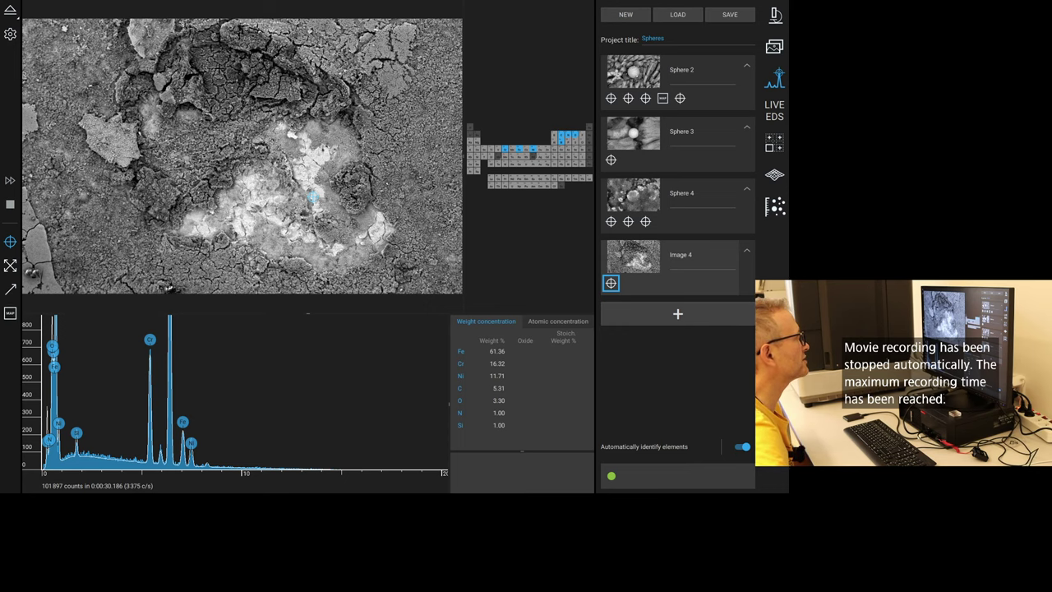
click(220, 69)
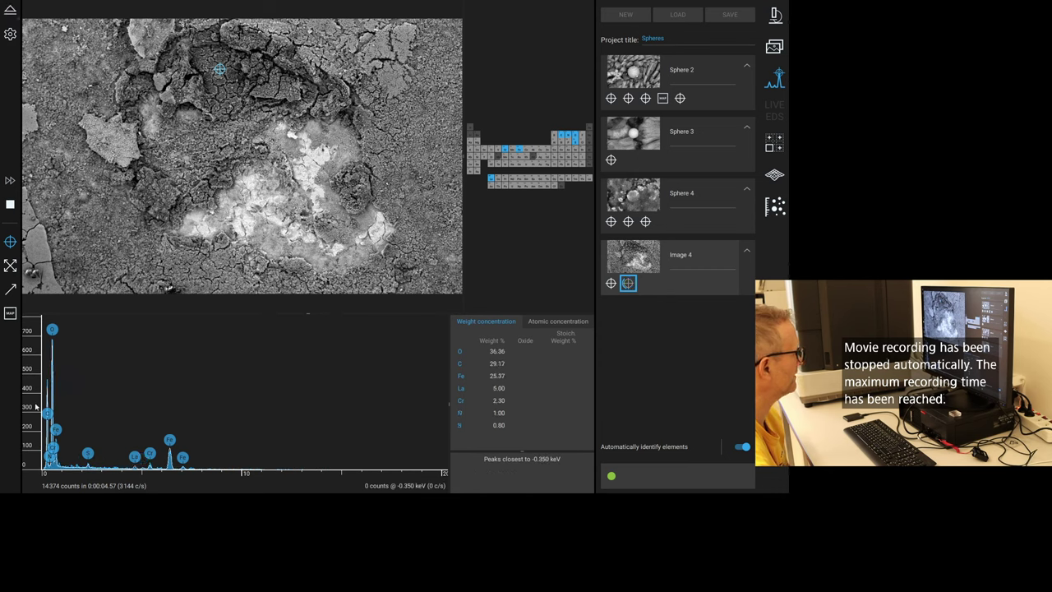
scroll(126, 394, up, 3)
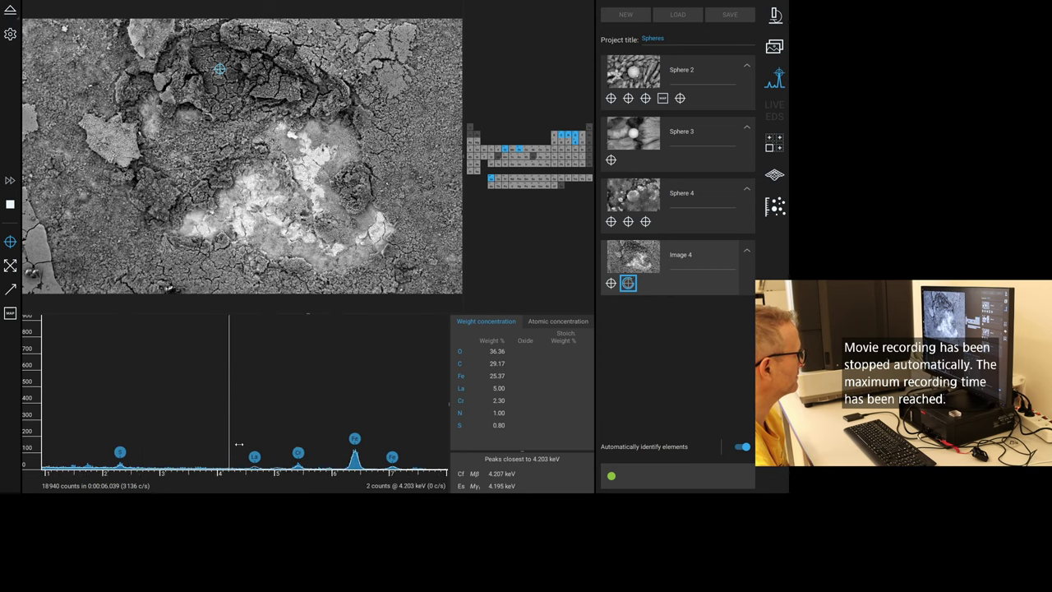
drag(239, 445, 287, 439)
scroll(287, 439, down, 2)
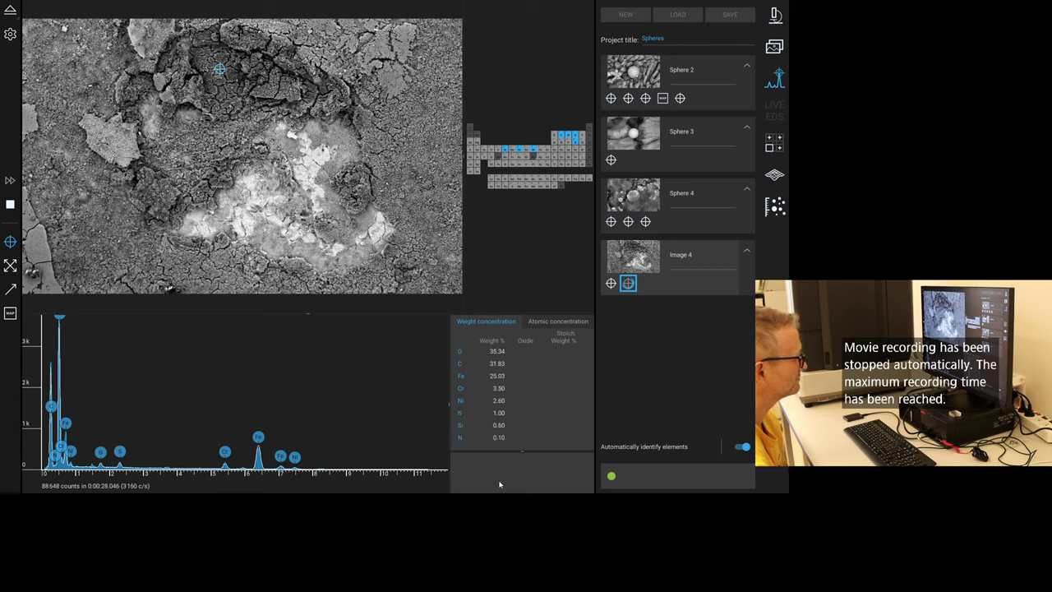
click(558, 322)
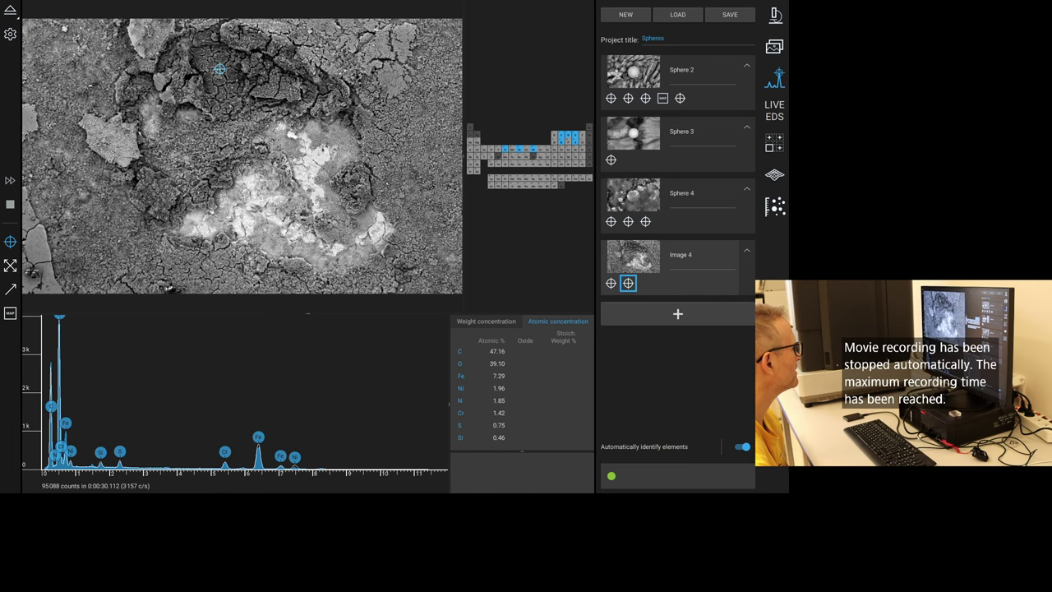
Measure a spot on the flake in the image's lower-left corner and remove rubidium from its identified elements.
click(31, 273)
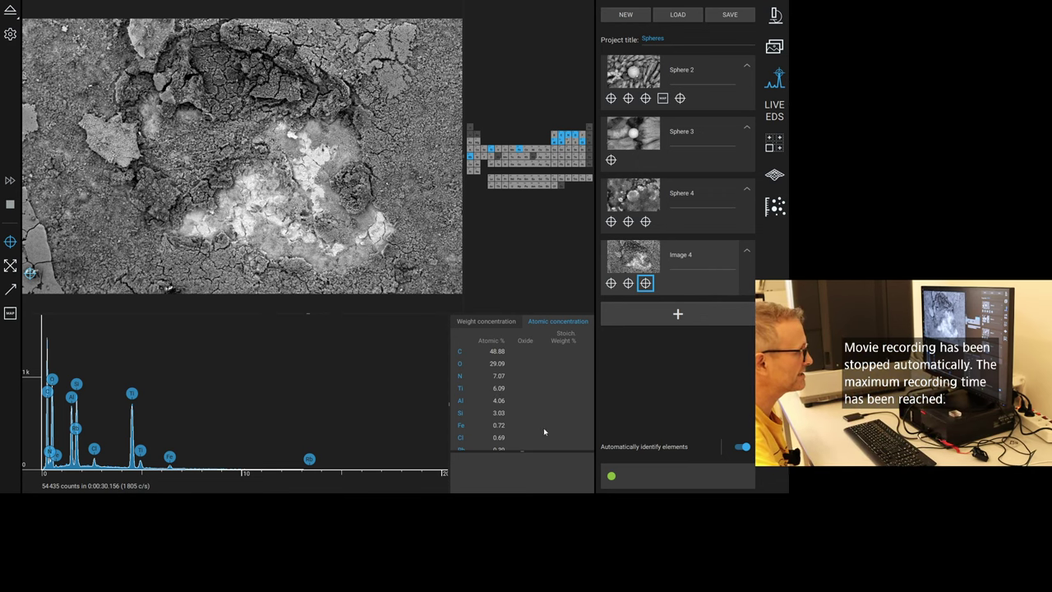
click(499, 323)
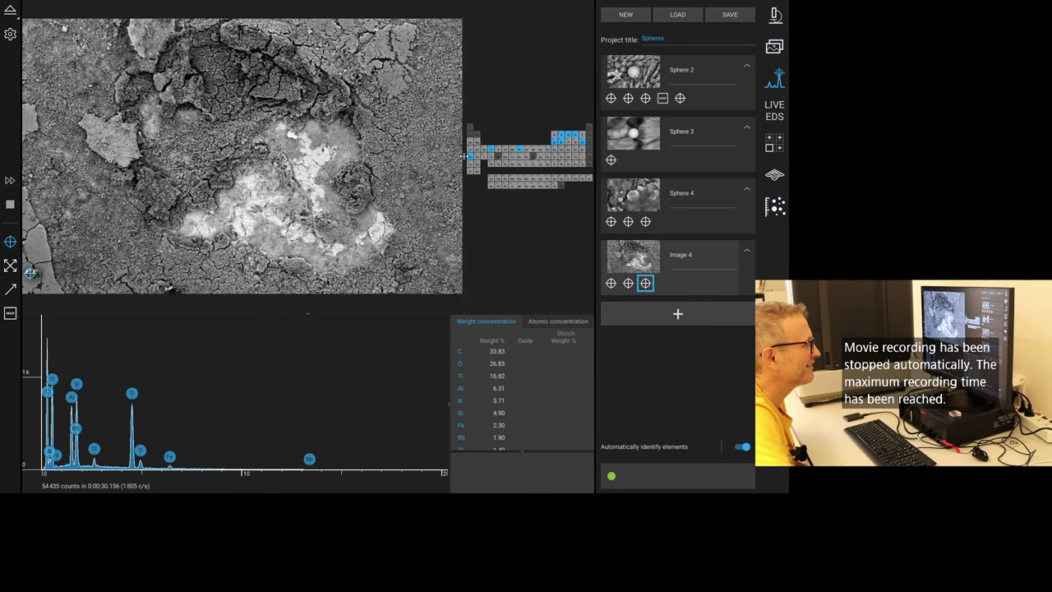
drag(464, 155, 420, 157)
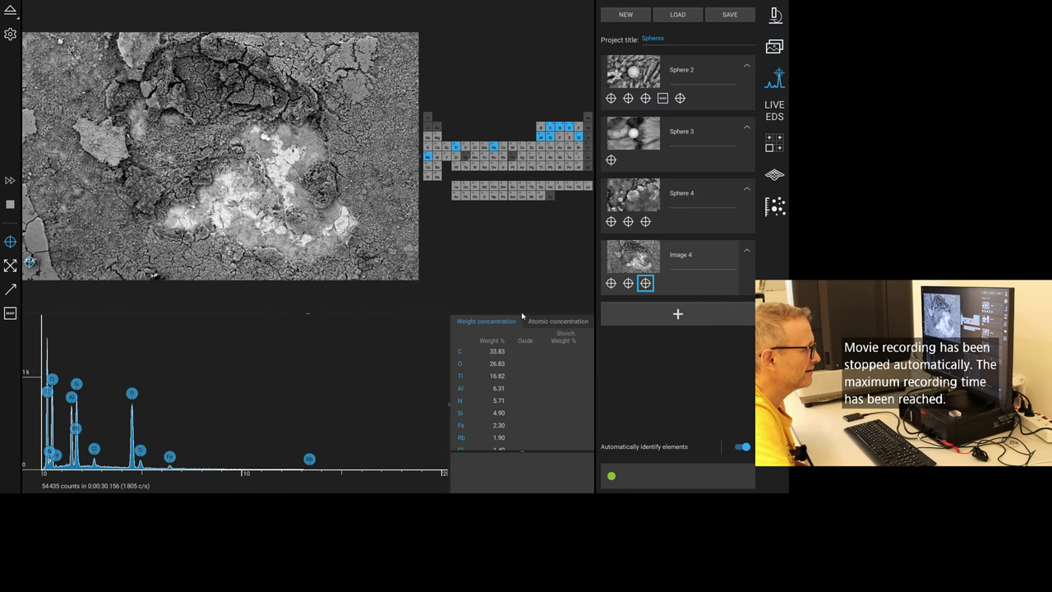
drag(520, 314, 532, 266)
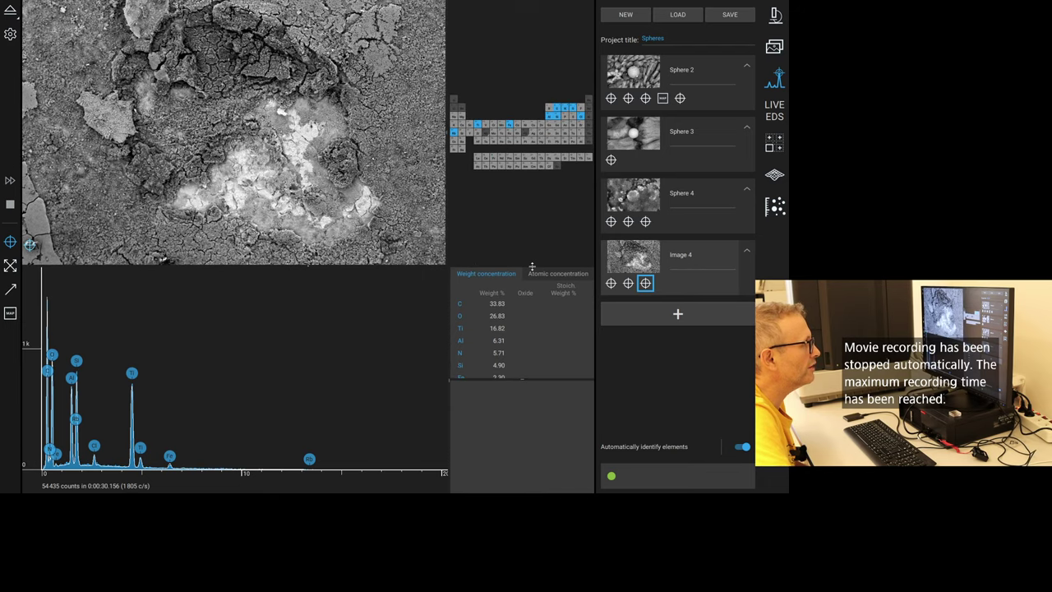
right_click(454, 134)
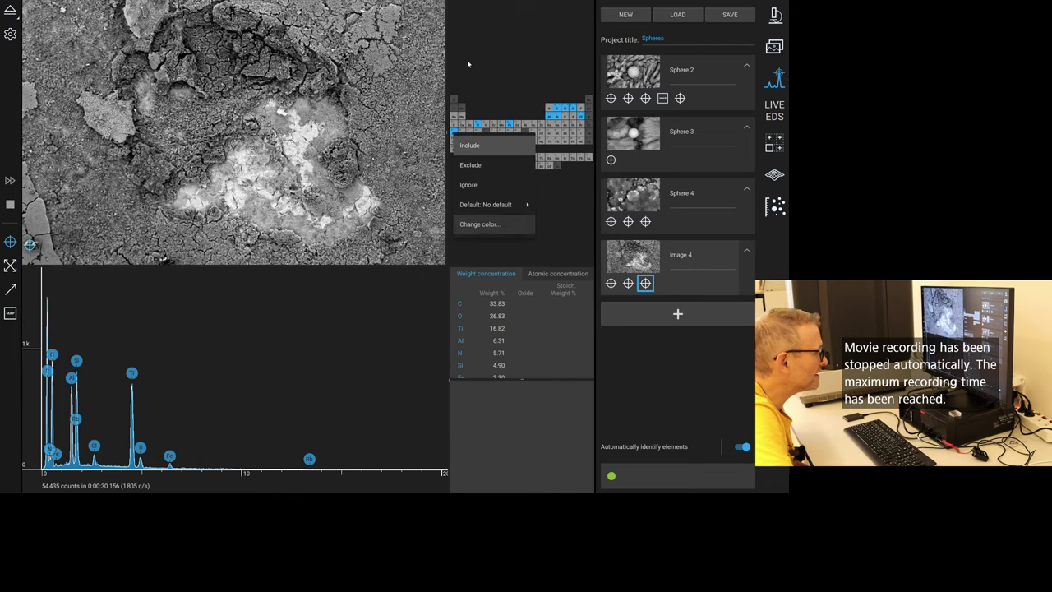
click(472, 146)
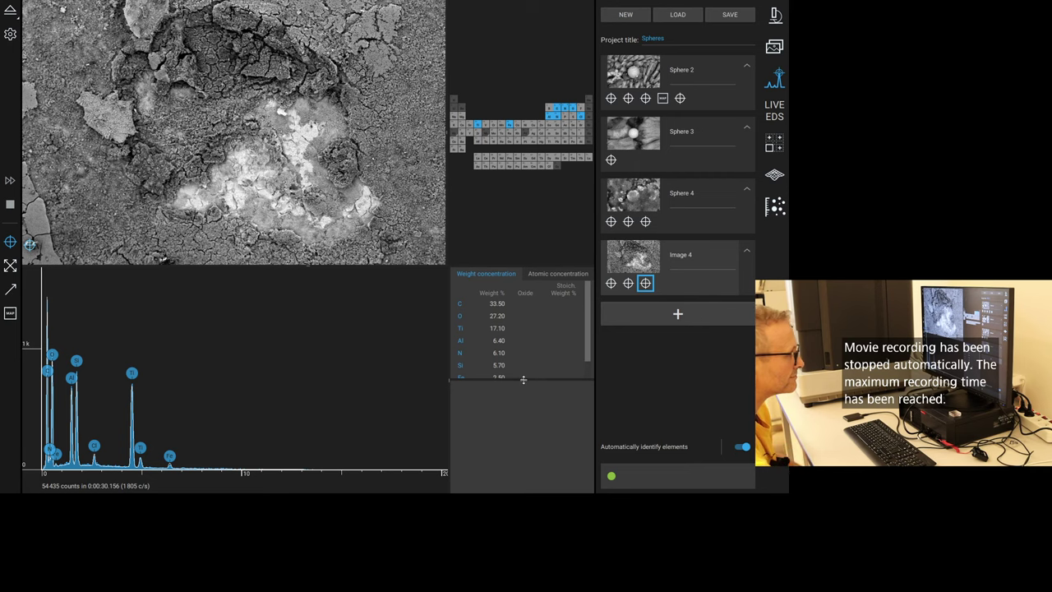
Extend the quantification table to list all elements and examine the flake spectrum's peaks up to about 10 keV.
drag(525, 381, 528, 424)
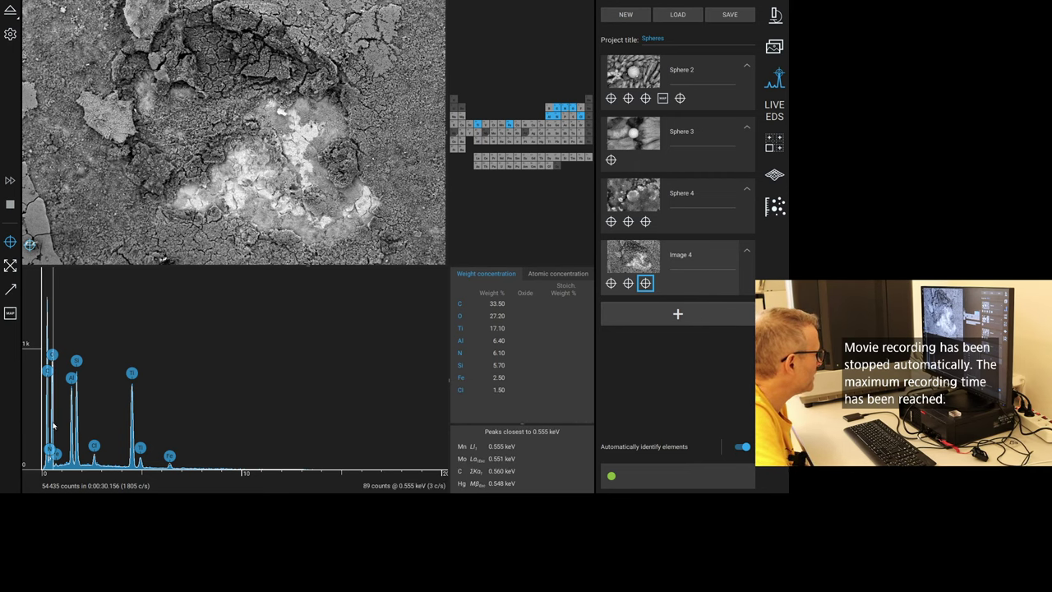
right_click(13, 306)
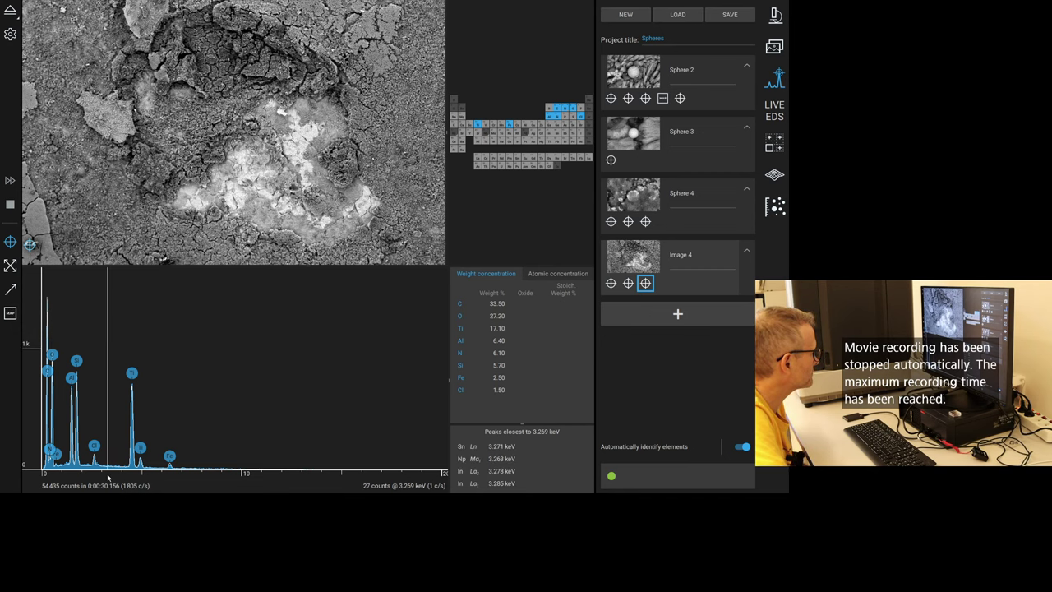
scroll(107, 386, up, 5)
scroll(251, 451, up, 3)
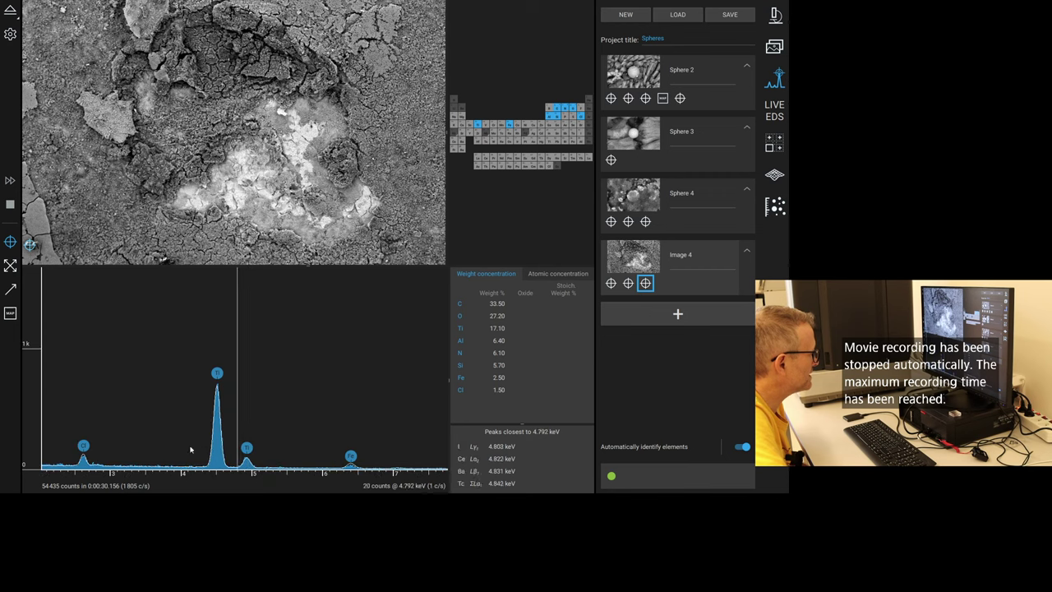
drag(192, 411, 296, 411)
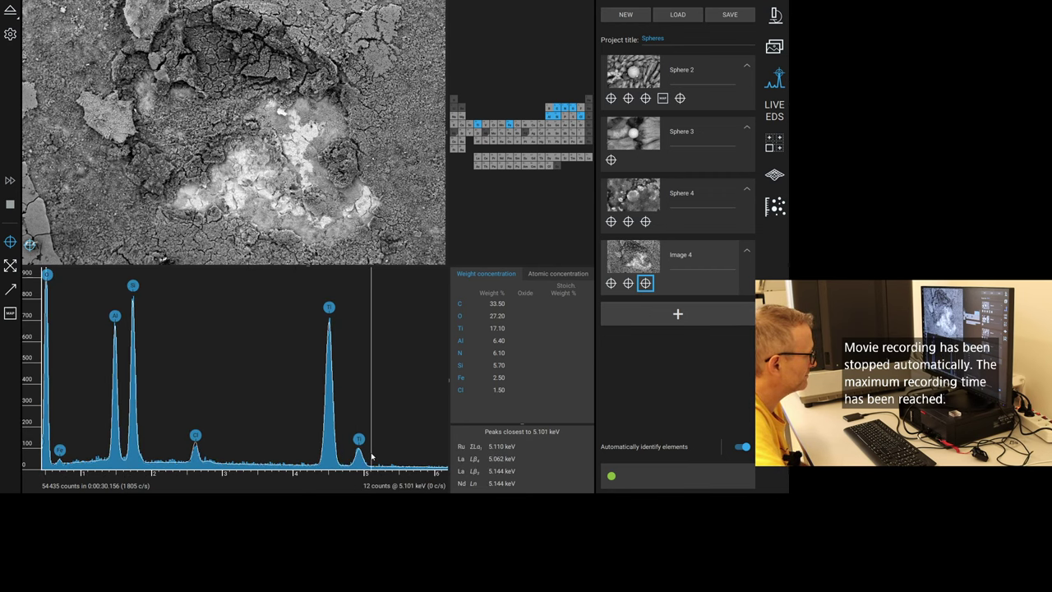
scroll(369, 452, down, 3)
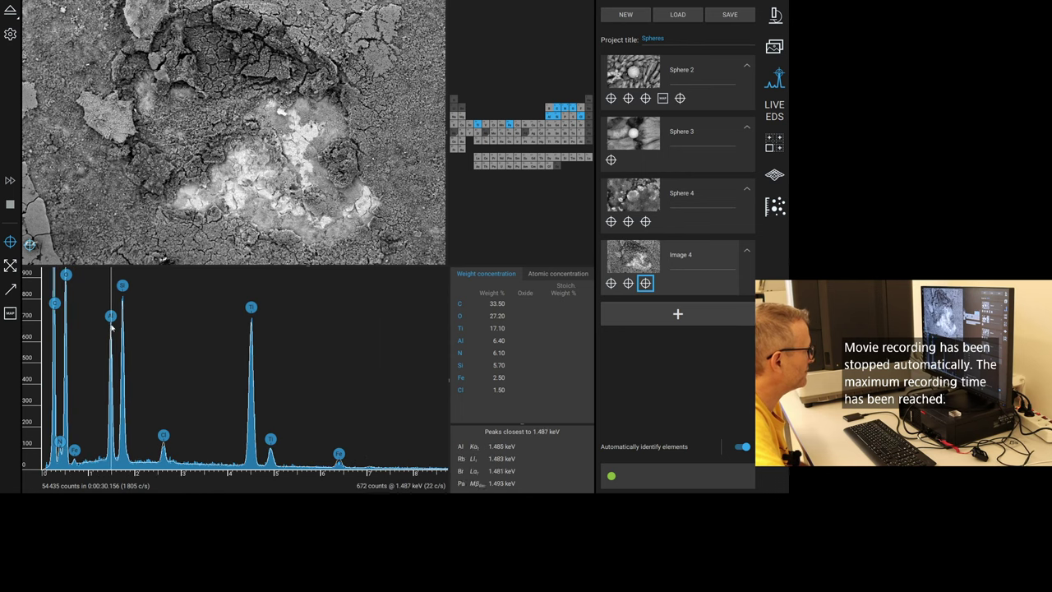
scroll(123, 385, down, 1)
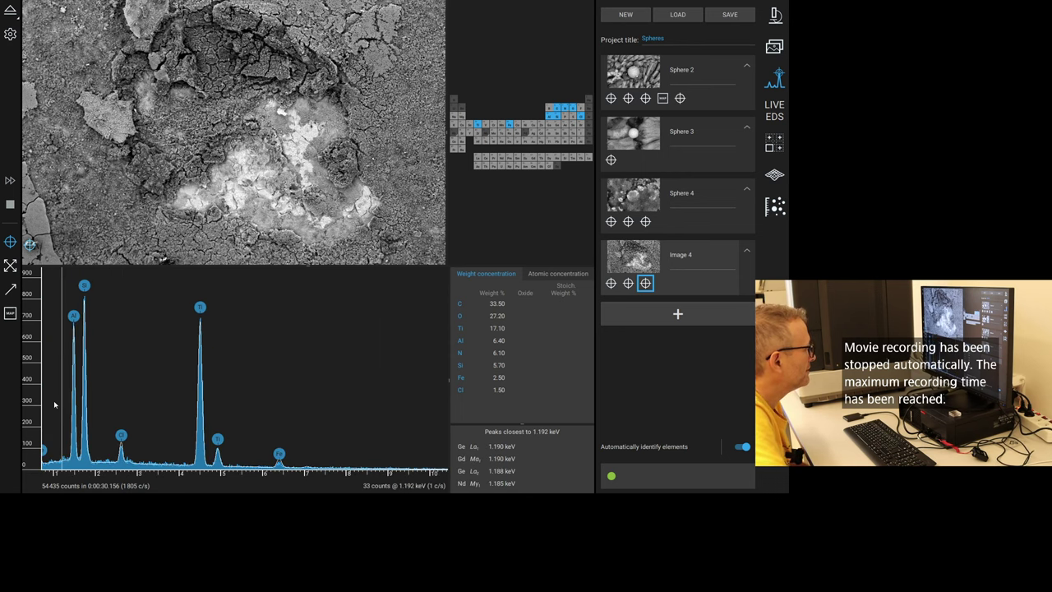
scroll(53, 400, up, 1)
drag(156, 473, 191, 473)
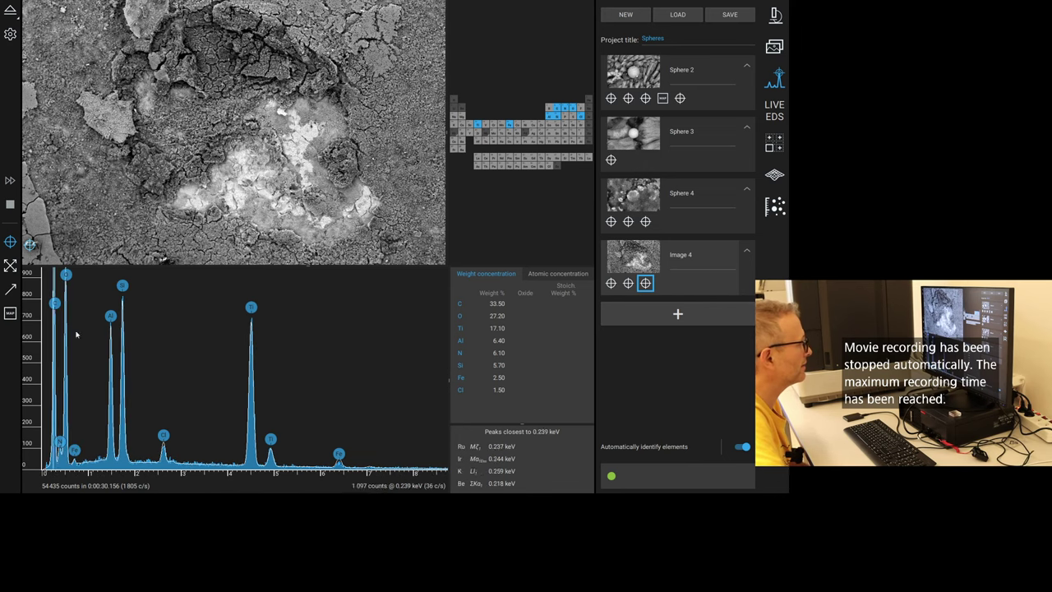
scroll(32, 305, down, 2)
scroll(32, 306, down, 2)
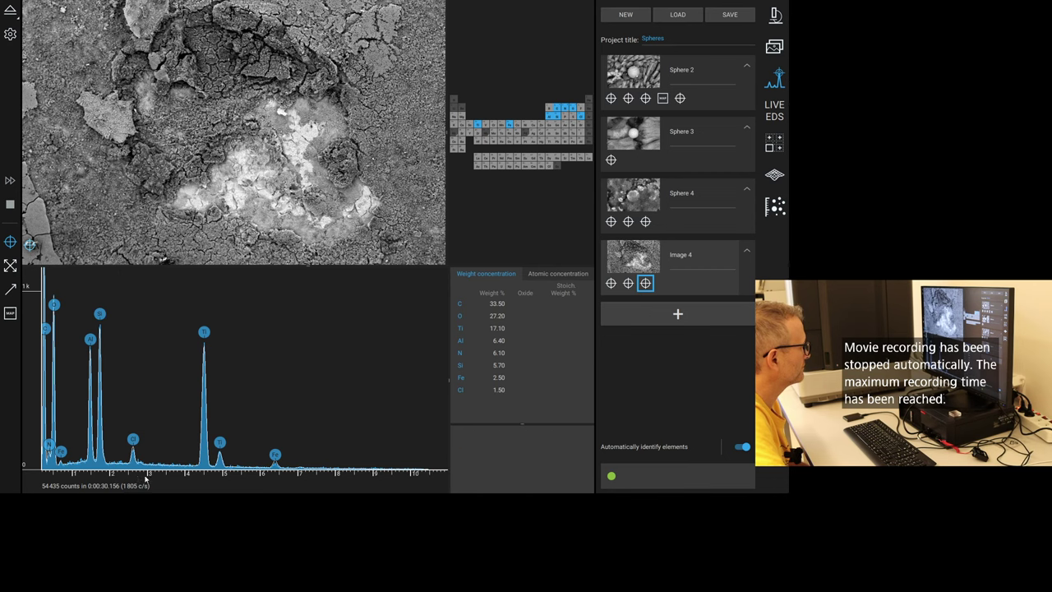
drag(140, 477, 147, 478)
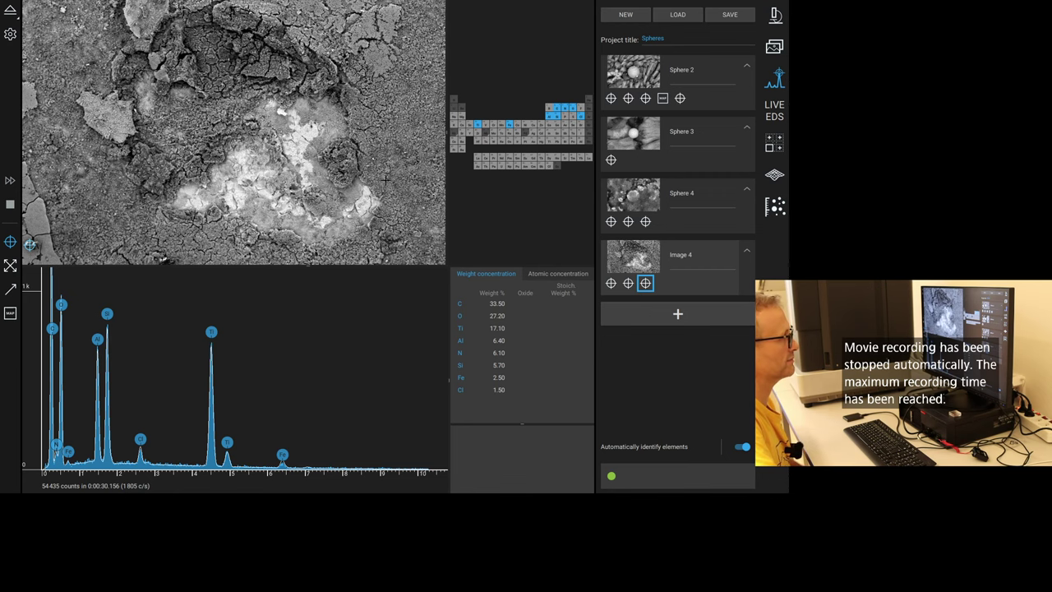
Rename the crater image in the Spheres project to Yang Yin 1.
click(707, 250)
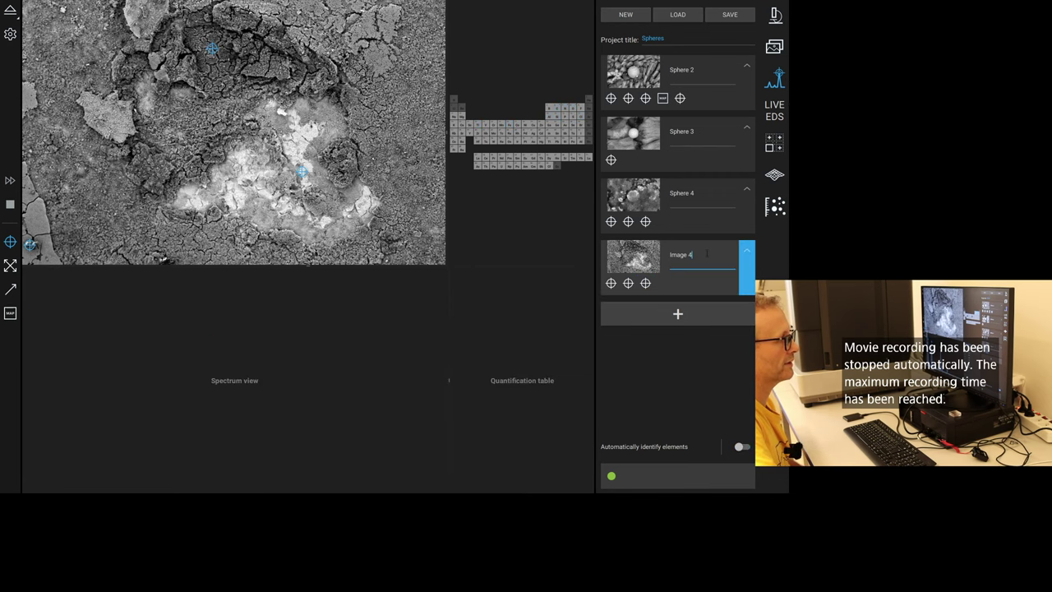
drag(697, 252, 646, 255)
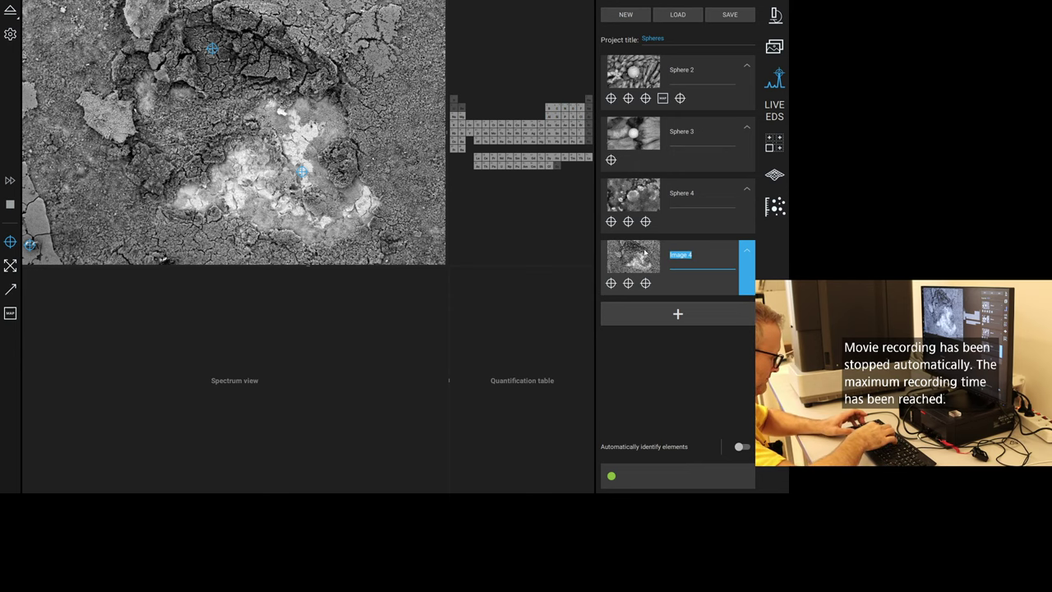
text(Yang Yin 1)
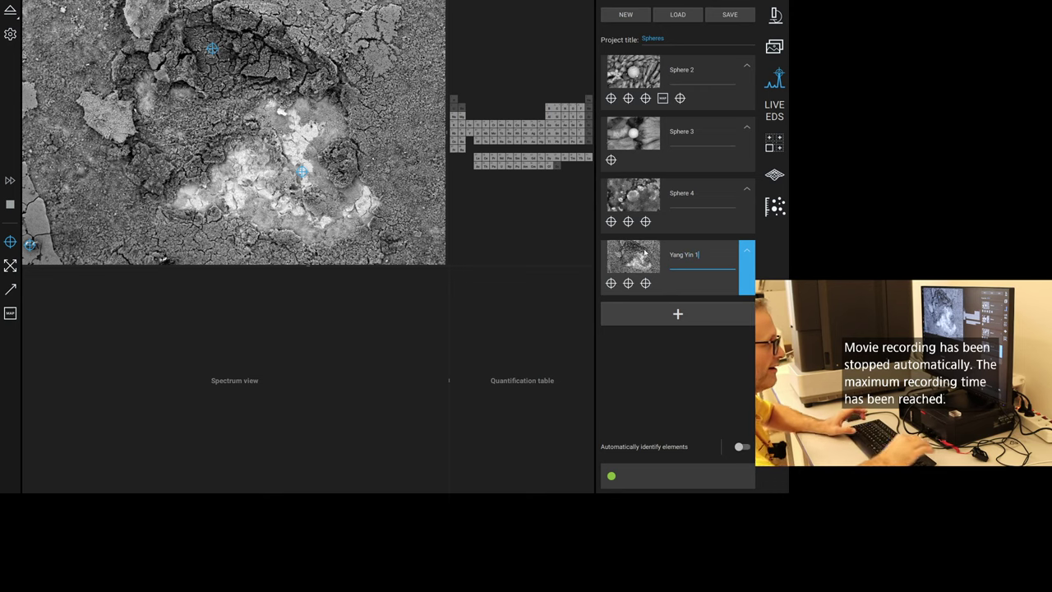
key(Return)
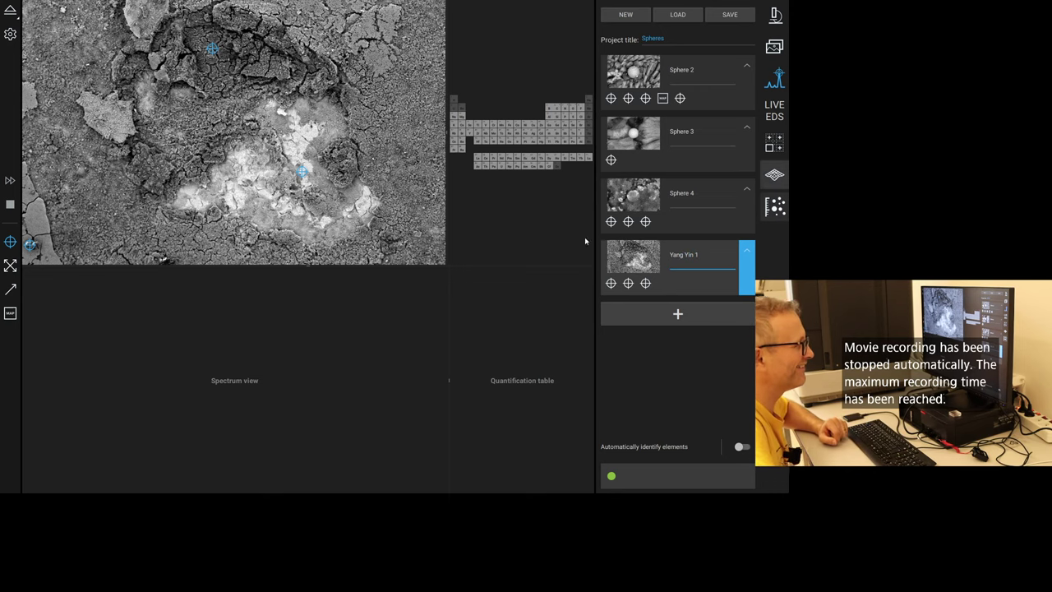
Return to live imaging, centre the bright patch's eroded, cracked middle and magnify it to 2550×.
click(775, 14)
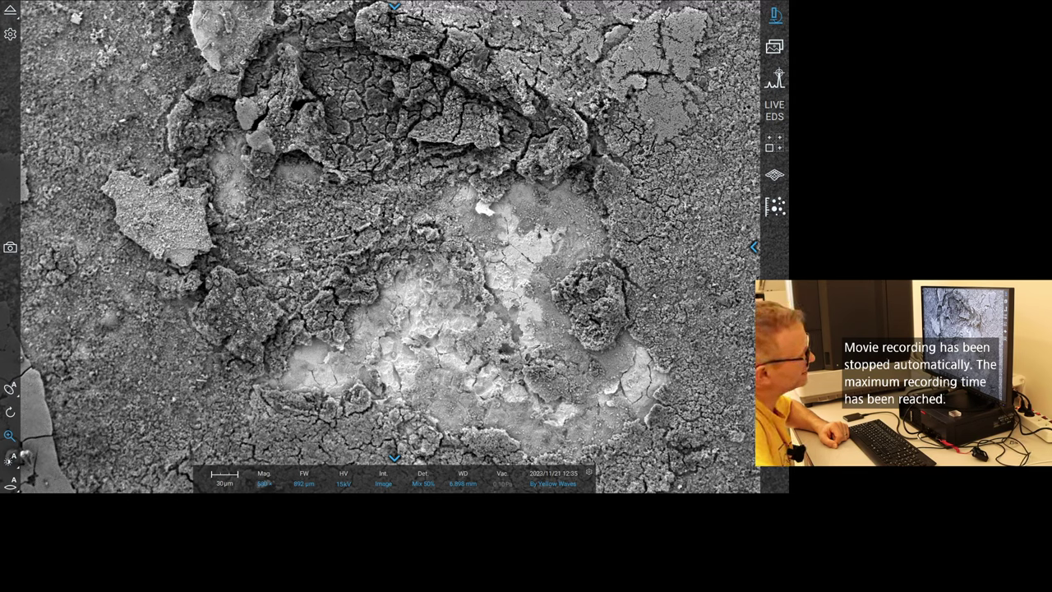
scroll(503, 340, up, 3)
scroll(503, 340, up, 2)
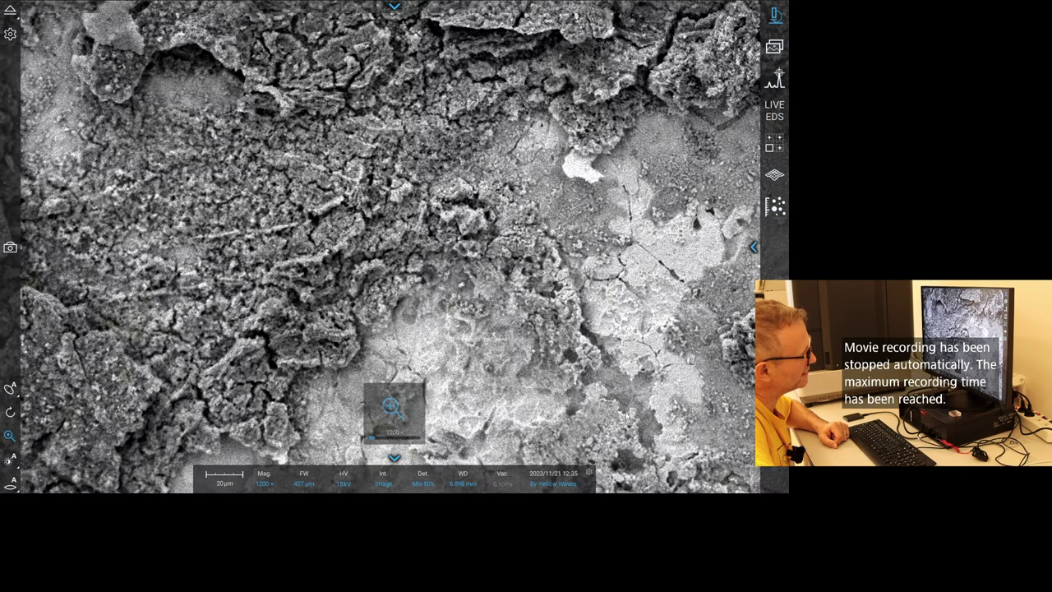
drag(622, 411, 526, 382)
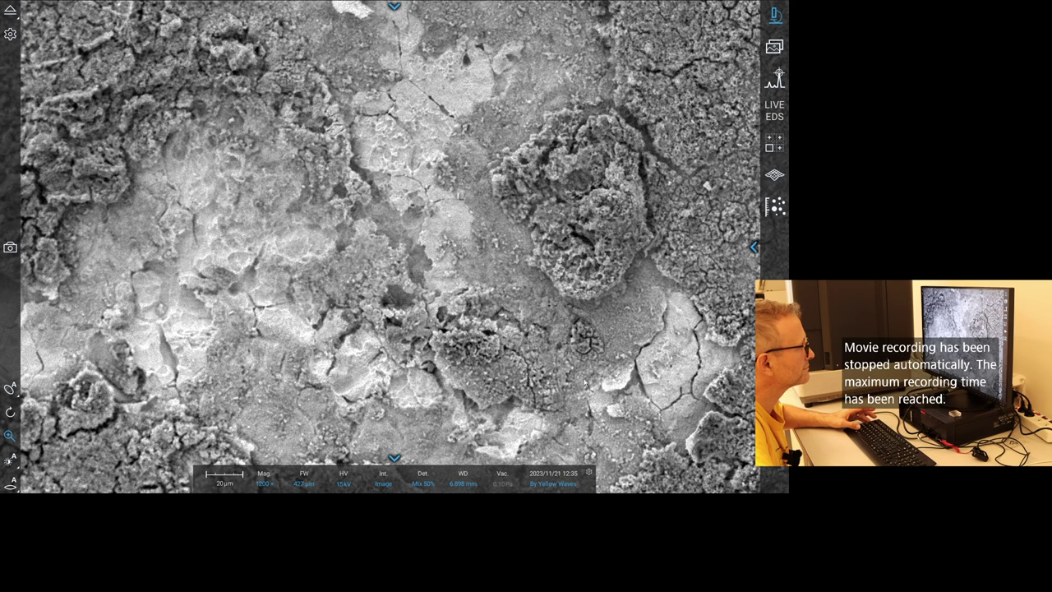
scroll(390, 246, up, 3)
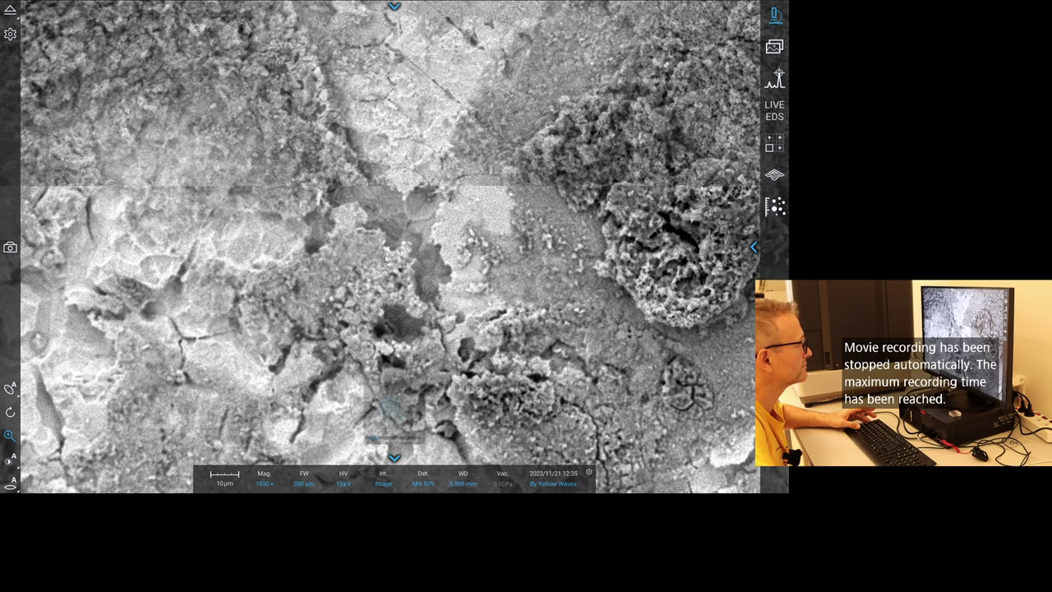
scroll(385, 257, up, 3)
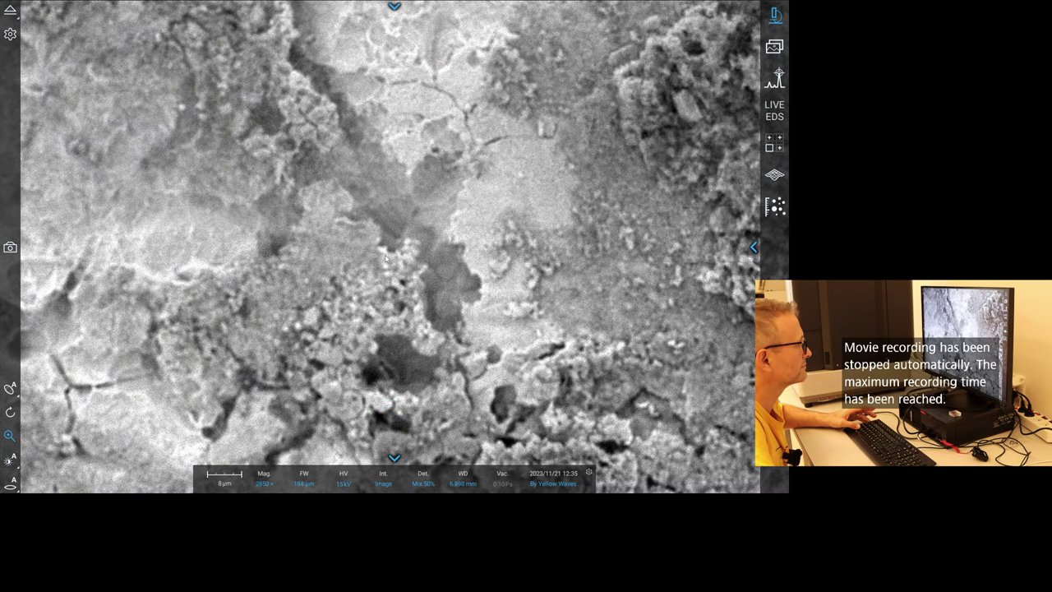
scroll(385, 257, up, 1)
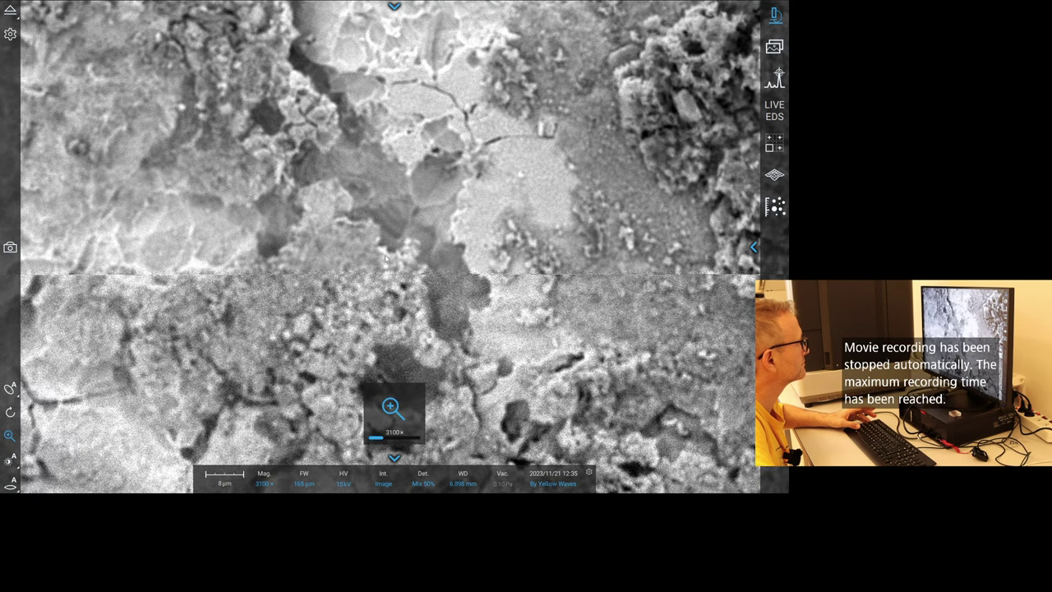
scroll(384, 257, down, 1)
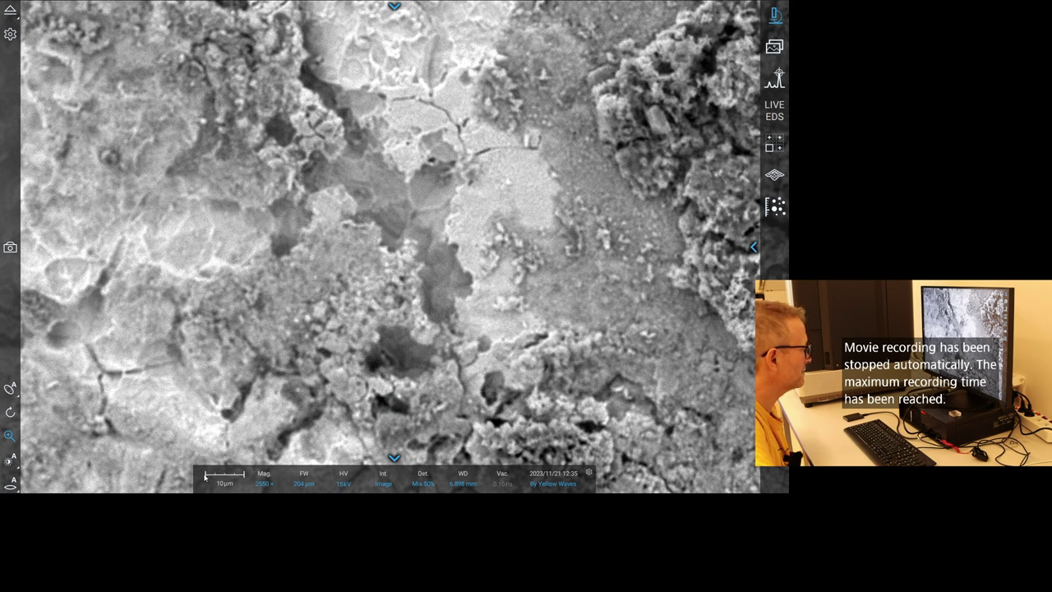
Autofocus and acquire the magnified patch image at 15 kV, and set the acceleration voltage to 10 kV.
click(6, 487)
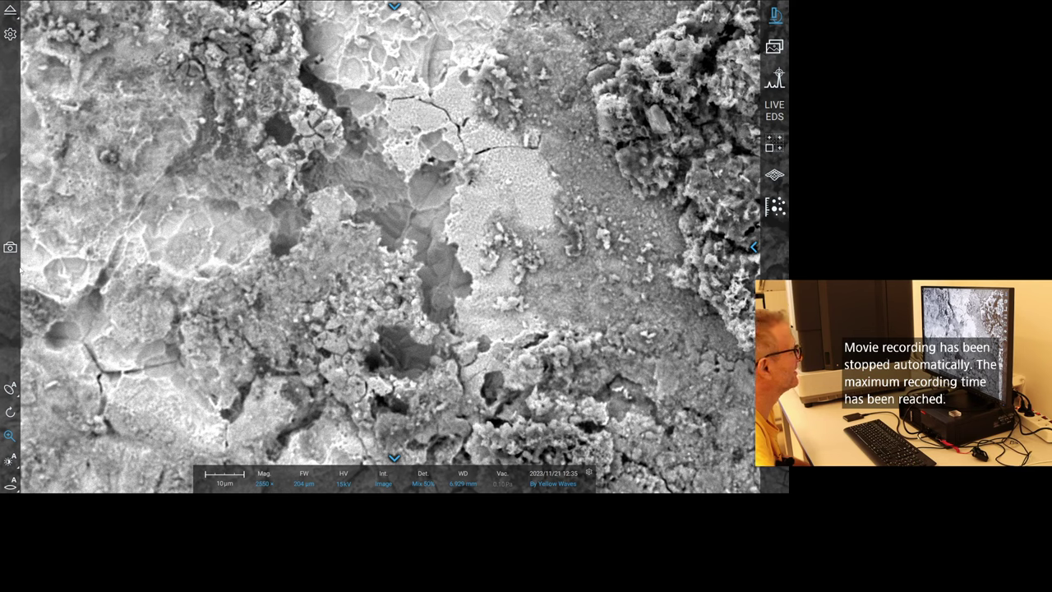
click(10, 249)
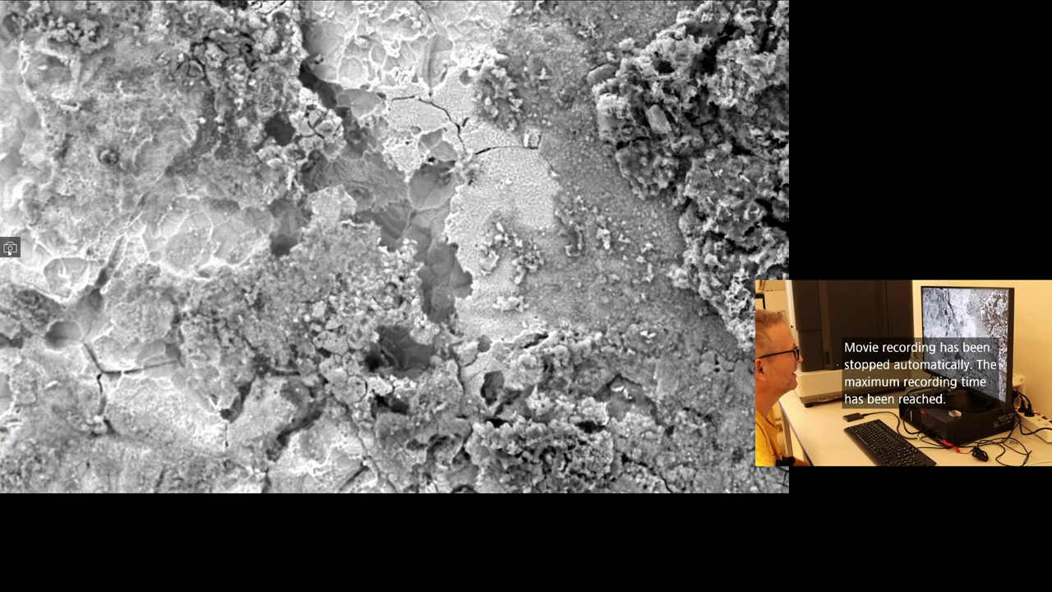
click(345, 482)
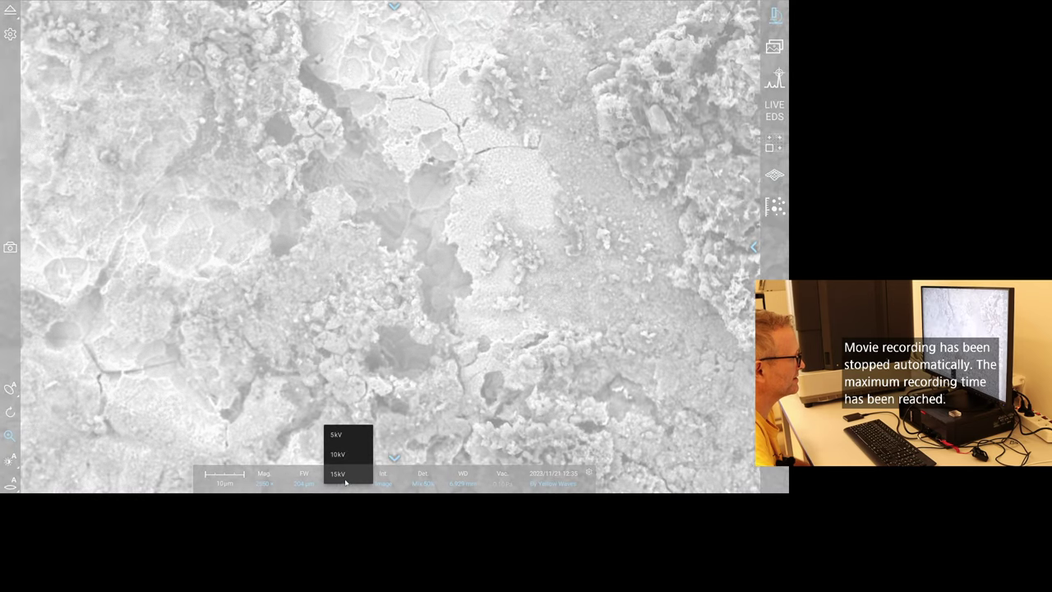
click(348, 454)
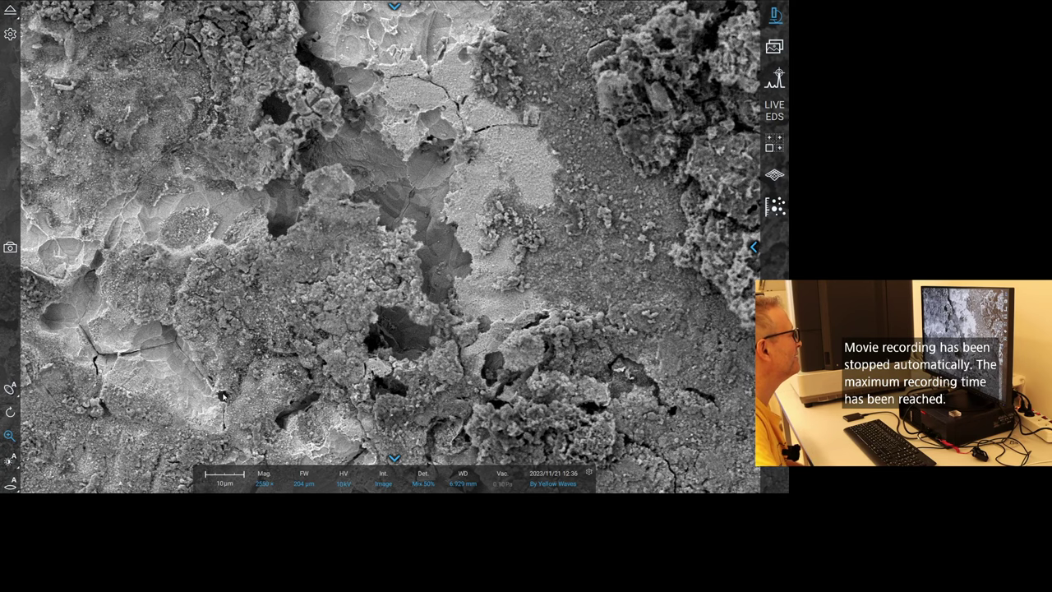
Acquire the cracked patch at 2050× and 10 kV with a 7680×4800 acquisition scan size.
scroll(606, 329, down, 1)
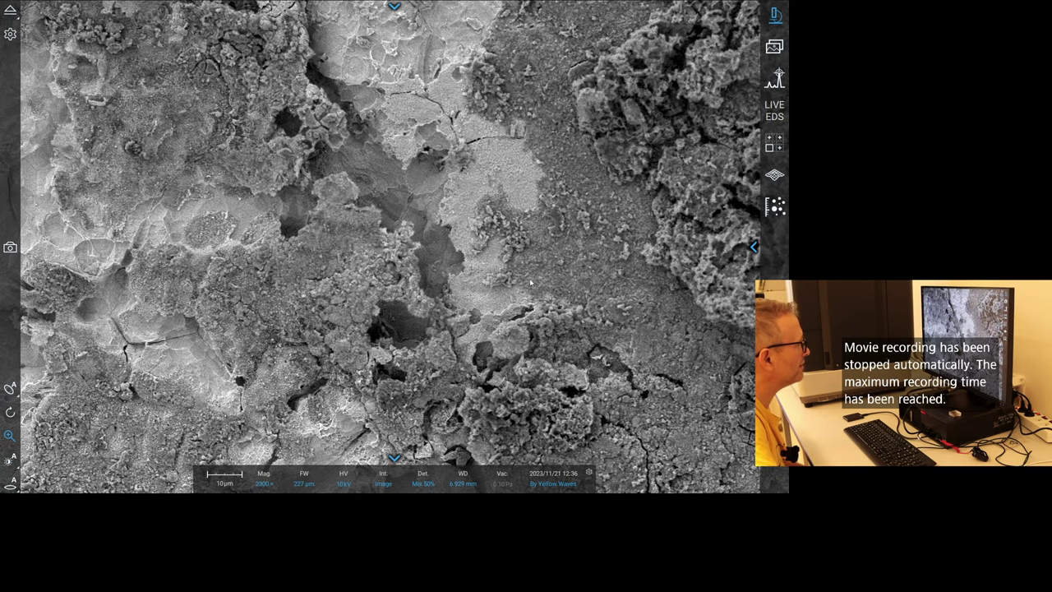
scroll(530, 283, down, 1)
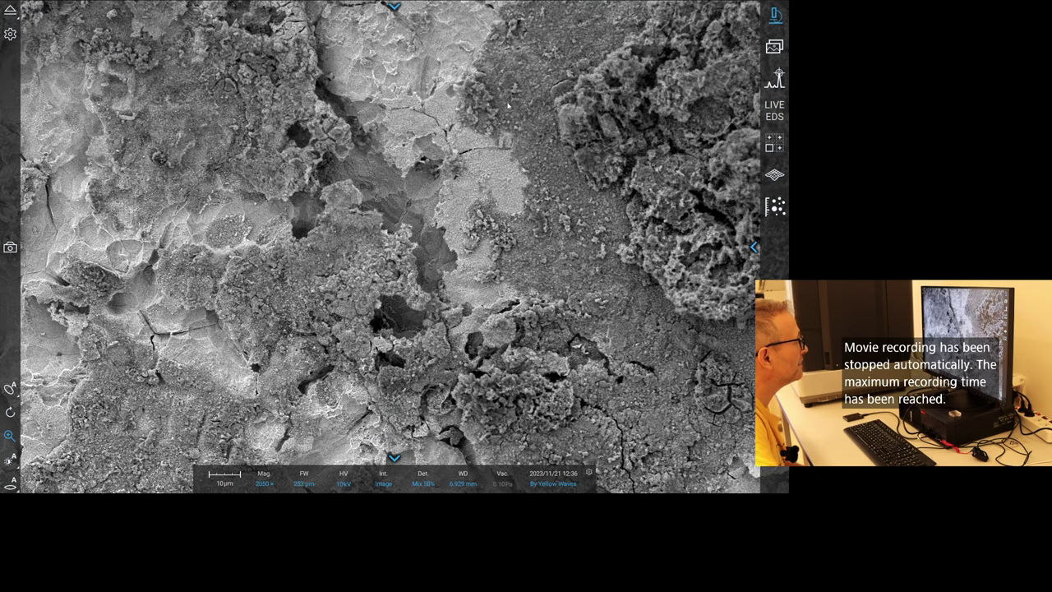
click(393, 7)
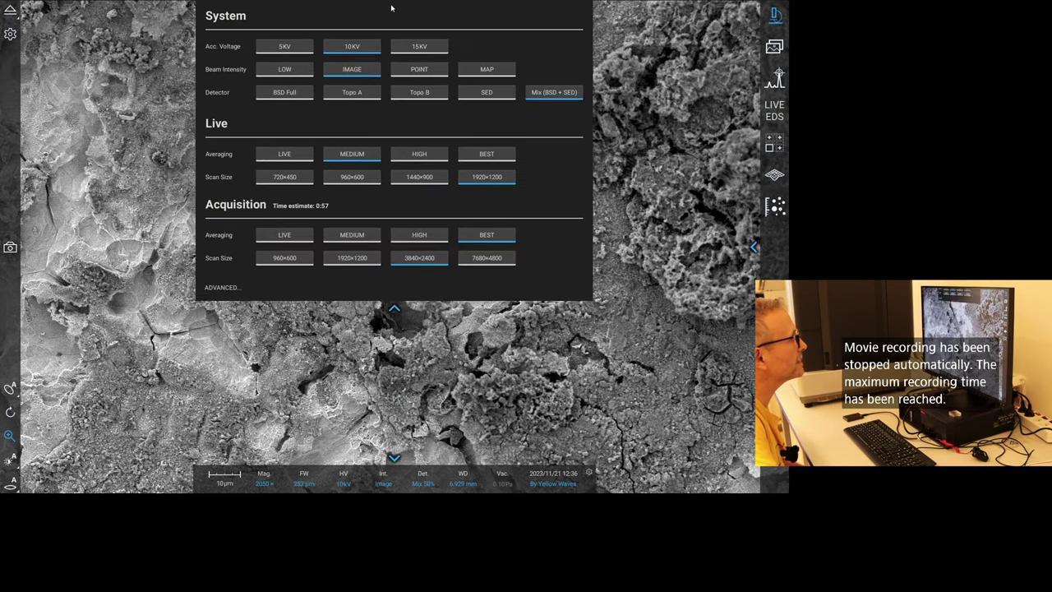
click(499, 261)
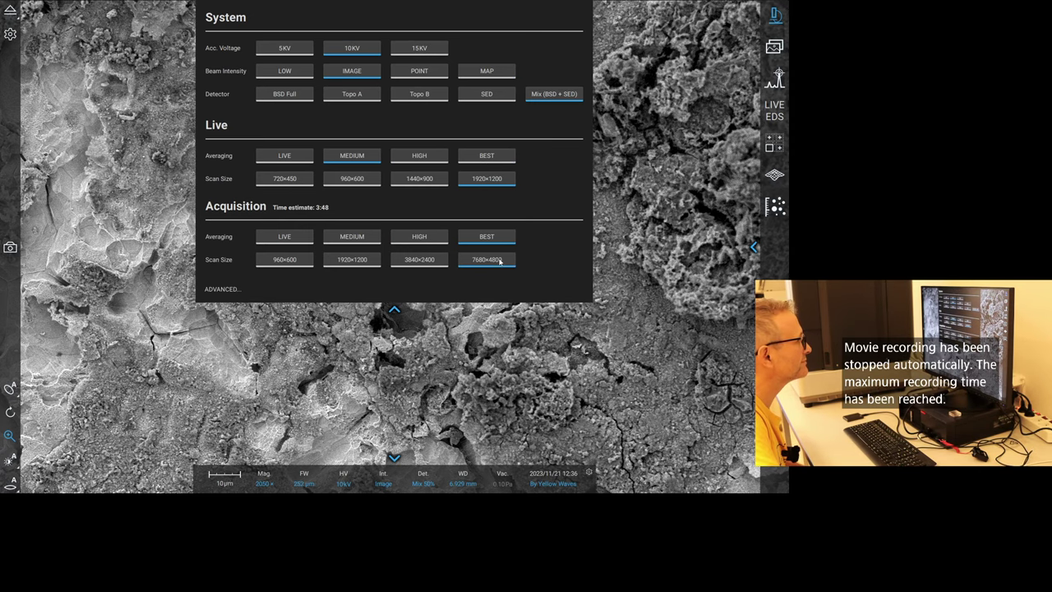
click(415, 263)
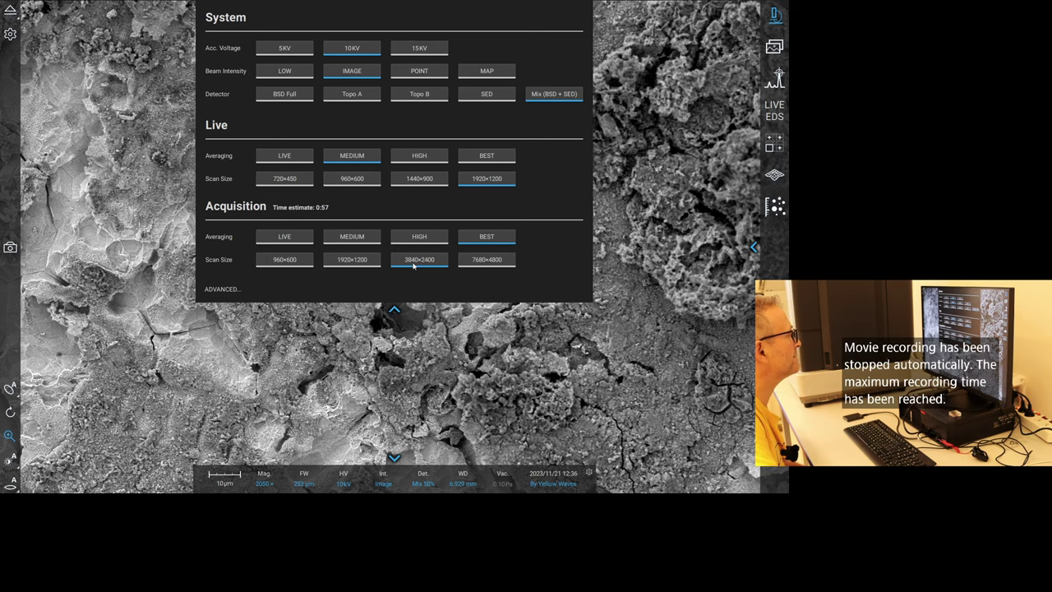
click(467, 266)
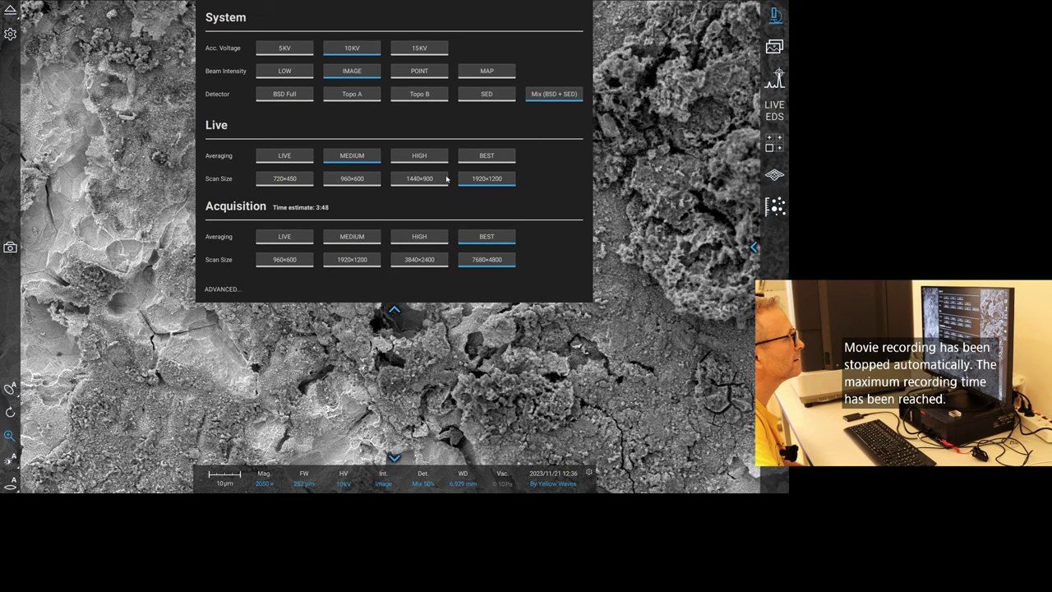
click(394, 311)
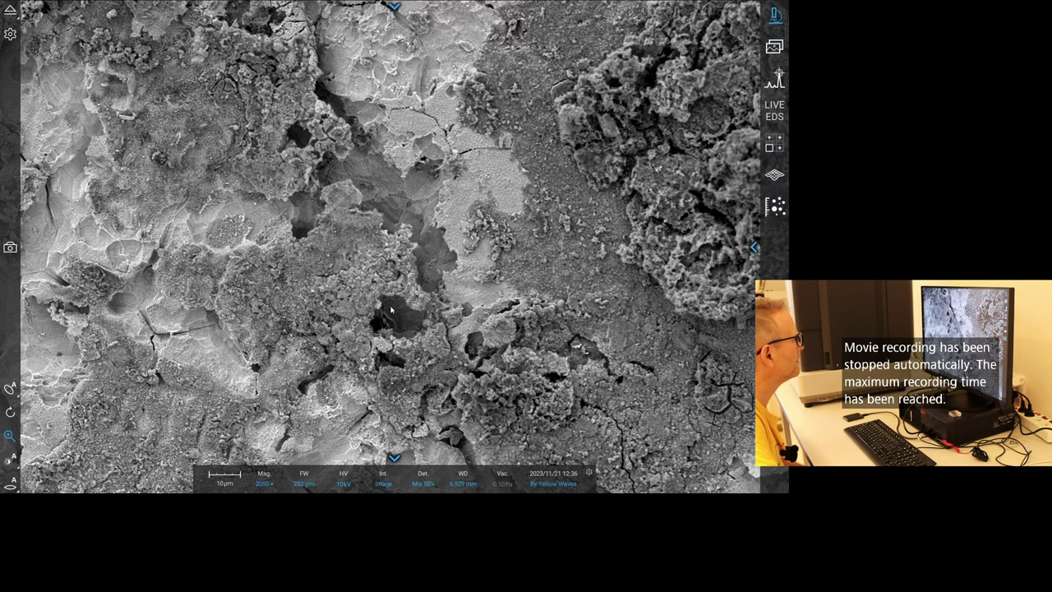
click(10, 247)
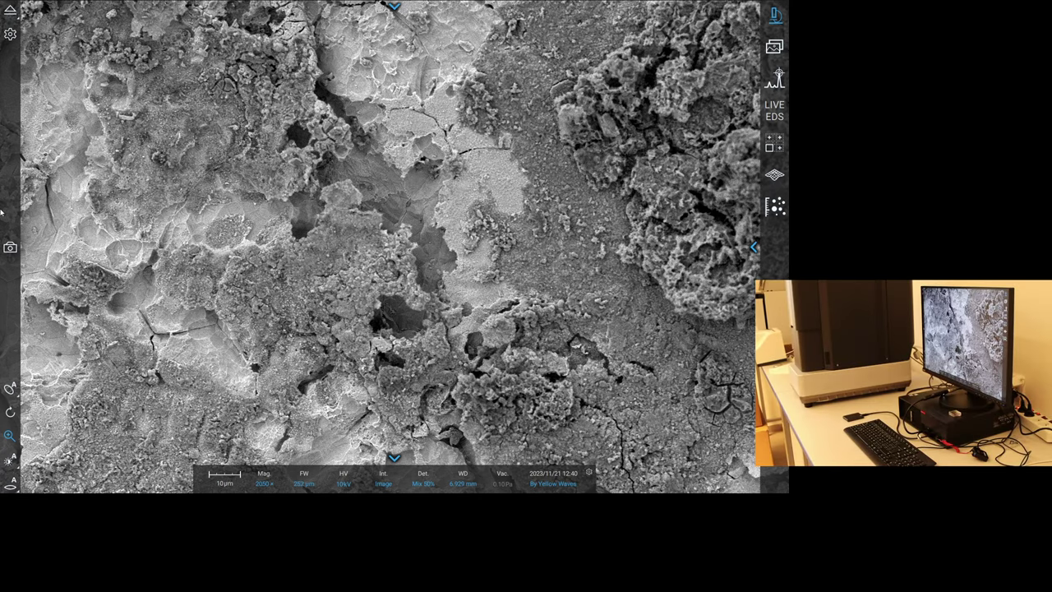
key(alt+Tab)
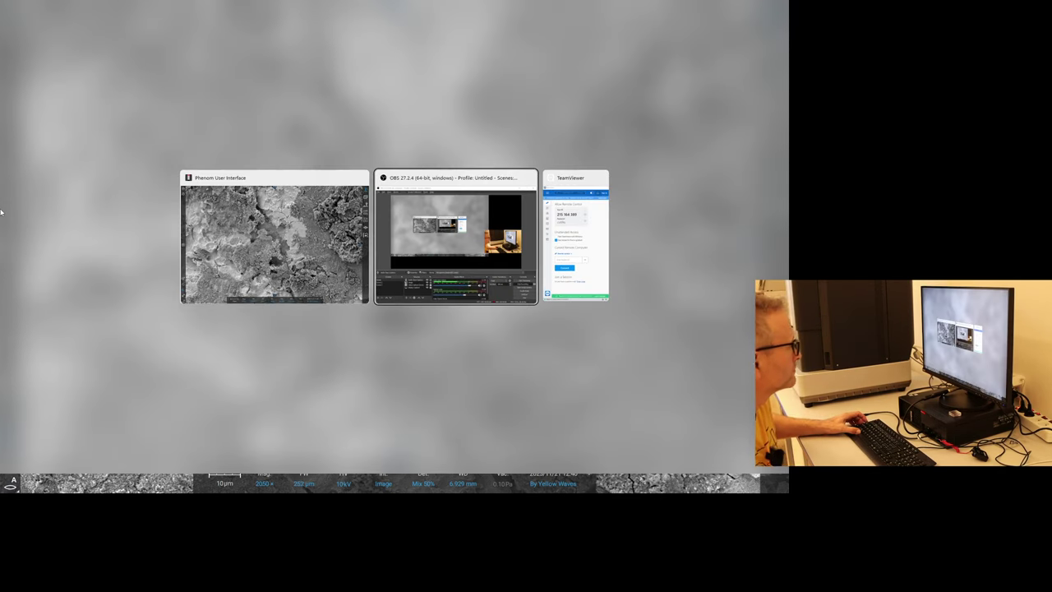
key(alt+Tab)
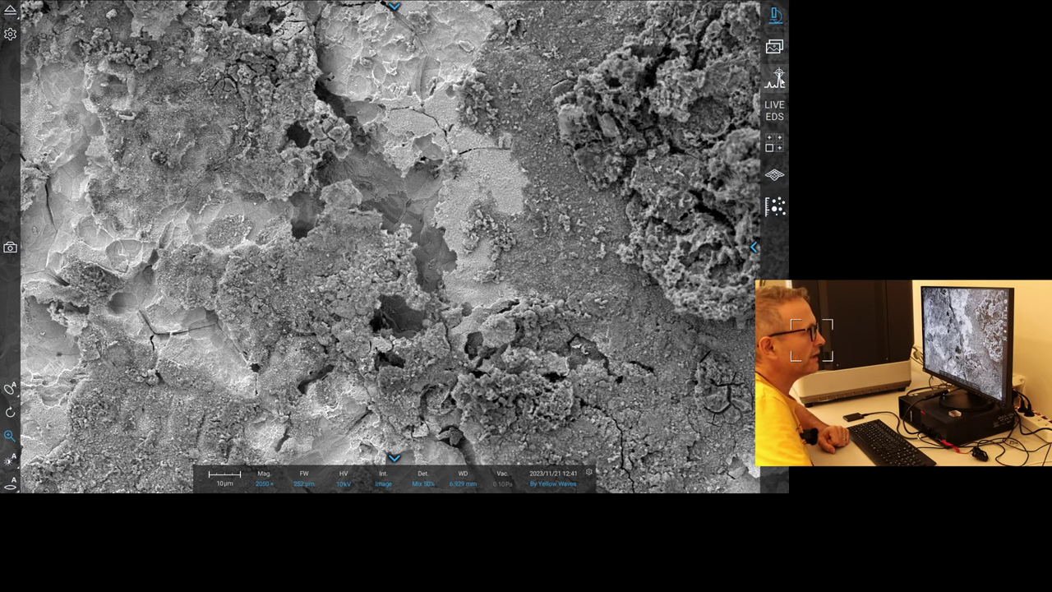
Add the live view to the Spheres EDS project, measure a spot on the bright smooth area and show its atomic concentrations.
click(777, 78)
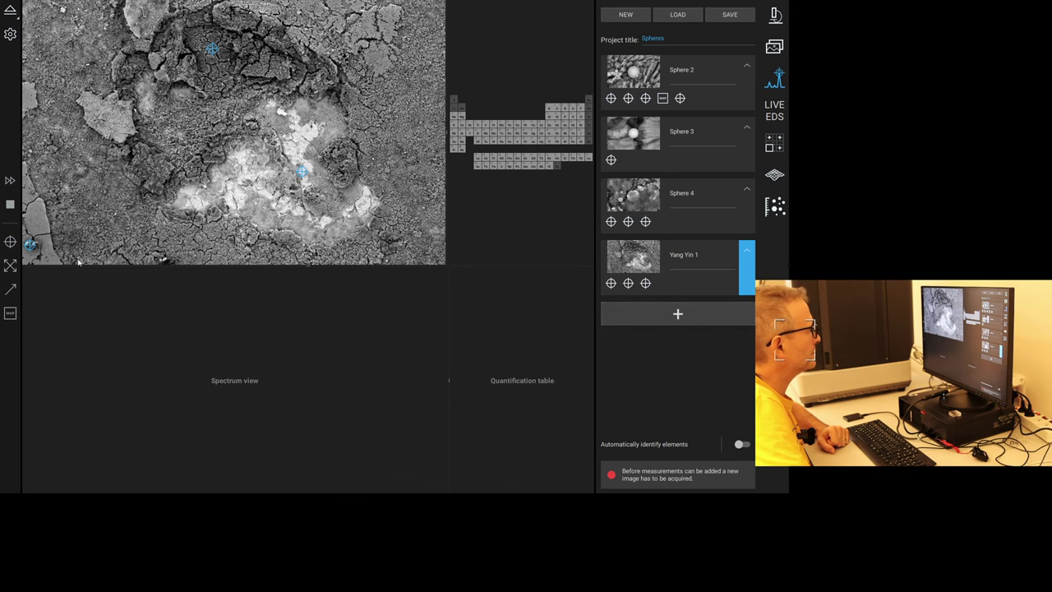
click(676, 316)
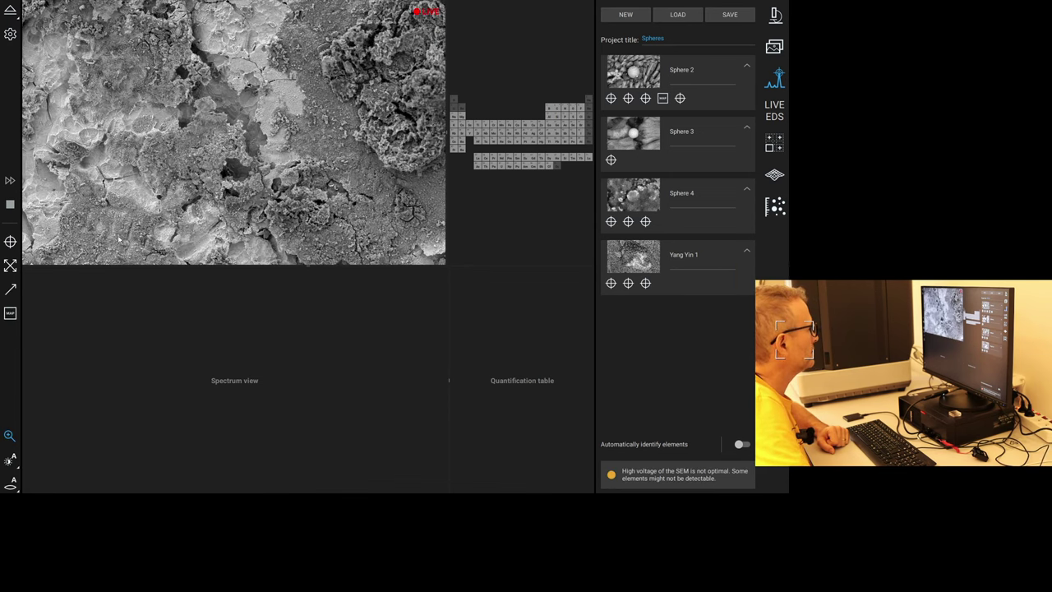
click(9, 241)
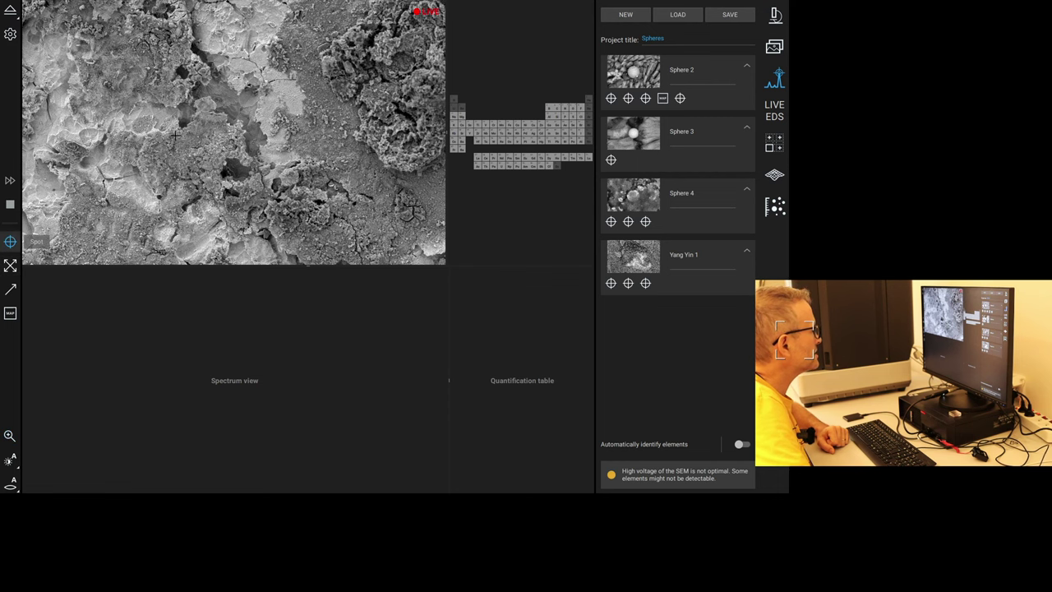
click(281, 83)
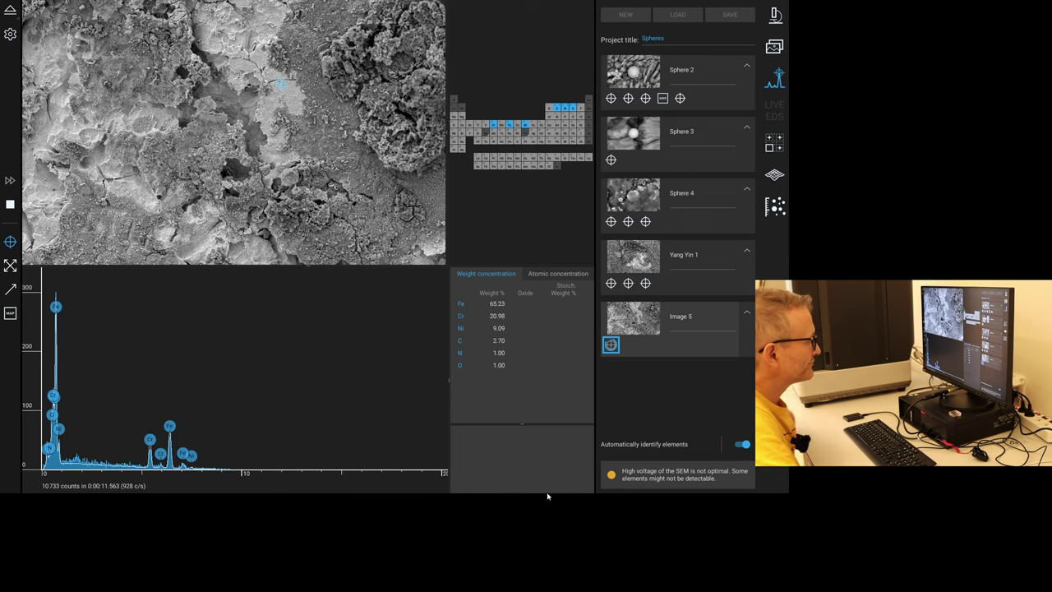
click(558, 276)
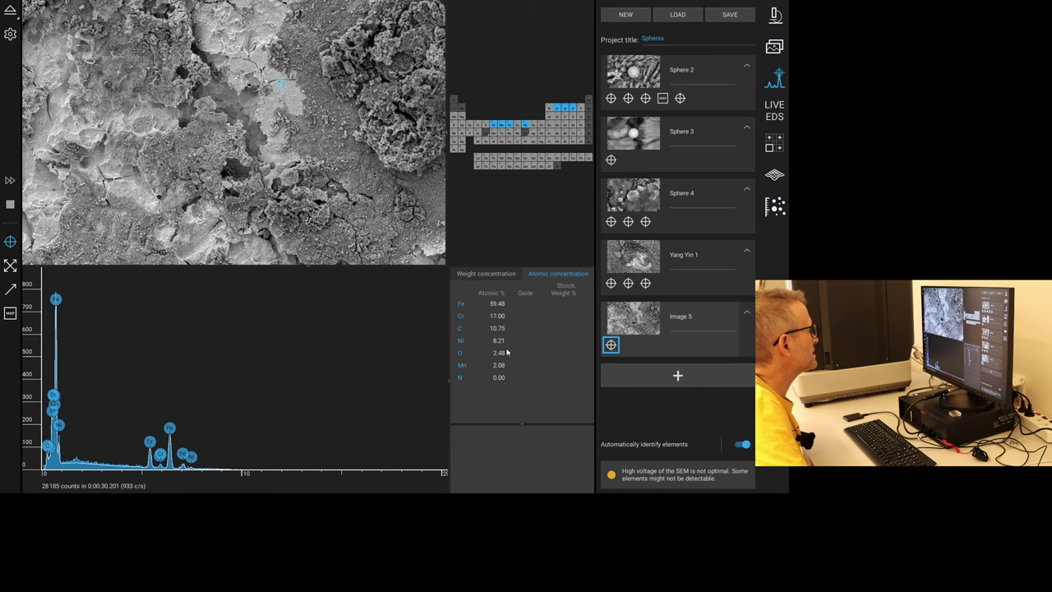
Measure two more EDS spots, one on the pale cracked surface beside the first and one on the granular crust near the dark hole.
click(237, 62)
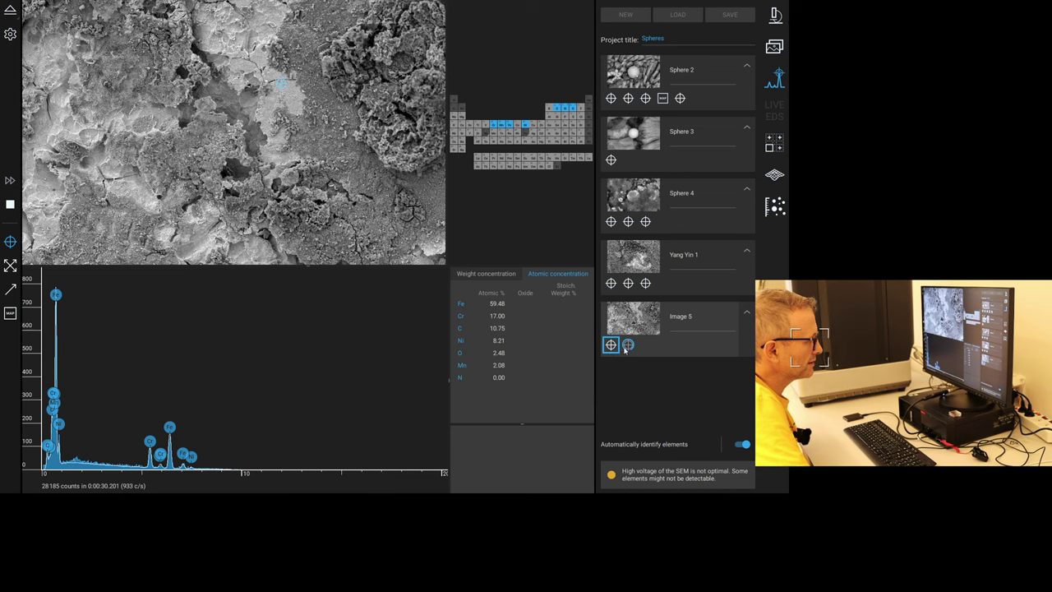
click(630, 346)
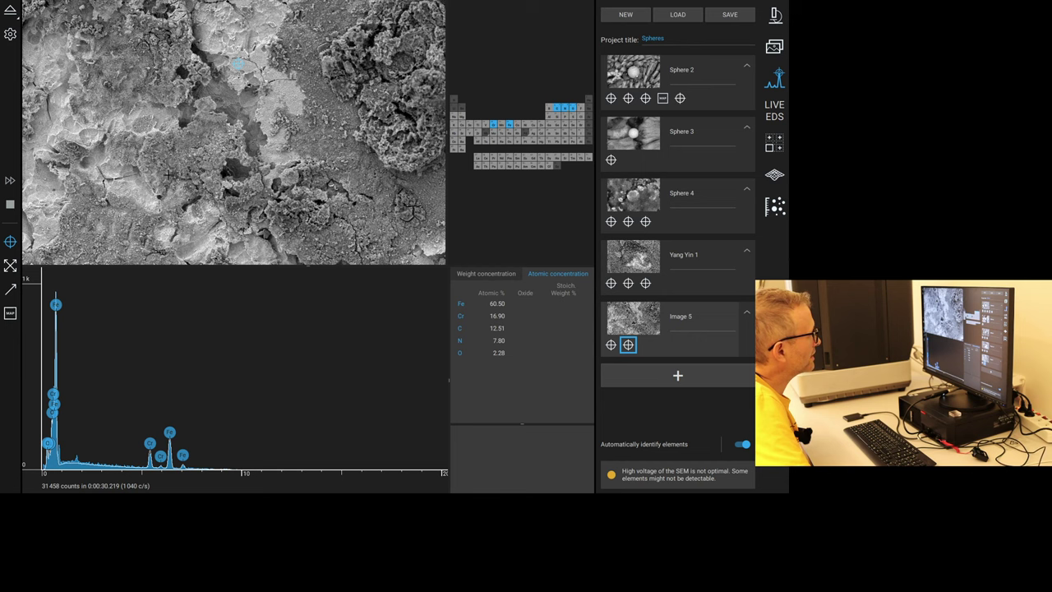
click(207, 165)
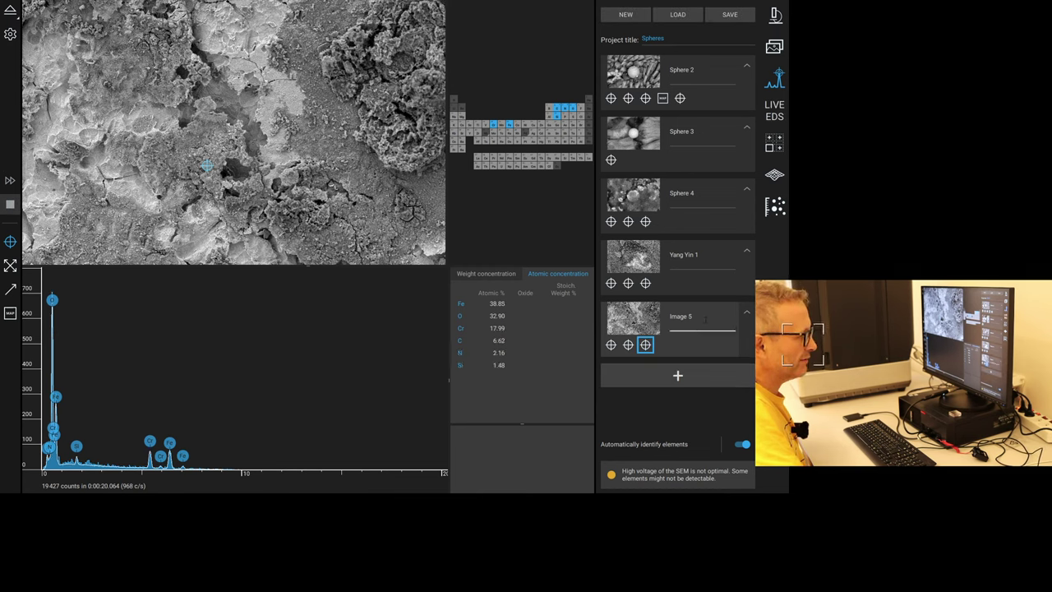
Remove the newly added patch image with its three spot measurements from the Spheres project and return to live imaging.
click(746, 312)
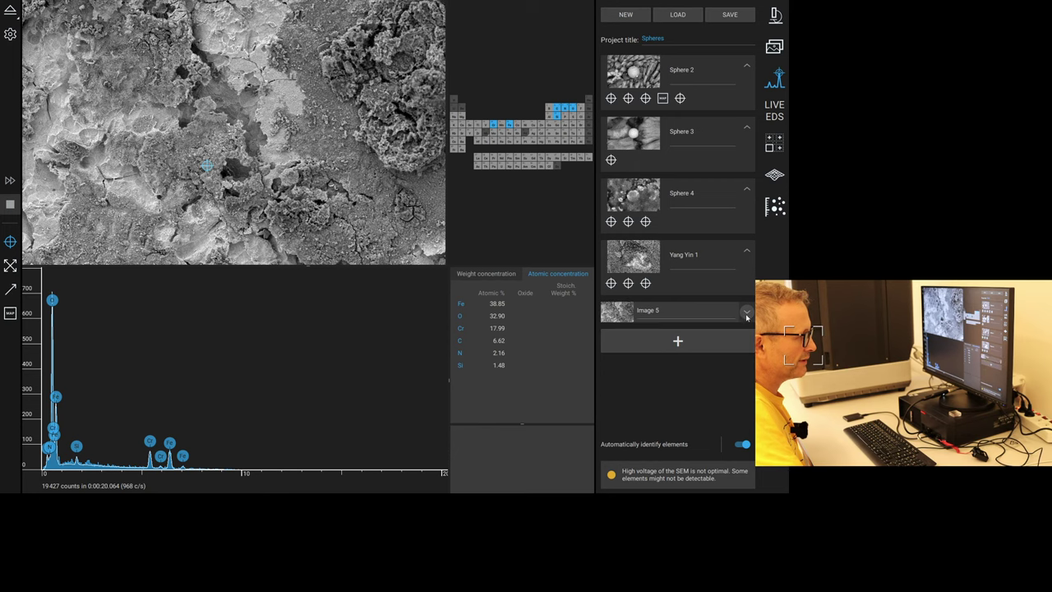
click(748, 312)
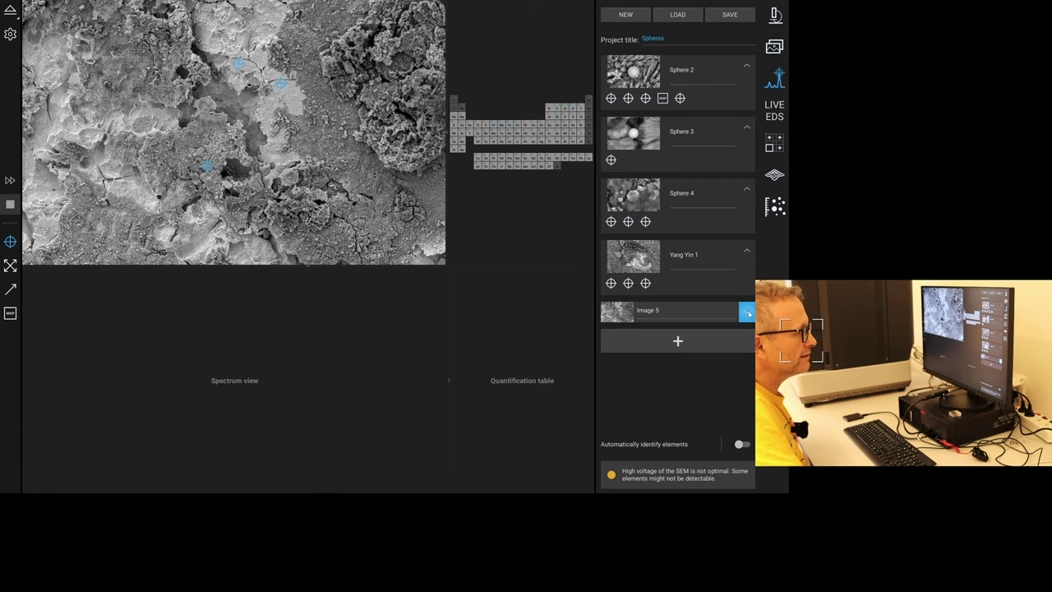
click(749, 314)
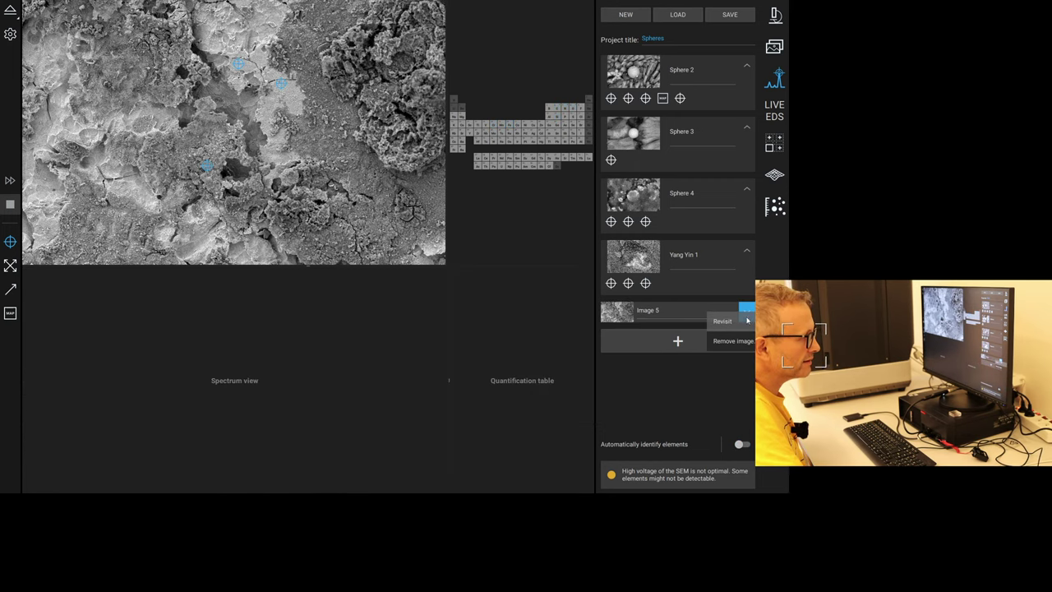
click(740, 344)
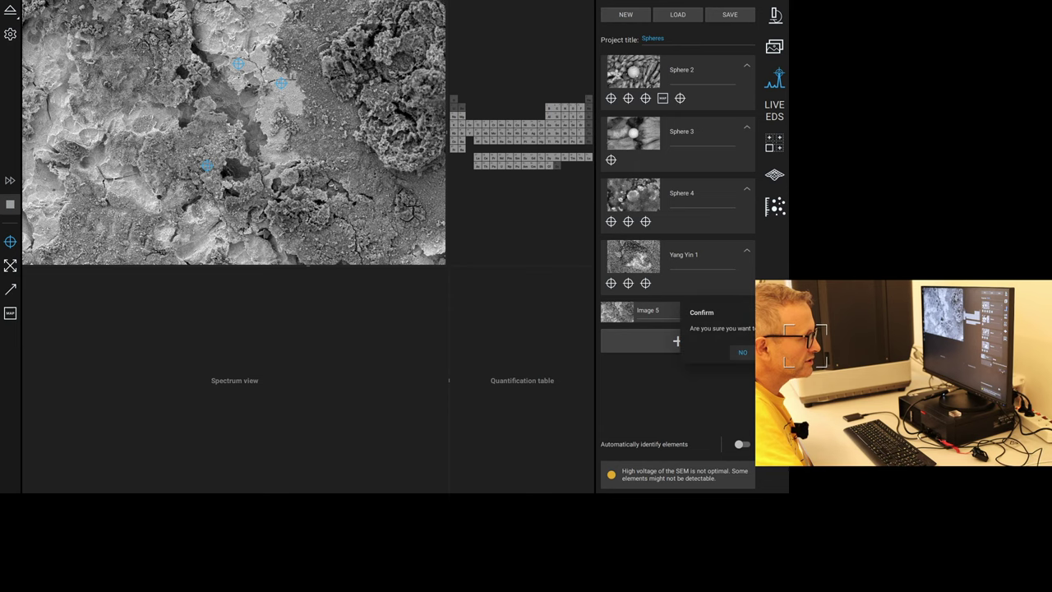
click(777, 352)
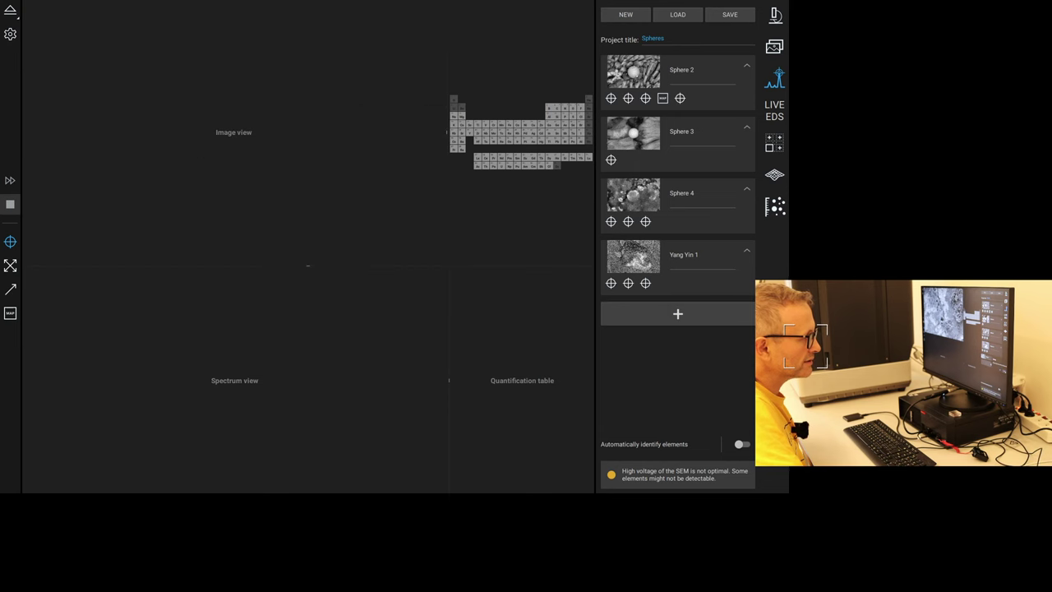
click(777, 25)
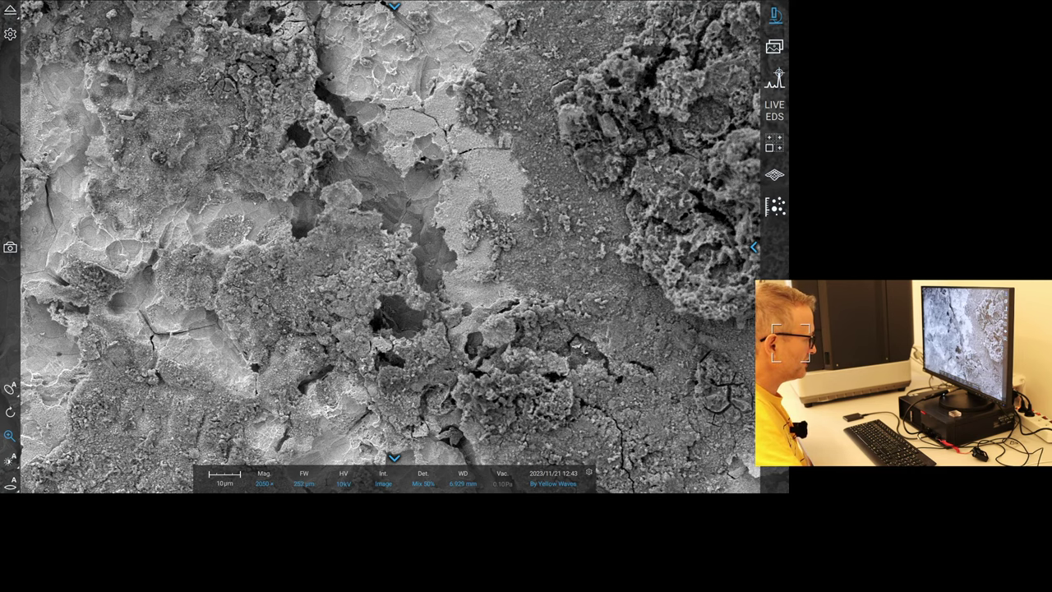
Set the accelerating voltage to 15 kV and acquire a new image for element identification.
click(339, 483)
click(338, 474)
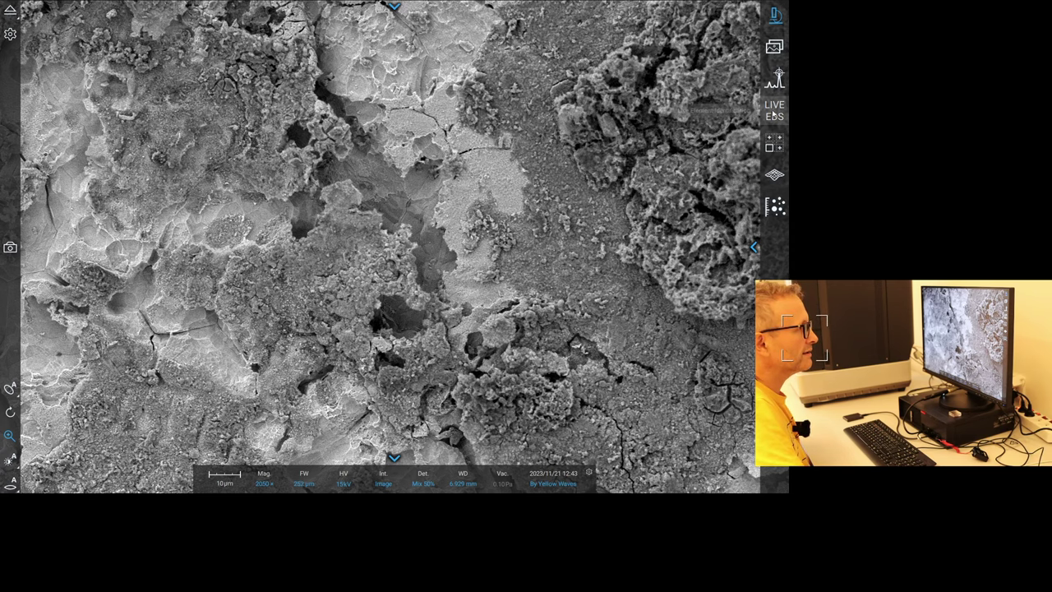
click(776, 84)
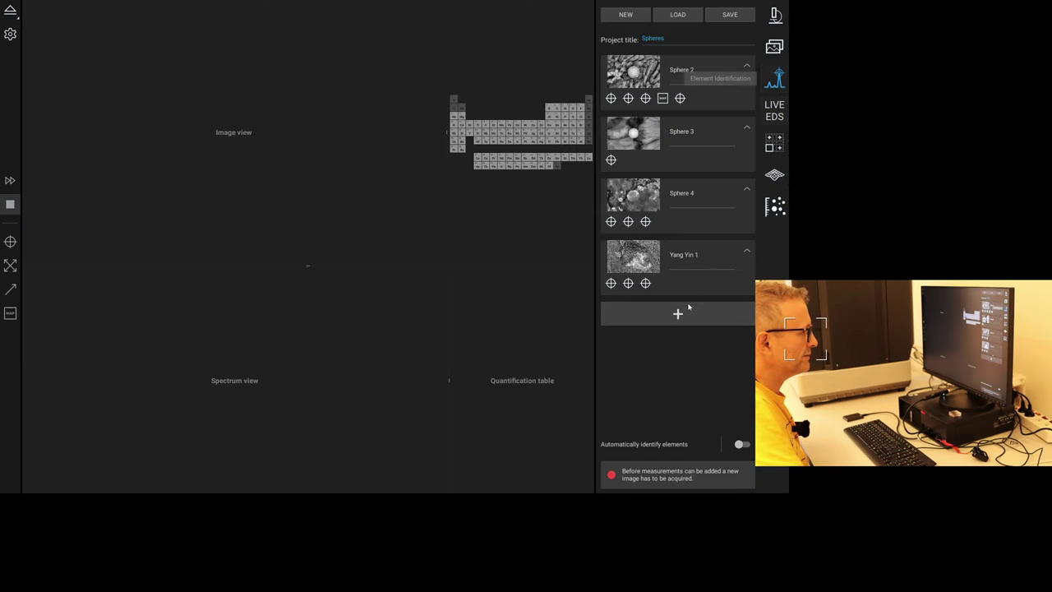
click(678, 314)
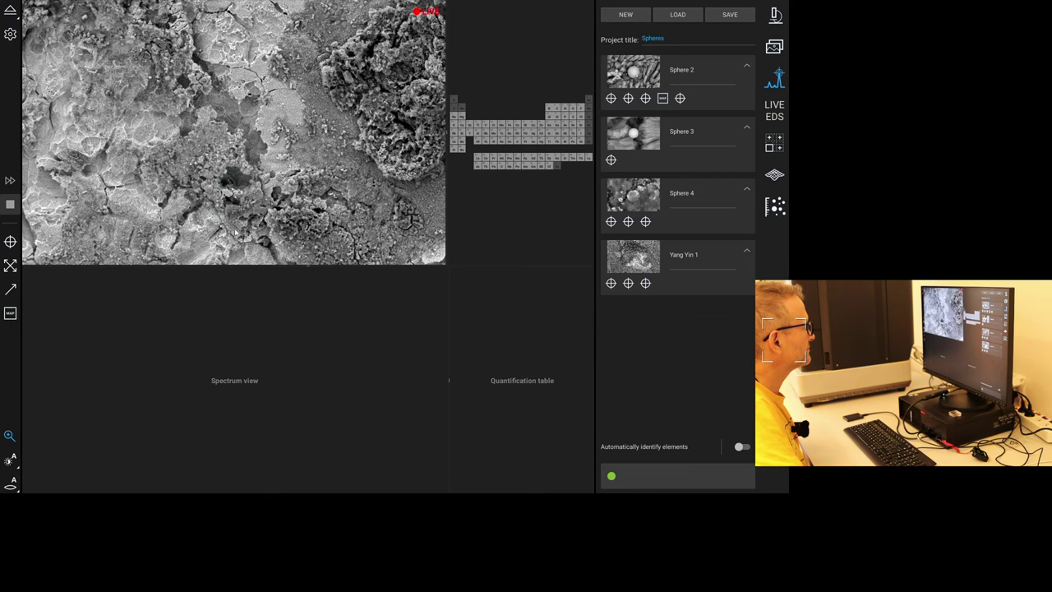
Run a spot analysis on the smooth bright patch near the image centre and review its weight and atomic concentrations and spectrum peaks.
click(10, 241)
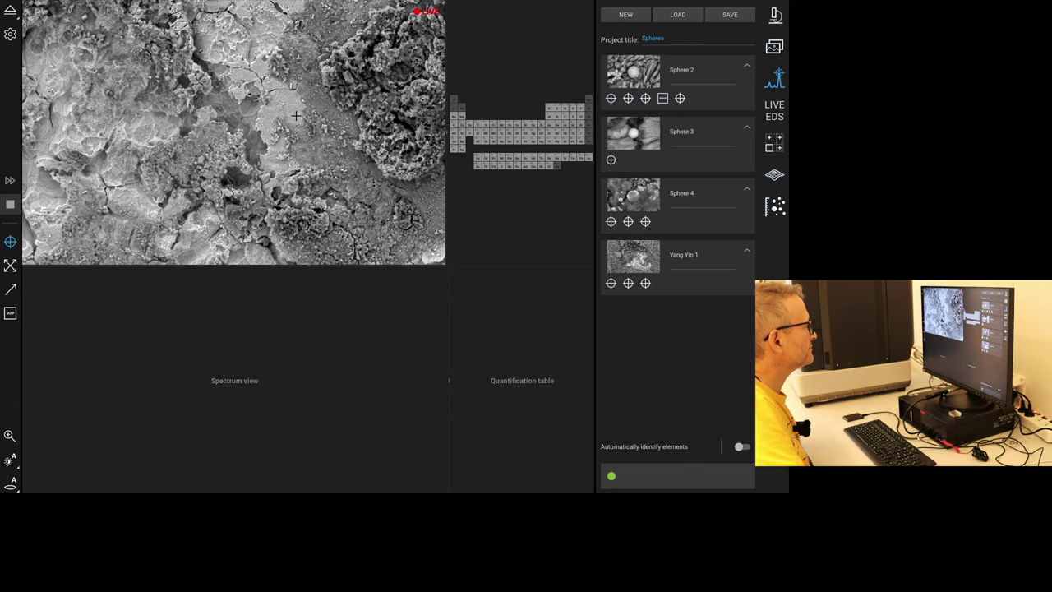
click(304, 153)
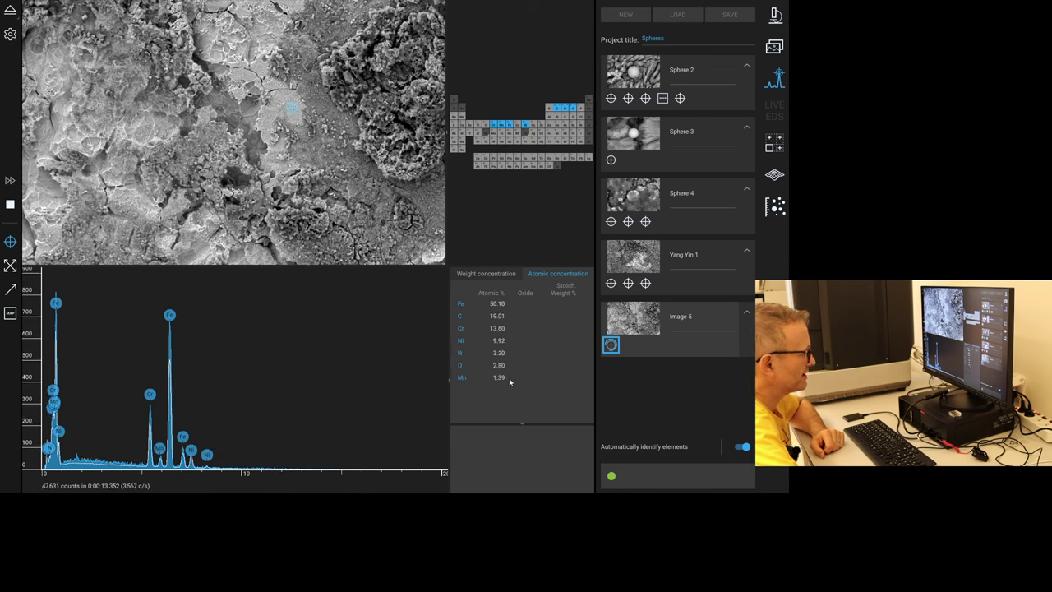
click(485, 274)
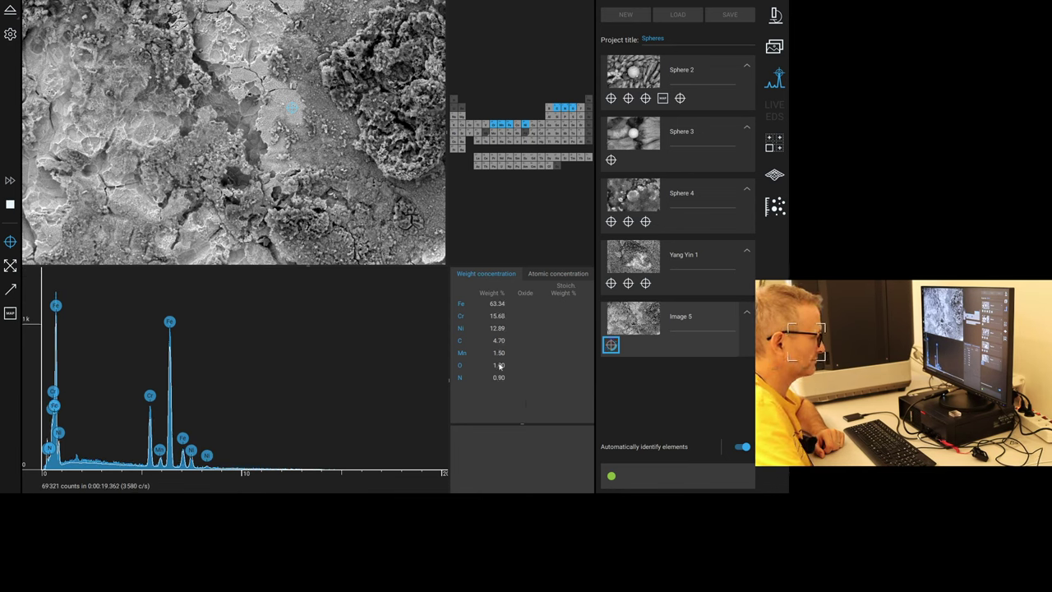
click(547, 280)
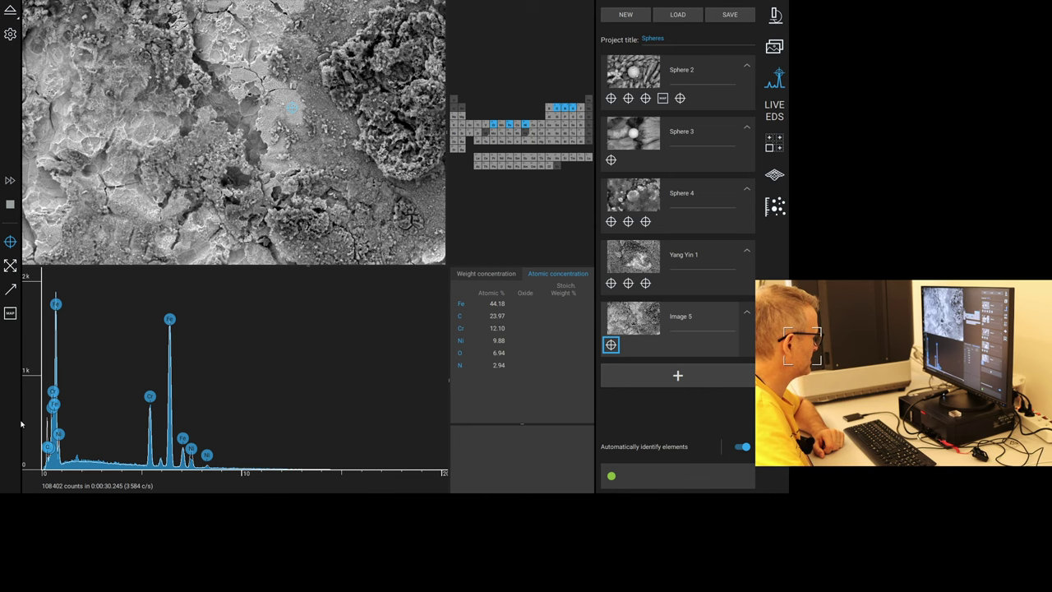
scroll(118, 370, up, 4)
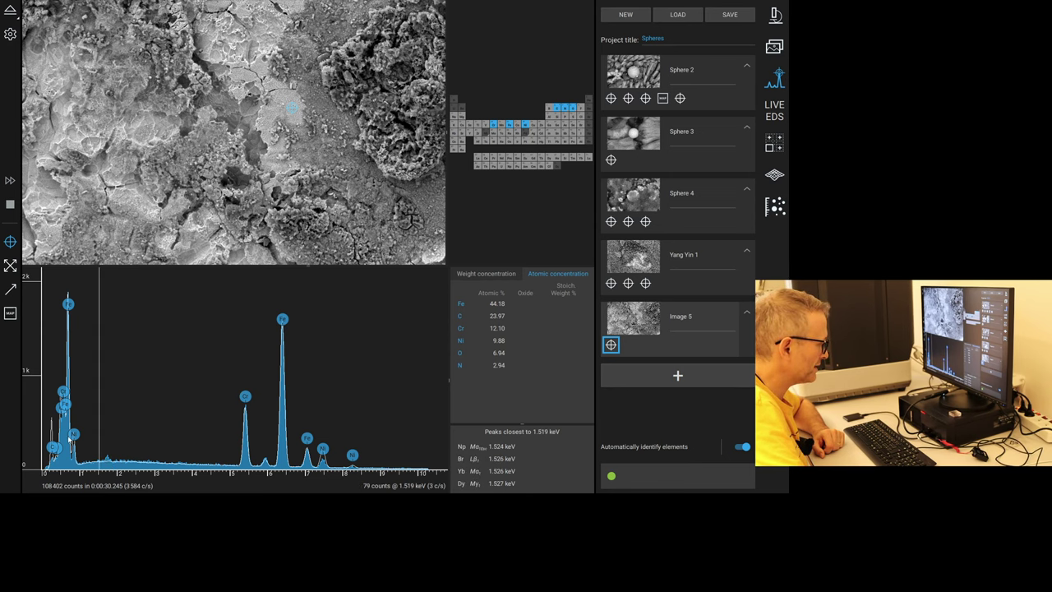
drag(22, 391, 127, 487)
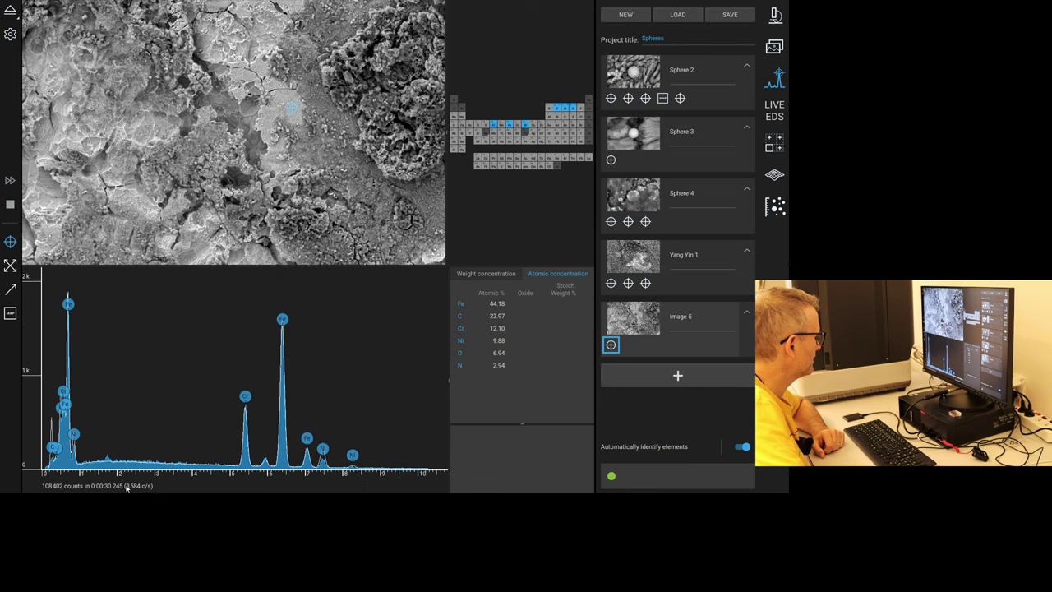
scroll(153, 477, up, 2)
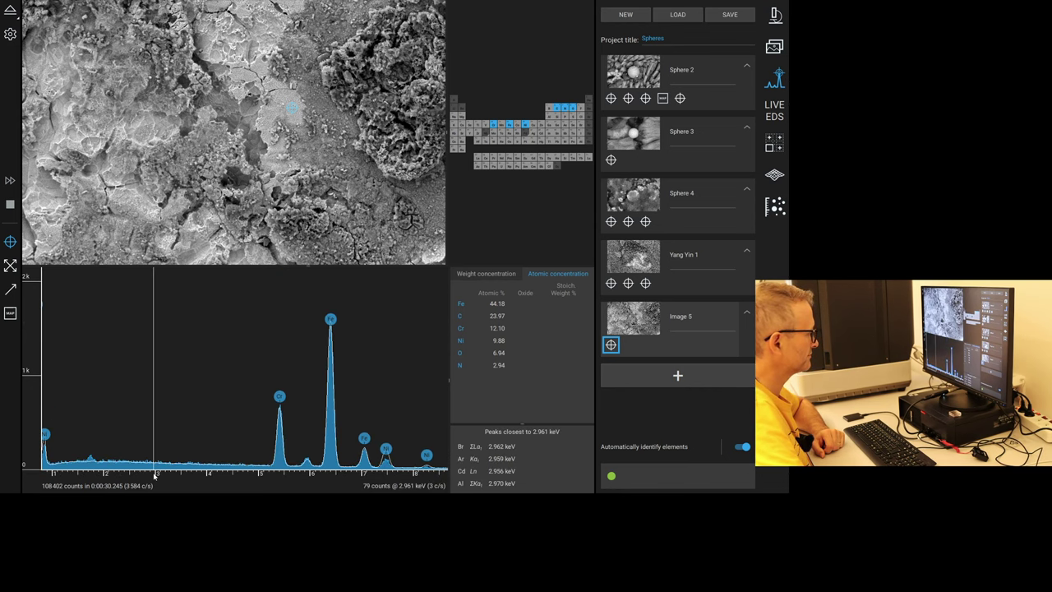
scroll(154, 477, down, 3)
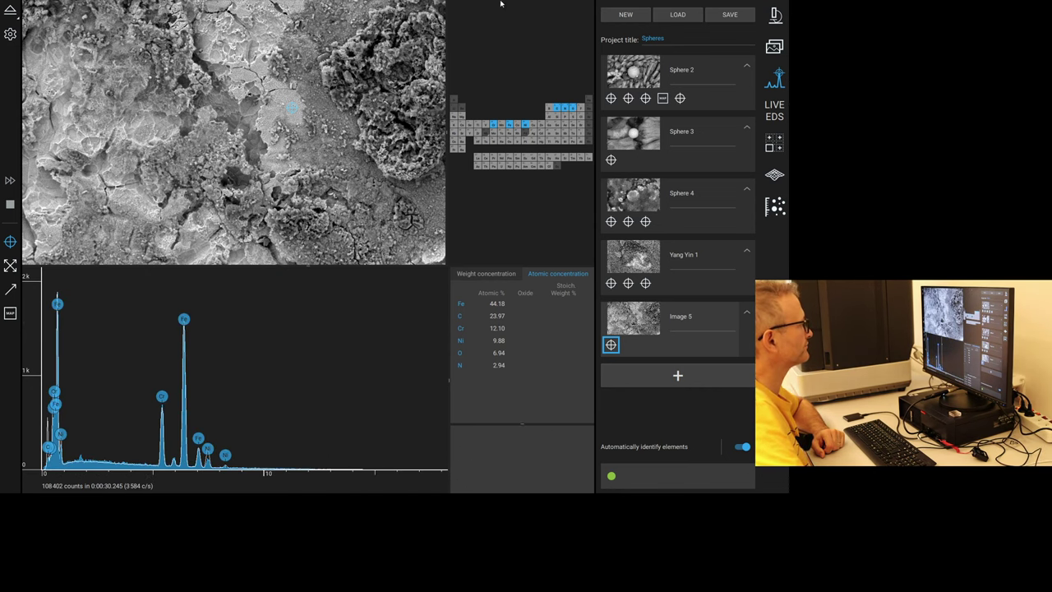
Analyse a second spot on the bright cracked area up-left of the first spot and exclude boron from its identified elements.
click(246, 74)
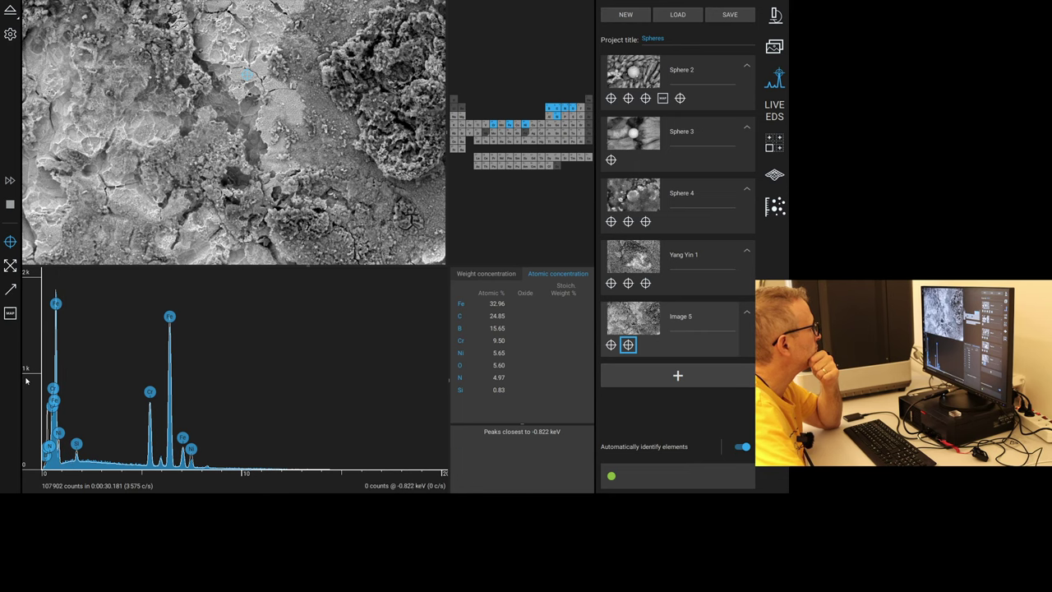
scroll(75, 470, up, 1)
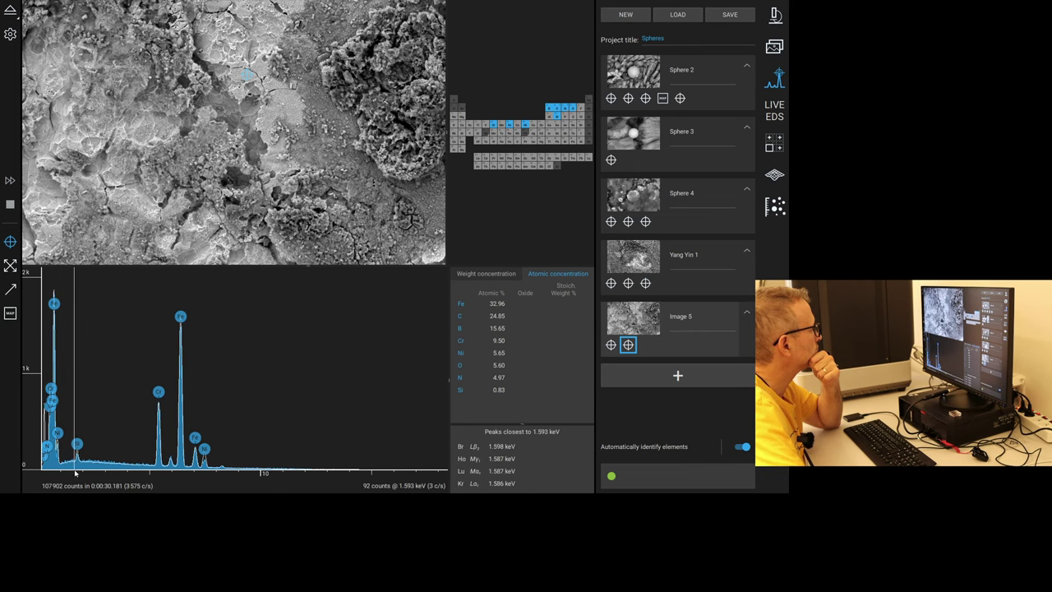
scroll(75, 470, up, 4)
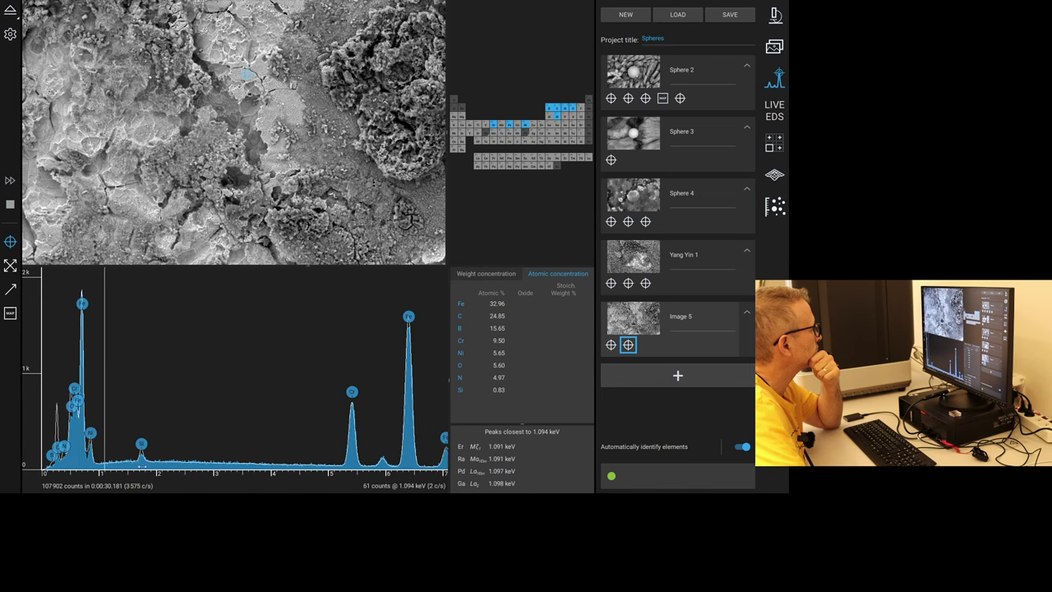
scroll(71, 470, up, 4)
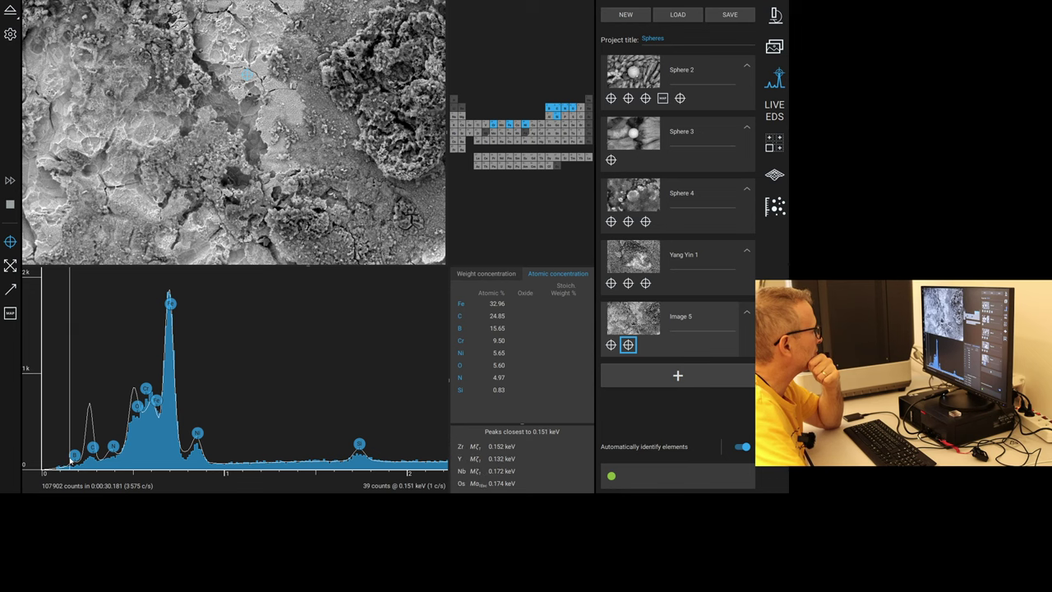
click(548, 109)
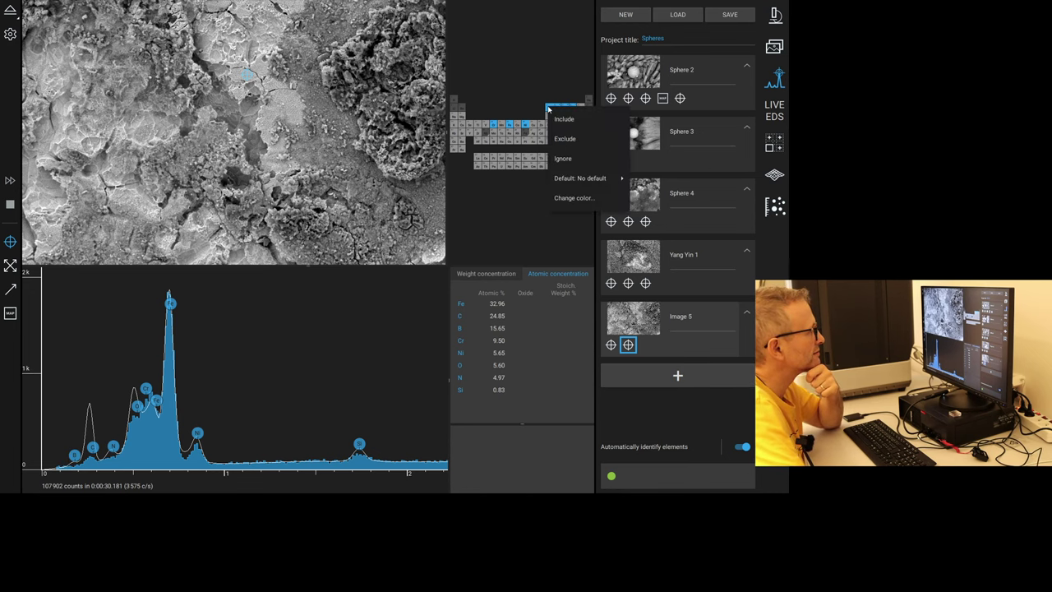
click(558, 138)
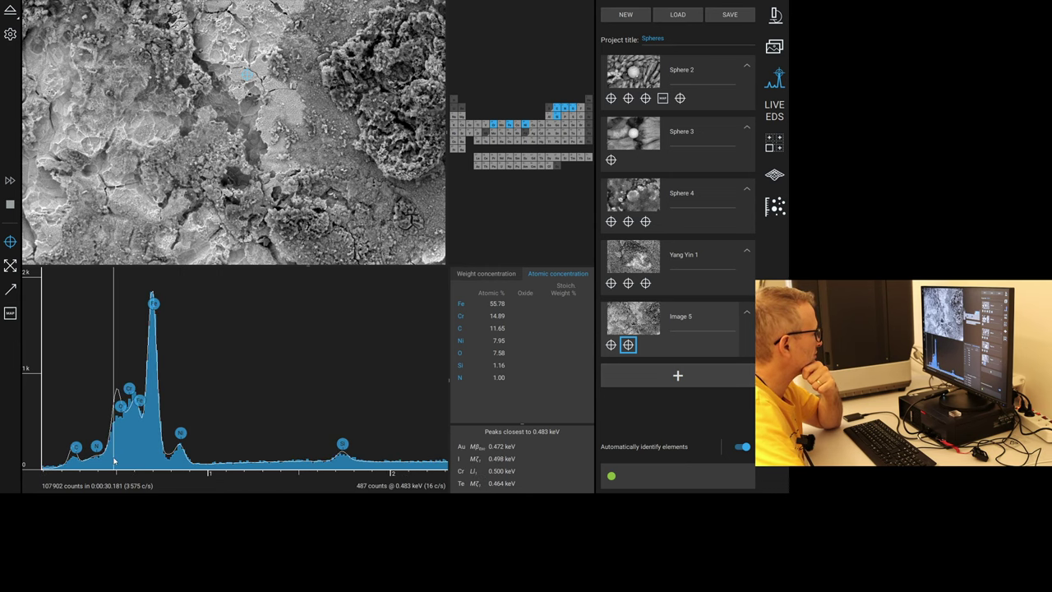
scroll(132, 452, up, 1)
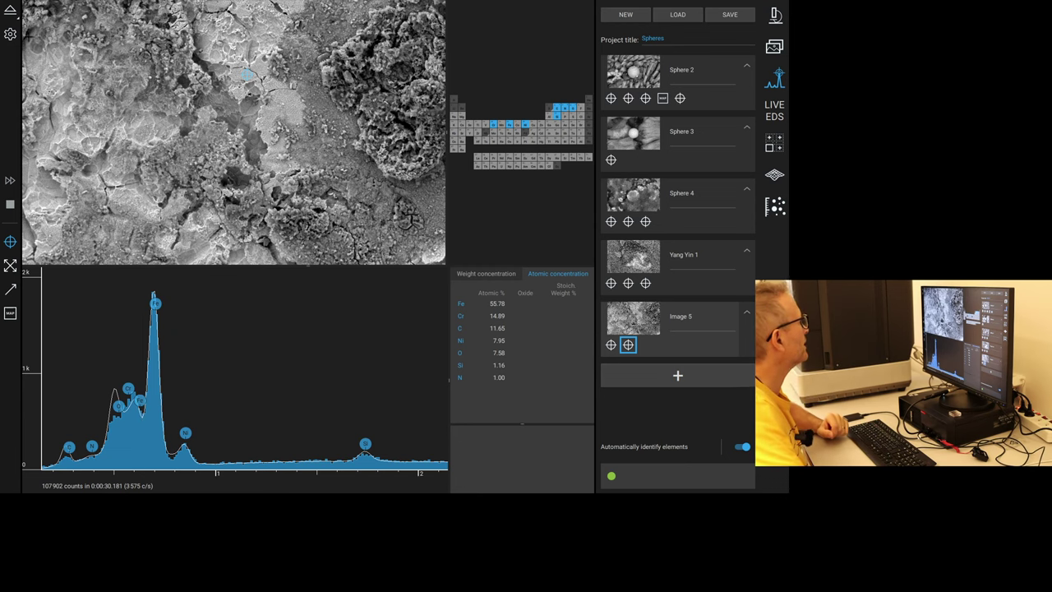
Set the maximum time for spot and region analysis to 40 s in the EID settings.
click(10, 34)
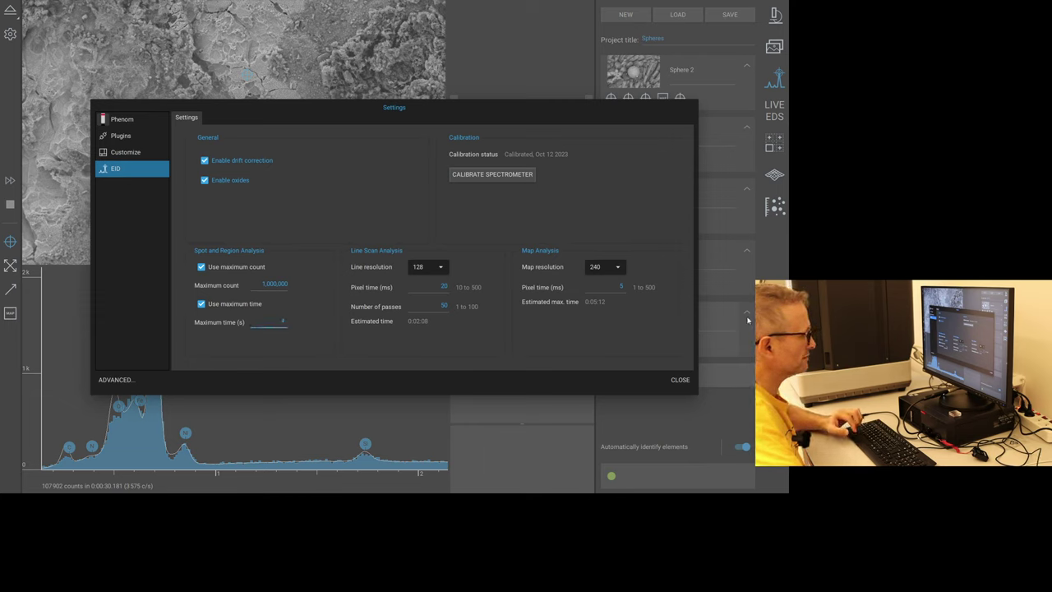
text(40)
key(Return)
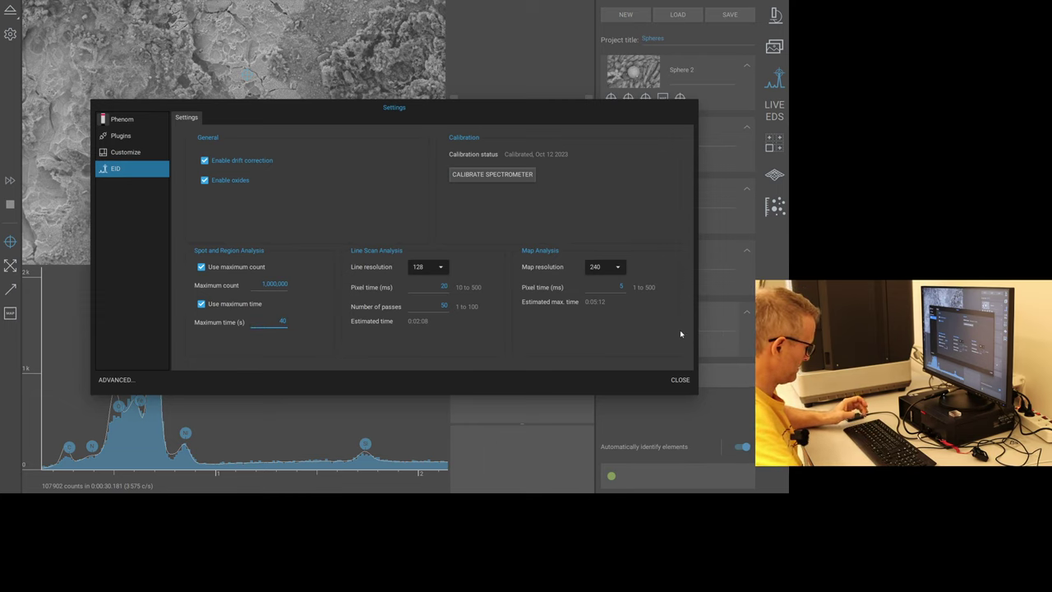
click(677, 380)
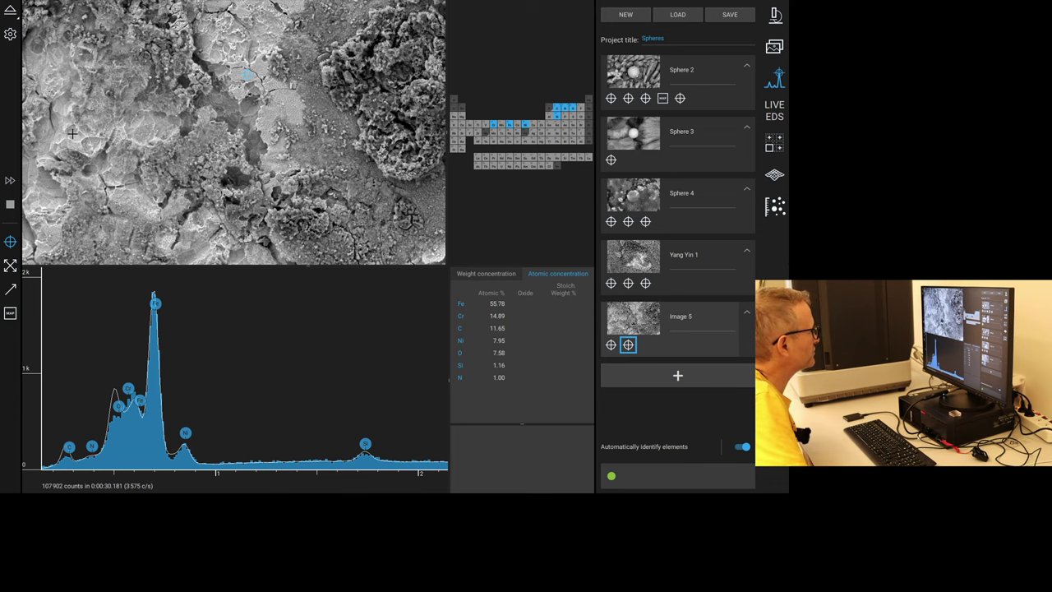
Analyse a third spot on the bright area near the image's left edge and compare its weight and atomic concentrations.
click(156, 215)
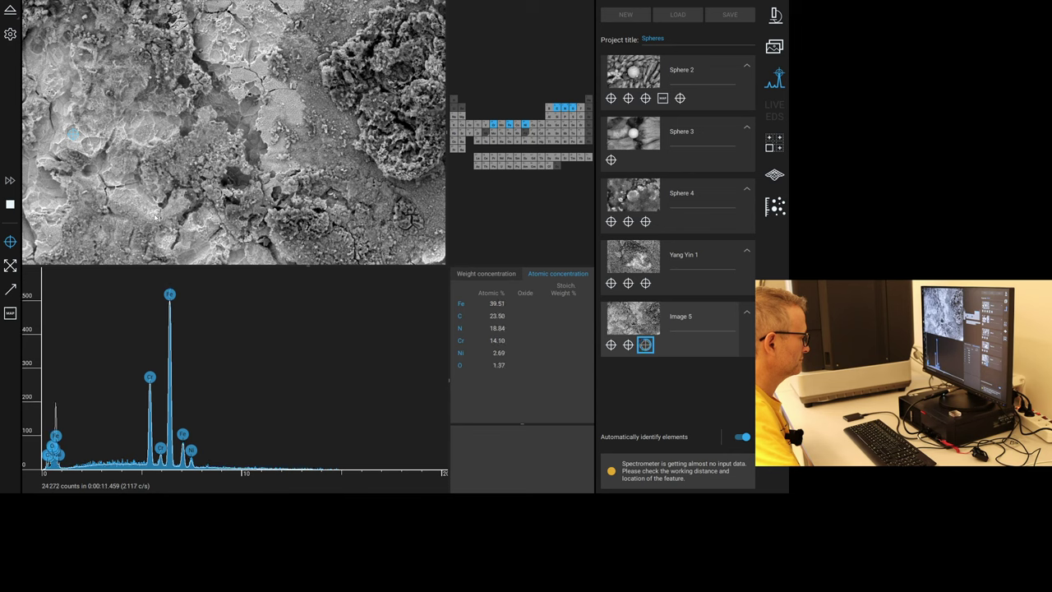
right_click(33, 411)
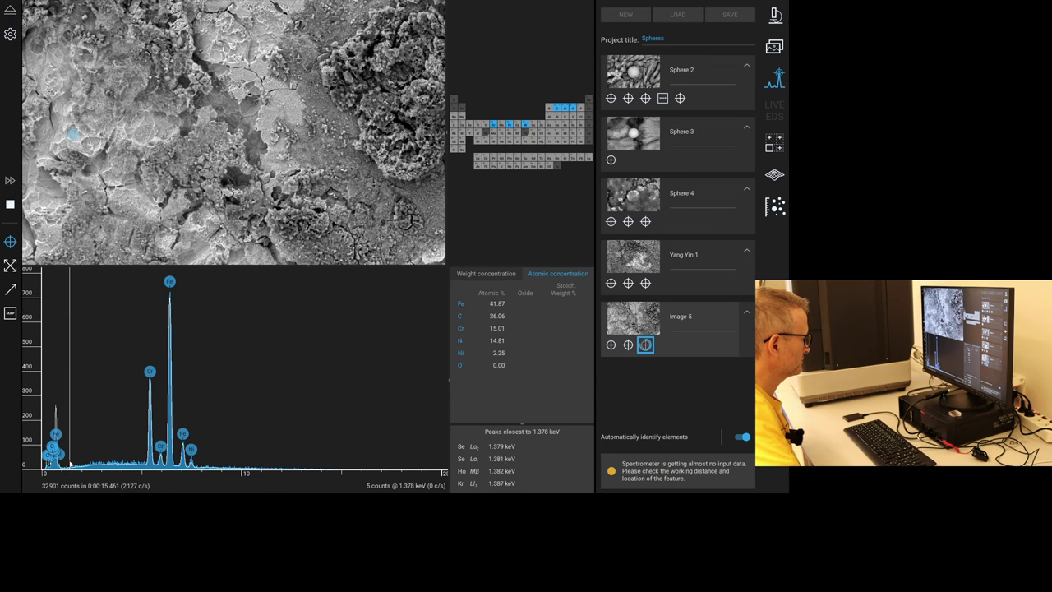
scroll(68, 475, up, 2)
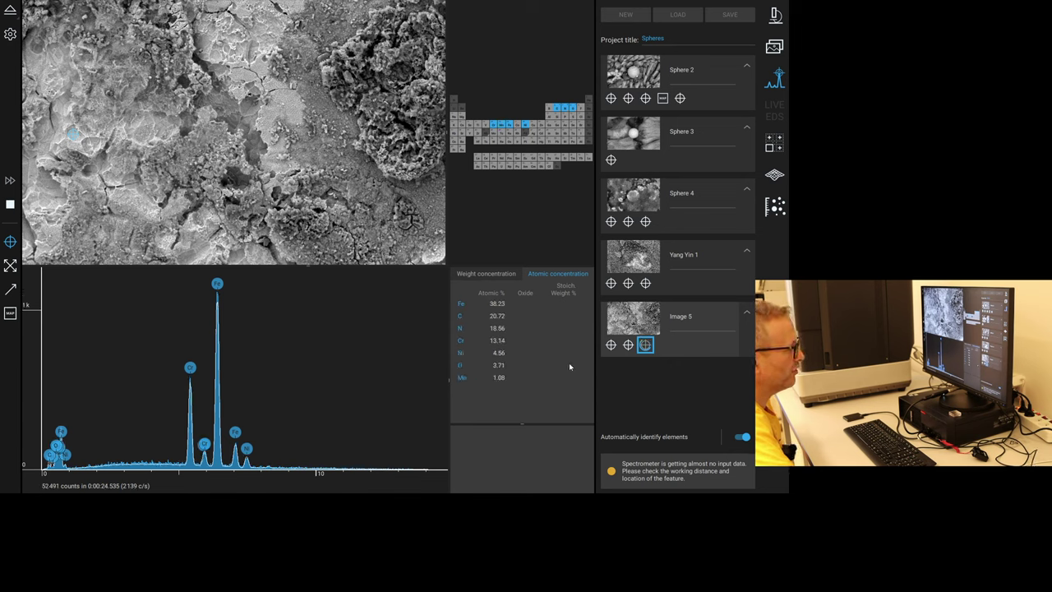
click(566, 273)
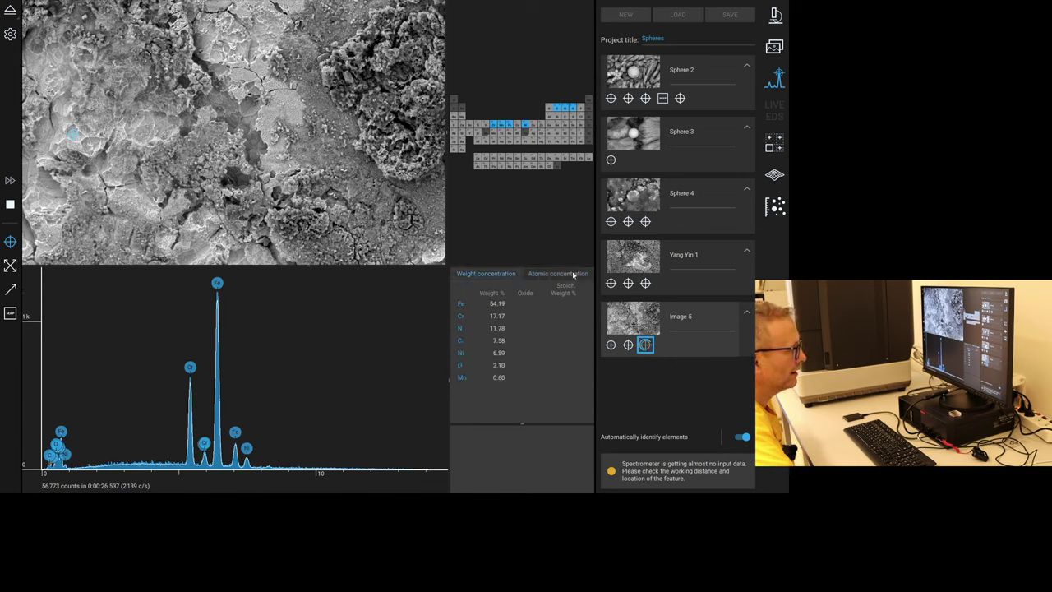
click(573, 273)
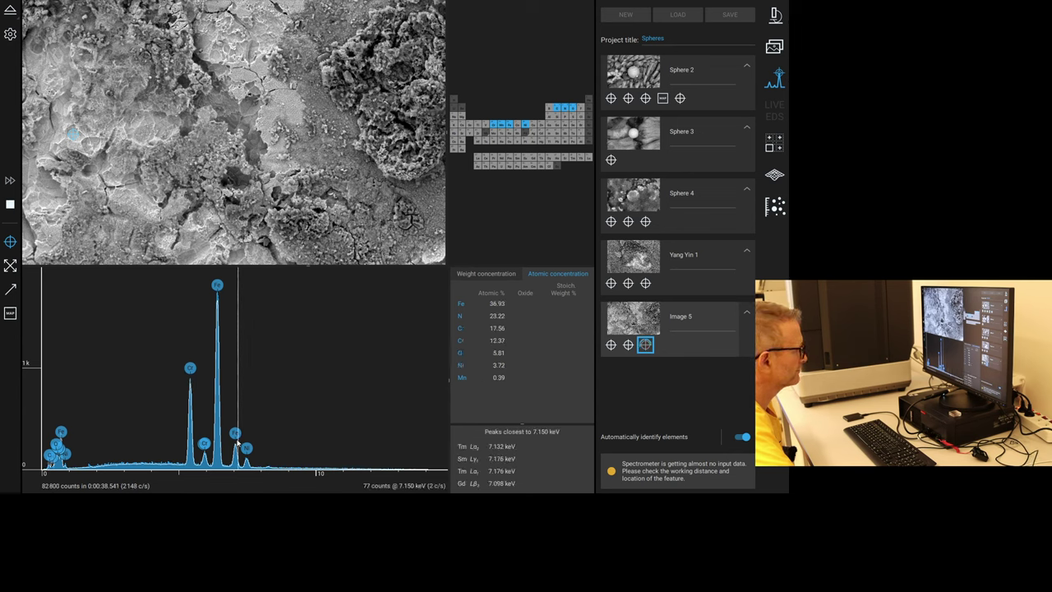
Exclude manganese from the third spot's identified elements and display its quantification as weight concentration.
scroll(191, 471, up, 2)
scroll(191, 470, up, 4)
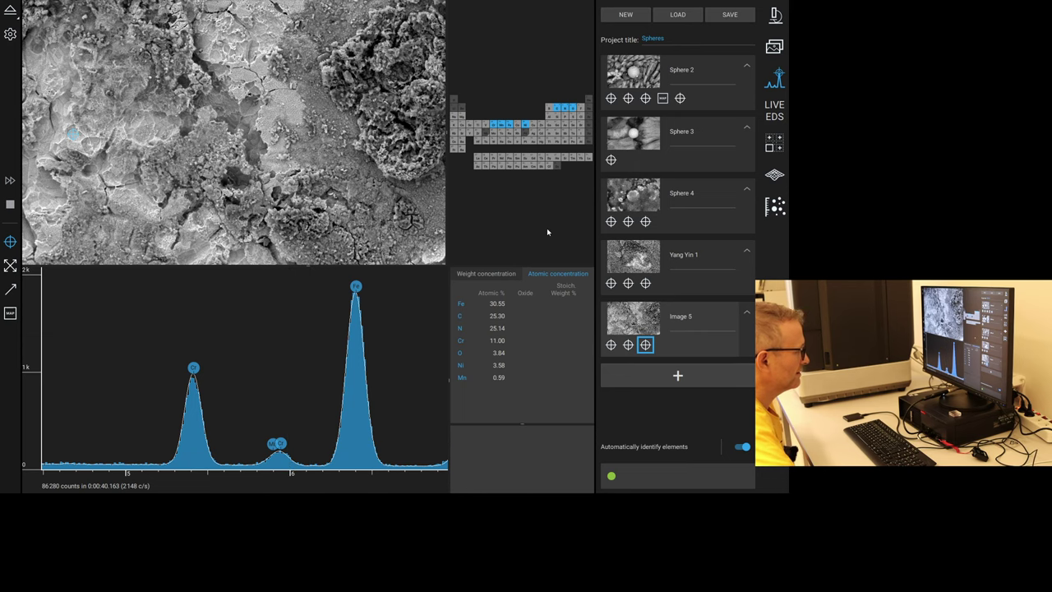
right_click(499, 128)
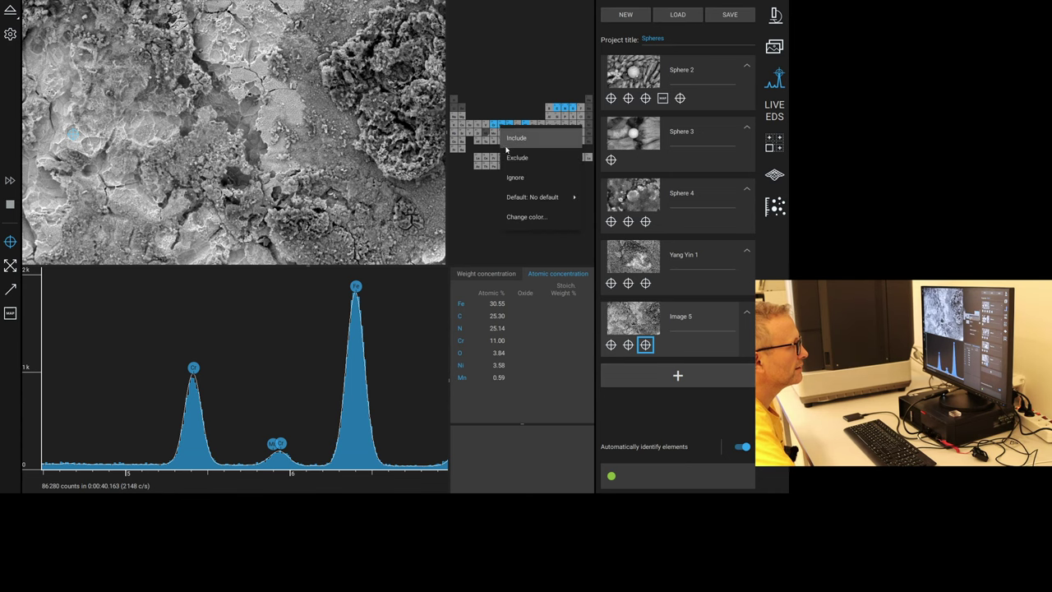
click(508, 162)
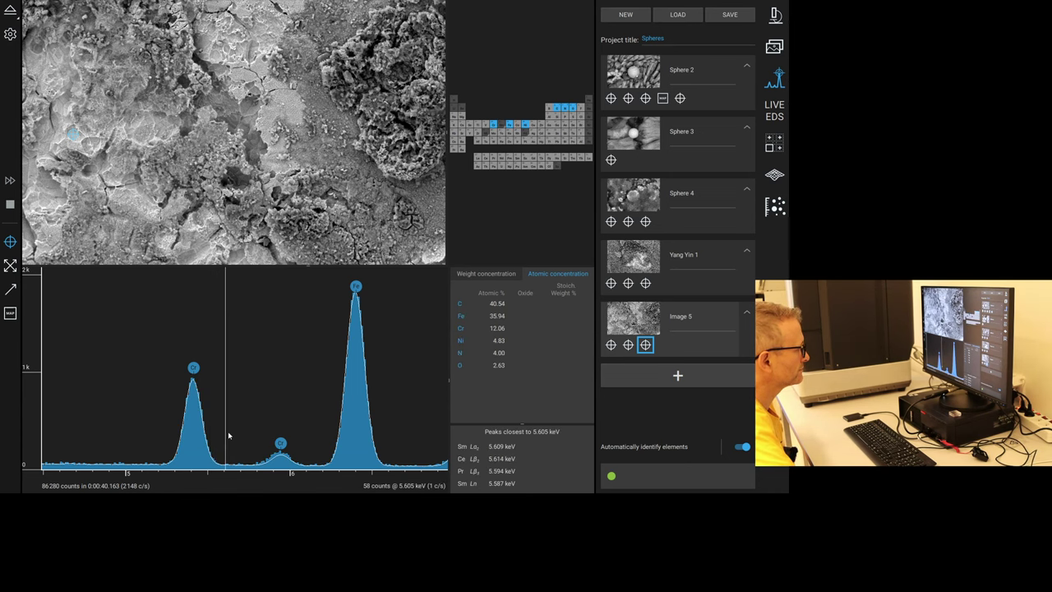
scroll(228, 434, down, 2)
scroll(229, 434, down, 2)
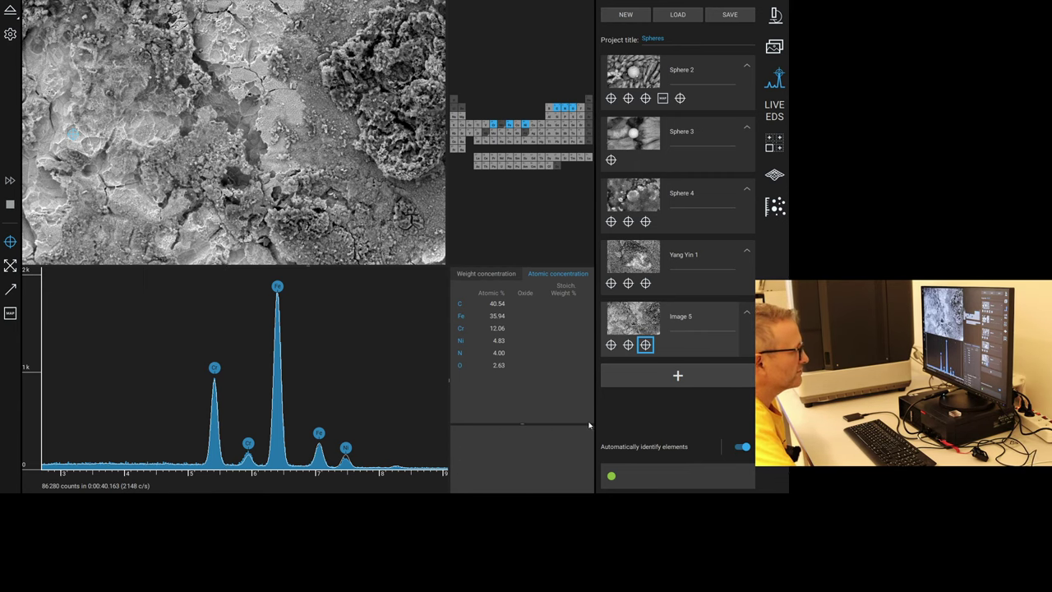
click(484, 275)
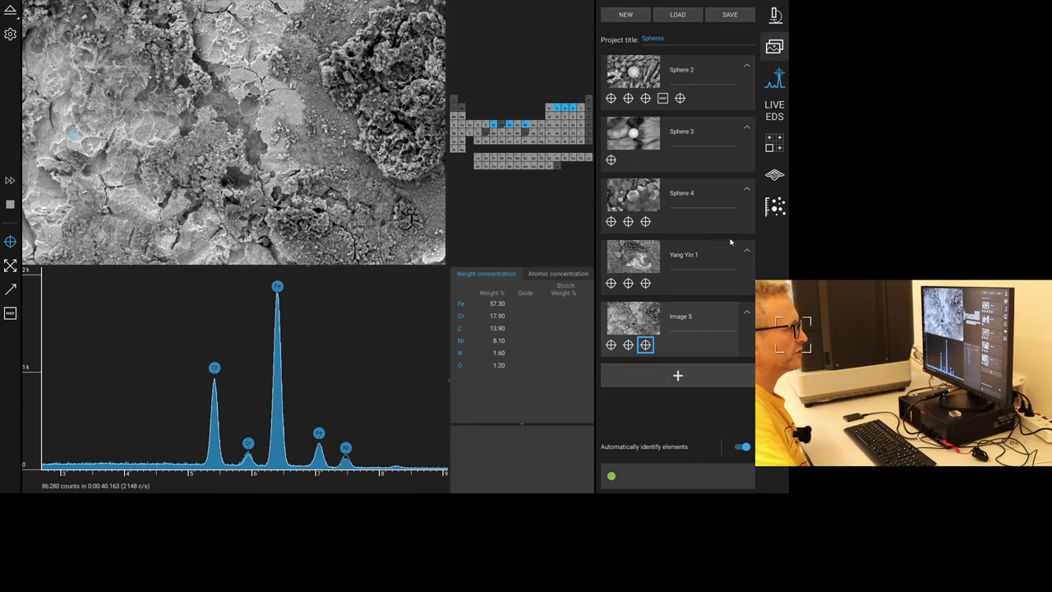
Rename the newly analysed image, Image 5, as Steel.
click(680, 316)
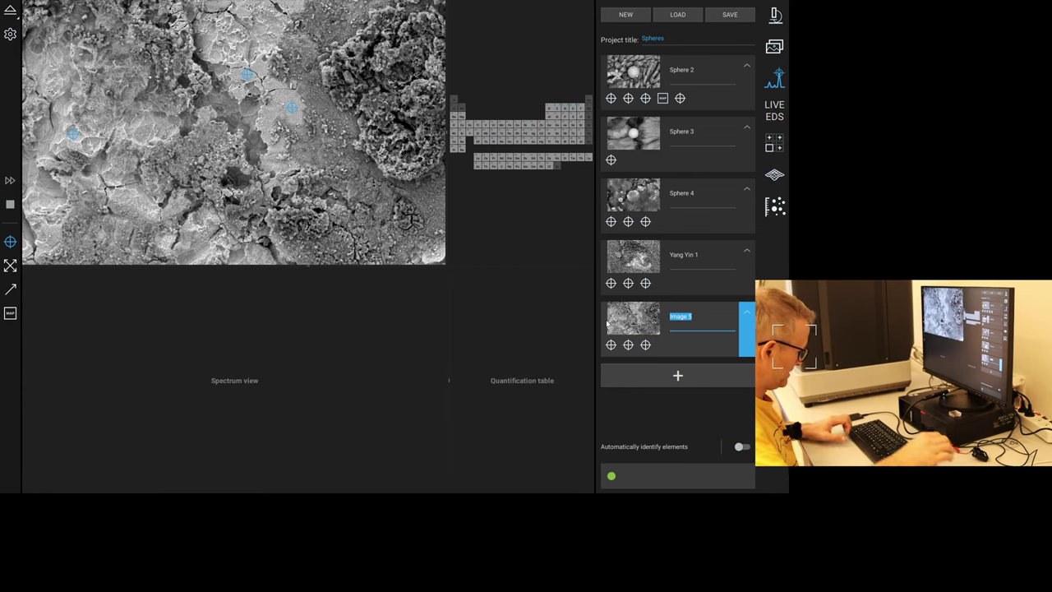
text(Steel)
key(Return)
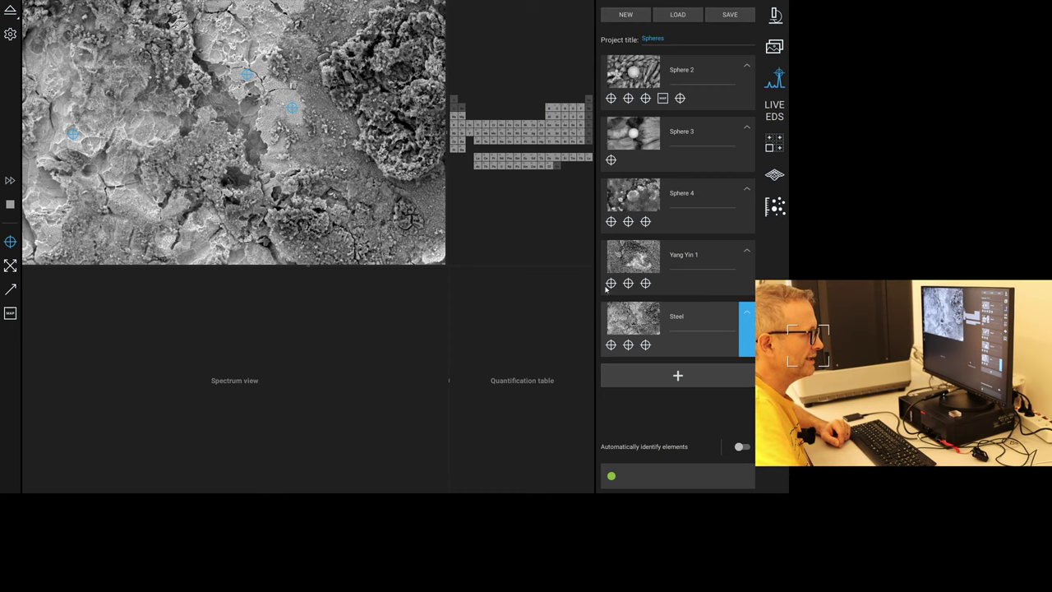
Return to live microscope imaging, reduce the magnification to 580×, and move to the flaky raised area up-left of the bright patch.
click(775, 15)
scroll(326, 265, down, 10)
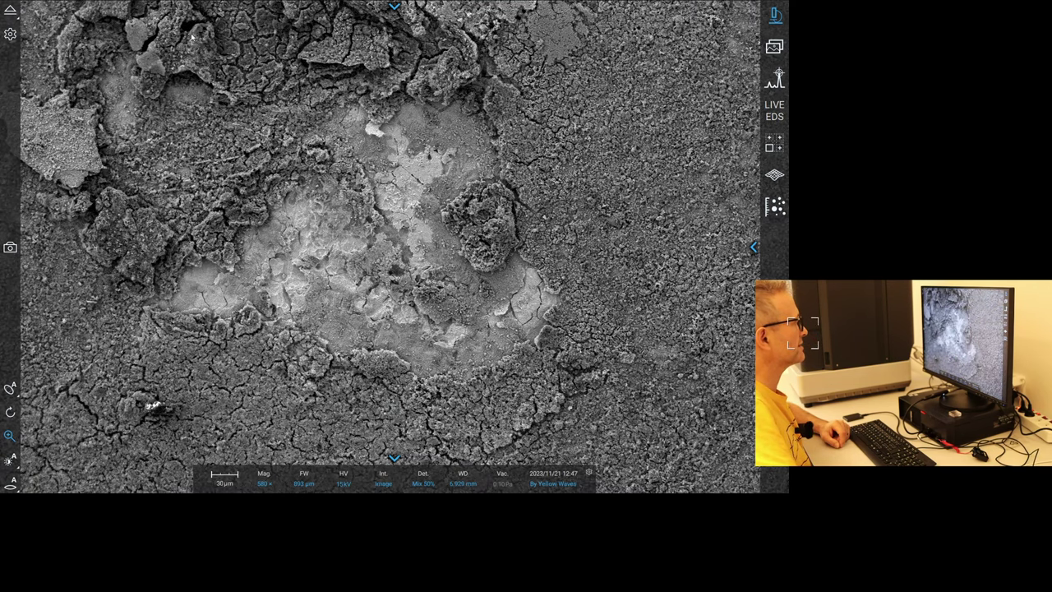
drag(193, 36, 492, 380)
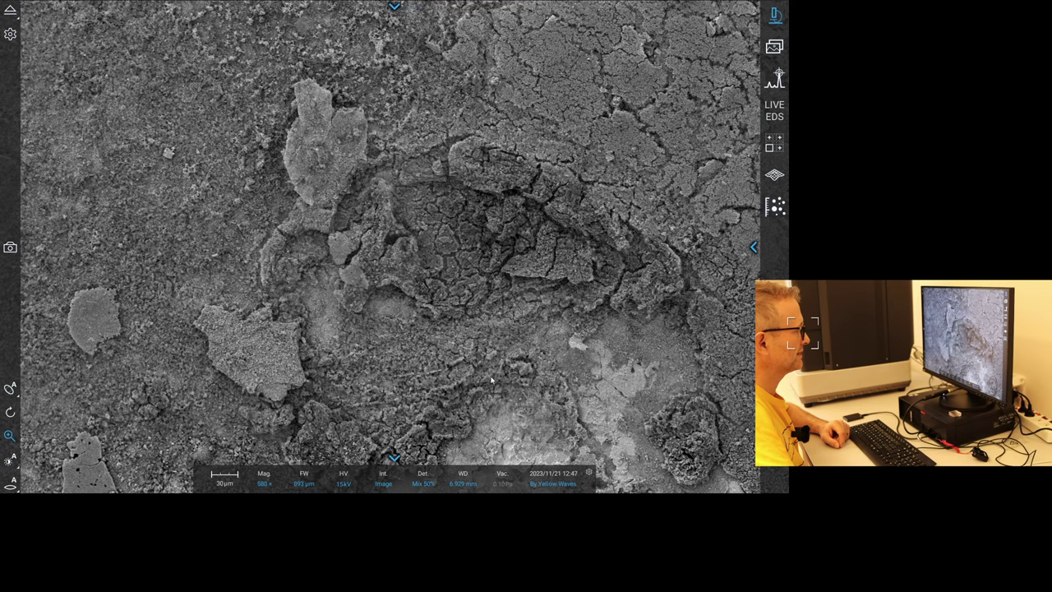
Examine the cracked depression above the bright patch at up to 1200×, and return to 580×.
double_click(485, 338)
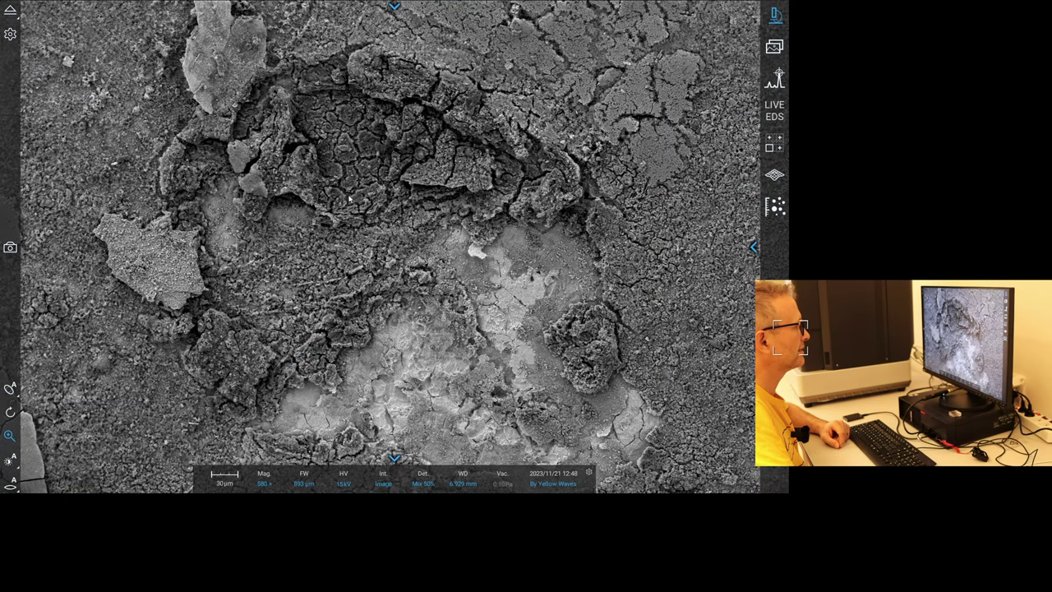
scroll(348, 198, up, 1)
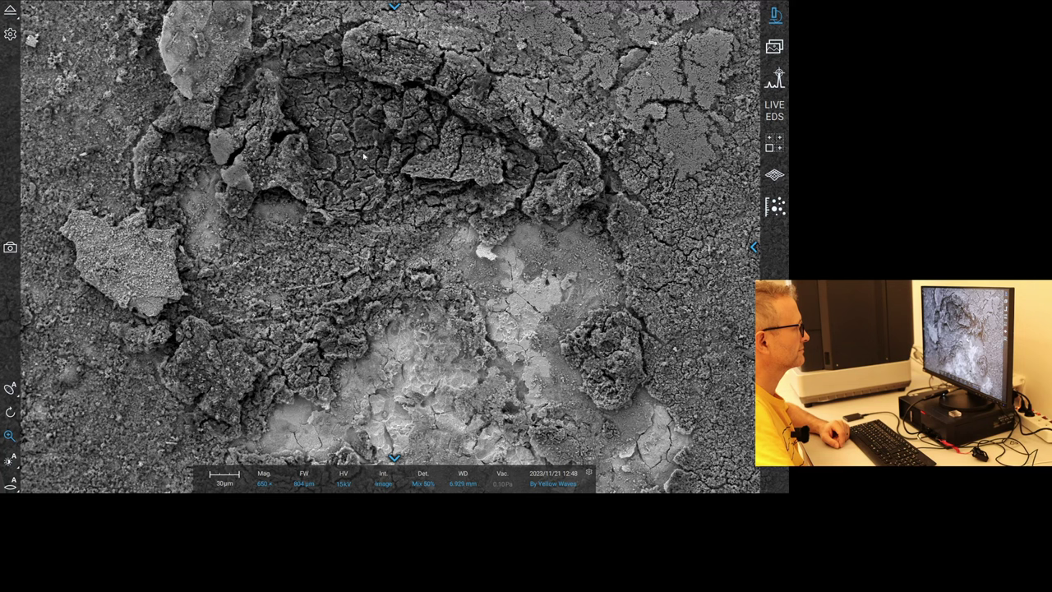
scroll(364, 156, up, 1)
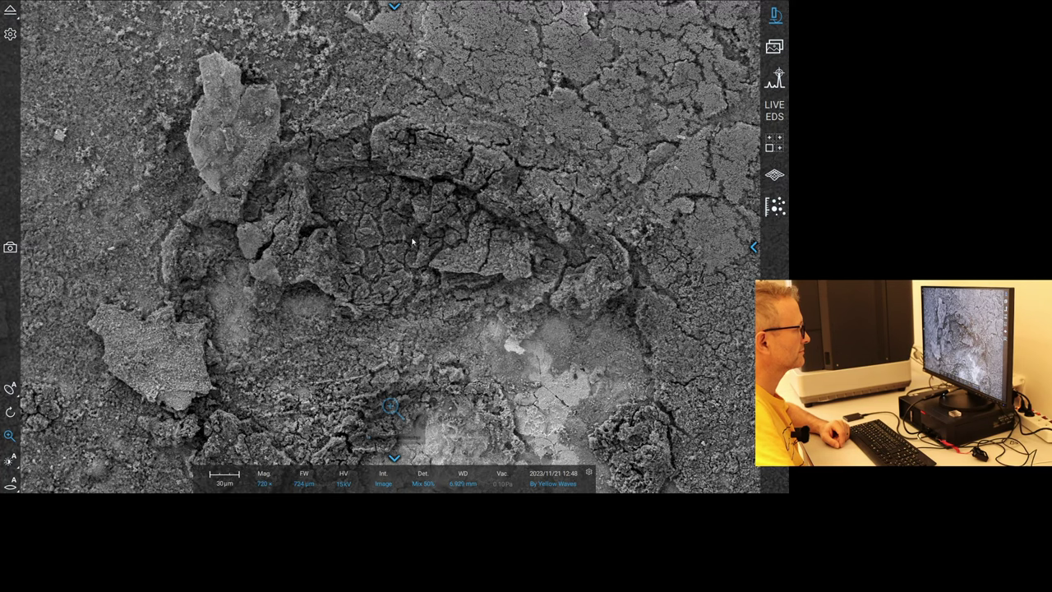
scroll(412, 241, up, 3)
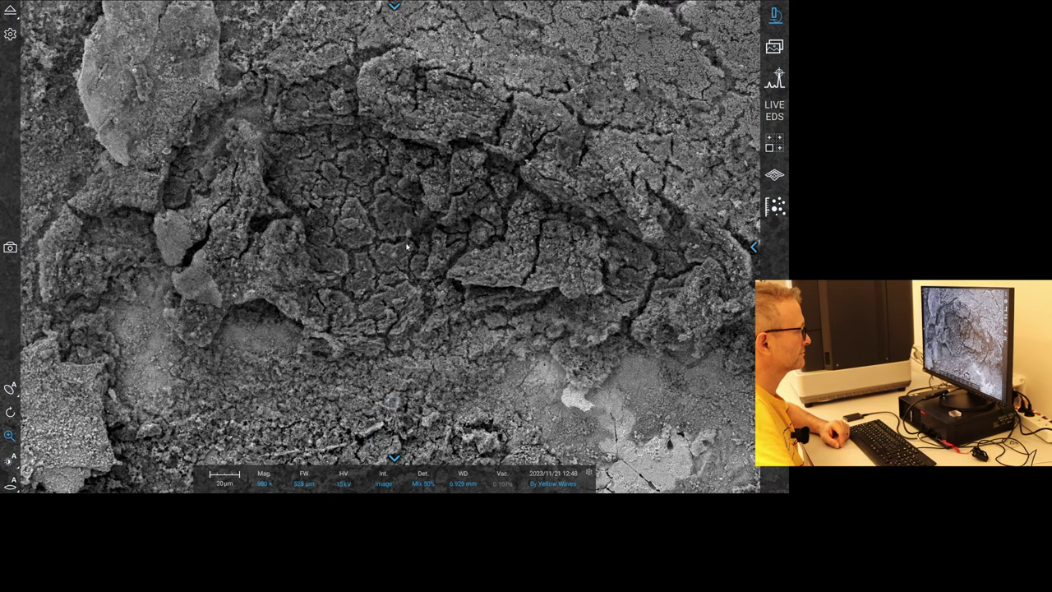
scroll(406, 245, up, 2)
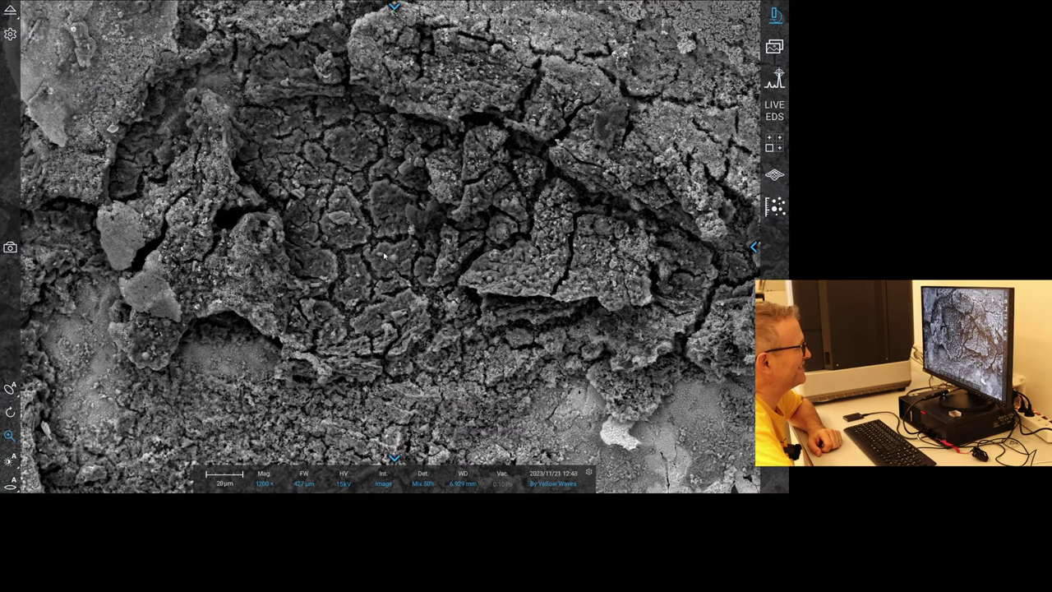
scroll(384, 257, down, 6)
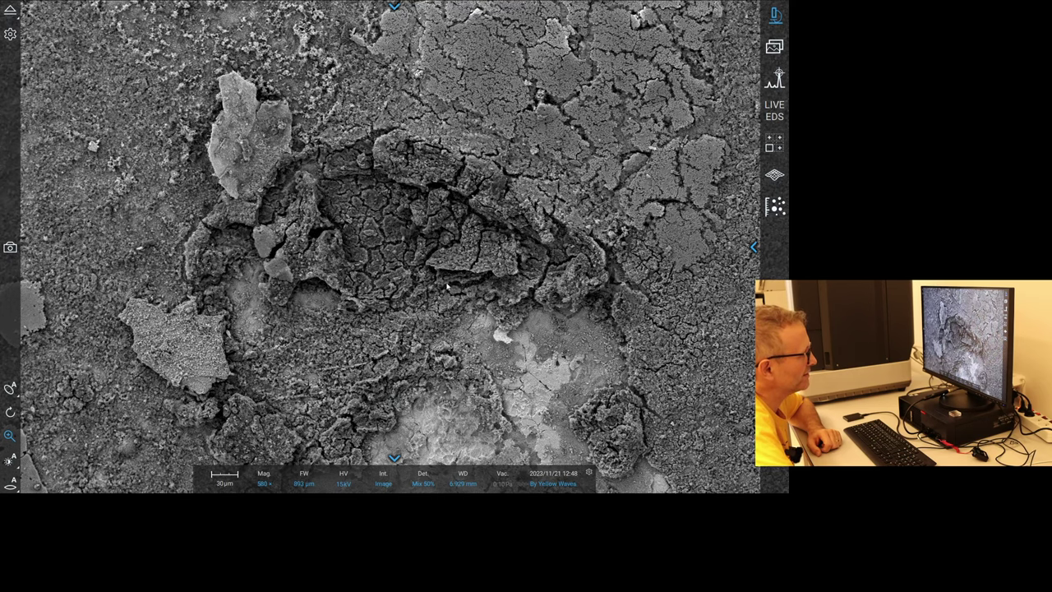
Centre the bright patch below the cracked depression and inspect its surface at up to 890×.
double_click(454, 337)
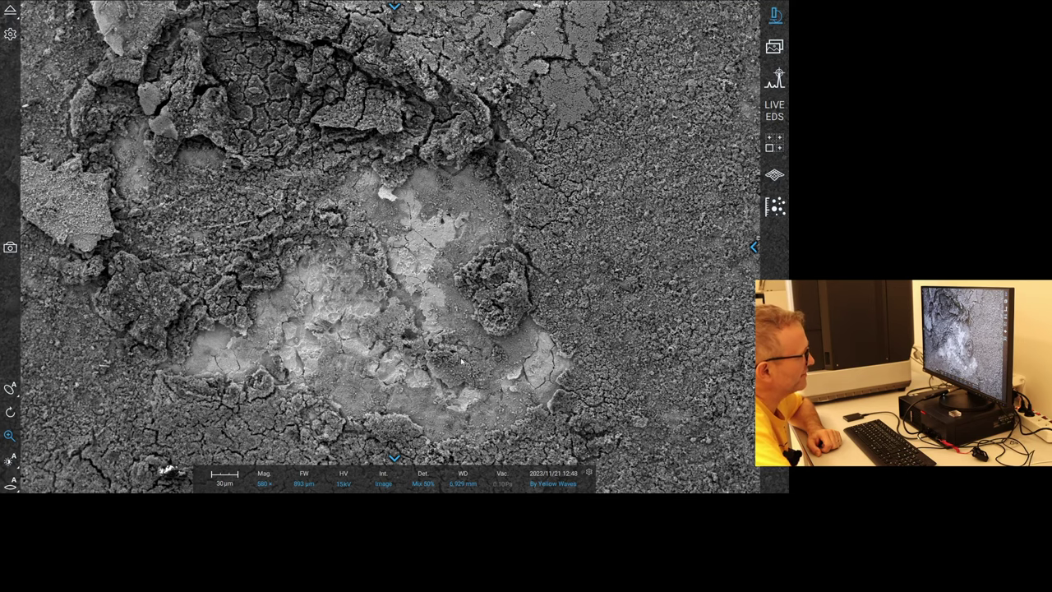
scroll(441, 385, up, 5)
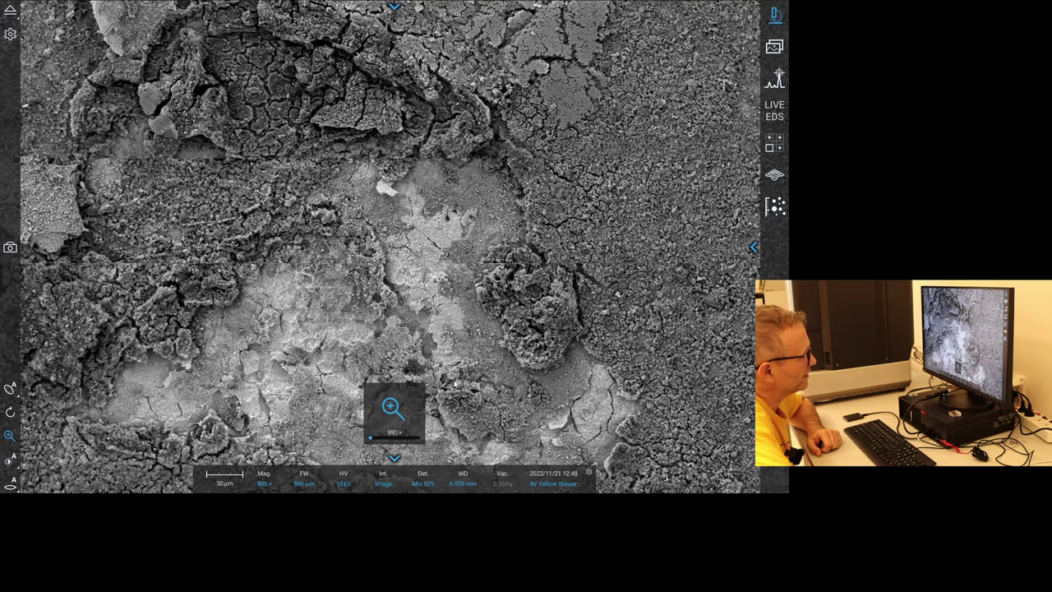
scroll(576, 341, down, 5)
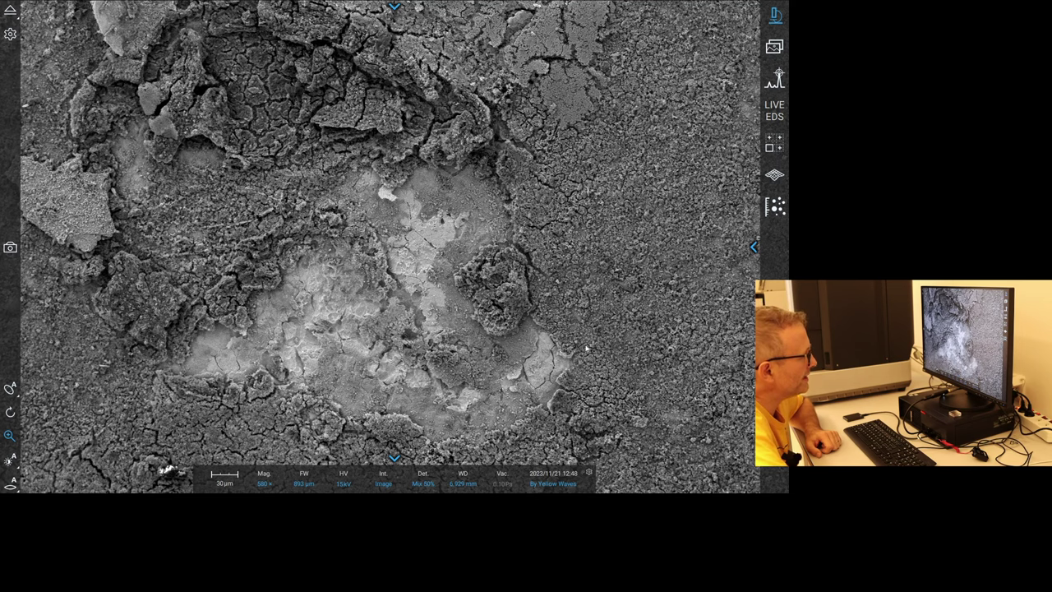
drag(587, 351, 734, 413)
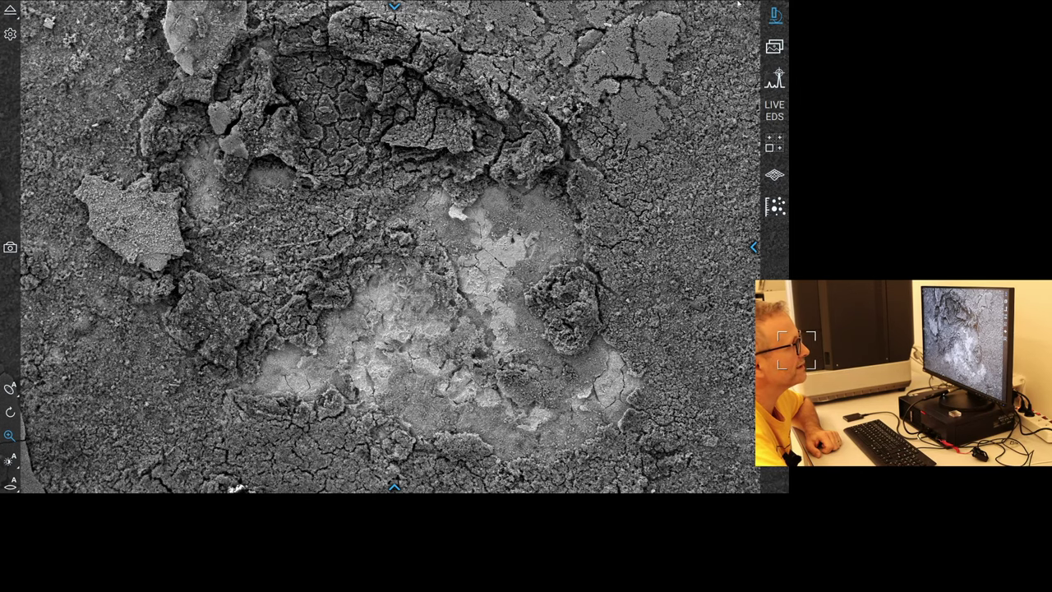
double_click(424, 253)
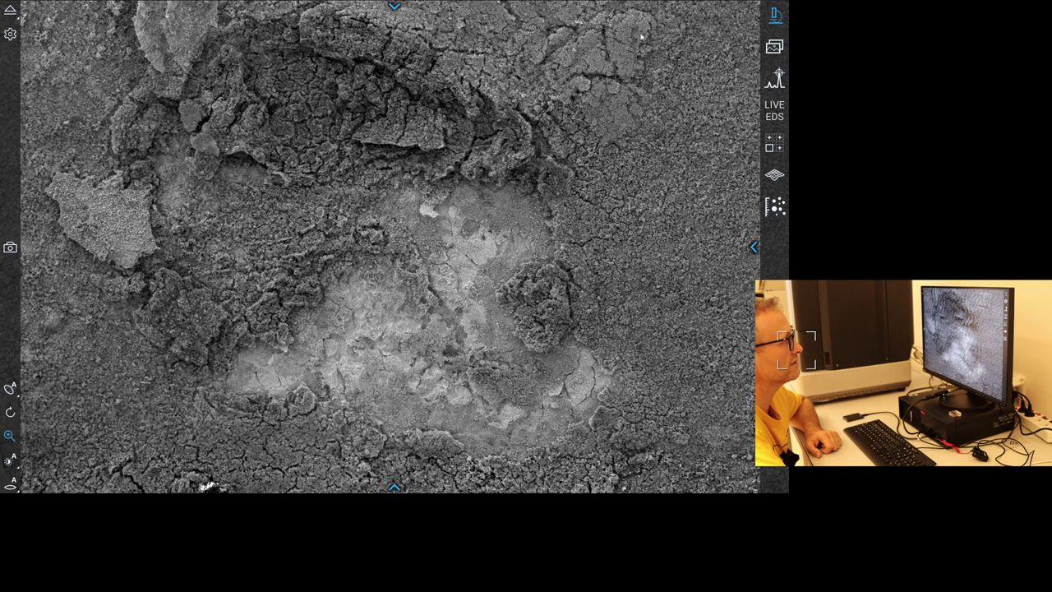
Move to the granular surface beyond the cracked plates and inspect the small round particle at high magnification.
scroll(656, 25, up, 5)
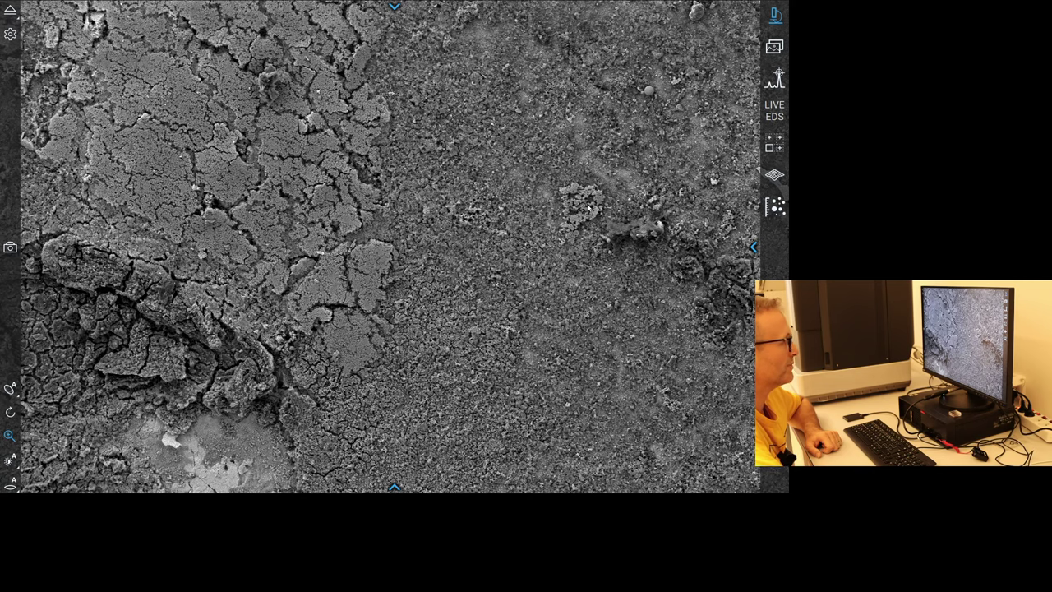
double_click(689, 135)
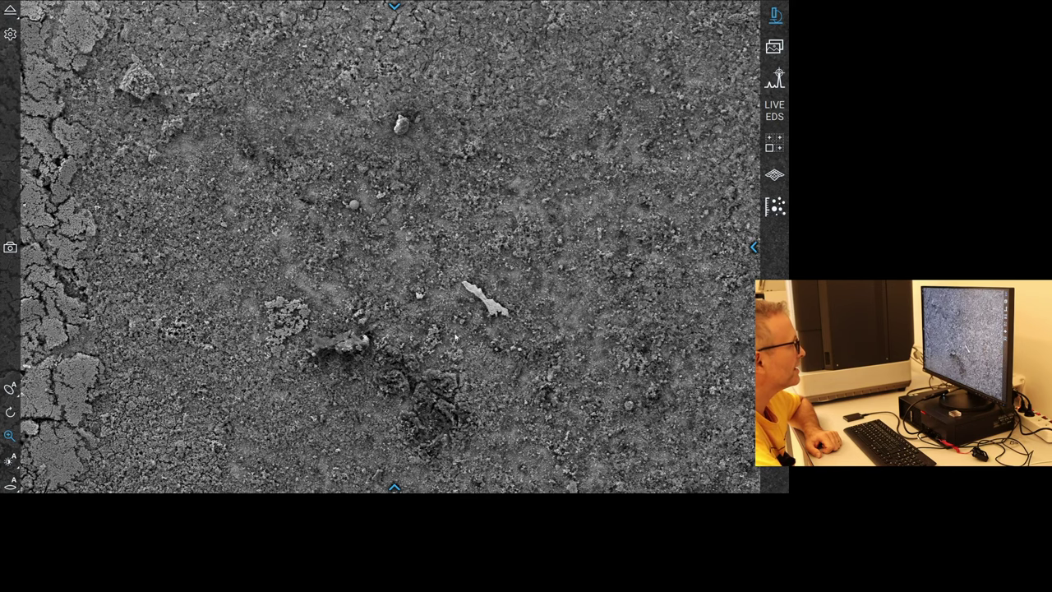
double_click(284, 327)
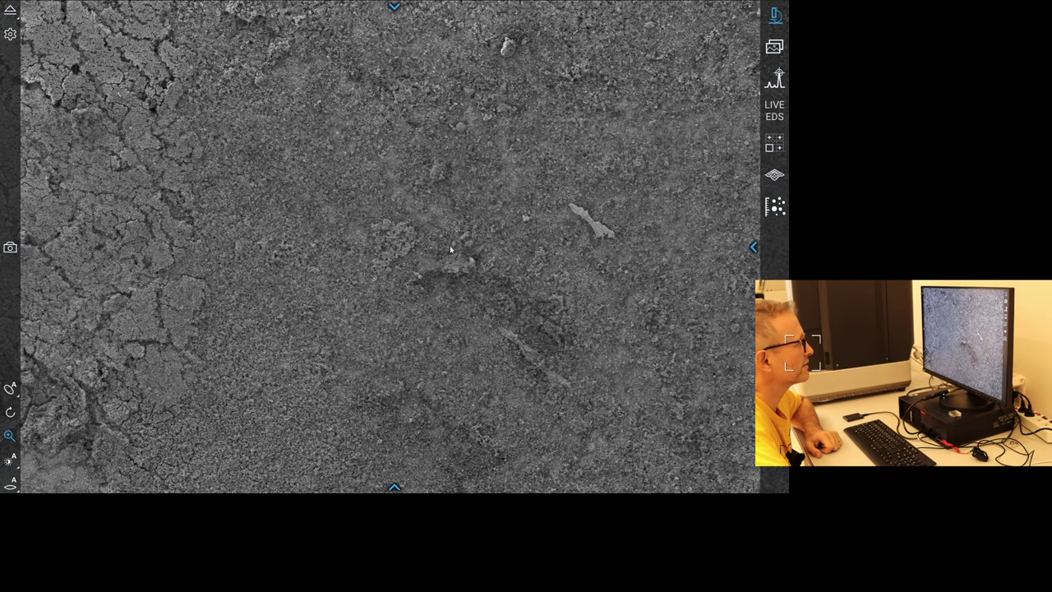
scroll(394, 253, up, 1)
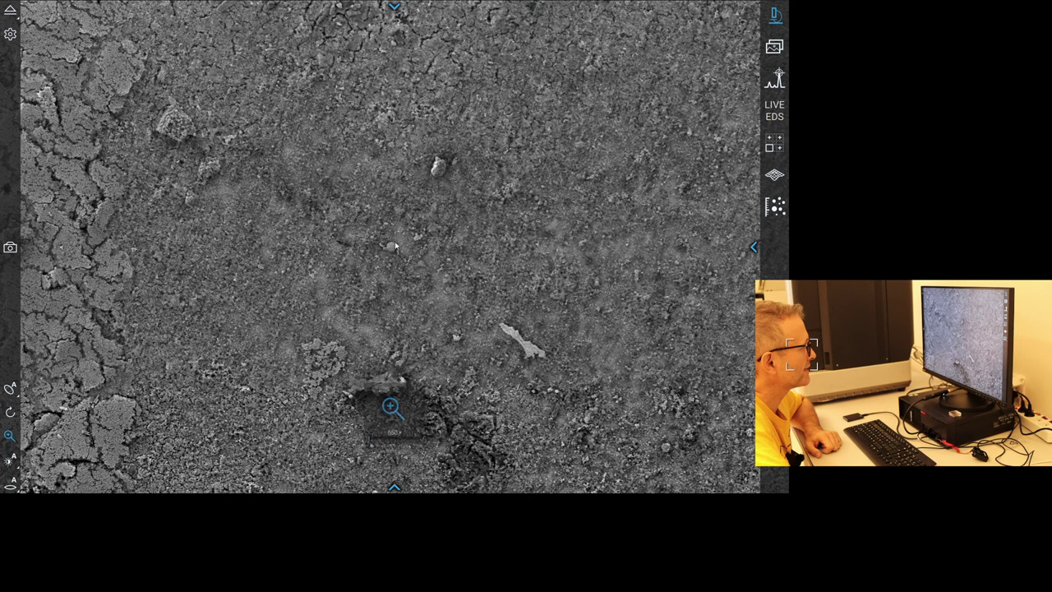
scroll(394, 253, up, 4)
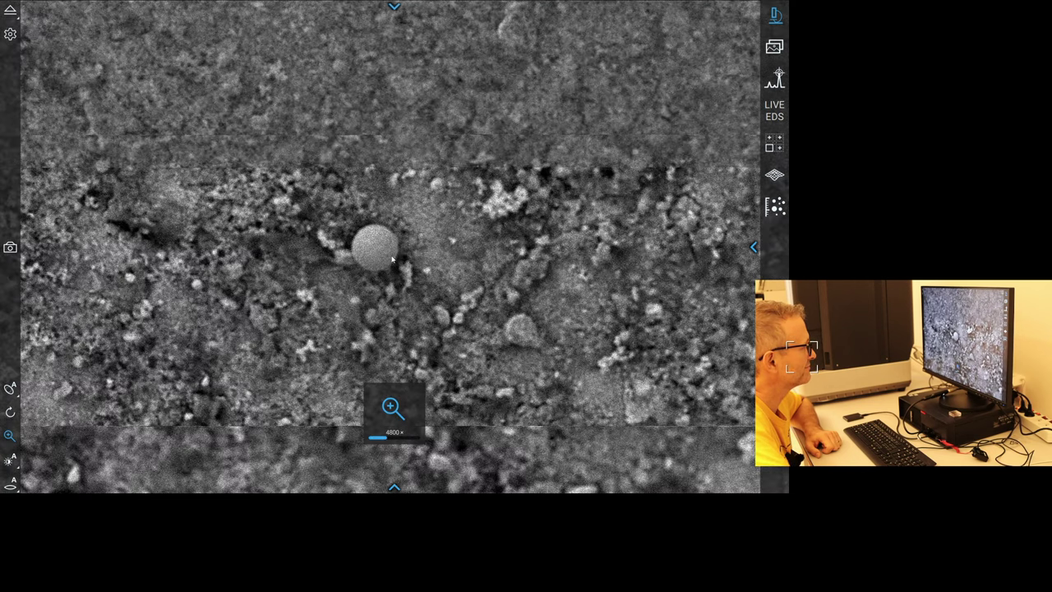
scroll(392, 260, down, 4)
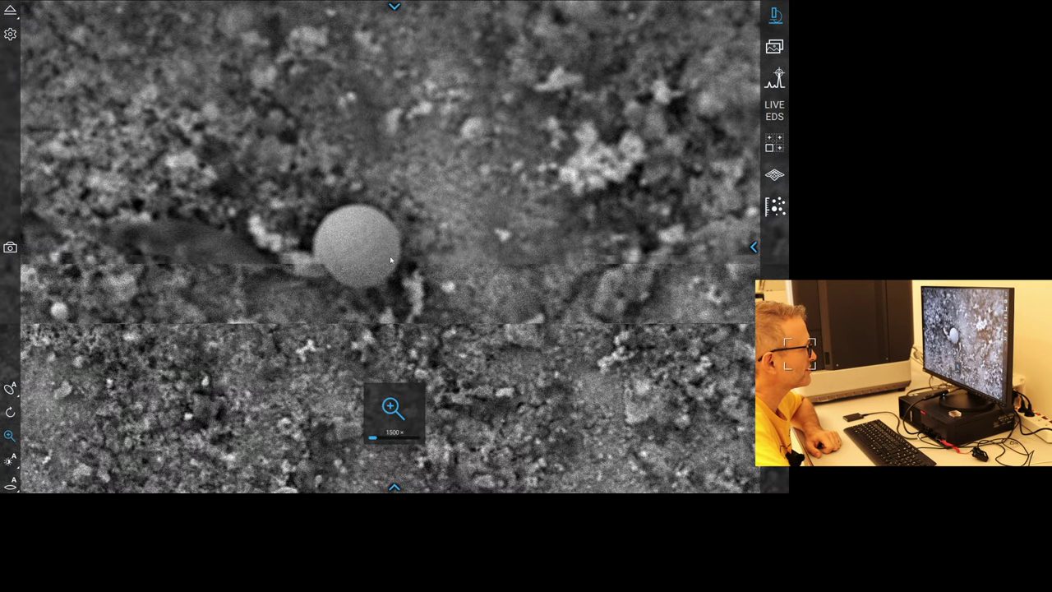
scroll(392, 259, down, 1)
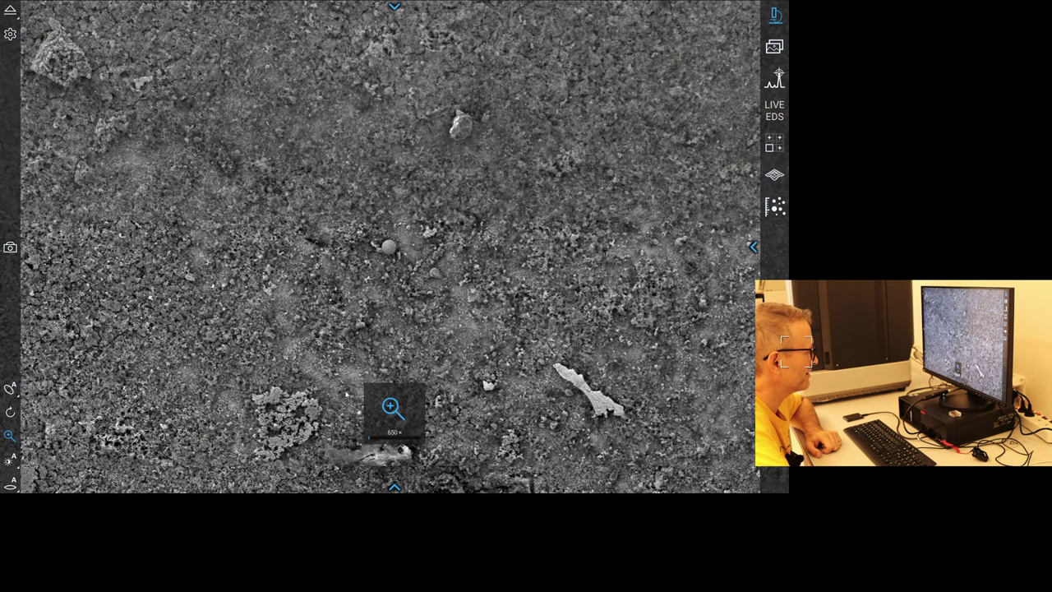
scroll(345, 389, down, 1)
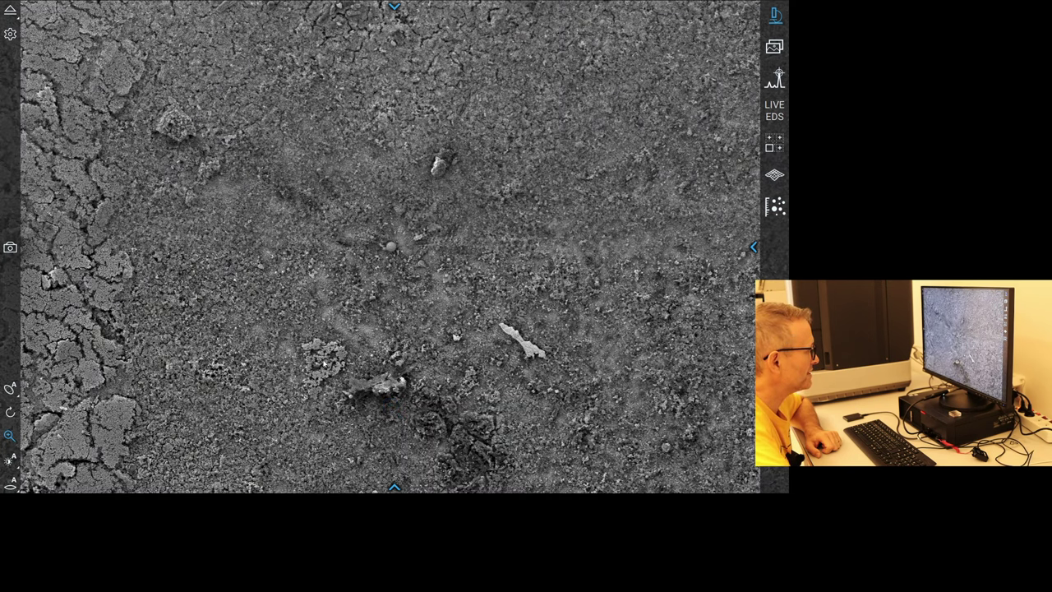
Centre the flaky cluster beside the dark elongated debris, inspect it close up, and return to 580×.
drag(323, 374, 395, 262)
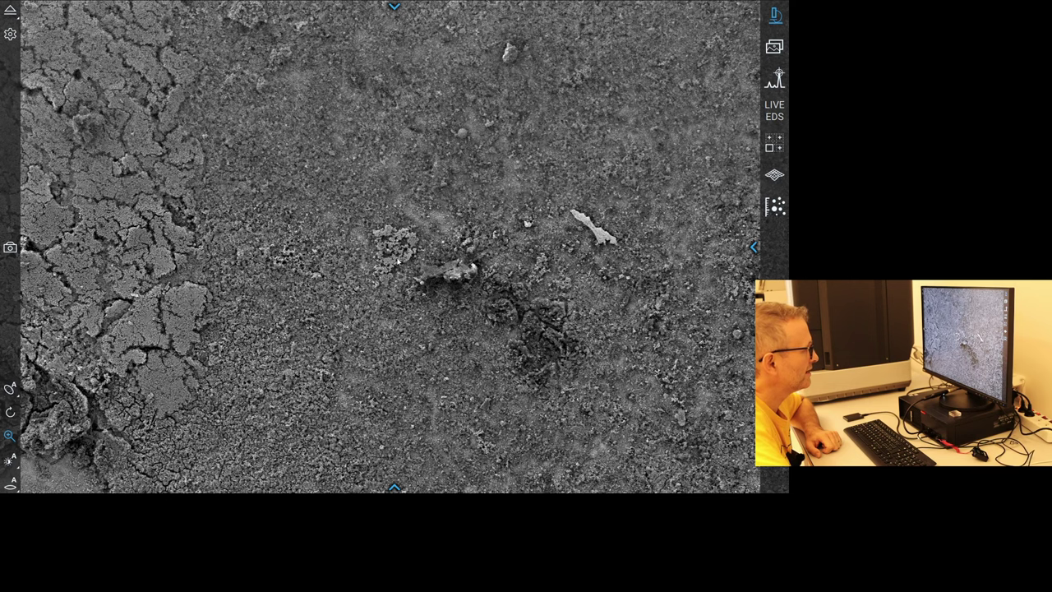
scroll(395, 262, up, 1)
scroll(396, 263, up, 2)
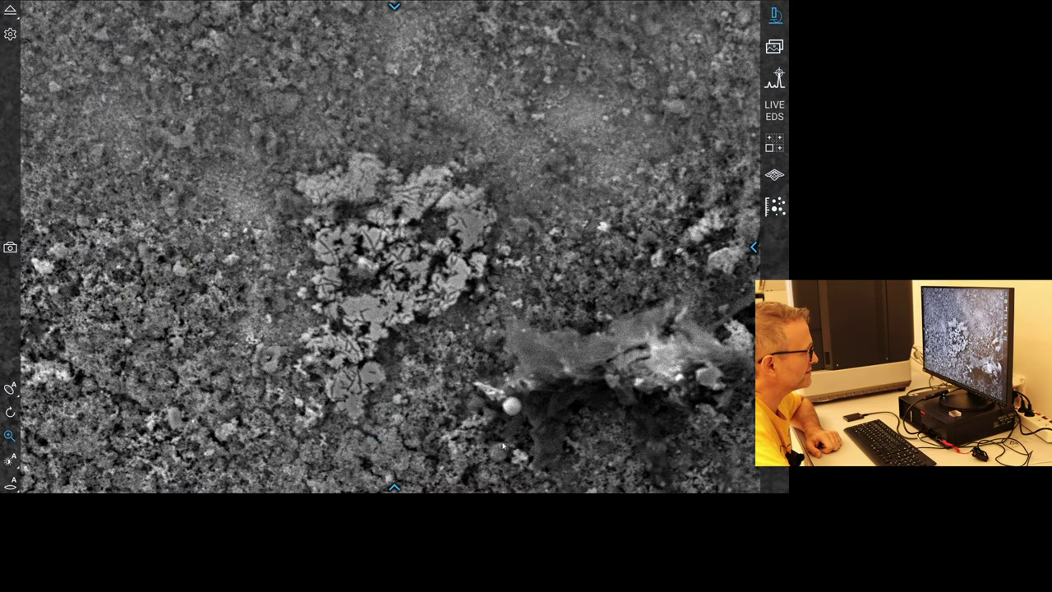
scroll(395, 284, up, 1)
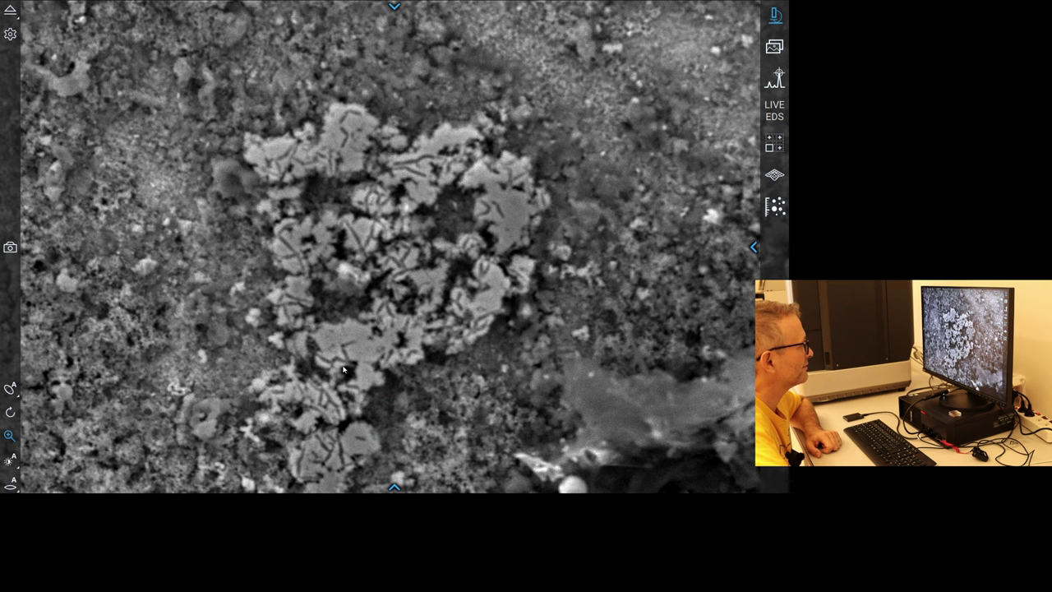
scroll(344, 370, down, 1)
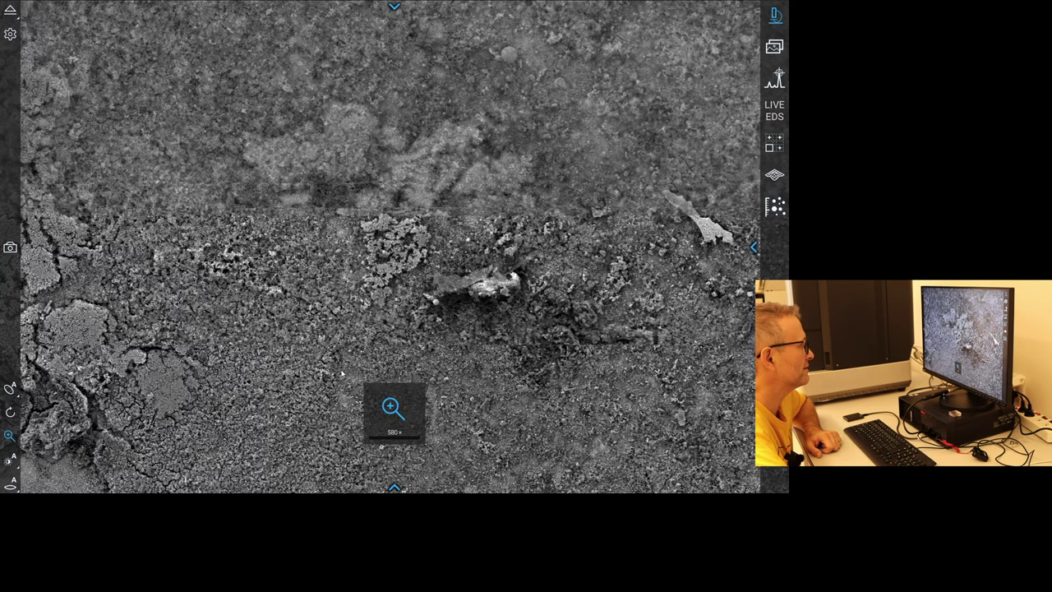
scroll(343, 374, down, 1)
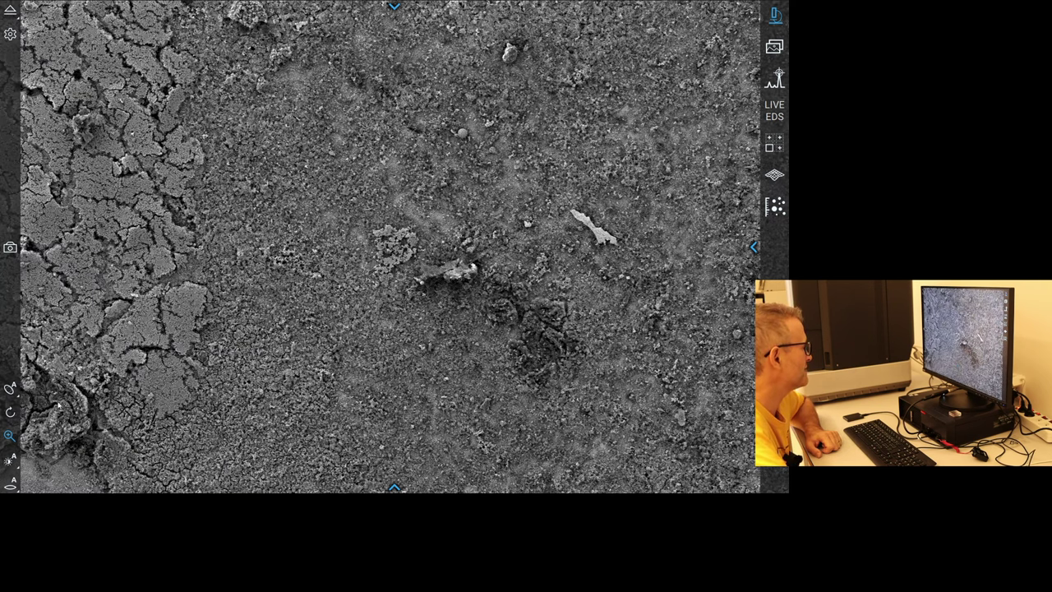
Return to the cracked depression above the bright patch and frame its cracked floor at 1650×.
double_click(60, 405)
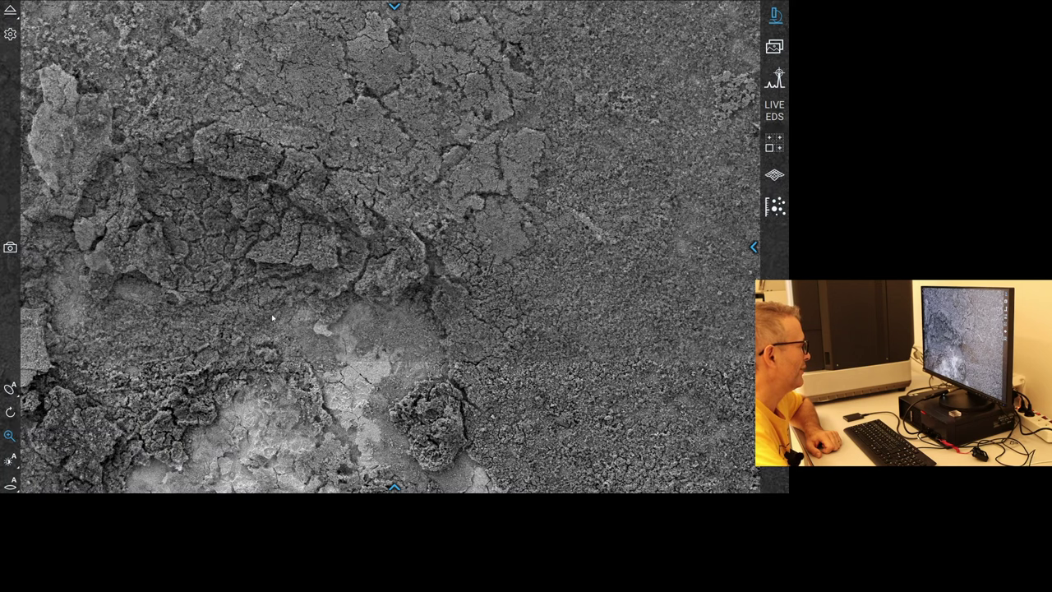
double_click(265, 379)
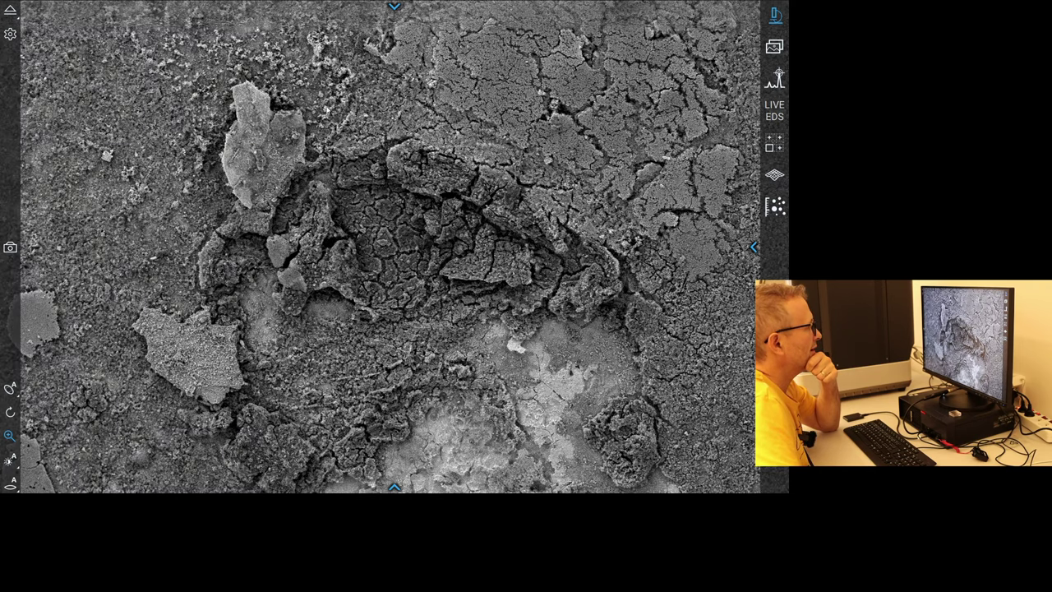
double_click(438, 376)
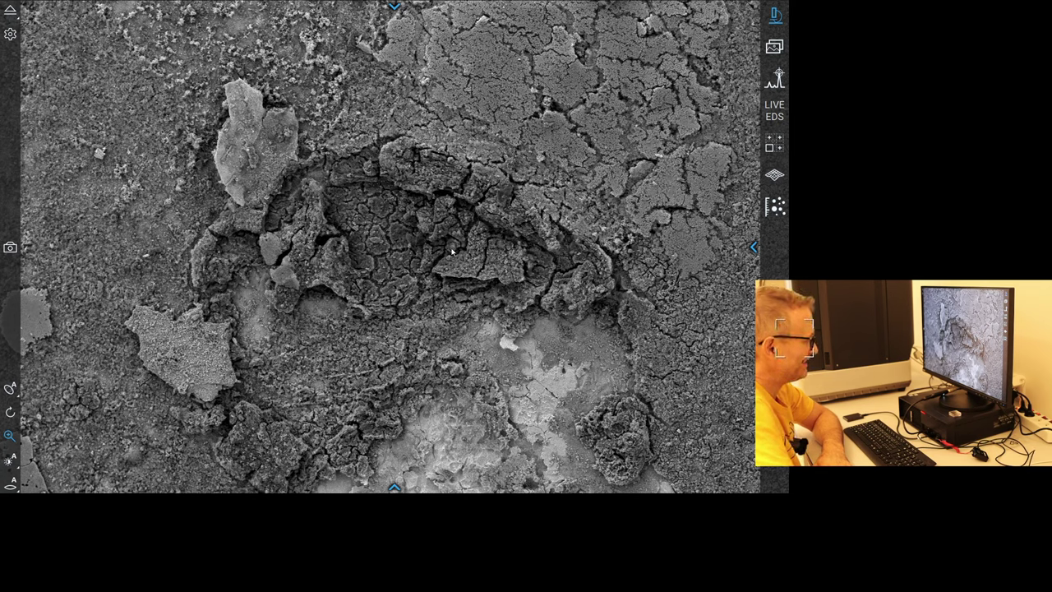
double_click(321, 245)
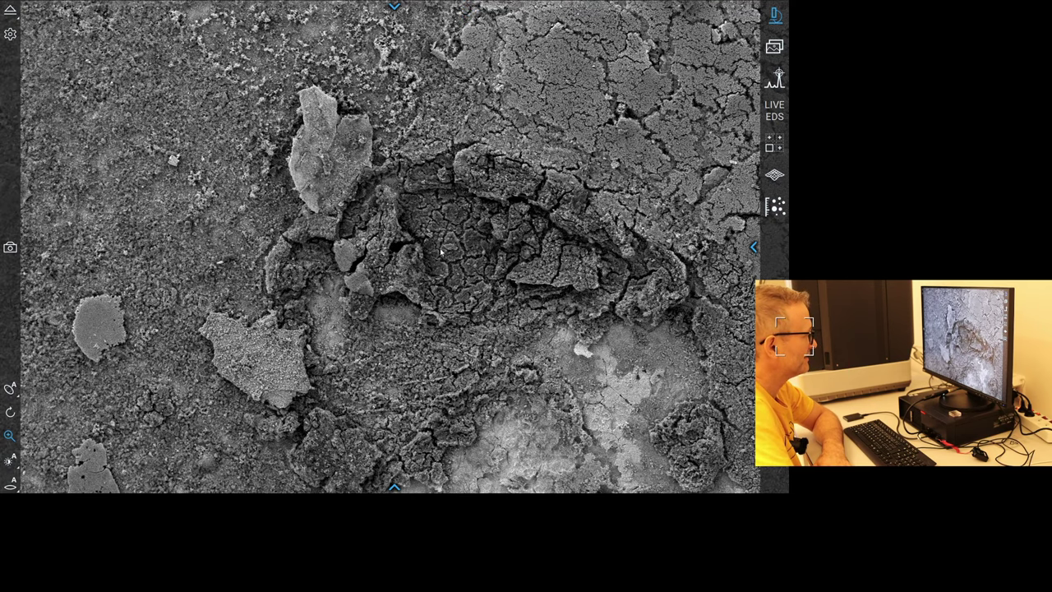
scroll(403, 256, up, 2)
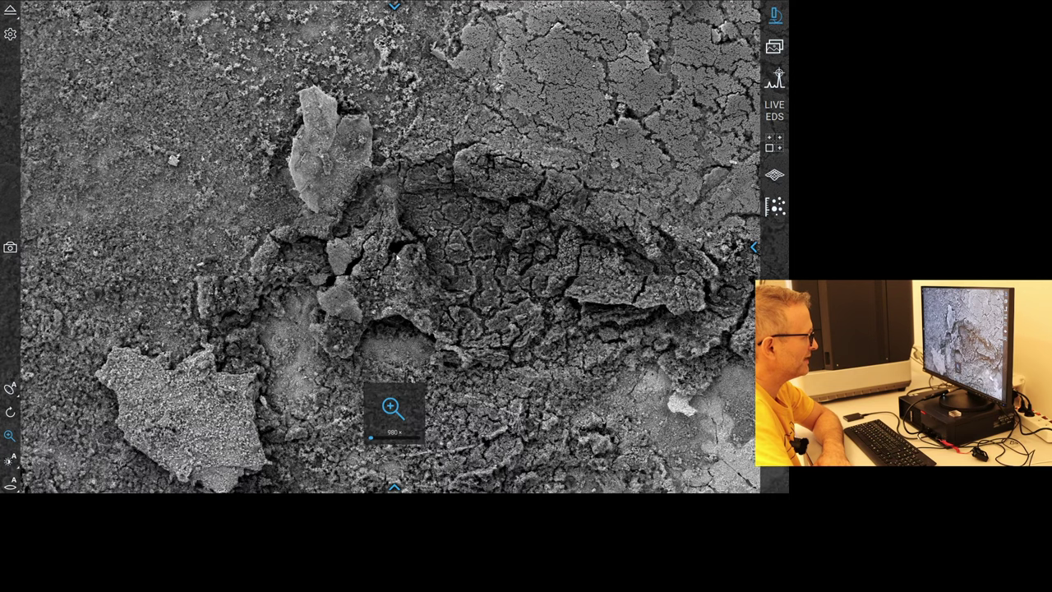
scroll(396, 257, up, 3)
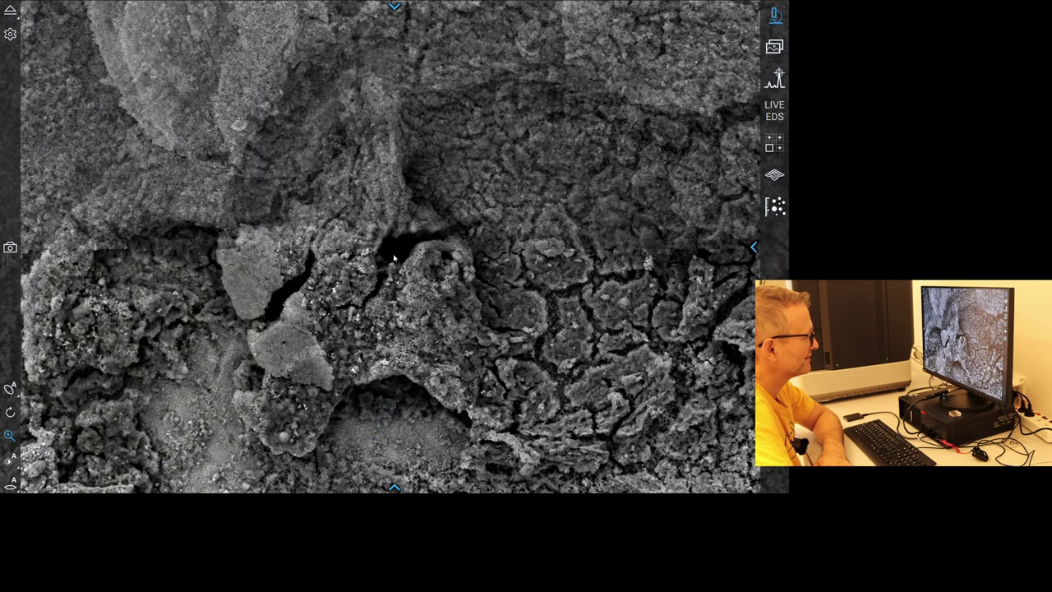
double_click(615, 277)
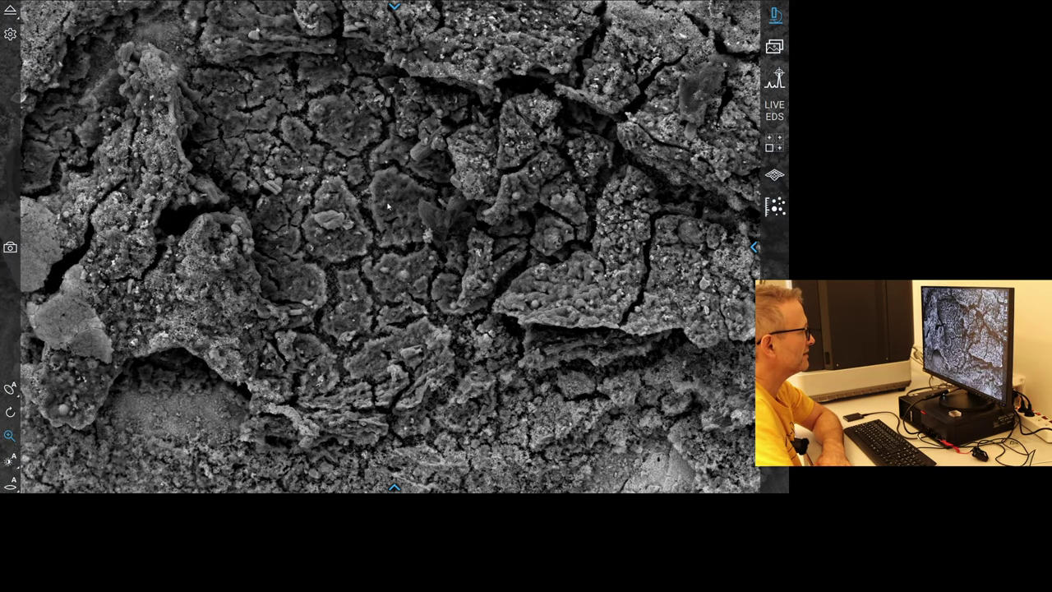
double_click(362, 210)
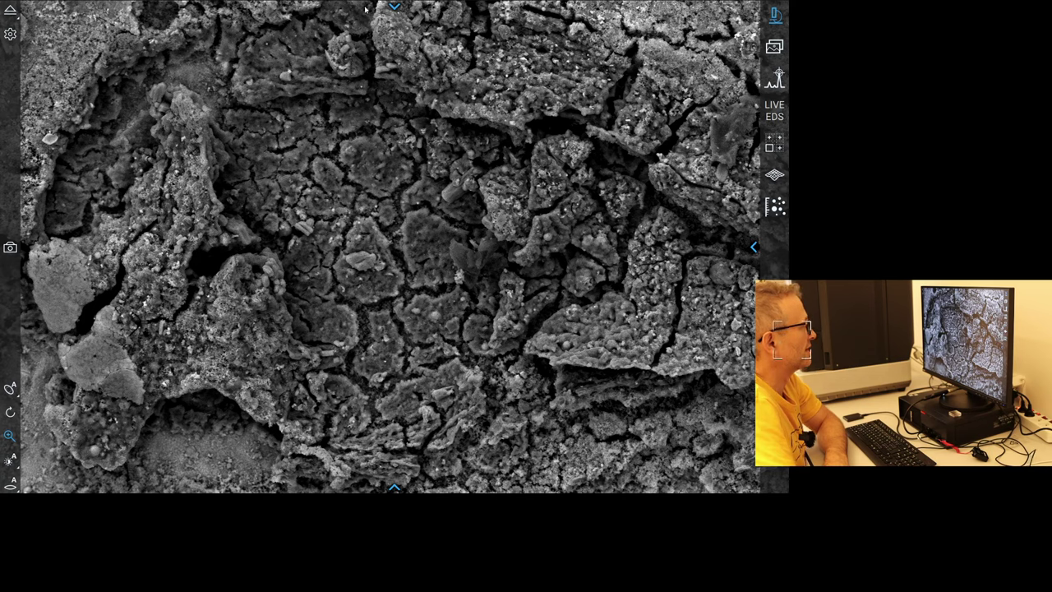
Review the system, live and acquisition imaging settings, and show the image information bar.
click(396, 8)
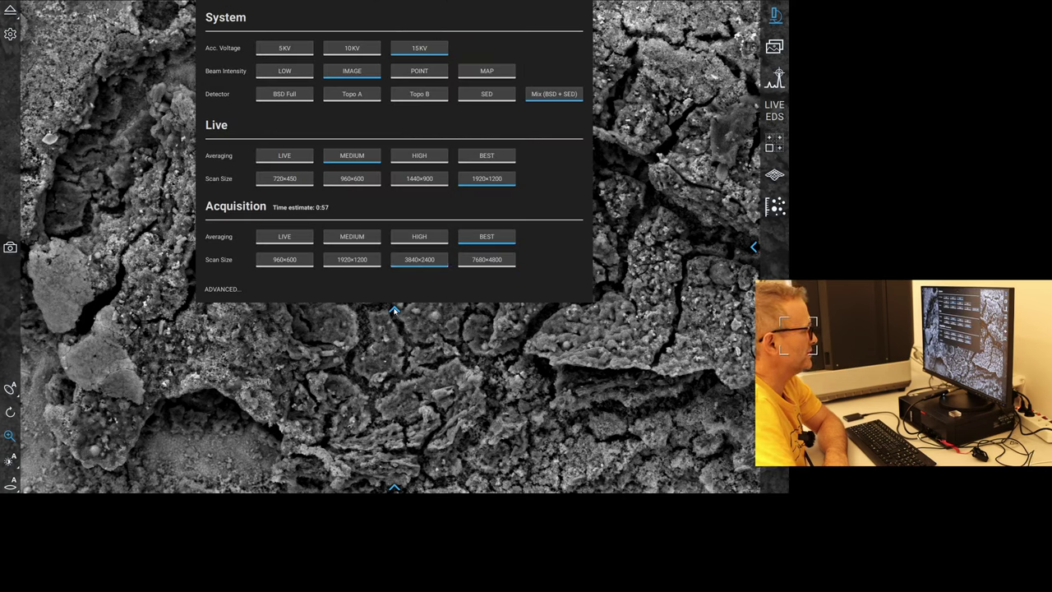
click(395, 309)
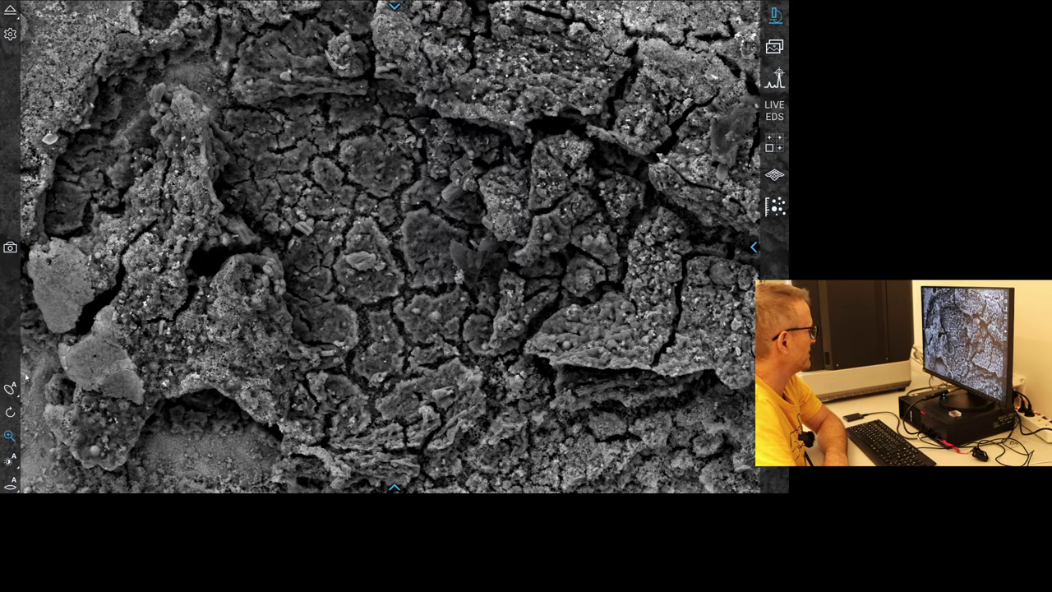
click(395, 486)
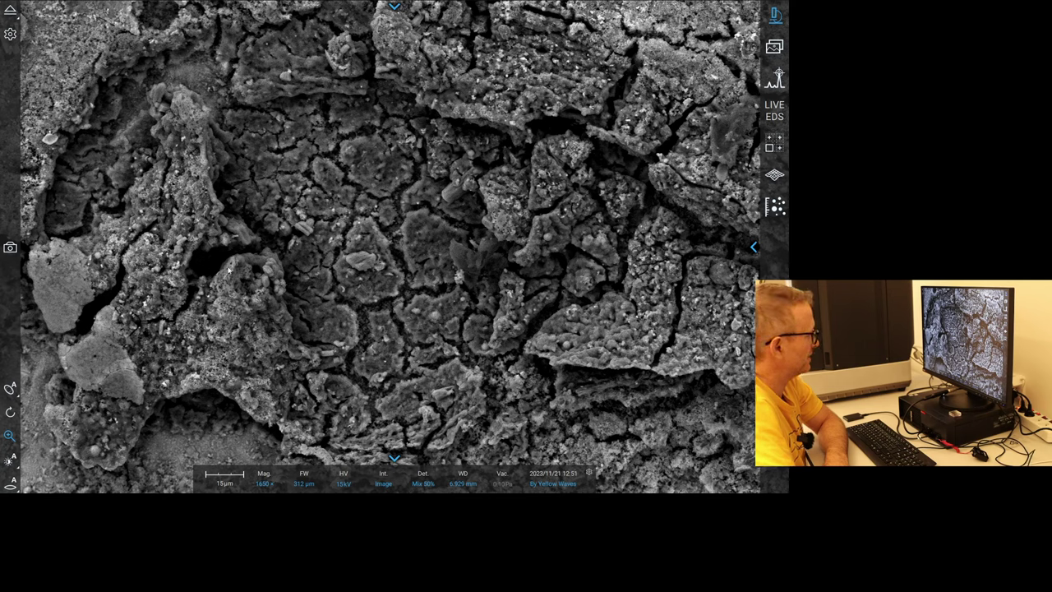
Lower the accelerating voltage to 10 kV, autofocus, and acquire an image of the cracked depression at 1650×.
click(10, 246)
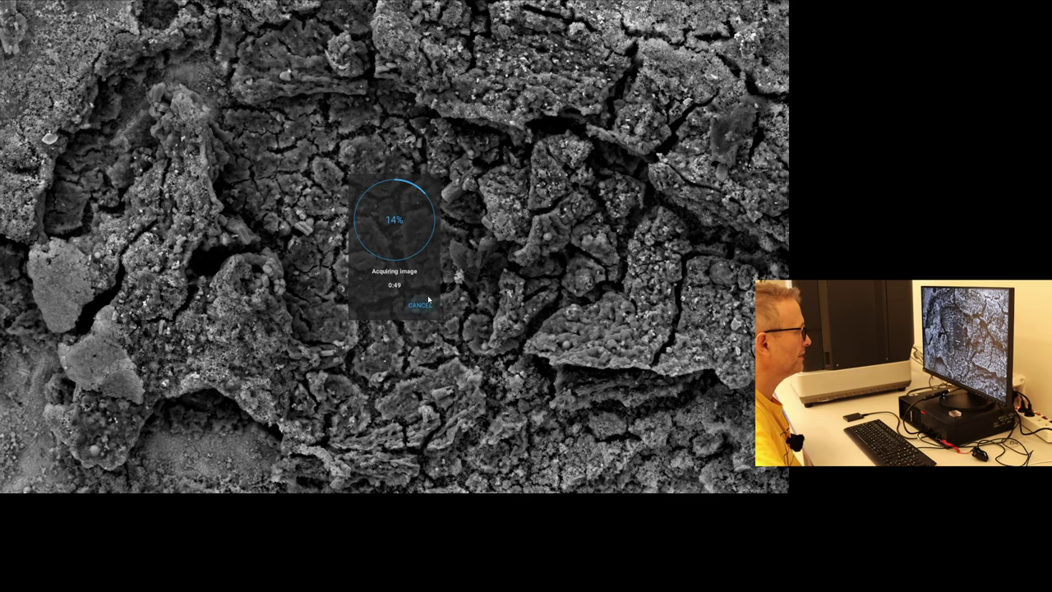
click(419, 305)
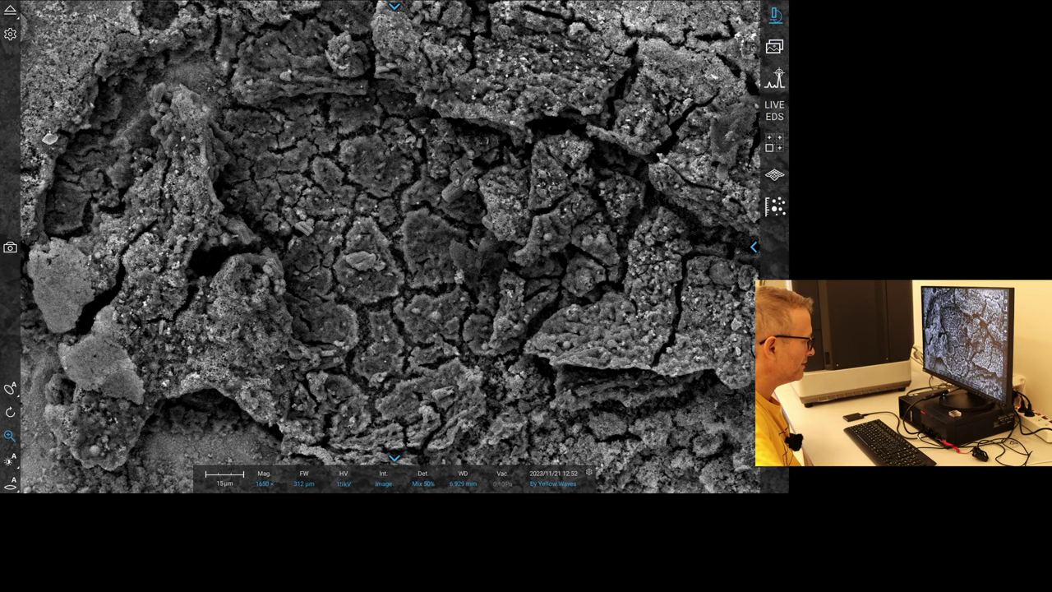
click(353, 476)
click(350, 453)
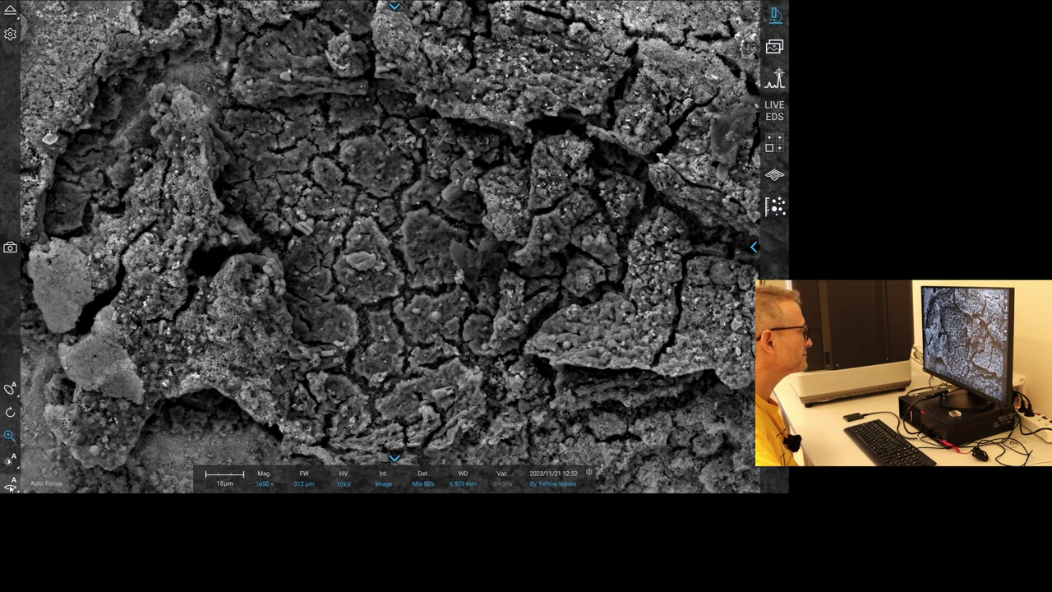
click(11, 484)
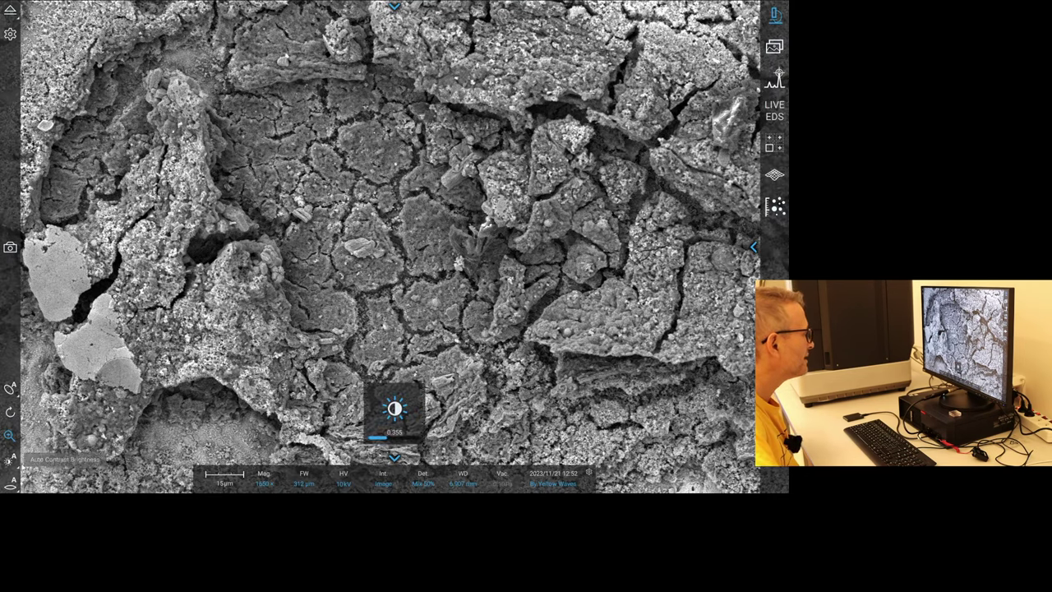
click(10, 249)
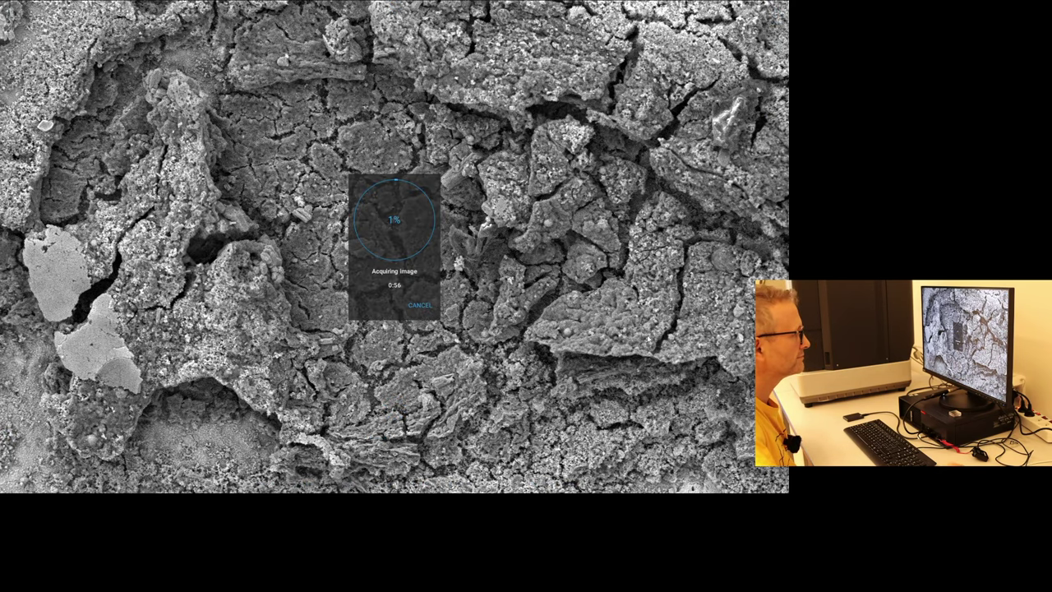
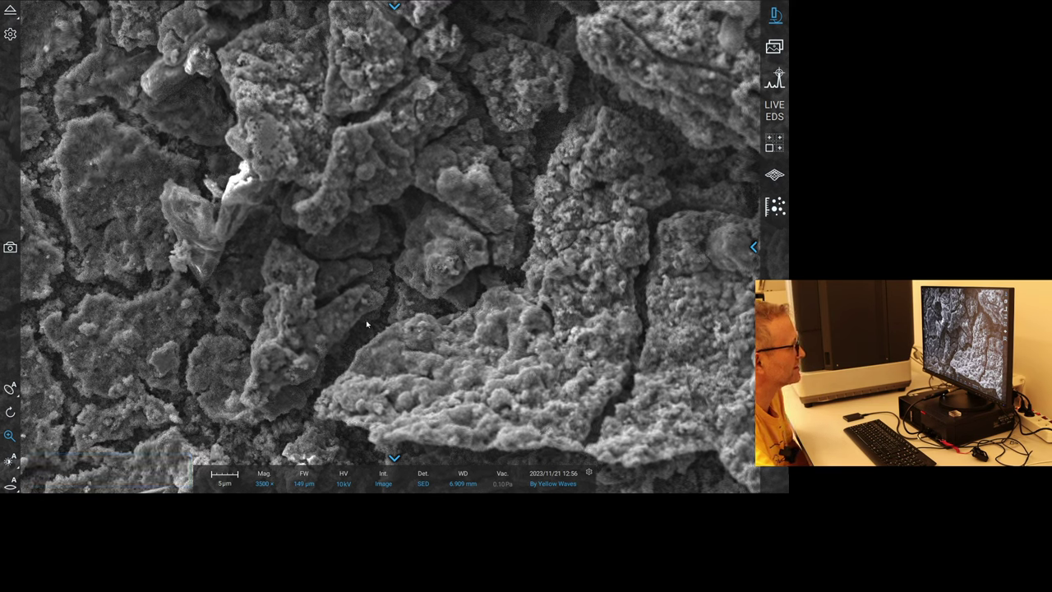
View the cracked plates at 3500× with the BSD Full detector, refocus, and switch the detector to Mix (BSD + SED).
click(423, 480)
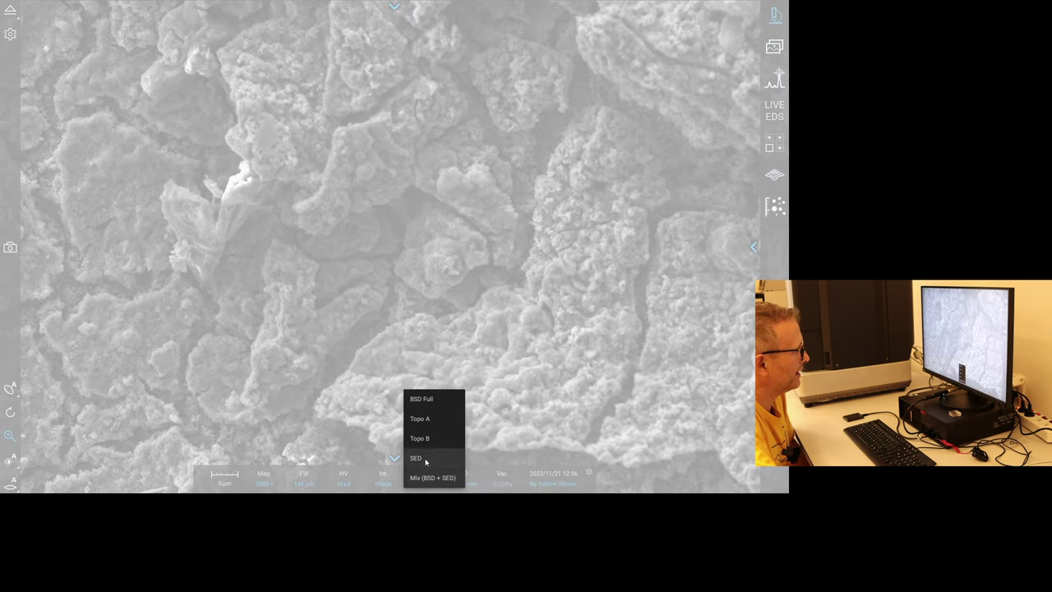
click(434, 397)
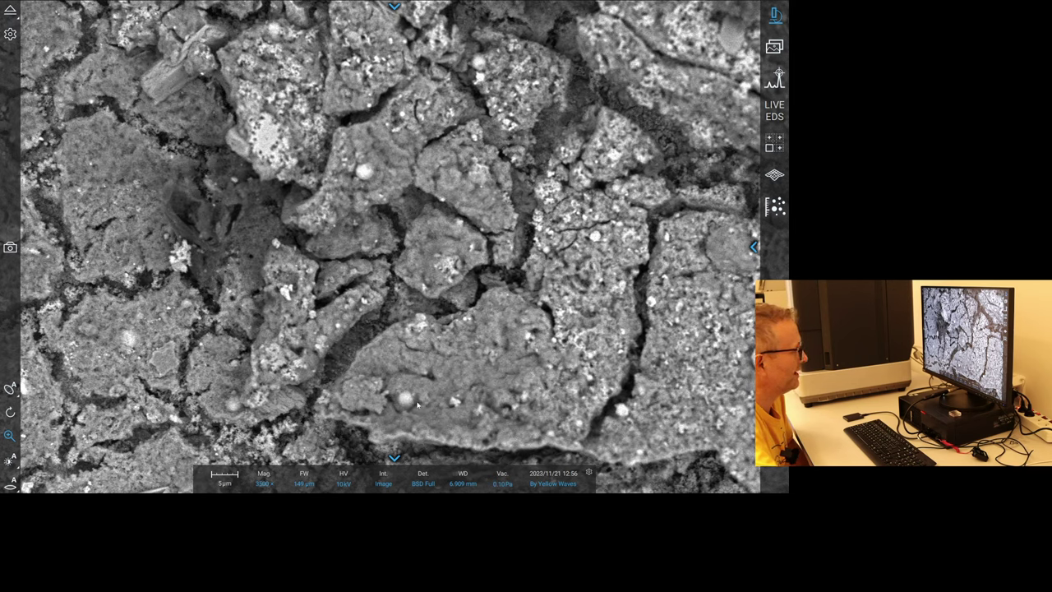
click(10, 482)
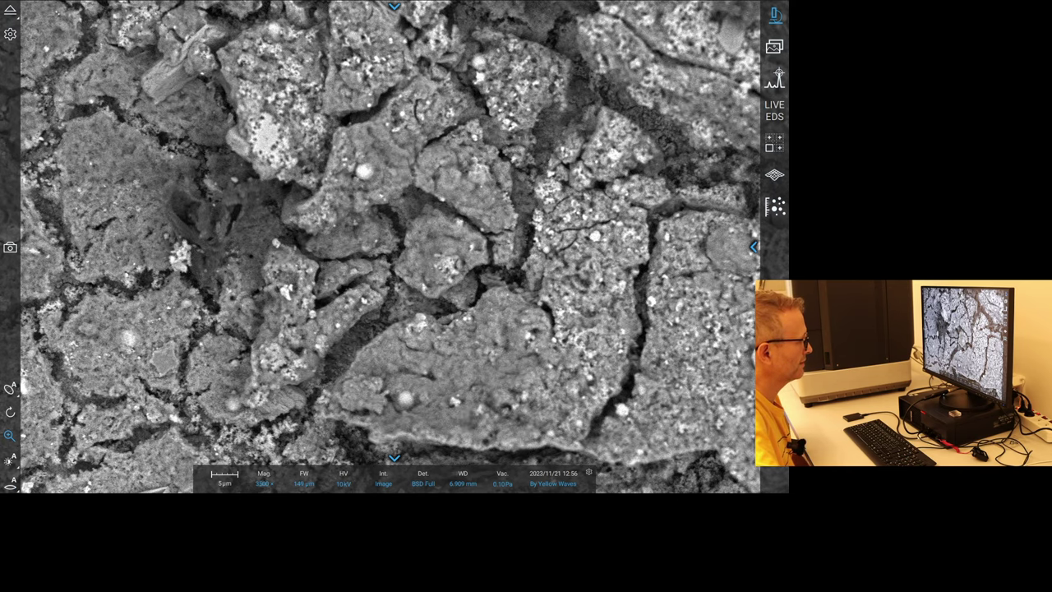
click(423, 482)
click(425, 478)
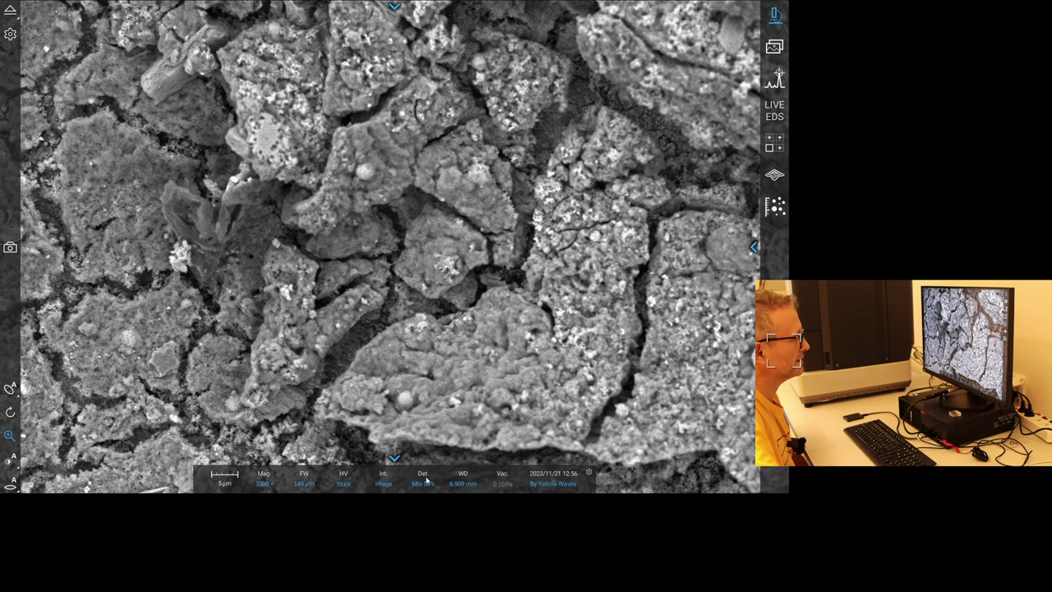
Compare the cracked plates at 15 kV accelerating voltage, and return the voltage to 10 kV.
click(344, 478)
click(342, 471)
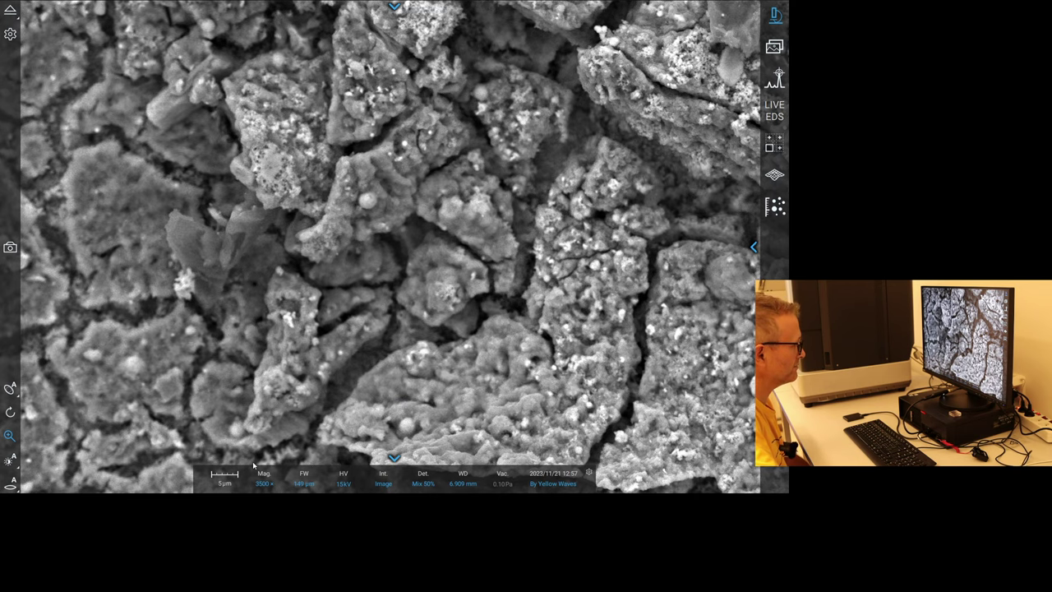
click(422, 483)
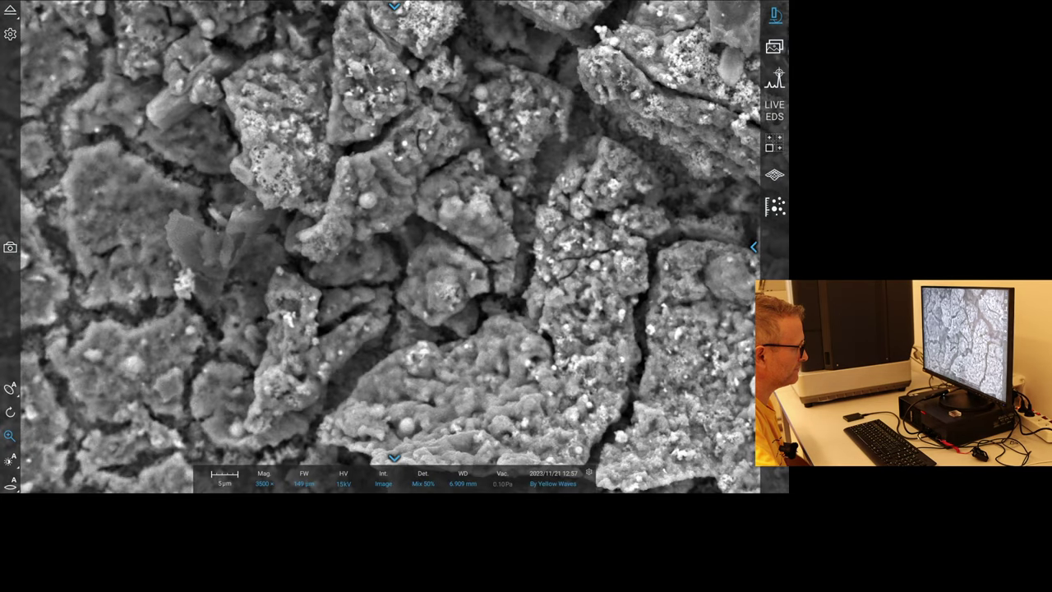
click(337, 483)
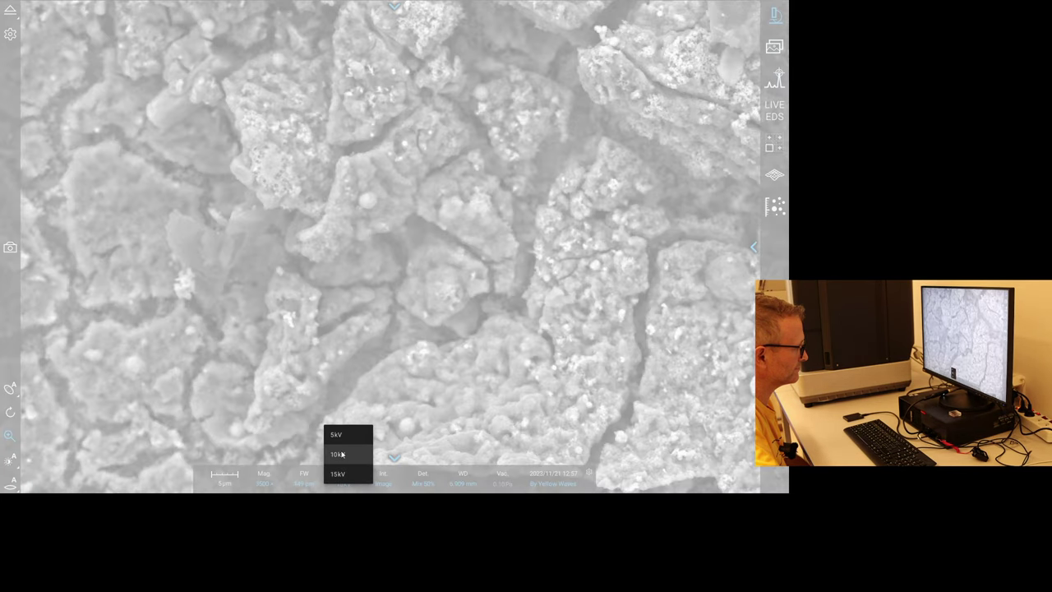
click(342, 454)
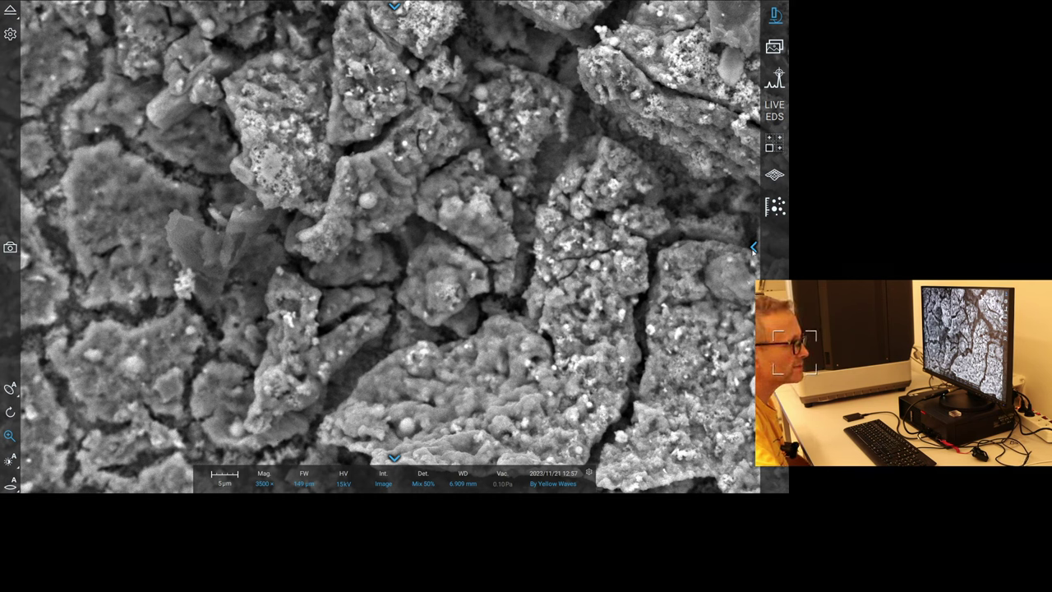
Save the current stage position over the cracked plates to the saved positions list.
click(753, 247)
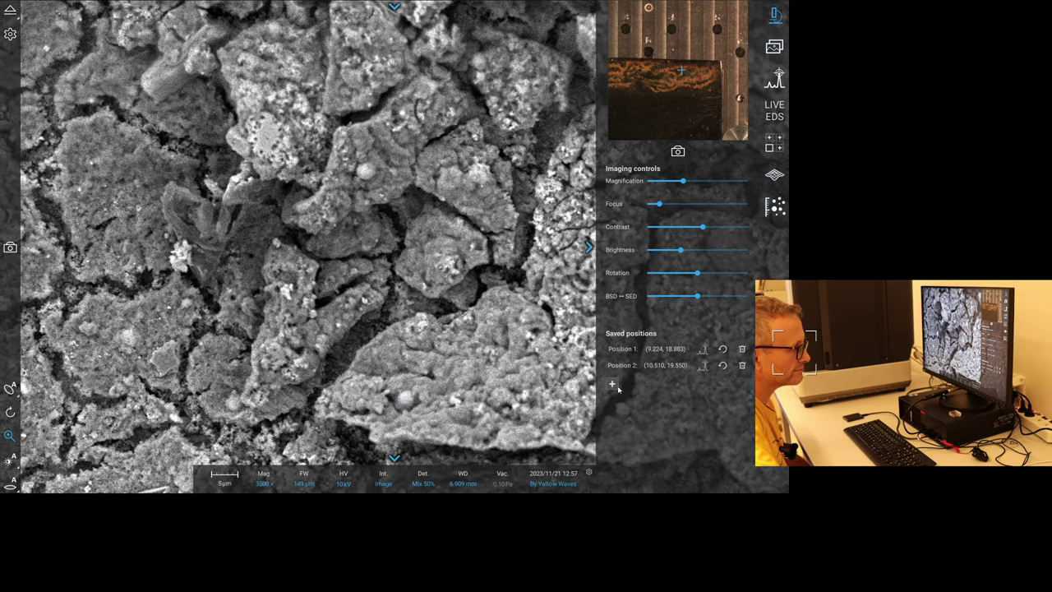
click(612, 384)
click(588, 247)
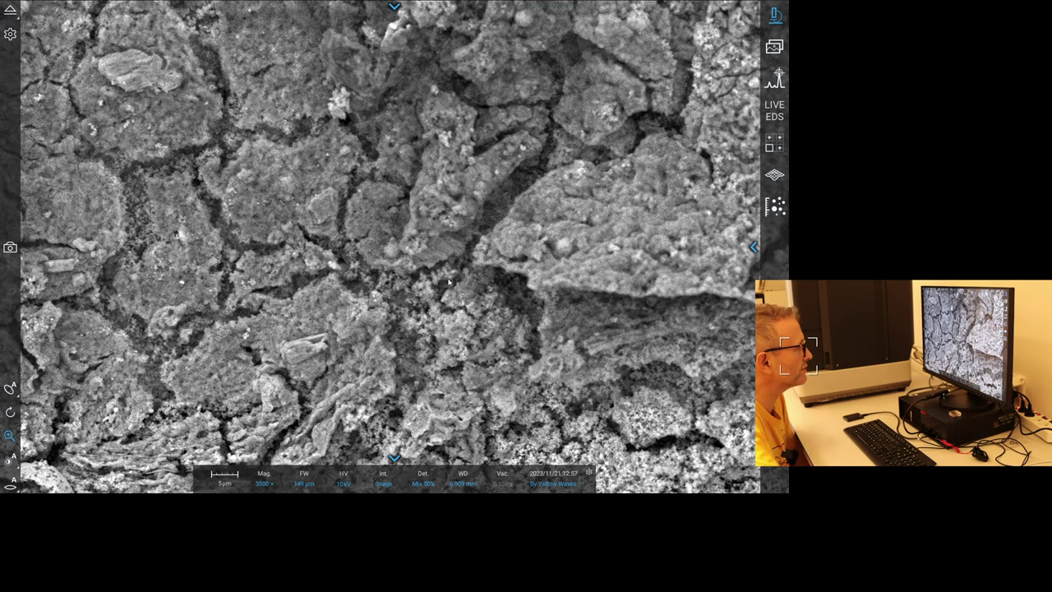
Inspect the small rounded bump beside the layered fragment below the plates at 21000× with autofocus.
scroll(393, 257, up, 3)
scroll(393, 258, up, 3)
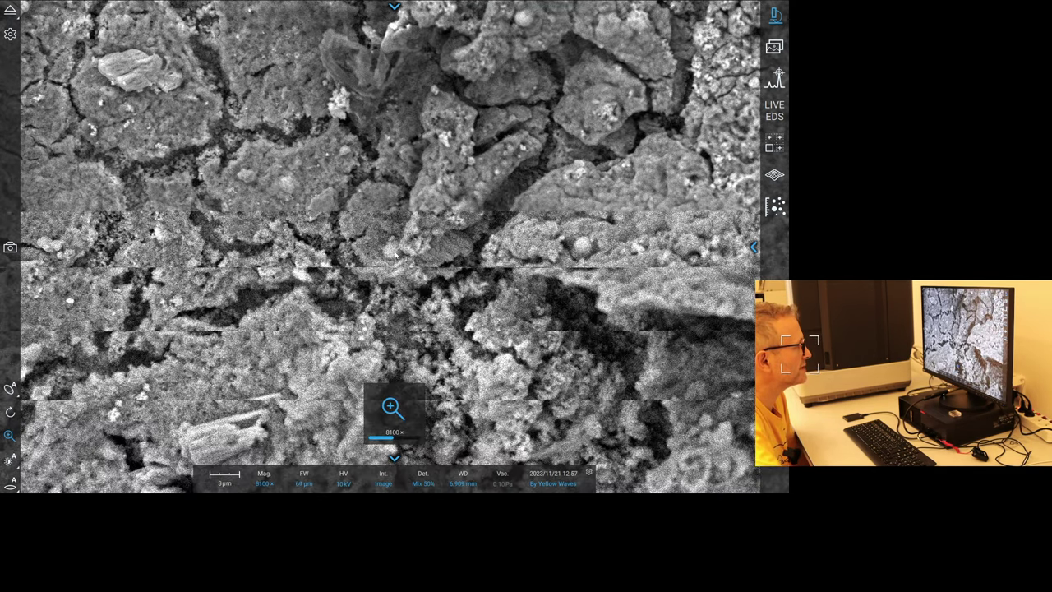
scroll(394, 257, up, 2)
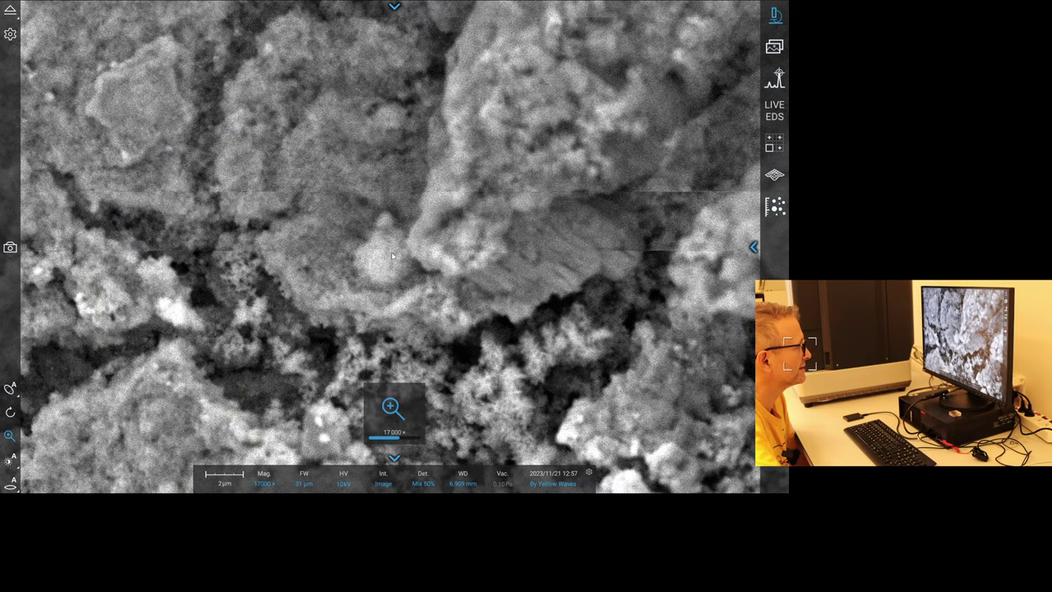
scroll(393, 257, up, 2)
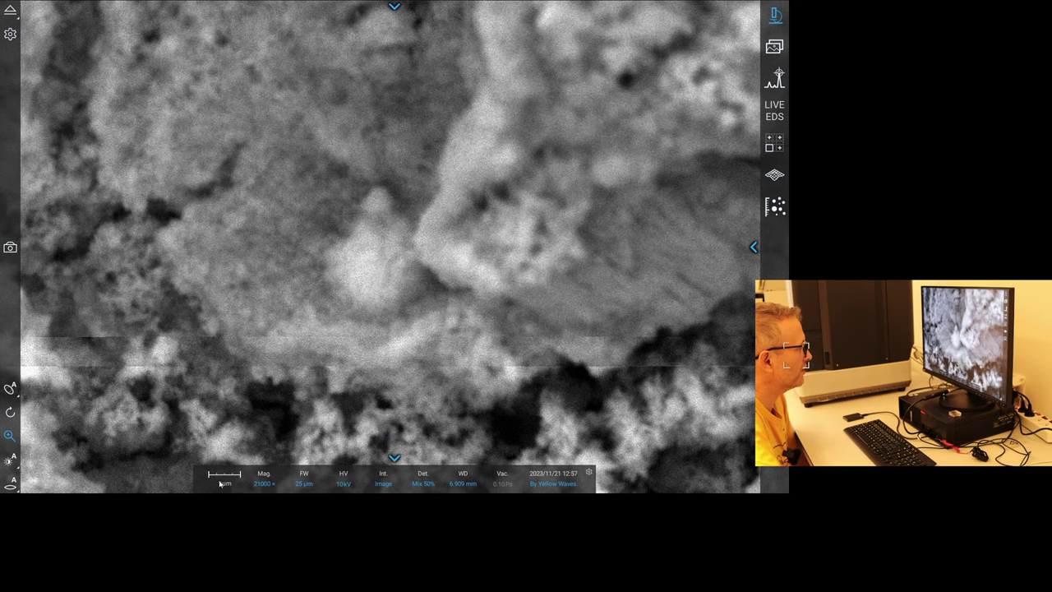
click(10, 483)
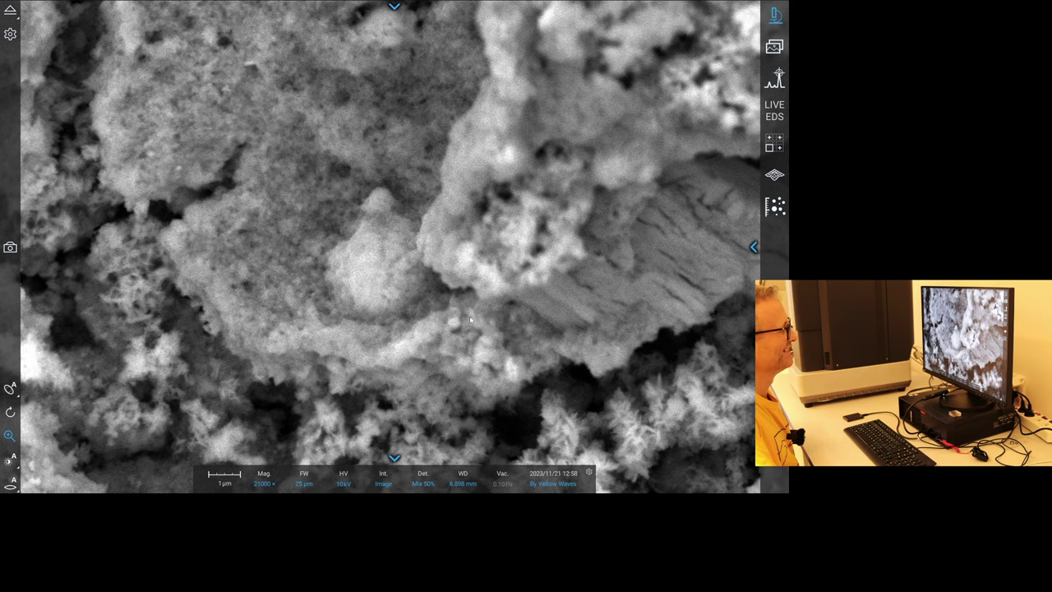
Return the stage to saved Position 3 over the cracked plates.
click(751, 248)
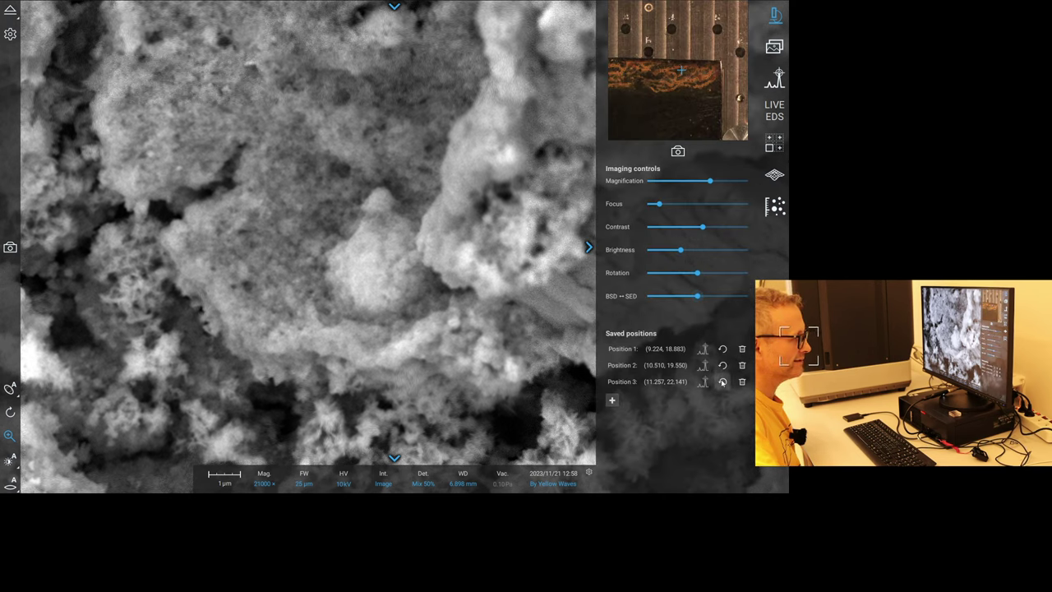
click(723, 381)
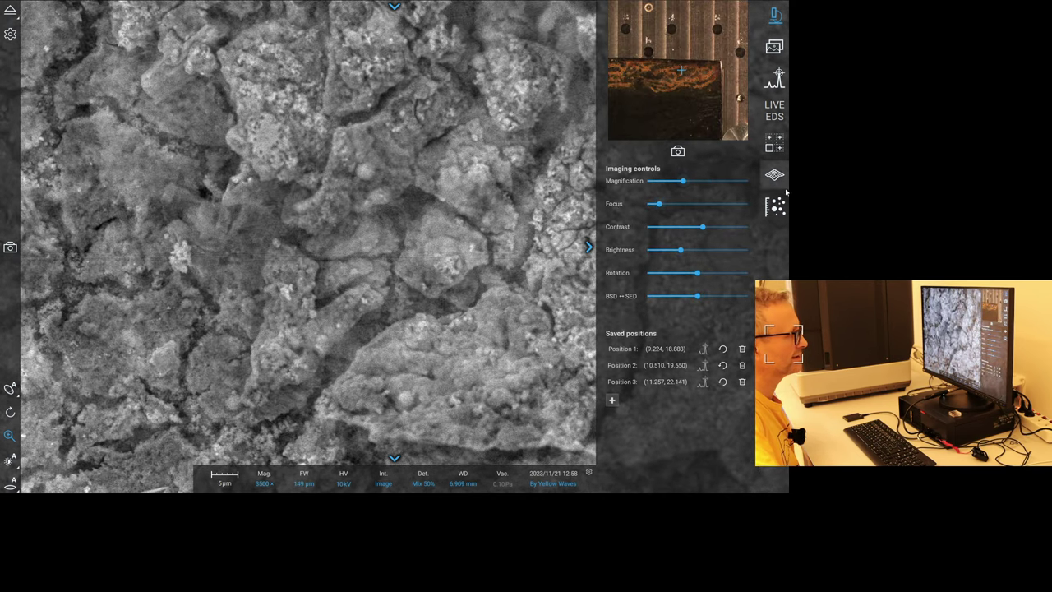
click(589, 246)
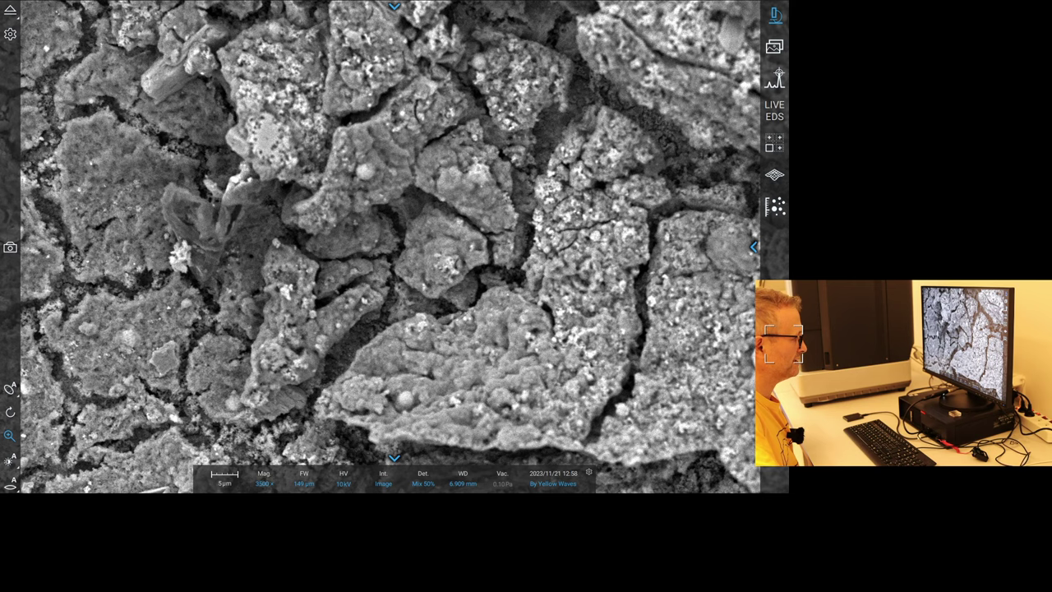
Set the accelerating voltage to 15 kV and the beam intensity to Map, and recentre on the plates beside the dark flakes.
click(383, 480)
click(413, 480)
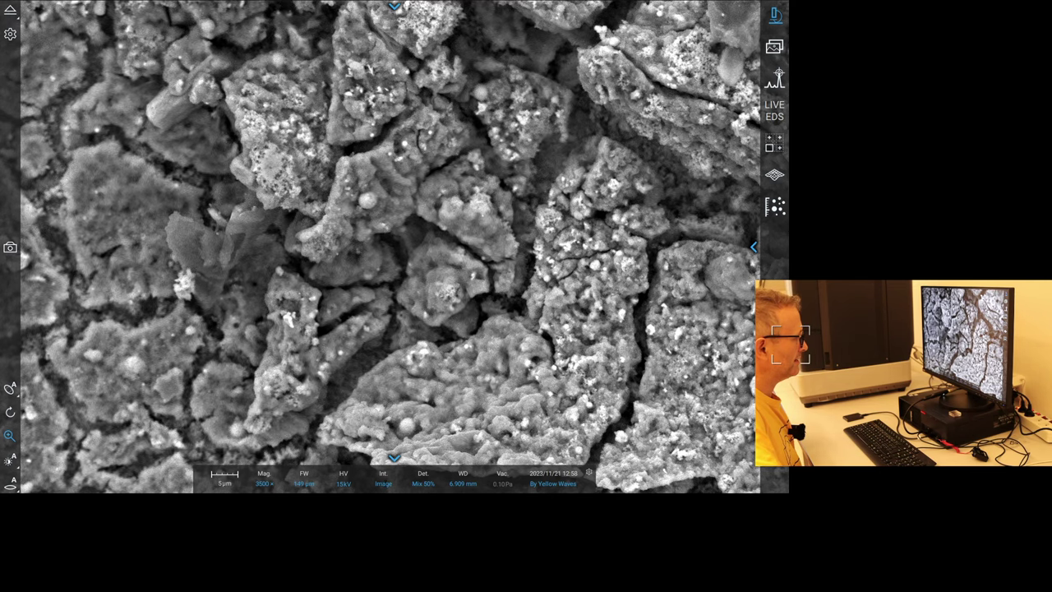
click(394, 457)
click(381, 465)
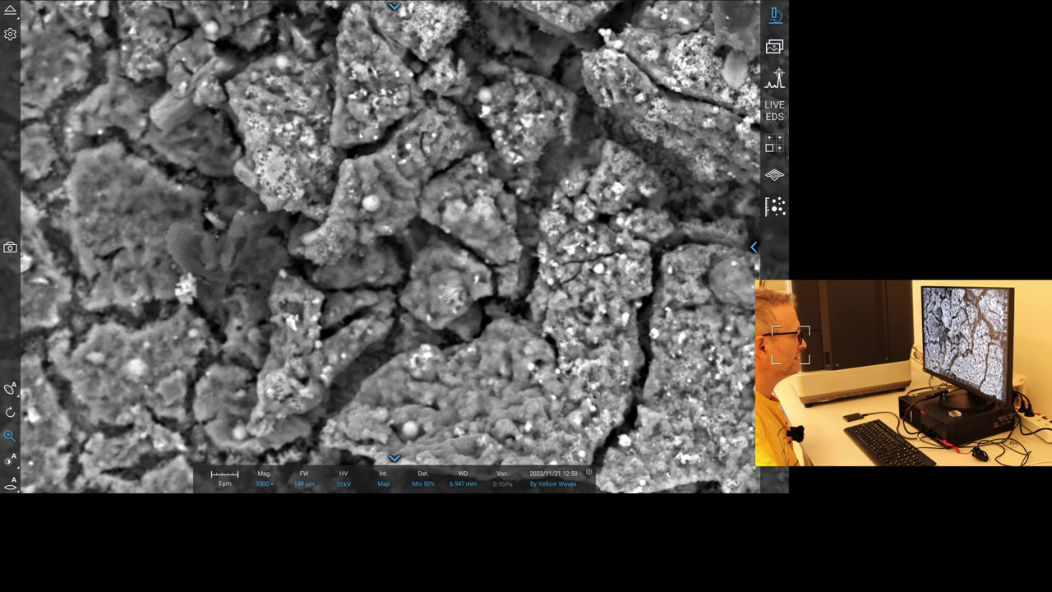
double_click(337, 333)
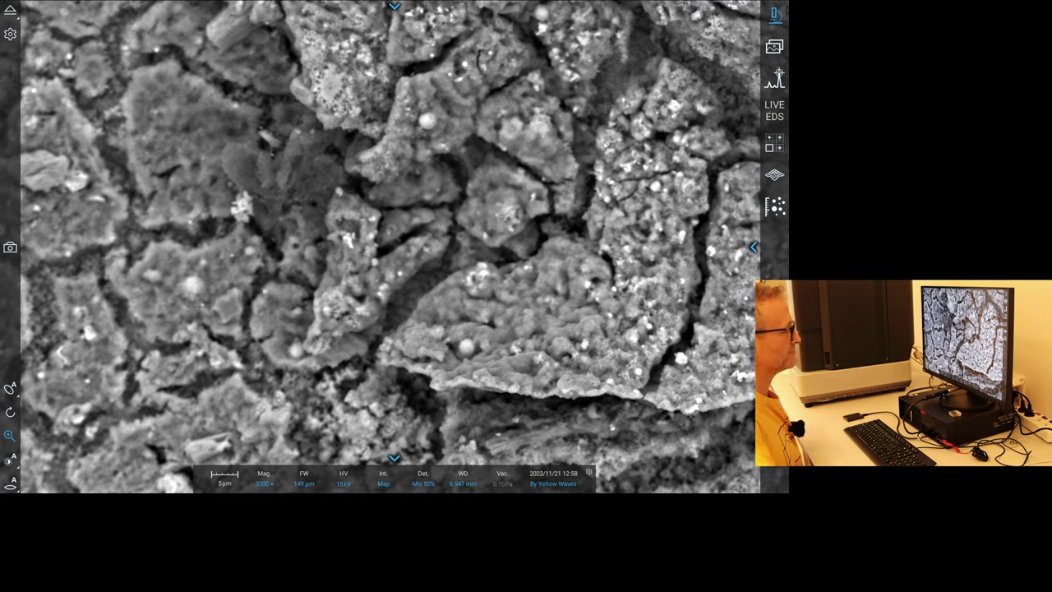
Start a new live image in the Spheres EDS project and rename the existing Steel entry "Steel Yang".
click(778, 78)
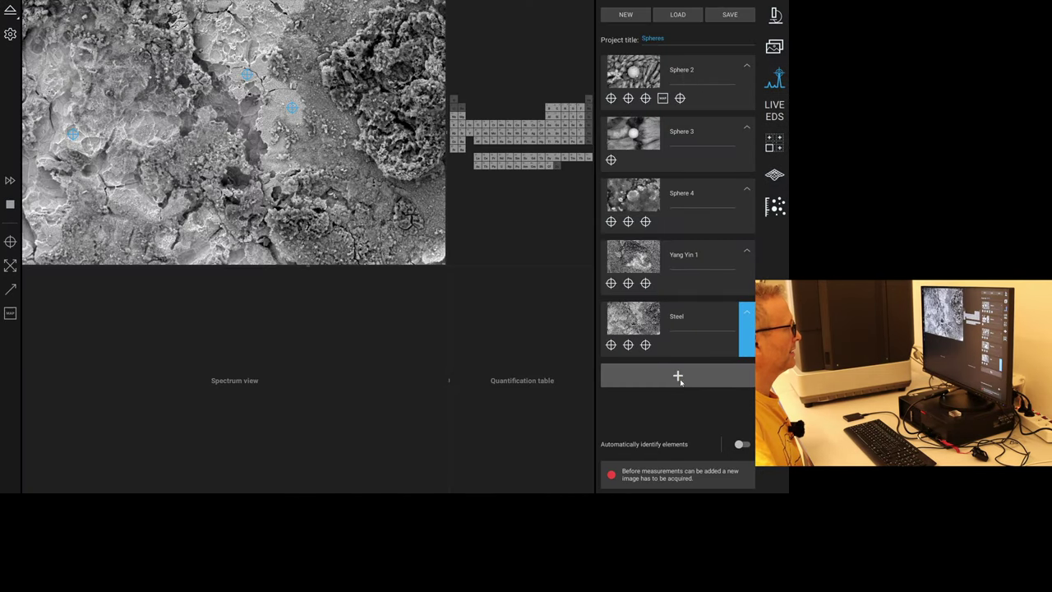
click(679, 378)
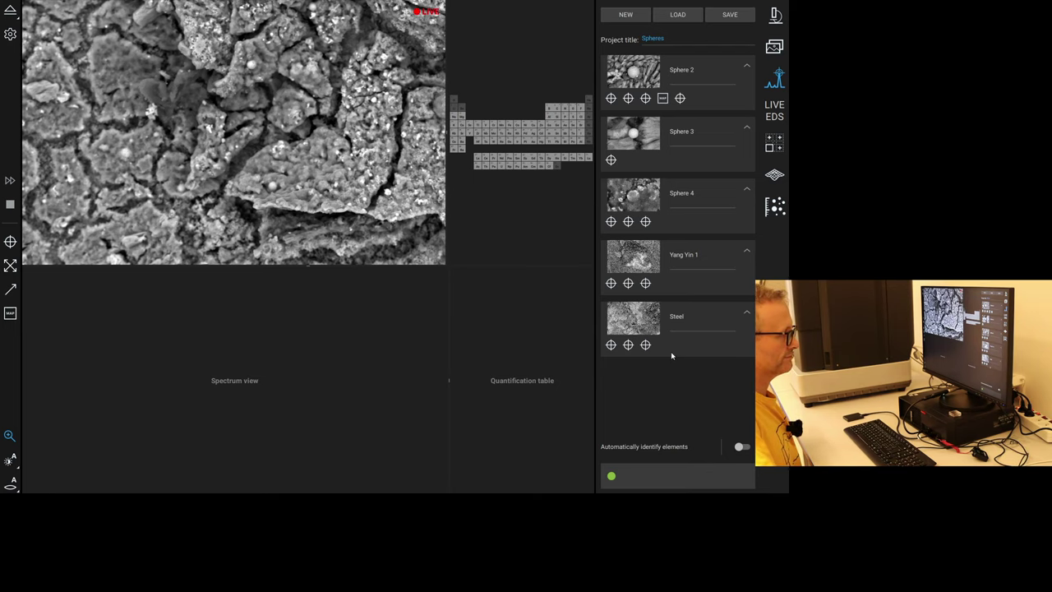
click(686, 316)
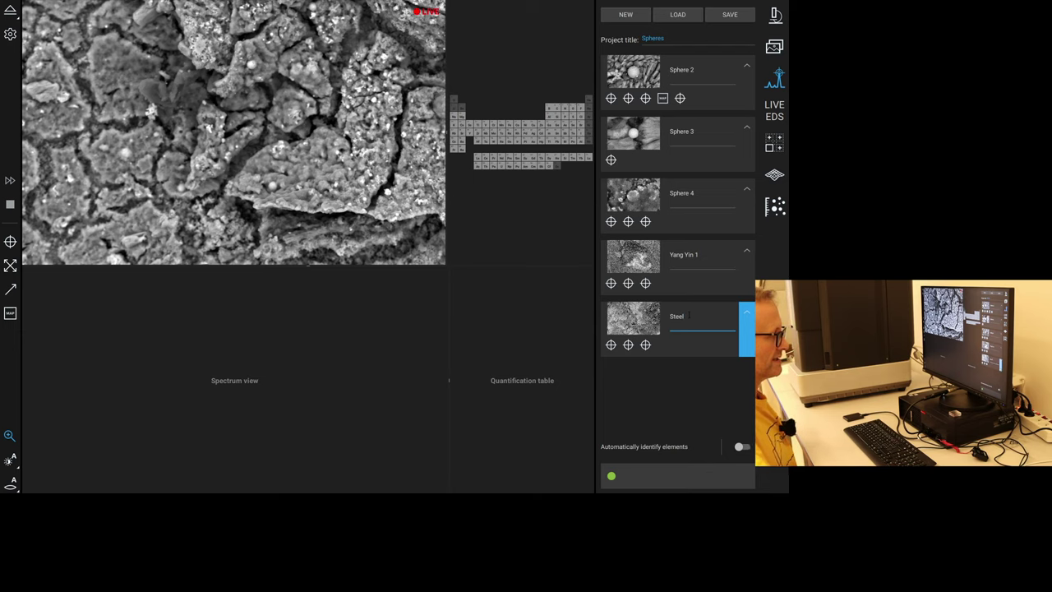
text(Yang)
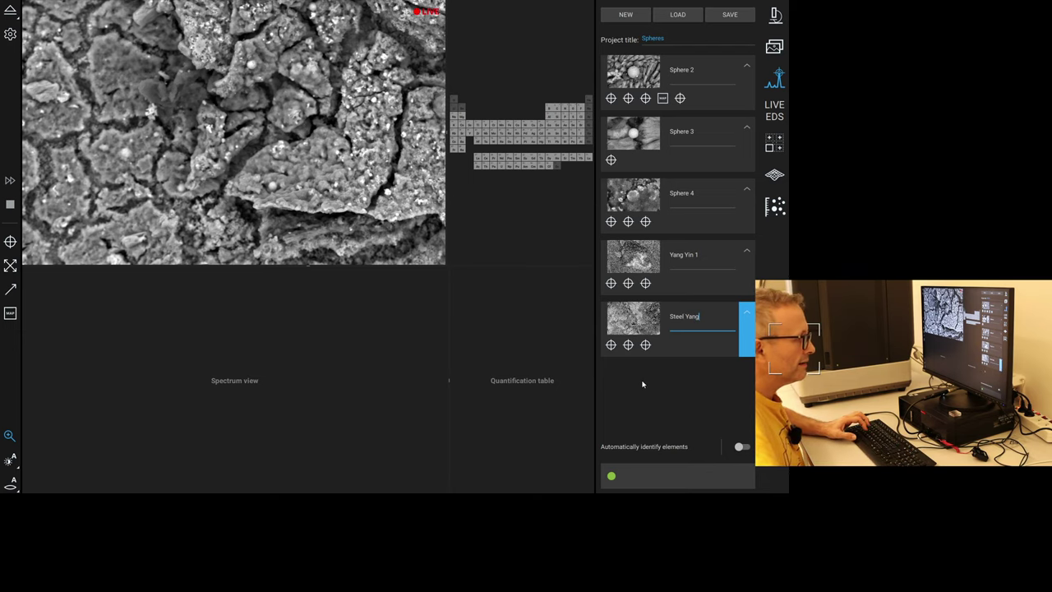
click(684, 406)
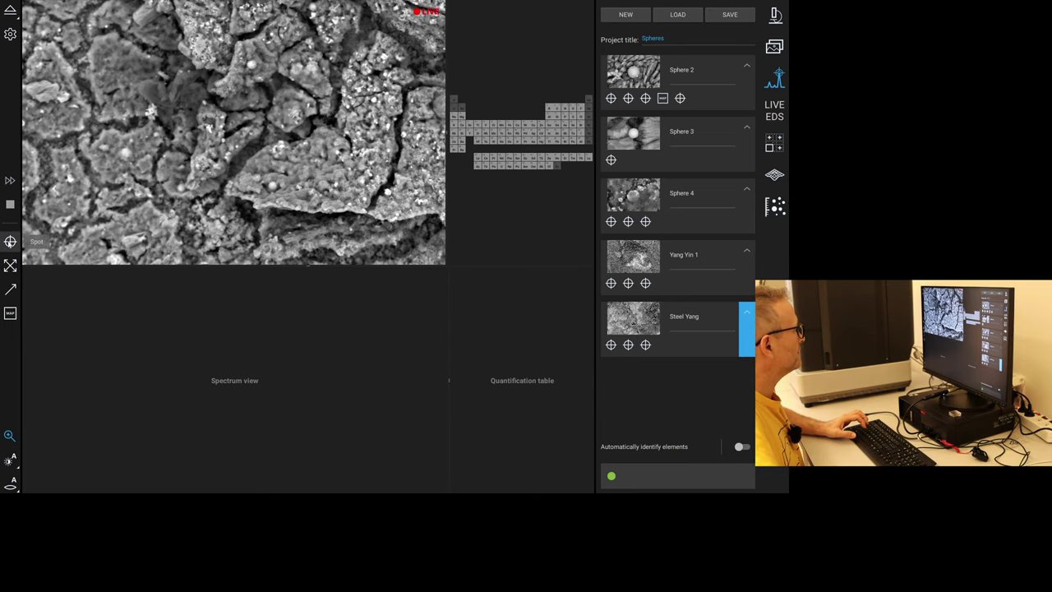
Start an EDS map over a rectangular region covering the dark flakes and the surrounding cracked plates.
click(10, 312)
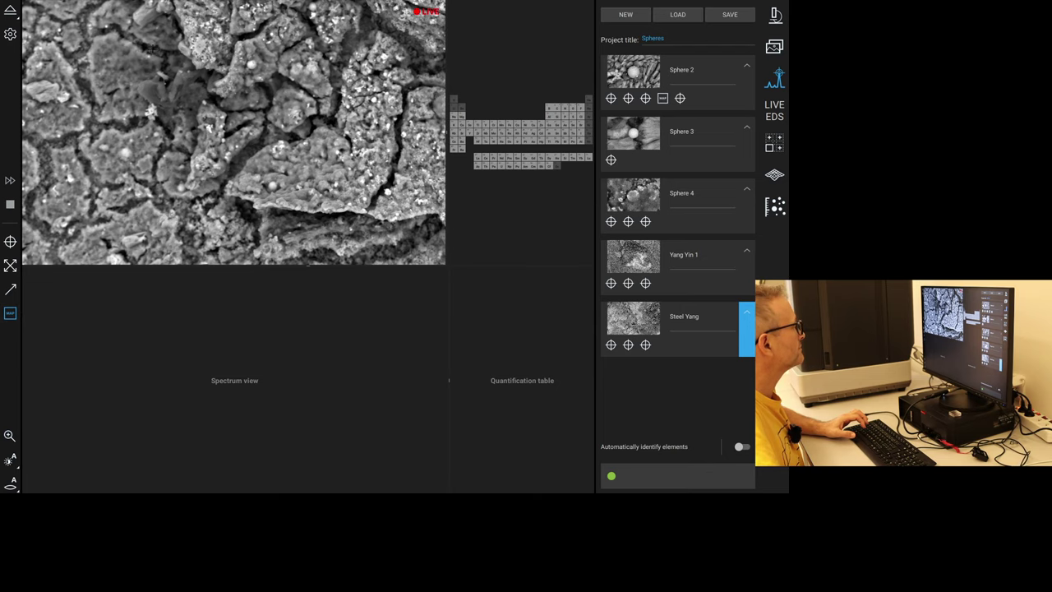
drag(126, 35, 301, 209)
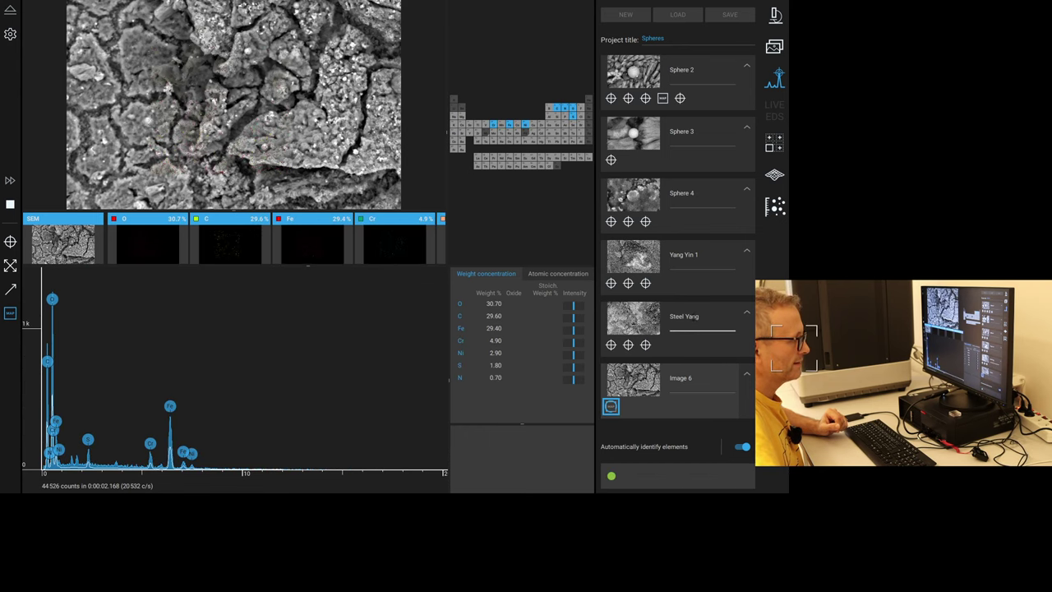
Rename the newly mapped Image 6 entry in the project as "Steel Yin".
click(629, 321)
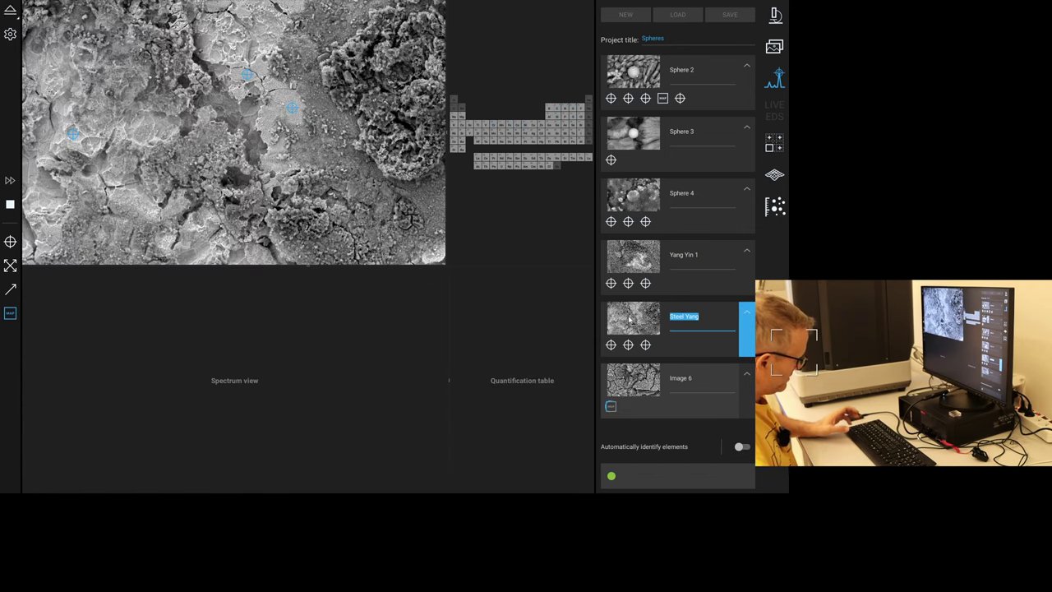
click(698, 378)
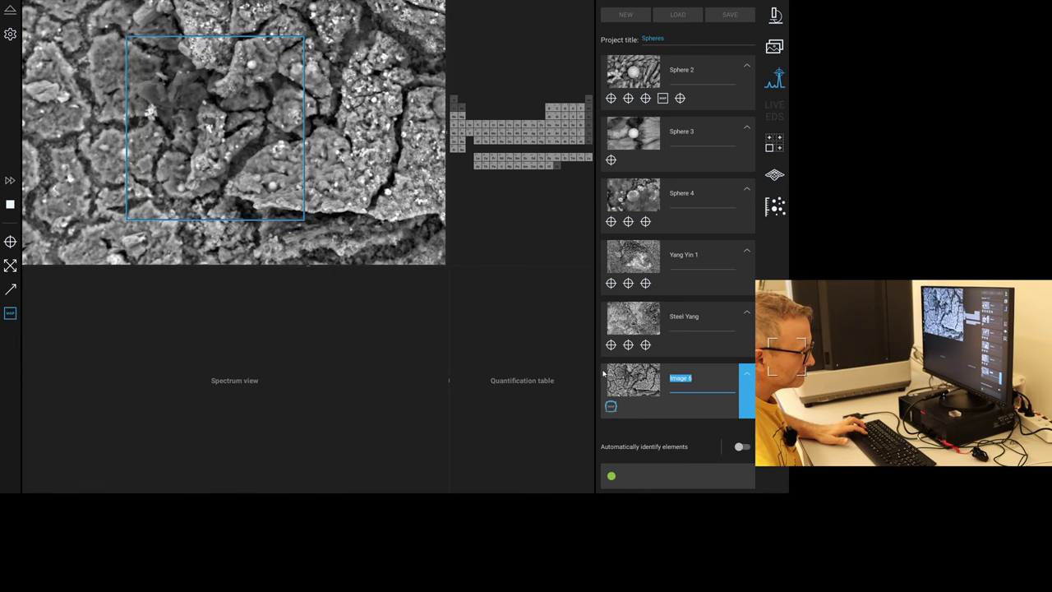
text(Steel Y)
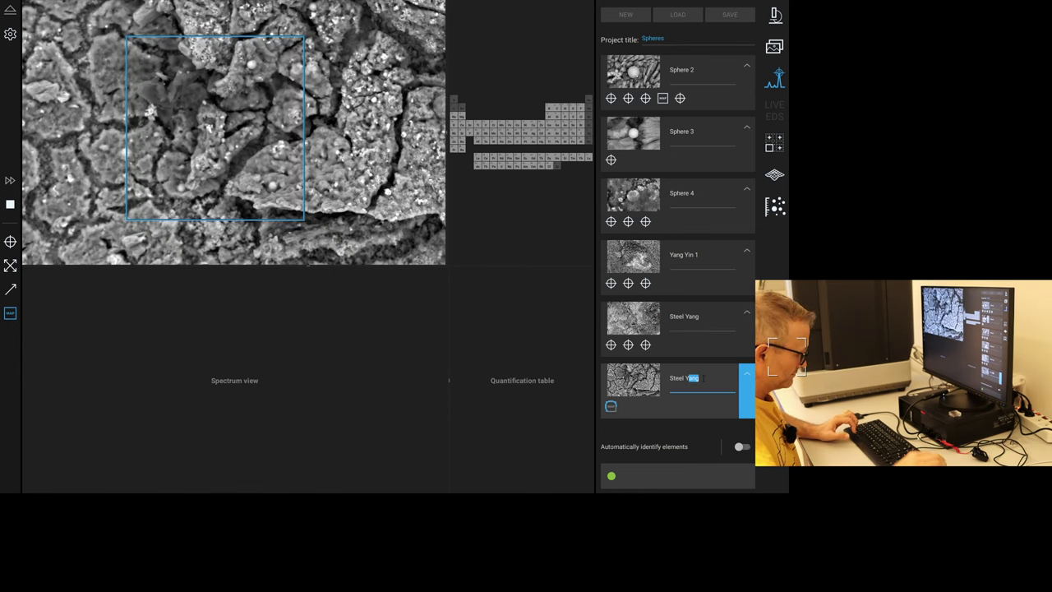
text(in)
click(684, 430)
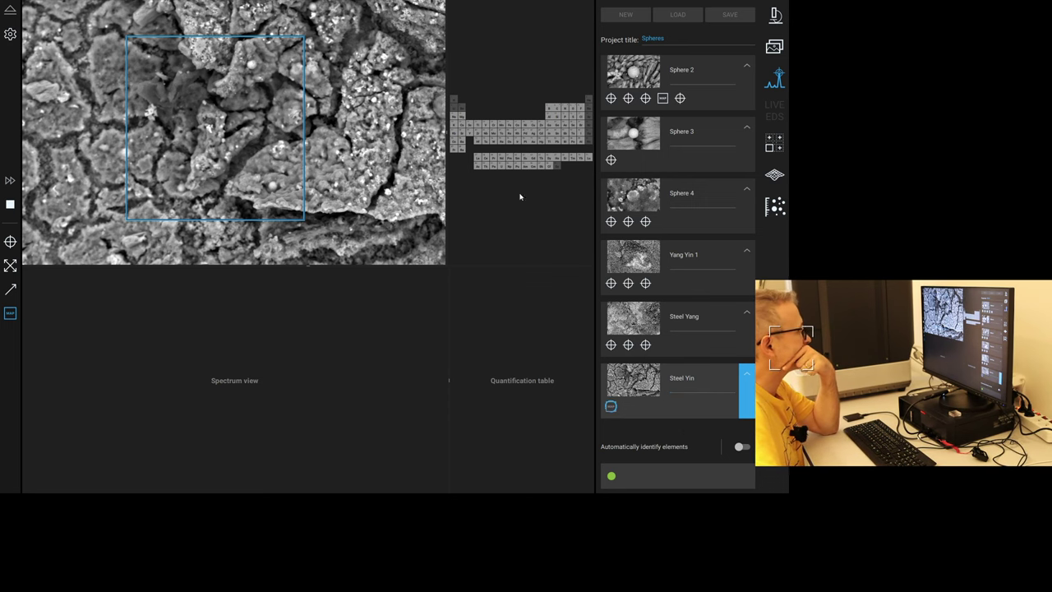
Open the Steel Yin map results and view the Fe, C, Cr, Ni and S element maps one at a time.
click(611, 406)
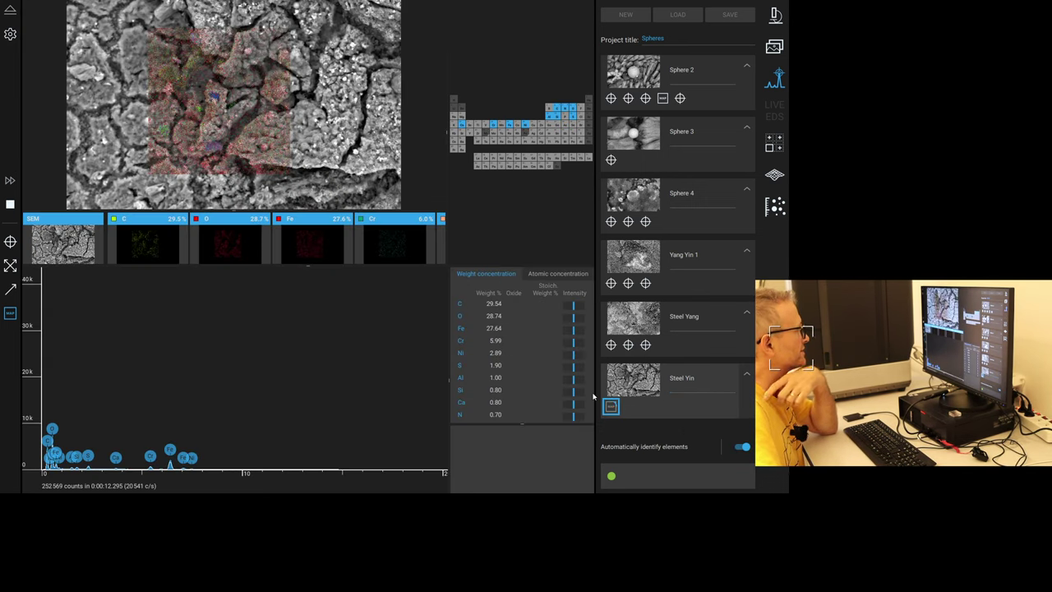
click(319, 253)
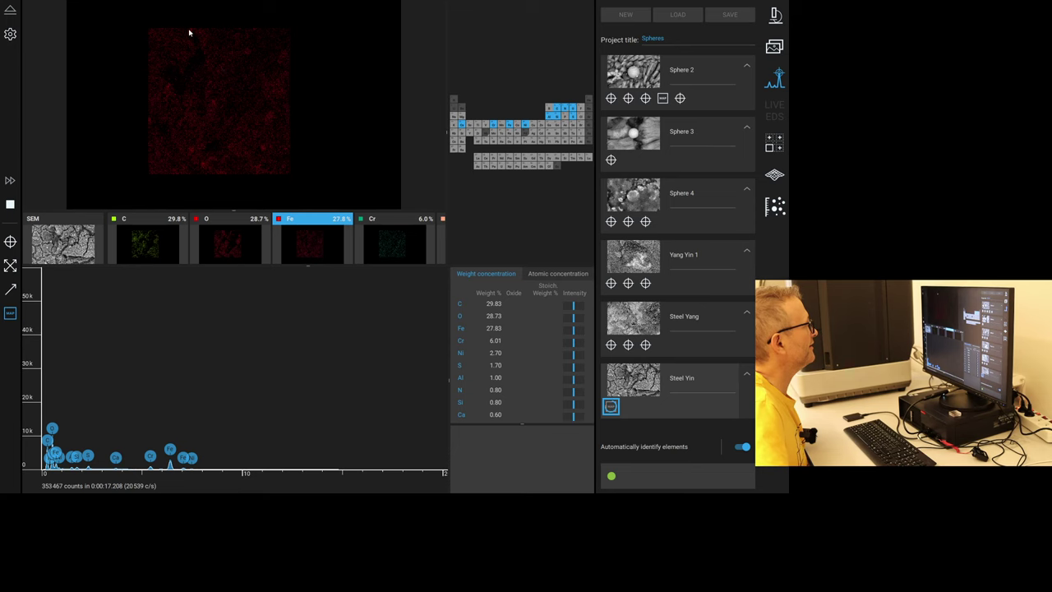
click(137, 254)
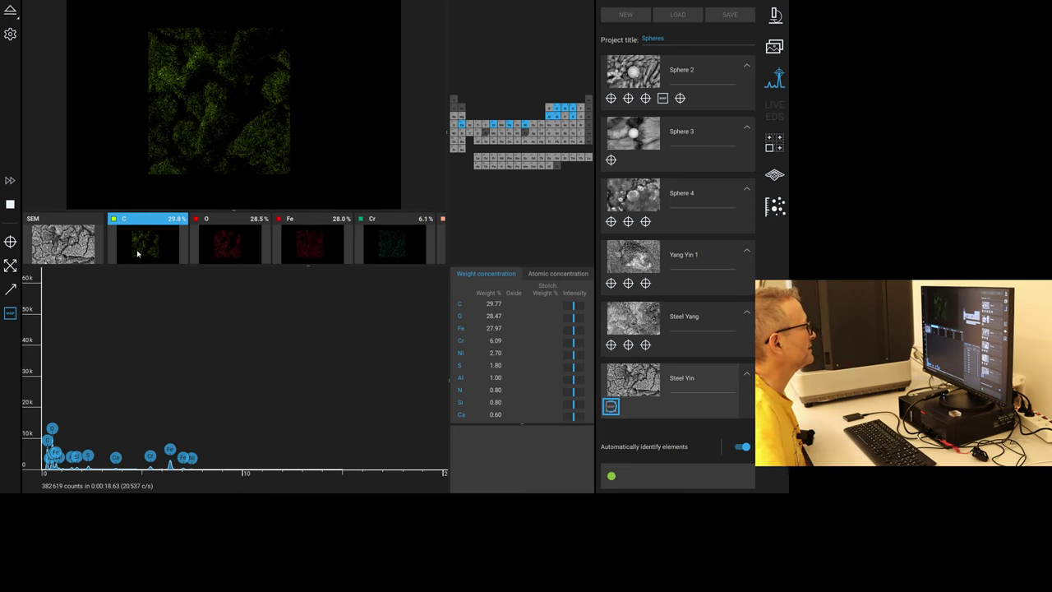
click(390, 248)
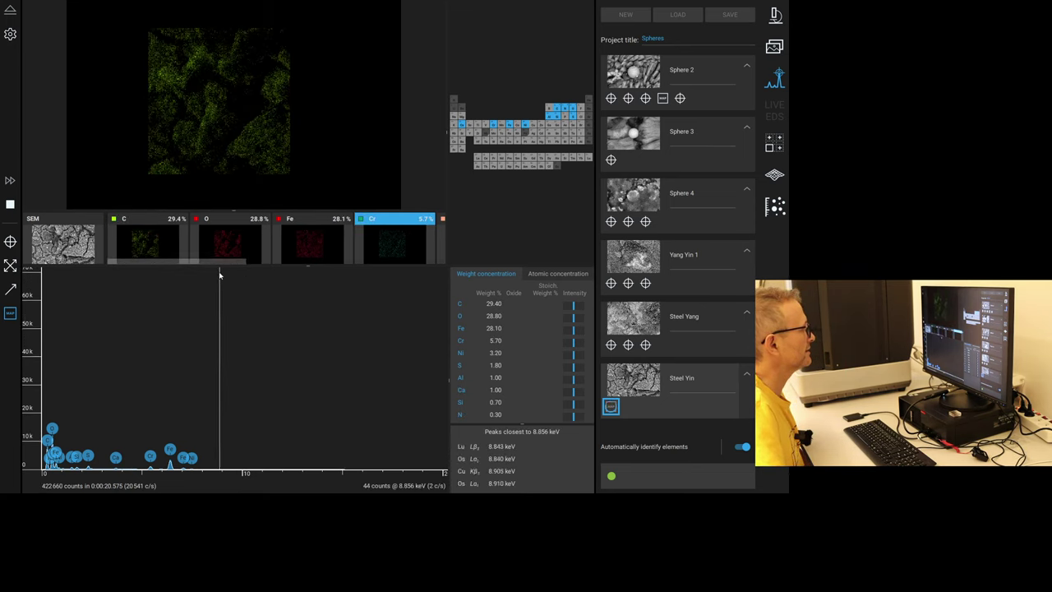
scroll(260, 251, right, 3)
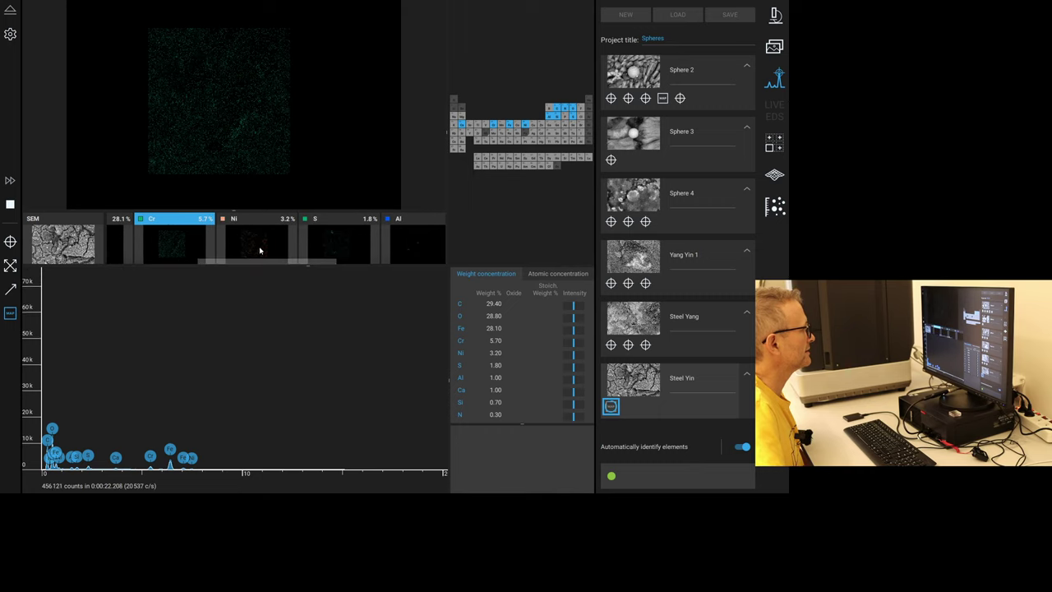
click(260, 250)
click(363, 244)
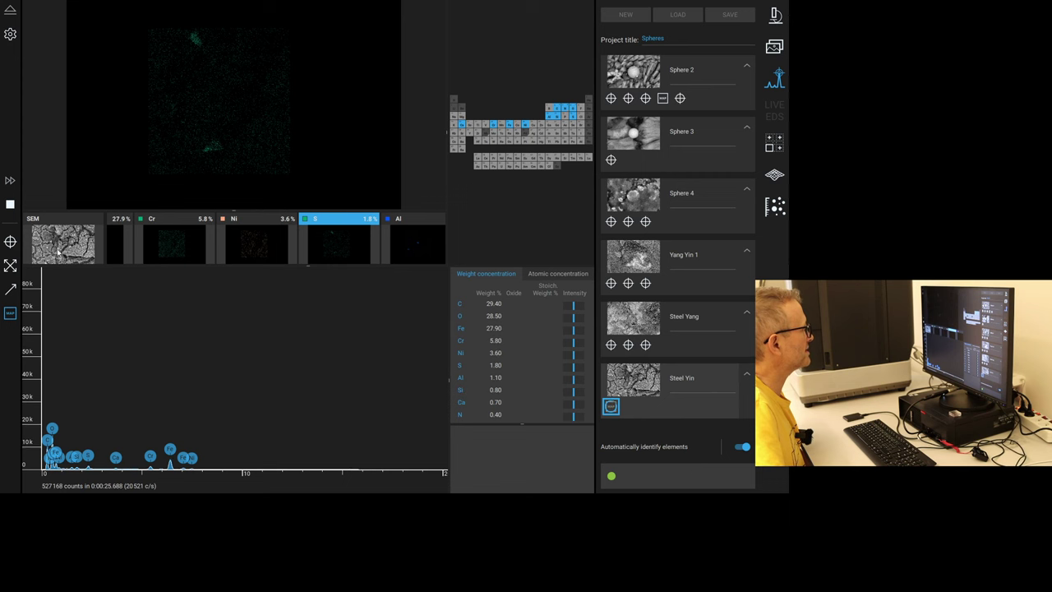
Overlay the sulfur map and the aluminium map separately on the SEM image to locate each element's spots.
click(102, 216)
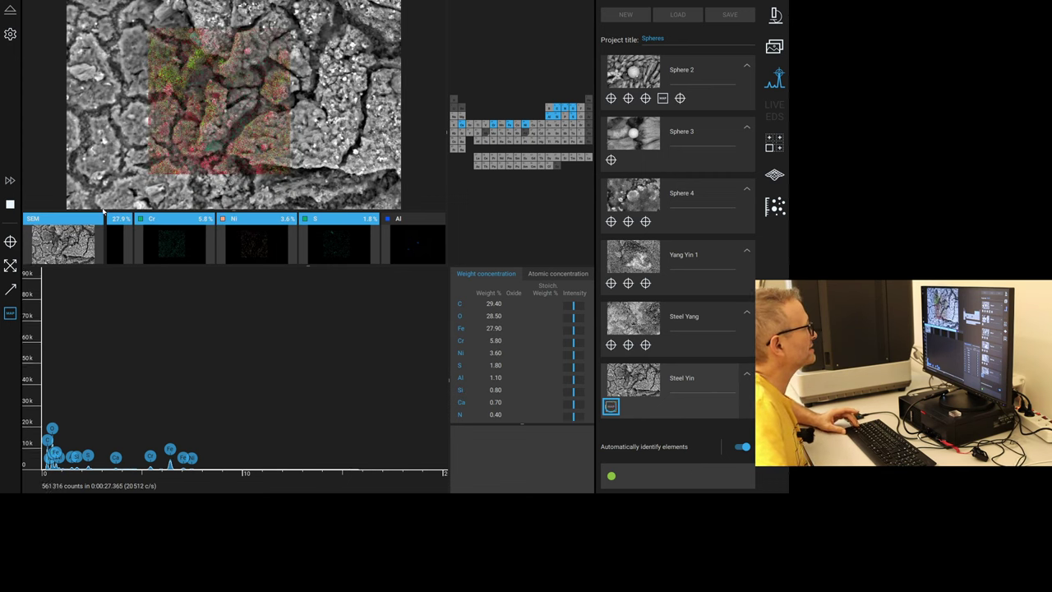
click(54, 218)
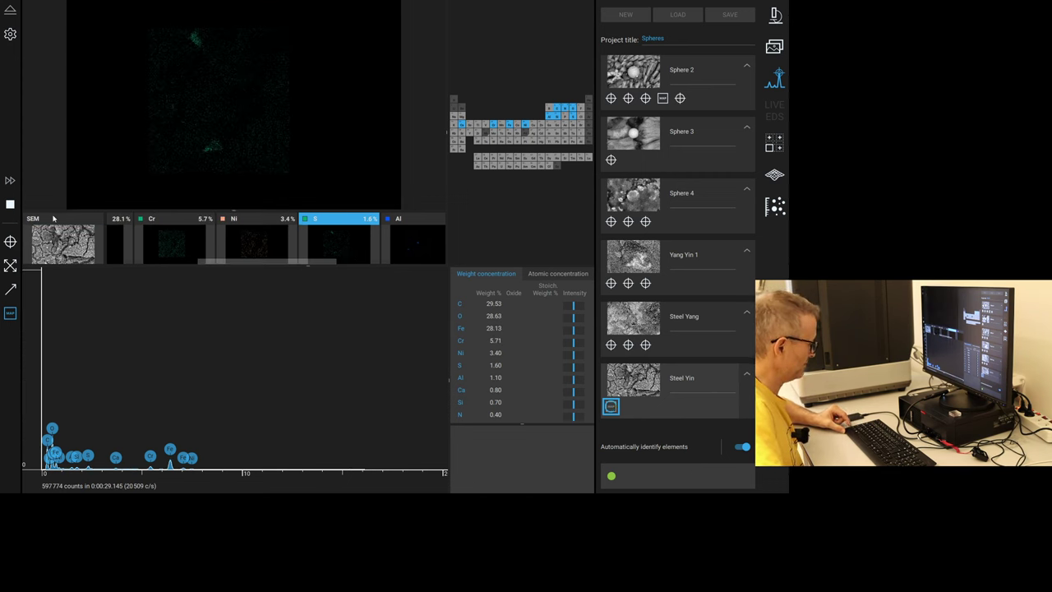
click(61, 242)
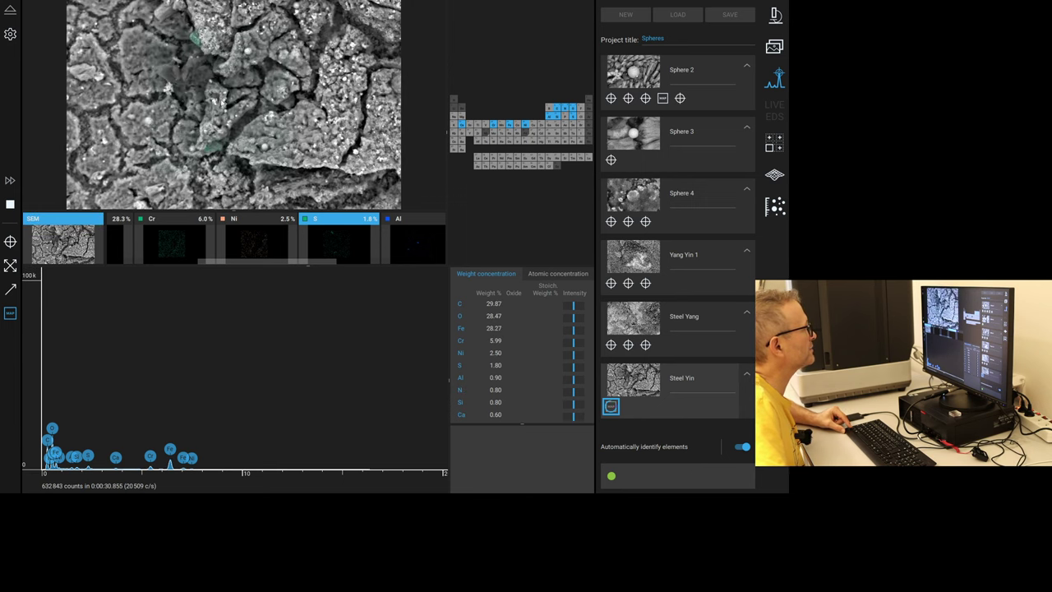
click(429, 242)
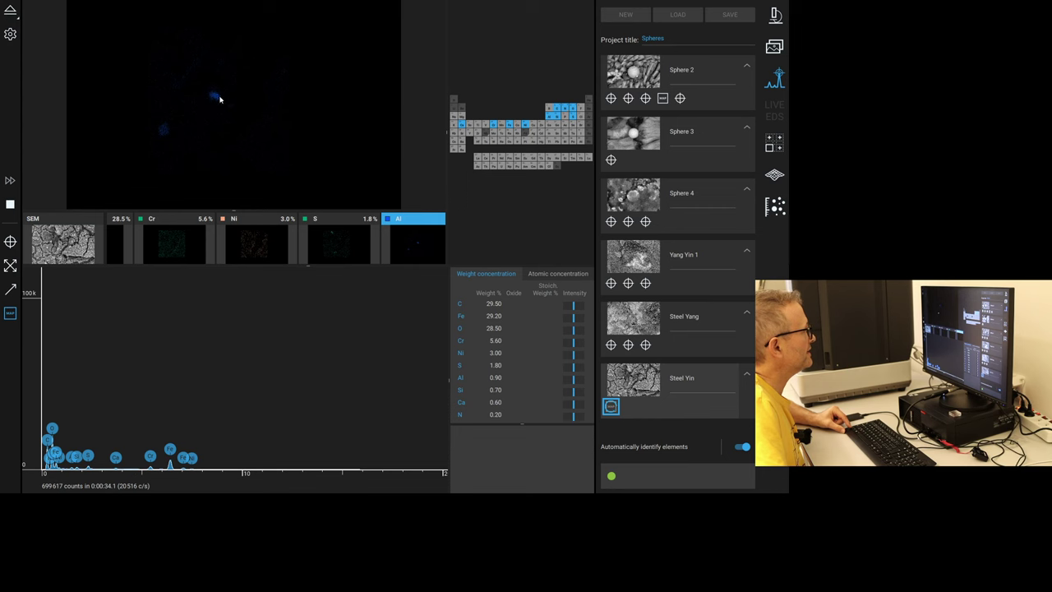
click(74, 233)
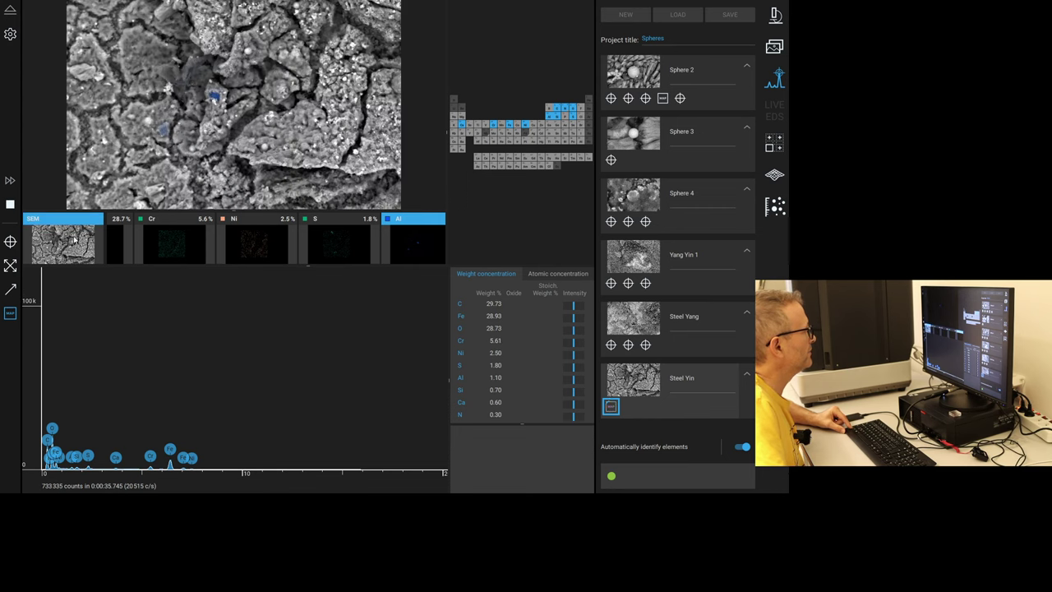
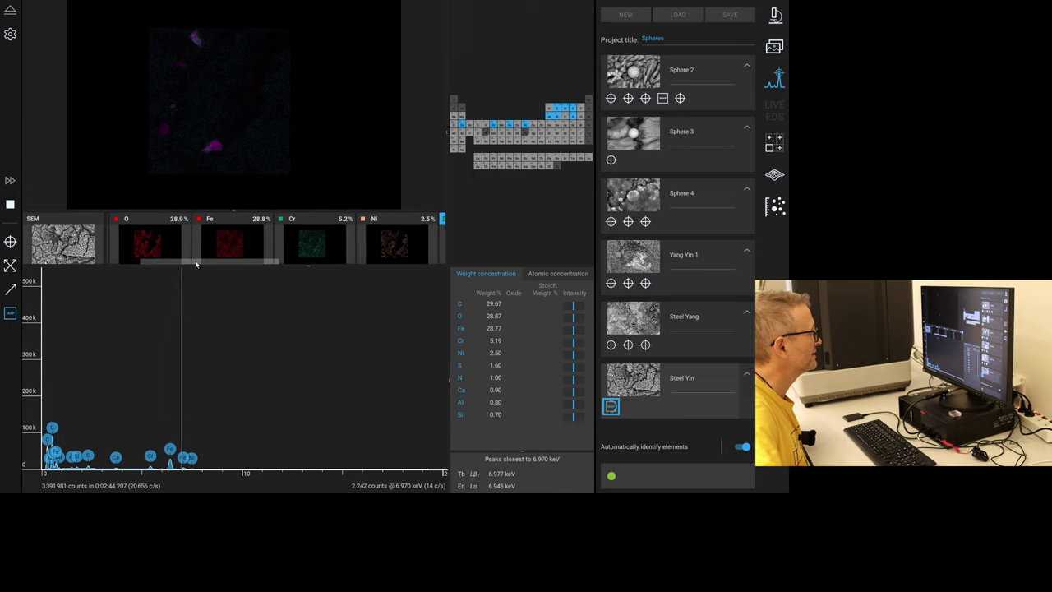
Enlarge the element map view and overlay the iron map on the SEM image of the cracked plates.
click(209, 248)
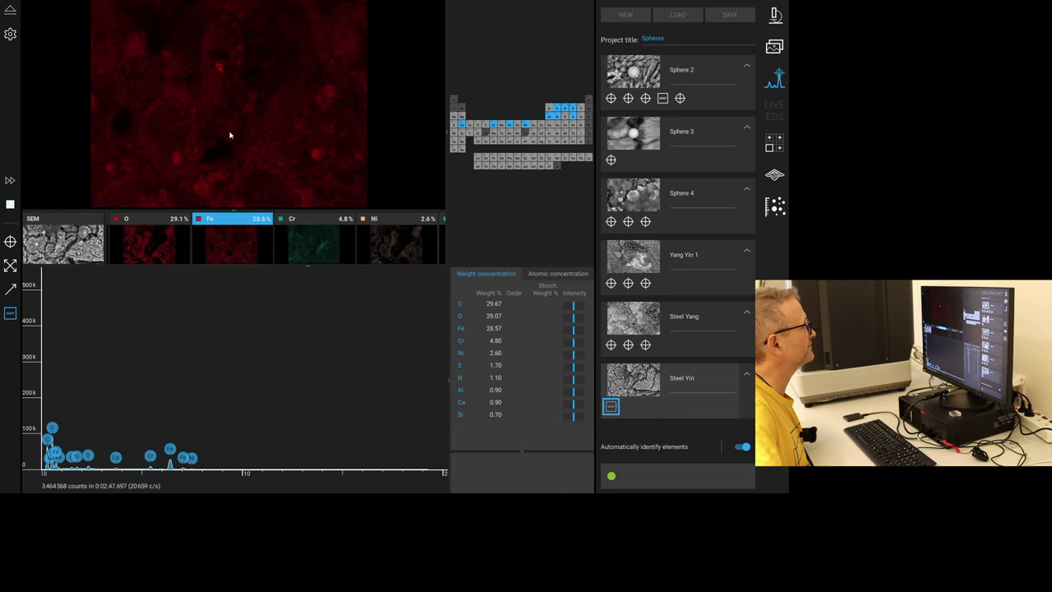
drag(307, 265, 306, 367)
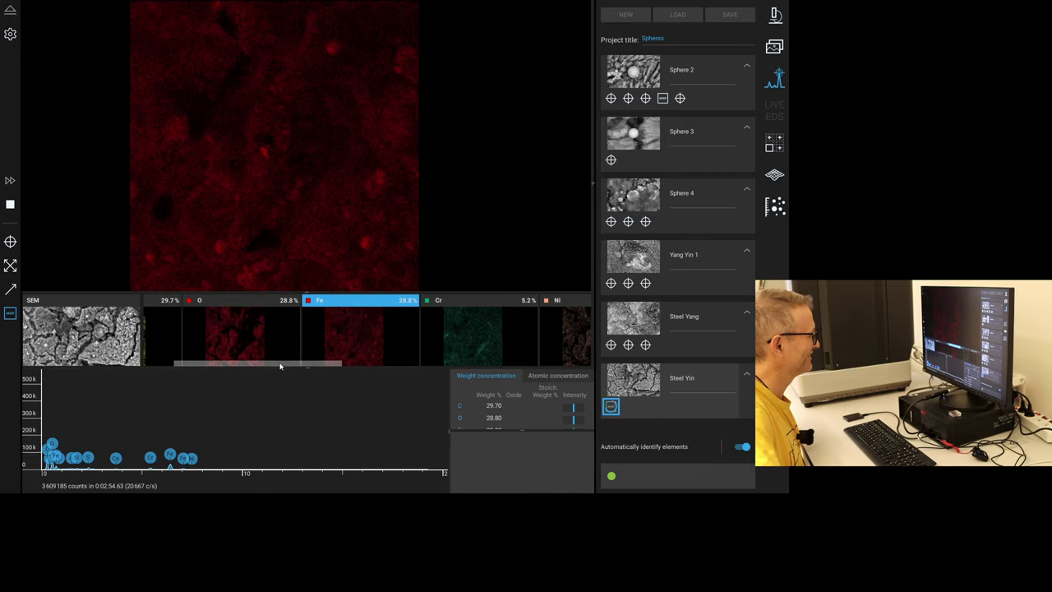
drag(280, 365, 218, 365)
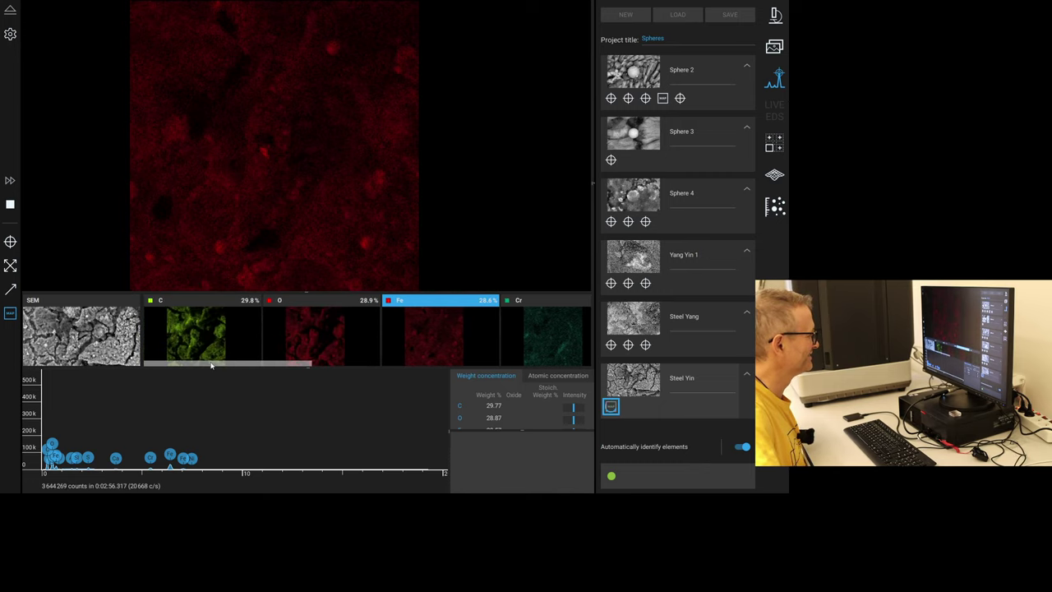
click(40, 323)
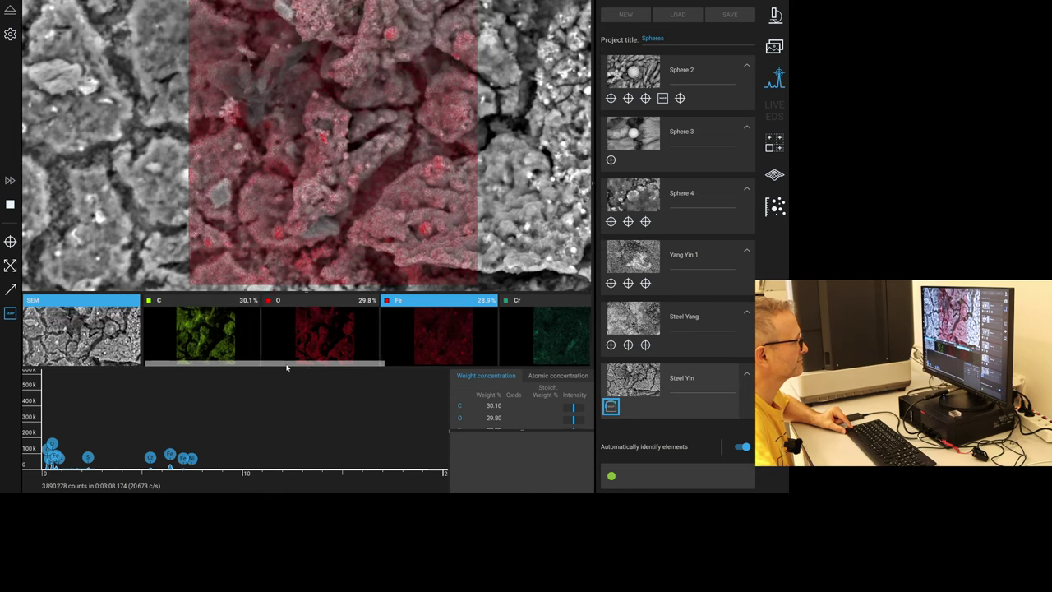
Combine the calcium, sulfur and silicon maps with the iron map, checking the calcium particles against the SEM image.
drag(286, 367, 507, 393)
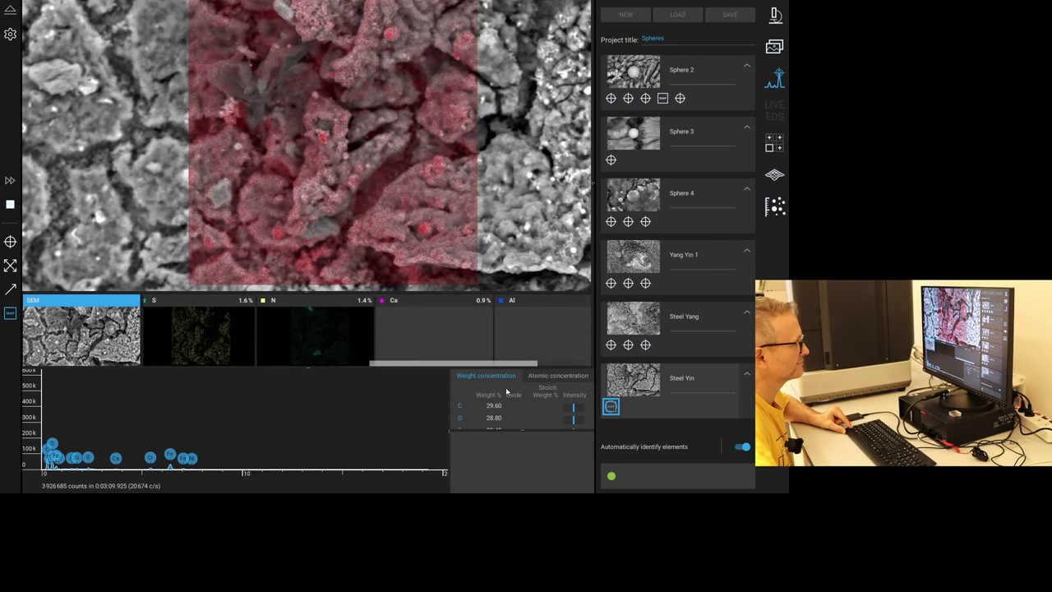
click(457, 351)
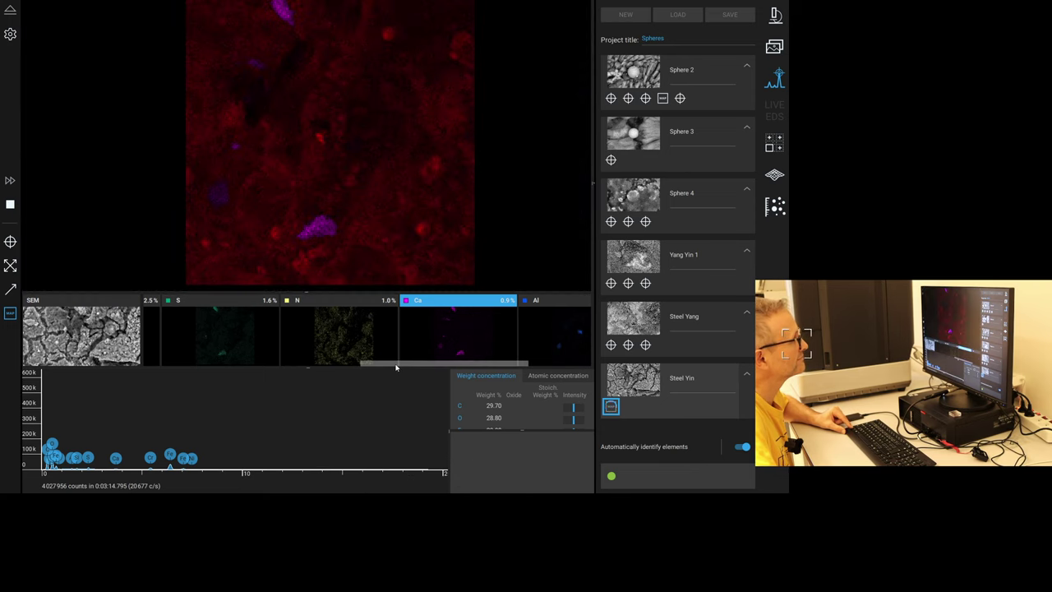
click(60, 345)
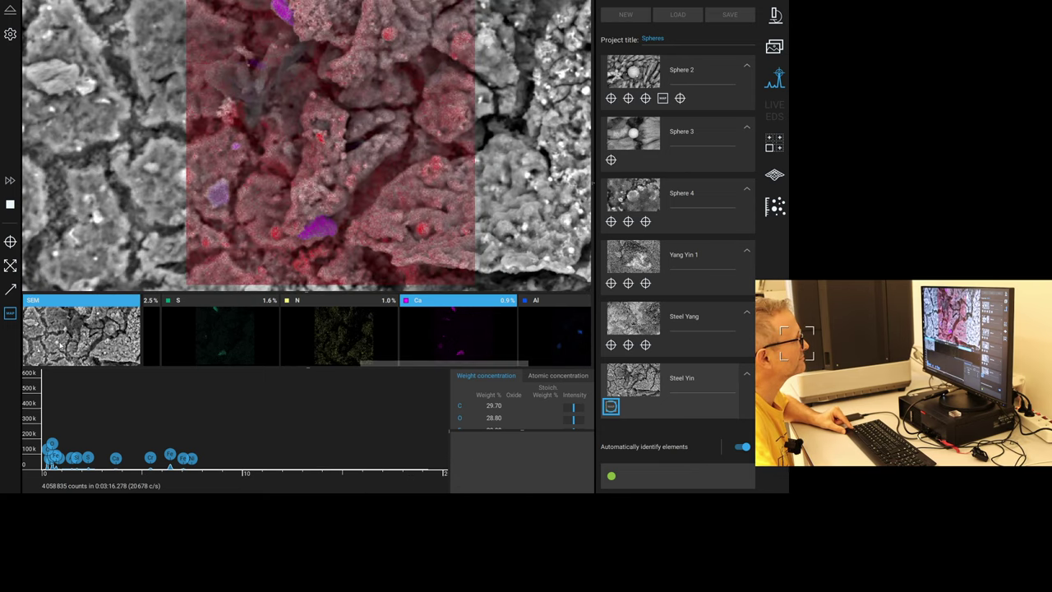
click(60, 345)
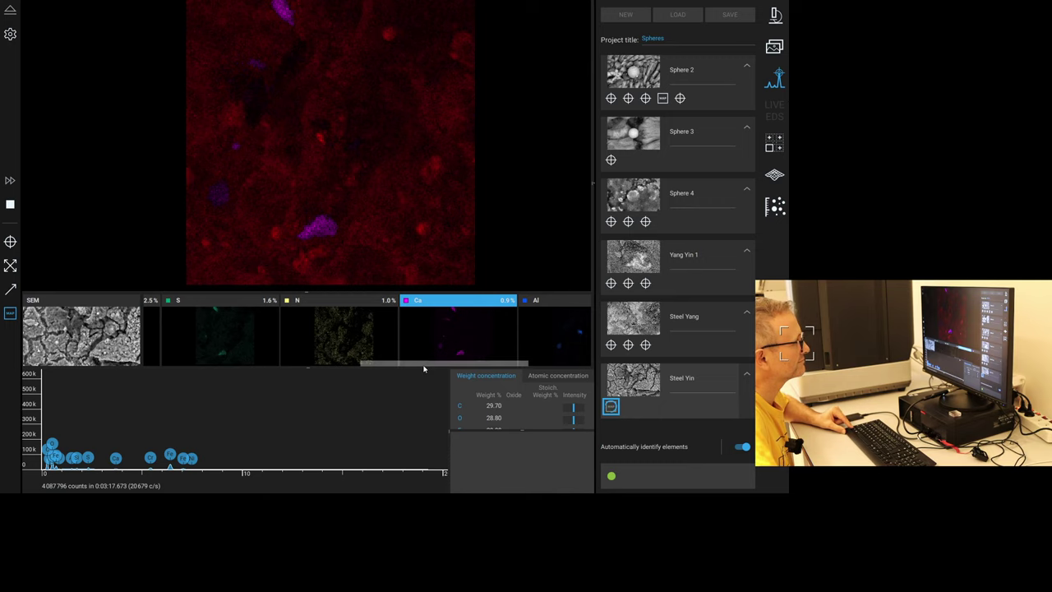
click(217, 345)
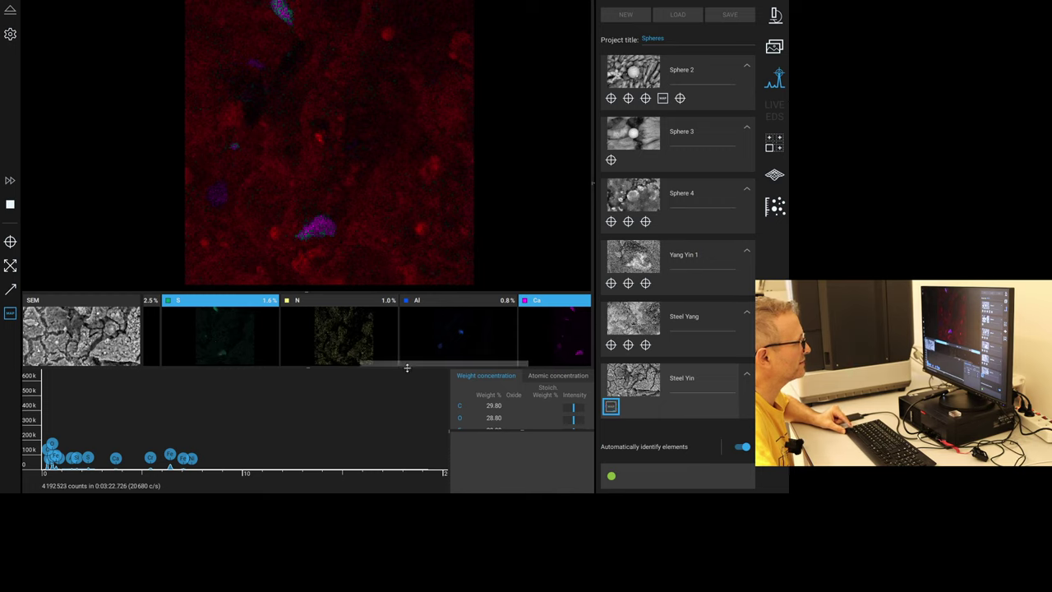
drag(410, 364, 471, 365)
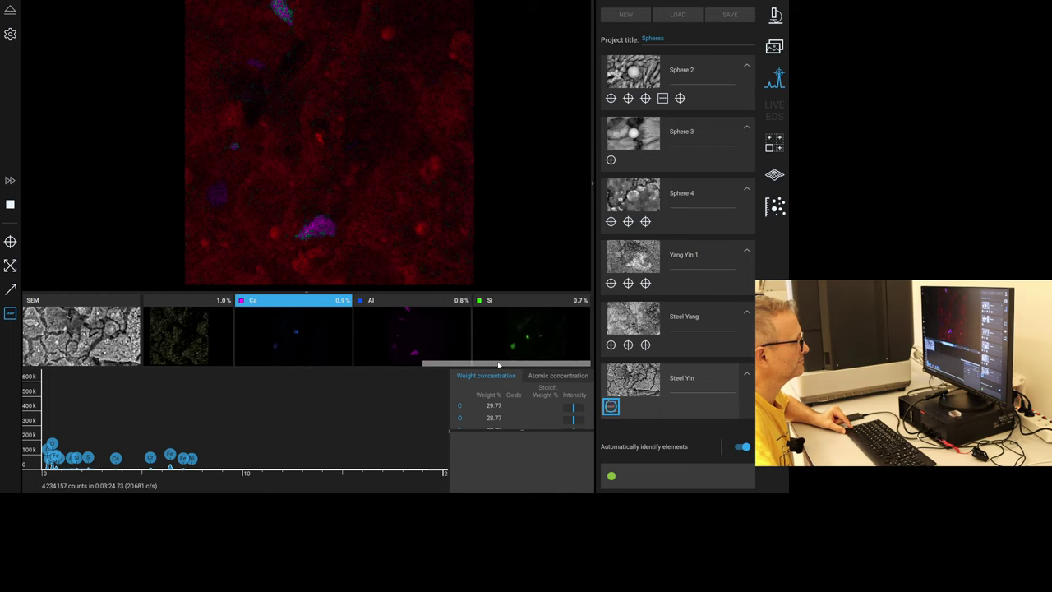
click(522, 332)
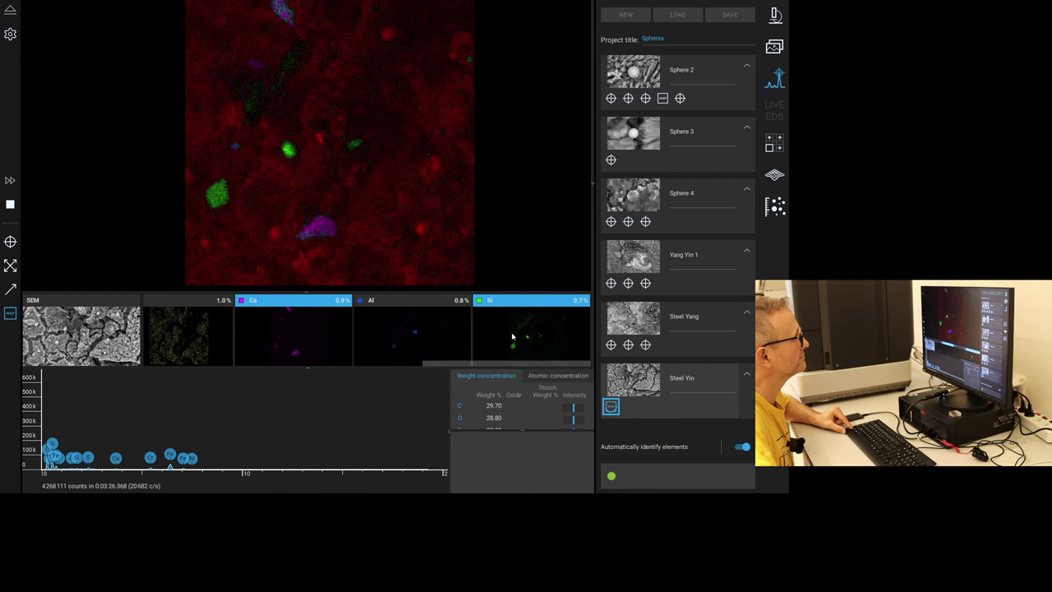
click(511, 336)
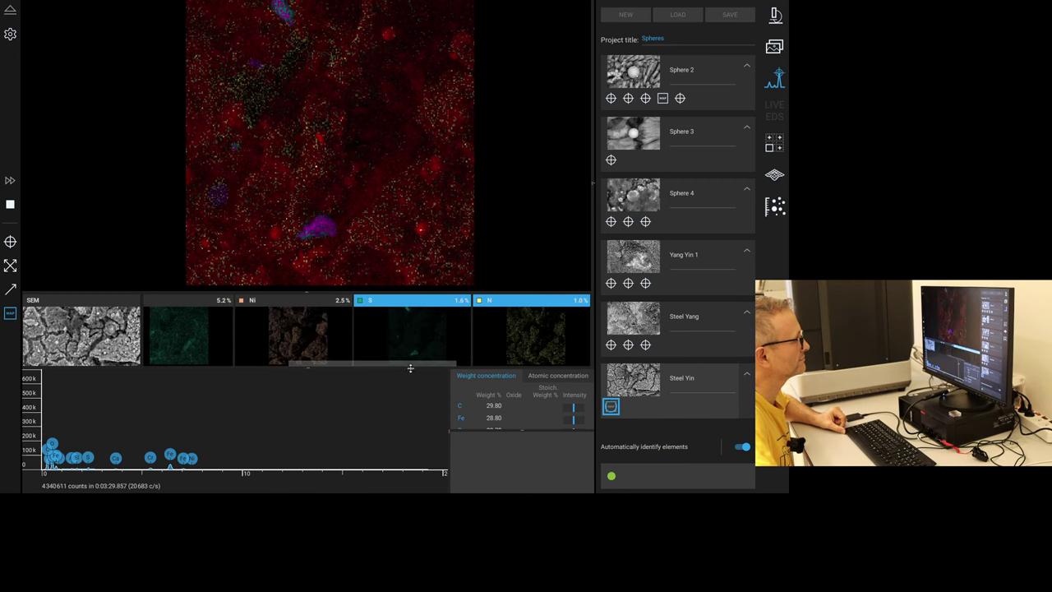
Compare the carbon and iron maps separately, and overlay only the iron map on the SEM image.
drag(416, 364, 218, 377)
click(215, 336)
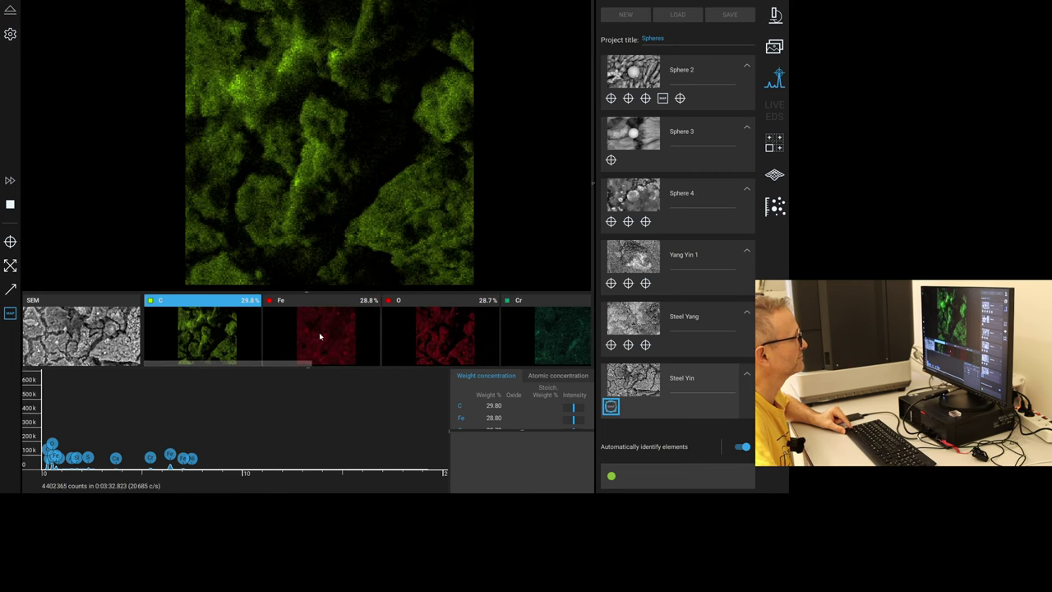
click(319, 332)
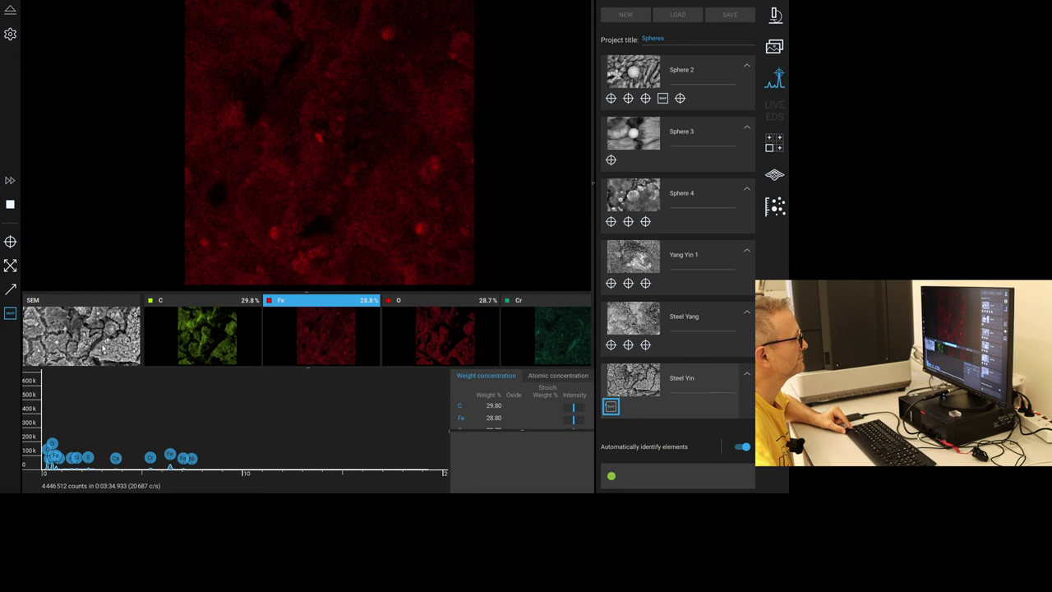
click(103, 349)
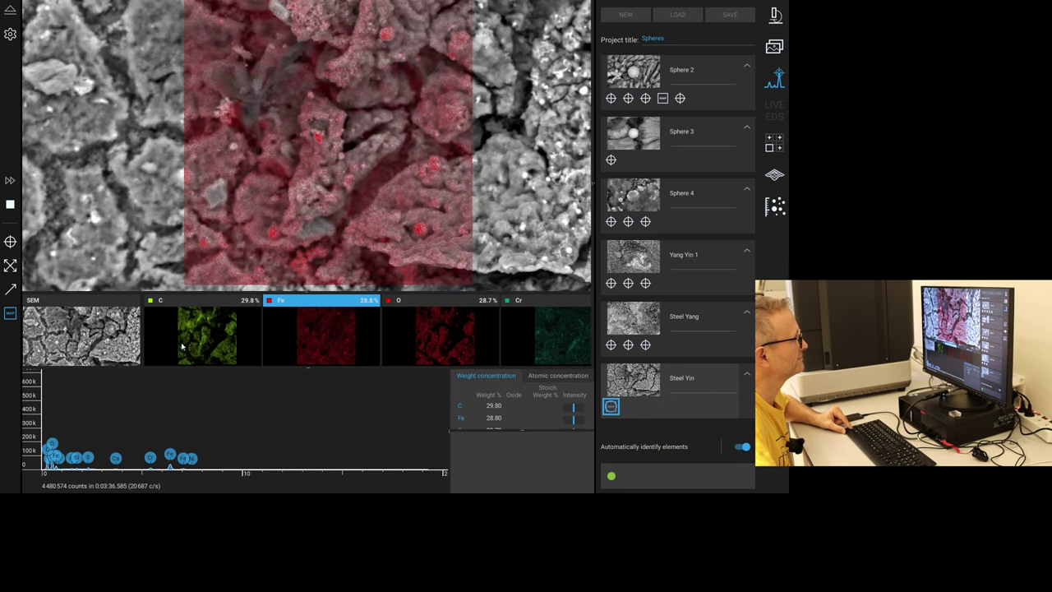
Examine the oxygen, chromium, nickel, sulfur and calcium maps one by one in the enlarged view.
click(441, 336)
drag(287, 364, 384, 366)
click(269, 346)
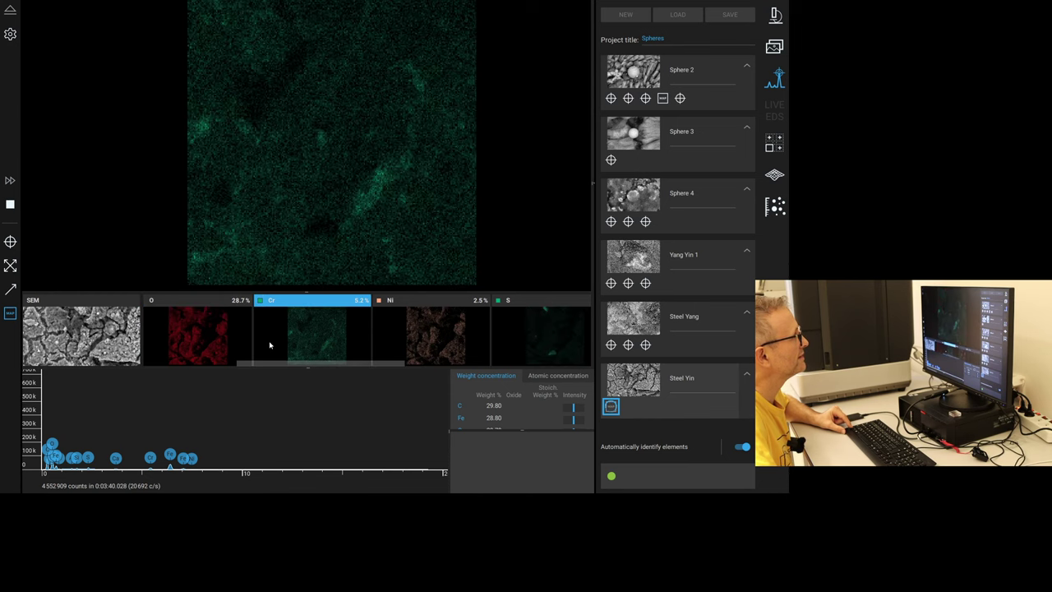
click(434, 352)
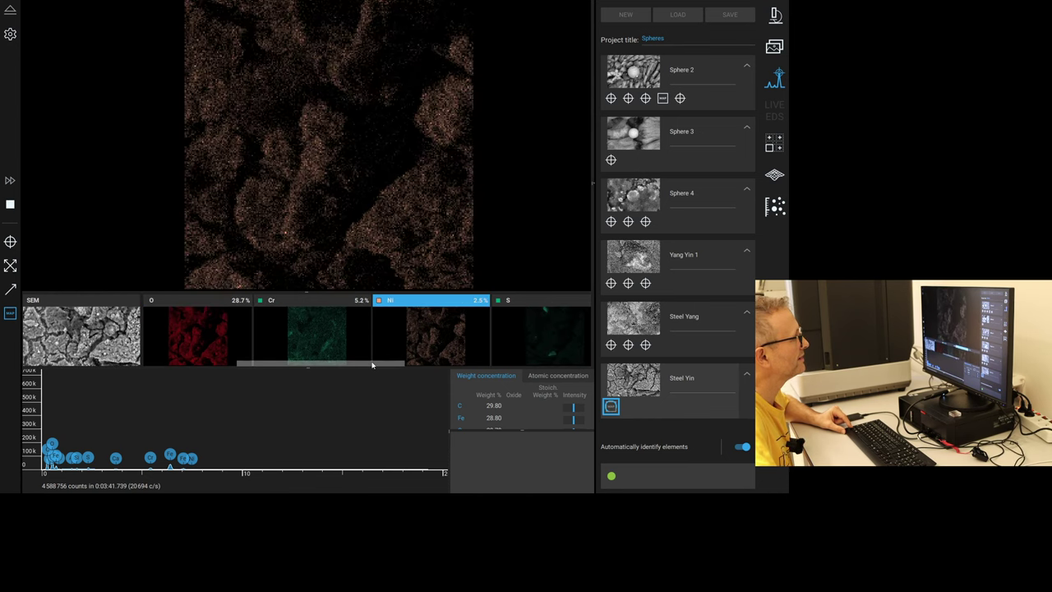
drag(365, 363, 483, 368)
click(216, 347)
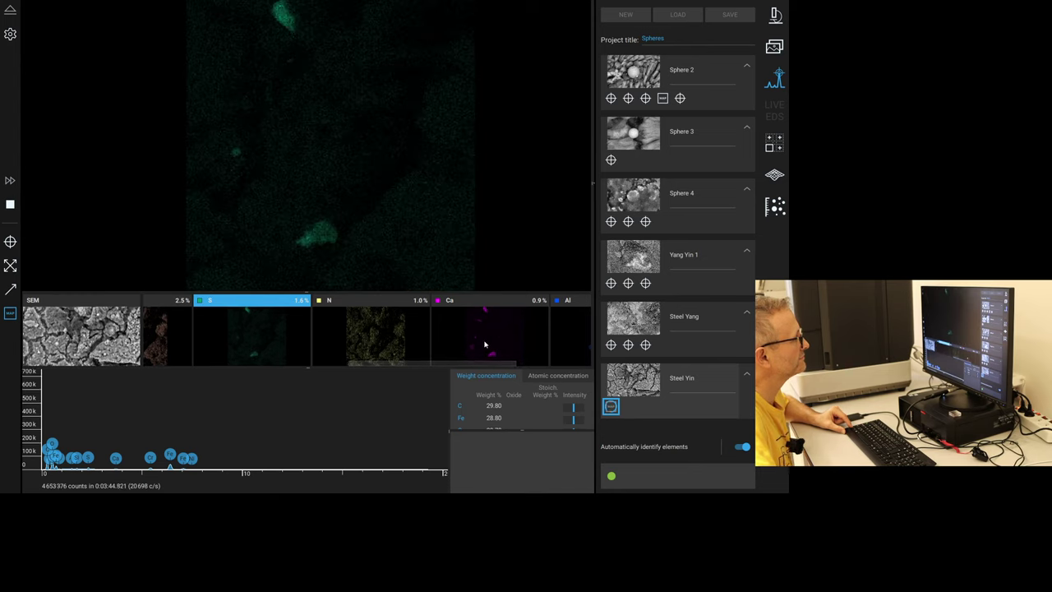
click(475, 342)
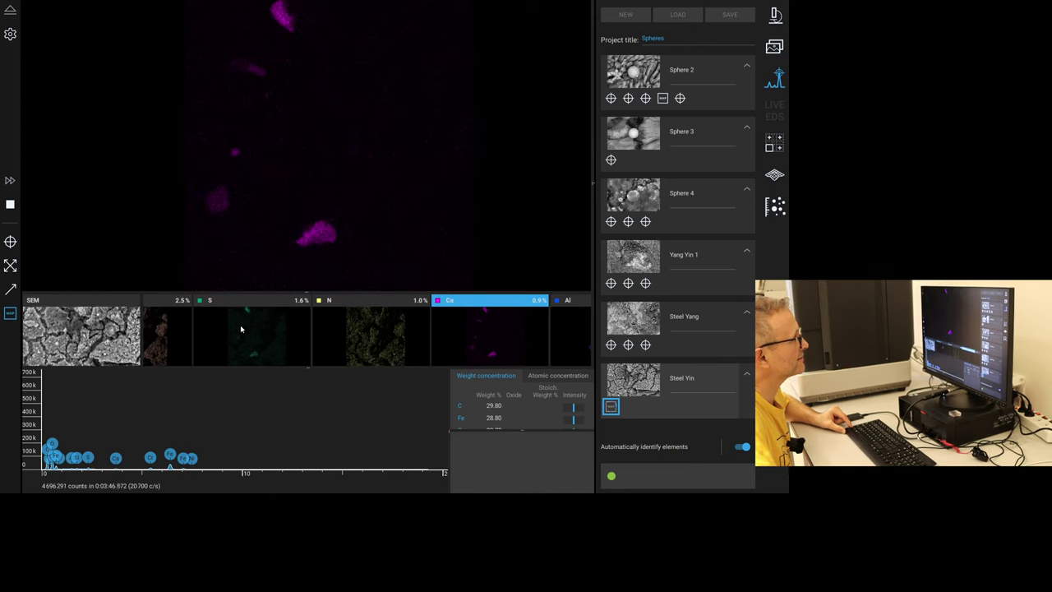
Examine the sulfur, calcium, aluminium and silicon maps one by one, and return to the SEM image of the cracked plates.
click(240, 325)
click(490, 326)
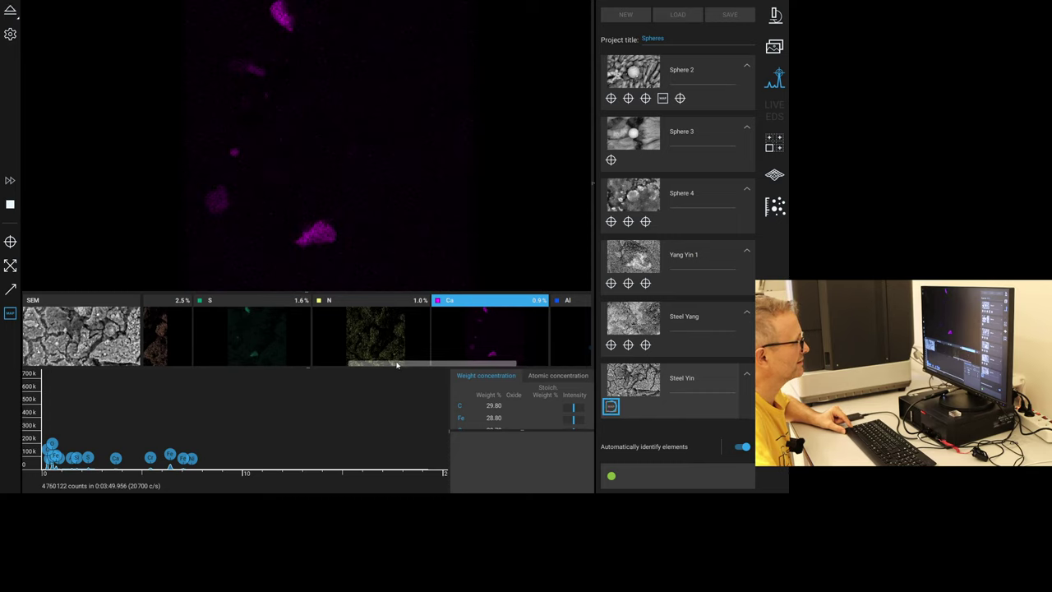
scroll(272, 348, right, 1)
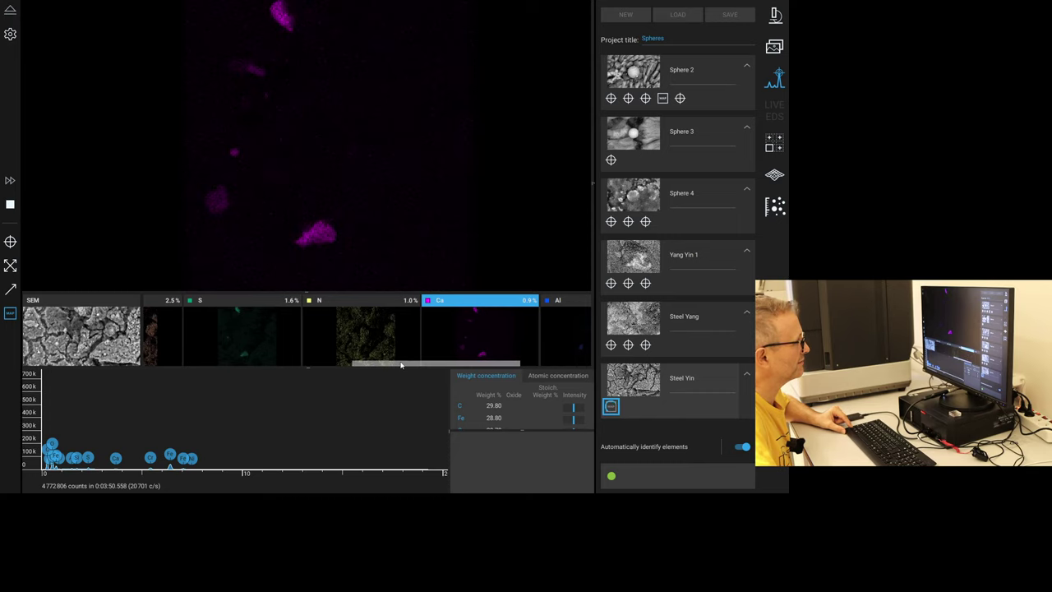
scroll(460, 354, right, 3)
click(465, 352)
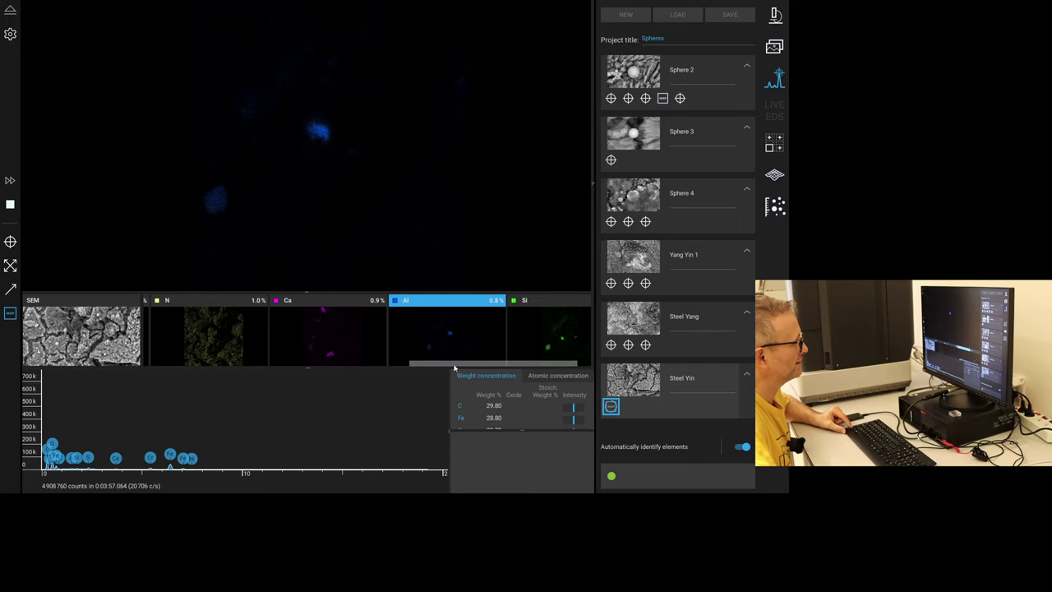
scroll(509, 352, right, 1)
click(519, 352)
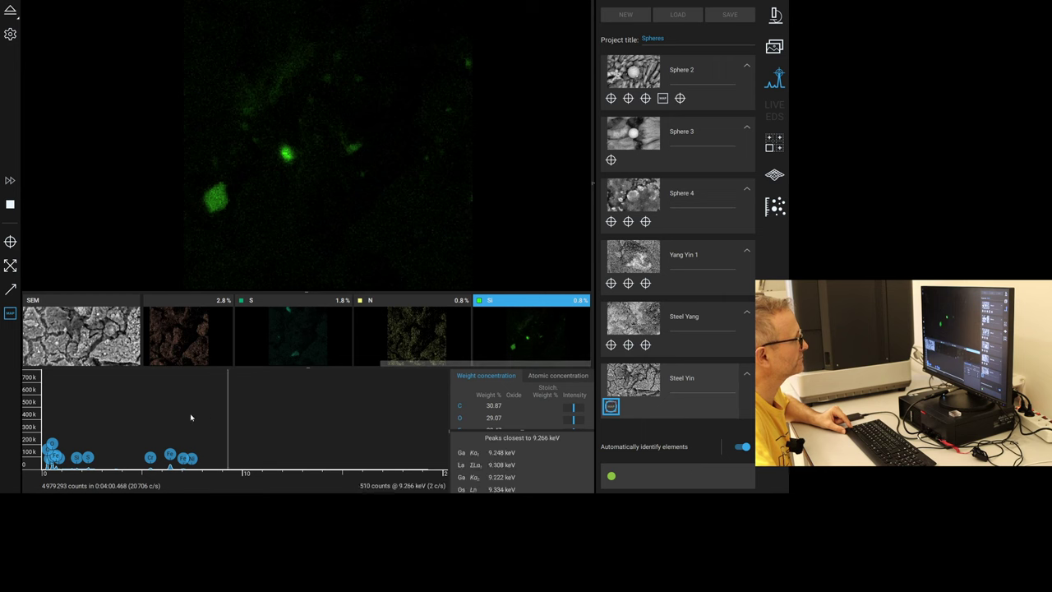
click(67, 364)
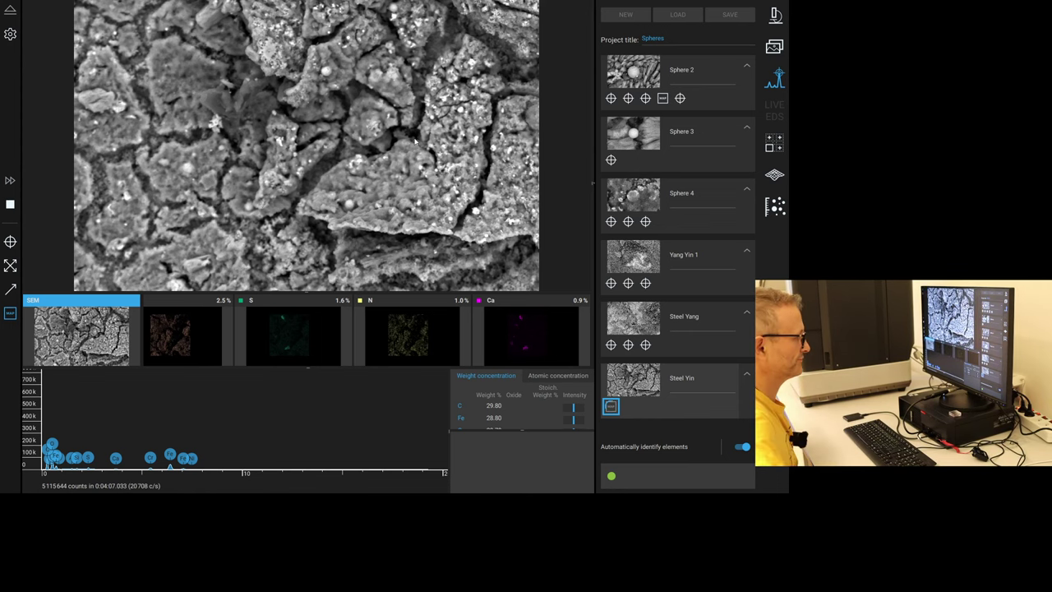
Shrink the image view to enlarge the map spectrum, and stretch its energy and count axes to inspect the small peaks.
click(50, 367)
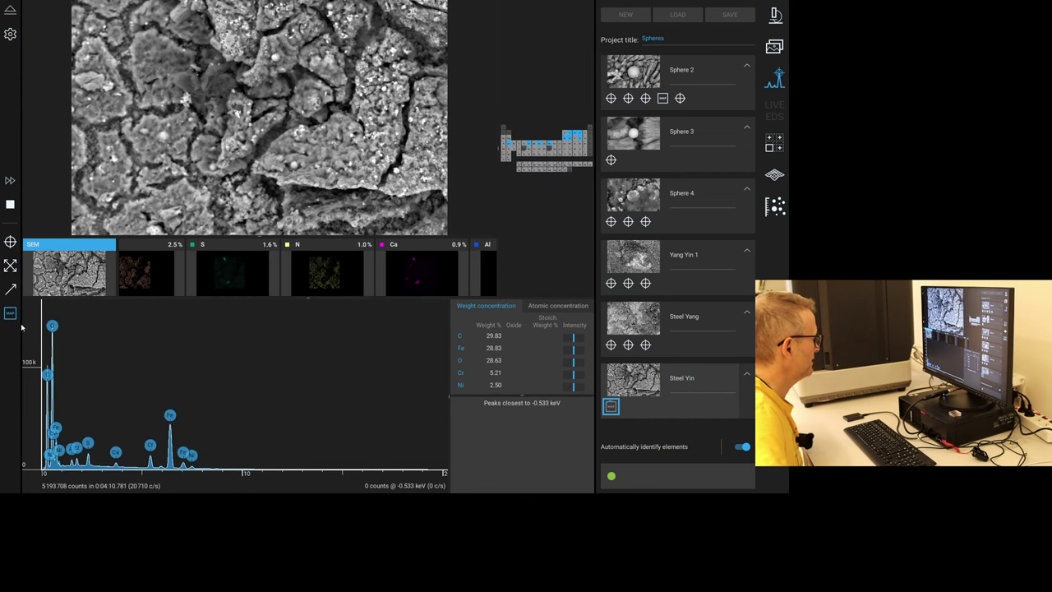
scroll(72, 436, up, 3)
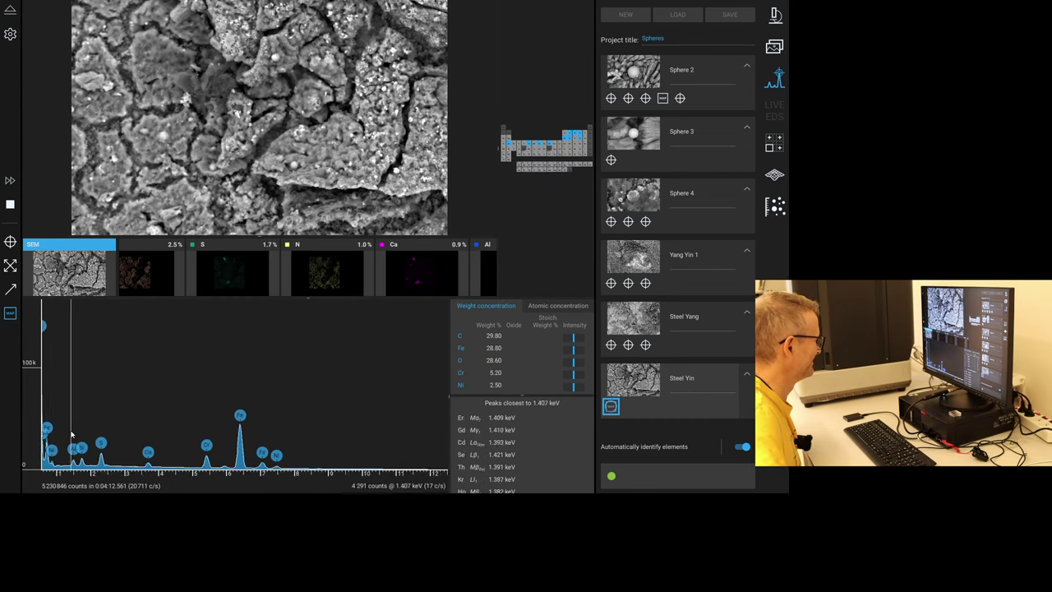
scroll(249, 428, up, 1)
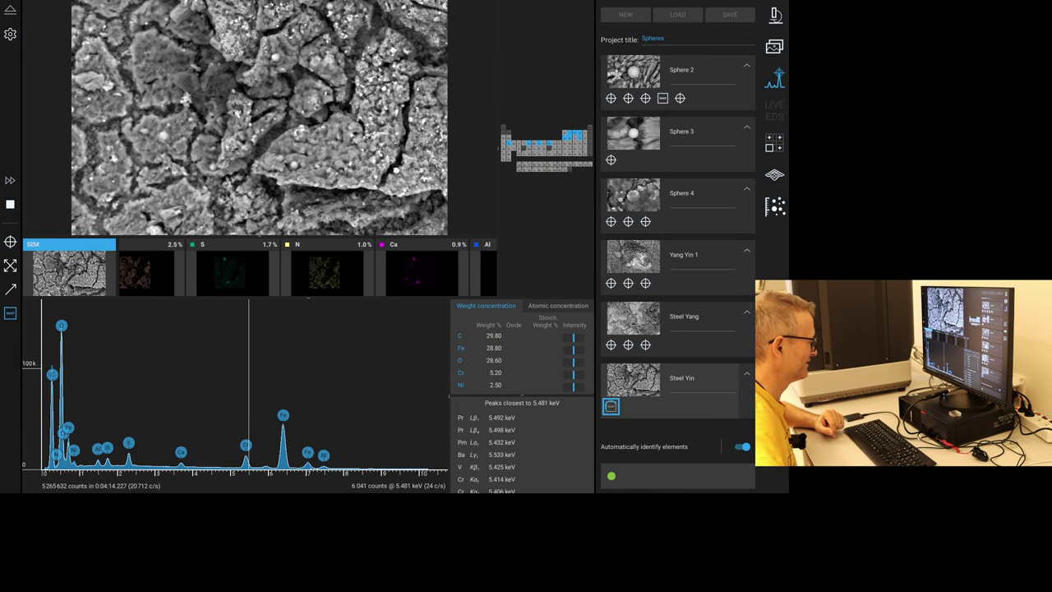
scroll(180, 473, up, 1)
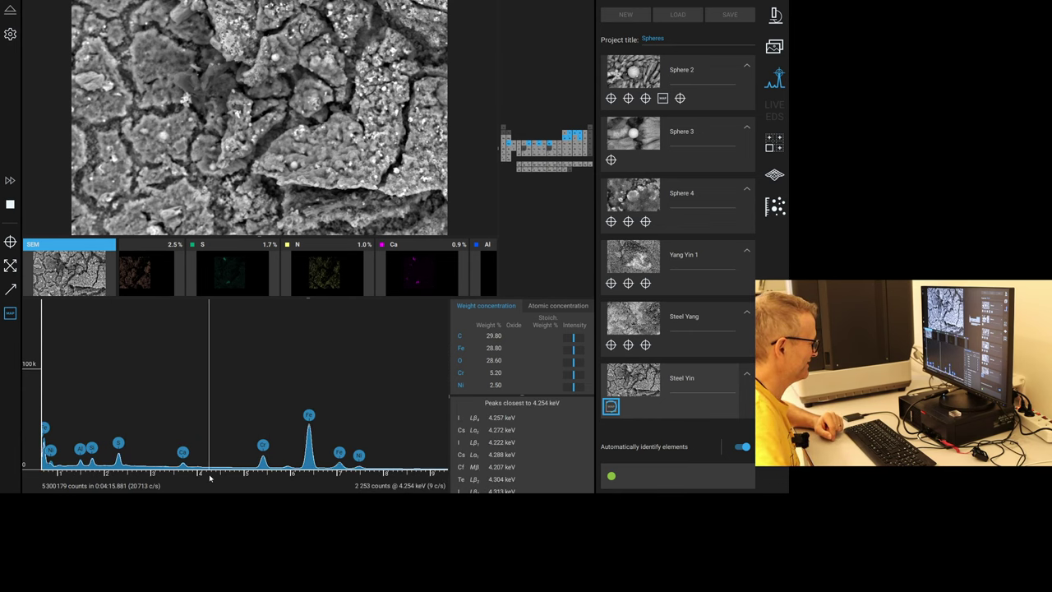
drag(37, 405, 30, 377)
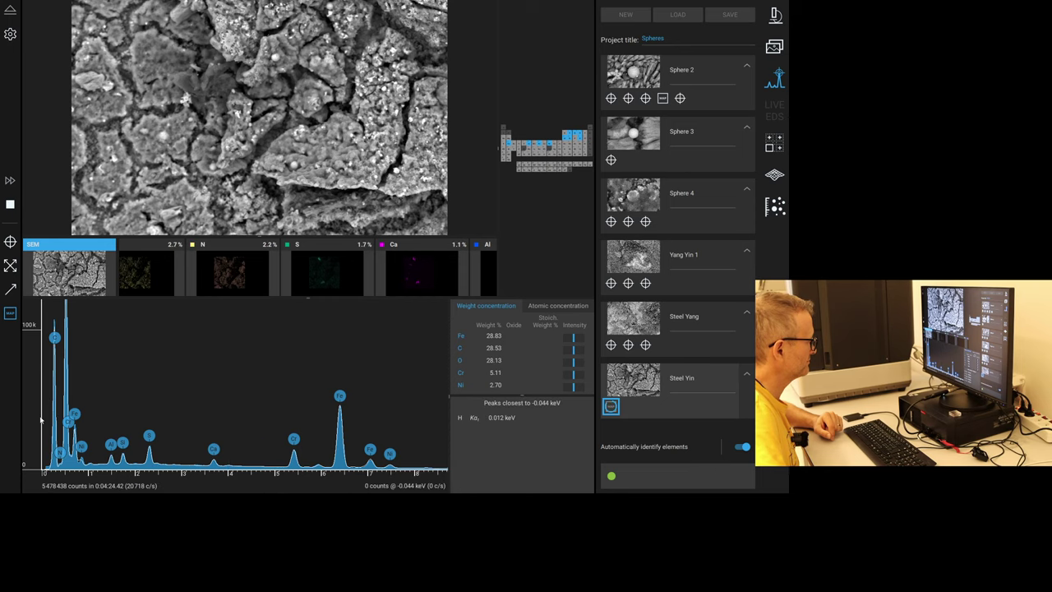
drag(33, 387, 33, 198)
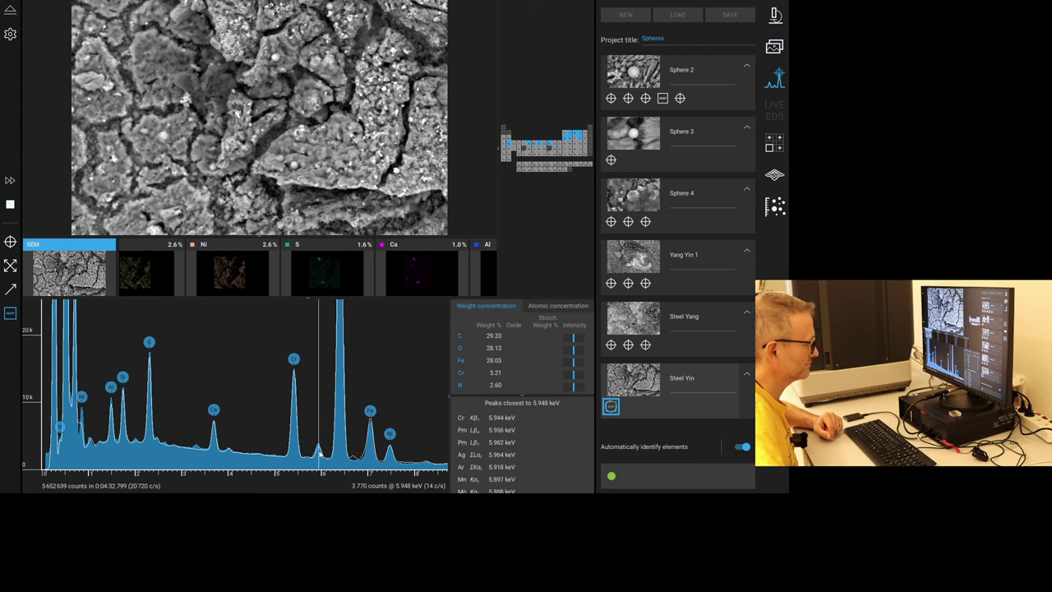
Rescale the map spectrum and shift it back to zero energy to compare the minor peaks with the full-height peaks.
scroll(276, 457, up, 1)
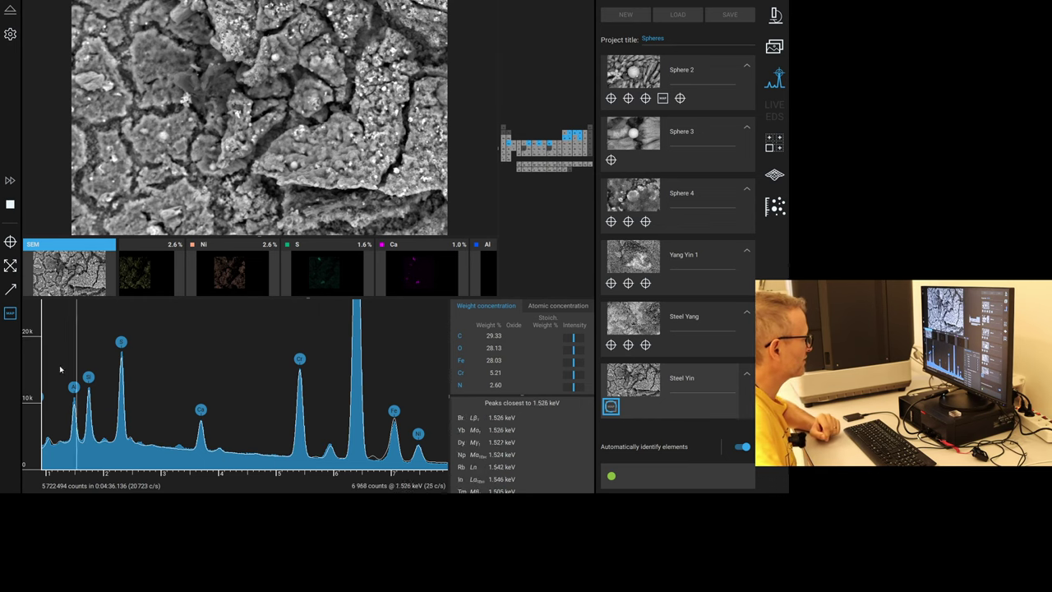
scroll(25, 411, down, 3)
scroll(22, 436, up, 2)
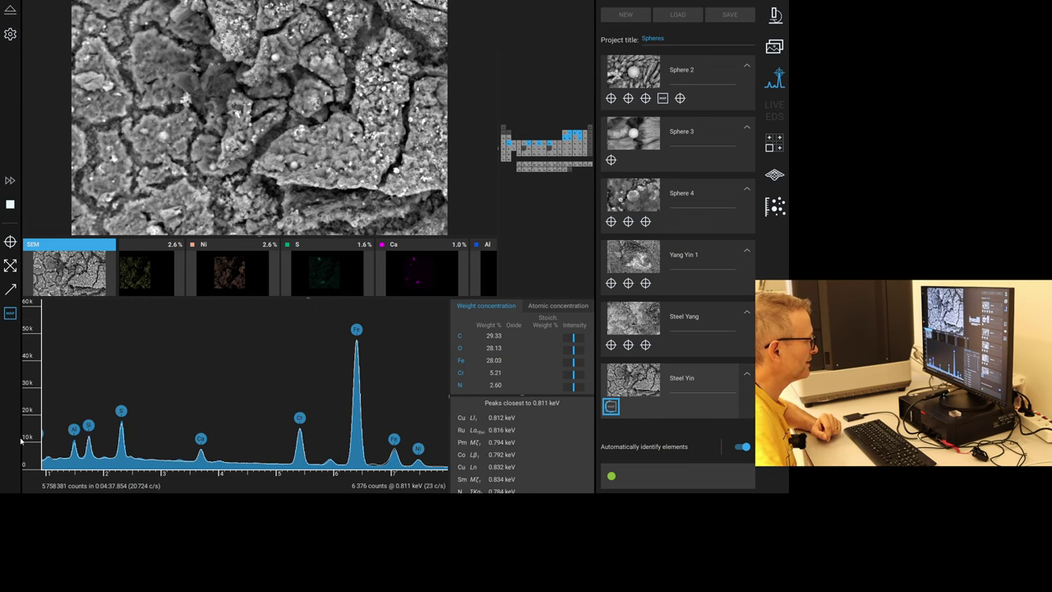
scroll(22, 438, up, 2)
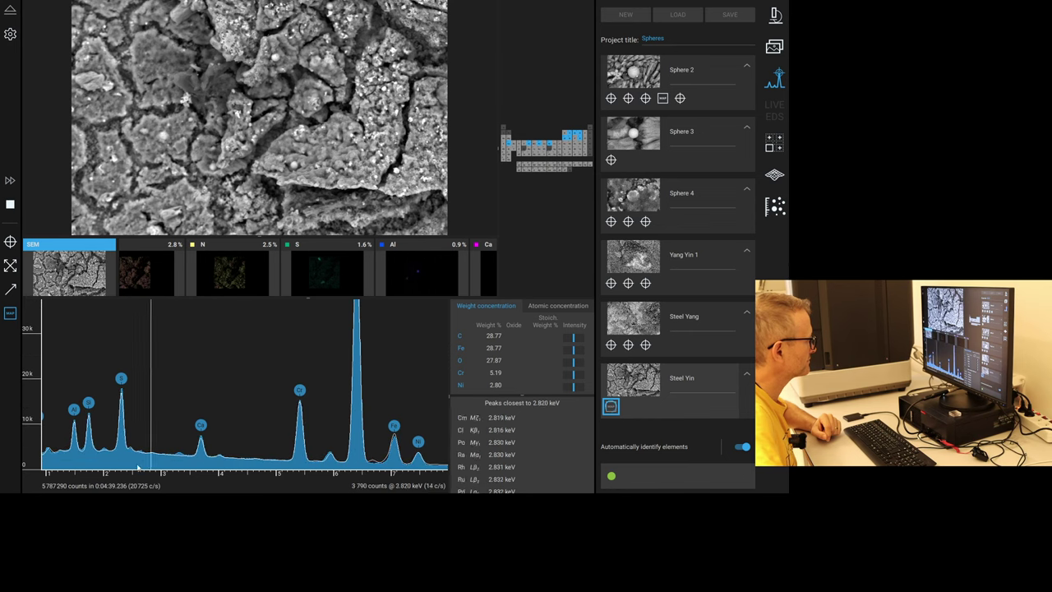
drag(125, 395, 178, 395)
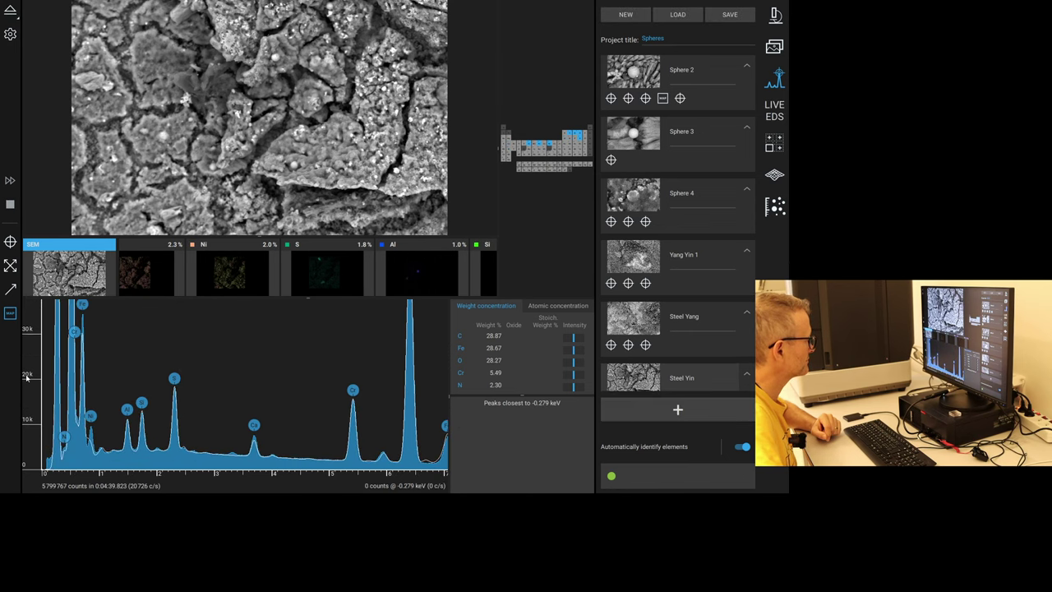
scroll(35, 372, down, 4)
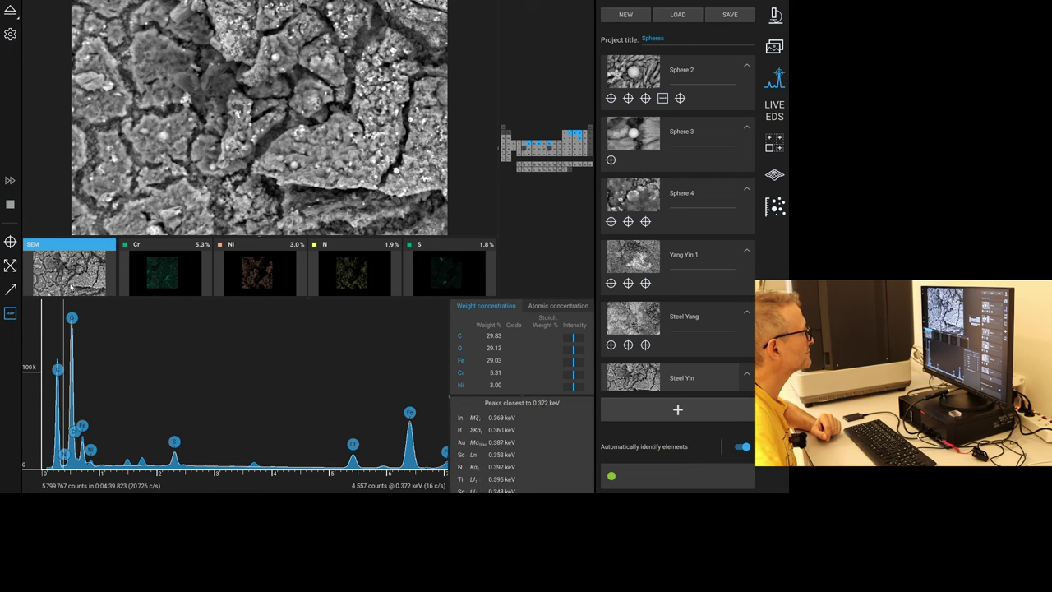
click(678, 410)
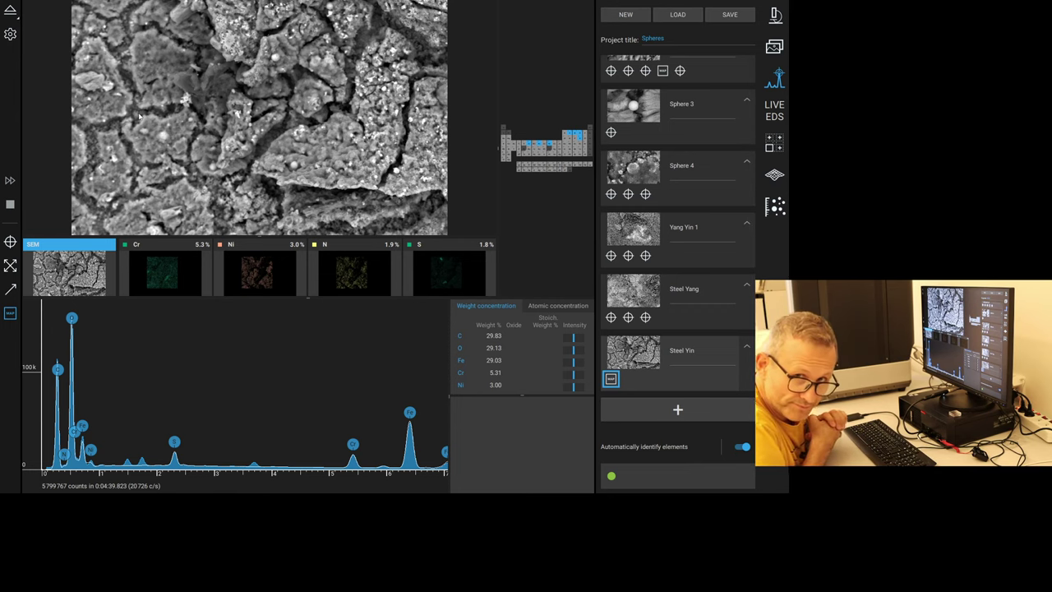
key(alt+Tab)
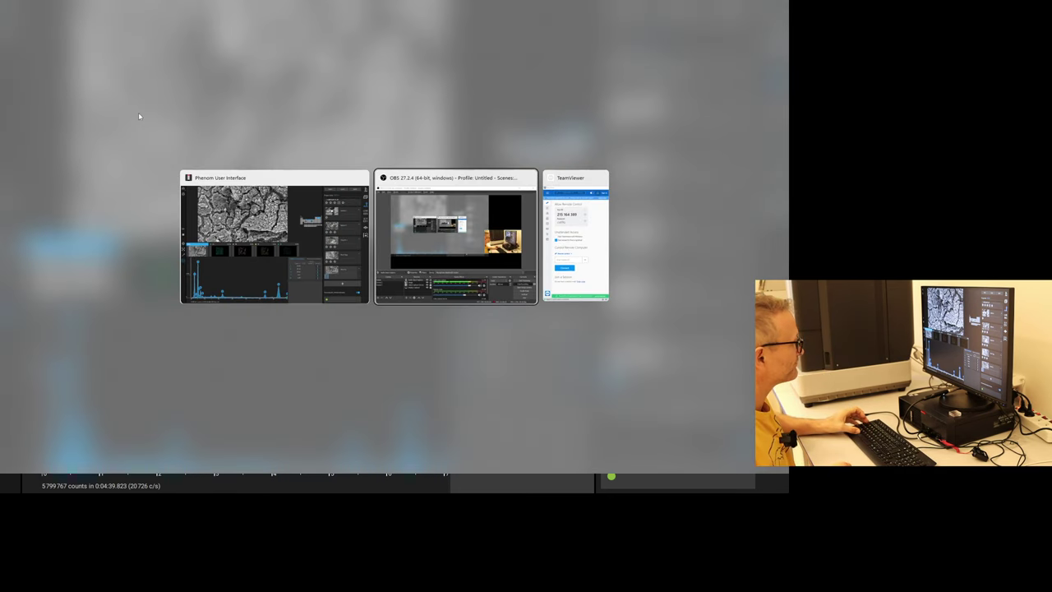
key(alt+Tab)
key(alt+Tab)
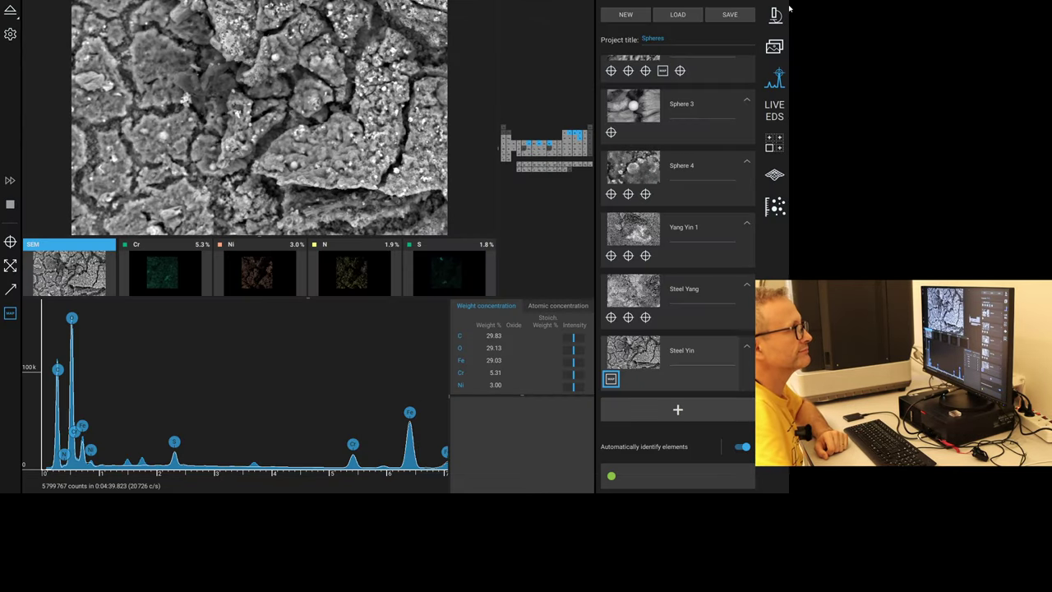
Return to live imaging, zoom out from the cracked depression, and move the stage to centre the small bright sphere on the neighbouring surface.
click(773, 140)
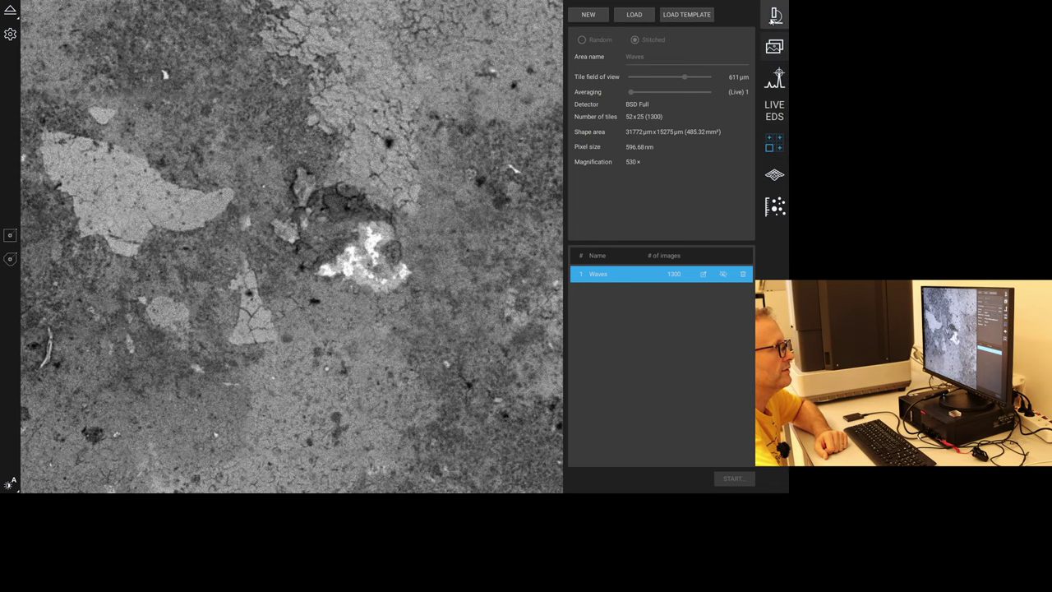
click(775, 14)
scroll(443, 238, down, 5)
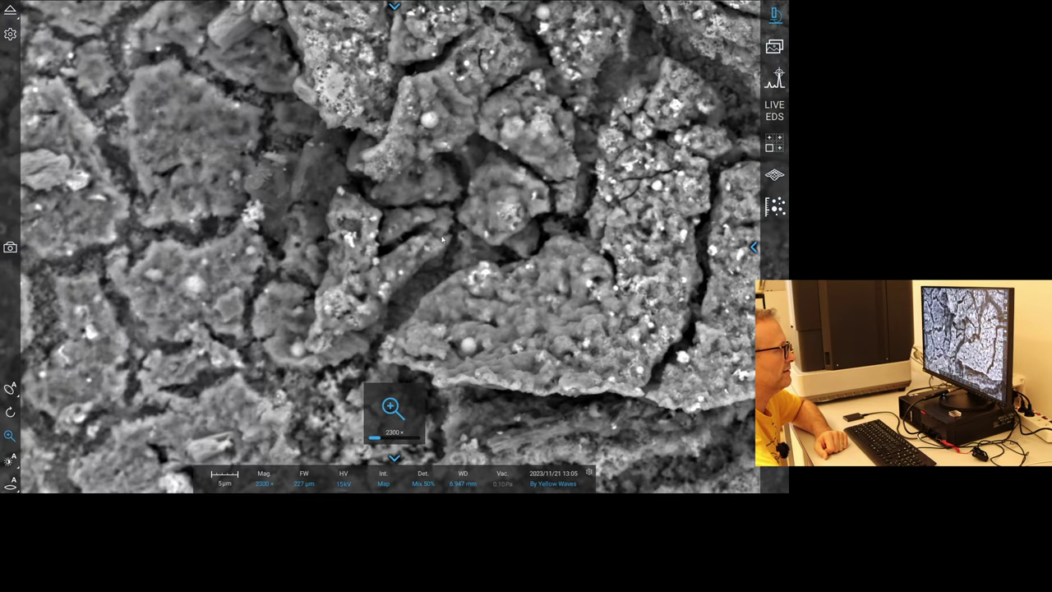
scroll(443, 238, down, 2)
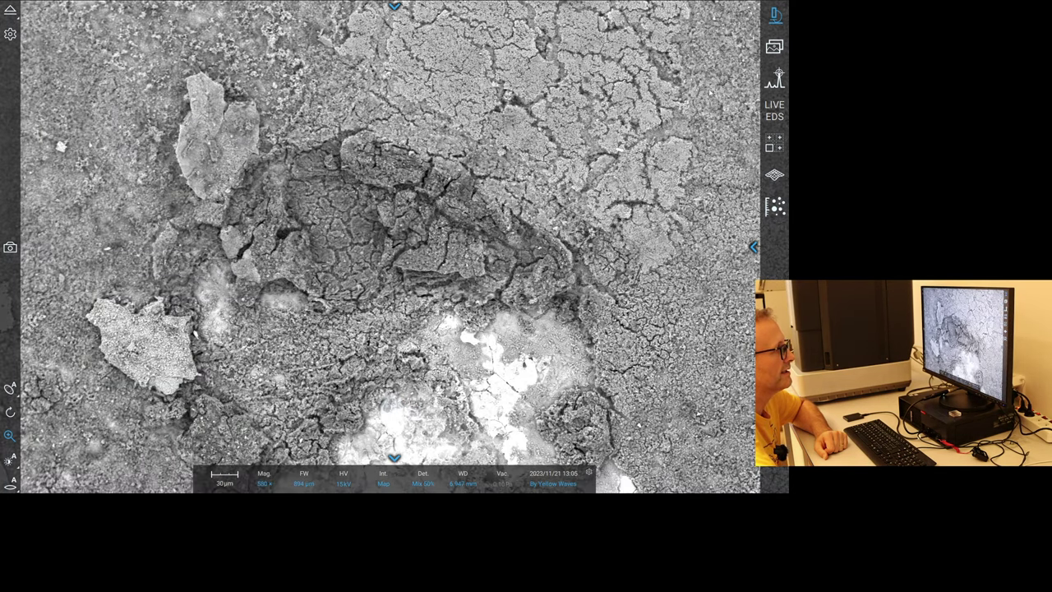
double_click(735, 61)
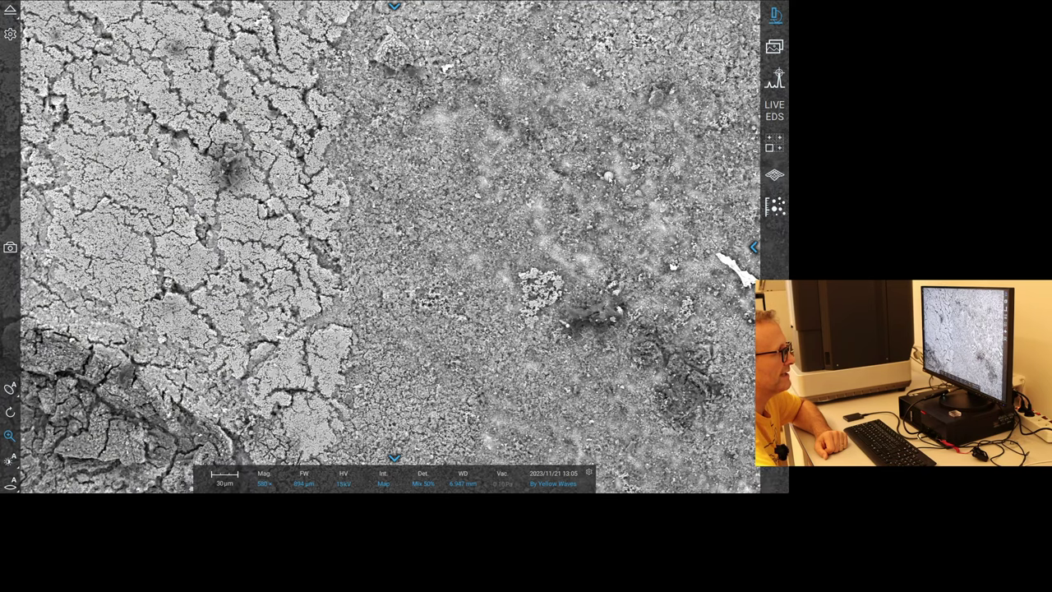
double_click(607, 176)
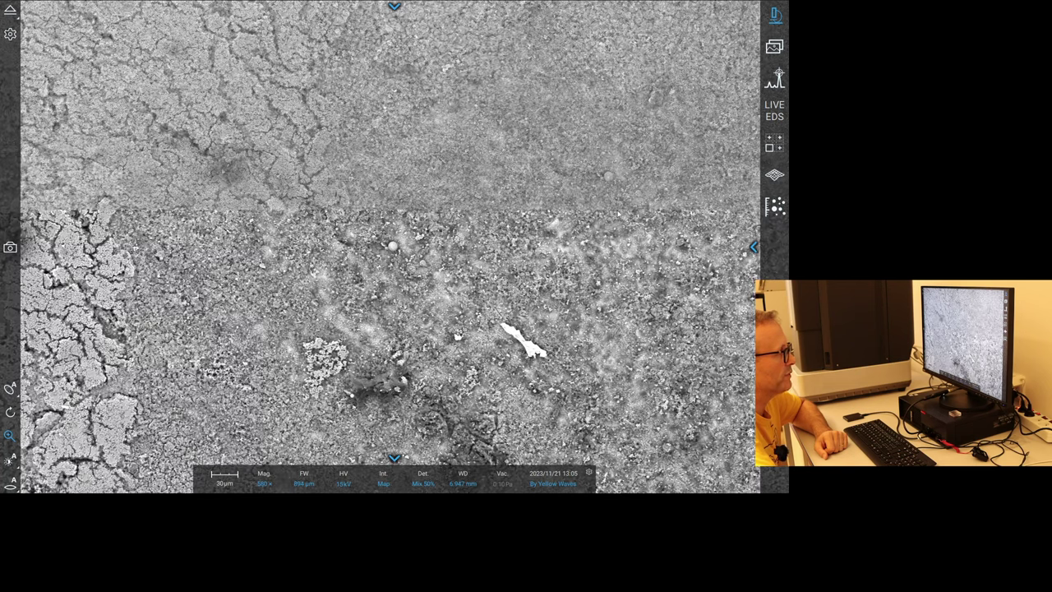
Magnify the centred sphere to 10000×.
scroll(618, 214, up, 3)
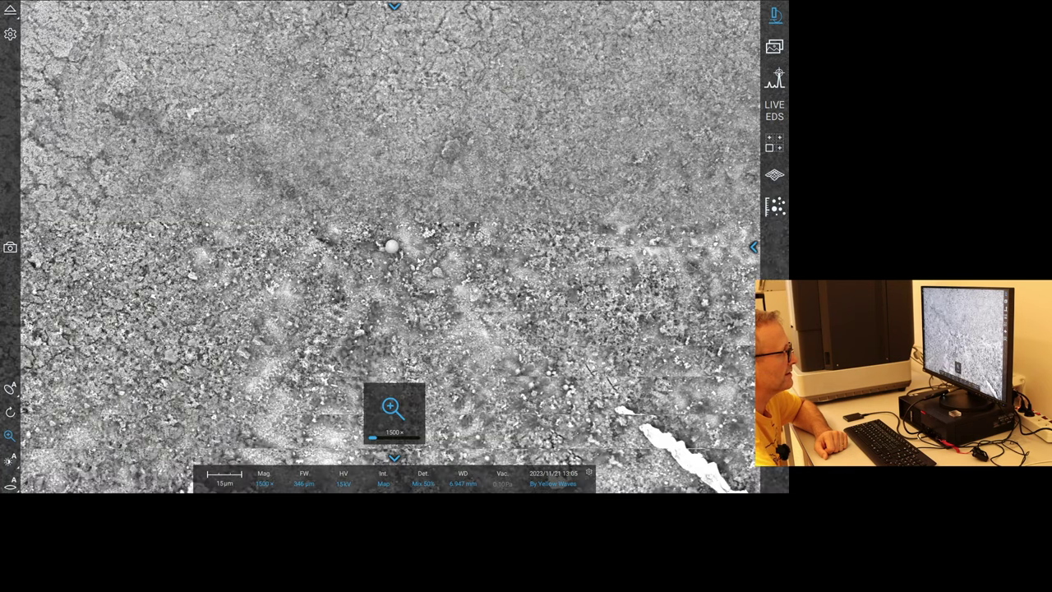
scroll(409, 260, up, 2)
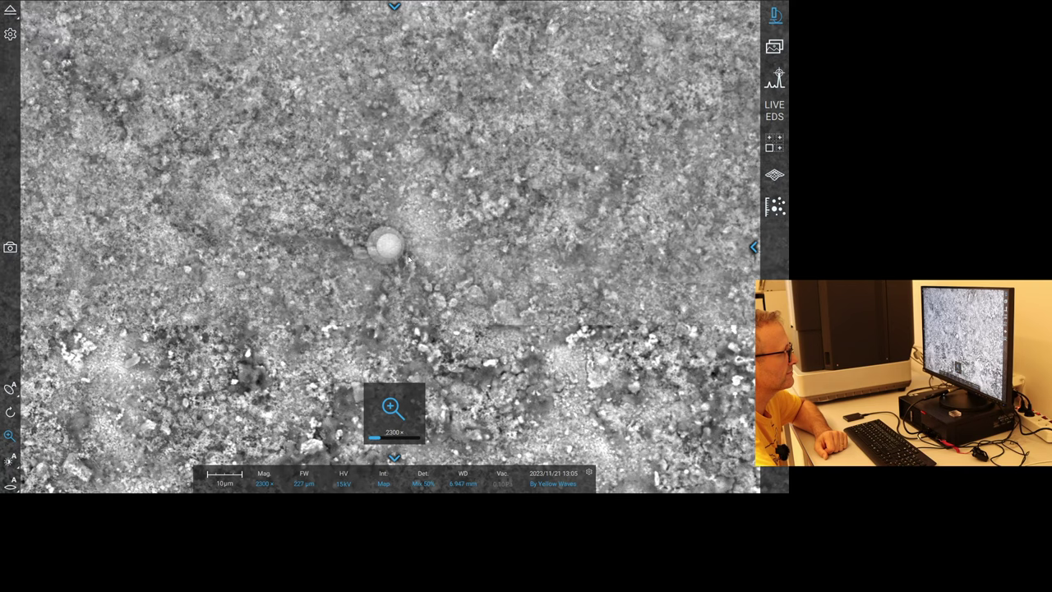
scroll(407, 259, up, 2)
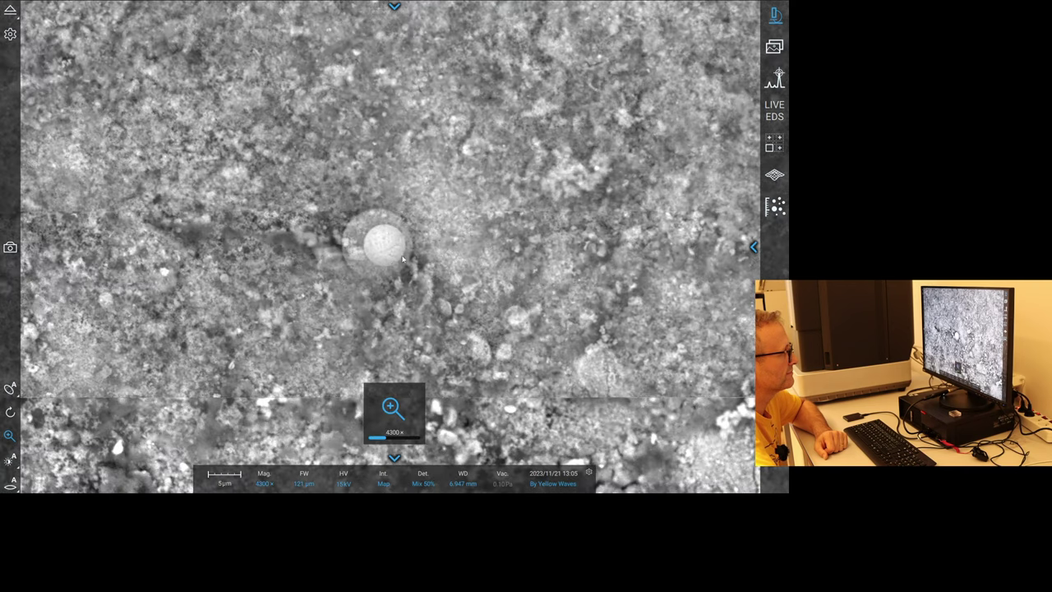
scroll(403, 260, up, 2)
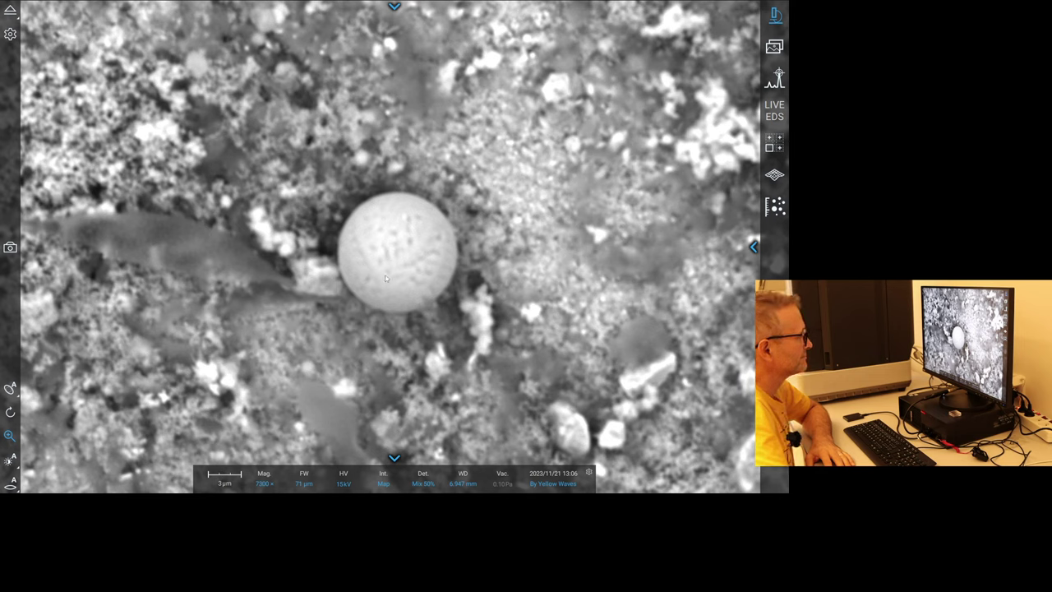
scroll(386, 278, up, 2)
scroll(386, 278, up, 1)
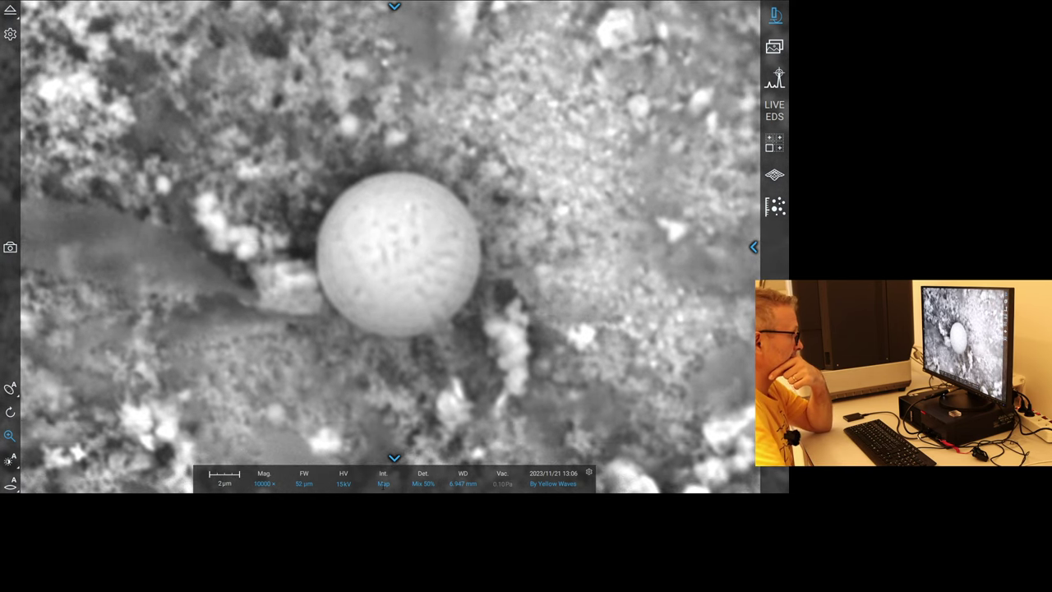
Set the beam intensity to Image and the high voltage to 10 kV, and run auto focus on the sphere.
click(383, 483)
click(389, 441)
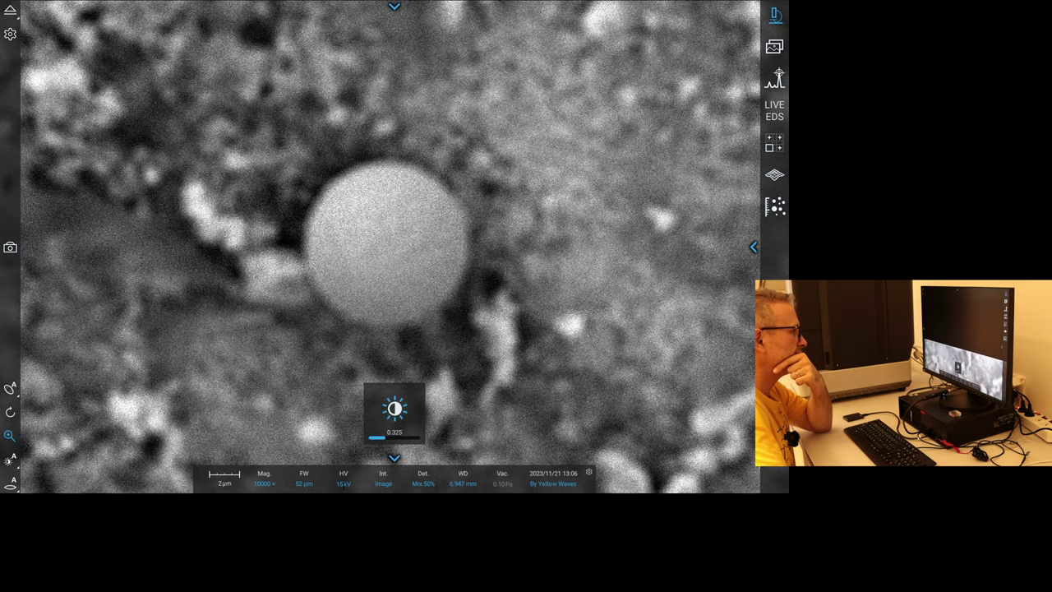
click(343, 481)
click(338, 474)
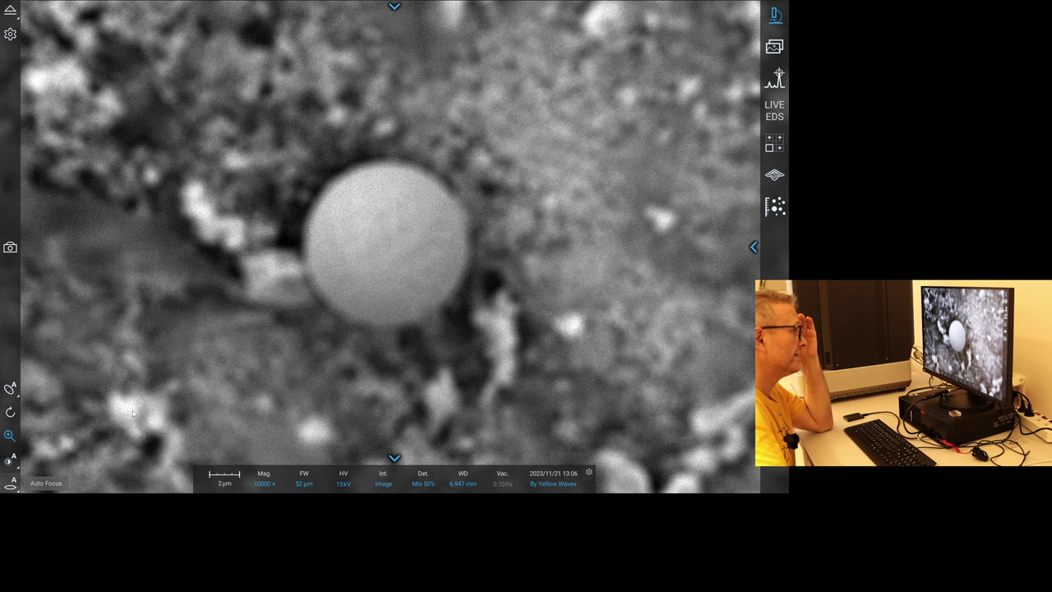
click(10, 483)
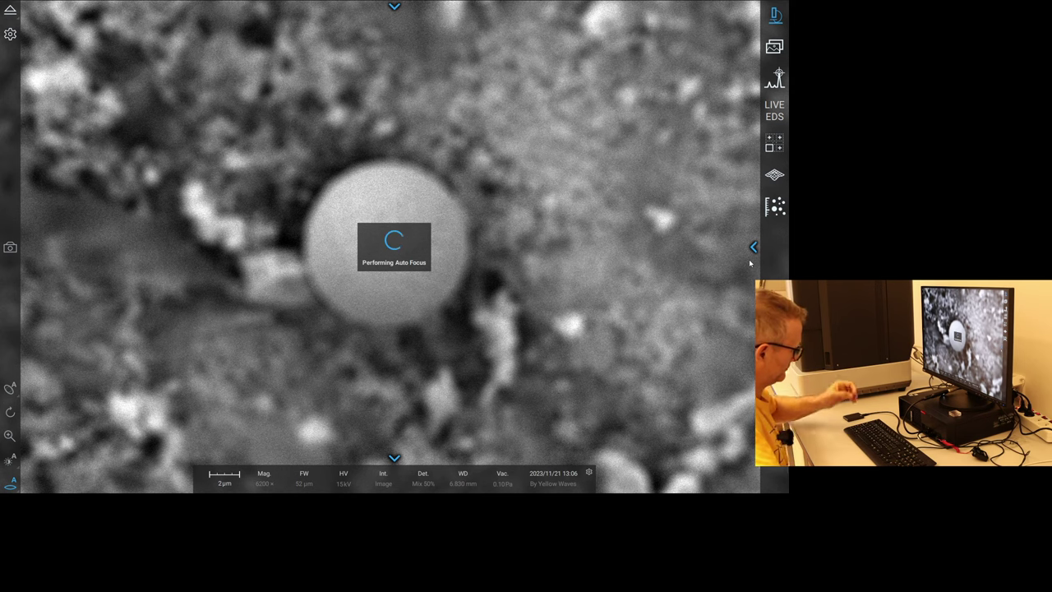
key(alt+Tab)
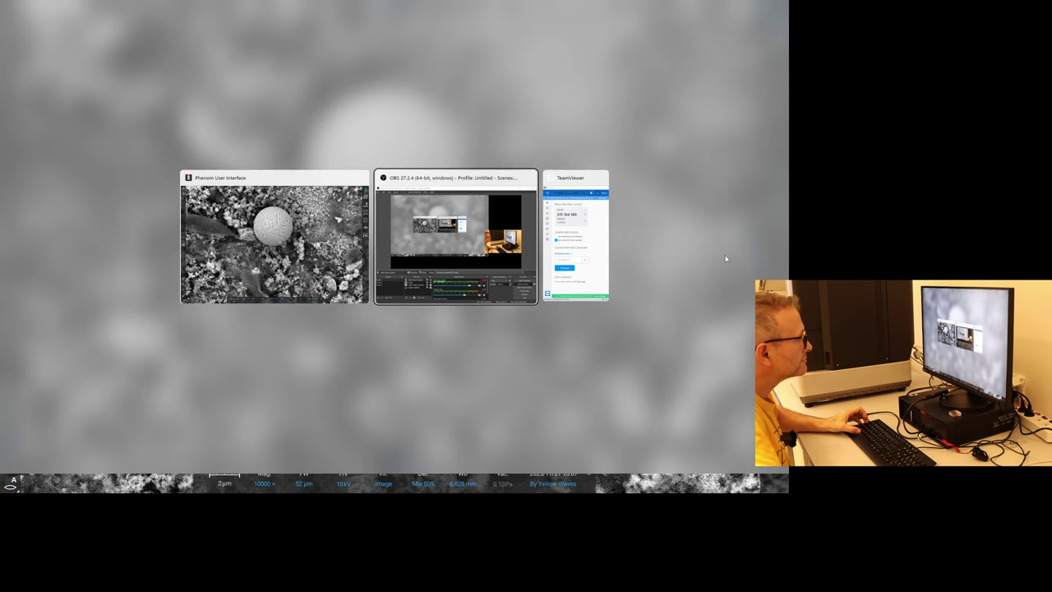
key(Tab)
key(Tab)
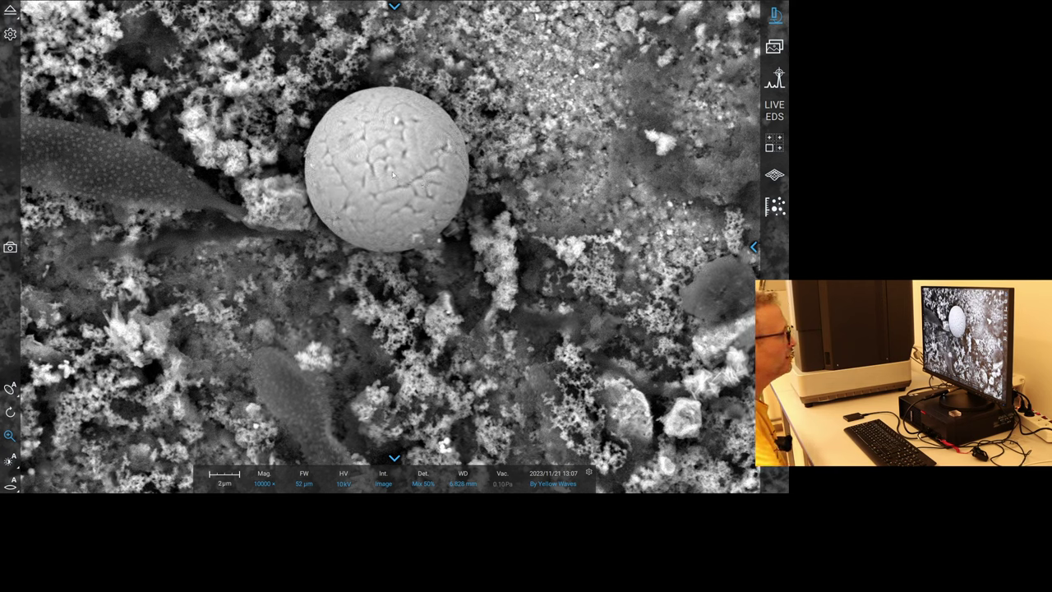
Centre the sphere in the live image.
drag(395, 174, 396, 263)
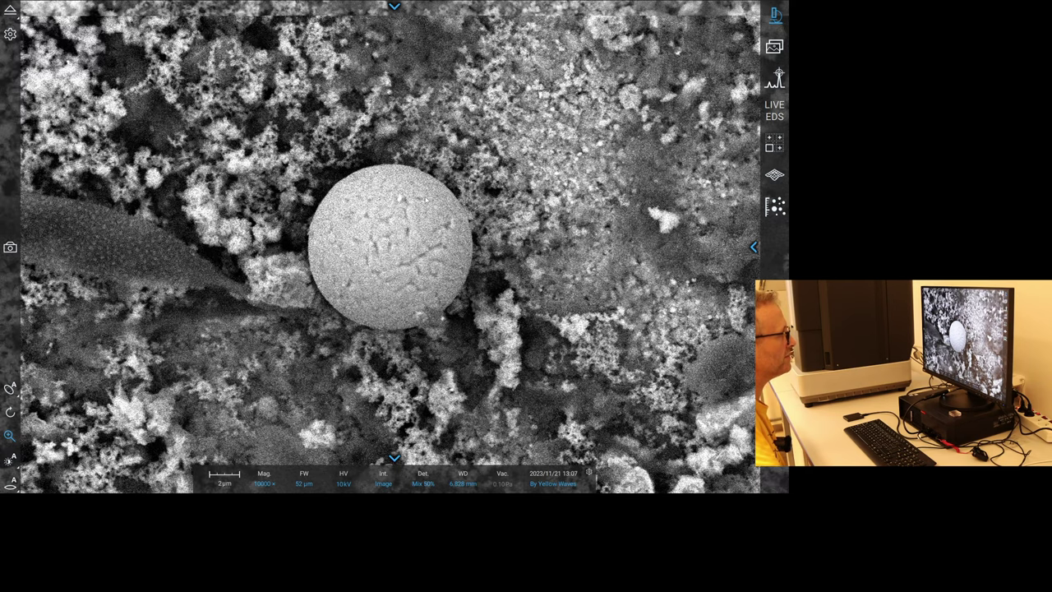
Magnify the sphere to 19000× and run the automatic contrast and brightness adjustment.
scroll(396, 263, up, 3)
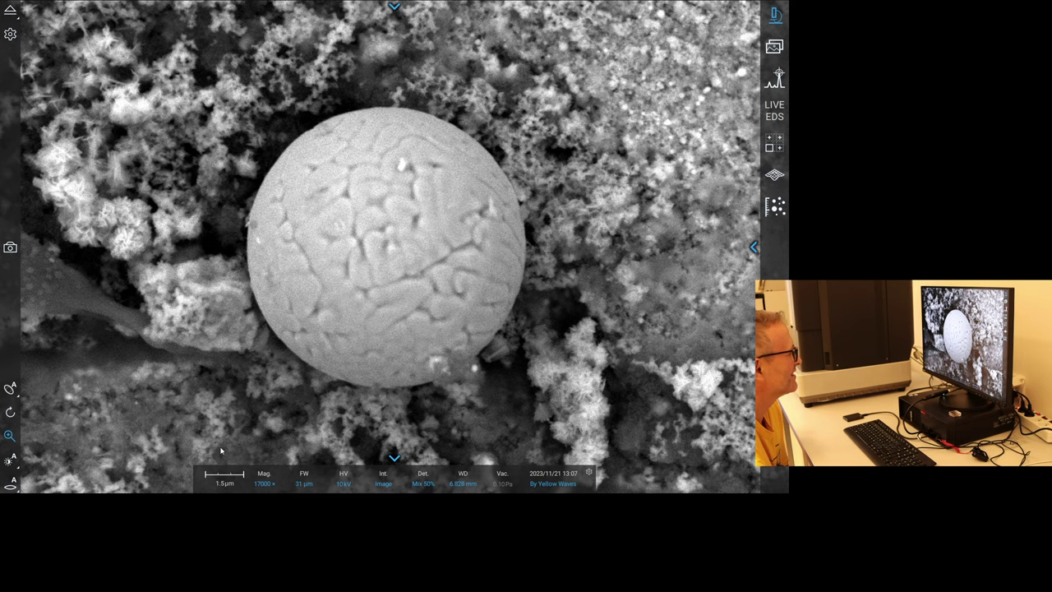
scroll(371, 318, up, 2)
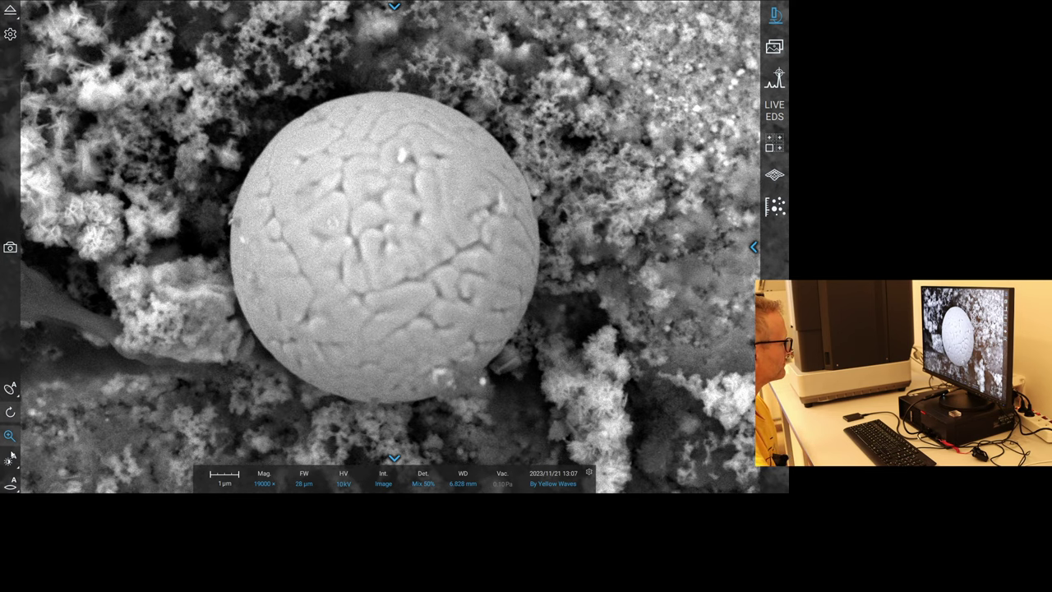
click(16, 461)
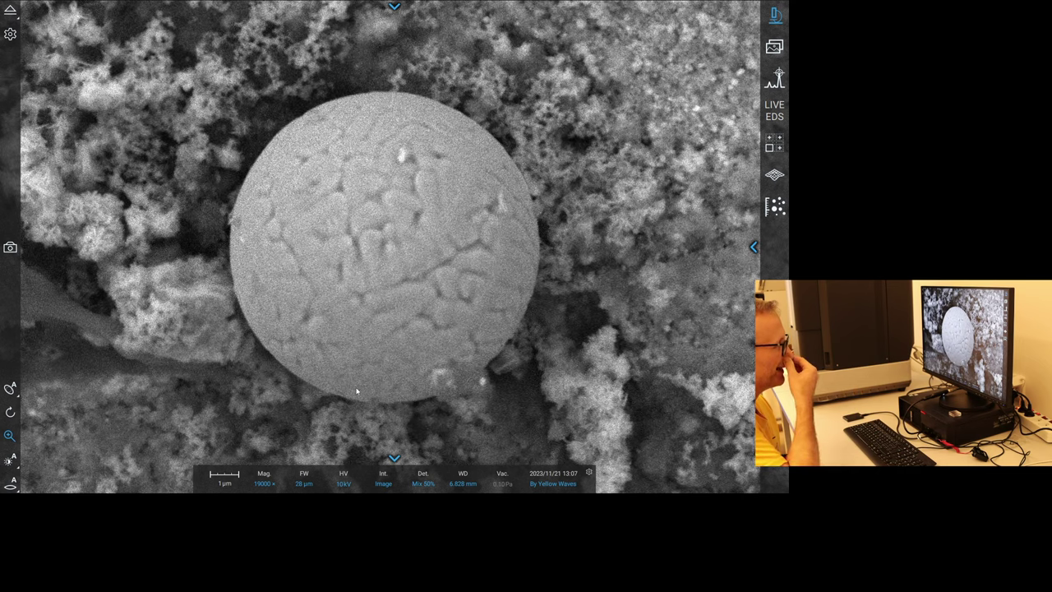
Fine-tune the live image's brightness to 0.325.
click(754, 246)
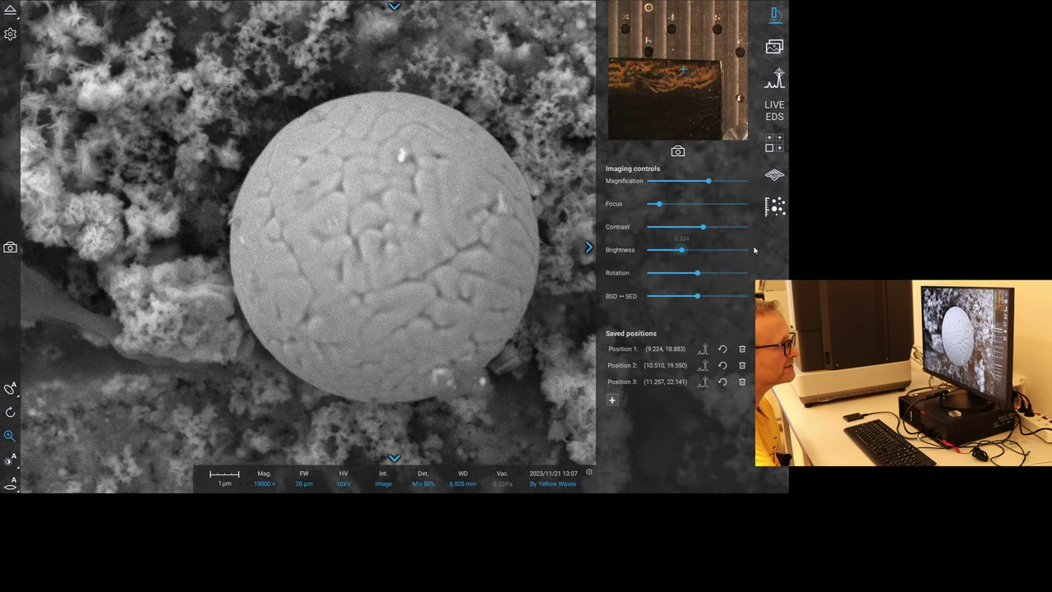
drag(702, 228, 681, 254)
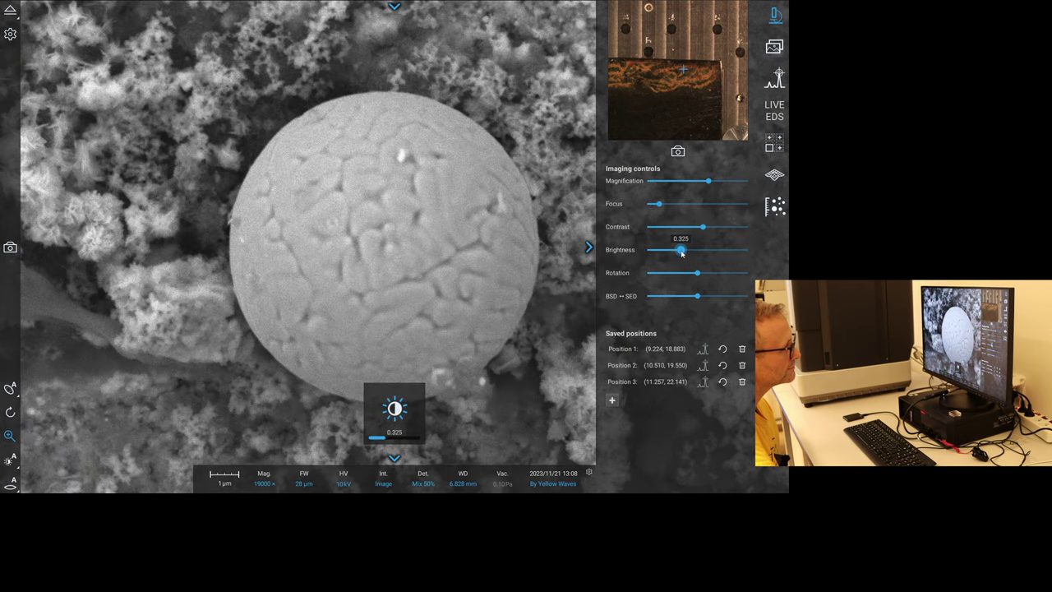
click(588, 246)
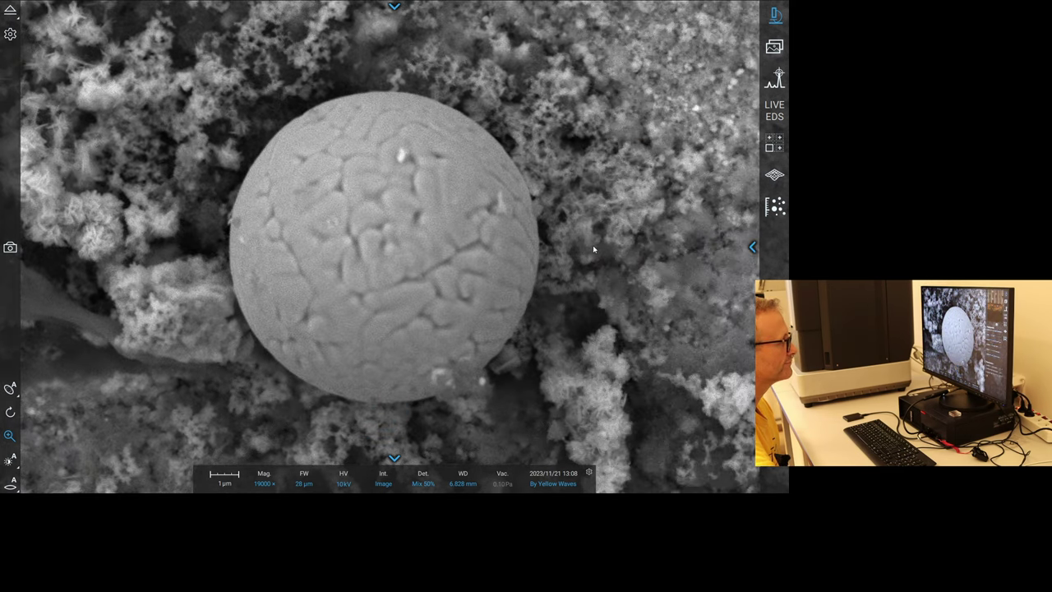
Run auto focus on the sphere and acquire a high-quality image of it.
click(9, 485)
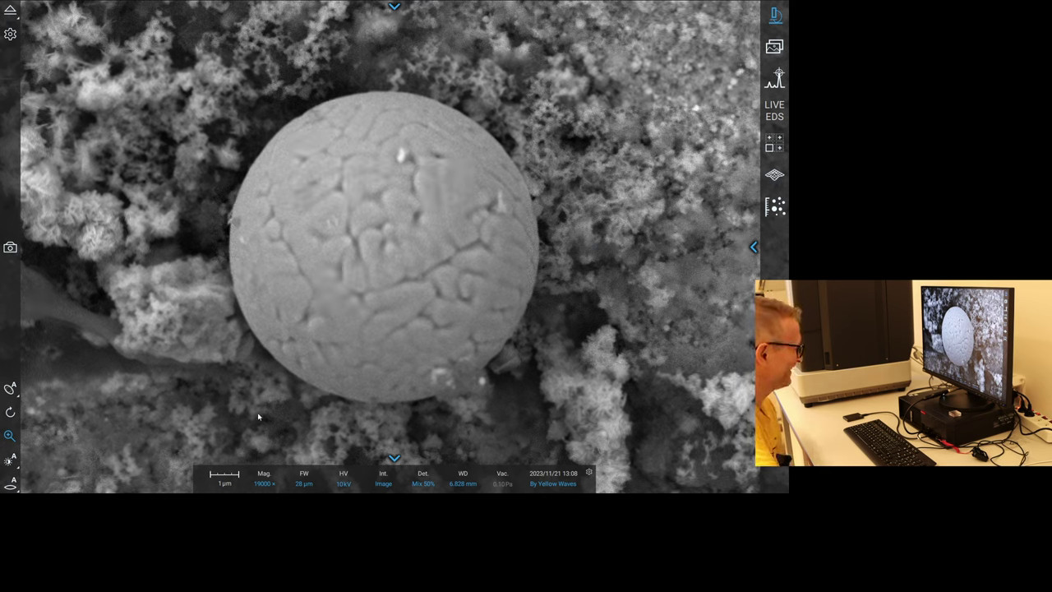
click(9, 247)
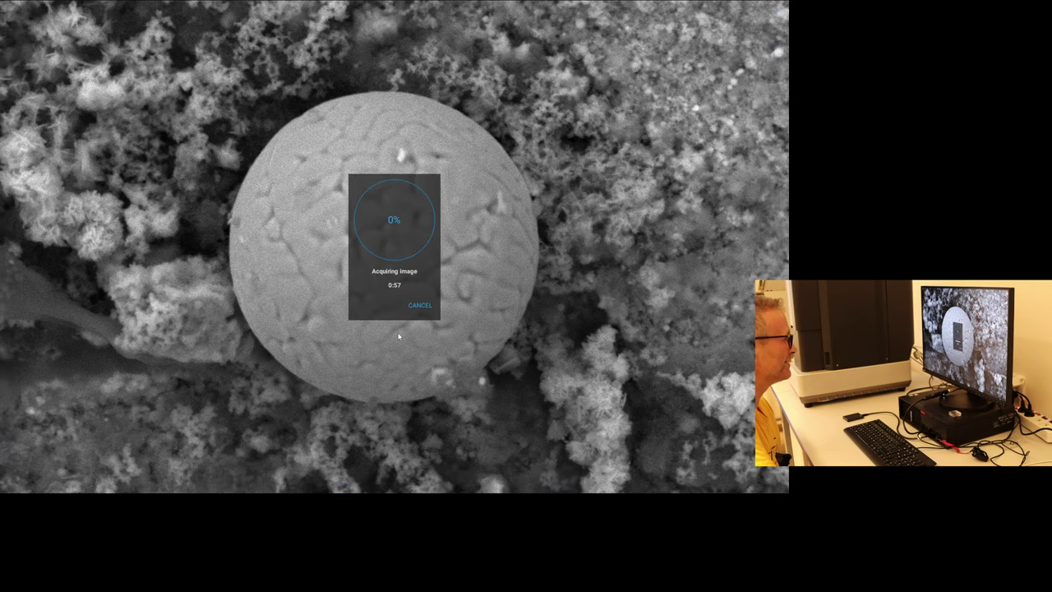
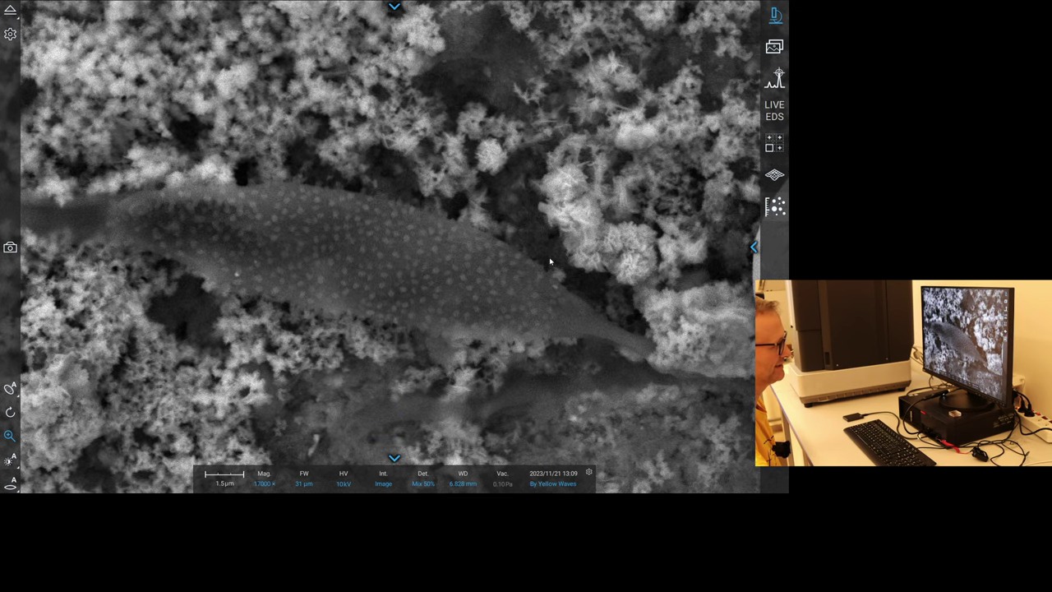
Acquire images at 19000× of the spotted flake beside the sphere and of the area between flake and sphere.
scroll(426, 276, up, 1)
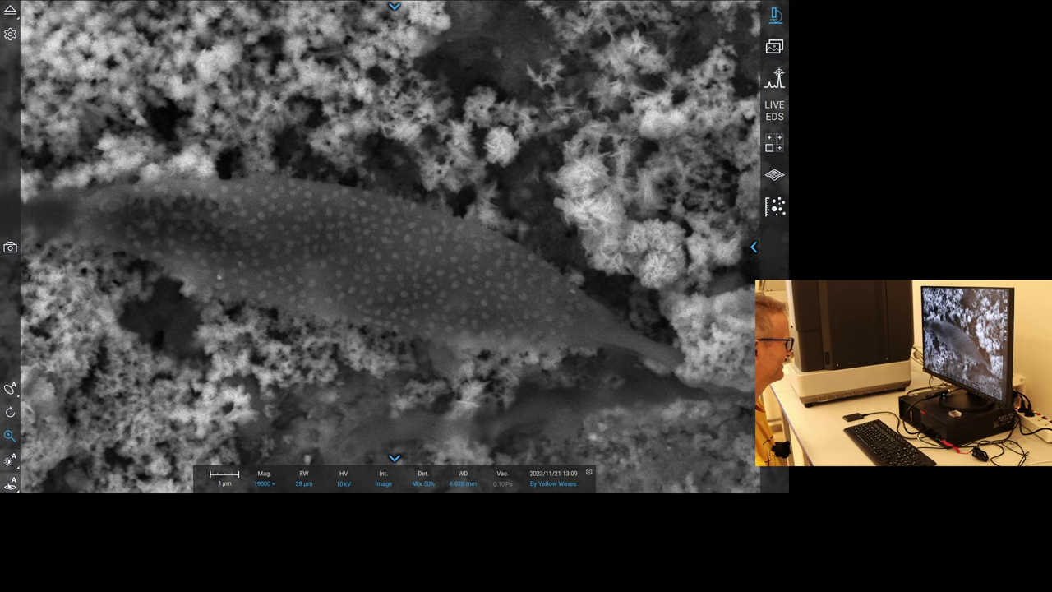
click(10, 247)
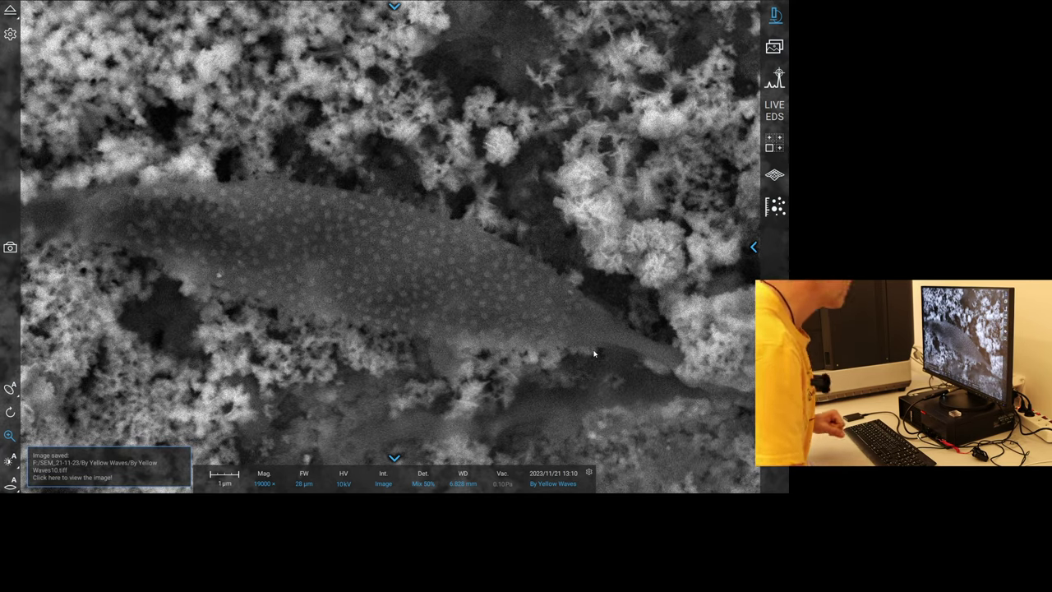
double_click(691, 305)
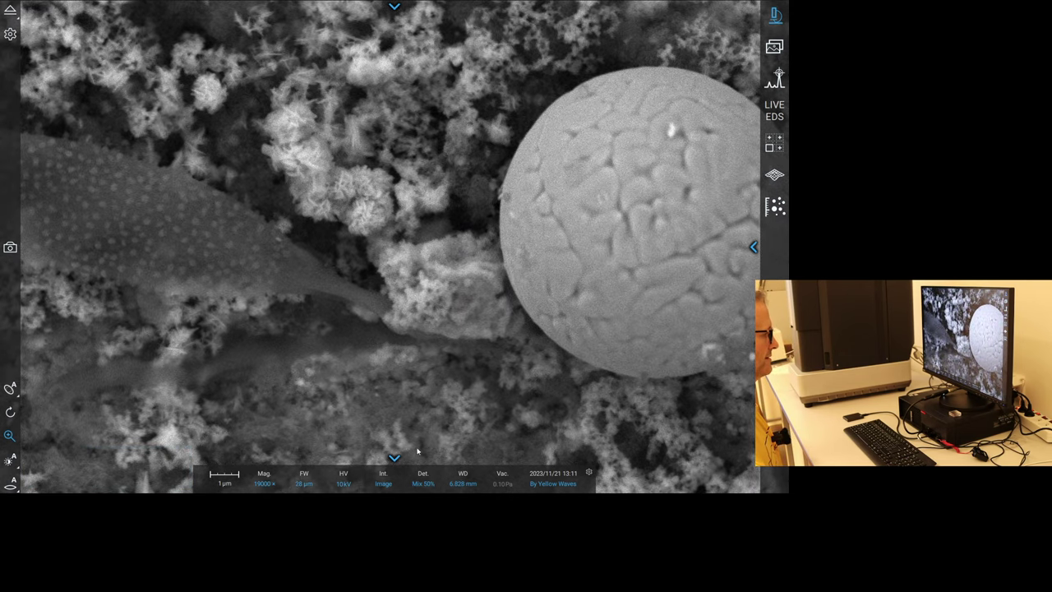
click(10, 247)
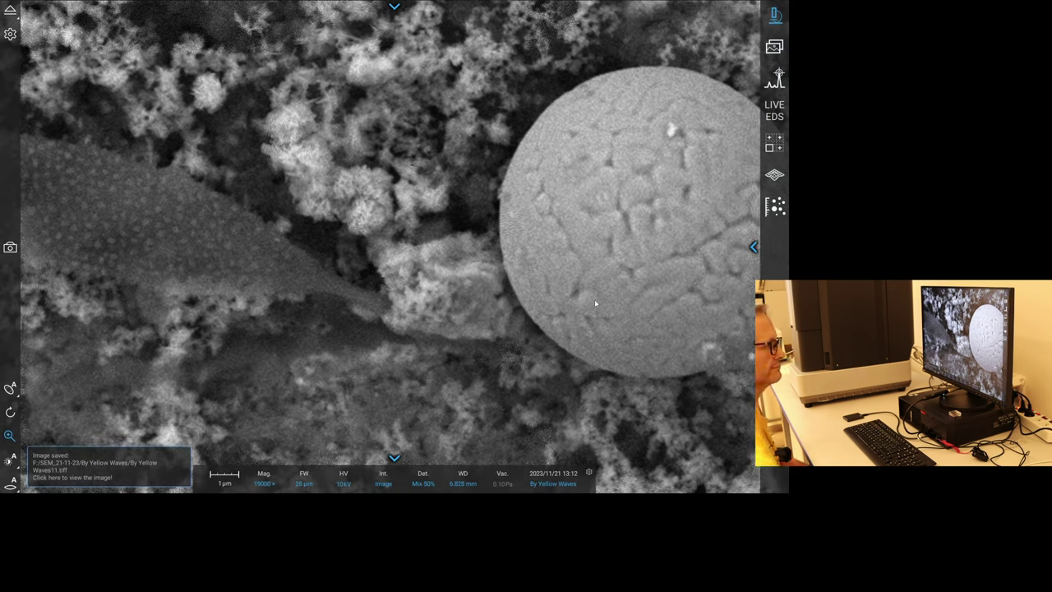
Bring the whole sphere into view and set the high voltage to 15 kV and the beam intensity to Point.
double_click(479, 248)
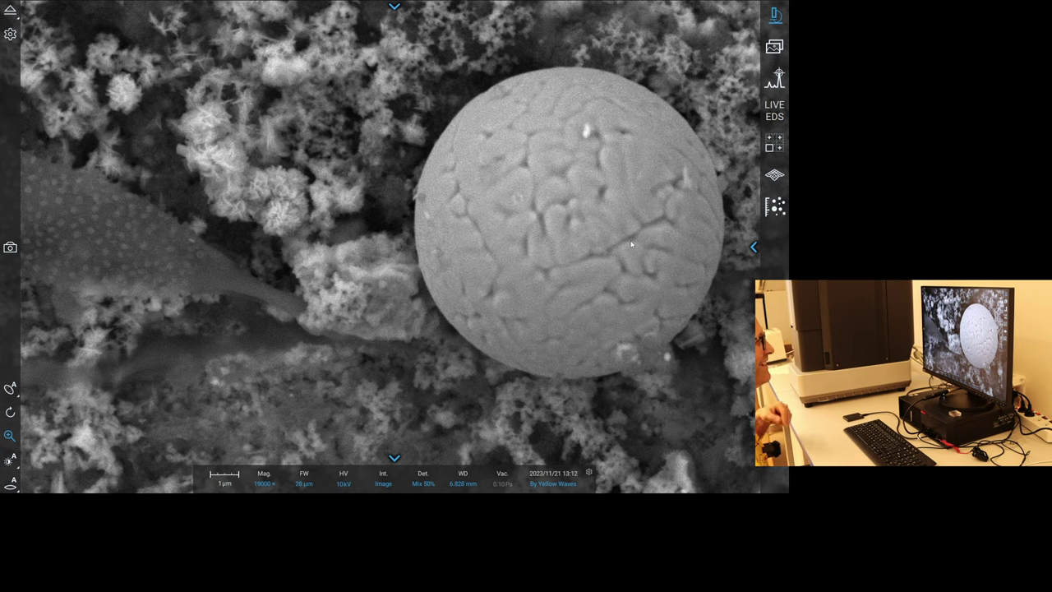
click(343, 484)
click(337, 474)
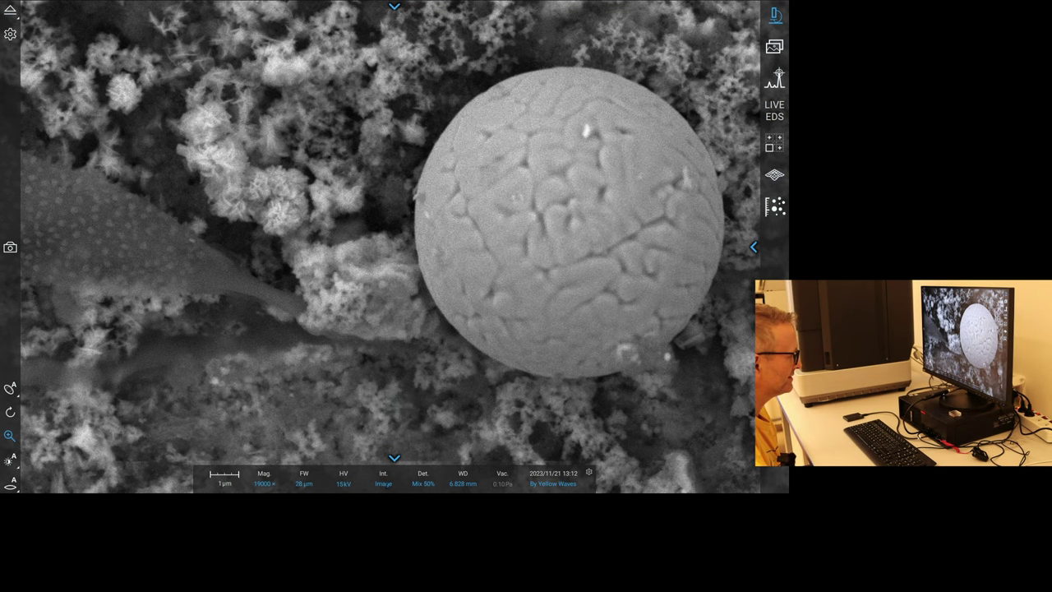
click(383, 483)
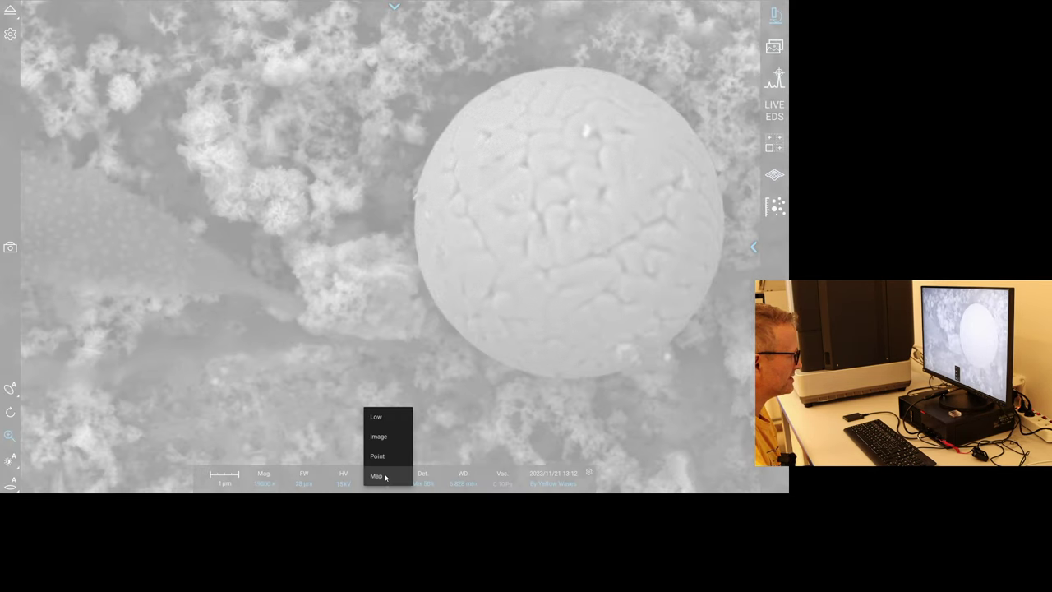
click(385, 457)
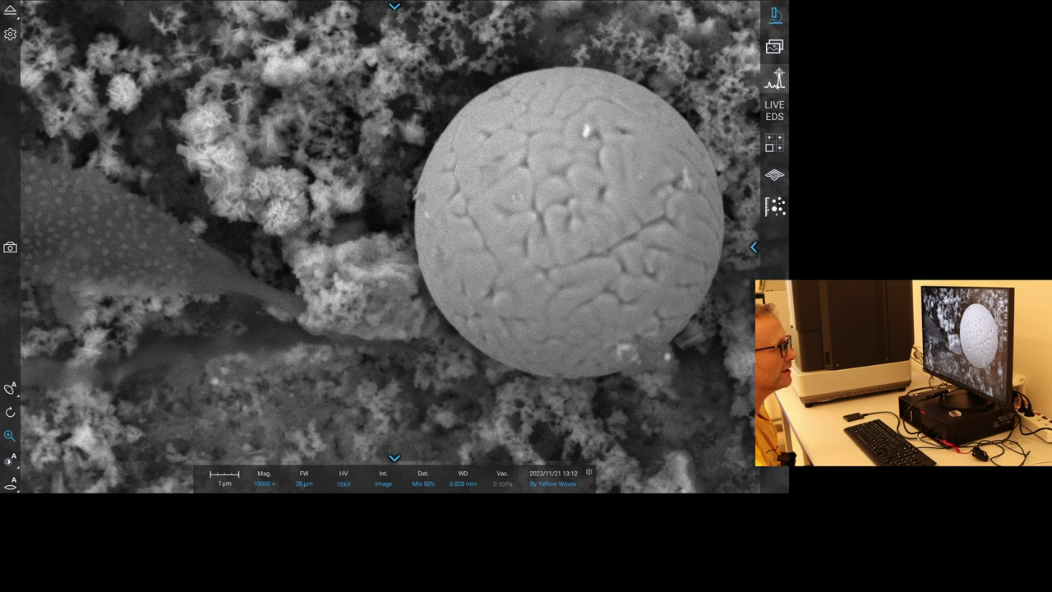
Start a new image in the Spheres EDS project, run auto focus, and bring the whole sphere into view.
click(776, 80)
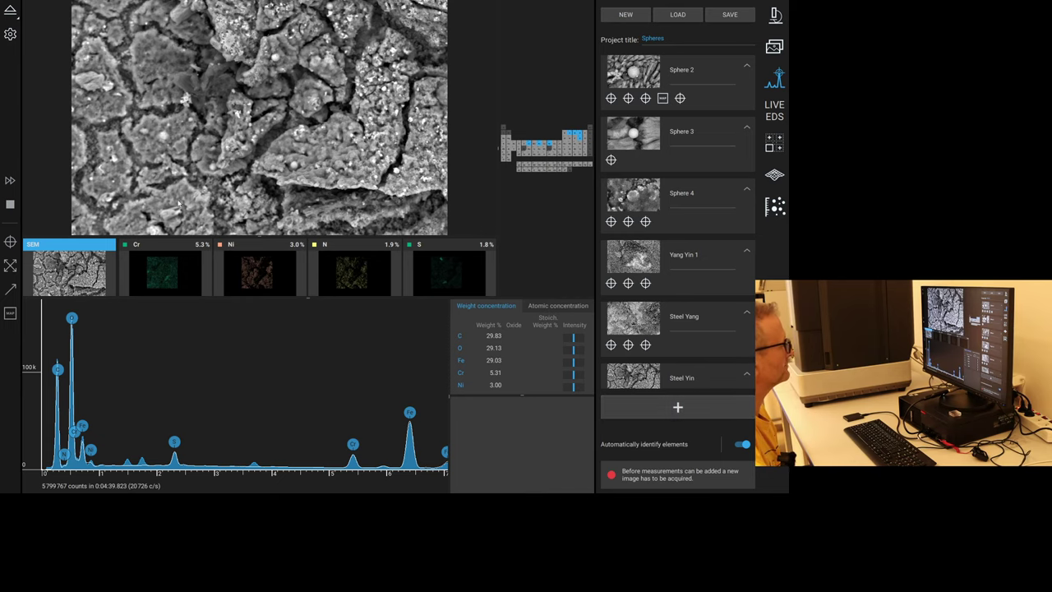
click(677, 406)
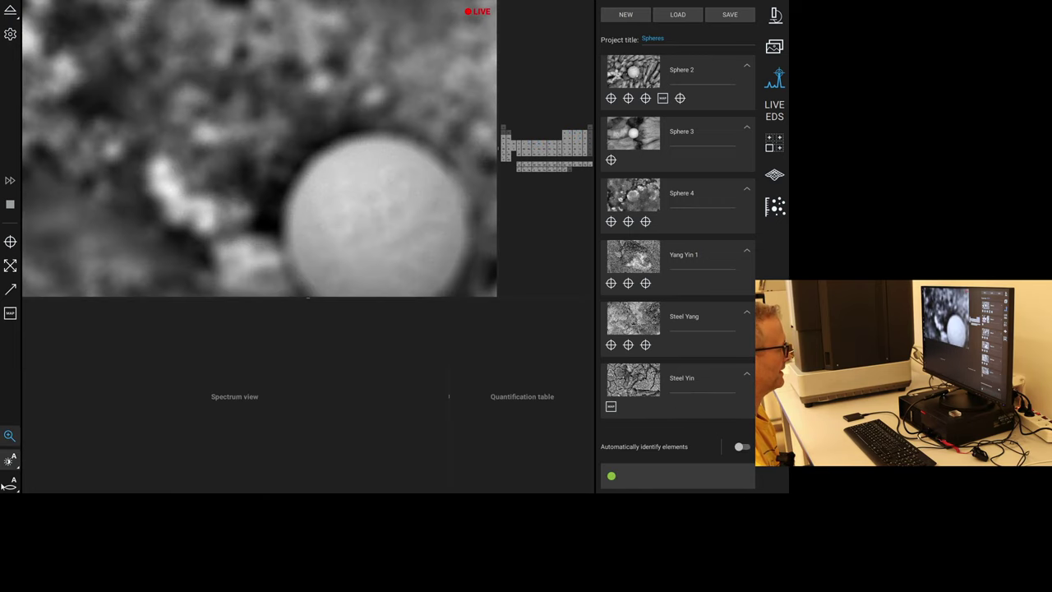
click(12, 490)
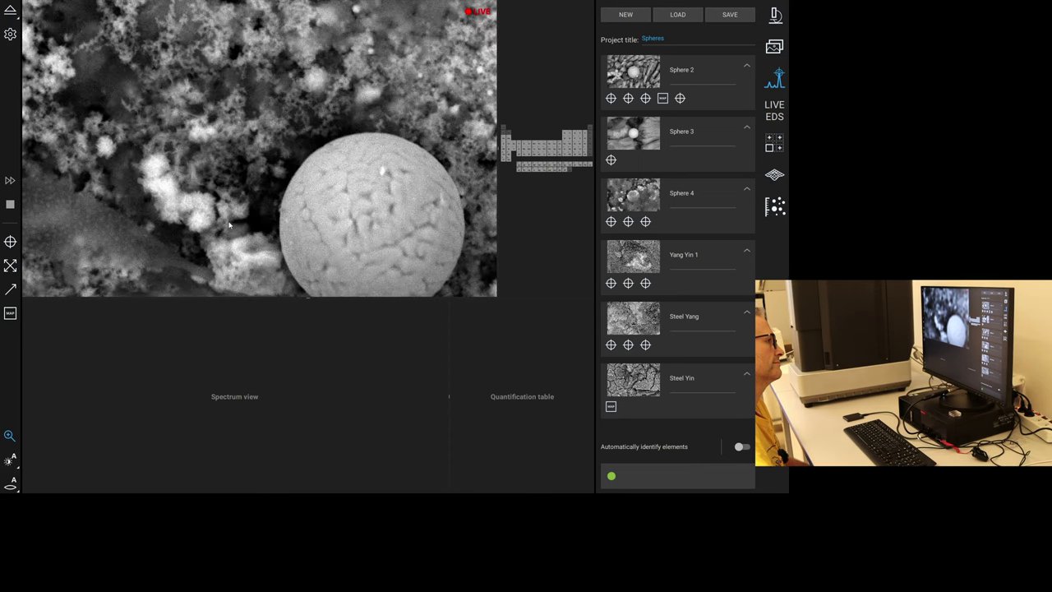
double_click(230, 223)
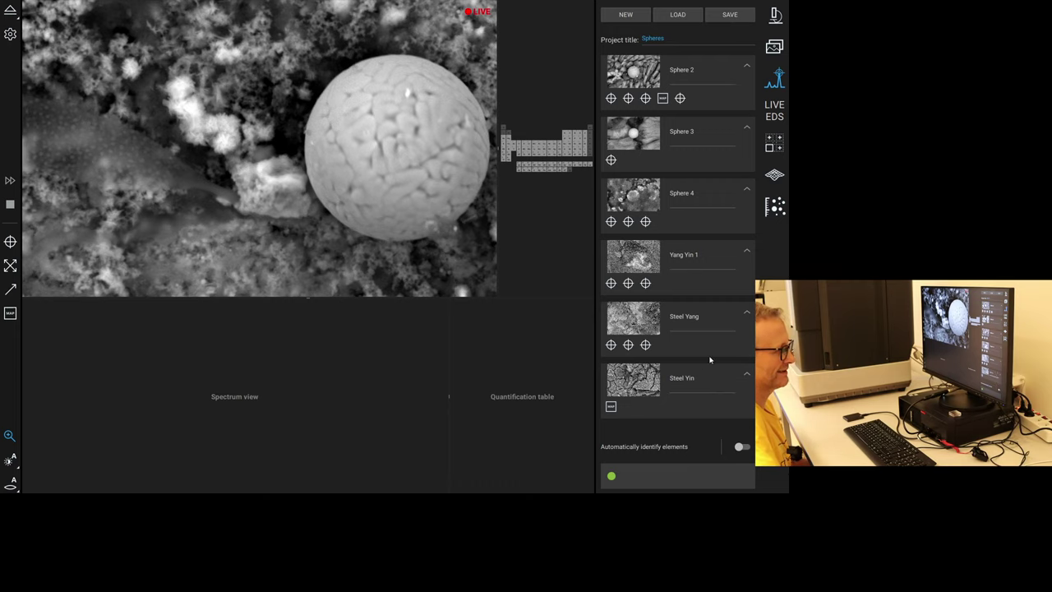
Add an EDS spot measurement near the centre of the sphere.
click(10, 241)
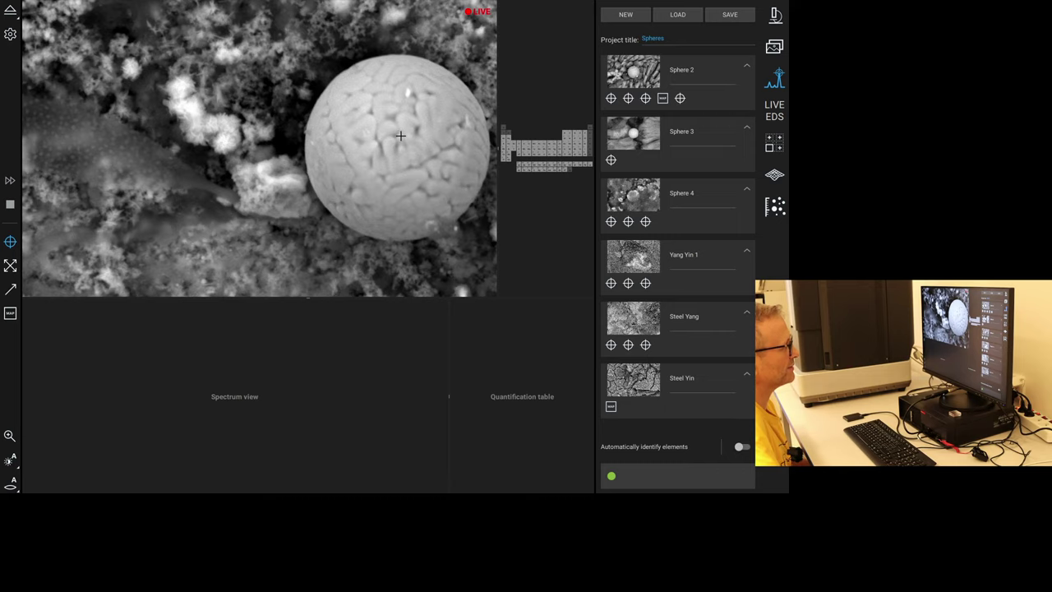
click(406, 168)
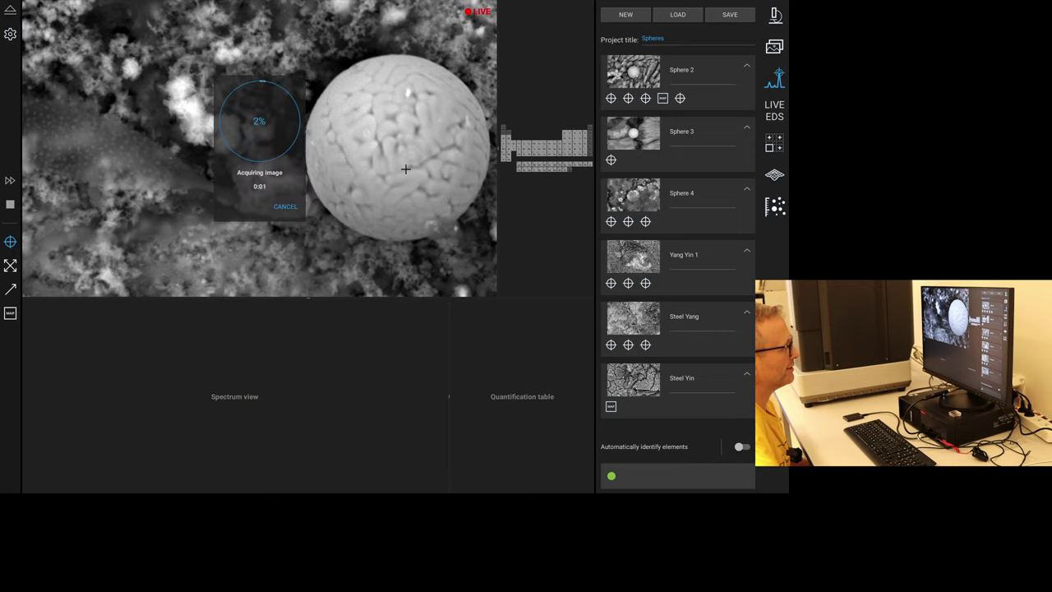
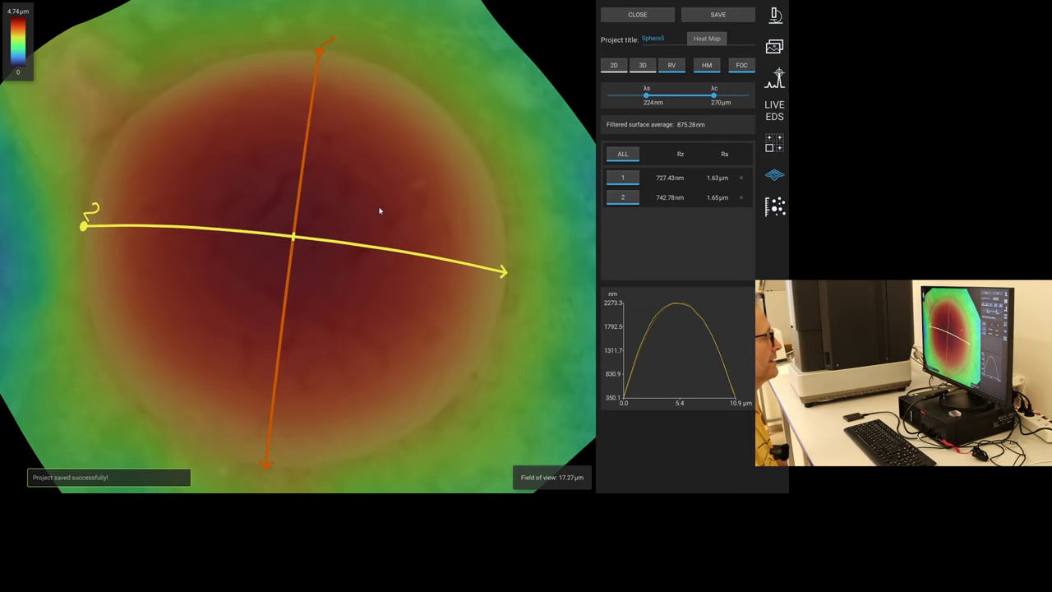
Rotate the Sphere5 3D heat map to inspect its relief, and return to live imaging.
drag(380, 209, 367, 209)
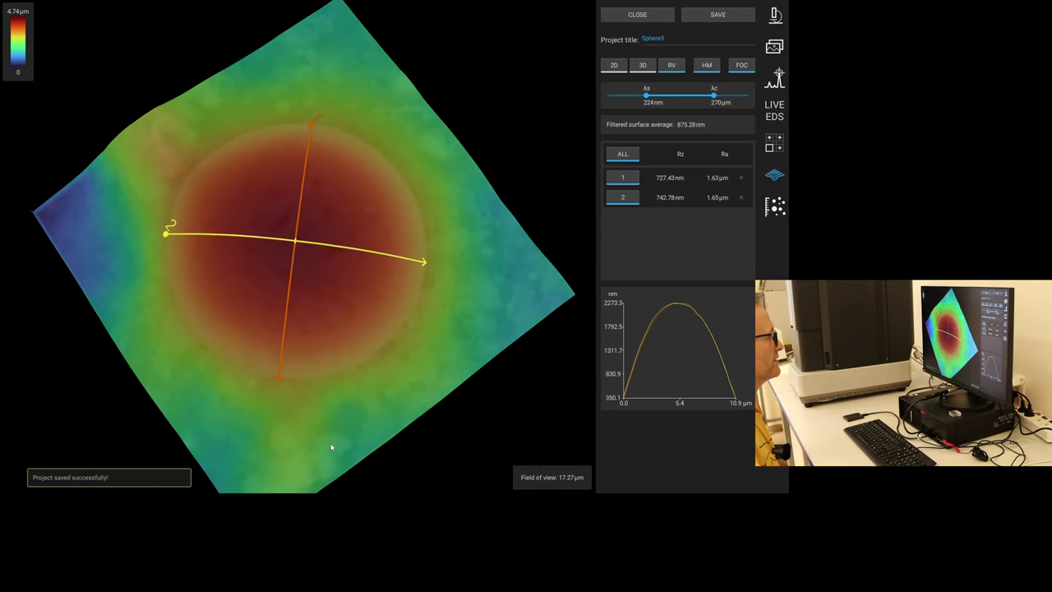
drag(331, 444, 345, 329)
click(778, 17)
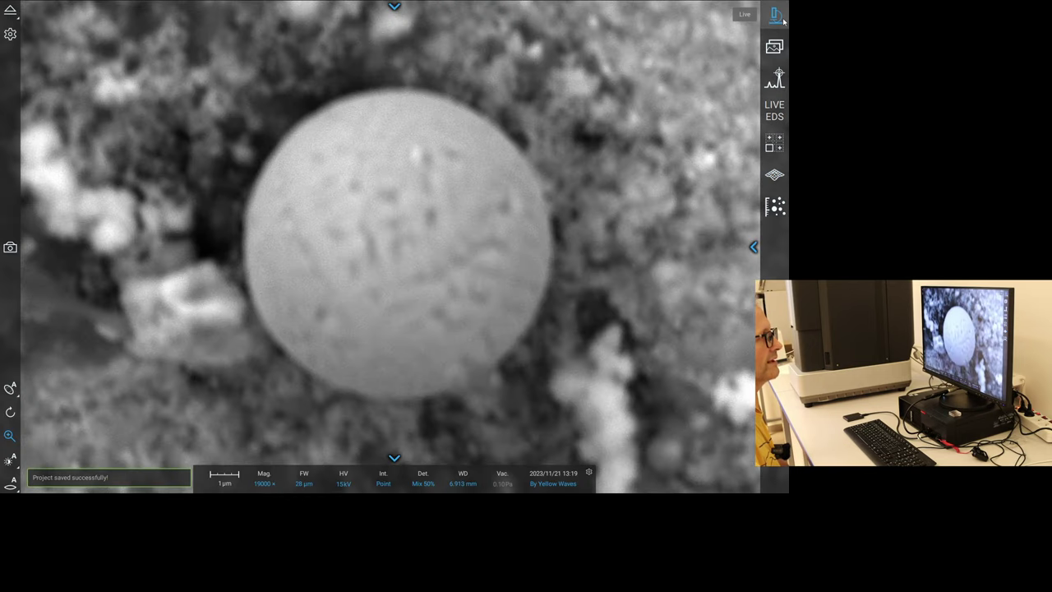
Zoom out to 1850× and move the stage from the sphere to the bright cracked patch and the torn flake beside it.
scroll(426, 267, down, 5)
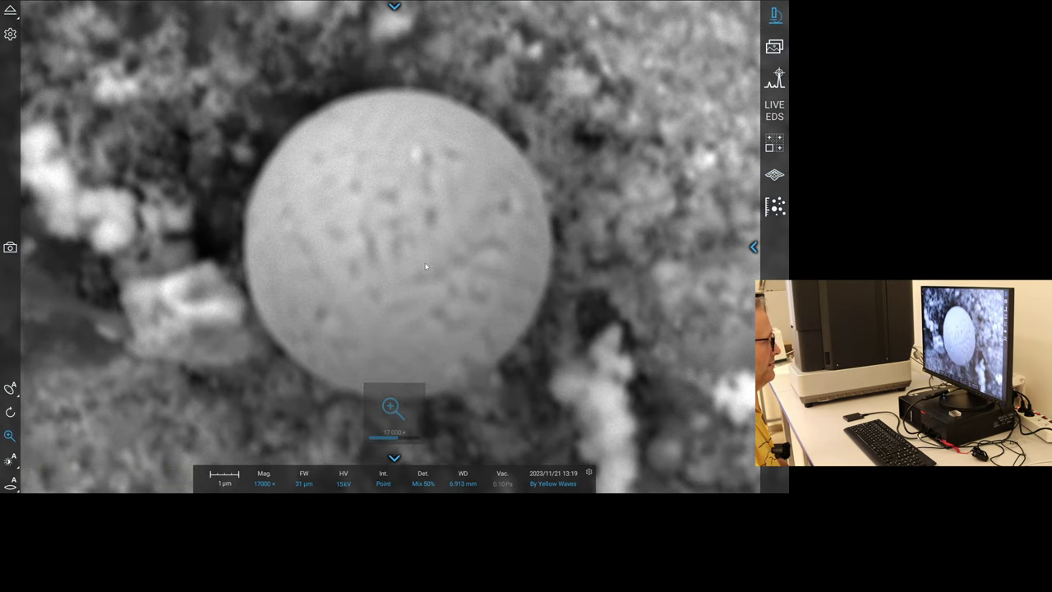
scroll(426, 267, down, 3)
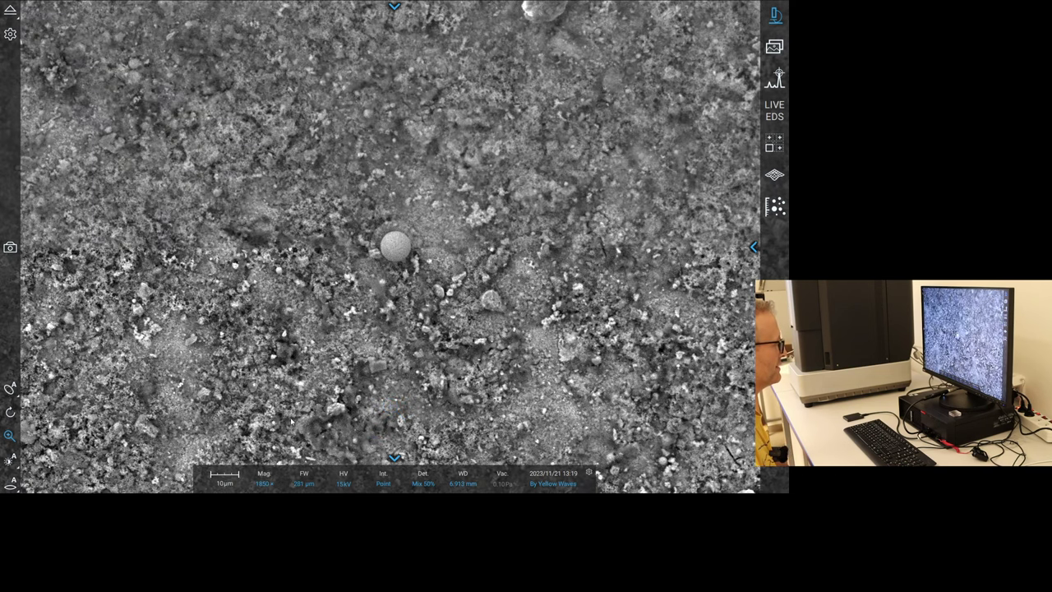
double_click(298, 407)
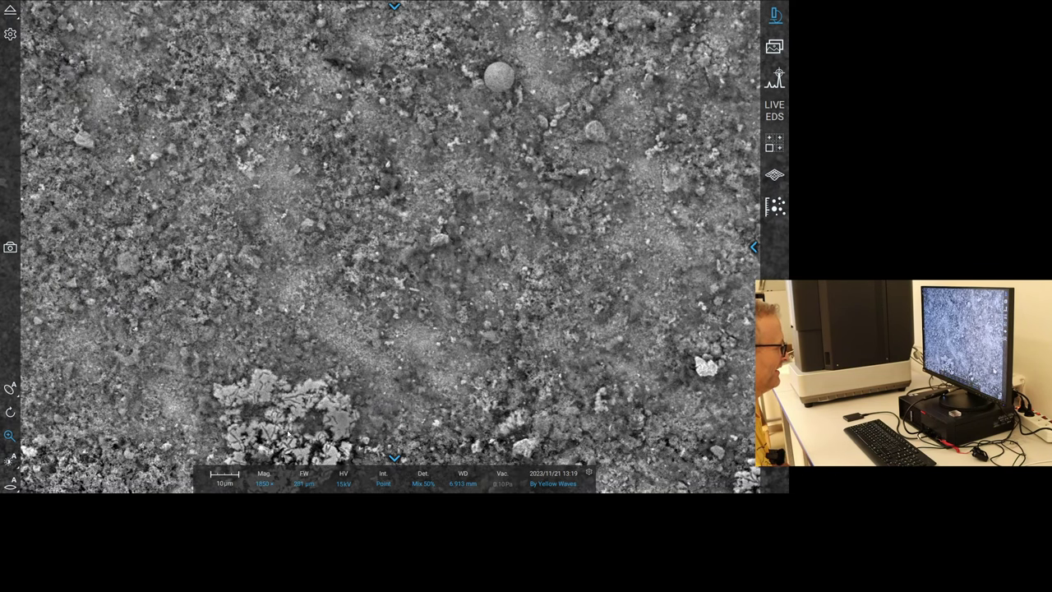
double_click(289, 432)
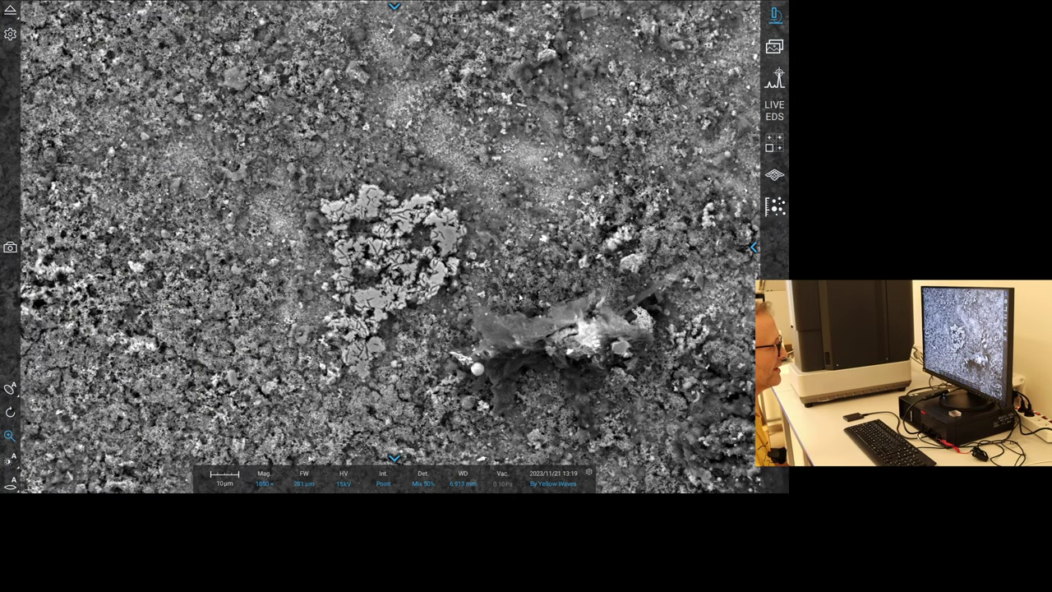
double_click(468, 305)
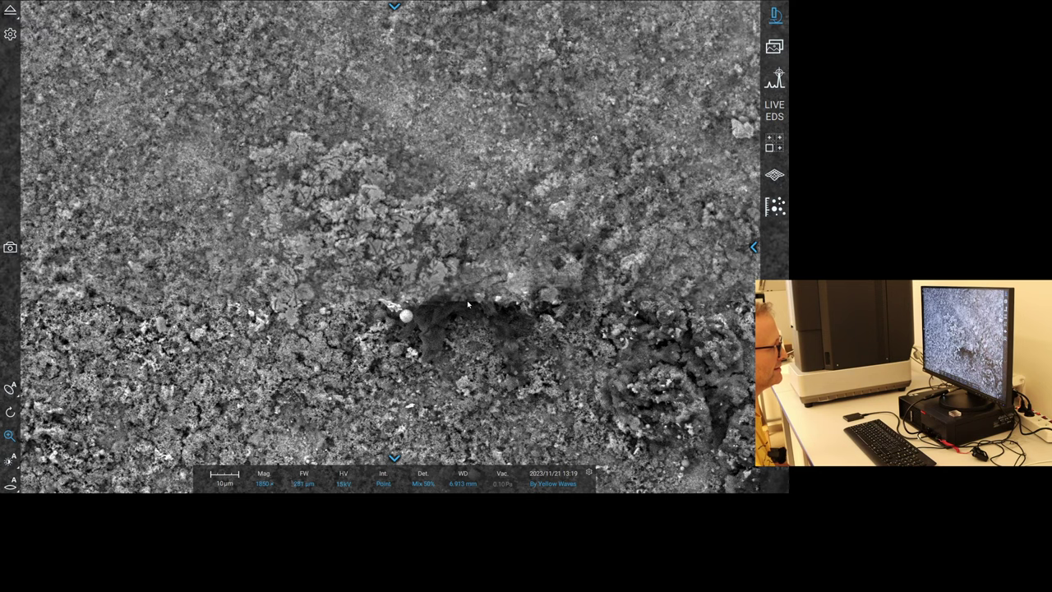
Centre the bright cracked patch in the live image at 6500× magnification.
scroll(285, 189, up, 5)
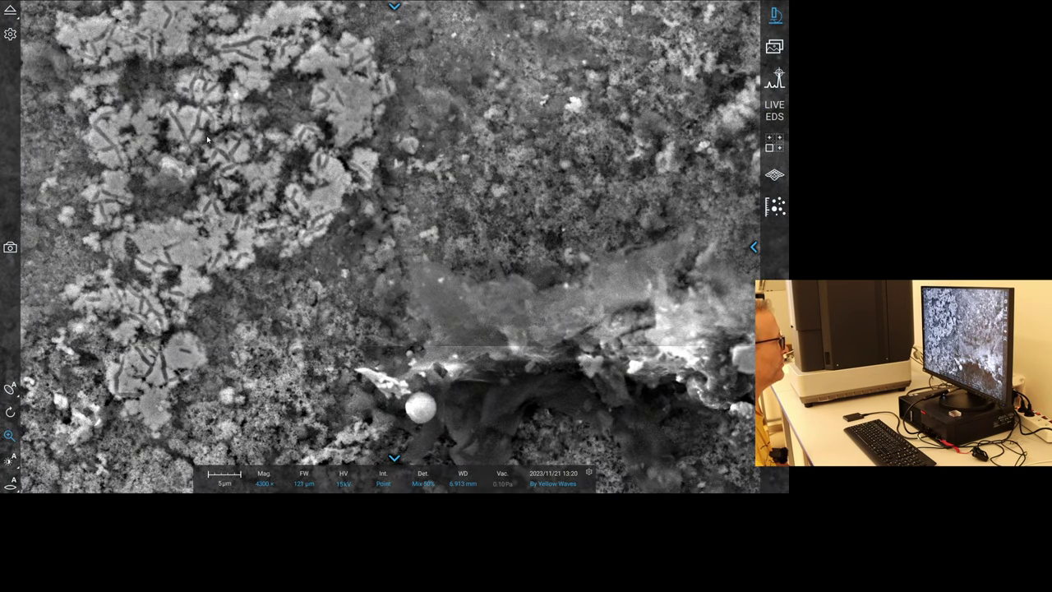
double_click(206, 135)
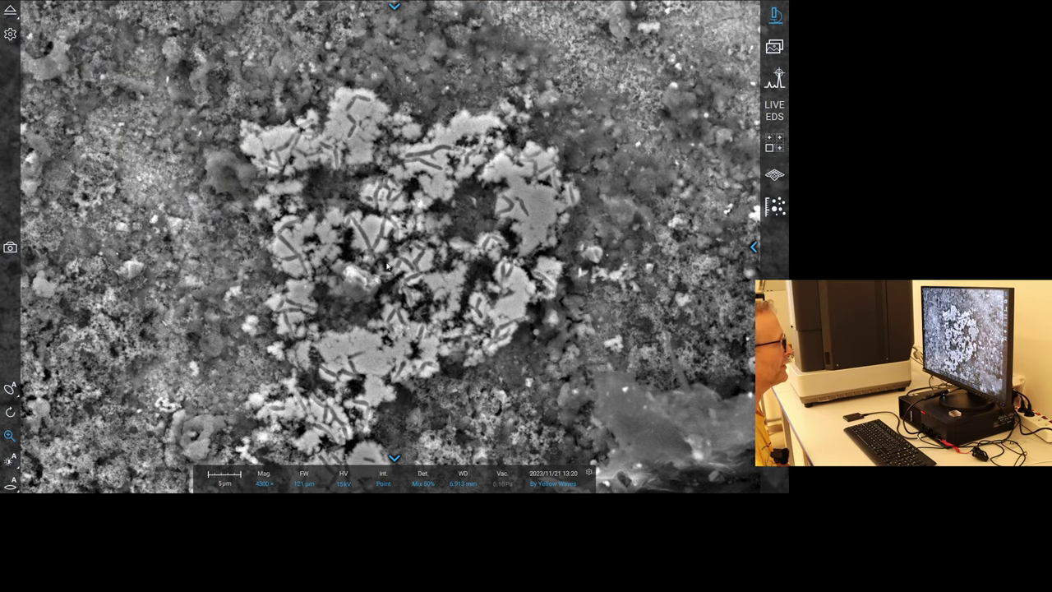
scroll(356, 263, up, 2)
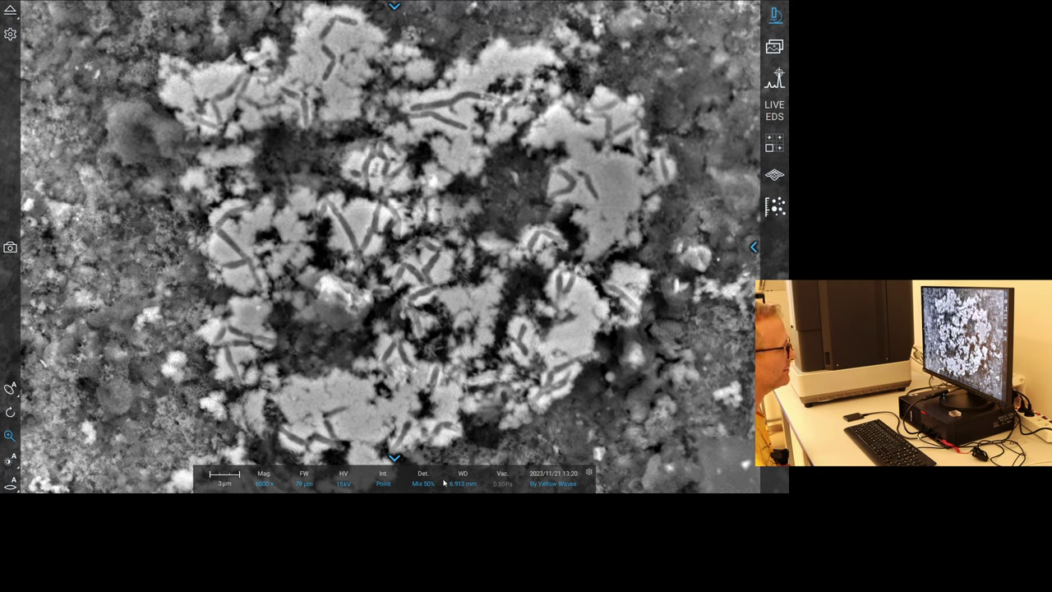
Set the acceleration voltage to 10 kV and the beam intensity to Image.
click(348, 486)
click(348, 463)
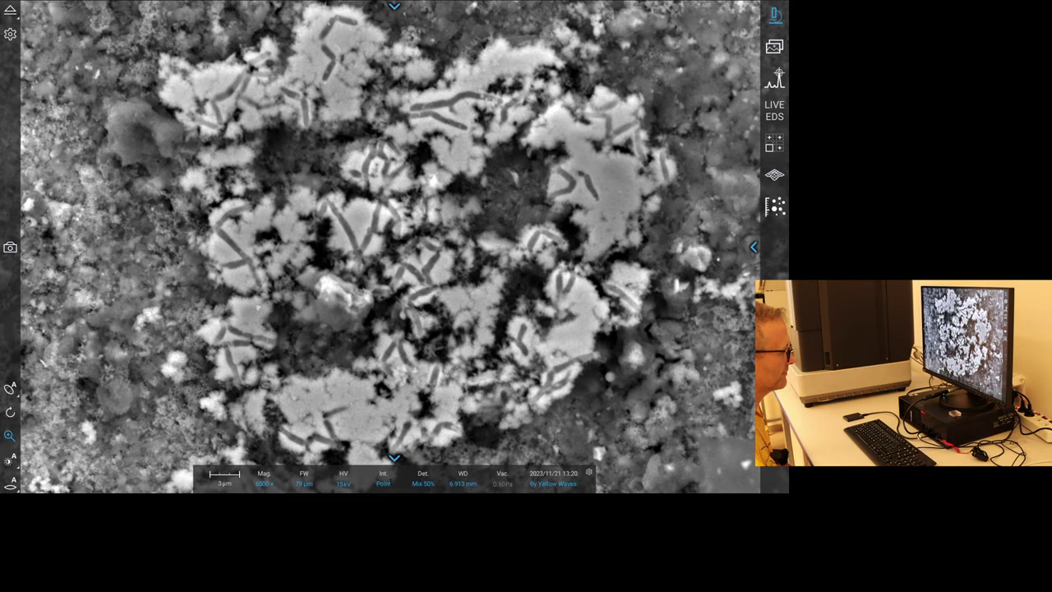
click(383, 479)
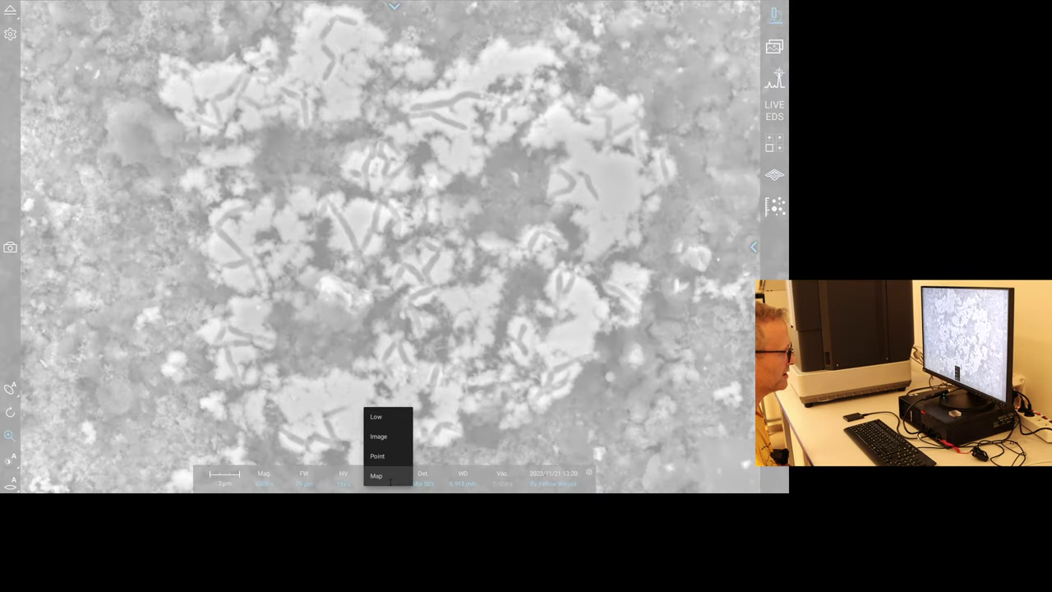
click(387, 436)
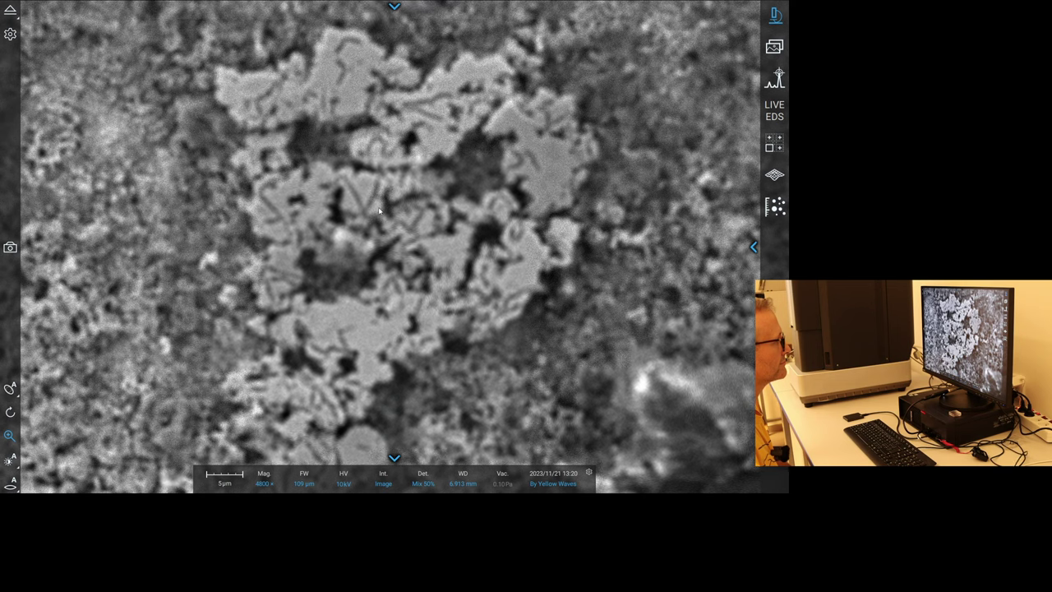
Run auto focus on the whole cracked patch at 4800× and acquire an image of it.
click(12, 483)
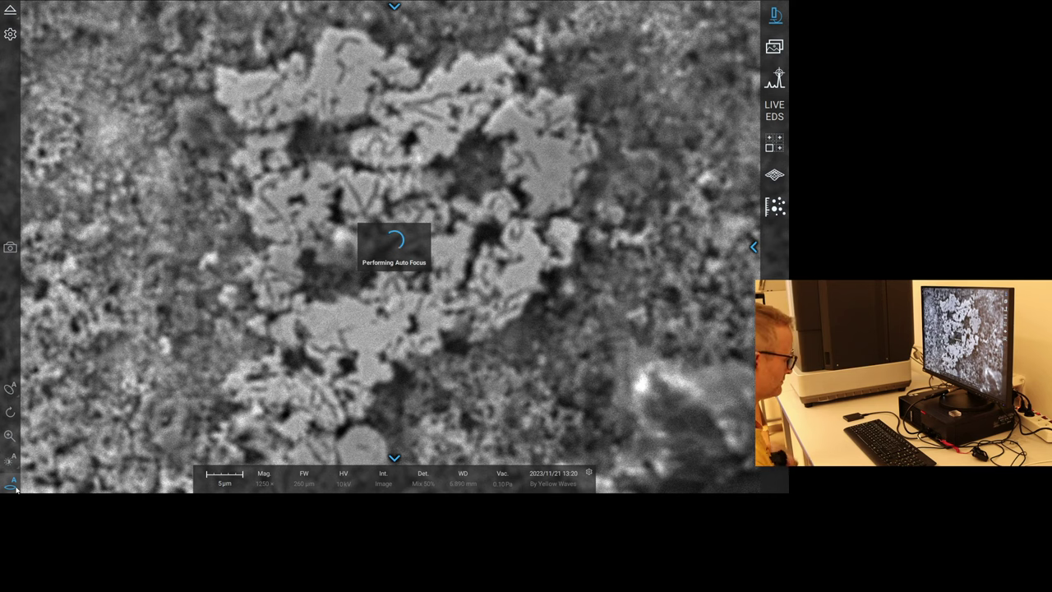
key(alt+Tab)
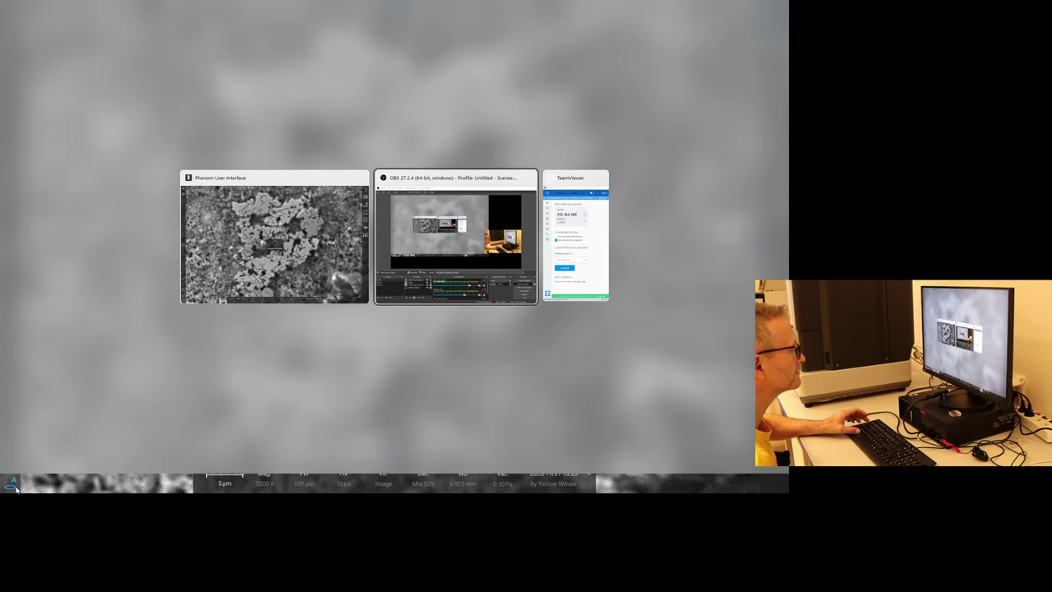
key(alt+shift+Tab)
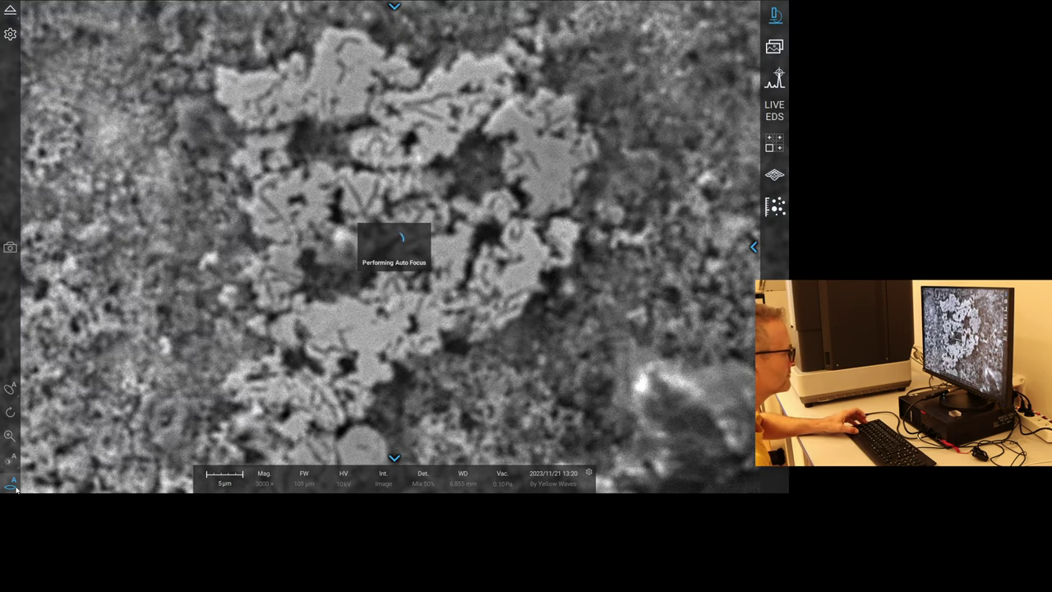
key(alt+Tab)
key(alt+shift+Tab)
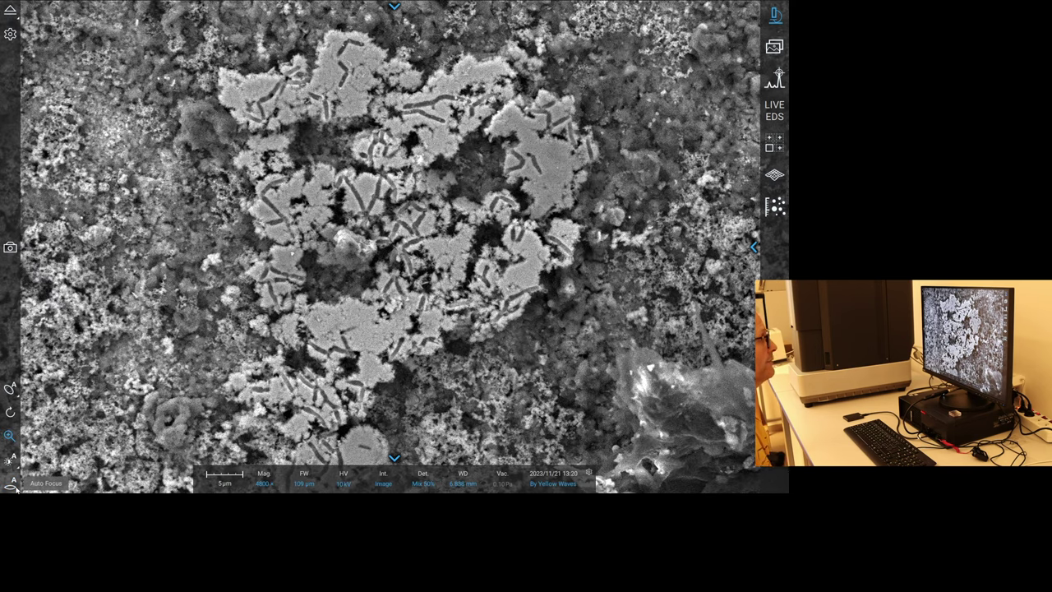
click(10, 247)
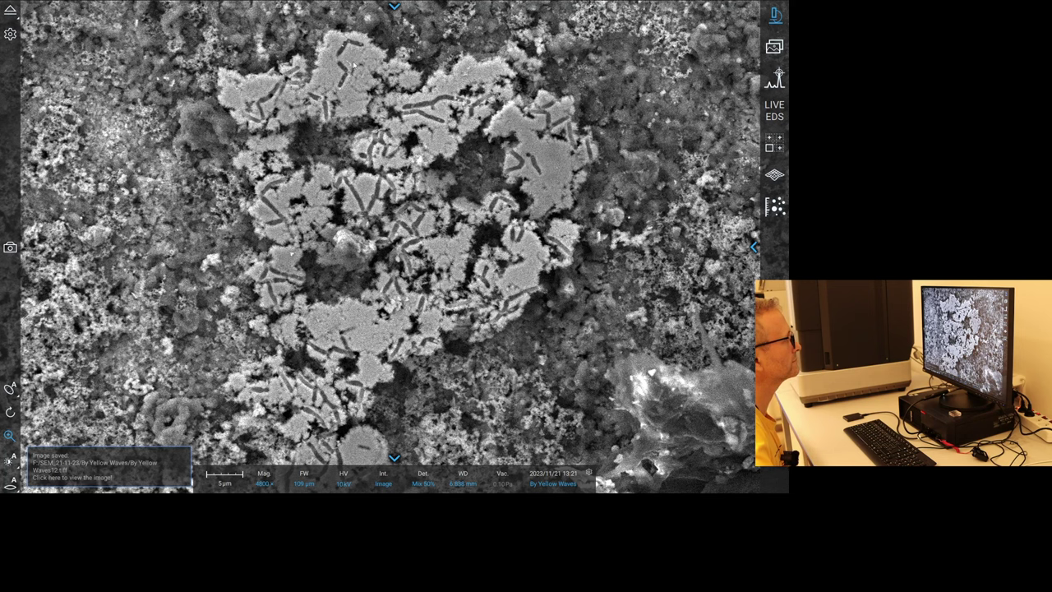
Move the stage to the patch's upper edge and magnify the dark rod-shaped cracks to 13500×.
drag(354, 66, 402, 269)
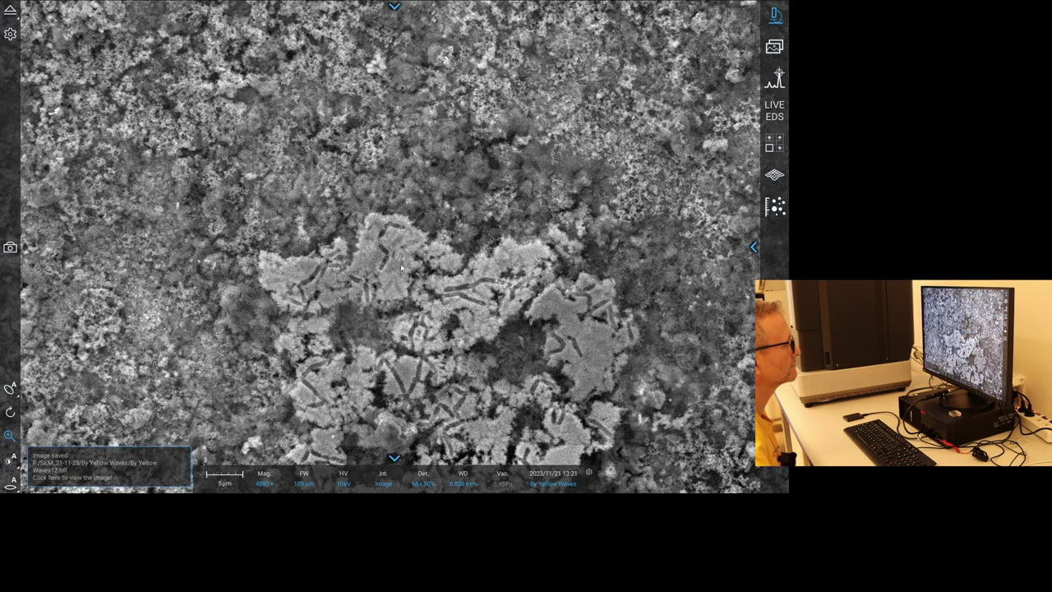
scroll(402, 268, up, 5)
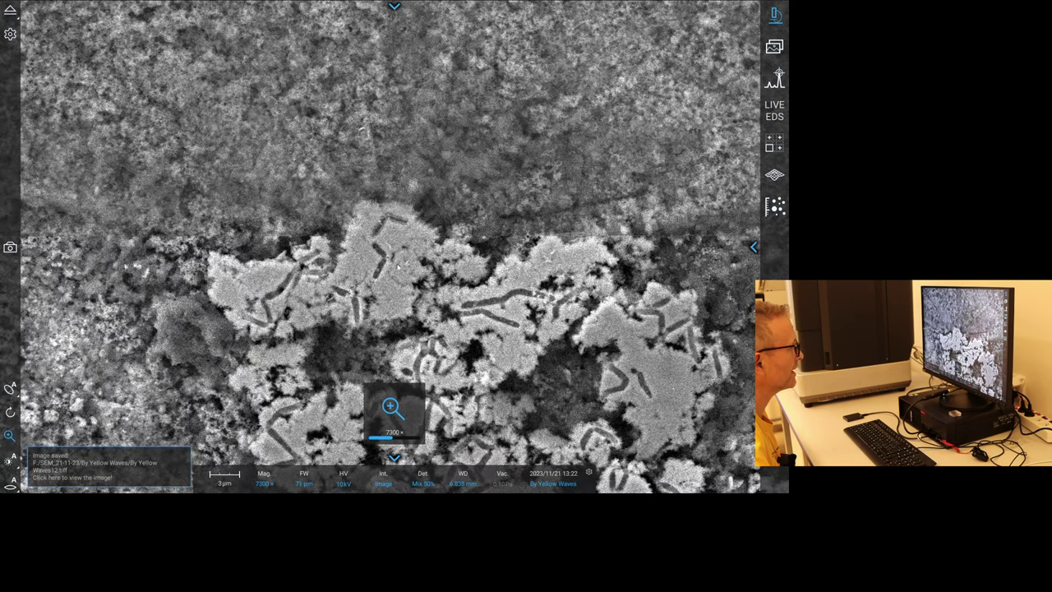
scroll(398, 268, up, 4)
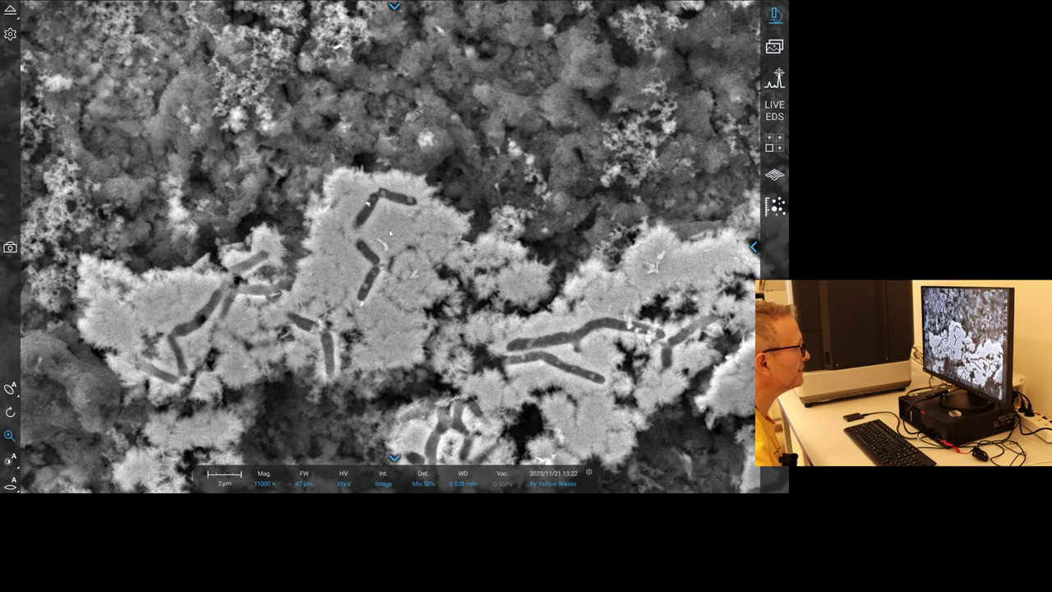
scroll(389, 229, up, 2)
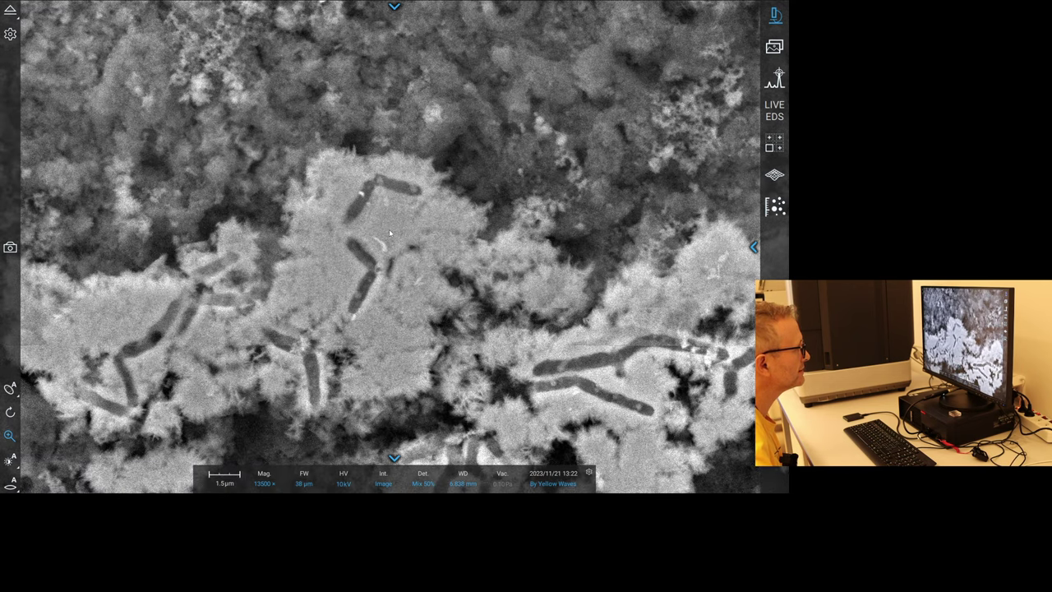
double_click(440, 311)
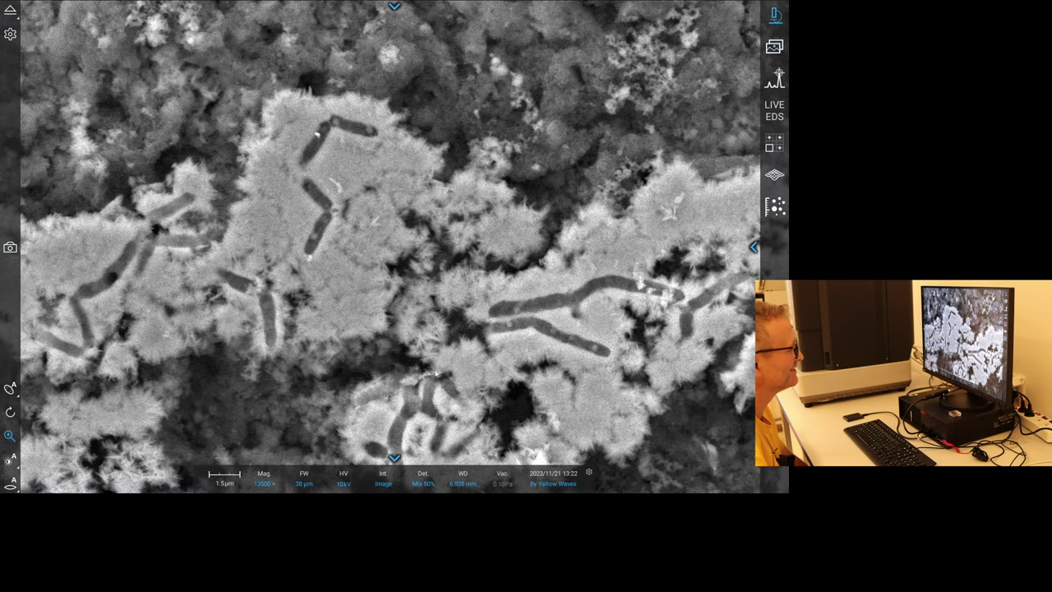
Switch the detector to SED, run auto focus, and acquire an image of the rod-shaped cracks.
click(386, 484)
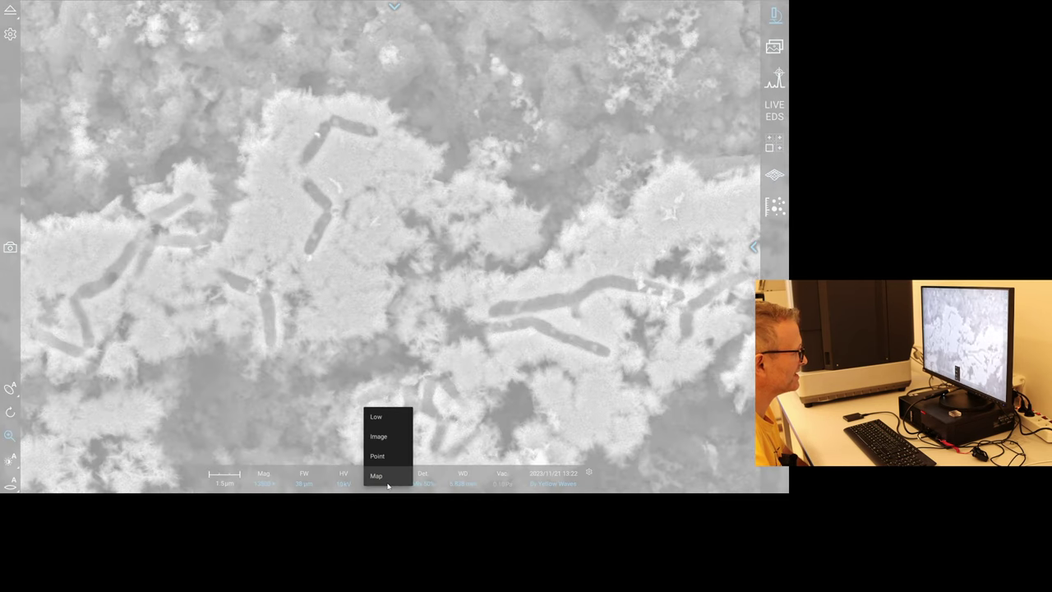
click(423, 479)
click(422, 478)
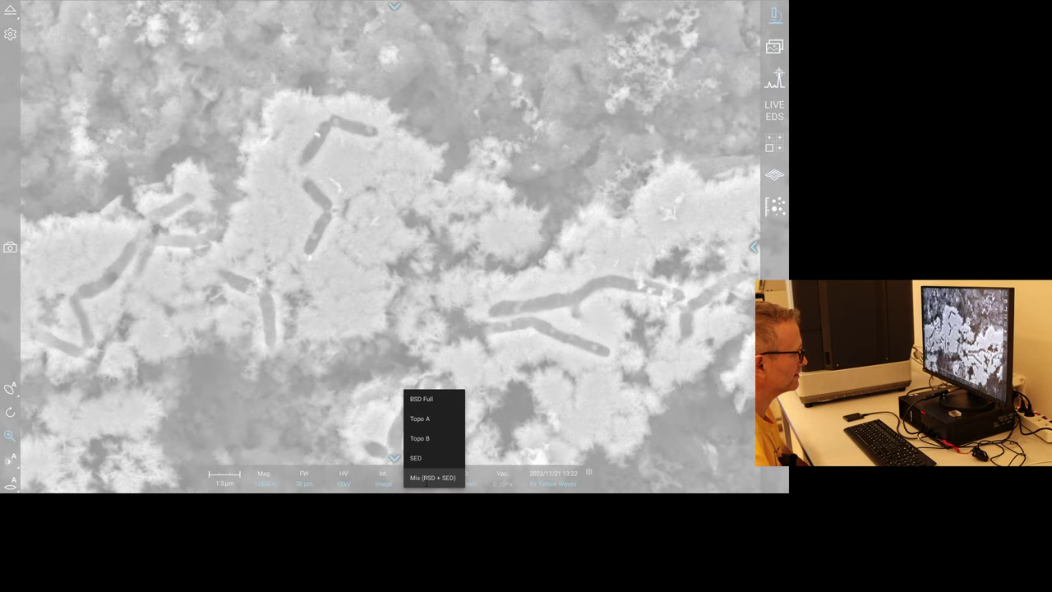
click(427, 458)
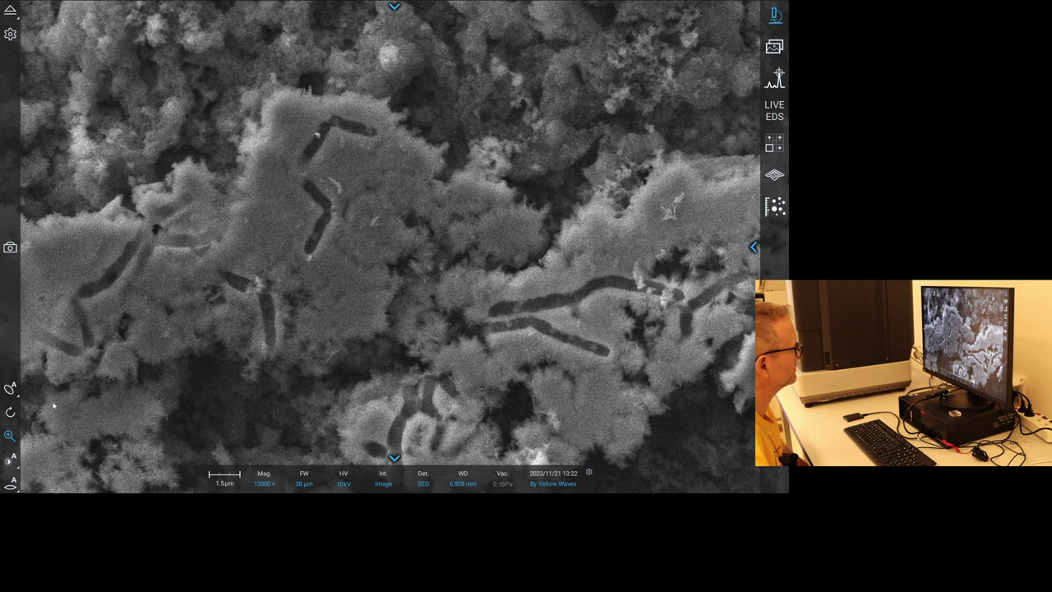
click(11, 483)
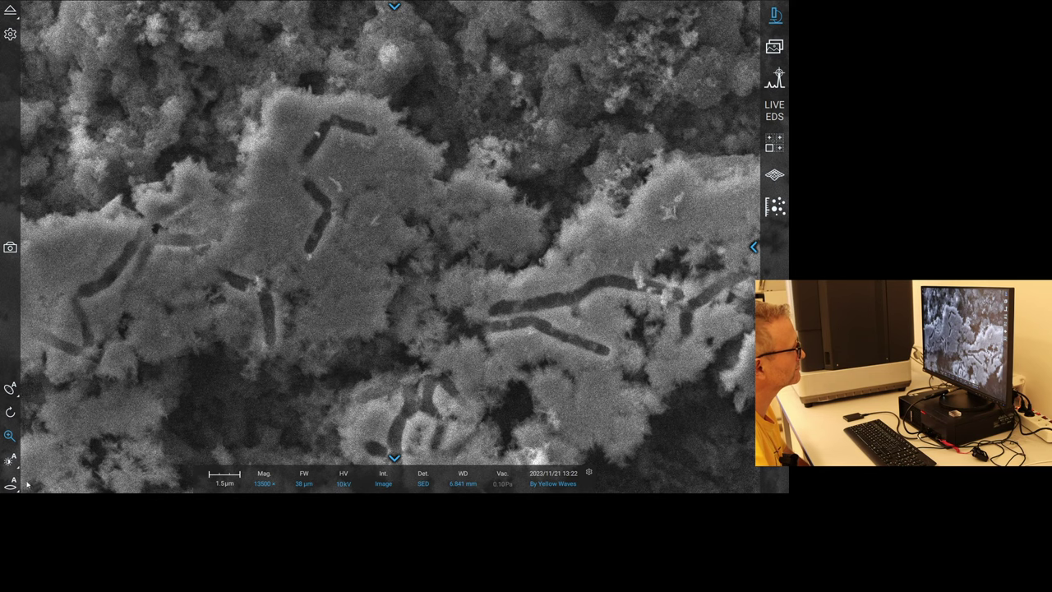
click(9, 247)
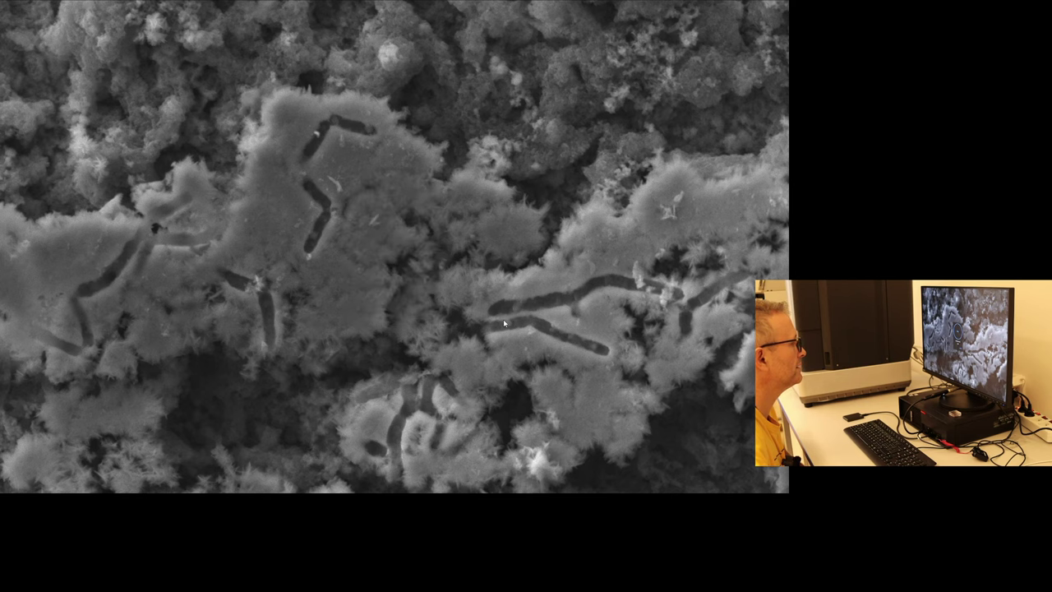
Switch the detector to BSD Full, run auto contrast and brightness, check the acquisition settings, and acquire an image of the same area.
click(422, 482)
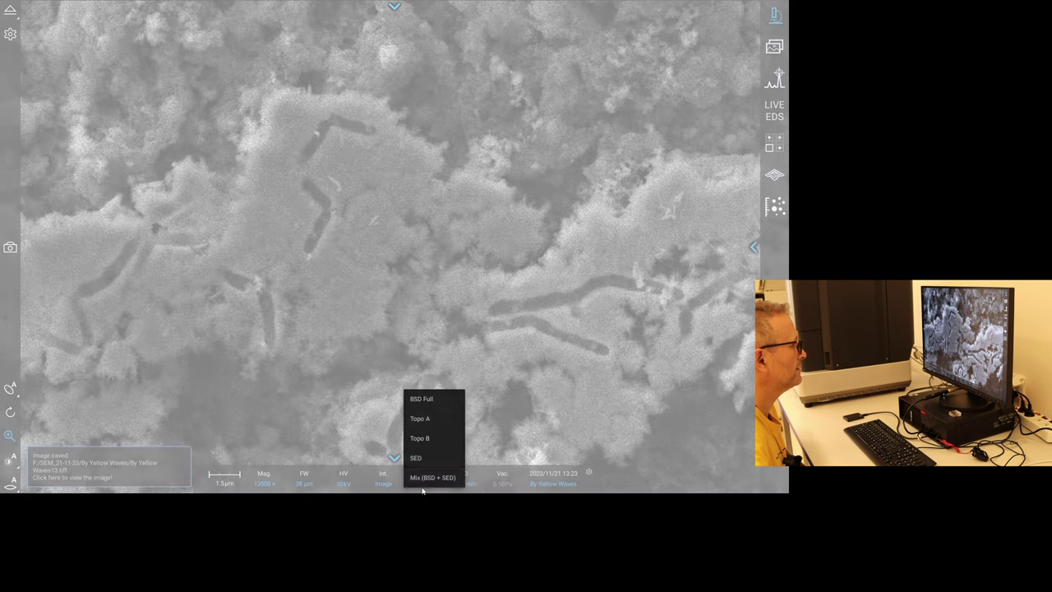
click(436, 401)
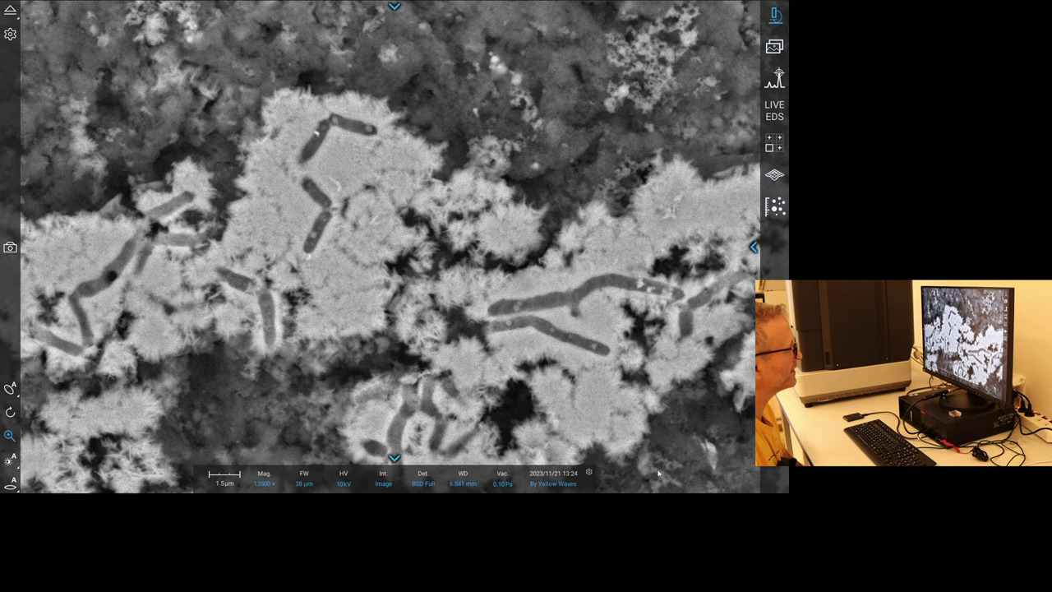
click(10, 462)
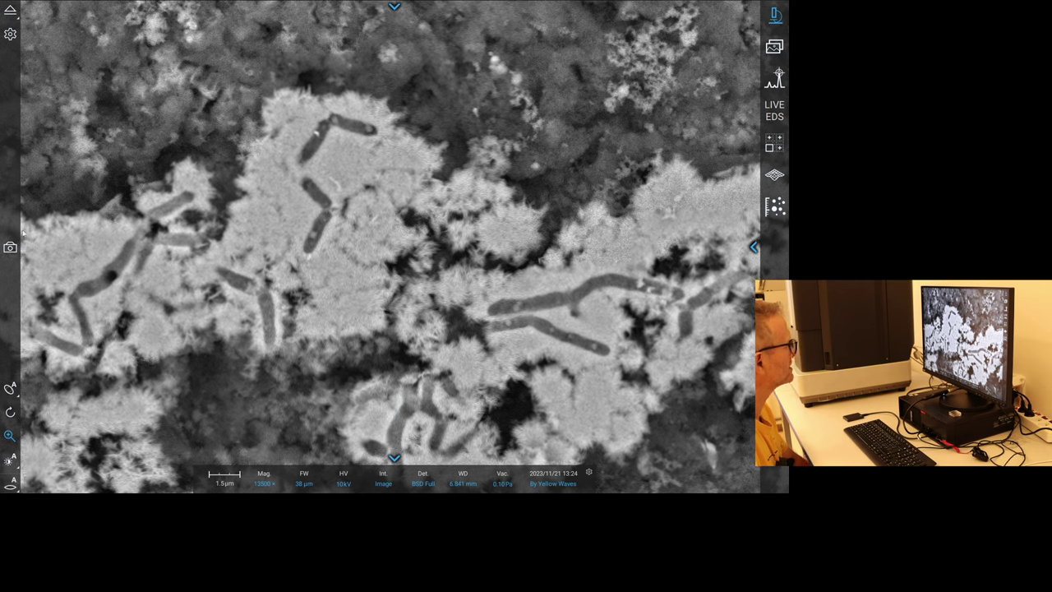
click(396, 8)
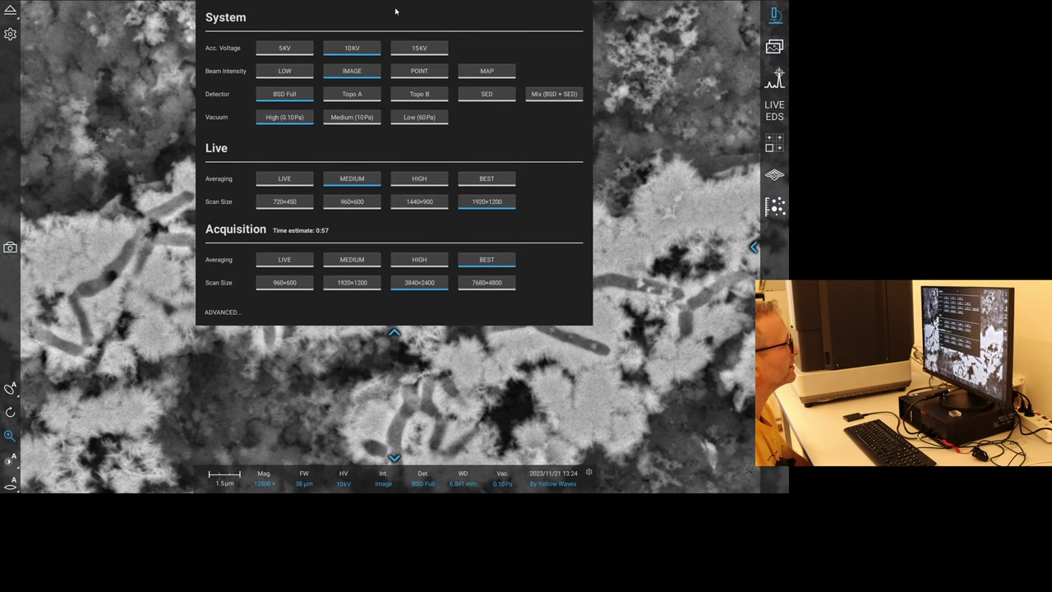
click(10, 247)
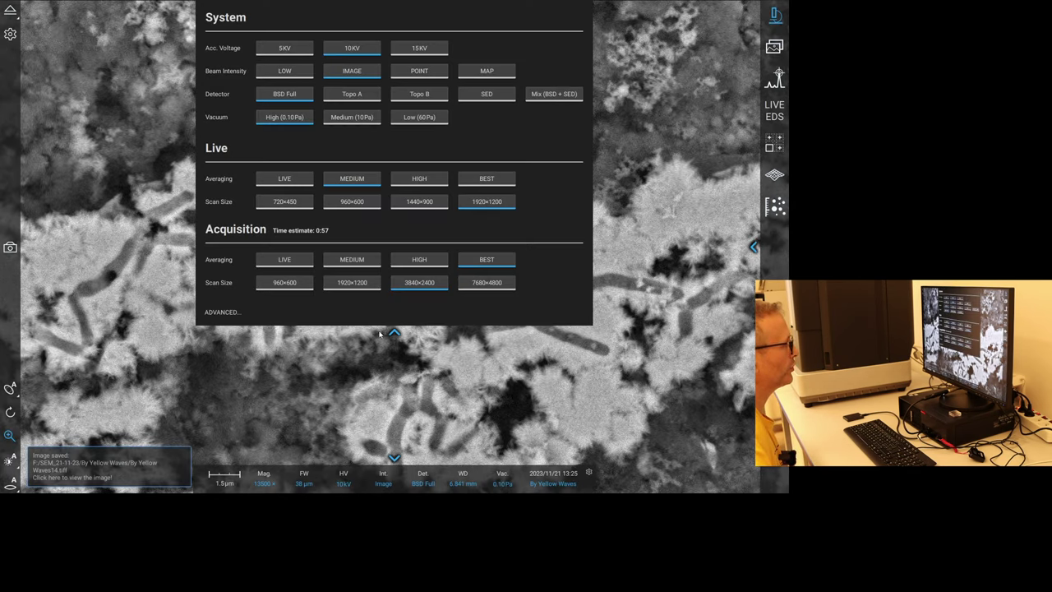
click(393, 333)
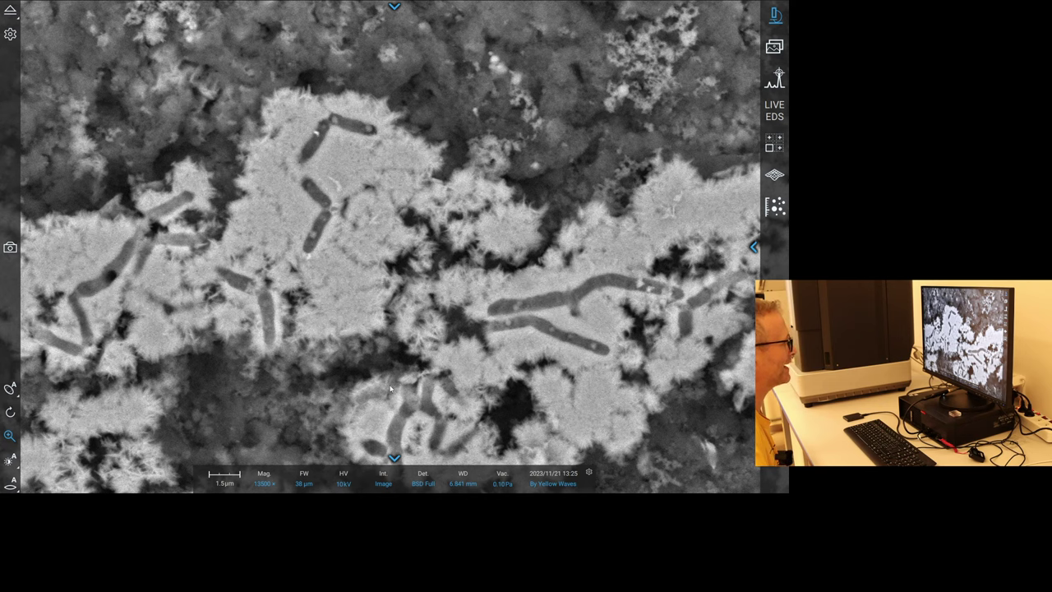
Set the acceleration voltage to 5 kV and refocus the BSD image of the cracked patch.
right_click(332, 431)
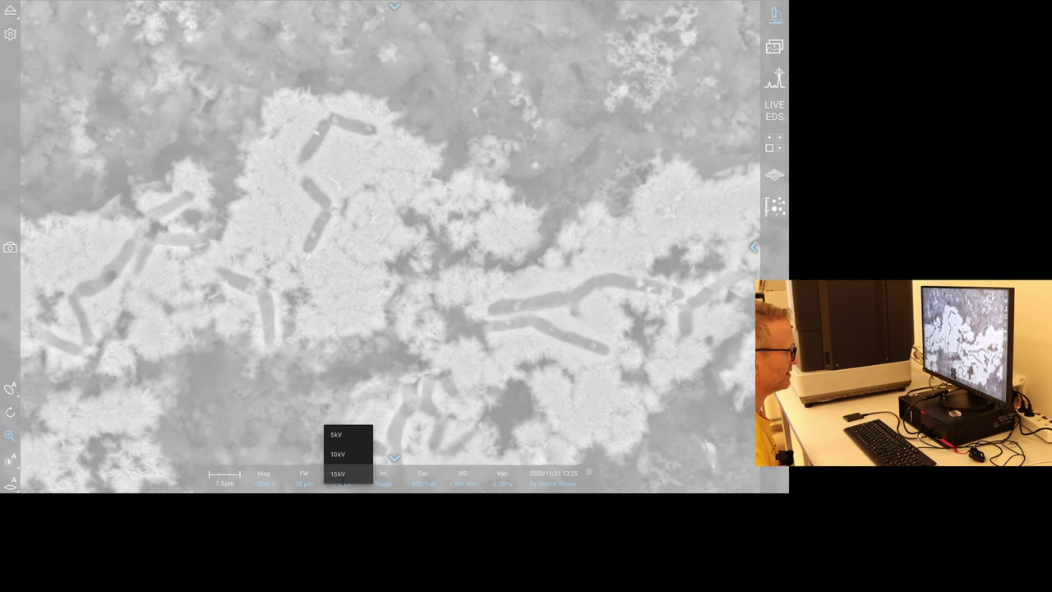
click(338, 434)
scroll(338, 436, up, 1)
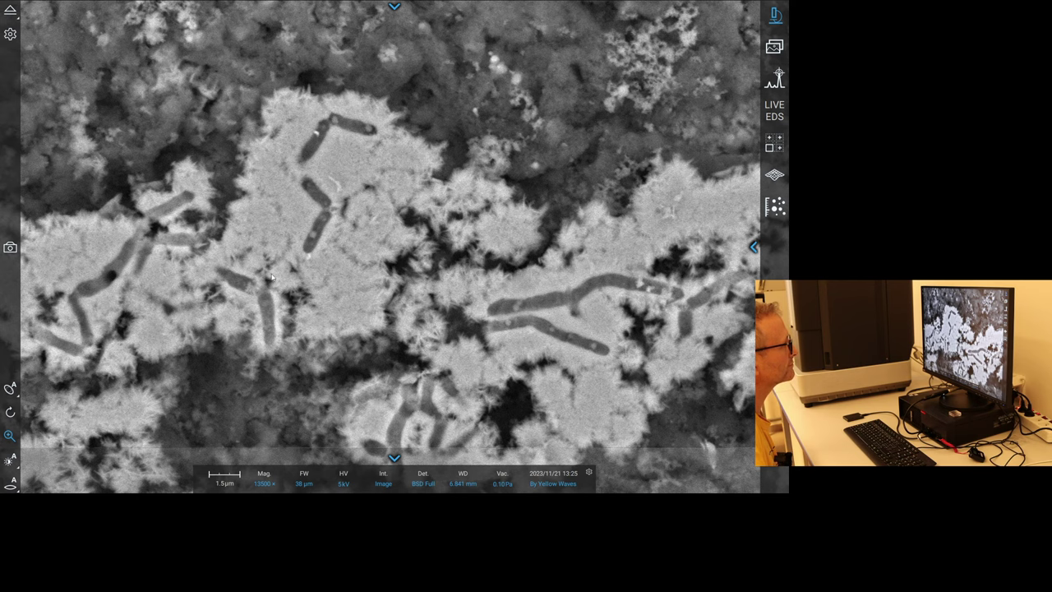
scroll(270, 278, down, 5)
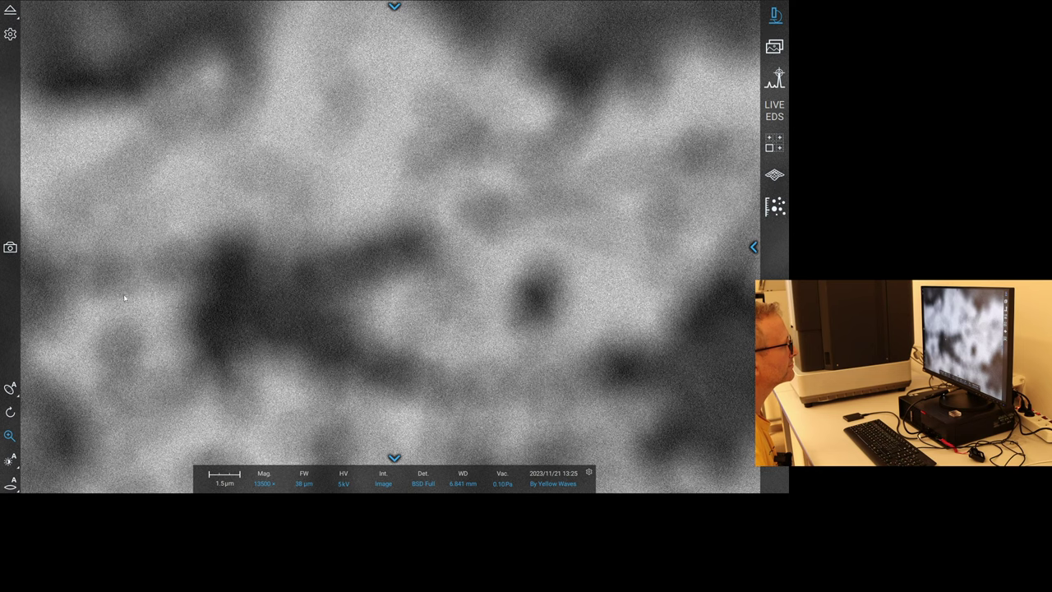
click(11, 485)
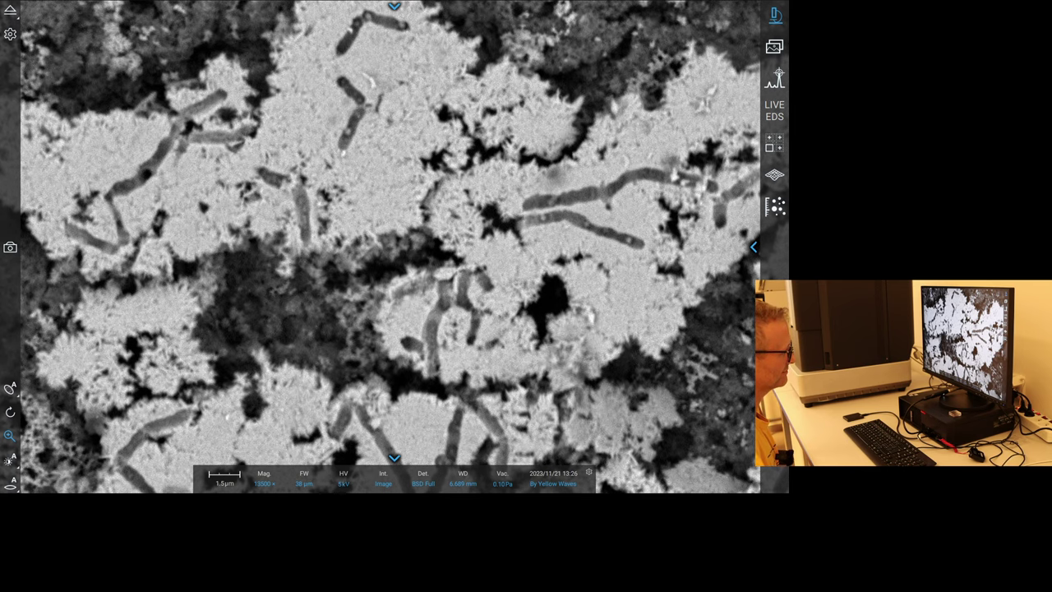
Set the acceleration voltage to 15 kV, then run auto contrast and brightness and auto focus on the patch.
click(344, 483)
click(340, 474)
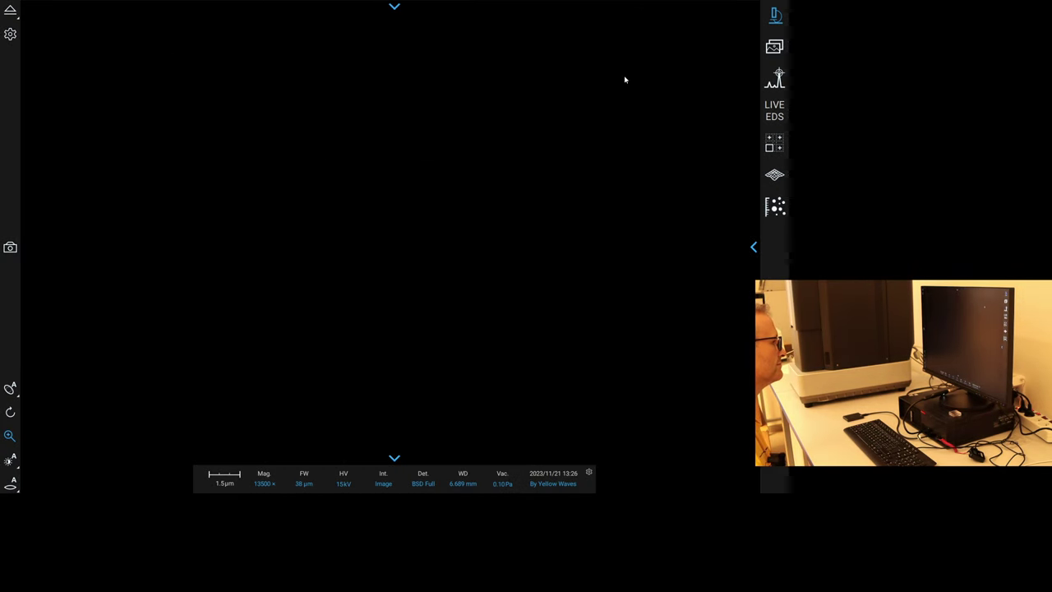
click(11, 462)
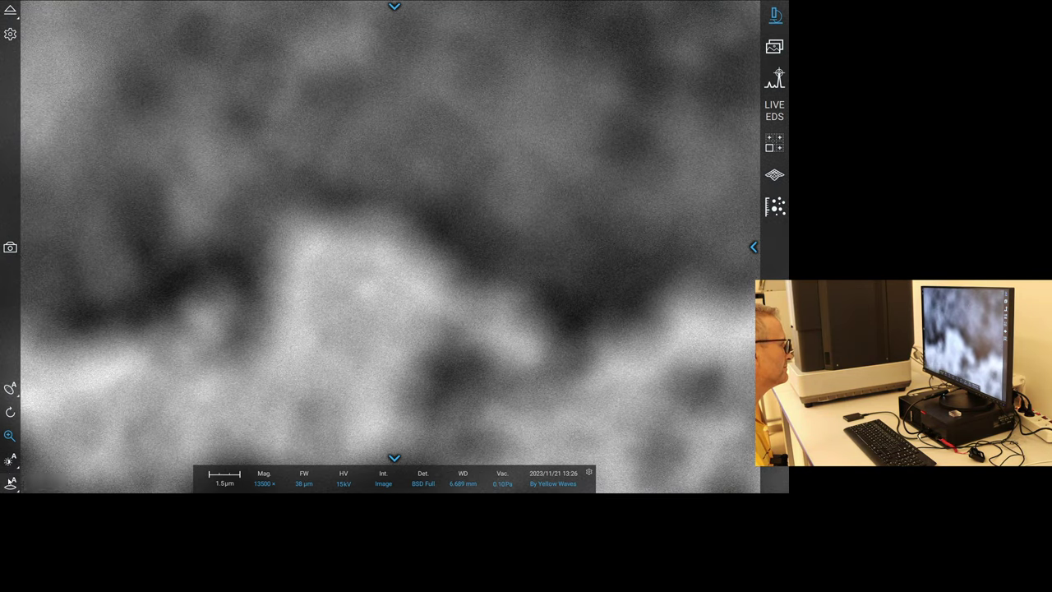
click(9, 485)
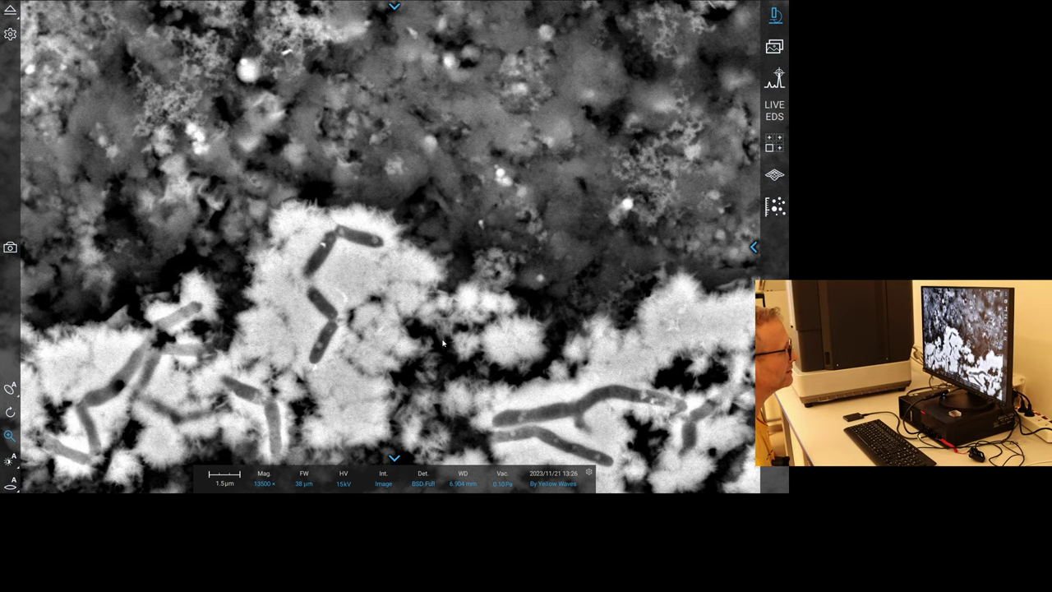
Centre the bright area below the rod-shaped cracks and set the acceleration voltage to 10 kV.
double_click(442, 344)
click(344, 478)
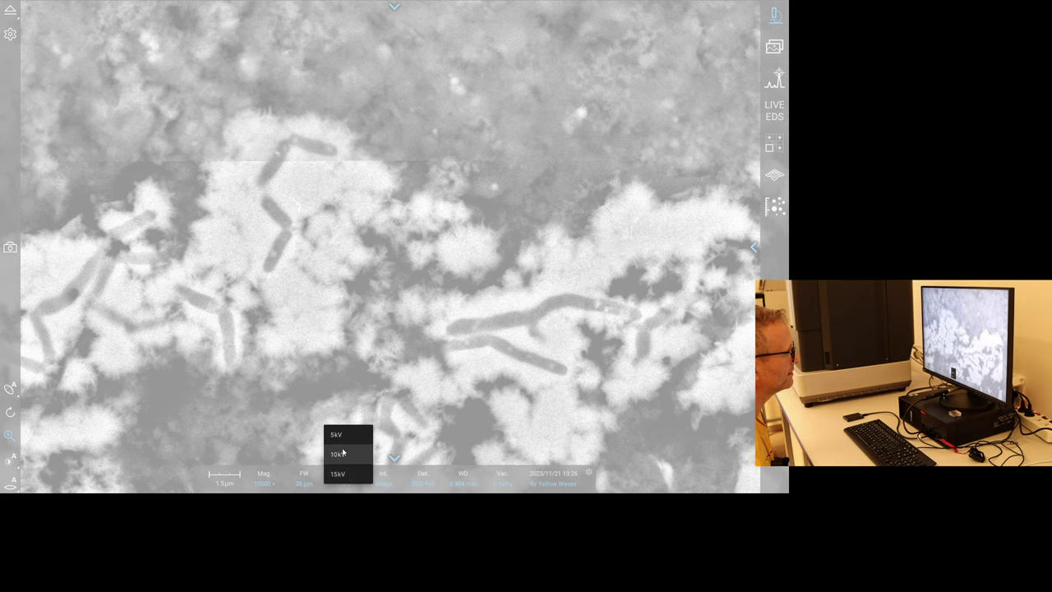
click(344, 453)
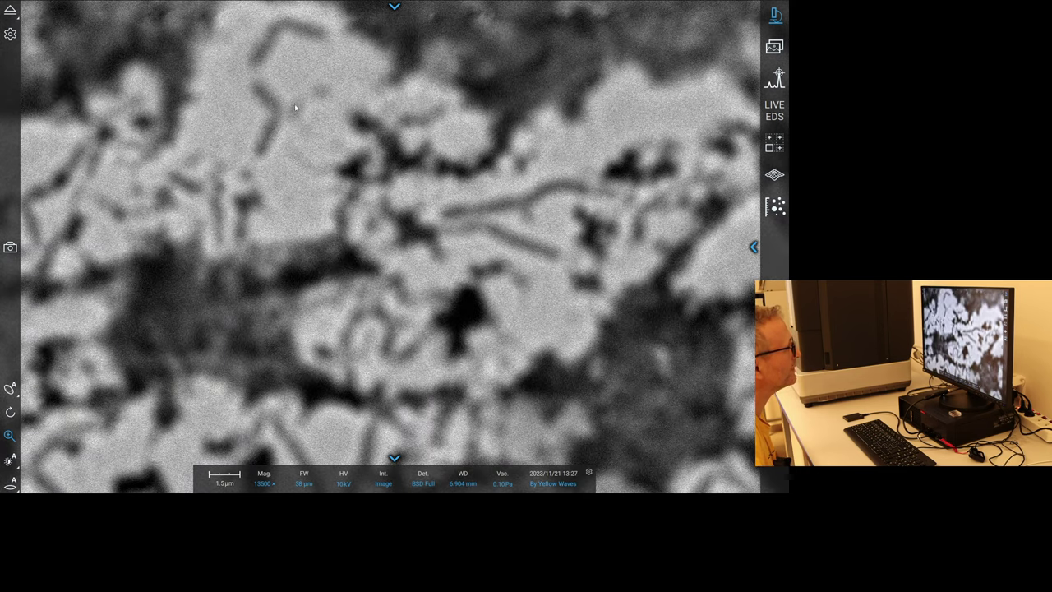
Frame the rod-shaped cracks at 19000× magnification, run auto focus, and acquire an image.
double_click(294, 103)
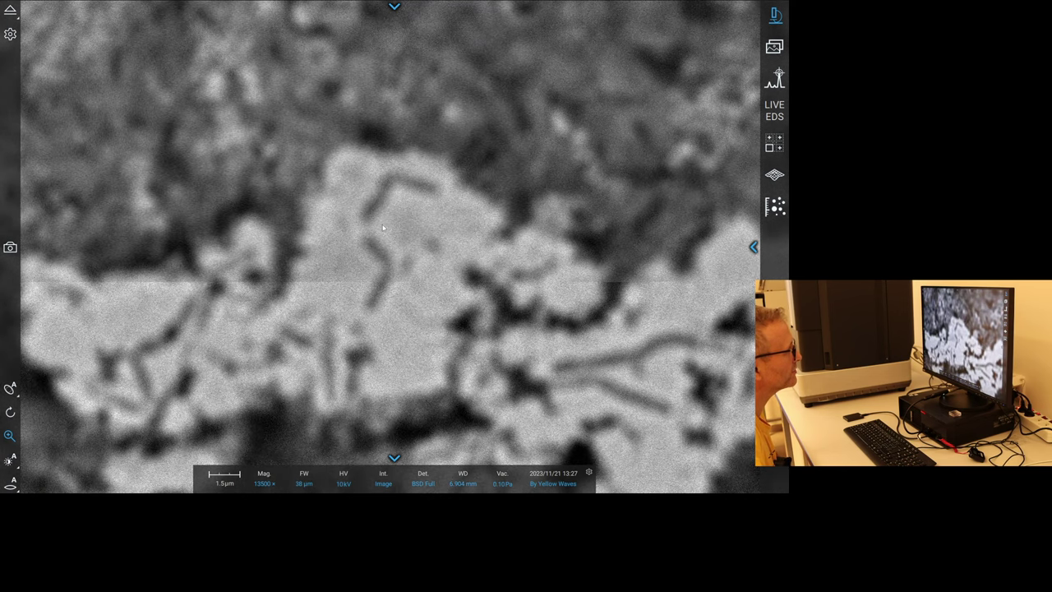
scroll(460, 323, up, 1)
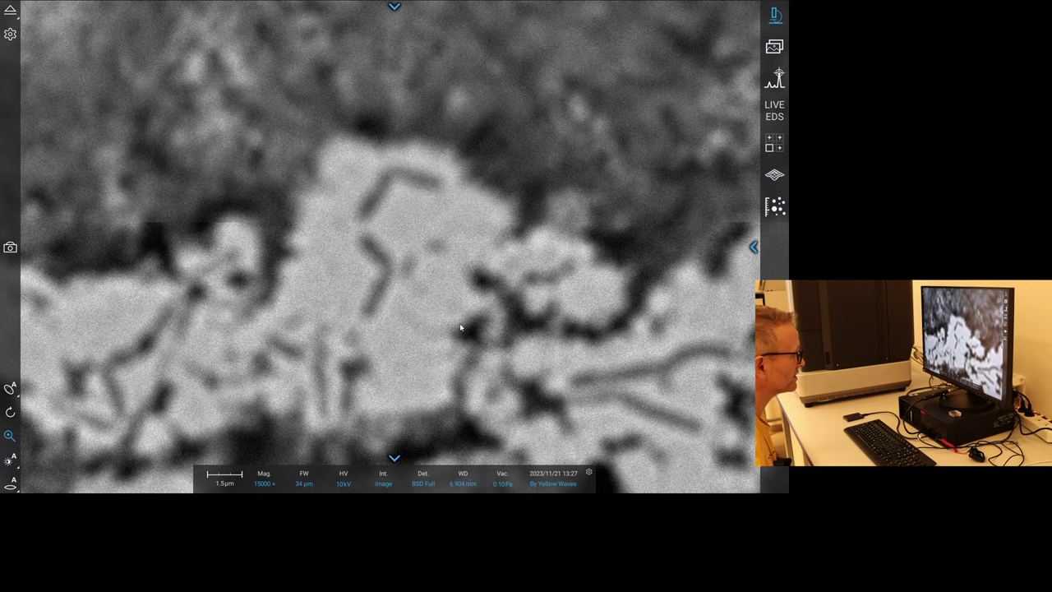
scroll(457, 326, up, 1)
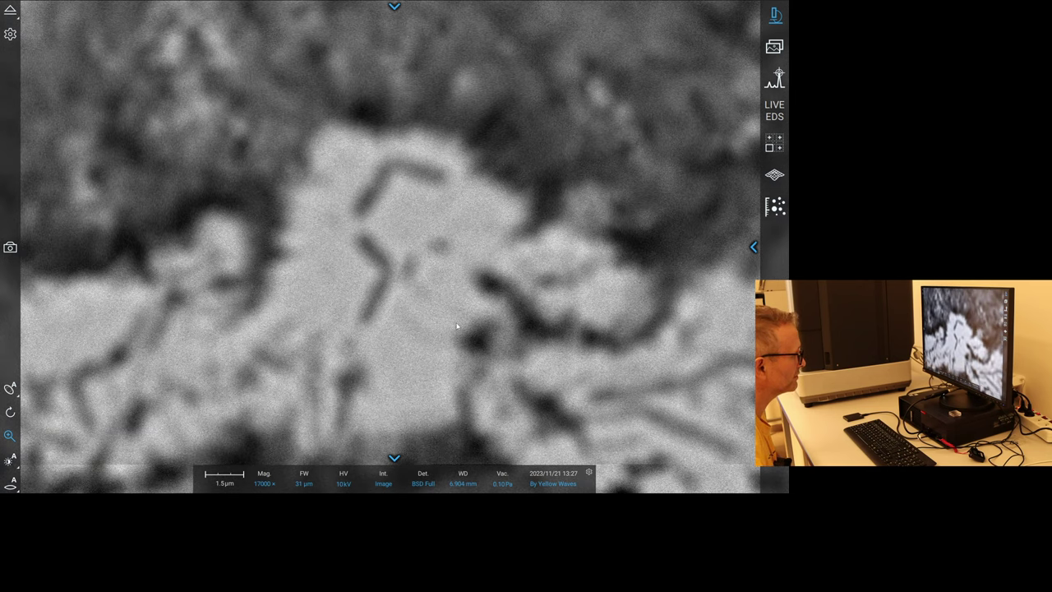
scroll(457, 326, up, 1)
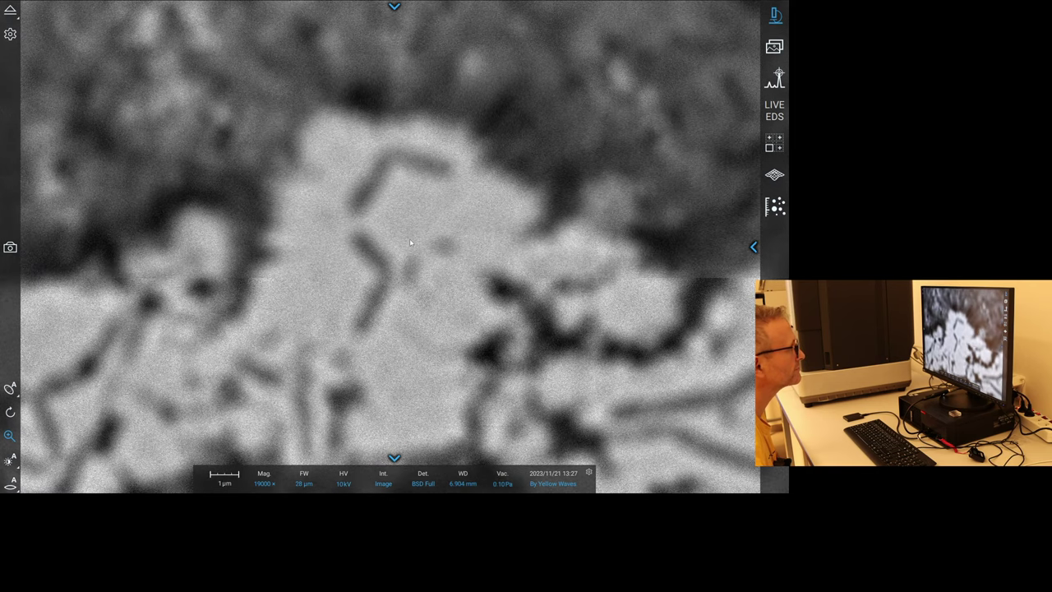
double_click(415, 235)
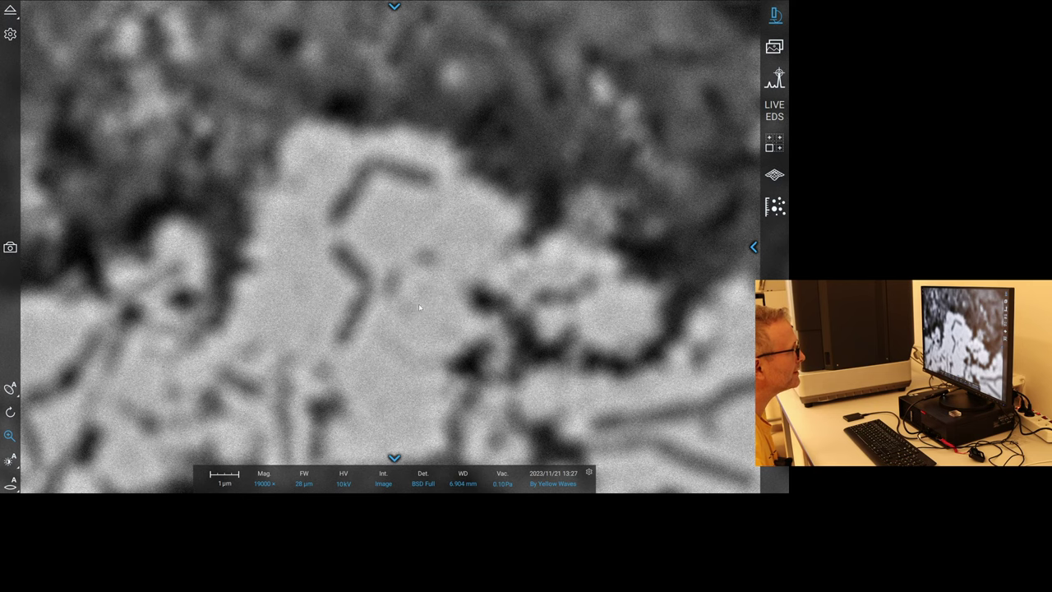
double_click(418, 304)
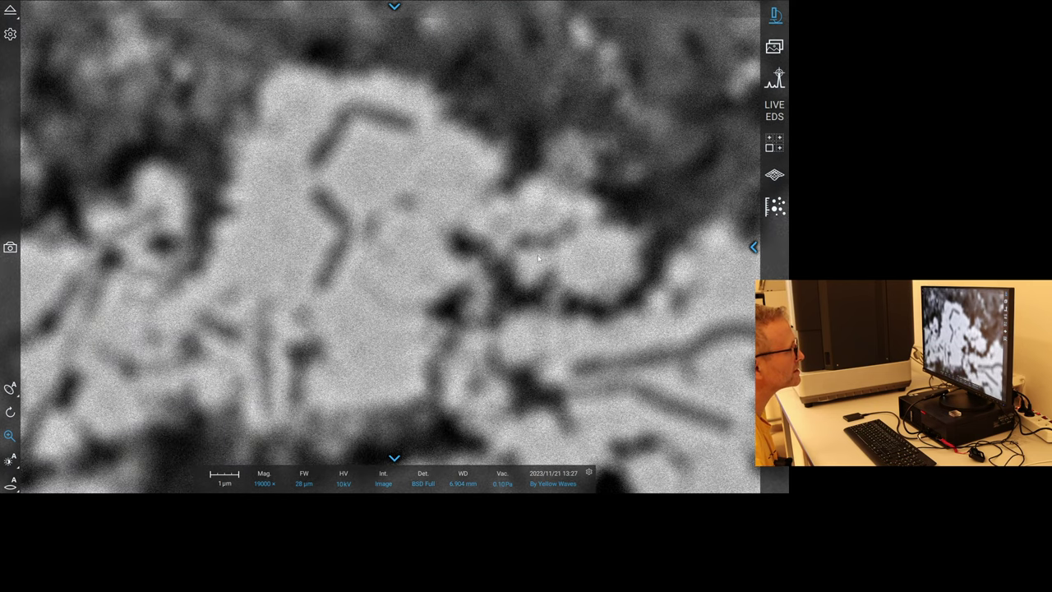
double_click(508, 296)
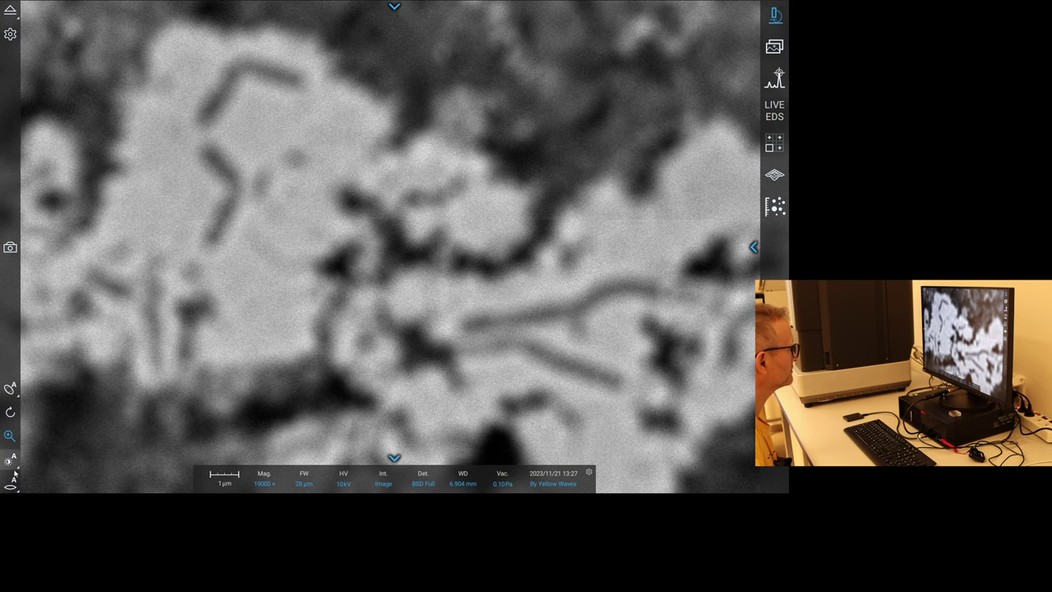
click(11, 485)
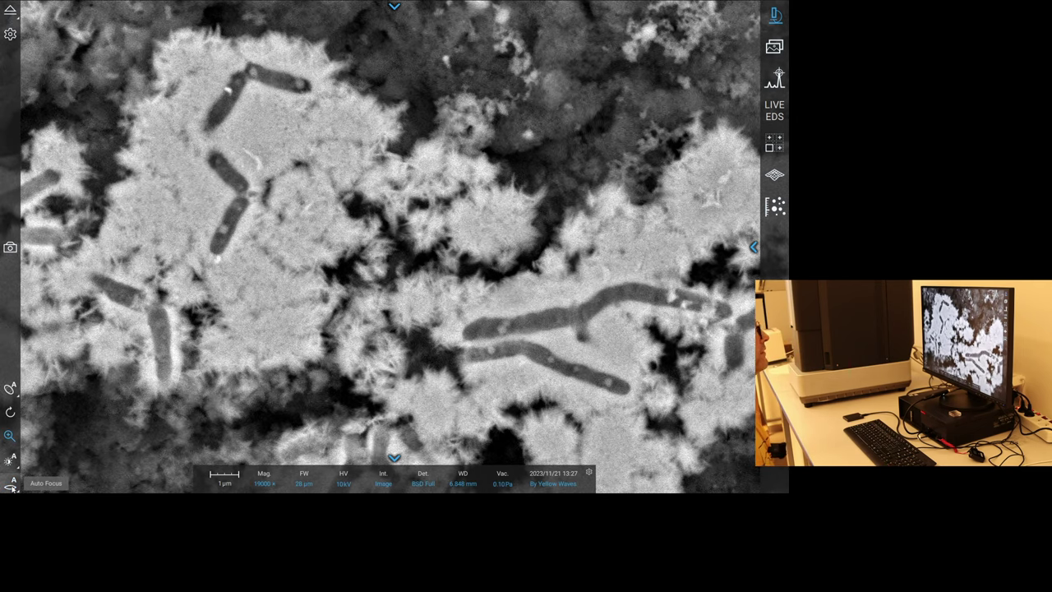
click(10, 247)
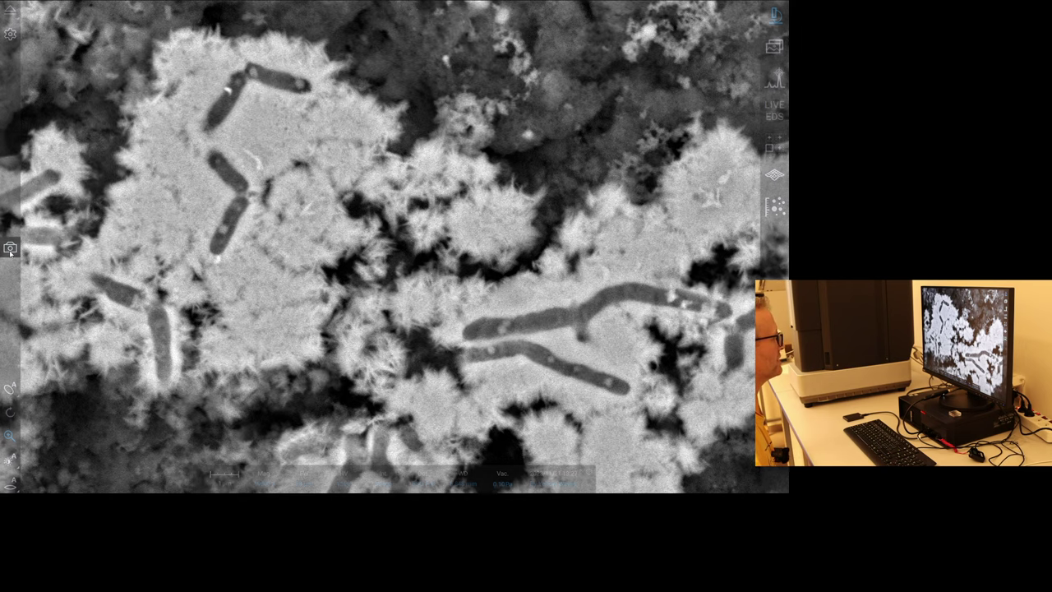
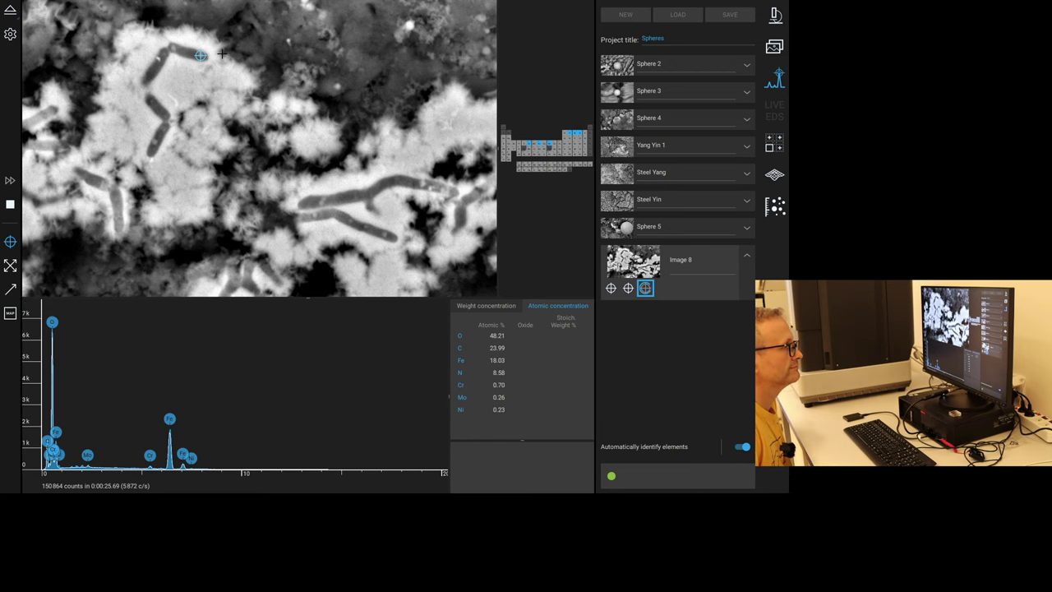
Compare the Sphere 5 and Image 8 pictures, and enlarge the vertical scale of Image 8's third point spectrum.
click(619, 231)
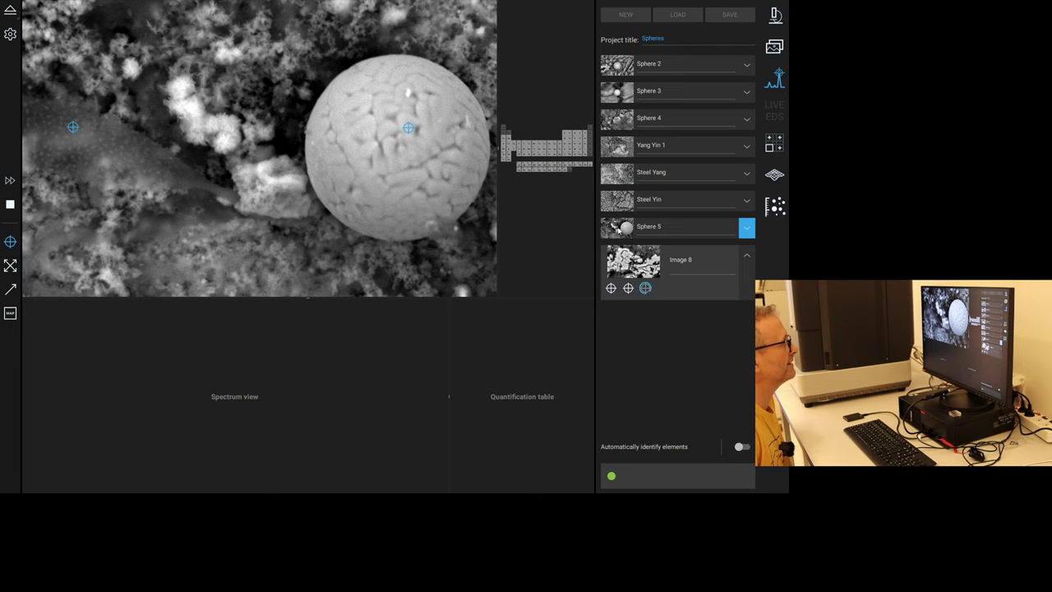
click(633, 262)
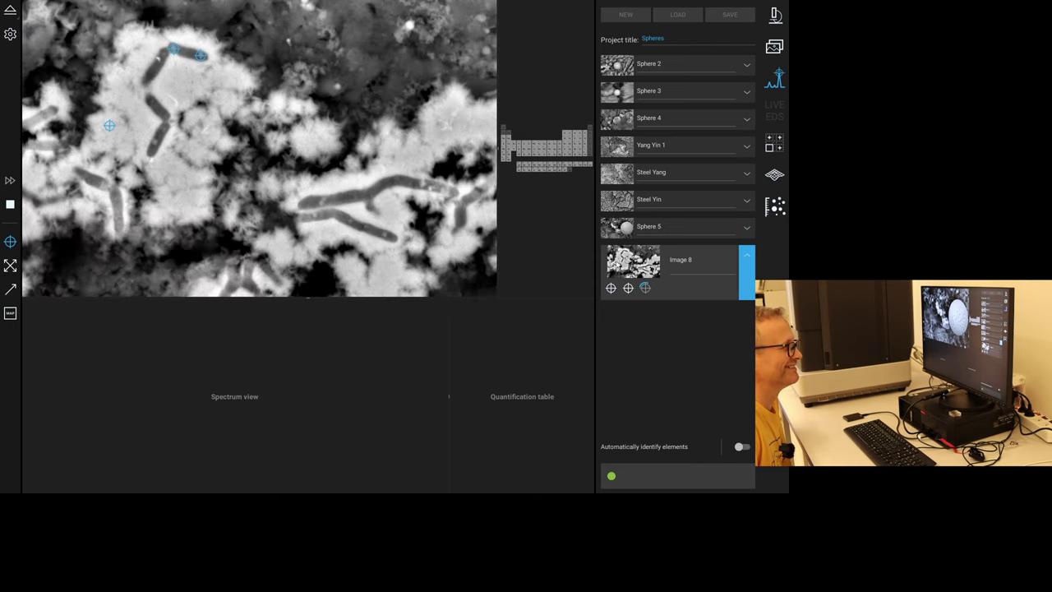
click(615, 232)
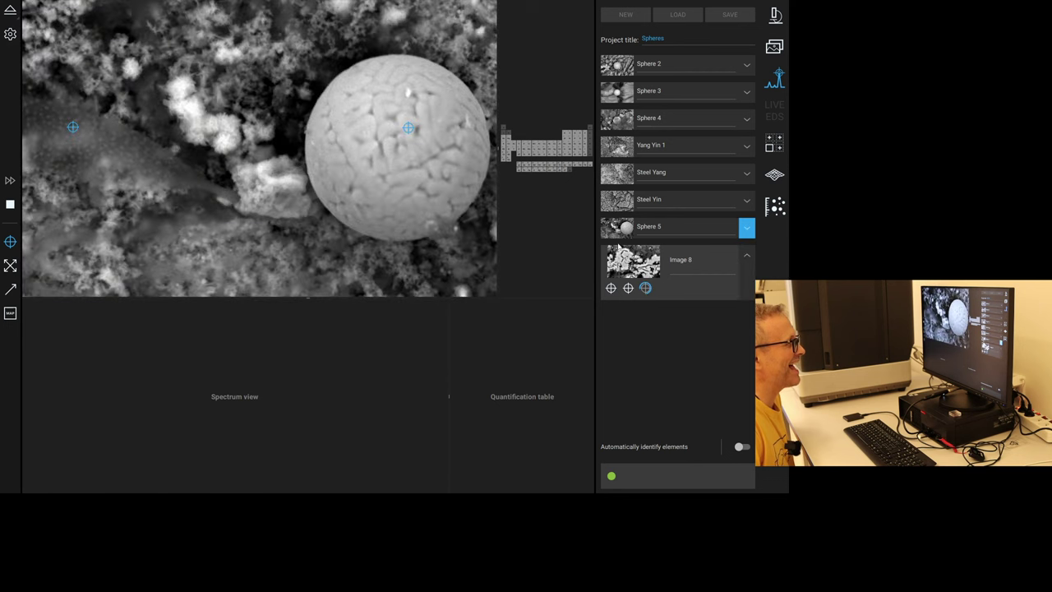
click(622, 254)
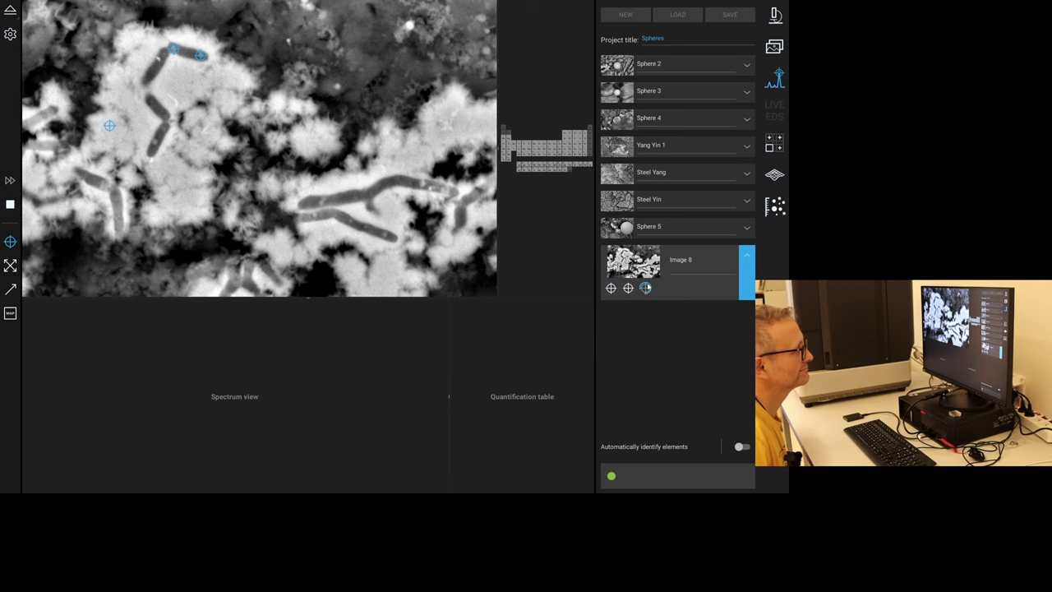
click(645, 287)
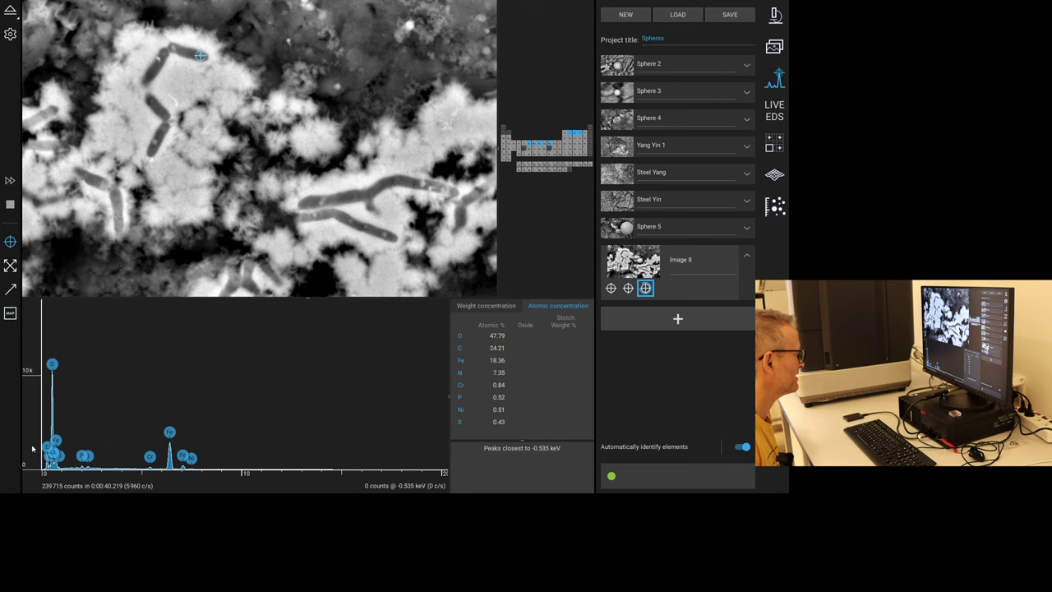
drag(32, 419, 33, 456)
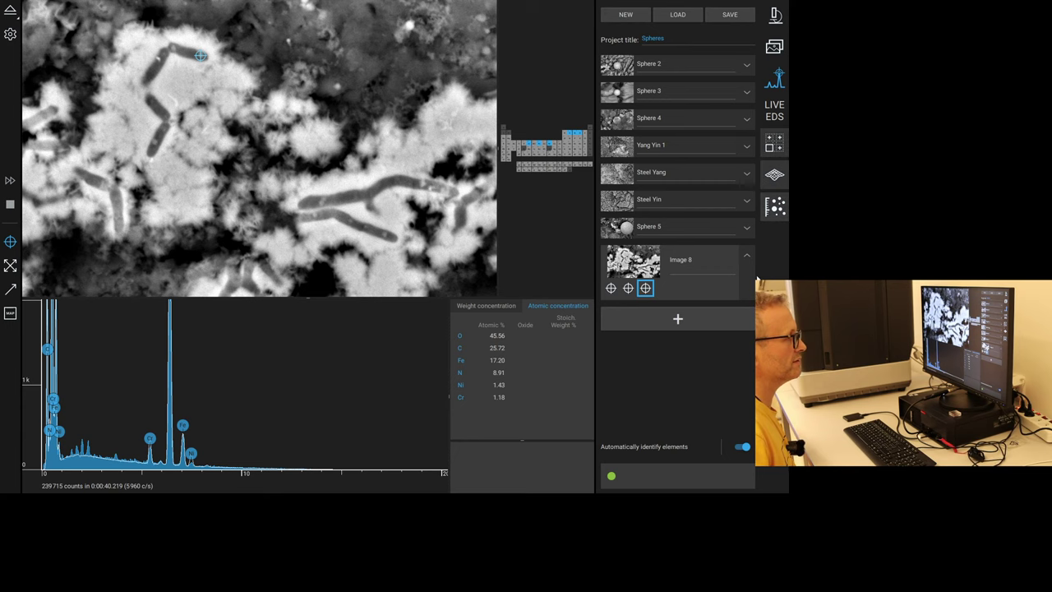
Find the bright streak inside the dark patch on the Waves stitched map and revisit that spot.
click(774, 143)
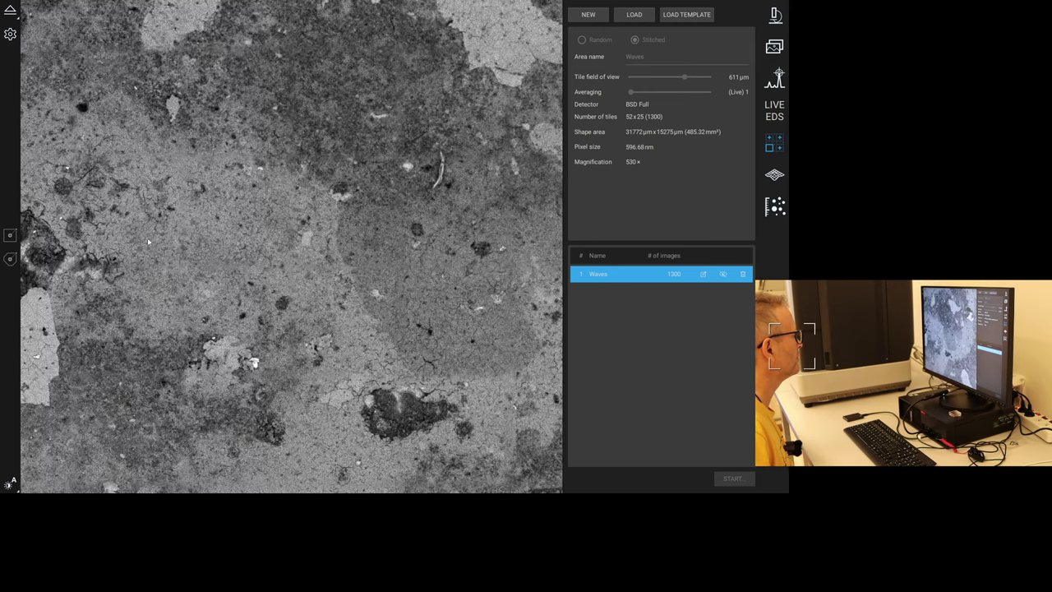
scroll(360, 257, up, 3)
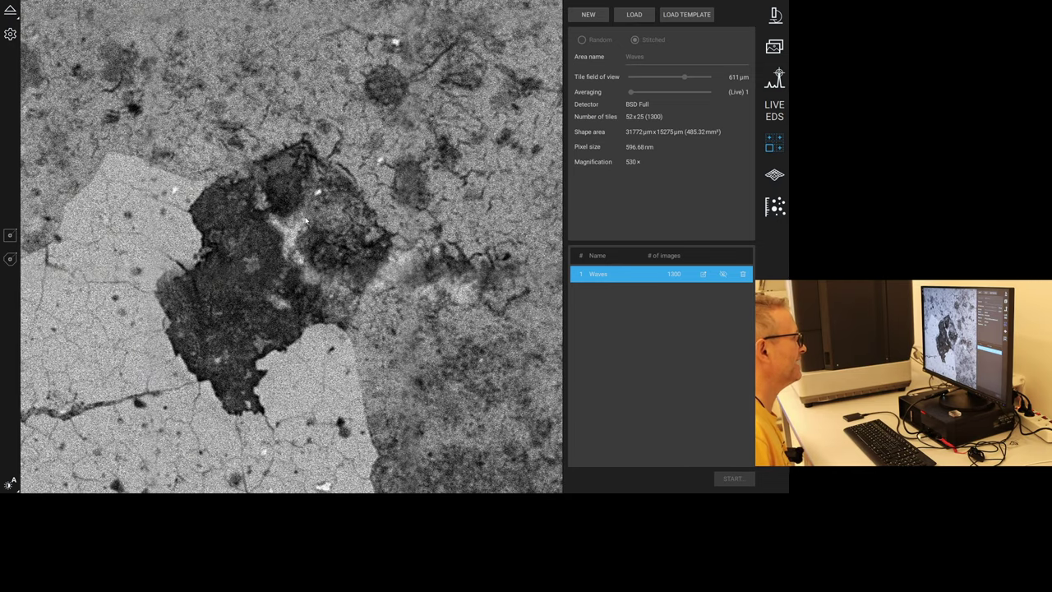
drag(306, 231, 315, 246)
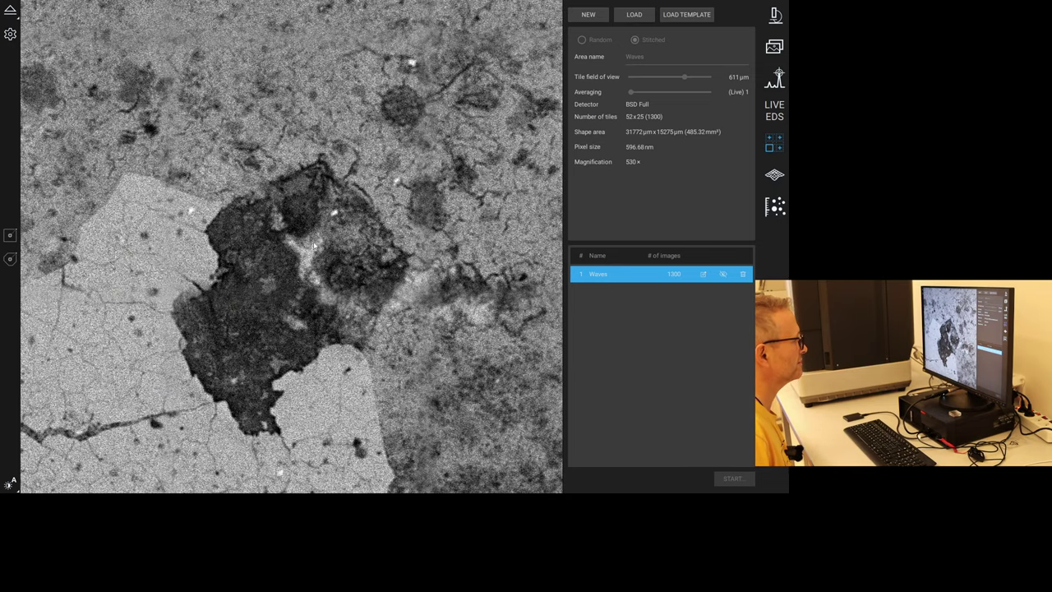
right_click(313, 242)
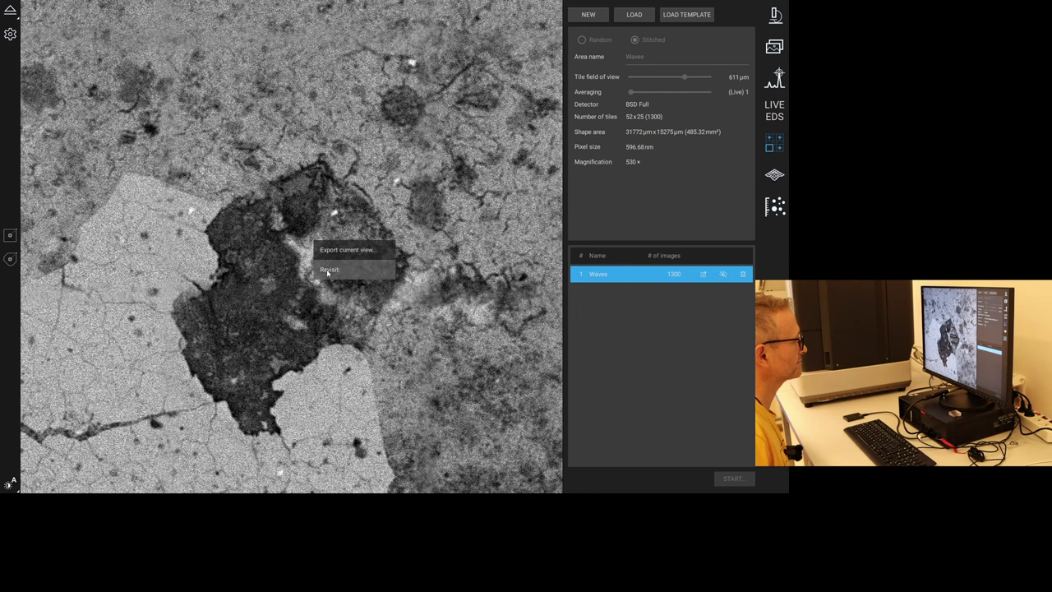
click(328, 270)
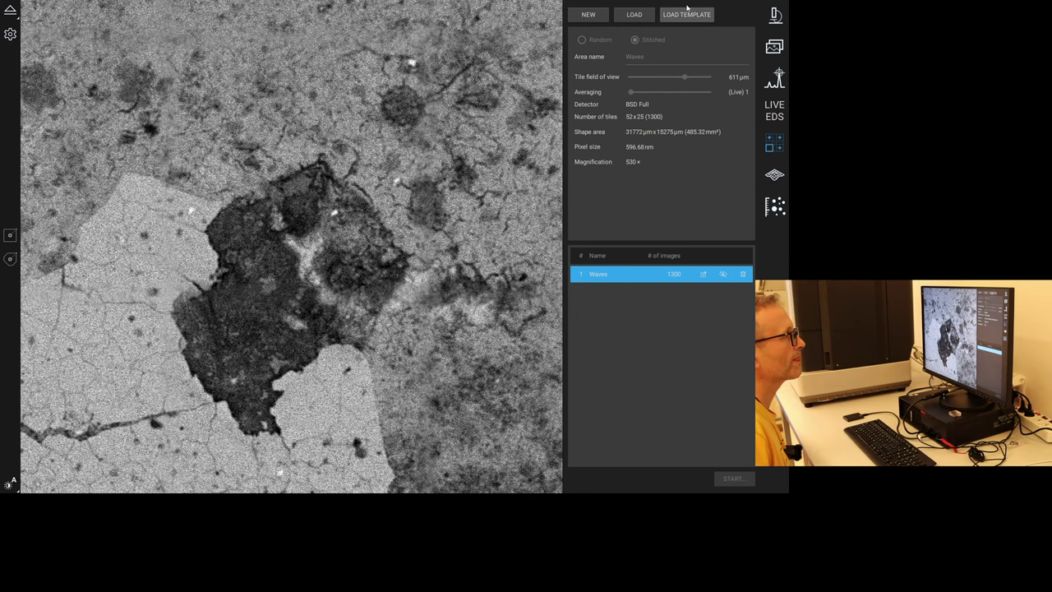
Set the live view's acceleration voltage to 10 kV and its beam intensity to Image.
click(775, 22)
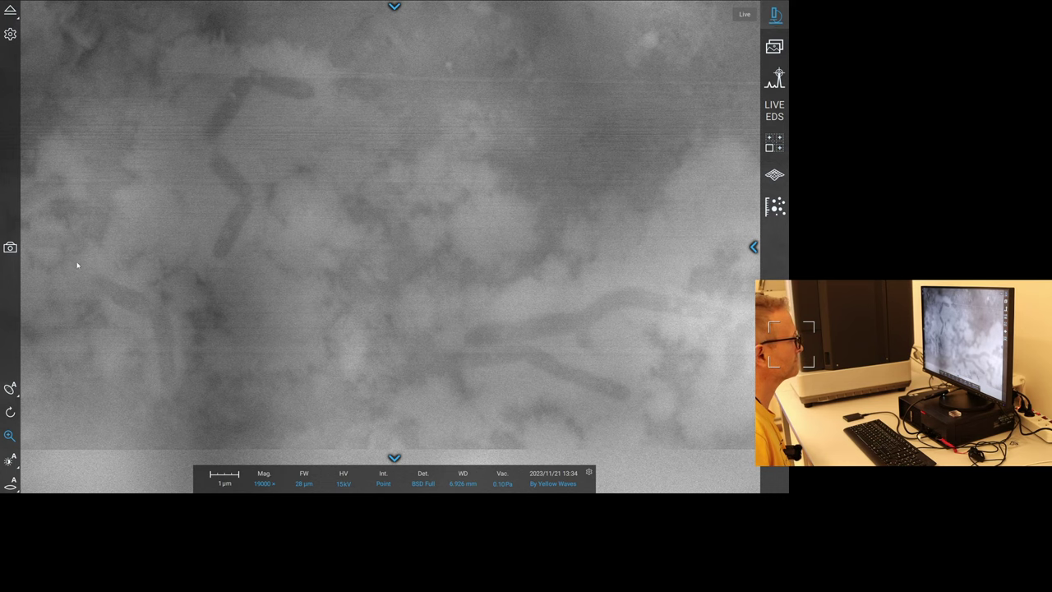
click(343, 478)
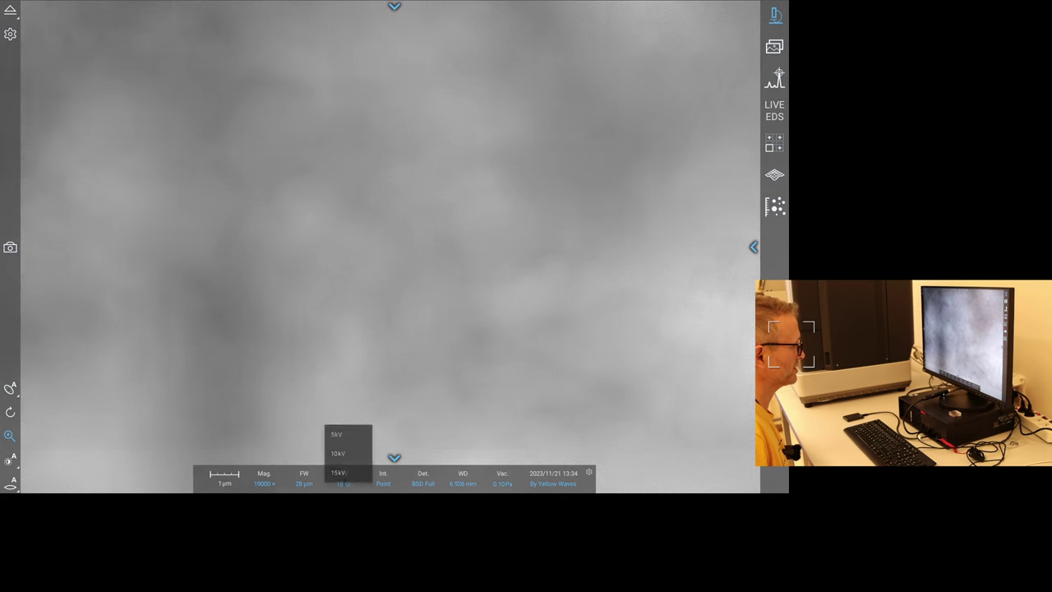
click(348, 452)
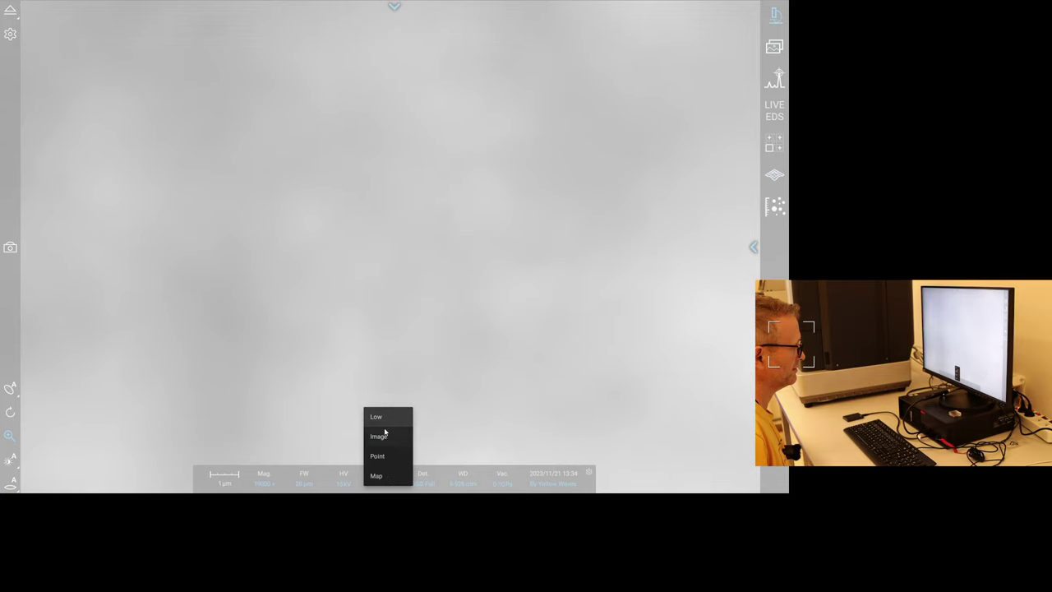
click(385, 433)
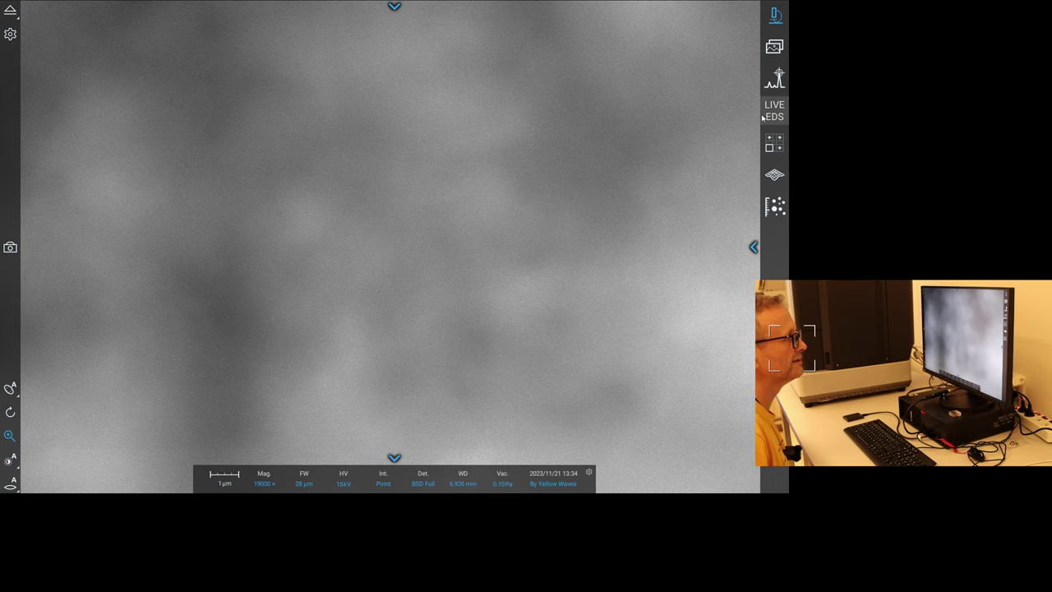
Revisit the bright streak from the Waves map again and run auto focus on the live image.
click(774, 145)
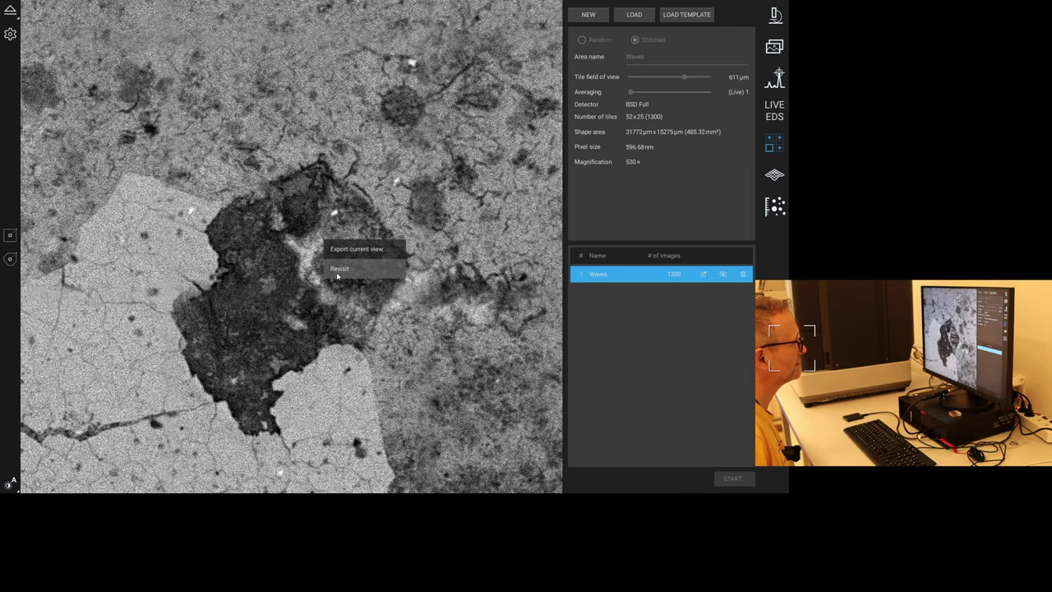
click(774, 15)
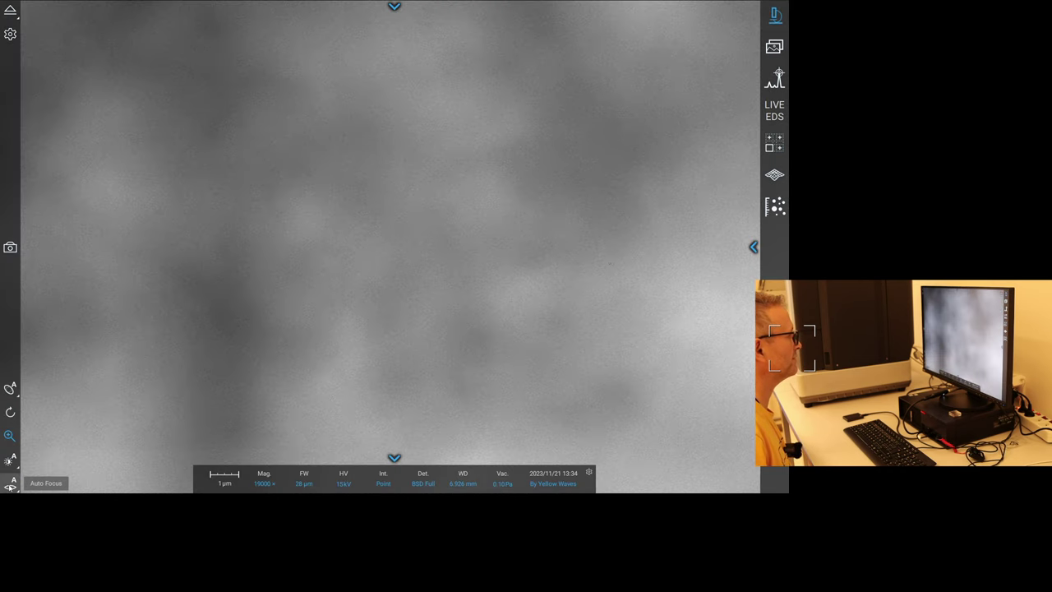
click(10, 484)
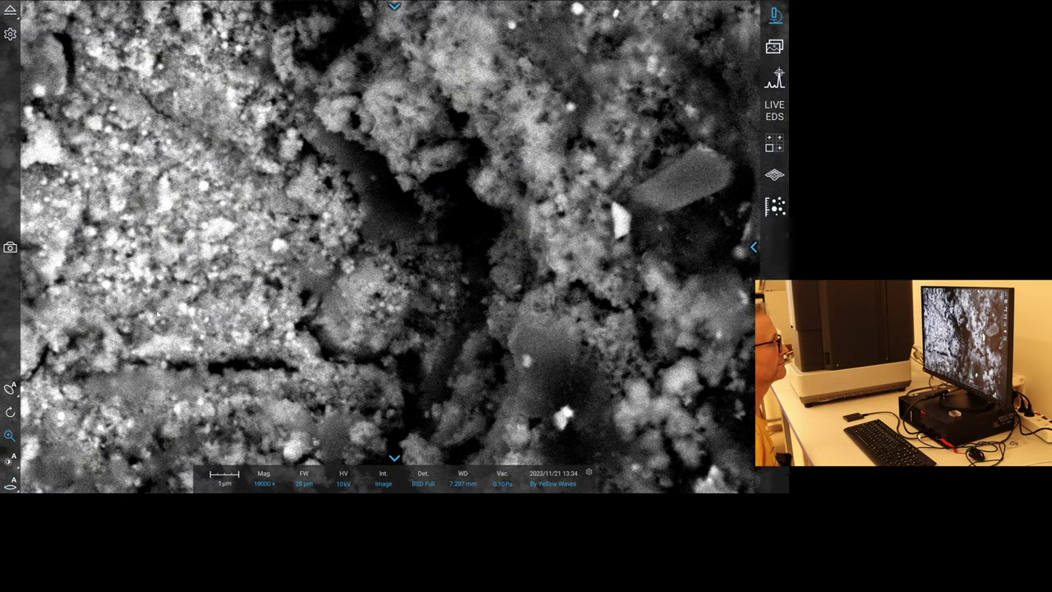
Examine the dark patch and its bright streak in the live view at 580× and 880× magnification.
scroll(423, 242, down, 3)
scroll(419, 234, down, 3)
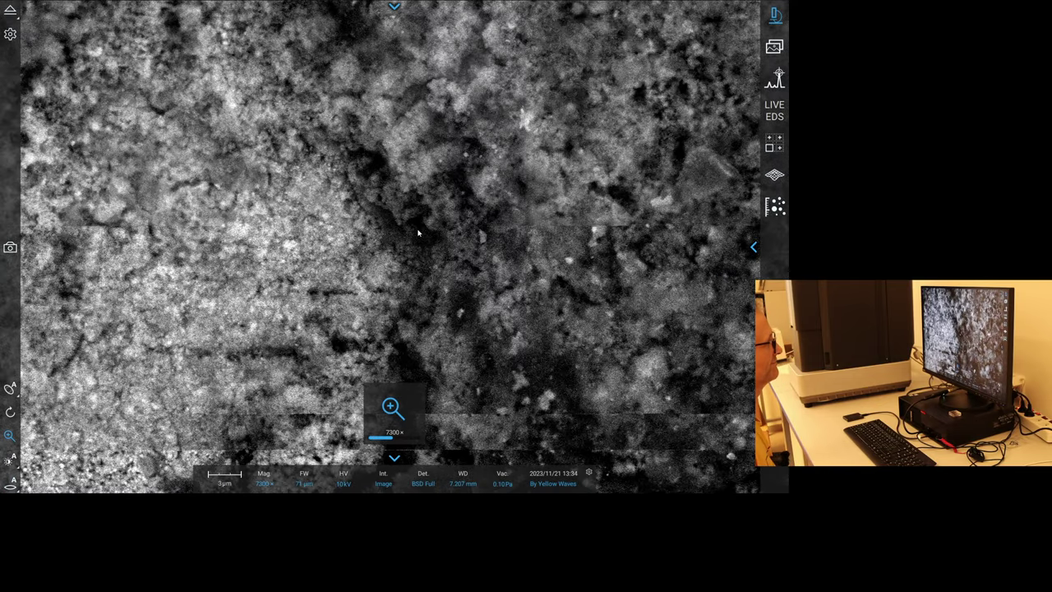
scroll(417, 233, down, 3)
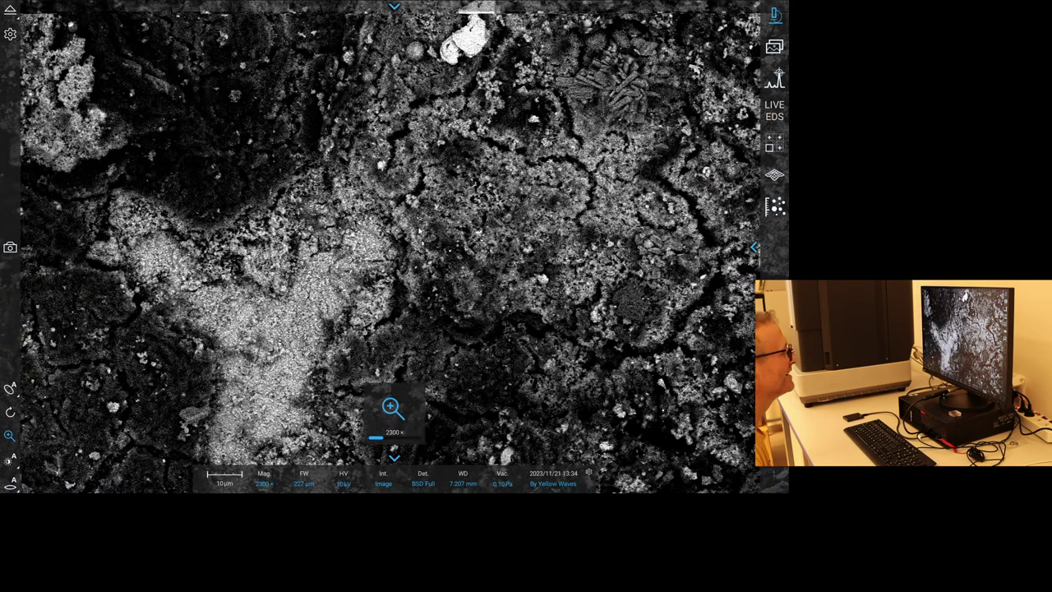
scroll(419, 233, down, 1)
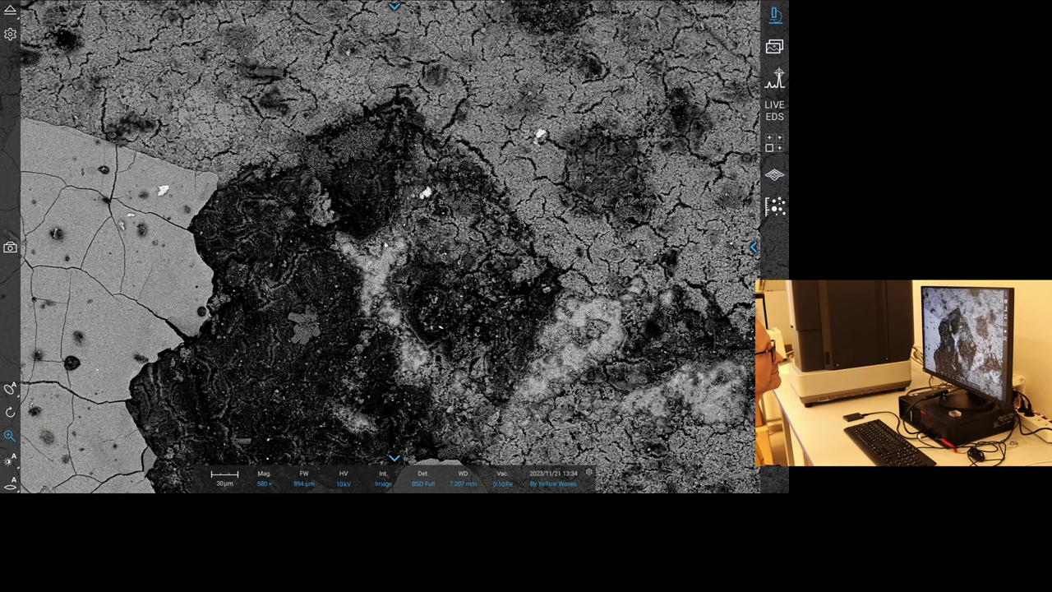
scroll(385, 245, down, 2)
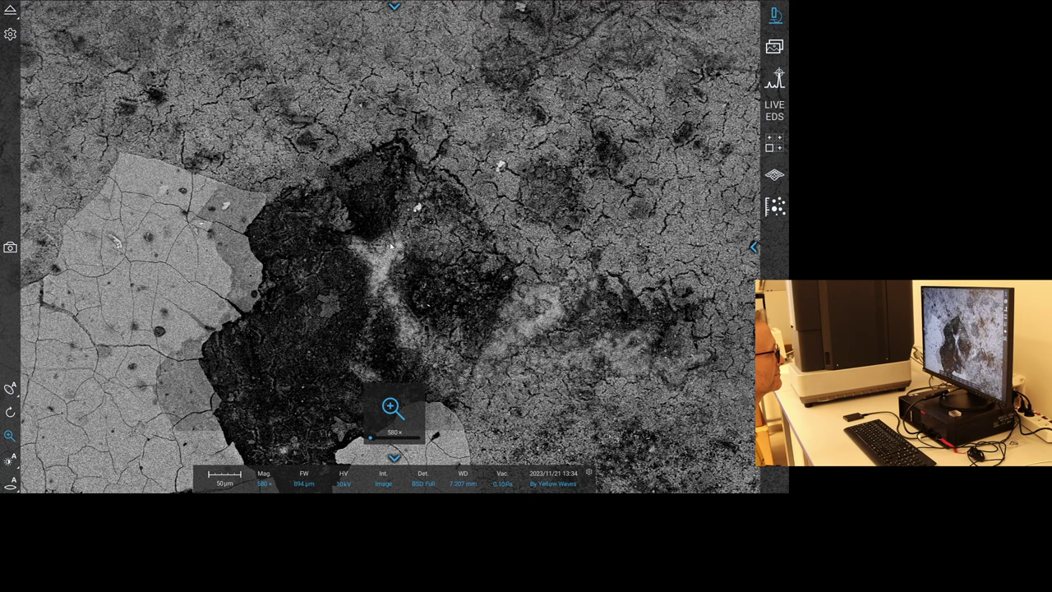
scroll(390, 245, up, 3)
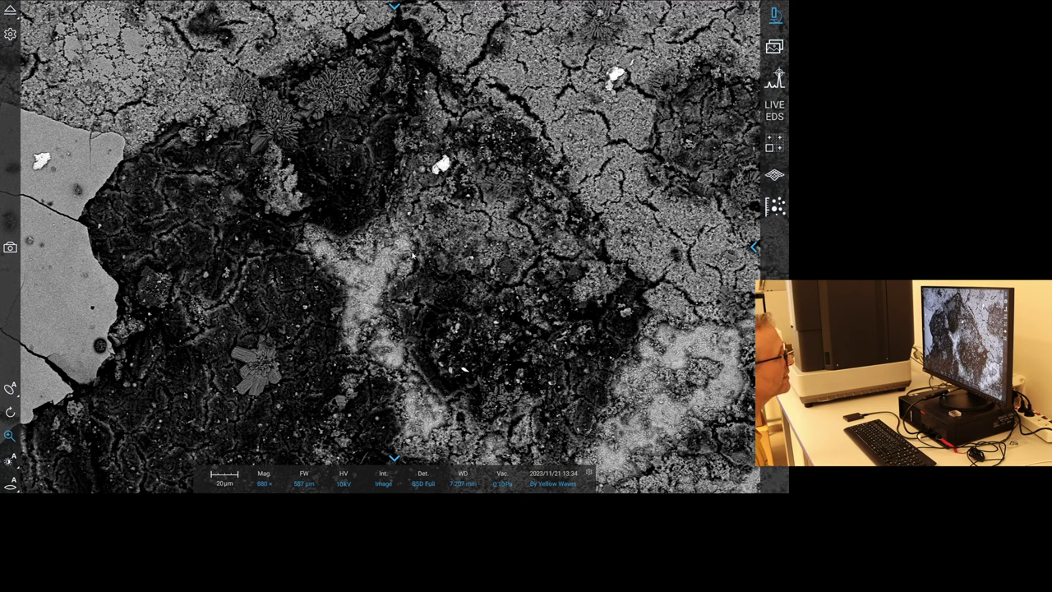
Survey the dark patch from 380× up to 870× and run auto contrast and brightness on the live image.
scroll(414, 256, down, 3)
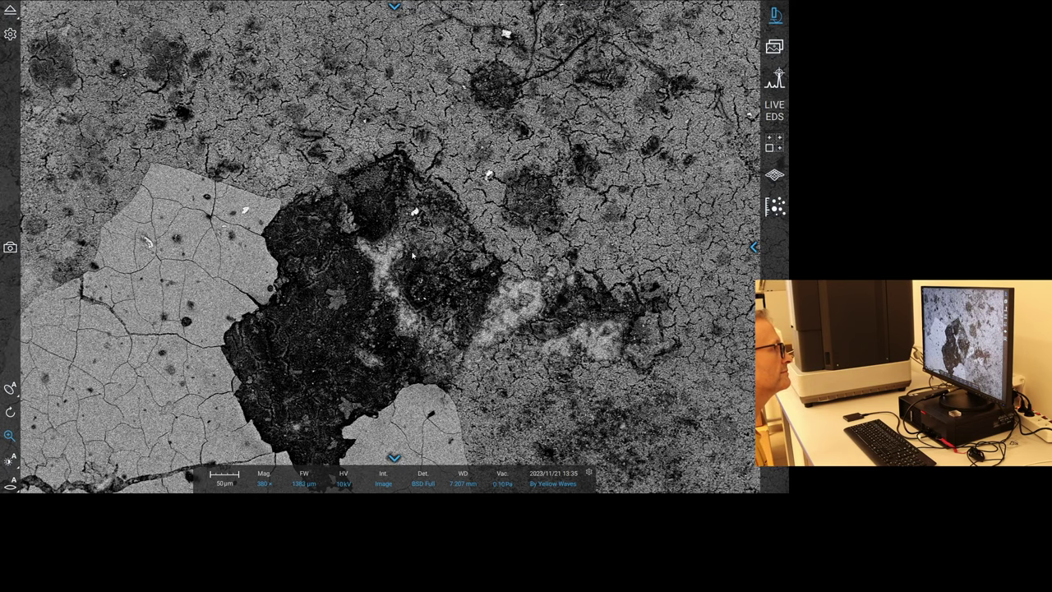
scroll(452, 309, up, 3)
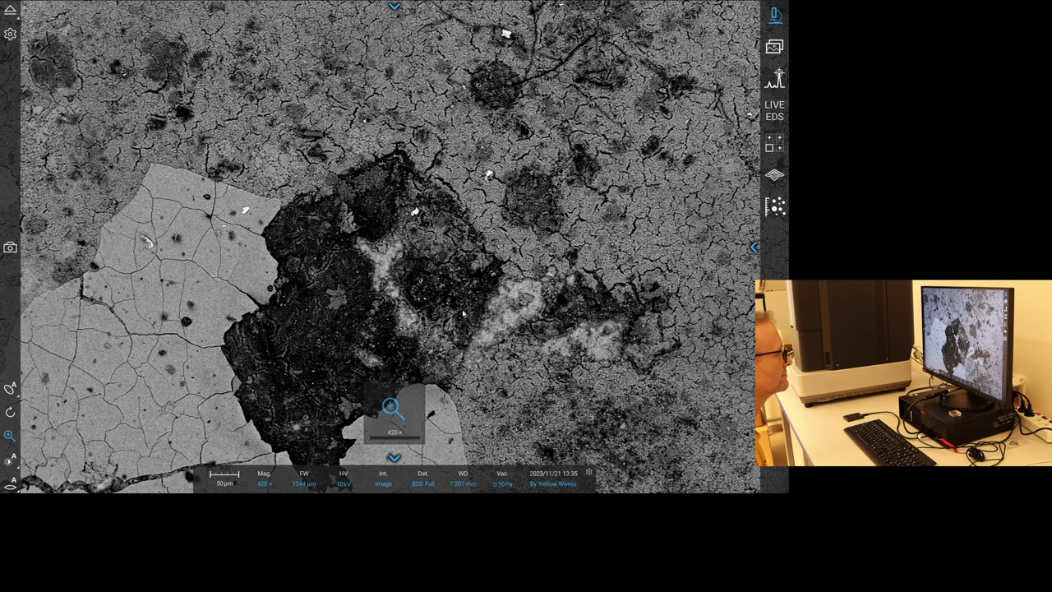
scroll(452, 309, up, 1)
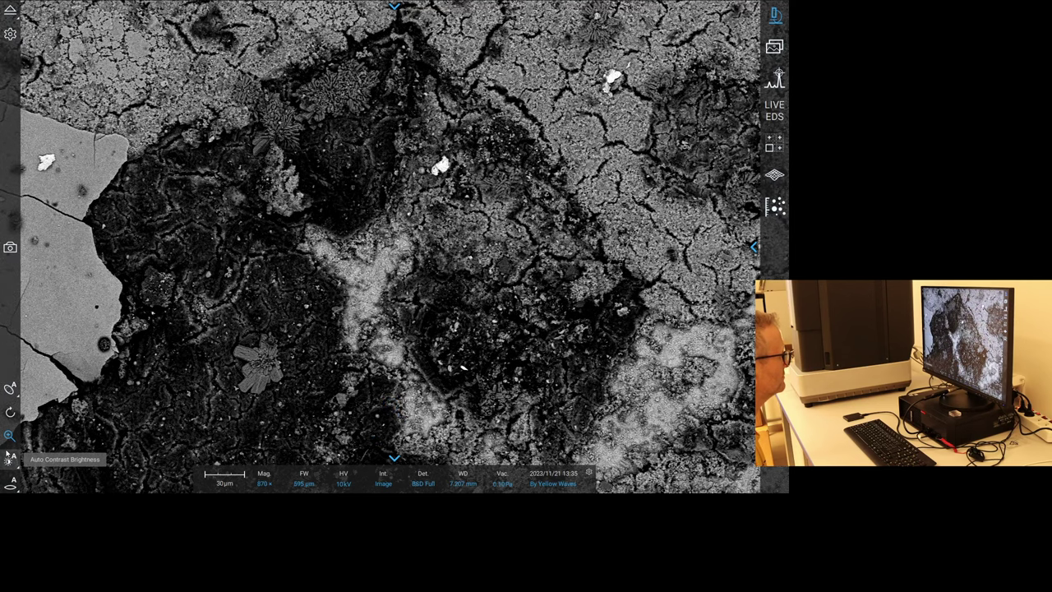
click(10, 461)
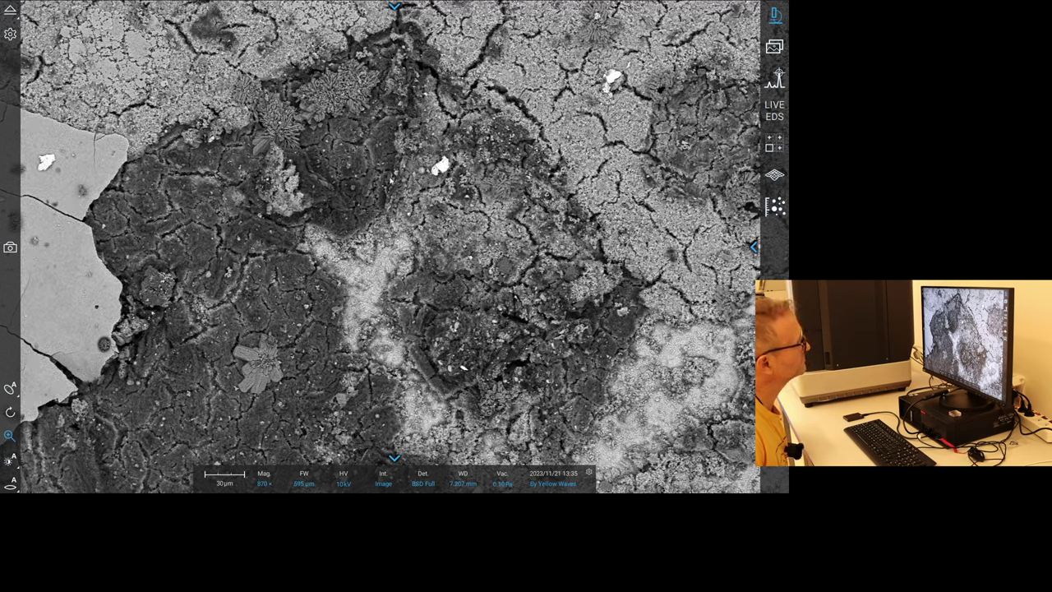
Centre the flower-shaped crystal in the dark patch, magnified to 5200×, and run auto focus on it.
scroll(332, 194, up, 3)
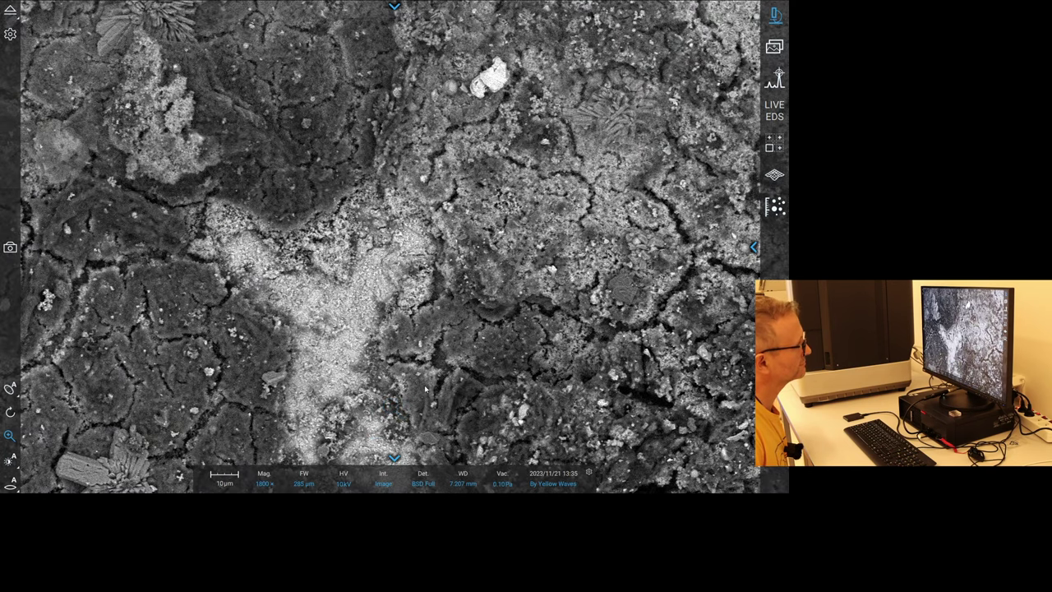
scroll(423, 389, down, 2)
scroll(423, 389, down, 3)
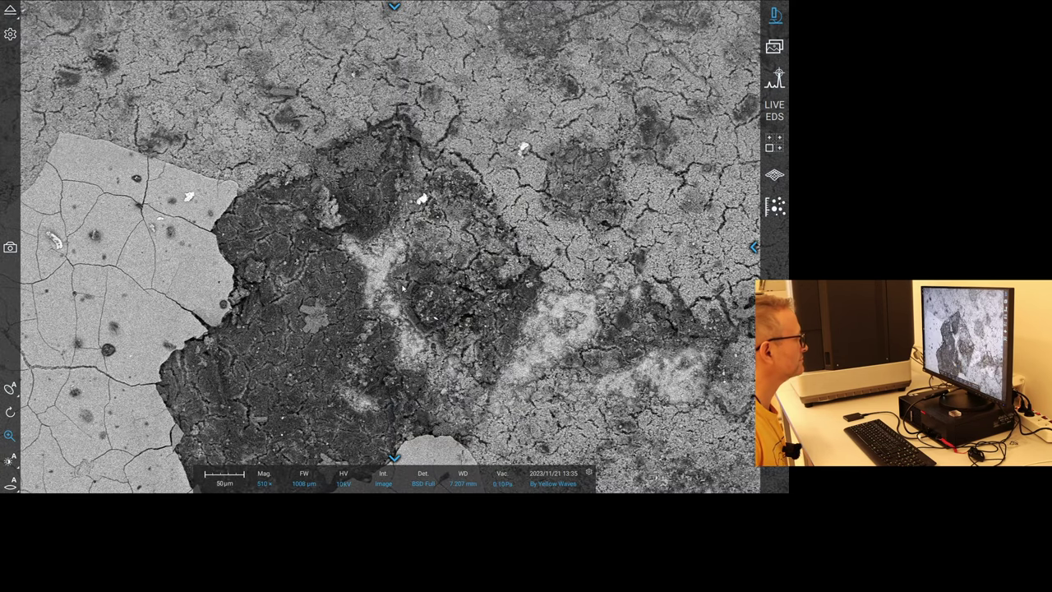
scroll(403, 260, up, 1)
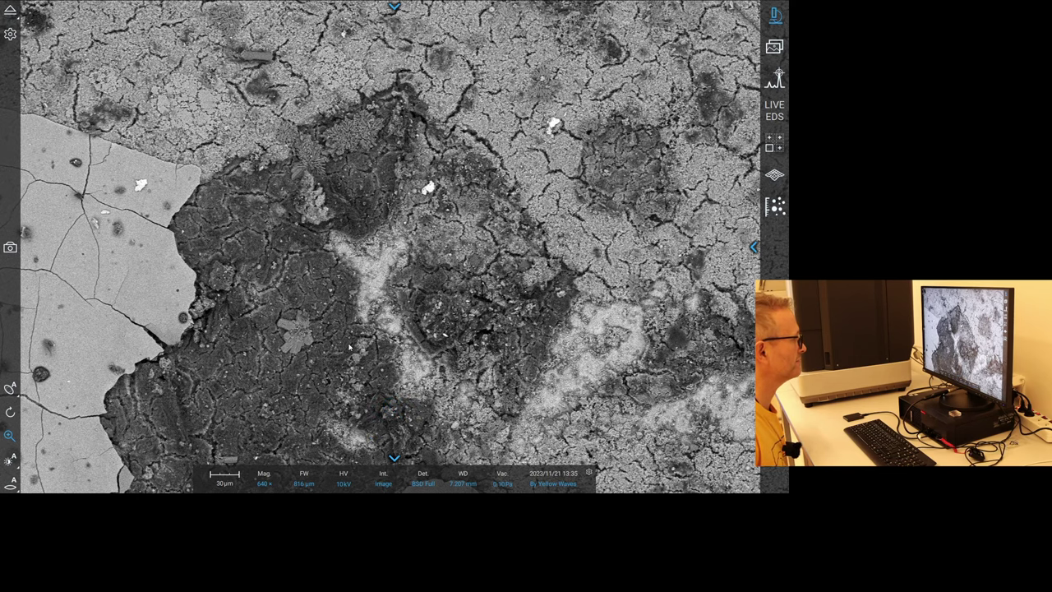
scroll(288, 327, up, 4)
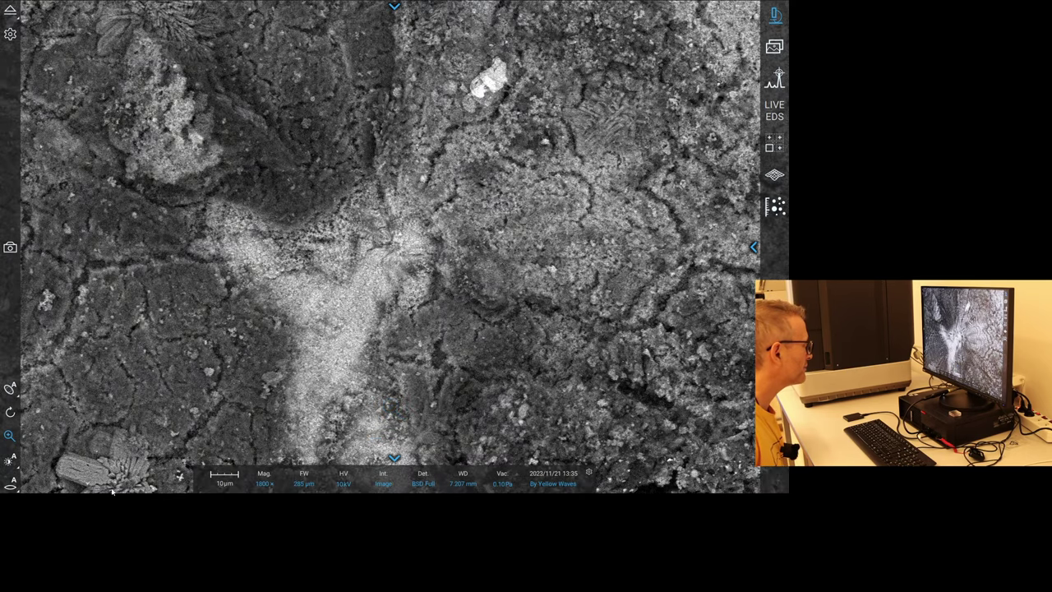
double_click(112, 489)
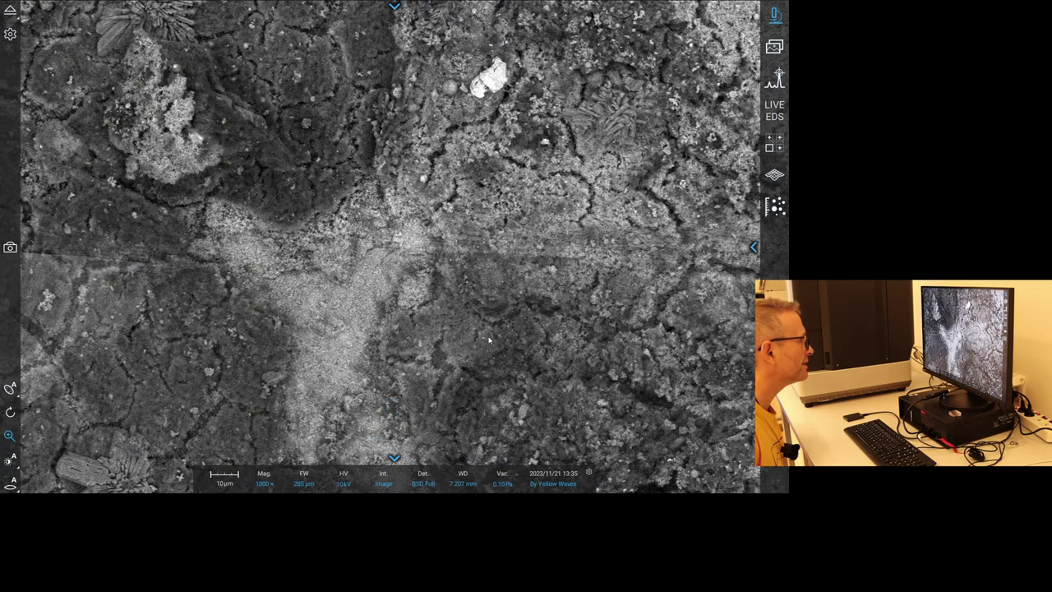
scroll(398, 253, up, 4)
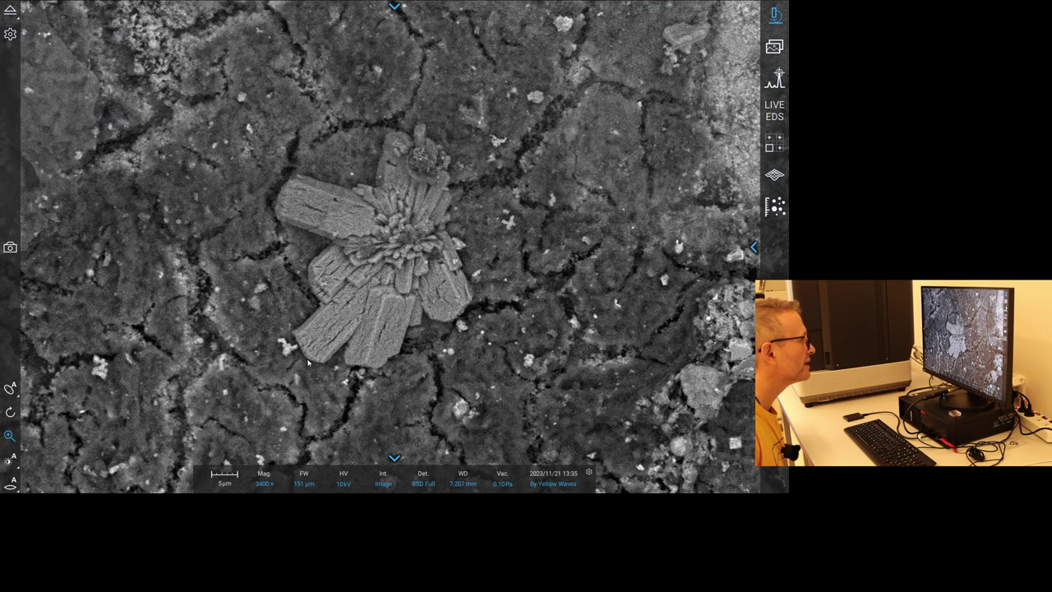
scroll(428, 265, up, 2)
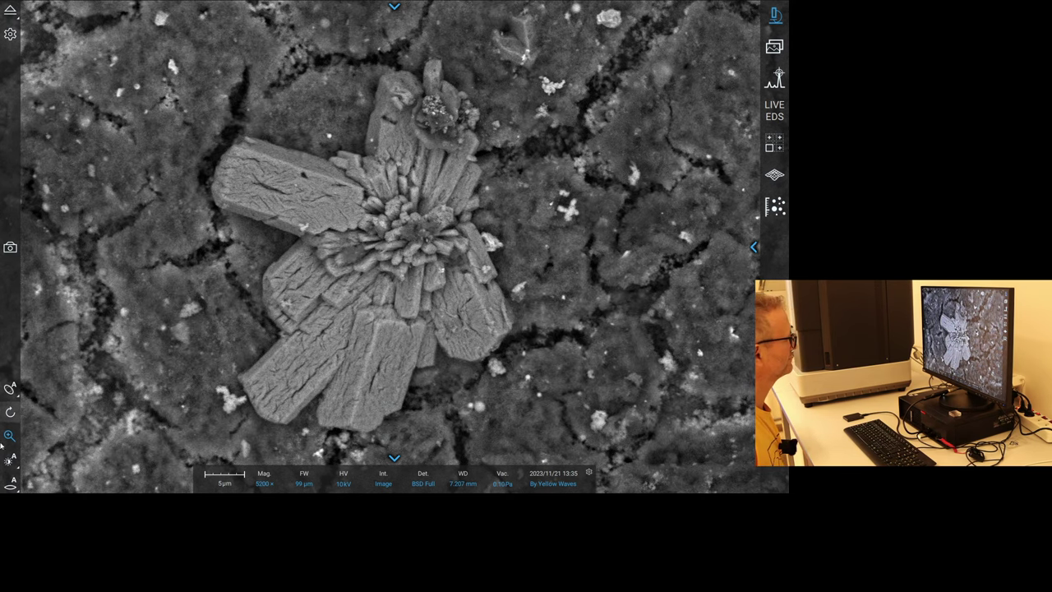
scroll(11, 489, down, 1)
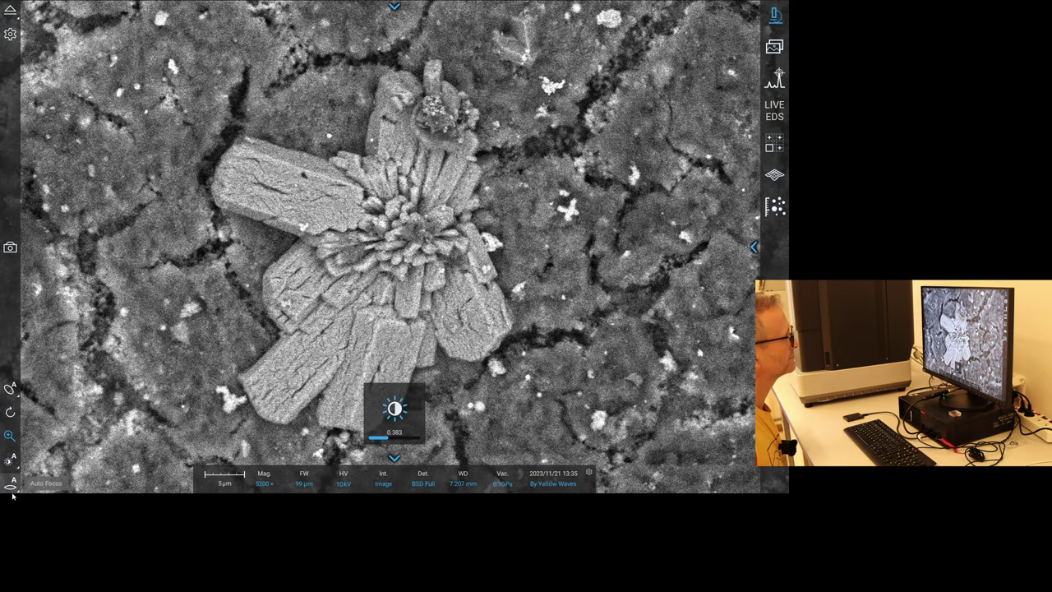
click(13, 494)
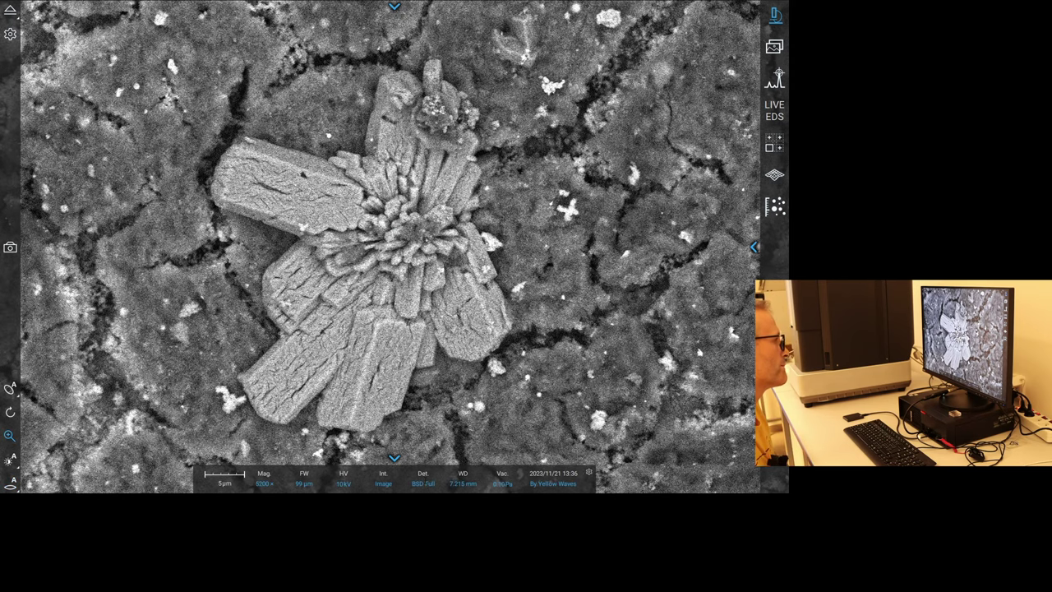
Switch the detector for the live view and acquire an image of the flower-shaped crystal.
click(422, 478)
click(423, 456)
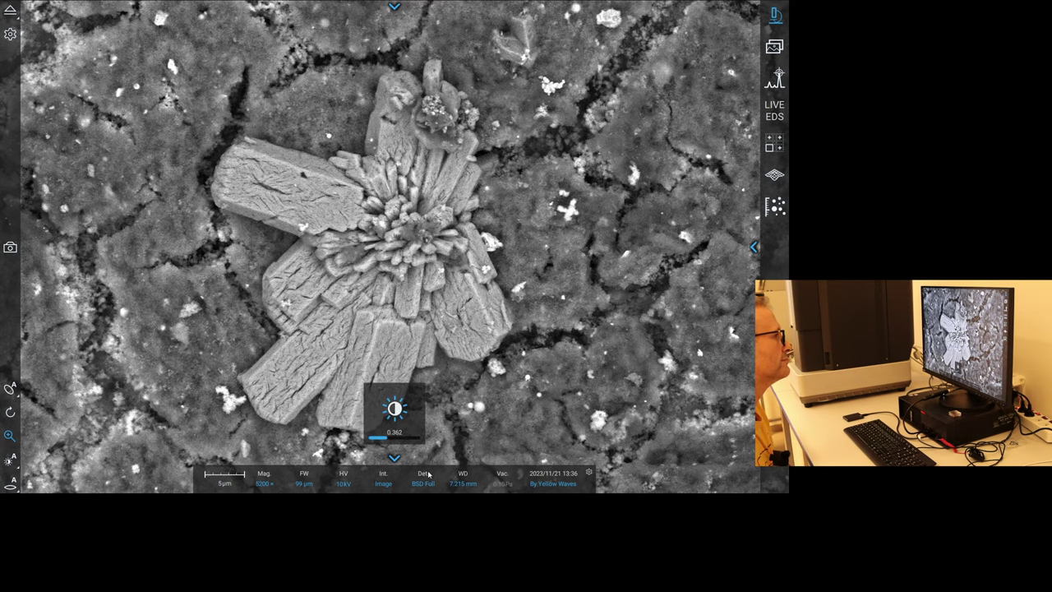
click(10, 247)
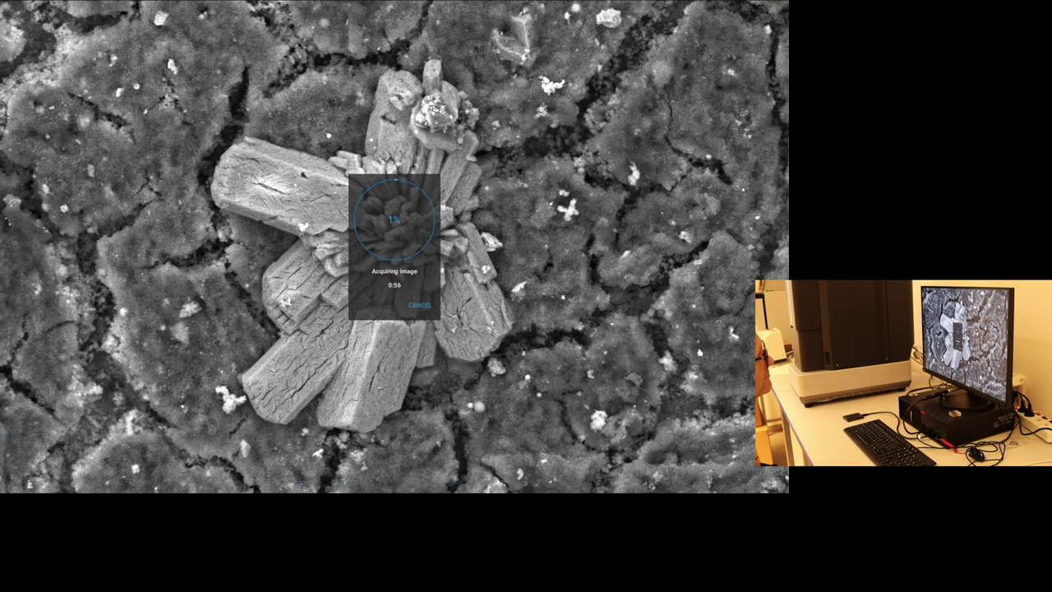
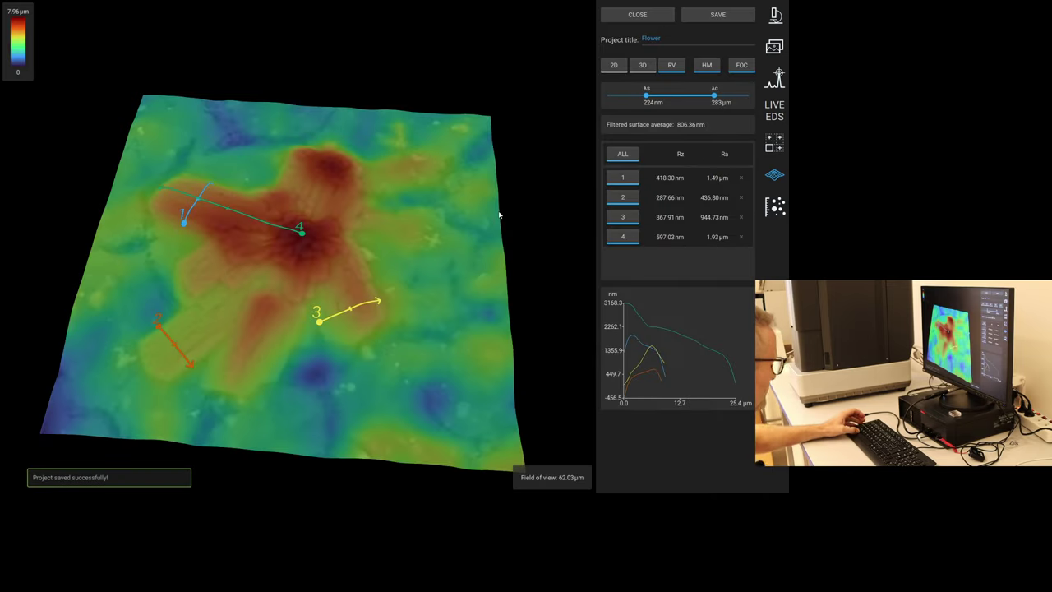
Return to the live view from the surface reconstruction and survey the dark patch around the flower-shaped crystal down to 570×.
key(alt+Tab)
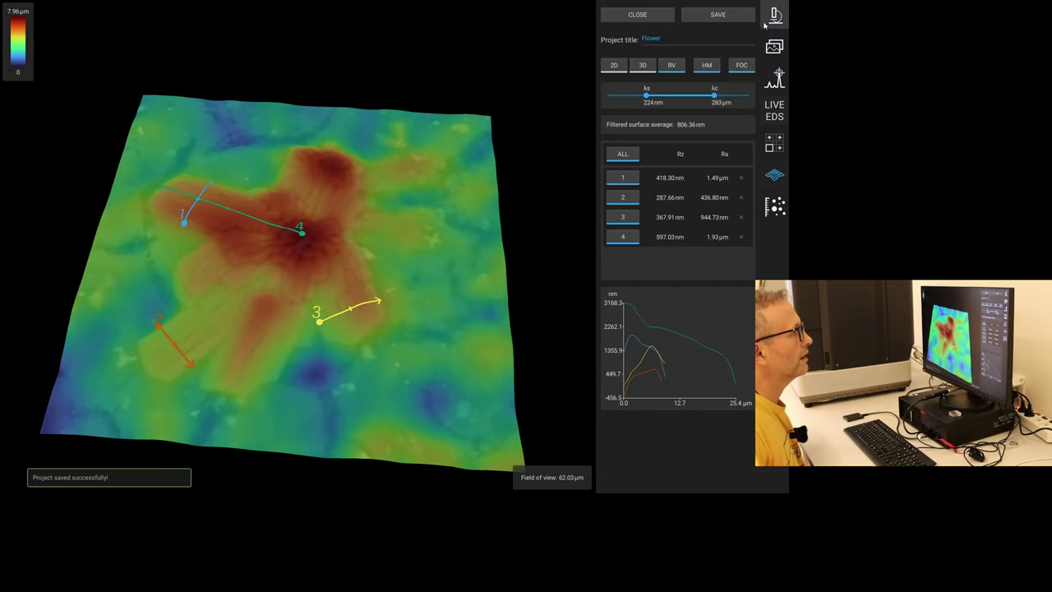
click(775, 15)
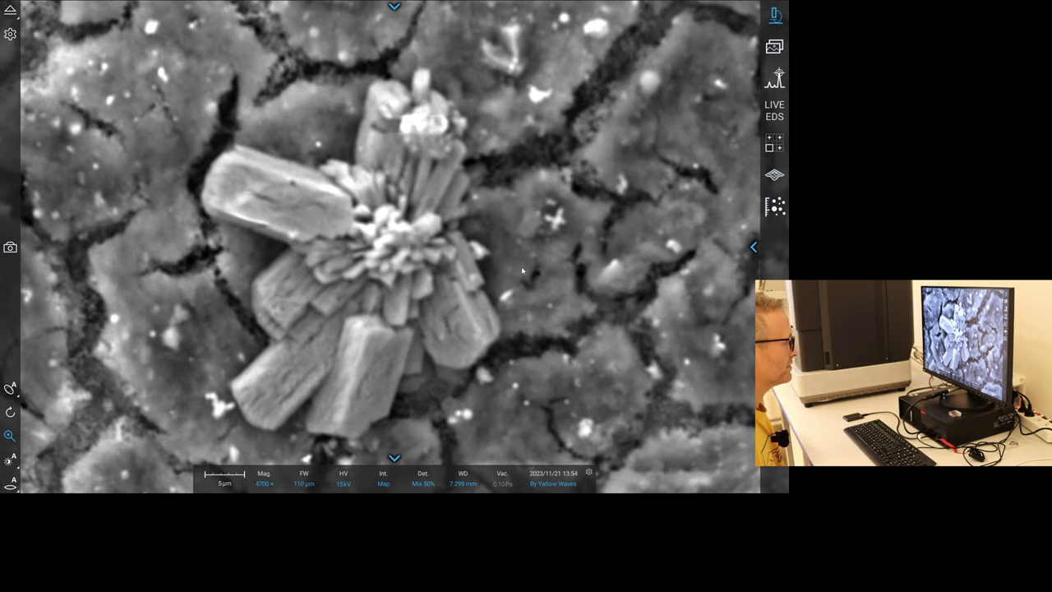
scroll(521, 267, down, 3)
scroll(521, 266, down, 3)
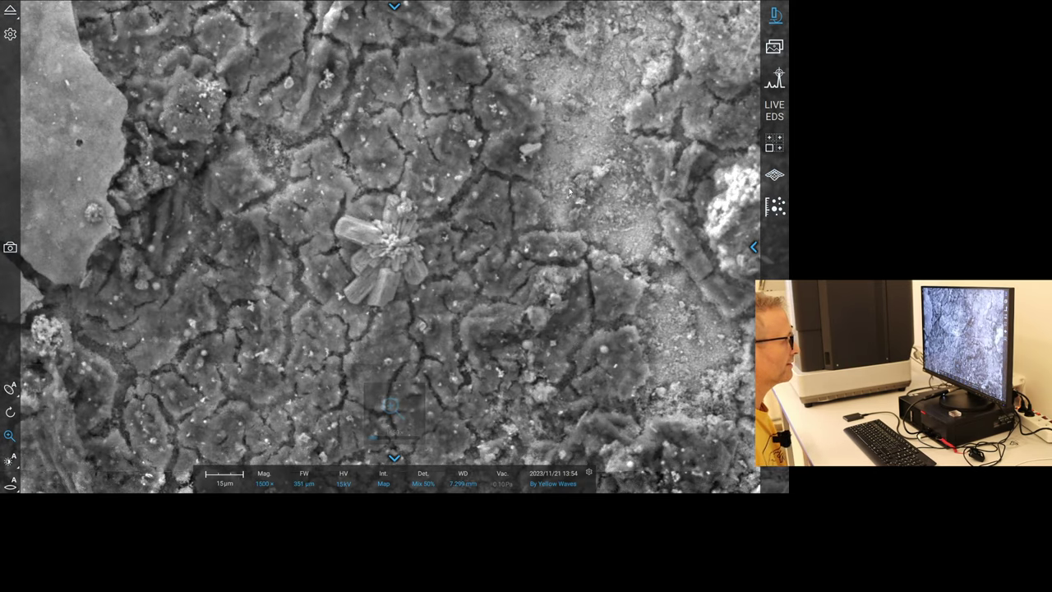
scroll(638, 163, down, 2)
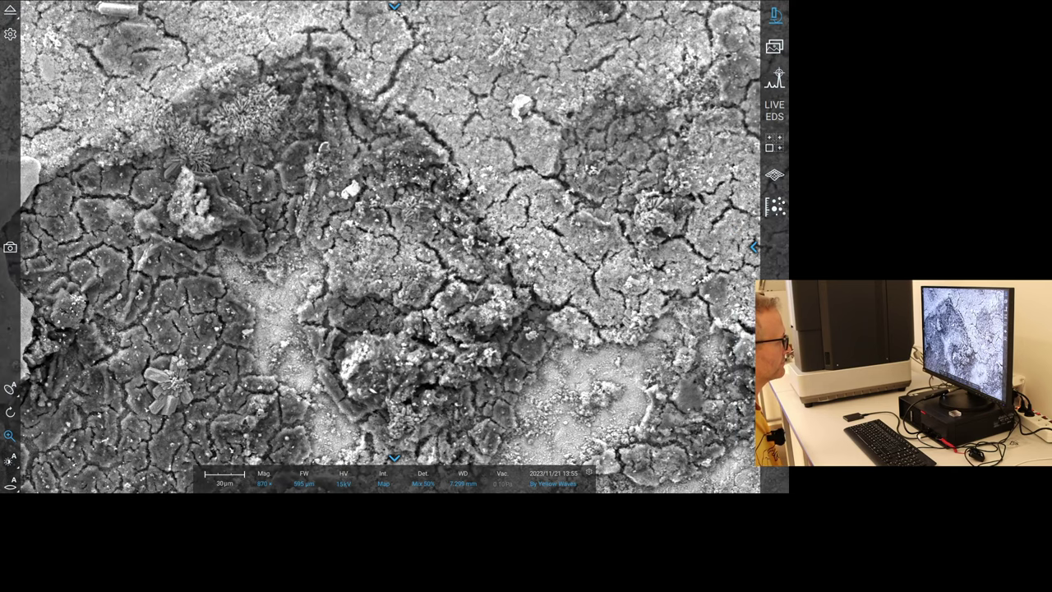
double_click(329, 244)
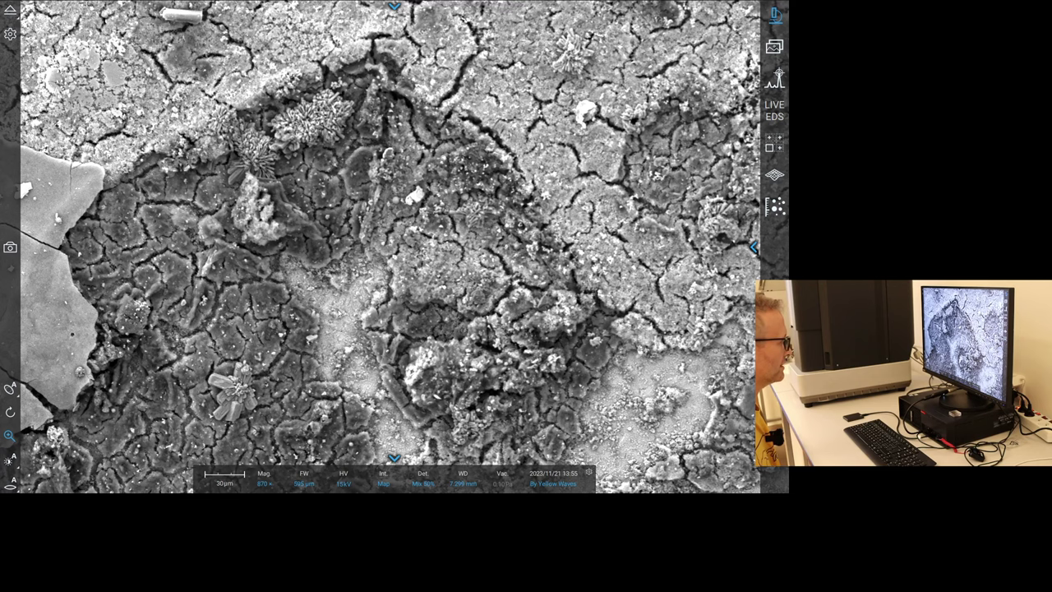
scroll(337, 314, down, 3)
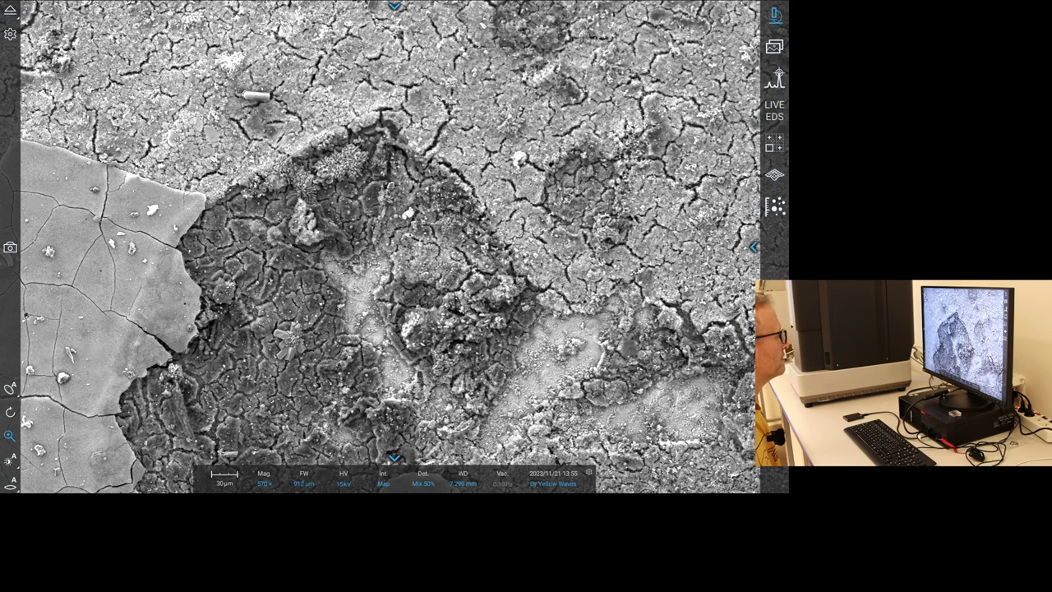
Move the live view to the granular area outside the dark patch and examine its crater-like pit at up to 3400×.
double_click(126, 94)
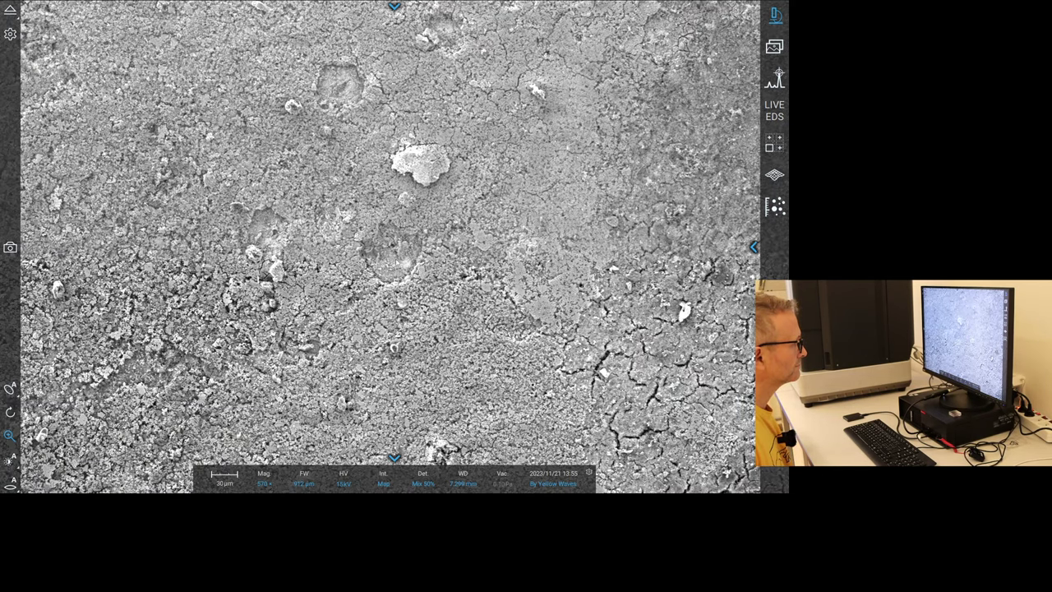
scroll(394, 349, up, 5)
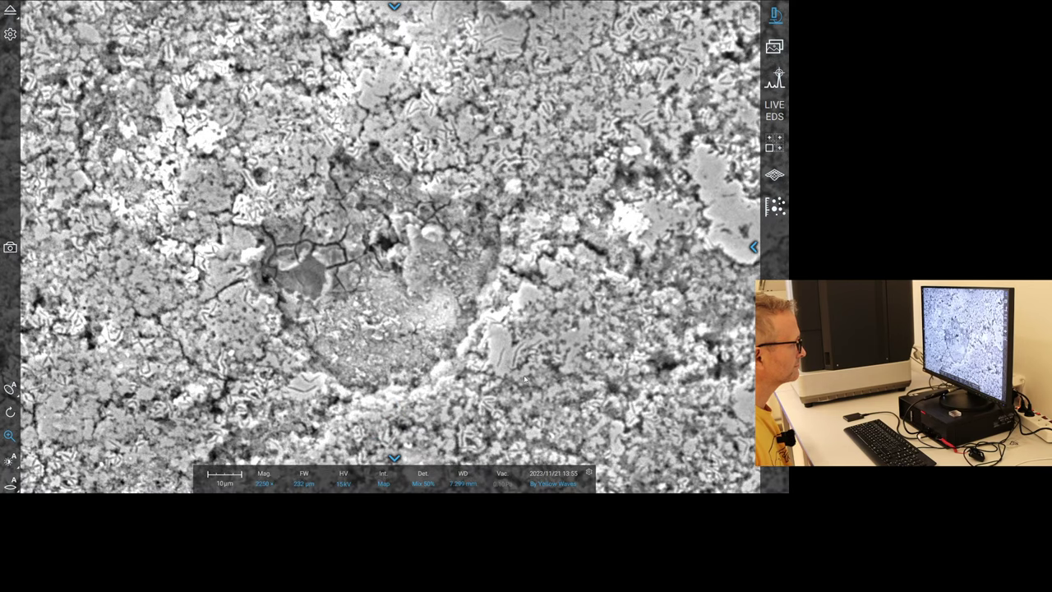
scroll(419, 338, down, 5)
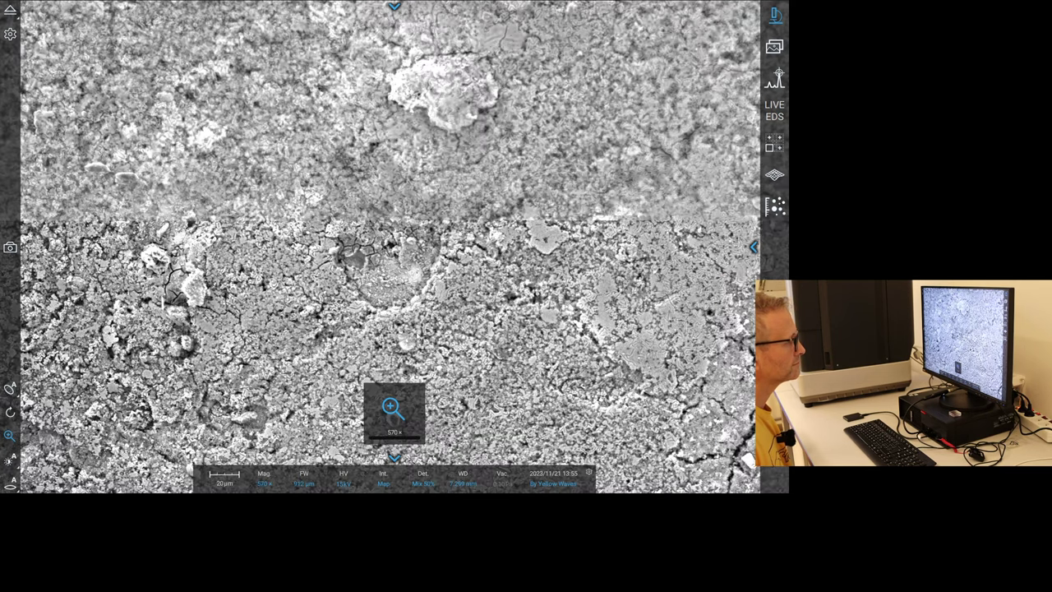
scroll(419, 338, down, 3)
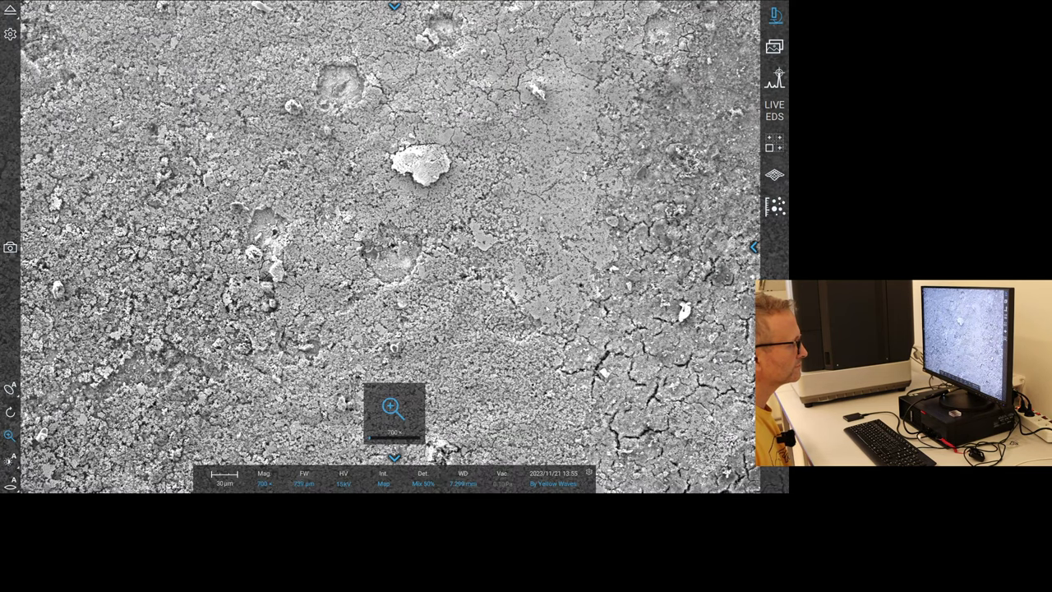
scroll(659, 343, up, 6)
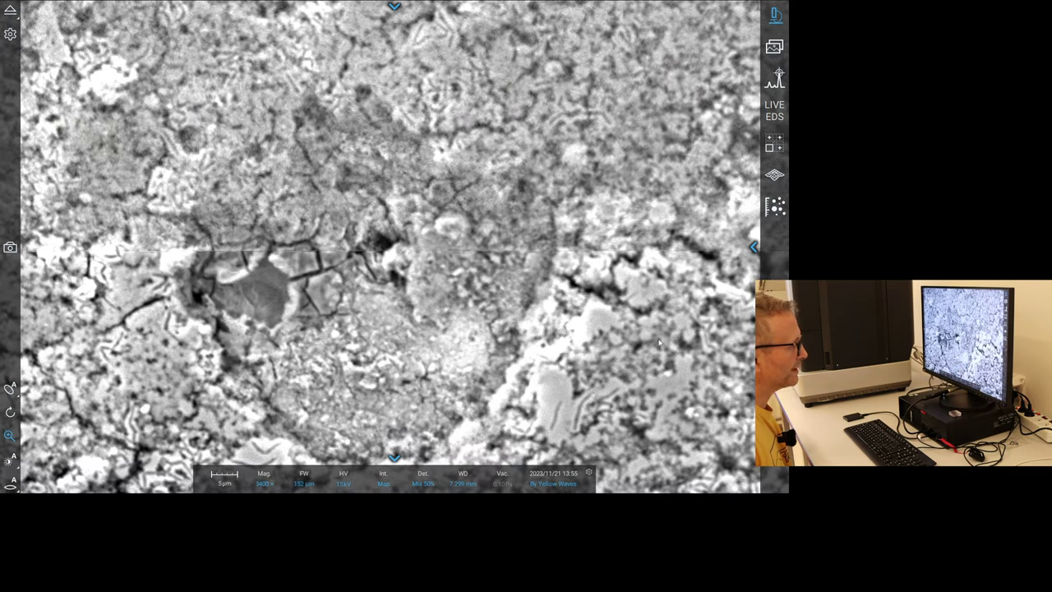
scroll(659, 343, down, 2)
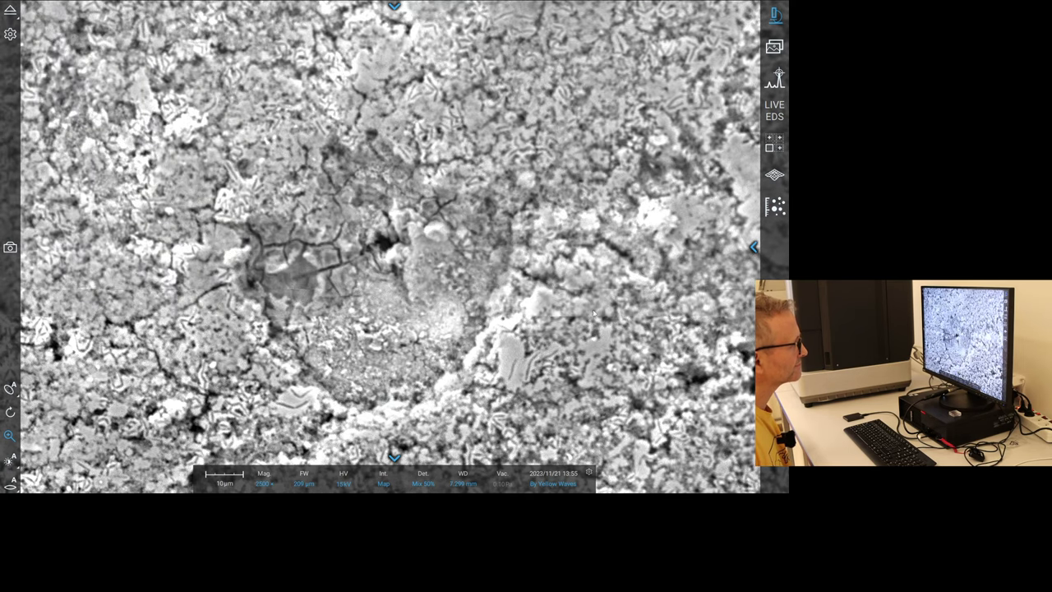
Bring the smooth island beside the pit into view, with beam intensity set to Image and acceleration voltage to 10 kV.
double_click(567, 125)
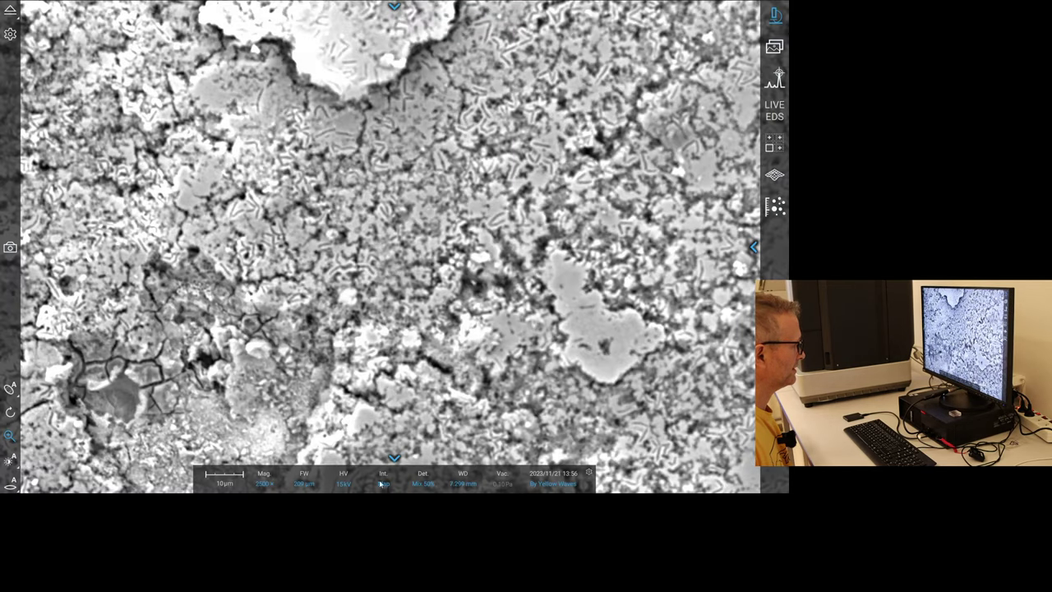
click(383, 483)
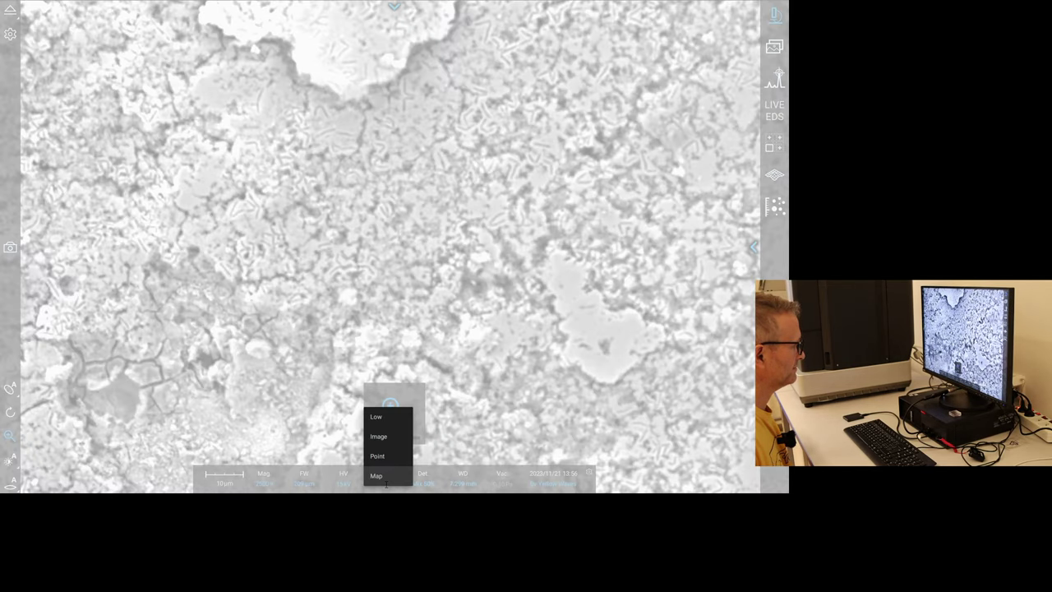
click(384, 438)
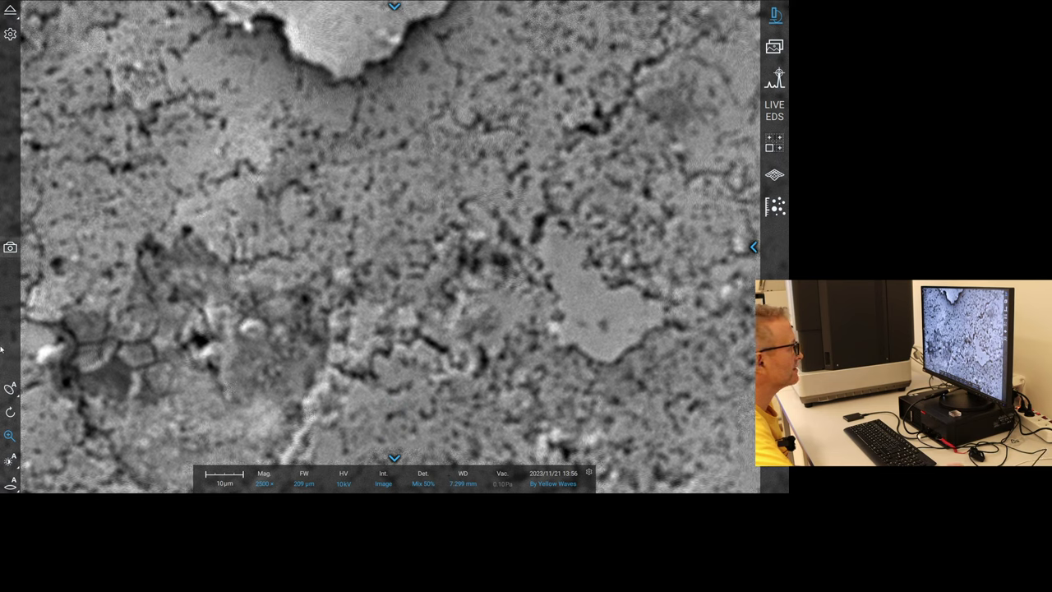
Autofocus the live SEM image and raise the magnification to 6400× on the rod-covered surface.
click(9, 483)
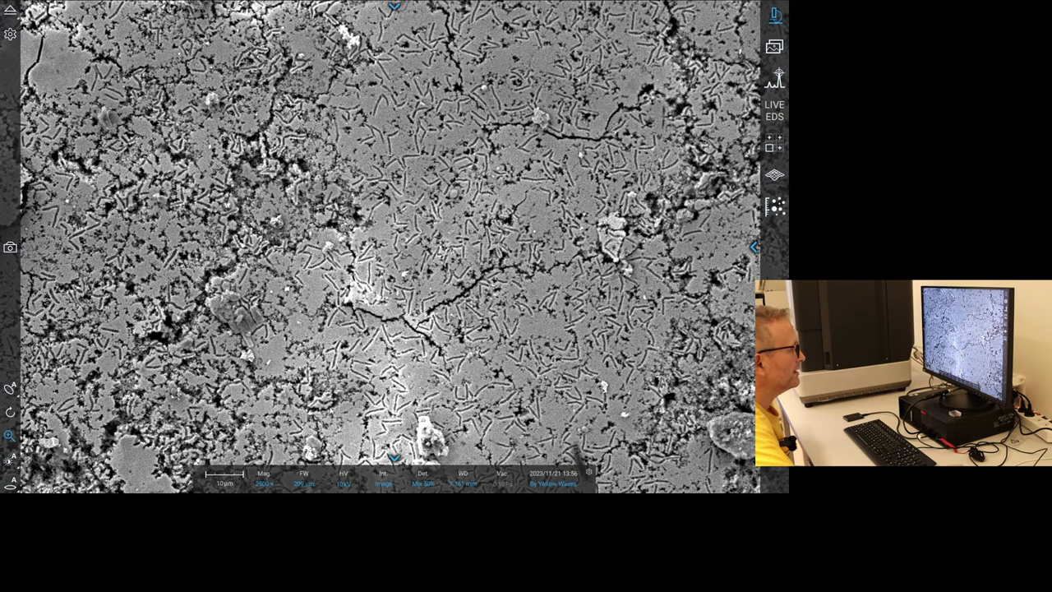
scroll(378, 288, up, 3)
scroll(396, 224, up, 2)
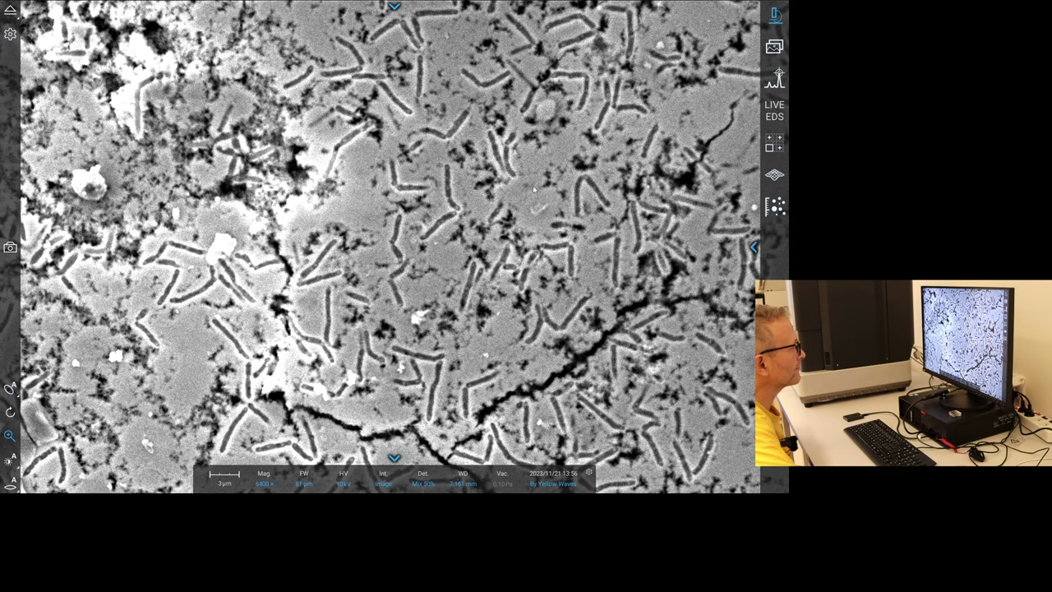
Shift the view to the rods up and right of the bright patch and automatically readjust contrast, brightness and focus.
drag(534, 191, 347, 281)
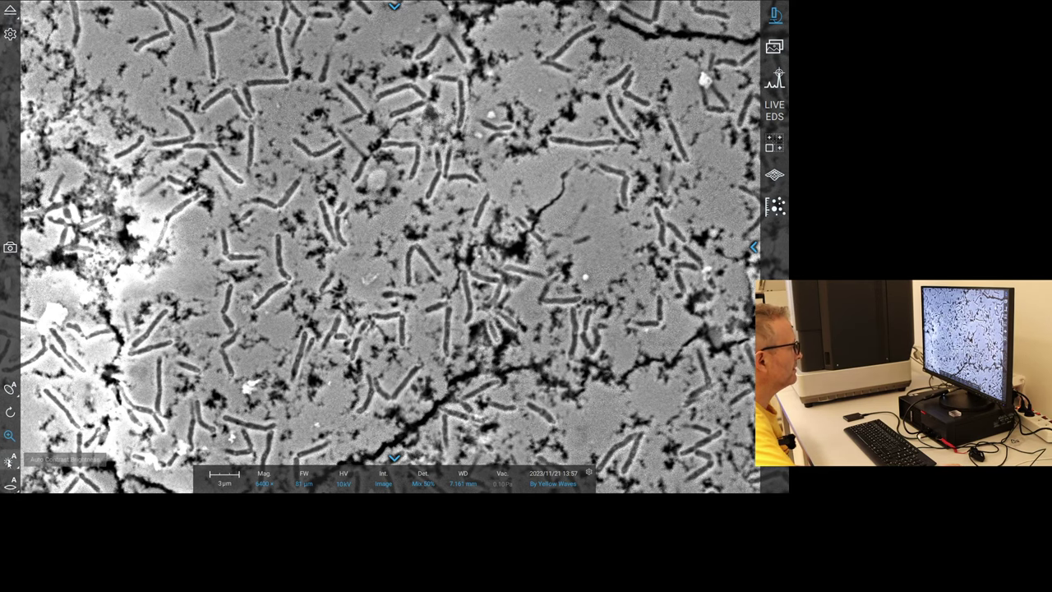
click(10, 462)
click(11, 486)
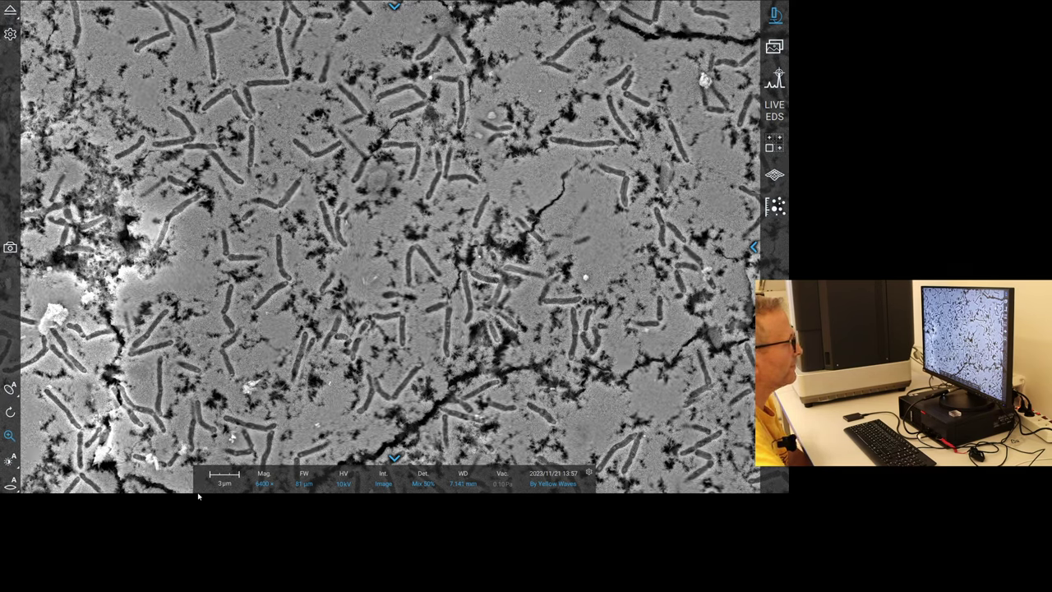
Recentre the view on the cluster of rods around the small bright particle and increase the magnification to 12000×.
double_click(653, 187)
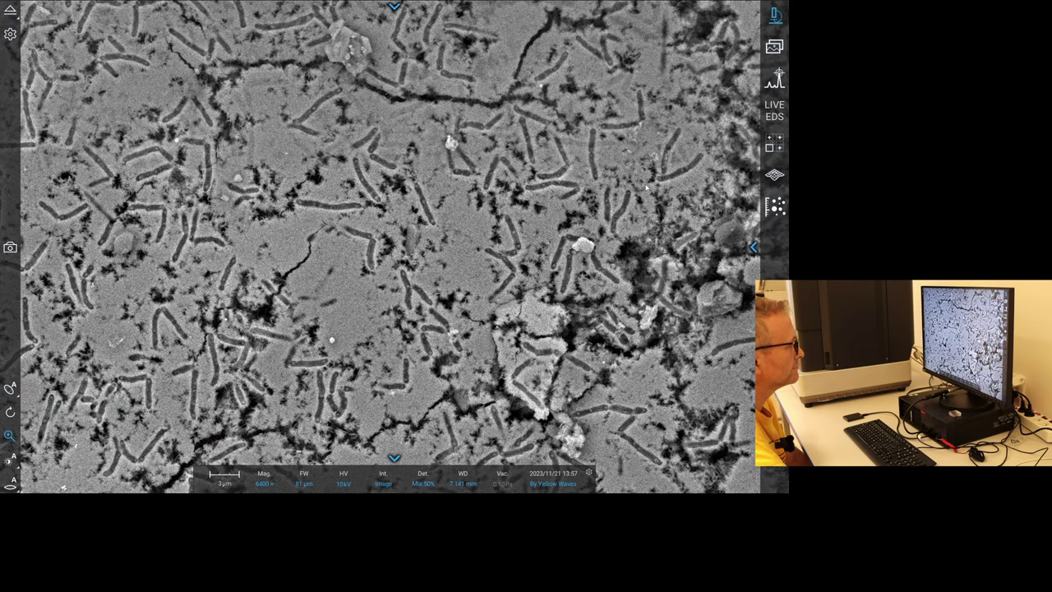
scroll(394, 277, up, 2)
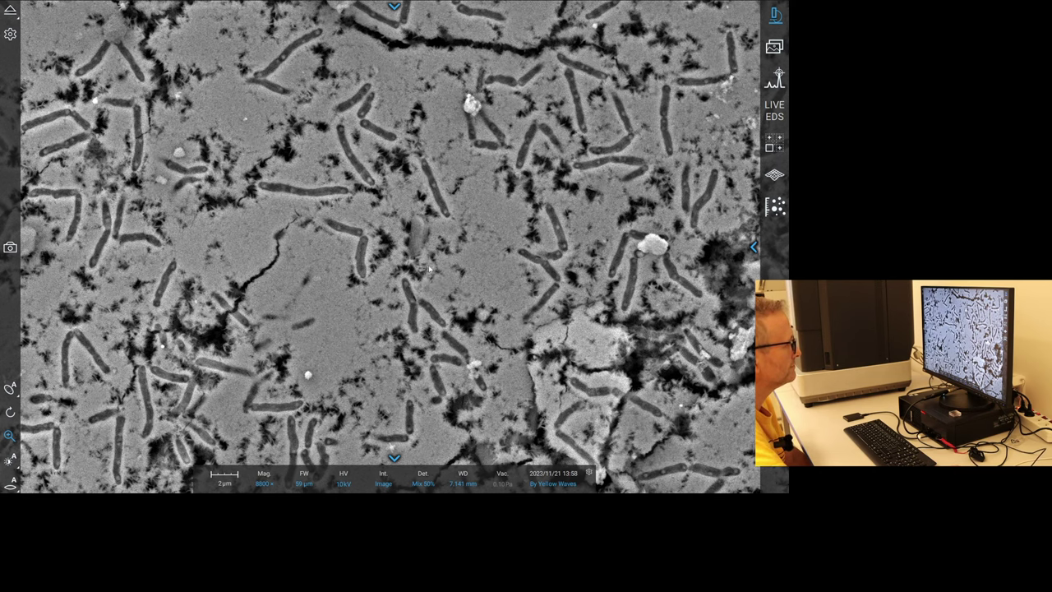
double_click(467, 211)
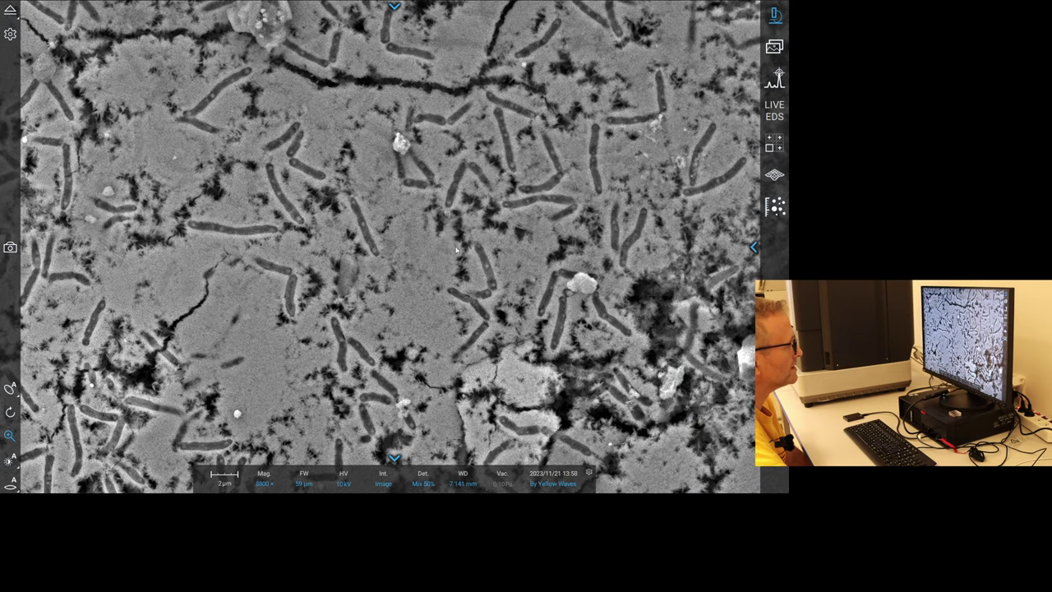
scroll(374, 260, up, 3)
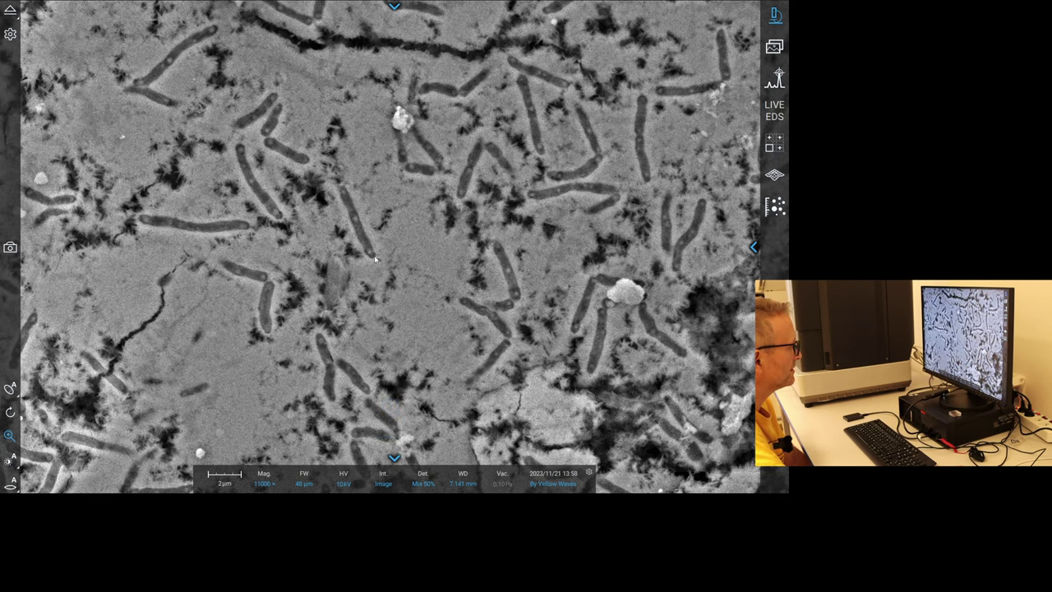
scroll(374, 260, up, 1)
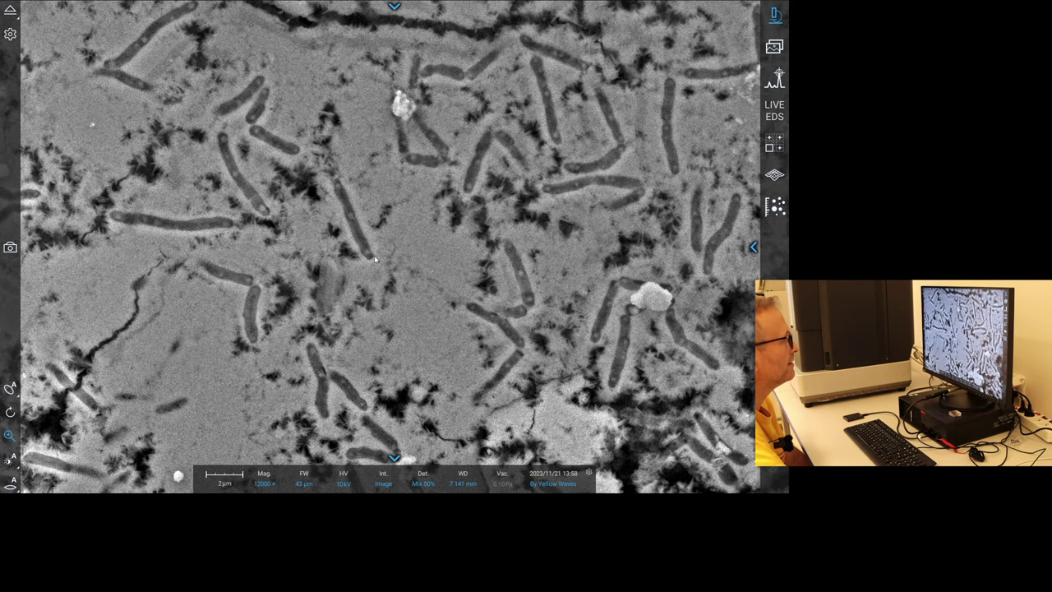
double_click(420, 206)
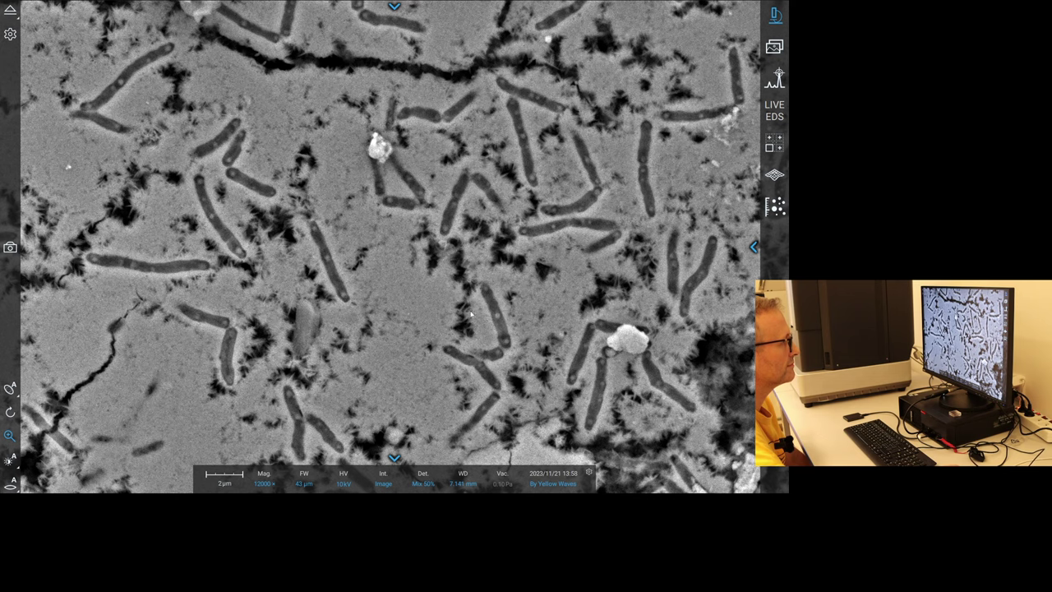
double_click(406, 220)
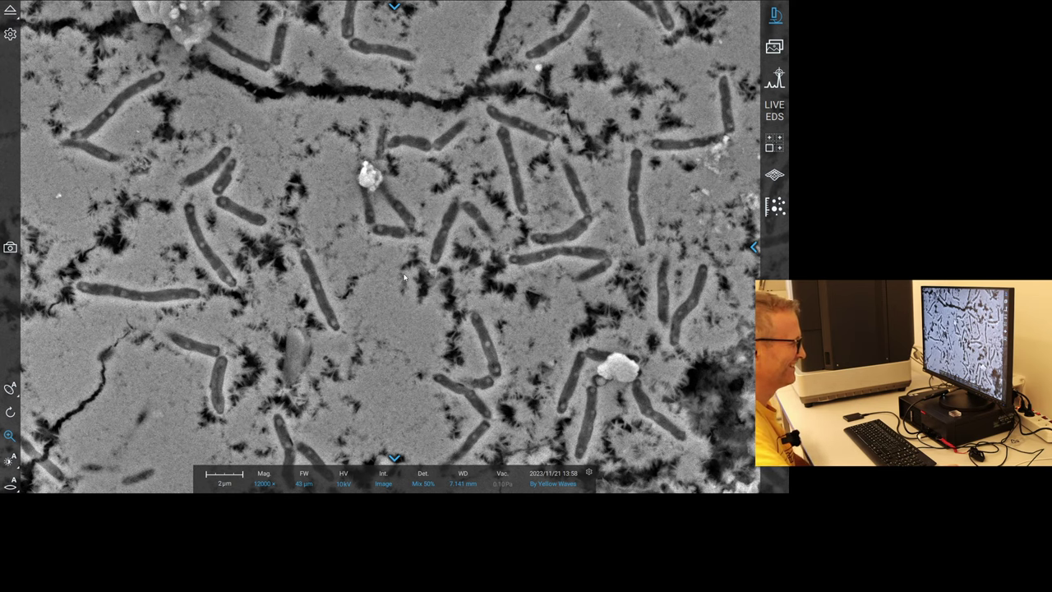
double_click(404, 278)
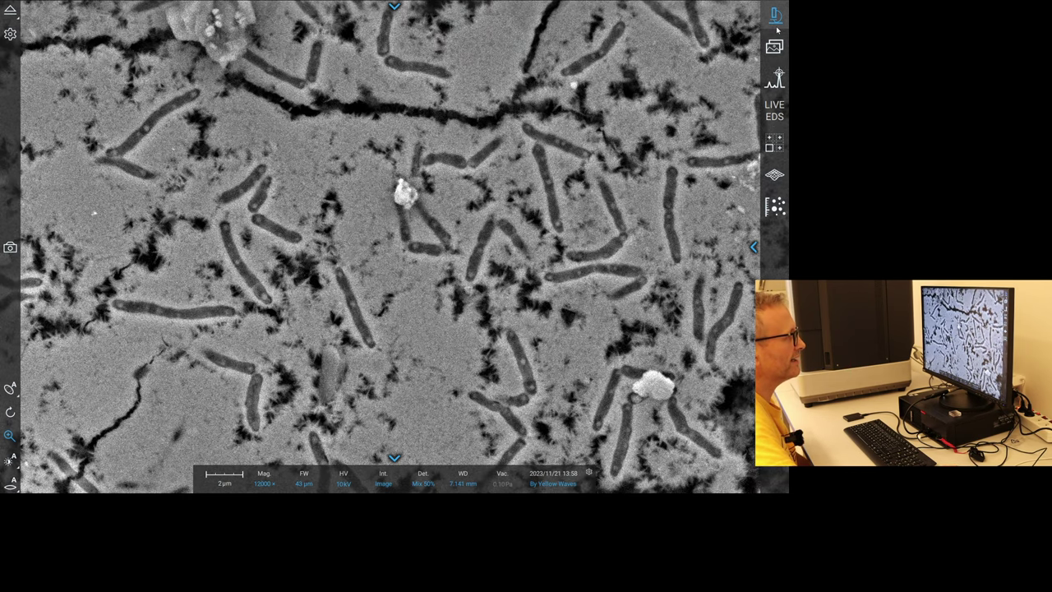
Show the optical overview of the sample and enlarge it around the current stage position.
click(775, 14)
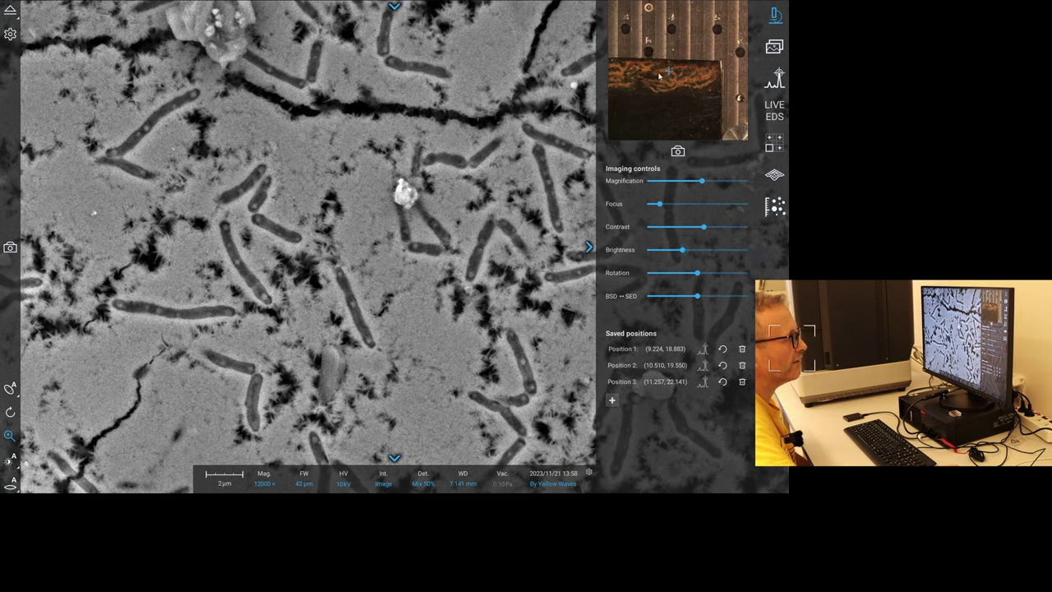
scroll(673, 77, up, 3)
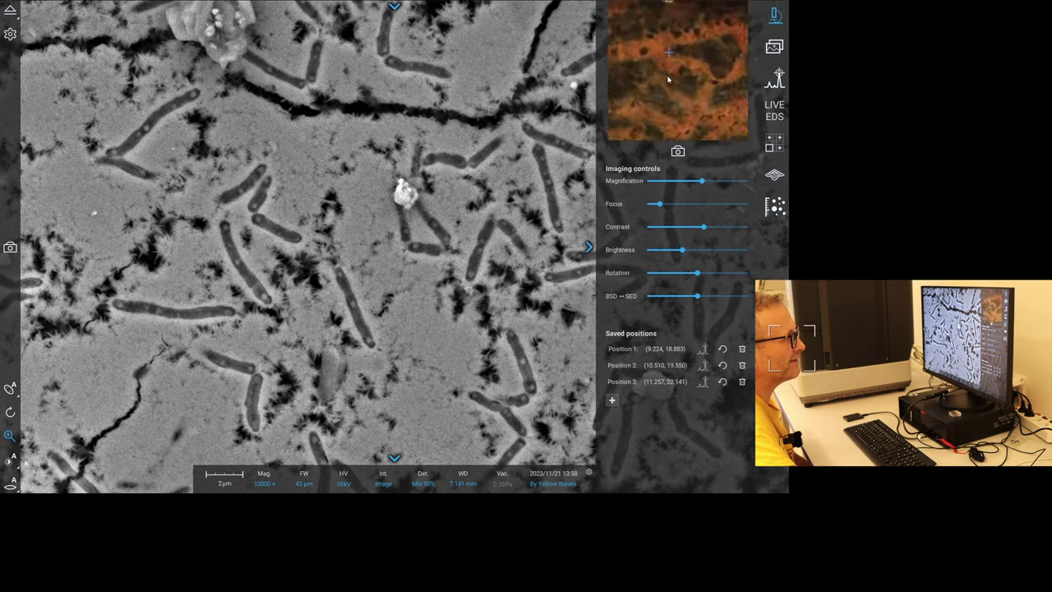
drag(670, 61, 679, 87)
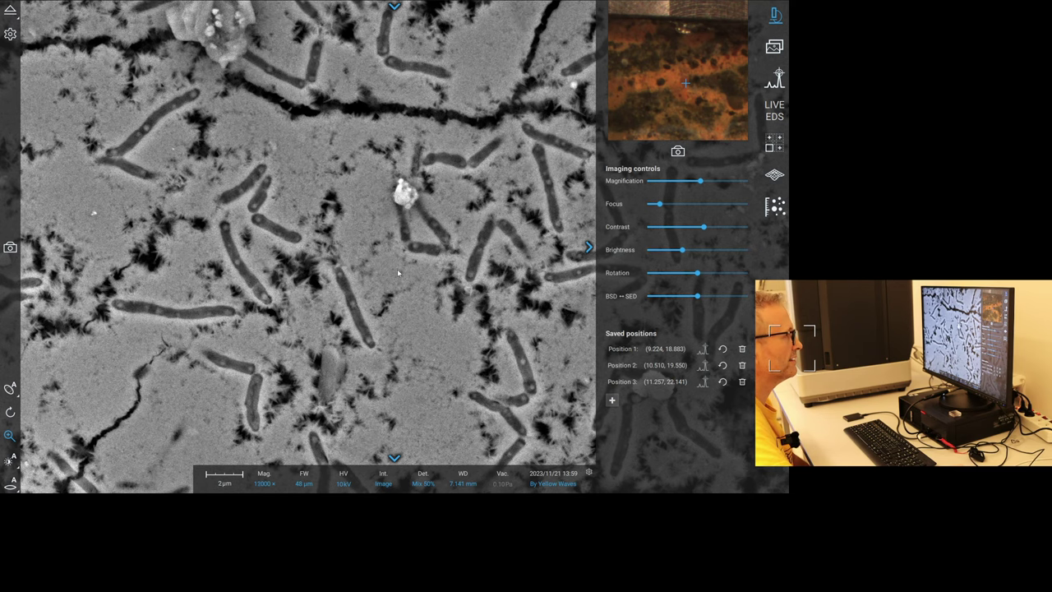
Survey the surrounding rods at lower magnification and return to 12000× with the imaging controls hidden.
scroll(398, 277, down, 2)
scroll(398, 277, down, 2)
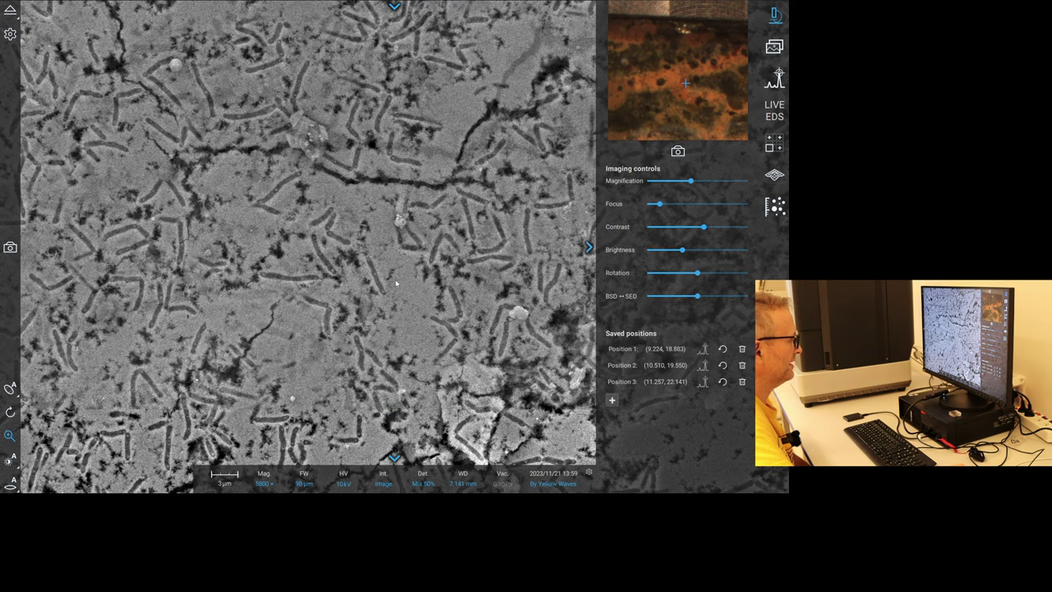
scroll(393, 283, up, 2)
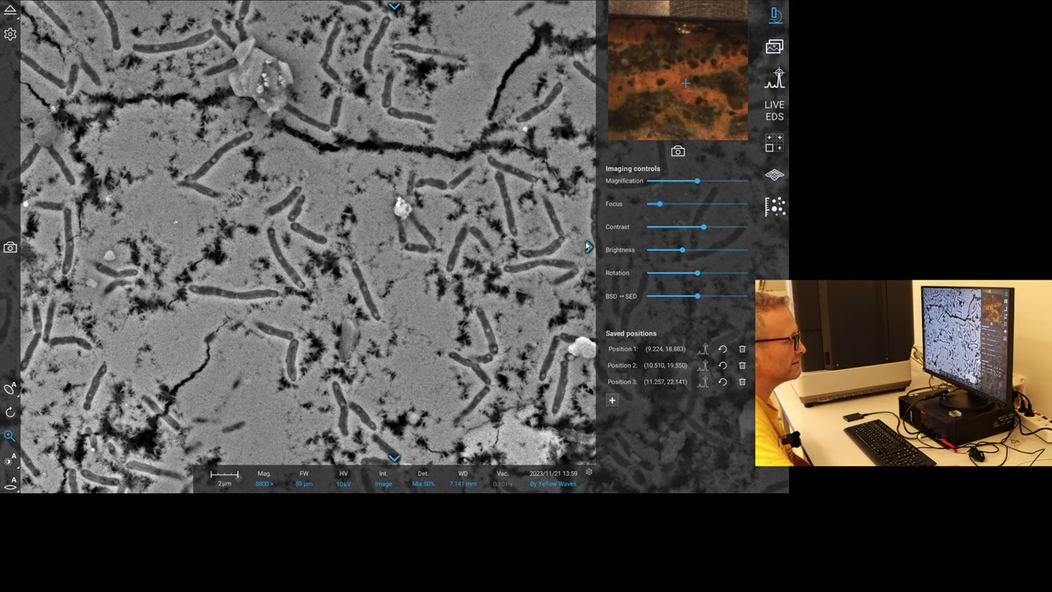
click(589, 246)
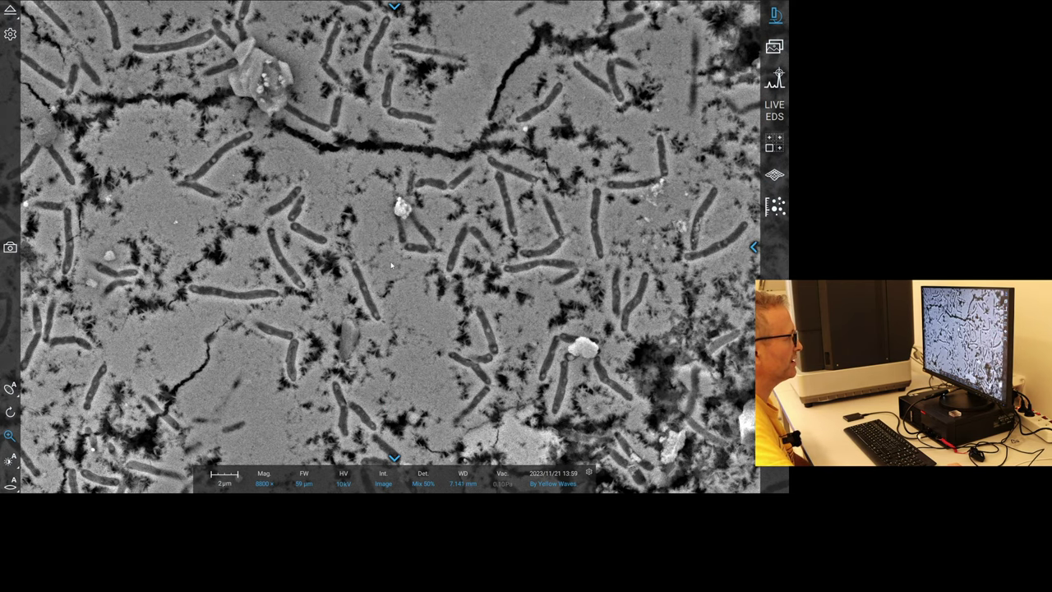
scroll(394, 259, up, 1)
scroll(394, 260, up, 2)
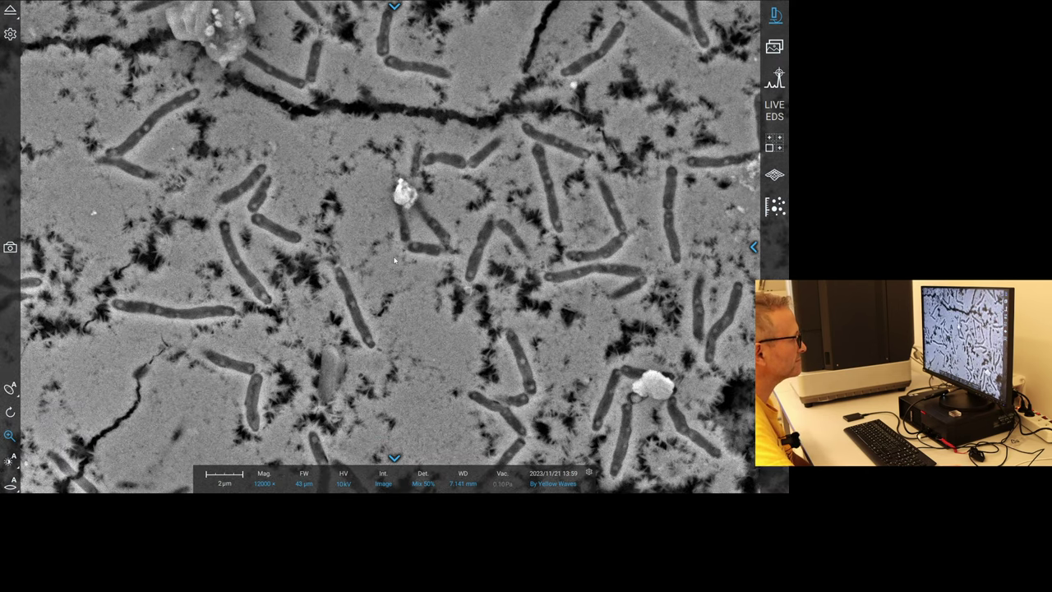
scroll(394, 260, up, 1)
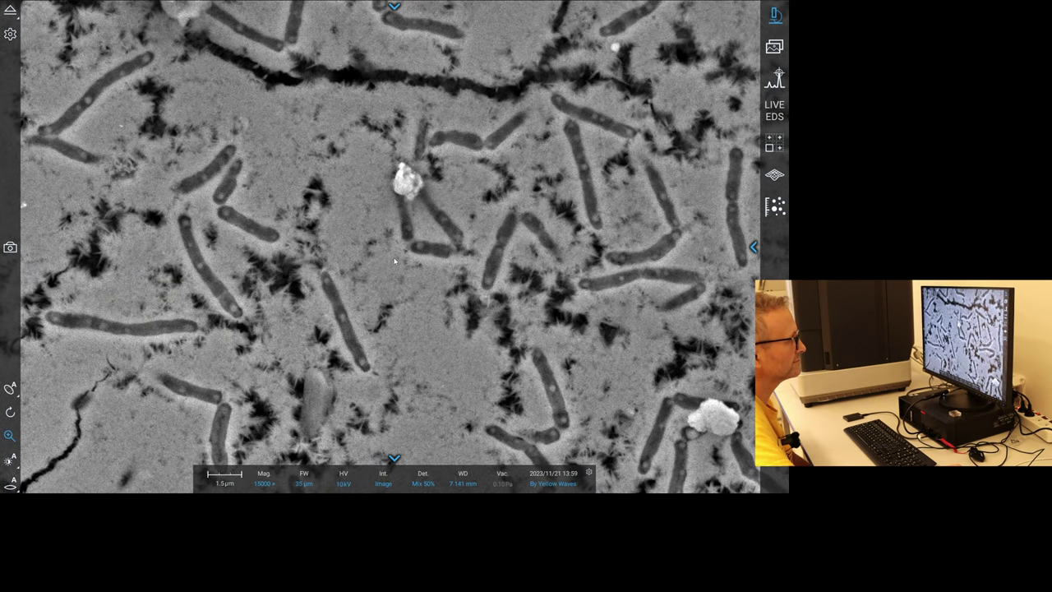
scroll(393, 260, down, 1)
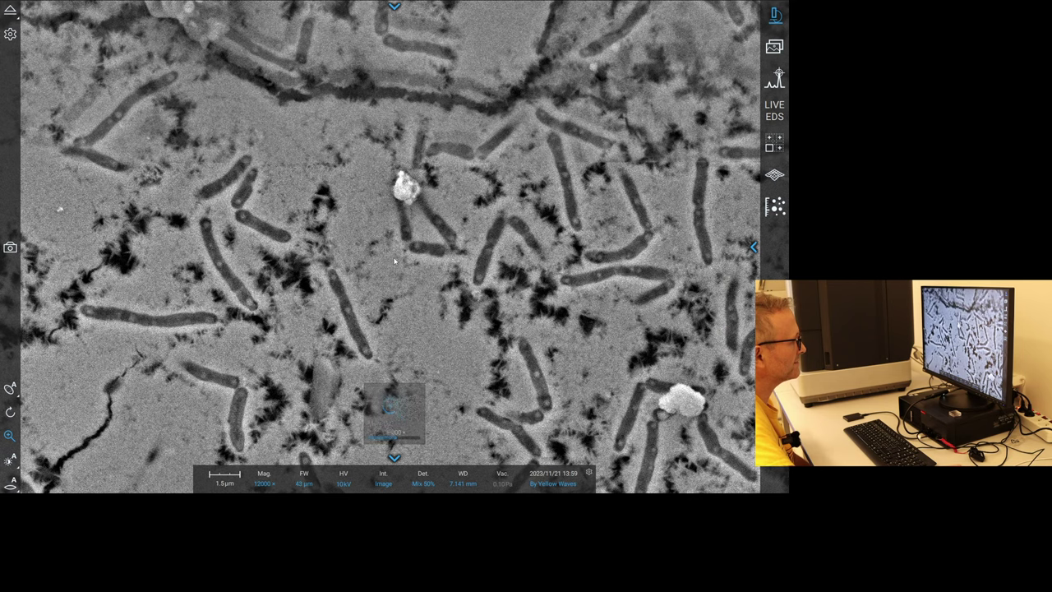
Try the 7680×4800 acquisition scan size and switch it back to 3840×2400.
click(395, 8)
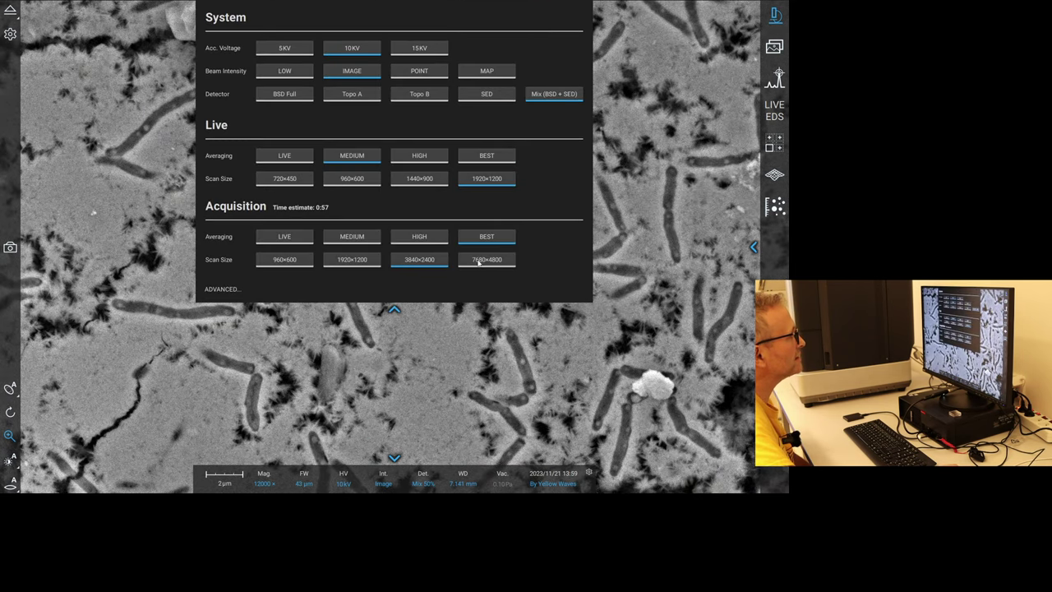
click(478, 260)
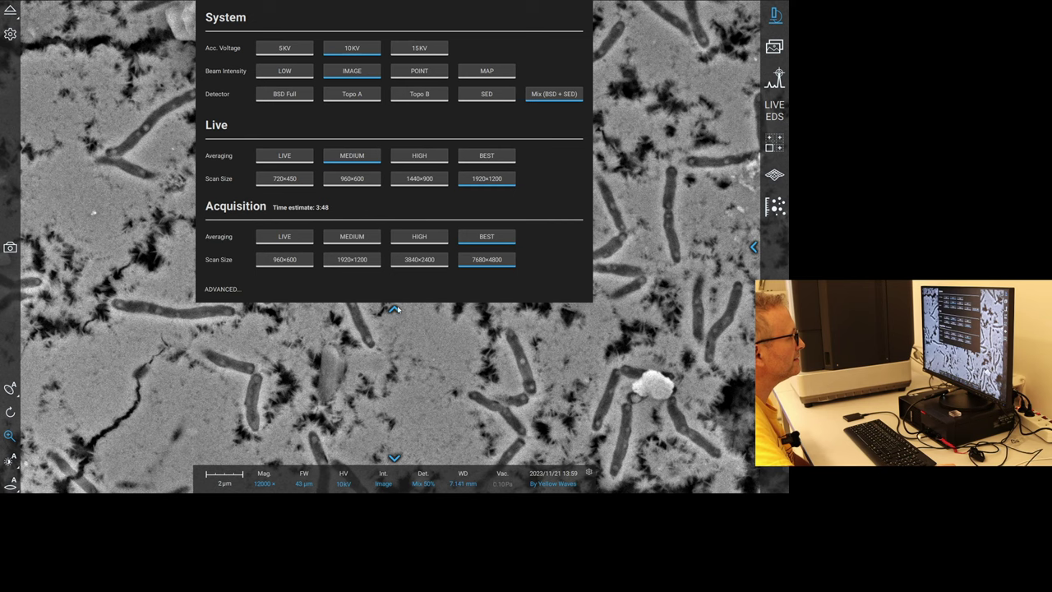
click(419, 260)
click(395, 310)
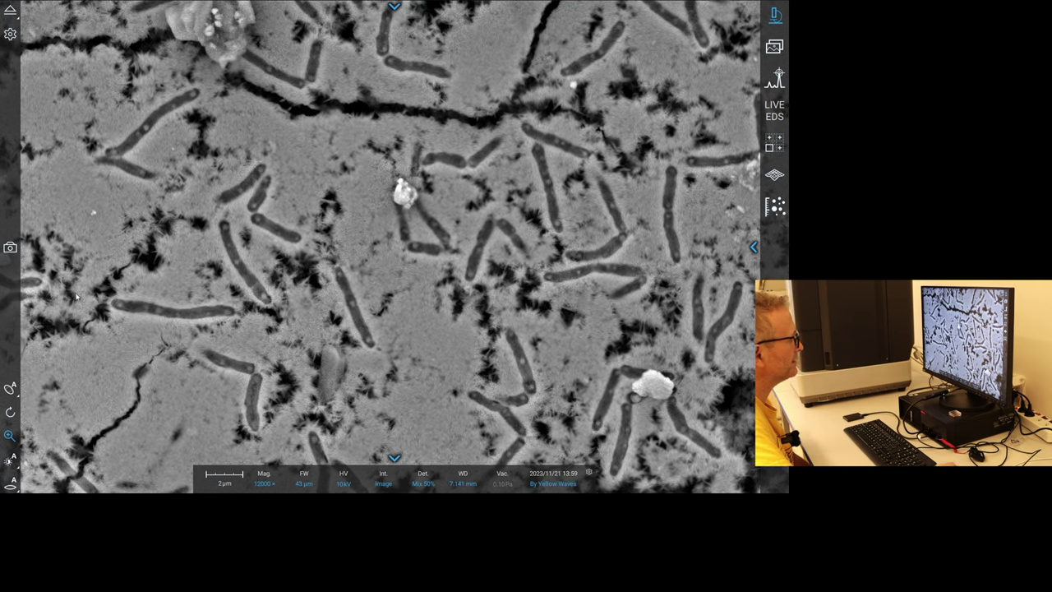
Automatically adjust contrast, brightness and focus at 12000× and acquire an image of the rods.
click(9, 462)
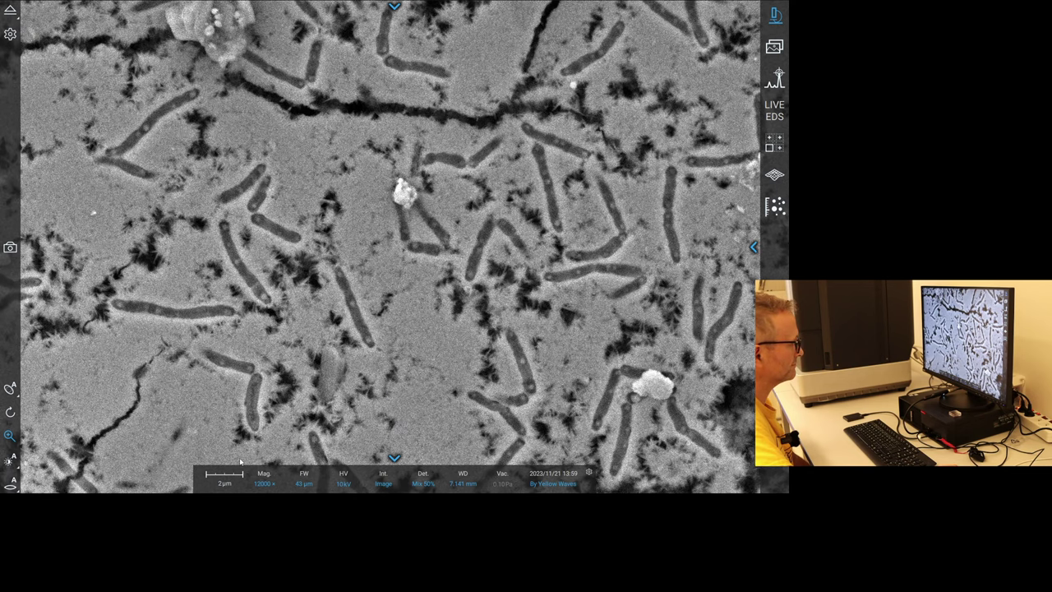
click(13, 485)
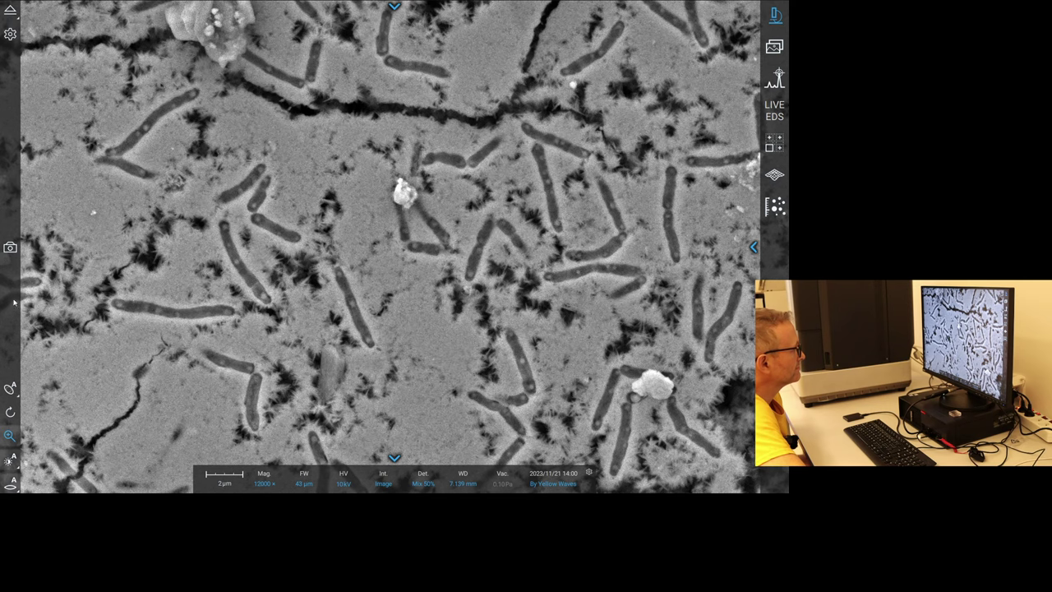
click(10, 246)
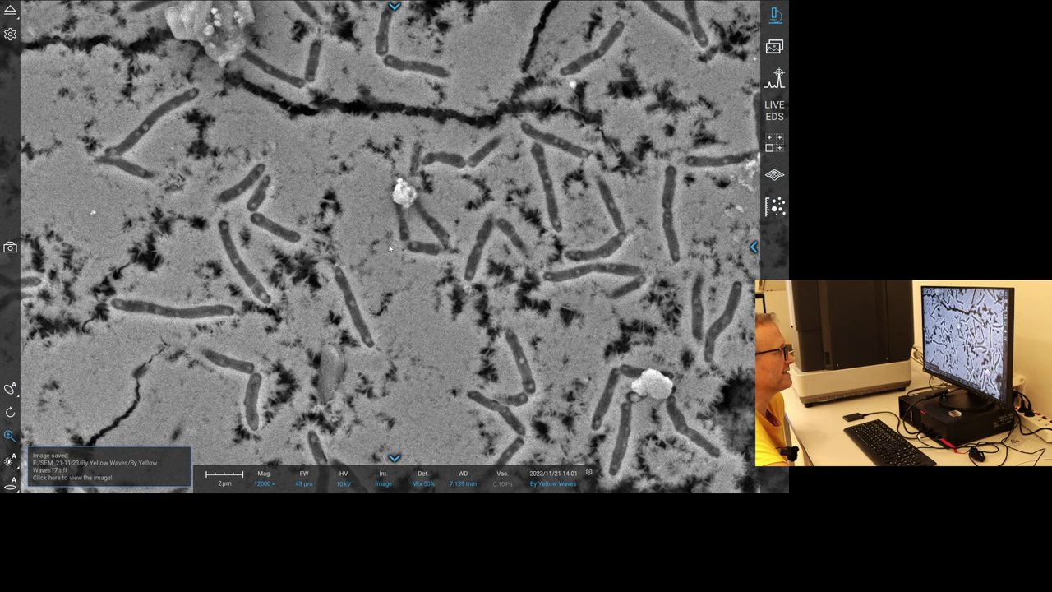
Recentre on the area beyond the dark crack and visit other spots on the orange band using the optical overview.
double_click(622, 62)
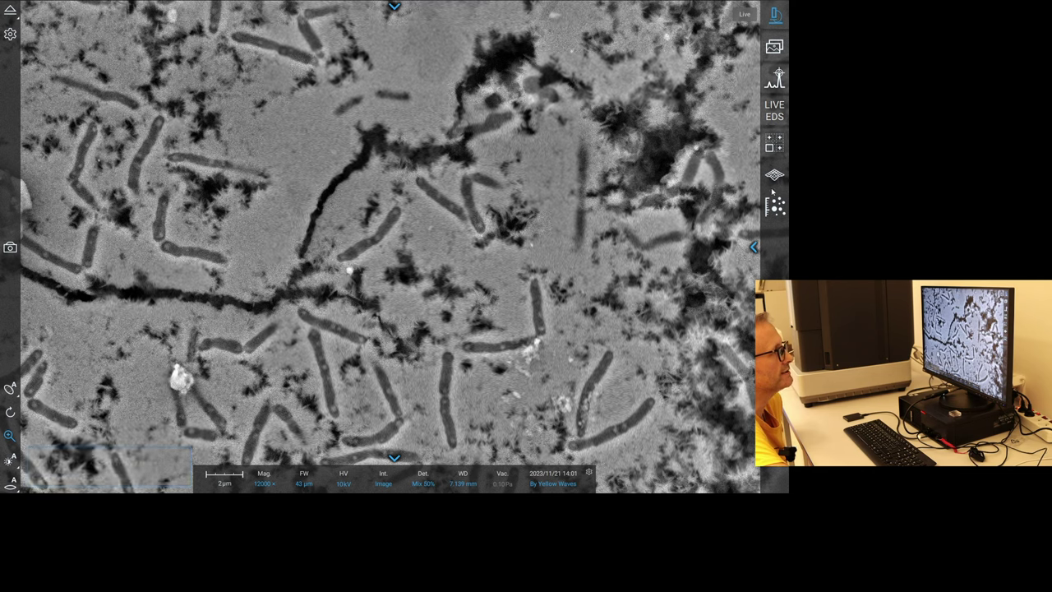
click(775, 15)
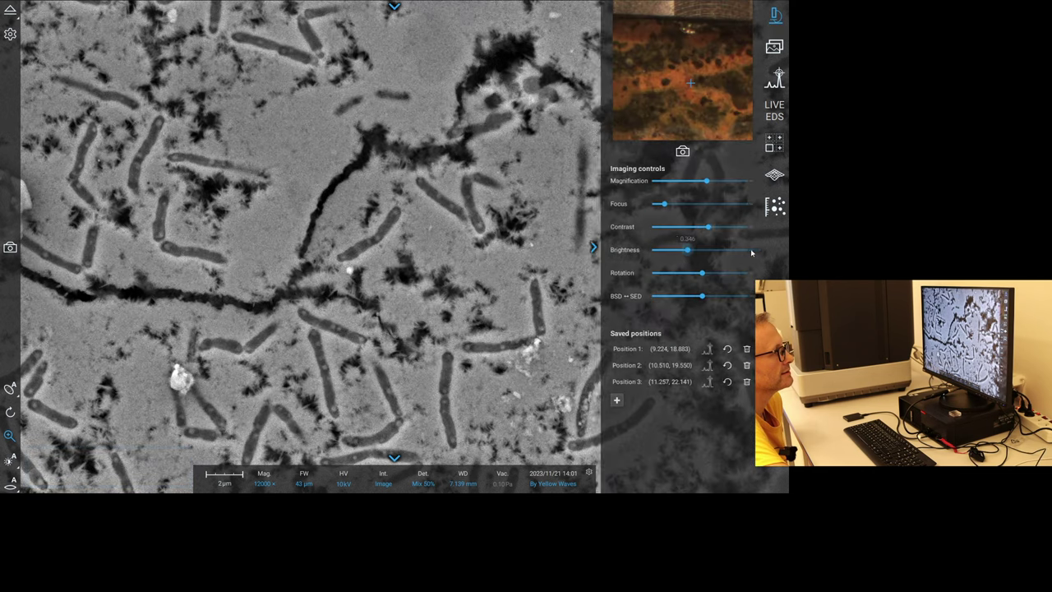
click(672, 78)
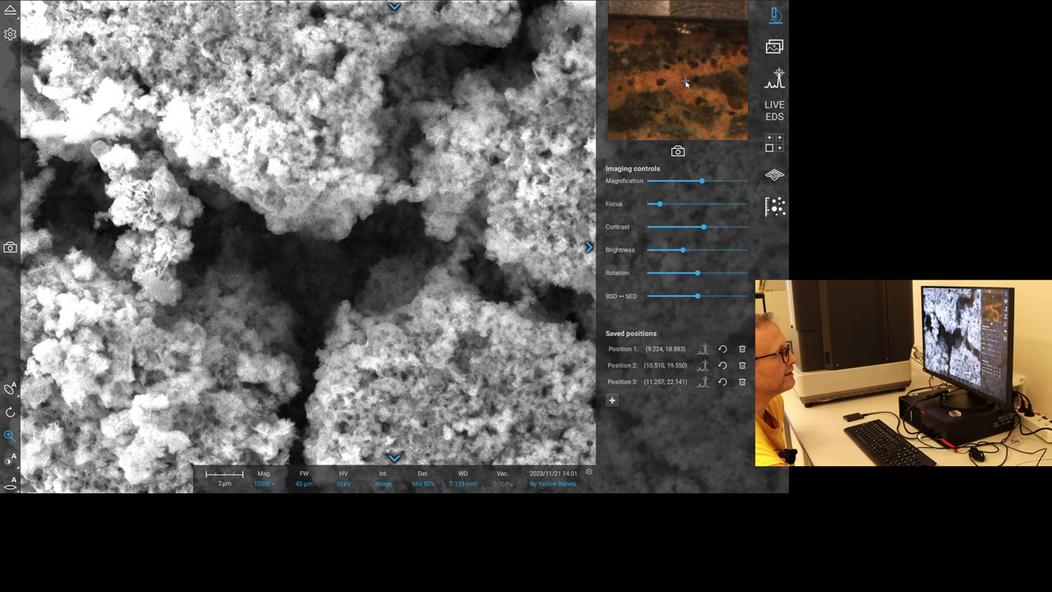
click(687, 82)
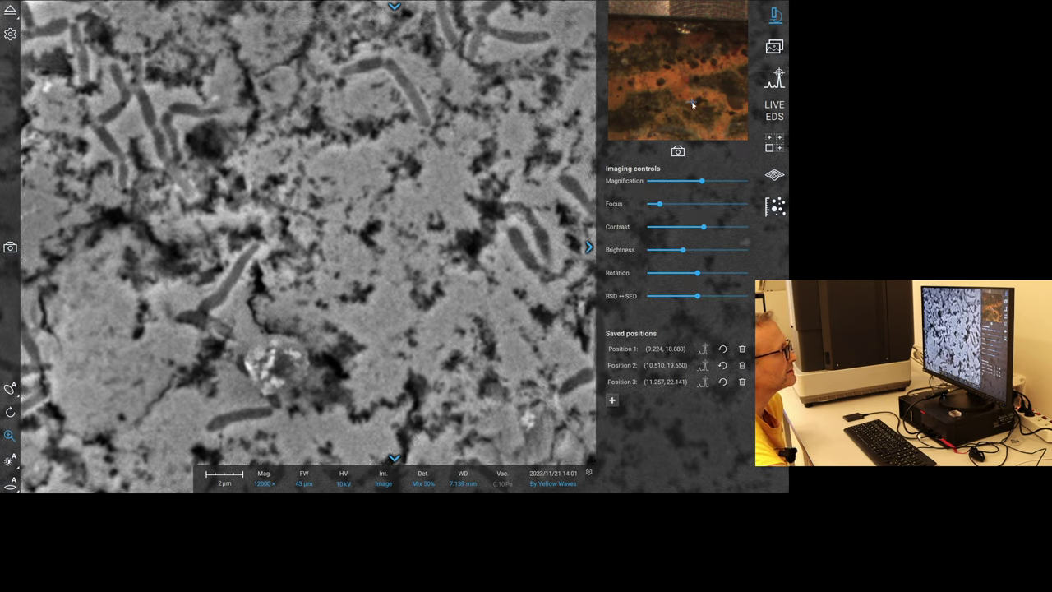
Move the stage to the dark patch below the orange band and lower the magnification to 630×.
click(693, 104)
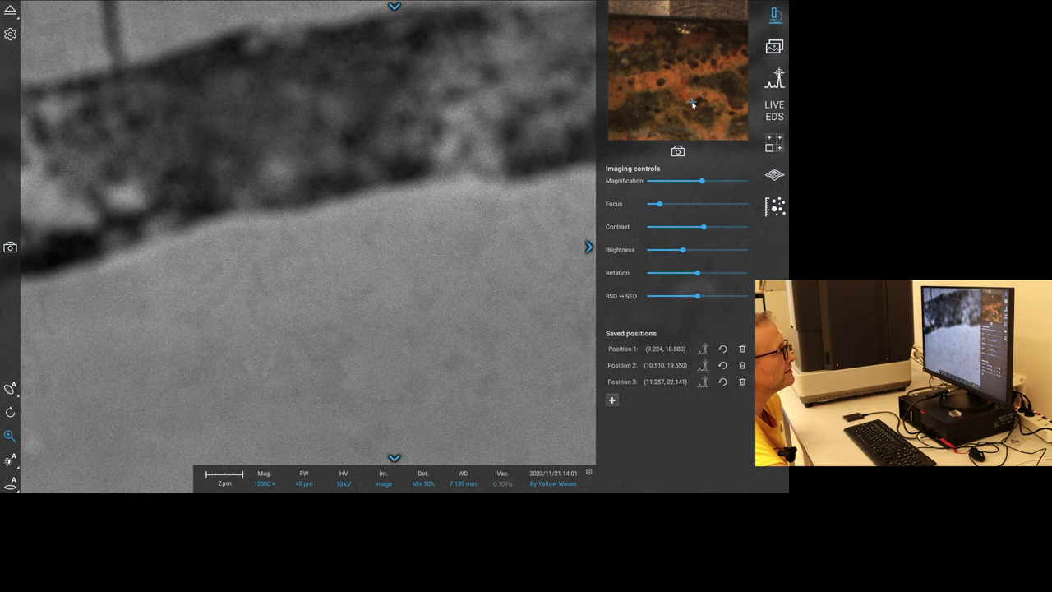
scroll(290, 237, down, 5)
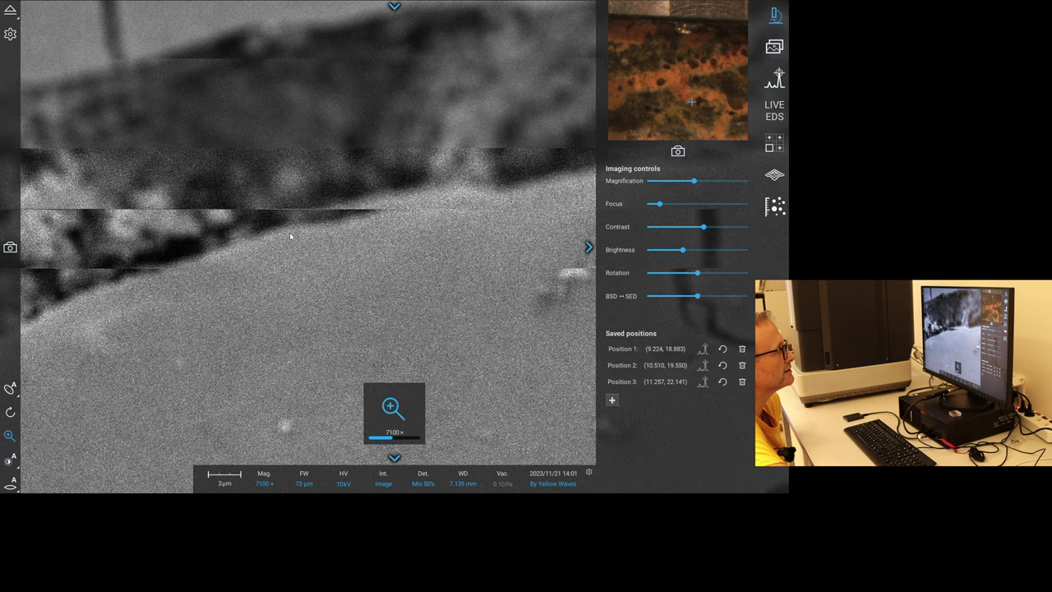
scroll(291, 236, down, 3)
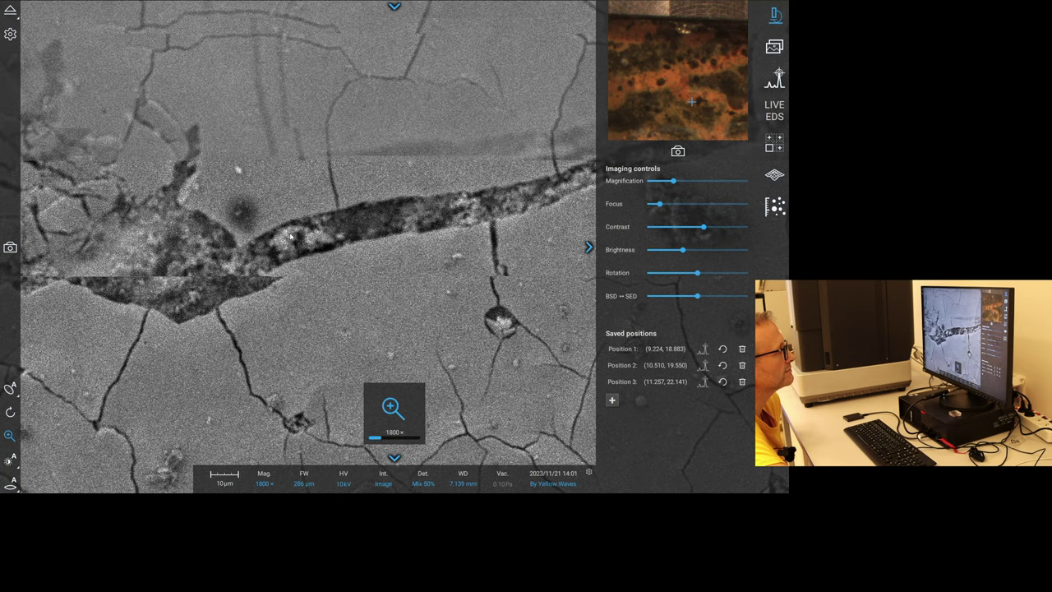
scroll(290, 237, down, 4)
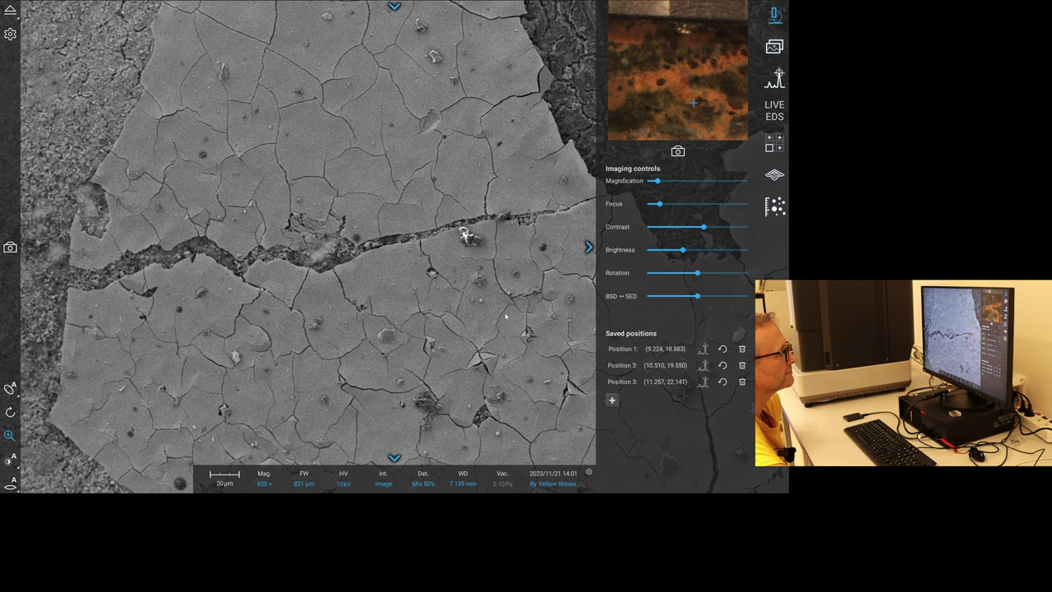
Magnify the cracked plate to 3100×, recentre on the cracks near its edge and run auto focus.
scroll(507, 315, up, 5)
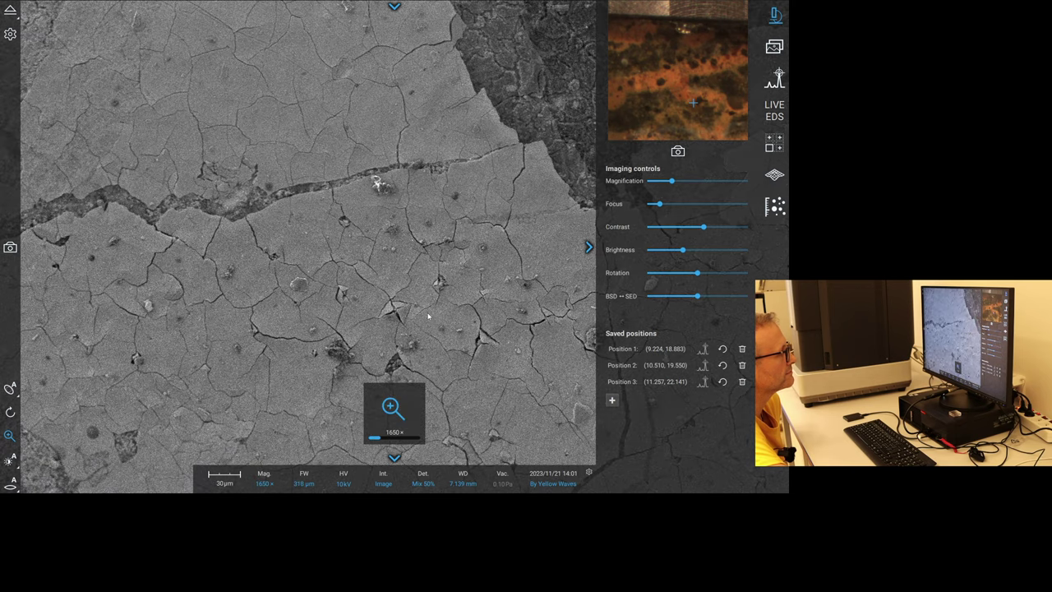
scroll(427, 315, up, 3)
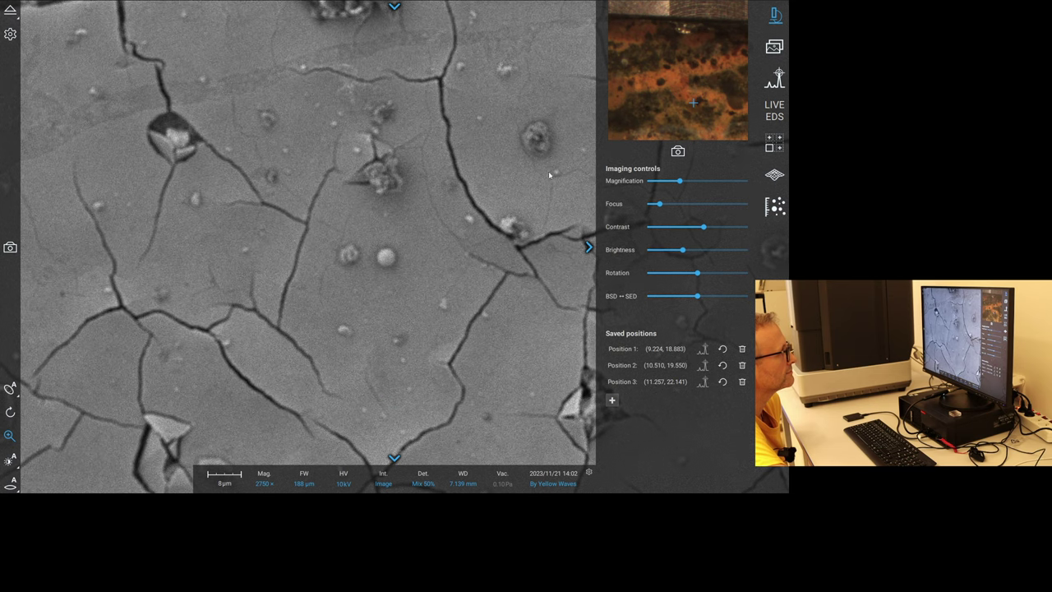
click(566, 248)
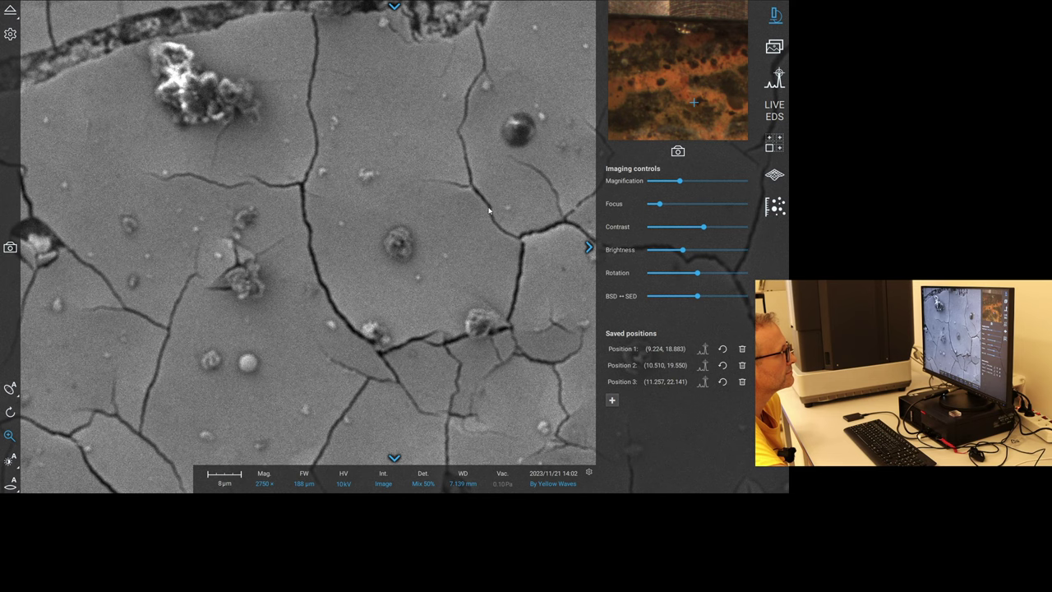
scroll(496, 194, up, 2)
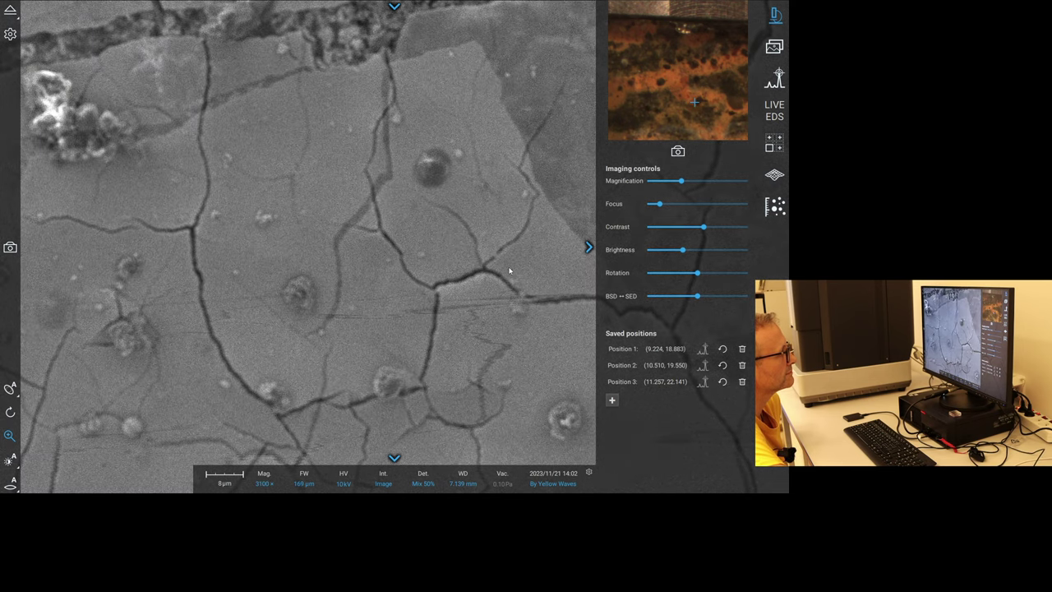
double_click(508, 265)
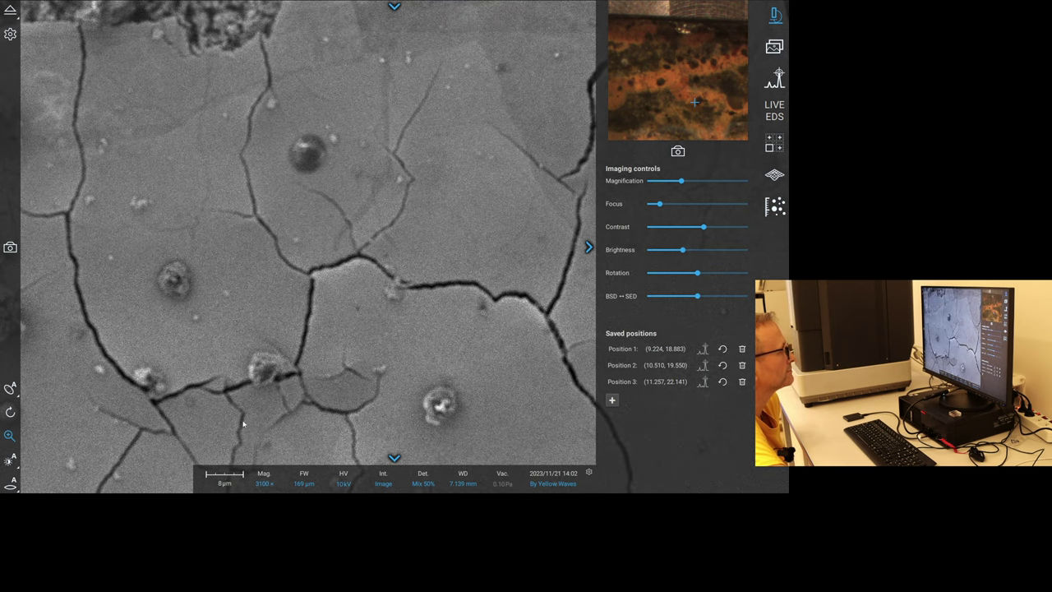
click(10, 483)
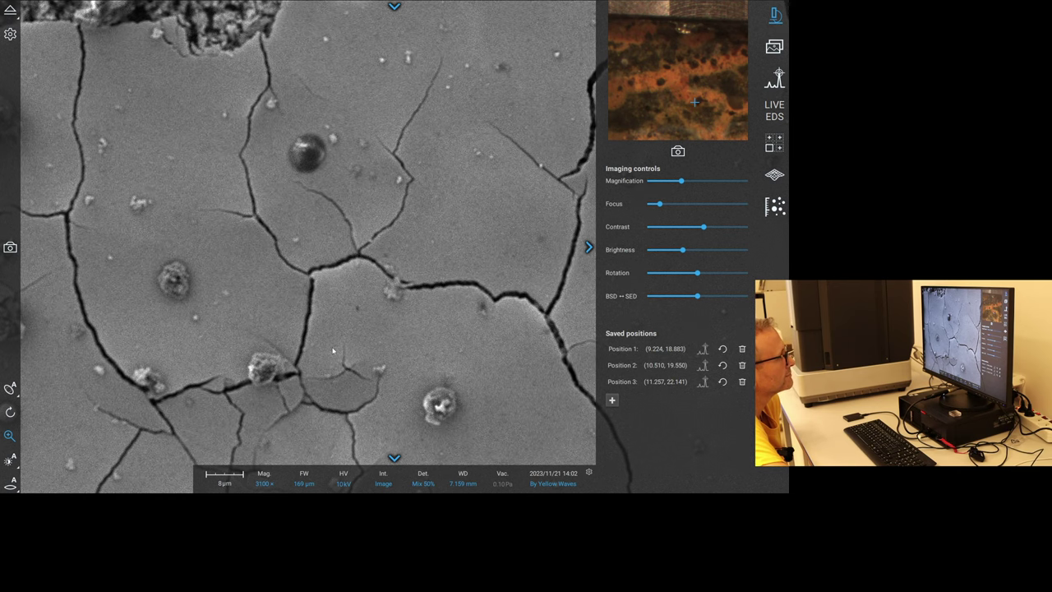
Shift the stage towards the crack junction, widen the live view by hiding the imaging controls, and rerun auto focus.
double_click(362, 346)
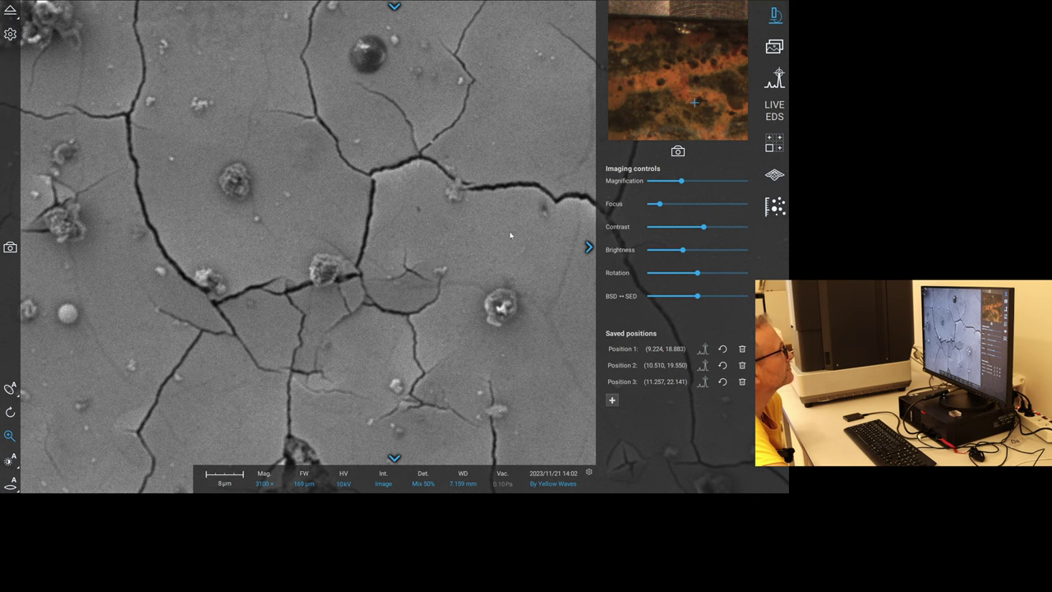
double_click(280, 271)
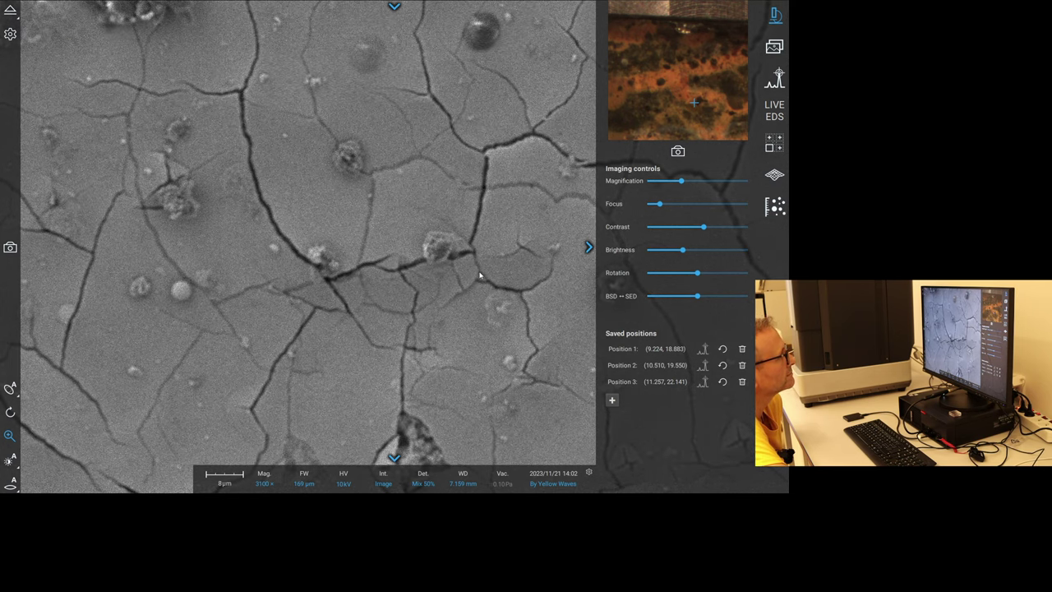
click(588, 247)
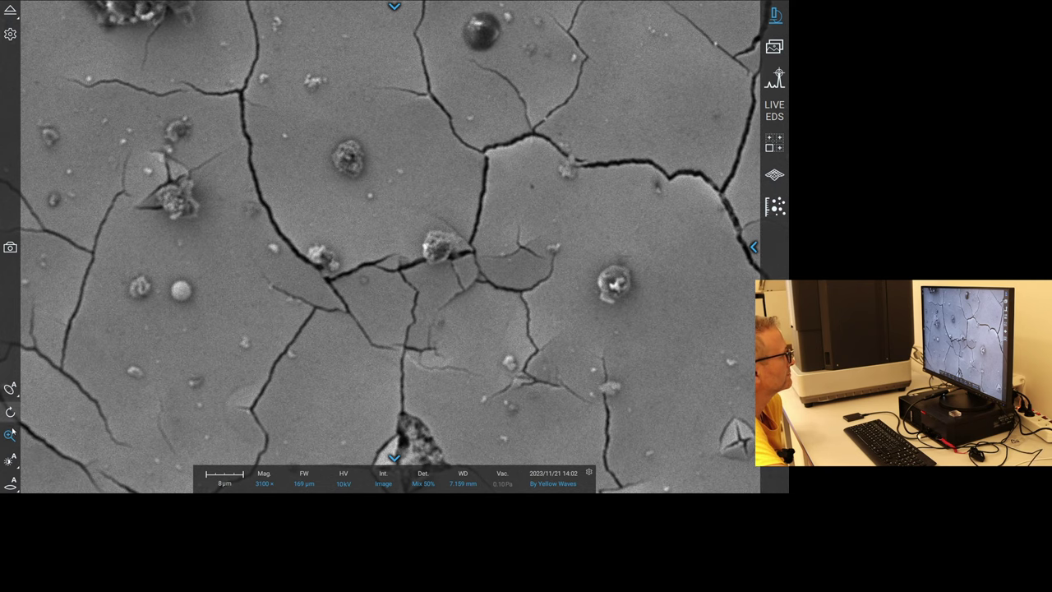
click(13, 486)
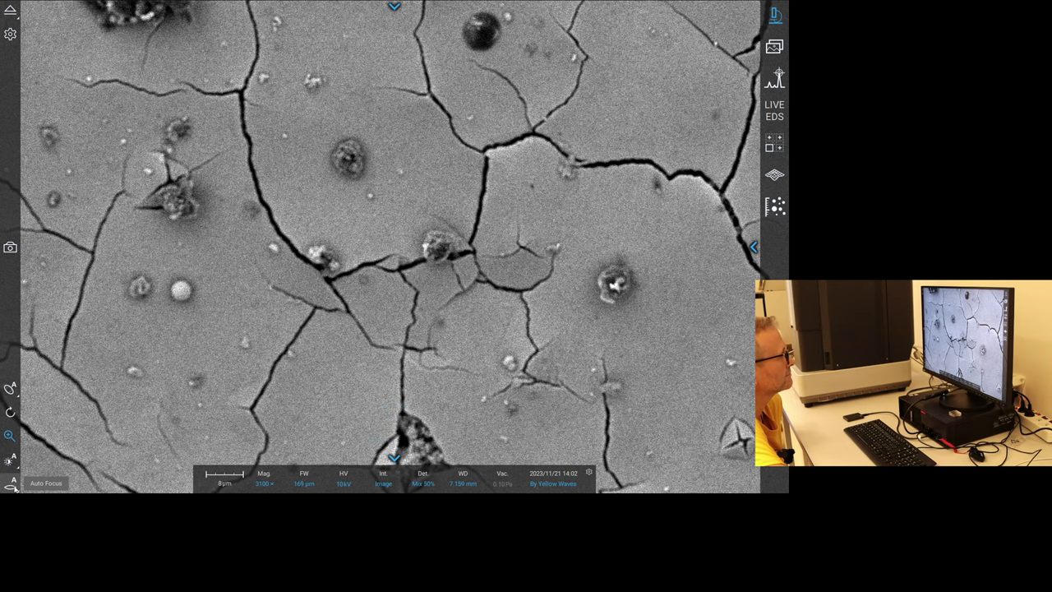
click(13, 486)
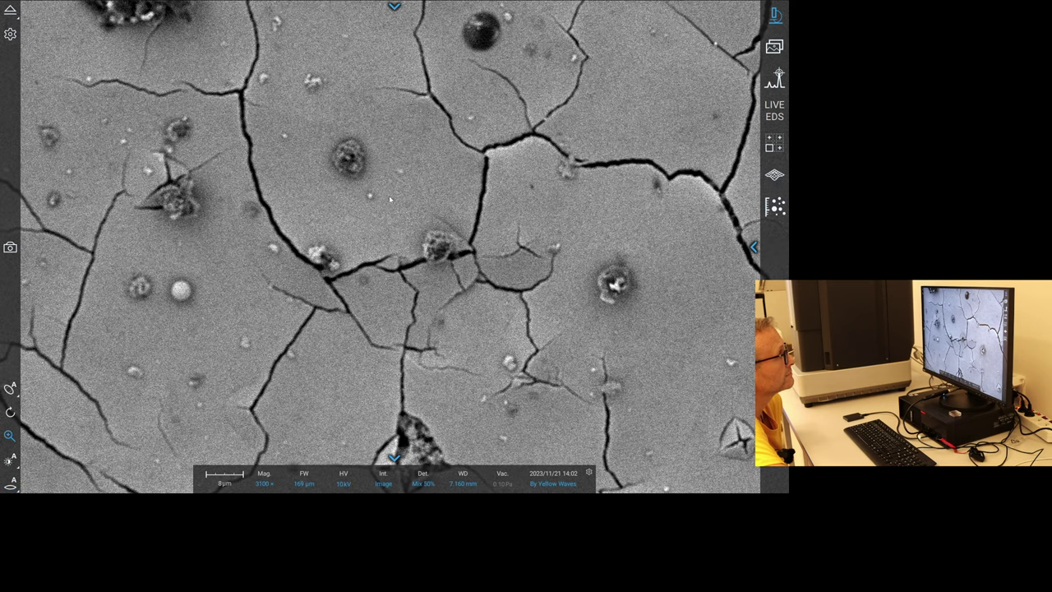
Reframe the cracked surface so the bright cluster and dark sphere are both in view, and refocus automatically.
double_click(425, 215)
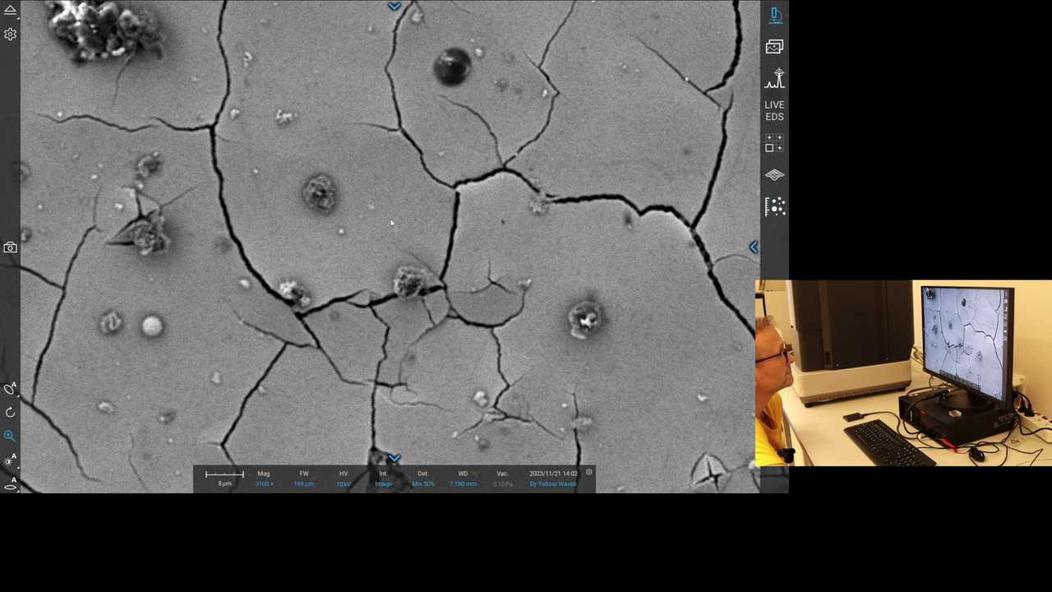
double_click(370, 191)
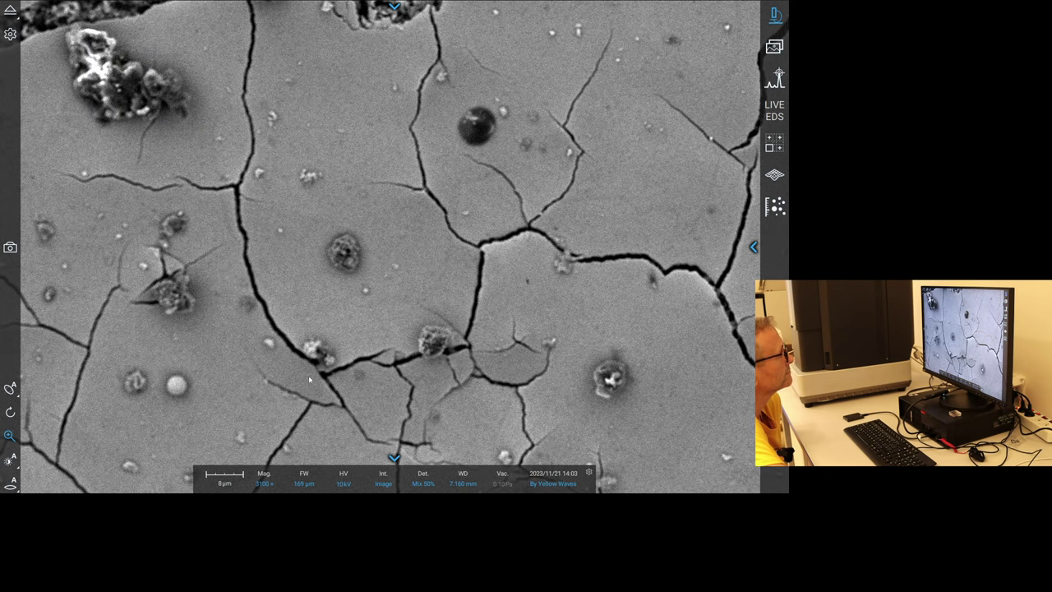
click(9, 487)
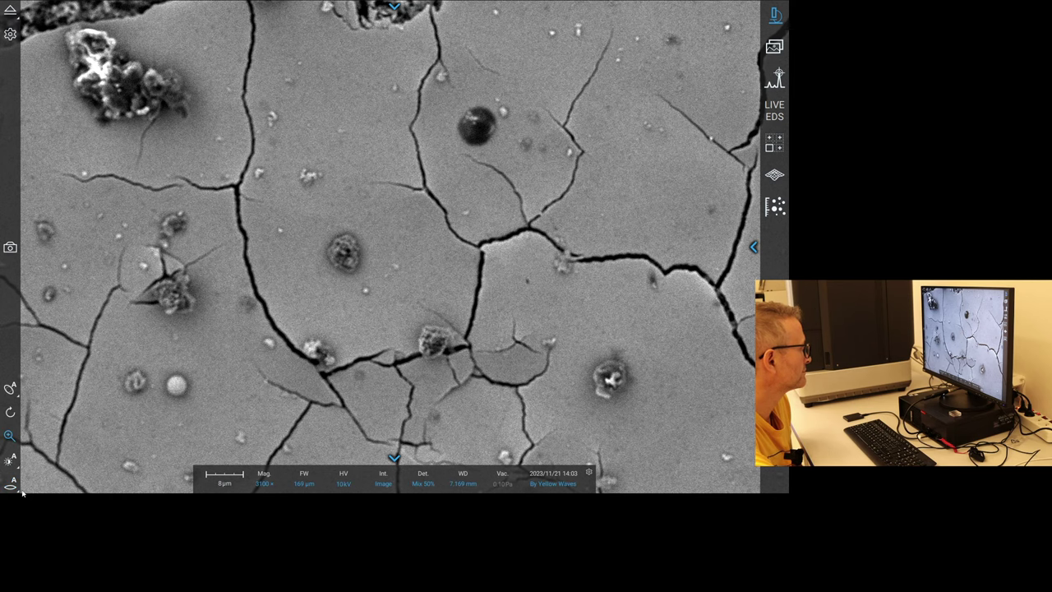
Set the acquisition scan size to 7680×4800 and acquire an image of the cracked surface.
click(11, 247)
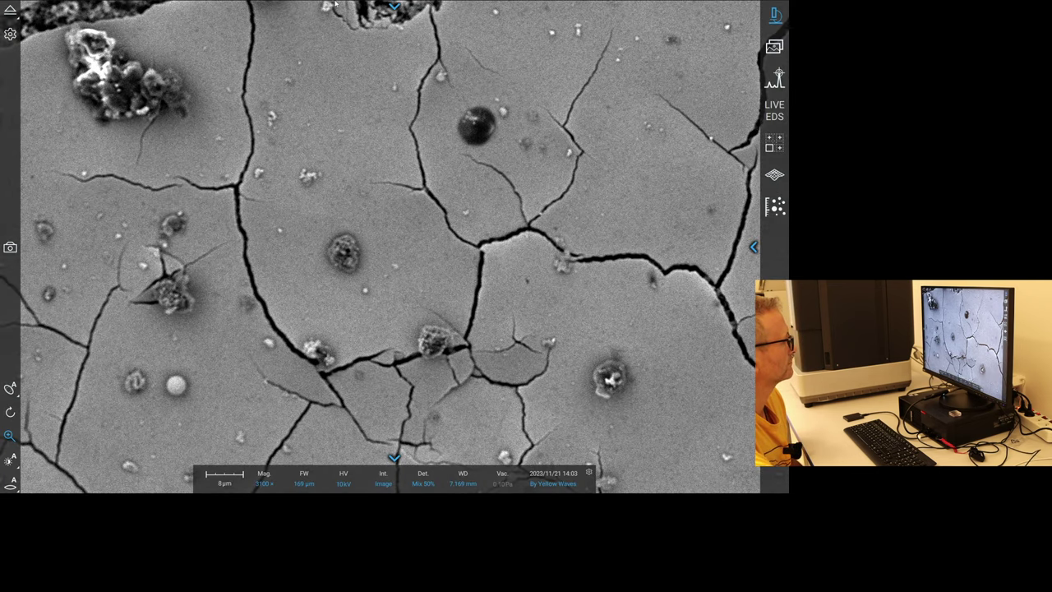
click(396, 8)
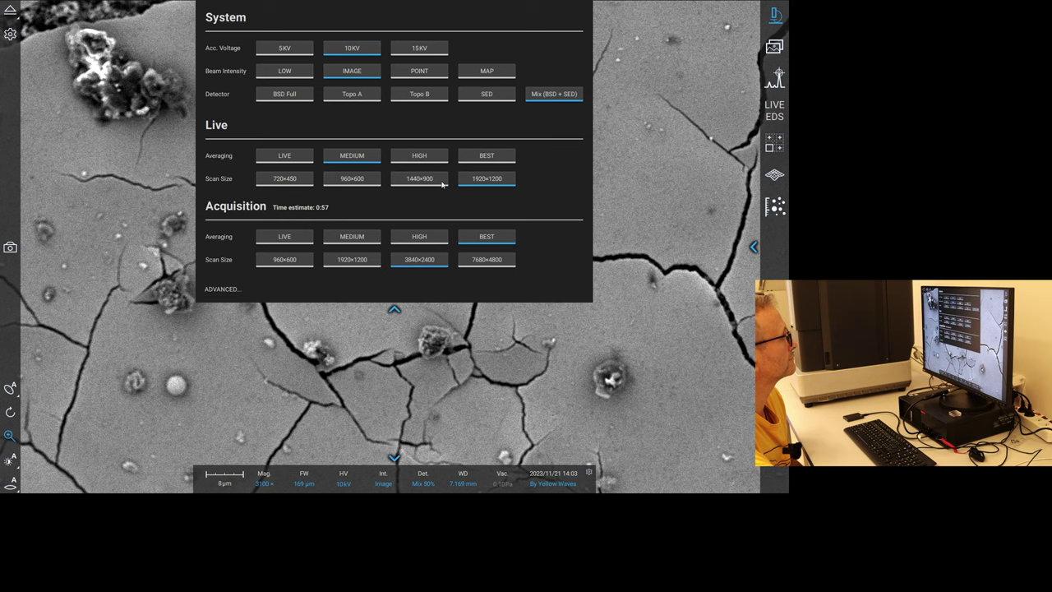
click(487, 259)
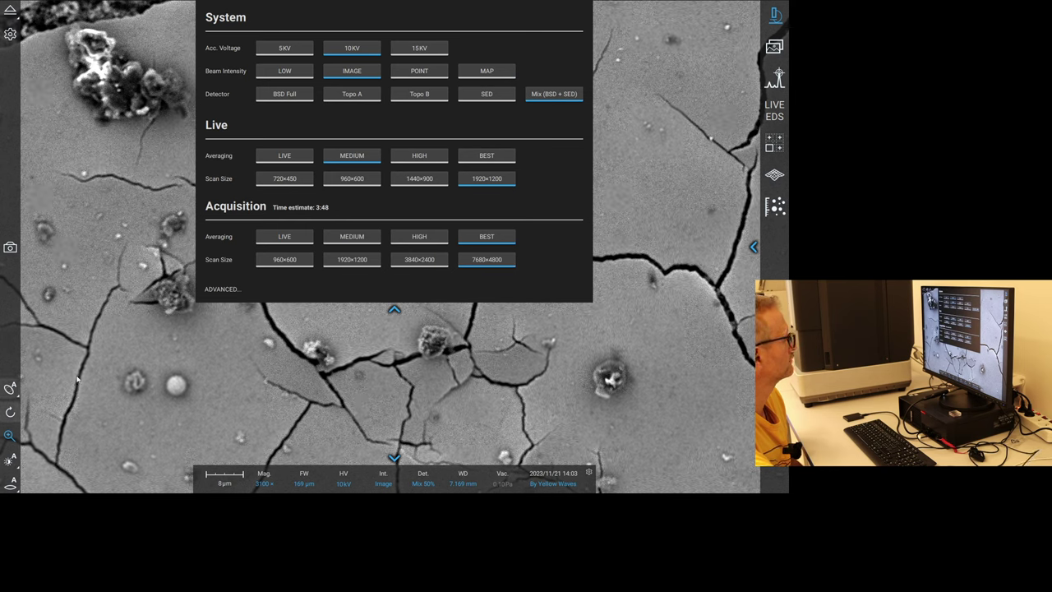
click(395, 310)
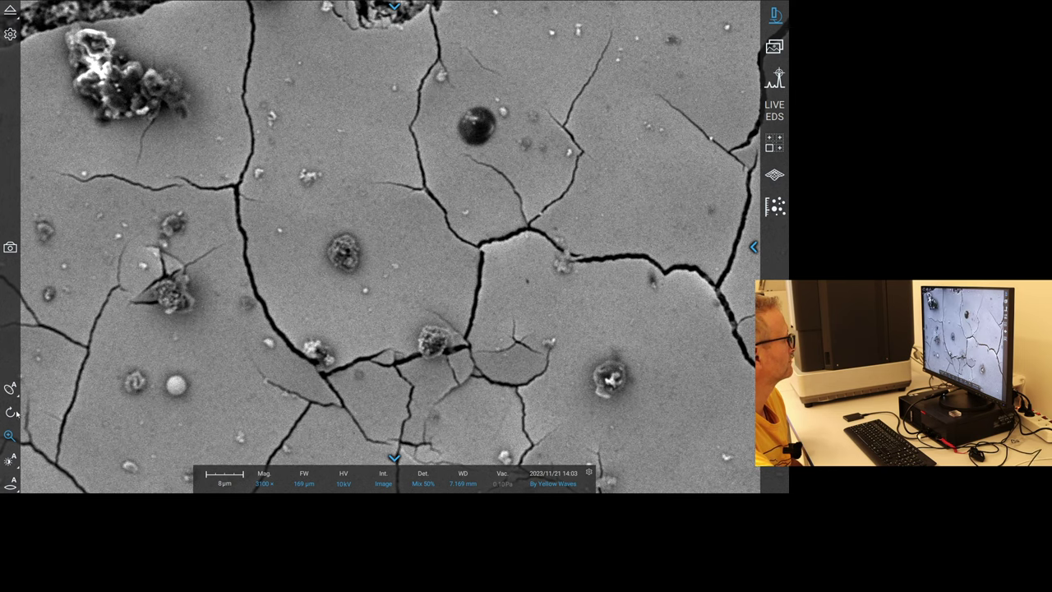
click(10, 247)
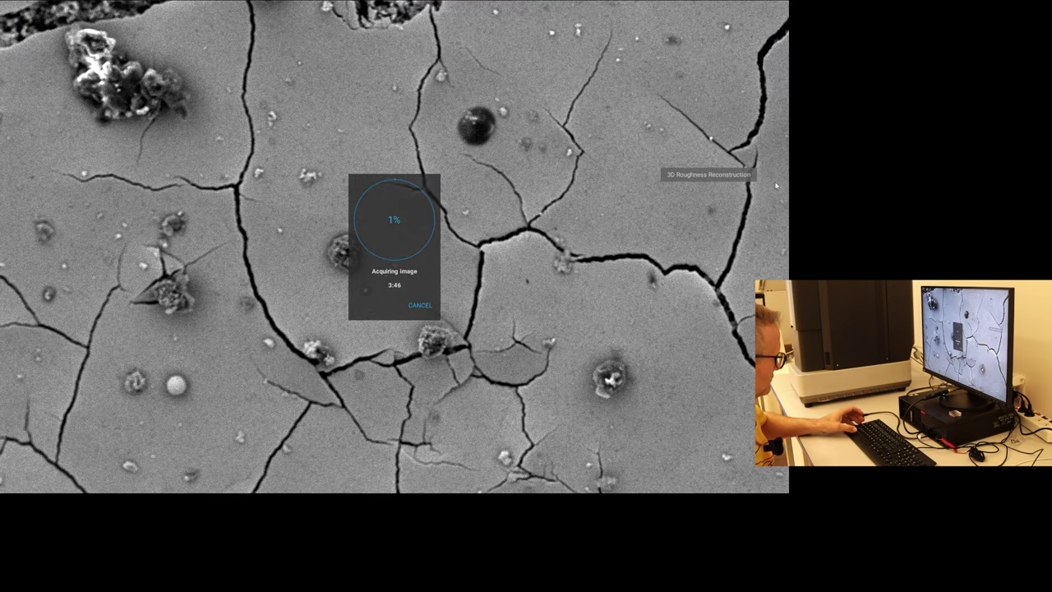
key(alt+Tab)
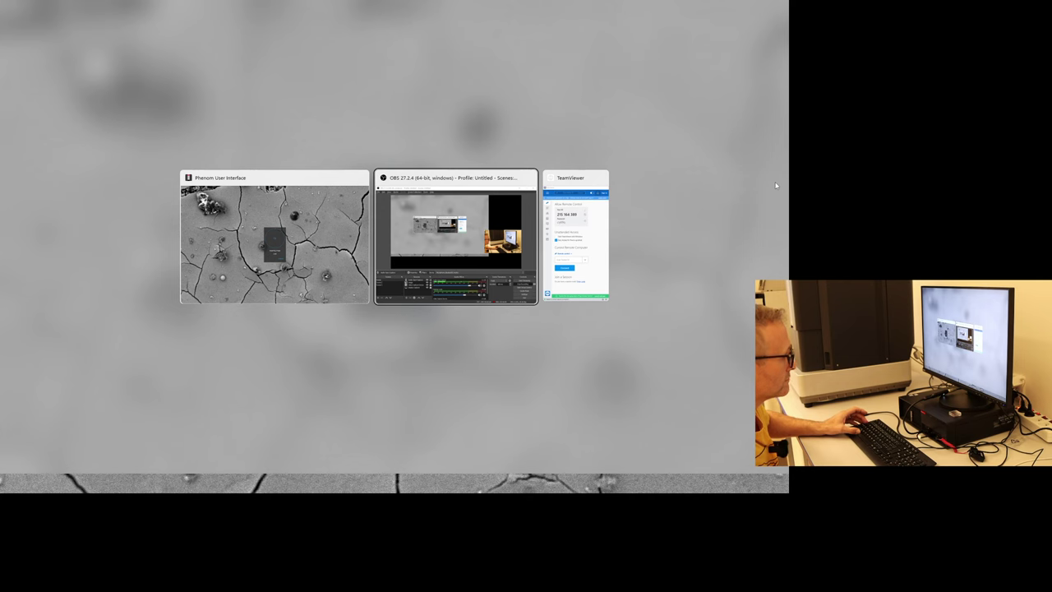
key(alt+shift+Tab)
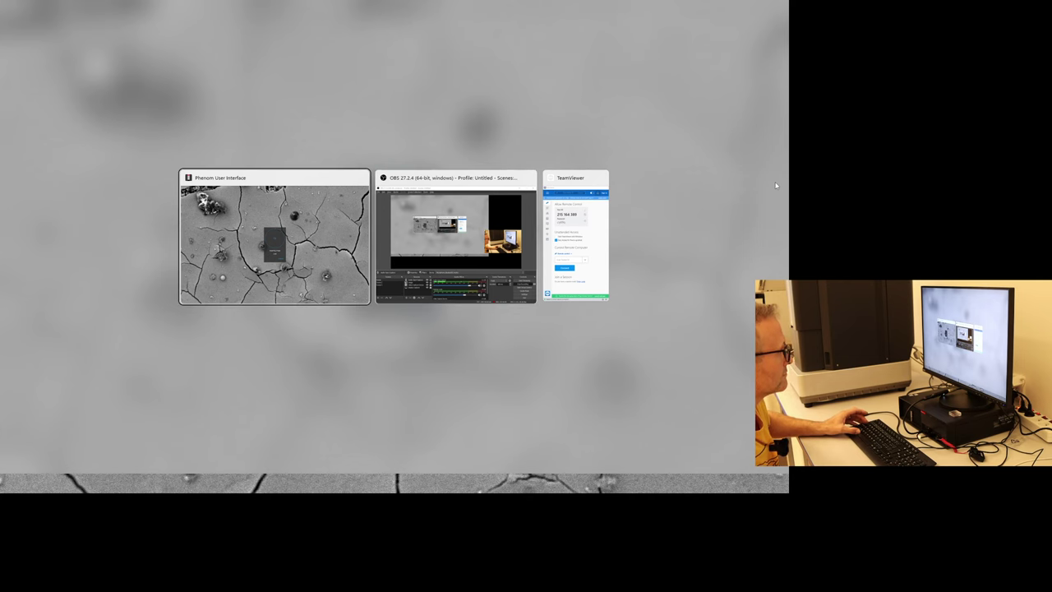
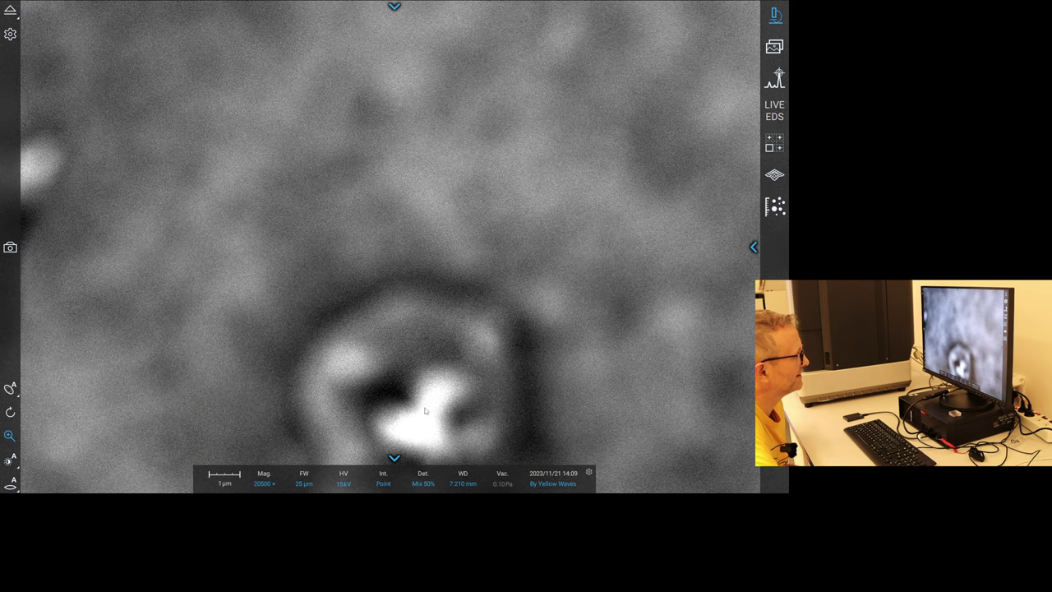
Centre the round particle at 20500× and automatically adjust its focus, contrast and brightness.
double_click(425, 410)
click(11, 485)
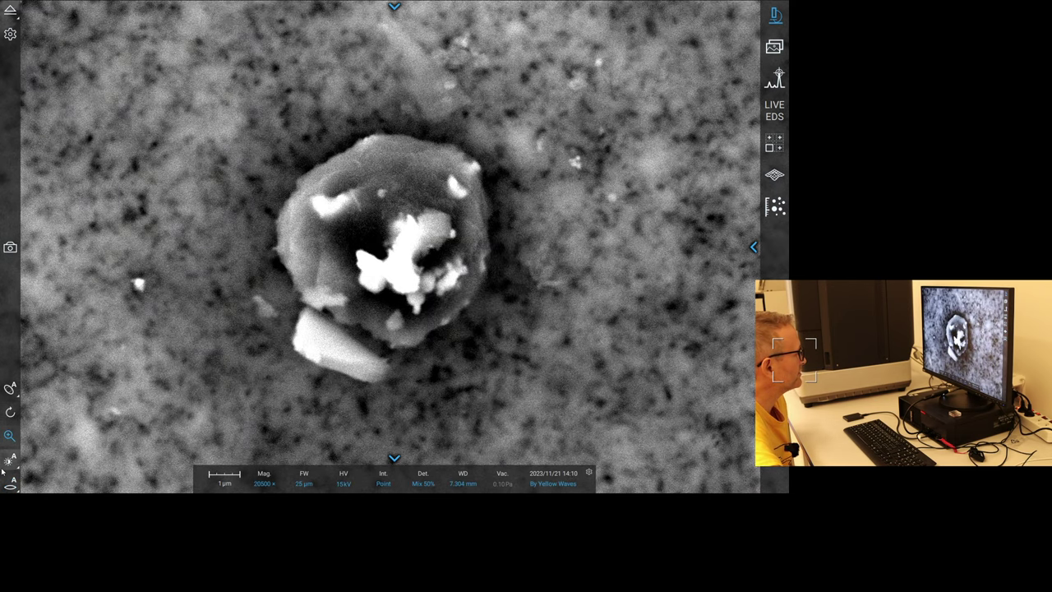
click(9, 462)
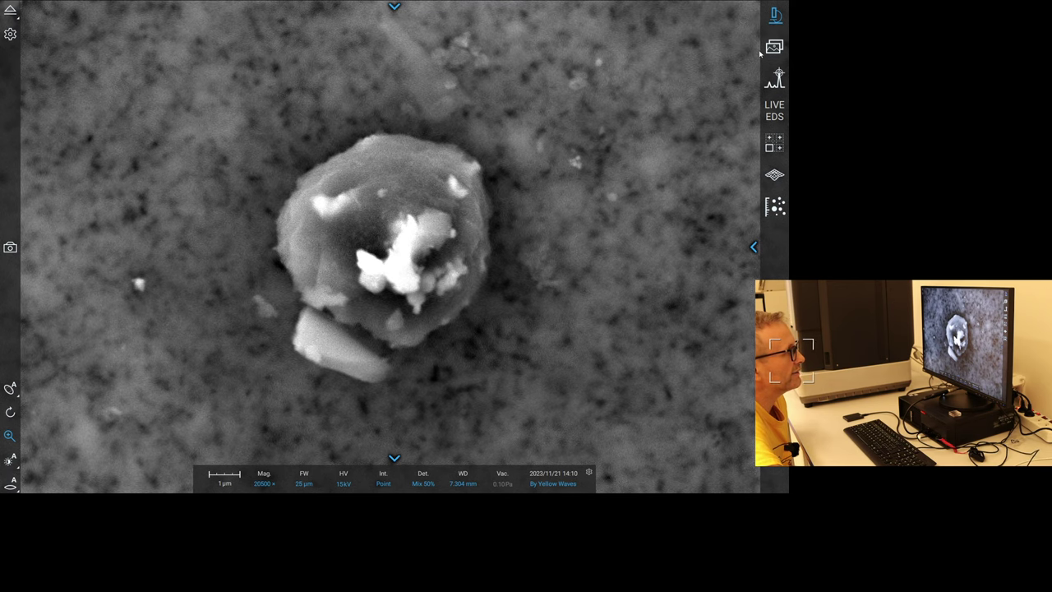
Add a new image of the particle to the Spheres element identification project and place four analysis spots on the background and particle.
click(775, 79)
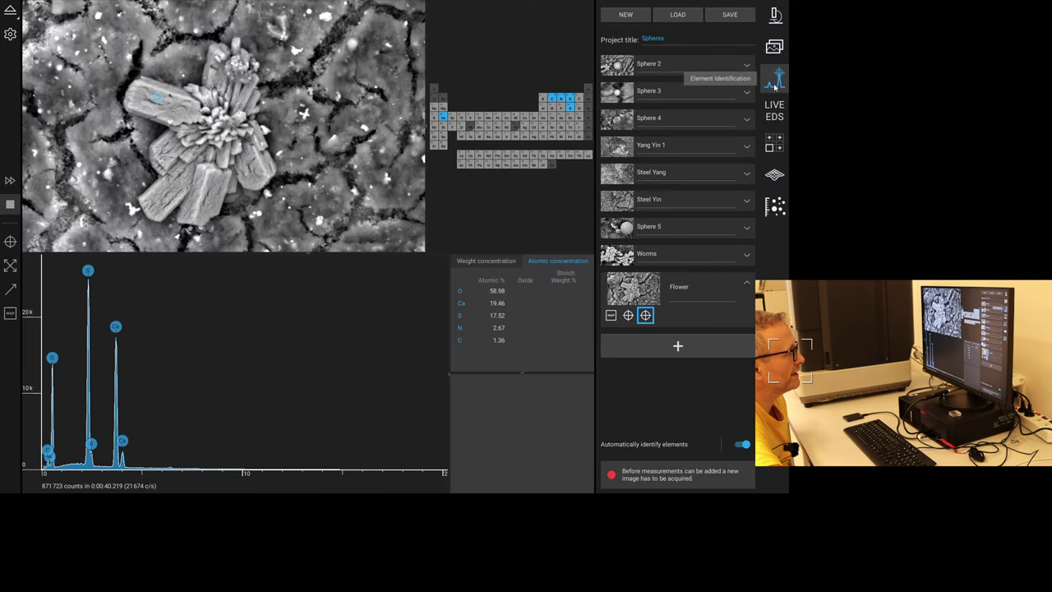
click(678, 345)
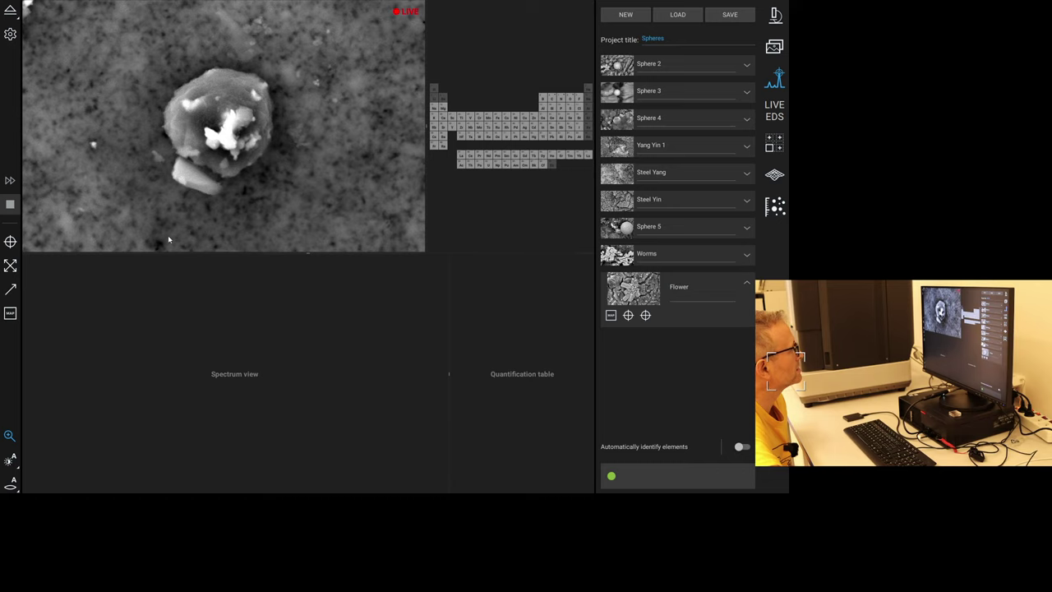
click(10, 241)
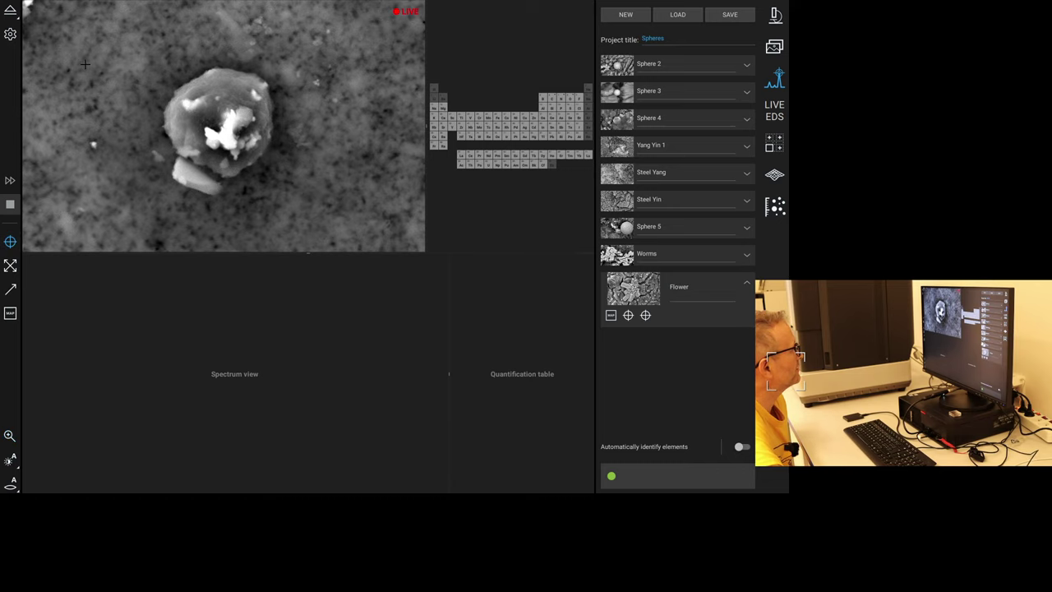
click(271, 155)
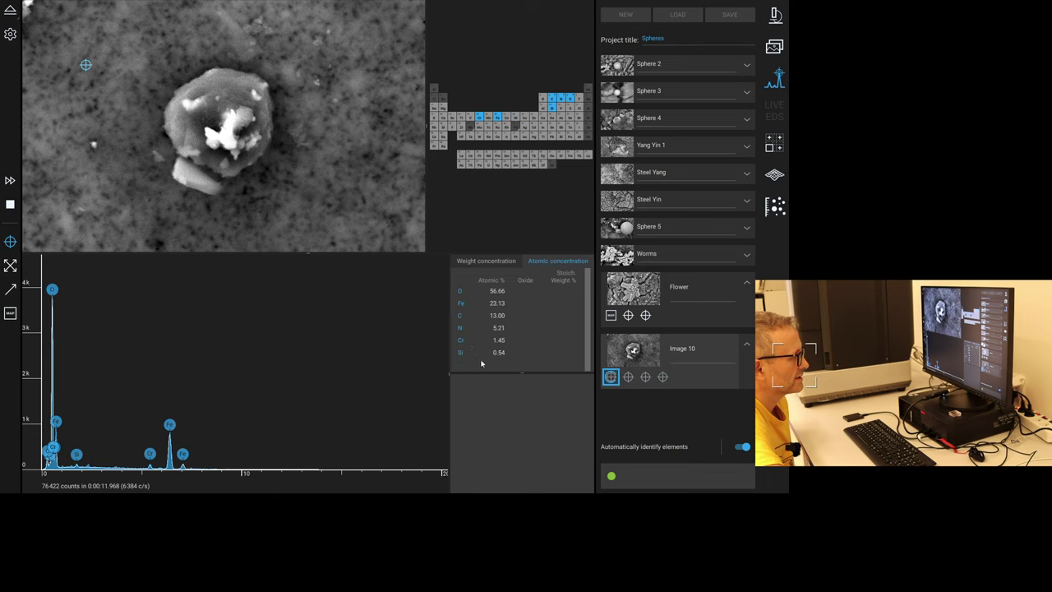
Enlarge the quantification table and switch it to weight concentration for the background spot.
drag(520, 374, 527, 437)
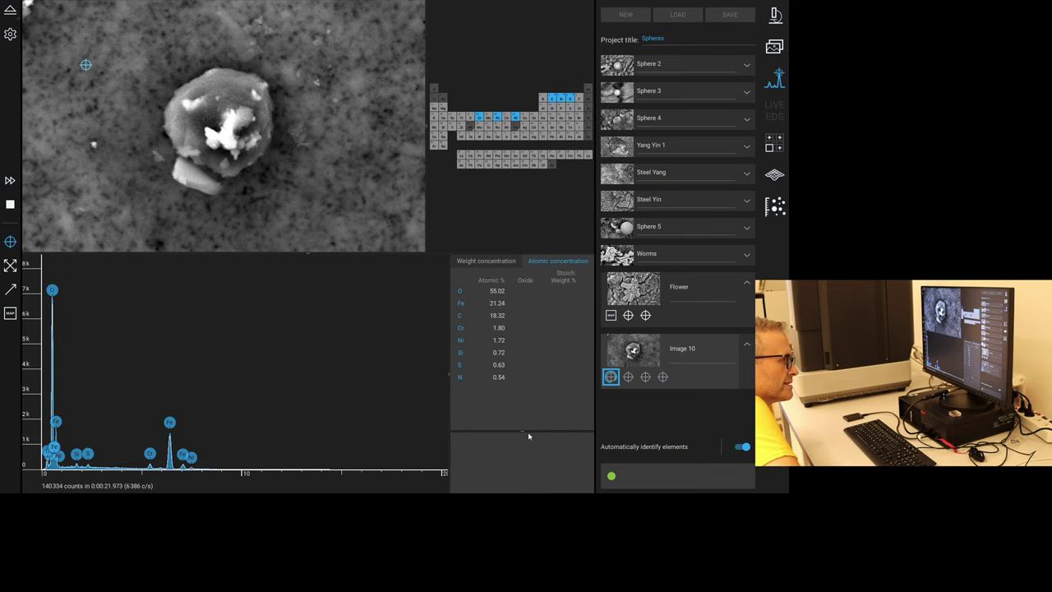
click(486, 261)
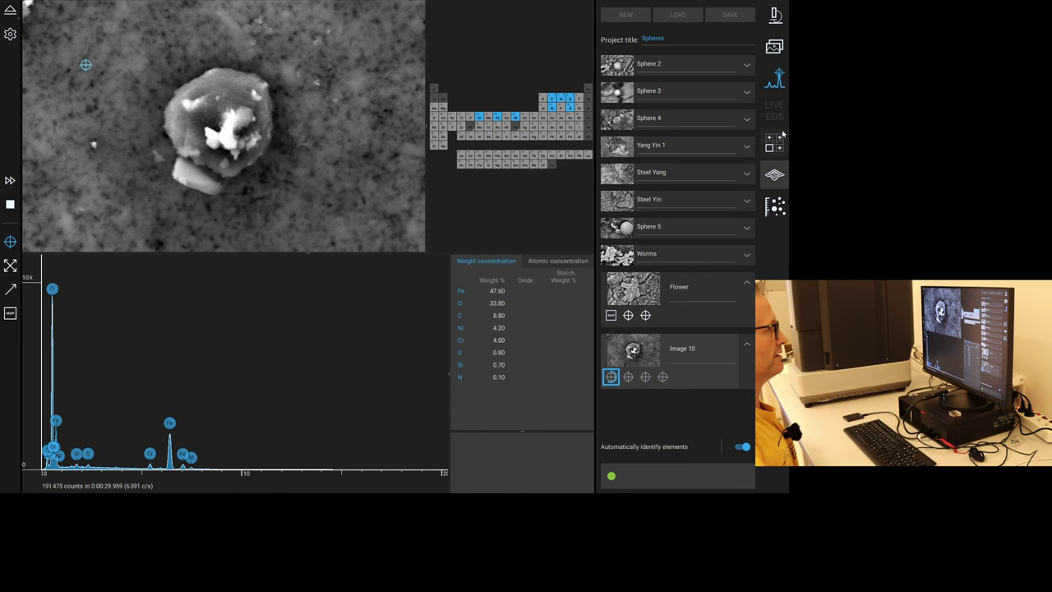
Go back to the imaging view, show the imaging controls and save the optical overview image.
click(776, 16)
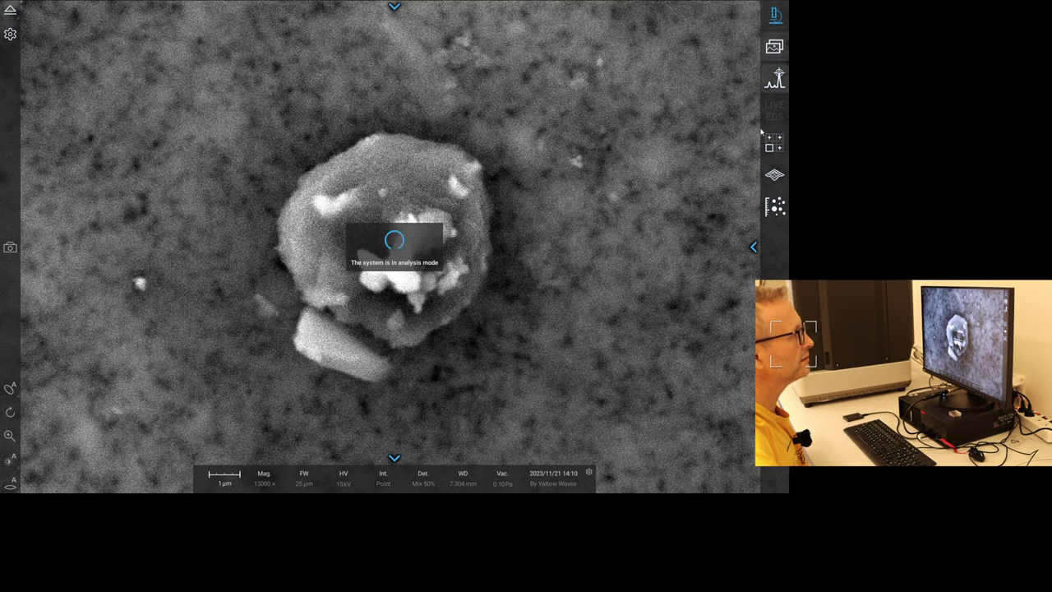
click(754, 247)
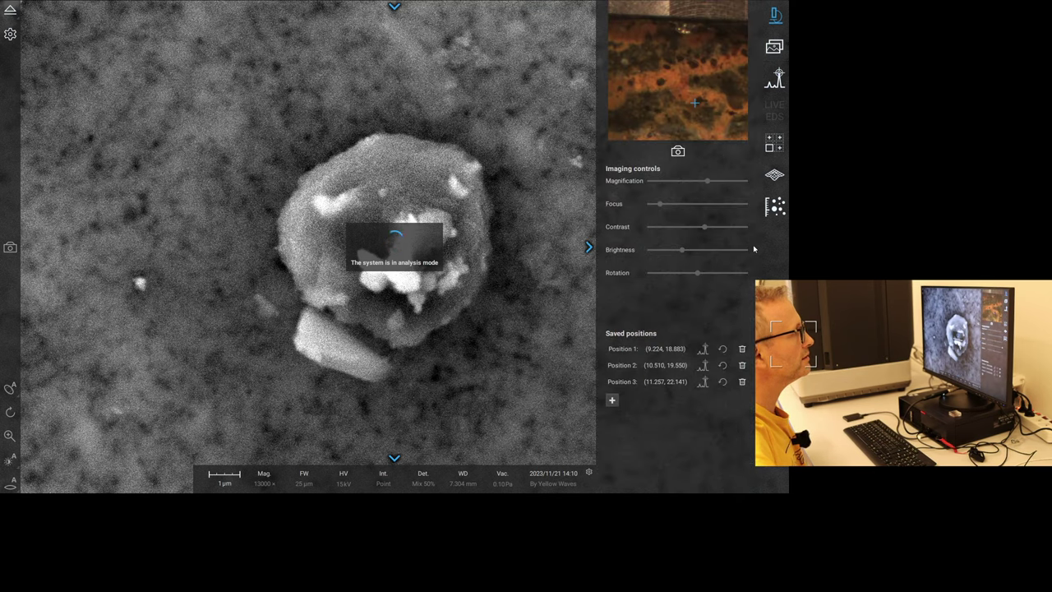
click(677, 151)
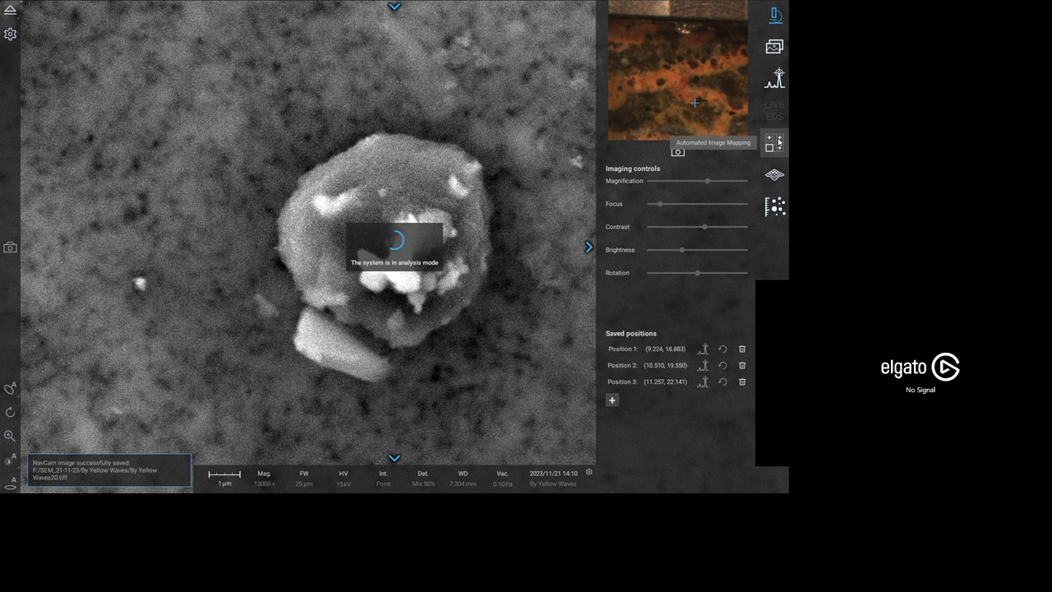
Return to the element identification project and collapse the Flower image's entry.
click(779, 78)
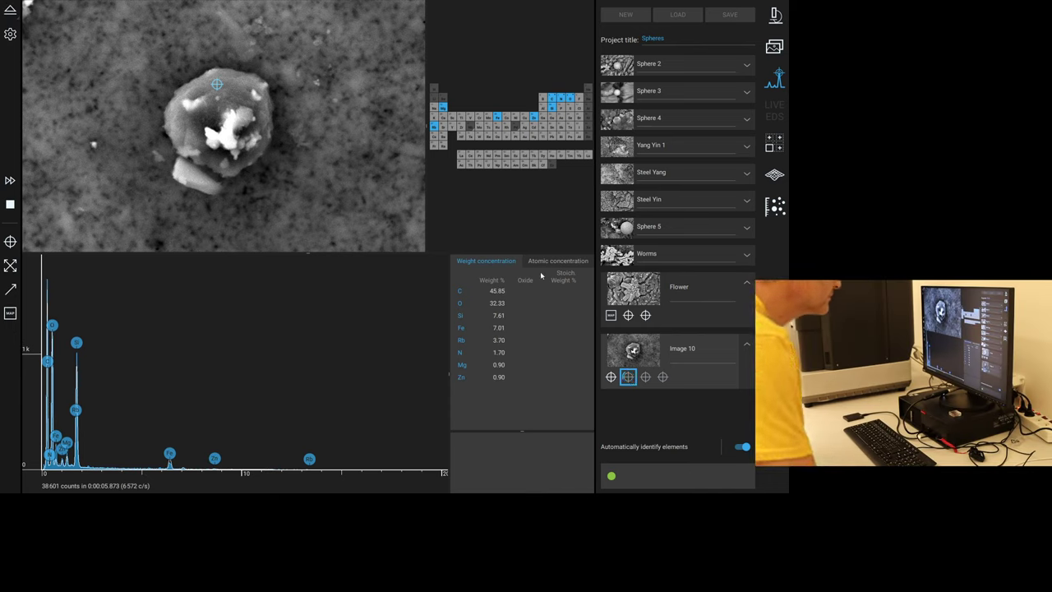
click(747, 283)
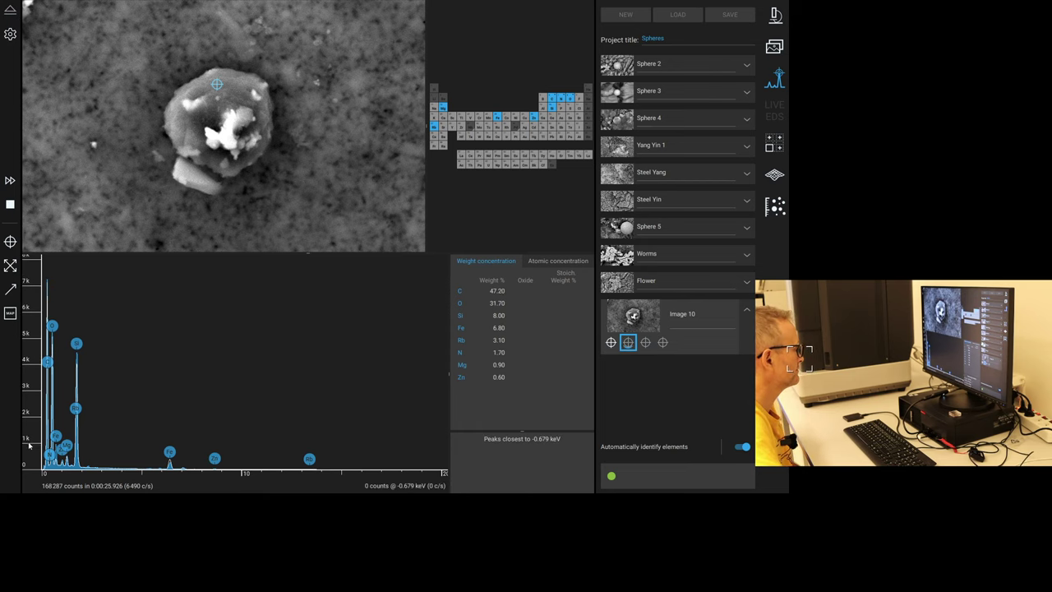
Examine the energy spectrum of the spot on the particle's upper edge, from the low-energy peaks up to the iron and zinc peaks.
scroll(146, 468, up, 3)
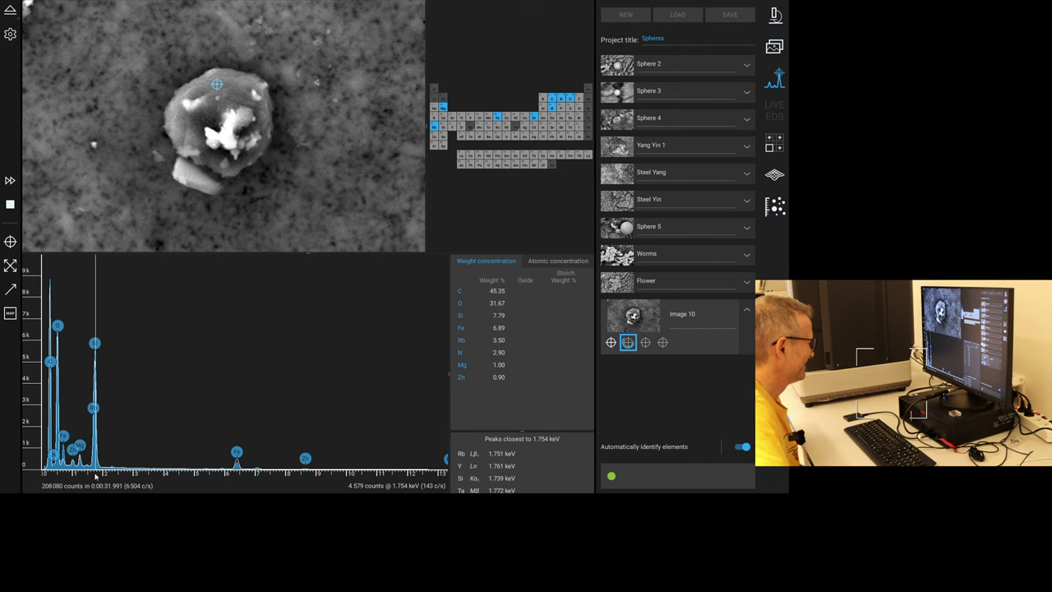
scroll(93, 475, up, 2)
drag(93, 475, 111, 469)
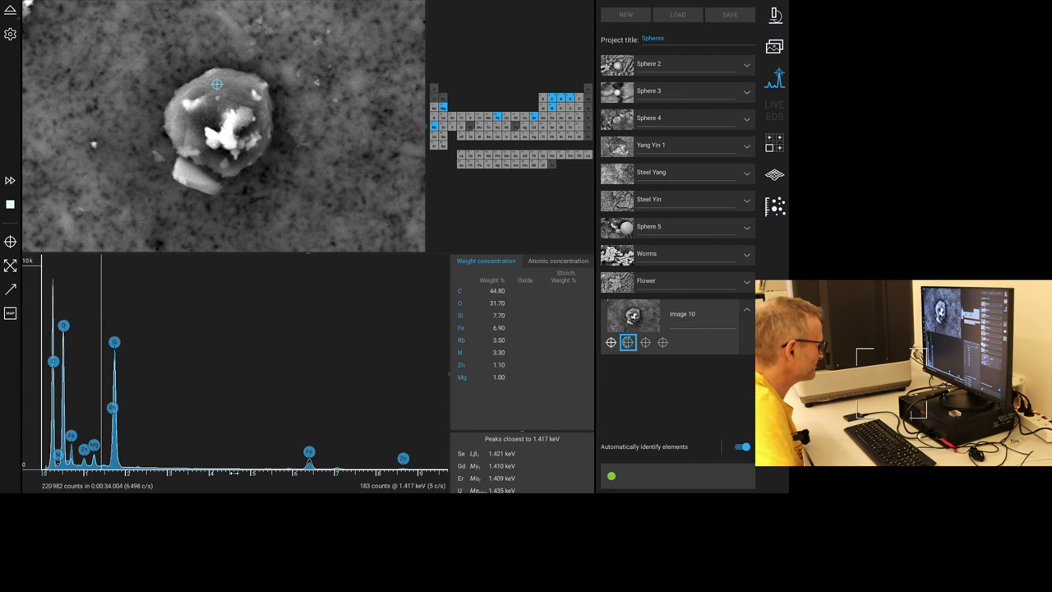
scroll(111, 470, up, 4)
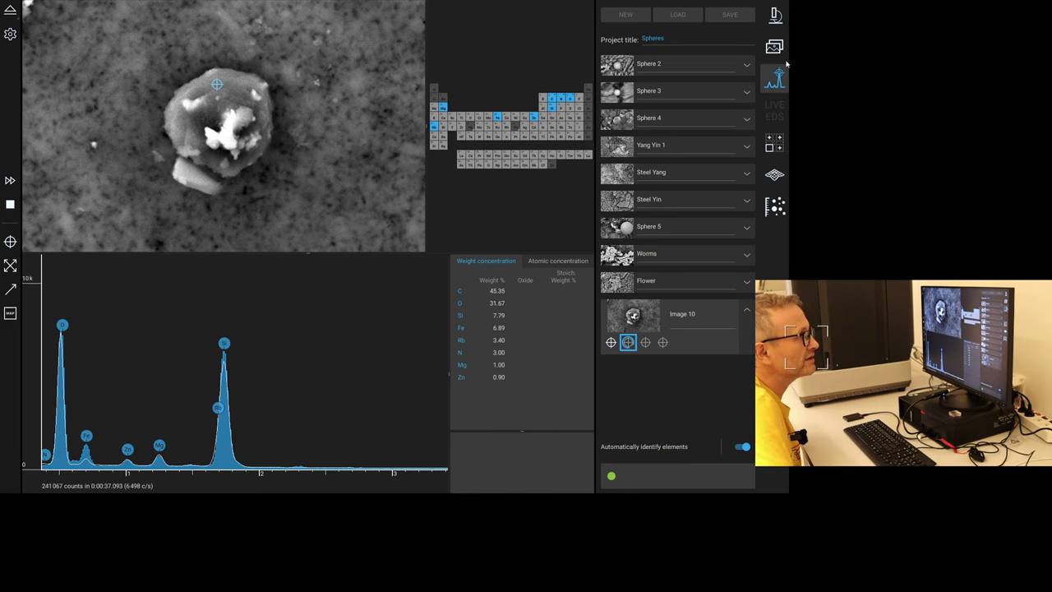
click(776, 16)
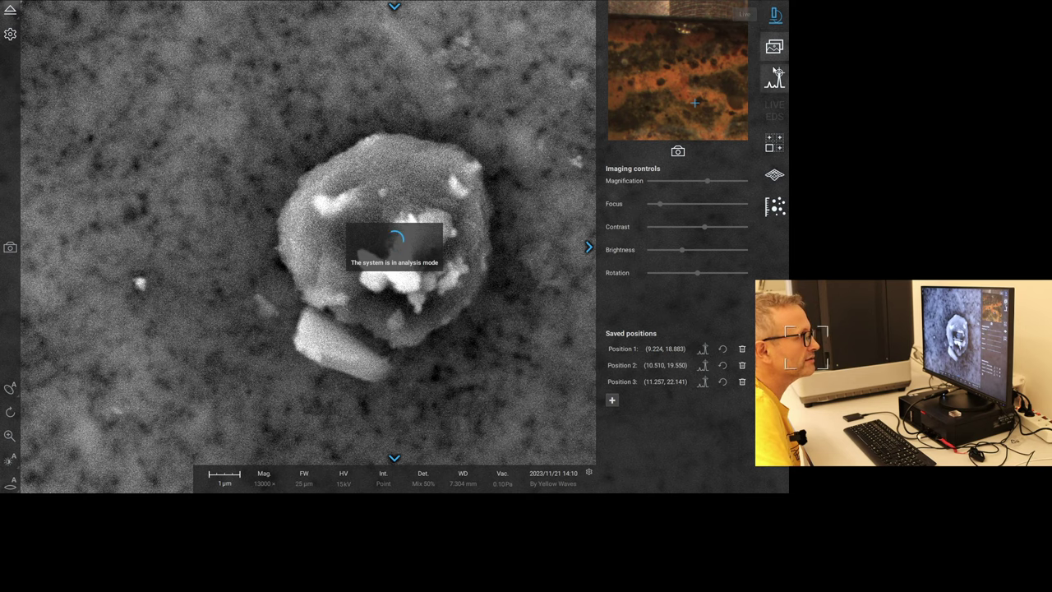
click(774, 78)
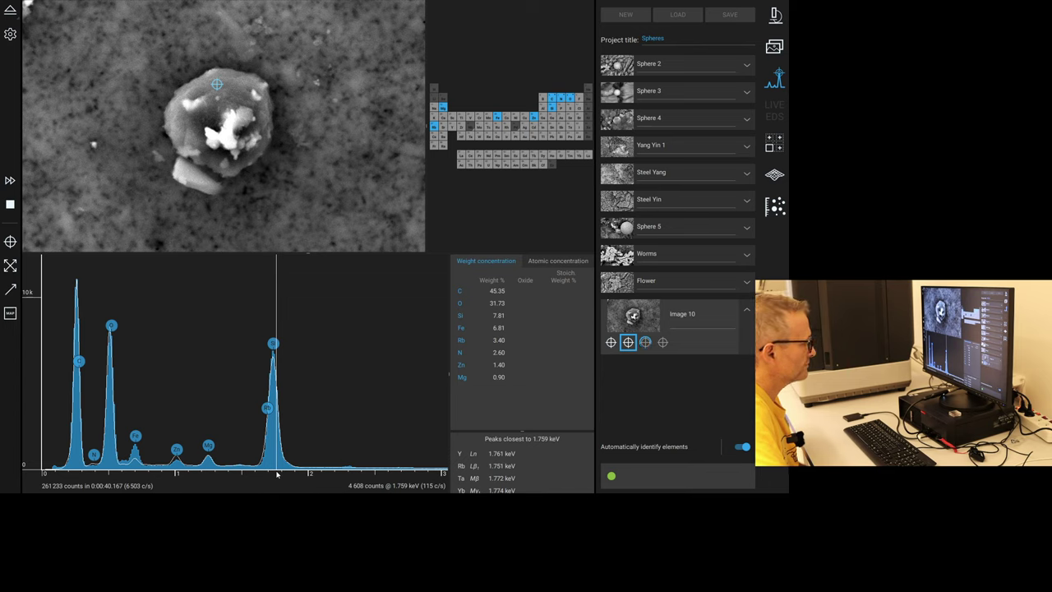
scroll(286, 413, down, 2)
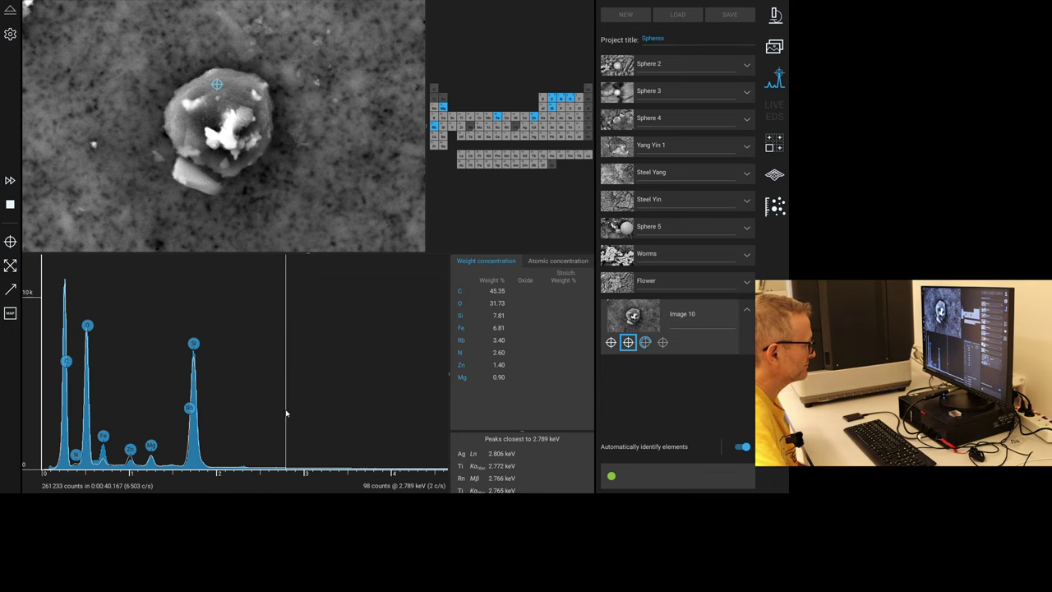
scroll(287, 414, down, 3)
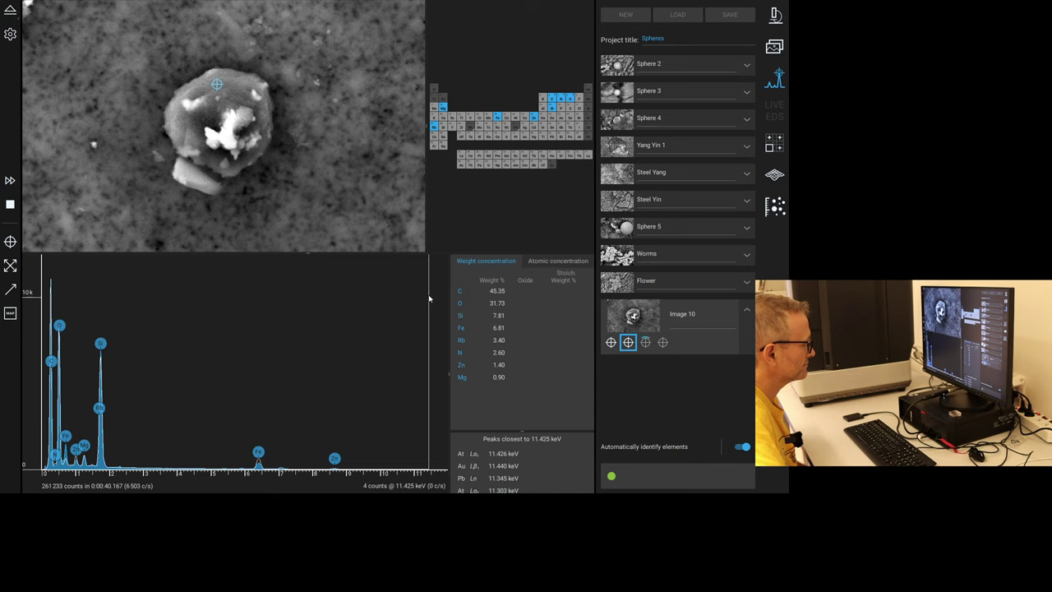
scroll(21, 319, up, 3)
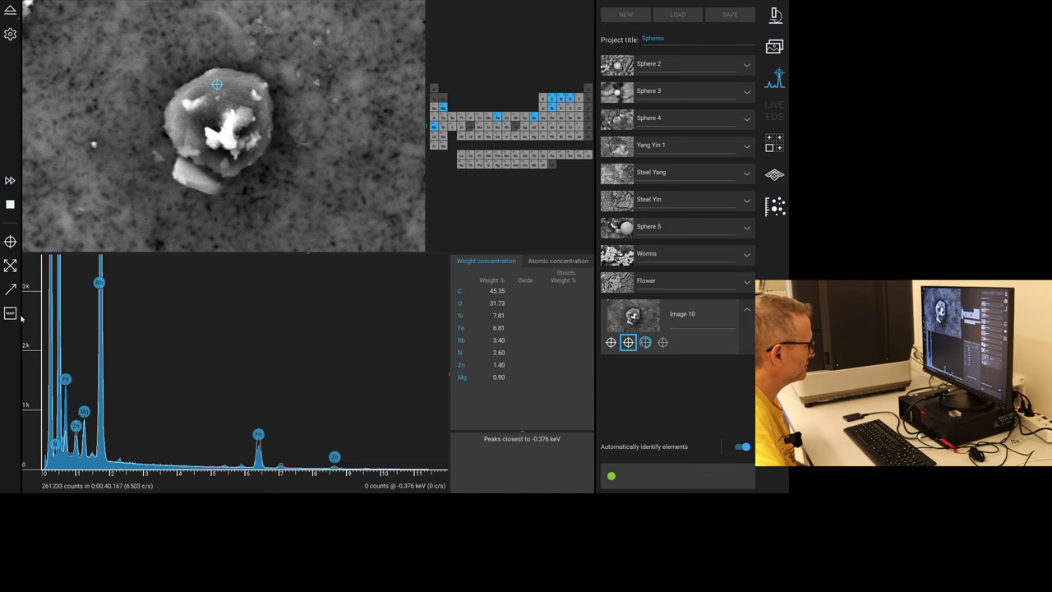
scroll(21, 318, up, 2)
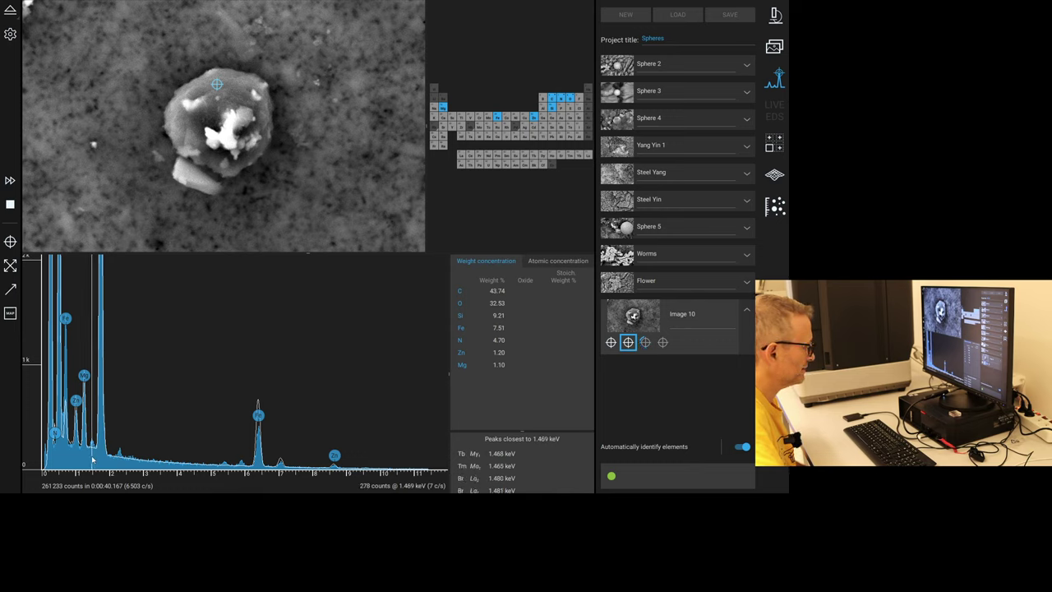
scroll(49, 475, up, 3)
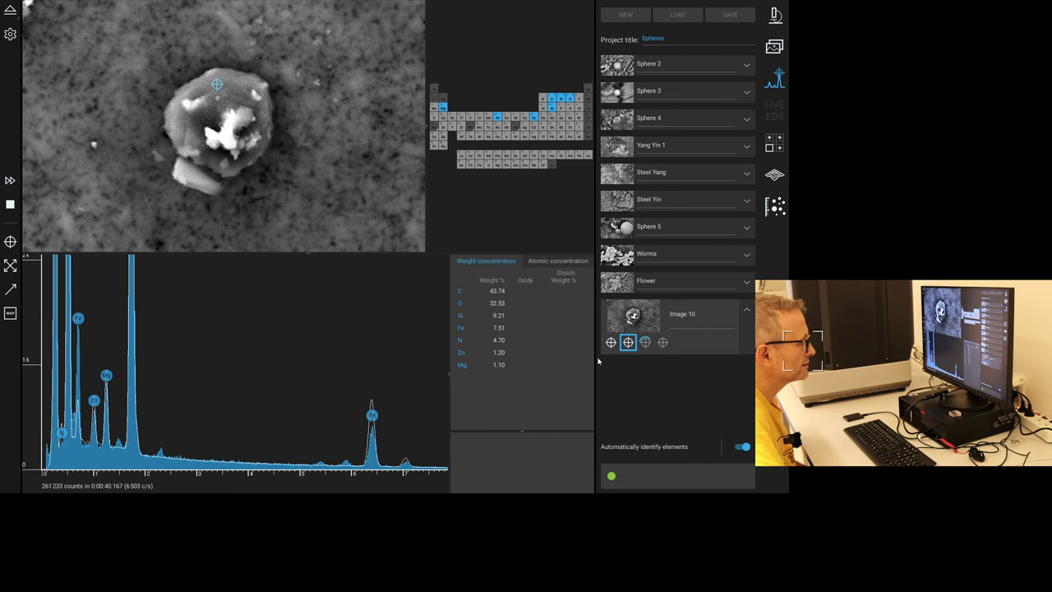
Review the spectra of the bright central spot, the lower fragment spot and the background spot, and bring up Image 10's element map.
click(645, 342)
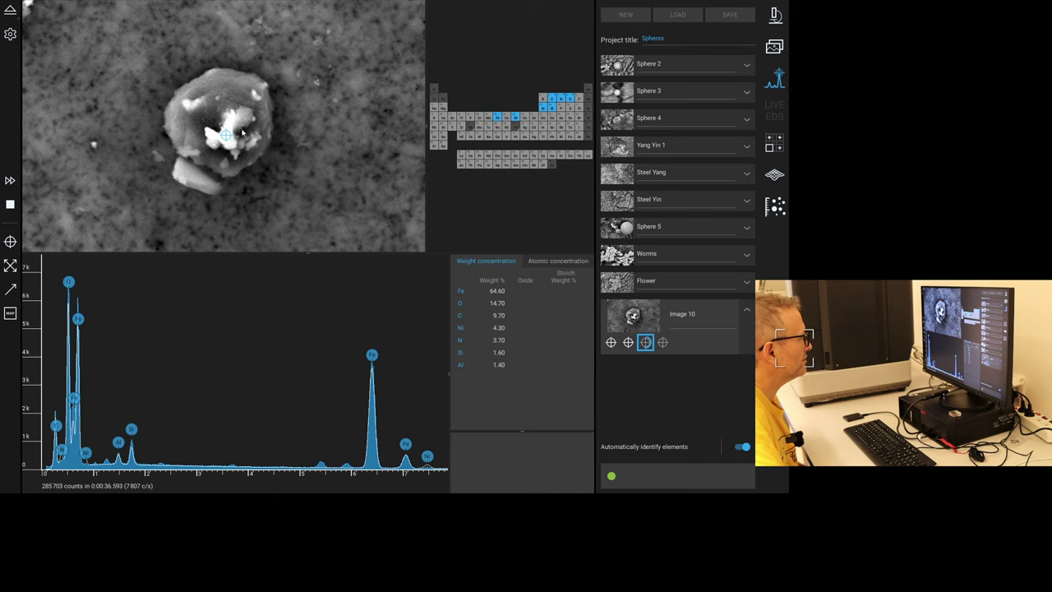
mouse_move(129, 450)
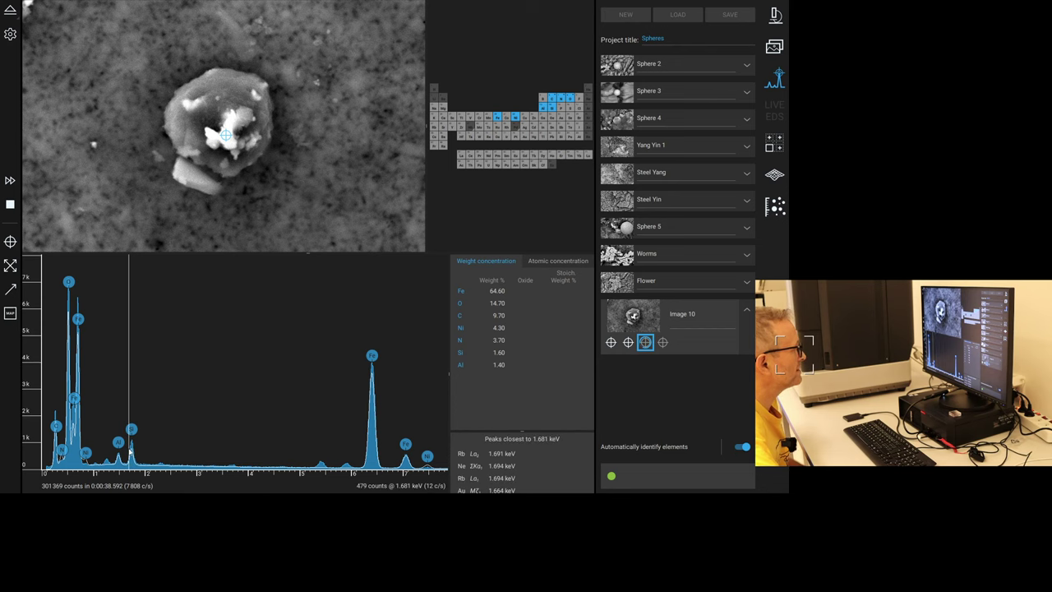
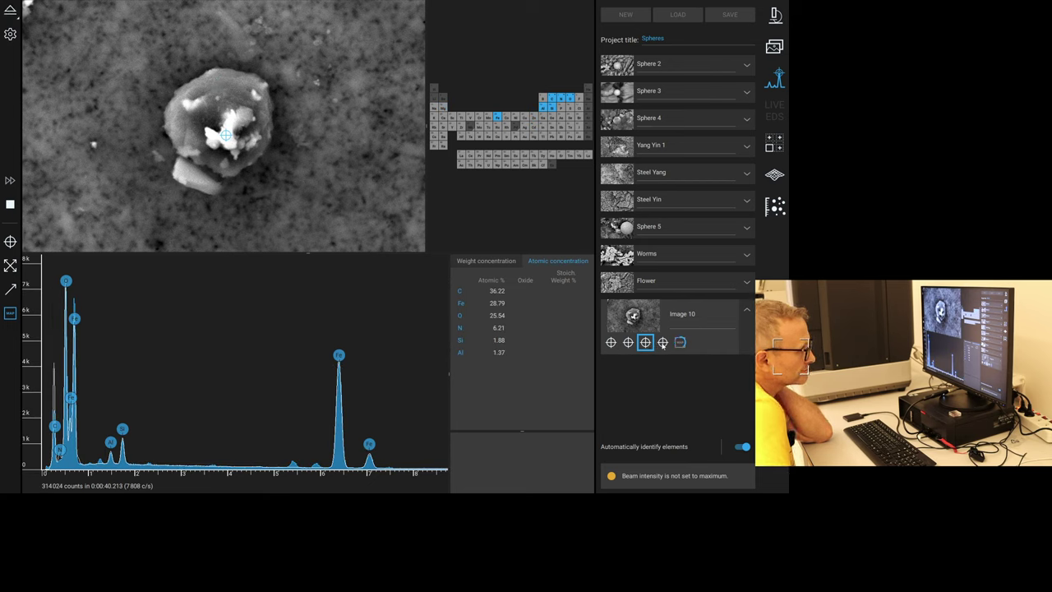
click(663, 343)
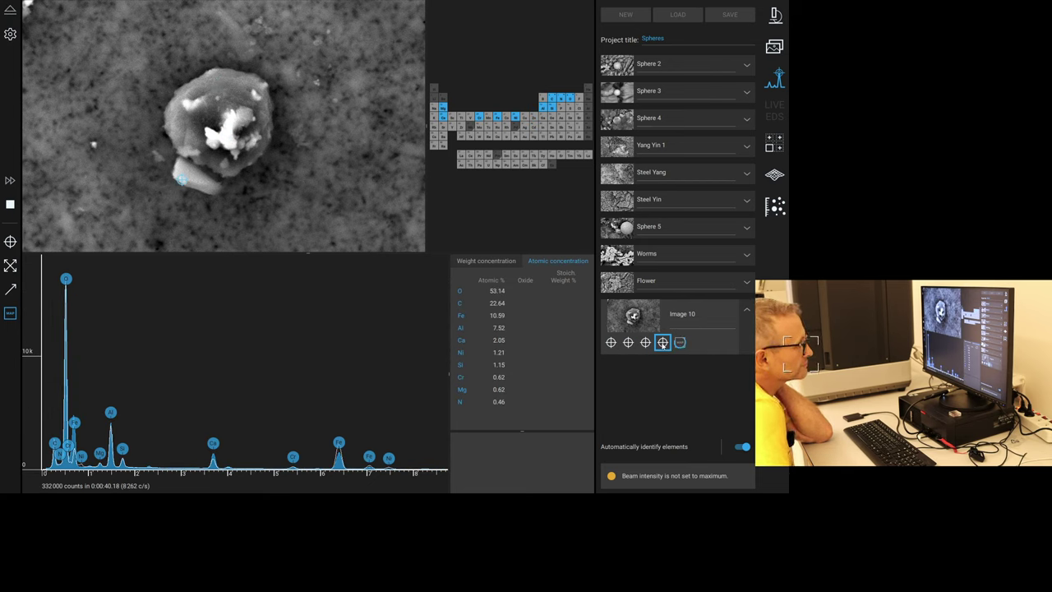
click(611, 343)
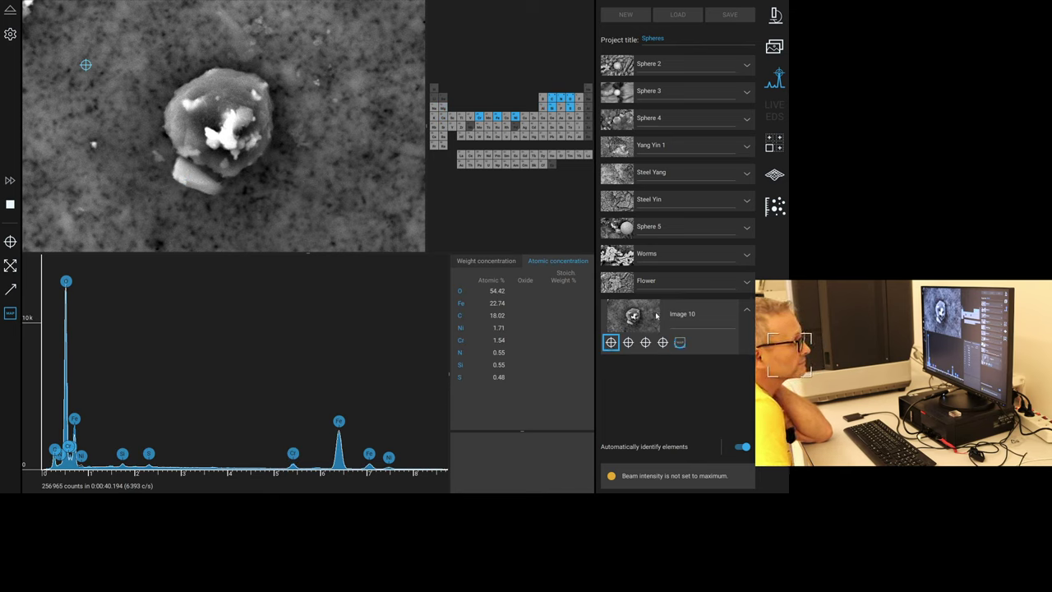
click(679, 342)
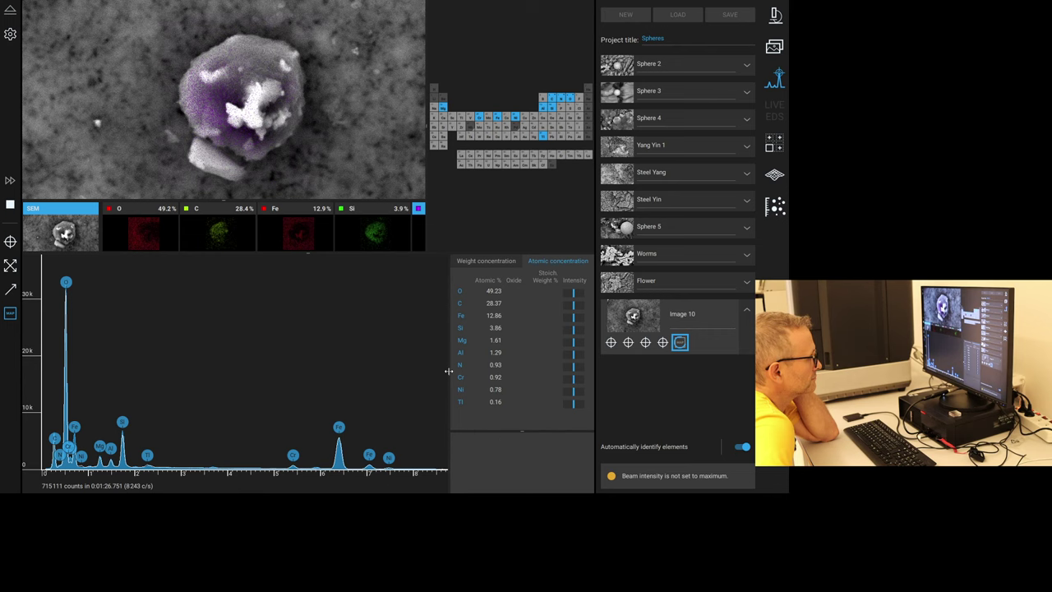
Widen the element map's spectrum plot and its SEM image pane by narrowing the quantification table and periodic table.
drag(448, 372, 511, 372)
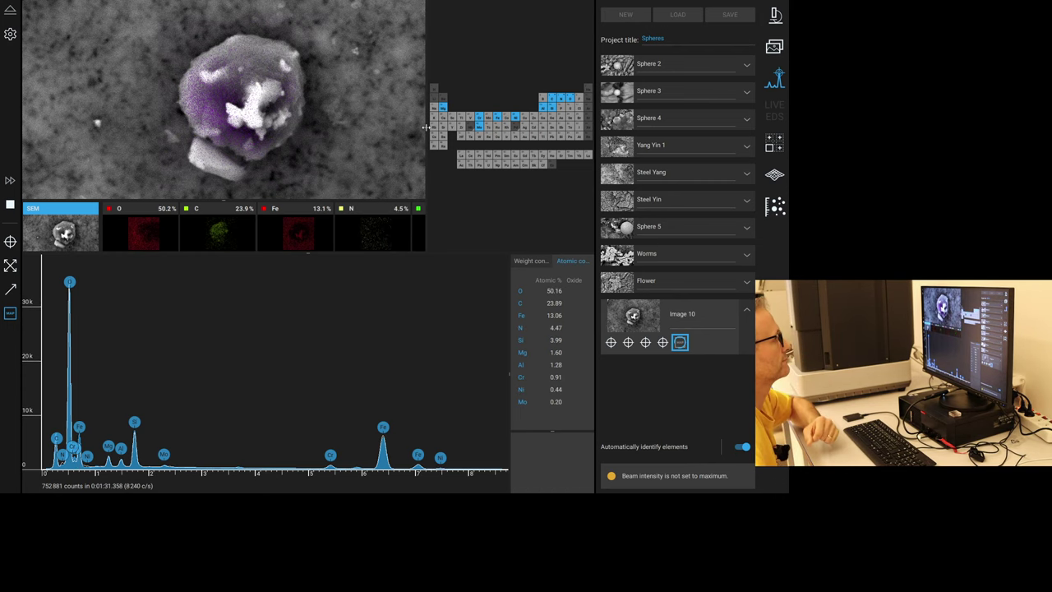
key(alt+Tab)
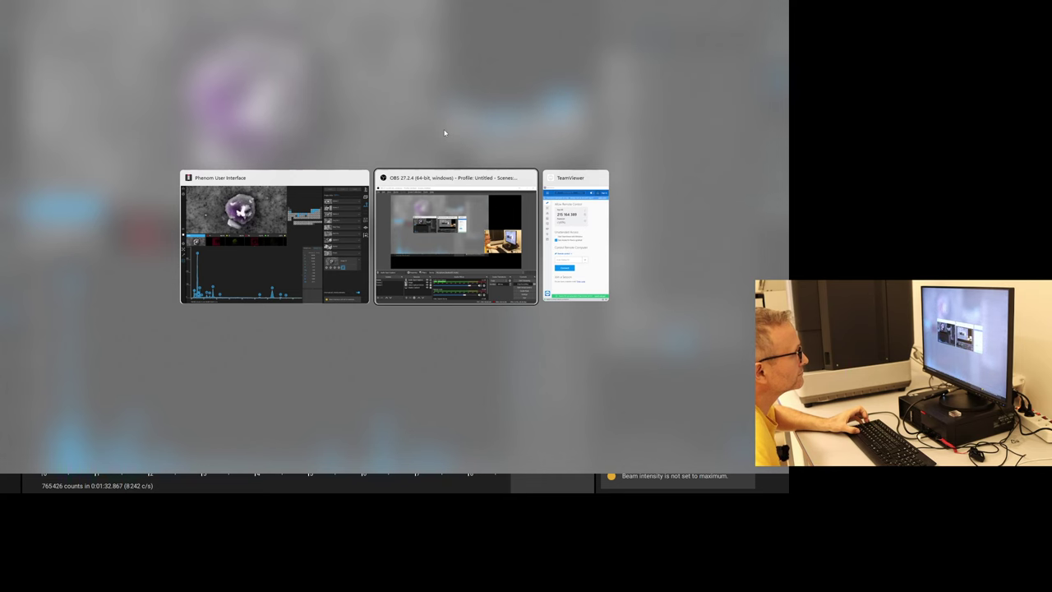
key(alt+Tab)
key(alt+Tab)
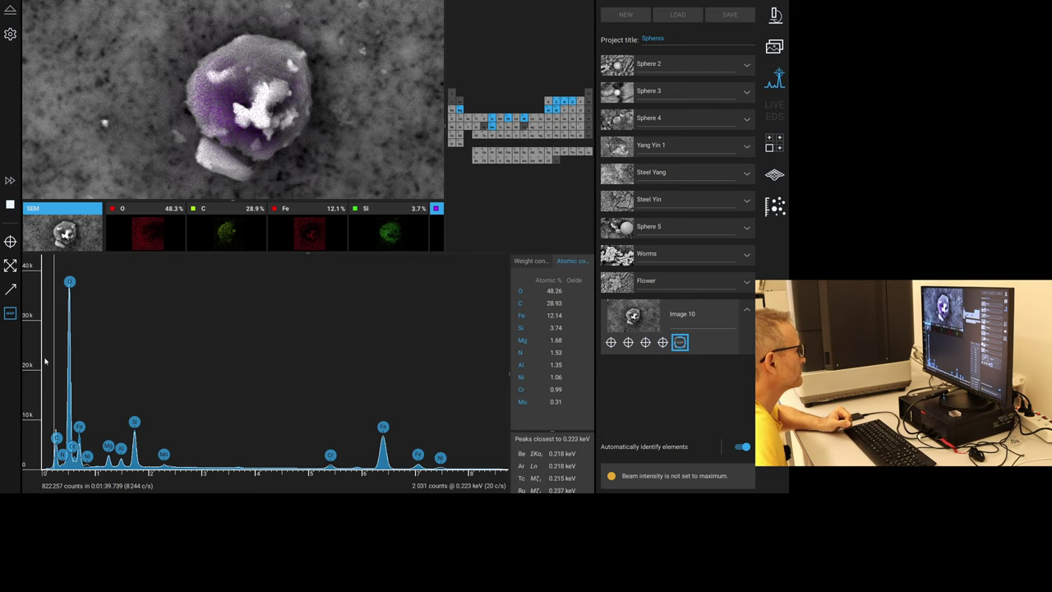
Examine the small peak near 2.3 keV in the element map's spectrum and compare it with the neighbouring low-energy peaks.
scroll(35, 380, up, 5)
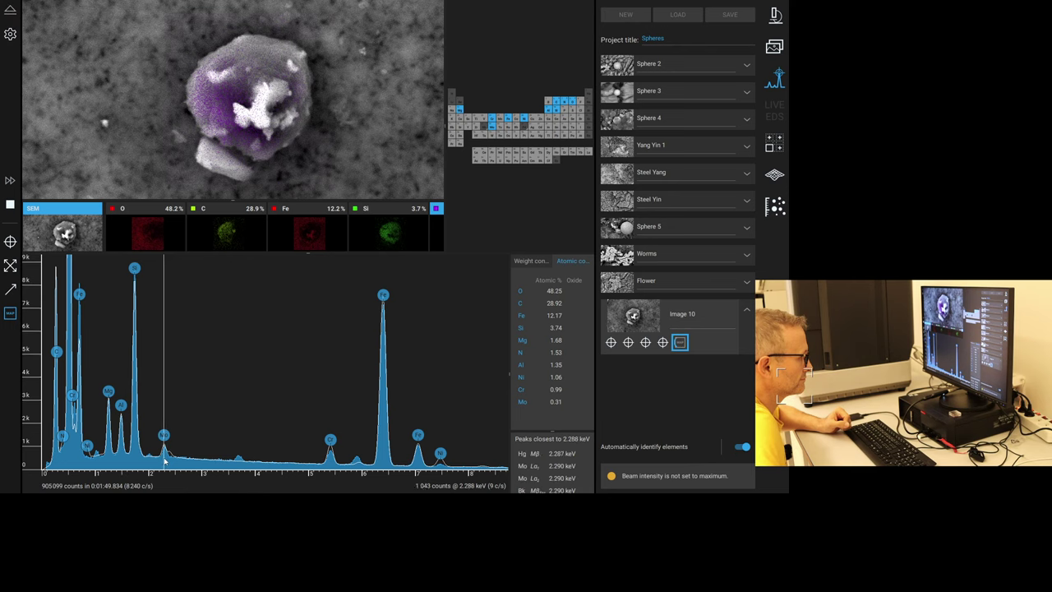
scroll(165, 454, up, 5)
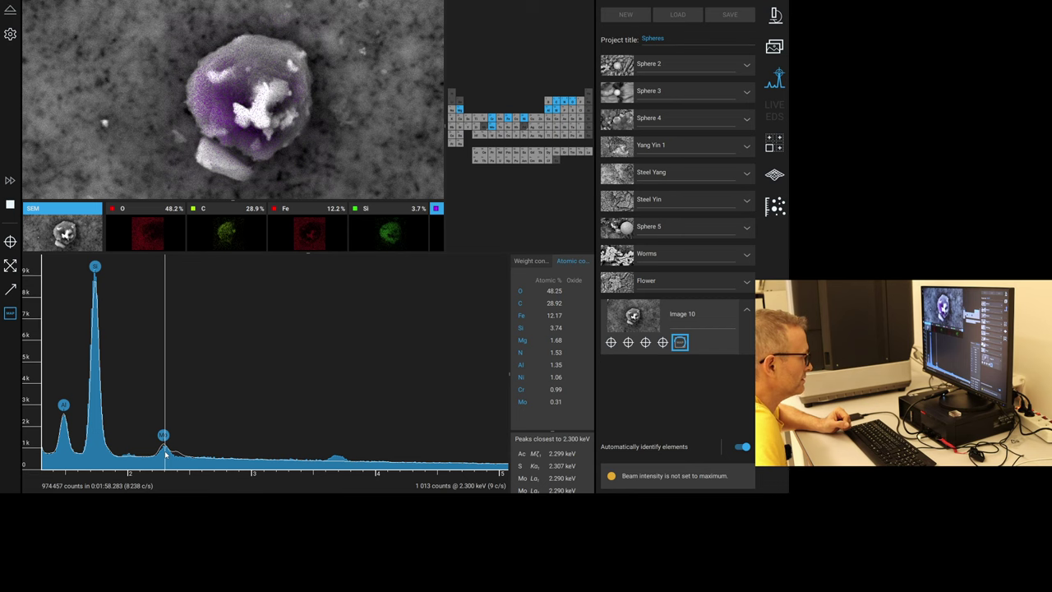
scroll(165, 455, down, 5)
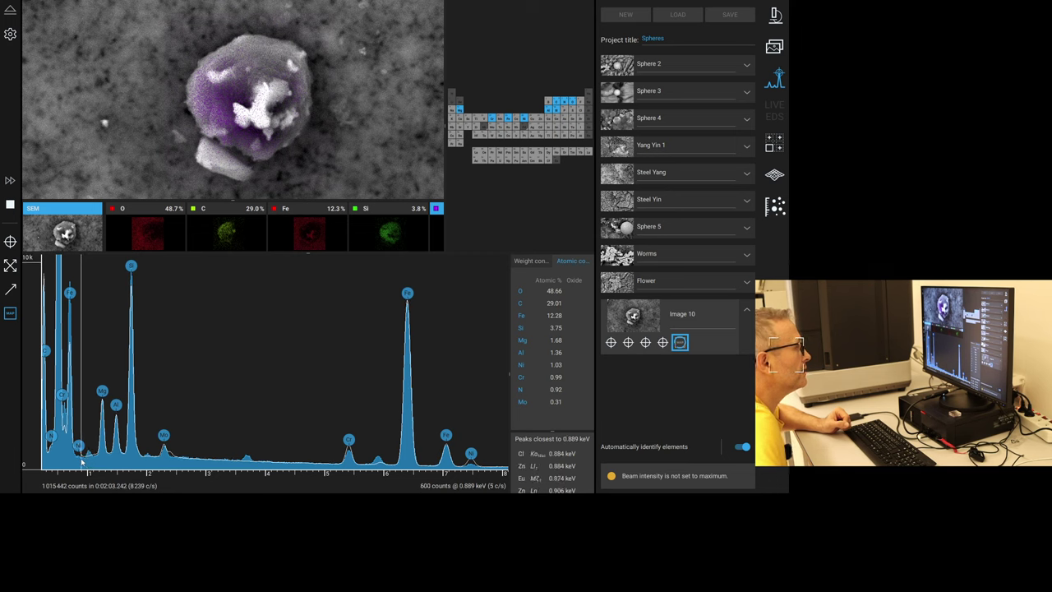
scroll(86, 465, down, 2)
scroll(86, 465, down, 1)
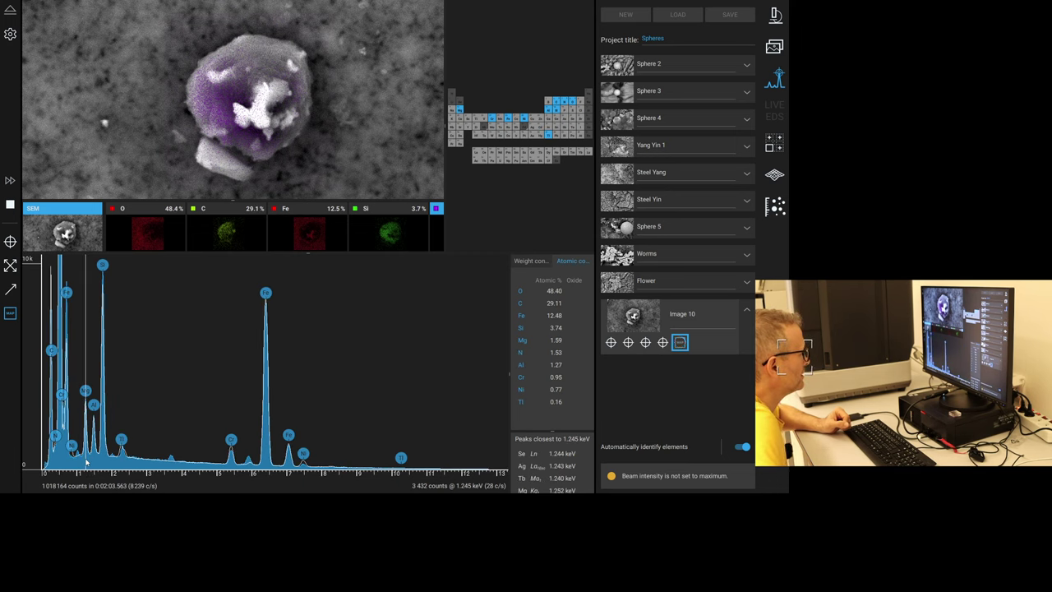
scroll(167, 411, up, 3)
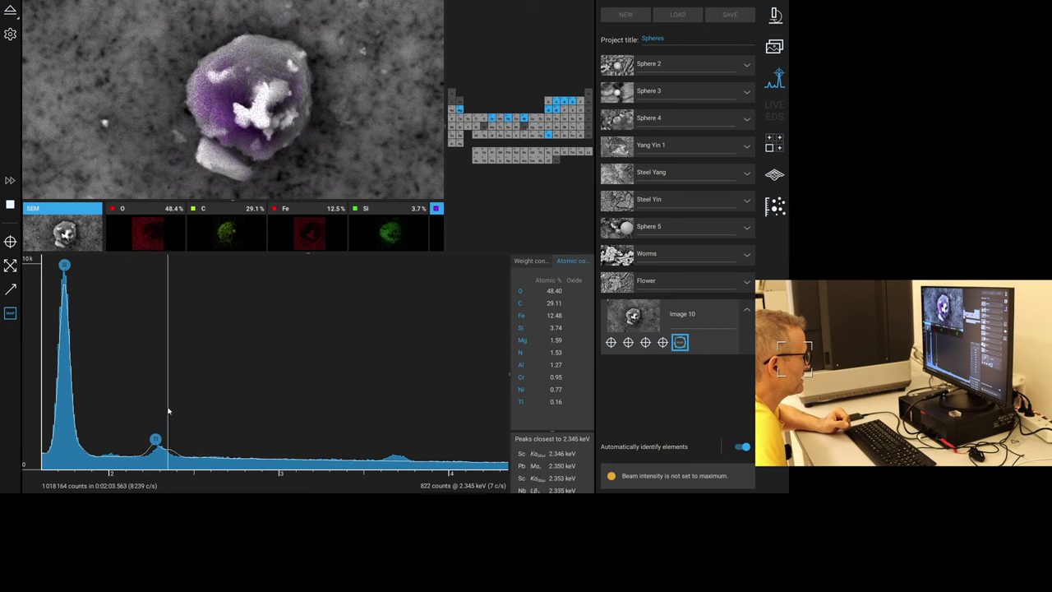
drag(79, 476, 366, 484)
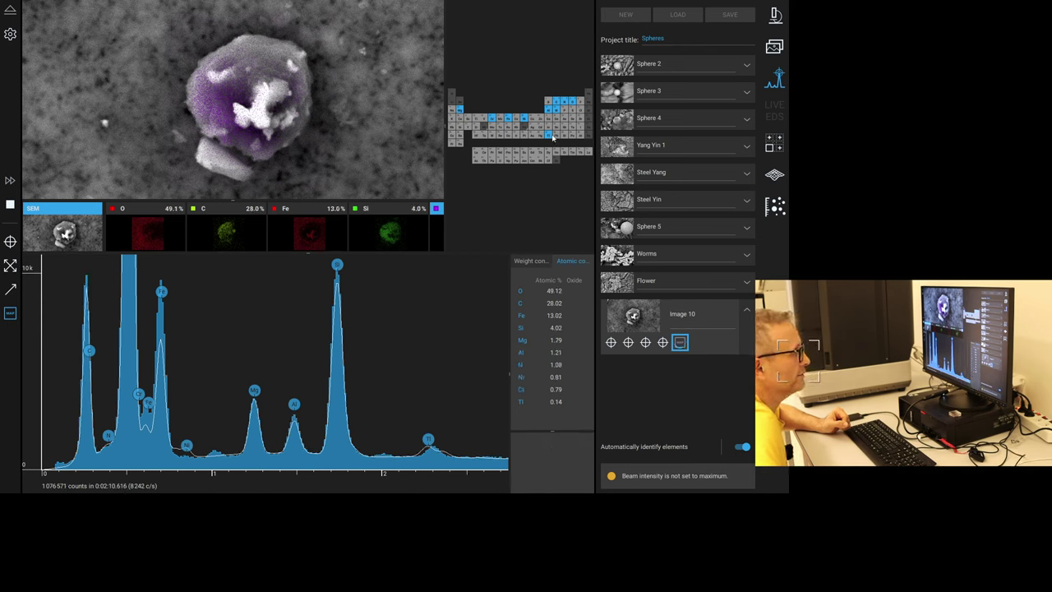
Exclude thallium and molybdenum from the element map's identification and include sulfur for the peak near 2.3 keV.
mouse_move(550, 138)
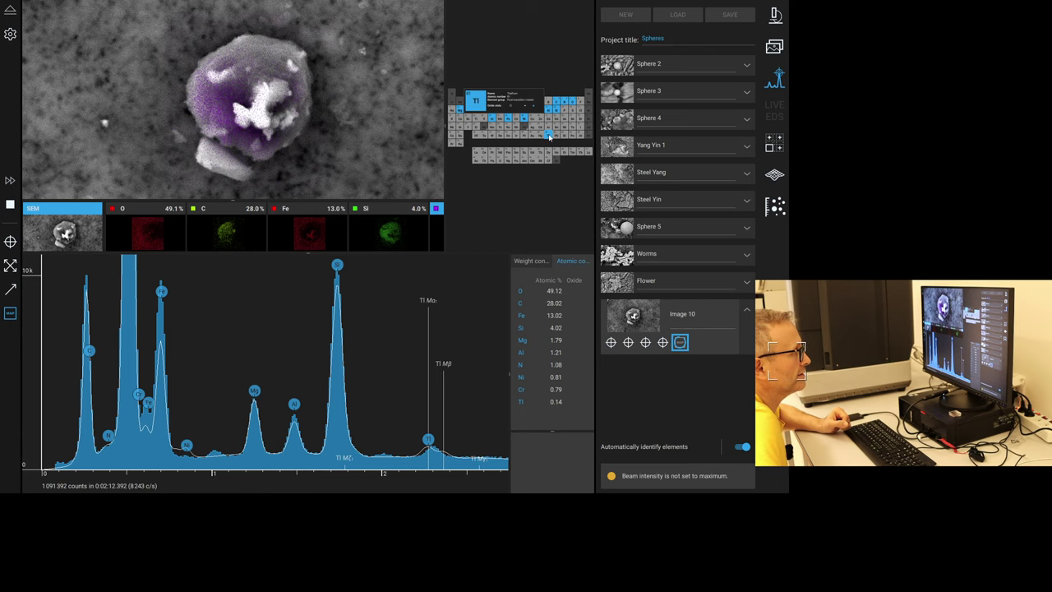
click(550, 138)
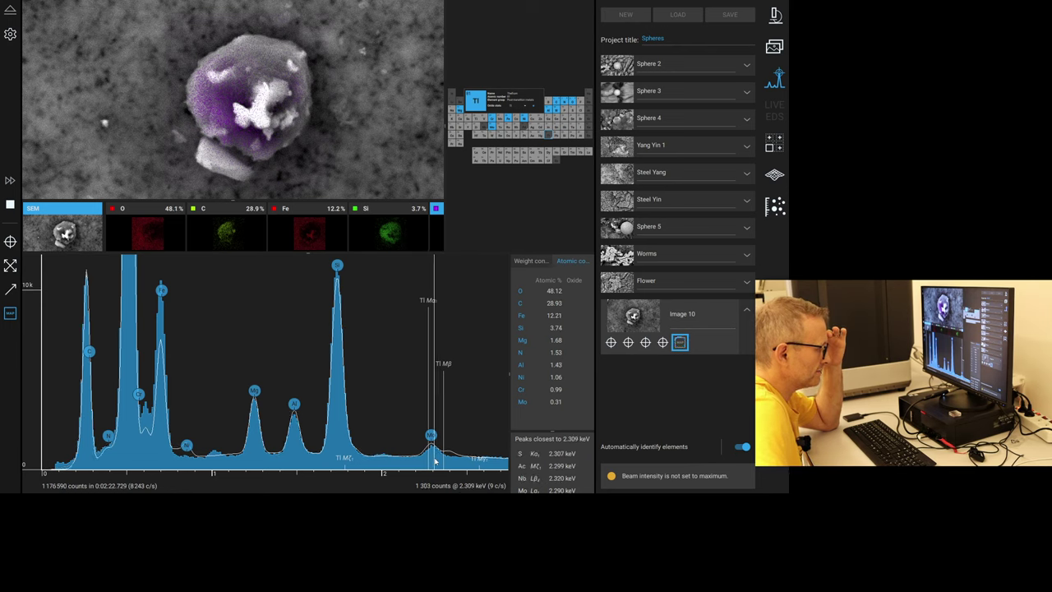
right_click(491, 130)
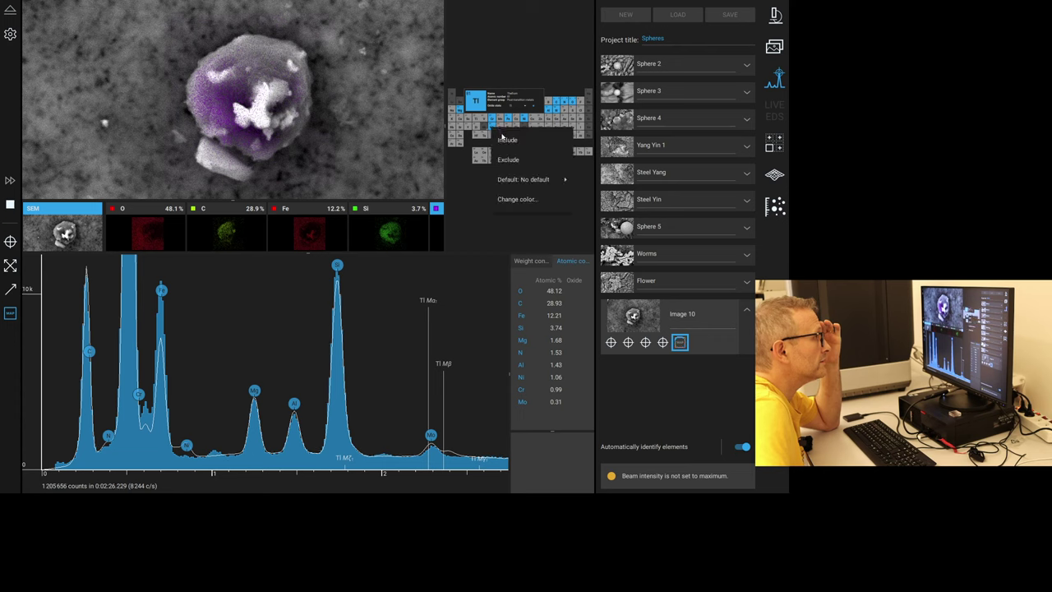
click(505, 159)
right_click(573, 110)
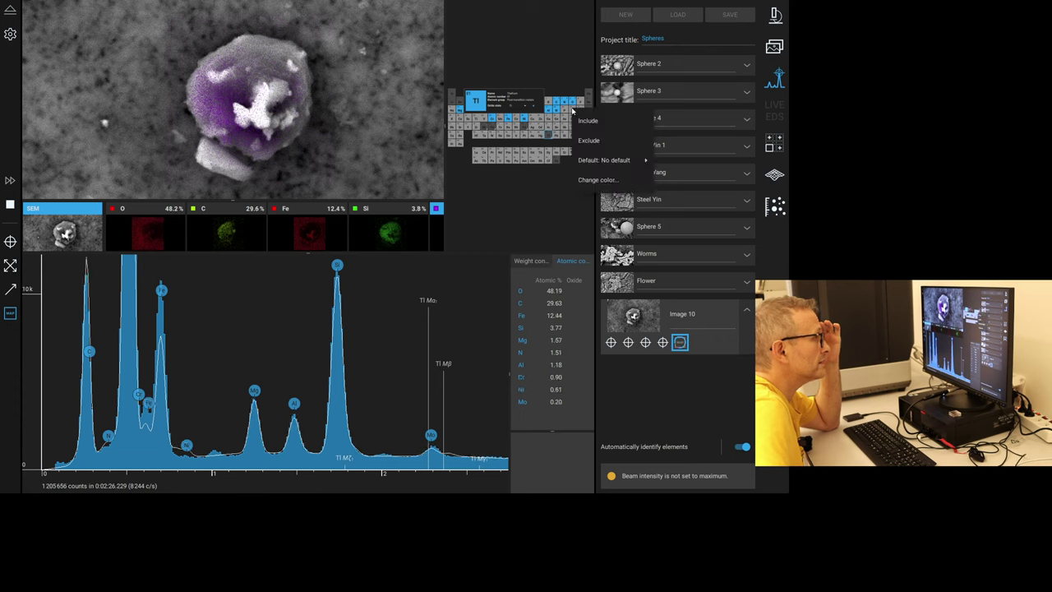
click(587, 123)
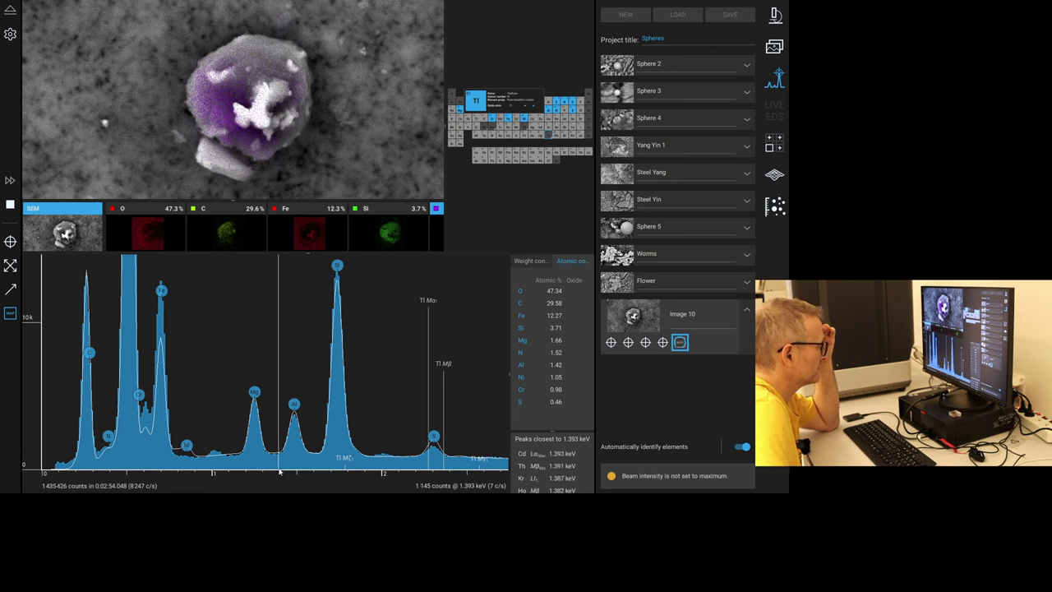
Include calcium in the element map's identification for the unlabelled peak between 3 and 4 keV.
drag(344, 481, 2, 481)
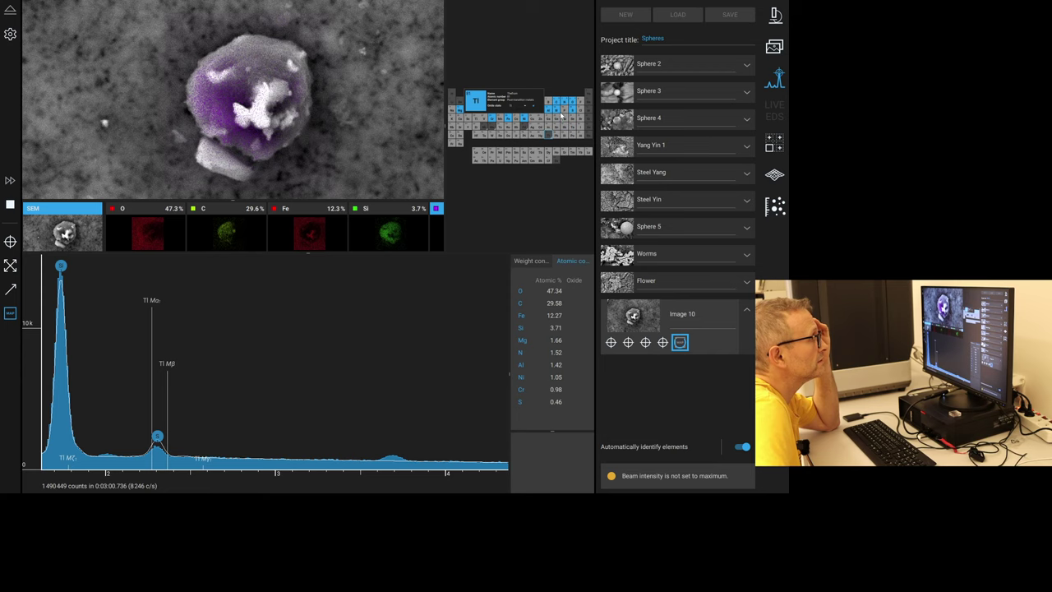
right_click(460, 122)
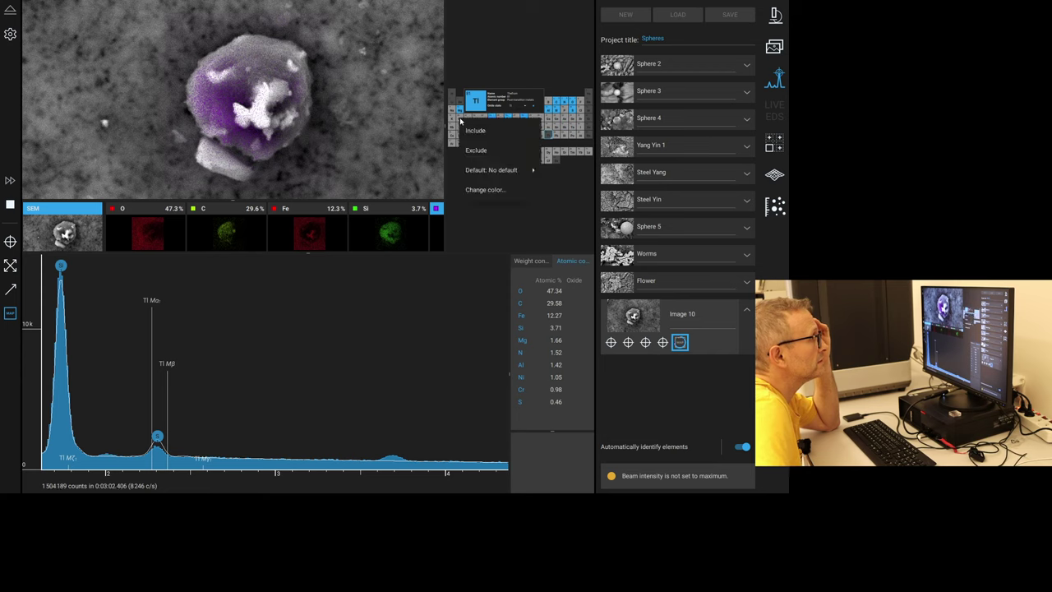
click(486, 133)
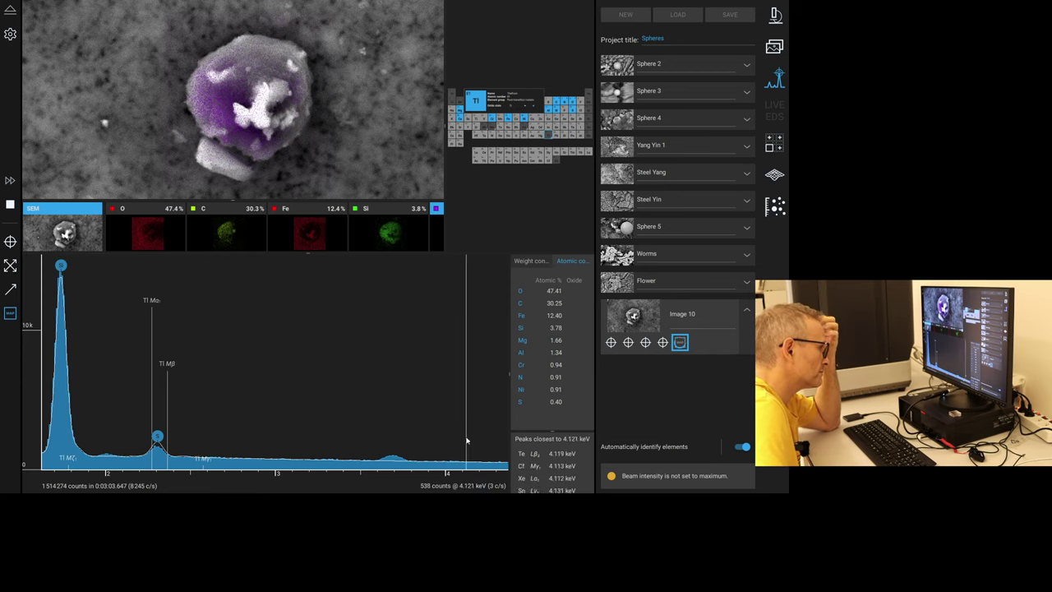
click(393, 364)
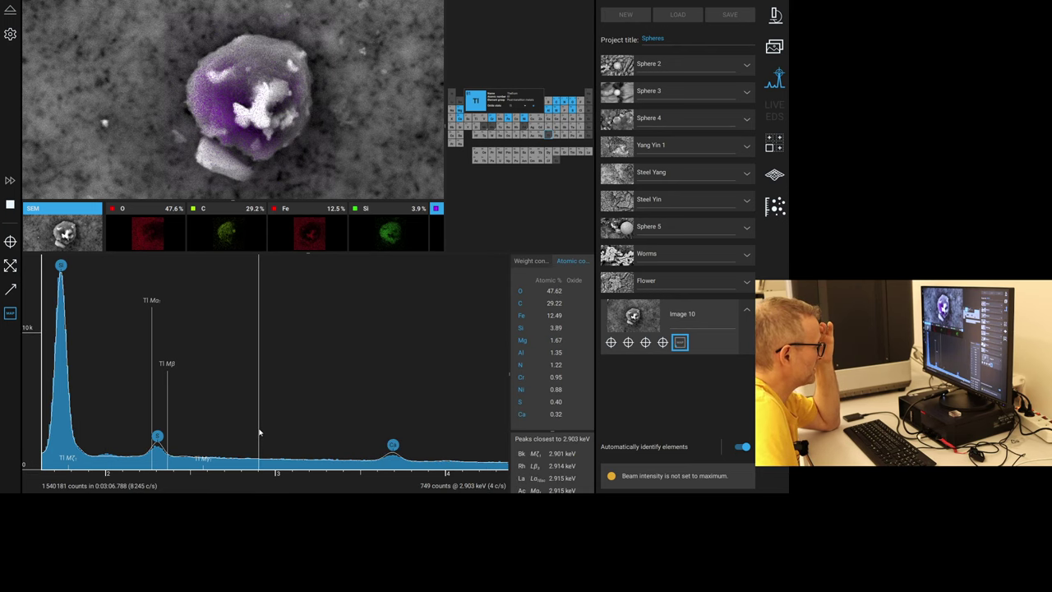
scroll(259, 434, down, 3)
scroll(250, 430, down, 2)
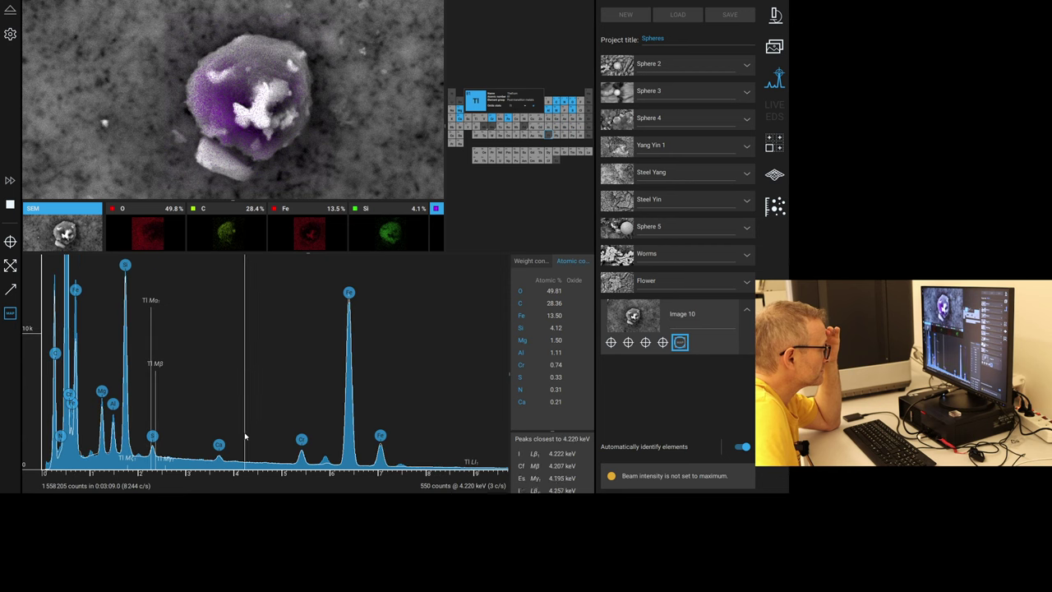
Include nickel and manganese in the element map's identification for the small unlabelled peaks near 7.5 keV and 5.9 keV.
click(400, 444)
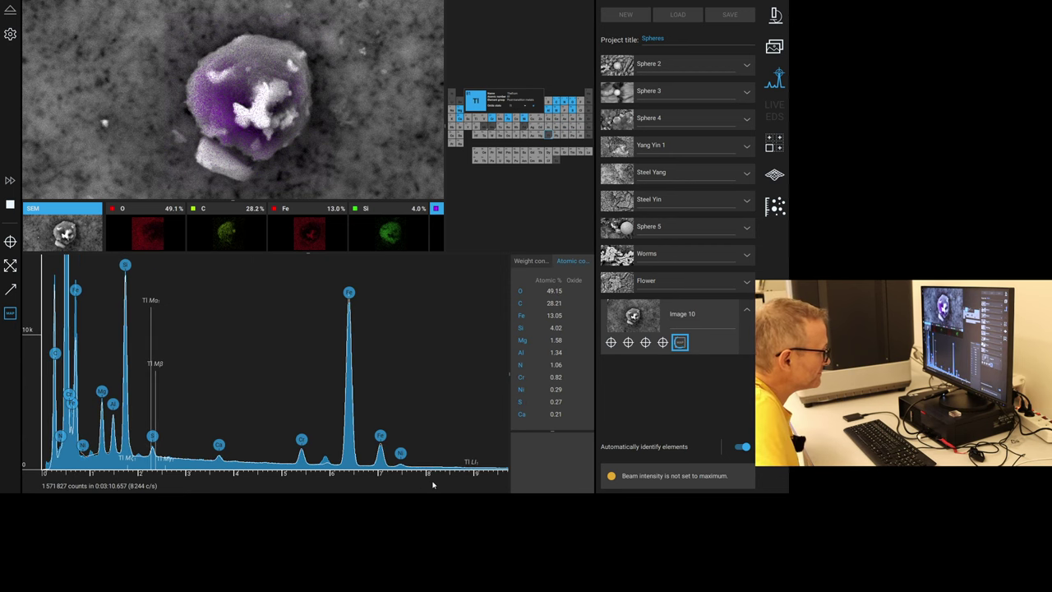
scroll(326, 466, up, 5)
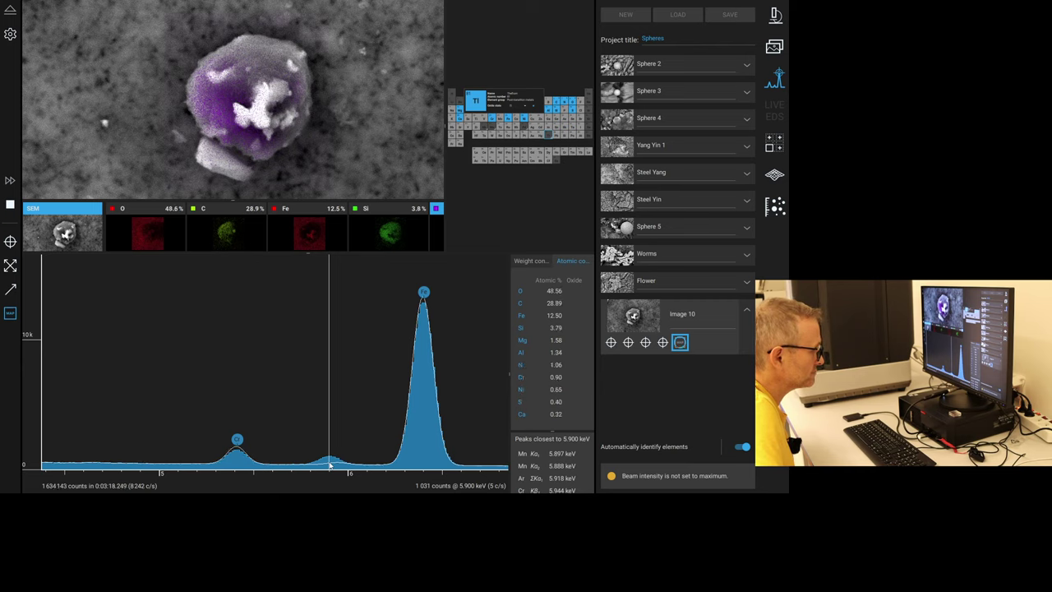
click(499, 121)
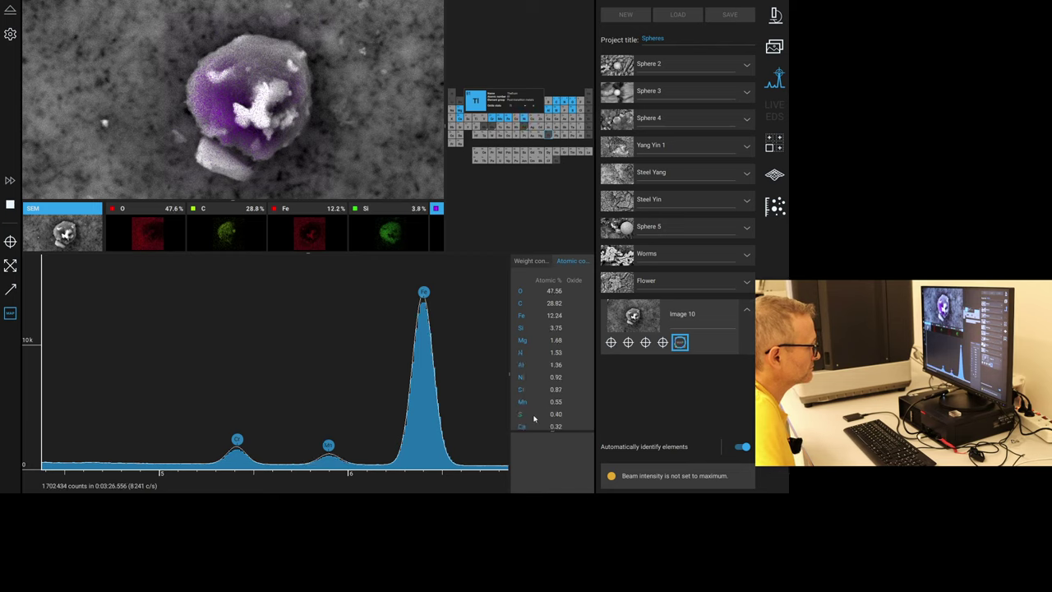
scroll(255, 424, down, 5)
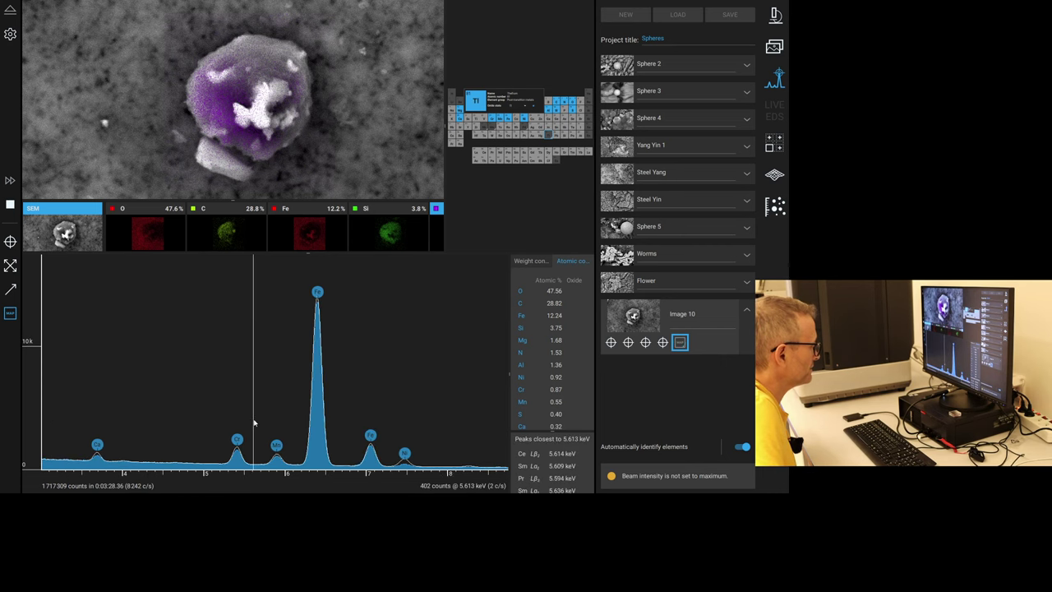
scroll(253, 423, down, 2)
scroll(253, 424, down, 4)
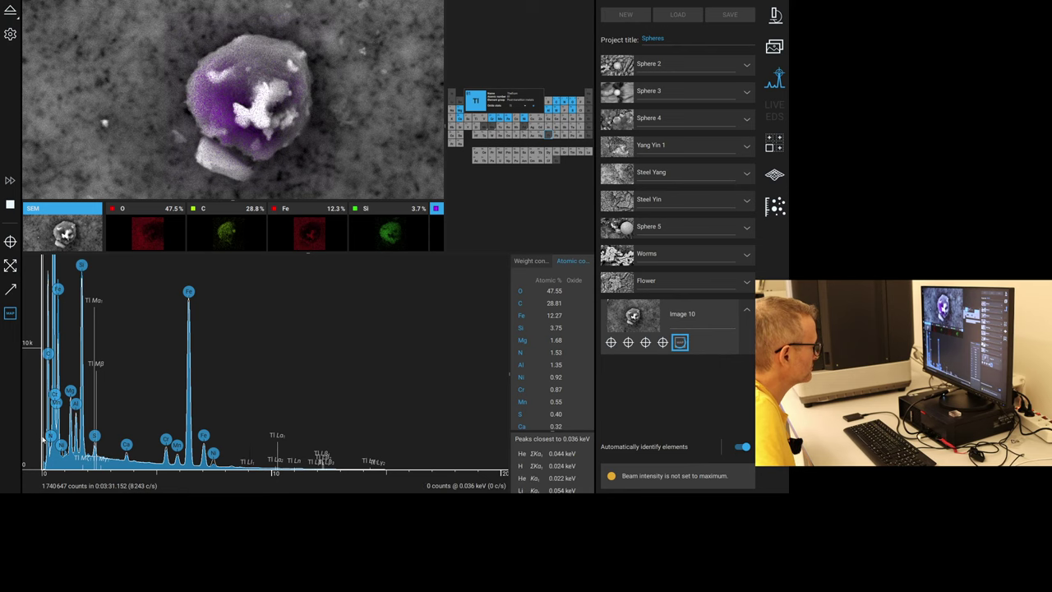
scroll(35, 439, up, 4)
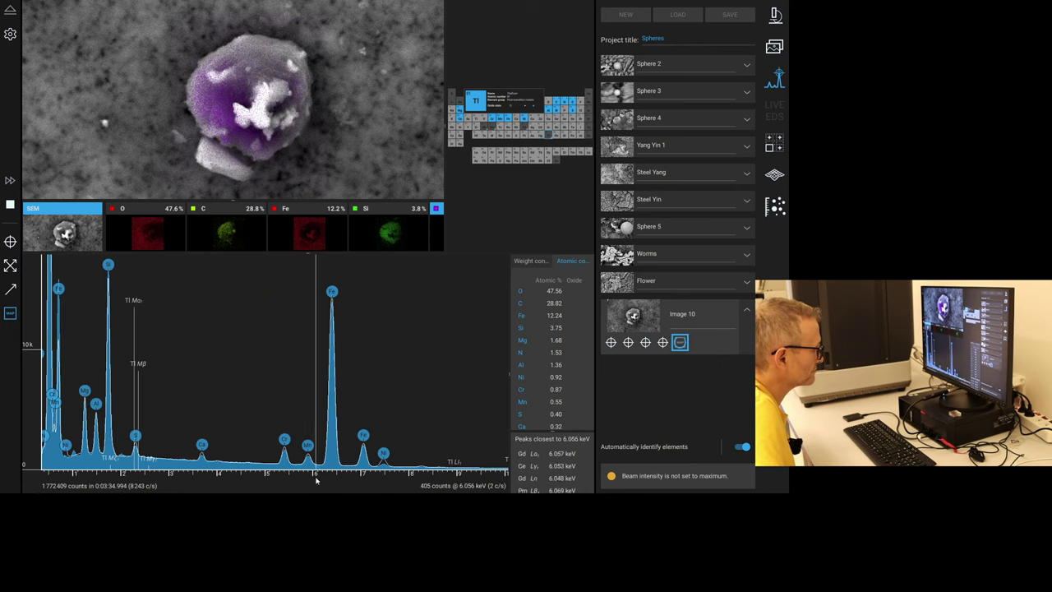
mouse_move(313, 465)
mouse_down()
mouse_move(155, 464)
mouse_move(327, 465)
mouse_up()
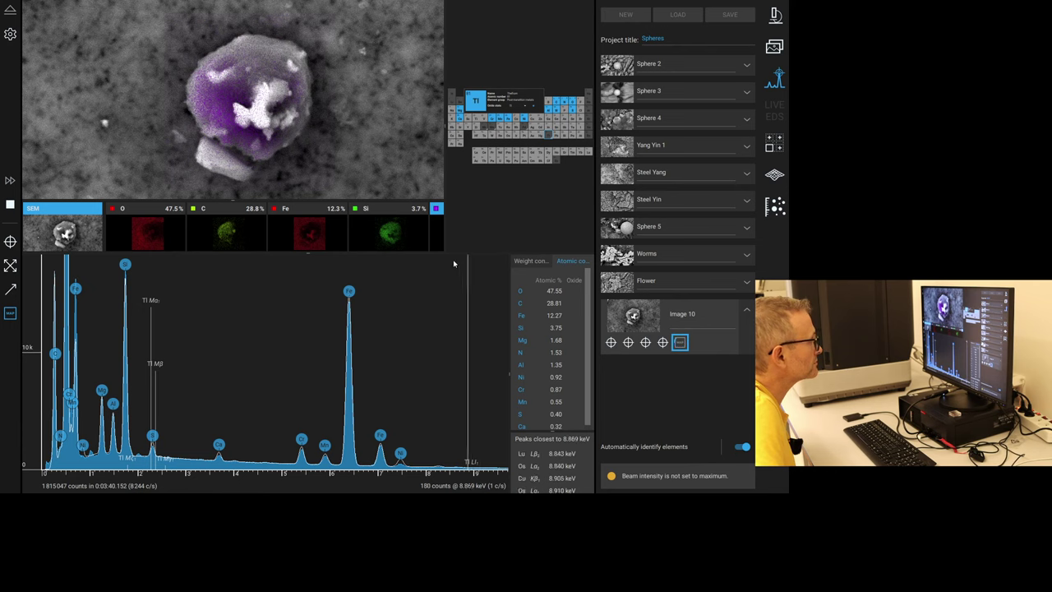
View the individual element distribution maps in turn, including oxygen, carbon, silicon, magnesium and calcium.
click(240, 232)
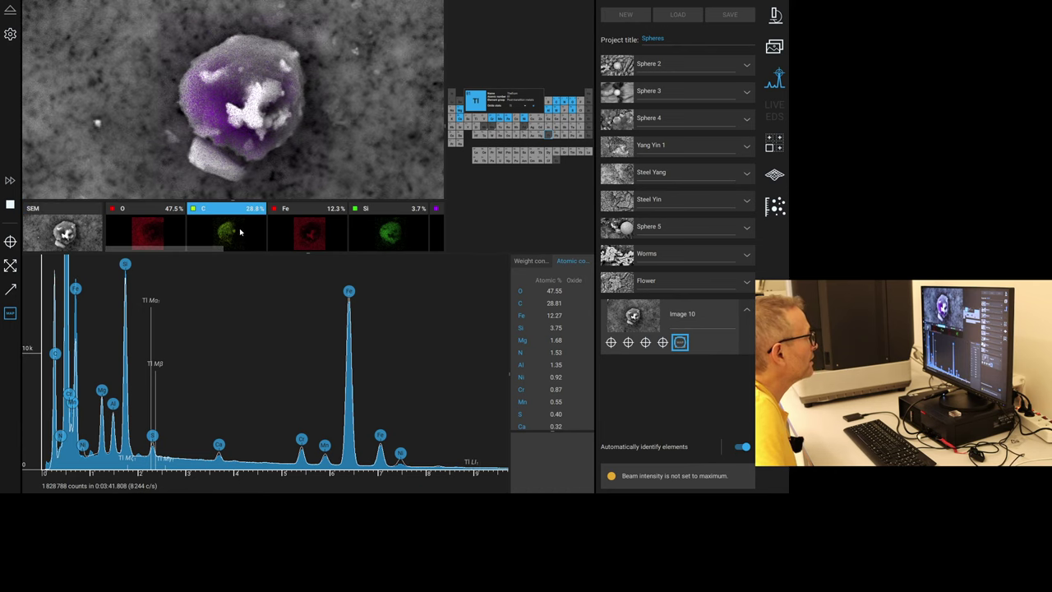
click(226, 239)
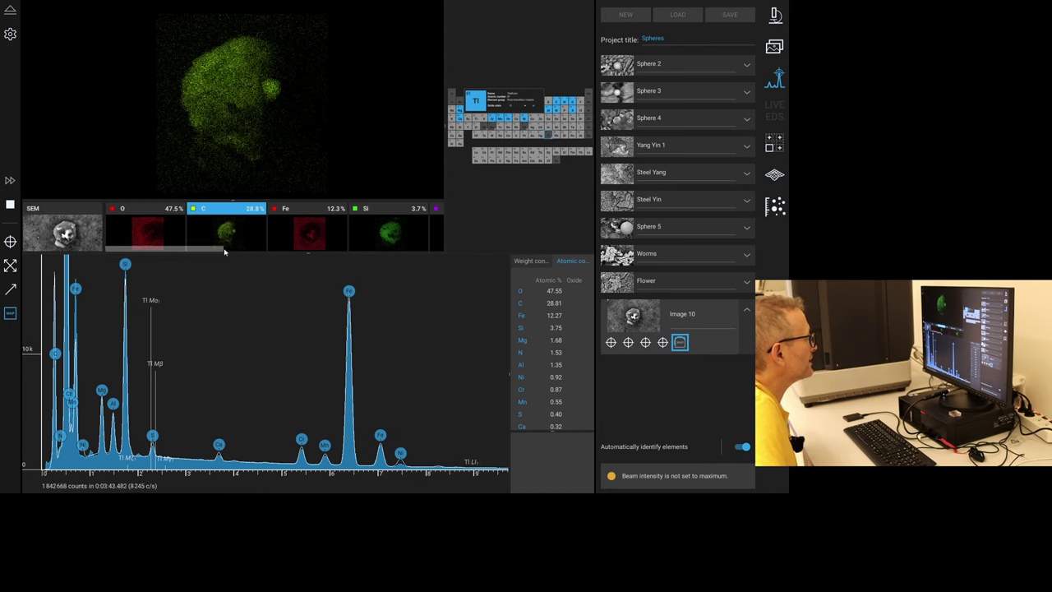
drag(229, 246, 192, 249)
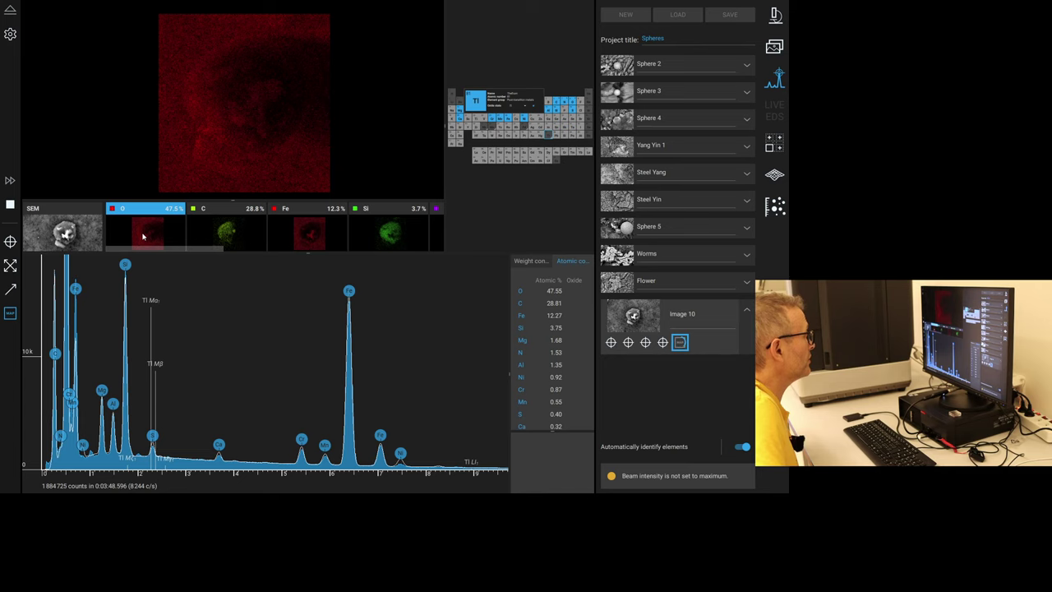
click(219, 238)
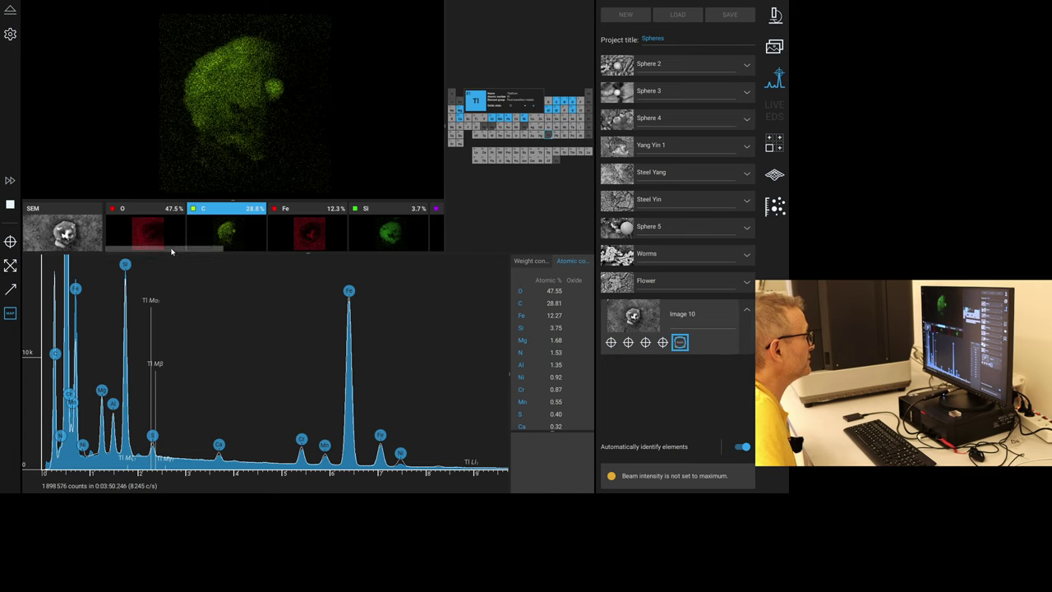
drag(176, 249, 224, 250)
click(233, 237)
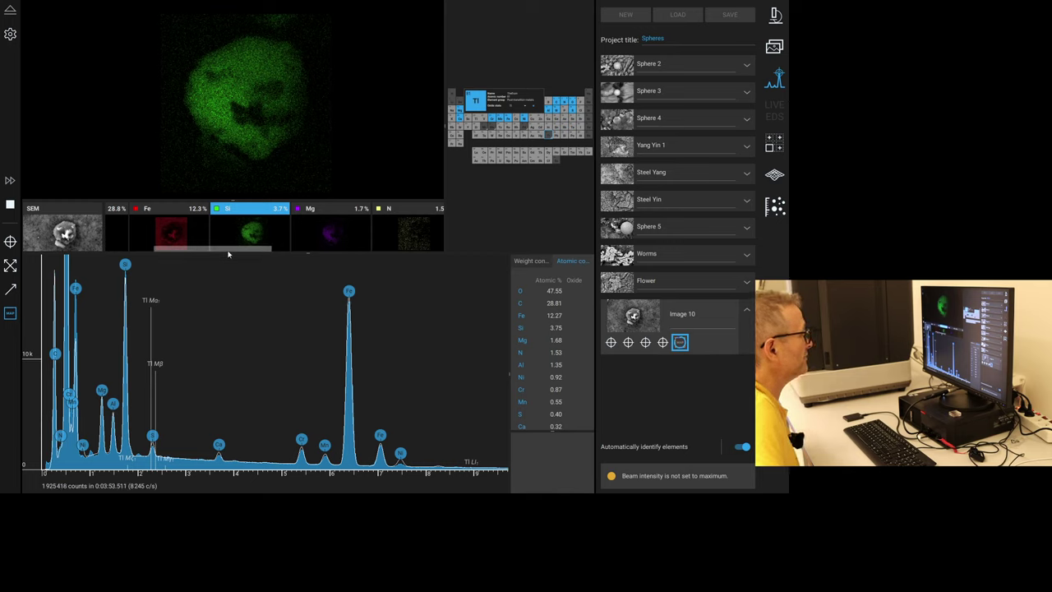
drag(228, 251, 276, 251)
click(200, 236)
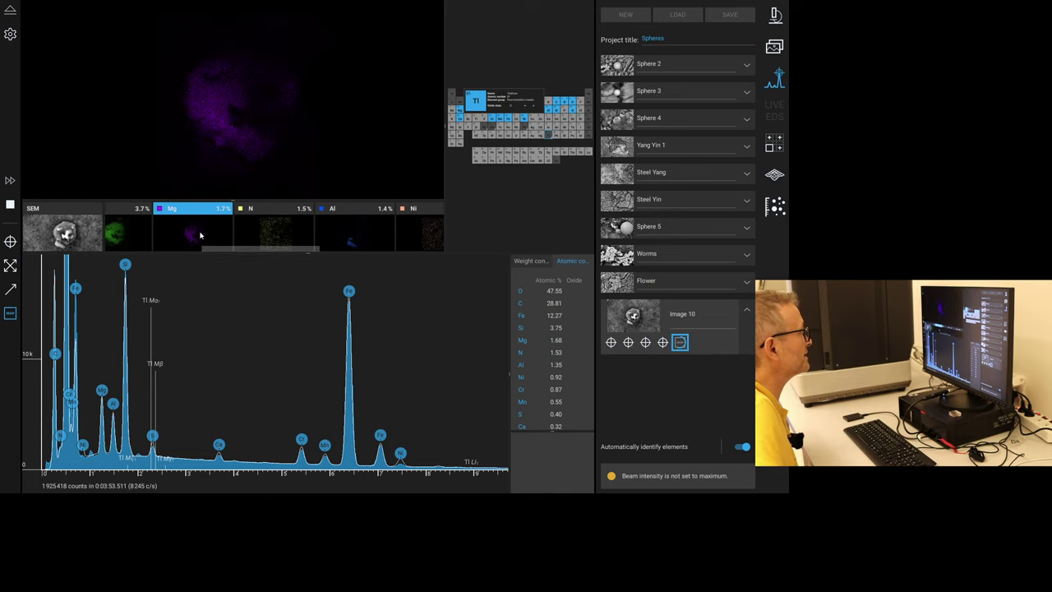
drag(301, 250, 400, 260)
click(311, 237)
click(401, 239)
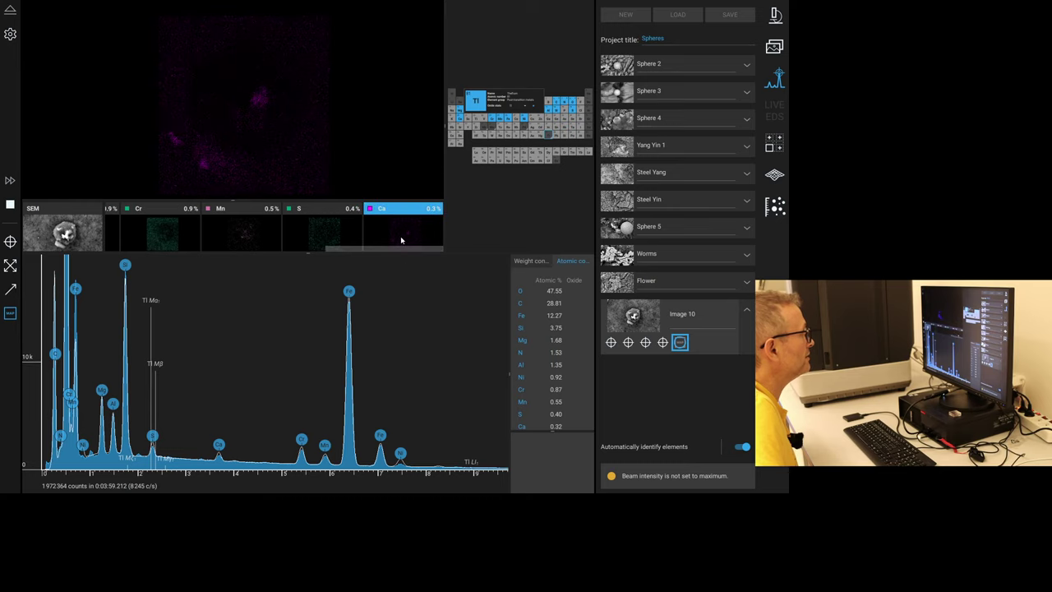
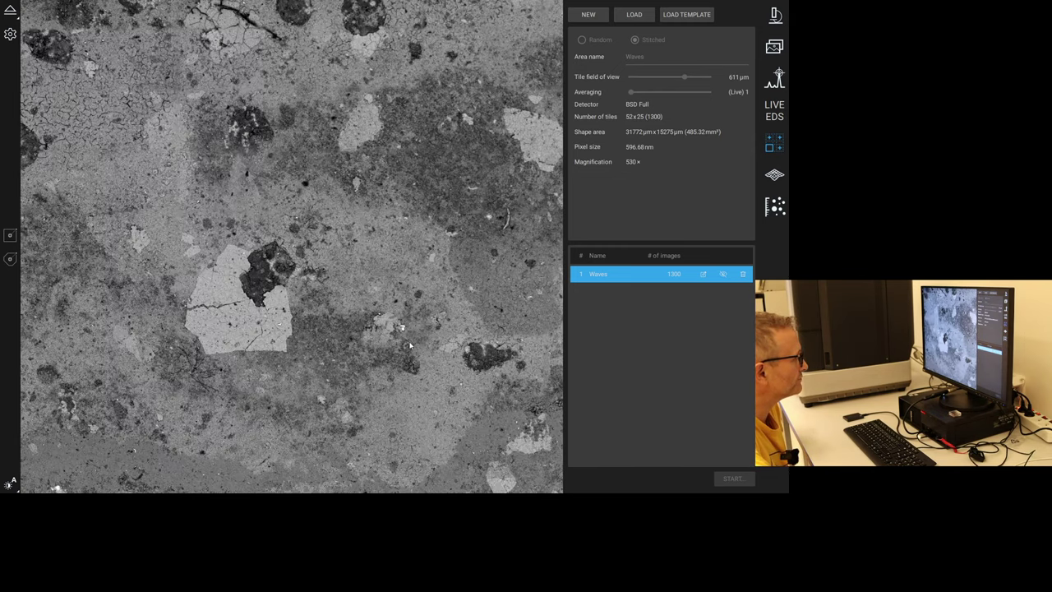
Revisit the small bright sphere beside the dark patch in the Waves mosaic and show it in the live image.
drag(451, 391, 372, 355)
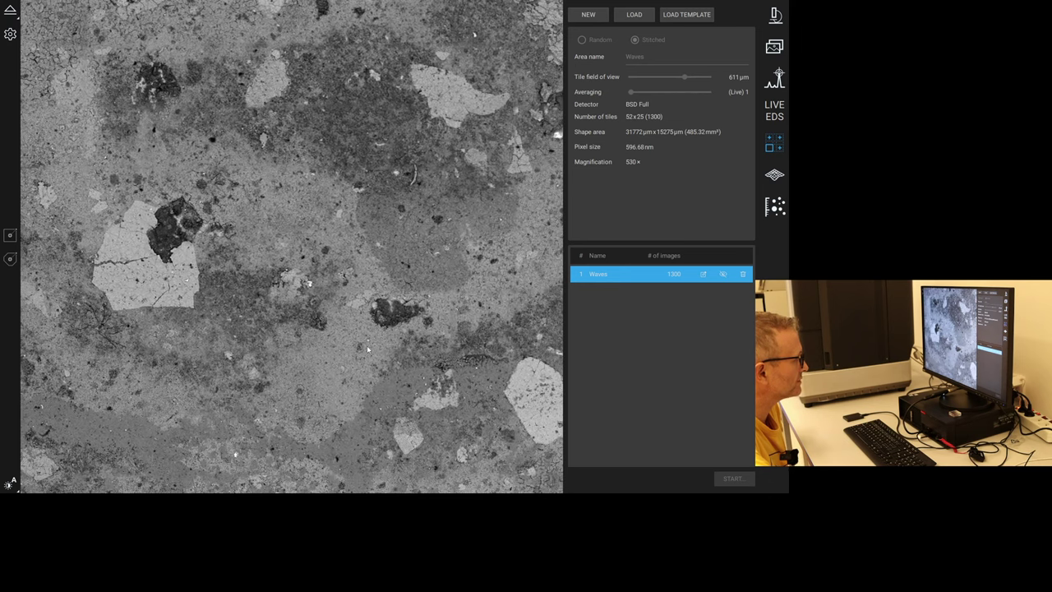
scroll(378, 350, up, 5)
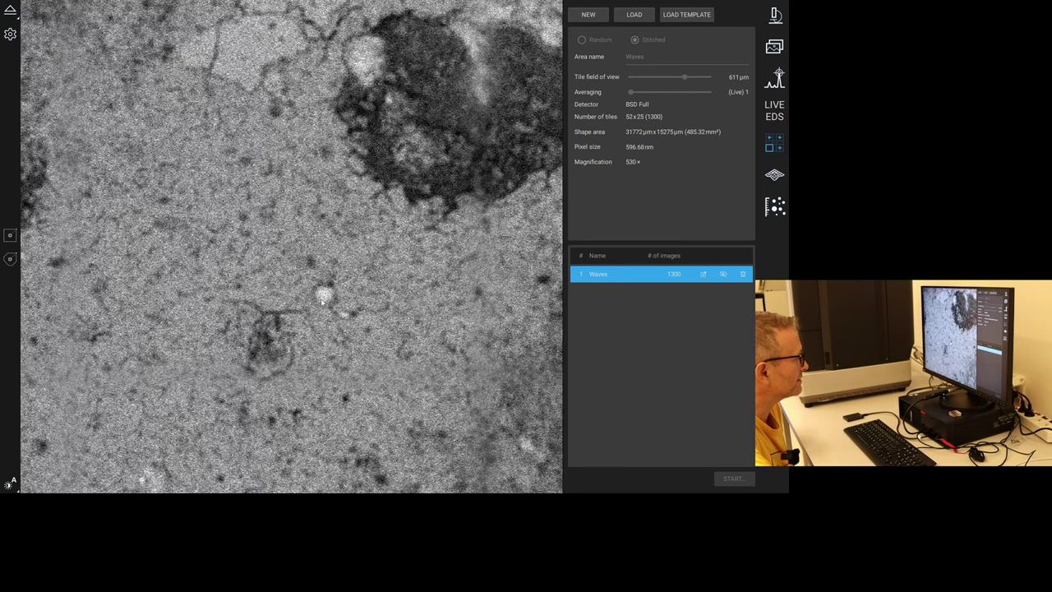
right_click(321, 302)
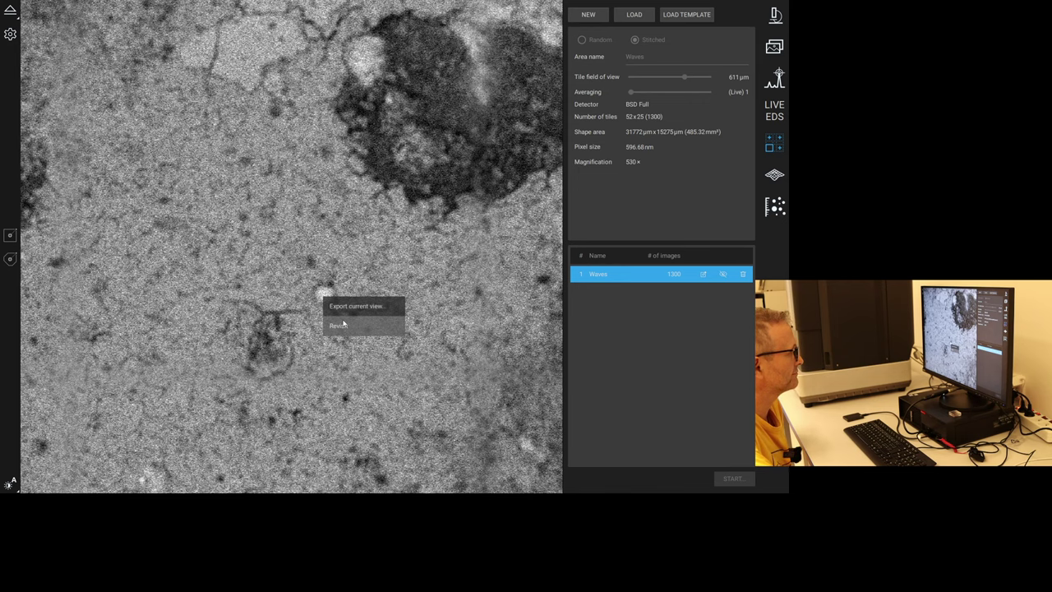
click(345, 324)
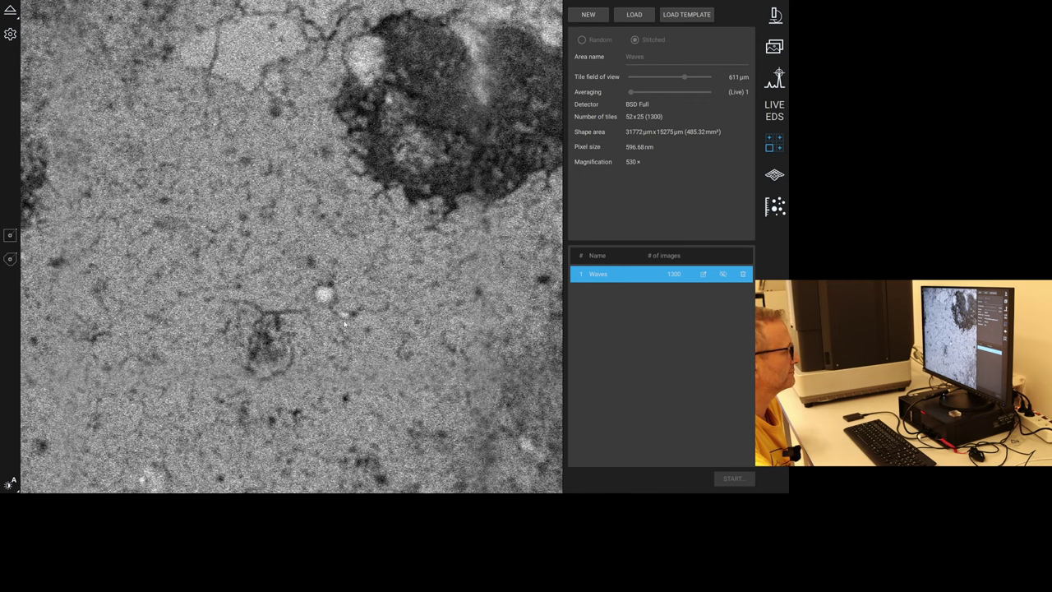
click(777, 20)
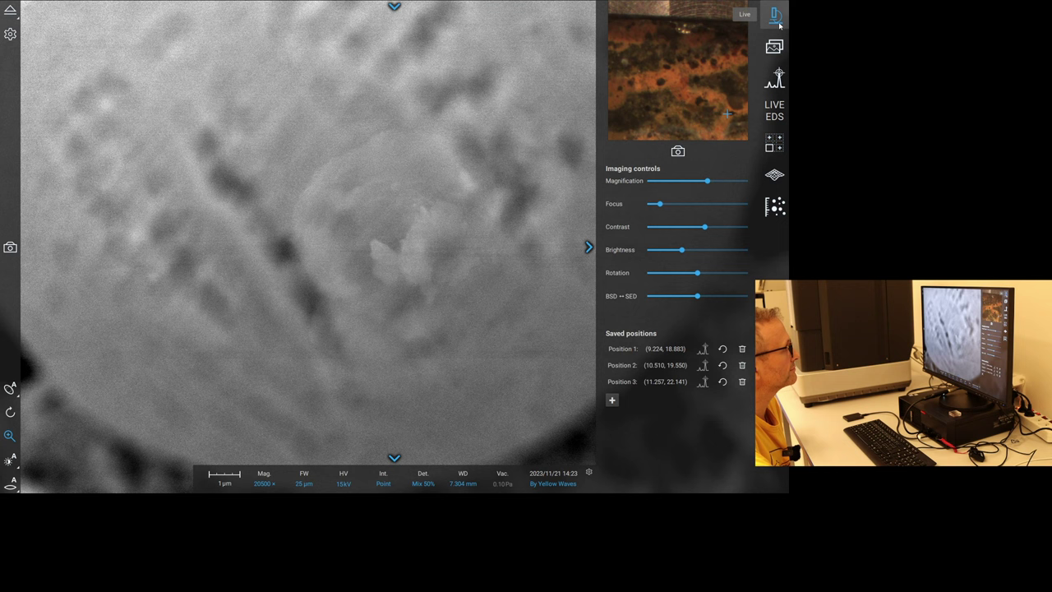
Autofocus and frame the whole sphere at 7100× magnification, and save the navigation camera image.
click(11, 486)
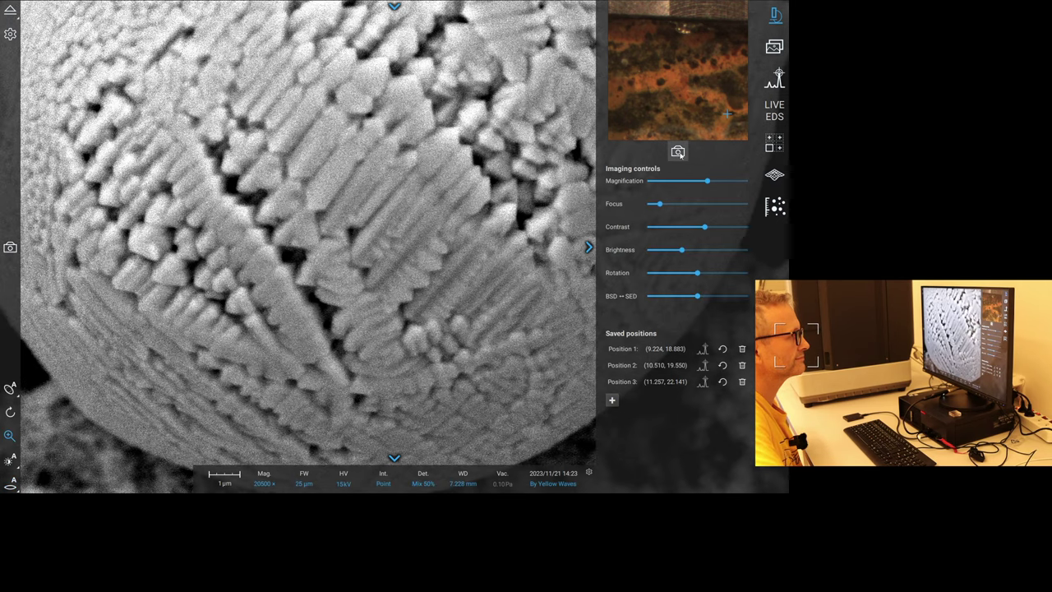
scroll(363, 120, down, 5)
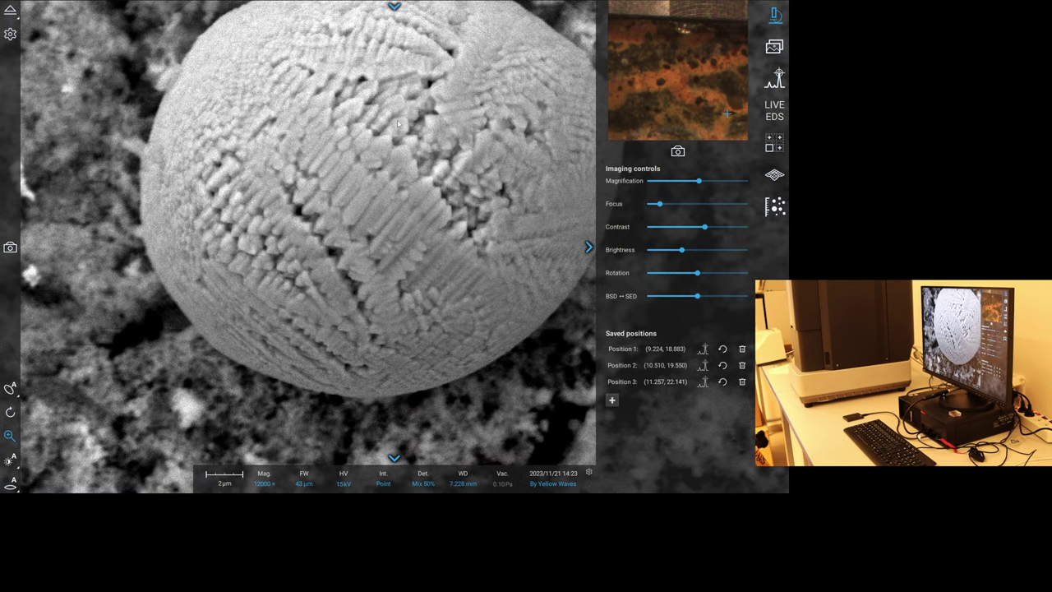
drag(390, 145, 397, 317)
scroll(395, 321, down, 1)
scroll(394, 317, down, 4)
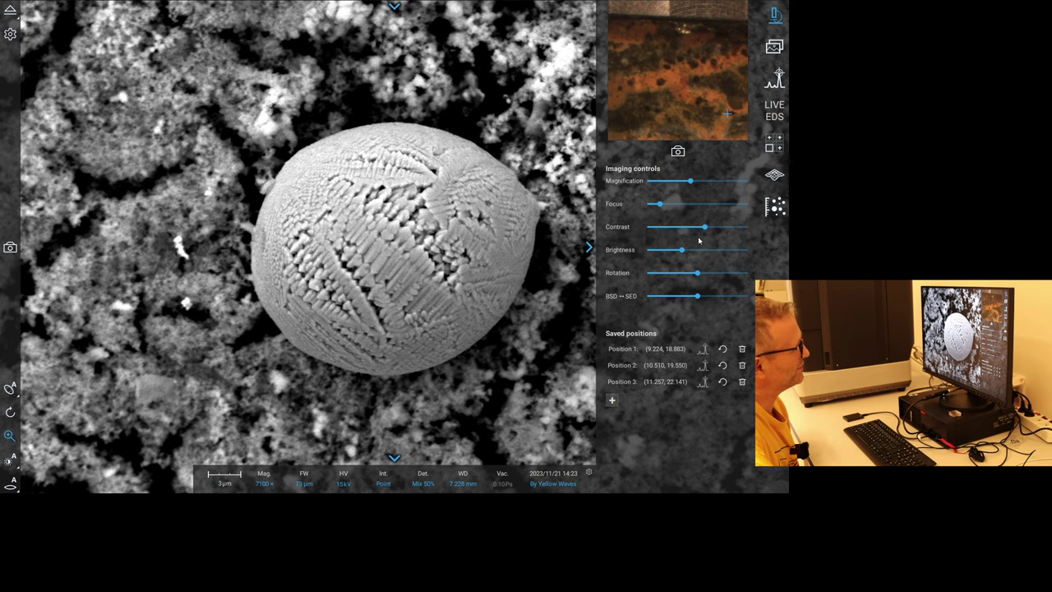
click(678, 152)
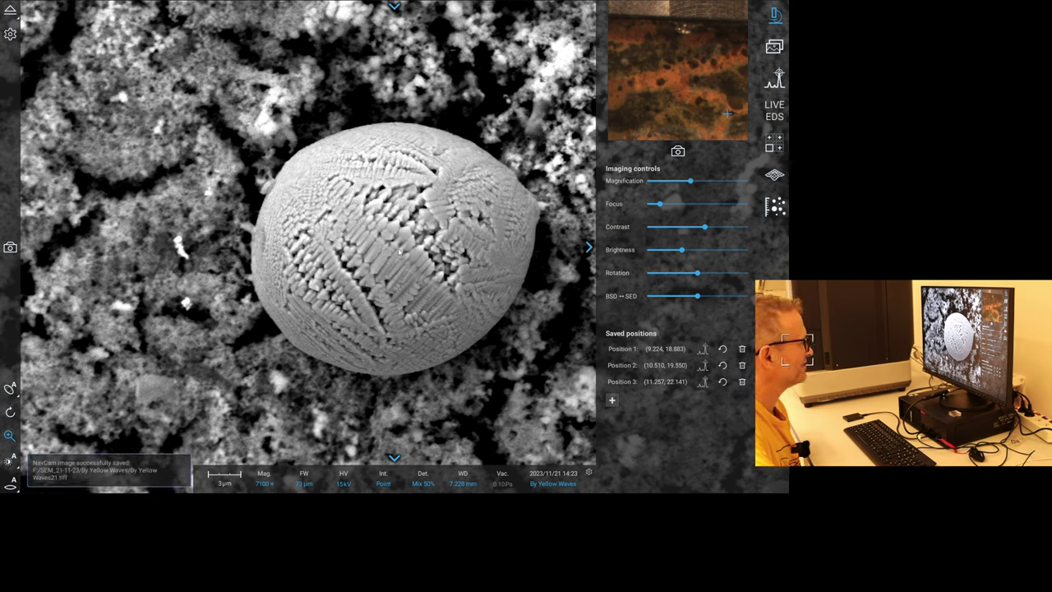
Hide the imaging controls and set the acceleration voltage to 10 kV and the beam intensity to Image.
click(588, 247)
click(393, 7)
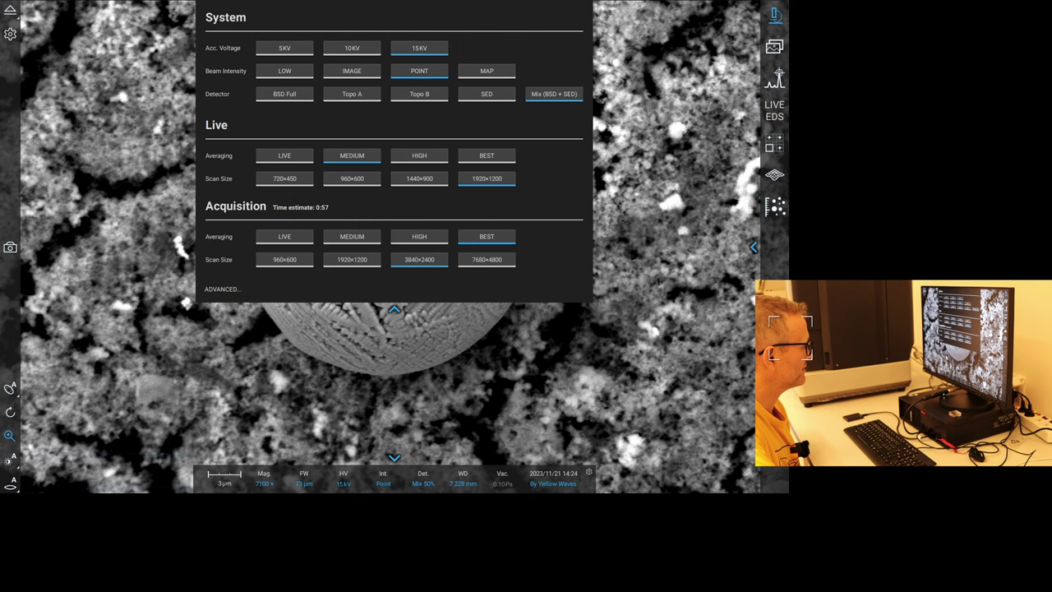
click(338, 483)
click(357, 460)
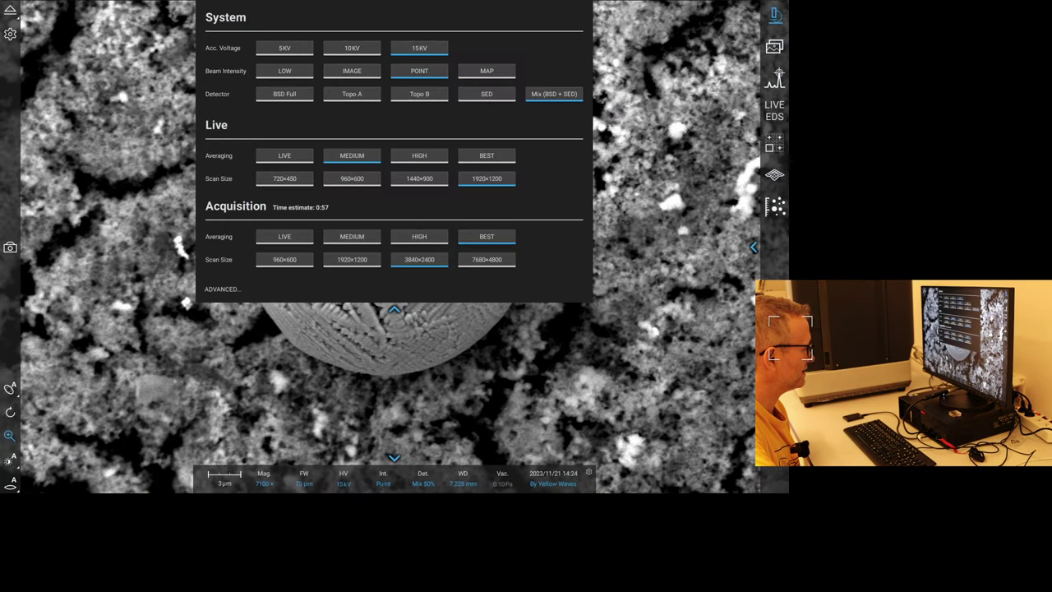
click(383, 478)
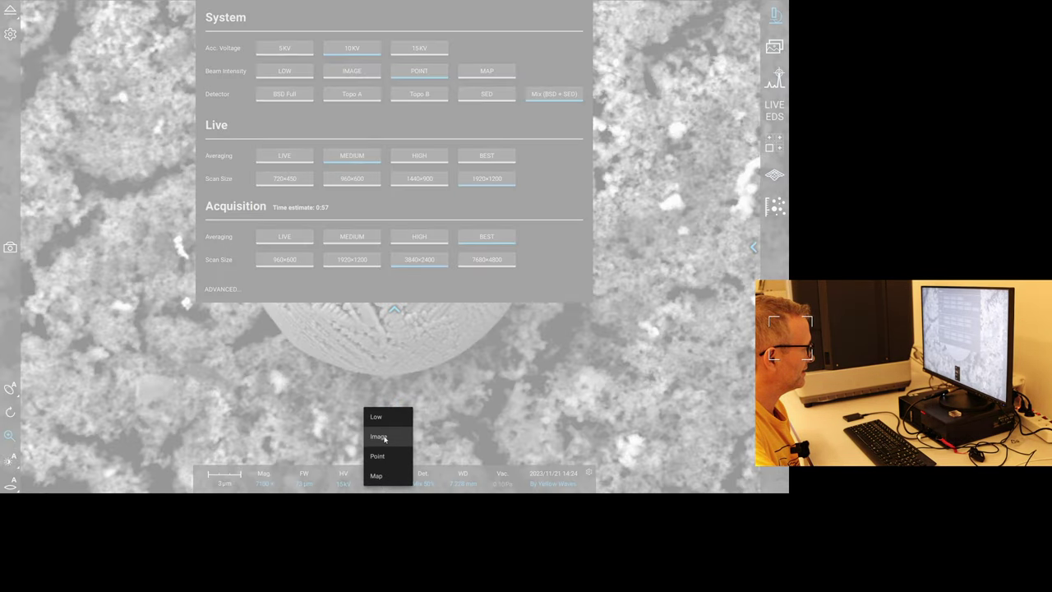
click(377, 456)
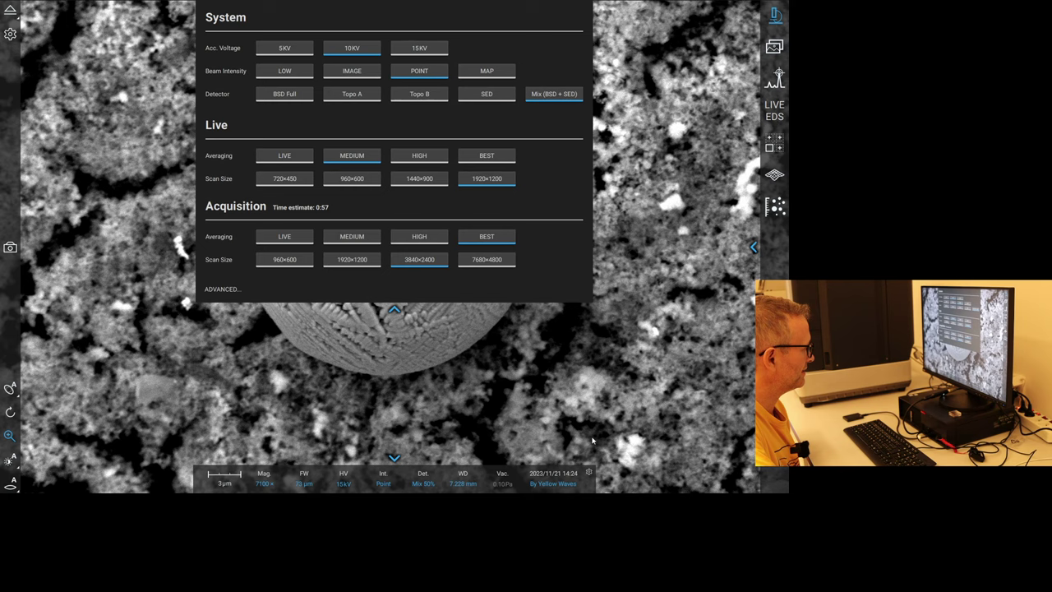
click(396, 310)
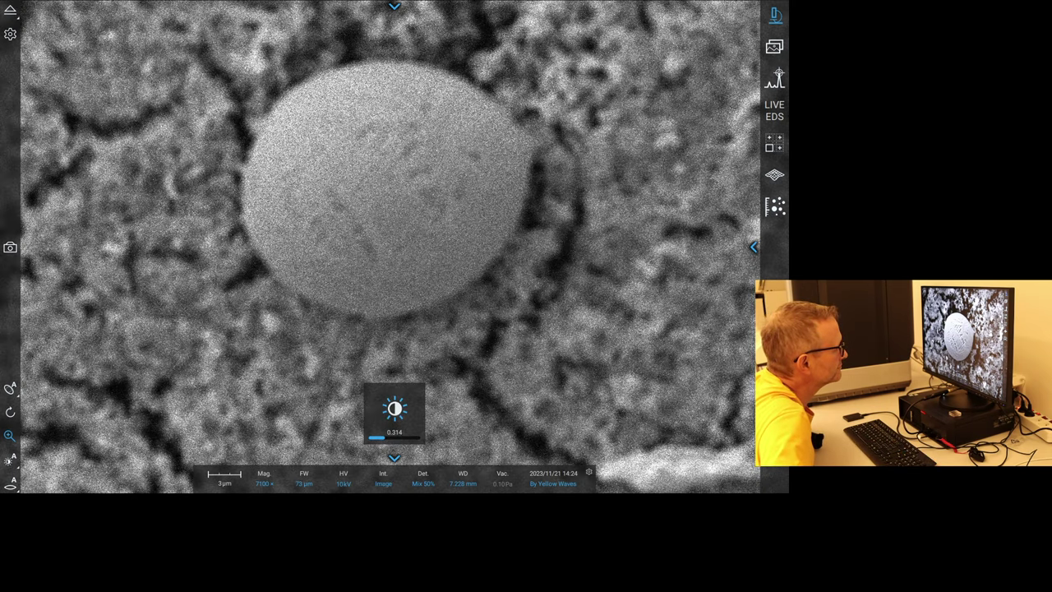
Recentre the sphere in the live view and automatically adjust its focus, contrast and brightness.
double_click(379, 180)
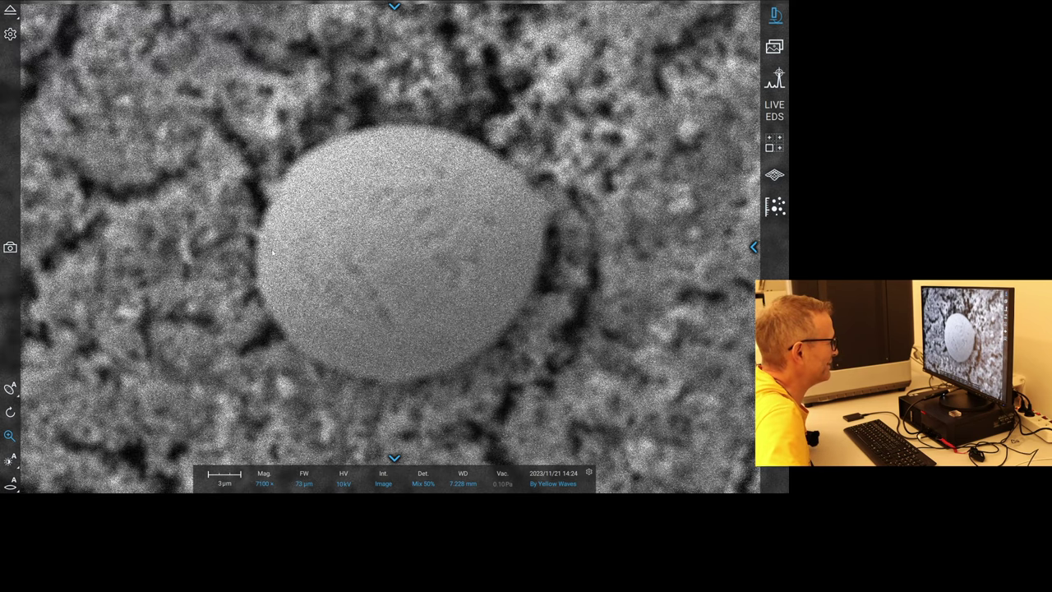
click(11, 485)
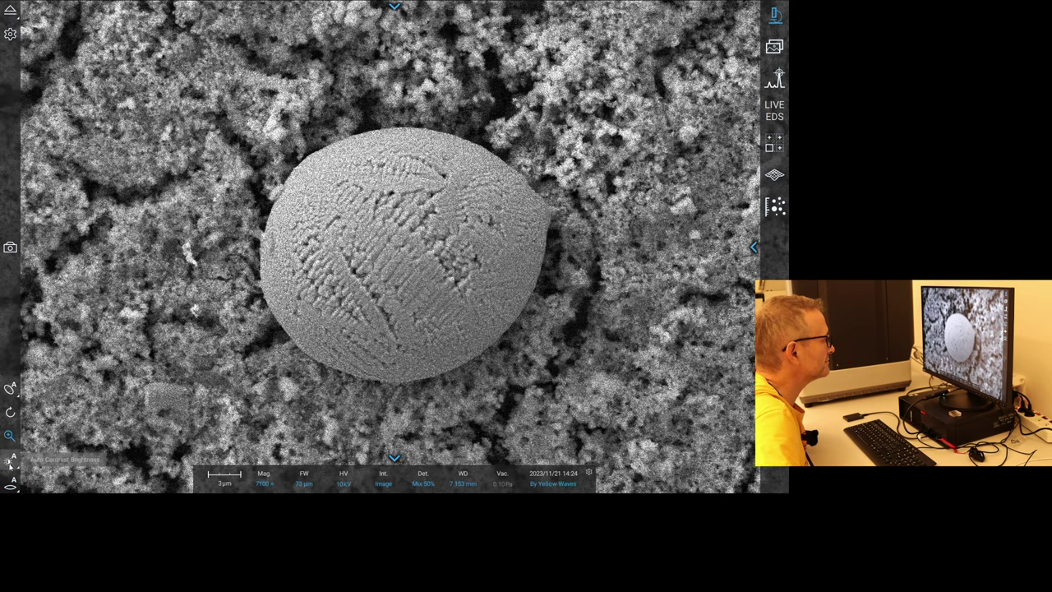
click(13, 465)
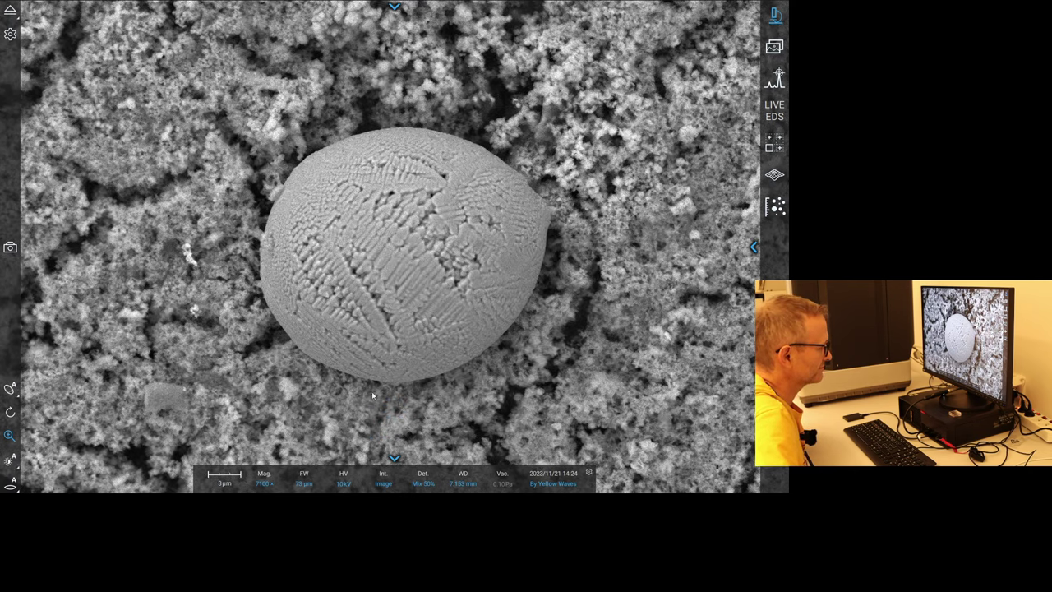
Set the acceleration voltage to 15 kV and autofocus on the sphere again.
click(337, 484)
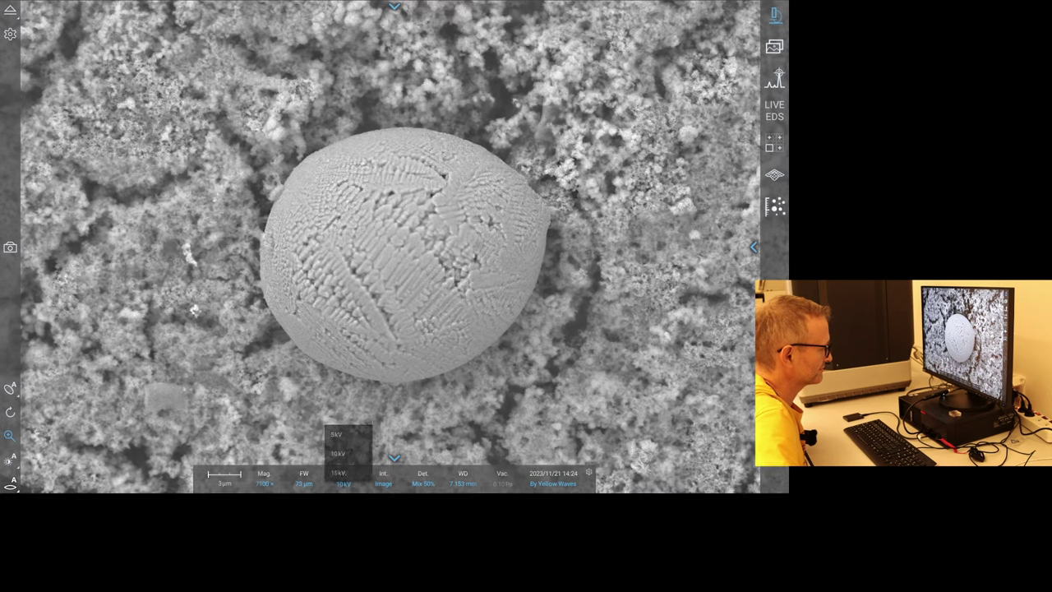
click(344, 477)
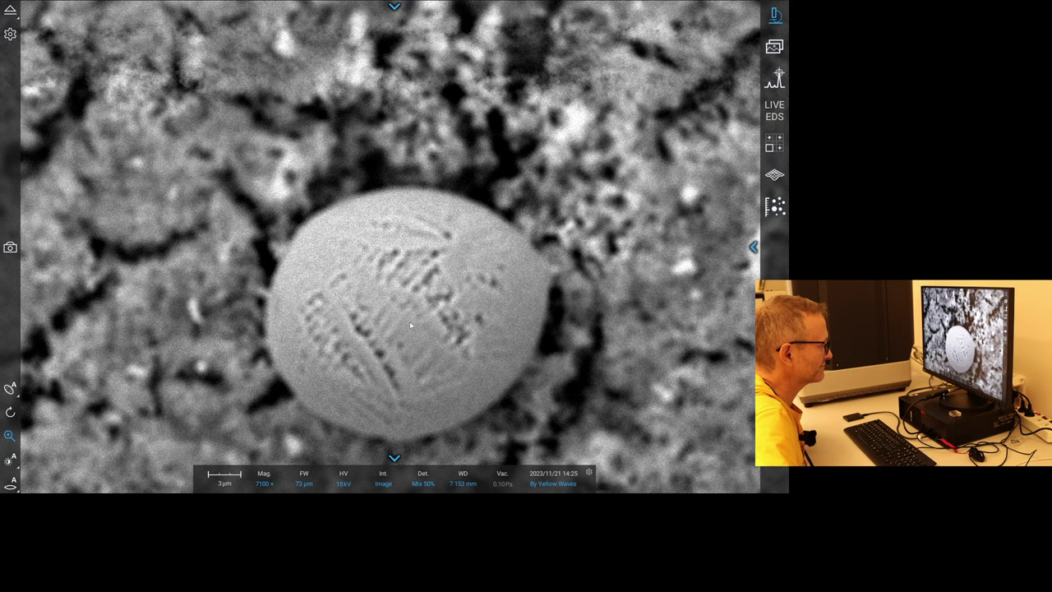
click(10, 486)
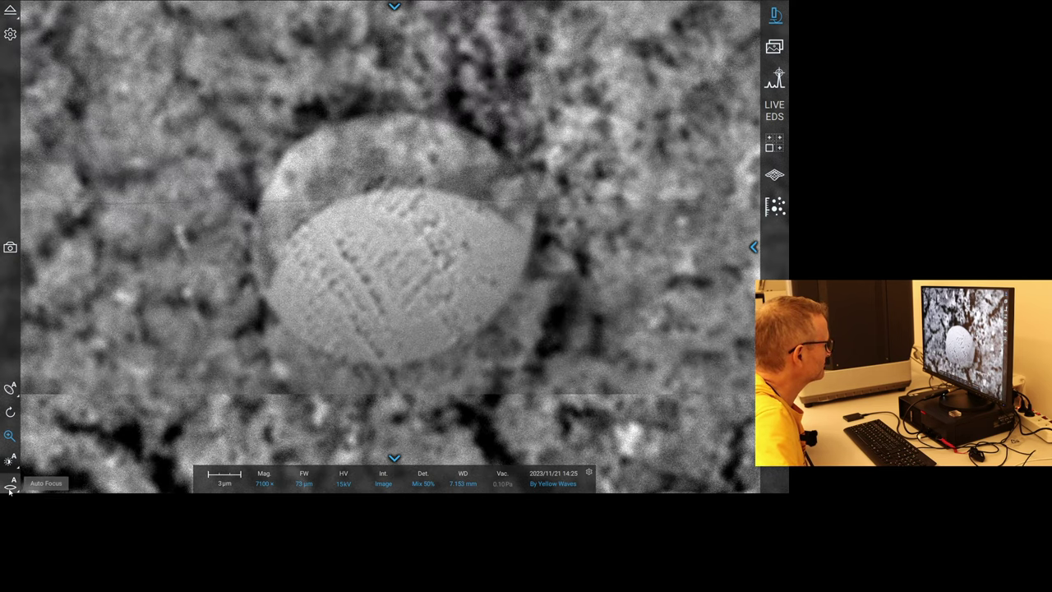
Automatically adjust the sphere's contrast, brightness and focus, and refine the focus in a selected area on its surface.
click(10, 460)
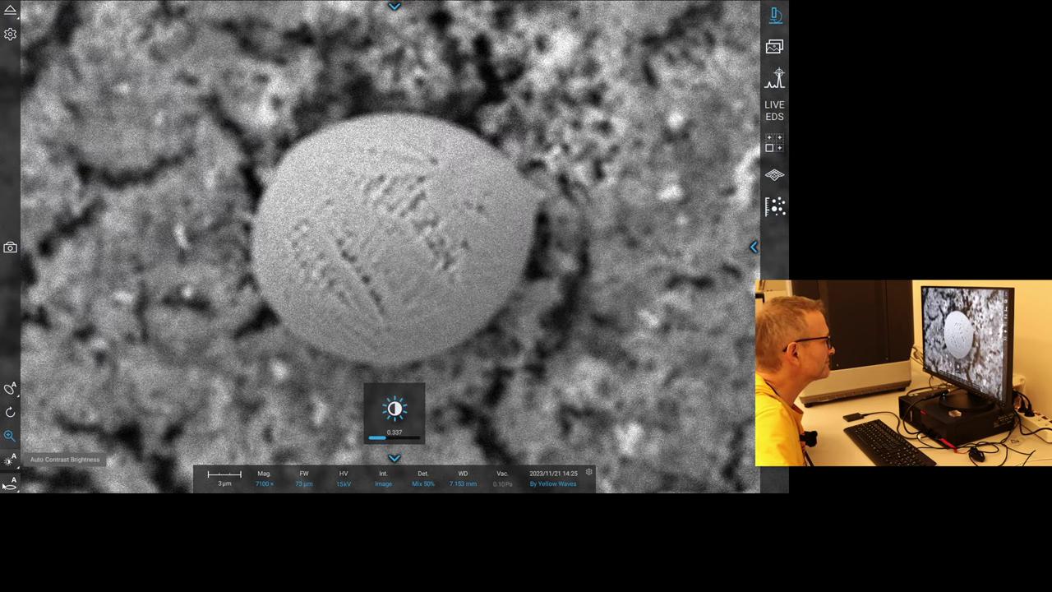
click(10, 483)
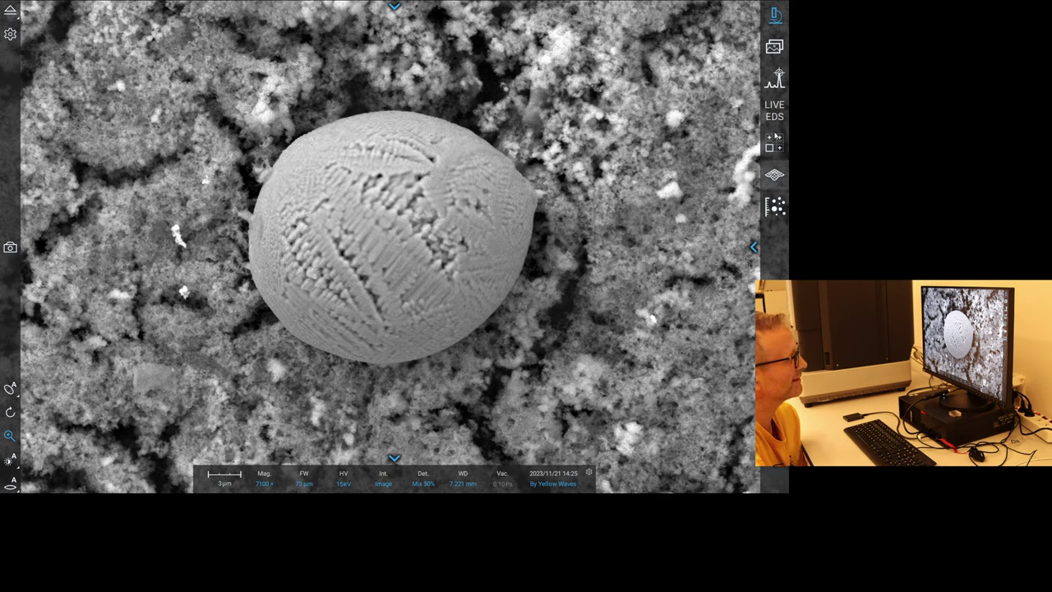
mouse_move(10, 482)
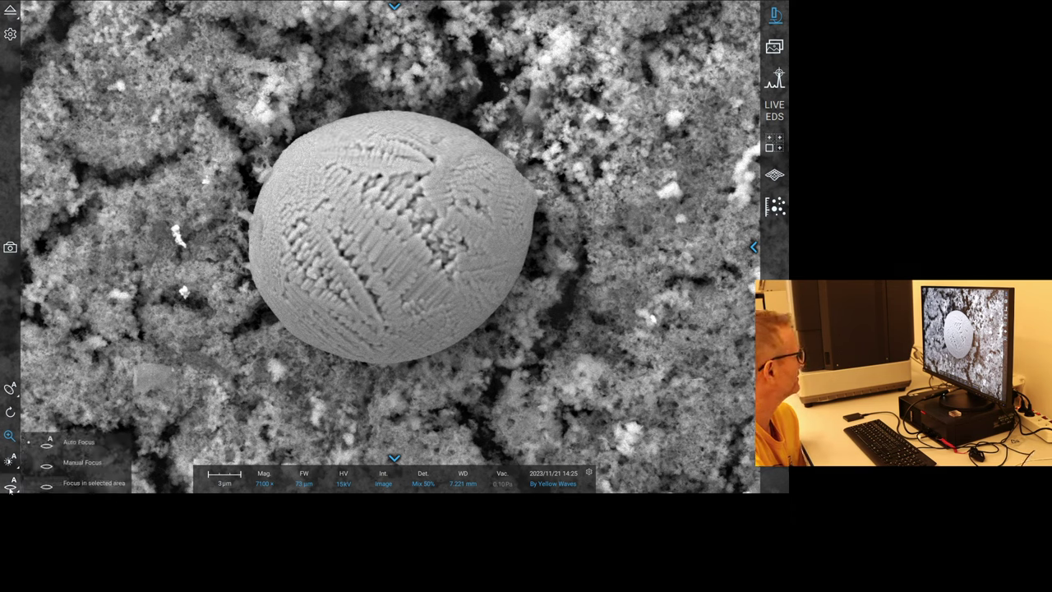
click(68, 485)
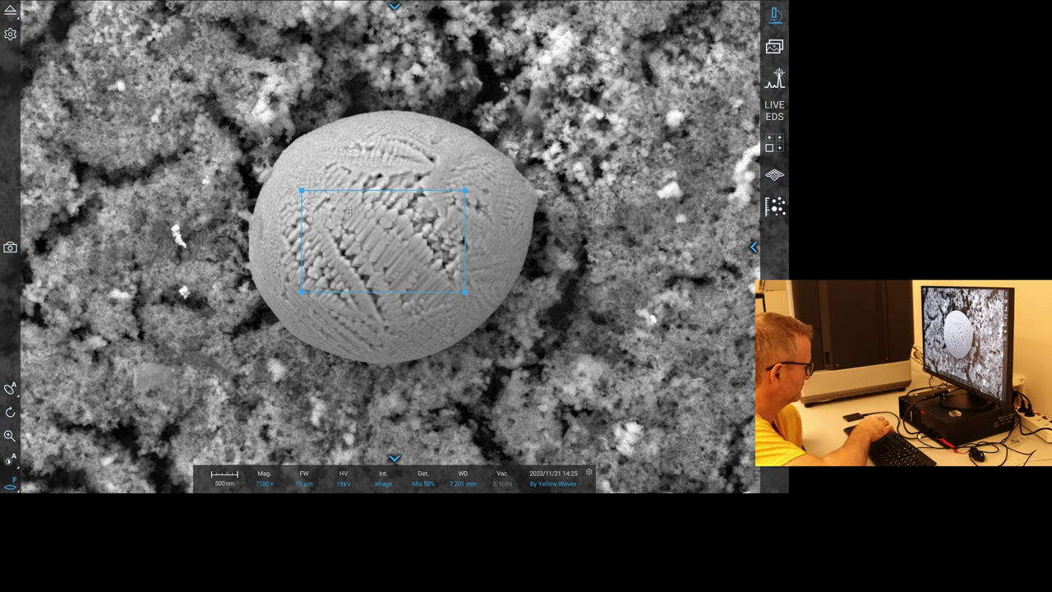
key(Escape)
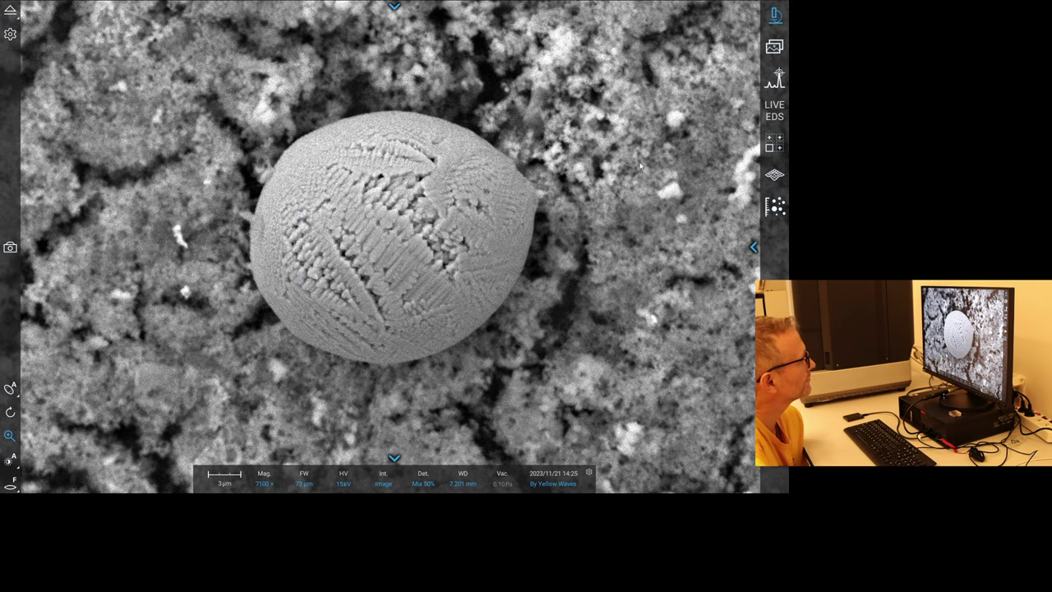
Enlarge the sphere to 9800× magnification and acquire an image of it.
scroll(404, 235, up, 3)
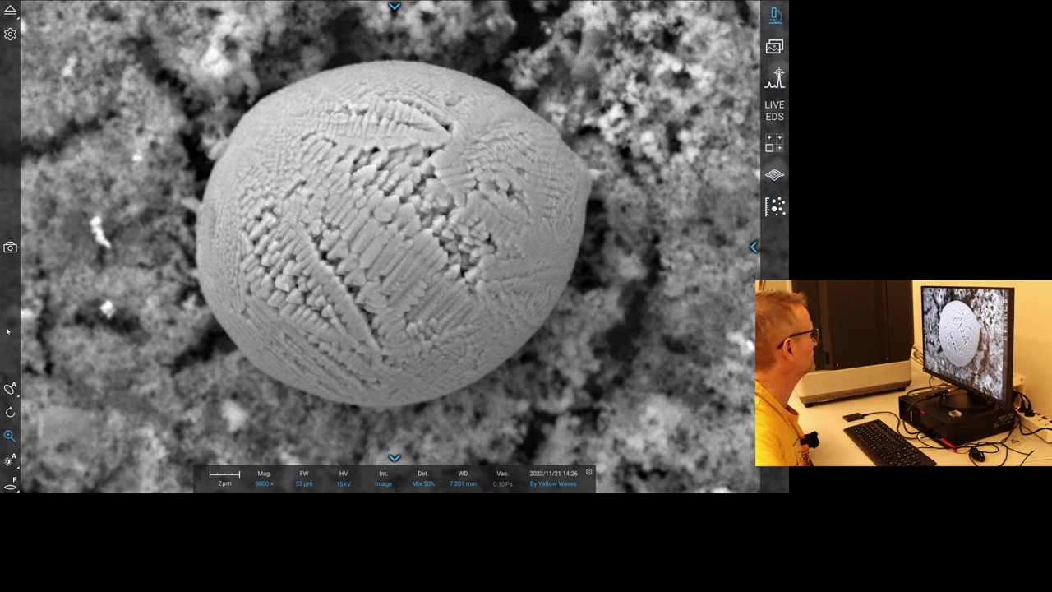
click(9, 246)
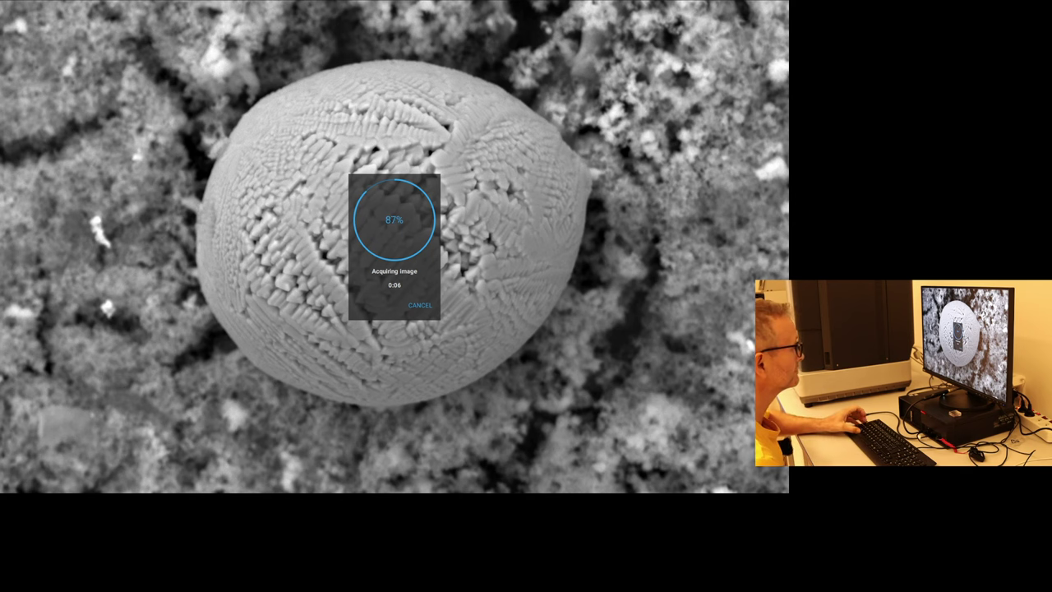
key(alt+Tab)
key(Escape)
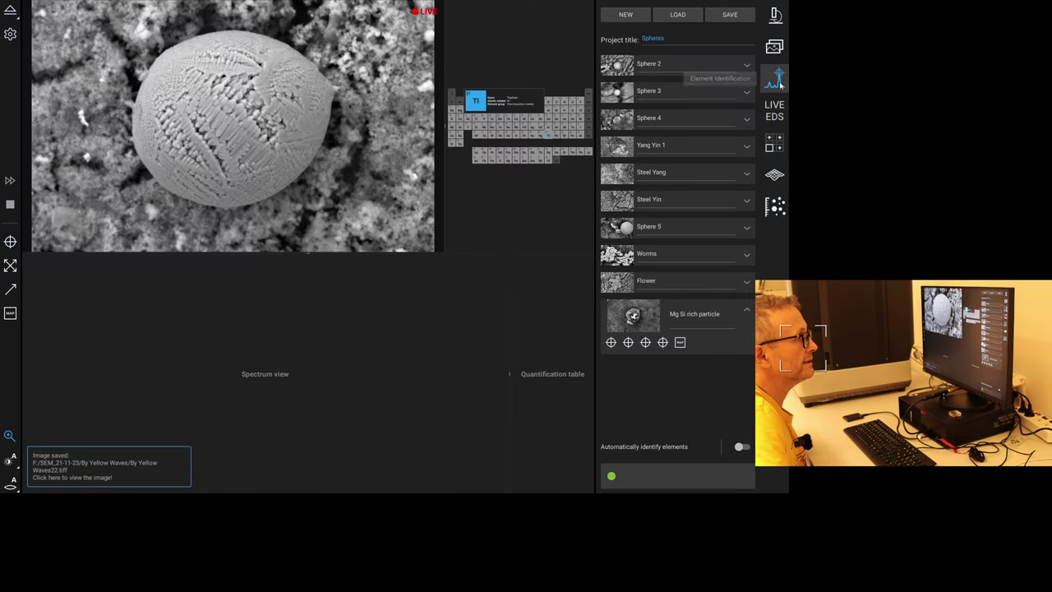
Start an element identification spot analysis on the upper part of the sphere's textured surface.
click(776, 80)
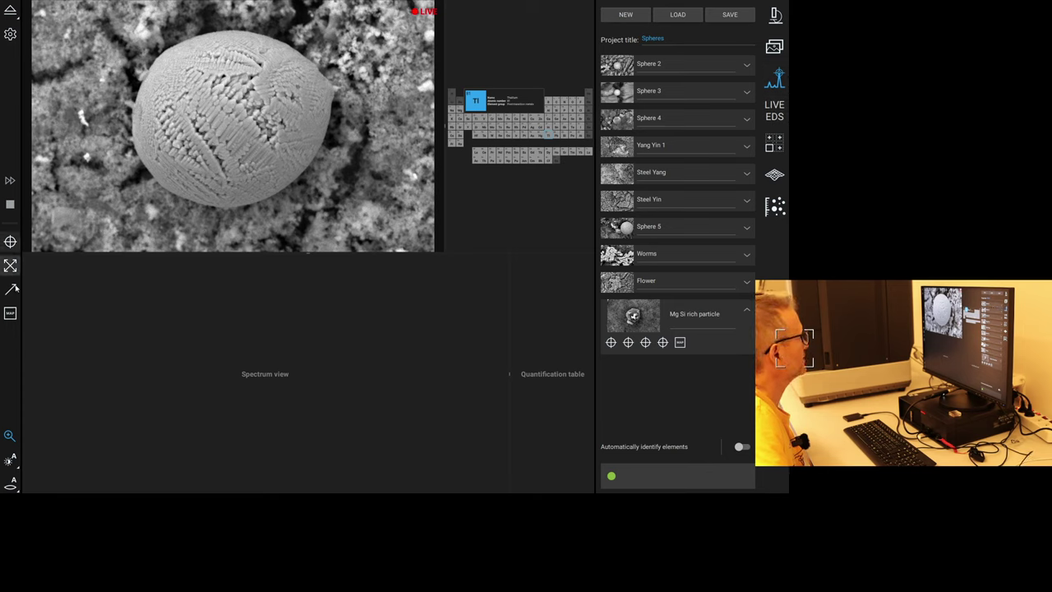
click(10, 241)
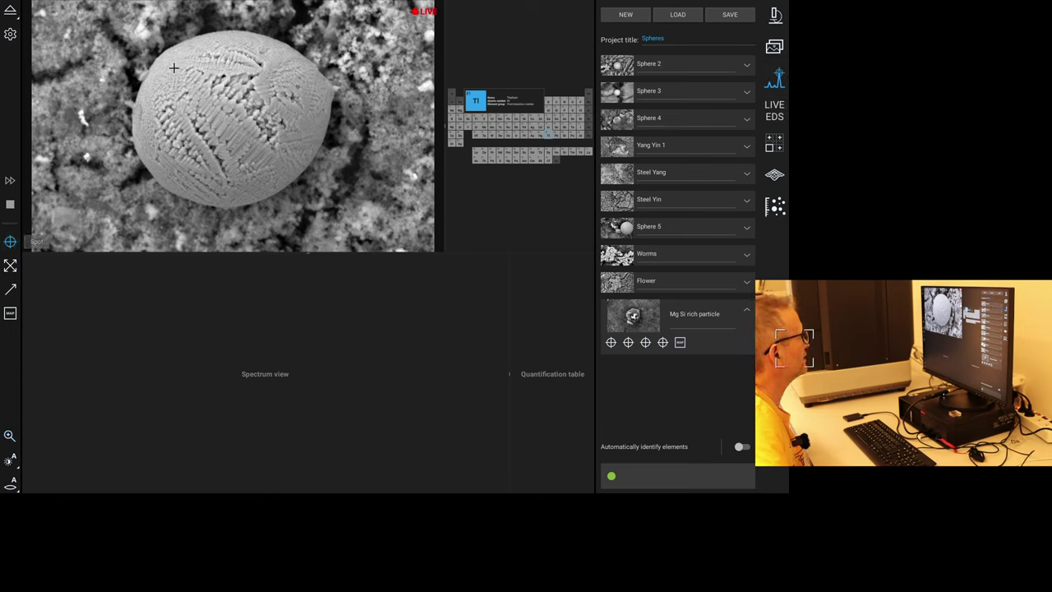
click(205, 84)
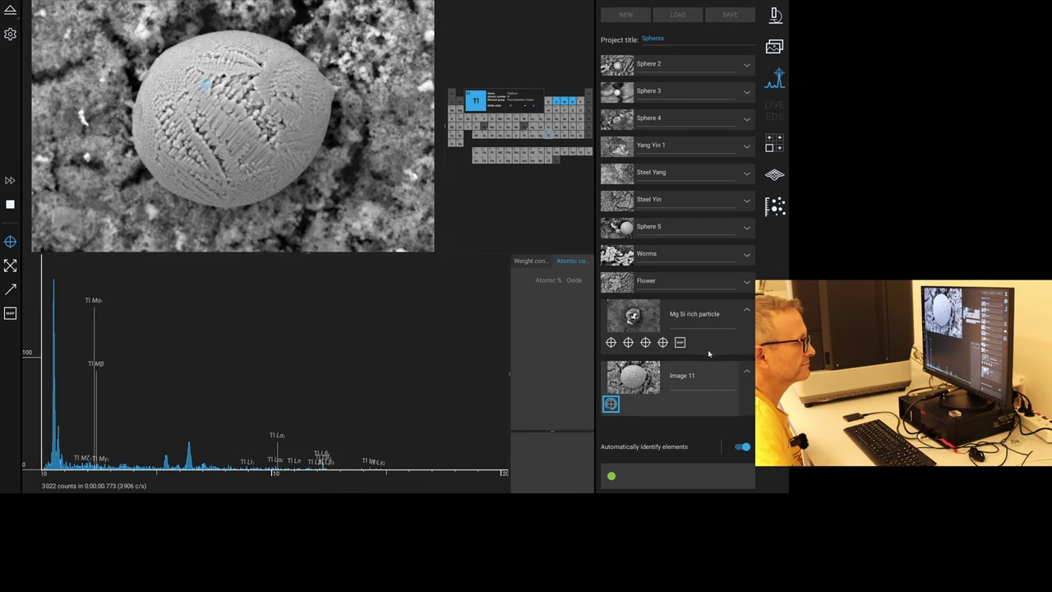
Rename the new analysis image Sphere 6 (Ovoid).
click(649, 375)
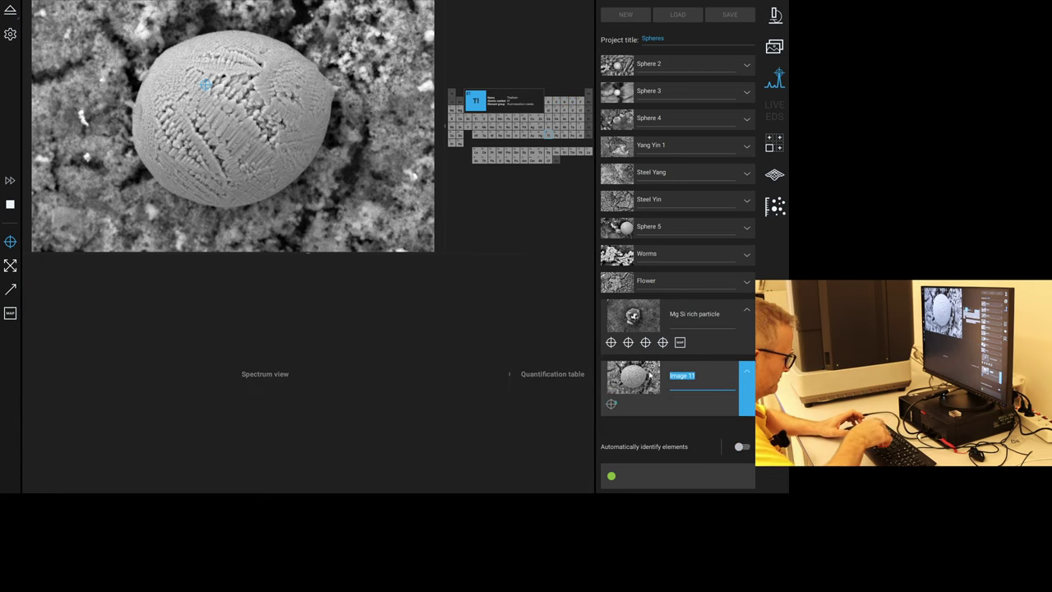
text(Sphere ()
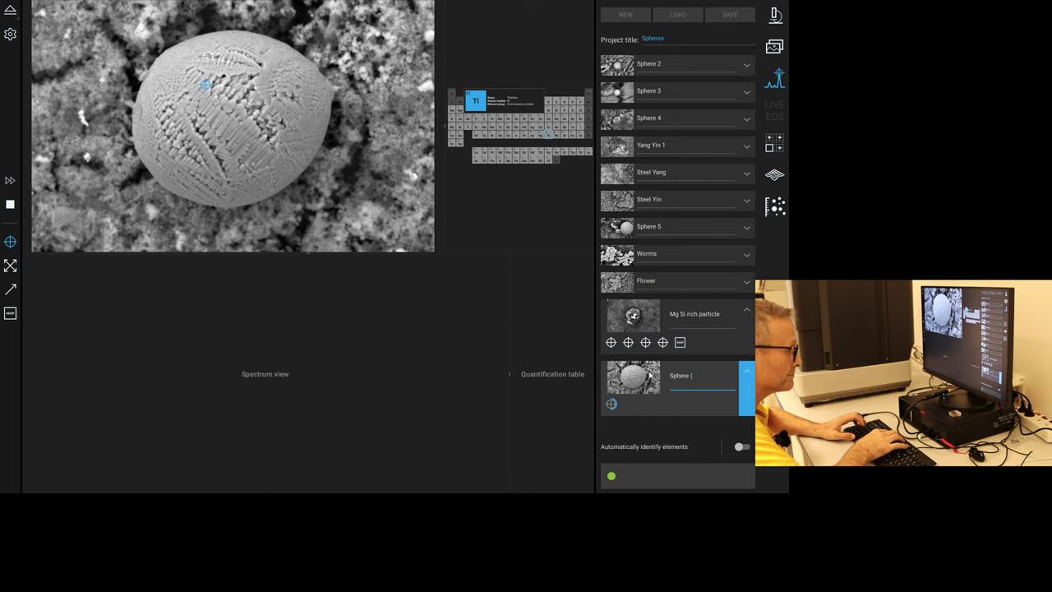
key(BackSpace)
text(6)
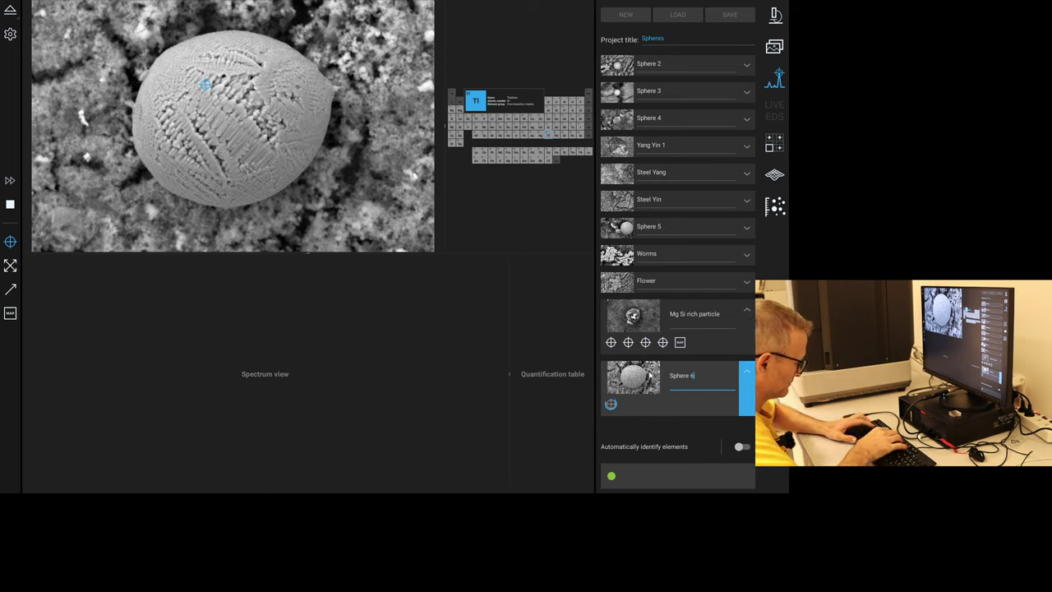
text( (Ovoid))
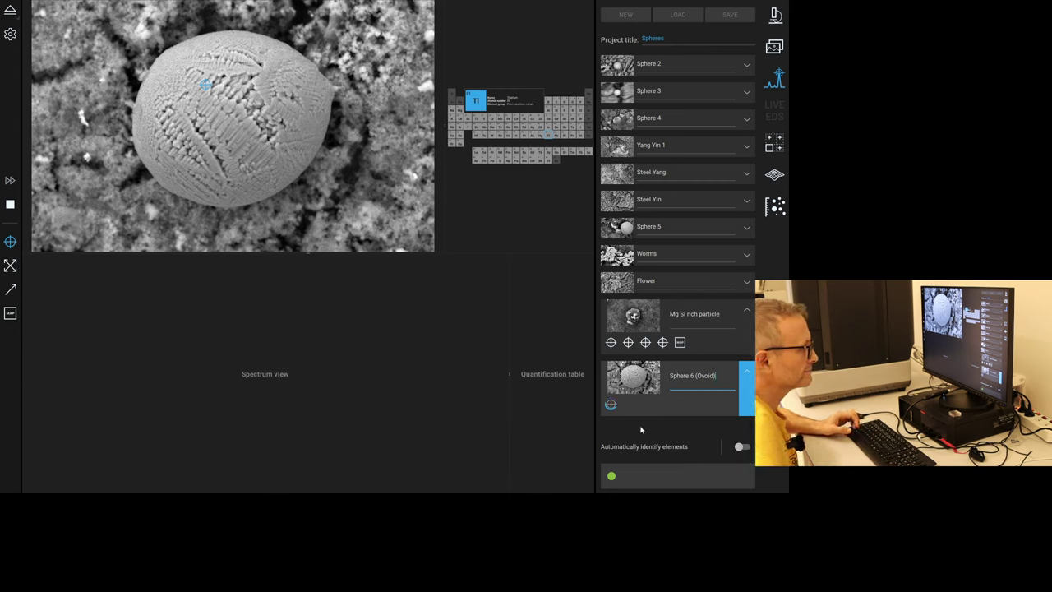
Examine the sphere's spot spectrum with its smaller peaks enlarged, and view the element quantities as weight concentrations.
click(609, 404)
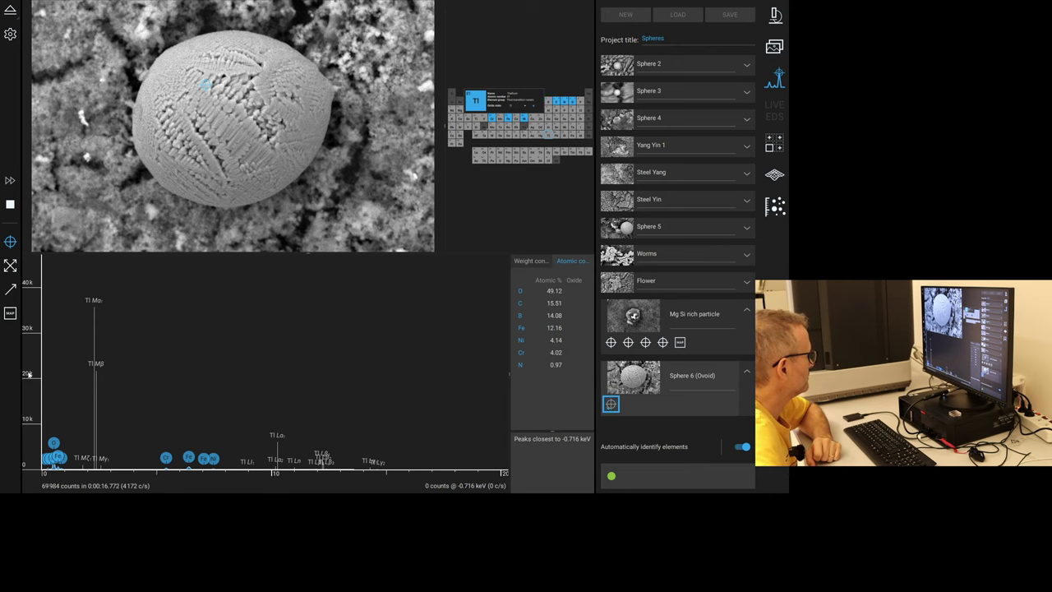
scroll(30, 370, up, 3)
scroll(29, 357, up, 1)
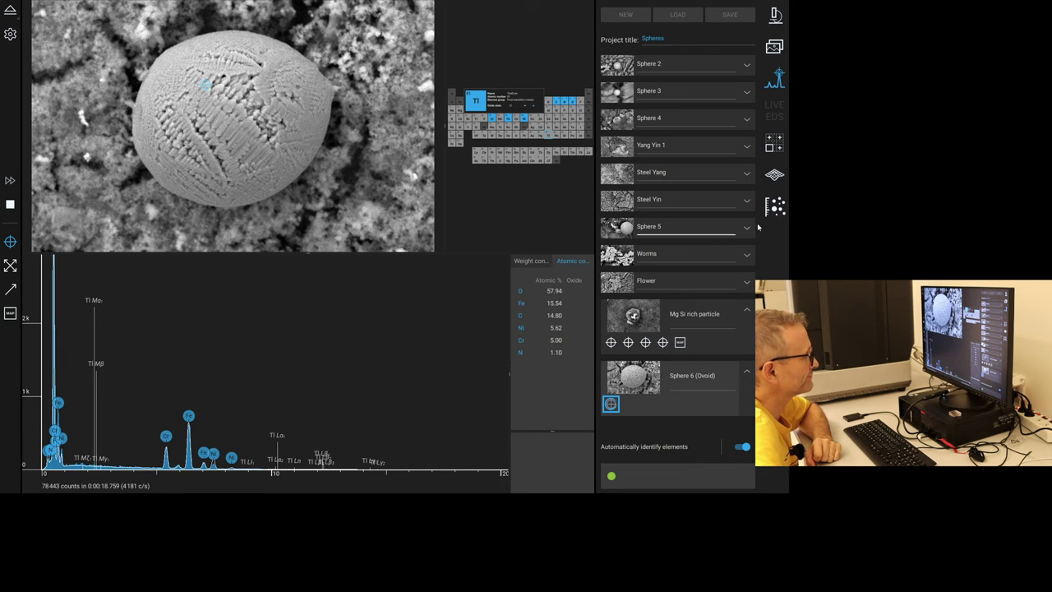
click(530, 260)
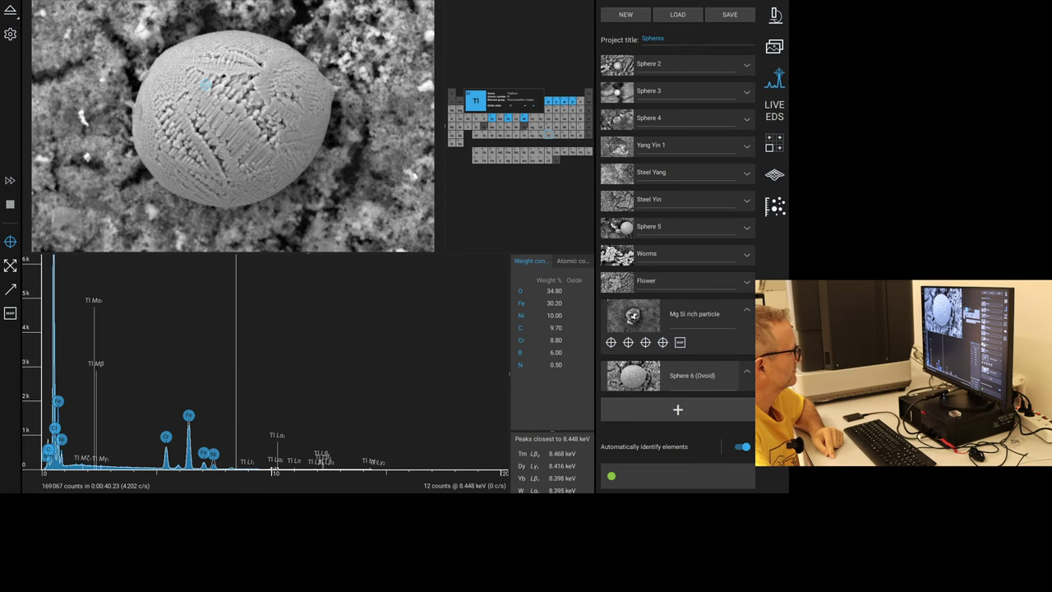
scroll(272, 473, up, 2)
drag(272, 473, 485, 469)
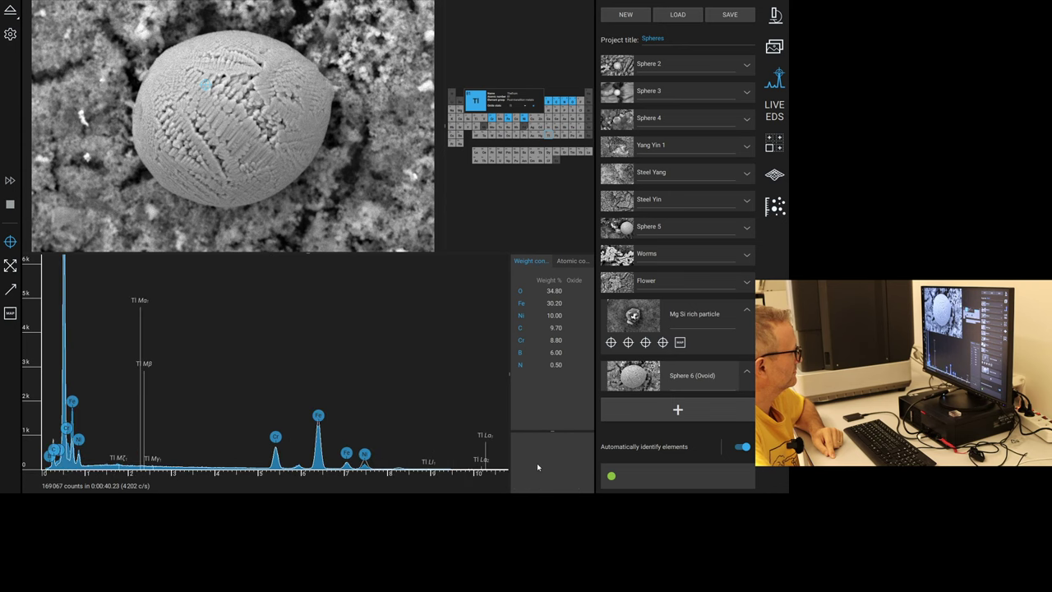
Revisit a location near the upper edge of the Waves stitched map and show it in the live imaging view.
click(775, 15)
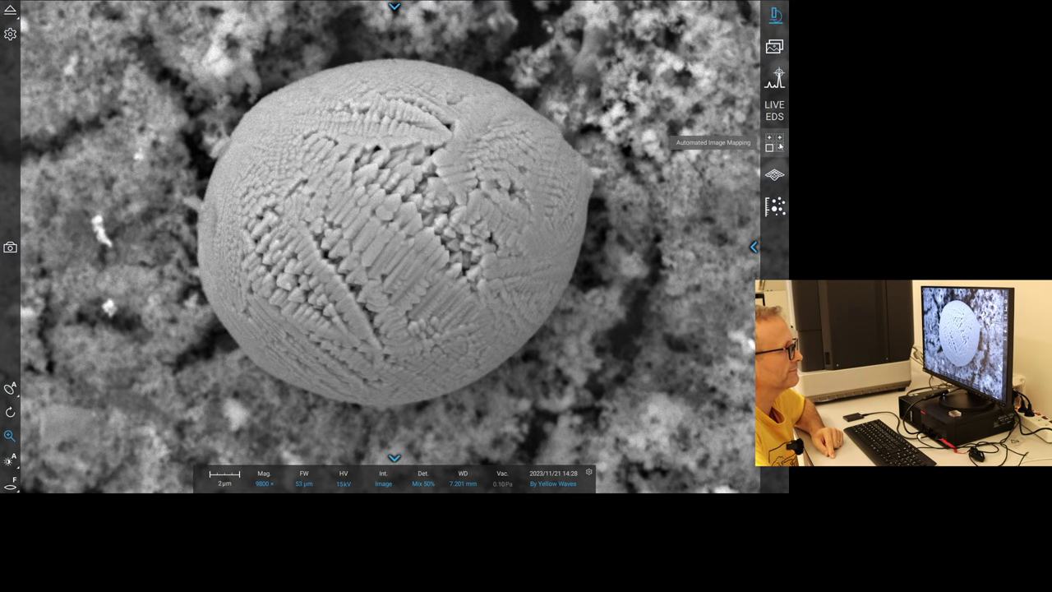
click(776, 147)
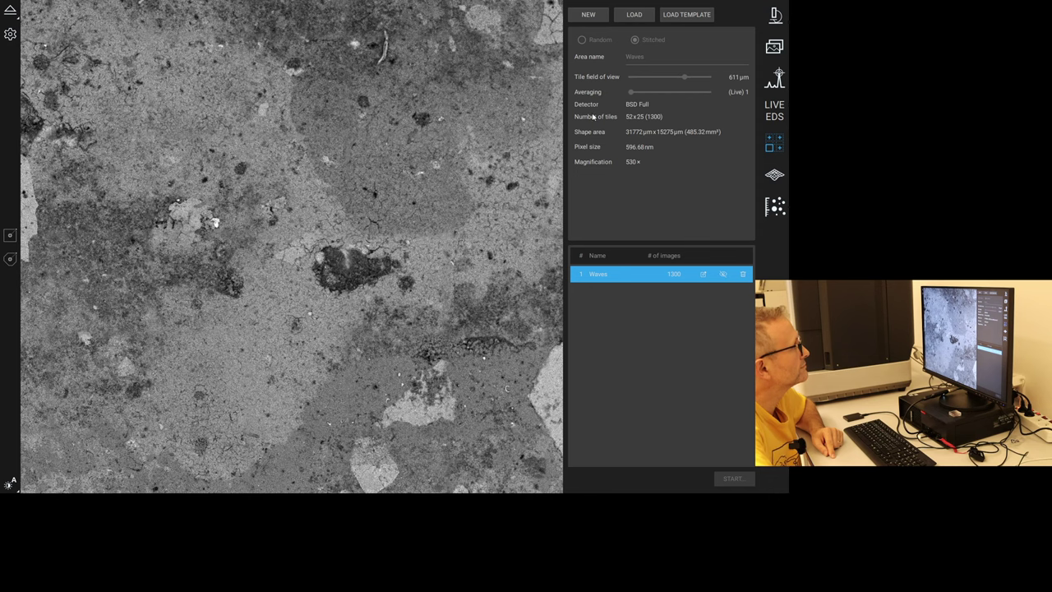
right_click(523, 121)
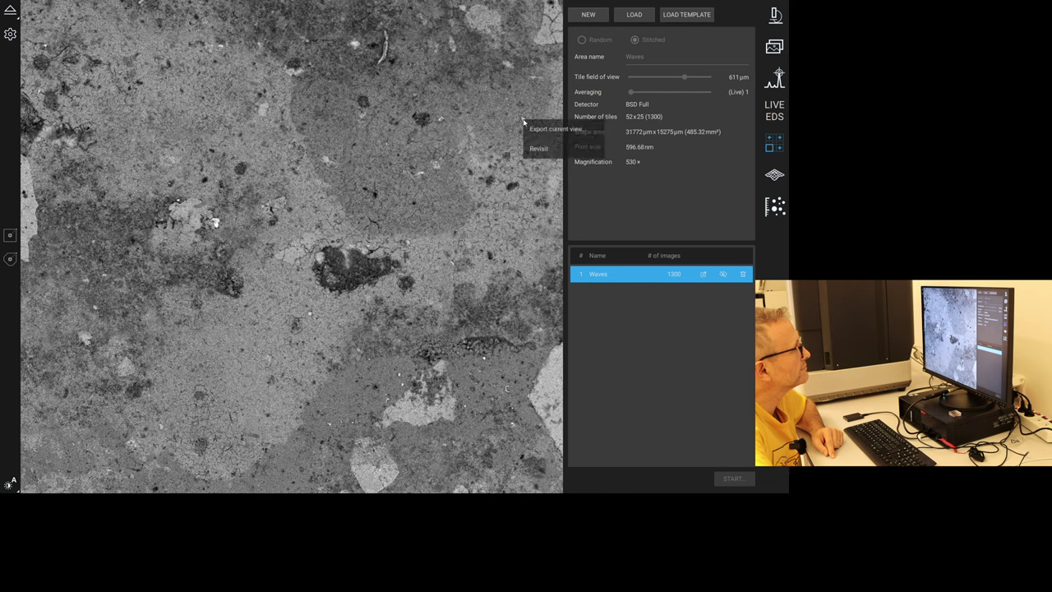
click(555, 147)
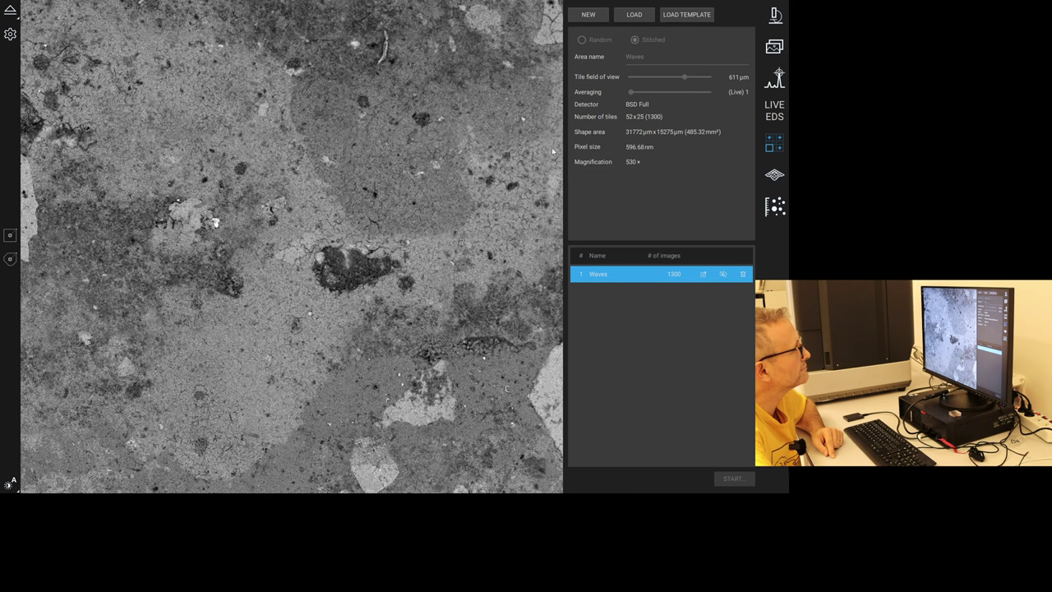
click(776, 15)
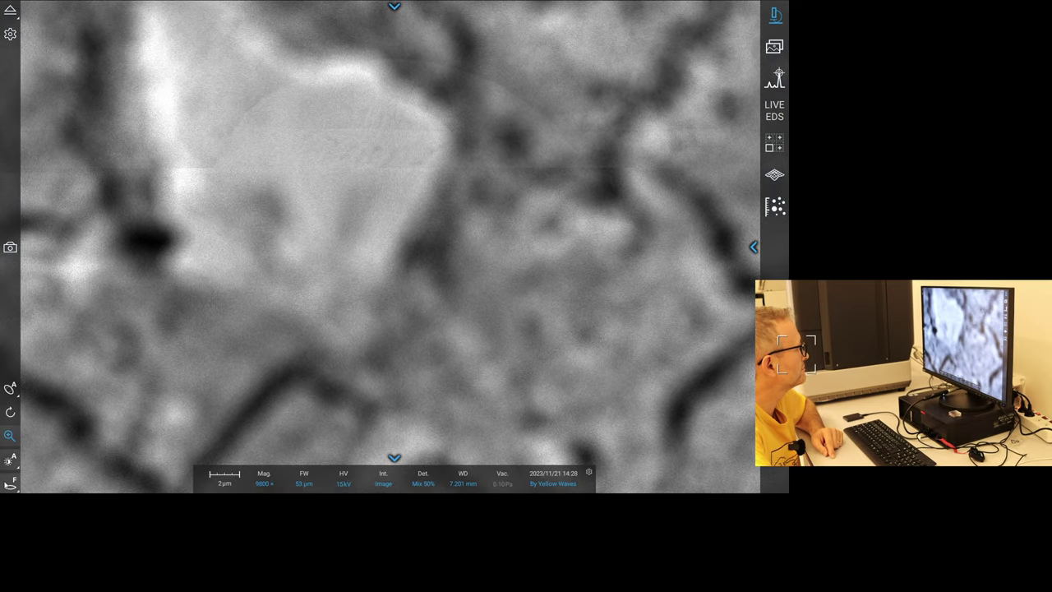
Place the focus area over the lower end of the bright flake and bring its surface into sharp focus.
click(10, 485)
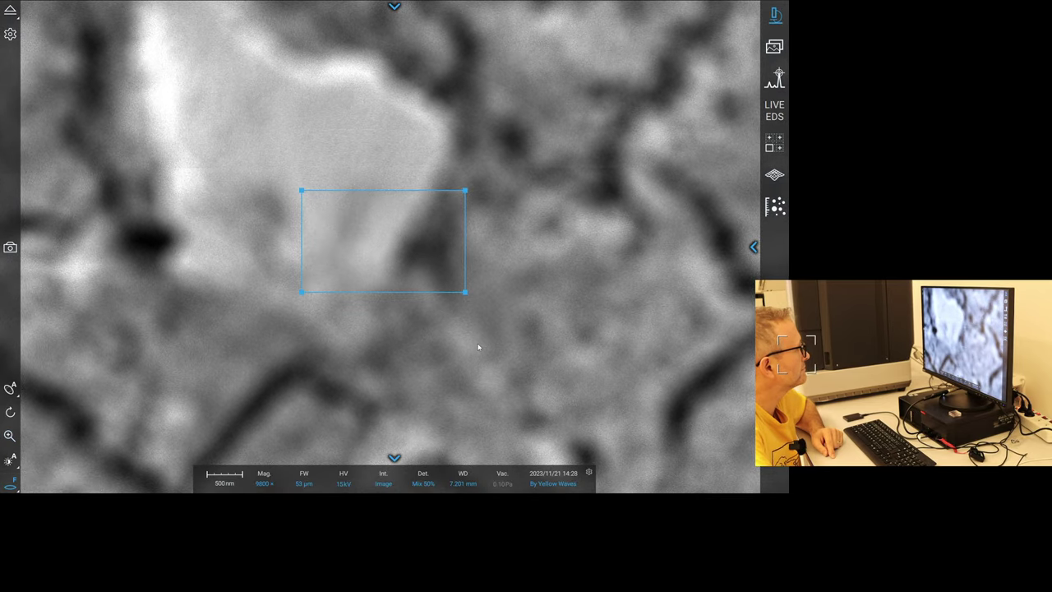
drag(399, 251, 370, 246)
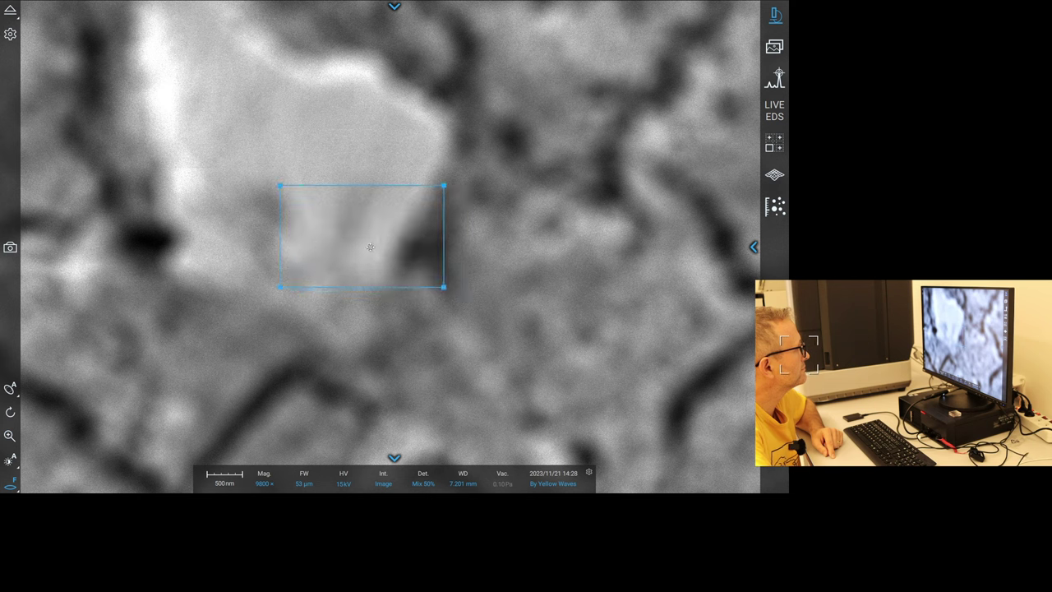
drag(620, 256, 148, 280)
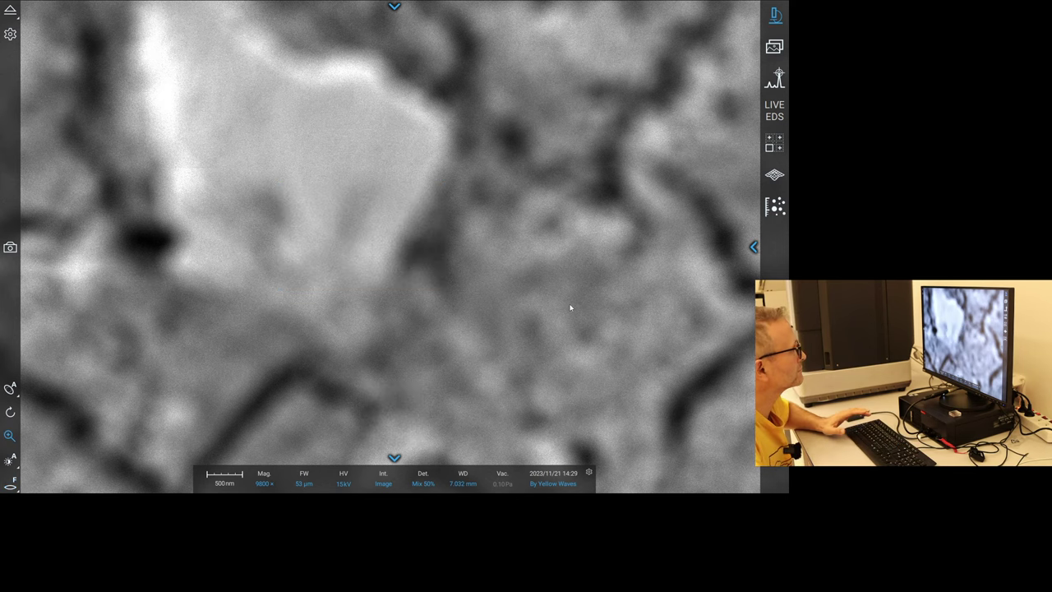
Survey the cracked surface around the flake, inspect the flower-like crystal cluster at 4200×, and return to a 580× overview.
scroll(340, 308, down, 5)
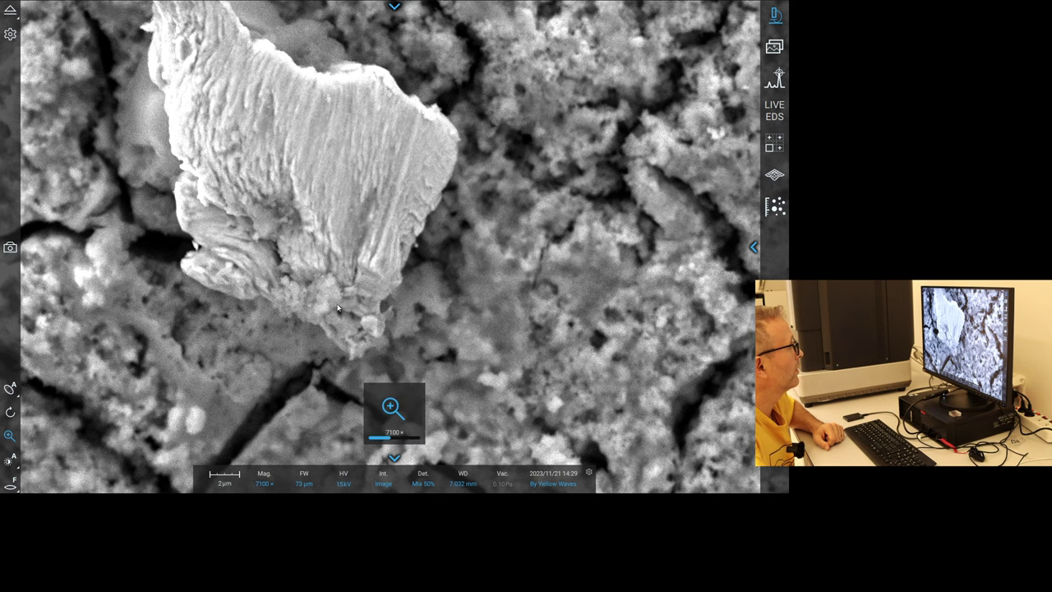
scroll(336, 314, down, 3)
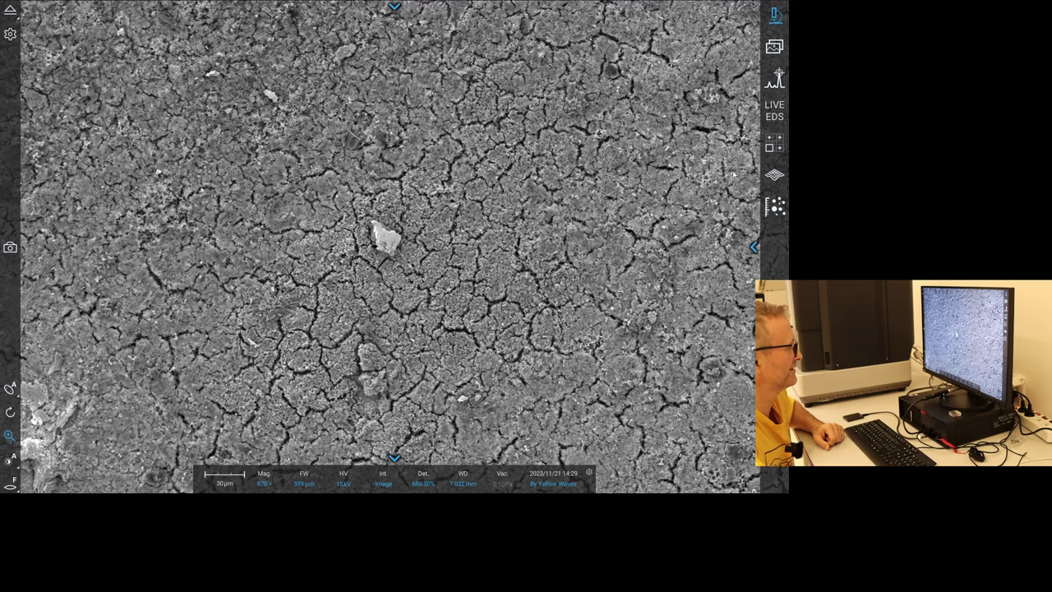
double_click(277, 310)
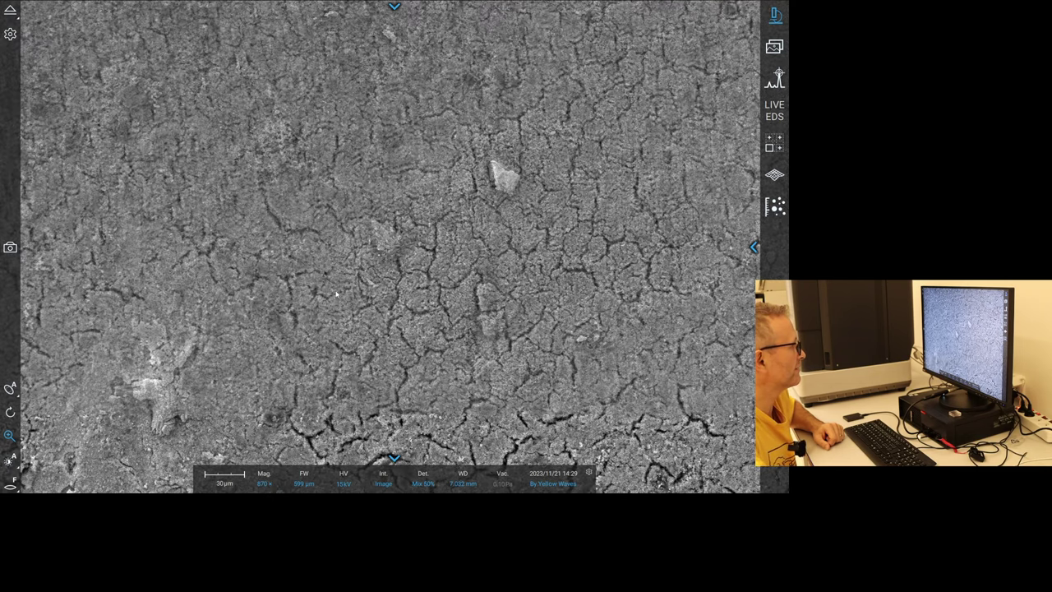
scroll(424, 270, up, 5)
scroll(426, 270, up, 1)
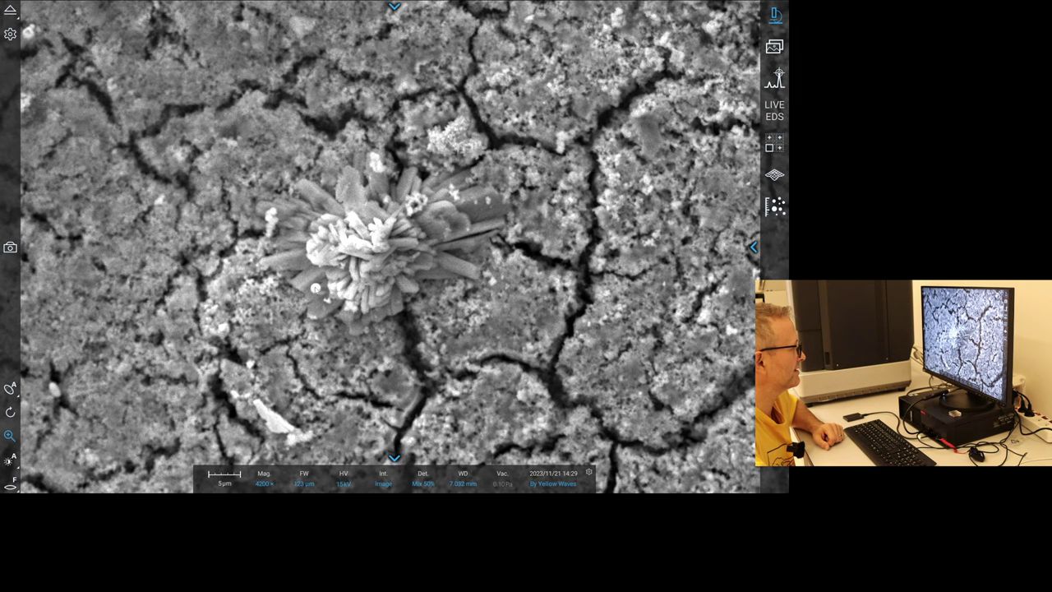
scroll(358, 286, down, 6)
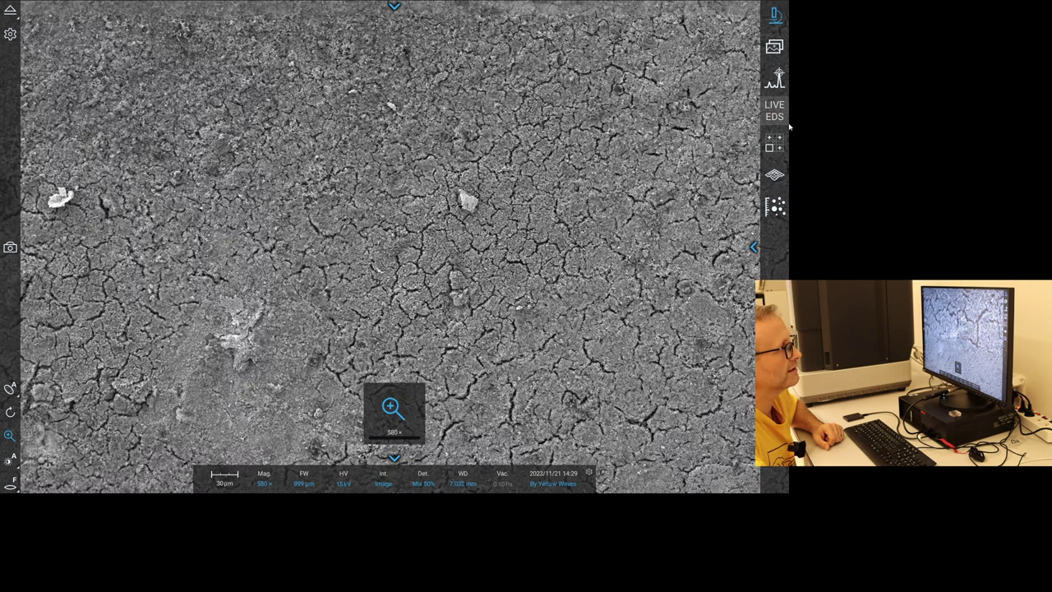
Revisit the dark ring-shaped patch from the Waves stitched map and show it in the live imaging view.
click(775, 142)
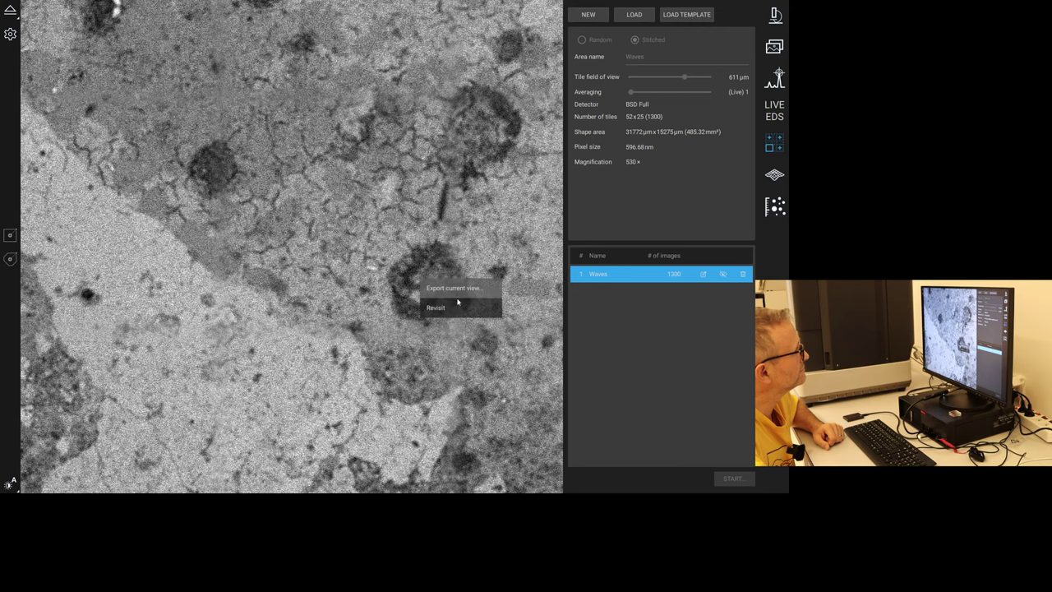
click(436, 307)
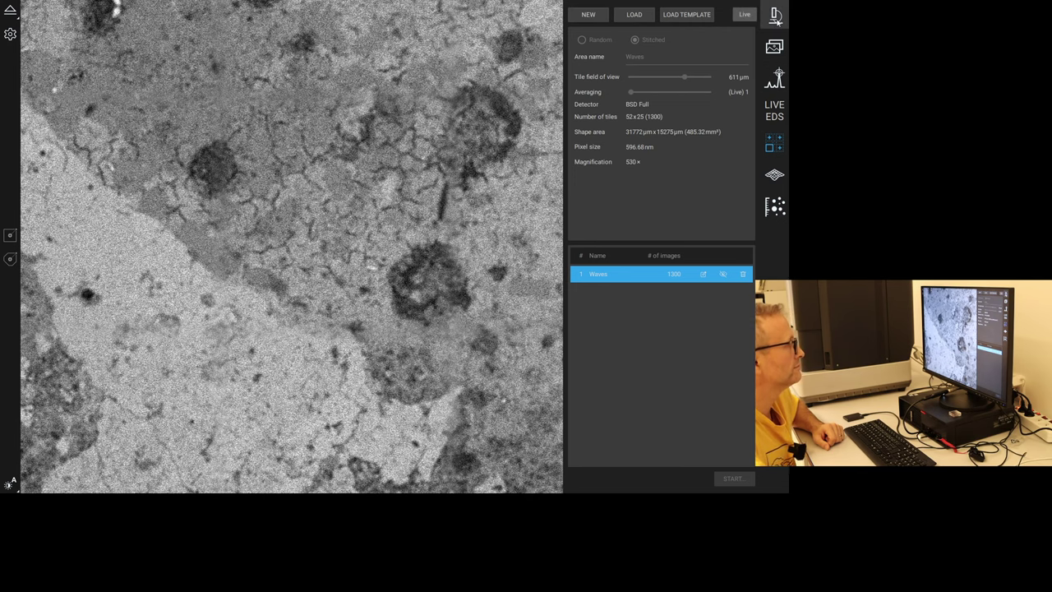
click(776, 15)
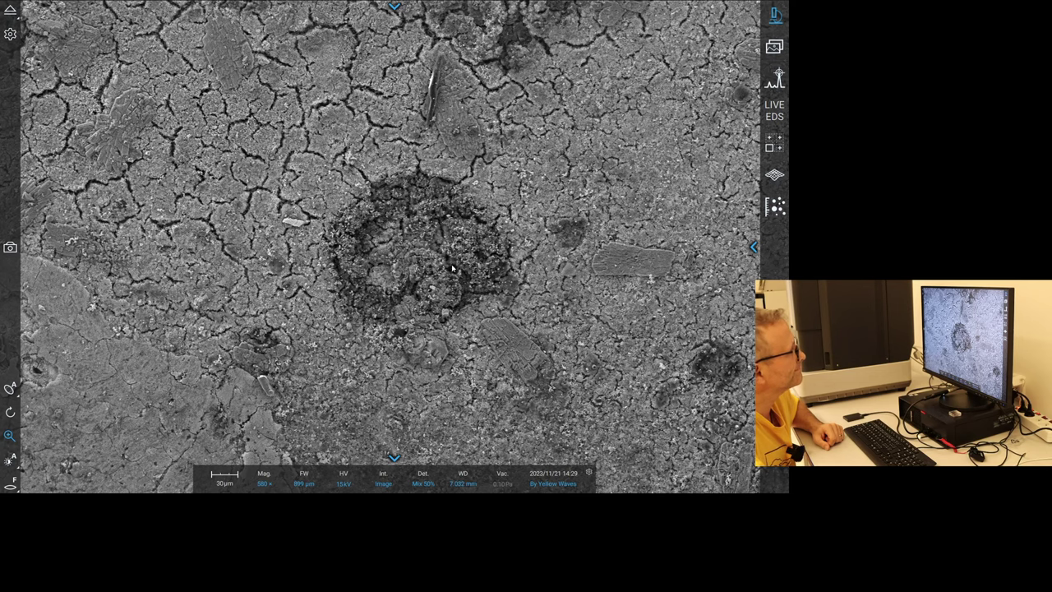
Revisit the bright white cluster from the Waves stitched map and survey its cracked surroundings live at 580×.
scroll(441, 273, up, 3)
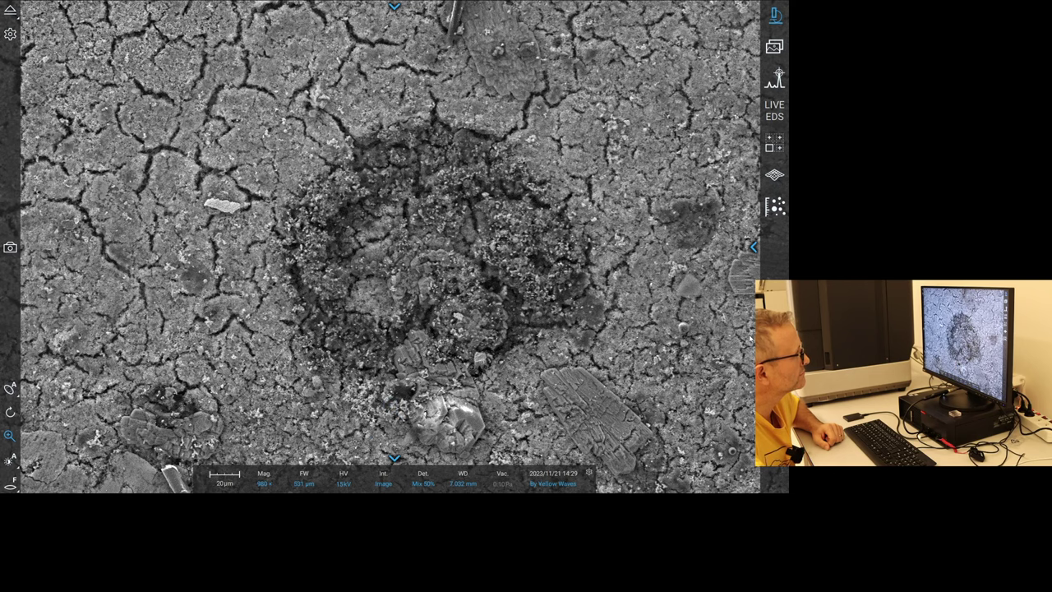
click(774, 143)
scroll(295, 349, down, 3)
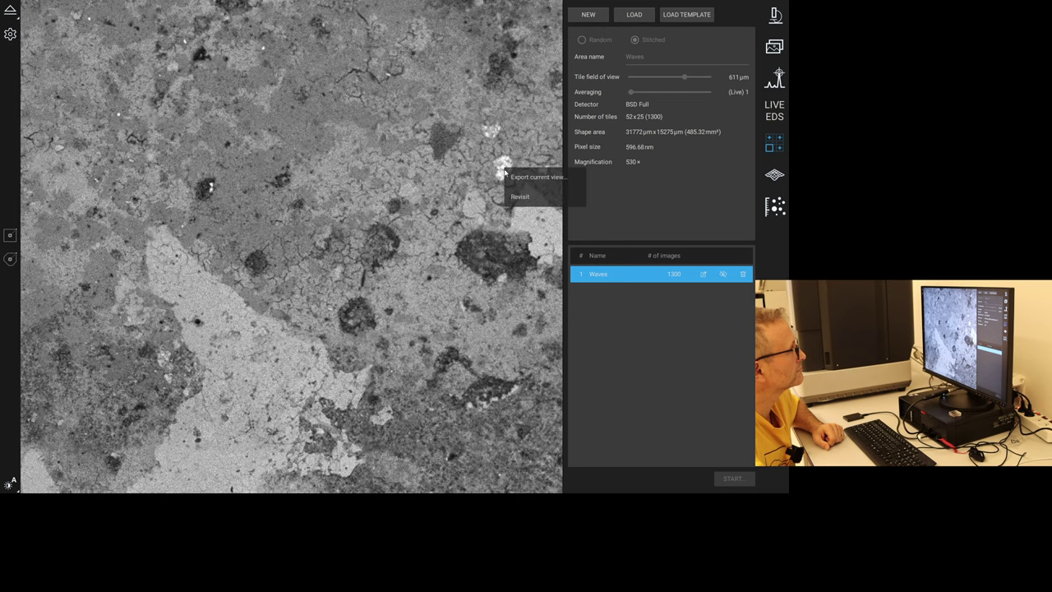
click(776, 16)
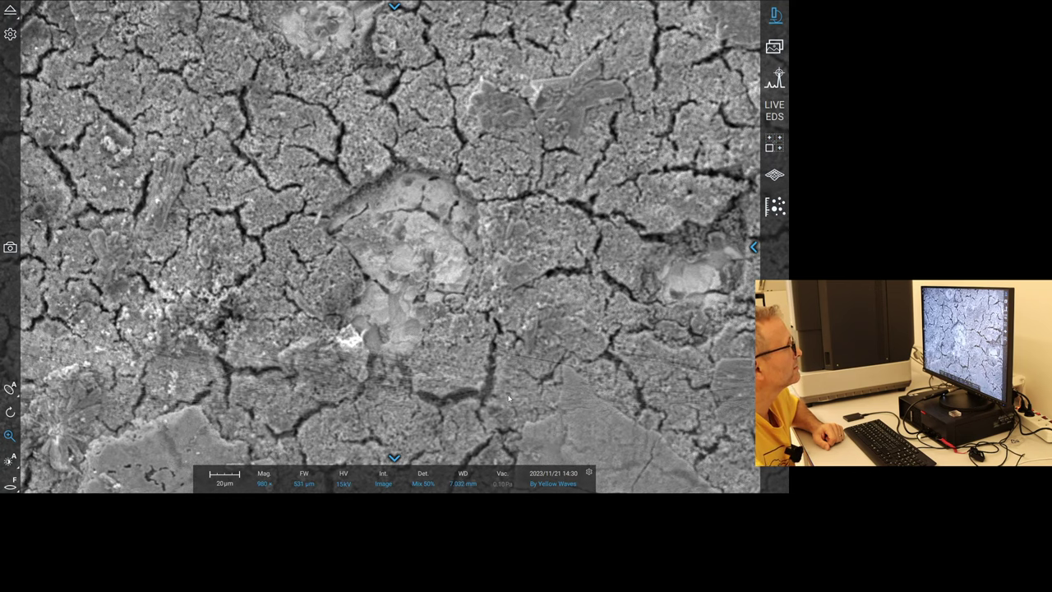
scroll(518, 348, down, 5)
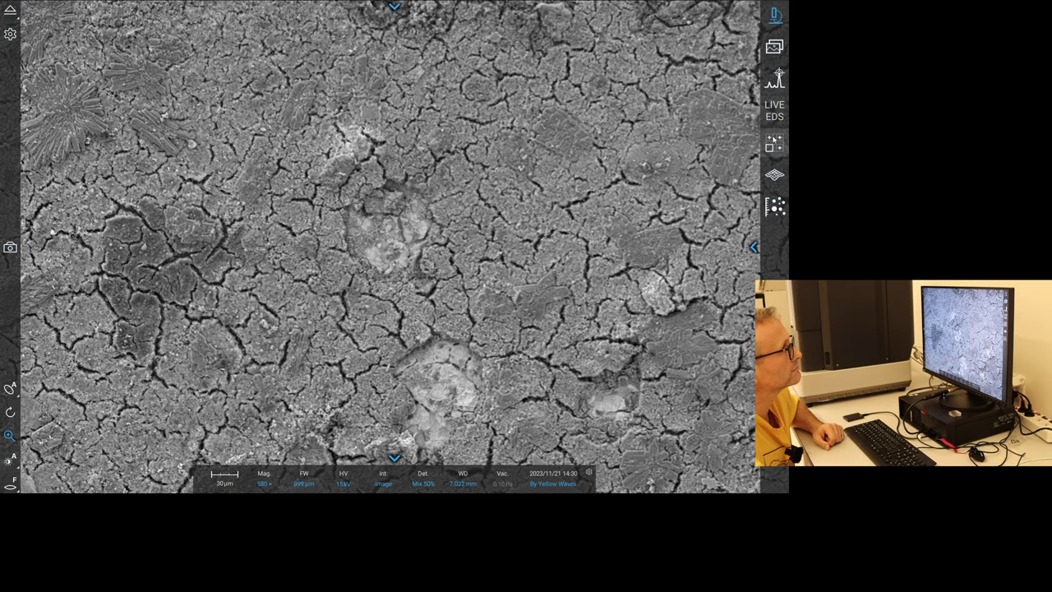
Revisit the small dark spot with bright specks from the Waves stitched map and inspect its bright flake live at 1350×.
click(775, 143)
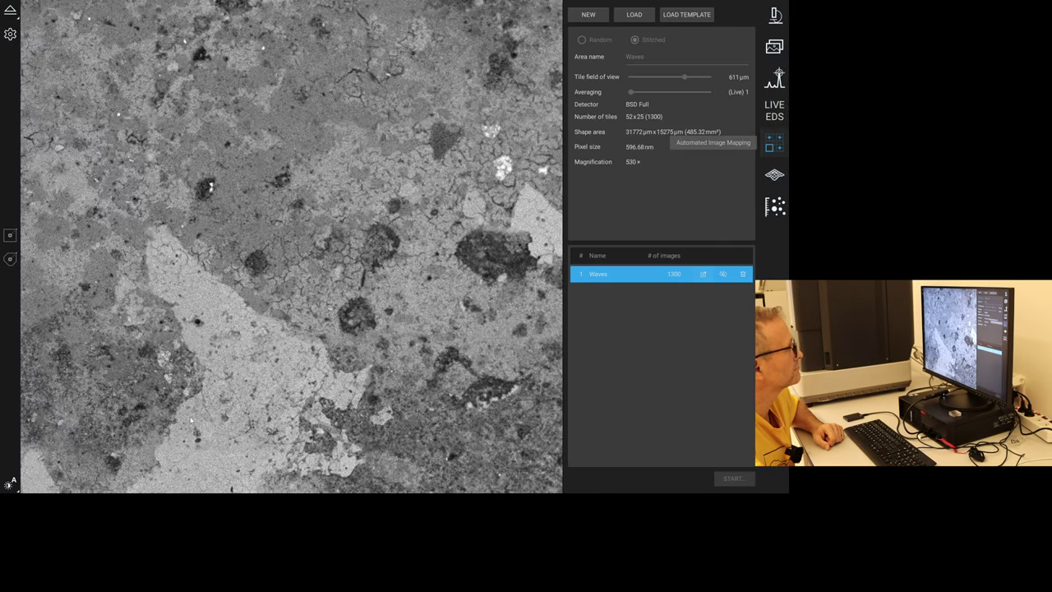
right_click(210, 189)
click(242, 198)
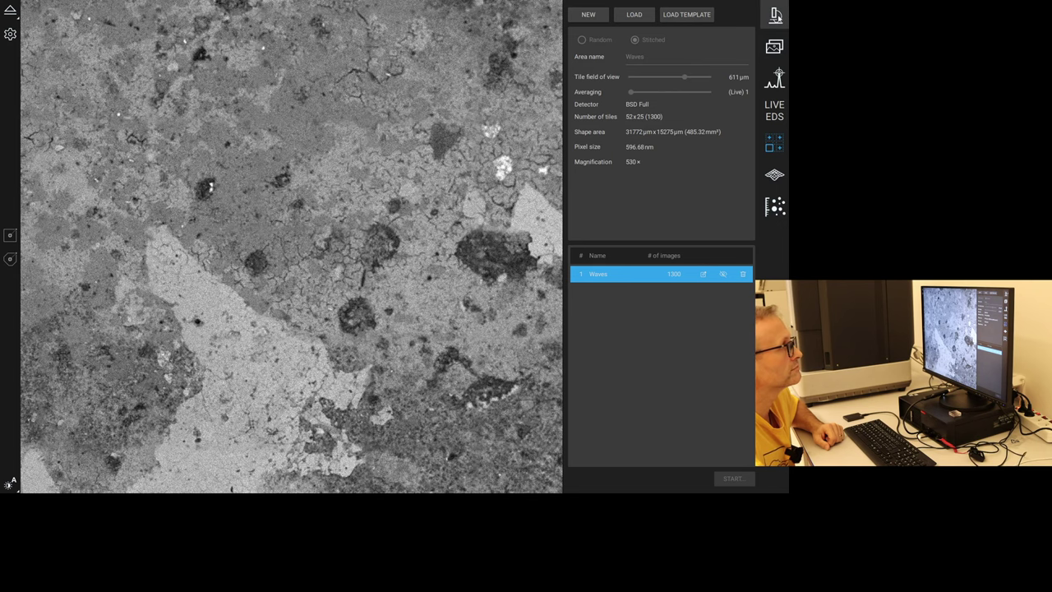
scroll(386, 261, up, 3)
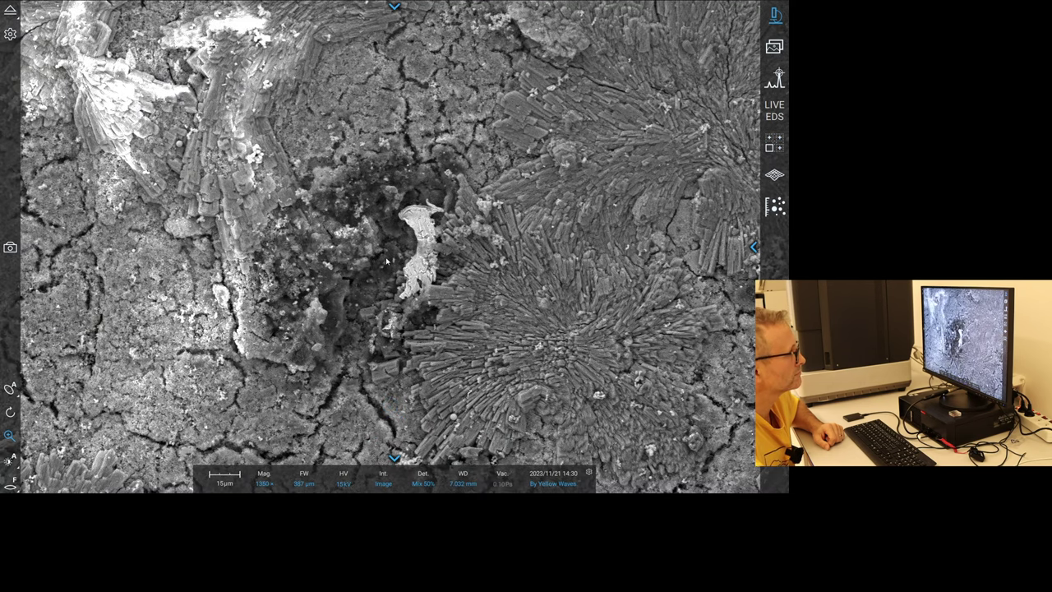
scroll(386, 261, down, 3)
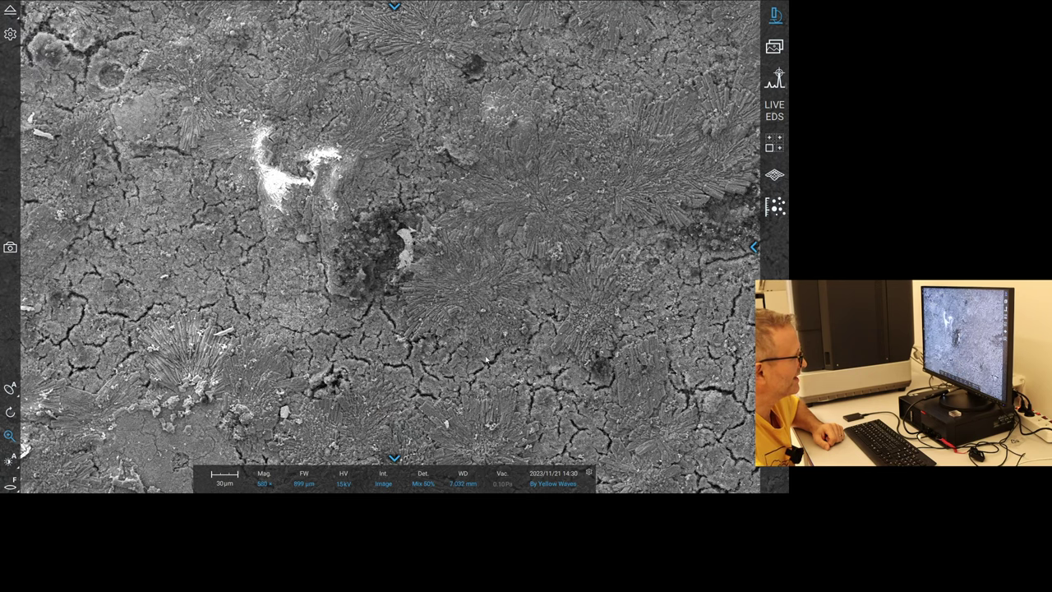
Inspect the small pale sphere on the radiating crystals at 7200× and return to a 580× overview.
scroll(369, 212, up, 6)
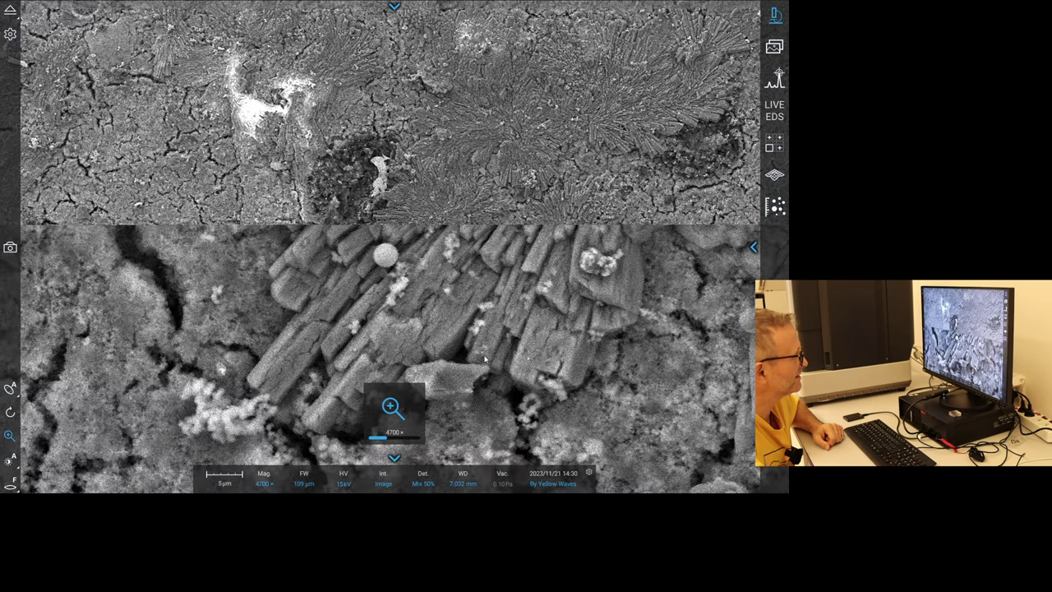
scroll(368, 245, up, 1)
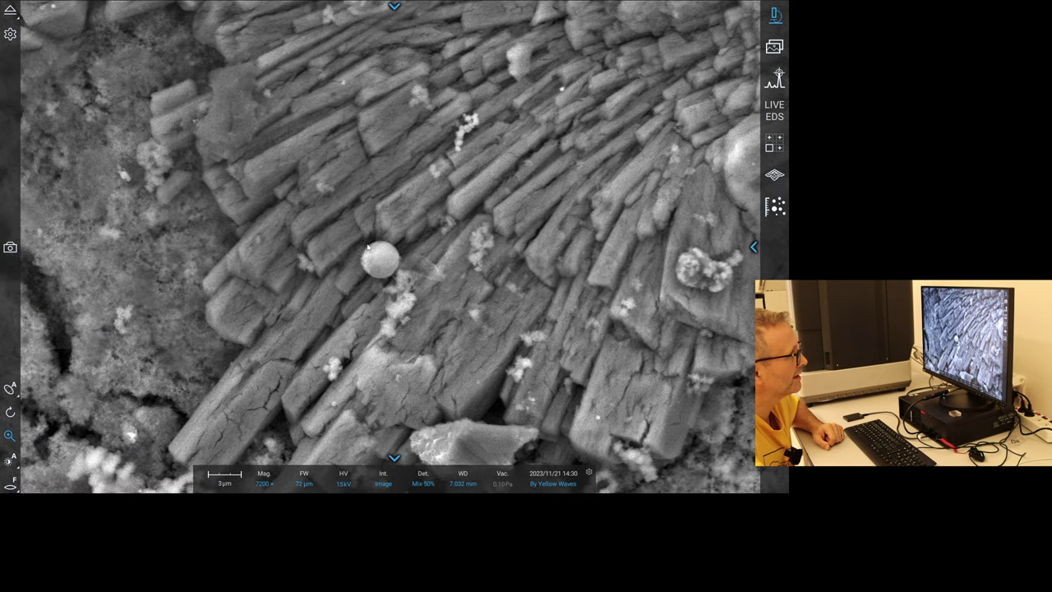
scroll(368, 246, down, 5)
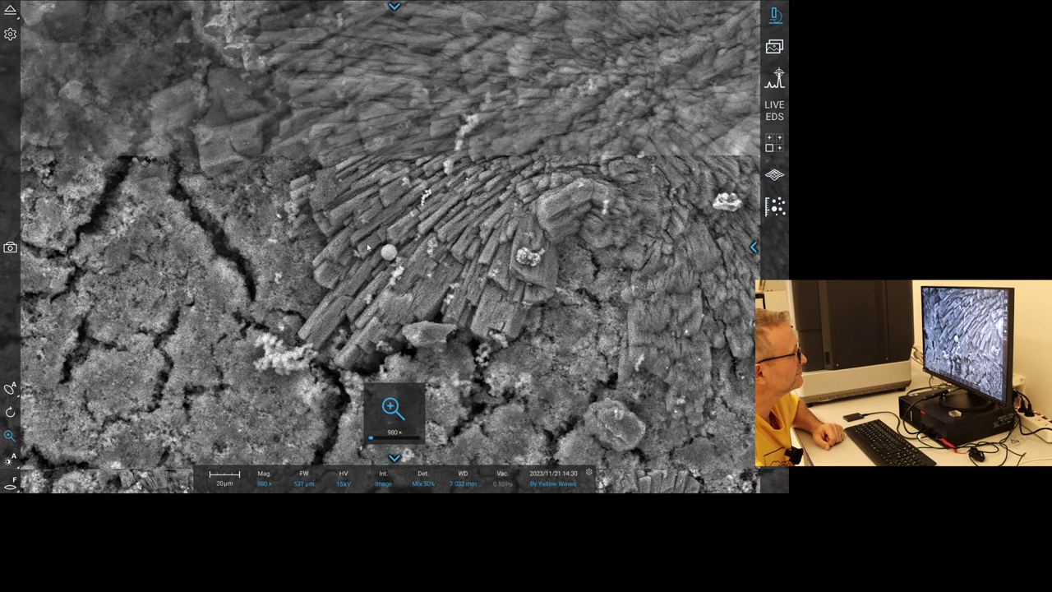
scroll(368, 246, down, 1)
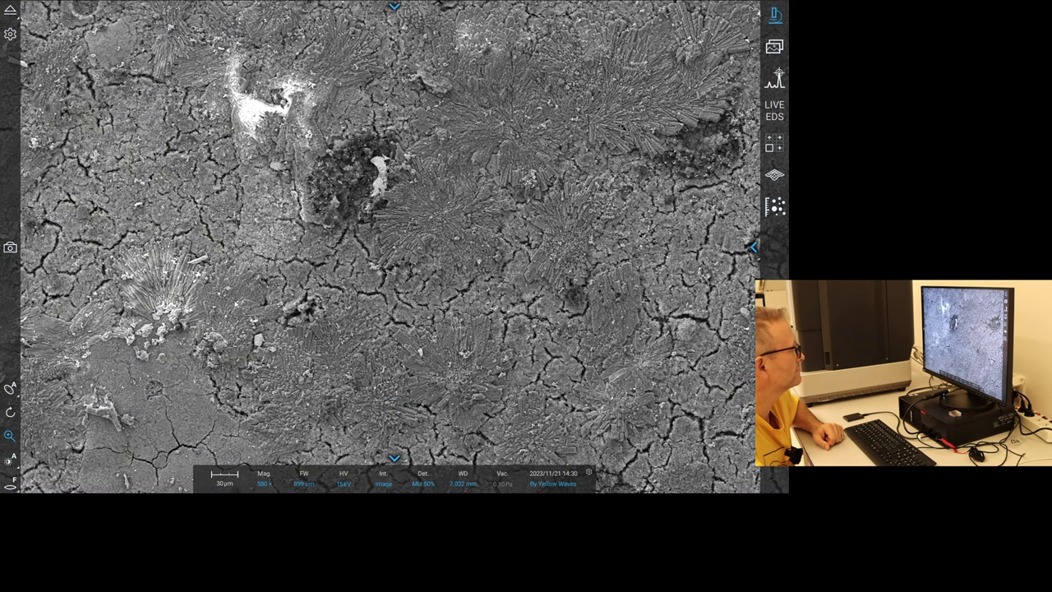
Centre the bright fan-shaped crystal cluster and magnify the dark sphere at its base to 8000×.
double_click(175, 328)
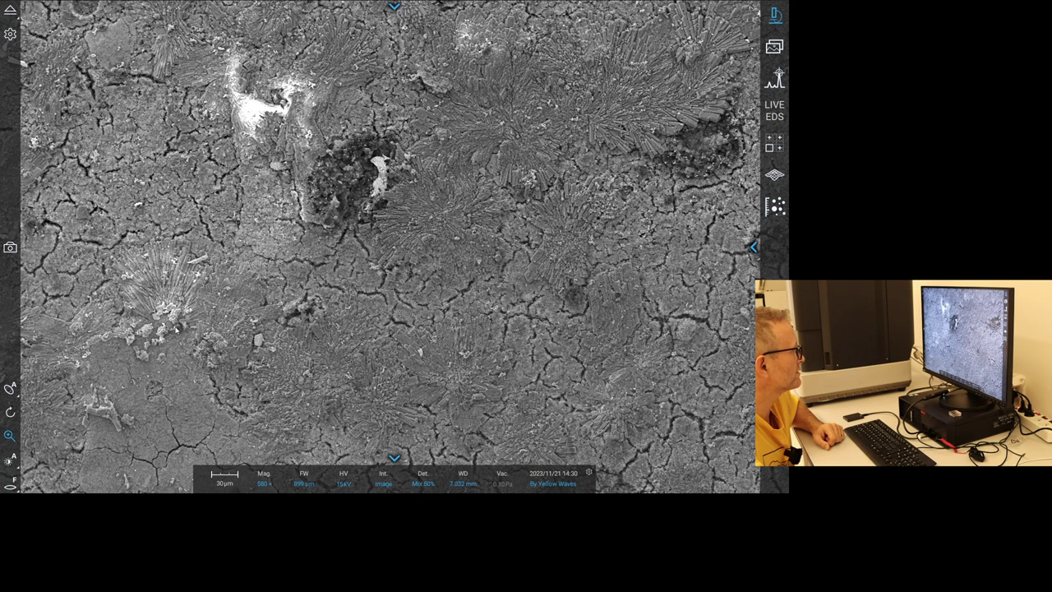
scroll(399, 256, up, 4)
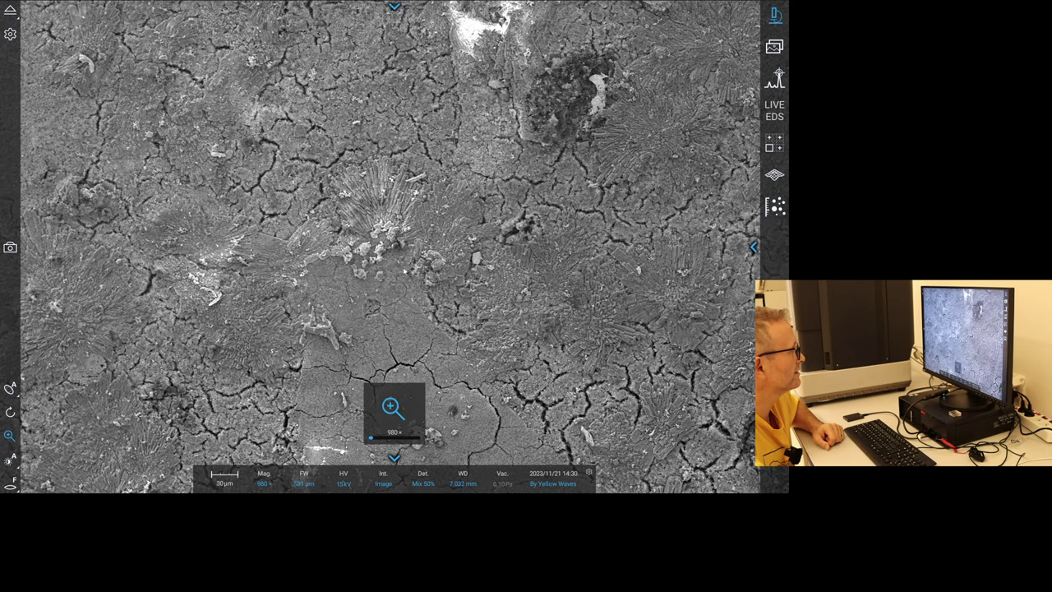
scroll(404, 272, up, 3)
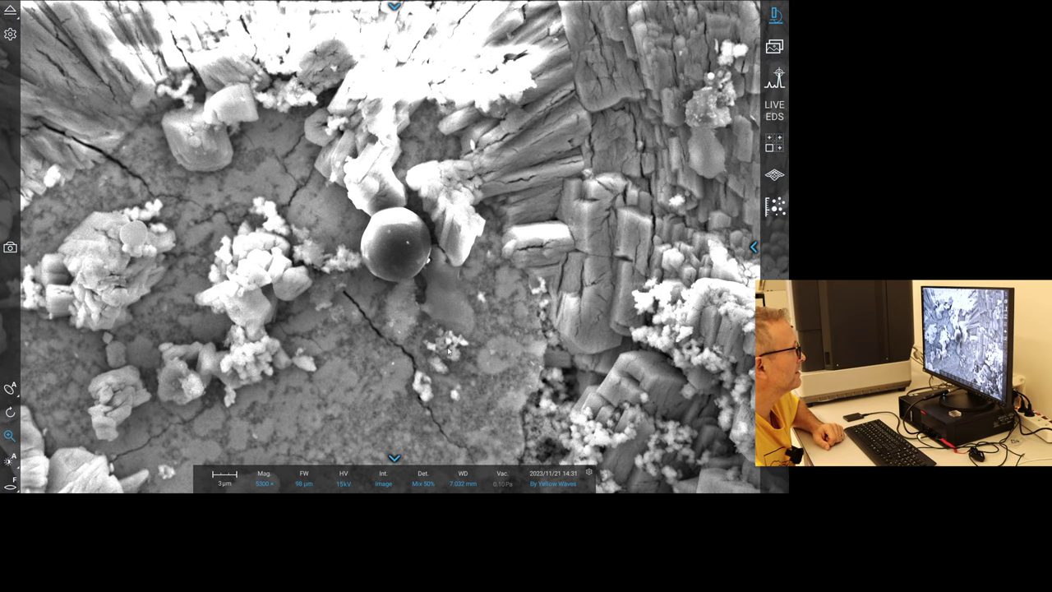
scroll(434, 325, up, 3)
scroll(417, 347, down, 2)
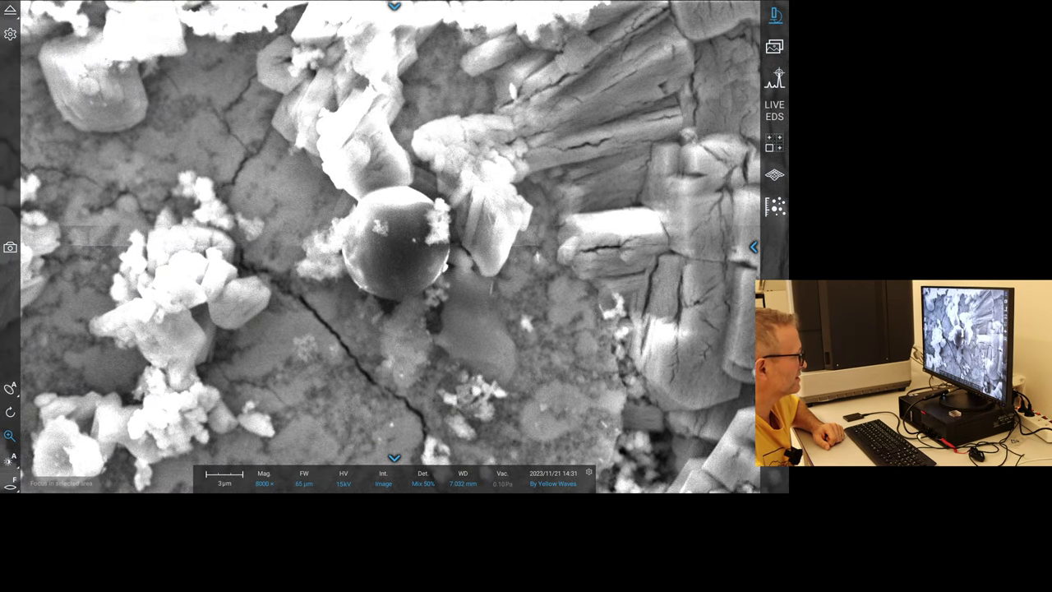
Set the accelerating voltage to 10 kV and recentre the view on the dark sphere.
click(343, 479)
click(344, 457)
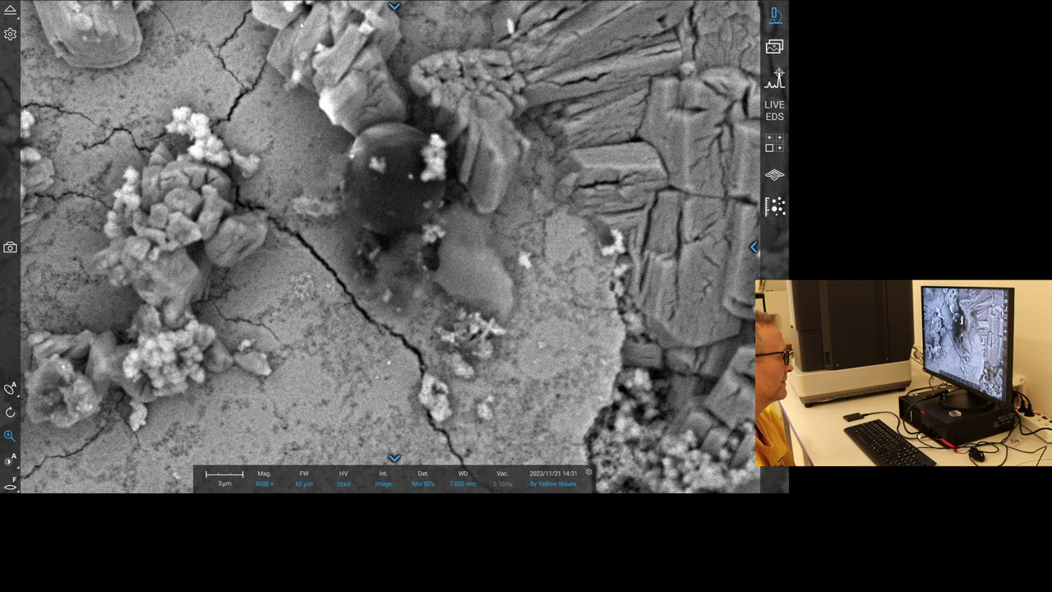
double_click(399, 183)
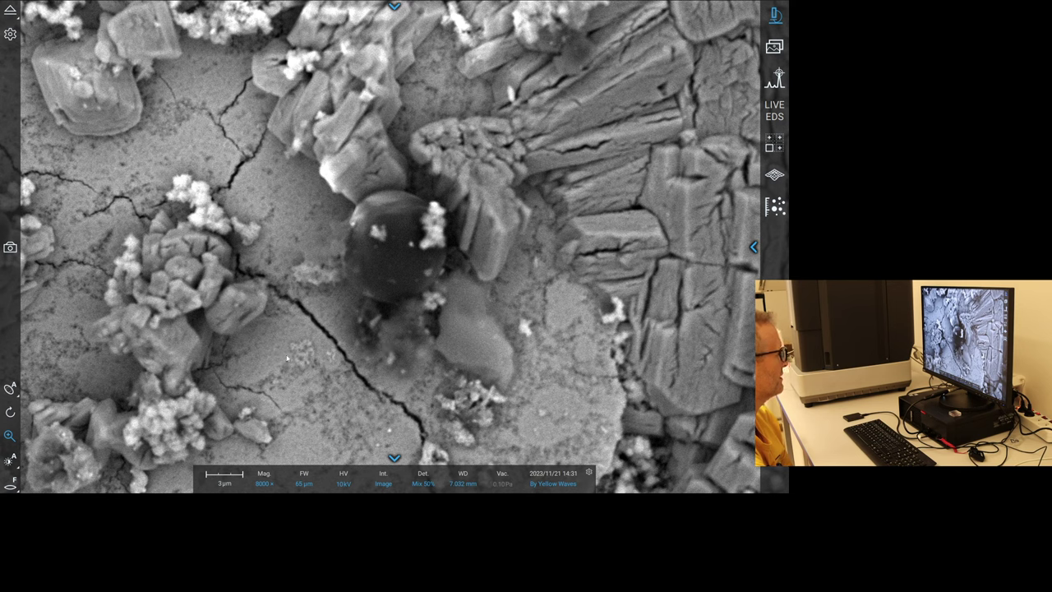
Place the focus area over the dark sphere and focus its surface at a working distance of 7.021 mm.
click(11, 487)
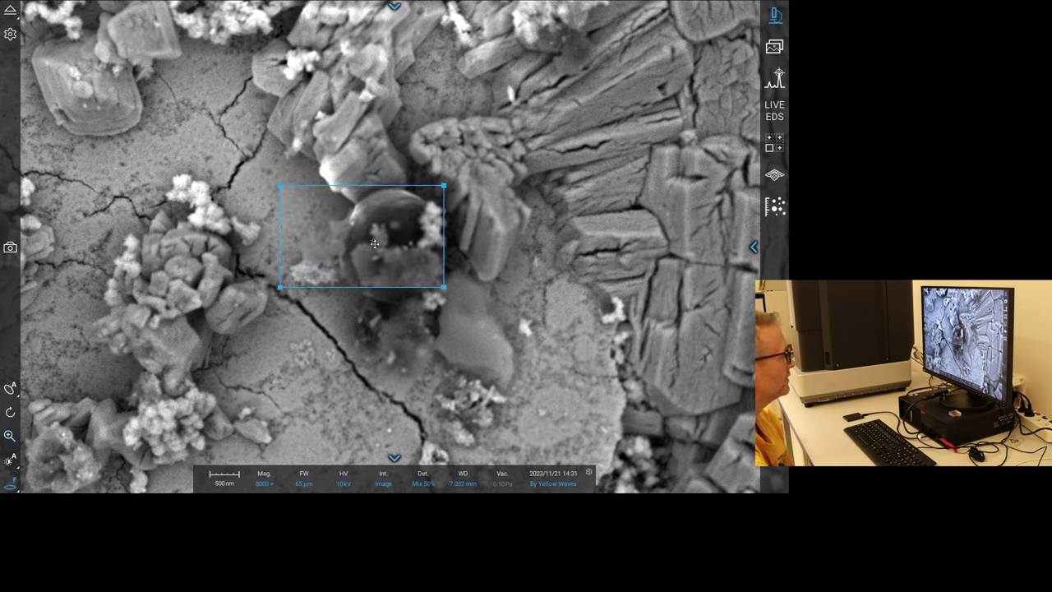
drag(411, 268, 427, 277)
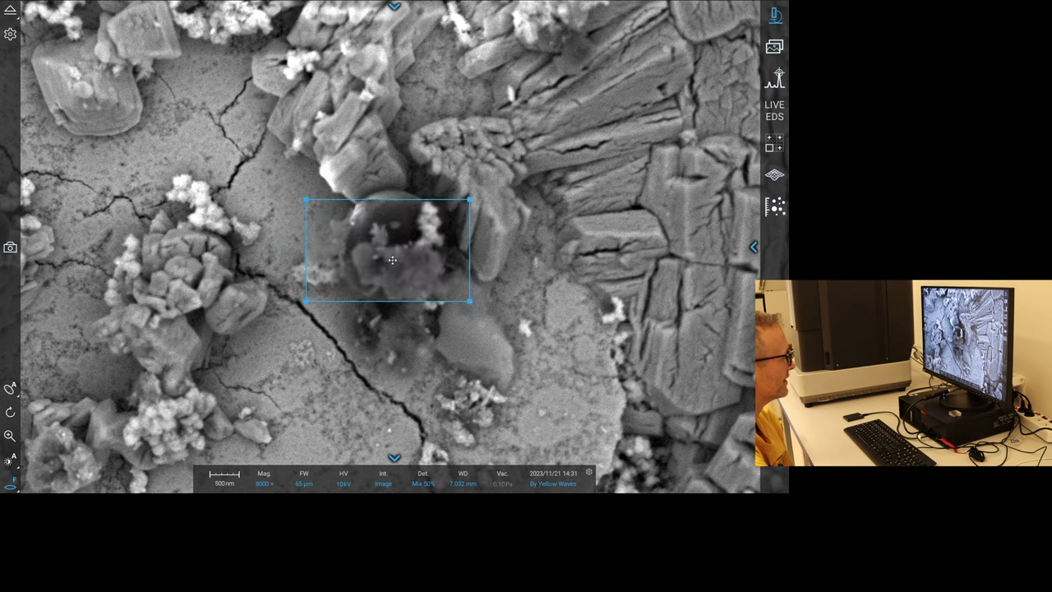
drag(420, 260, 291, 261)
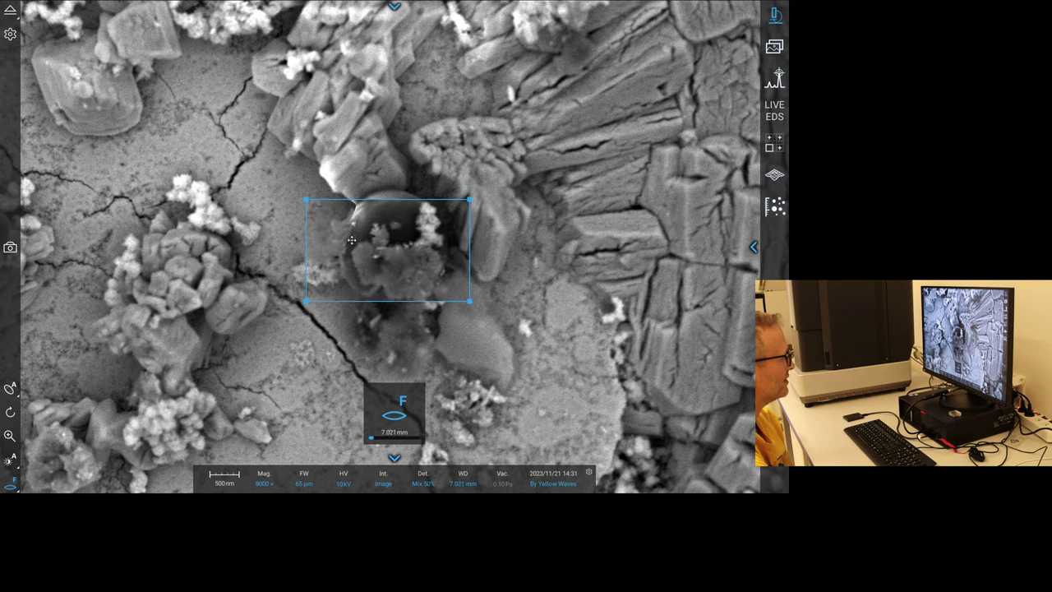
click(383, 263)
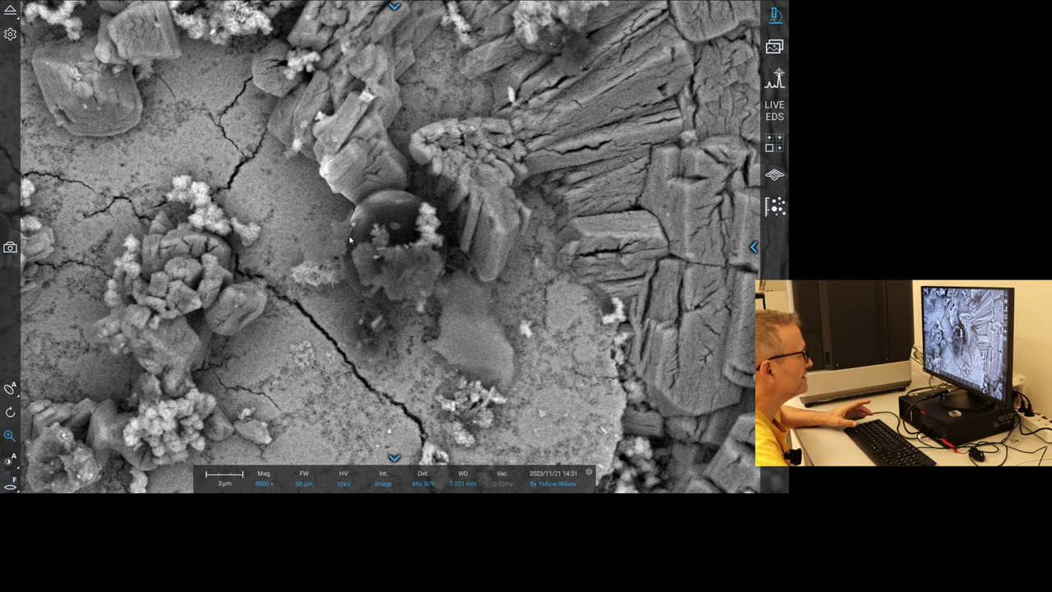
Inspect the dark sphere and the neighbouring crystal clumps at up to 13500×, and return to a 2800× overview.
scroll(383, 263, up, 3)
scroll(356, 245, up, 1)
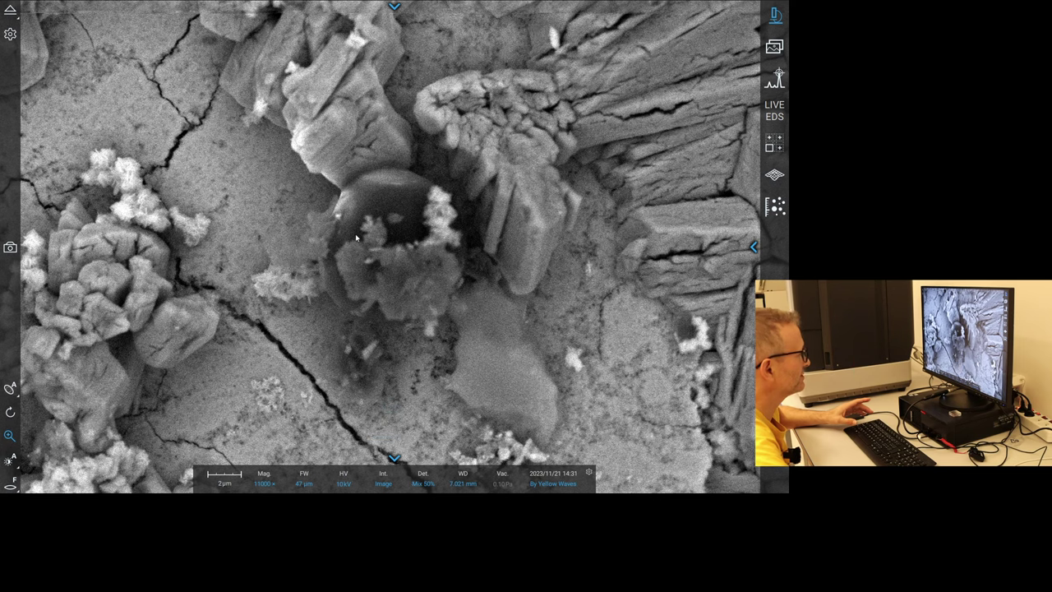
scroll(356, 238, up, 1)
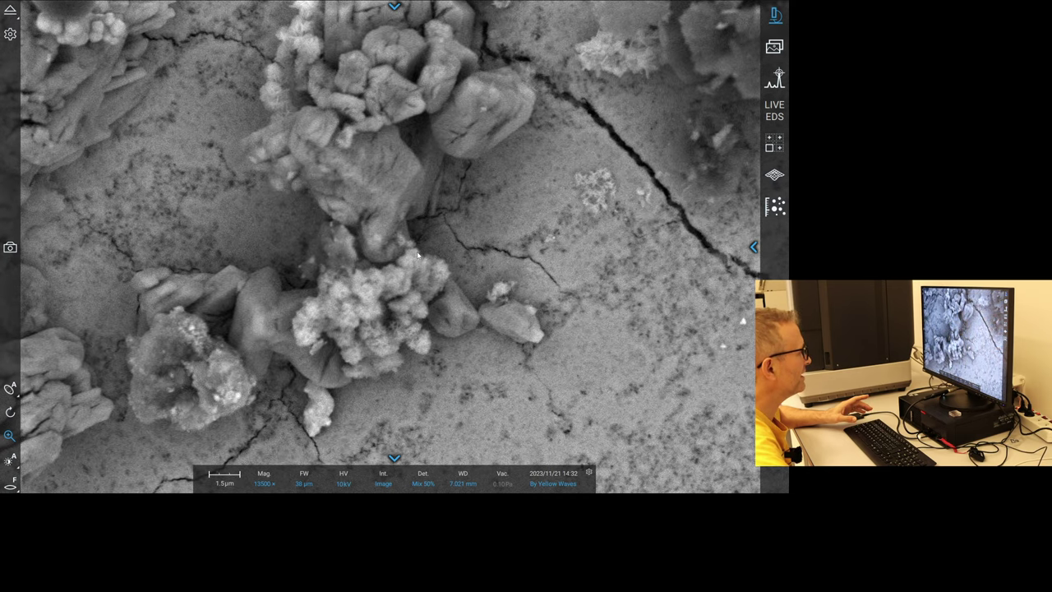
scroll(415, 256, down, 3)
scroll(413, 257, down, 3)
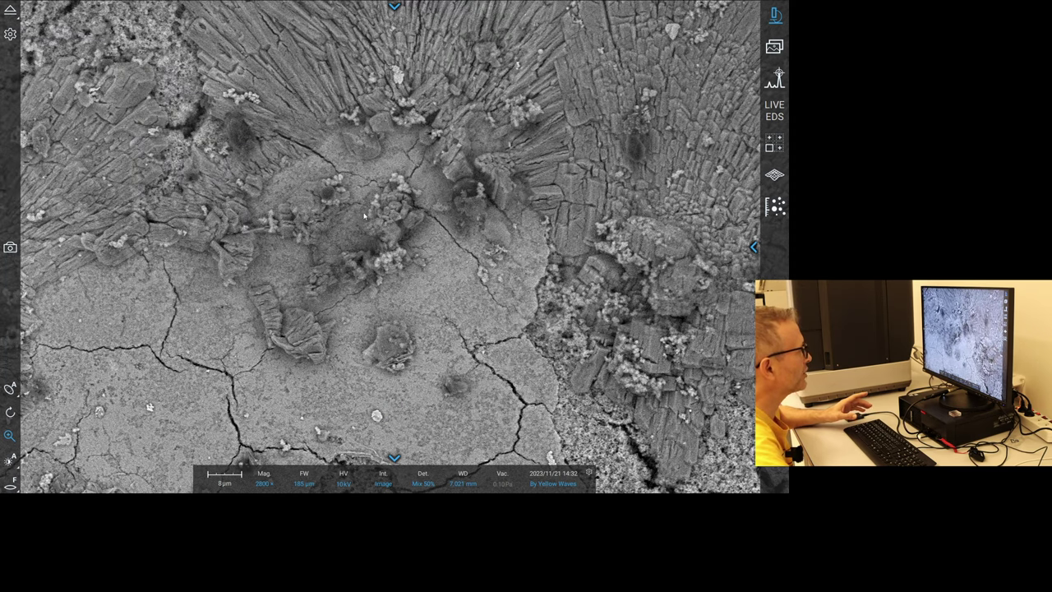
Centre the dark sphere again, magnify it to 12500×, and acquire an image of it.
double_click(474, 195)
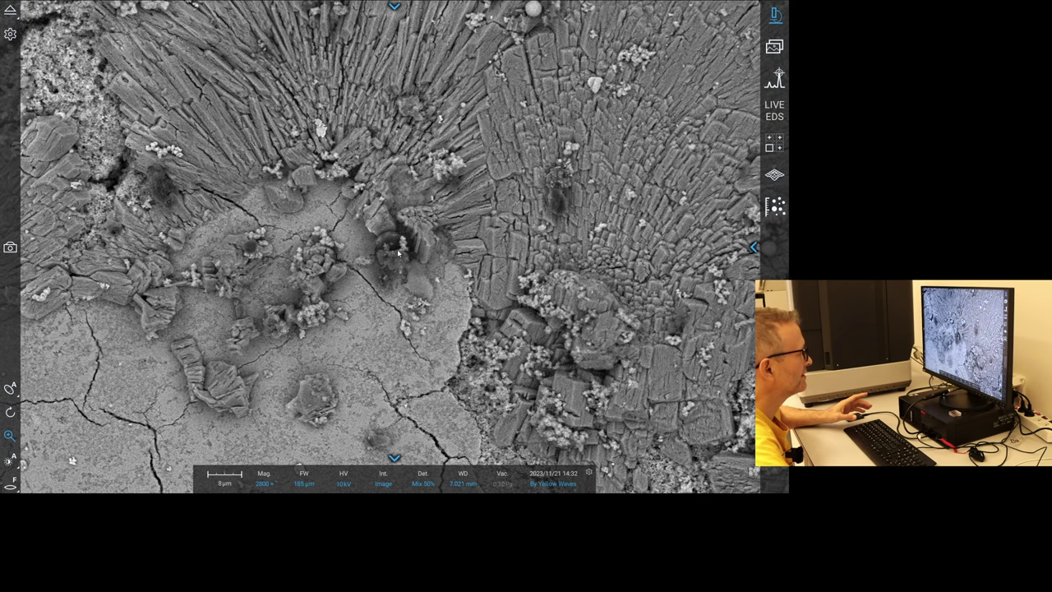
scroll(394, 253, up, 5)
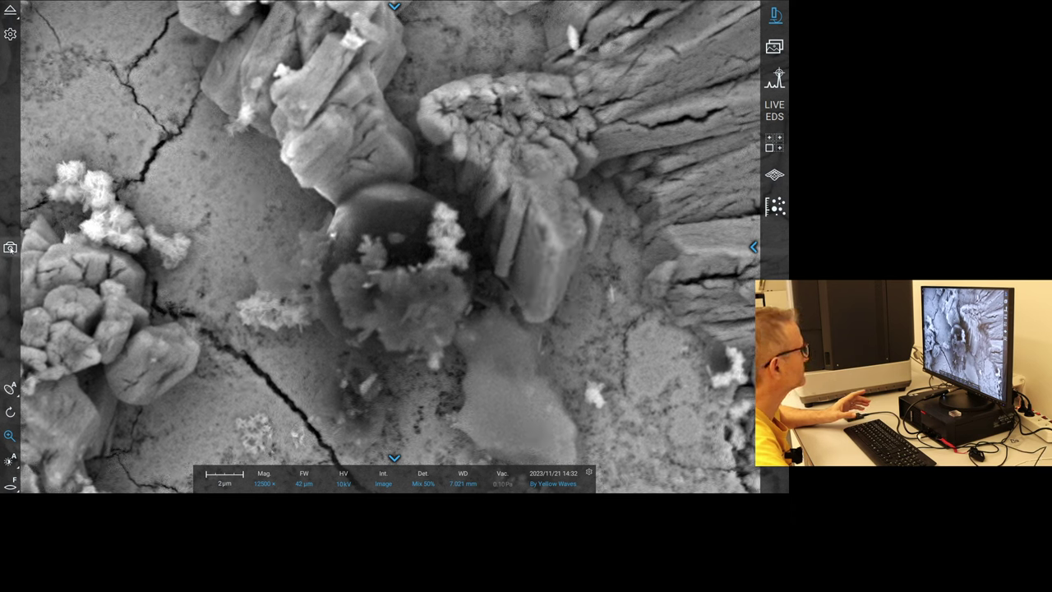
click(10, 246)
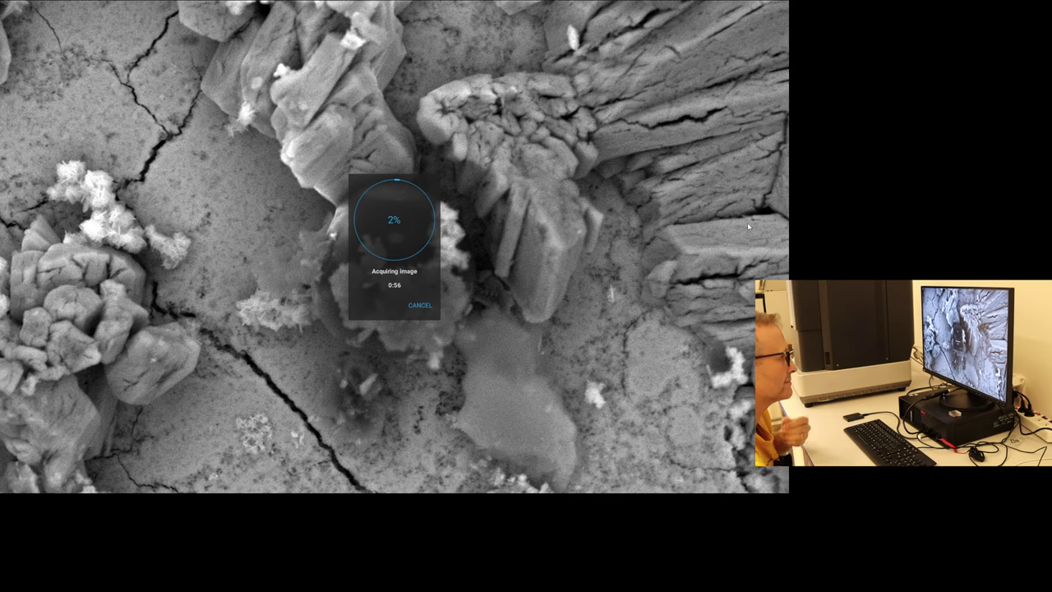
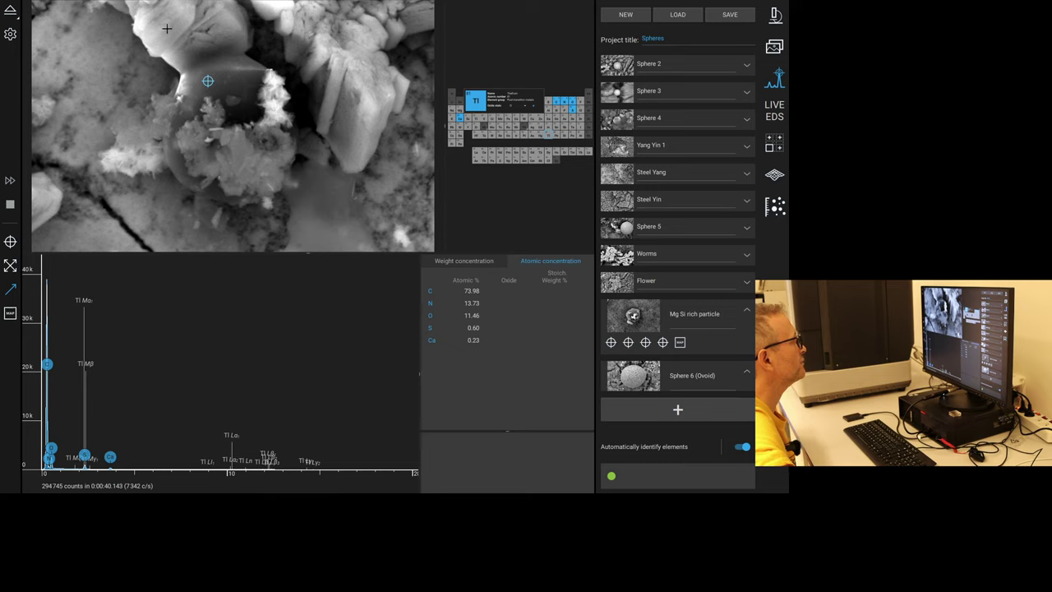
Run an EDS line scan about 5.69 µm long from the crystal above the dark sphere onto the sphere's smooth surface.
drag(167, 29, 235, 89)
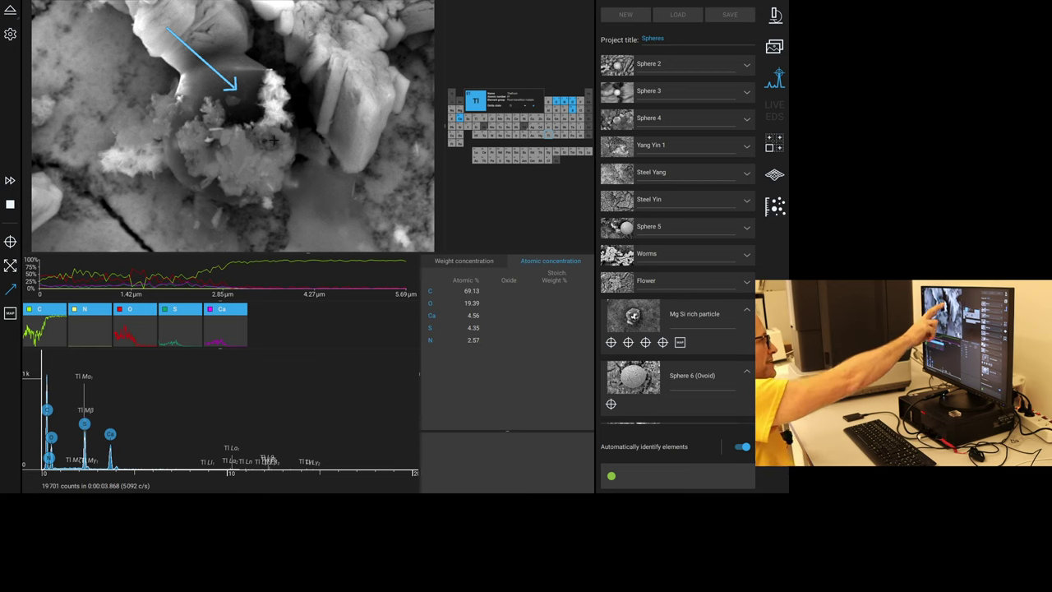
key(alt+Tab)
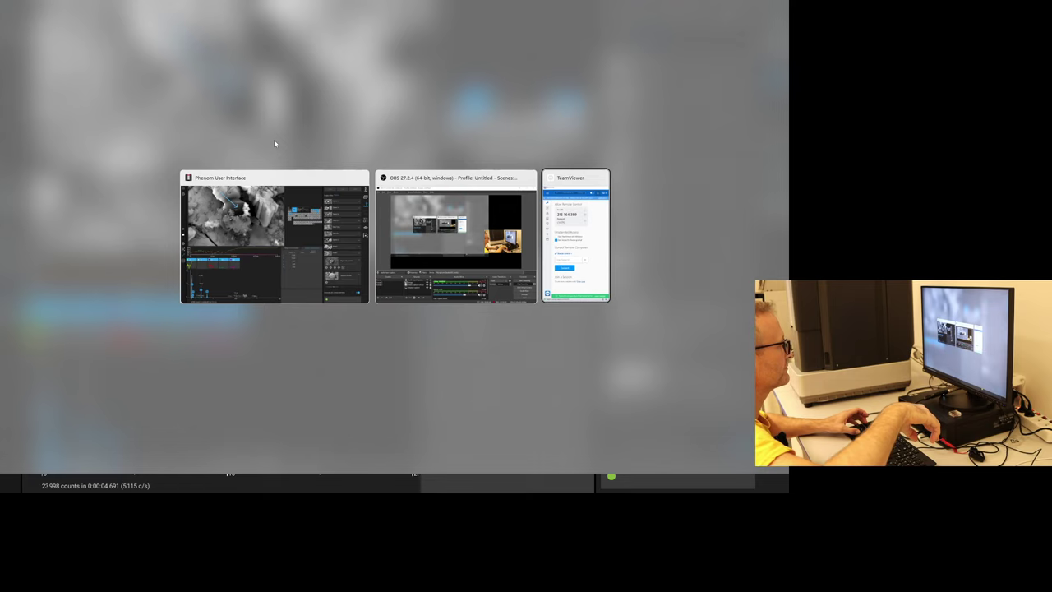
key(Return)
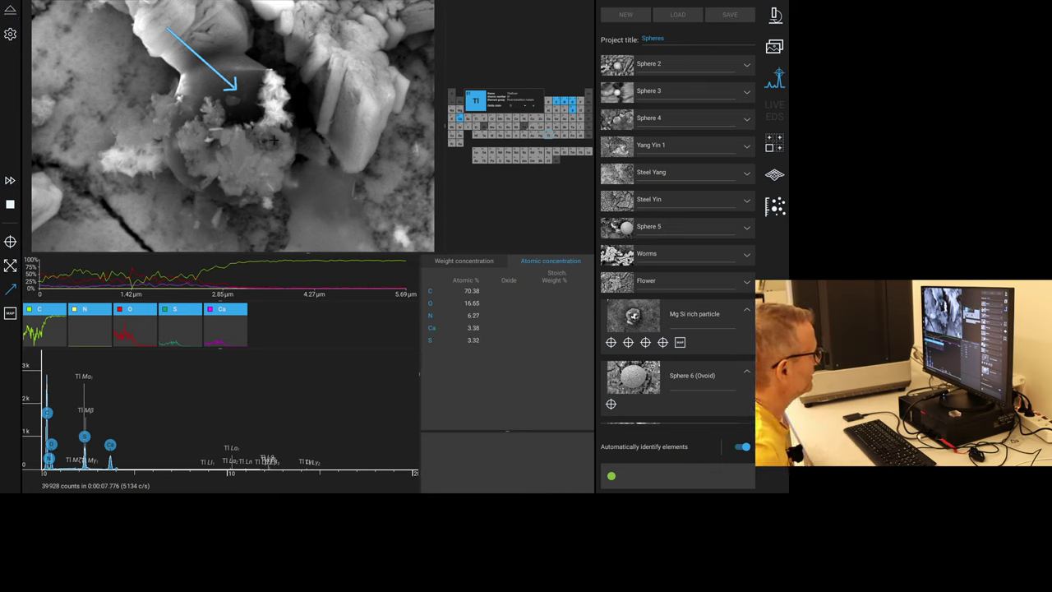
Check the line scan's composition at about 4.27 µm and 2.85 µm, and enlarge the concentration profile graph.
click(319, 297)
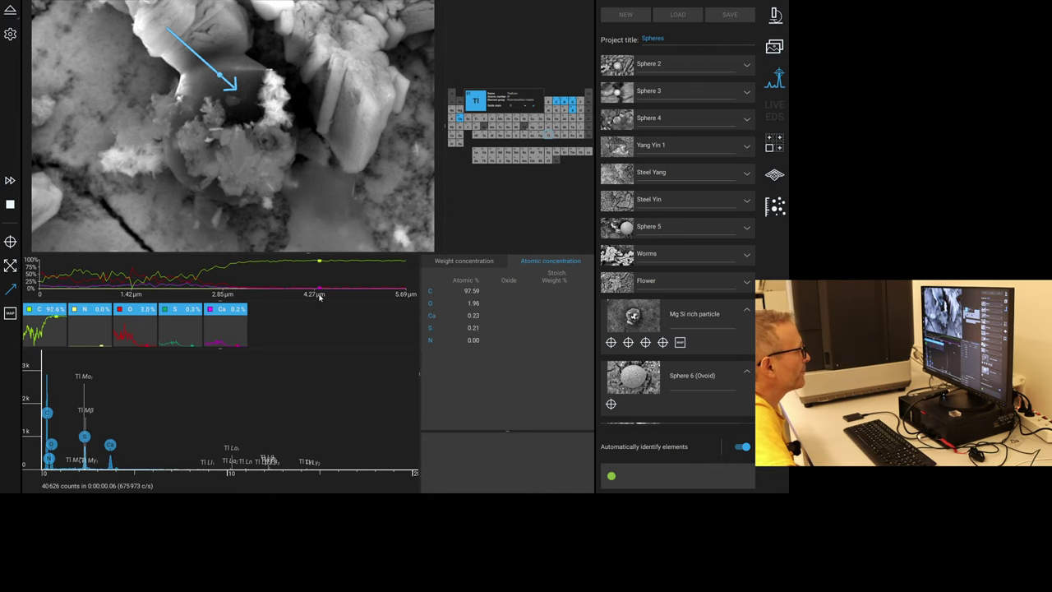
click(220, 292)
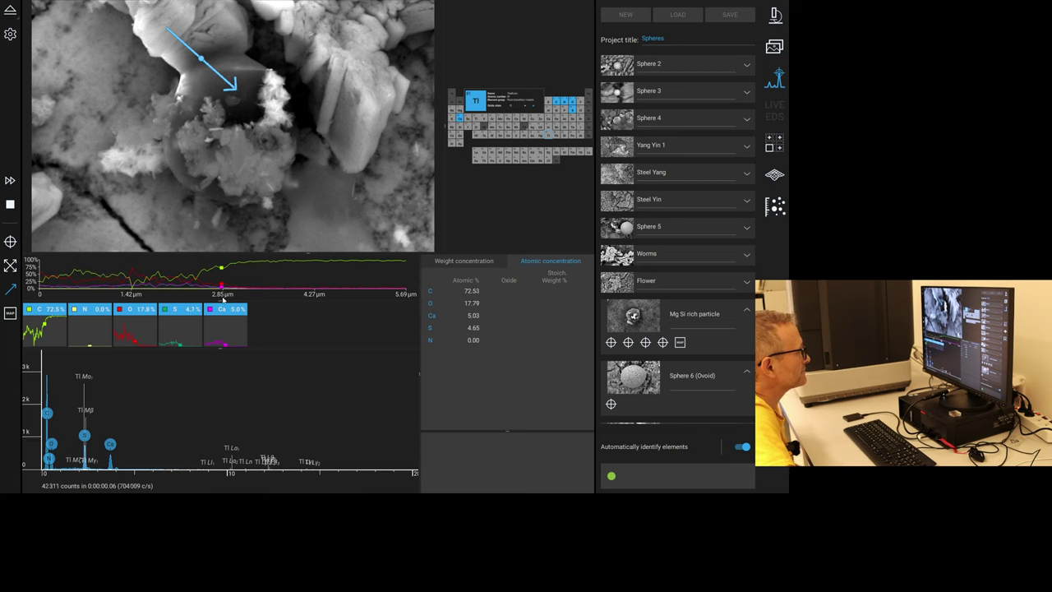
drag(226, 294, 220, 384)
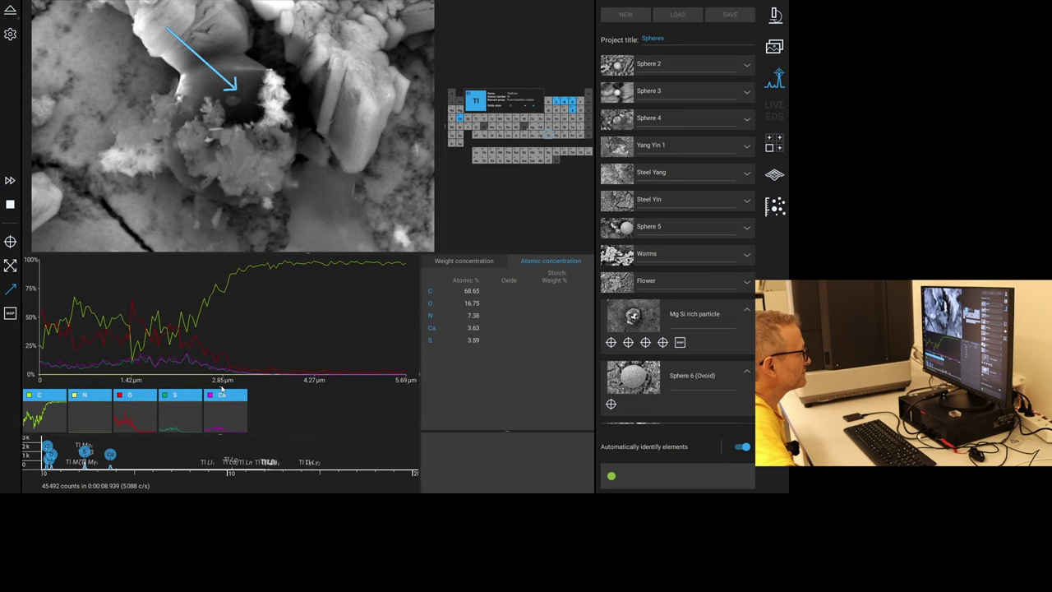
Examine the atomic composition point by point along the line scan, from the crystal onto the dark sphere's surface and back.
click(42, 365)
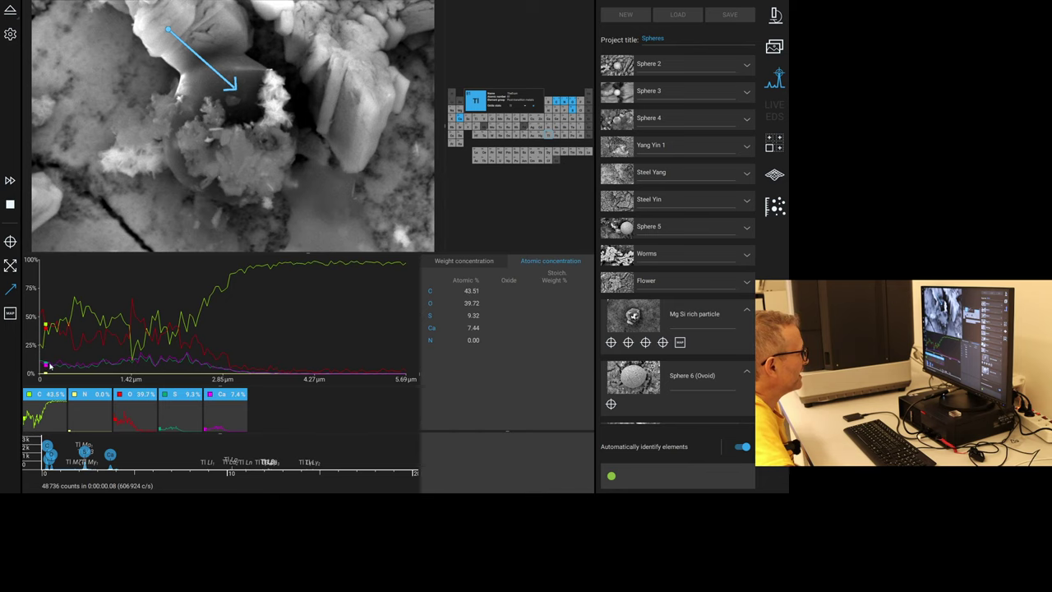
drag(55, 365, 52, 362)
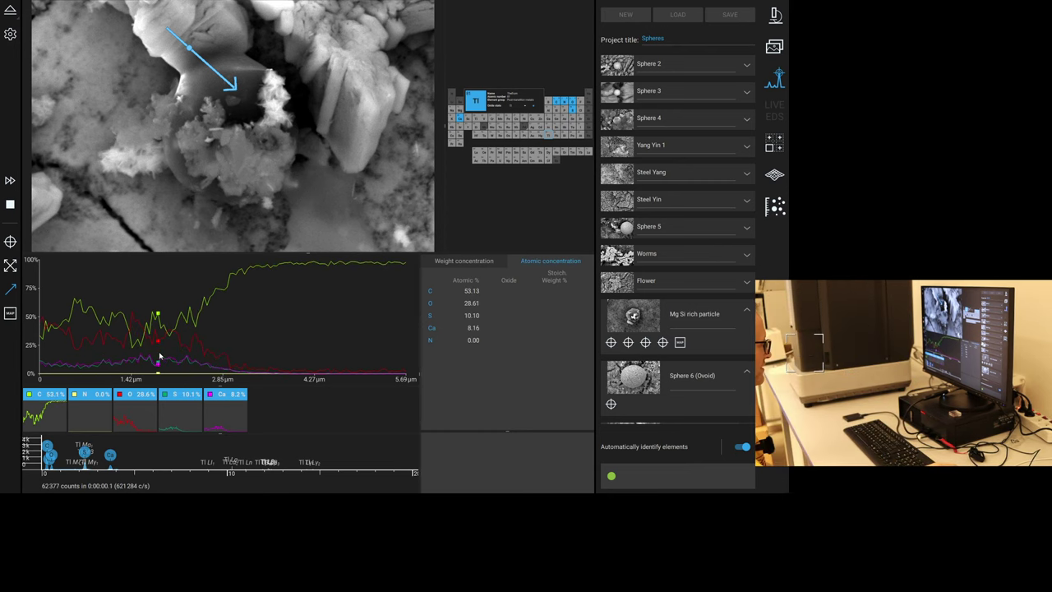
mouse_move(160, 356)
mouse_down()
mouse_move(43, 351)
mouse_move(105, 346)
mouse_up()
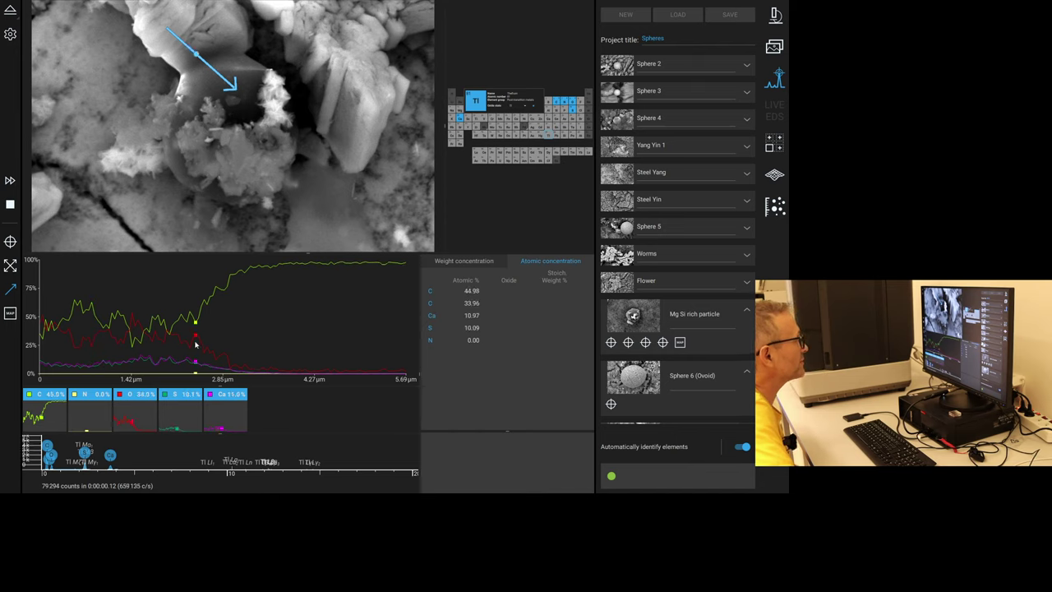
drag(225, 340, 229, 344)
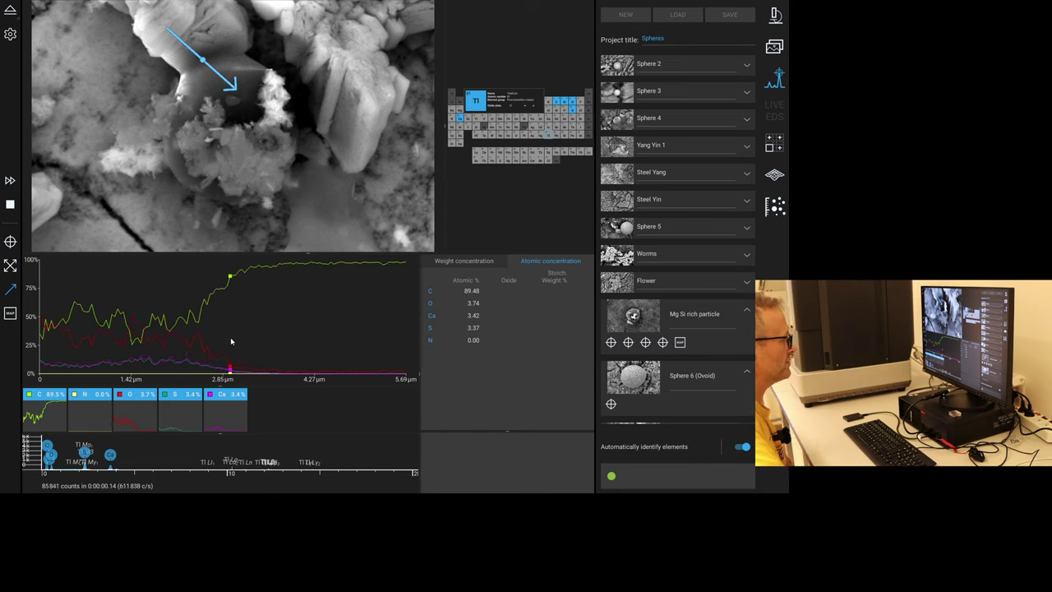
drag(231, 338, 345, 337)
drag(409, 339, 296, 330)
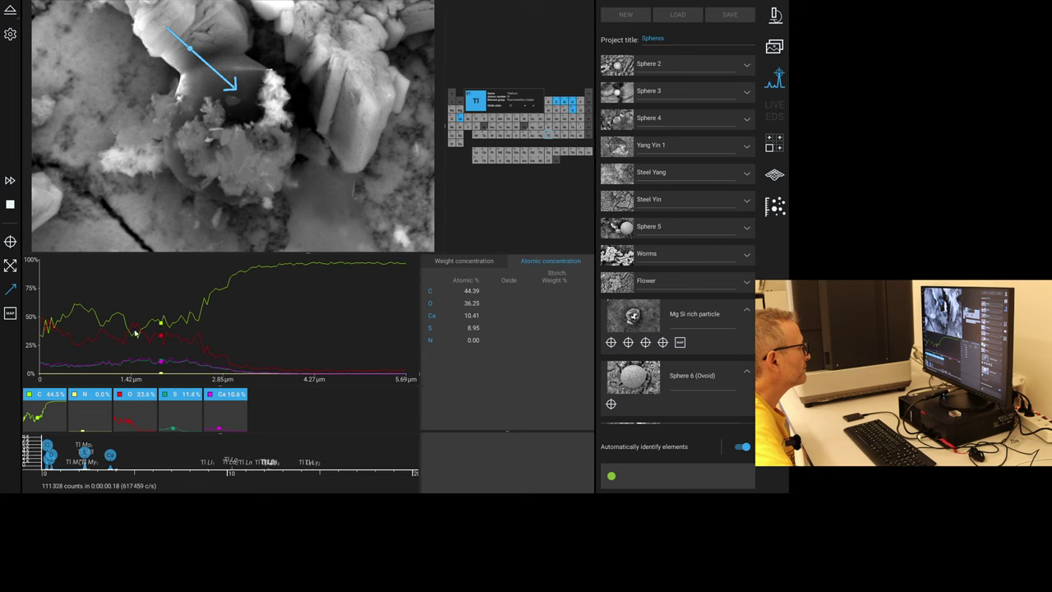
drag(63, 335, 65, 335)
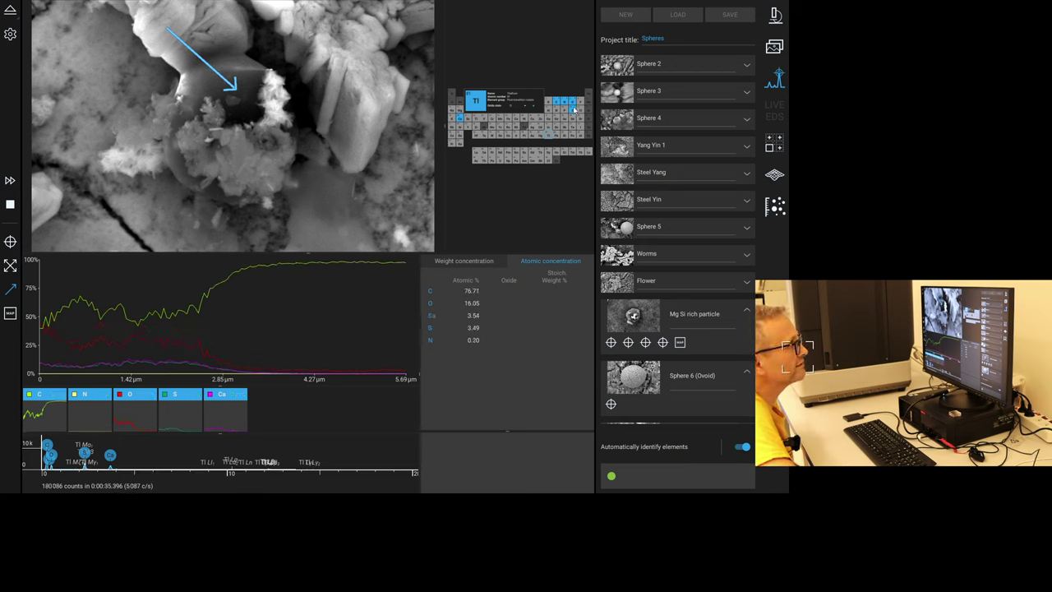
Exclude nitrogen from the line scan's identified elements and enlarge the concentration profile graph.
right_click(574, 109)
click(580, 136)
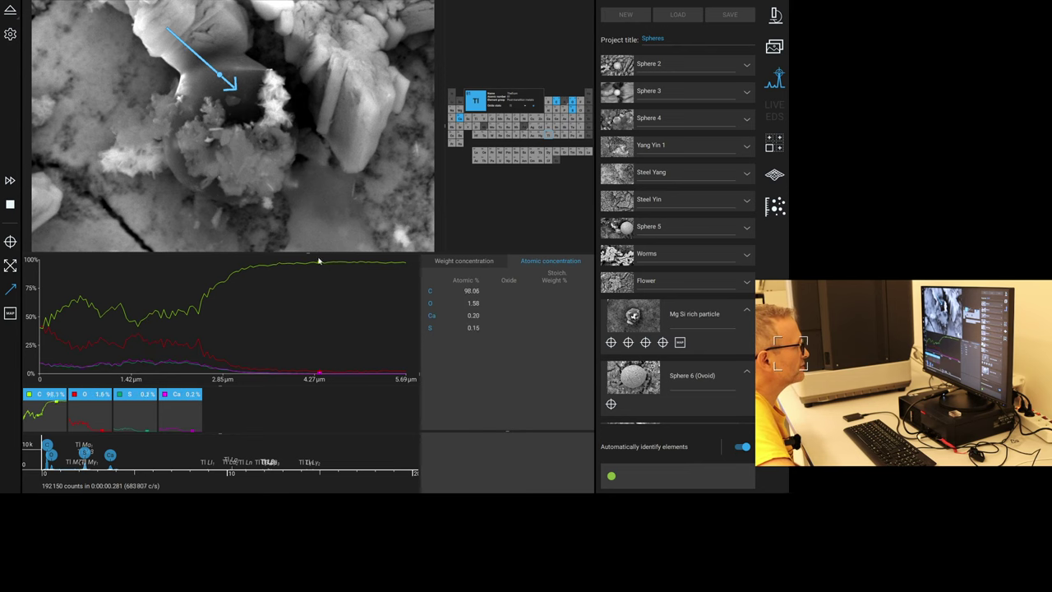
drag(308, 254, 308, 212)
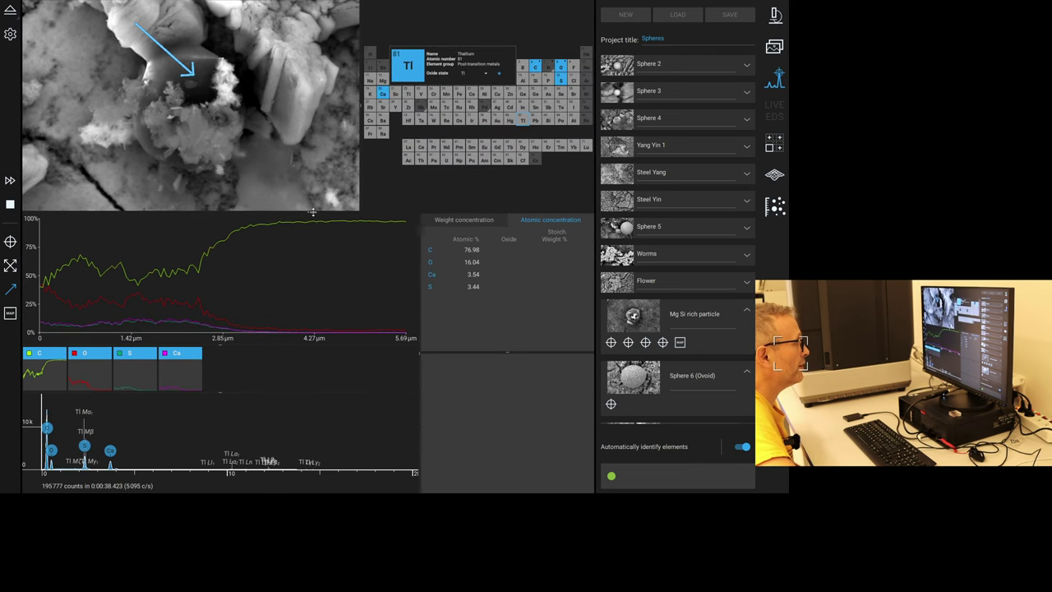
drag(227, 346, 218, 384)
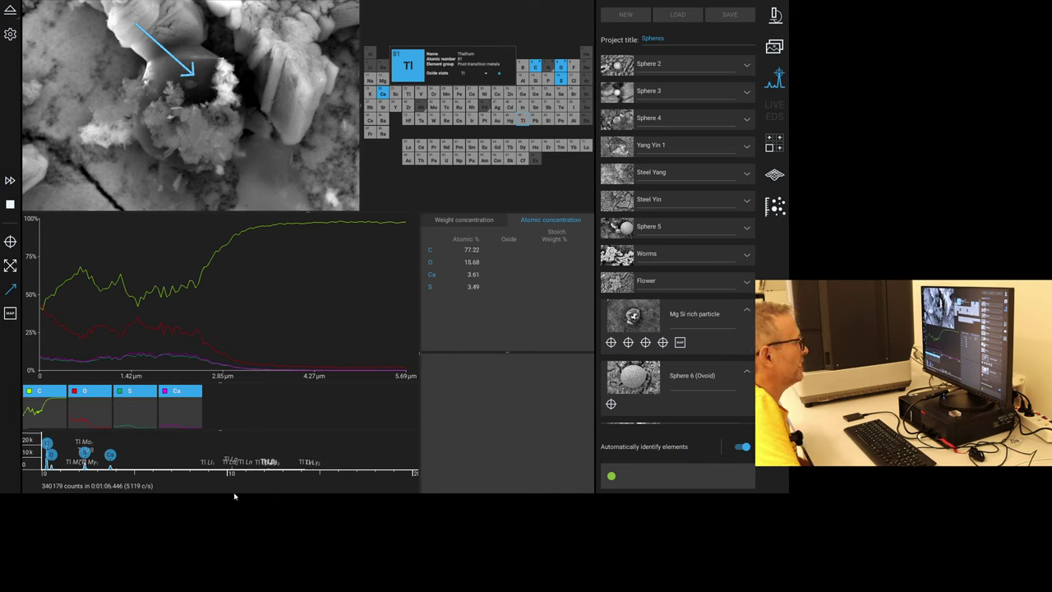
Check the composition along the crystal part of the scan and show the results as weight concentration.
click(38, 295)
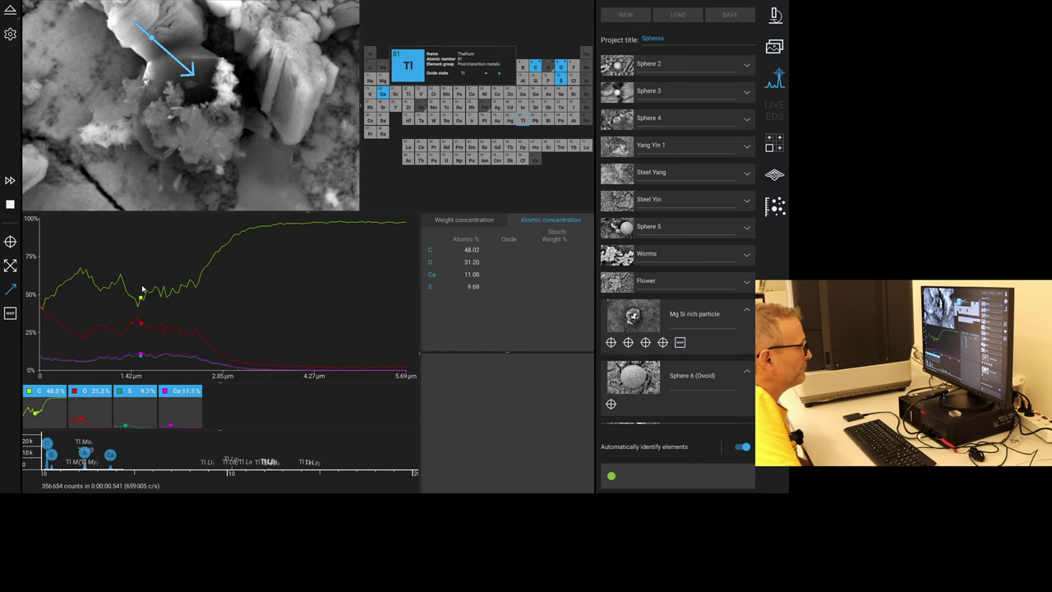
click(488, 220)
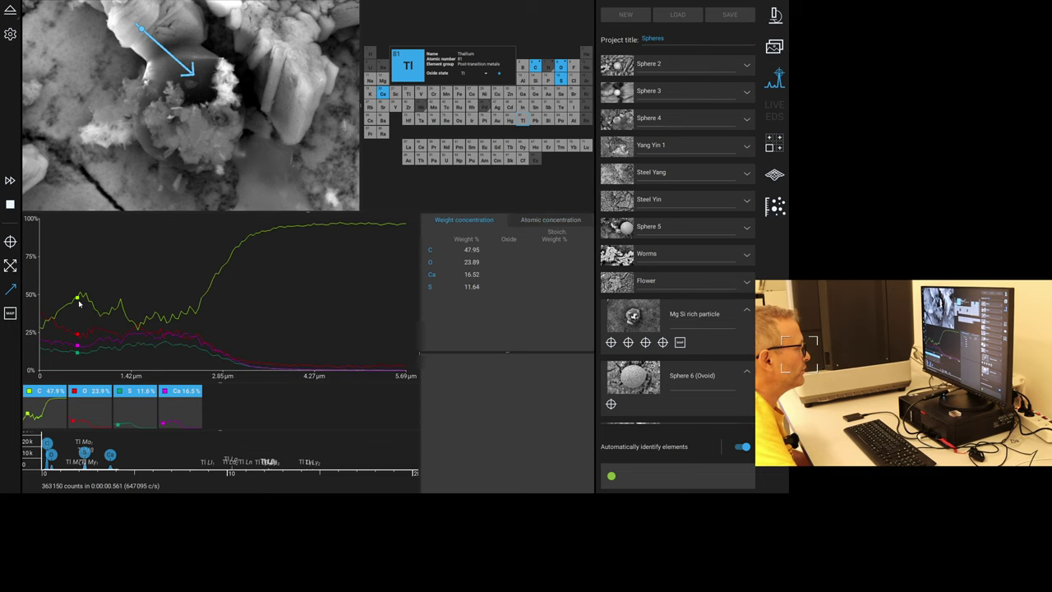
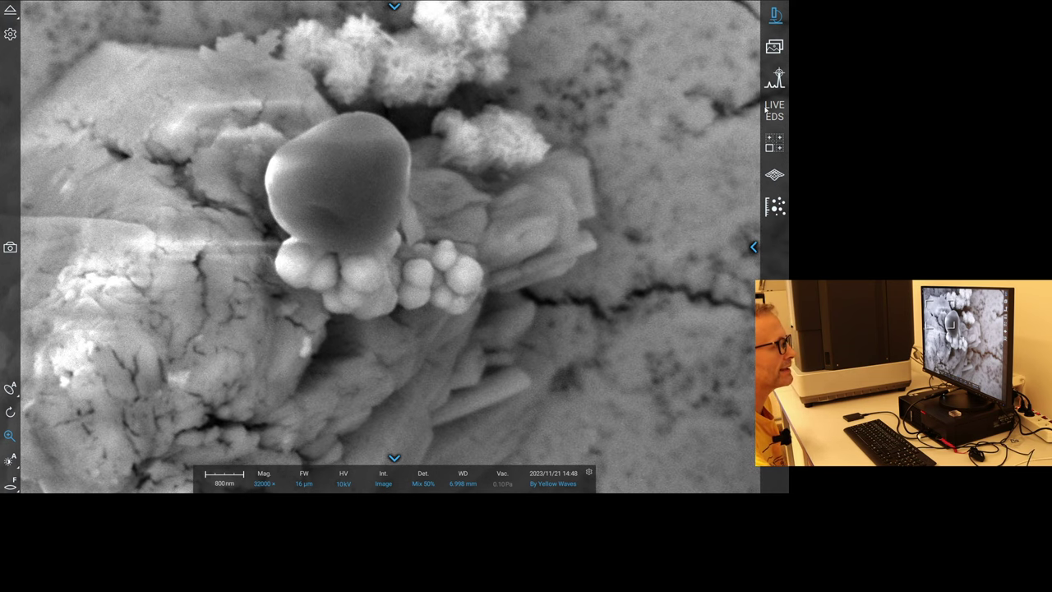
Return to element identification, collapse the Mg Si rich particle, Sphere 6 (Ovoid) and Image 12 entries, and begin a new image.
click(776, 79)
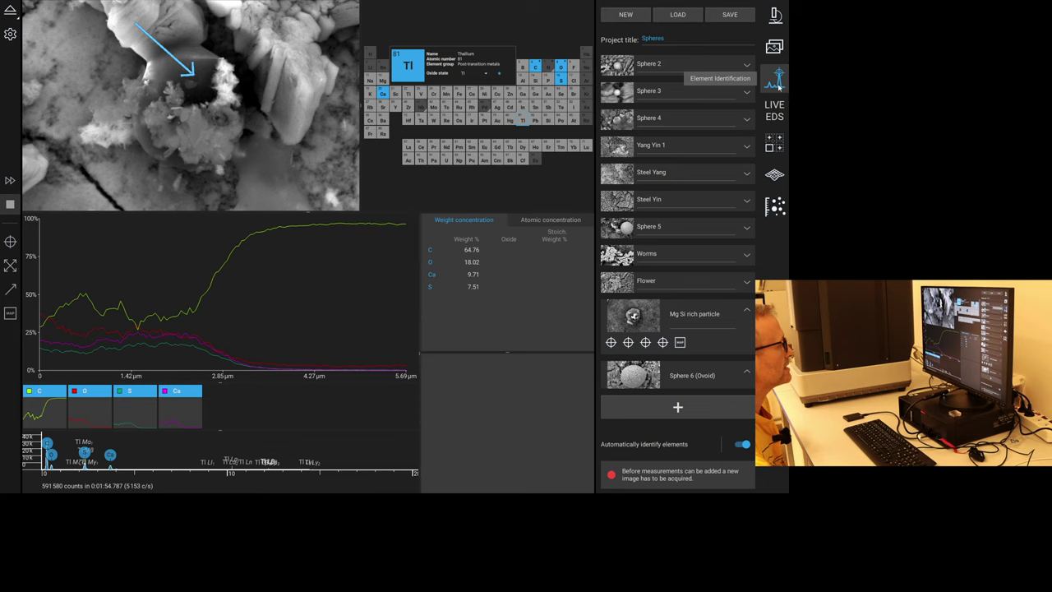
click(677, 407)
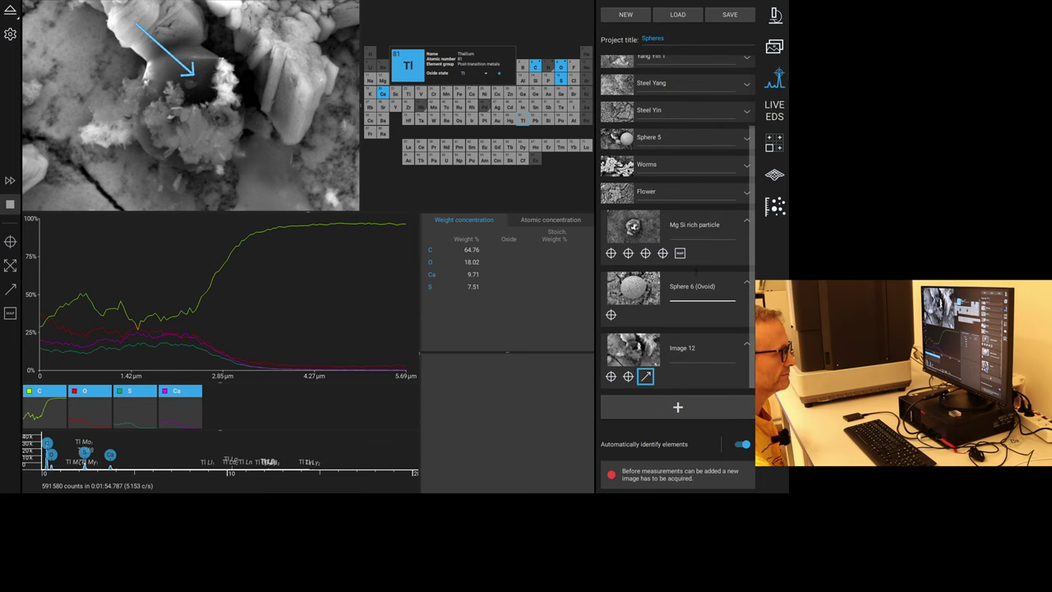
click(746, 220)
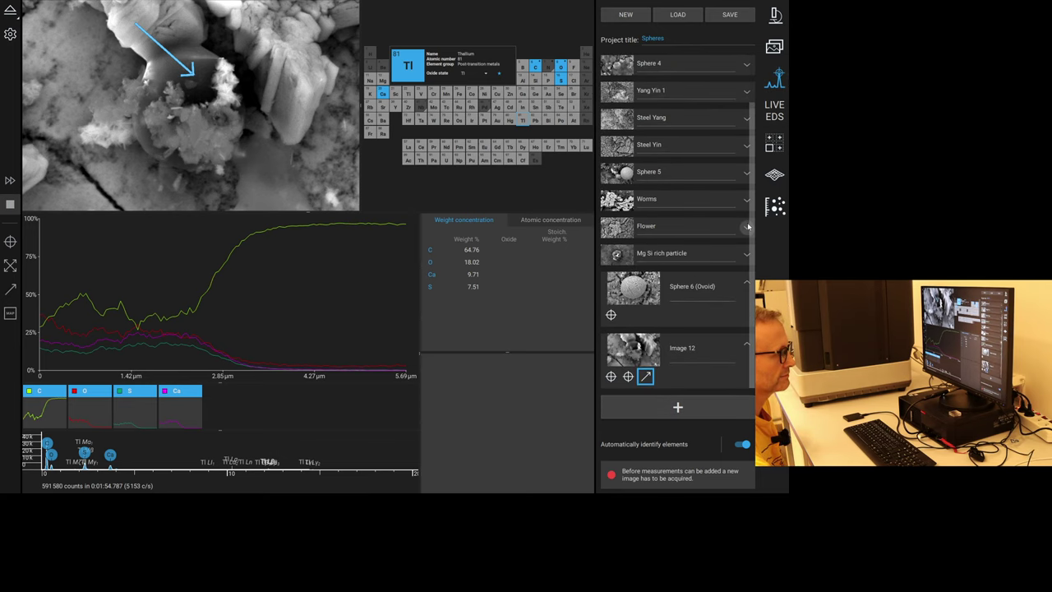
click(745, 280)
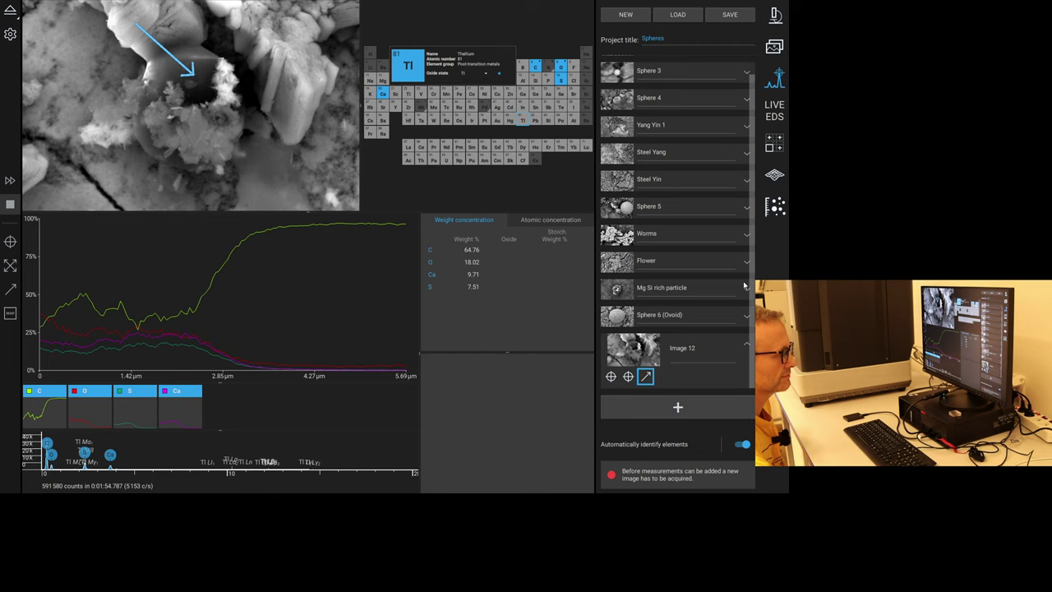
click(747, 348)
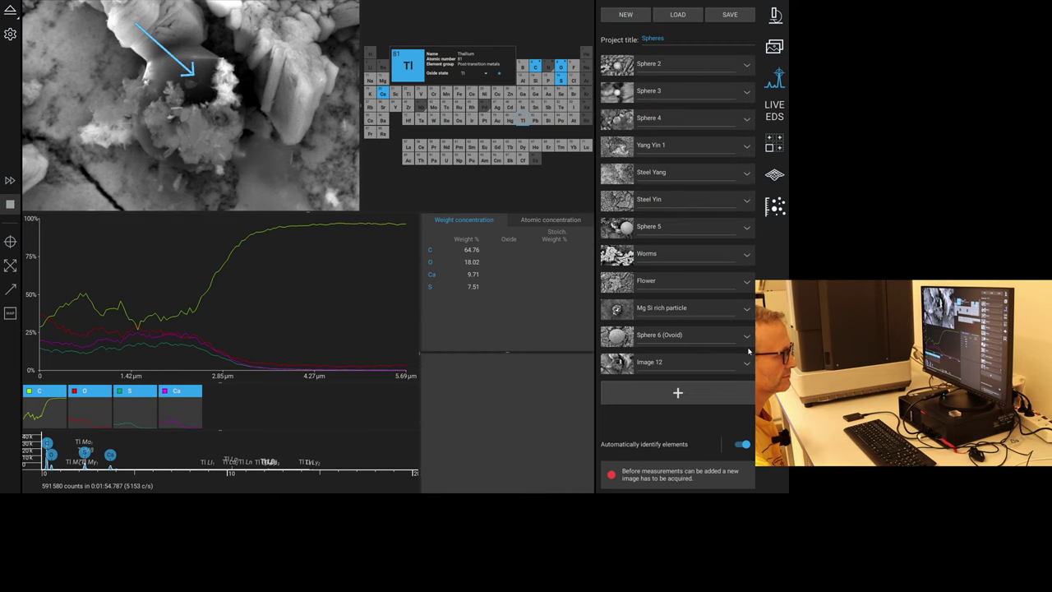
click(678, 393)
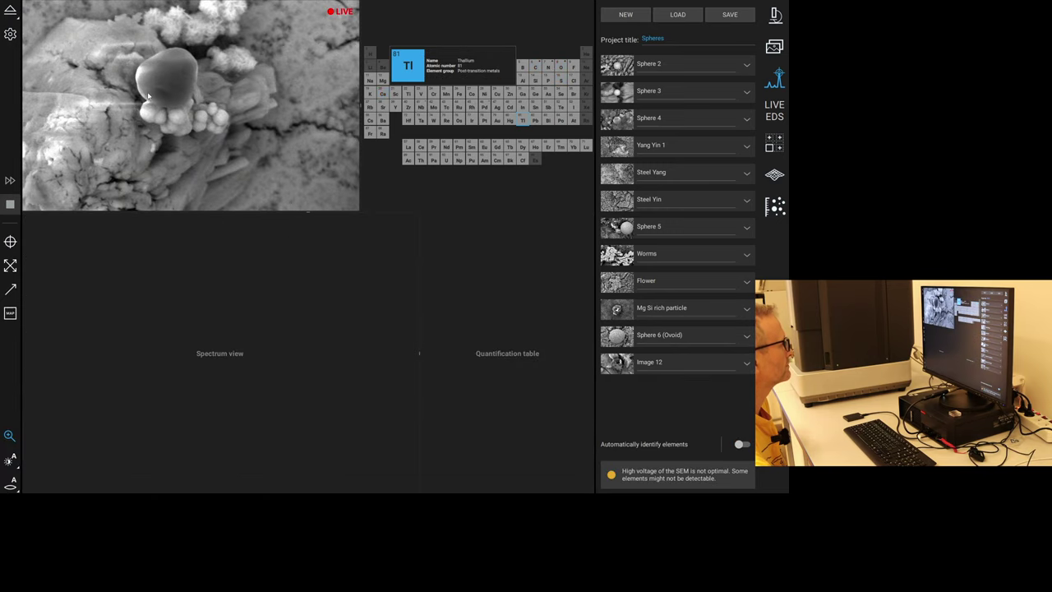
Magnify the large dark sphere above the small-sphere cluster and run a spot measurement on its centre.
scroll(156, 102, up, 3)
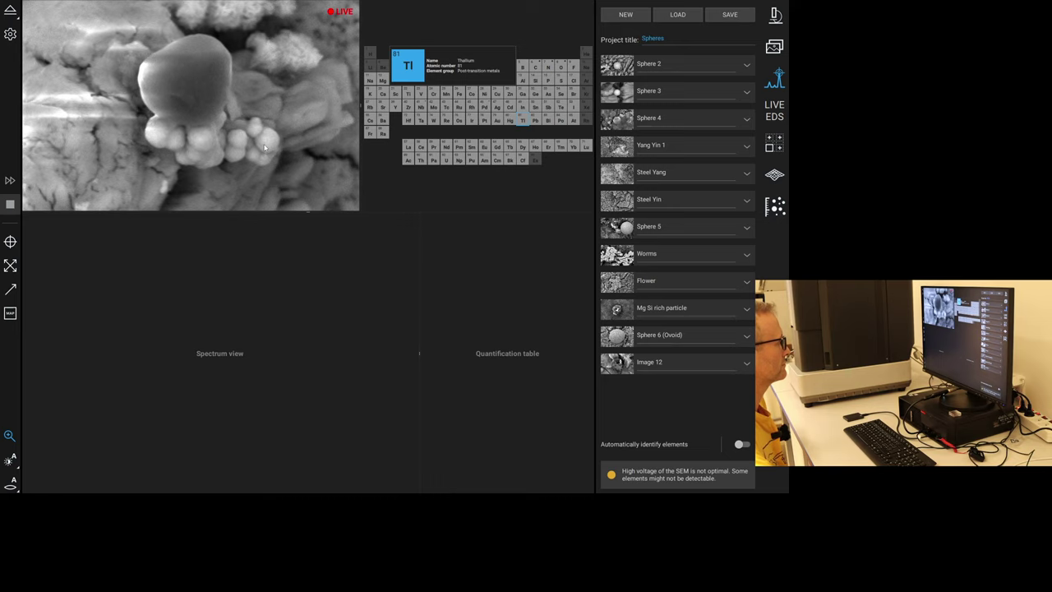
click(10, 241)
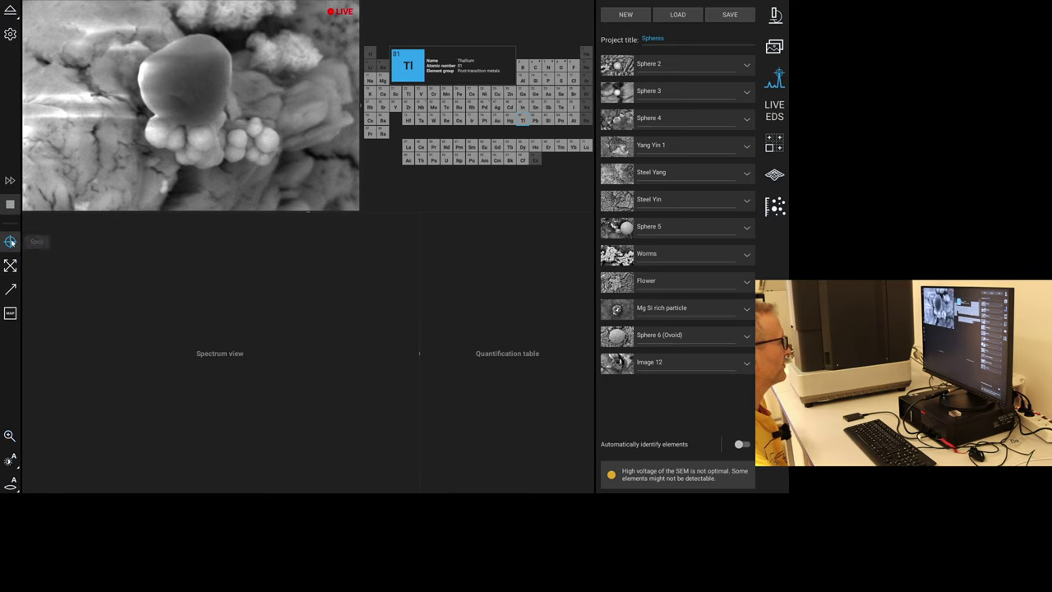
click(189, 78)
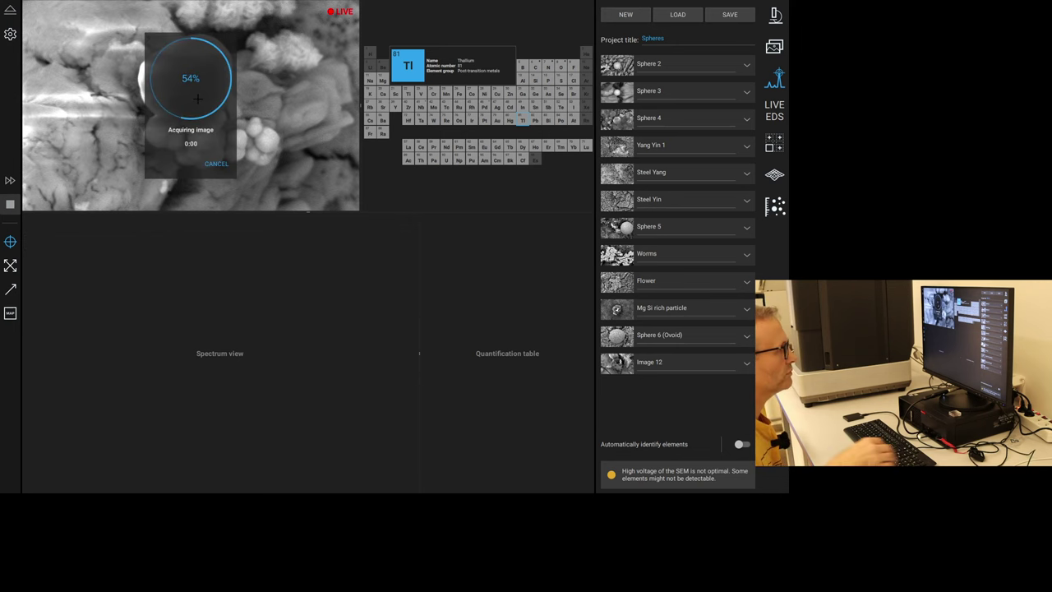
click(773, 17)
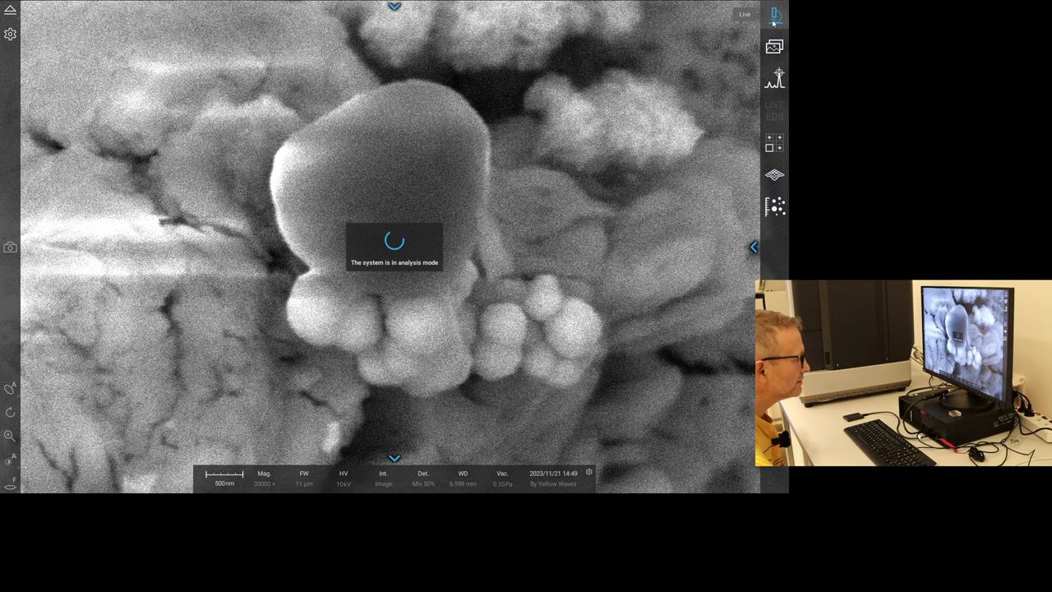
click(776, 78)
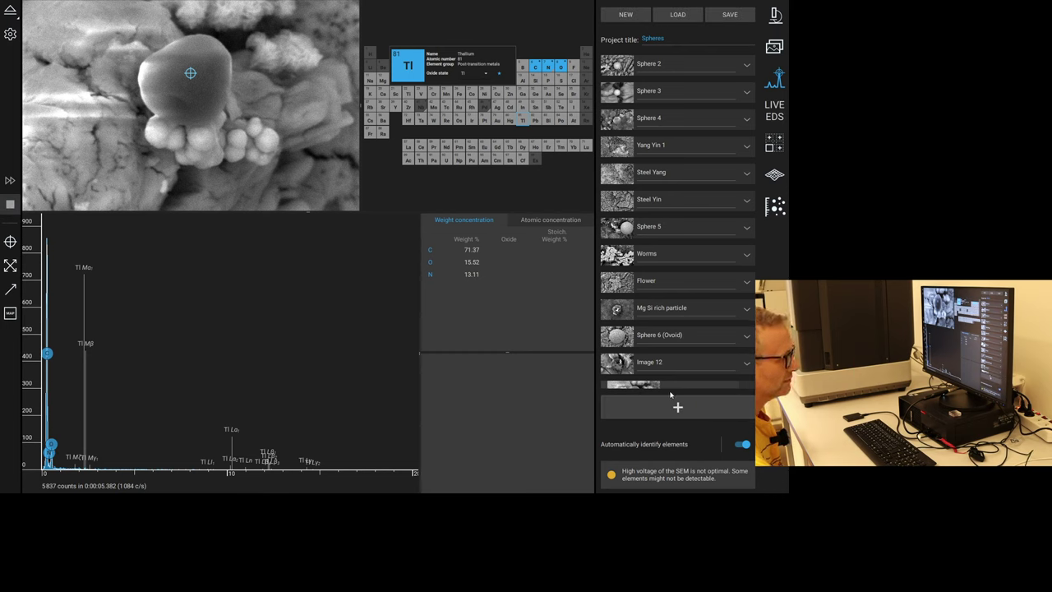
Remove the spot measurement from Image 13 and confirm its deletion.
click(610, 376)
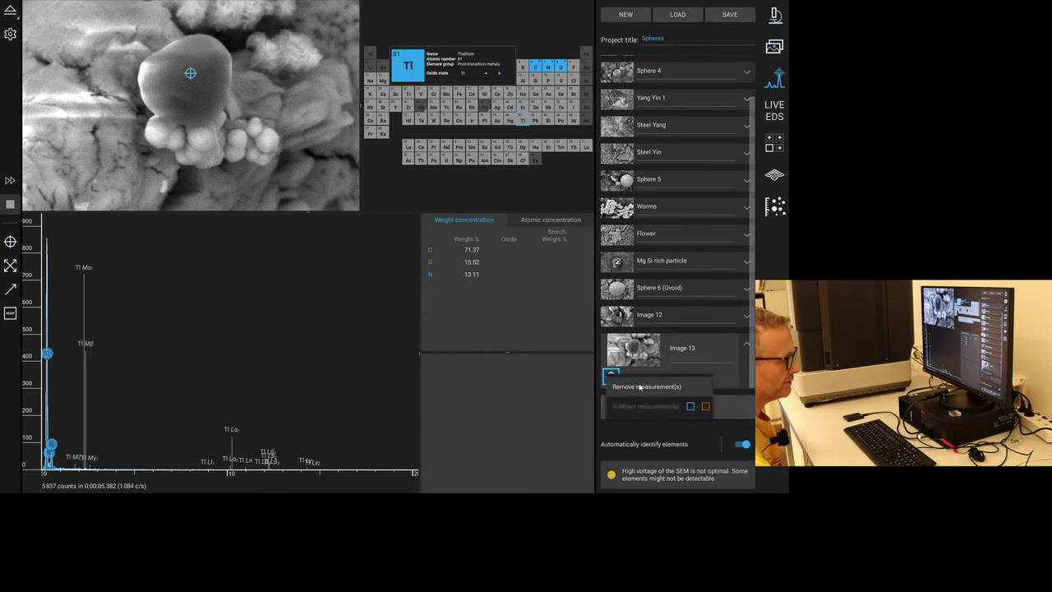
click(654, 384)
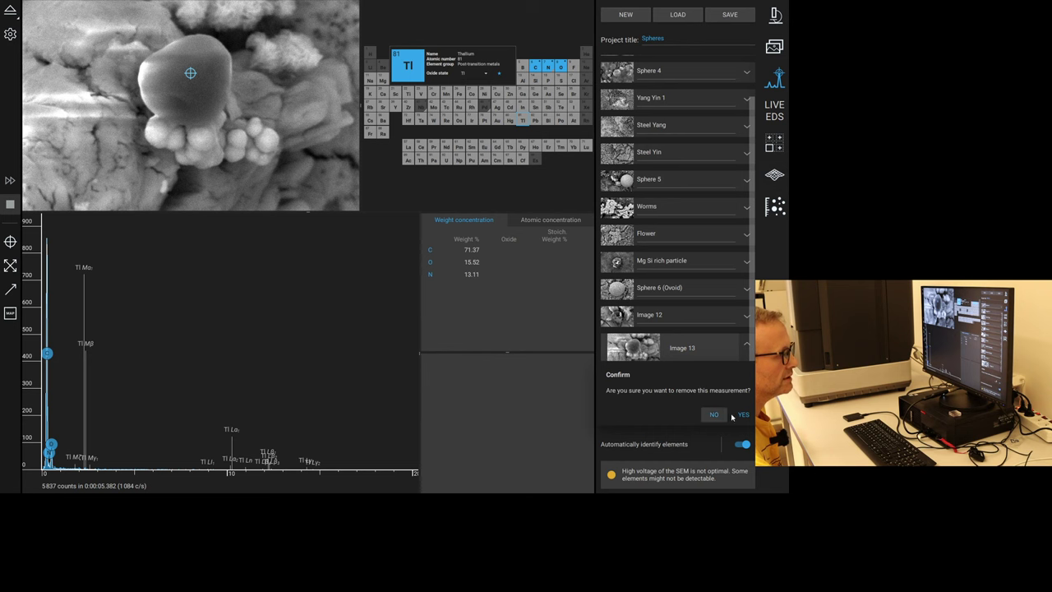
click(743, 414)
Return to the live view and set the high voltage to 15 kV and the beam intensity to Point.
click(776, 16)
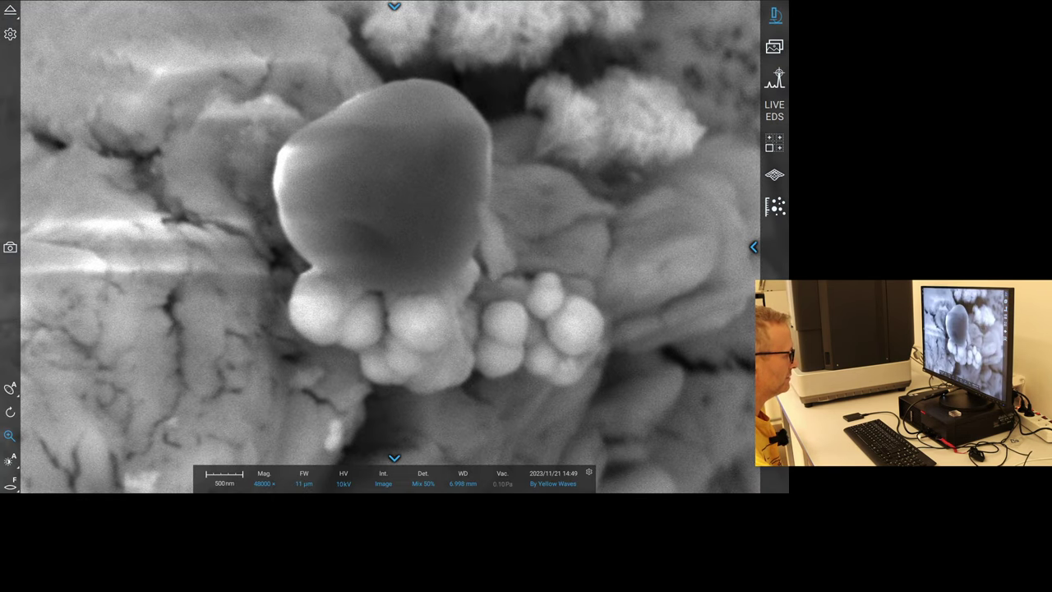
click(344, 479)
click(344, 475)
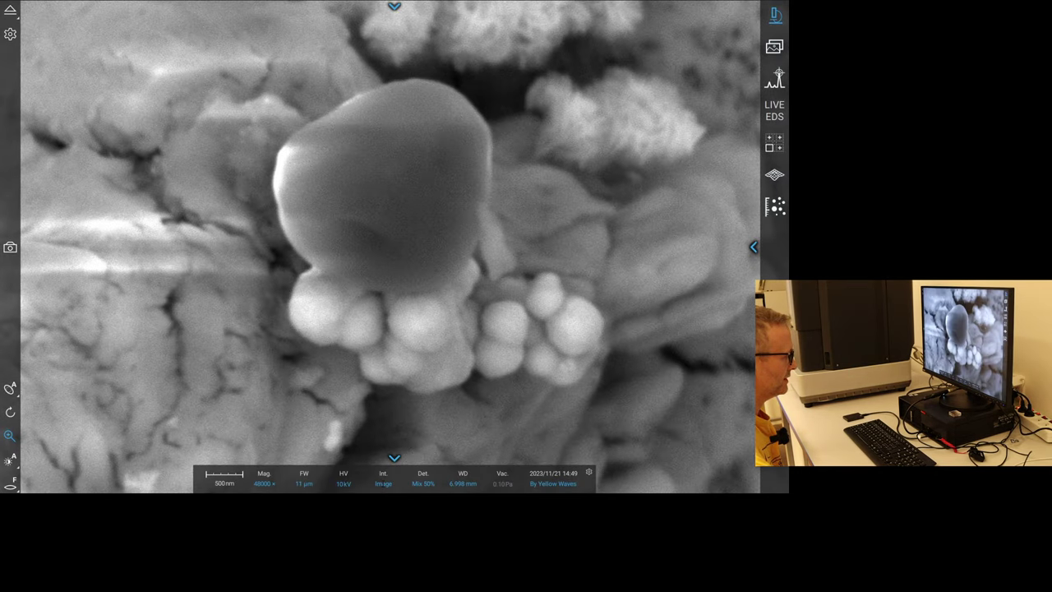
click(383, 478)
click(379, 436)
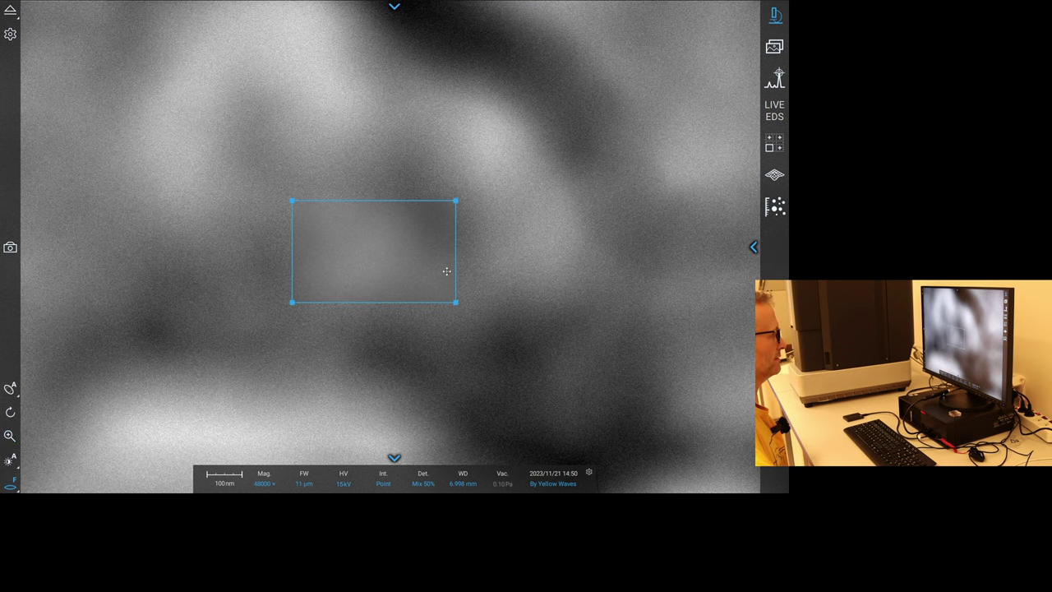
Refocus the live image by repositioning the focus area and adjusting the working distance, and run the automatic focus.
drag(444, 270, 386, 244)
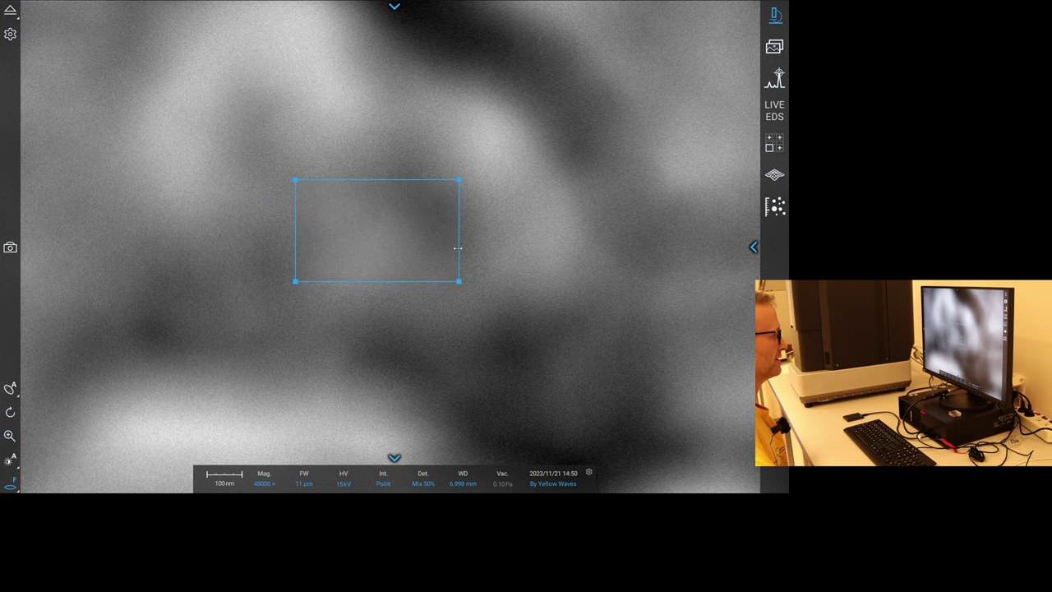
drag(456, 247, 670, 266)
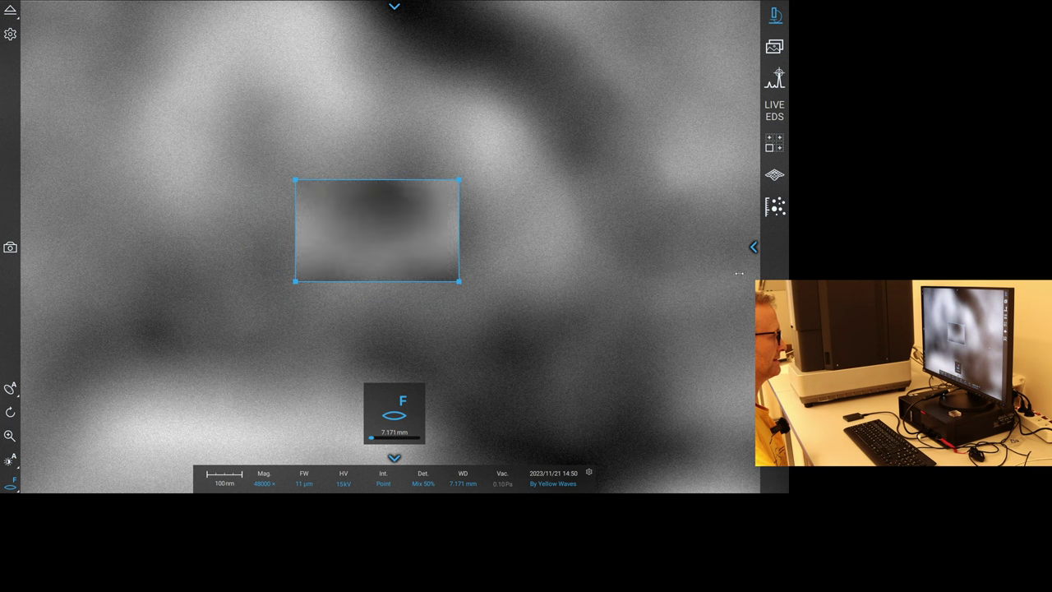
drag(739, 274, 349, 255)
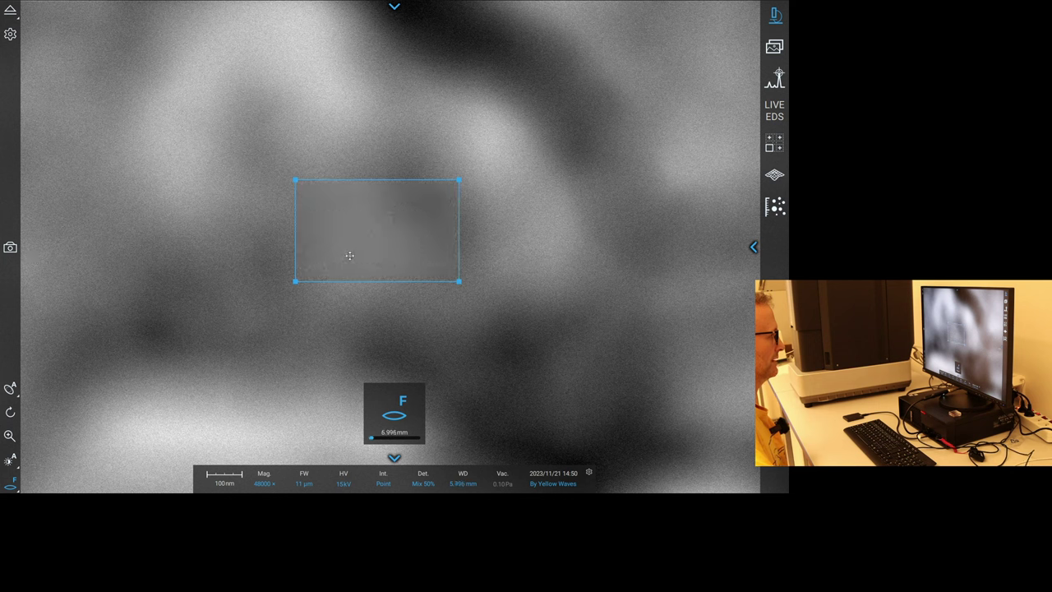
click(10, 483)
click(54, 483)
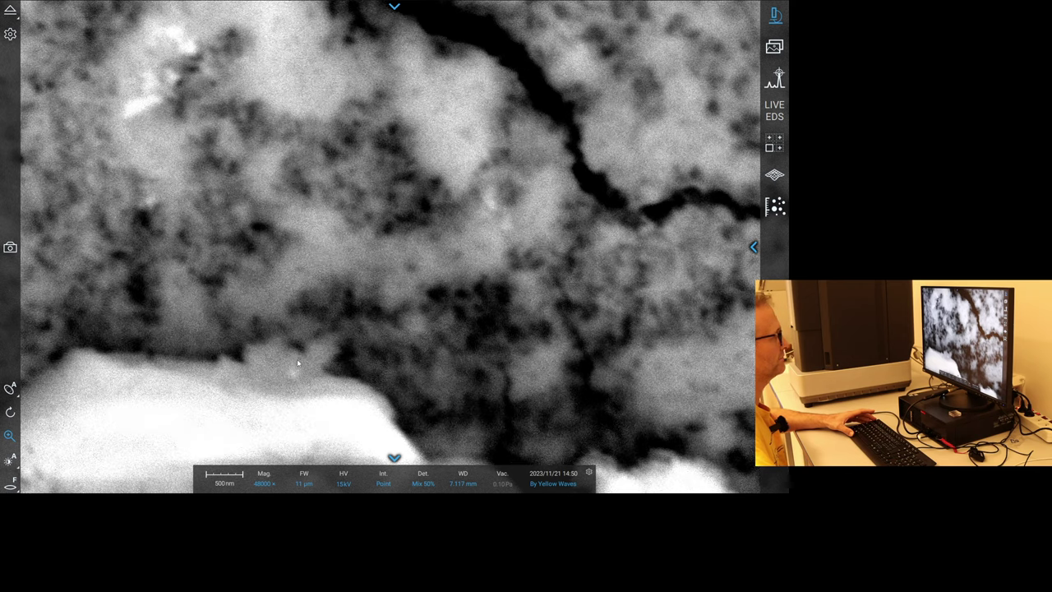
Reduce the magnification to 11000× to locate the dark sphere with its small-sphere cluster.
scroll(400, 328, down, 5)
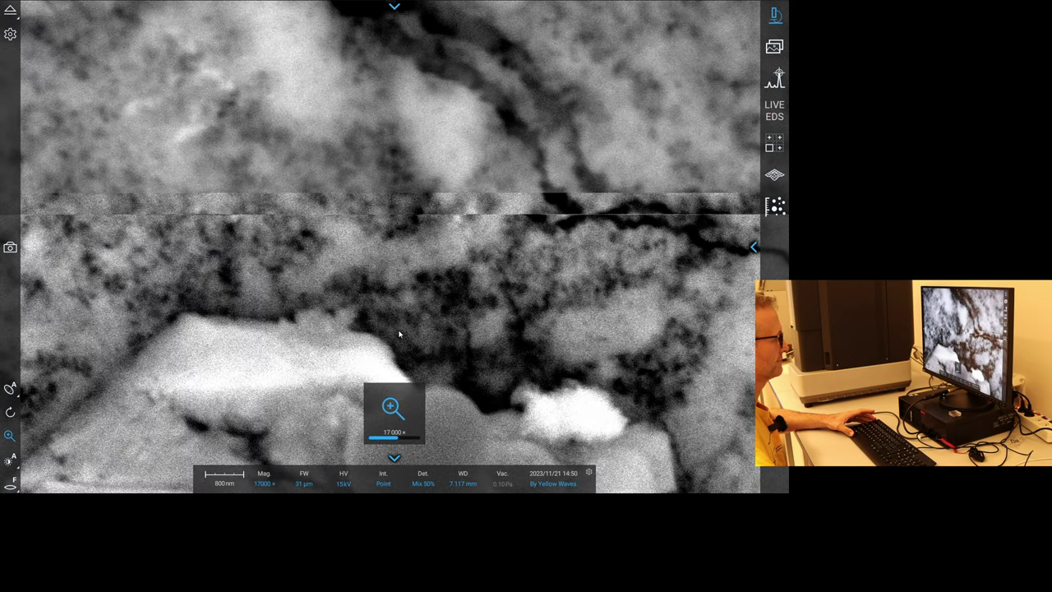
scroll(400, 334, down, 2)
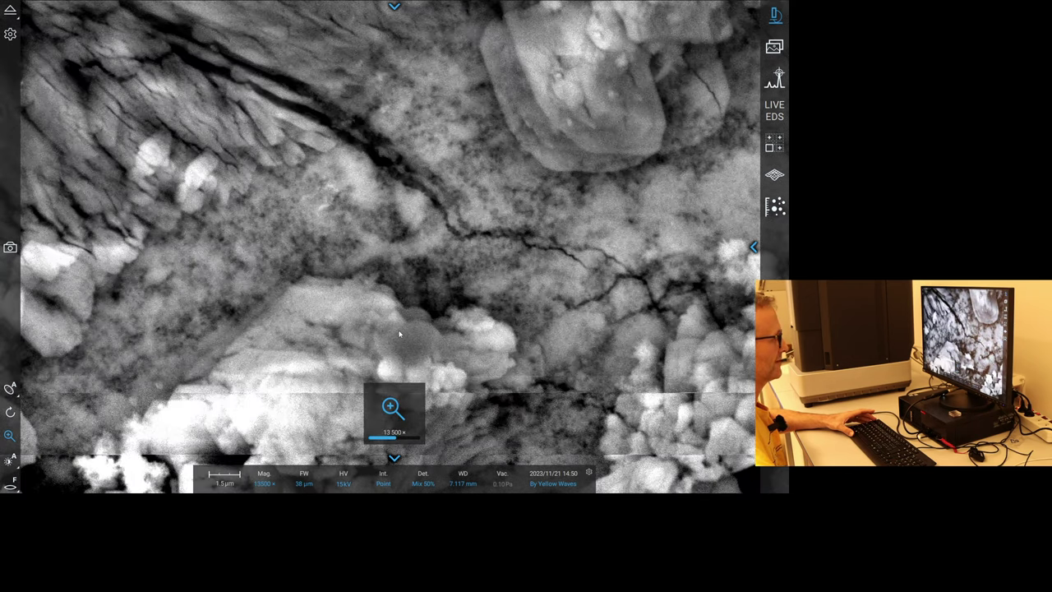
scroll(400, 333, down, 1)
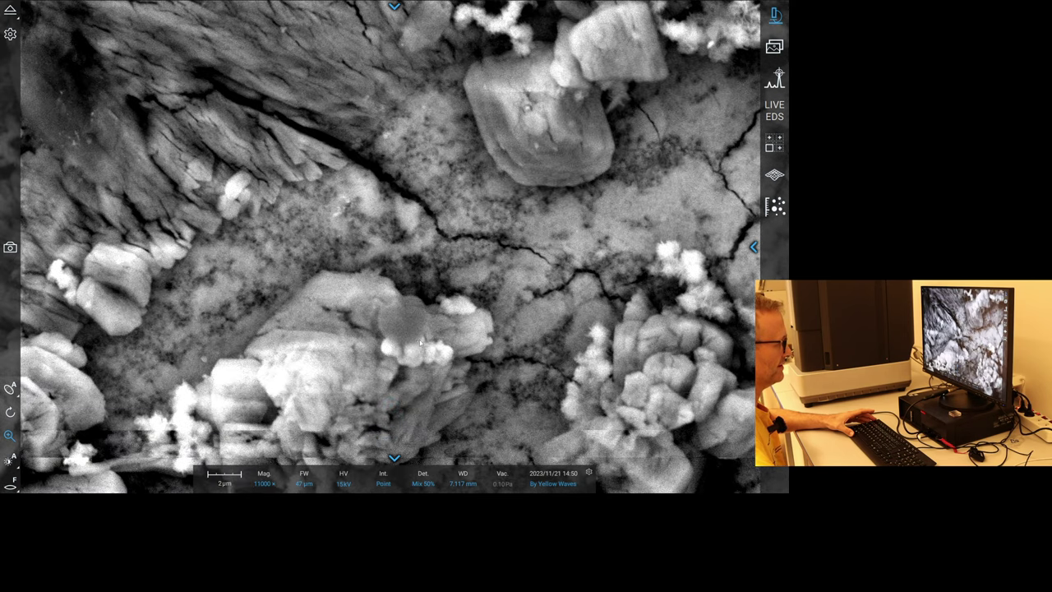
Centre the live view on the dark sphere with its small-sphere cluster and magnify it to 43000×.
double_click(417, 344)
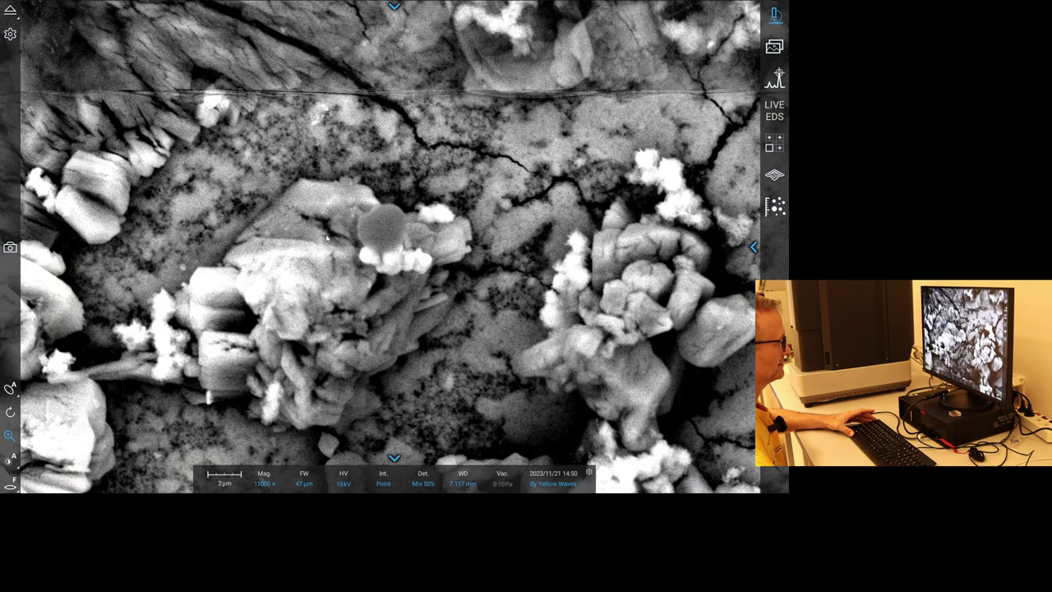
scroll(429, 268, up, 6)
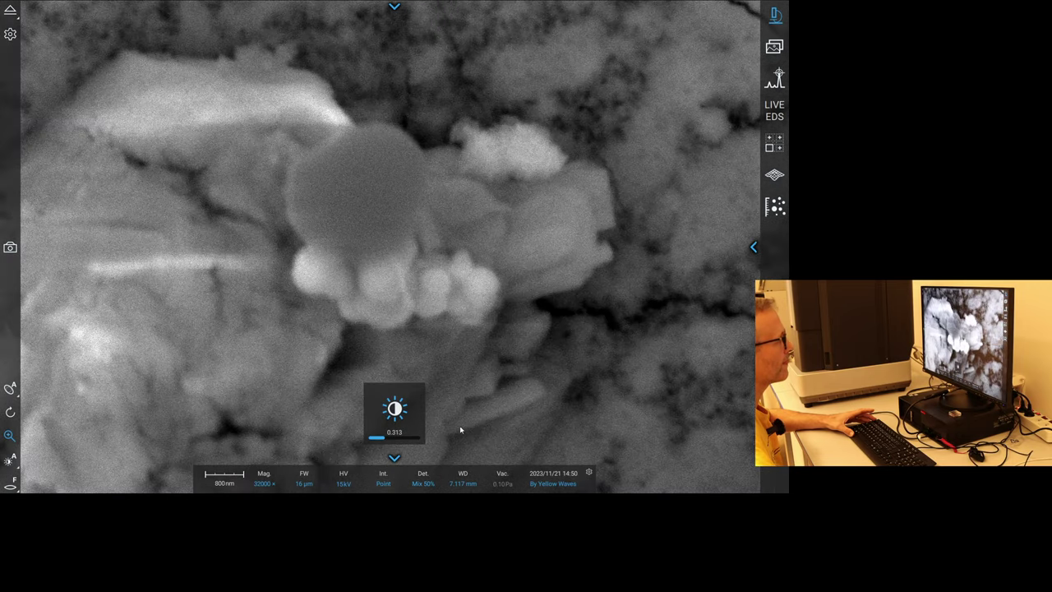
scroll(404, 255, up, 3)
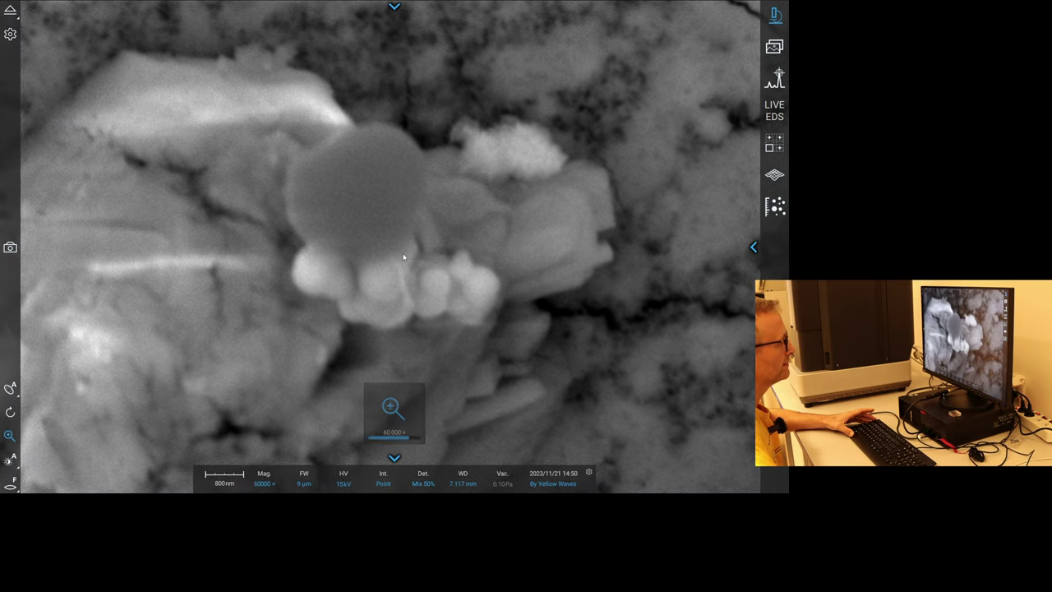
scroll(403, 258, down, 2)
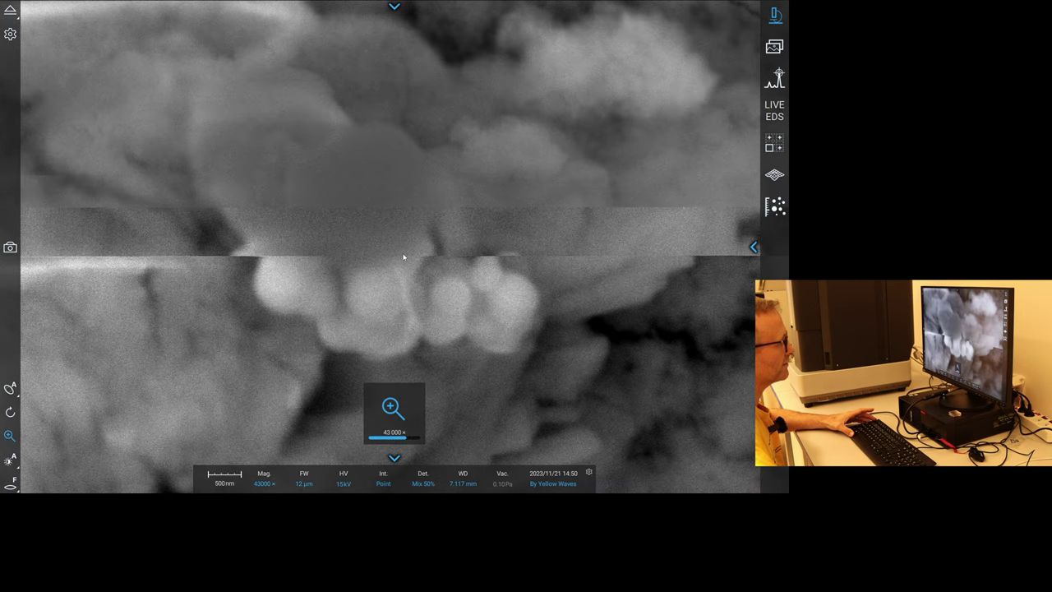
Place the focus area over the small-sphere cluster and refocus to a working distance of 7.108 mm.
click(10, 488)
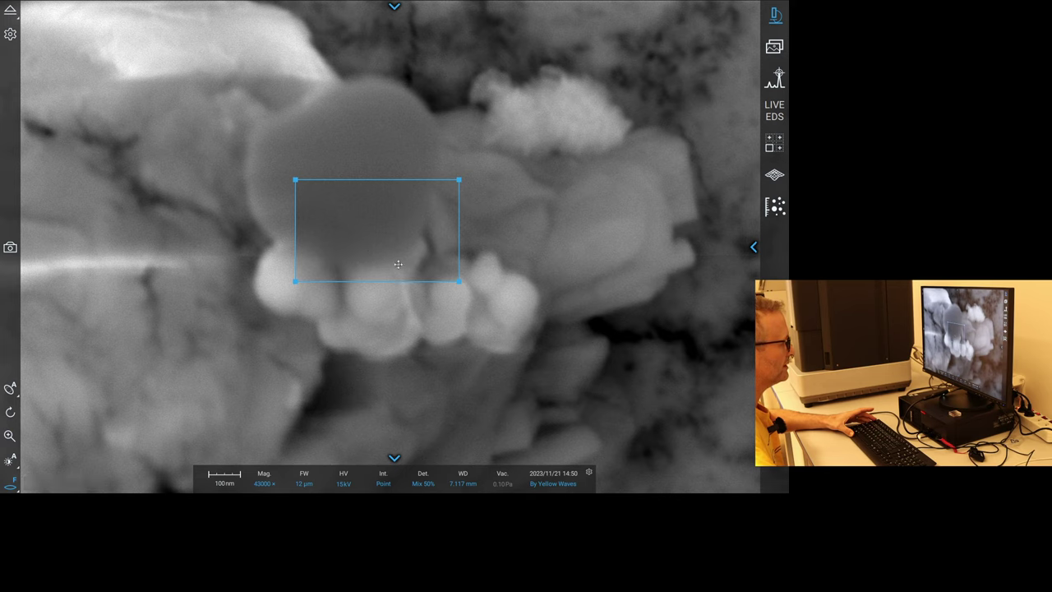
drag(404, 265, 519, 318)
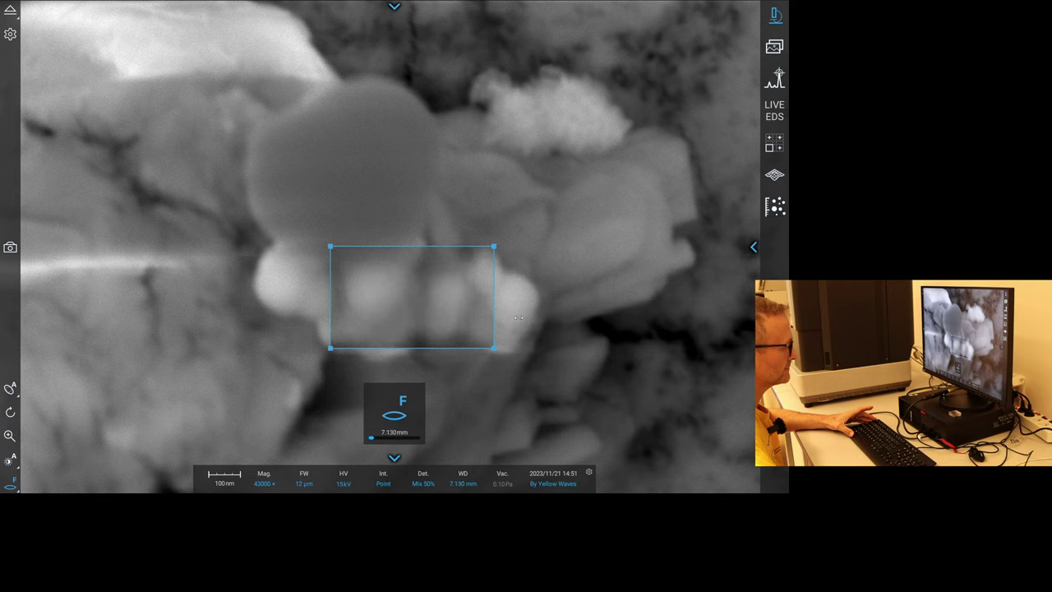
drag(406, 322, 389, 321)
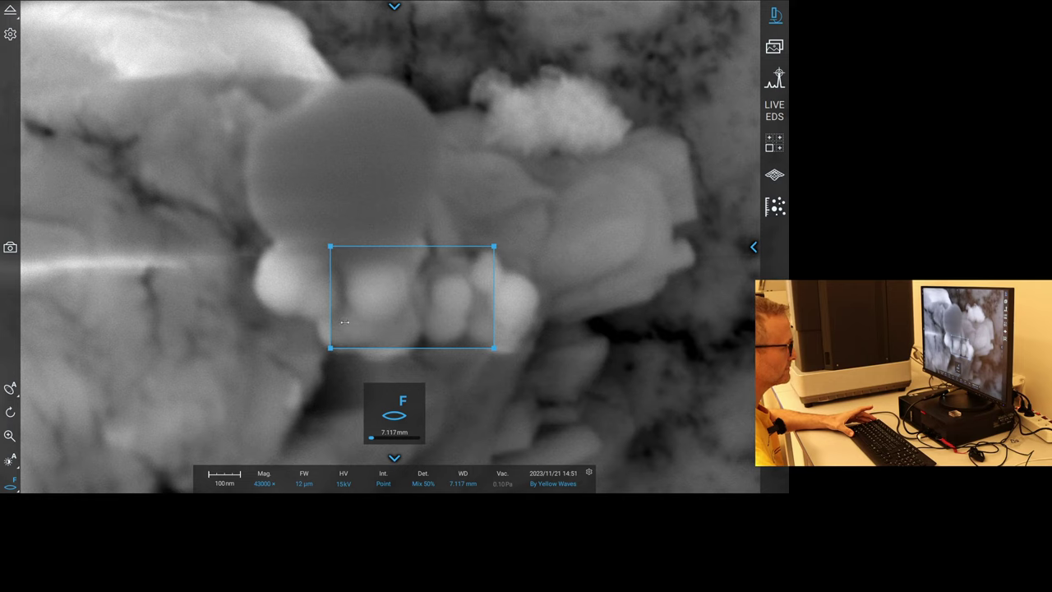
mouse_move(321, 323)
mouse_down()
mouse_move(255, 325)
mouse_move(318, 325)
mouse_move(307, 326)
mouse_up()
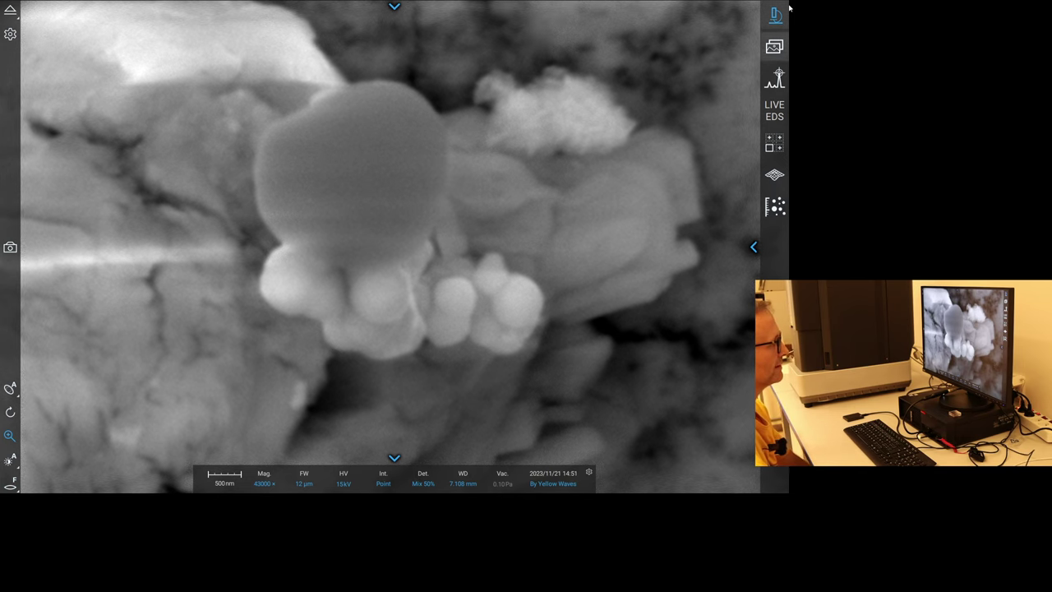
View the sphere cluster with the SED detector and with the BSD Full detector for comparison.
click(423, 484)
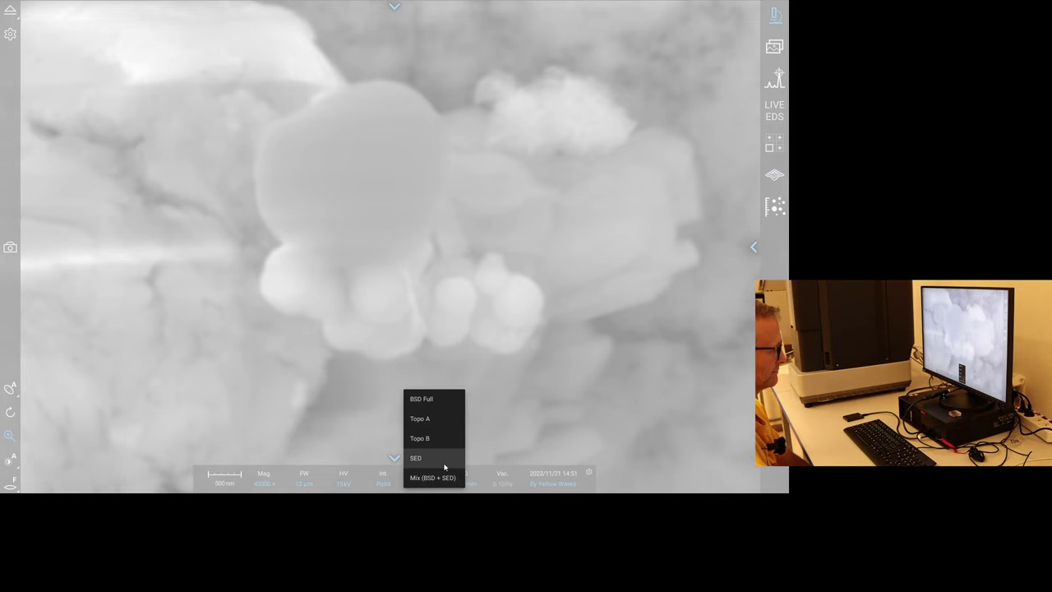
click(431, 475)
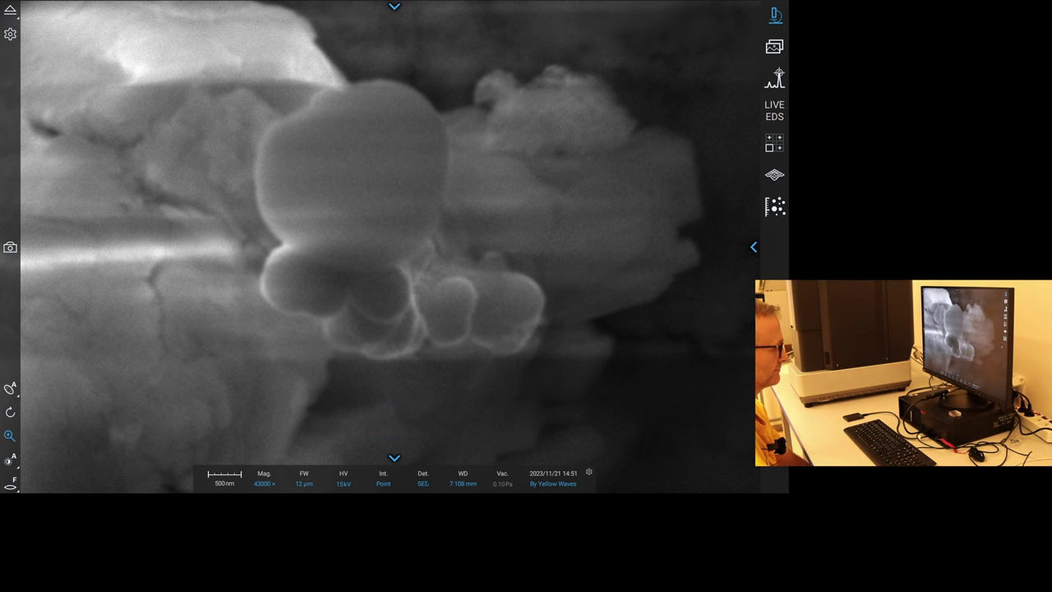
right_click(405, 393)
click(433, 402)
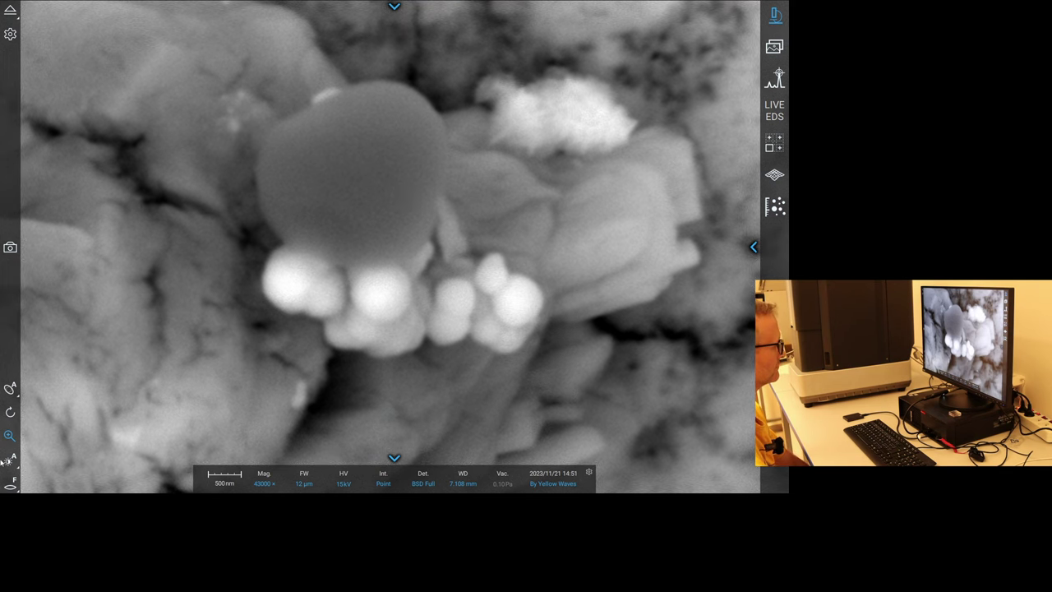
Fine-tune the focus on the small spheres in the BSD Full image and return the detector to Mix (BSD + SED).
drag(330, 246, 493, 348)
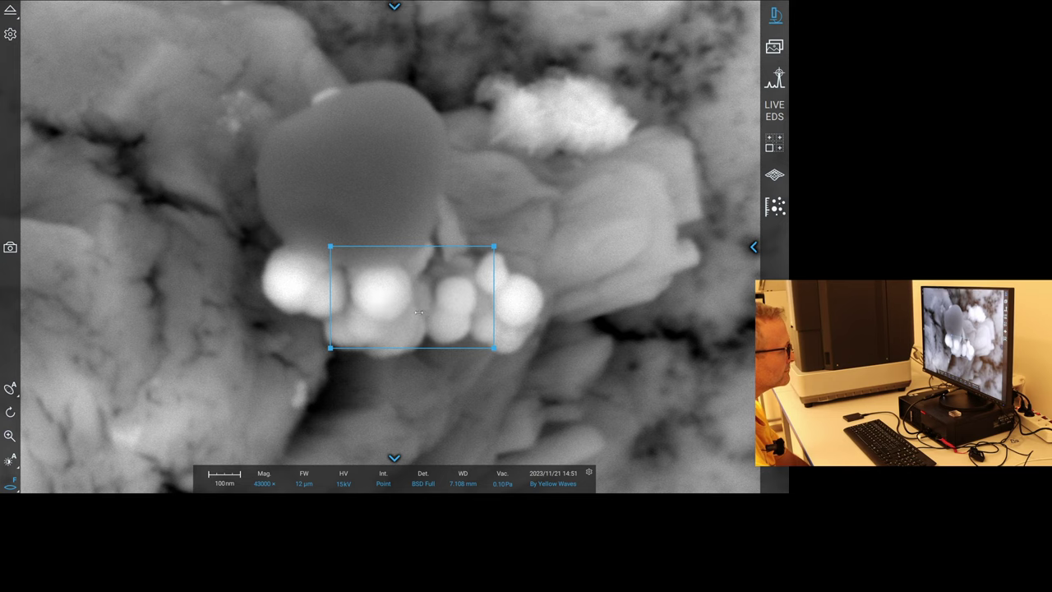
mouse_move(428, 311)
mouse_down()
mouse_move(361, 316)
mouse_move(422, 323)
mouse_up()
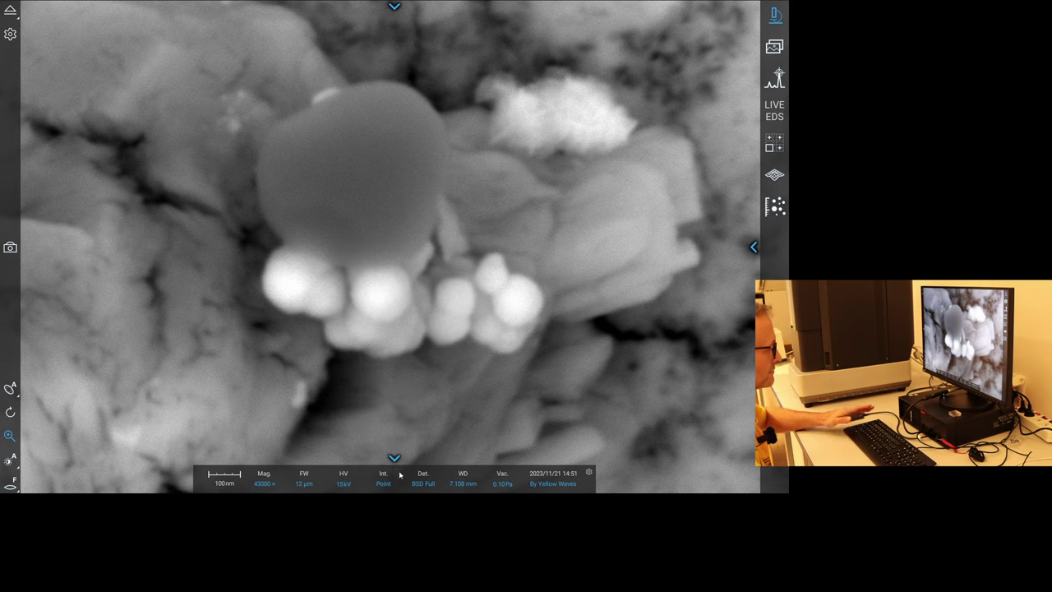
click(425, 480)
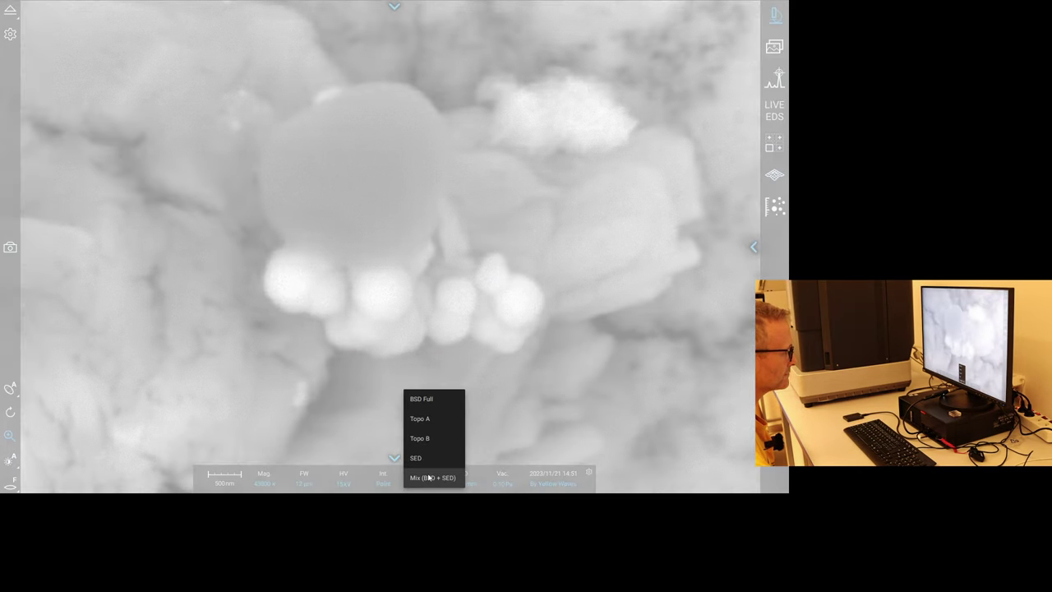
click(428, 478)
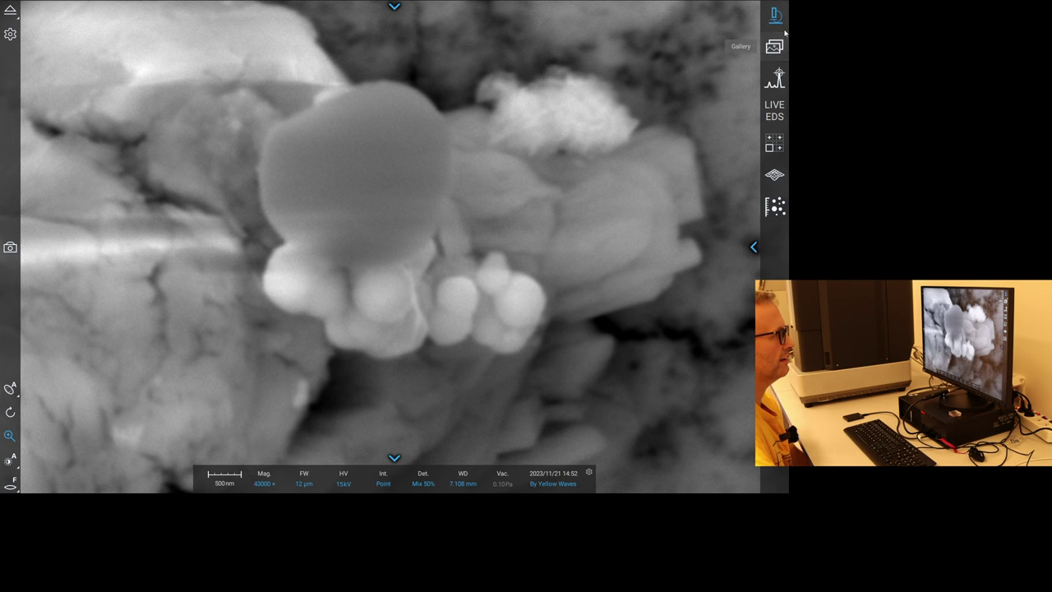
Remove the old Image 13 from the Spheres project in Element Identification and confirm its removal.
click(781, 88)
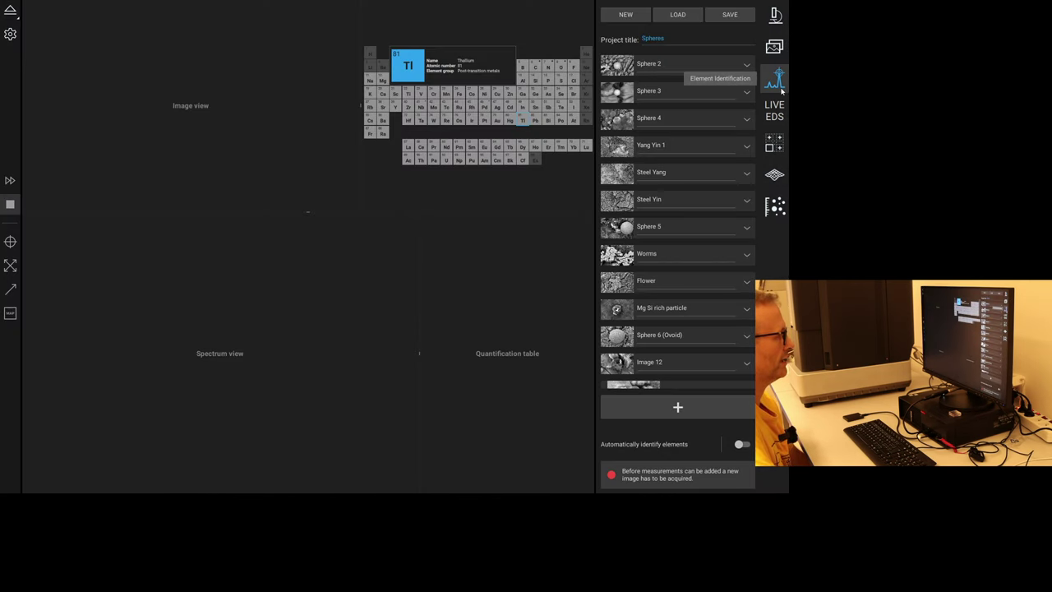
click(707, 406)
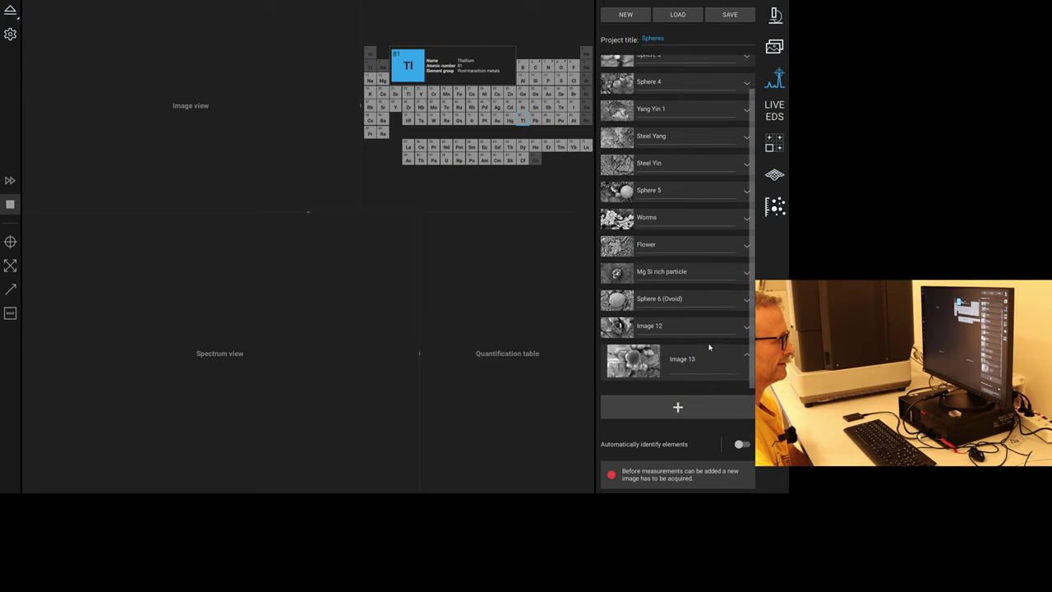
click(655, 372)
click(688, 400)
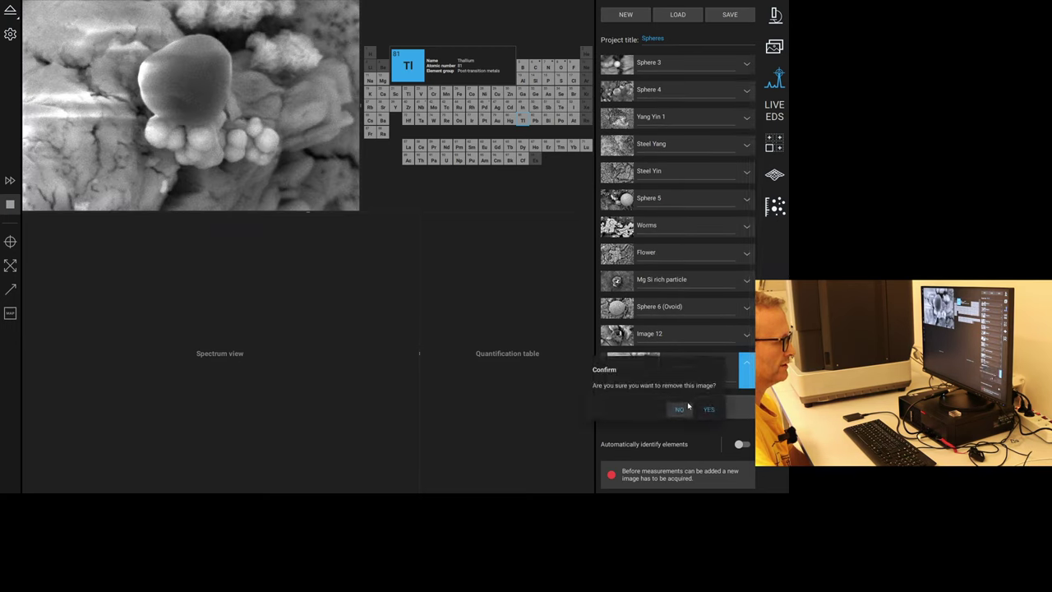
click(709, 409)
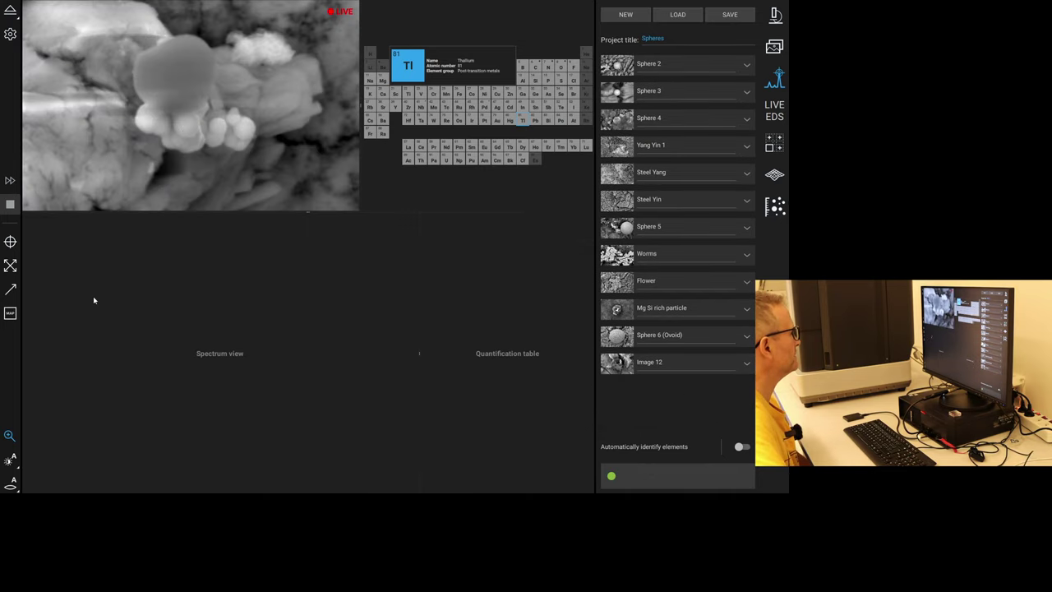
Run an EDS spot measurement on the large dark sphere and show its results as atomic concentration.
click(10, 242)
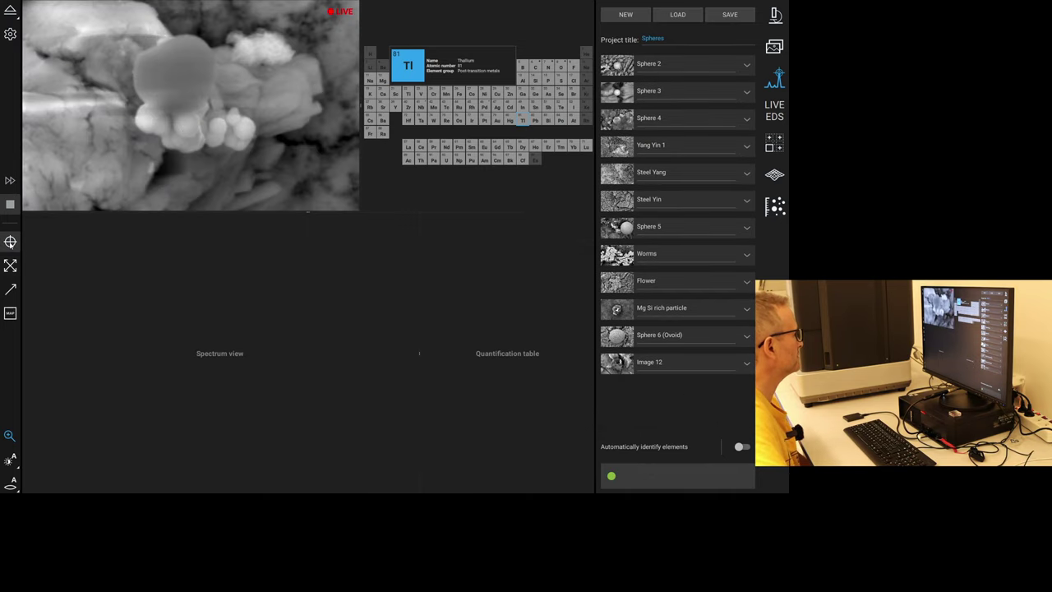
click(177, 66)
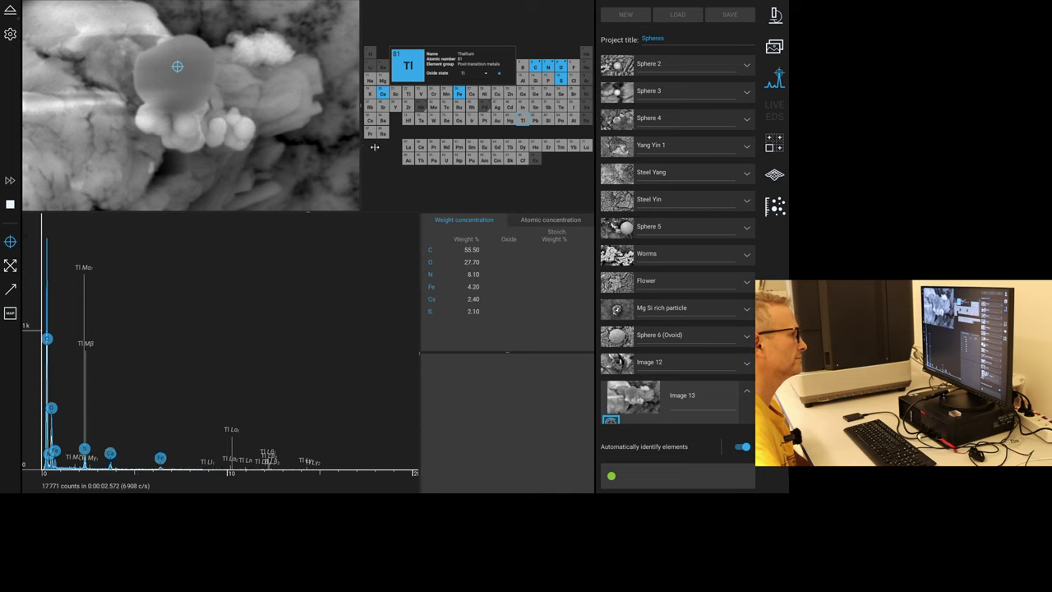
click(558, 221)
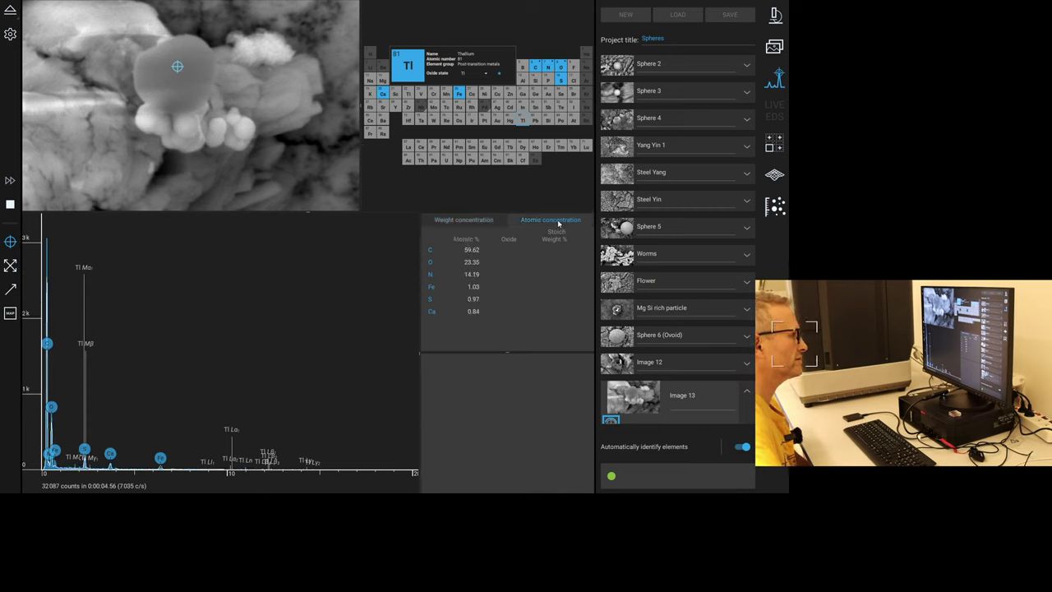
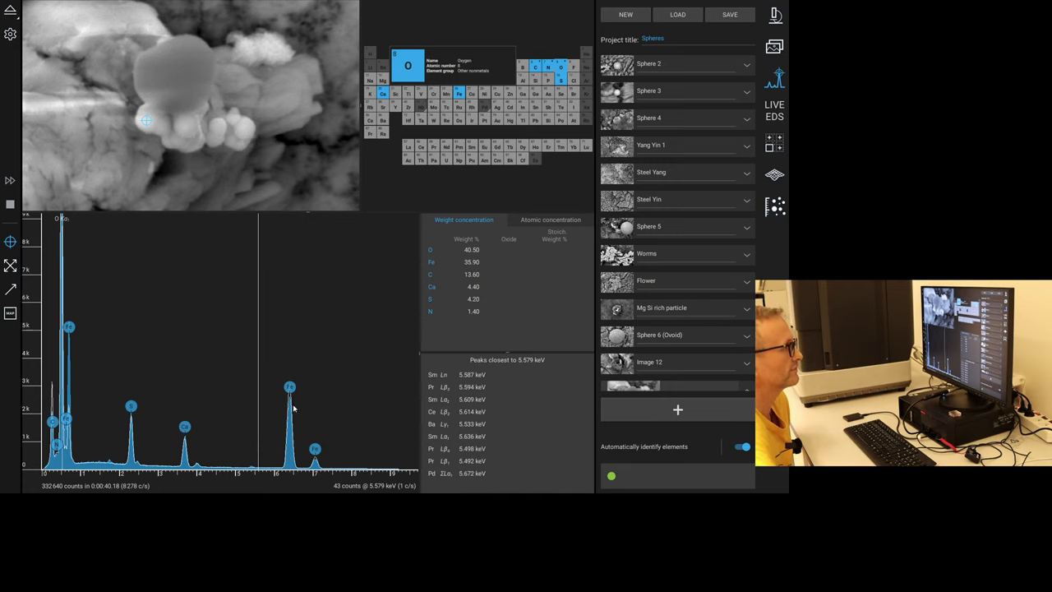
Return to the live view, move the stage slightly upward on the optical overview and reduce the magnification to 1500×.
click(775, 14)
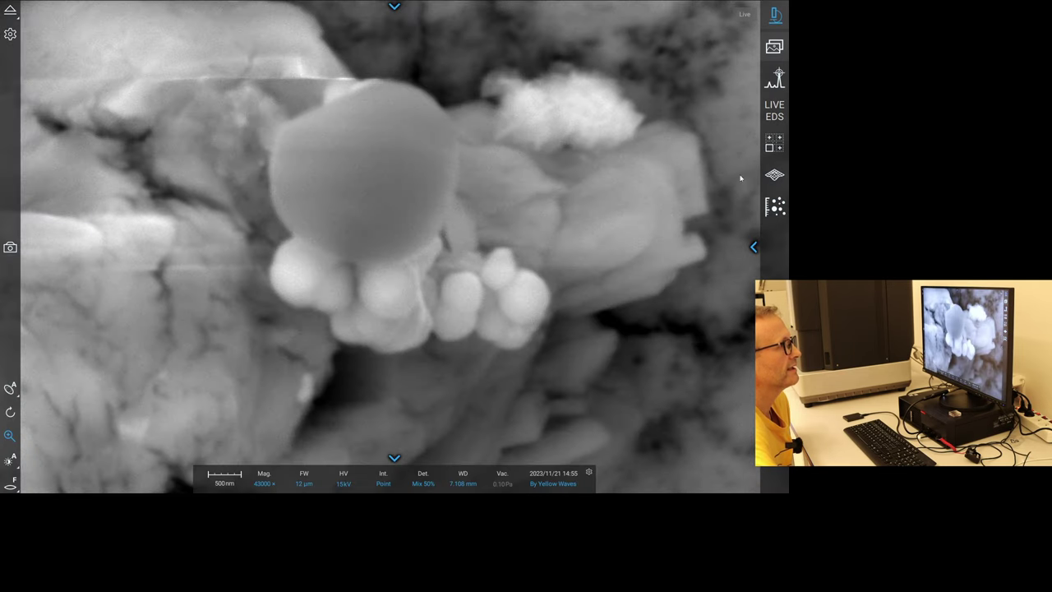
click(754, 247)
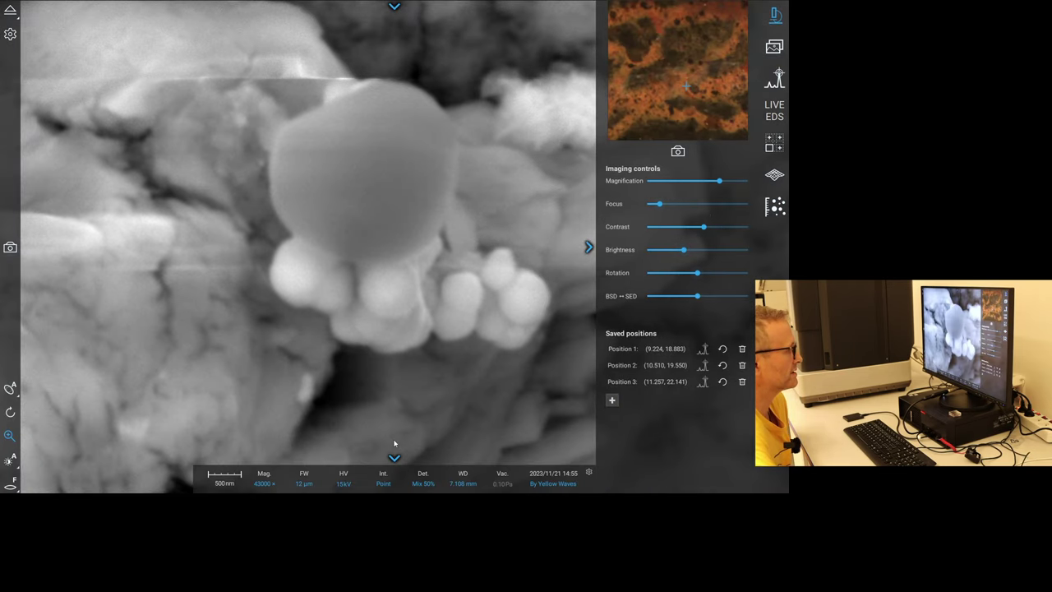
click(687, 79)
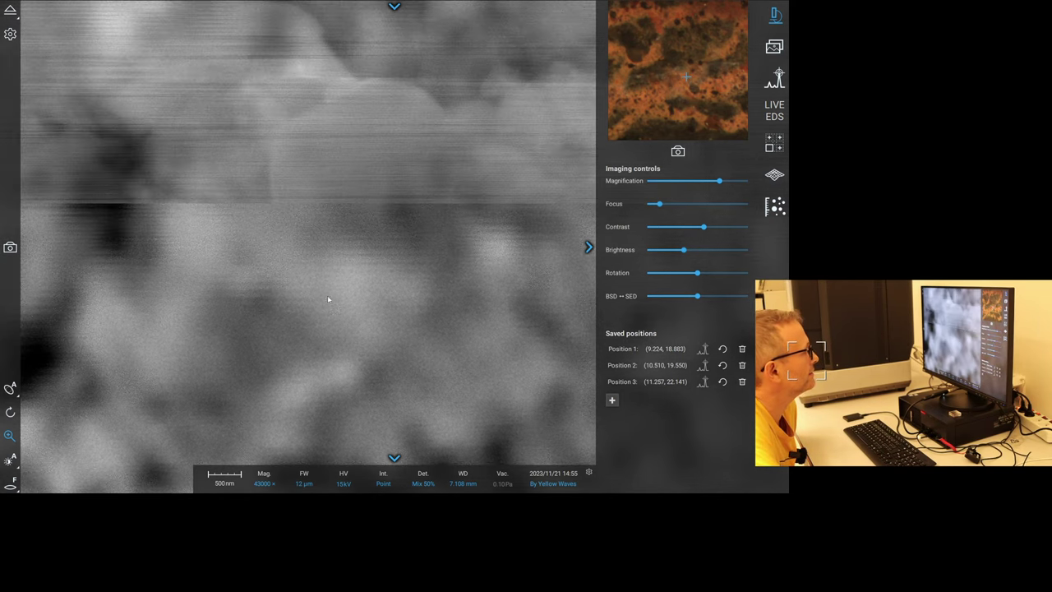
scroll(372, 295, down, 3)
scroll(372, 293, down, 8)
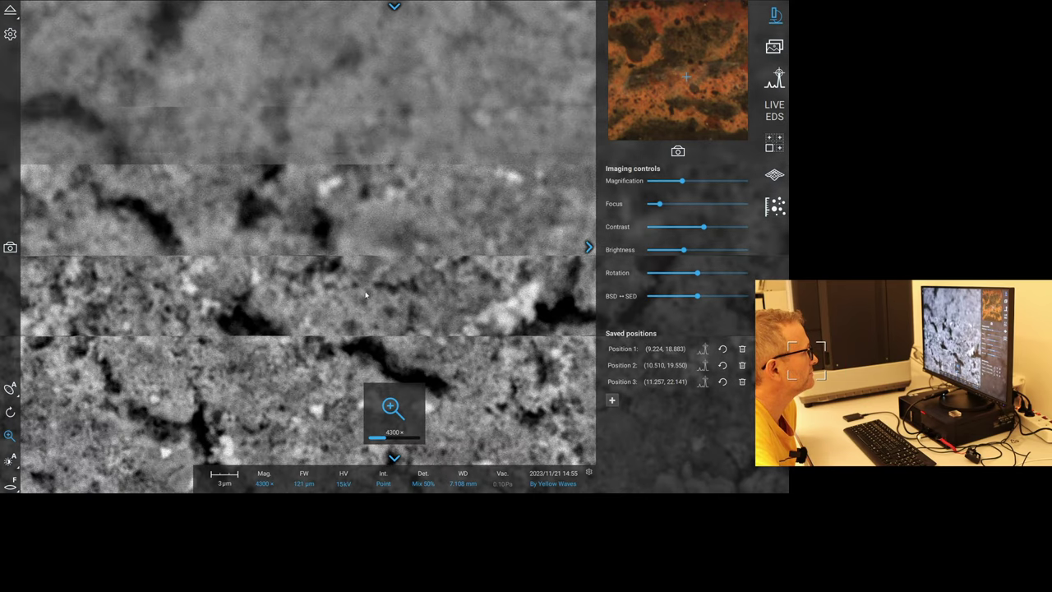
scroll(371, 283, down, 5)
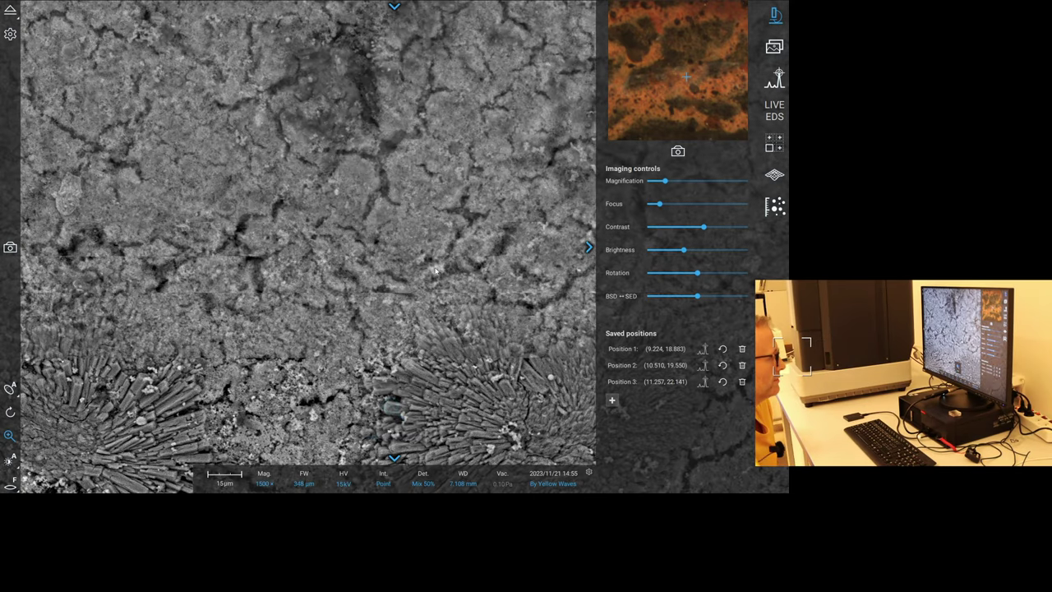
Survey the cracked surface at the upper edge of the overview at magnifications between 570× and 2800×.
scroll(425, 273, down, 2)
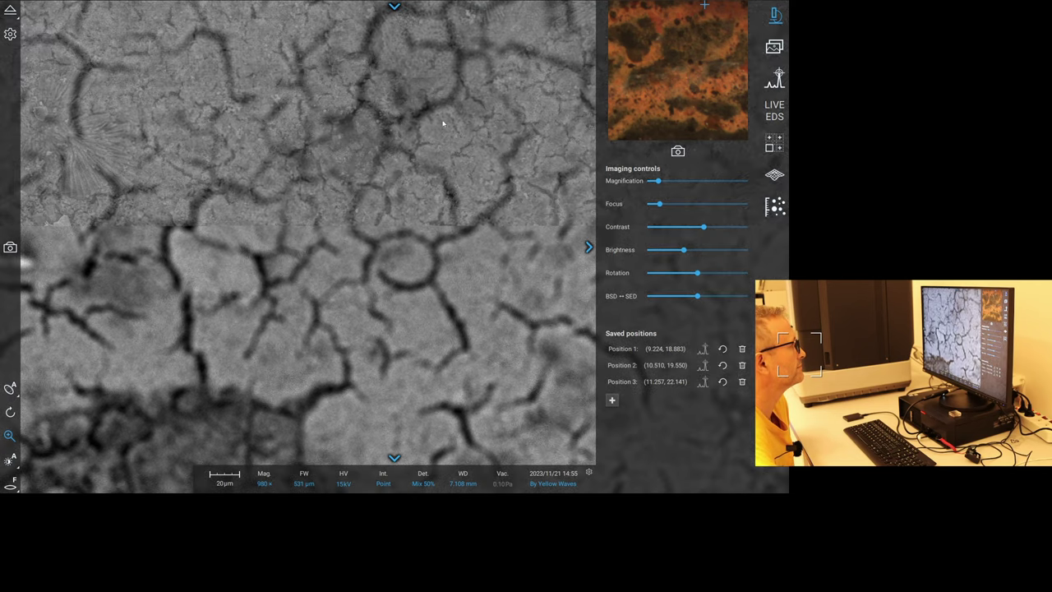
scroll(378, 240, down, 3)
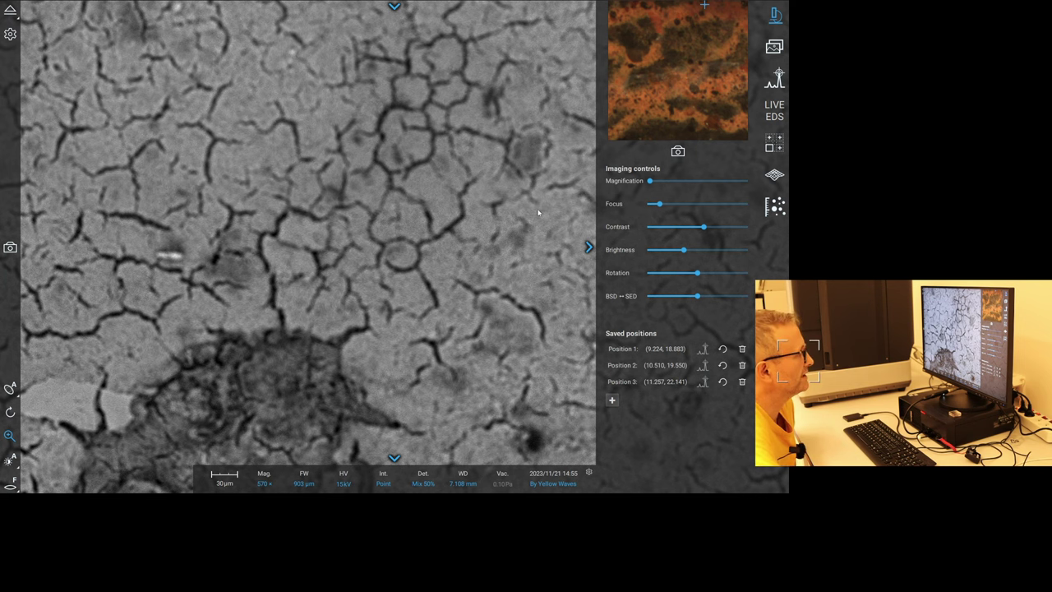
scroll(419, 267, up, 8)
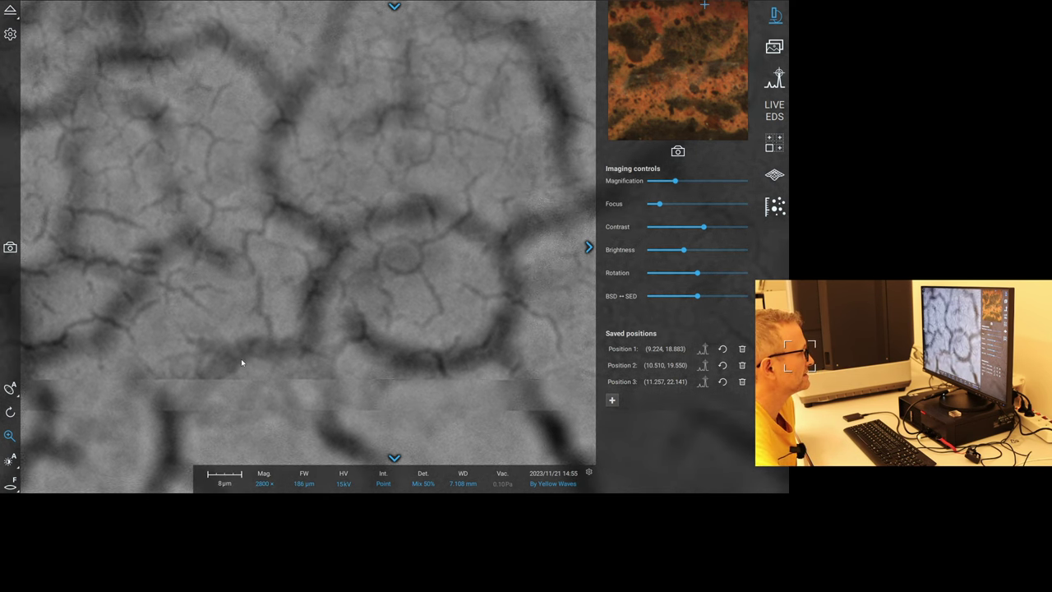
Survey the lower part of the overview and magnify the bright-filled pit beside the rough surface to 2250×.
scroll(251, 364, down, 6)
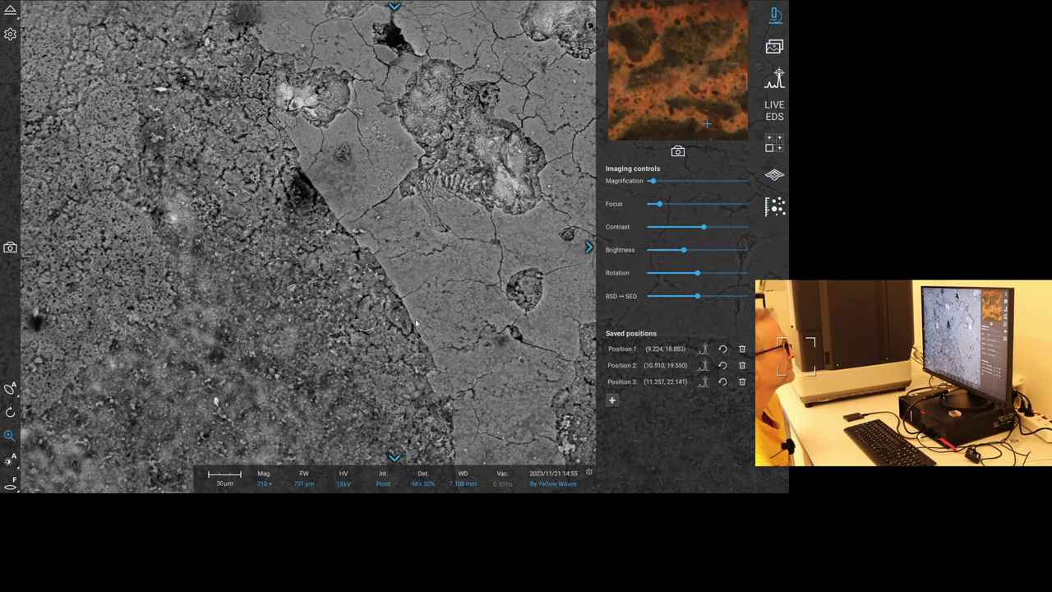
scroll(416, 324, down, 1)
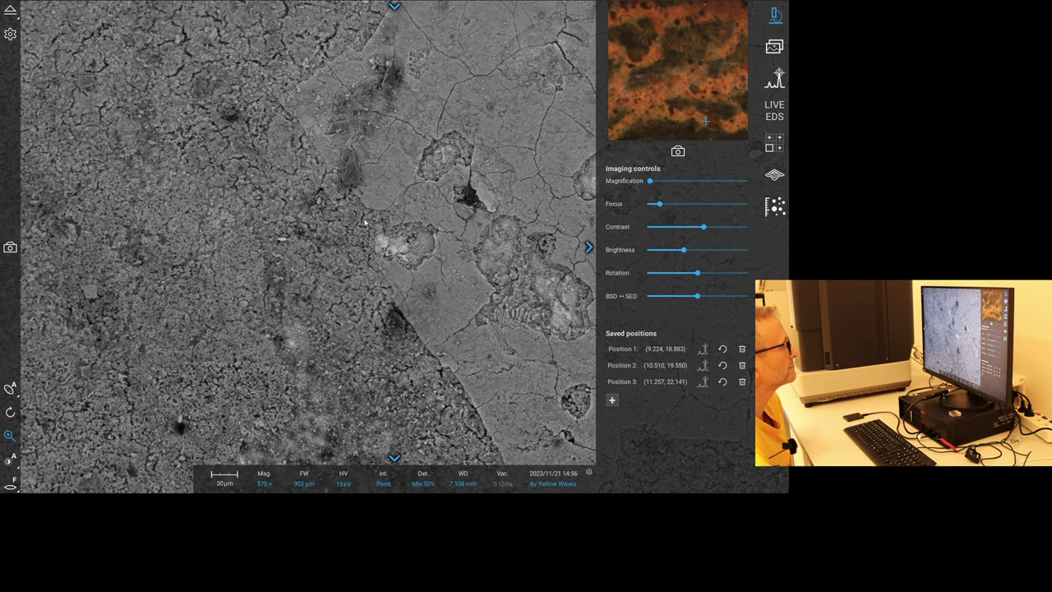
scroll(405, 261, up, 8)
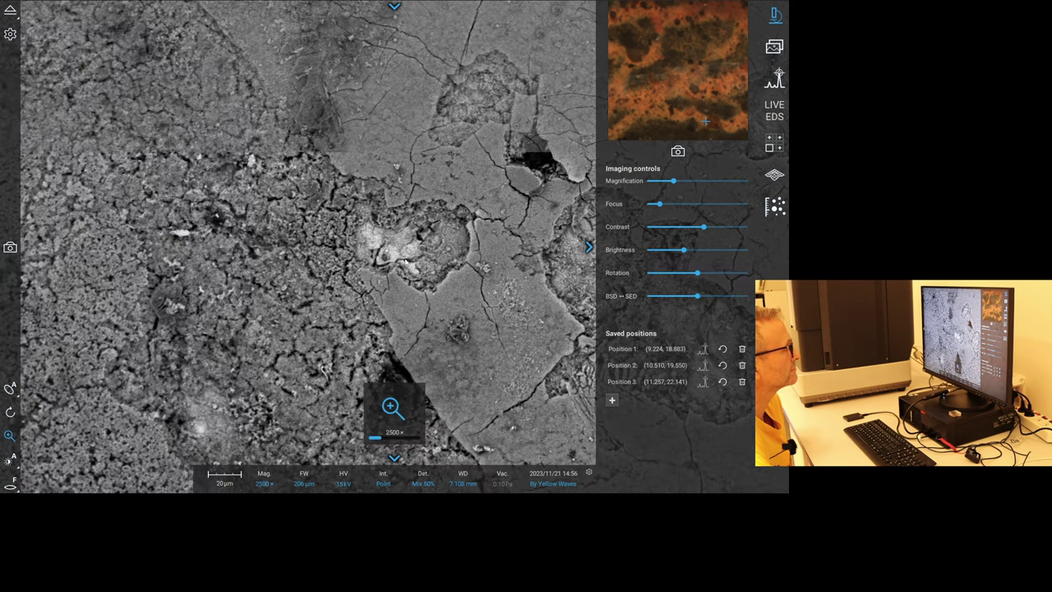
scroll(444, 275, down, 3)
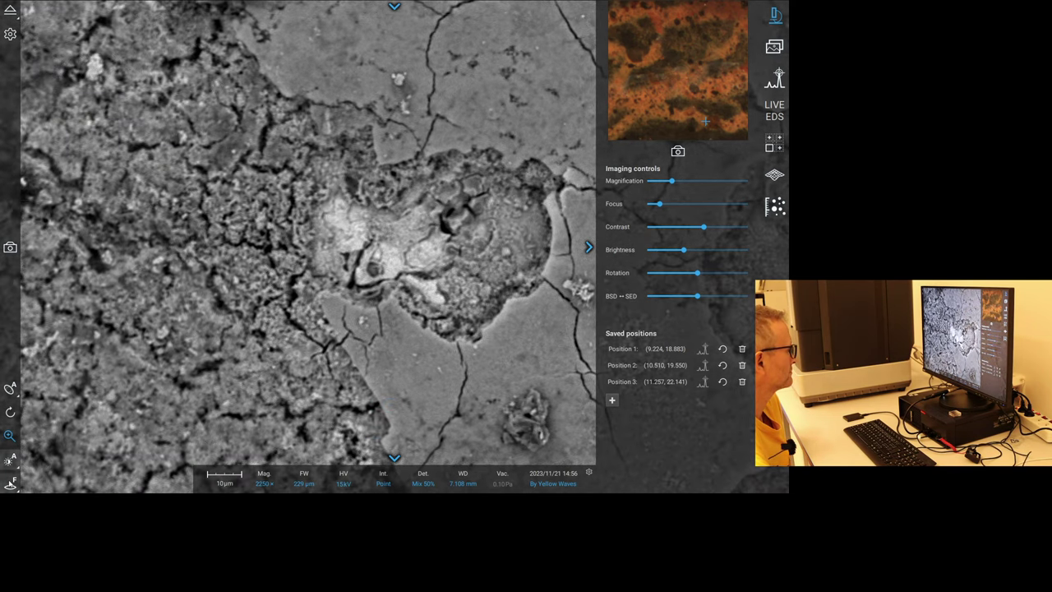
Refocus the bright-filled pit to a working distance of 7.175 mm and inspect its cracked grains at about 5200×.
click(10, 484)
drag(410, 275, 530, 273)
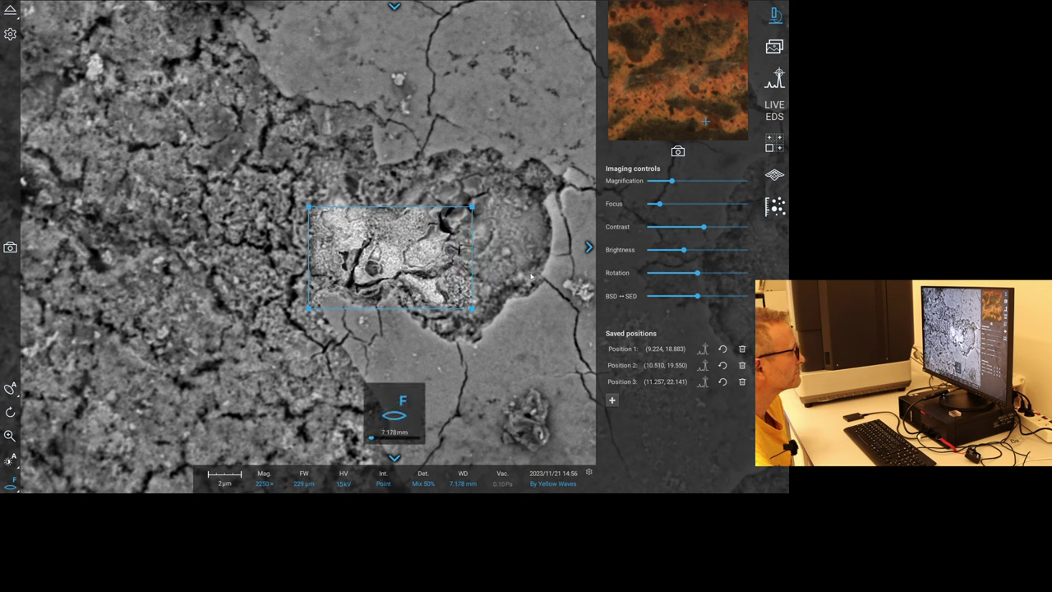
click(336, 338)
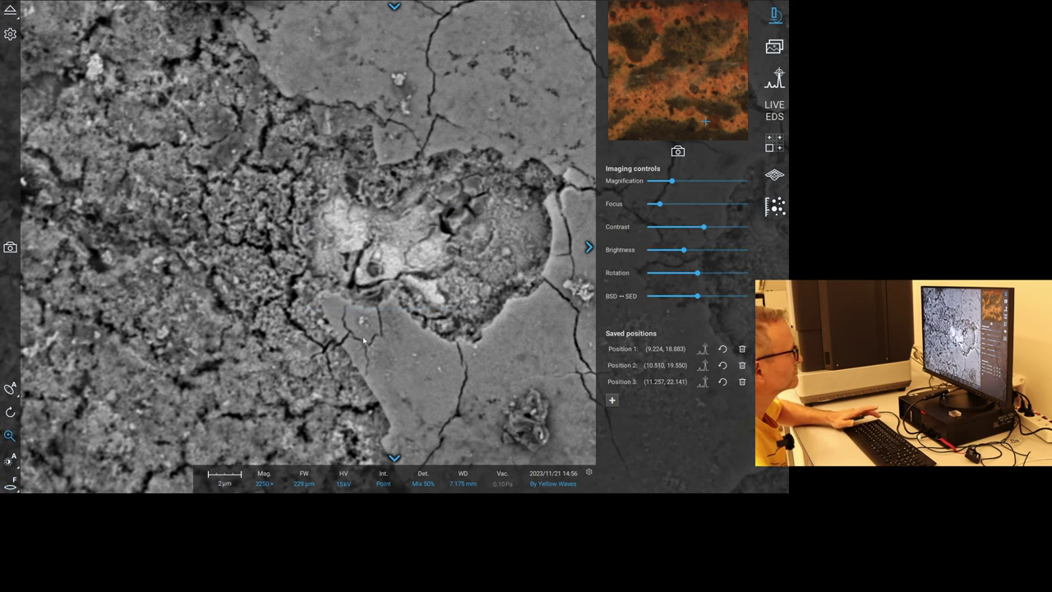
scroll(539, 211, up, 4)
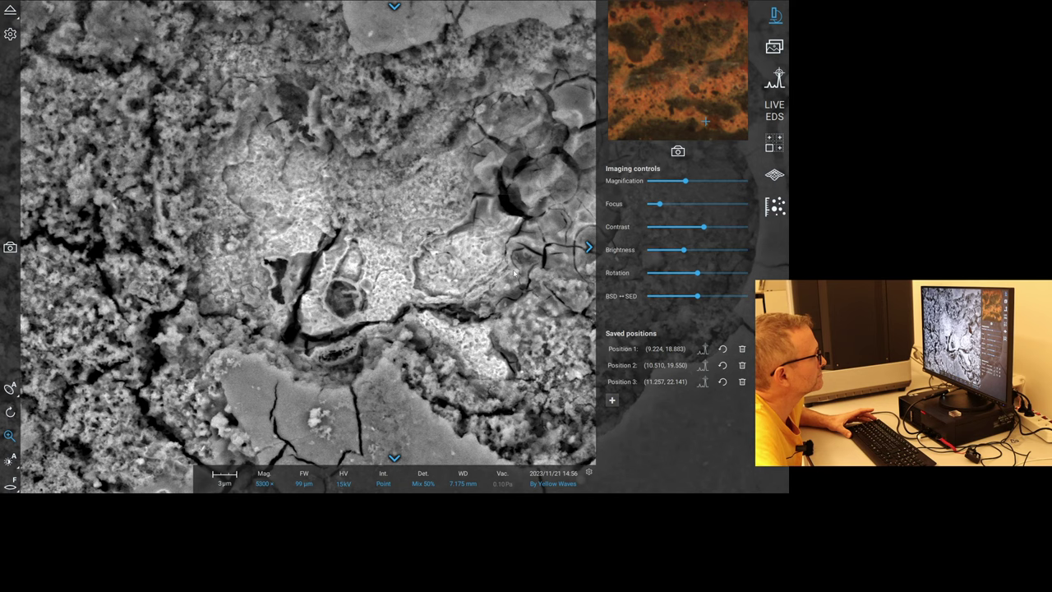
drag(515, 273, 397, 257)
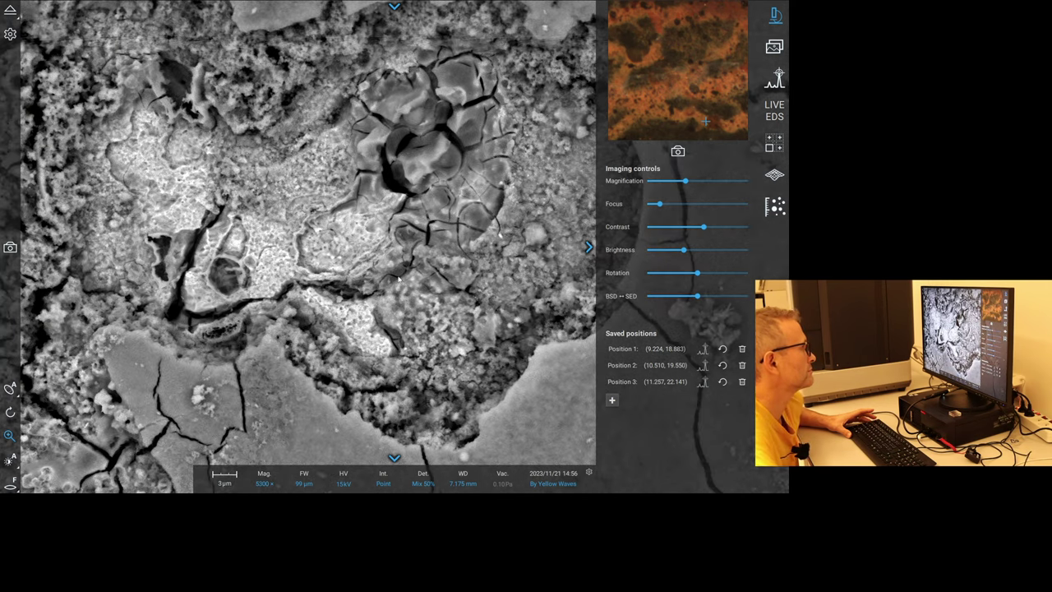
Reduce the magnification to 570×, revisit a chosen spot from the stitched Waves map and return to the live view.
scroll(391, 234, down, 5)
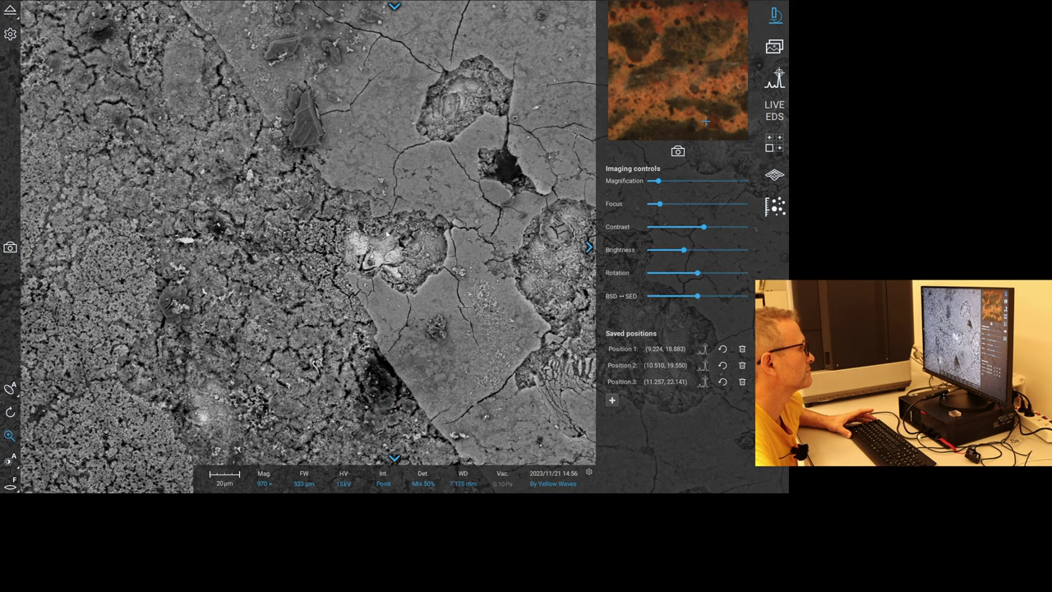
scroll(386, 234, down, 2)
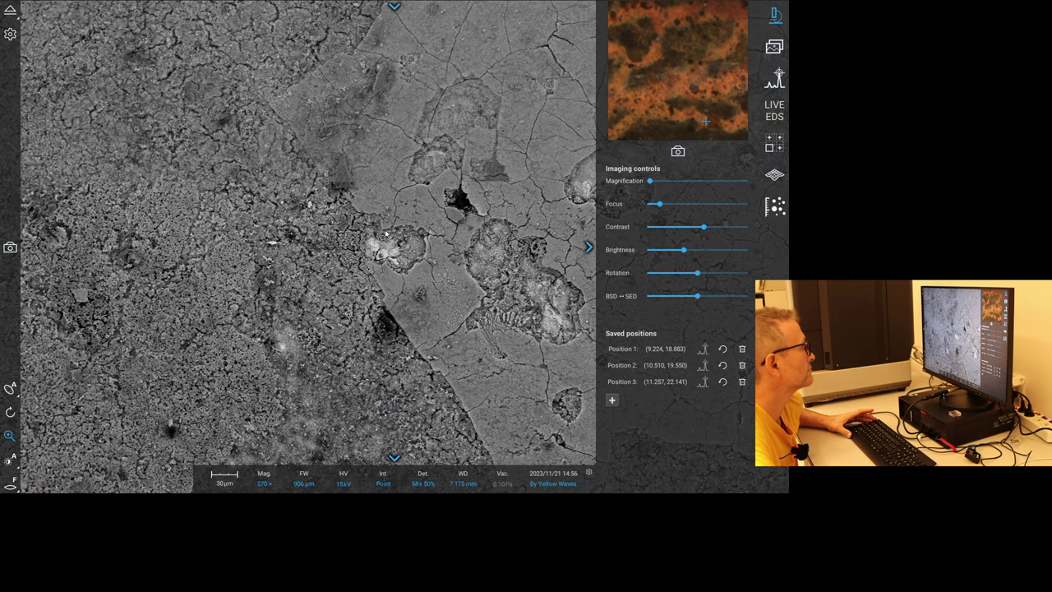
click(777, 145)
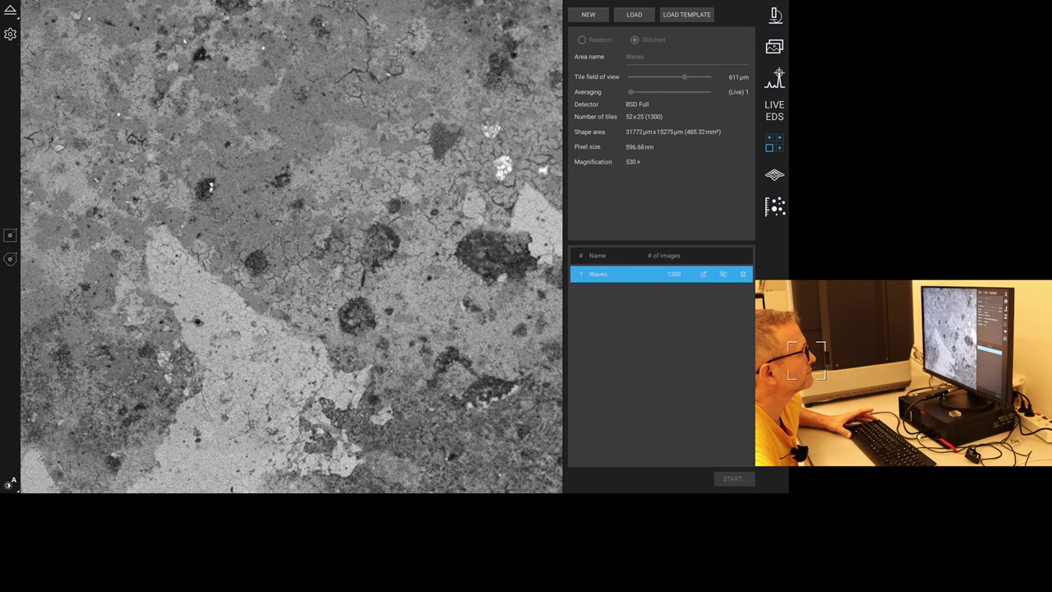
double_click(275, 257)
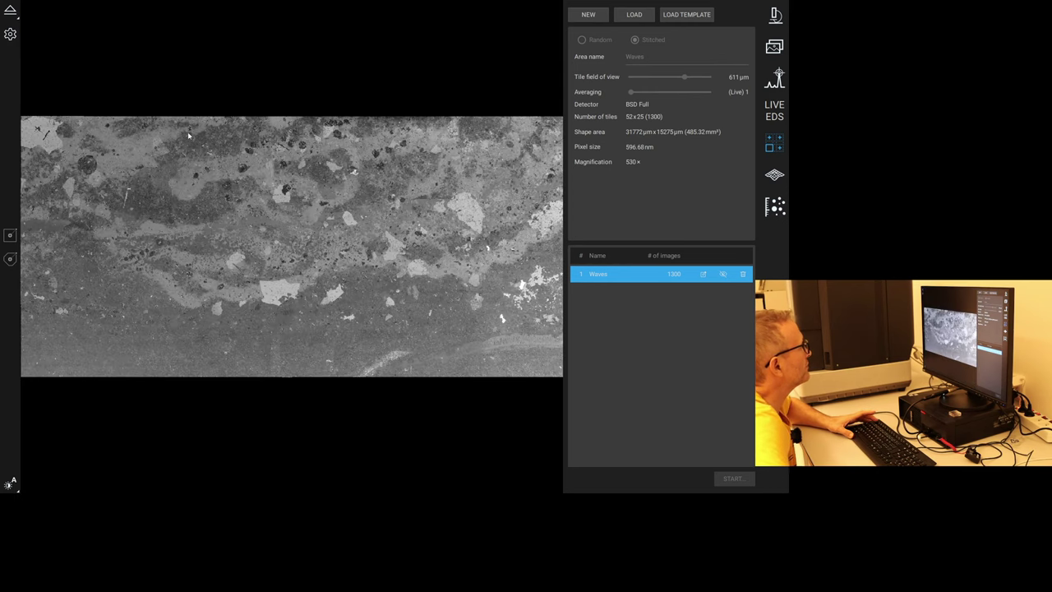
right_click(128, 192)
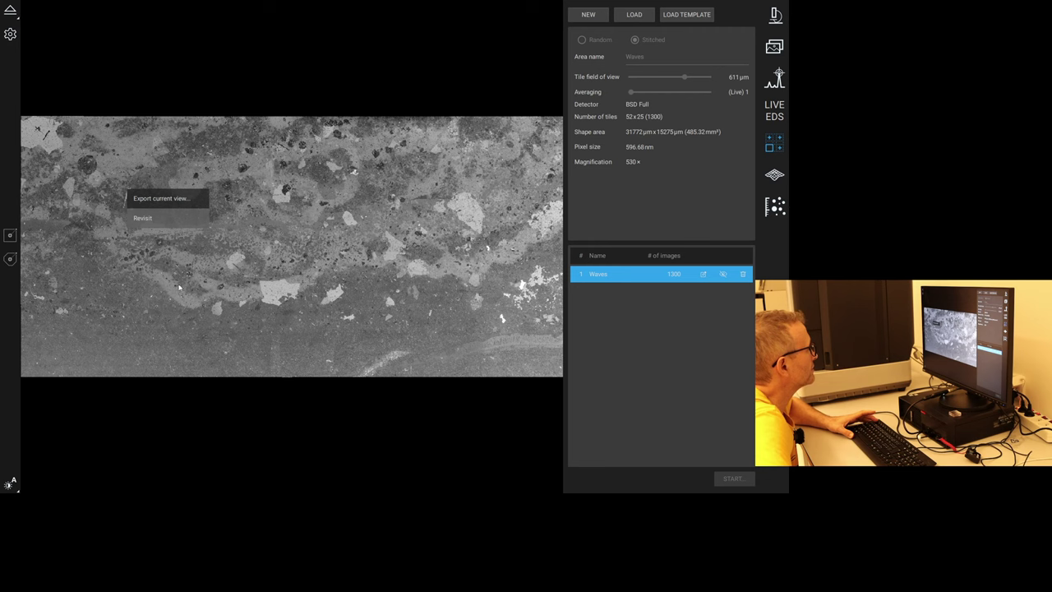
click(159, 244)
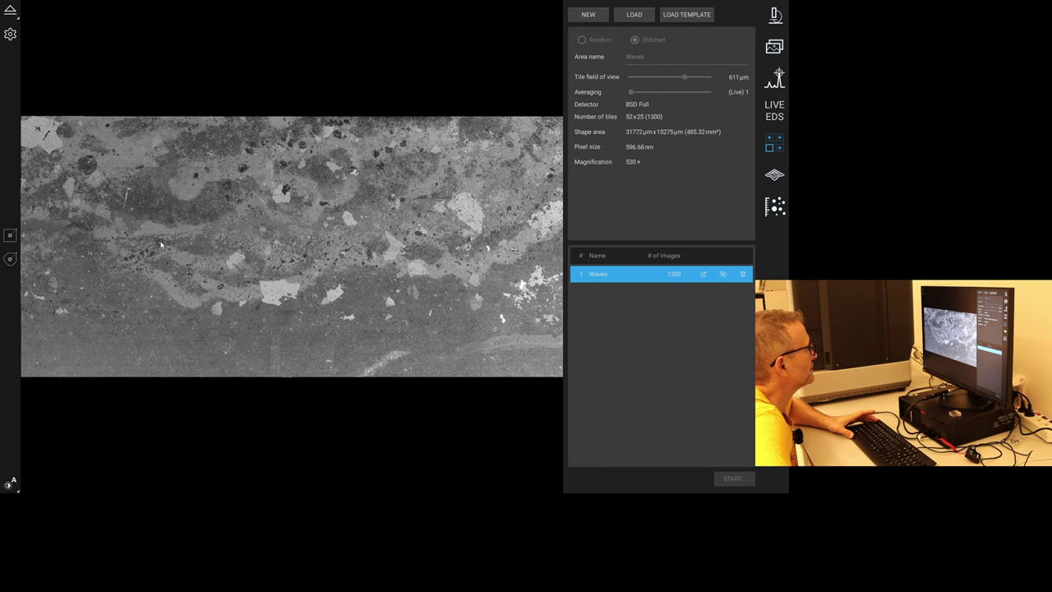
right_click(160, 243)
click(162, 245)
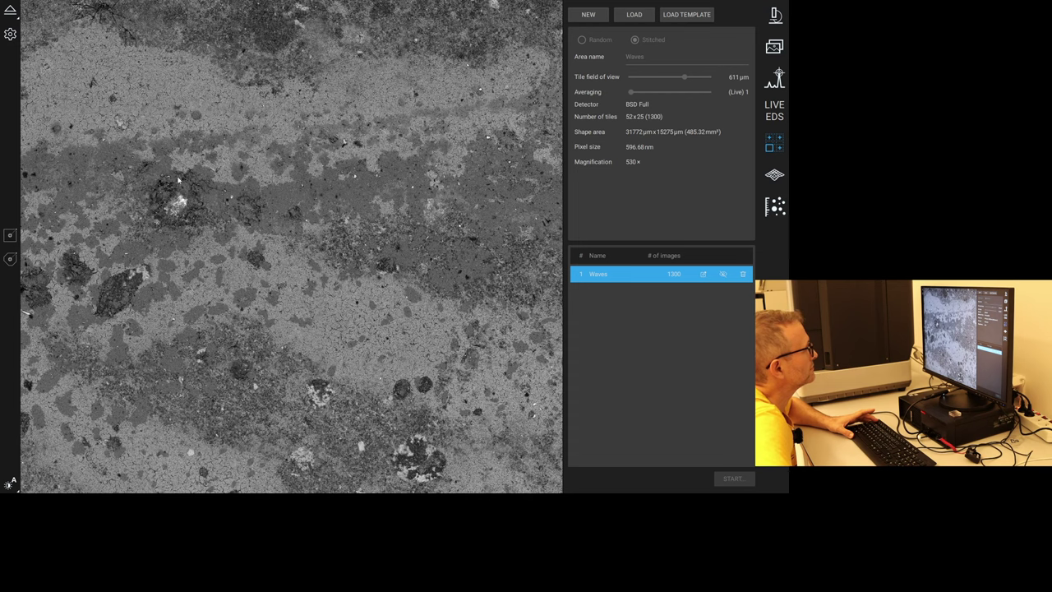
right_click(481, 92)
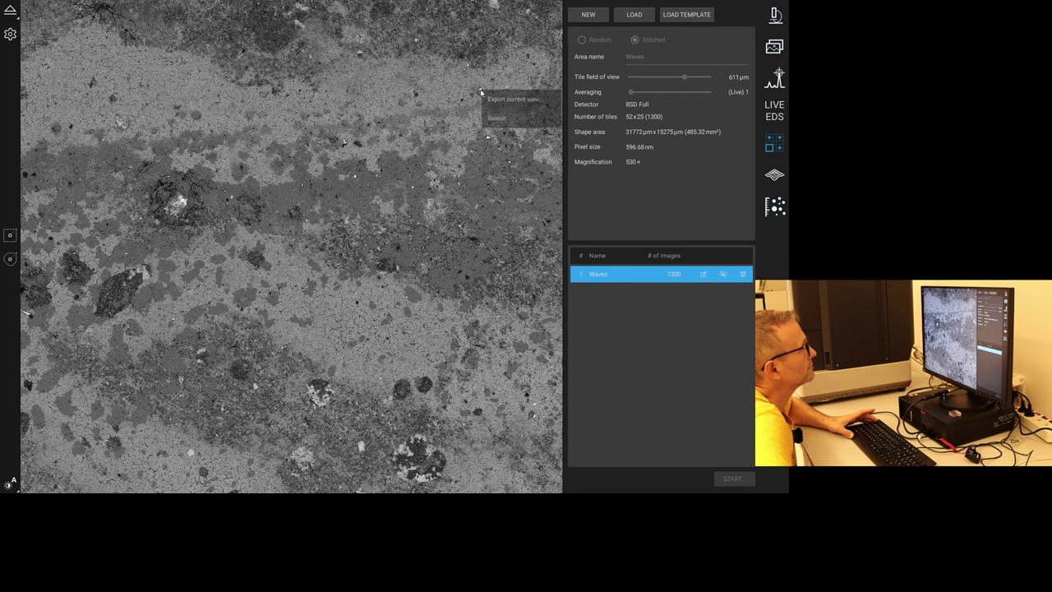
click(776, 14)
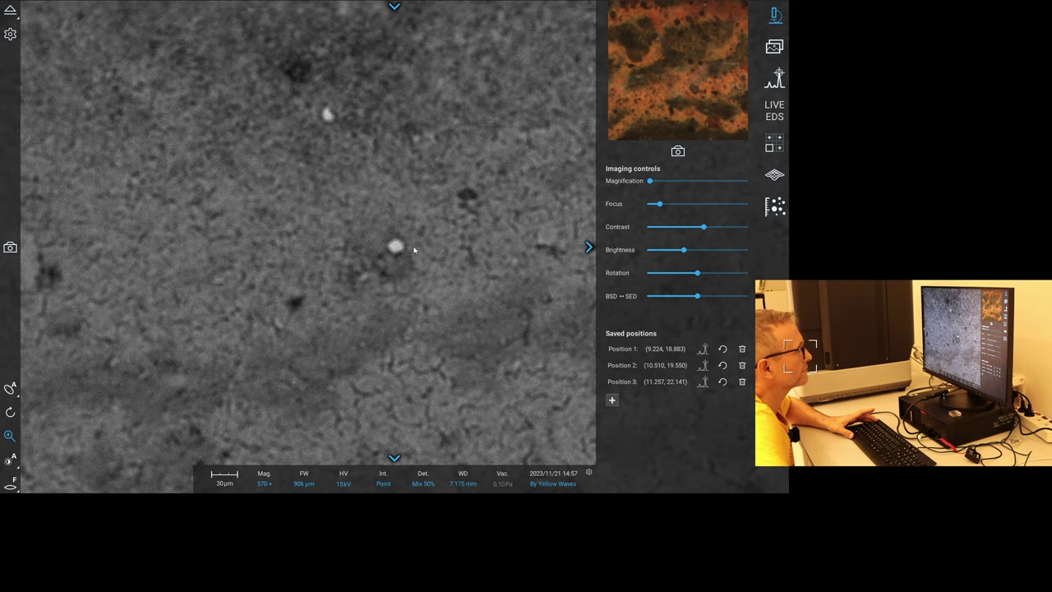
Focus on the bright particle at a working distance of 7.673 mm and magnify it to 2800×.
scroll(416, 246, up, 3)
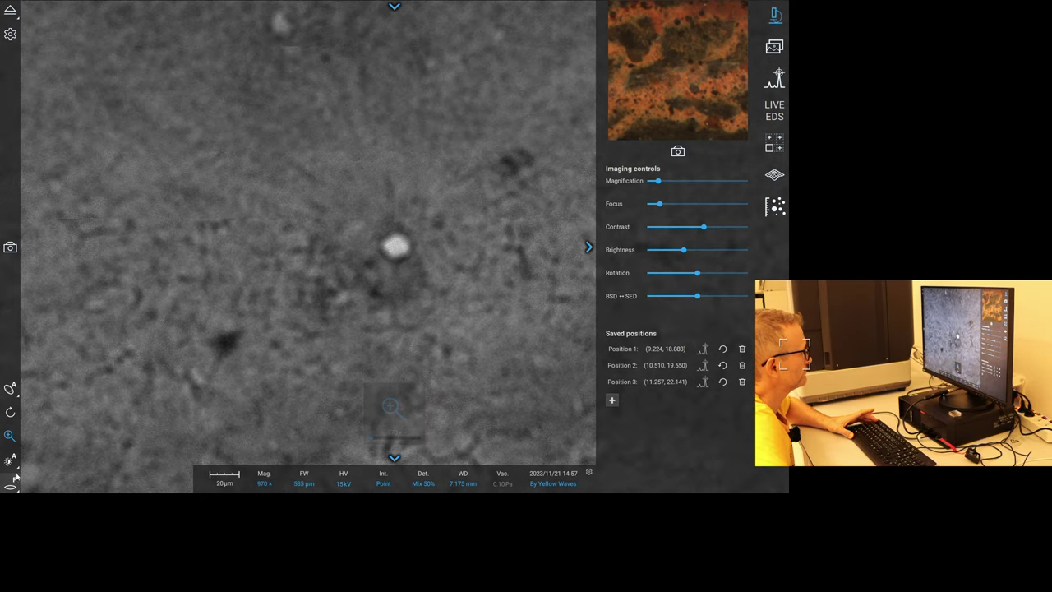
click(11, 484)
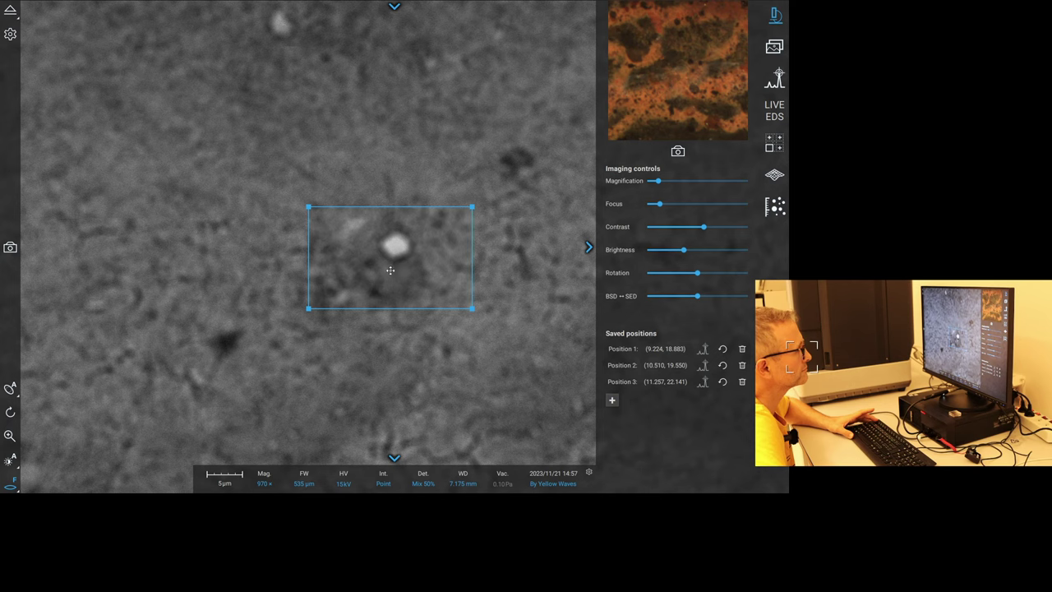
drag(416, 275, 462, 274)
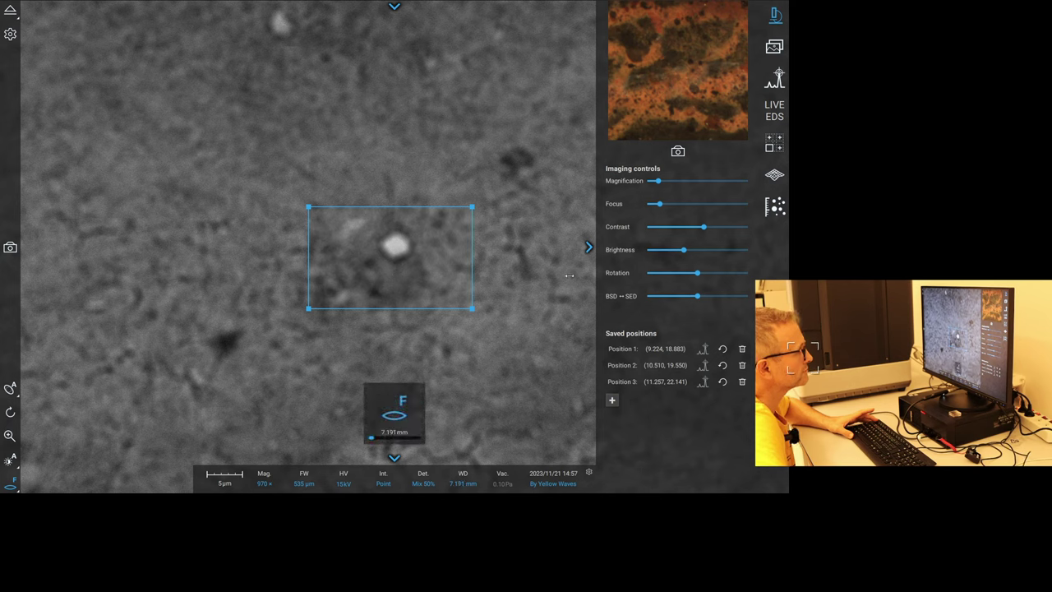
drag(569, 275, 617, 281)
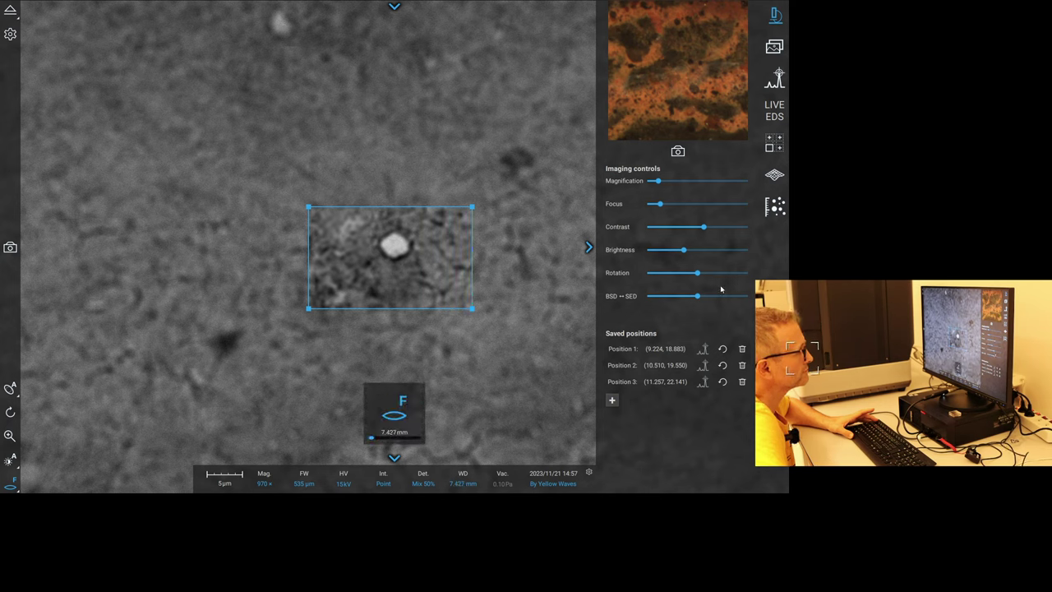
mouse_move(721, 290)
mouse_down()
mouse_move(772, 292)
mouse_move(709, 294)
mouse_up()
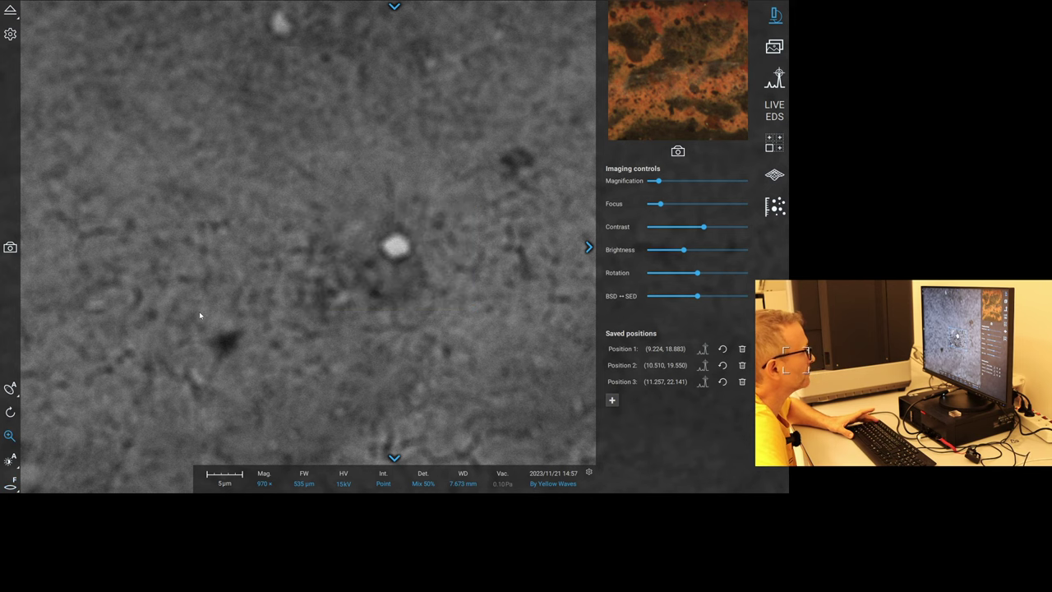
scroll(436, 271, up, 3)
scroll(405, 256, up, 3)
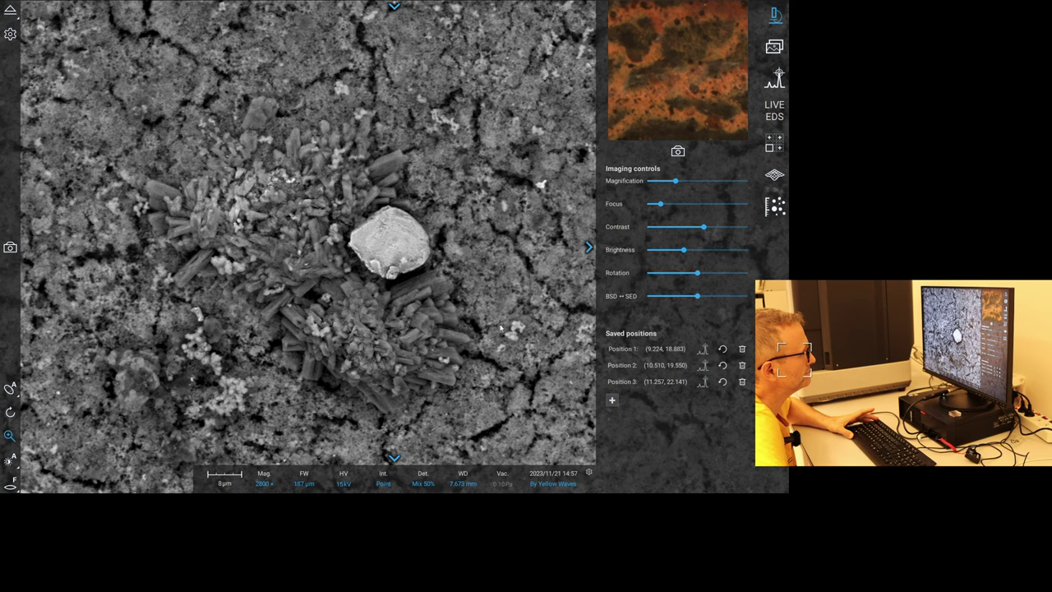
Zoom out from the particle and find the branching cracks beside the elongated bright streak on the stitched Waves map for a revisit.
scroll(405, 259, down, 5)
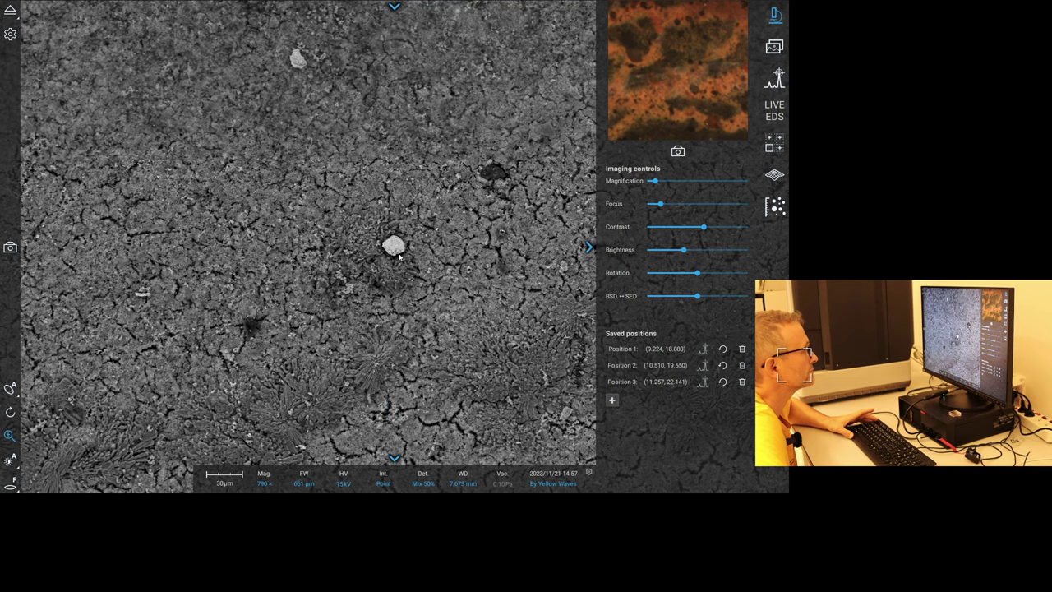
scroll(401, 257, down, 1)
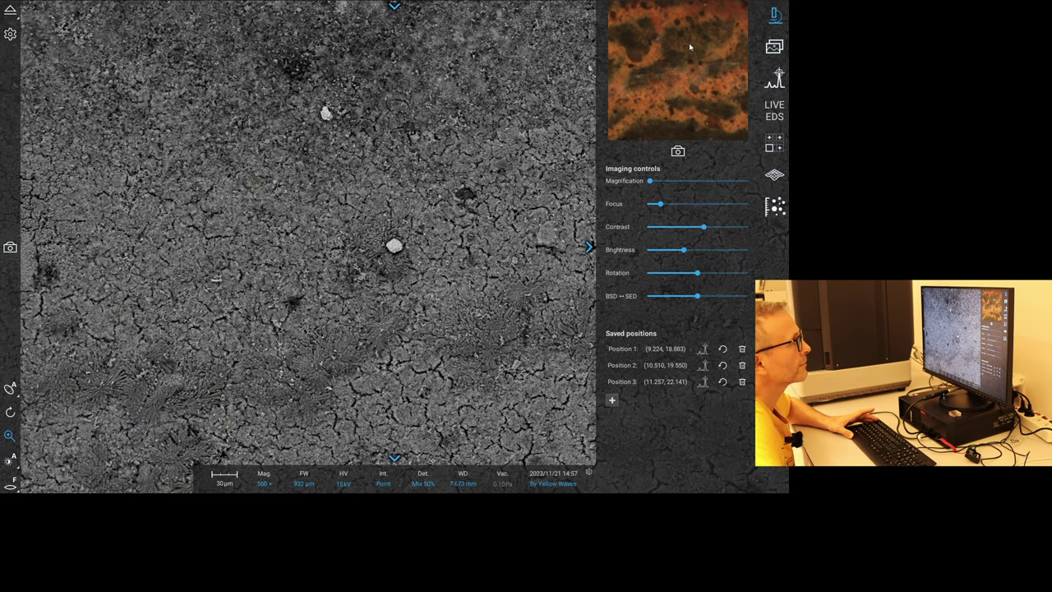
click(777, 148)
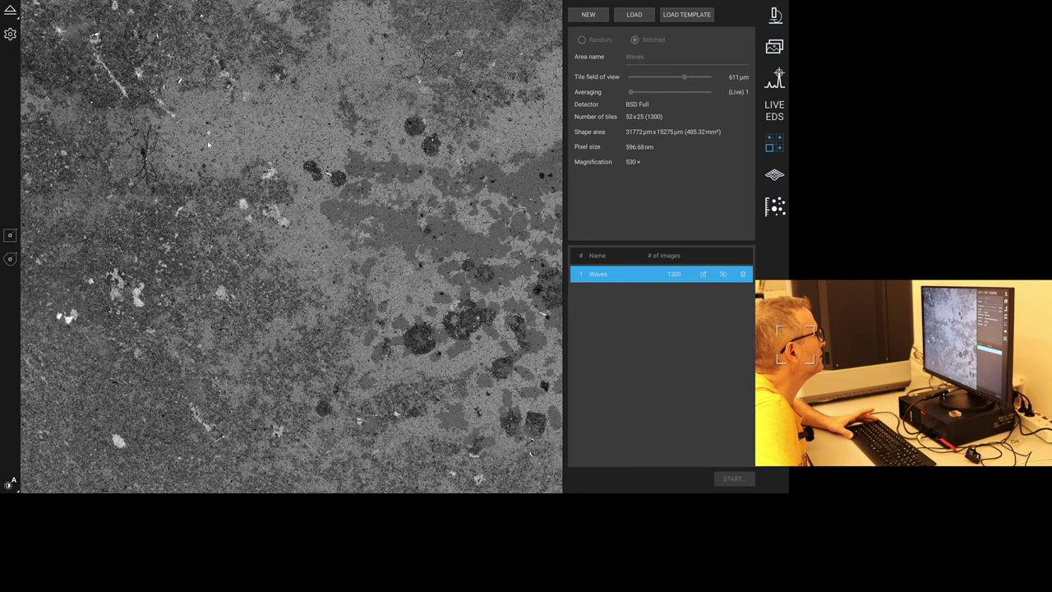
drag(218, 144, 294, 469)
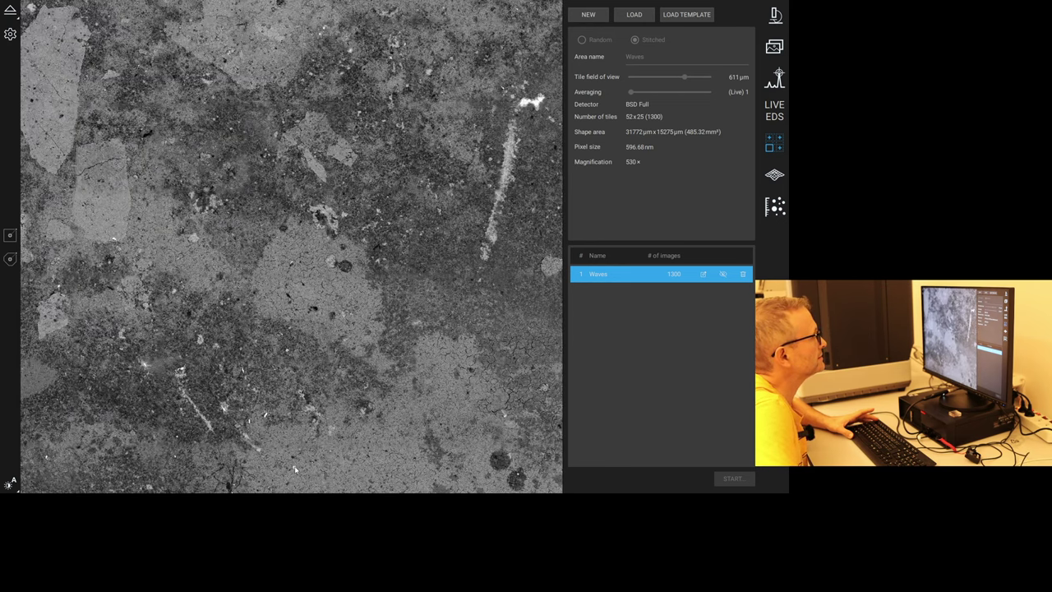
drag(414, 91, 220, 234)
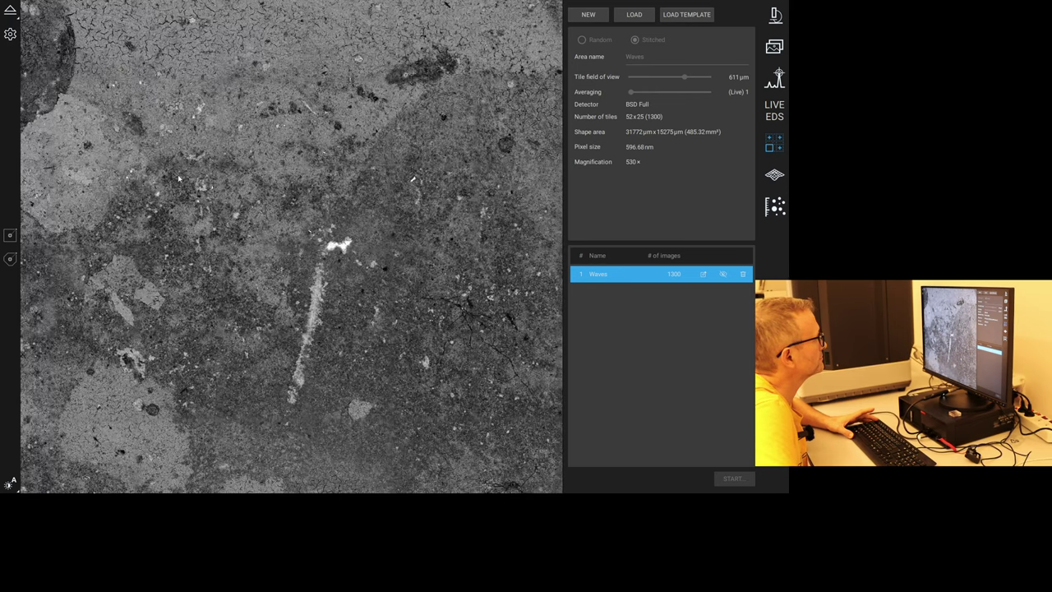
drag(530, 317, 336, 265)
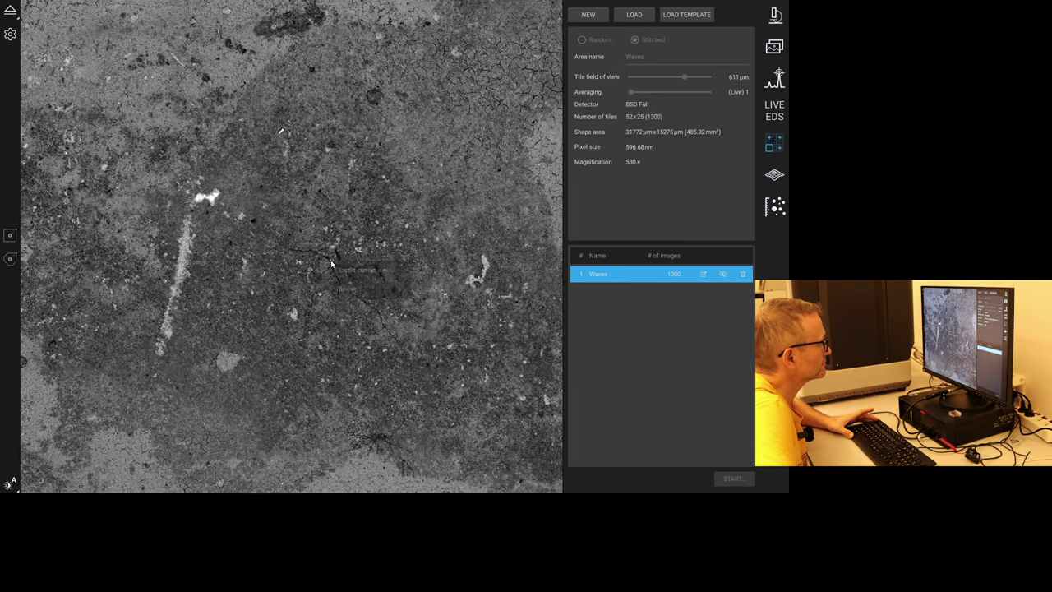
Open live imaging and zoom the navigation camera out to view the sample together with its holder edge.
click(776, 15)
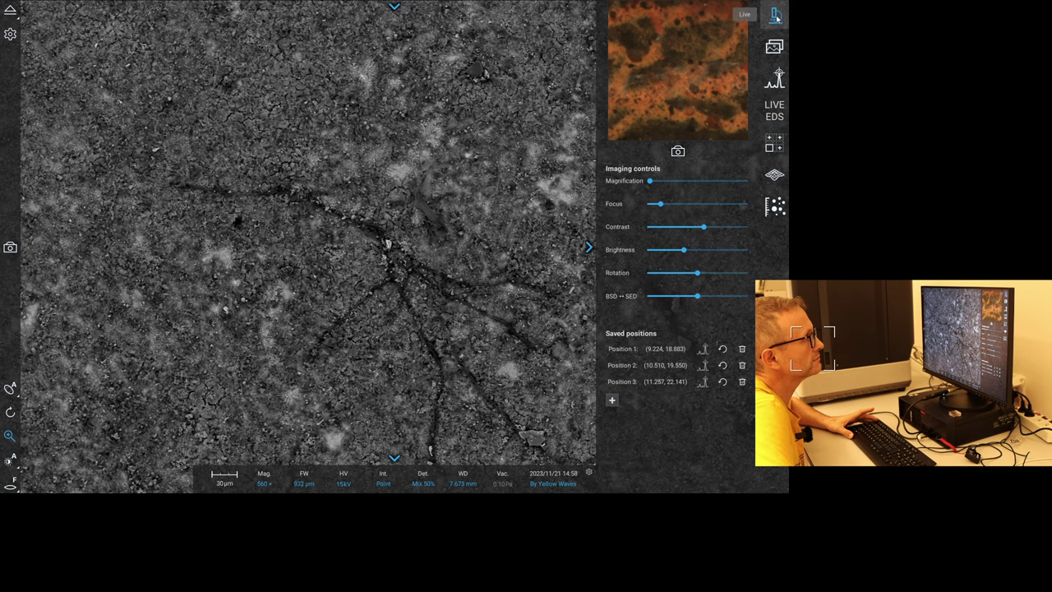
scroll(701, 100, down, 3)
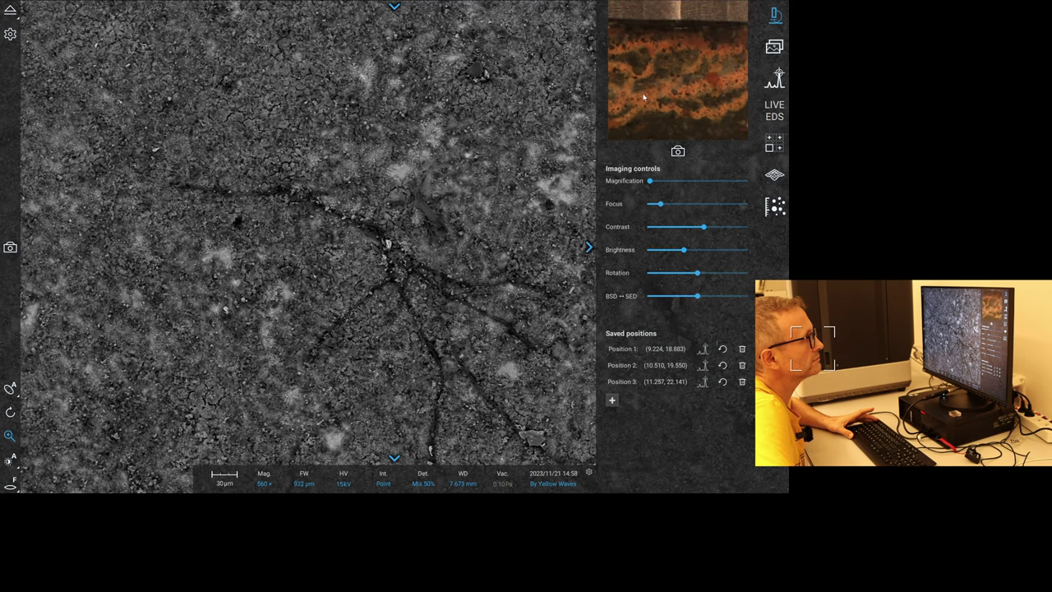
scroll(701, 96, down, 4)
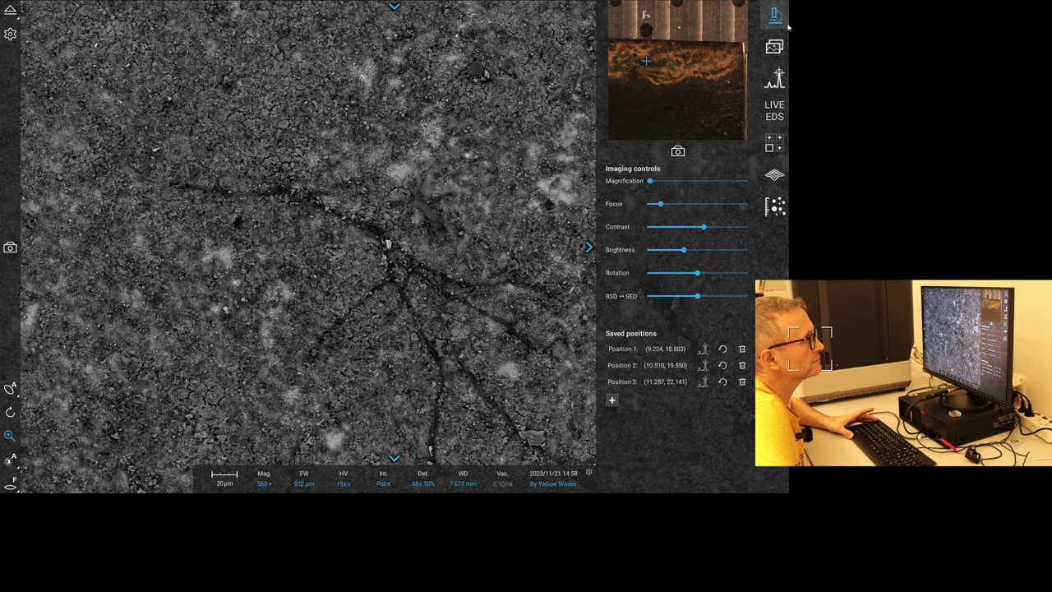
Revisit the interior of the large dark circular patch from the Waves stitched map and open live imaging there.
click(773, 141)
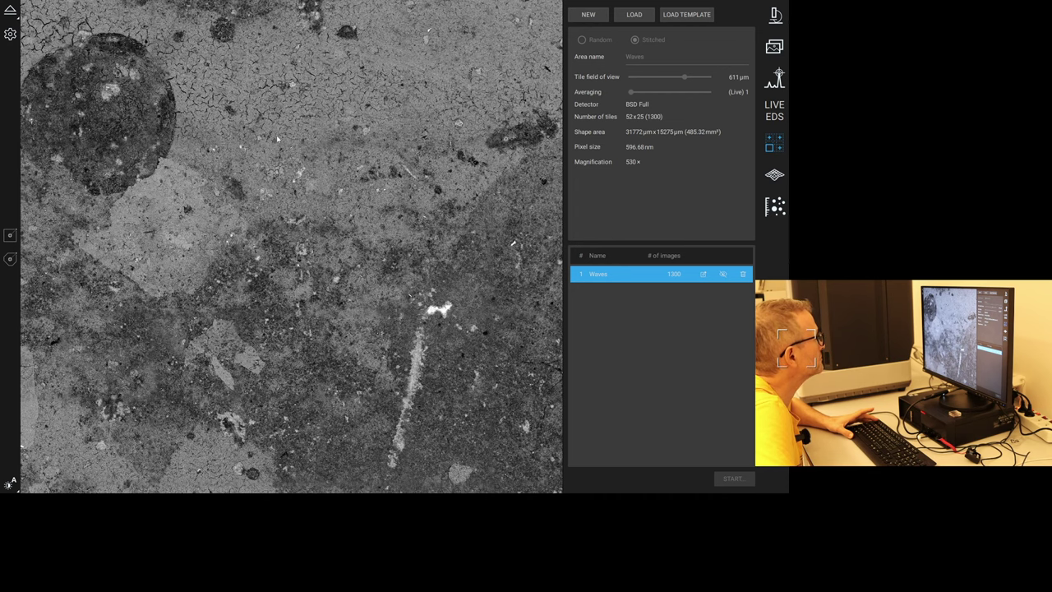
drag(210, 140, 438, 292)
scroll(356, 258, up, 4)
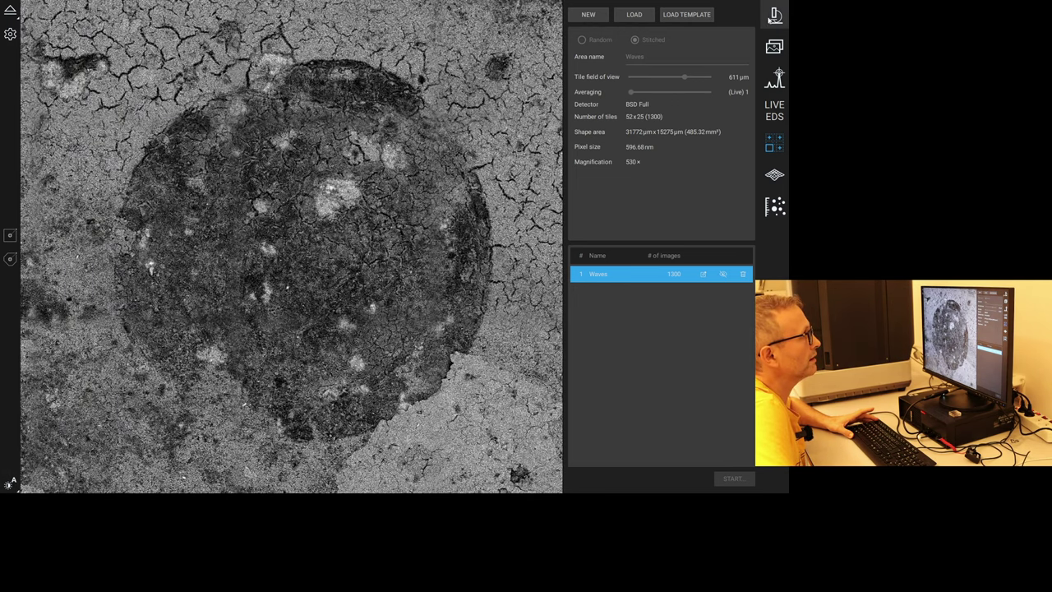
click(775, 14)
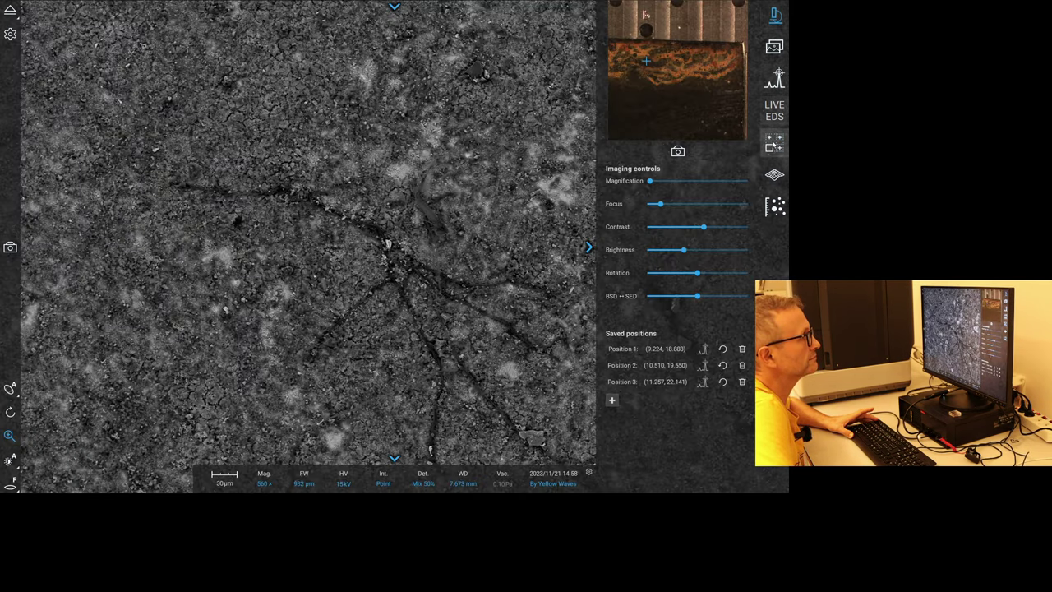
click(774, 142)
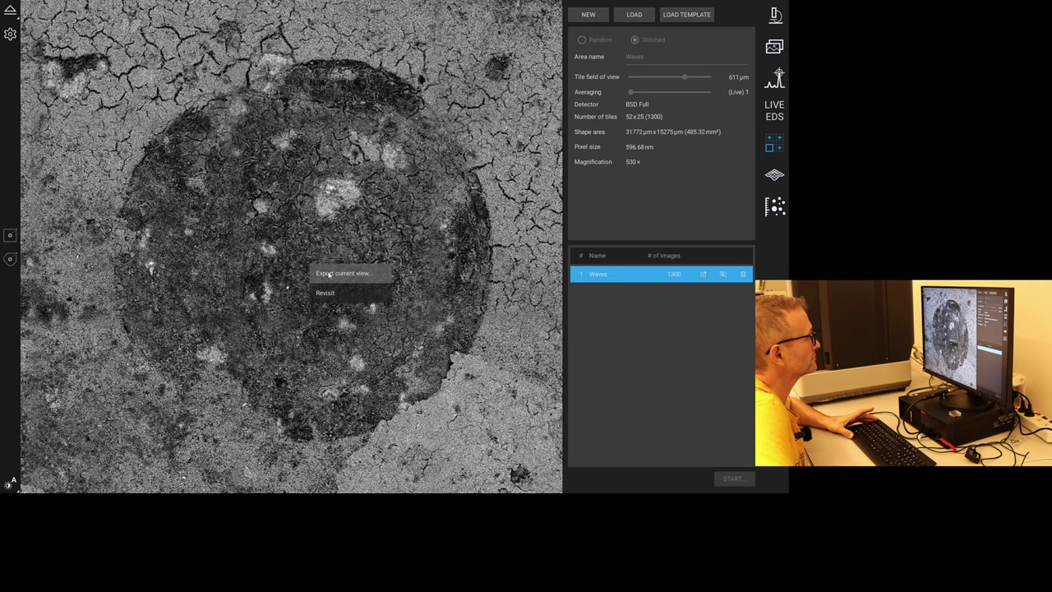
click(775, 14)
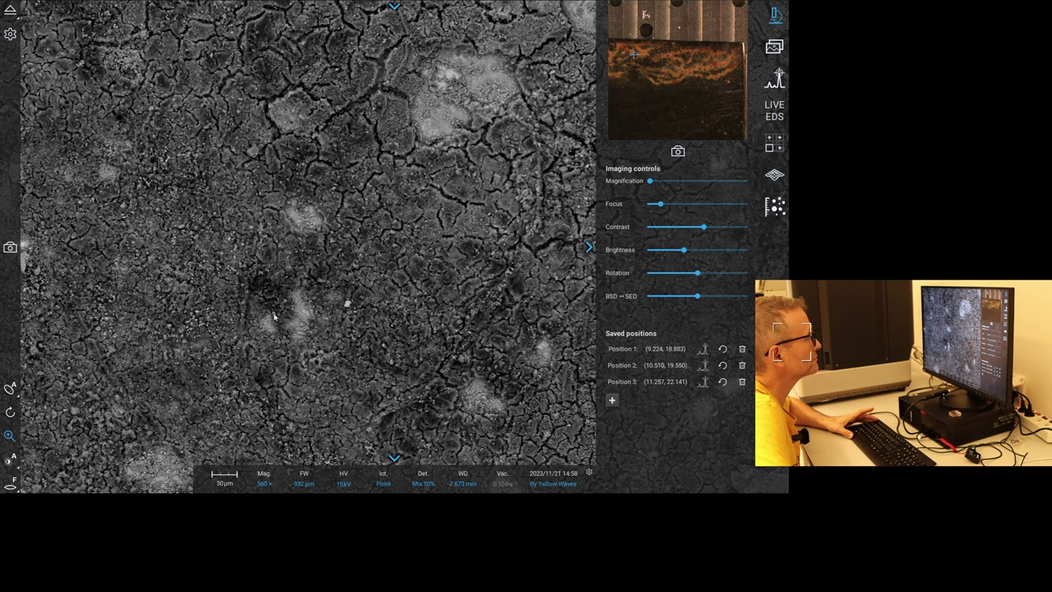
Centre the live image on the small round particle inside the dark patch and magnify it to 5100×.
drag(321, 314, 404, 256)
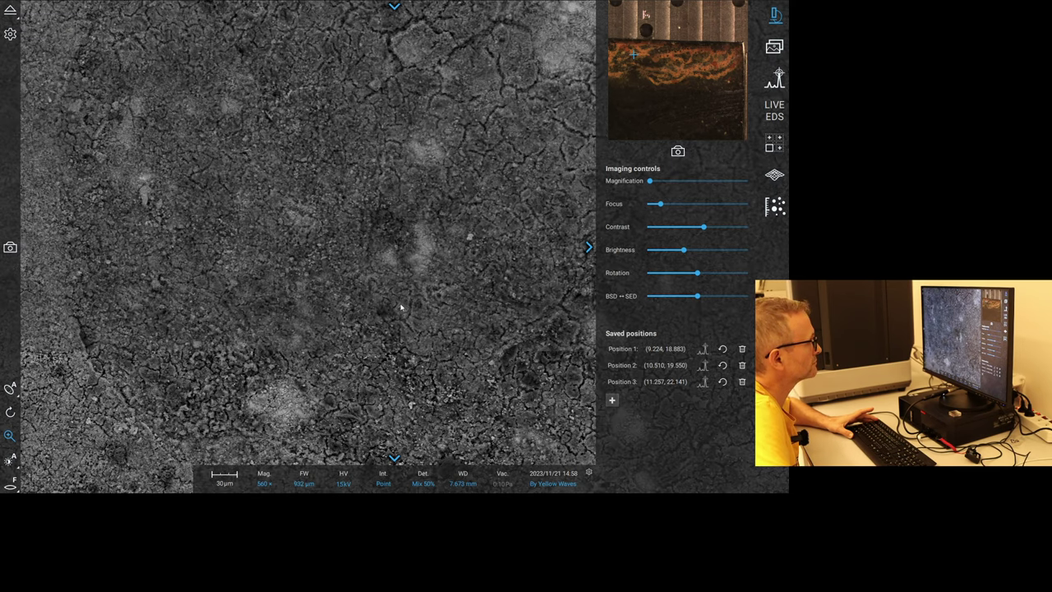
scroll(405, 253, up, 5)
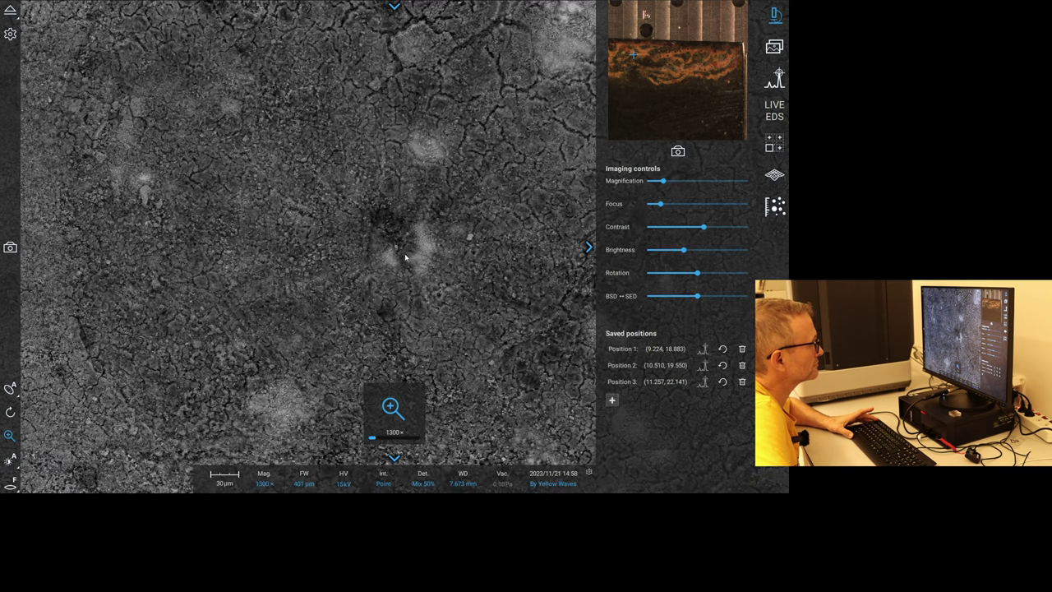
scroll(405, 257, up, 5)
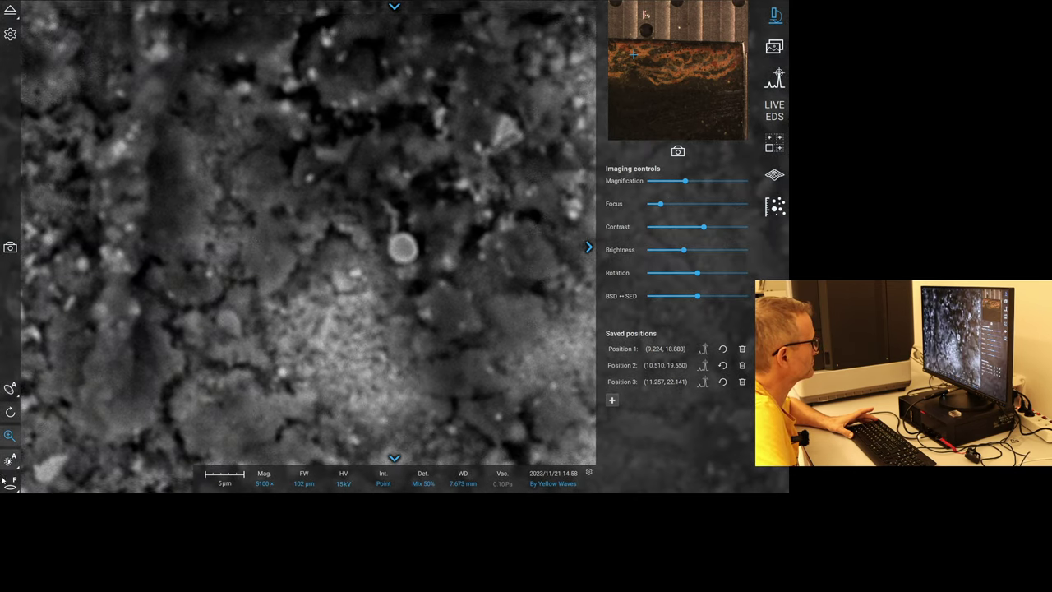
Focus manually on the round particle, bringing the working distance to 7.609 mm.
click(10, 482)
drag(308, 309, 472, 207)
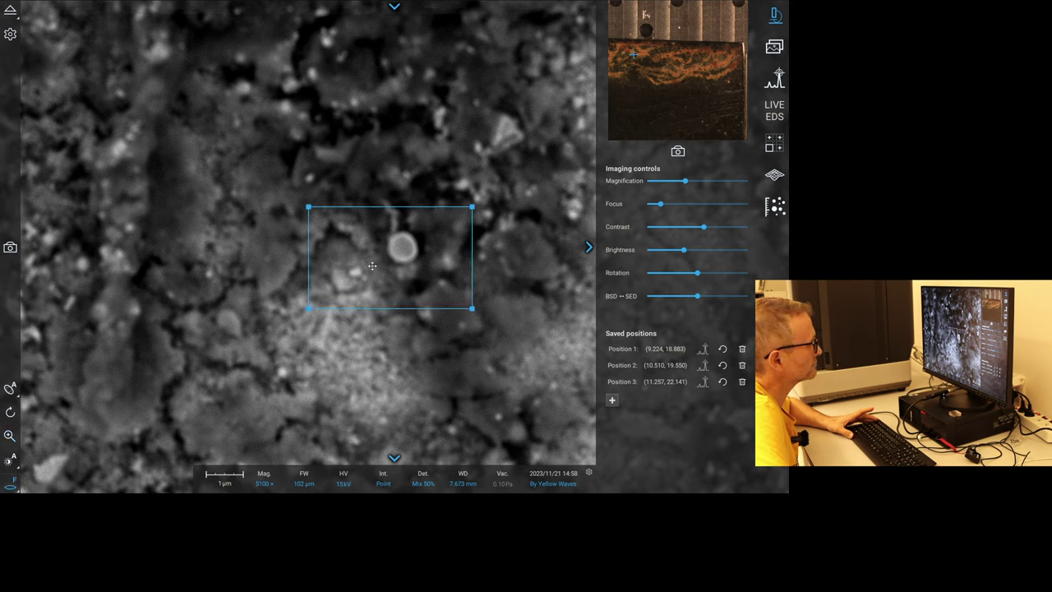
drag(411, 263, 336, 265)
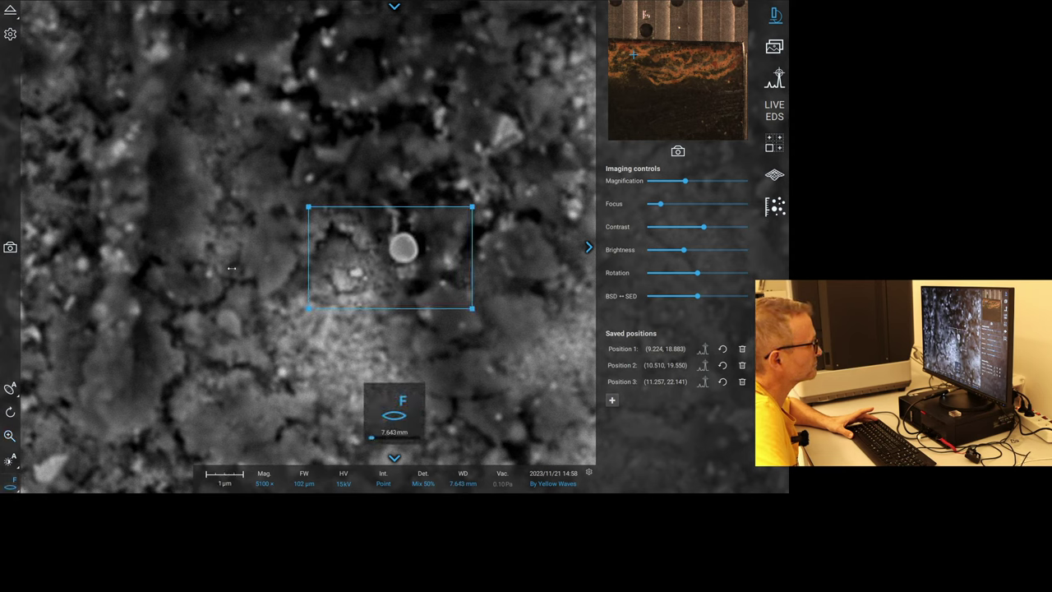
drag(232, 268, 251, 281)
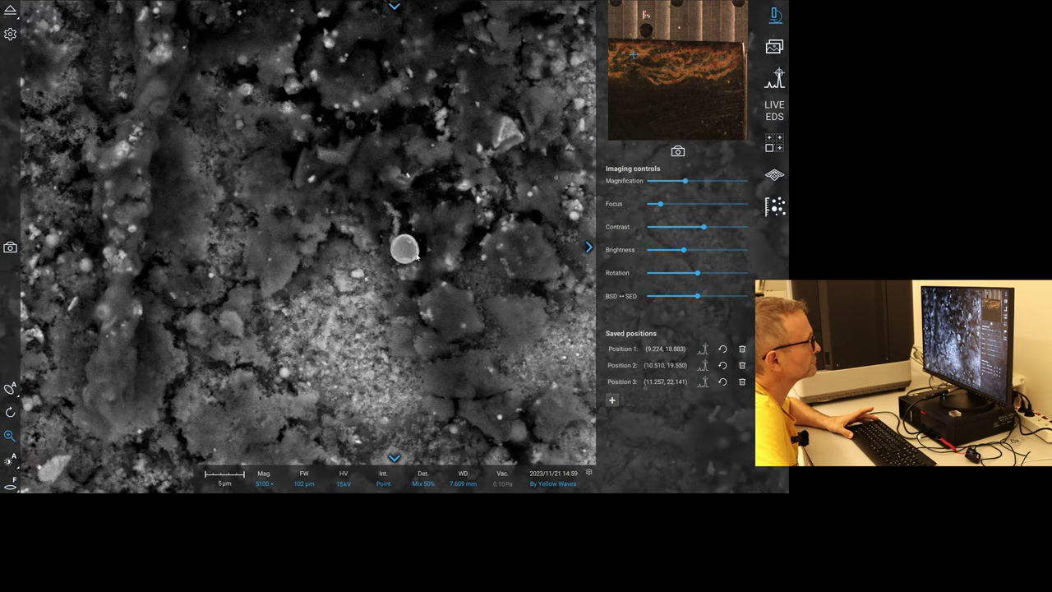
Inspect the round particle's surface at up to 18000× and return the magnification to 560×.
scroll(387, 242, up, 5)
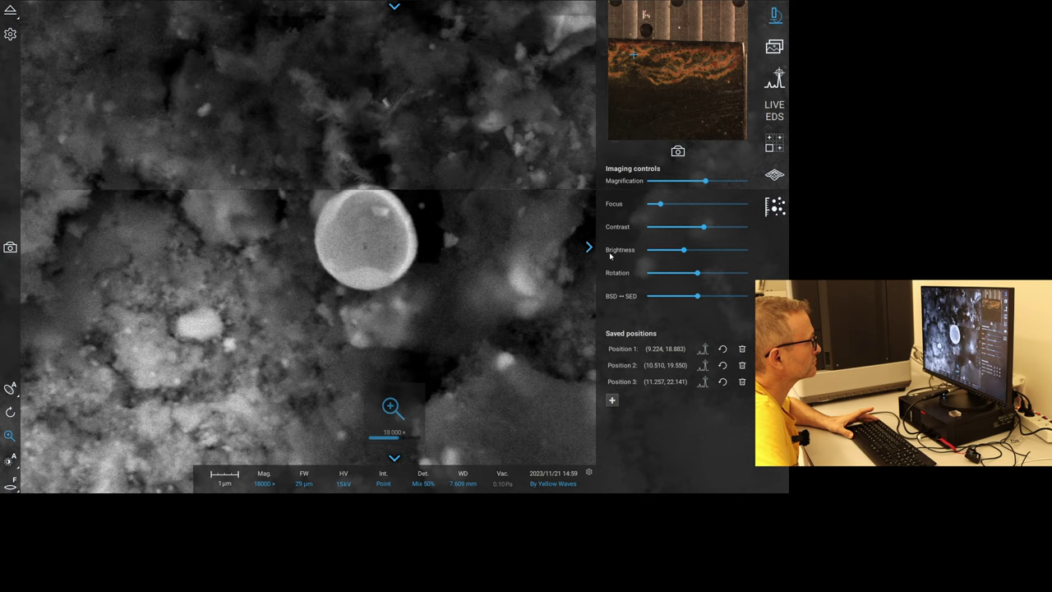
scroll(382, 258, up, 2)
scroll(383, 257, down, 10)
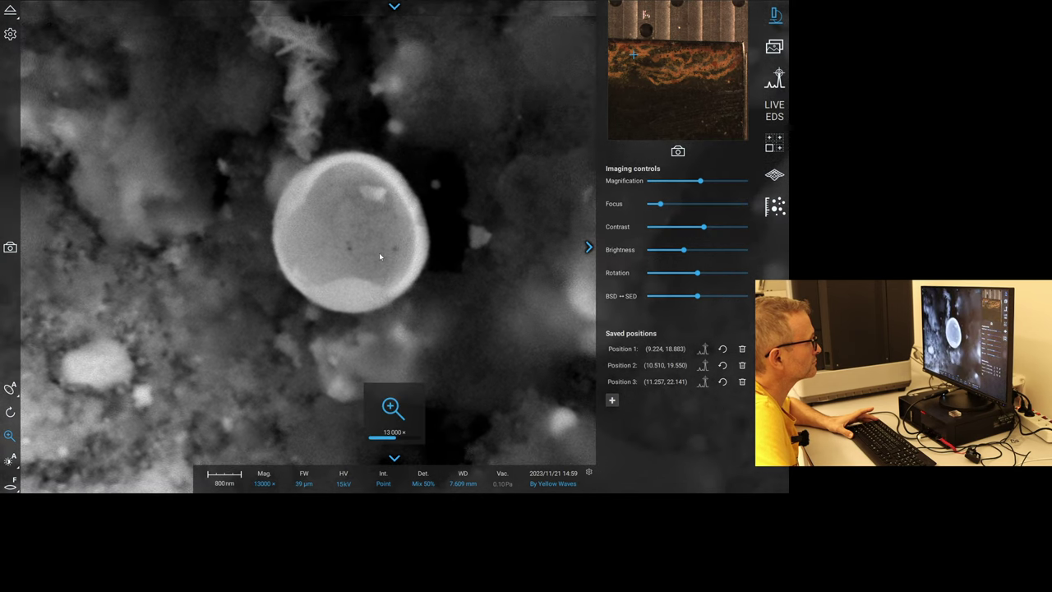
scroll(382, 254, down, 1)
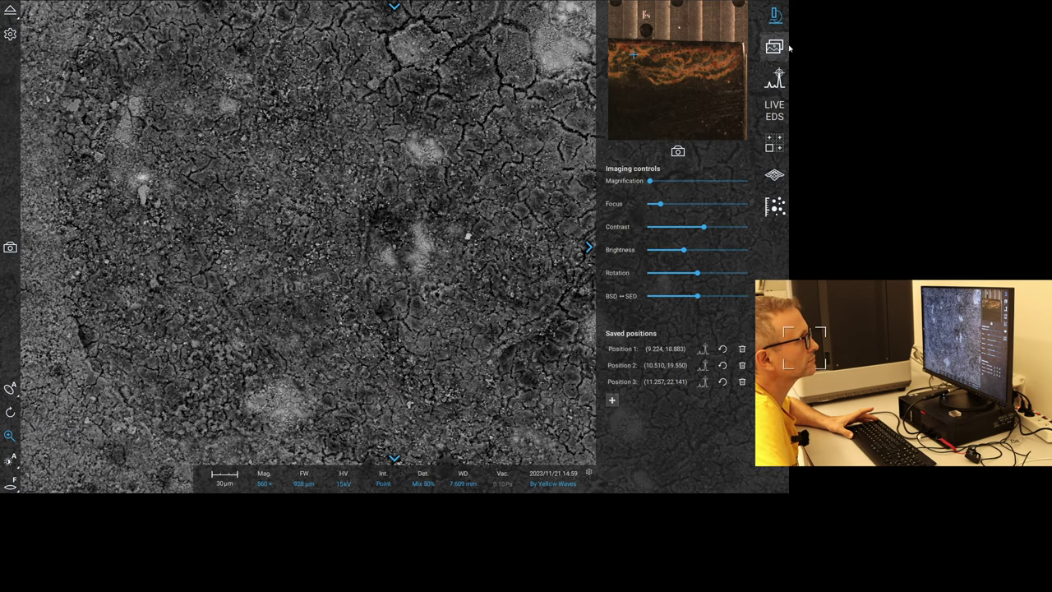
Revisit the spot beside the light grey area bordering the dark circular patch, using the Waves stitched map, and open live imaging.
click(774, 143)
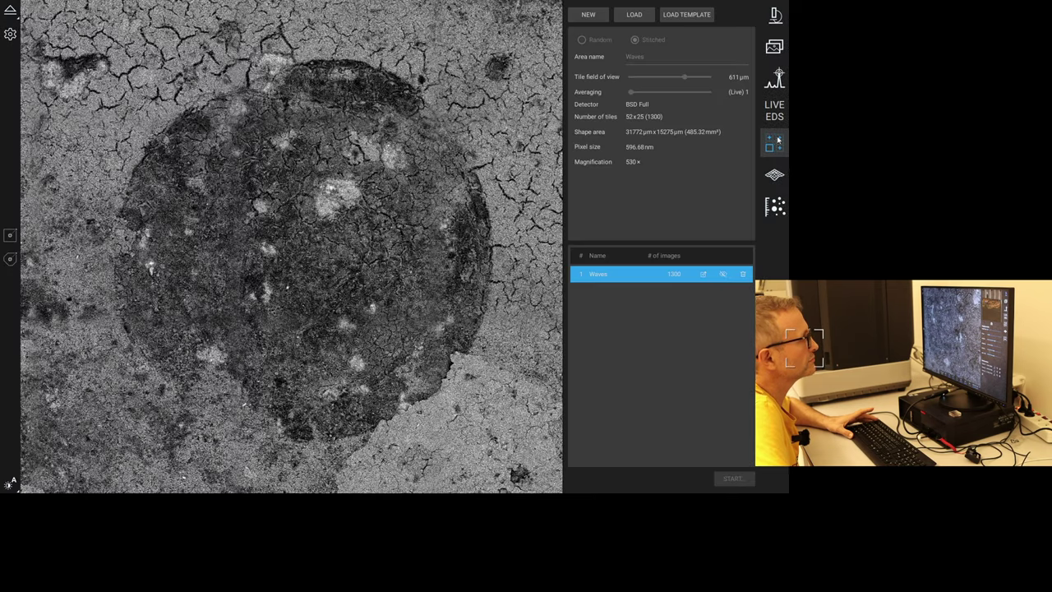
scroll(312, 197, down, 2)
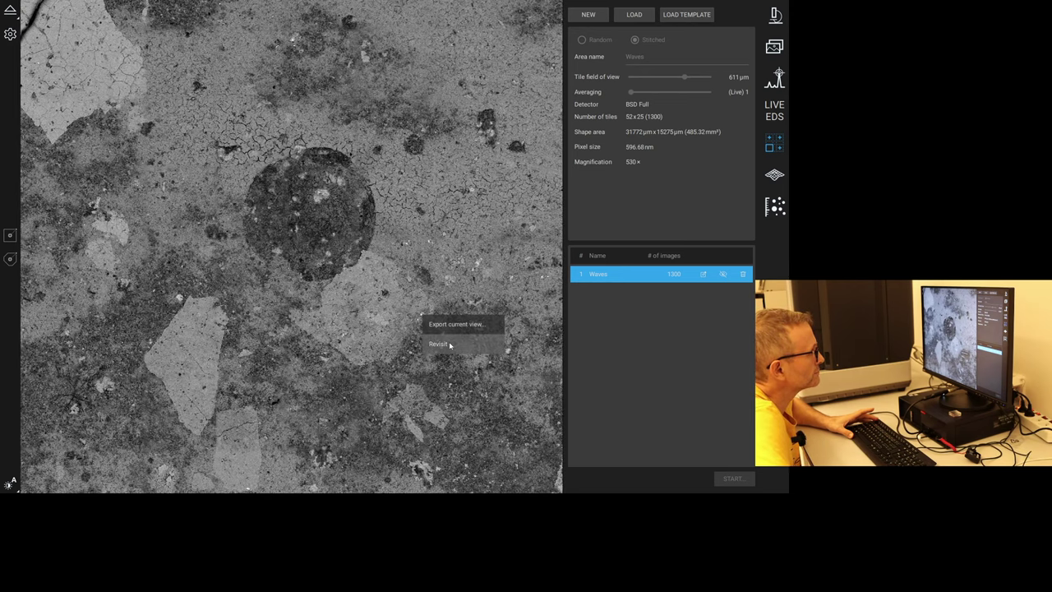
click(775, 15)
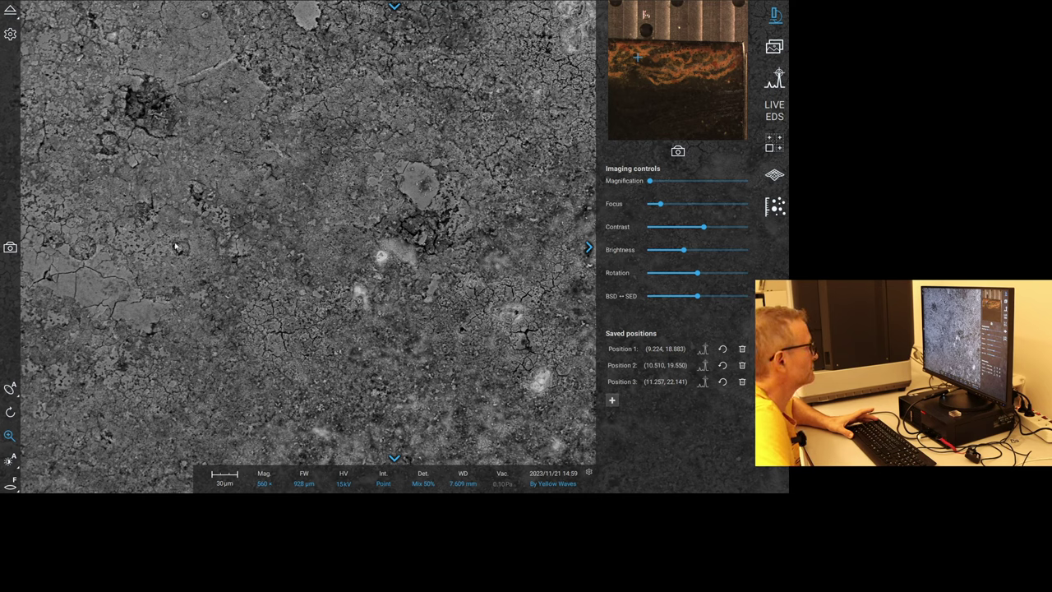
Centre the small sphere beside the cracked light patch, magnify to 13000×, and focus it at a 7.641 mm working distance.
double_click(176, 249)
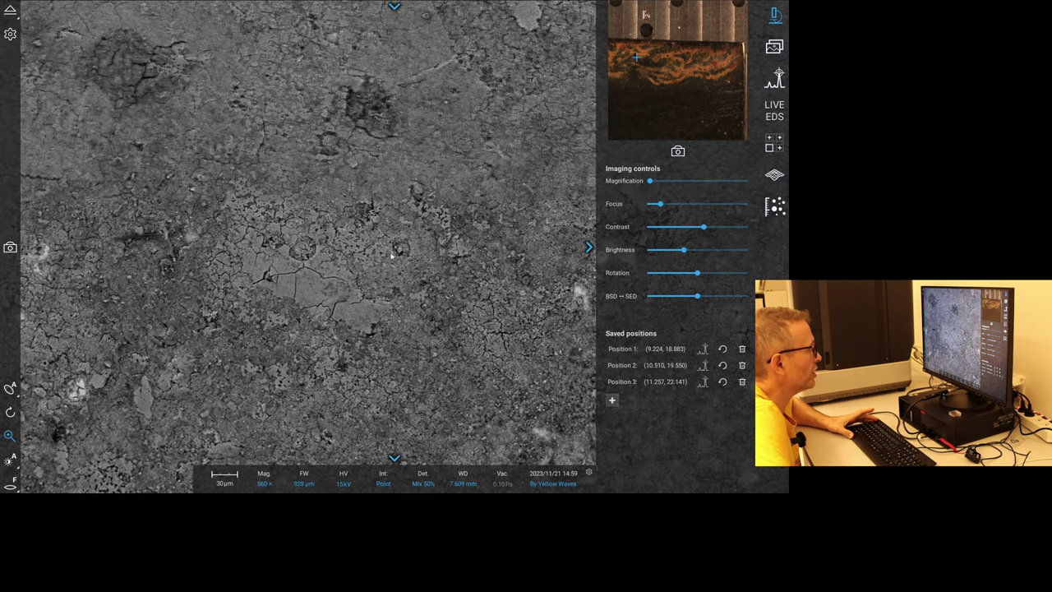
scroll(403, 257, up, 3)
scroll(402, 257, up, 6)
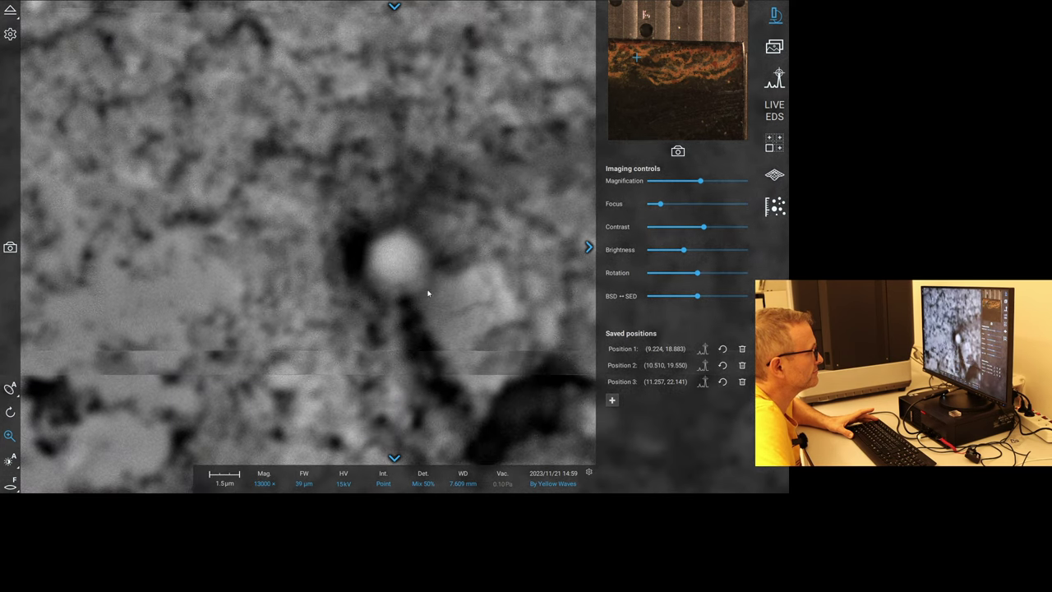
click(10, 483)
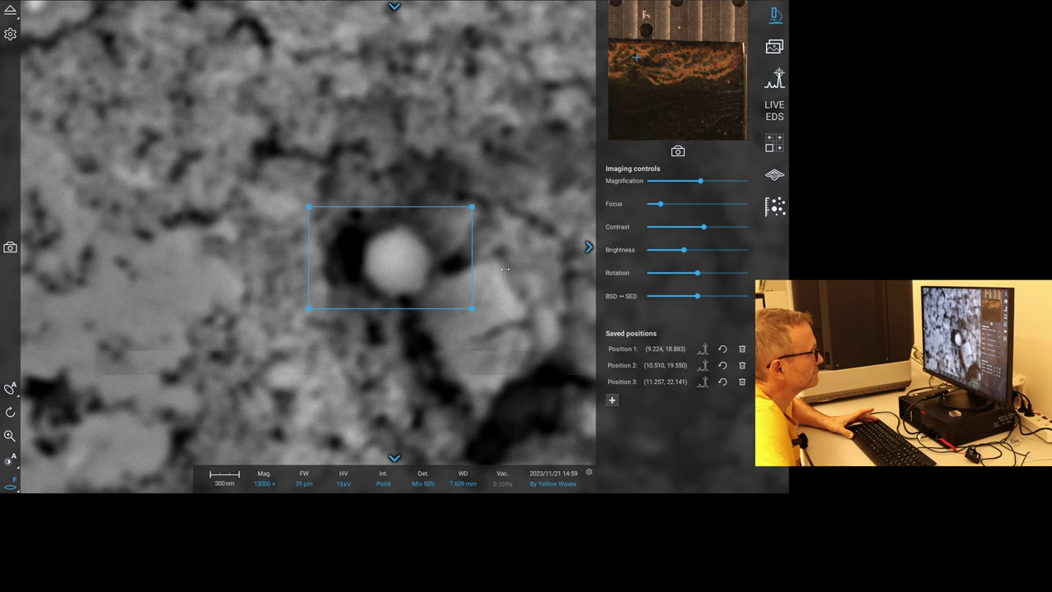
drag(505, 269, 528, 278)
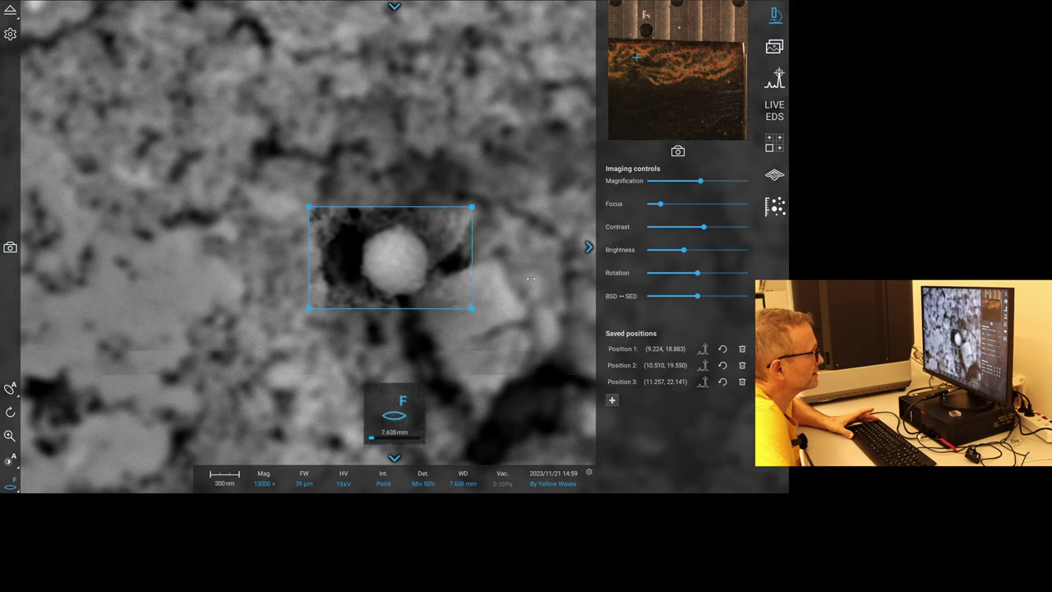
Set the accelerating voltage to 10 kV.
click(341, 482)
click(358, 453)
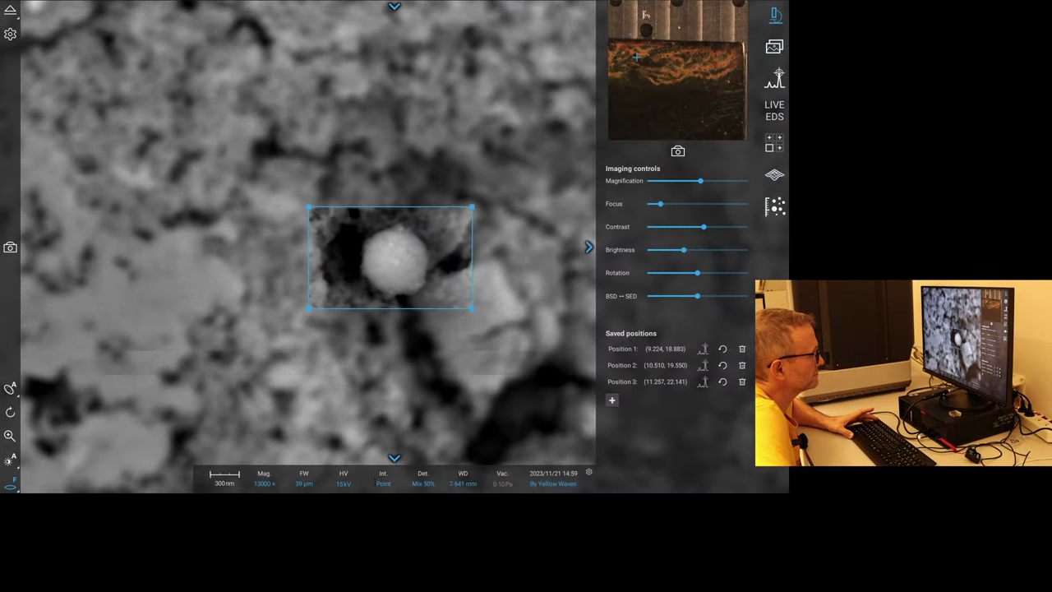
click(343, 483)
click(388, 434)
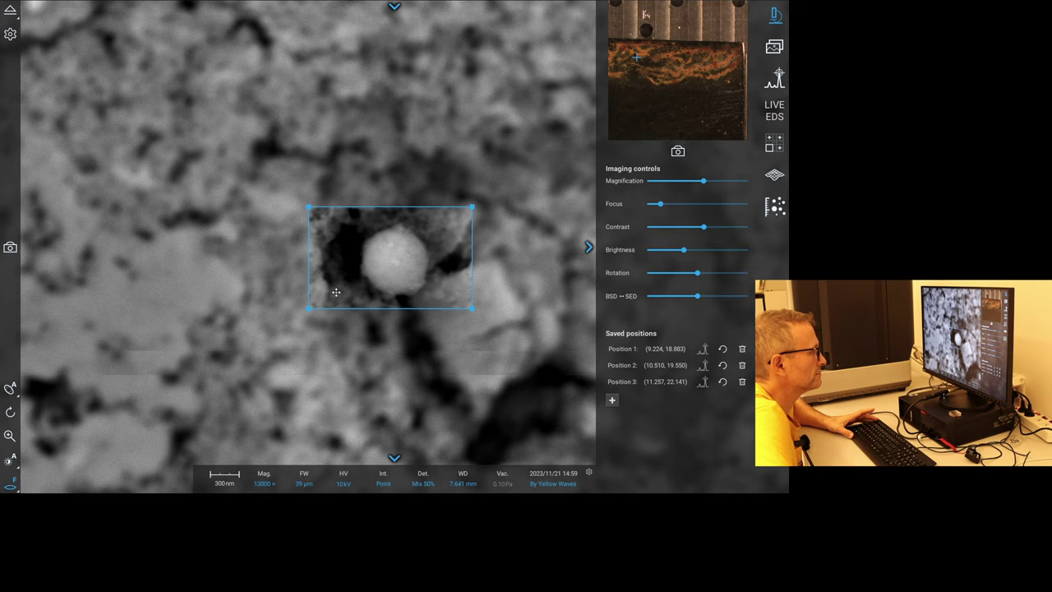
Readjust the brightness and contrast at the new voltage and switch the beam intensity to Image.
scroll(337, 292, down, 2)
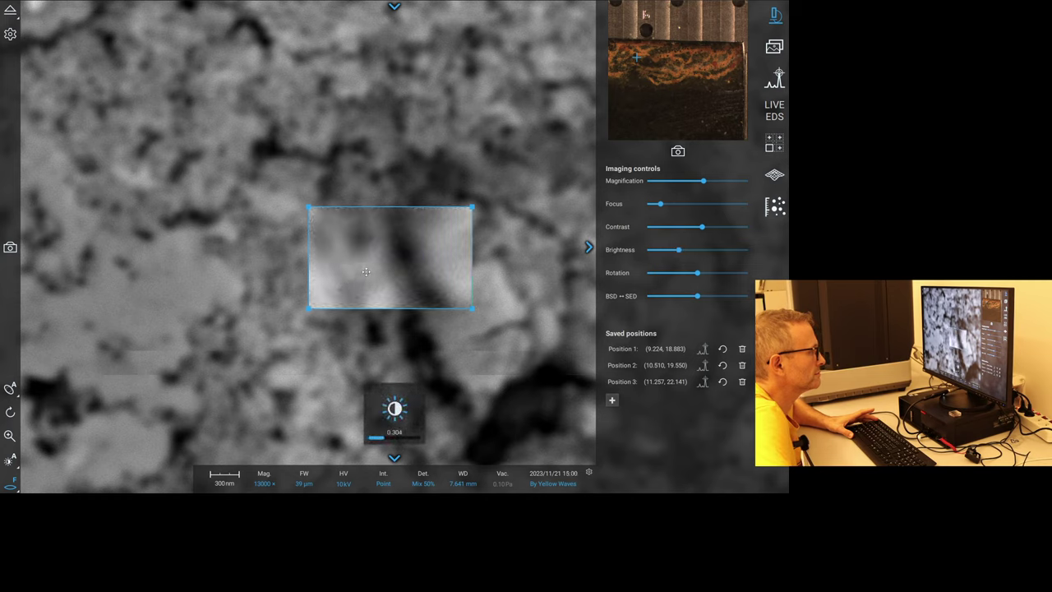
click(9, 388)
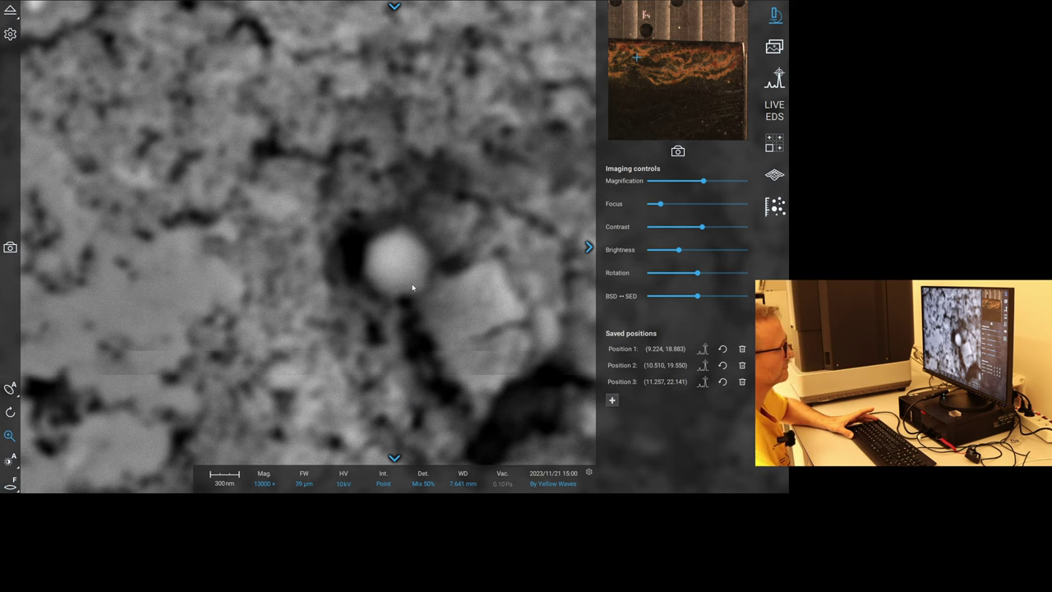
scroll(413, 287, down, 2)
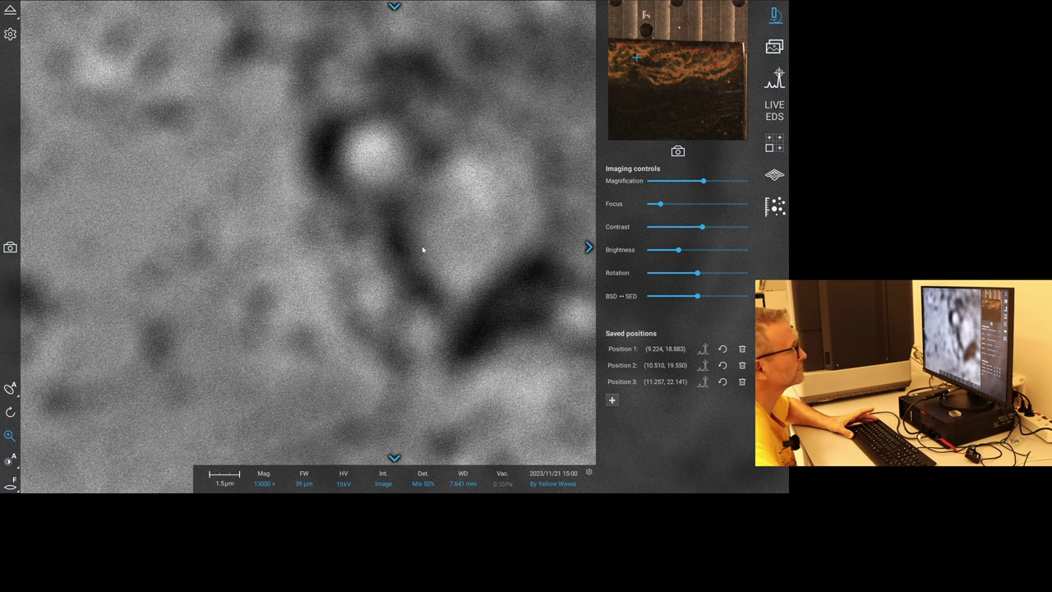
Refocus on the sphere manually until its surface texture is sharp, at a working distance of about 7.50 mm.
click(10, 481)
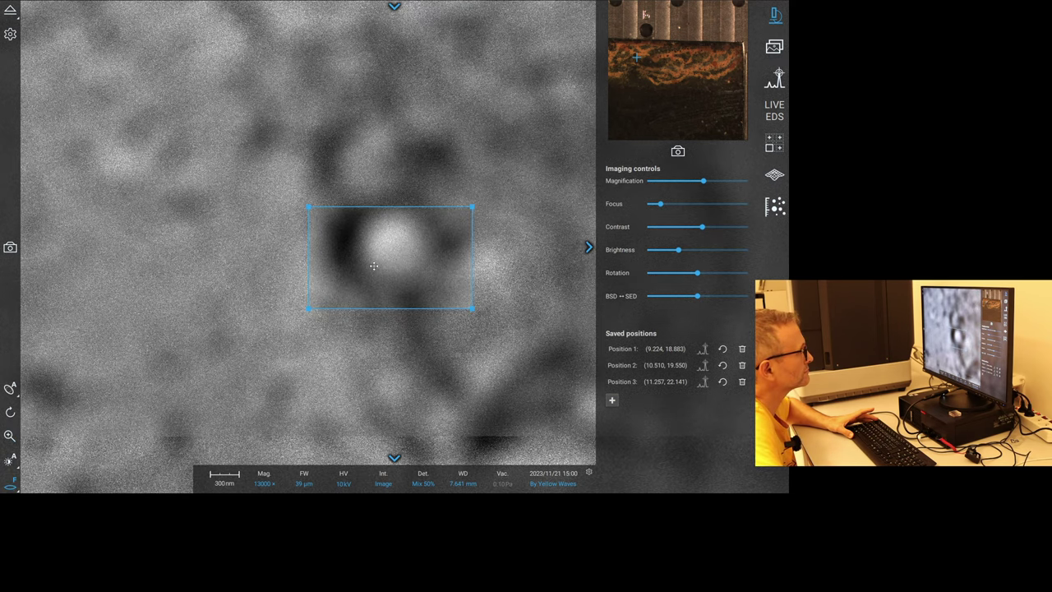
scroll(374, 265, down, 3)
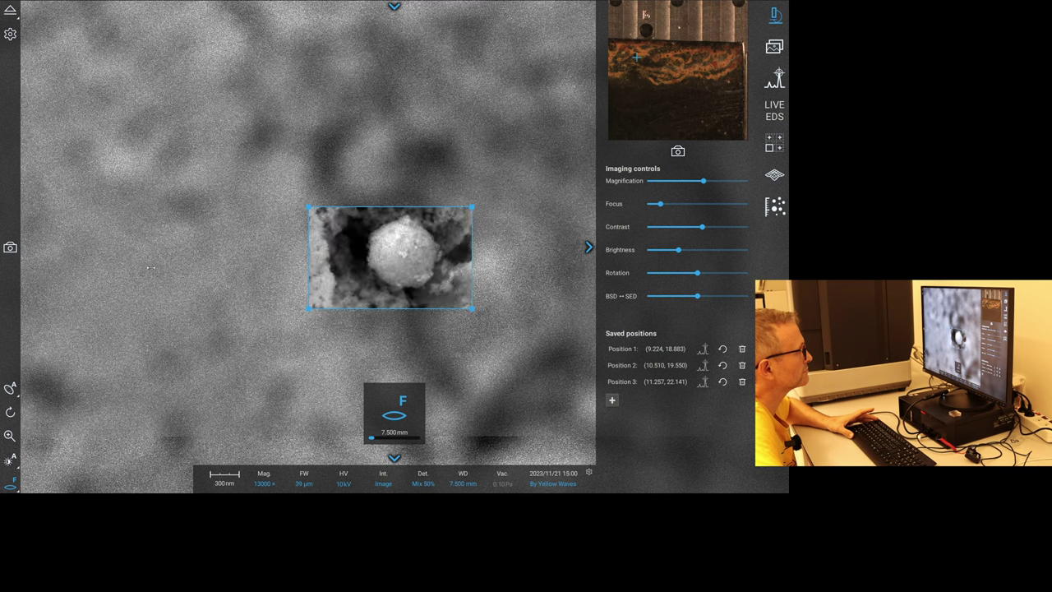
scroll(151, 268, down, 1)
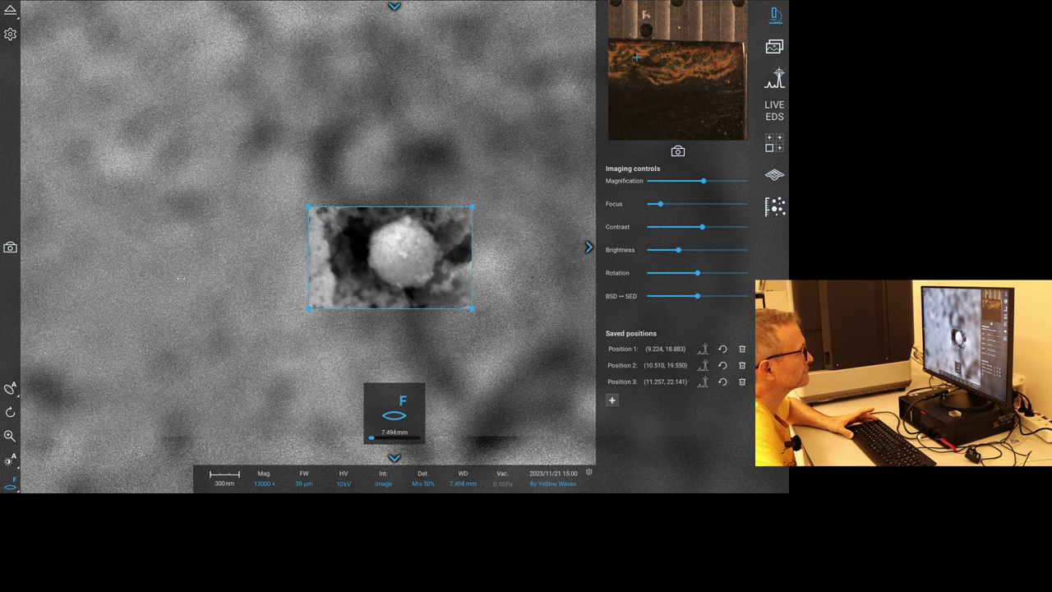
scroll(180, 279, up, 2)
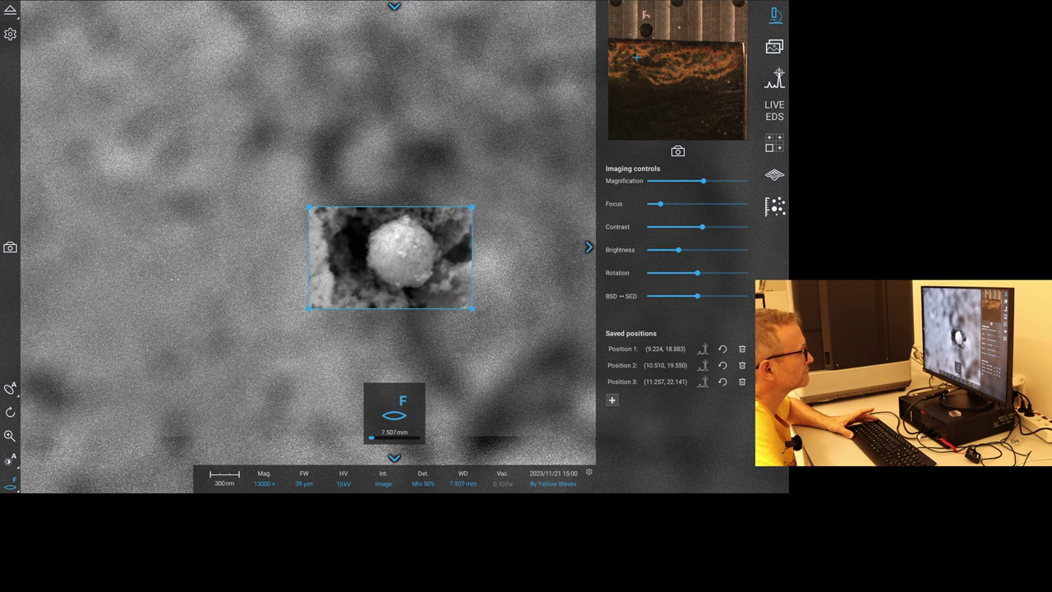
Apply automatic contrast and brightness to the focused image and raise the magnification to 14000×.
click(10, 462)
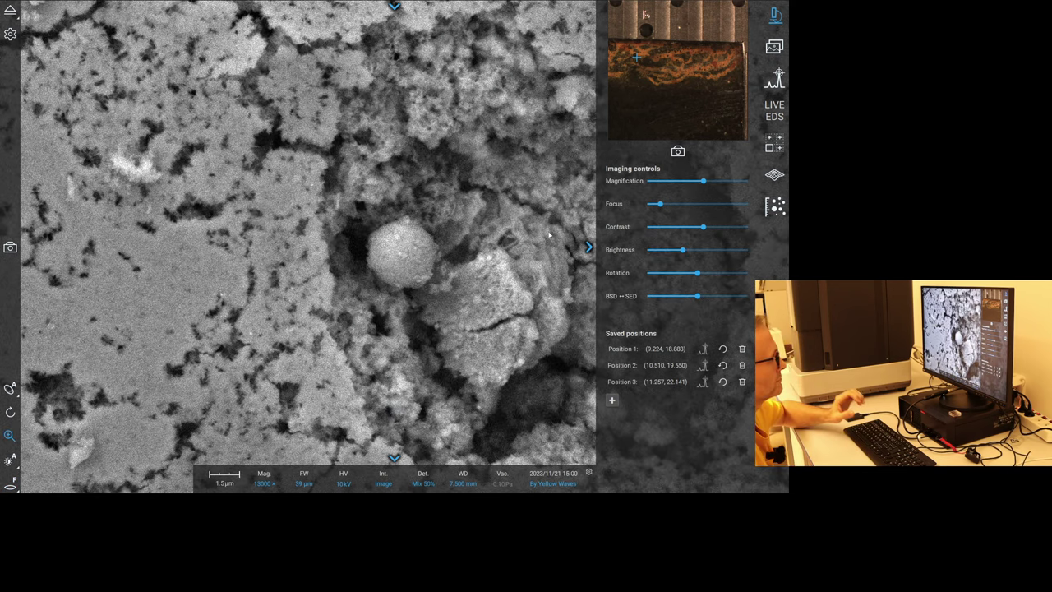
scroll(472, 274, up, 1)
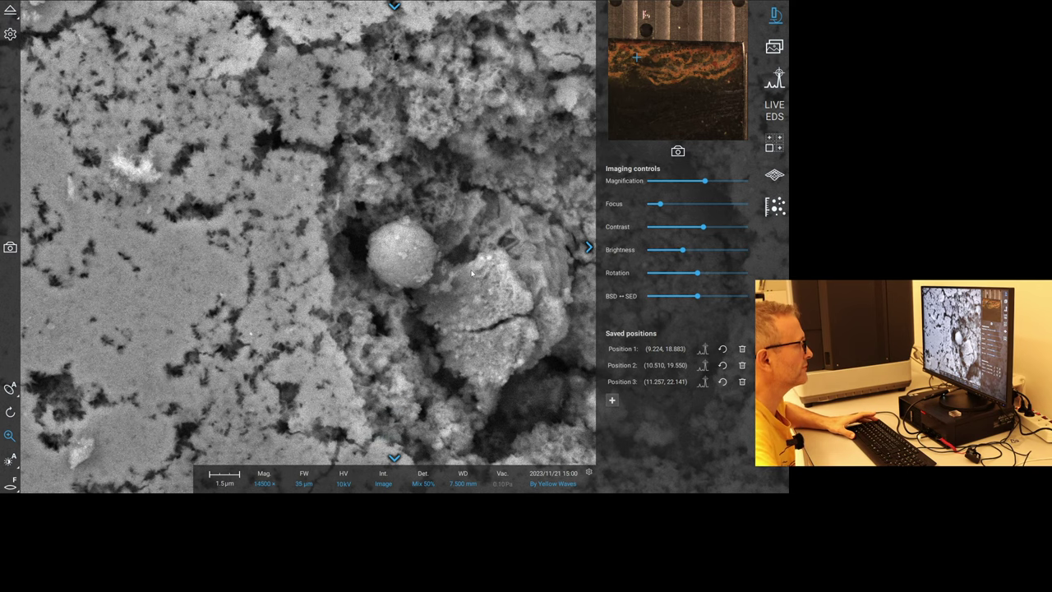
Inspect the sphere's surface at 42000× and return to an overview of its surroundings at 370×.
scroll(473, 274, up, 5)
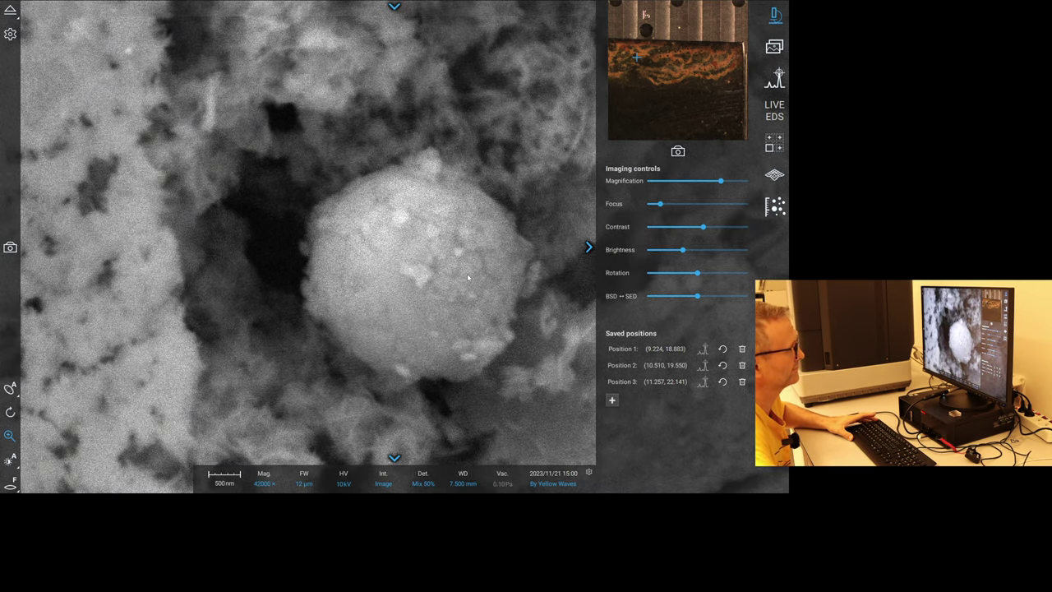
scroll(467, 272, down, 10)
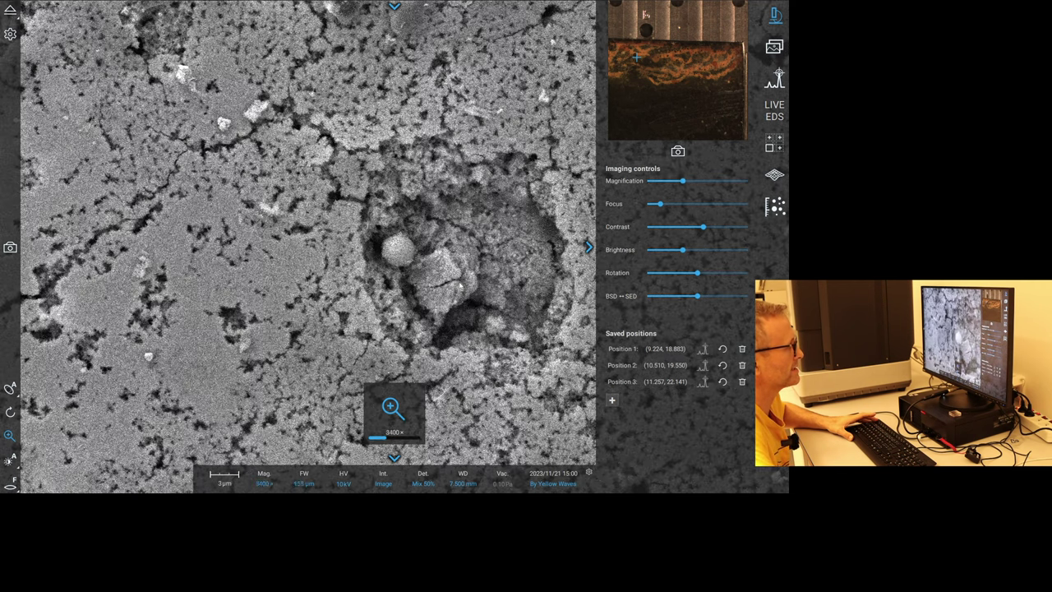
scroll(459, 284, down, 9)
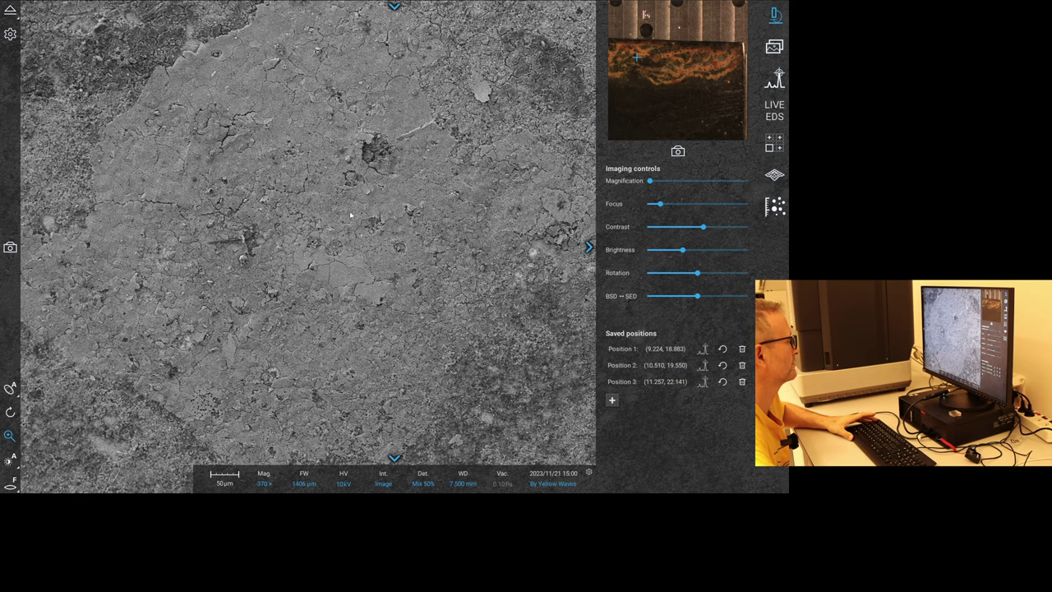
Revisit the bright white patch near the right edge of the stitched Waves map in live imaging.
click(777, 149)
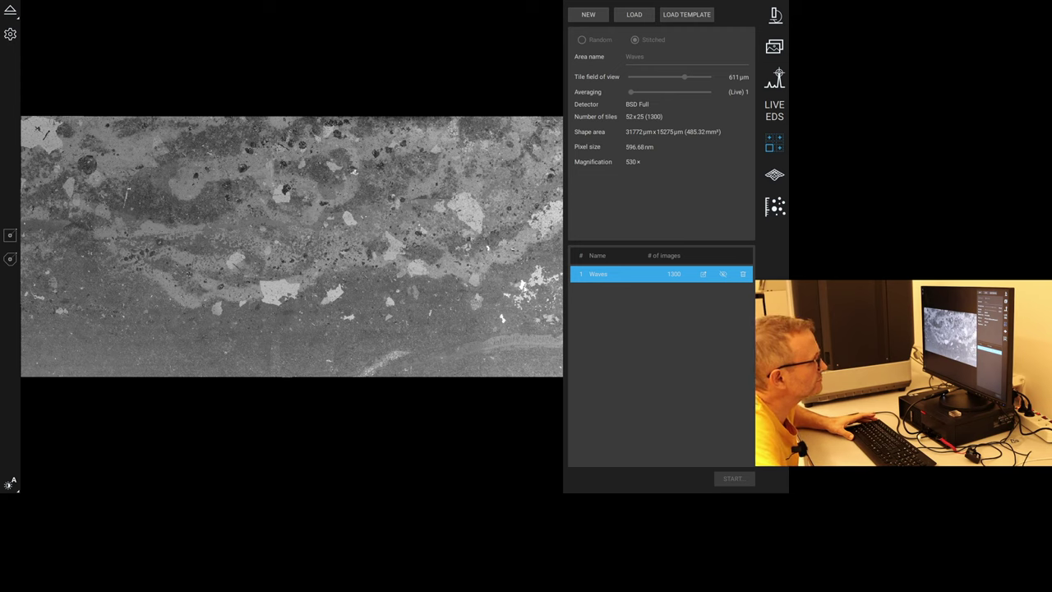
right_click(523, 294)
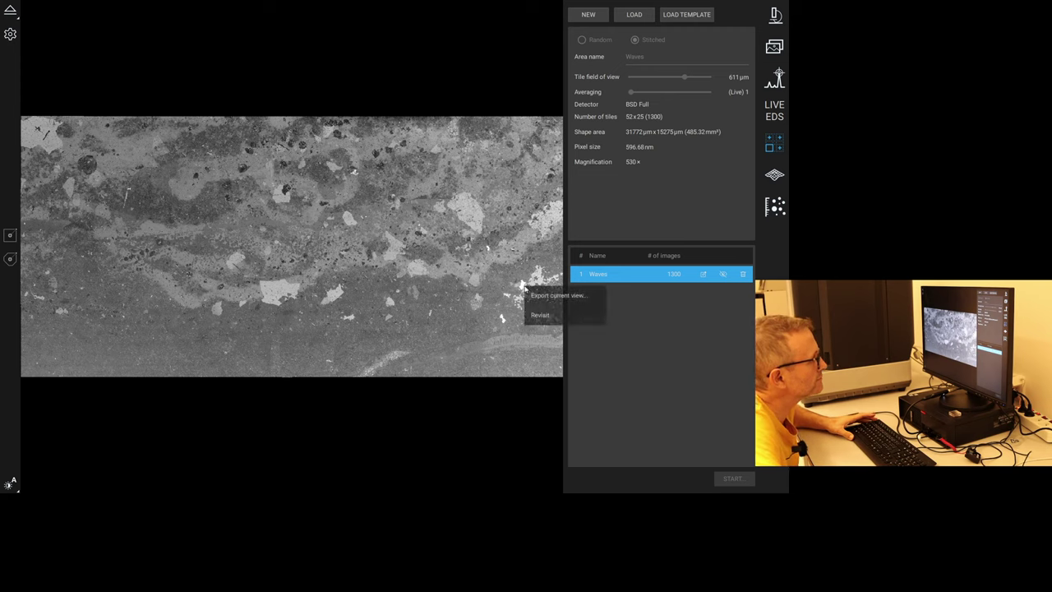
right_click(524, 293)
right_click(523, 294)
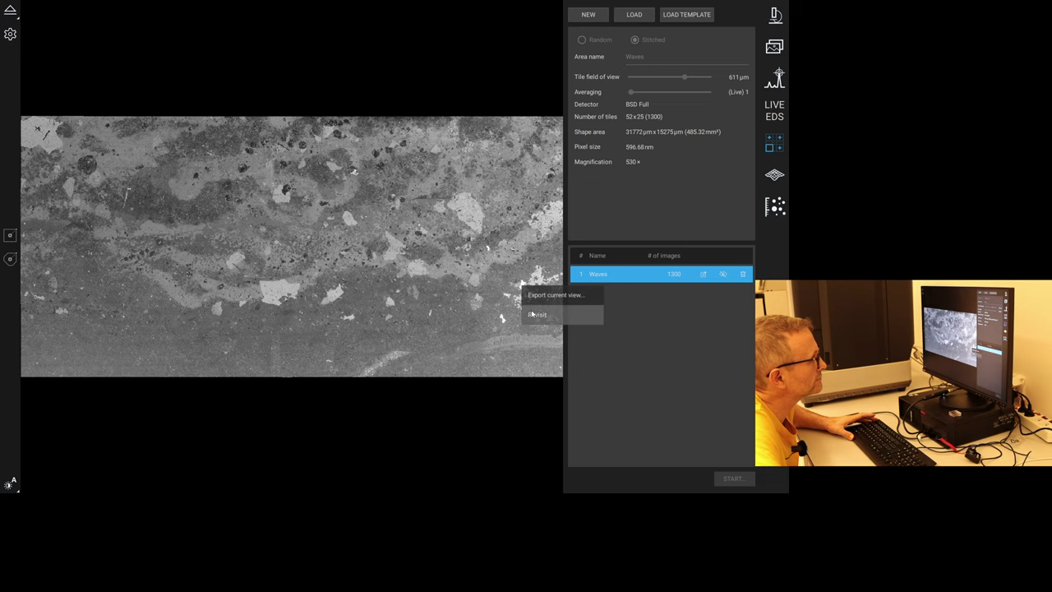
click(521, 303)
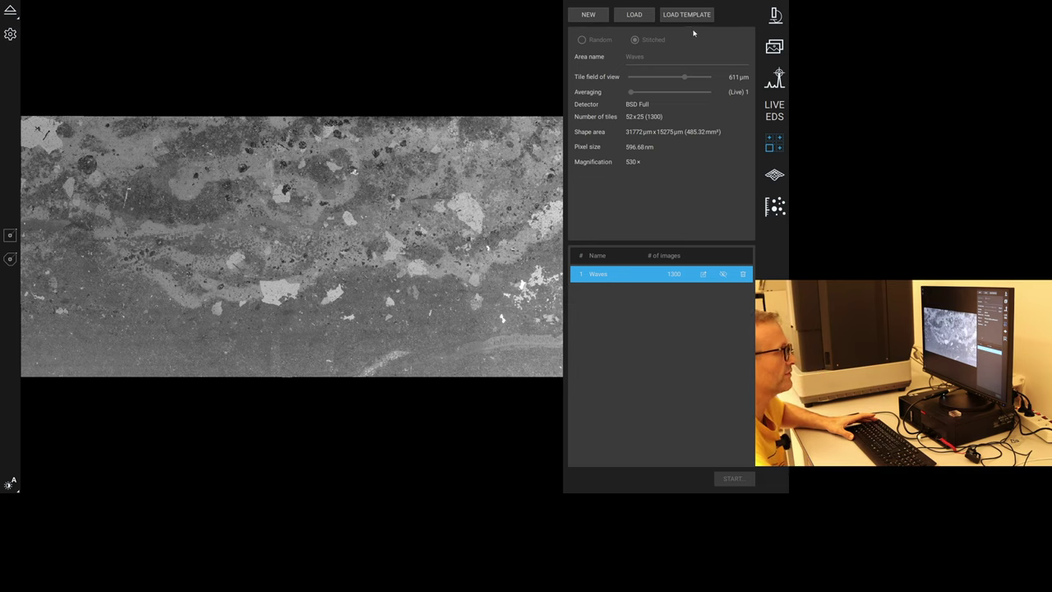
click(768, 18)
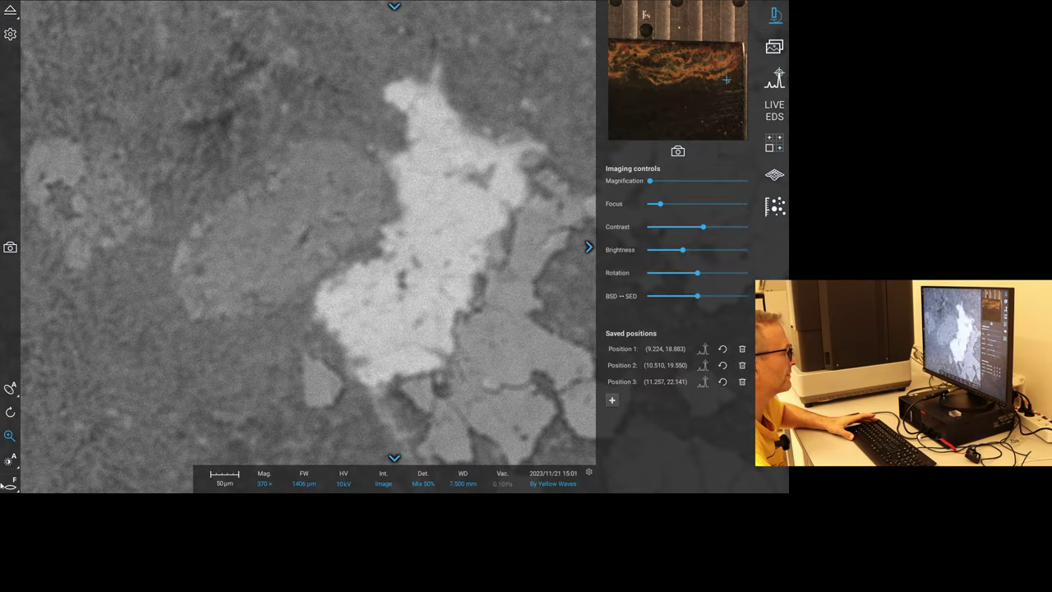
Focus manually on the bright patch until its cracks are sharp, at a working distance of about 6.52 mm.
click(13, 487)
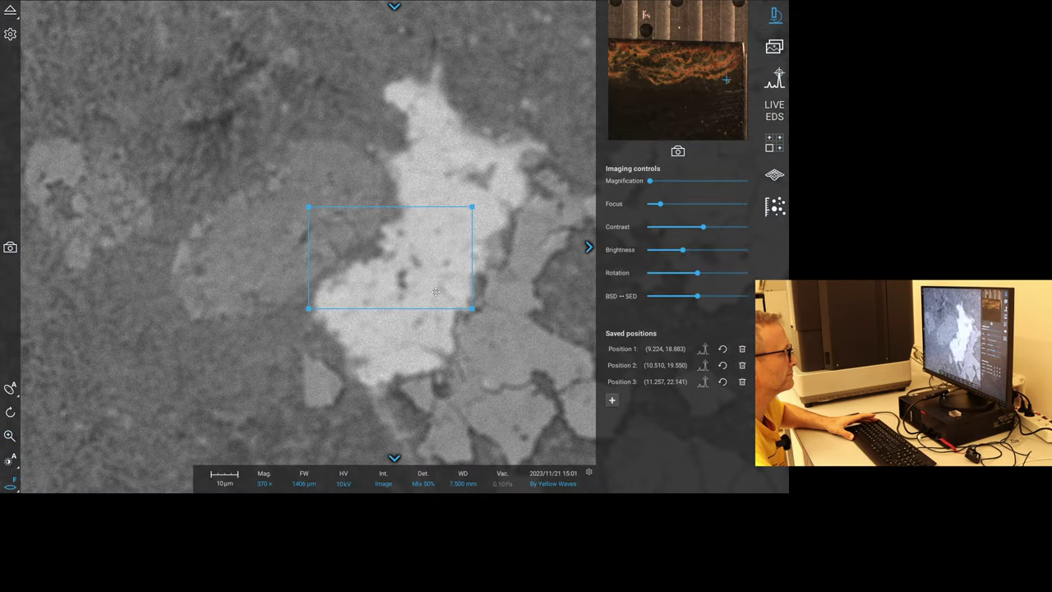
drag(336, 271, 201, 271)
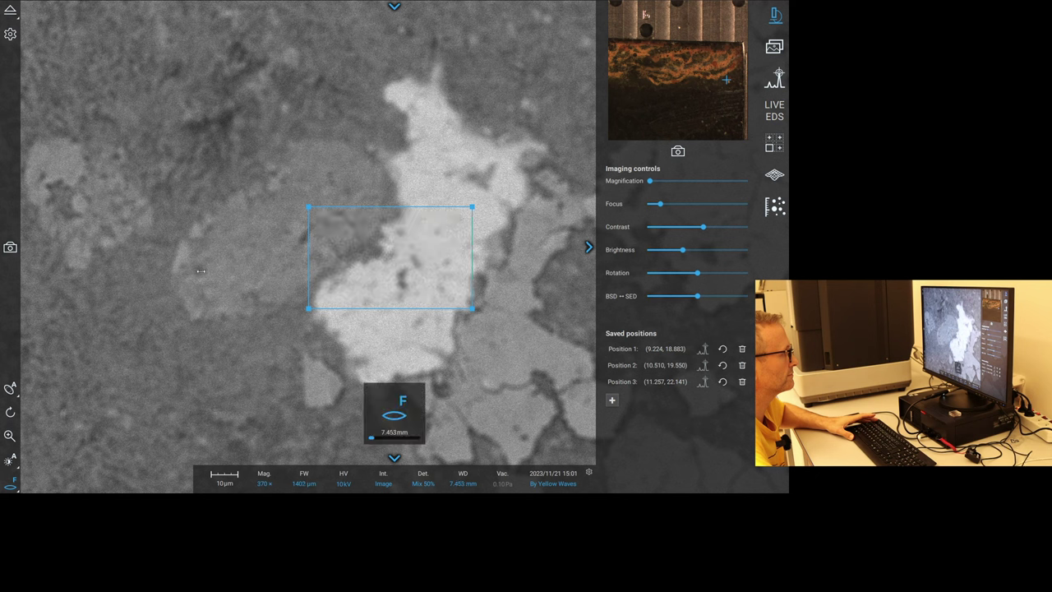
drag(124, 267, 82, 268)
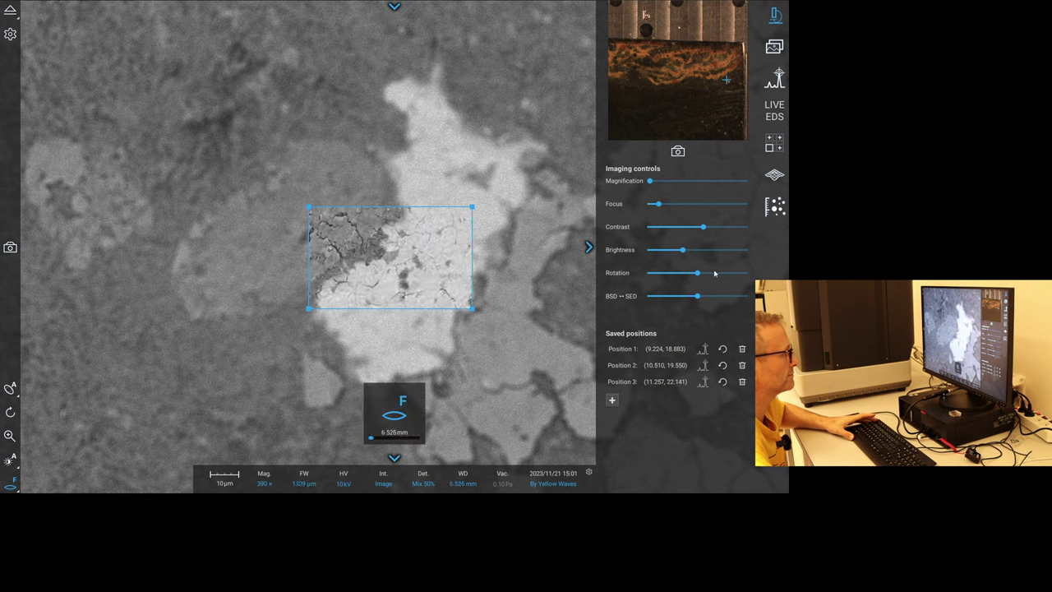
drag(746, 278, 788, 278)
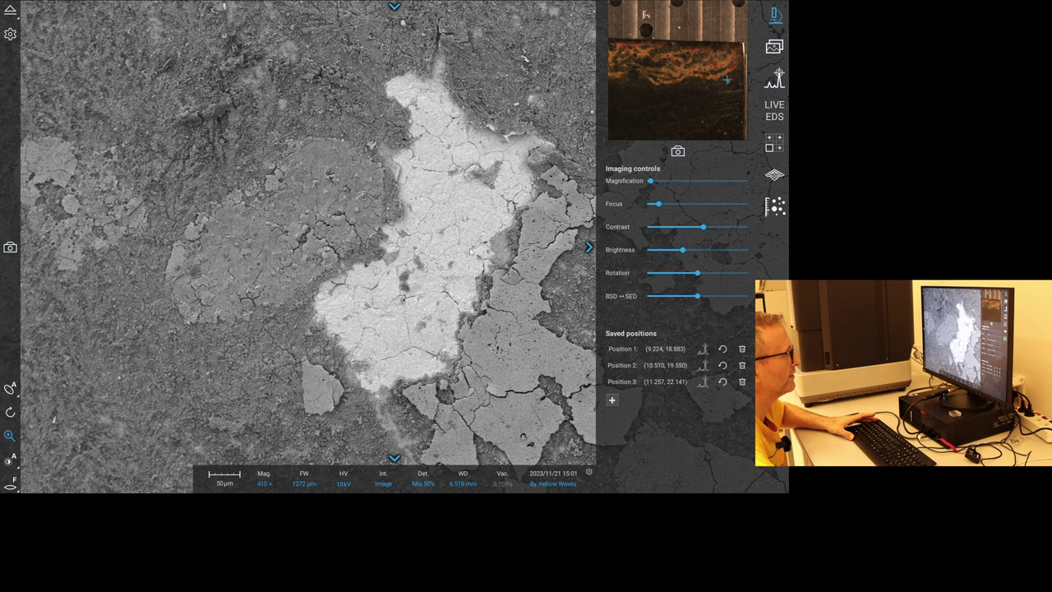
Shift the view to the porous grey flake beside the bright patch and raise the magnification to 3700×.
drag(471, 255, 396, 253)
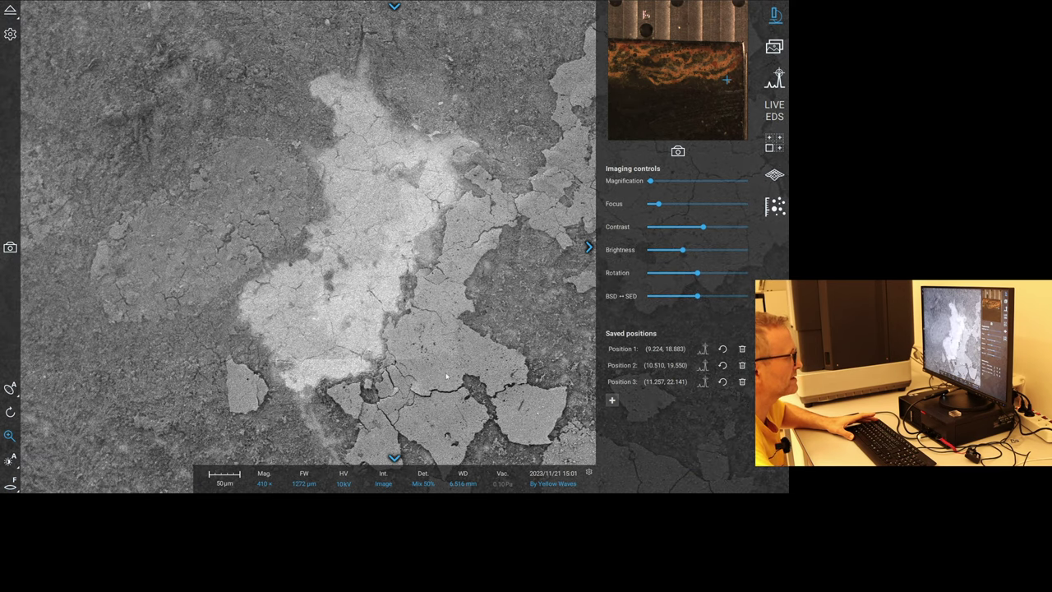
scroll(368, 347, up, 5)
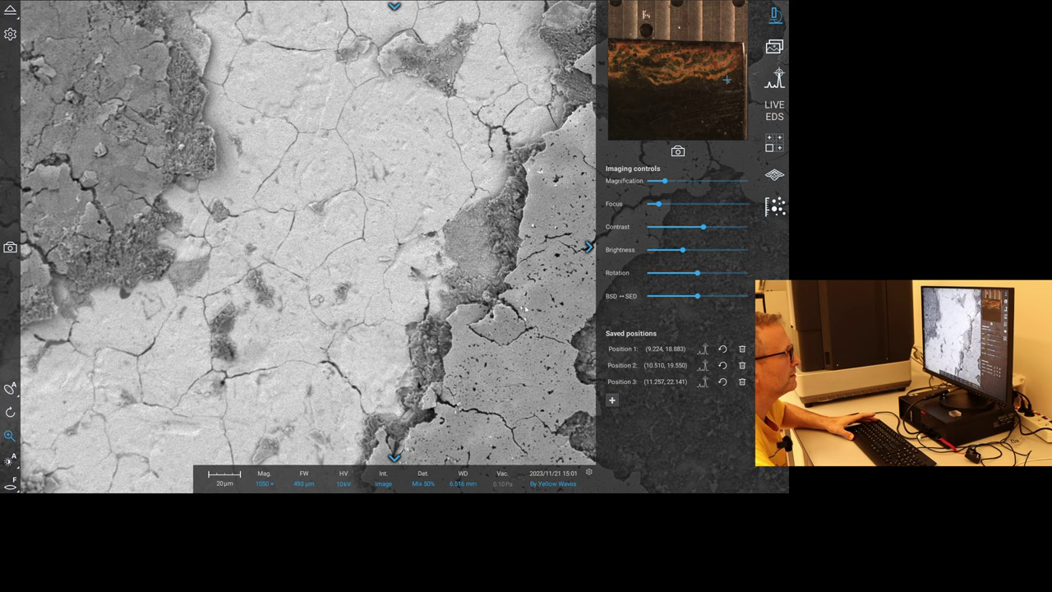
scroll(520, 370, up, 5)
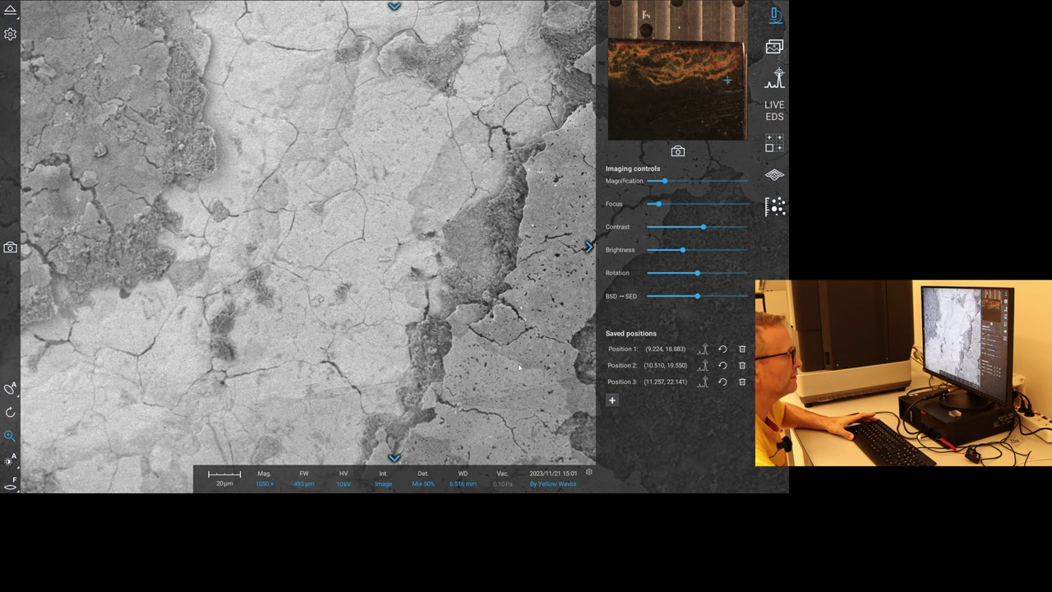
scroll(520, 374, up, 1)
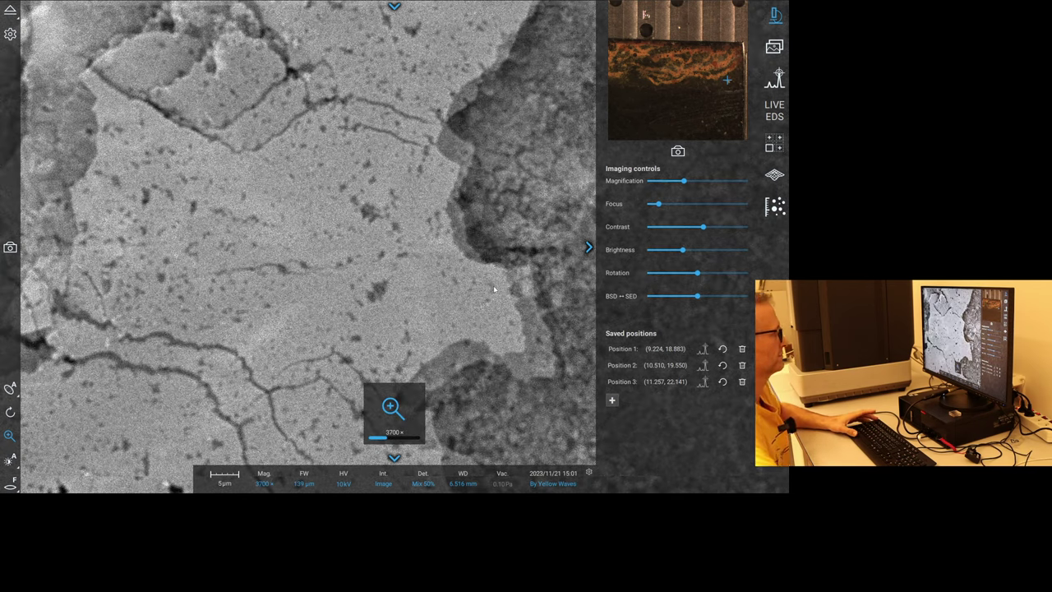
Refocus the porous flake at a working distance of about 6.59 mm and return to an overview at 390×.
click(10, 483)
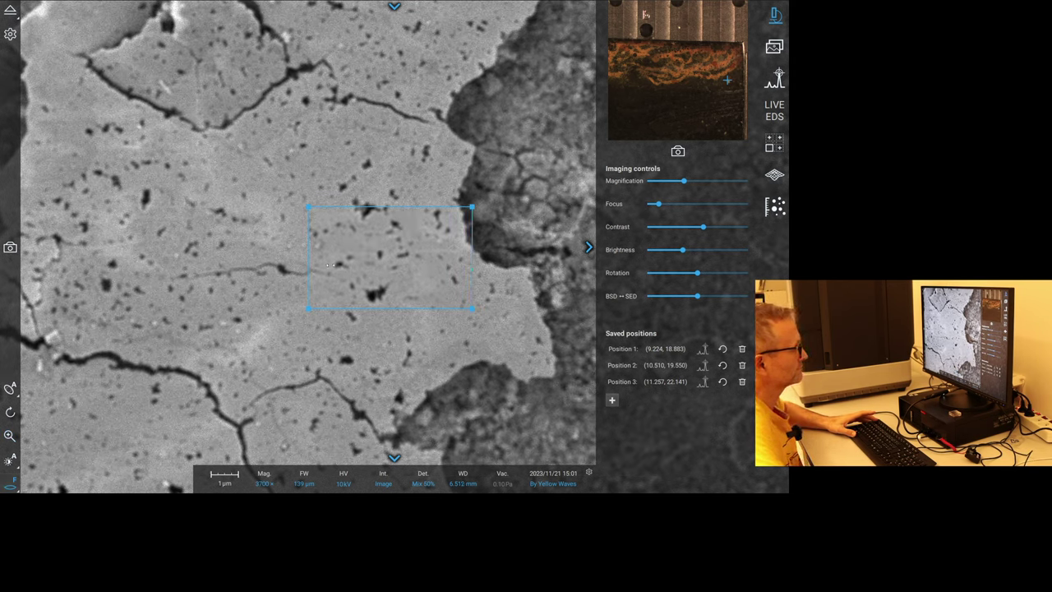
scroll(329, 265, down, 1)
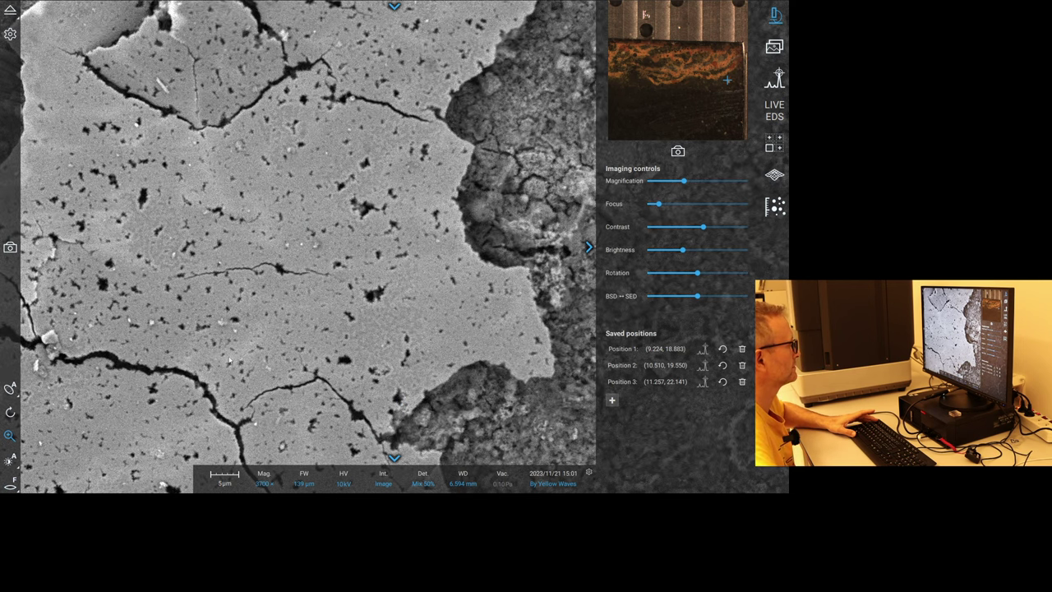
scroll(230, 360, down, 5)
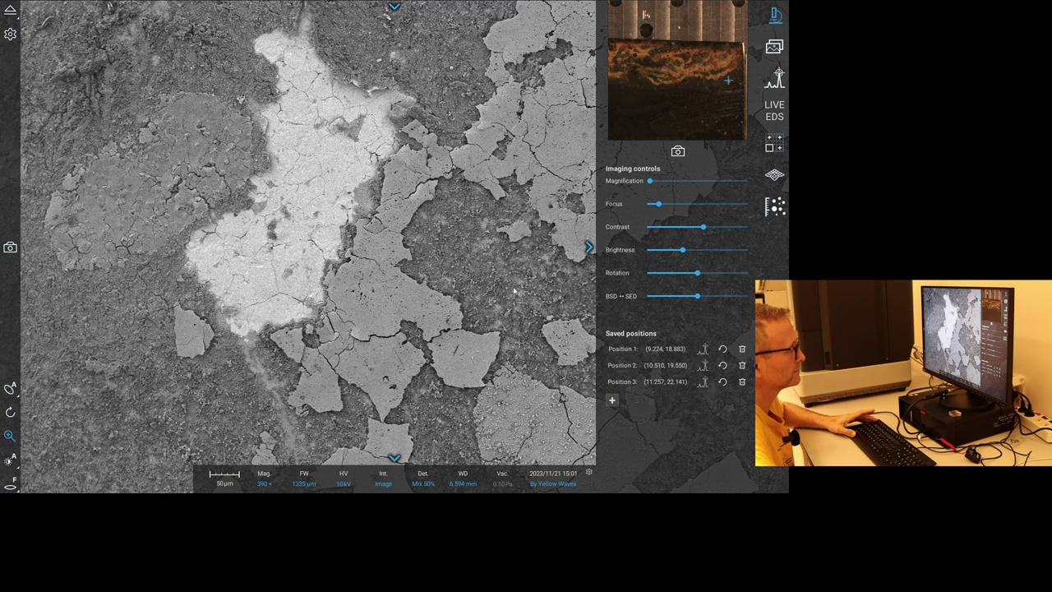
Center the dark granular area between the flakes and magnify it to a field width of 131 µm.
double_click(436, 274)
scroll(444, 279, up, 1)
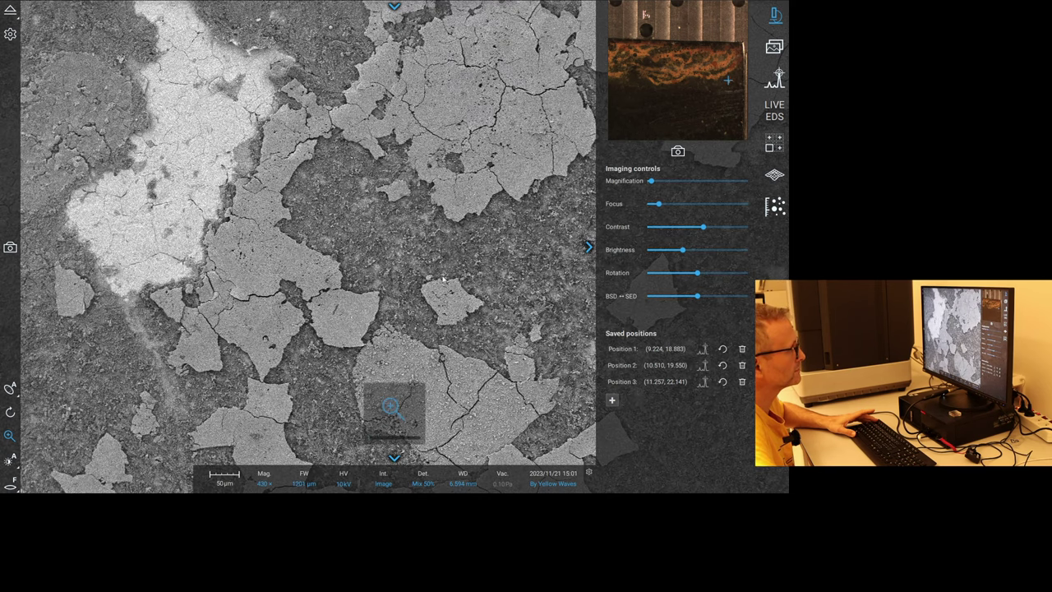
scroll(443, 279, up, 5)
scroll(386, 282, up, 4)
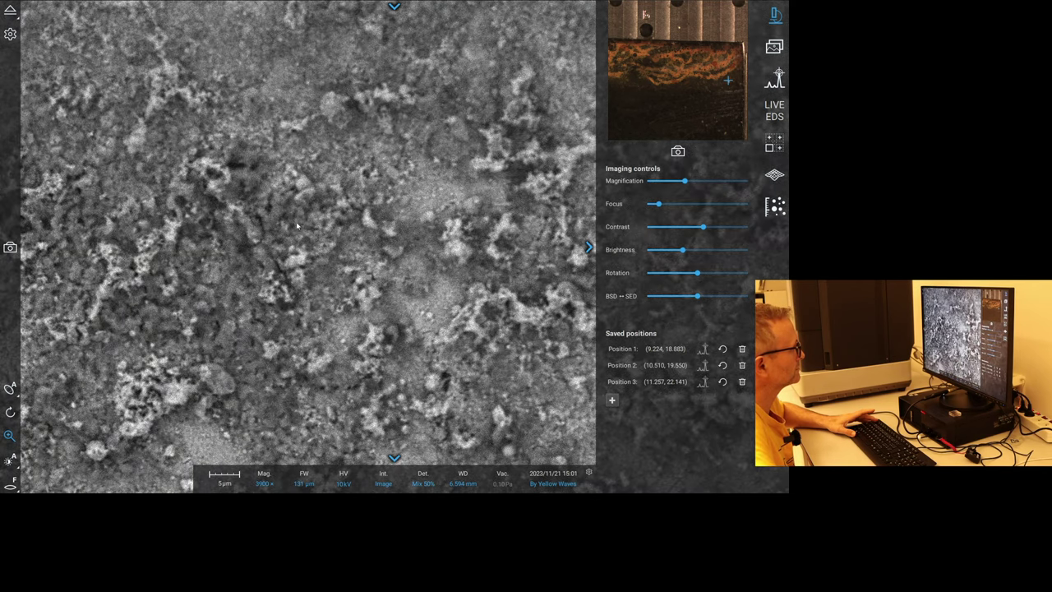
Refocus the granular area at a working distance of about 6.55 mm and zoom back out to 390×.
click(10, 487)
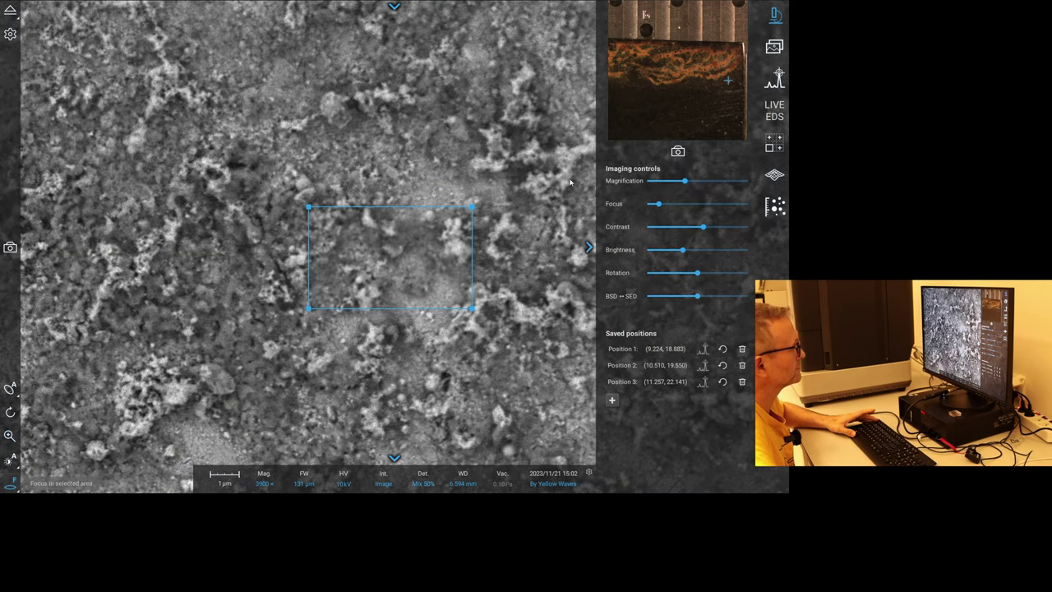
scroll(401, 281, up, 1)
scroll(441, 286, up, 1)
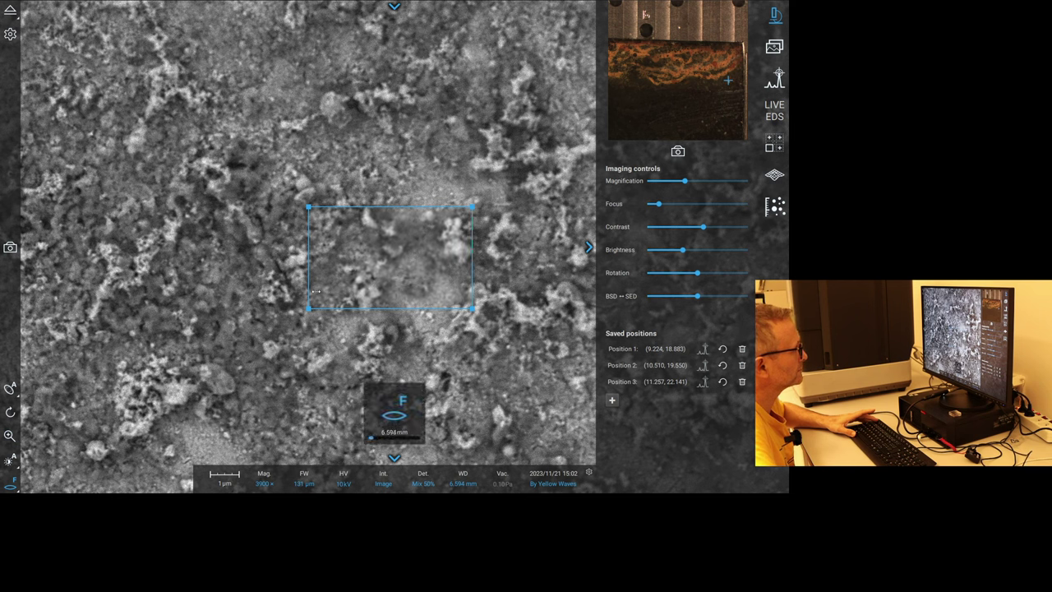
scroll(315, 291, down, 2)
scroll(224, 291, down, 5)
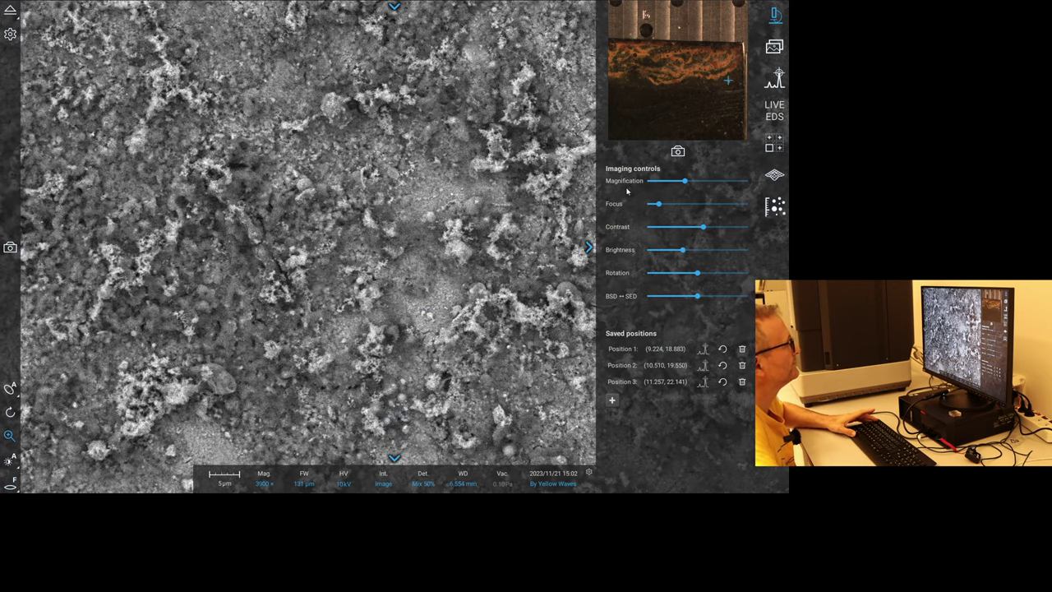
scroll(324, 259, down, 2)
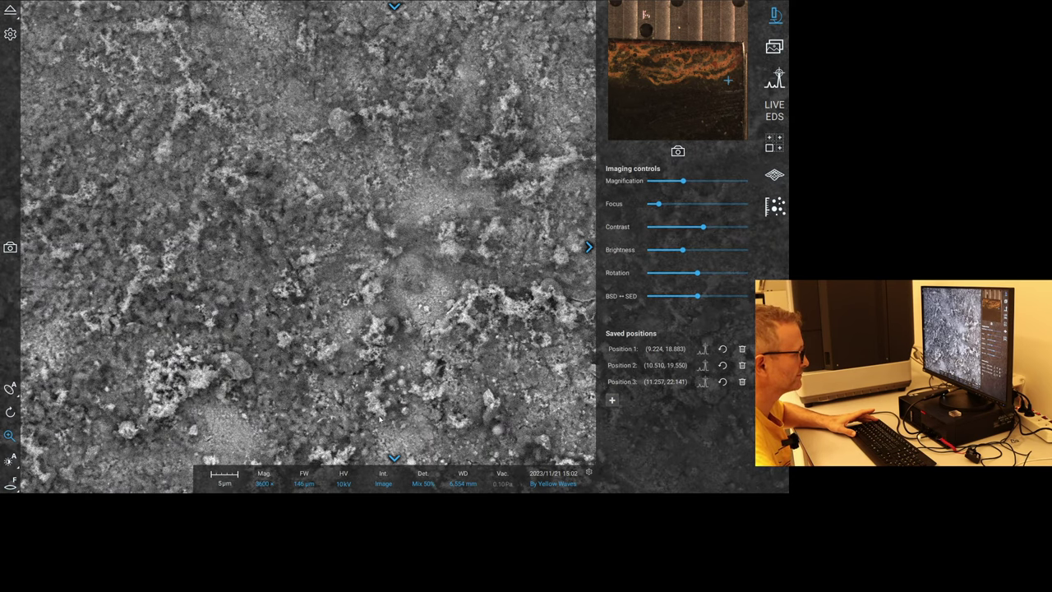
scroll(445, 285, down, 10)
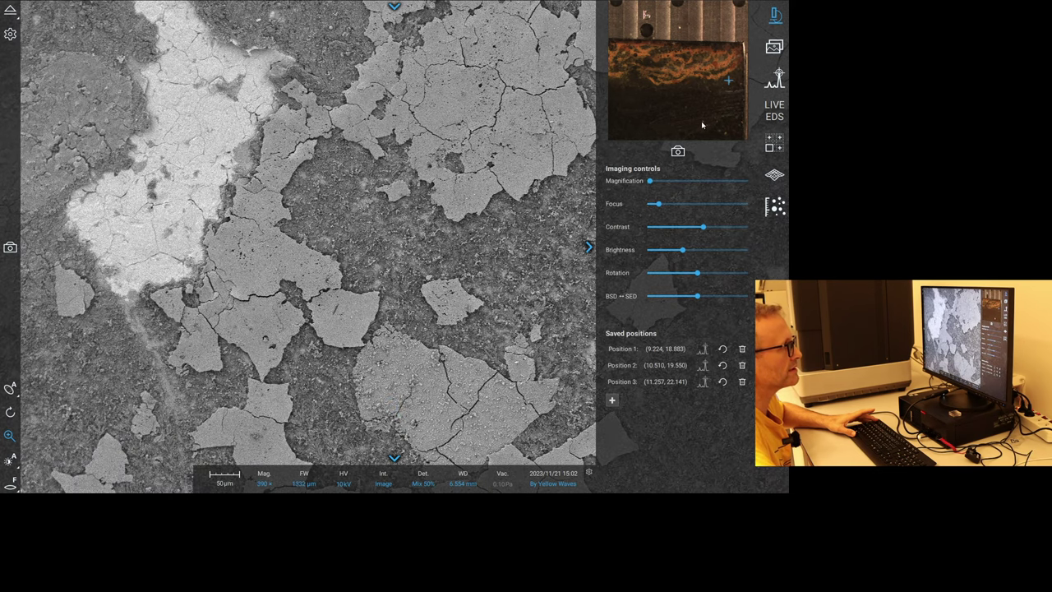
Move the stage to the dark lower part of the sample and focus manually at a working distance of about 7.74 mm.
click(701, 123)
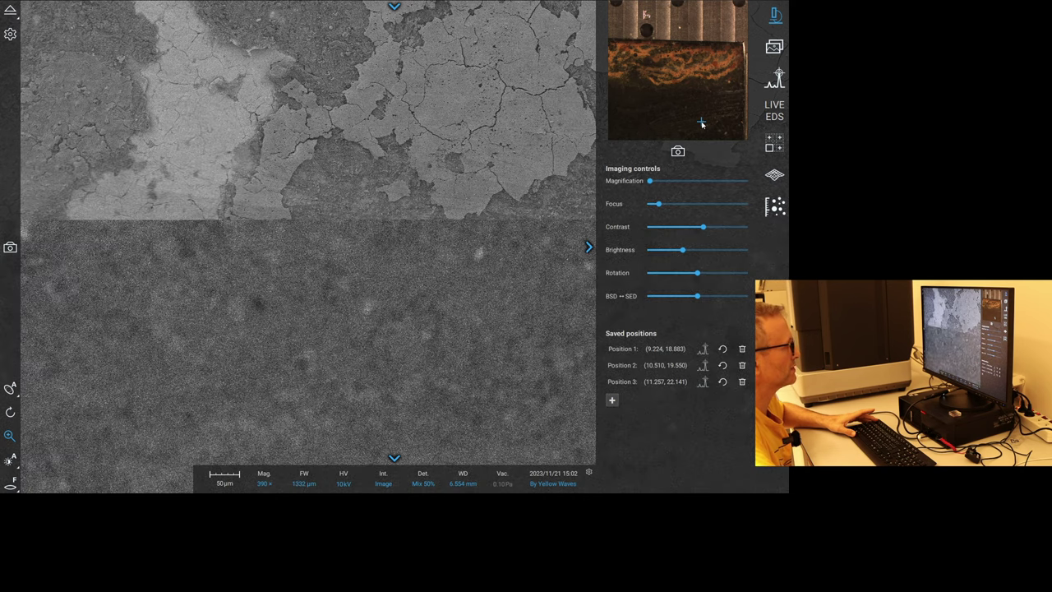
click(10, 485)
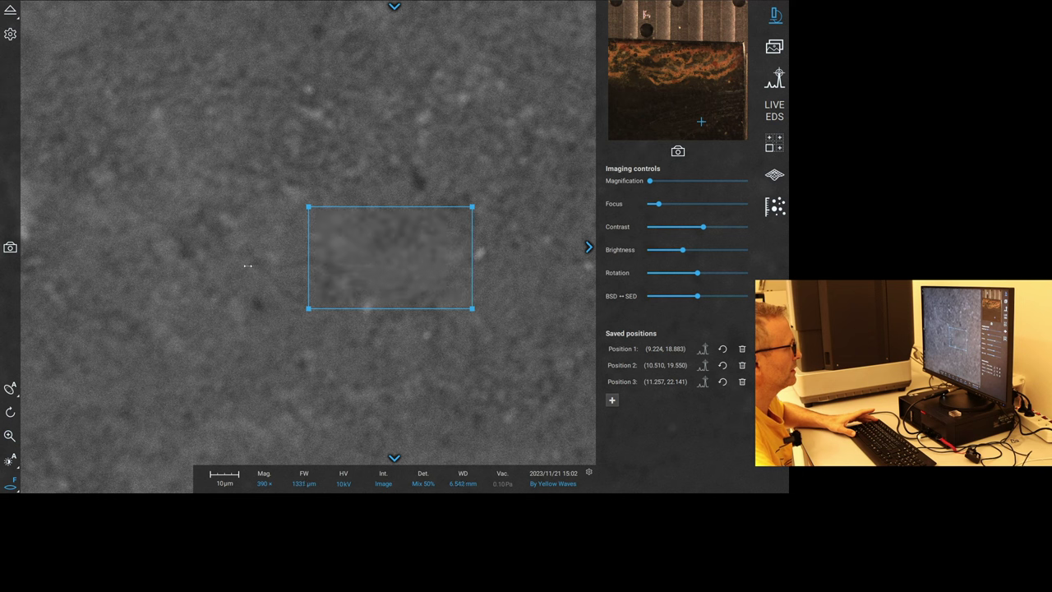
drag(337, 264, 28, 269)
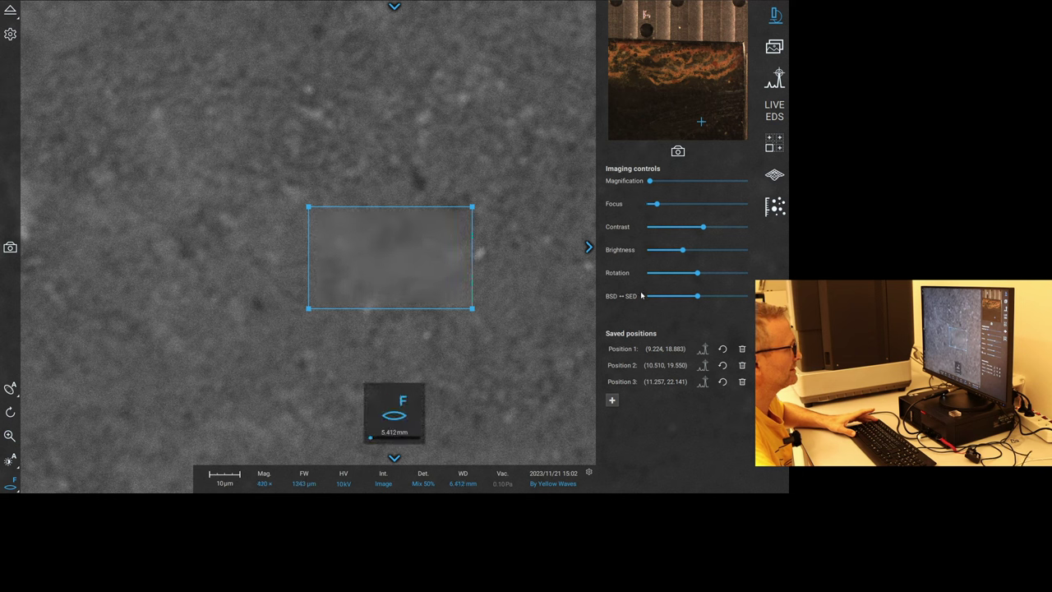
drag(454, 270, 477, 271)
drag(616, 293, 779, 276)
drag(10, 277, 188, 260)
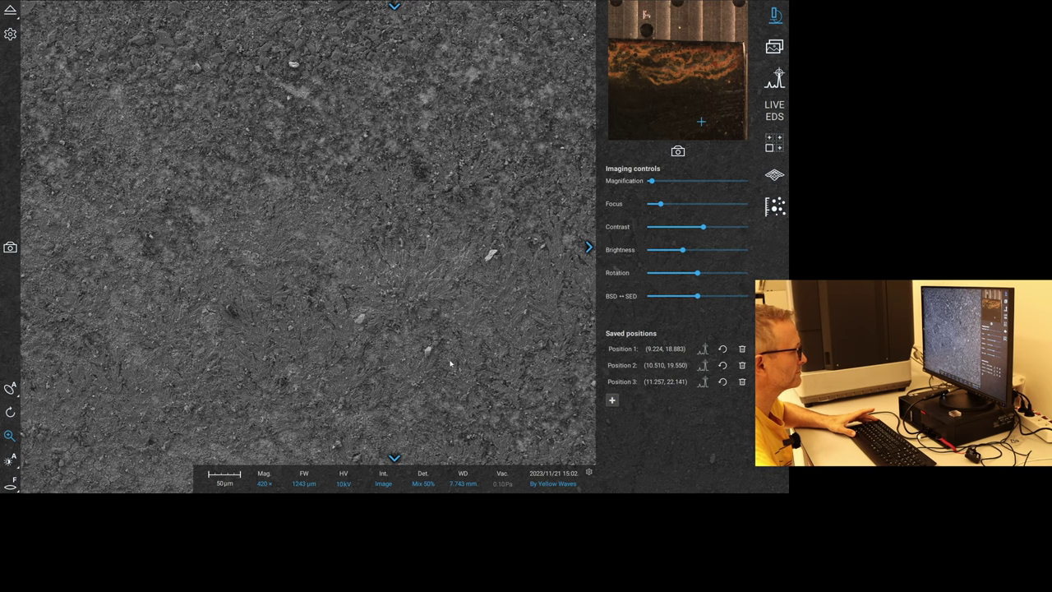
Survey the dark lower area at 360×, center the fan-shaped crystals and magnify them to 1050×.
scroll(451, 363, down, 2)
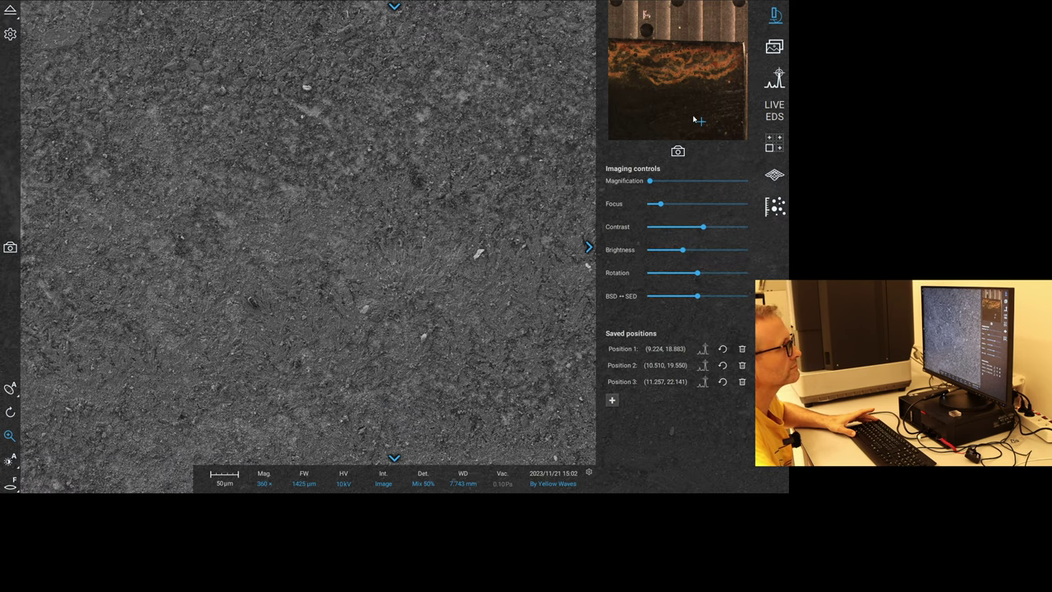
click(716, 123)
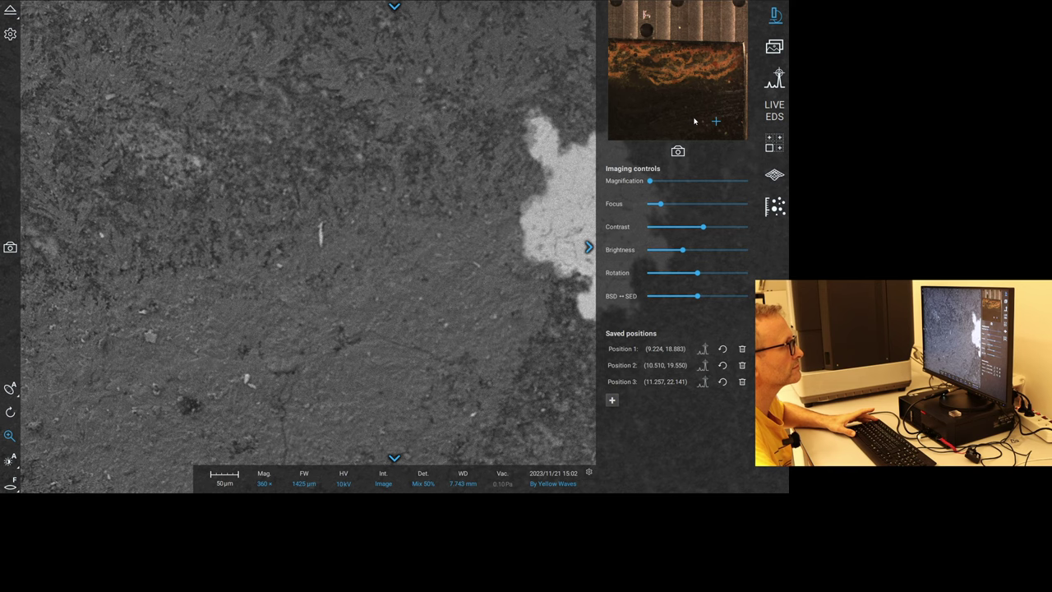
click(694, 120)
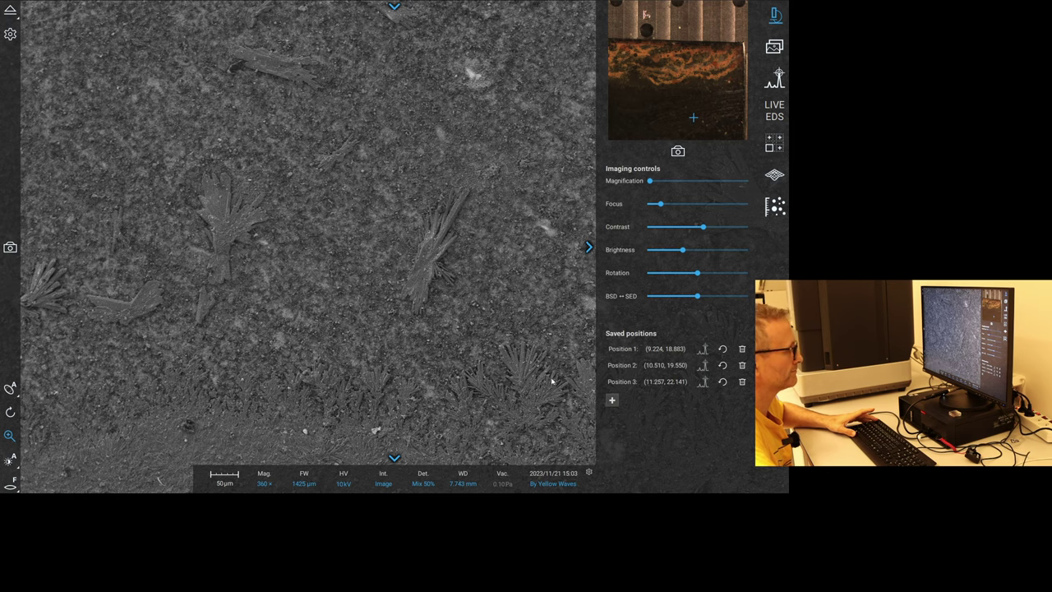
double_click(520, 413)
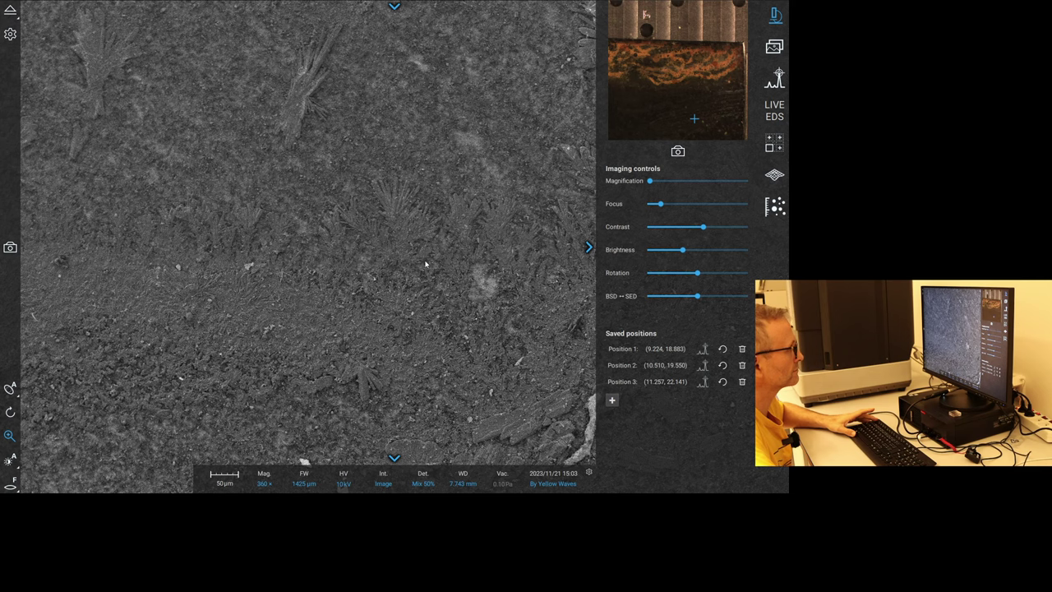
scroll(412, 255, up, 5)
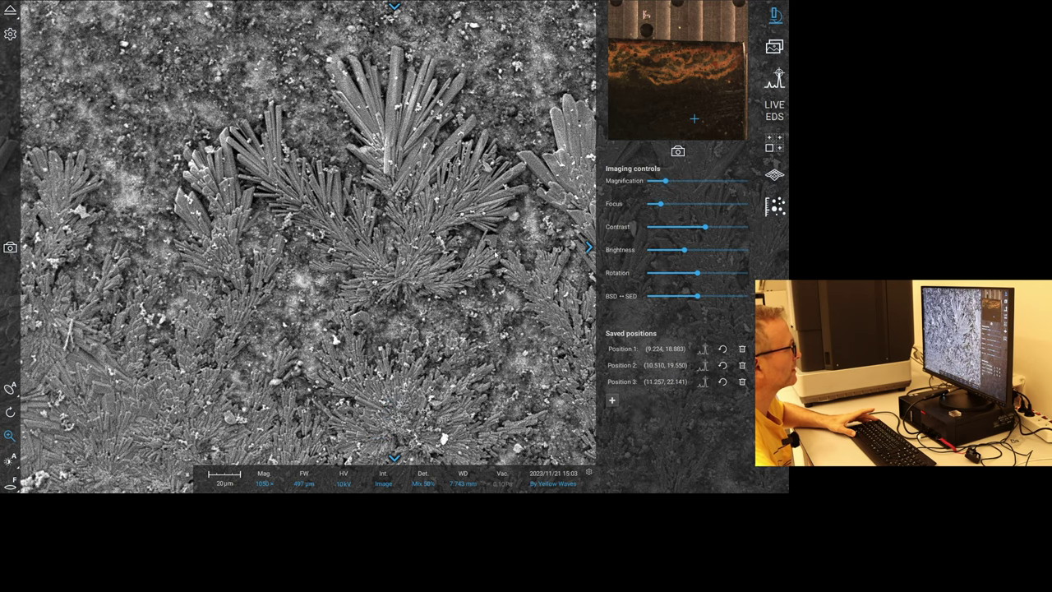
Save an image of the fan-shaped crystals centered at 1150× and focused on the large fan at a working distance of about 7.763 mm.
double_click(407, 252)
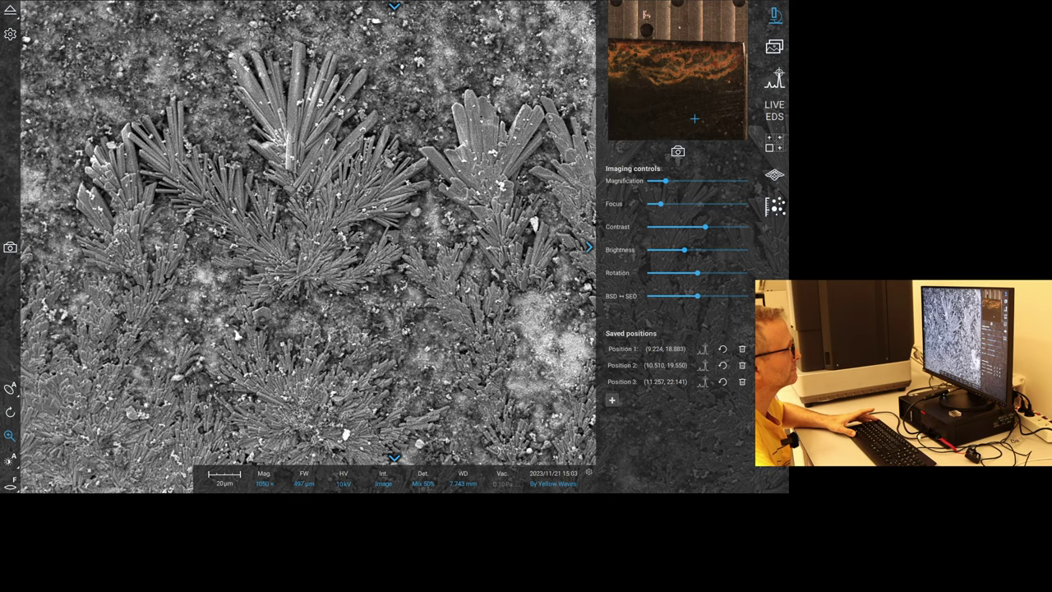
scroll(424, 318, up, 1)
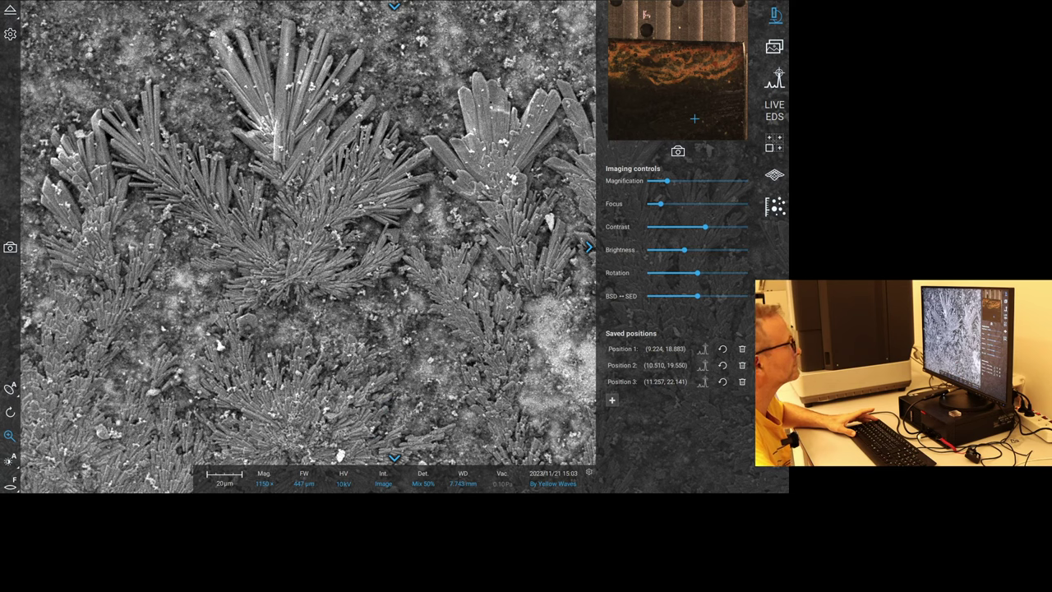
click(10, 485)
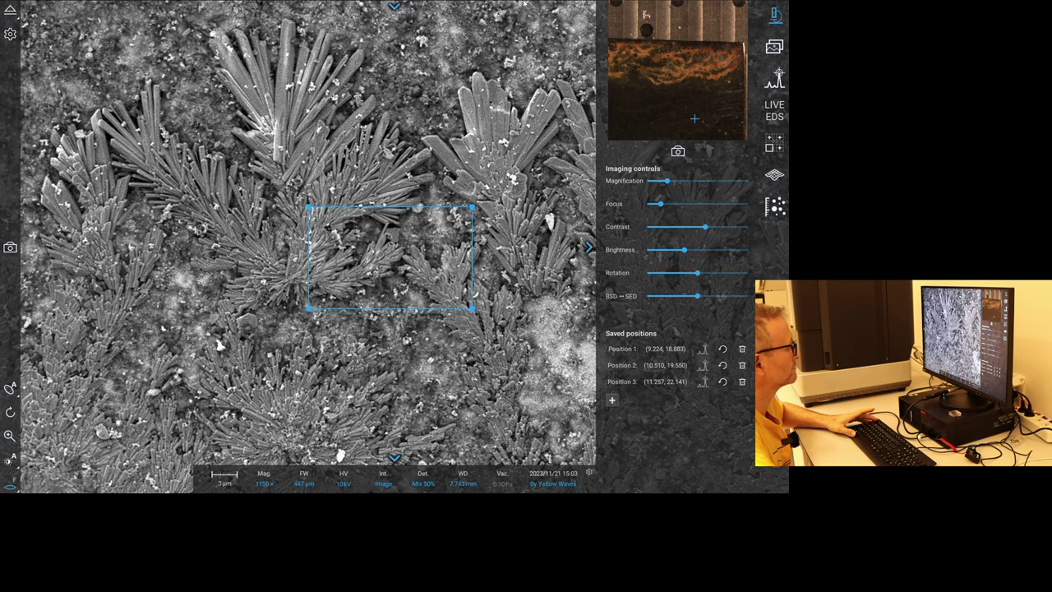
drag(389, 258, 281, 66)
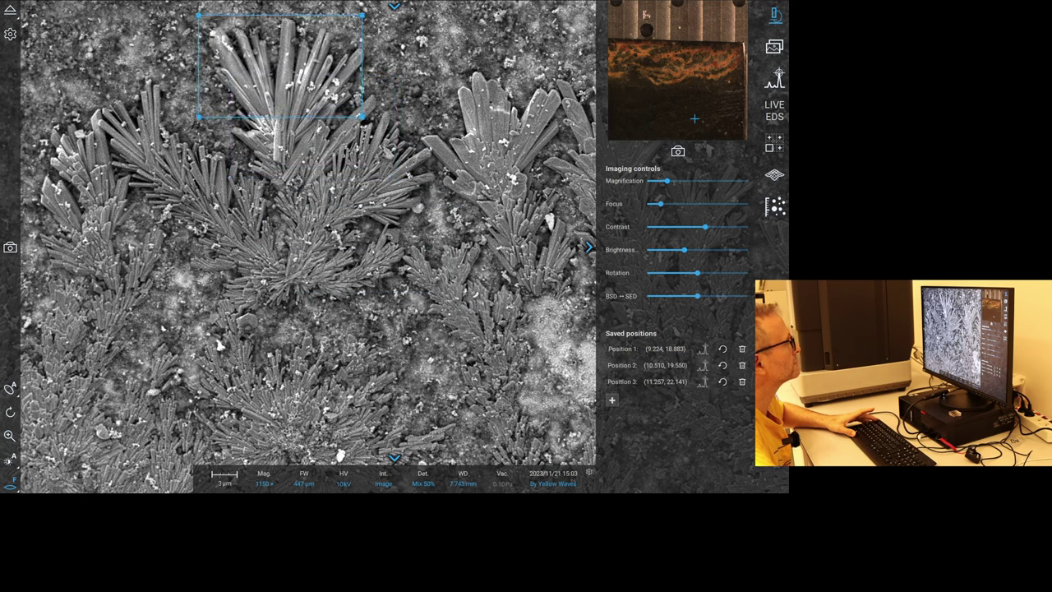
scroll(296, 87, down, 1)
scroll(281, 66, down, 1)
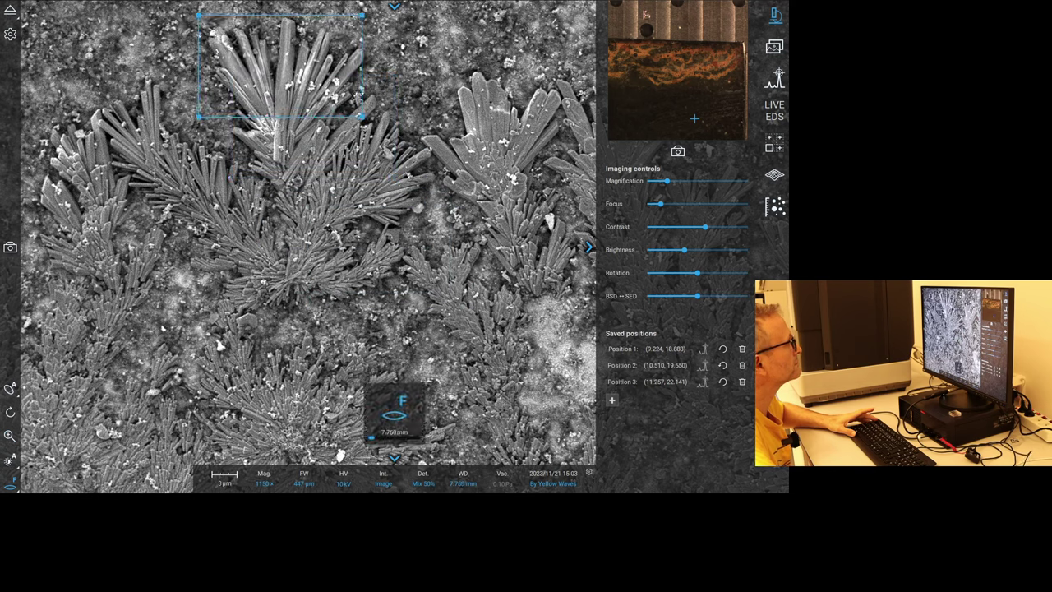
scroll(281, 65, down, 1)
scroll(280, 66, down, 1)
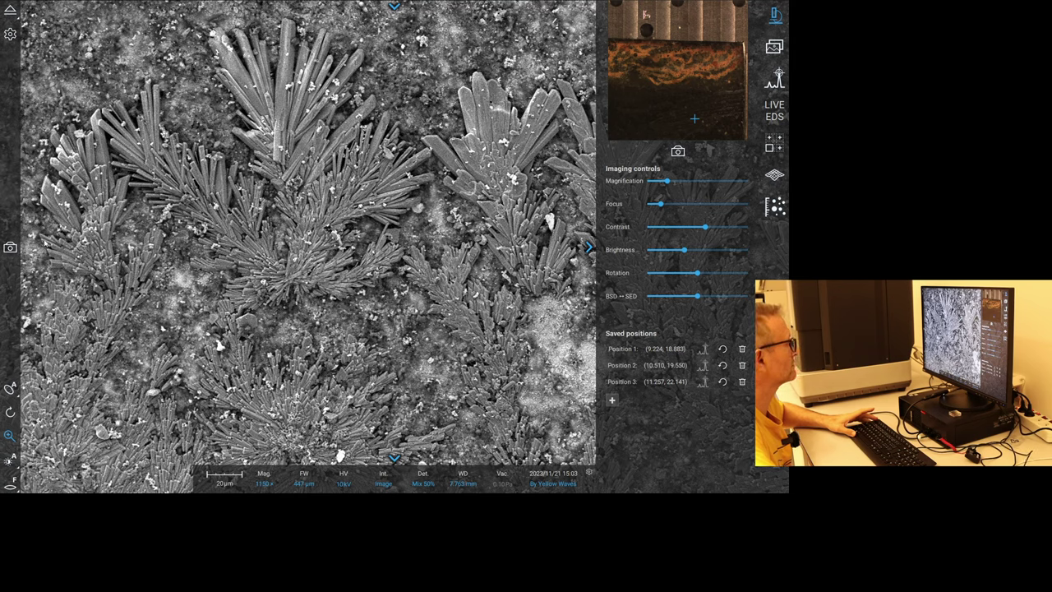
click(10, 246)
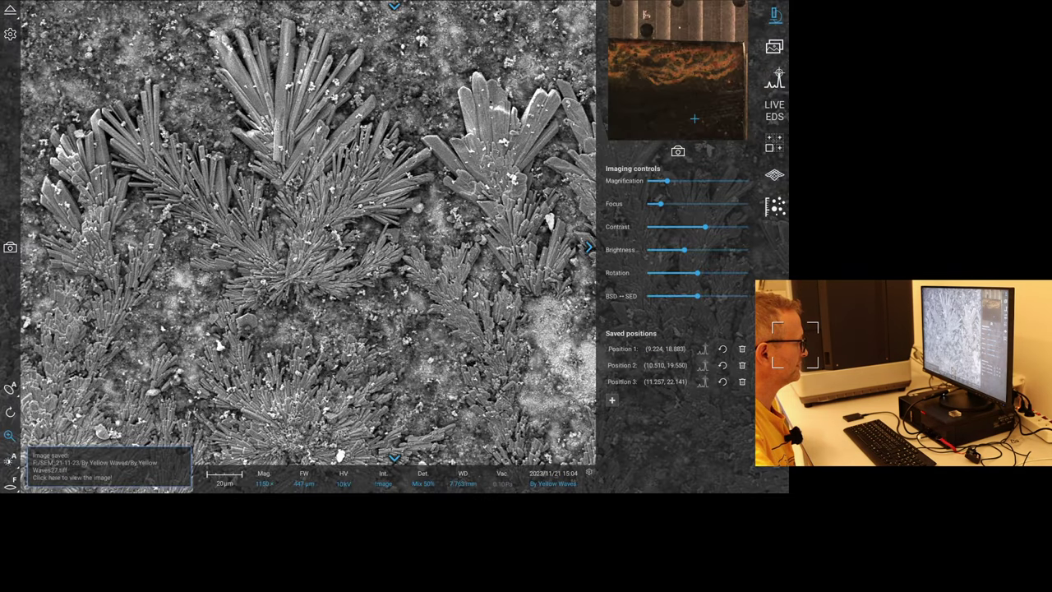
Switch the beam to Point intensity at 15 kV and refocus the large crystal fan at a working distance of about 7.83 mm.
click(385, 484)
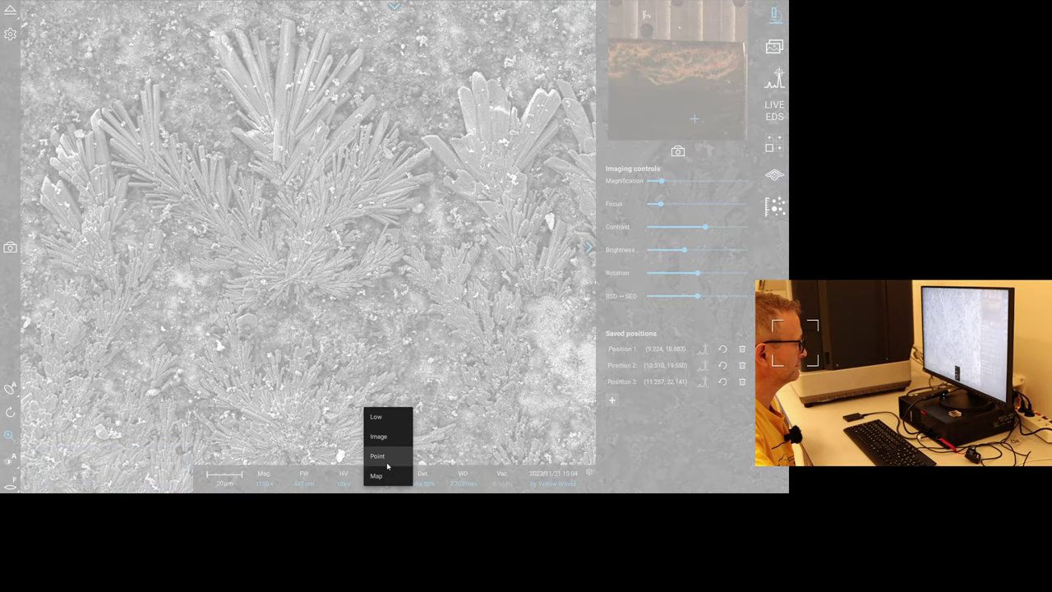
click(471, 442)
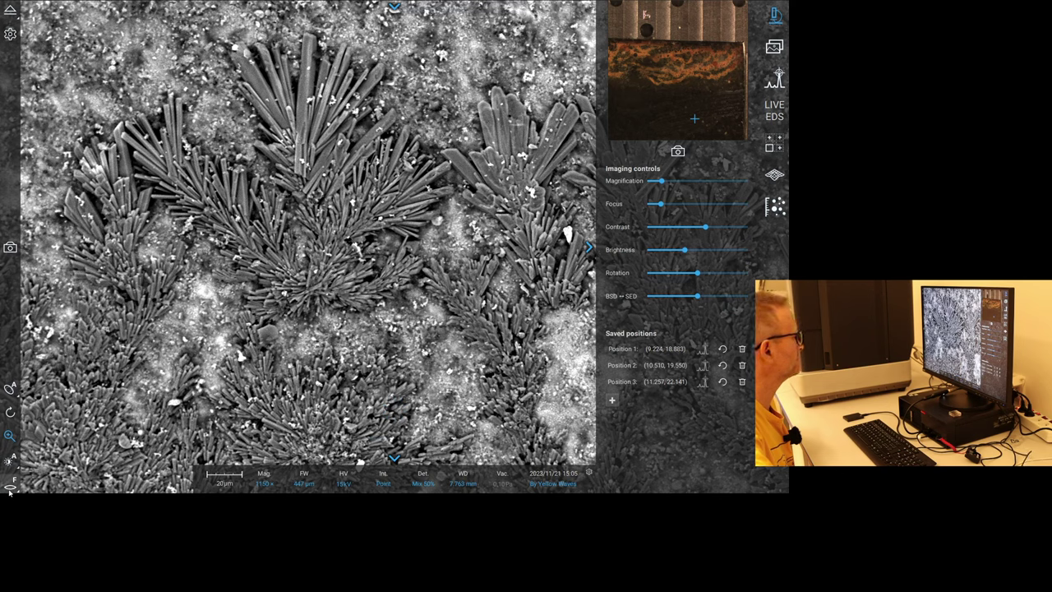
drag(199, 15, 362, 117)
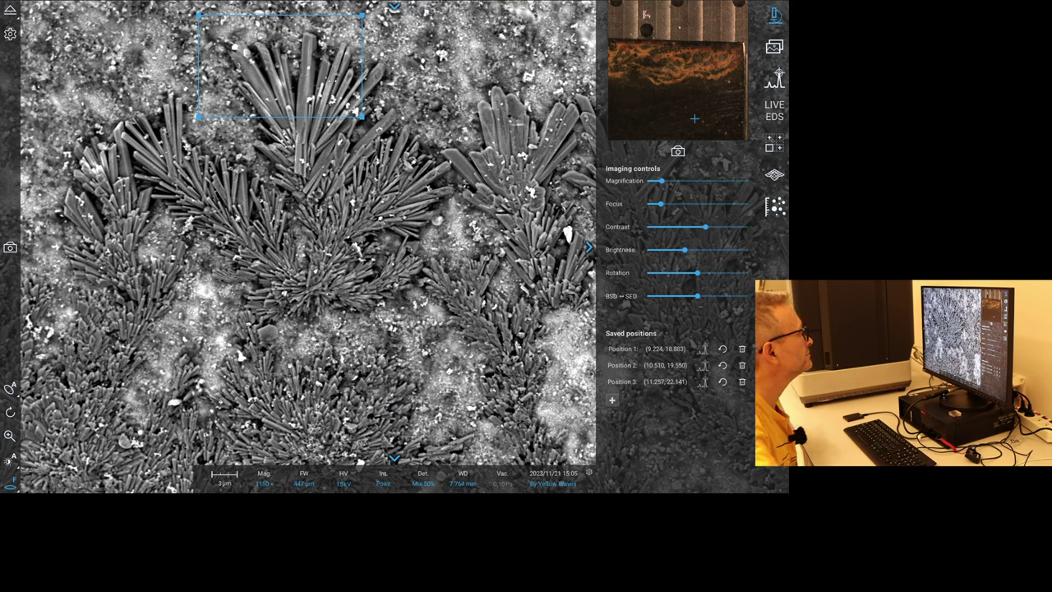
scroll(308, 239, up, 1)
scroll(308, 239, up, 2)
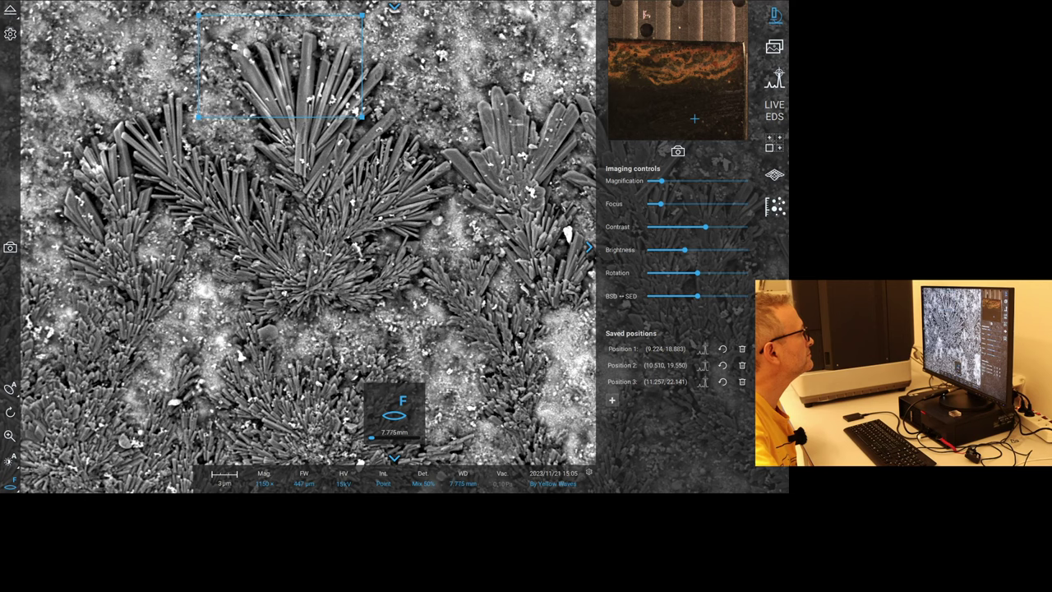
scroll(309, 238, up, 5)
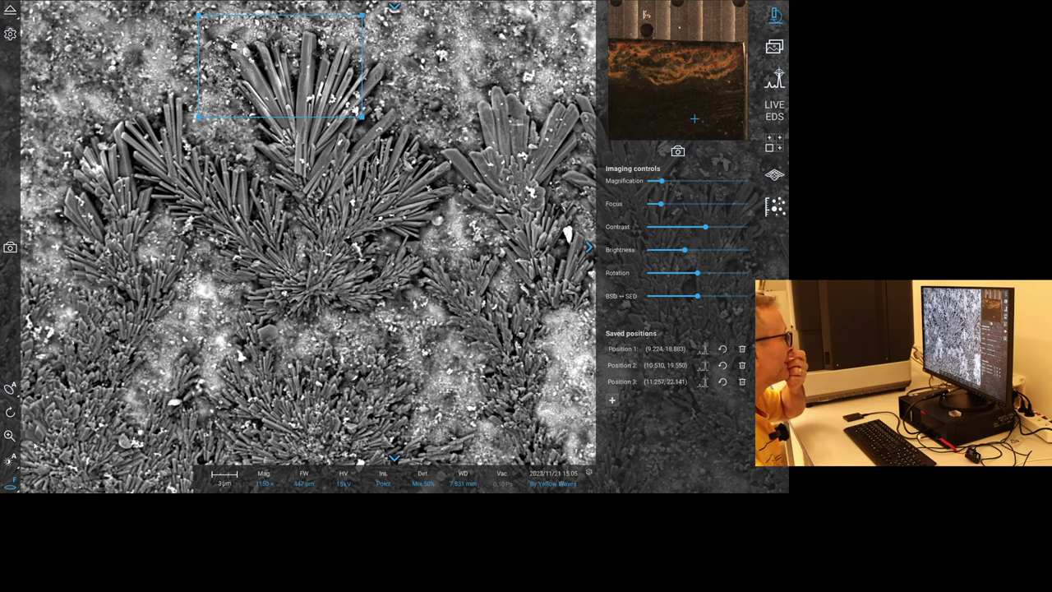
click(10, 436)
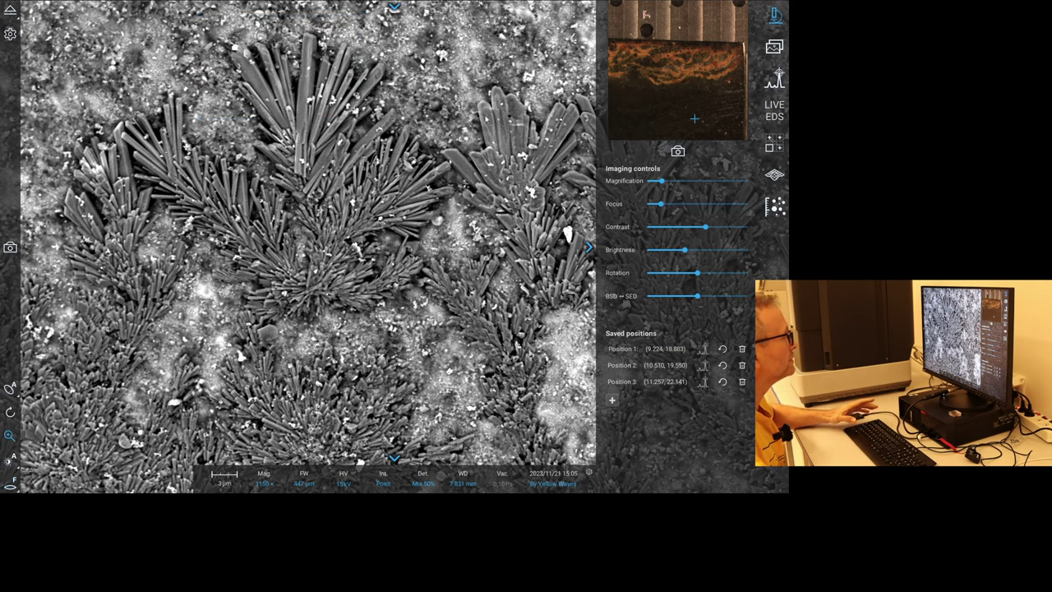
Add a new magnified image of the crystal fan to the Spheres element identification project and place a point measurement on a long crystal.
click(778, 79)
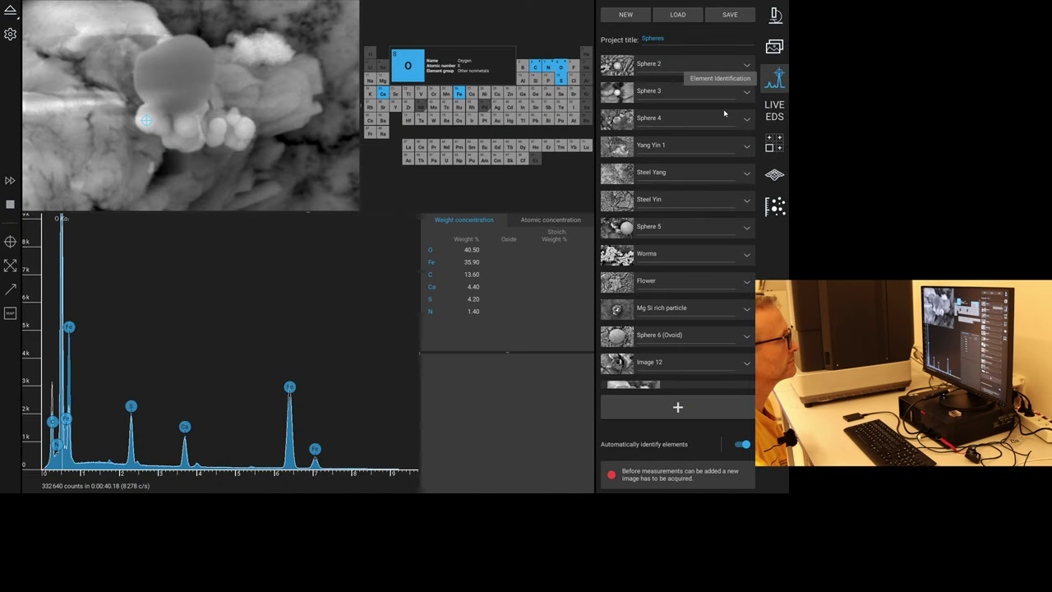
click(701, 408)
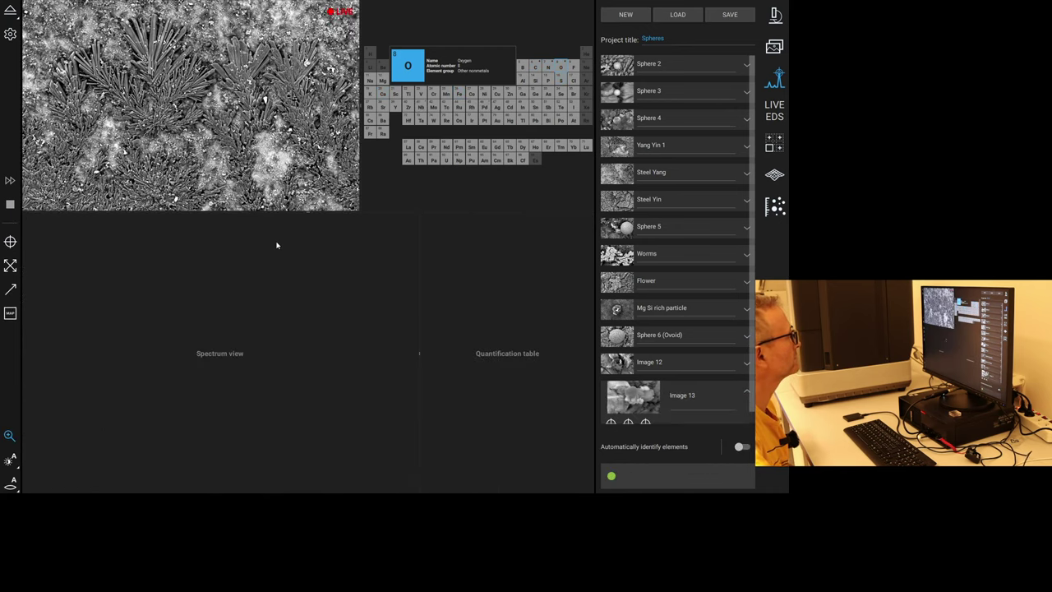
scroll(138, 48, up, 3)
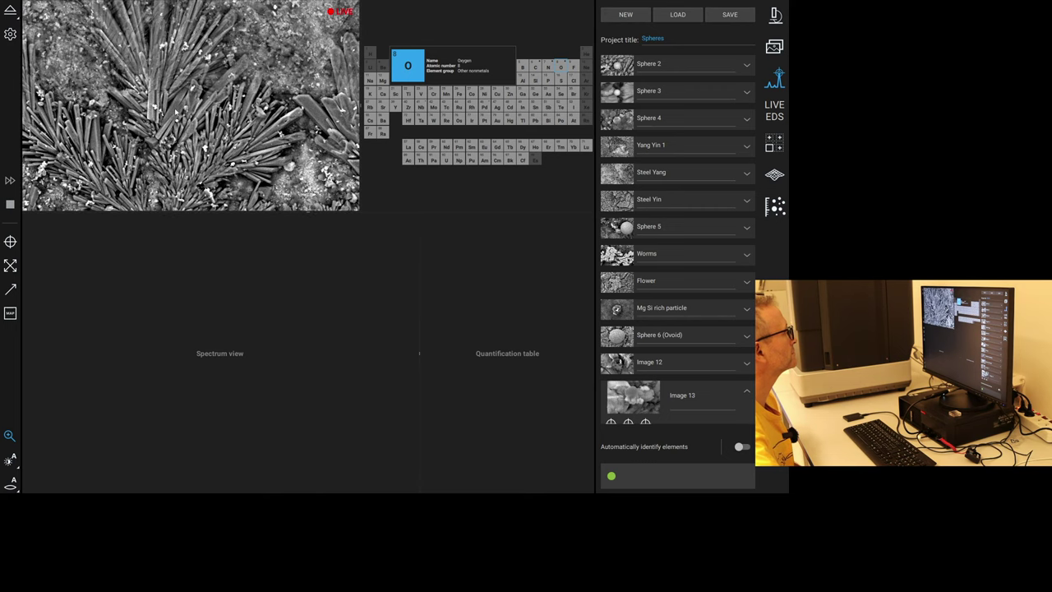
scroll(193, 97, up, 3)
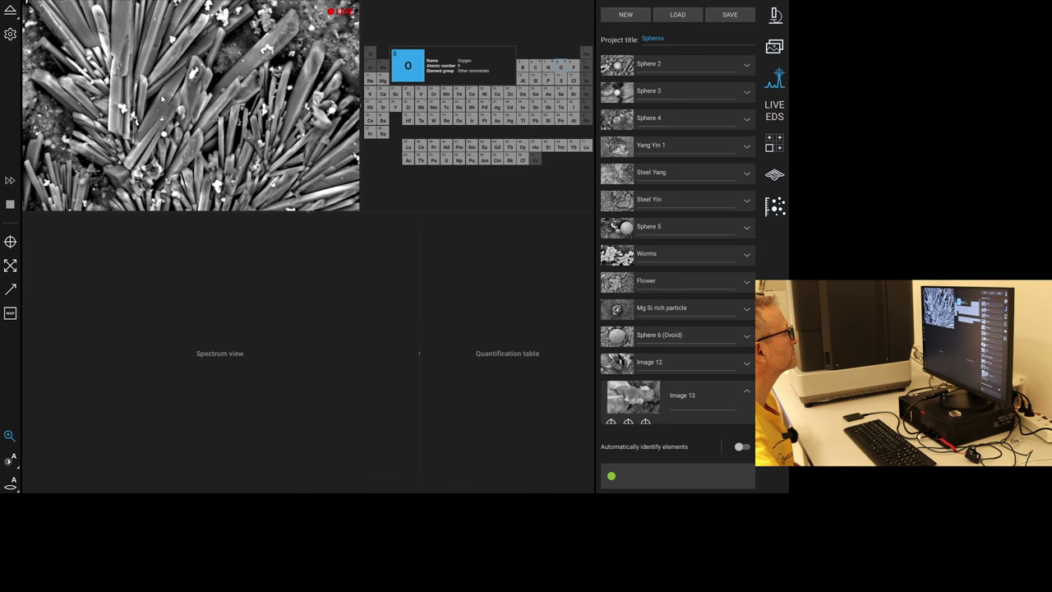
click(10, 241)
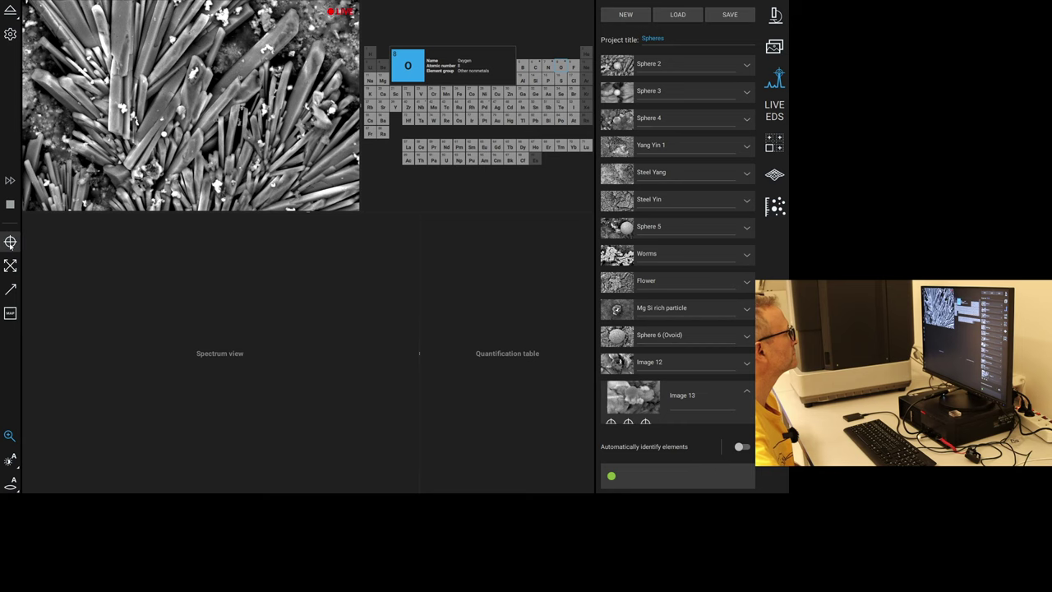
click(117, 82)
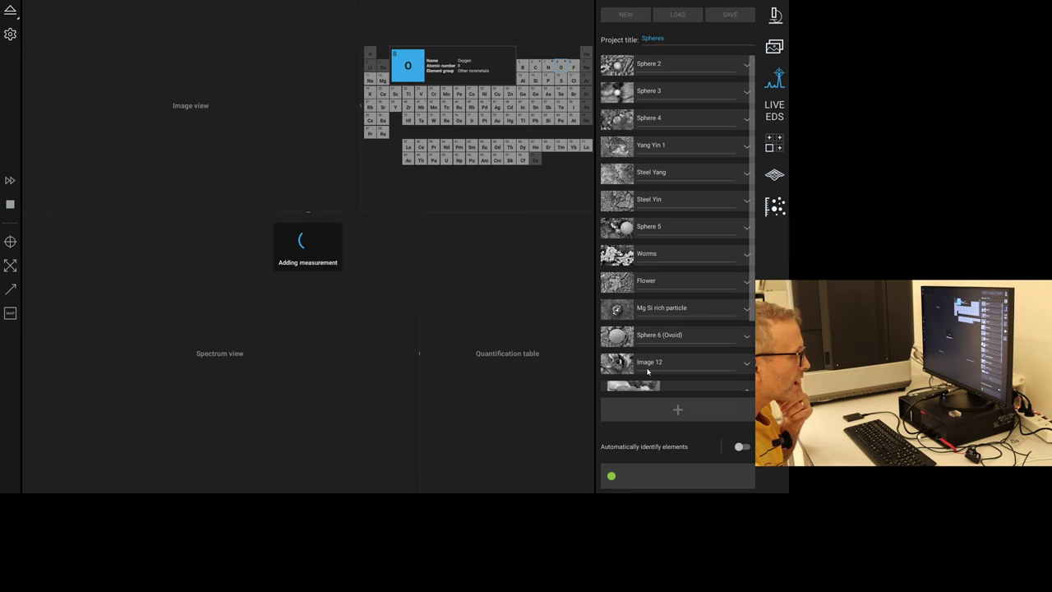
Rename Image 12 in the project as "End of Ball Lightning".
click(634, 367)
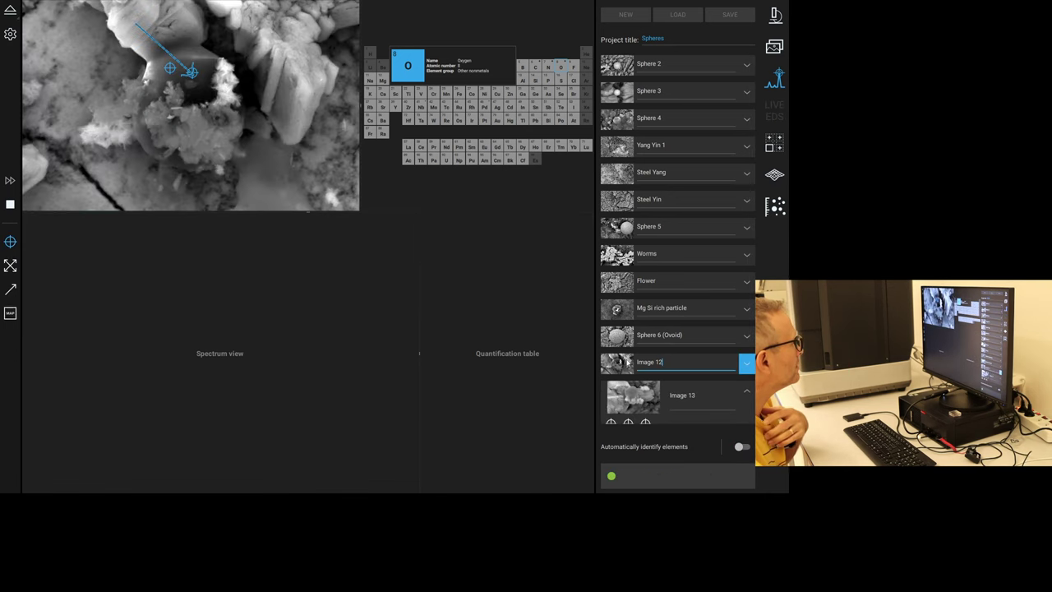
key(ctrl+a)
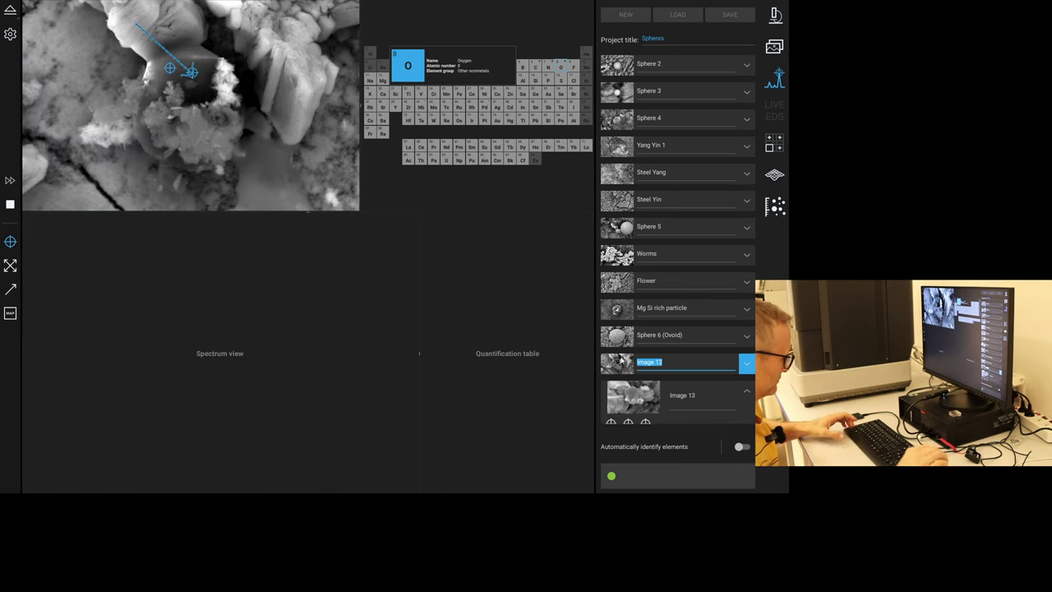
text(End)
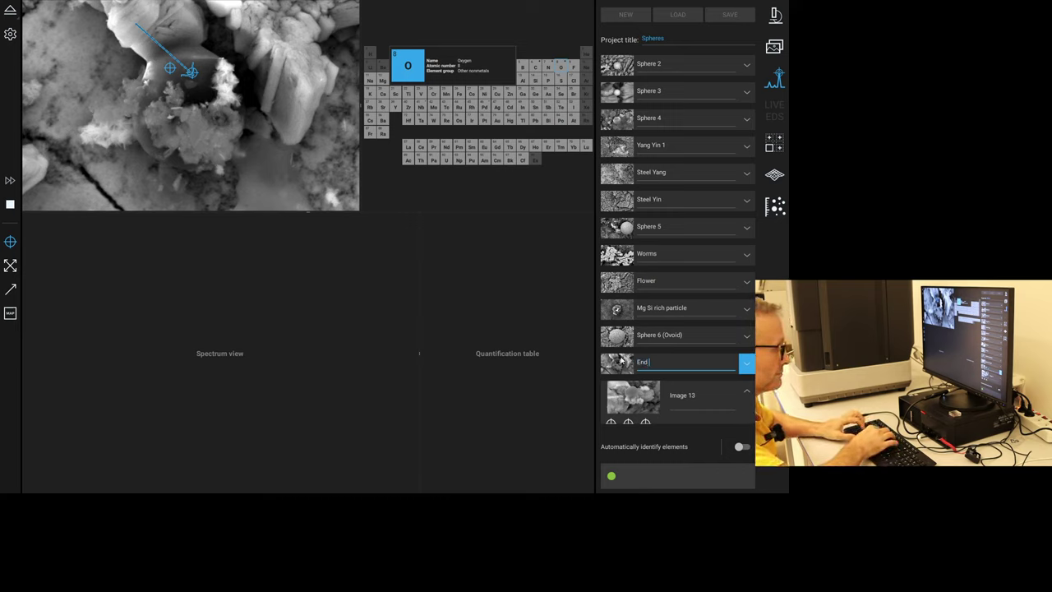
text( of BL)
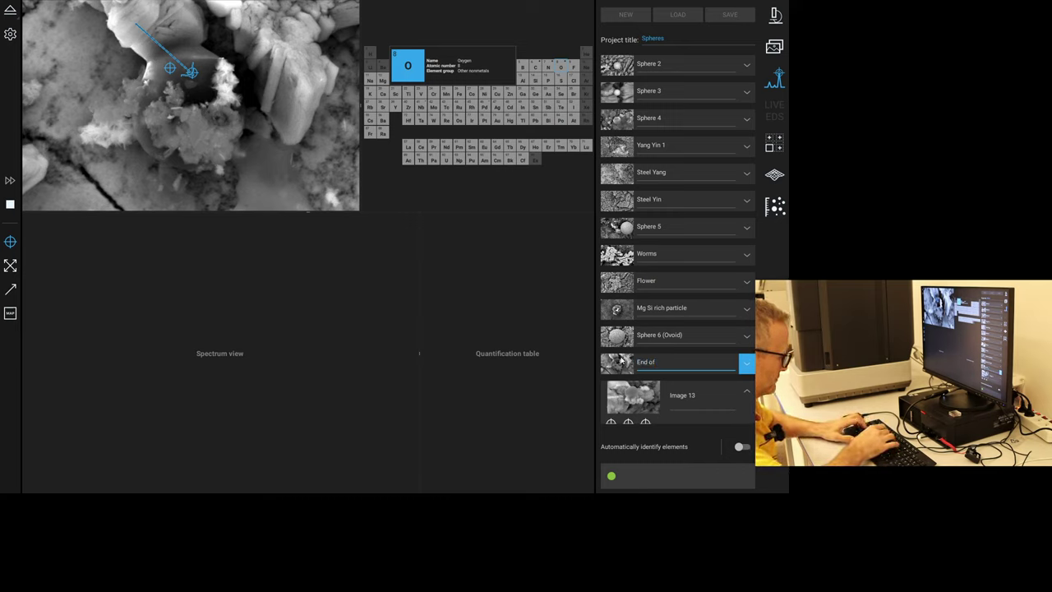
text(ll Li)
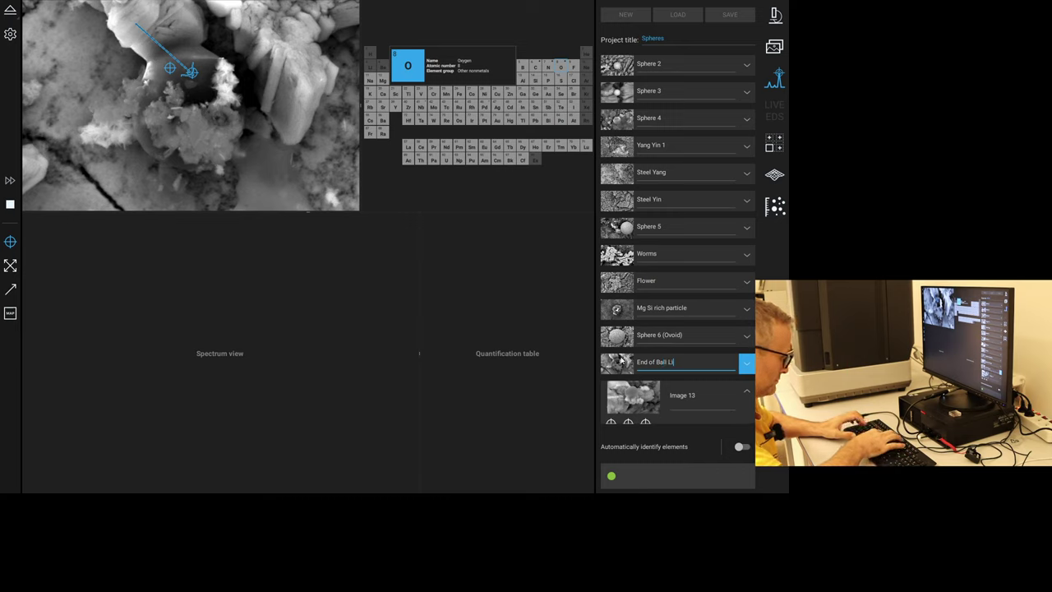
text(ghtnin)
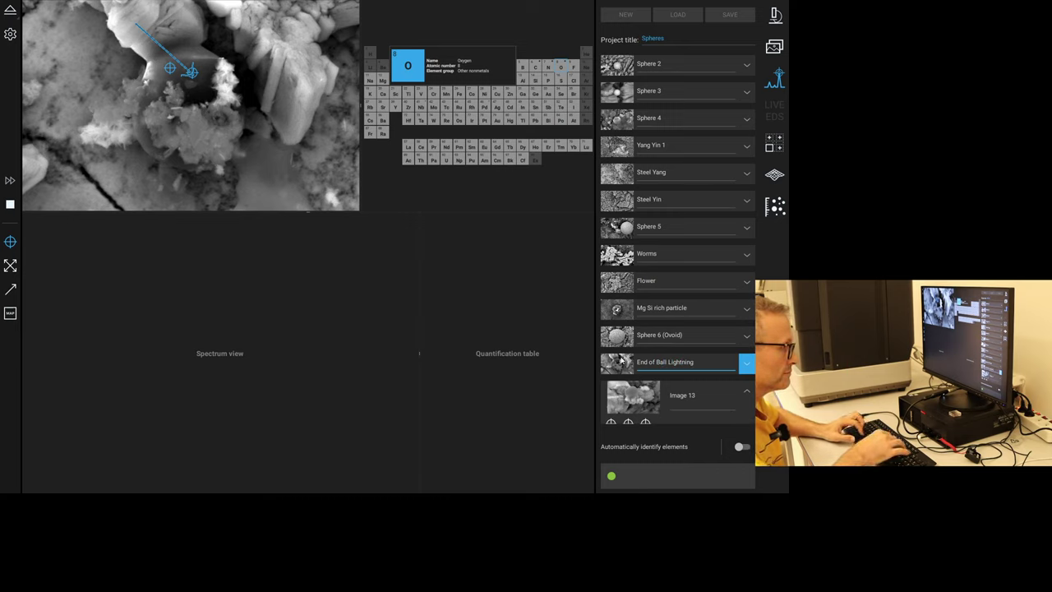
text(g)
Rename Image 13 in the project as "Ball Carbon" and collapse its entry.
click(641, 399)
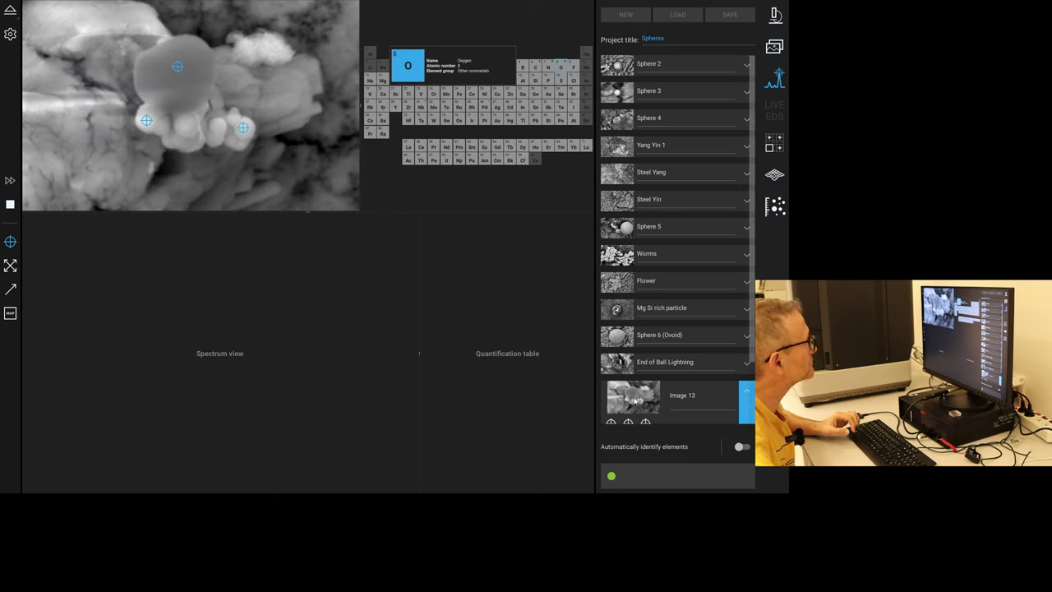
drag(707, 395, 658, 402)
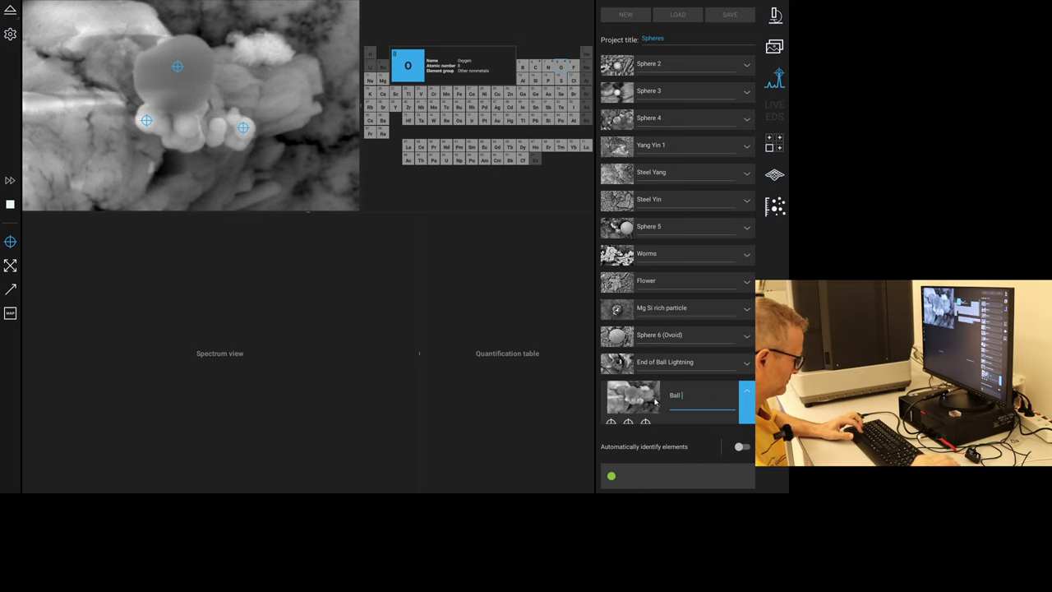
text(C)
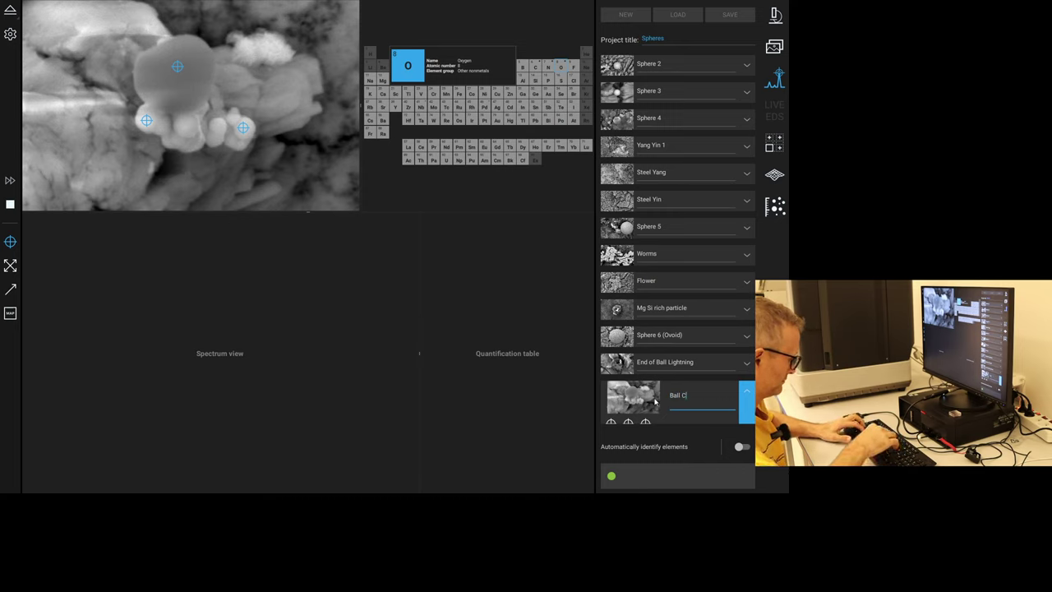
text(arbon)
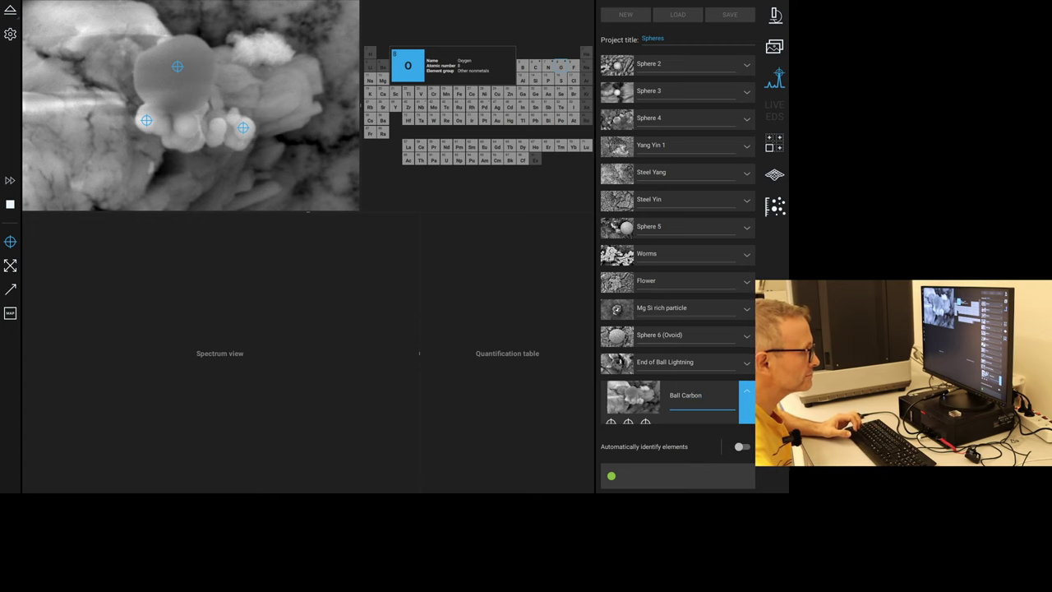
click(749, 392)
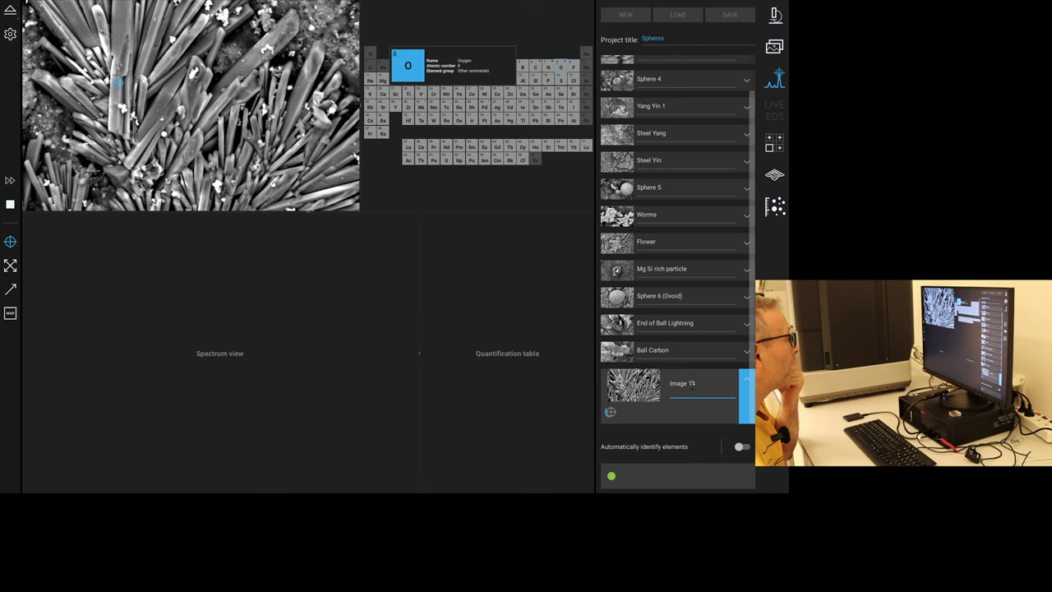
Display the spectrum of the crystal's point measurement in Image 14 and examine its element peaks between 0 and about 5 keV.
click(611, 411)
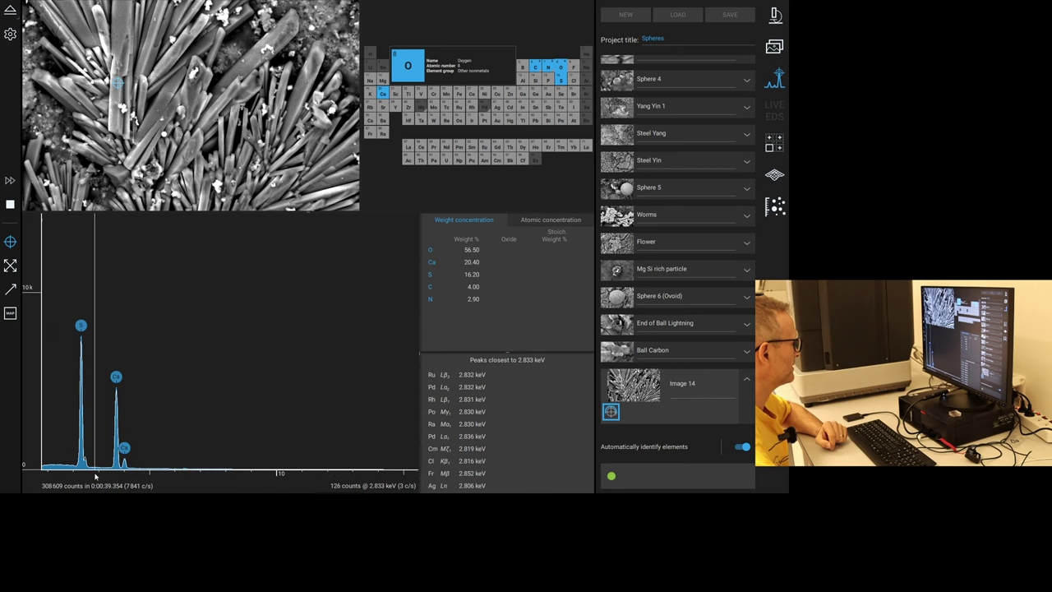
scroll(232, 467, up, 3)
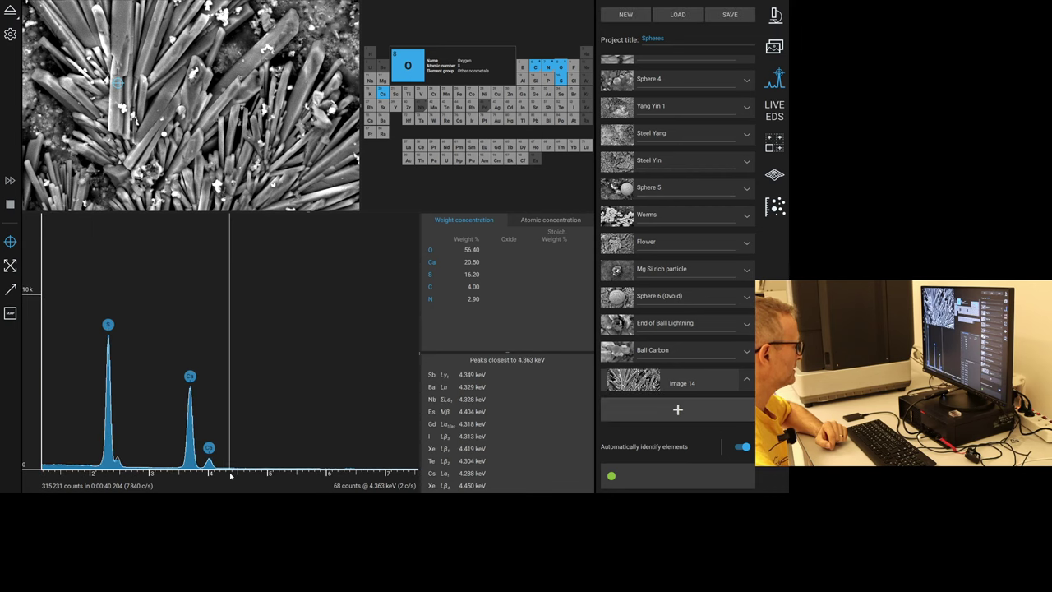
drag(218, 466, 348, 466)
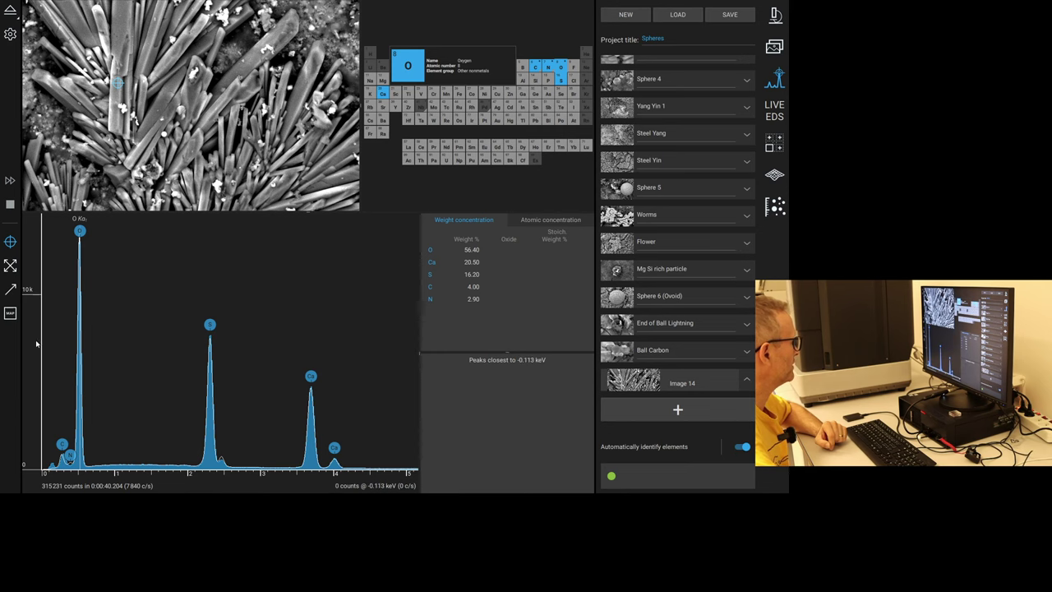
scroll(223, 475, up, 2)
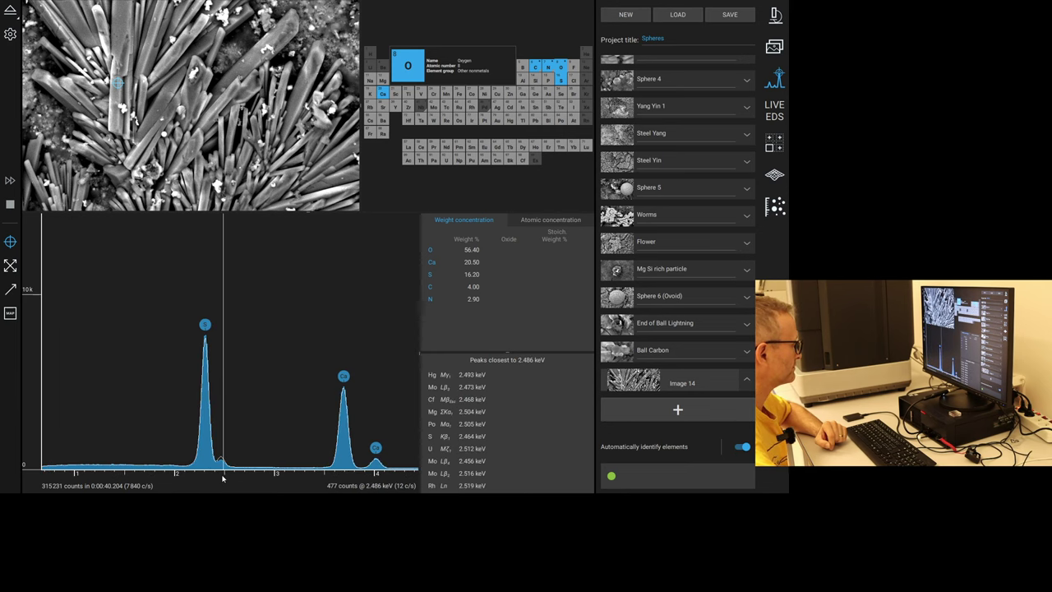
drag(223, 474, 284, 474)
scroll(284, 476, down, 1)
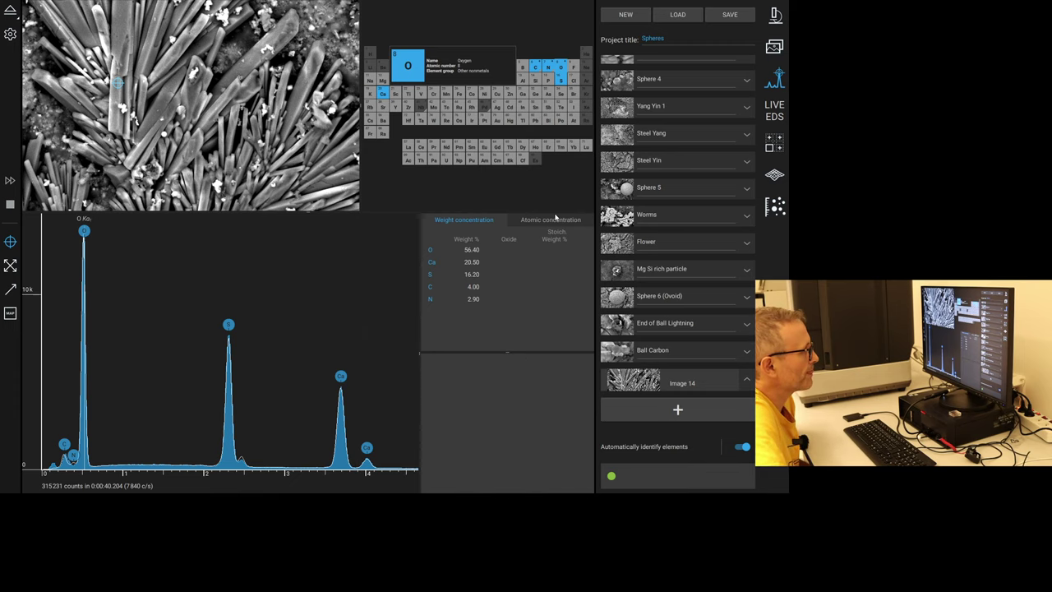
Compare the atomic and weight concentrations of the first point measurement on the crystal in Image 14.
click(555, 219)
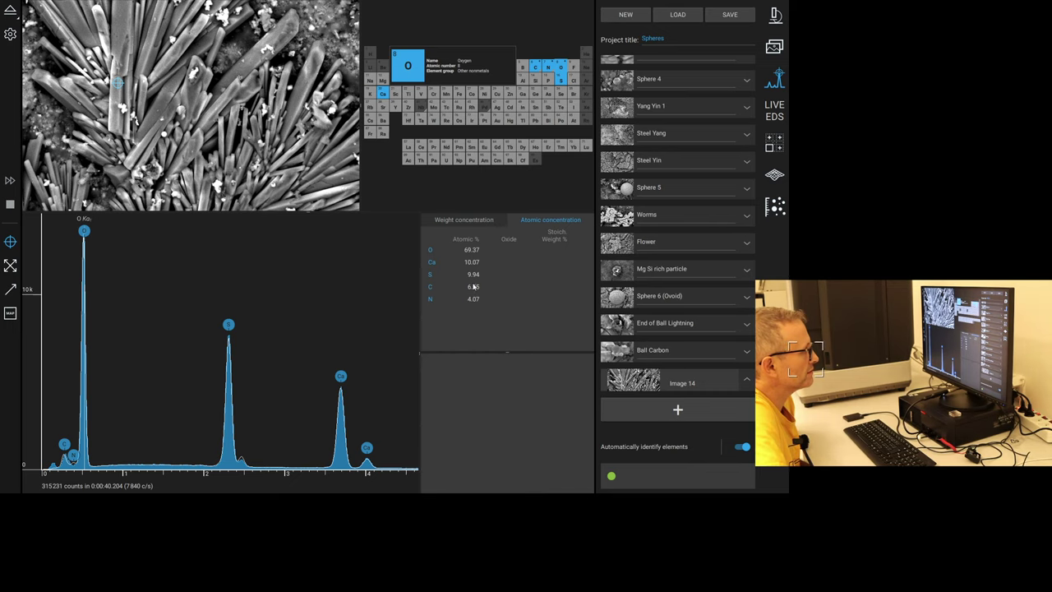
click(474, 221)
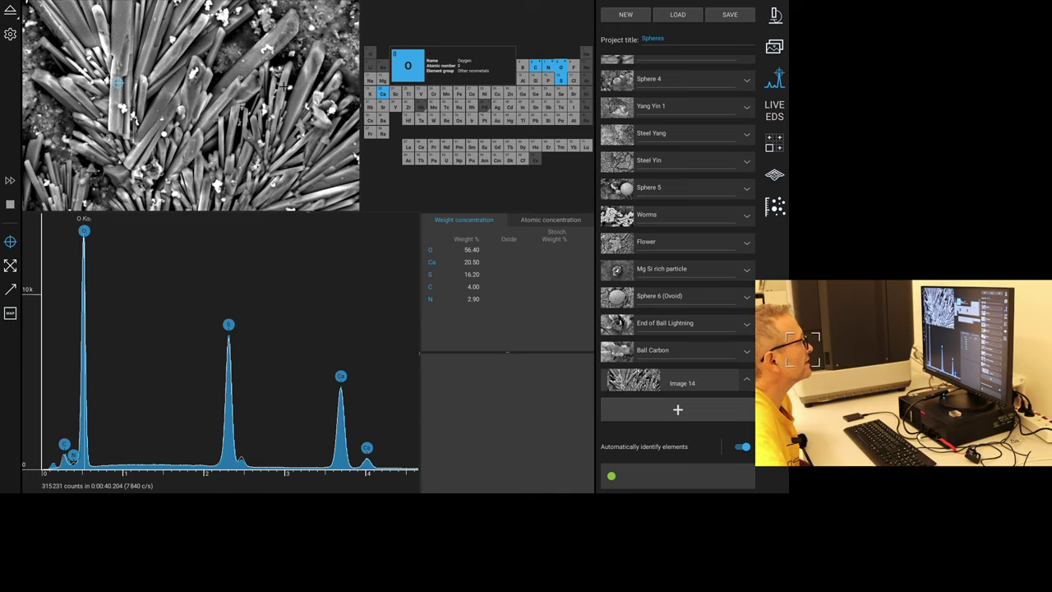
Place a second point measurement on another crystal in Image 14 and examine its spectrum peaks between 0 and about 5 keV.
click(198, 138)
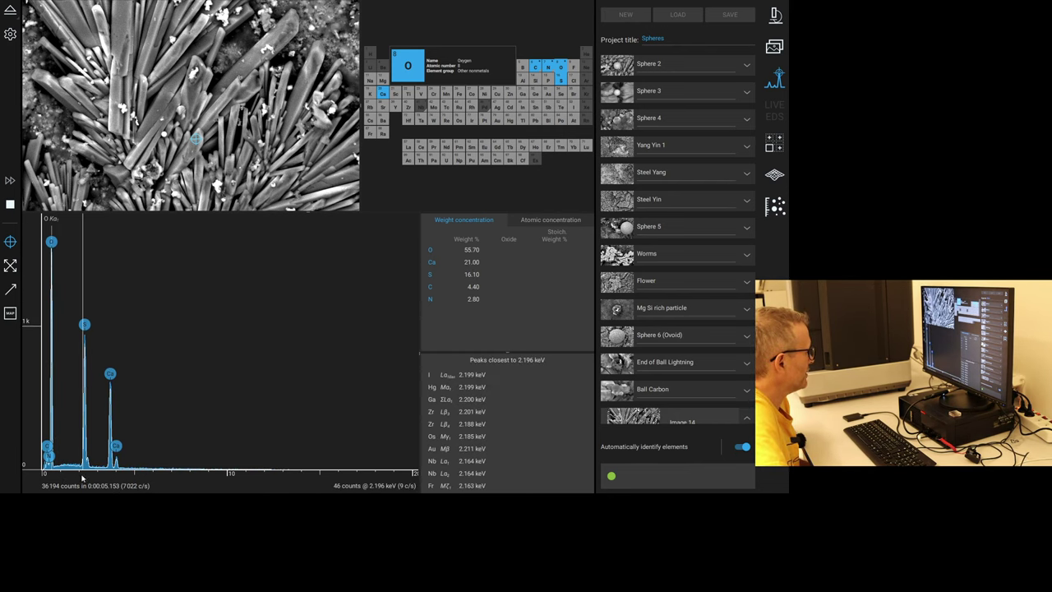
right_click(81, 477)
click(81, 480)
drag(92, 462, 196, 474)
scroll(195, 474, down, 3)
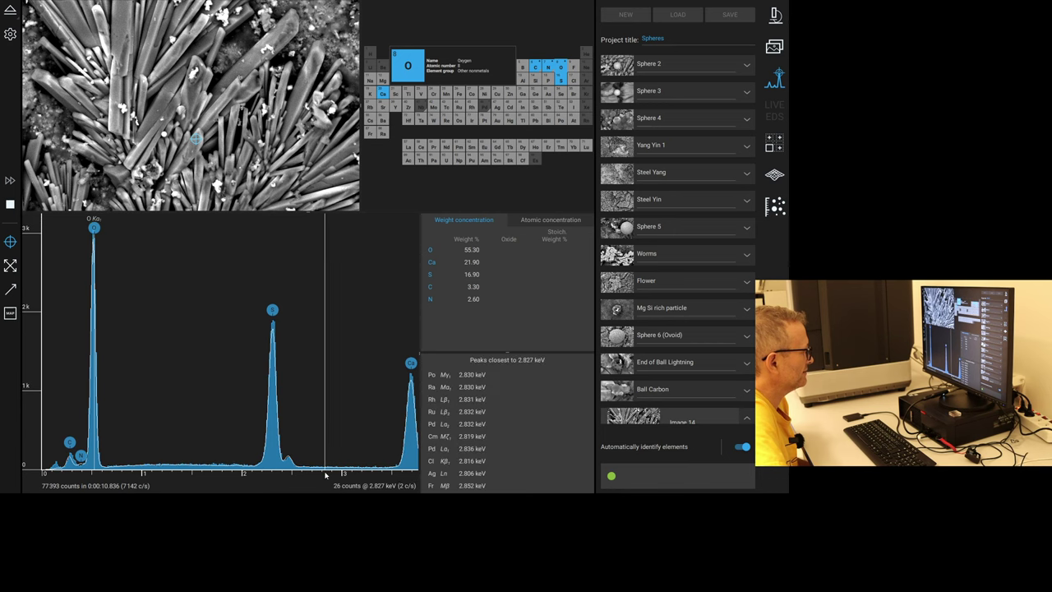
scroll(325, 474, down, 2)
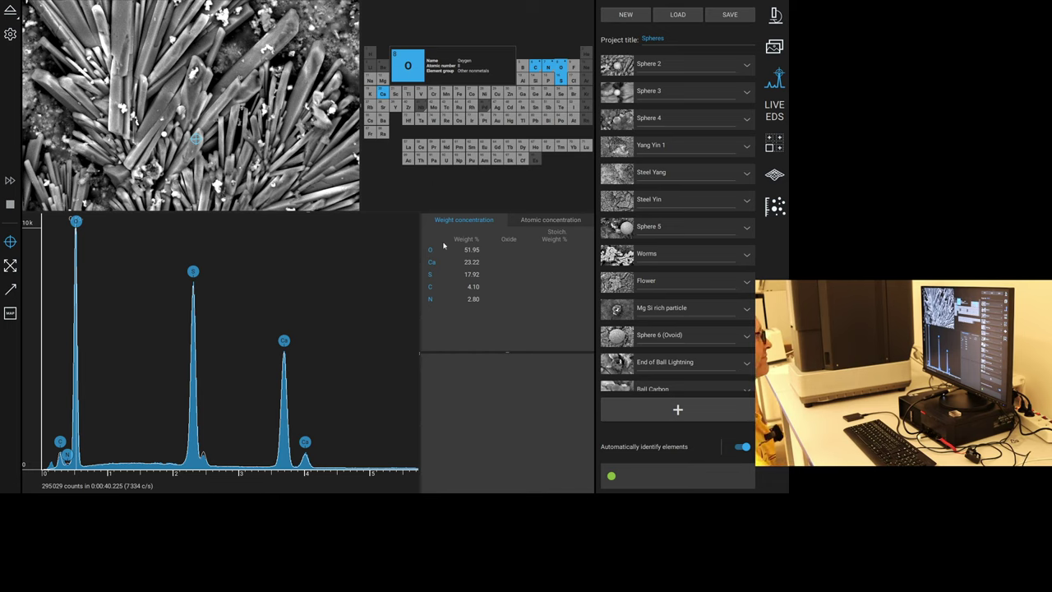
Place a third point measurement on a bright particle between the crystals and compare its atomic and weight concentrations.
click(164, 134)
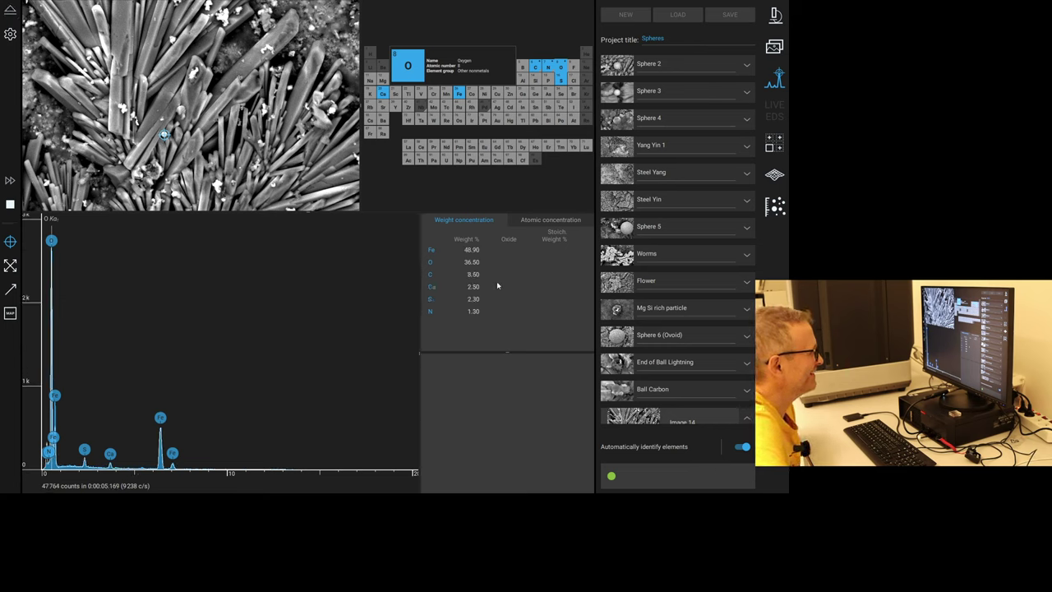
click(536, 220)
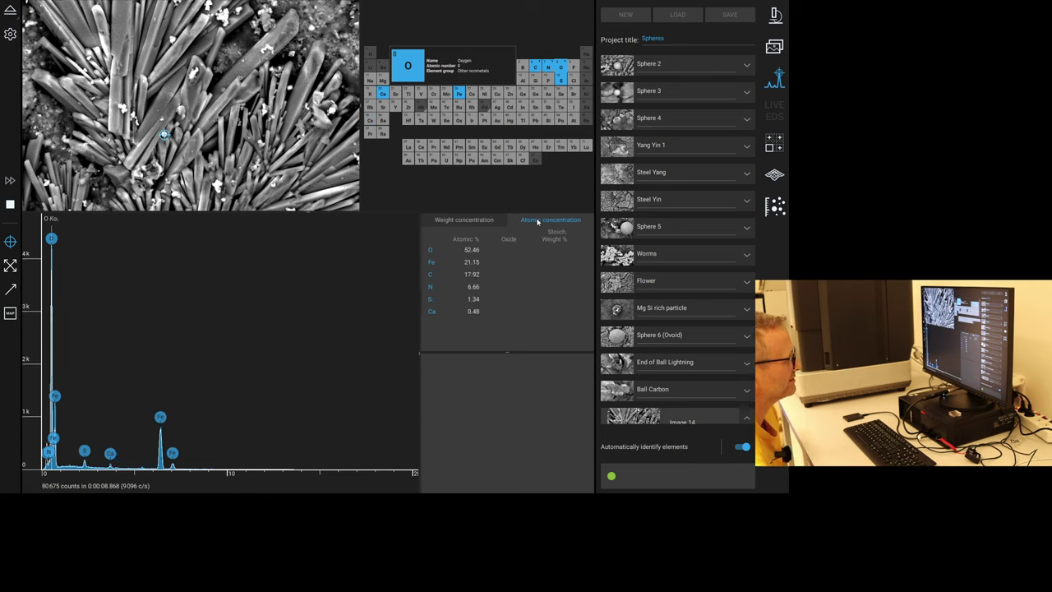
click(473, 222)
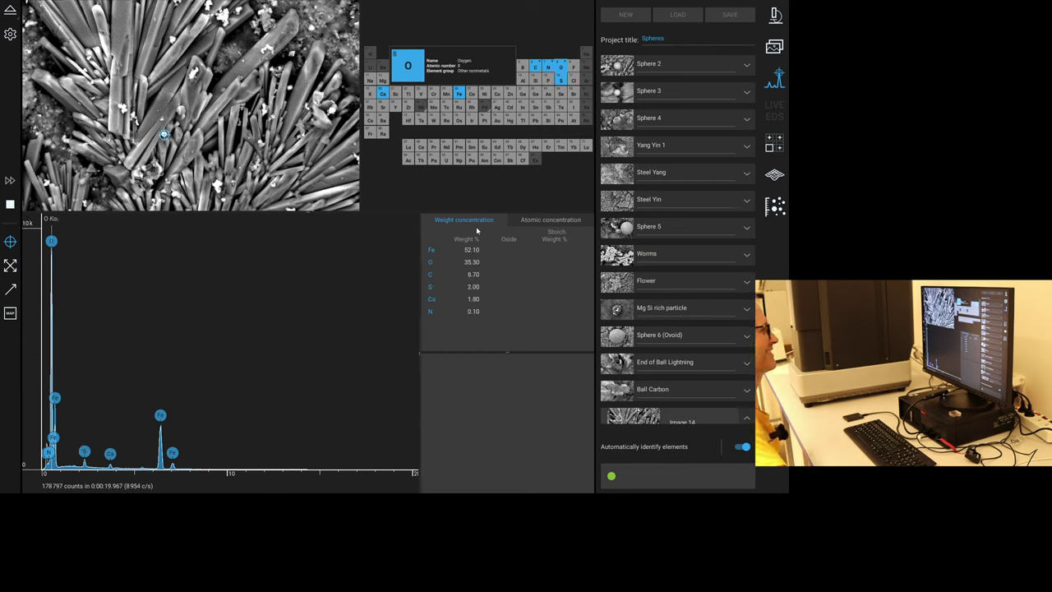
mouse_move(392, 227)
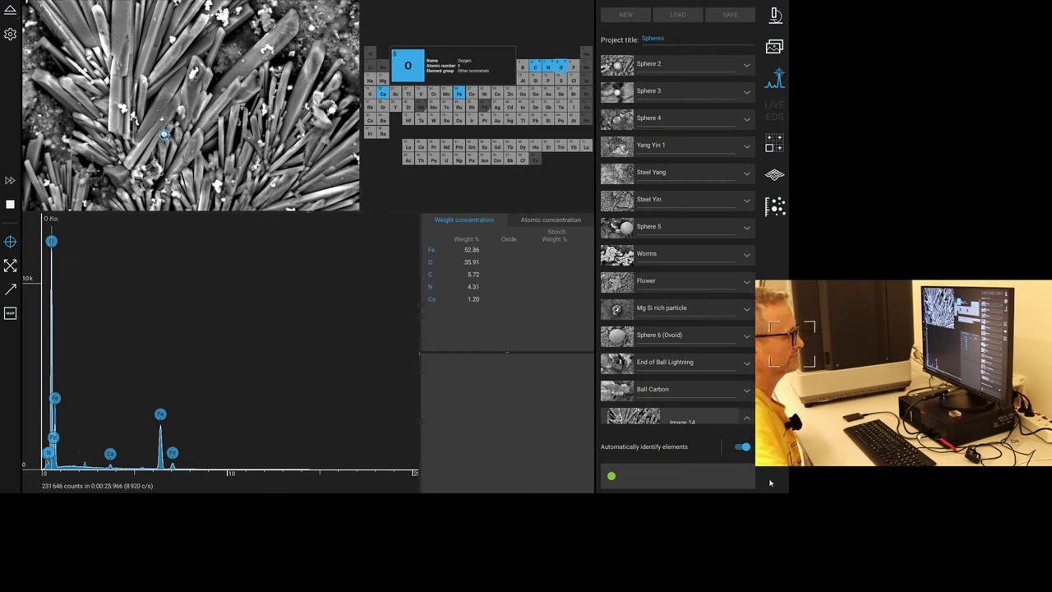
Replace the name of Image 14 in the project with a new name starting with "Lar".
scroll(693, 395, down, 1)
click(693, 393)
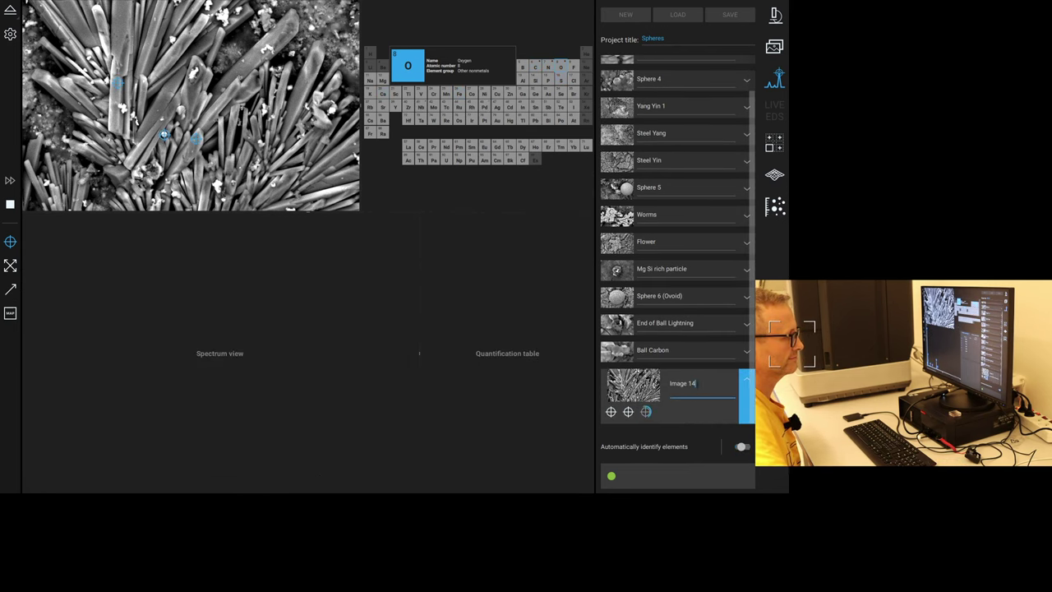
click(693, 393)
text(Lar)
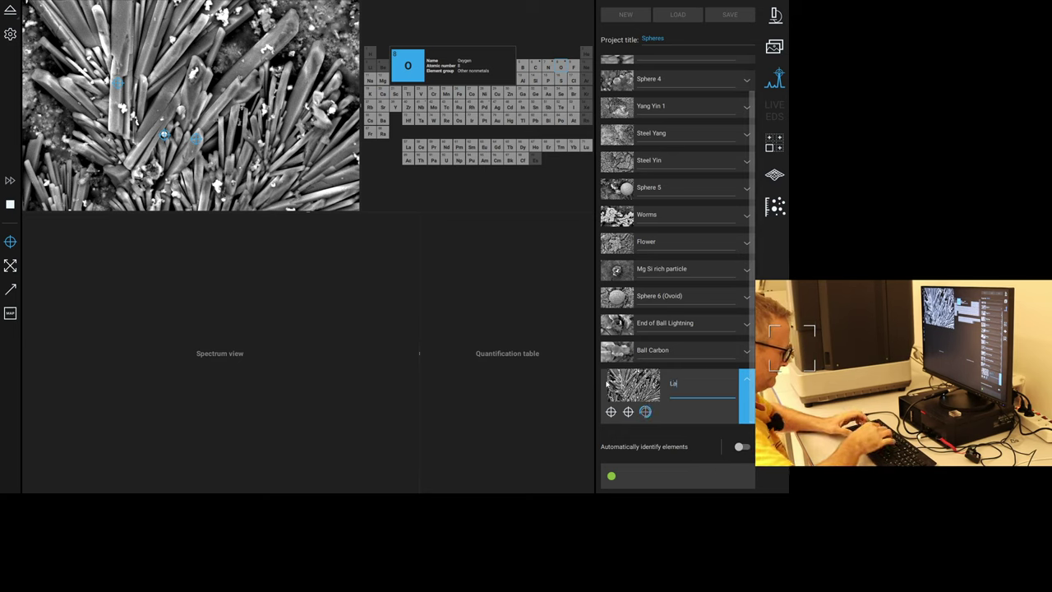
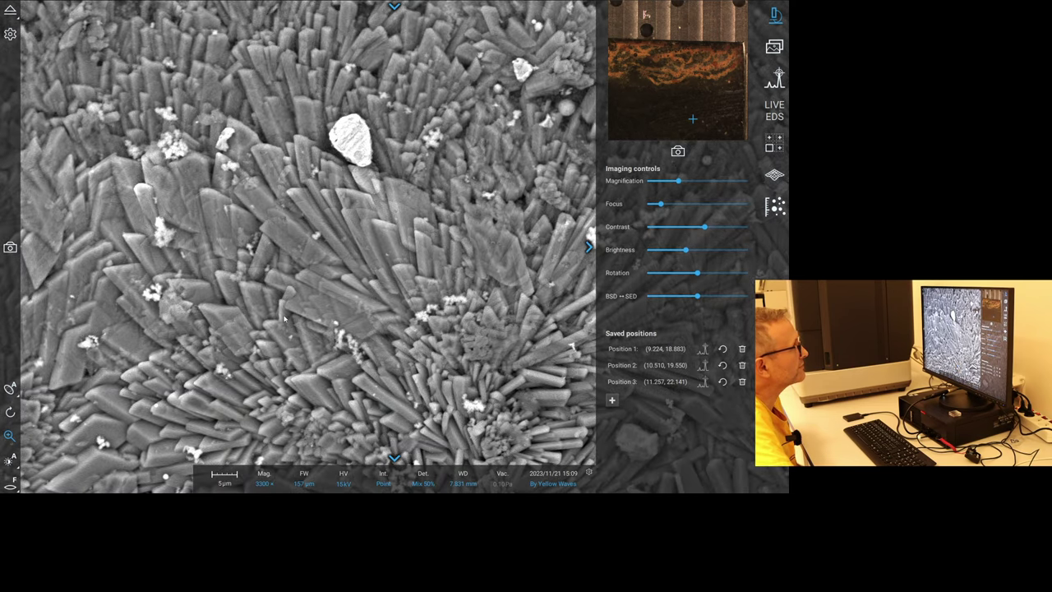
Survey the fan-shaped crystals in the live SEM image, inspecting neighbouring areas at magnifications up to about 4100×.
scroll(285, 320, down, 3)
scroll(570, 229, up, 3)
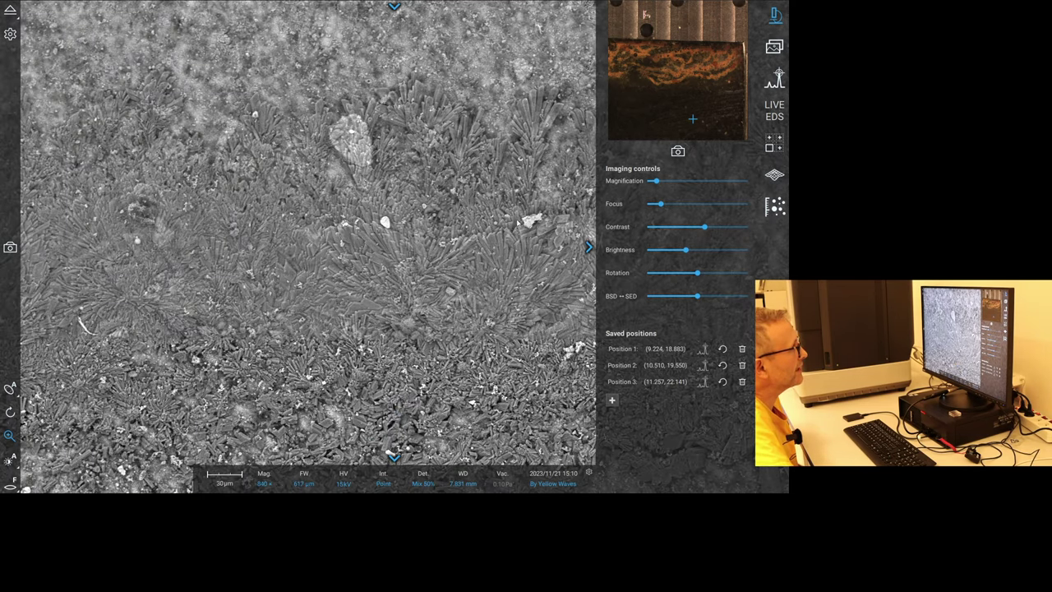
scroll(456, 236, down, 1)
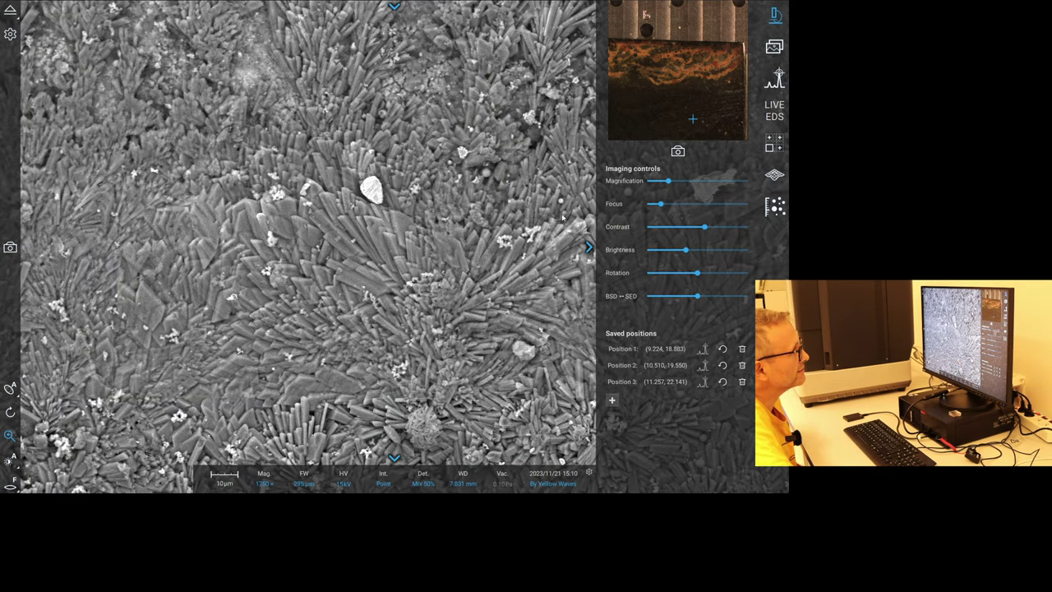
drag(488, 178, 398, 250)
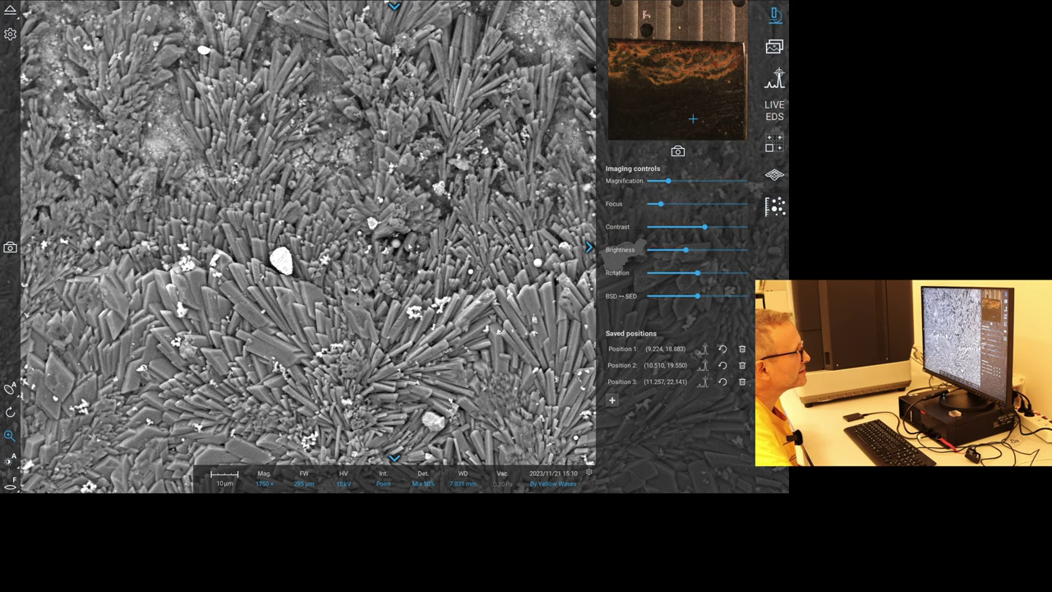
scroll(408, 246, up, 5)
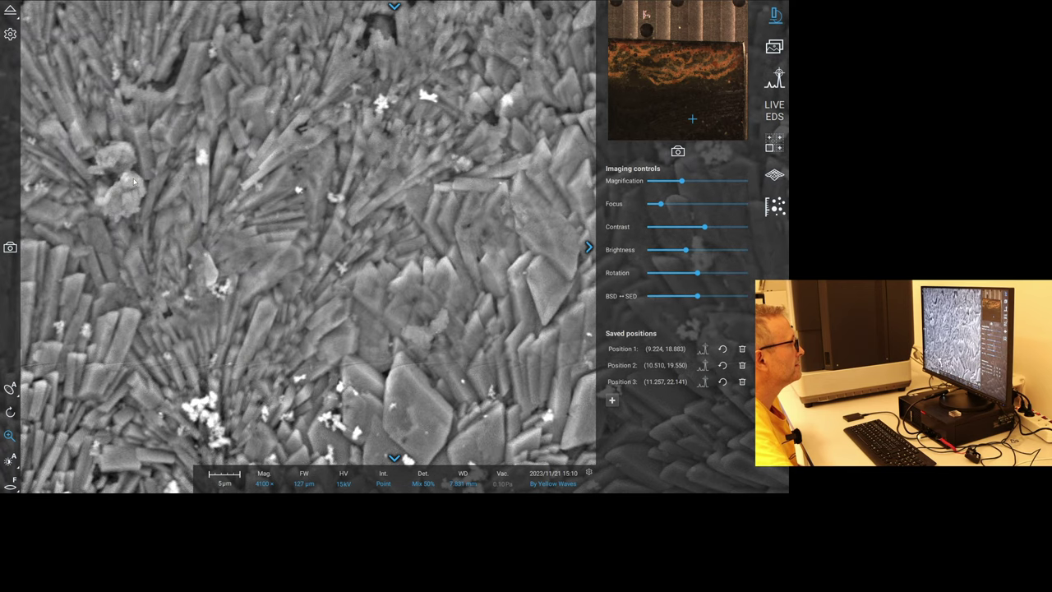
scroll(270, 321, down, 5)
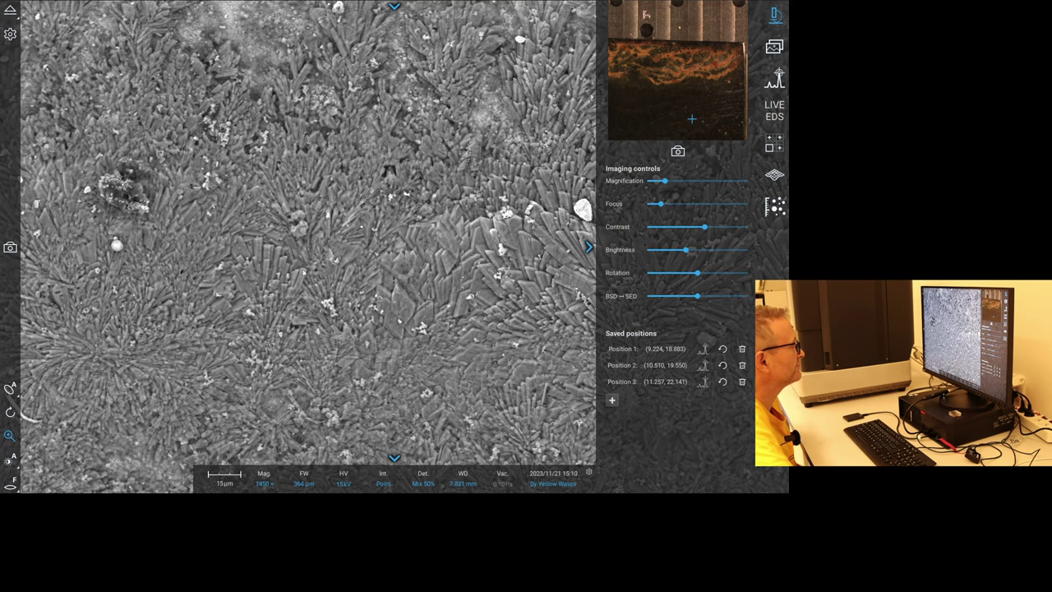
Centre the bright sphere below the dark cluster, magnify it to 13000× and automatically adjust contrast and brightness.
drag(125, 262, 422, 260)
scroll(419, 256, up, 8)
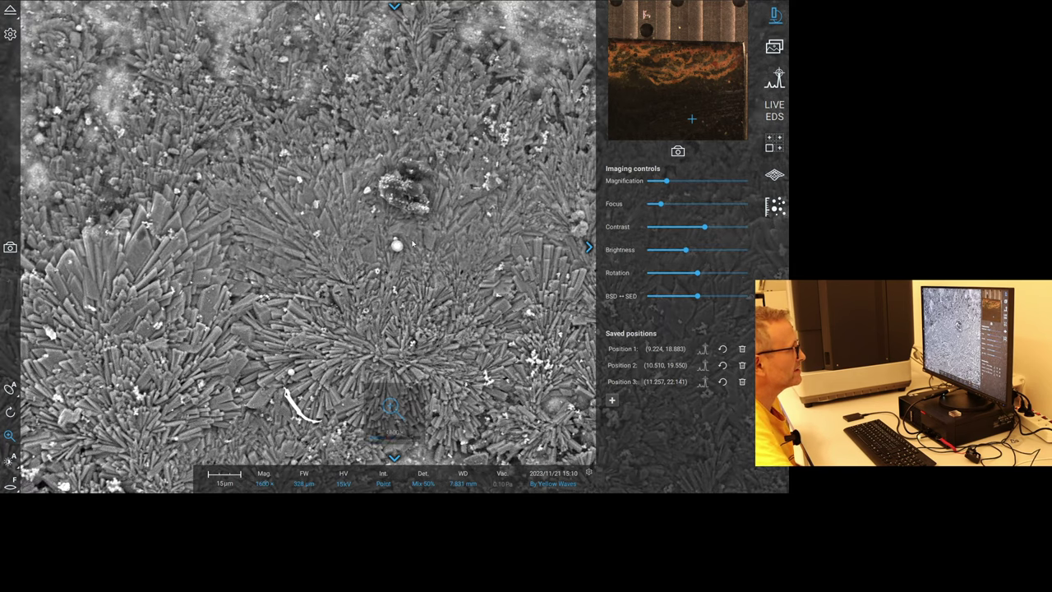
scroll(407, 253, up, 3)
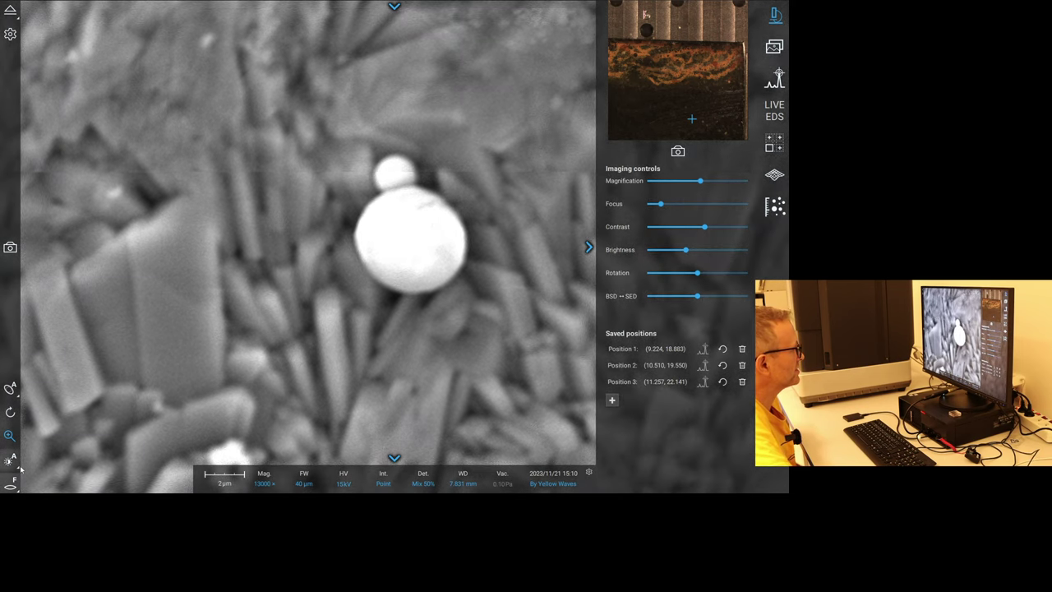
scroll(471, 277, down, 2)
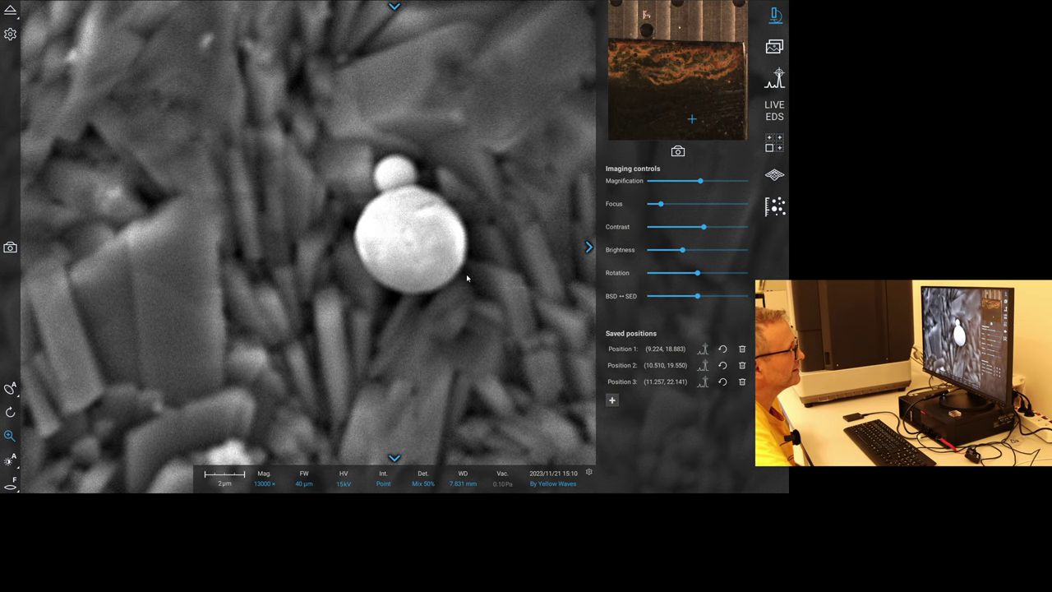
Reduce the magnification to 550× and move the stage along the crystal band to a new area in the sample's dark region.
scroll(456, 269, down, 3)
scroll(440, 263, down, 6)
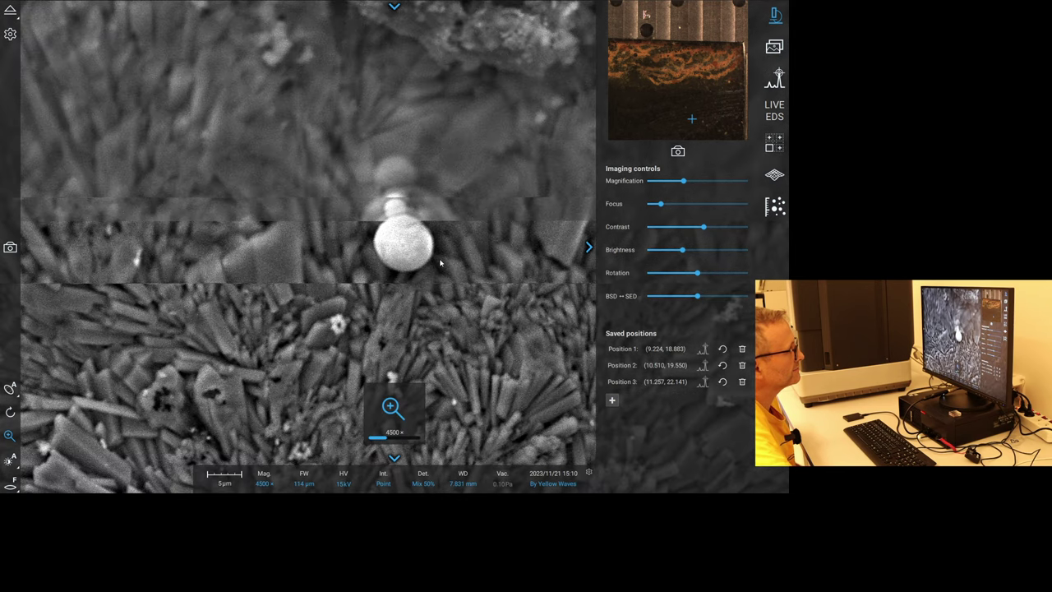
scroll(441, 263, down, 3)
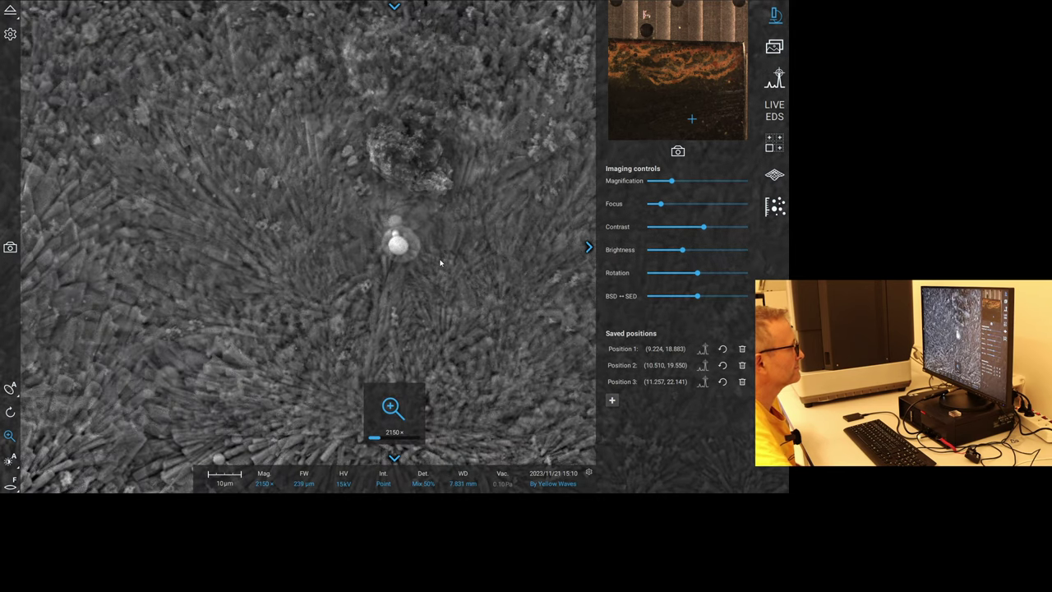
scroll(440, 263, down, 3)
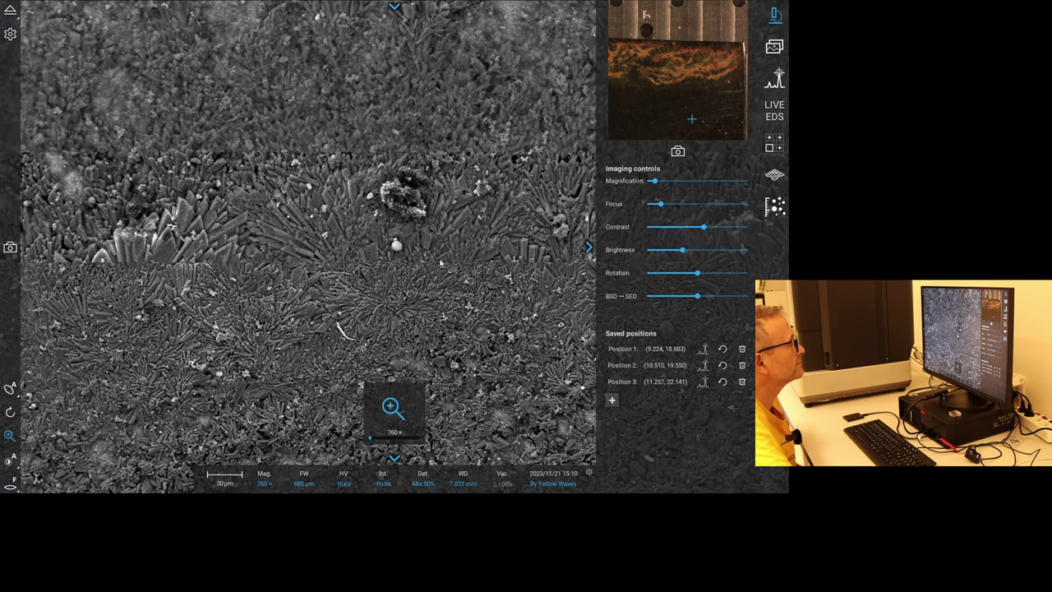
scroll(440, 263, down, 2)
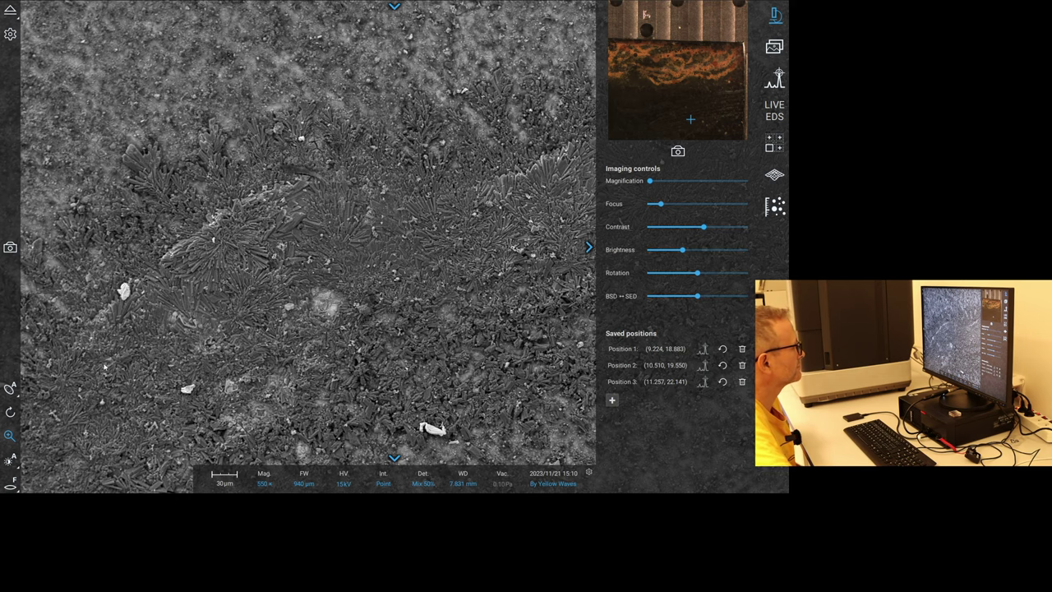
double_click(120, 418)
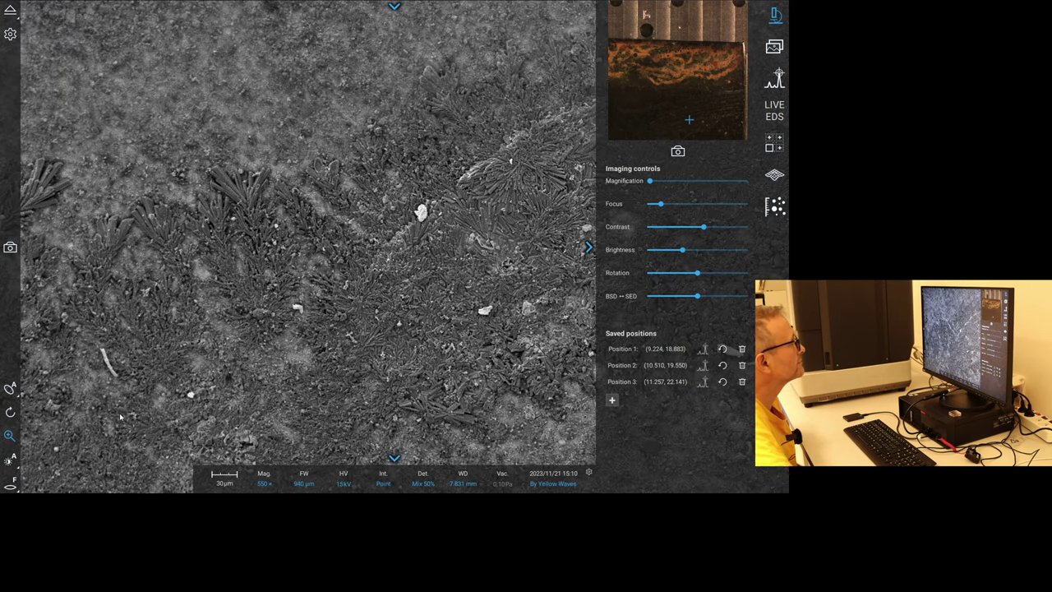
double_click(105, 311)
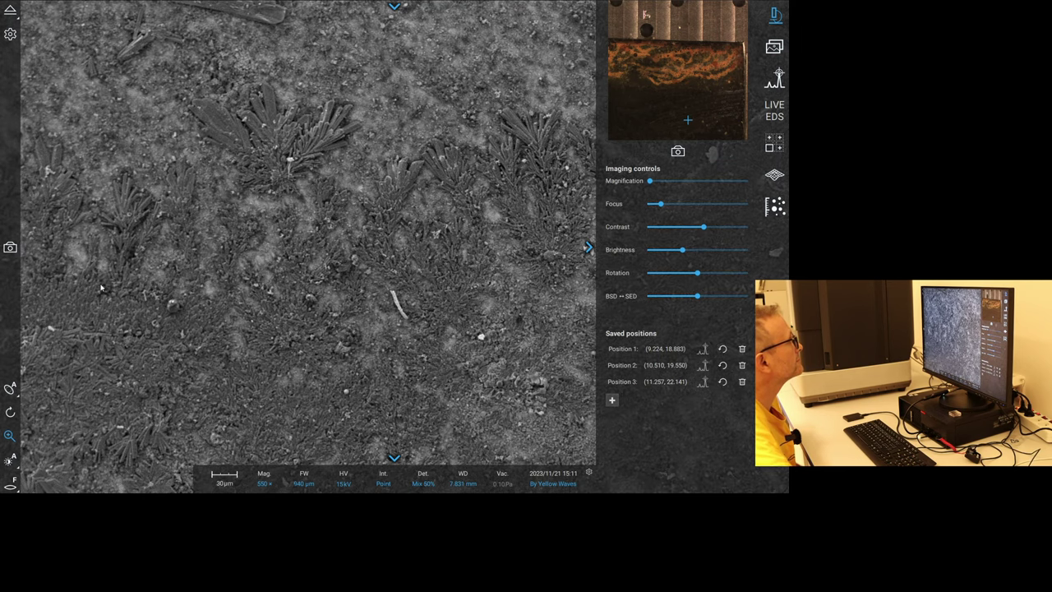
double_click(101, 288)
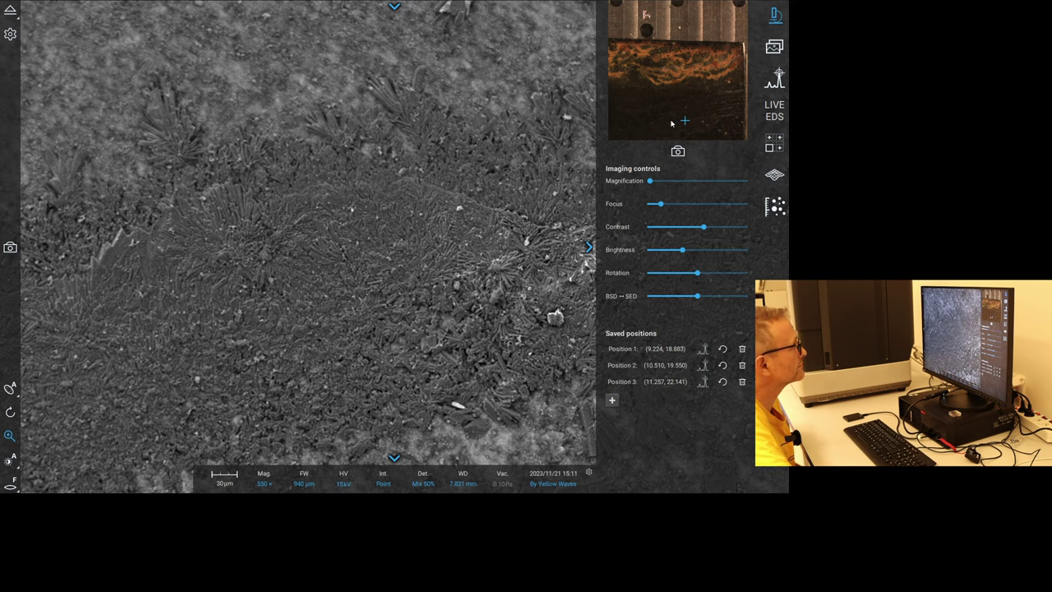
click(671, 121)
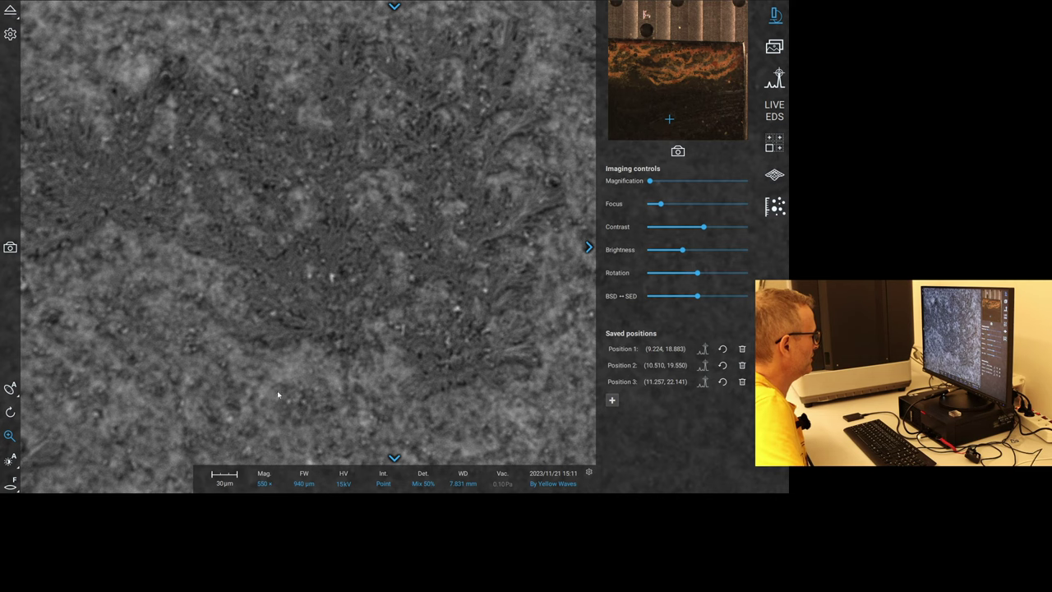
Autofocus the live image on a selected area, hide the imaging controls, and automatically adjust contrast and brightness.
click(10, 481)
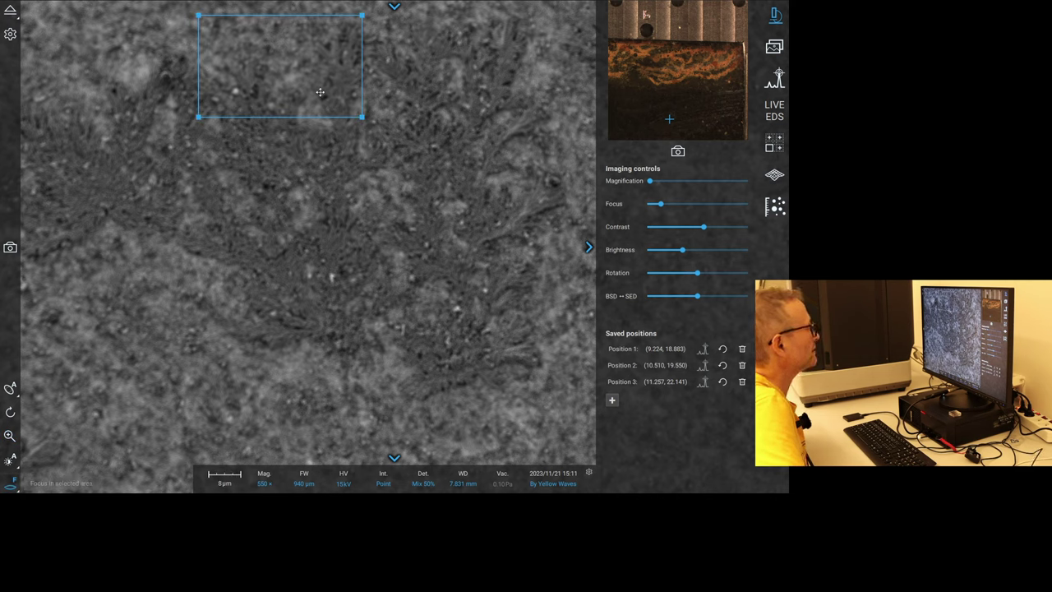
drag(315, 76, 304, 123)
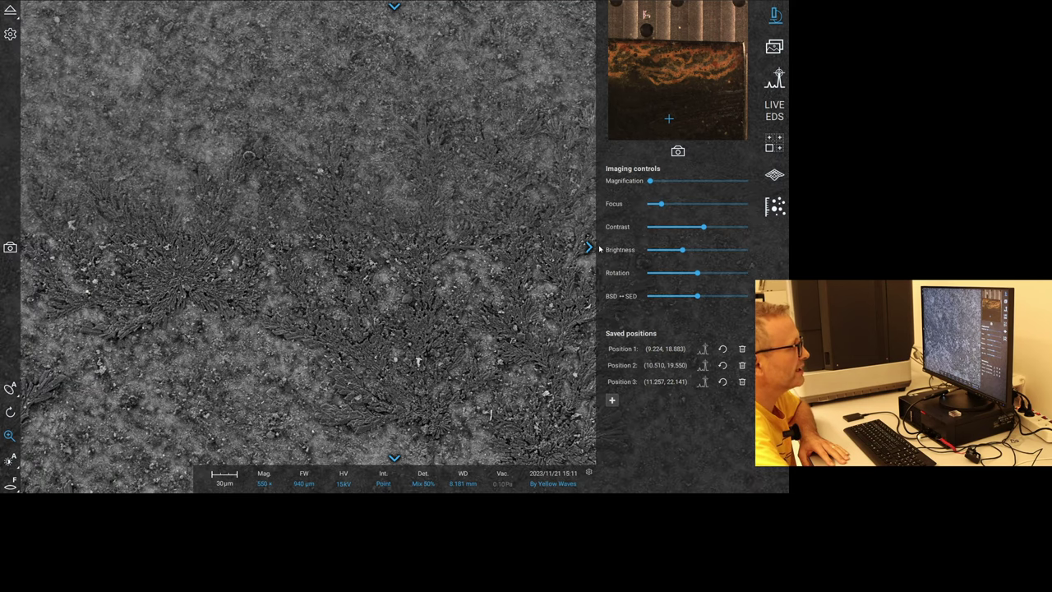
click(589, 247)
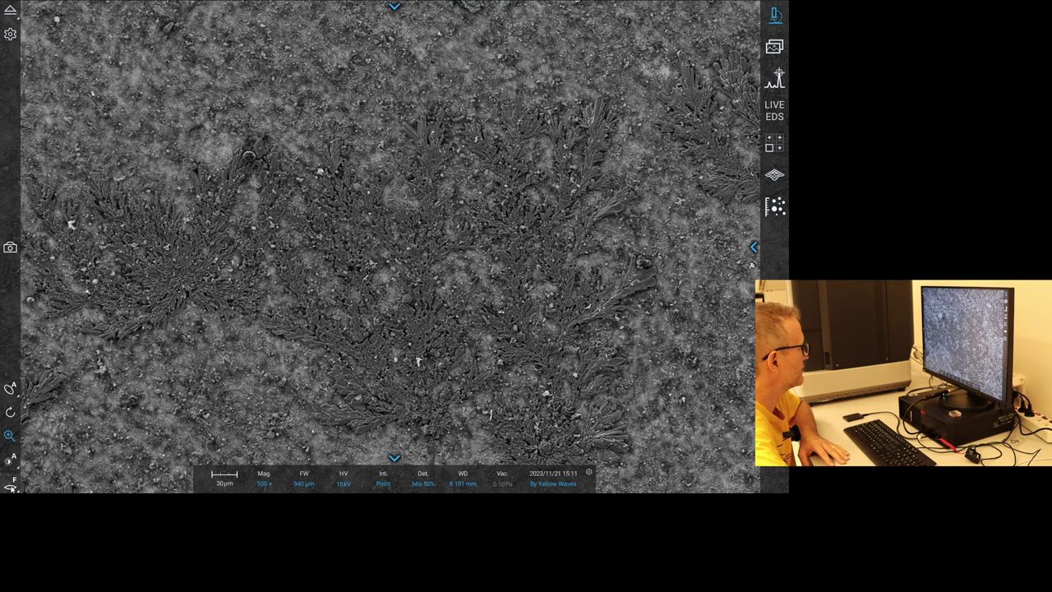
click(10, 461)
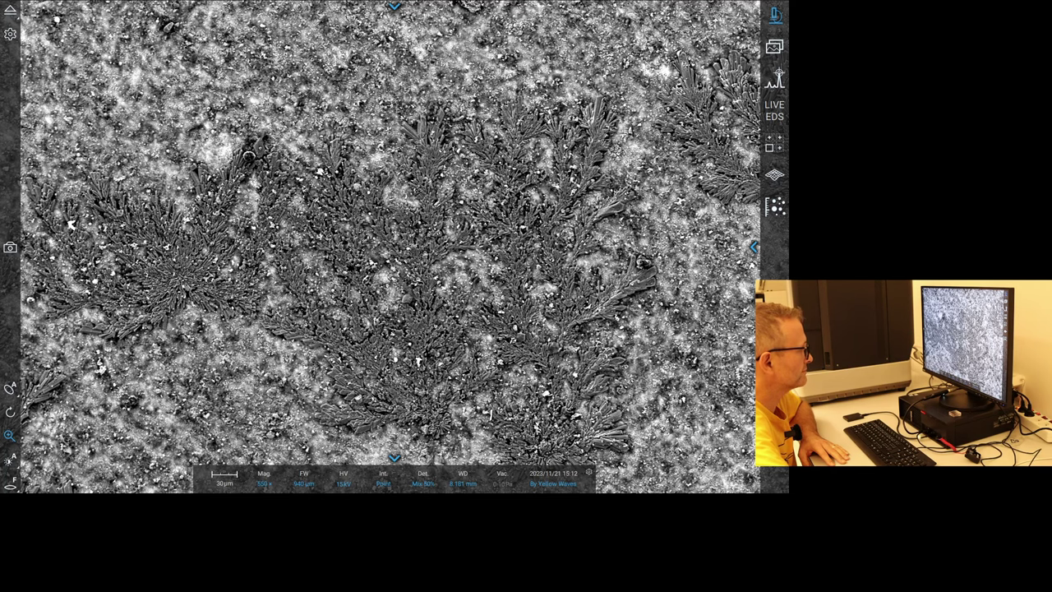
Try a 10 kV acceleration voltage on the crystals, restore 15 kV, and automatically adjust contrast and brightness.
click(344, 477)
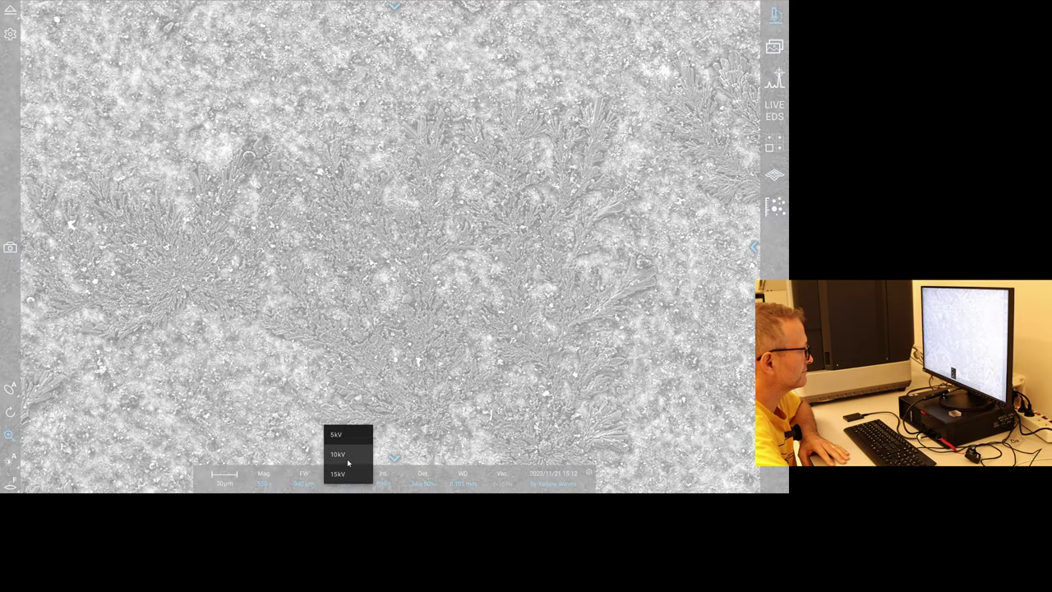
click(346, 459)
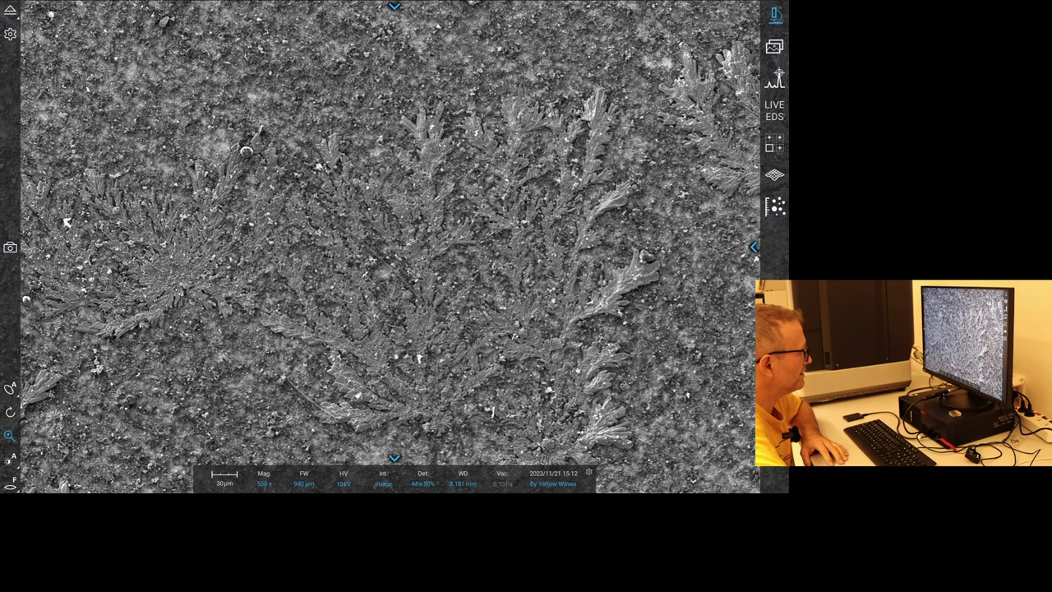
click(383, 482)
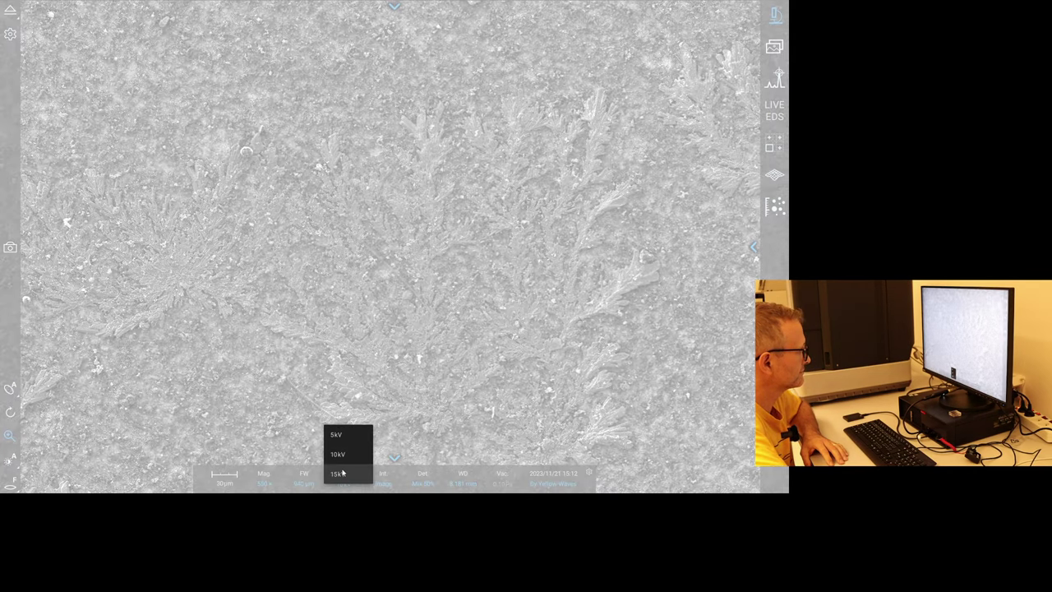
click(349, 470)
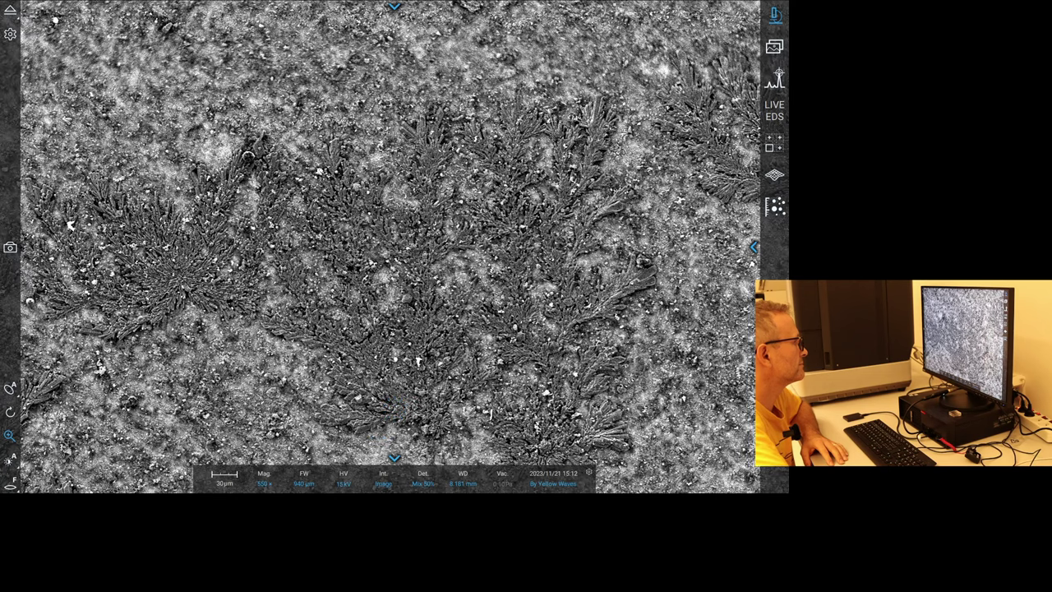
click(10, 458)
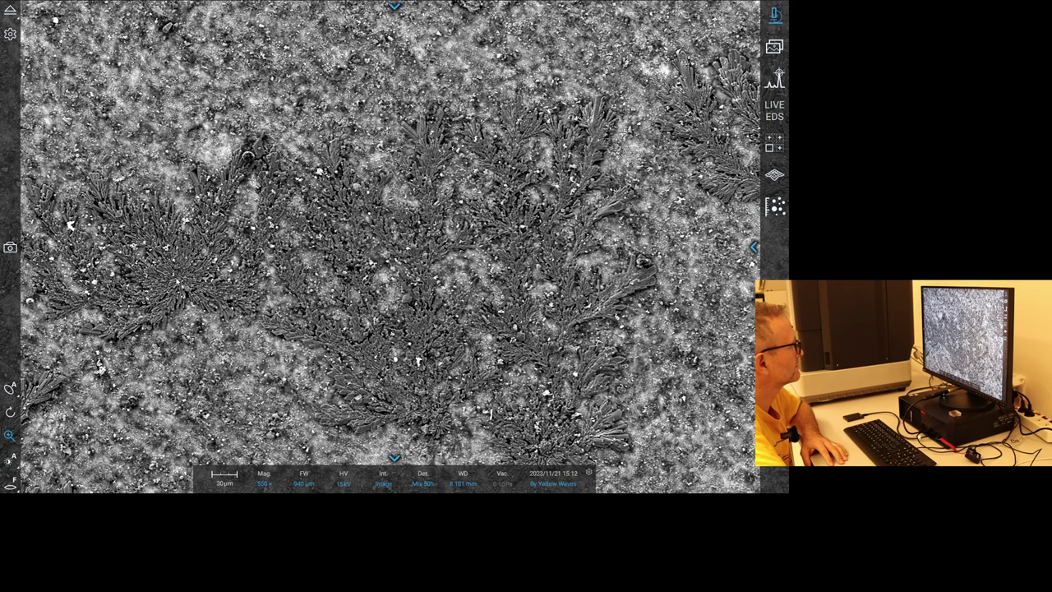
Move the stage to the radial crystal cluster, inspect its tip at 1600×, and centre the cluster's core at about 1050×.
drag(70, 225, 289, 193)
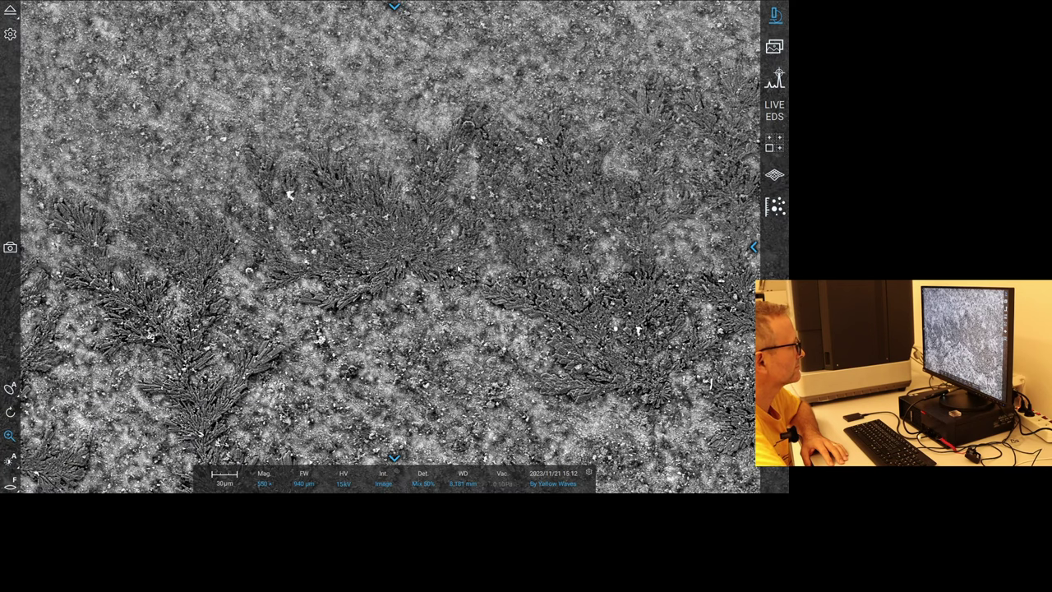
scroll(405, 260, up, 5)
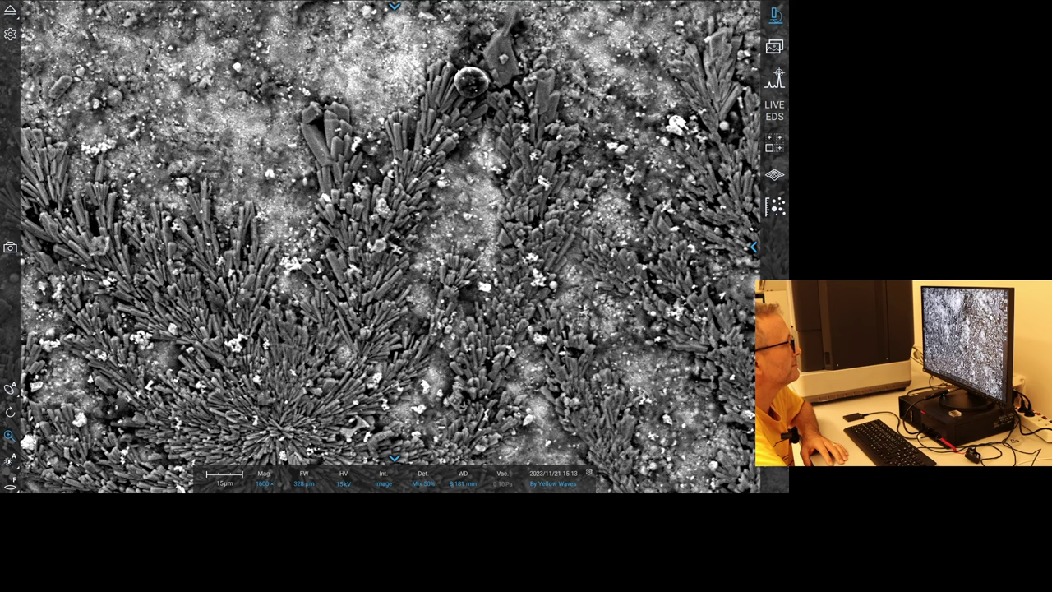
double_click(283, 432)
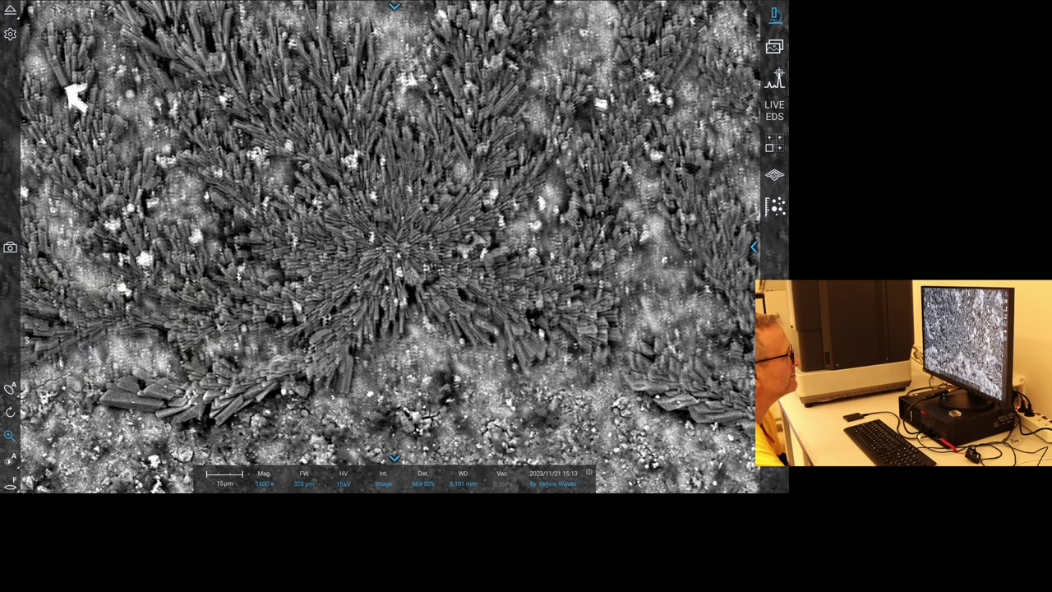
scroll(395, 255, down, 3)
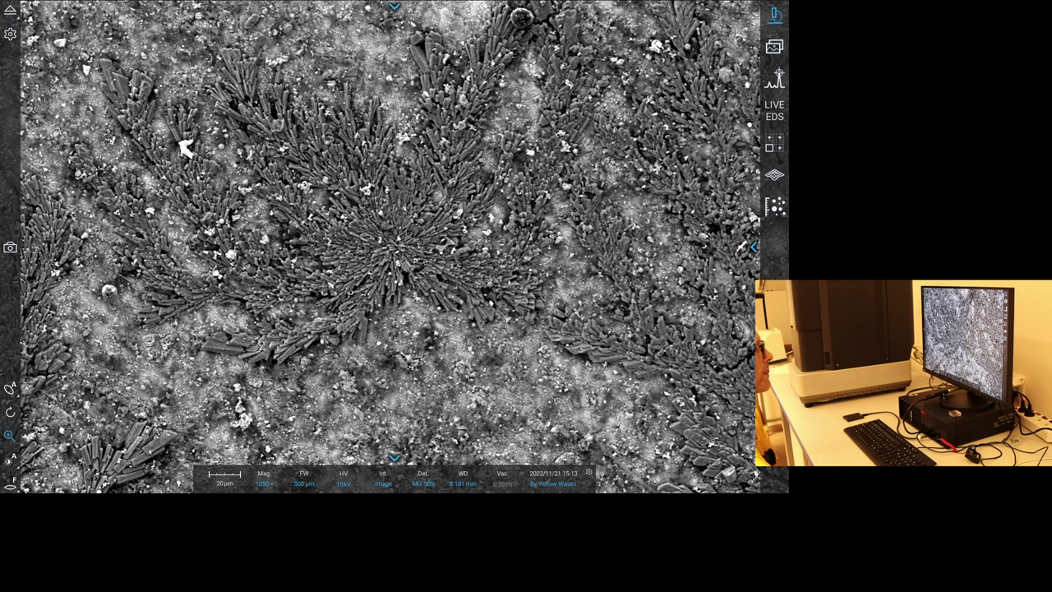
Shift the live view towards the bright white particle on the crystal branch and magnify the area to 3000×.
drag(185, 149, 183, 161)
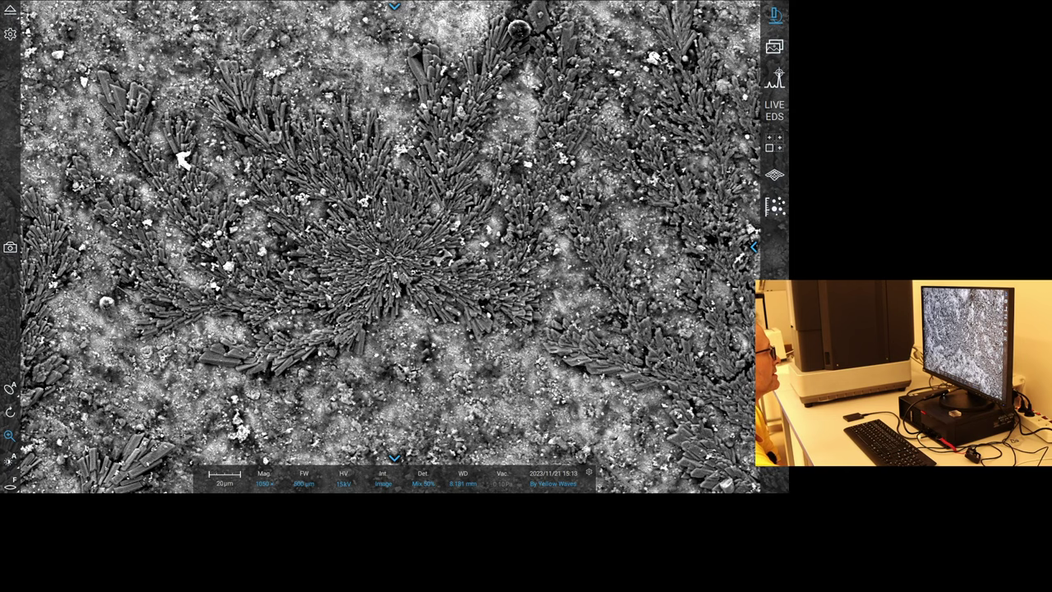
drag(183, 159, 357, 244)
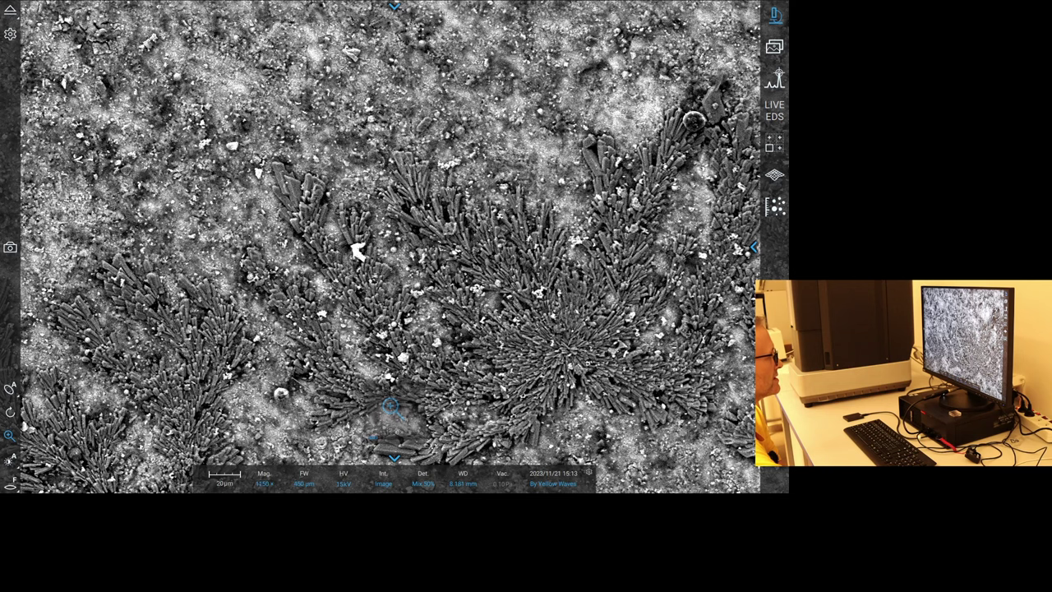
scroll(391, 405, up, 5)
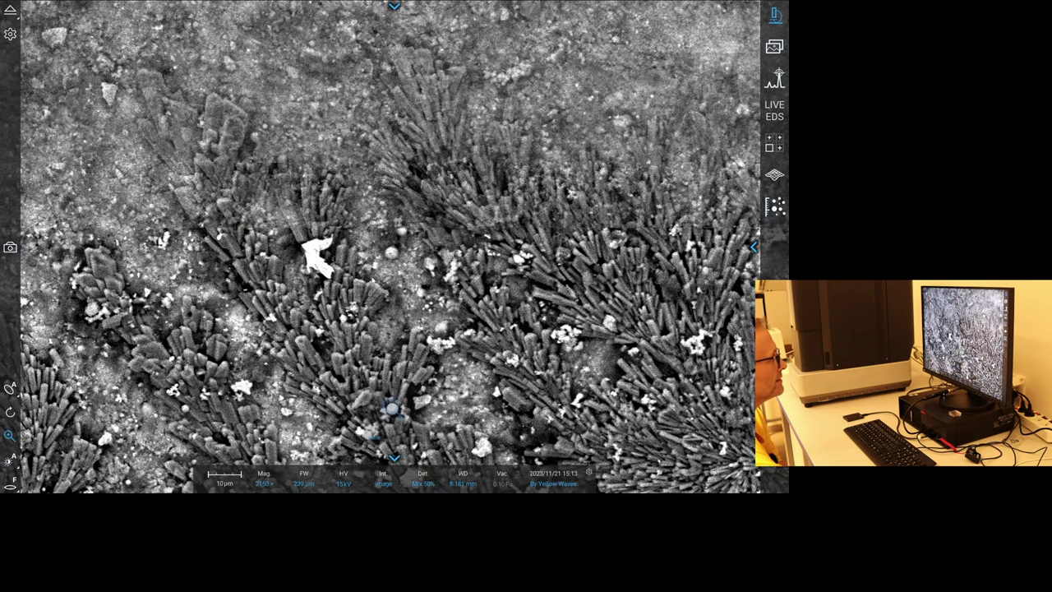
scroll(391, 406, up, 3)
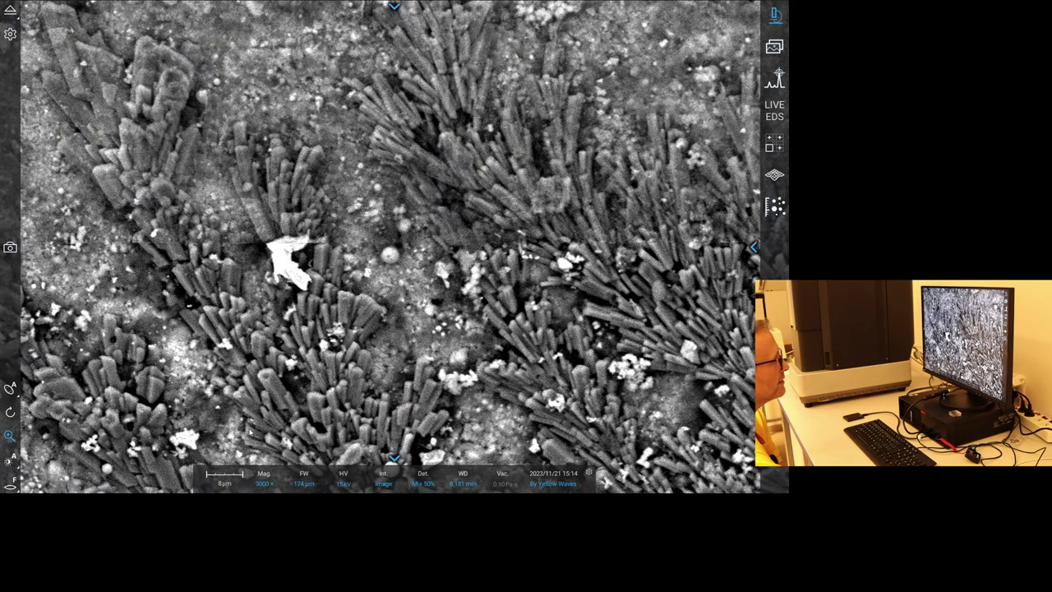
Place the focus window between the bright particle and the small sphere and manually refocus to a working distance of 8.144 mm.
click(10, 483)
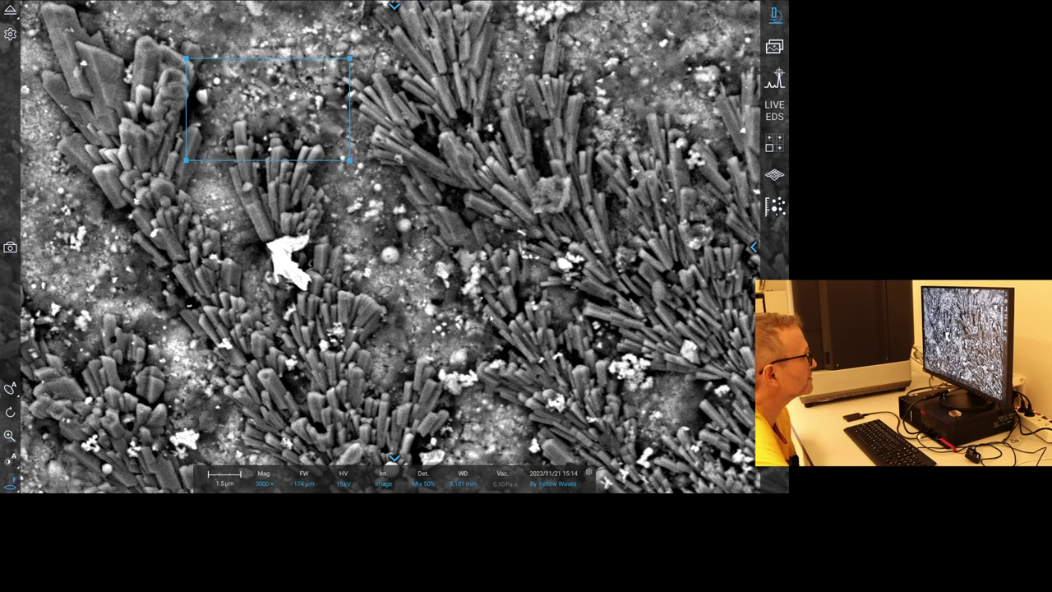
drag(275, 87, 373, 248)
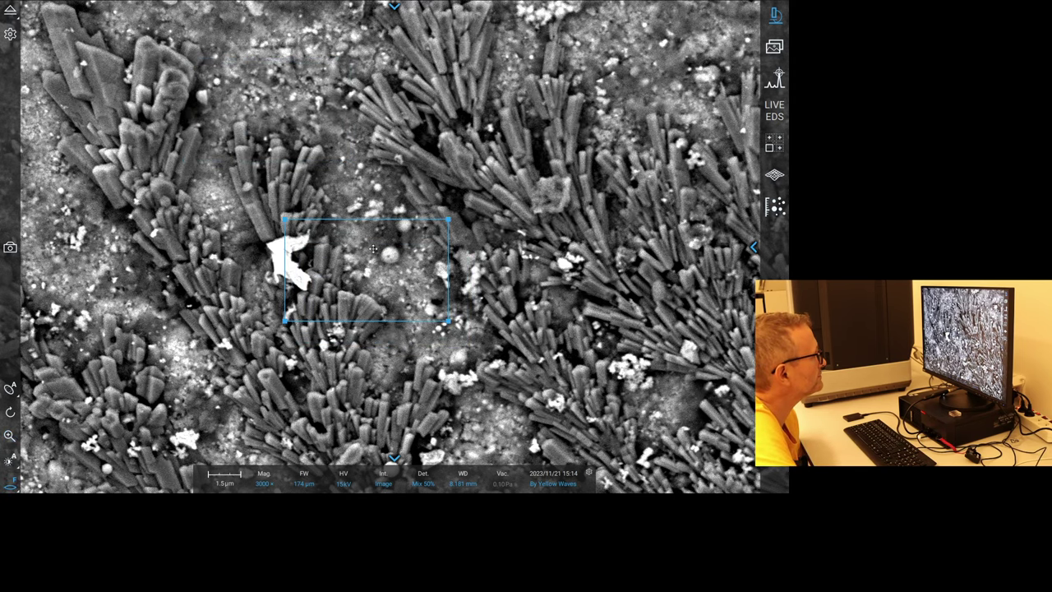
right_click(428, 282)
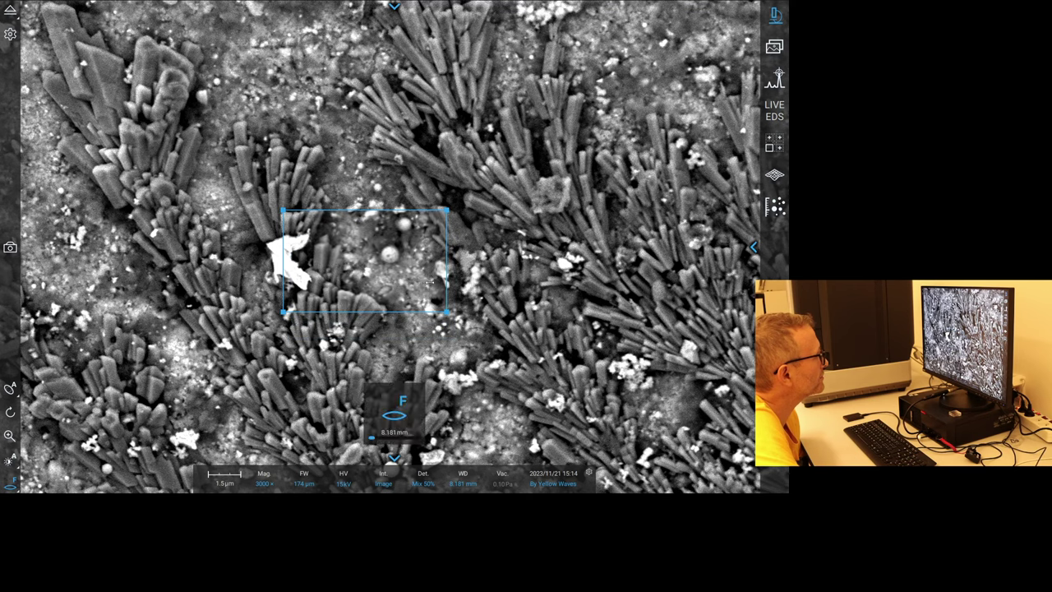
drag(428, 282, 230, 283)
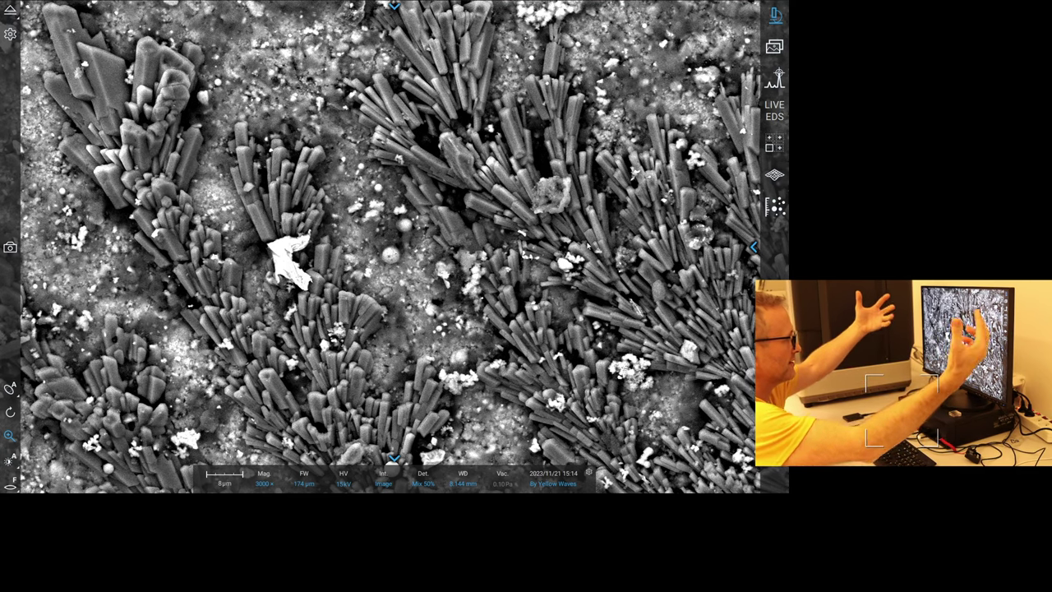
Frame the whole radial crystal cluster in the live image at 1050× magnification.
scroll(645, 288, down, 1)
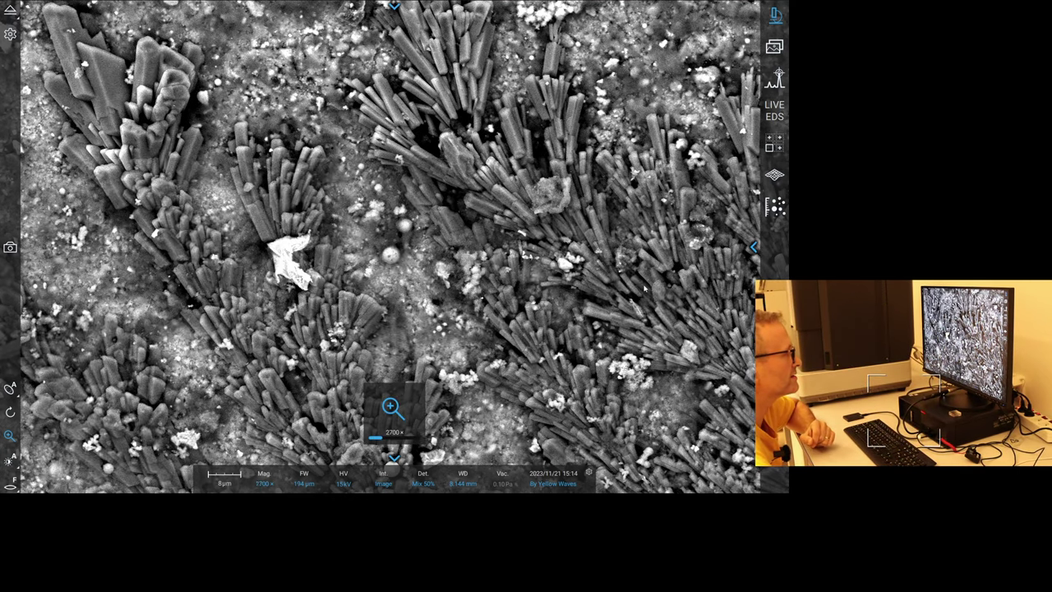
scroll(646, 287, down, 7)
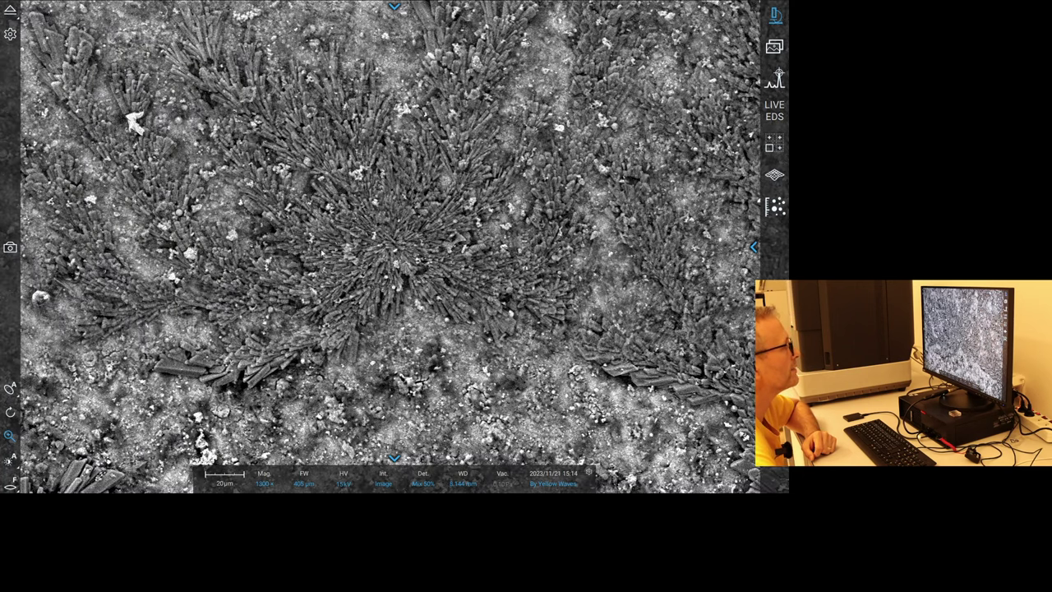
scroll(364, 244, down, 3)
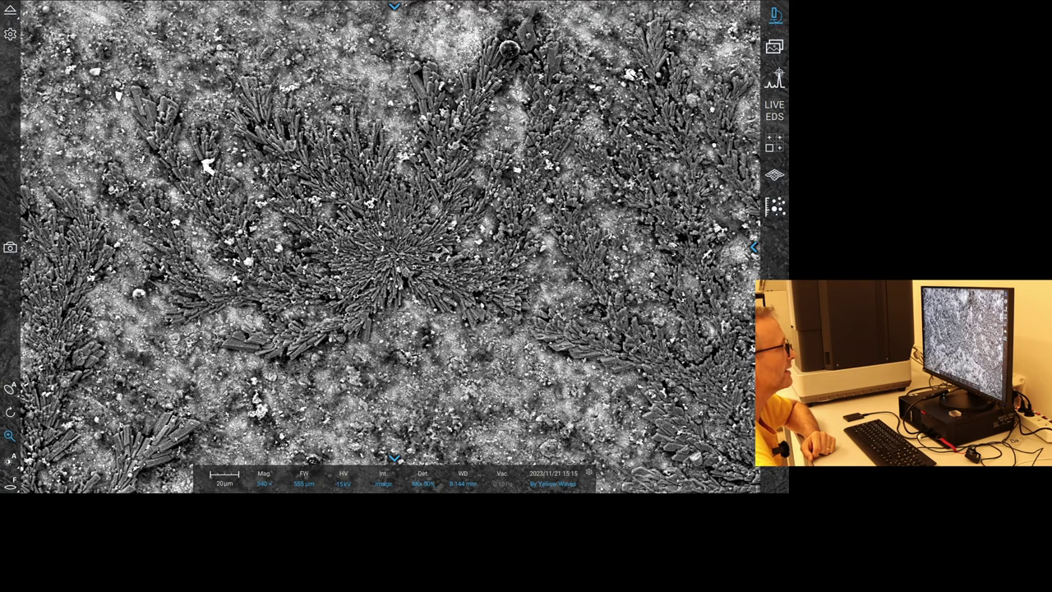
scroll(391, 247, up, 2)
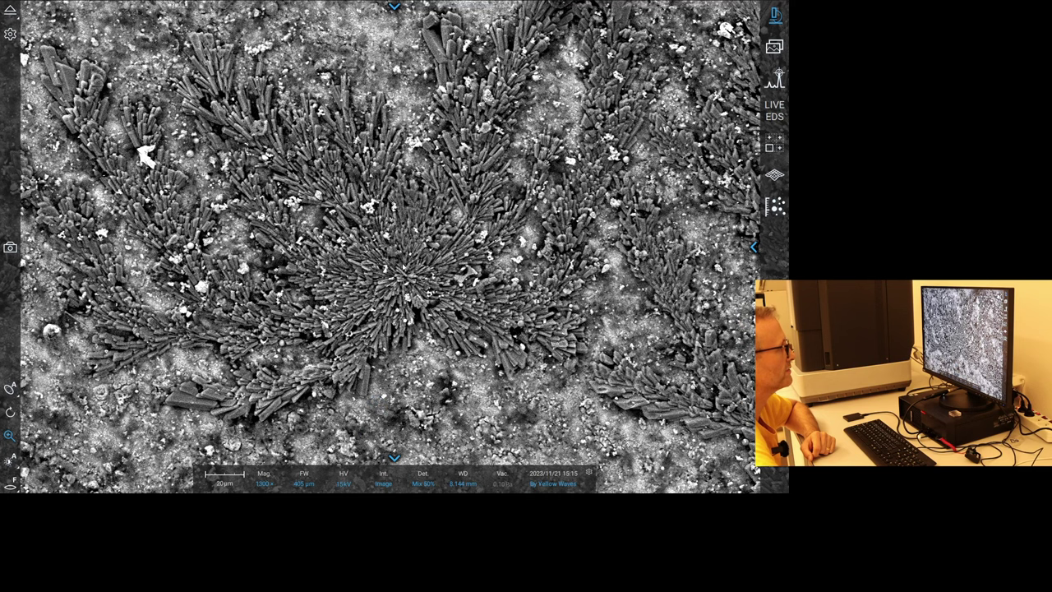
scroll(395, 247, down, 1)
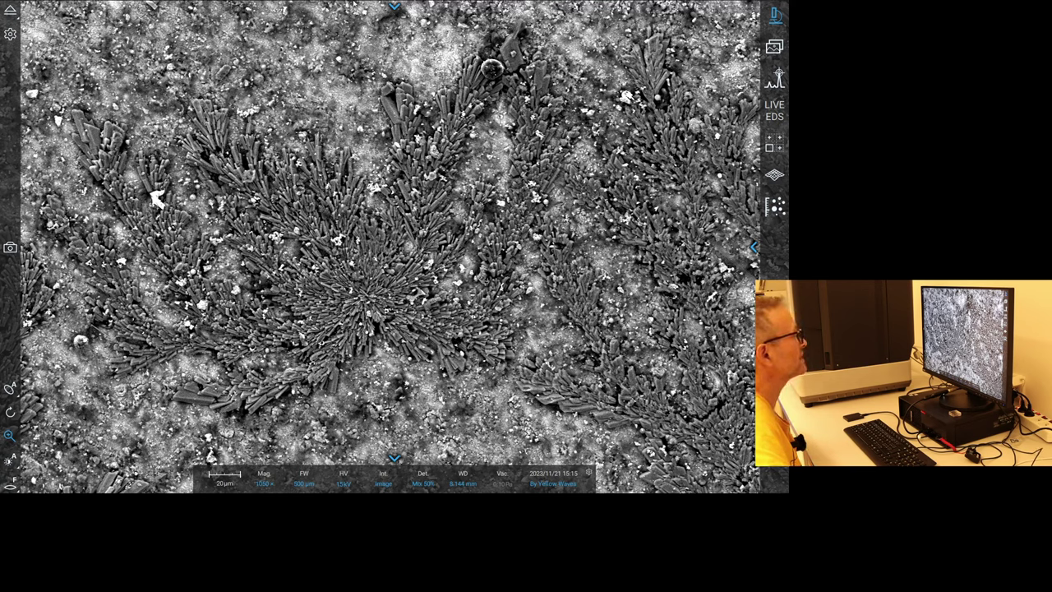
Set the acquisition scan size to 7680×4800 and acquire an image of the radial crystal cluster.
click(394, 6)
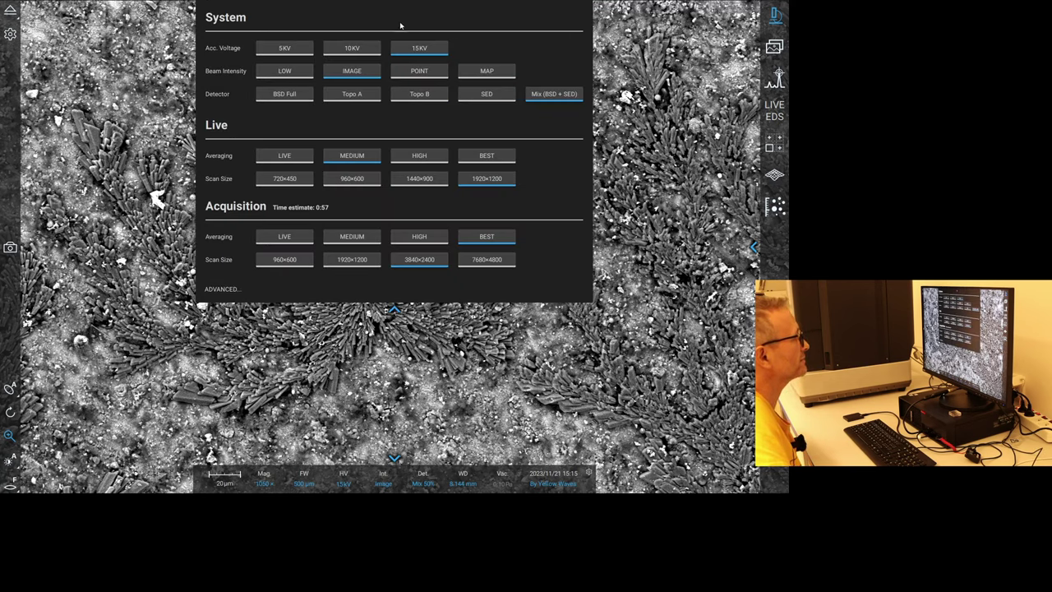
click(480, 263)
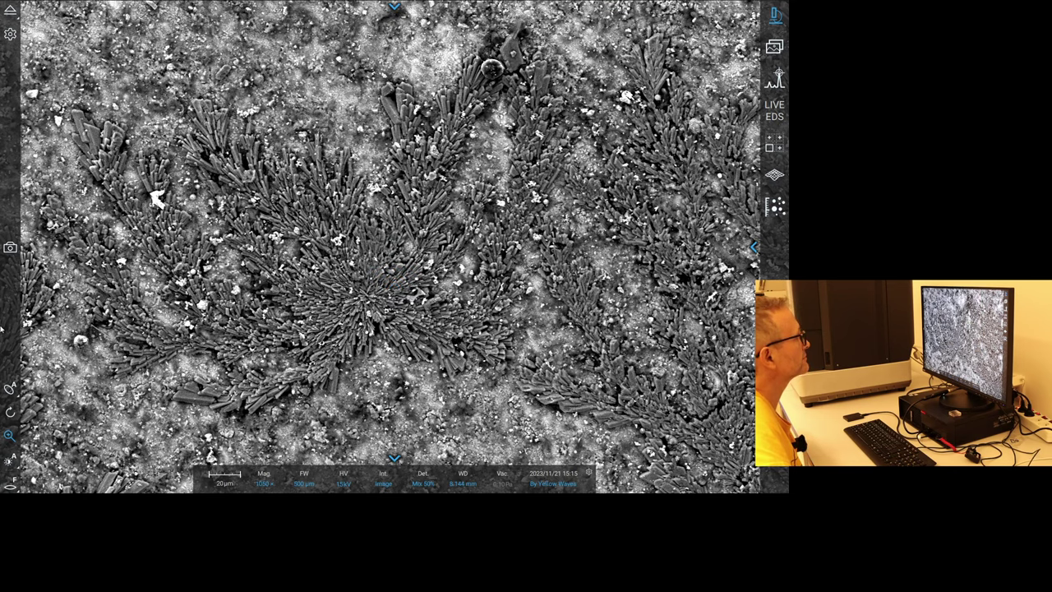
click(10, 246)
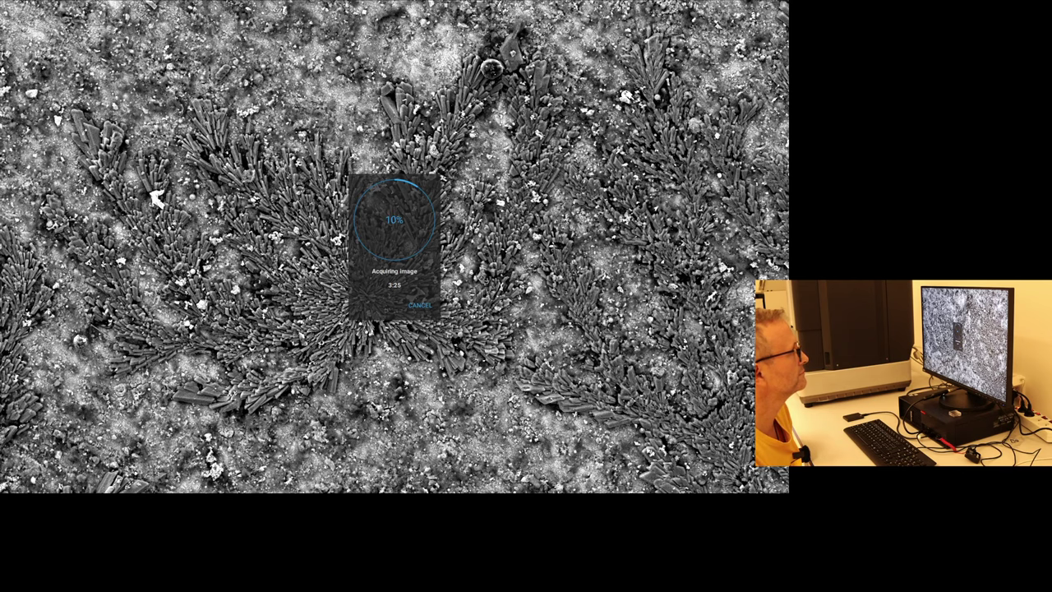
key(alt+Tab)
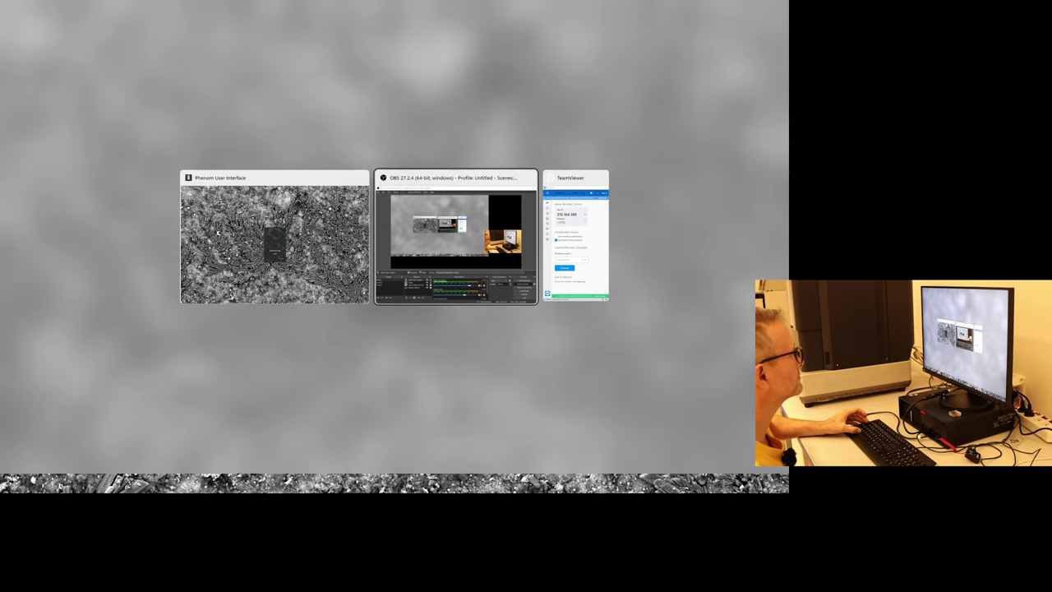
key(alt+shift+Tab)
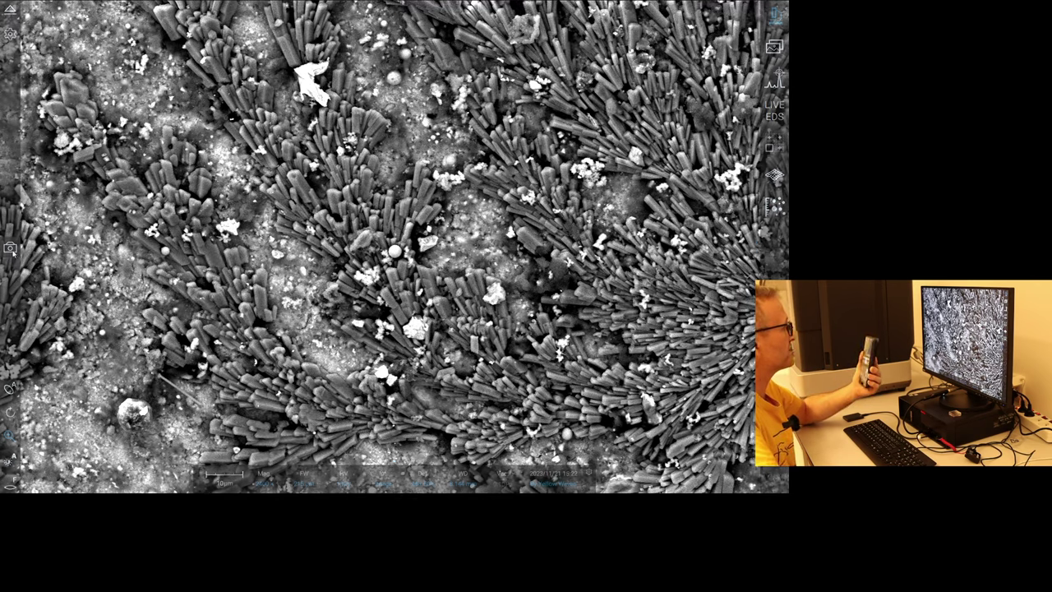
Place the live focus window around the small sphere among the crystals at 2400×.
mouse_move(16, 255)
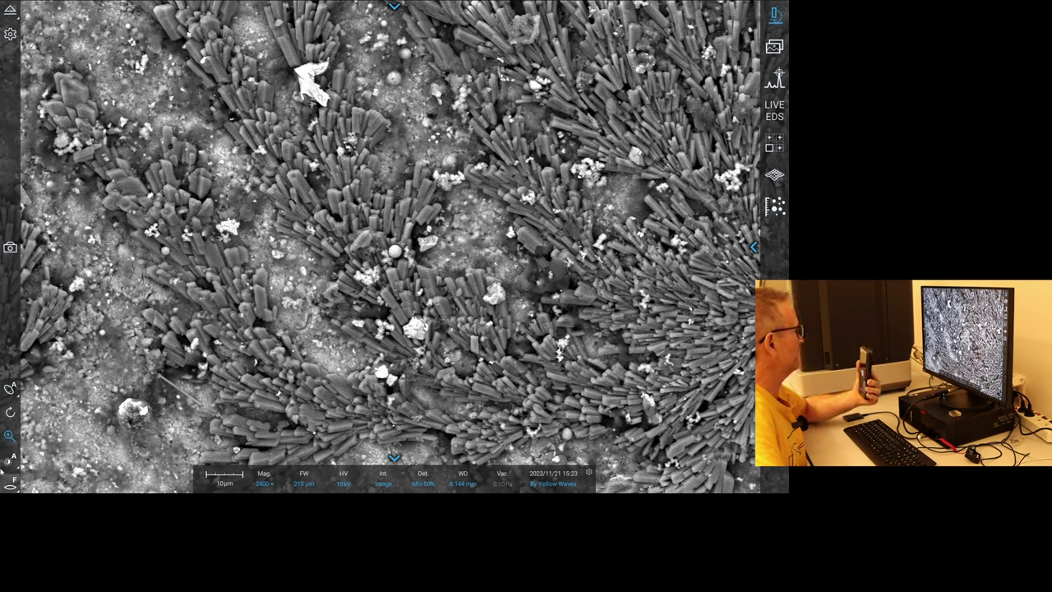
click(13, 485)
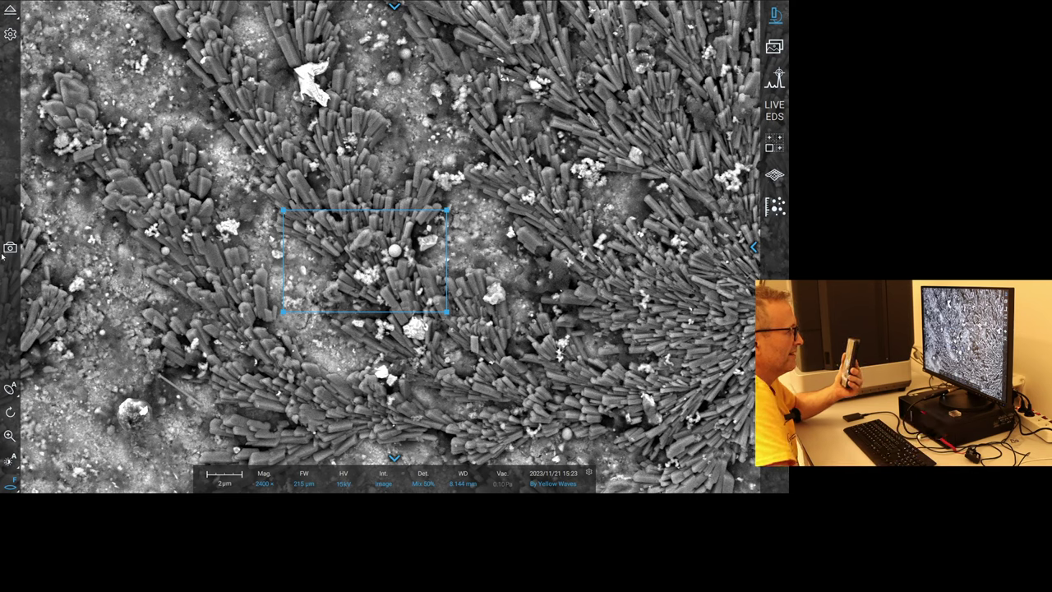
drag(336, 263, 354, 254)
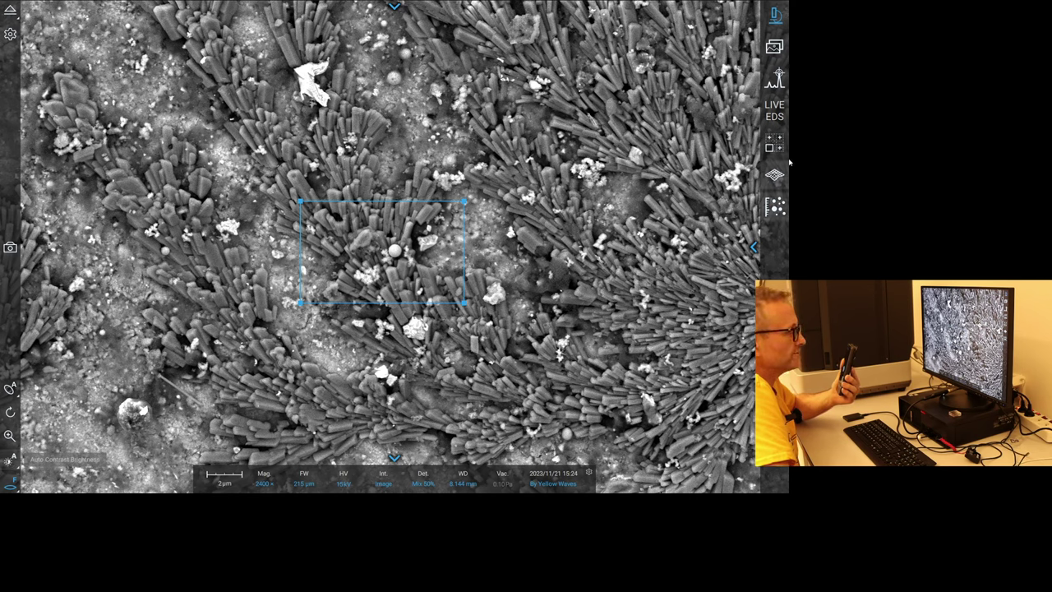
Show the imaging controls, slightly lower the brightness, and move the focus window onto the neighbouring crystal branch.
click(754, 246)
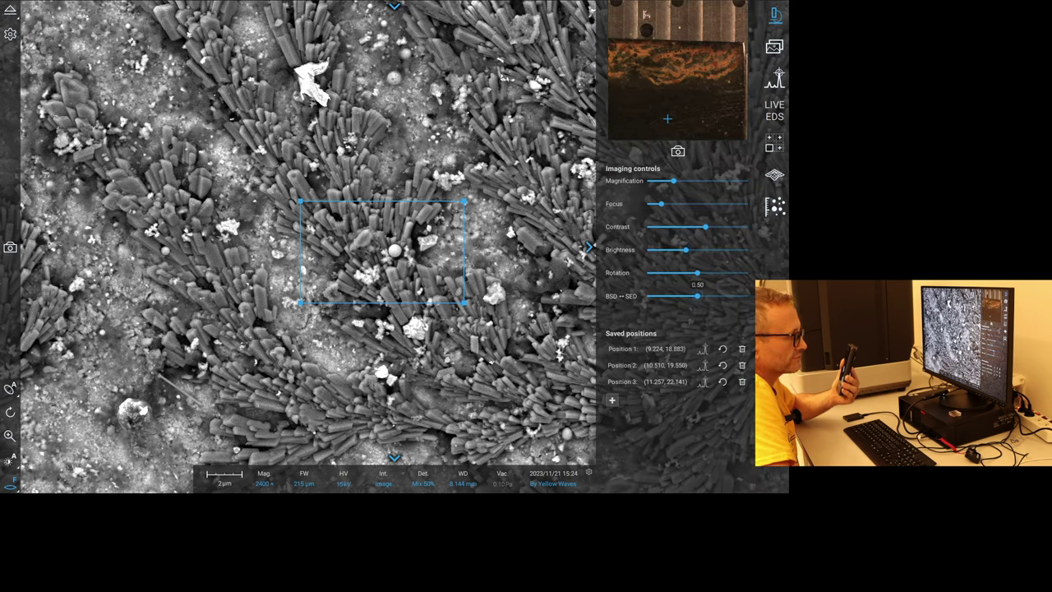
mouse_move(686, 252)
drag(685, 252, 683, 252)
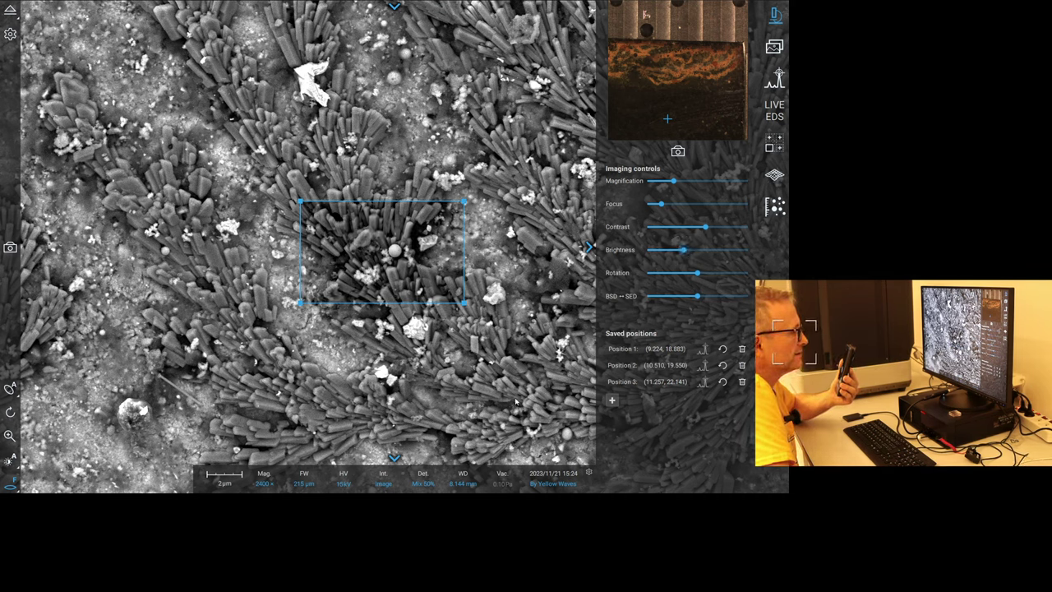
drag(405, 255, 204, 256)
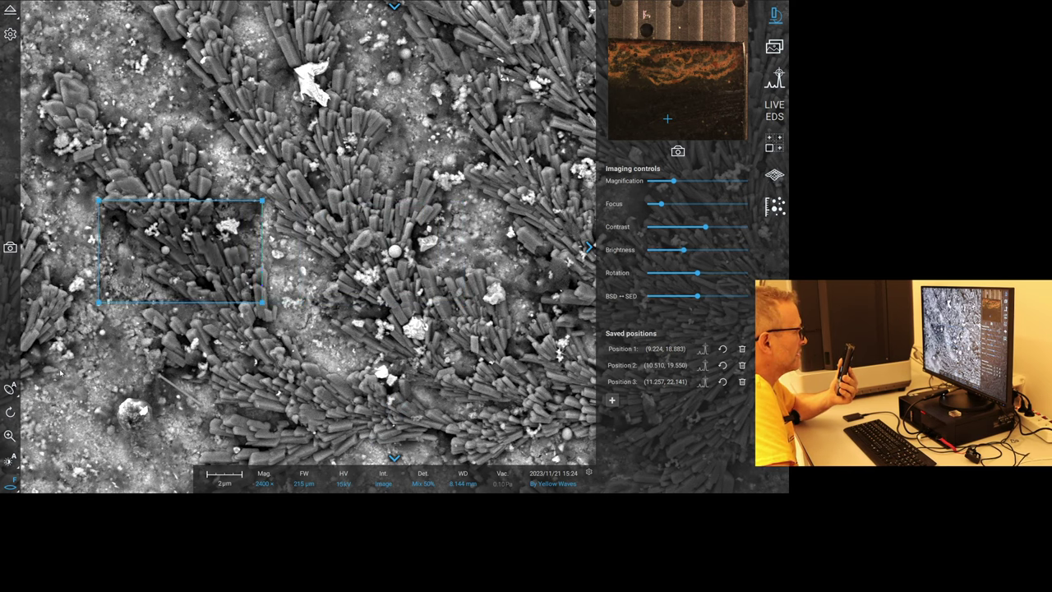
Enlarge the live image around the small sphere among the crystals to 6200× magnification.
click(11, 389)
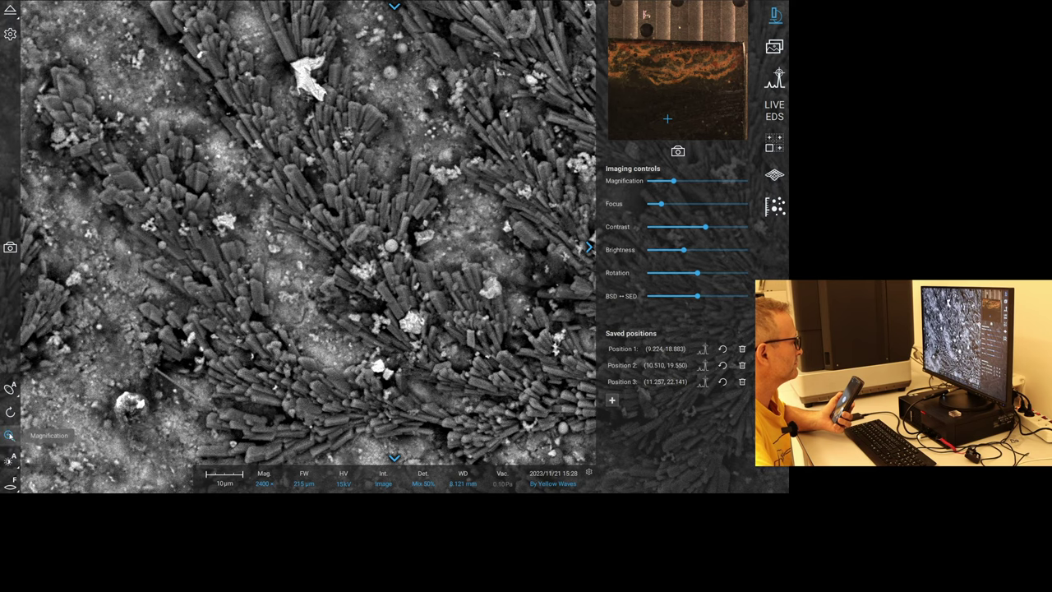
scroll(401, 253, up, 3)
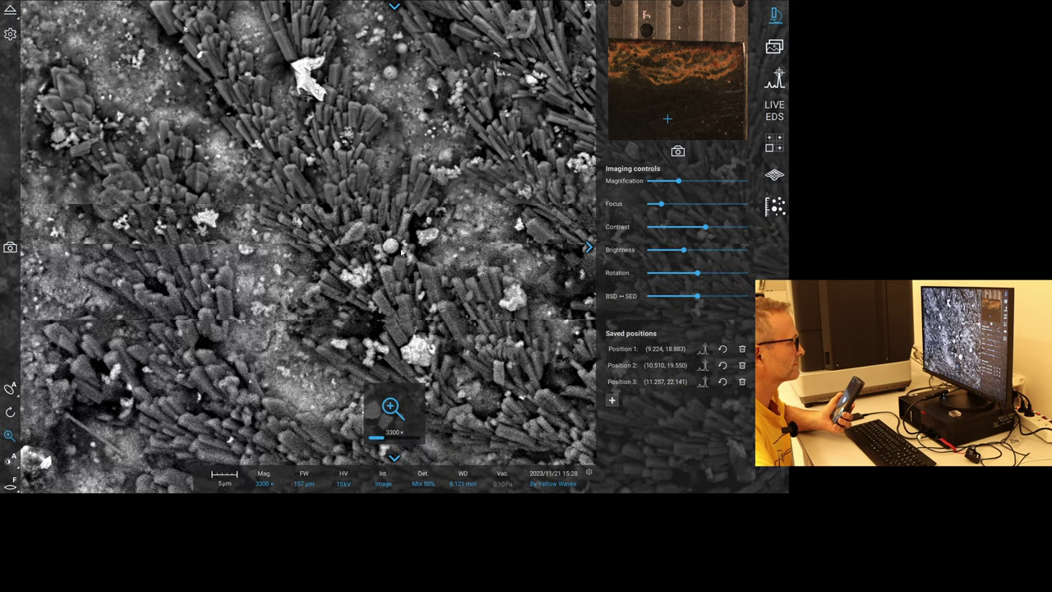
scroll(401, 253, up, 5)
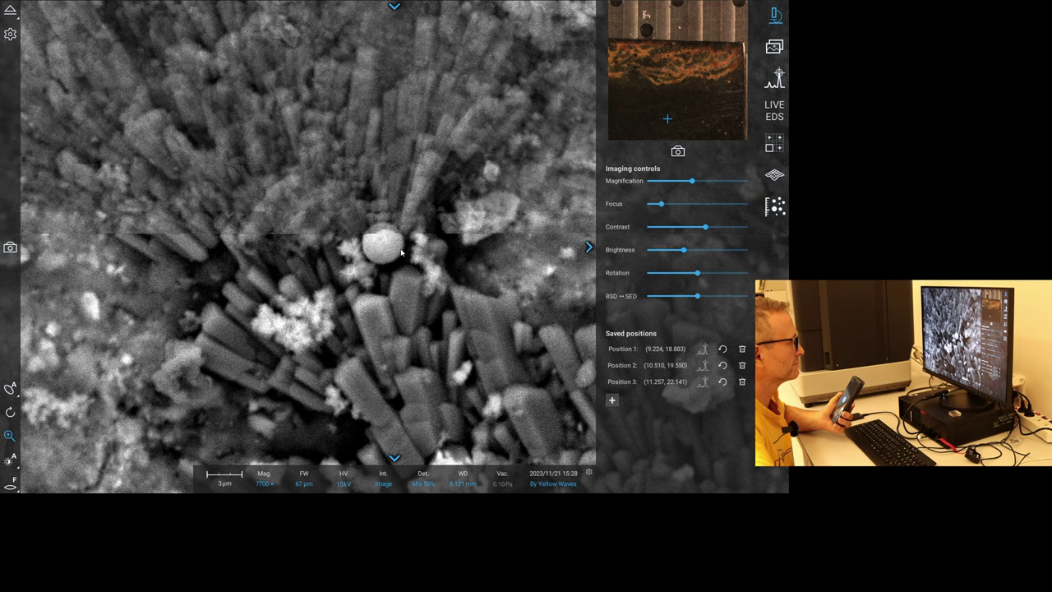
scroll(401, 253, down, 1)
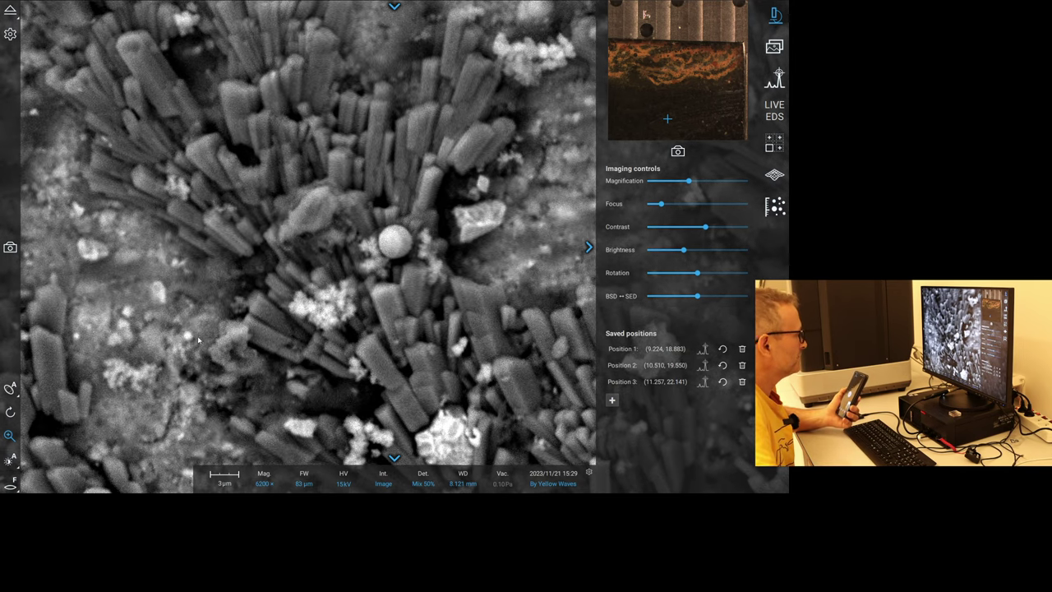
scroll(387, 253, up, 3)
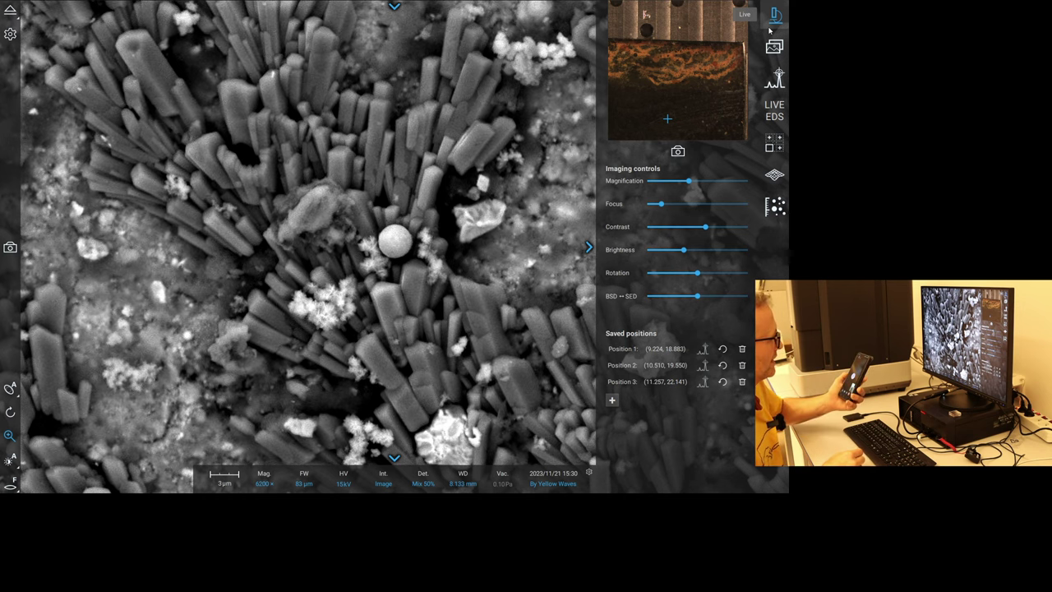
click(588, 248)
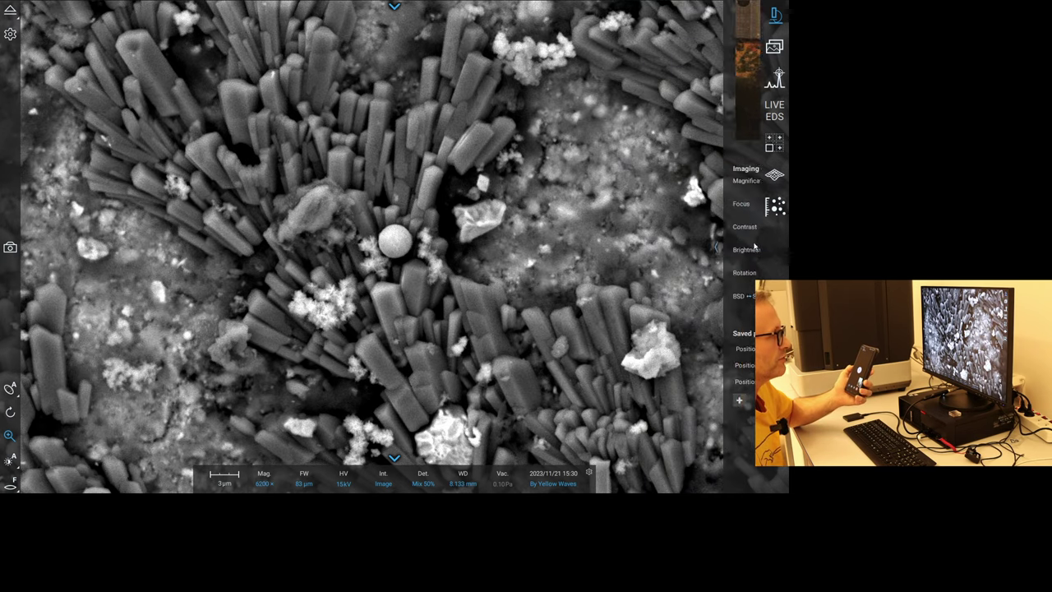
click(716, 247)
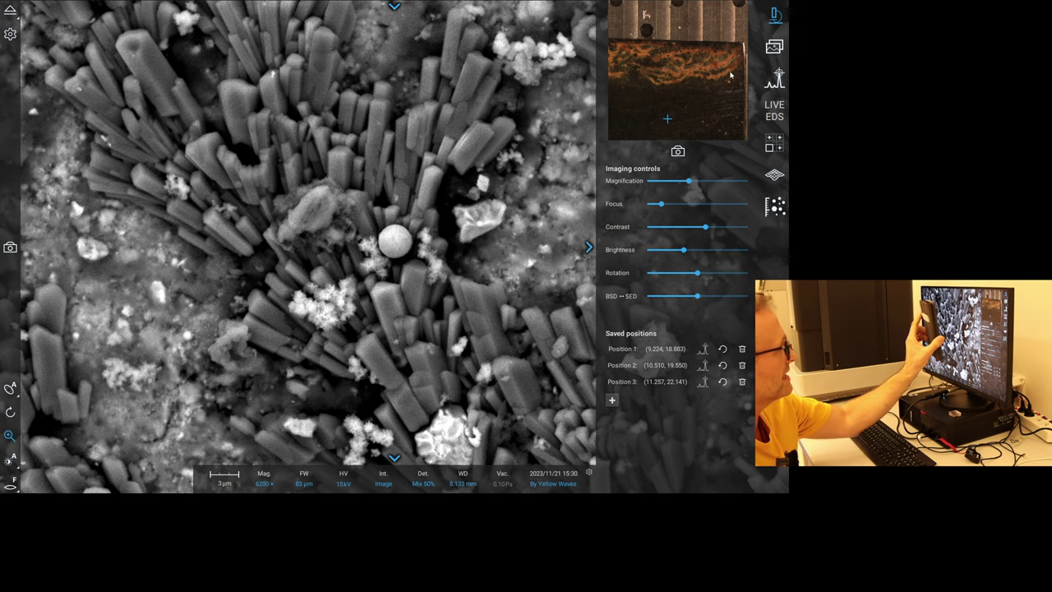
click(670, 122)
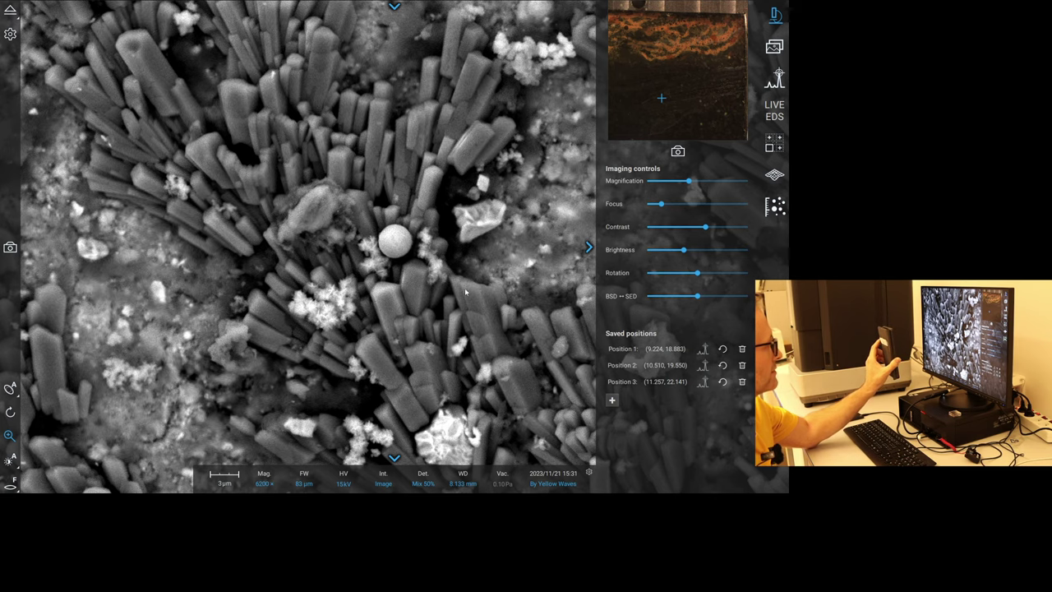
scroll(475, 284, down, 1)
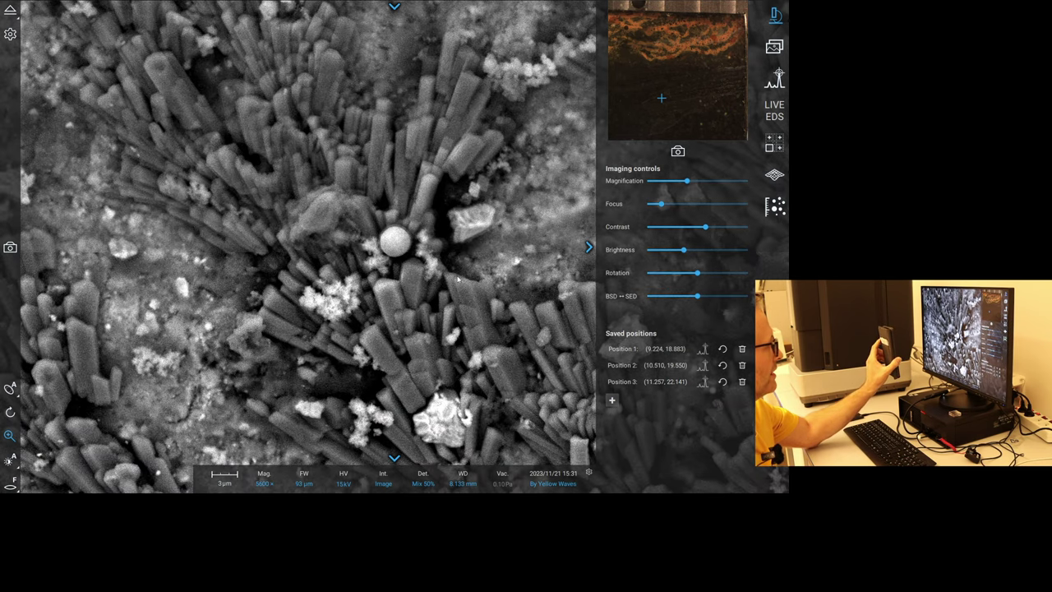
scroll(393, 404, up, 1)
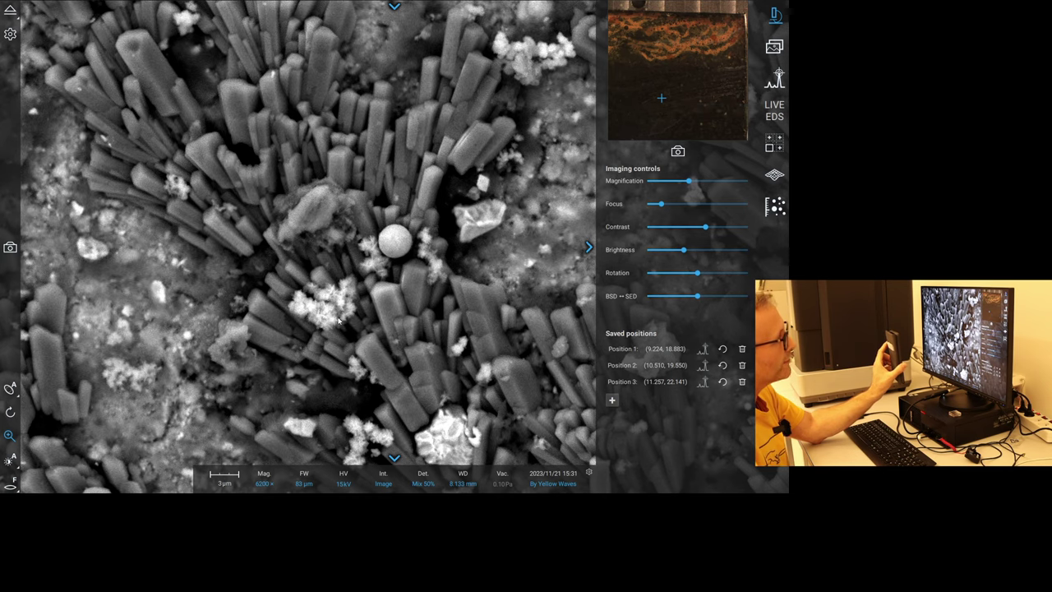
Open element identification for the Spheres project, check the Sphere 5 image, and add a new image of the sphere among the crystals.
click(774, 78)
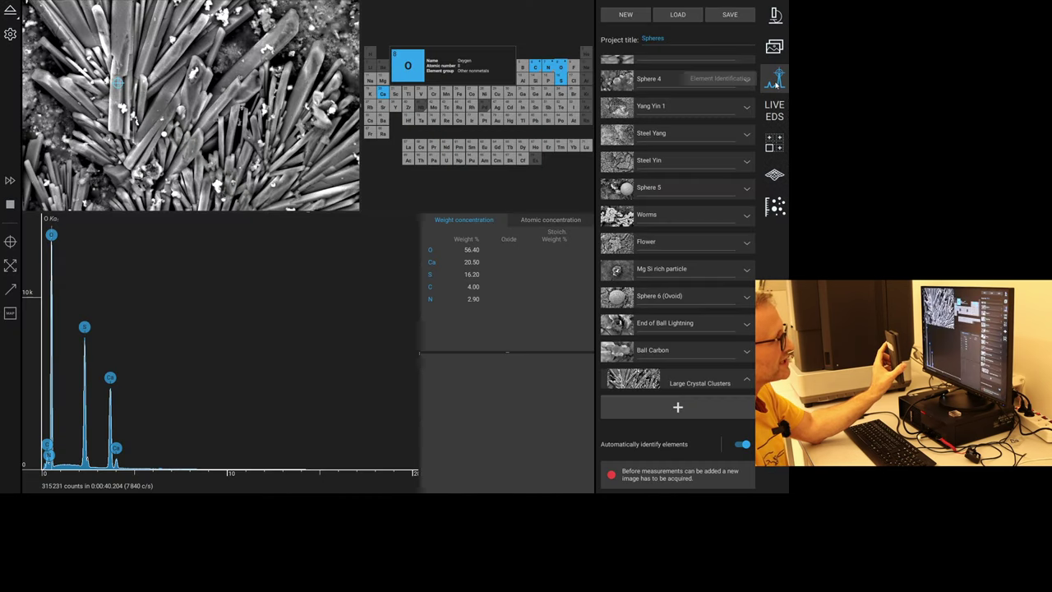
click(711, 407)
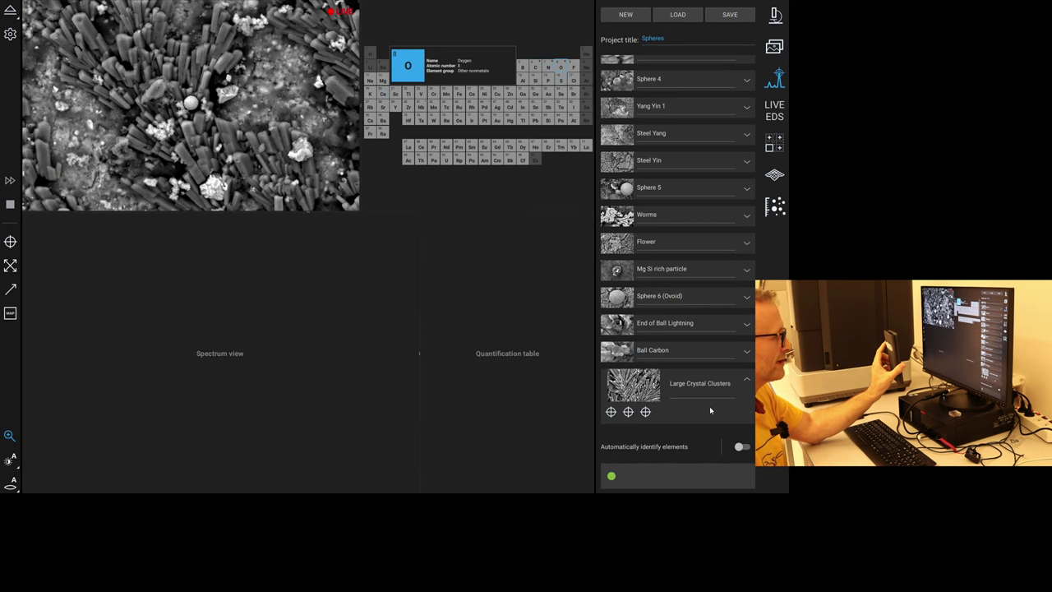
click(621, 191)
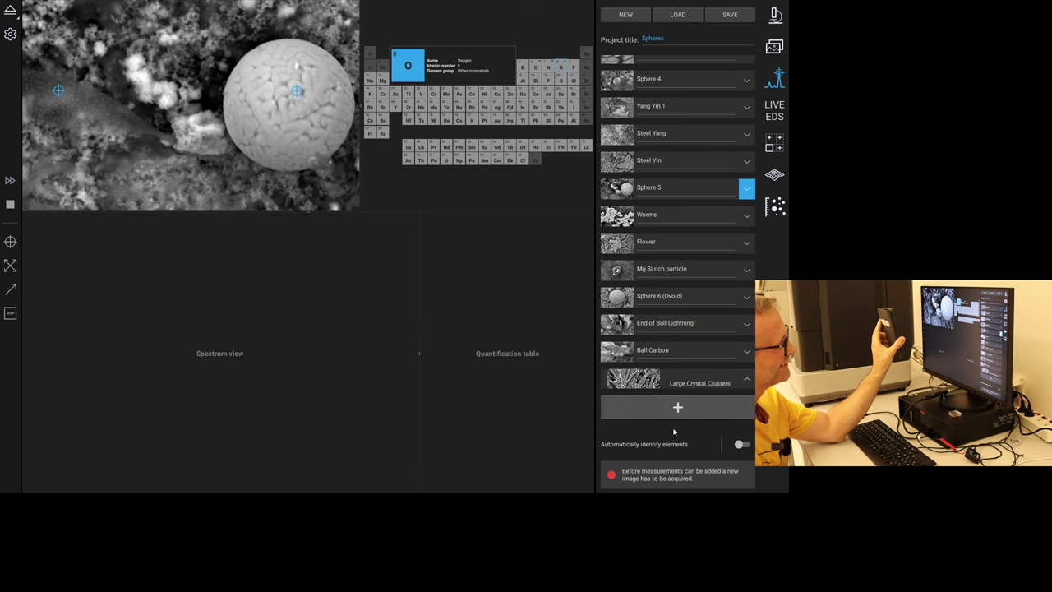
click(700, 383)
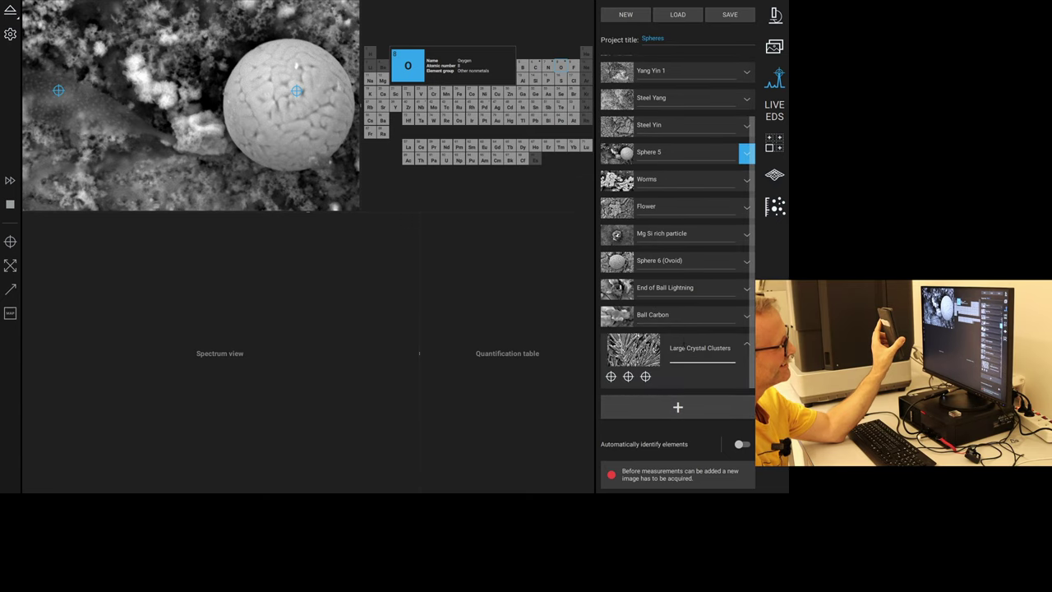
click(678, 407)
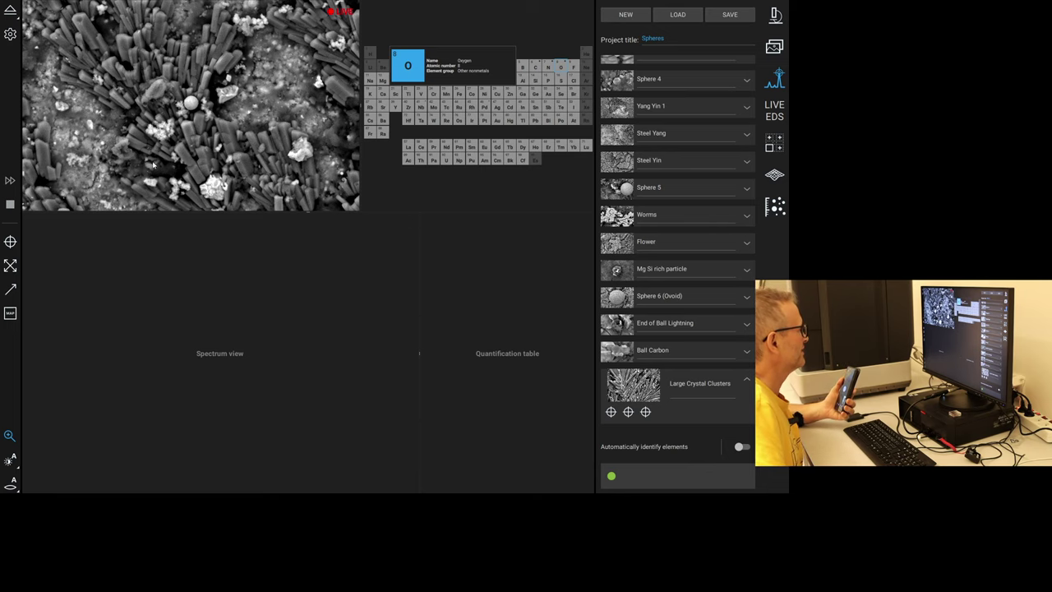
Place an EDS point measurement on the small sphere at the centre of the crystal cluster.
click(10, 241)
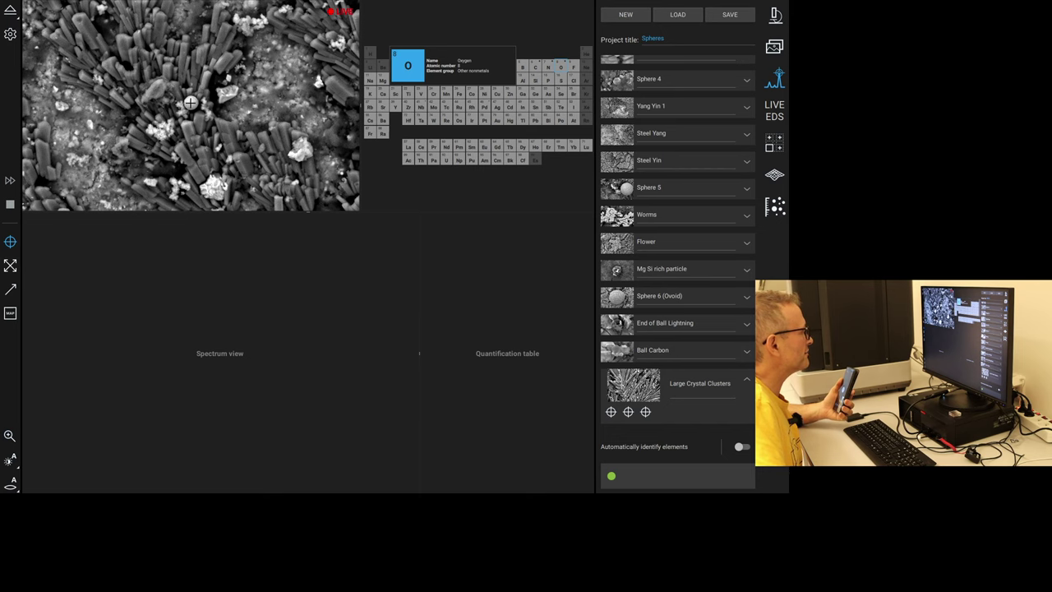
click(777, 14)
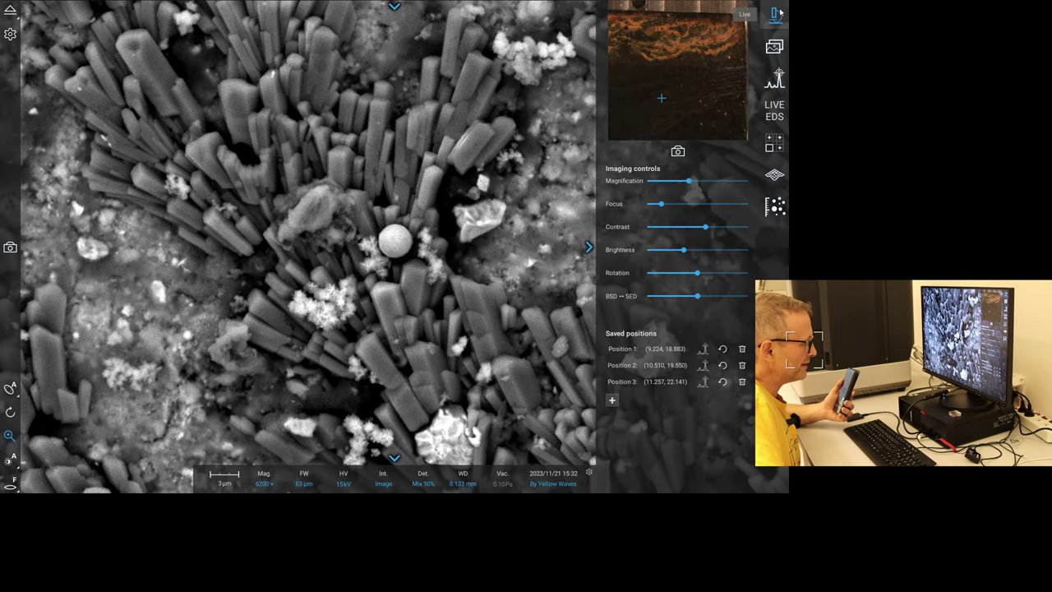
click(775, 78)
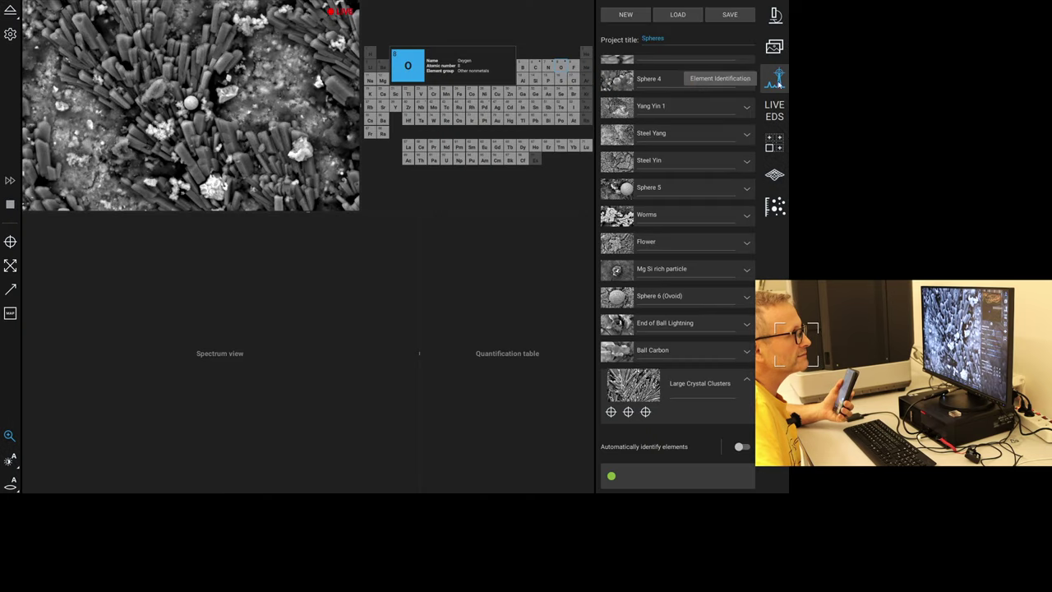
click(10, 241)
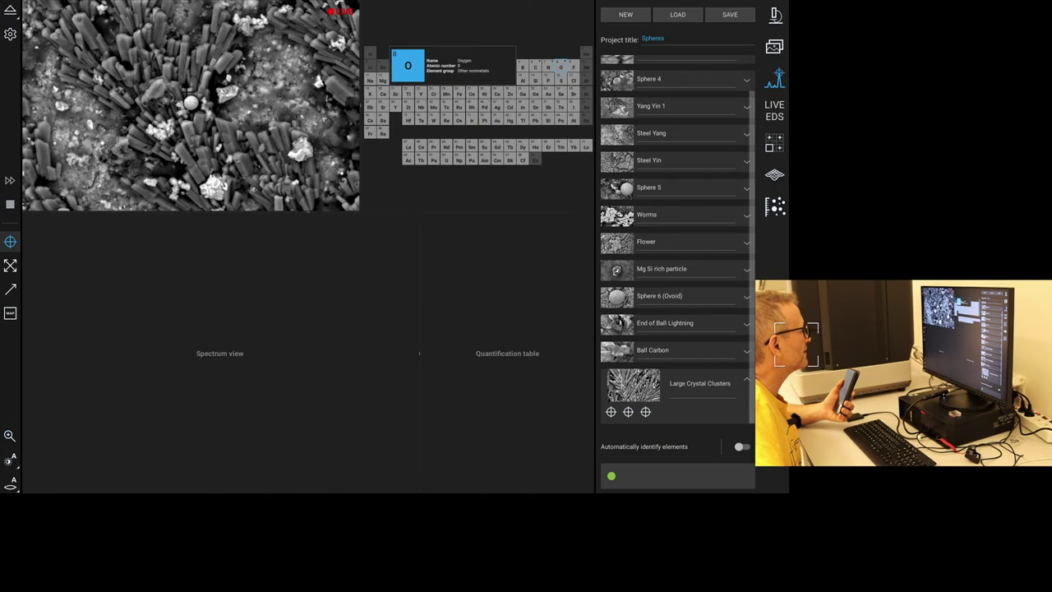
click(190, 102)
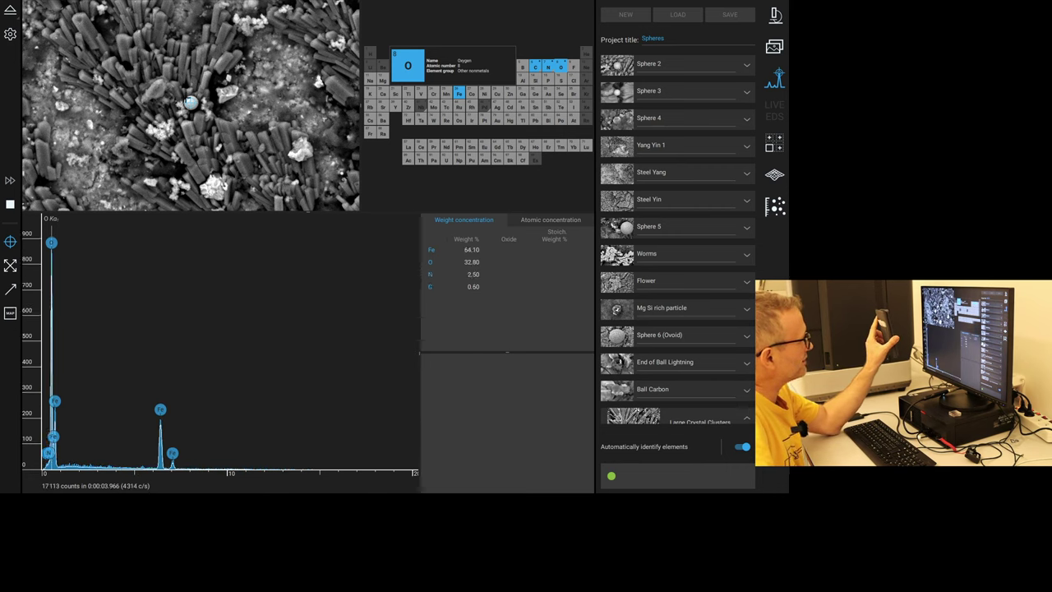
Compare the sphere's atomic and weight concentrations and reopen its finished point measurement under Image 15.
click(540, 224)
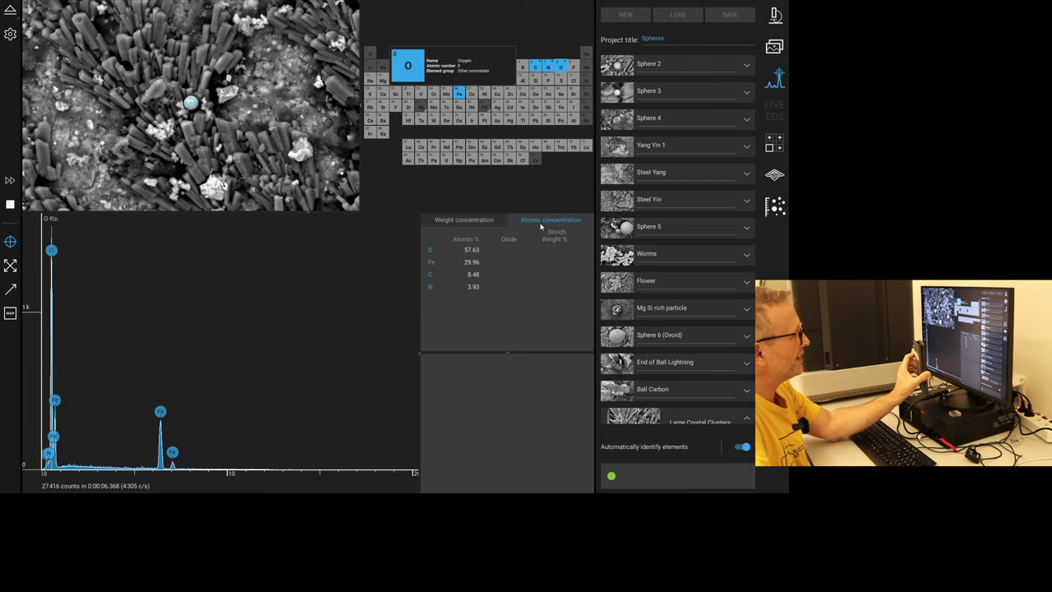
click(475, 219)
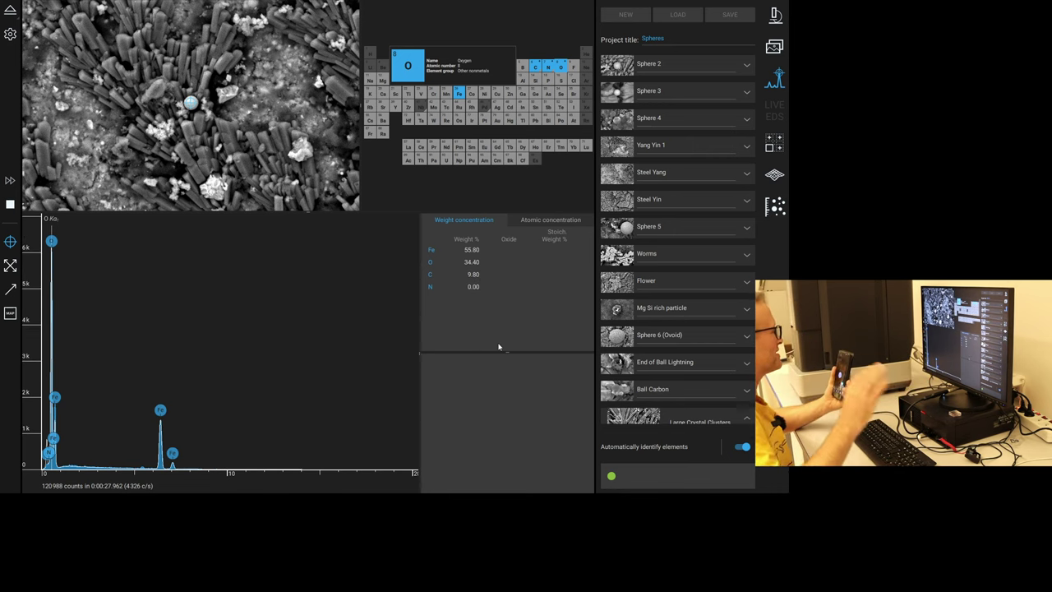
mouse_move(350, 378)
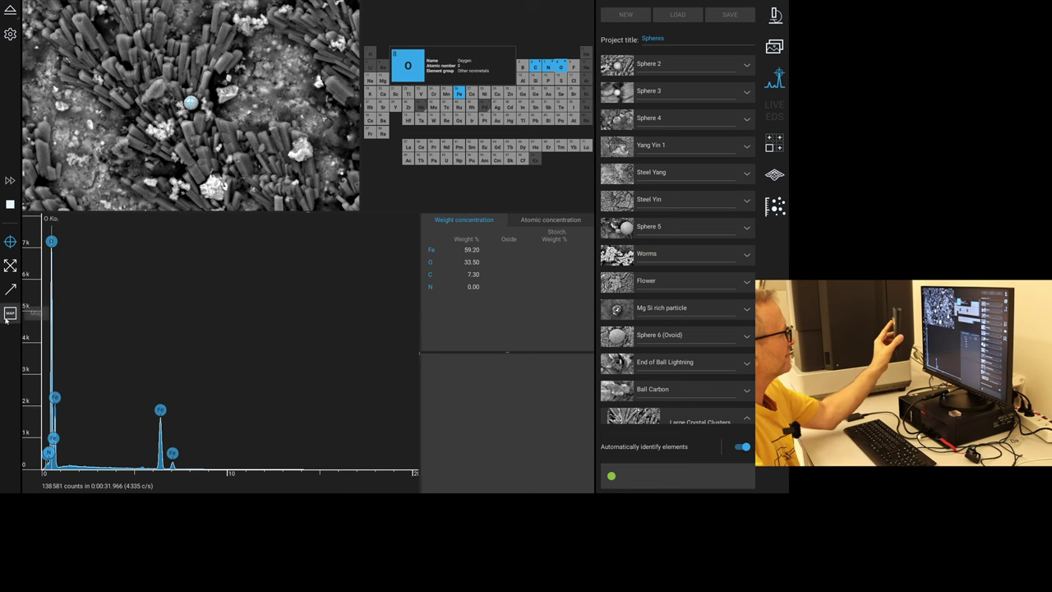
click(618, 229)
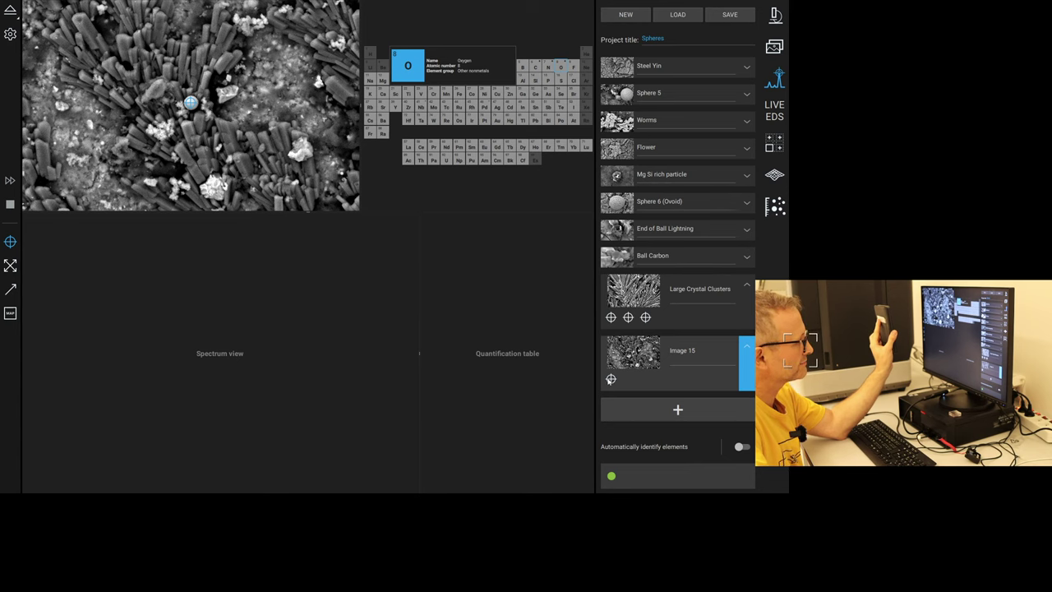
click(611, 379)
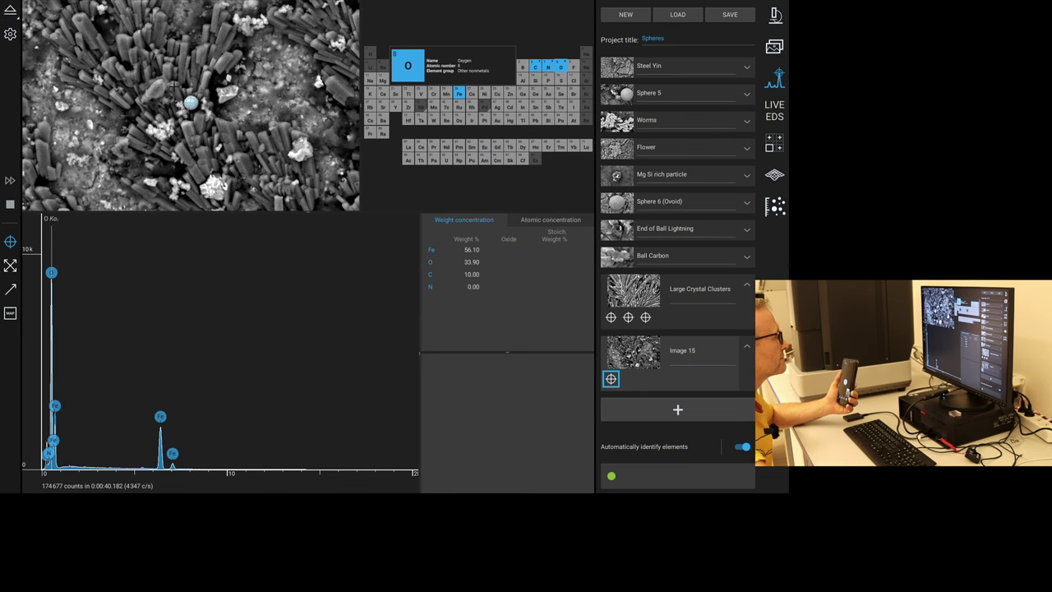
Measure a crystal rod of the upper-left branch with an EDS point and compare its atomic and weight concentrations.
click(123, 40)
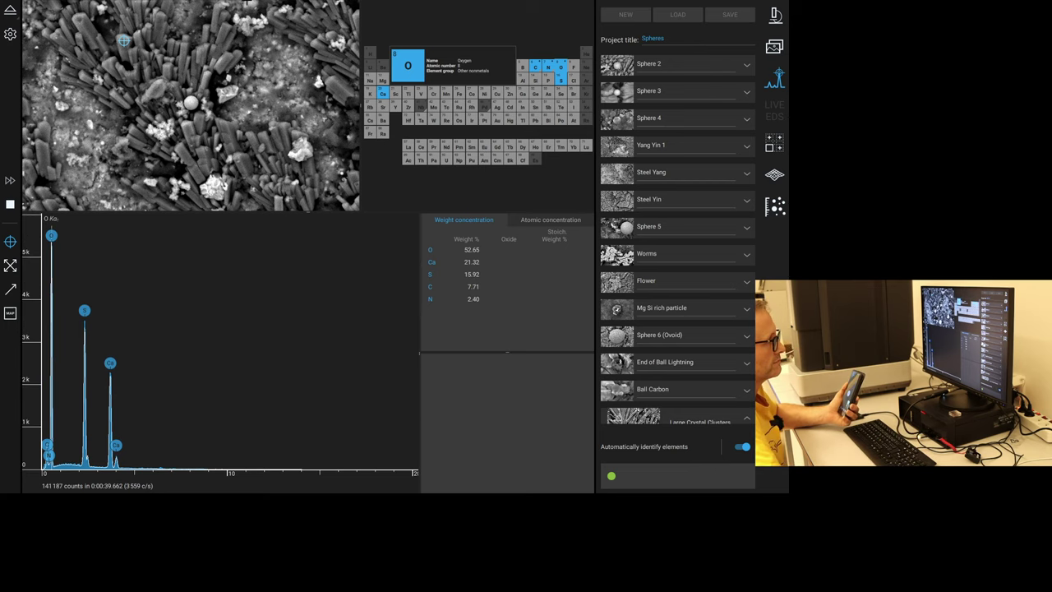
click(547, 218)
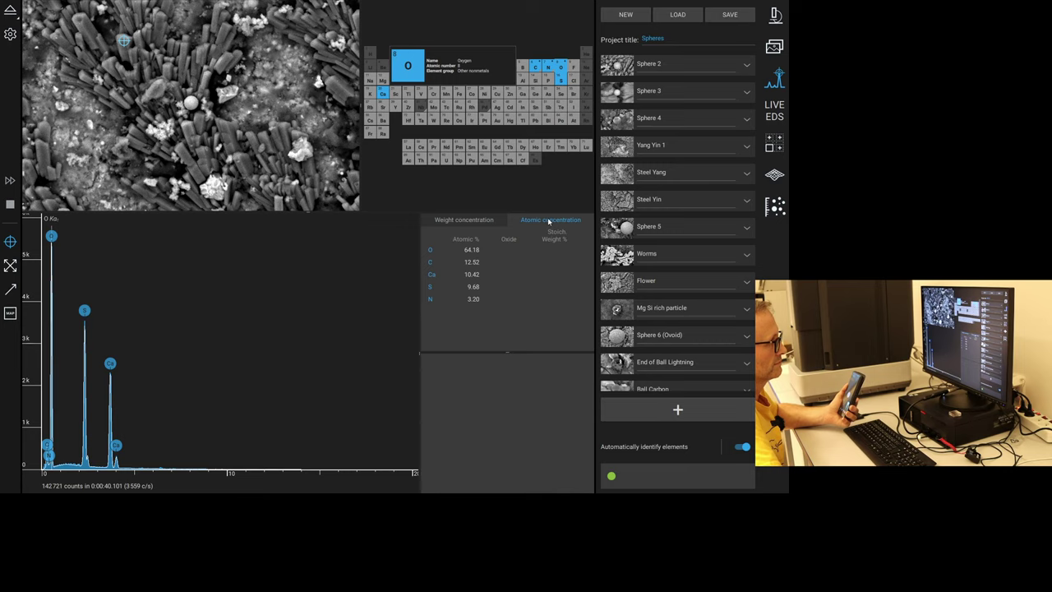
click(453, 222)
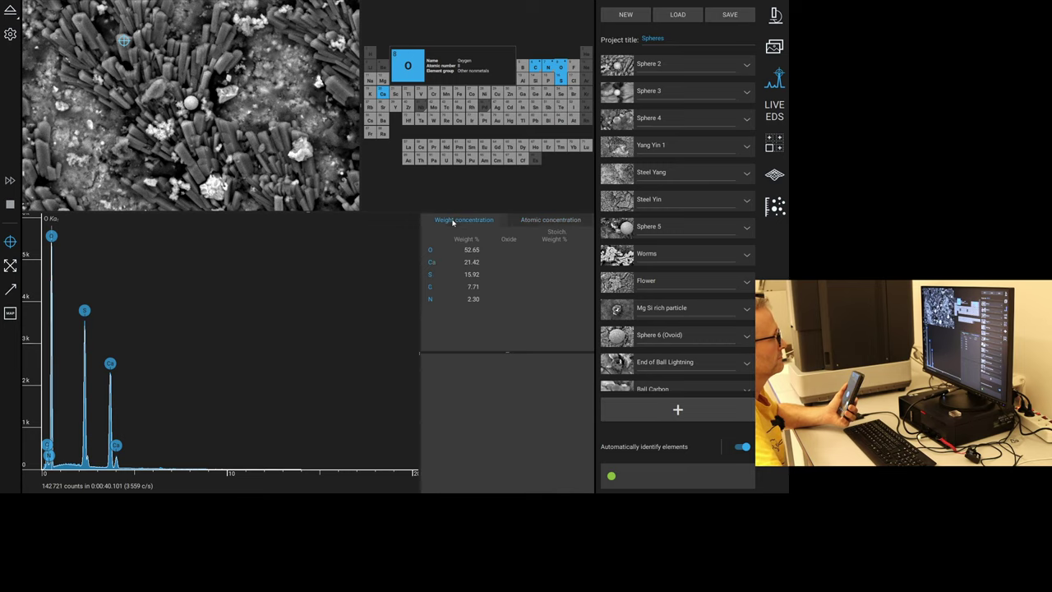
click(532, 220)
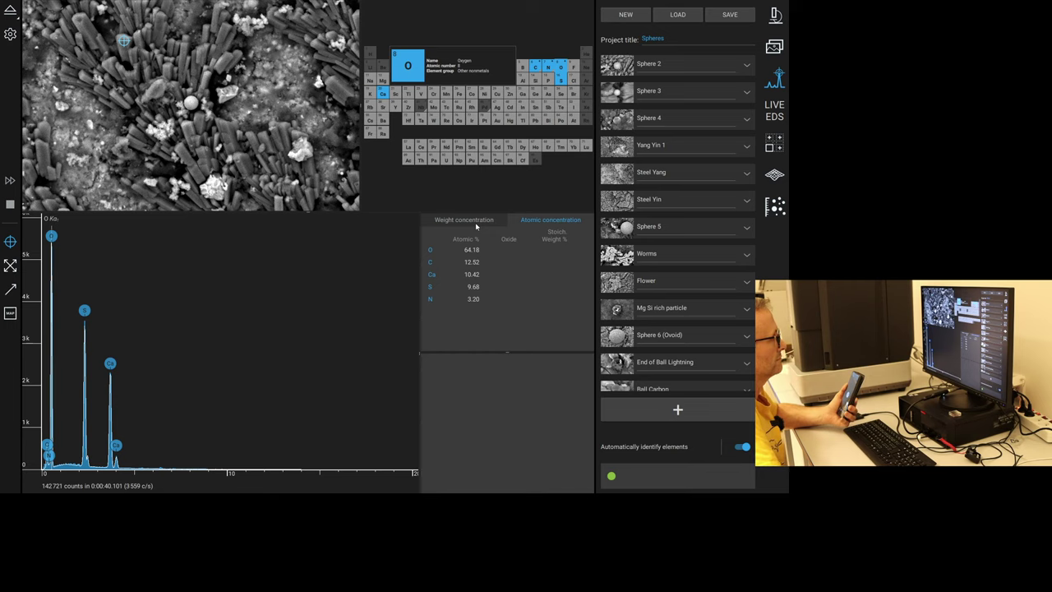
click(476, 227)
click(569, 223)
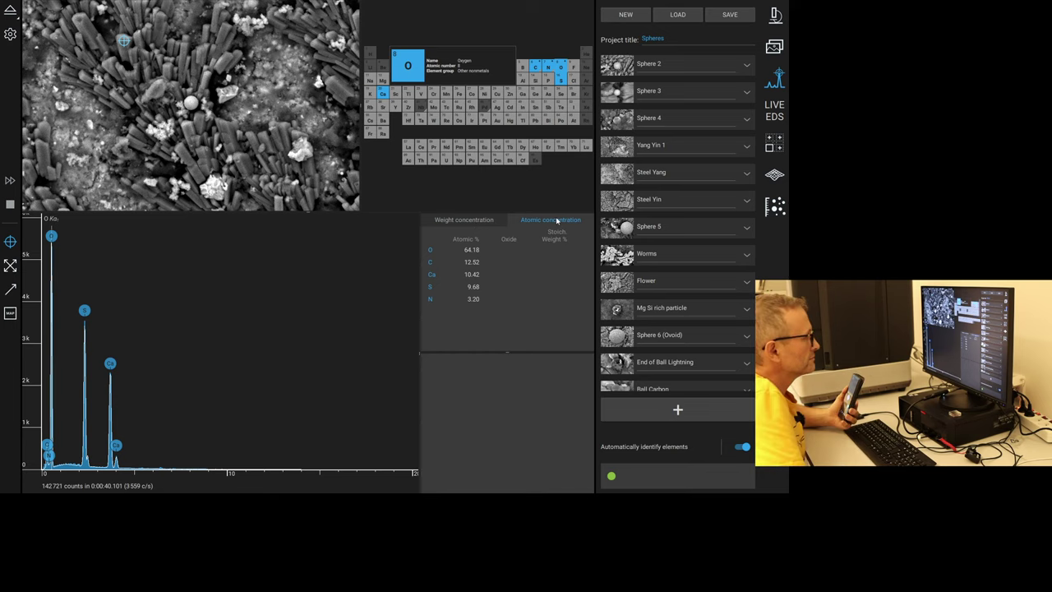
click(496, 221)
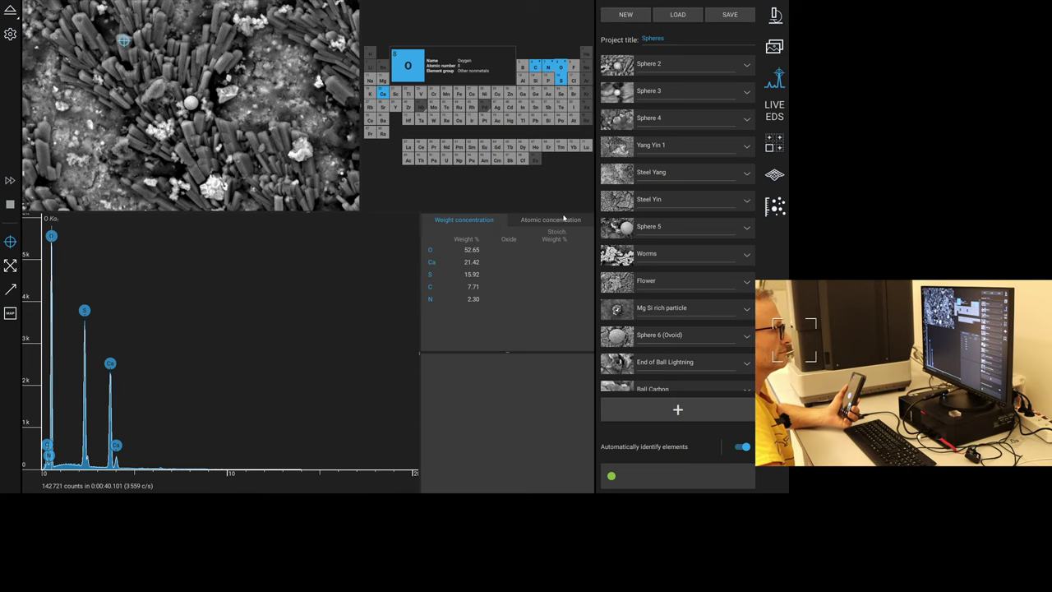
click(564, 226)
click(468, 223)
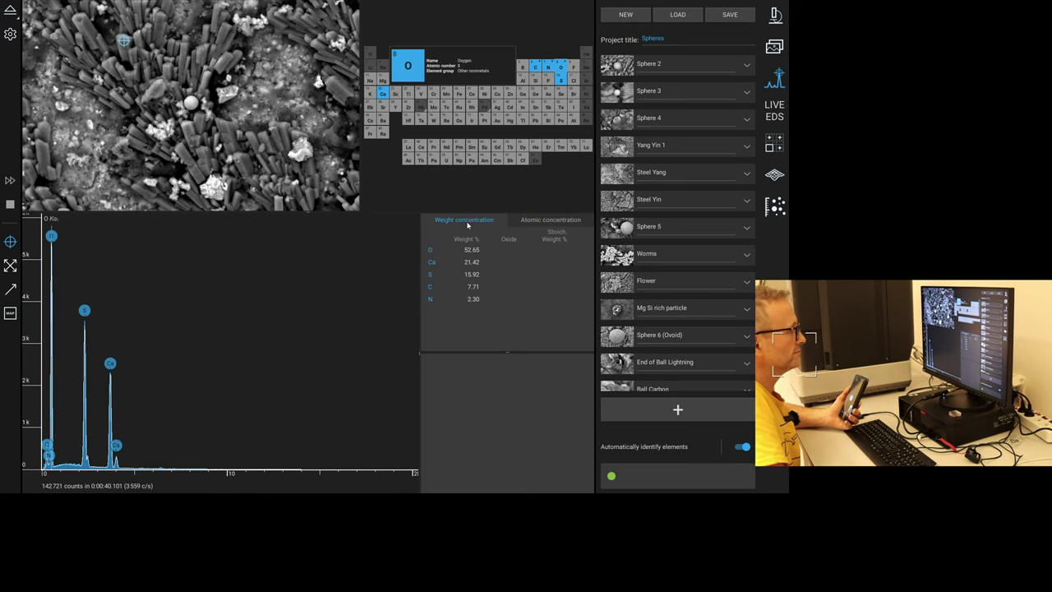
click(546, 224)
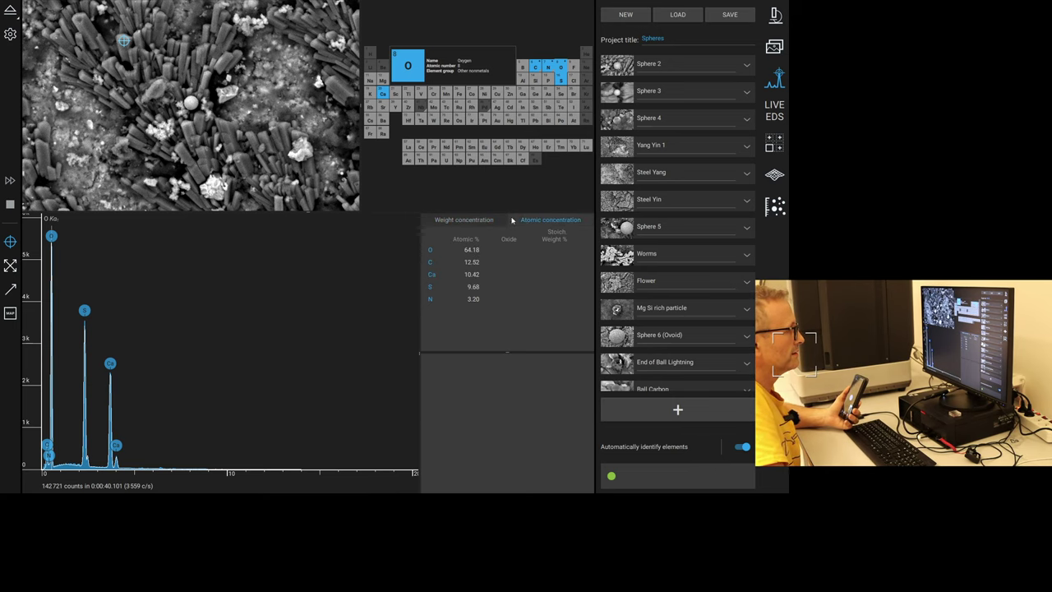
click(488, 220)
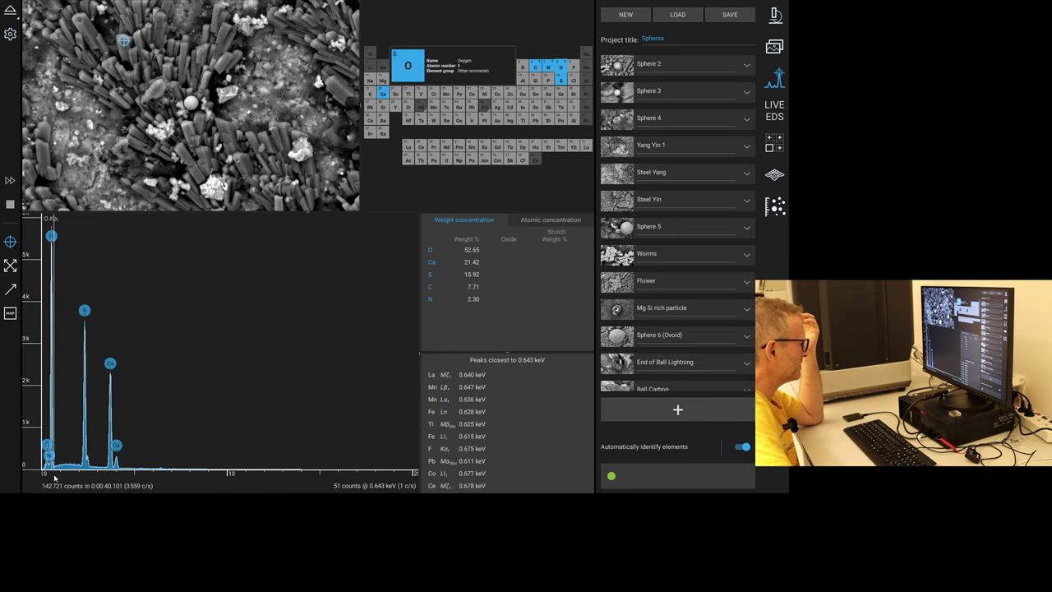
Zoom the crystal's spectrum into roughly the 1 to 6 keV range to examine the sulfur and calcium peaks.
scroll(61, 473, up, 3)
scroll(61, 473, up, 2)
scroll(165, 458, up, 2)
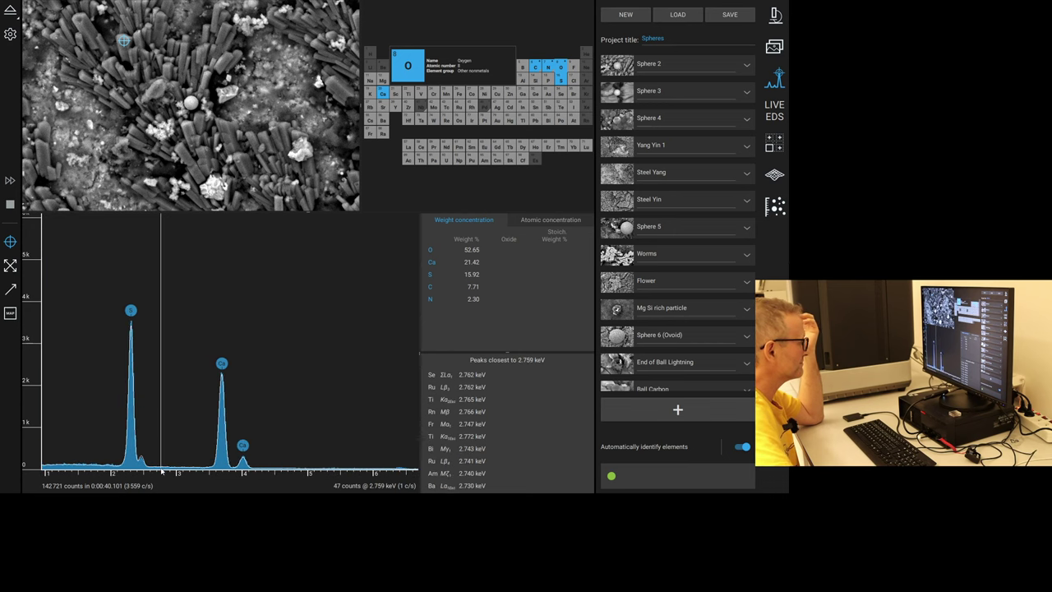
Examine the crystal's spectrum from 0 to about 4 keV and compare it with the sphere's point measurement under Image 15.
drag(255, 368, 335, 368)
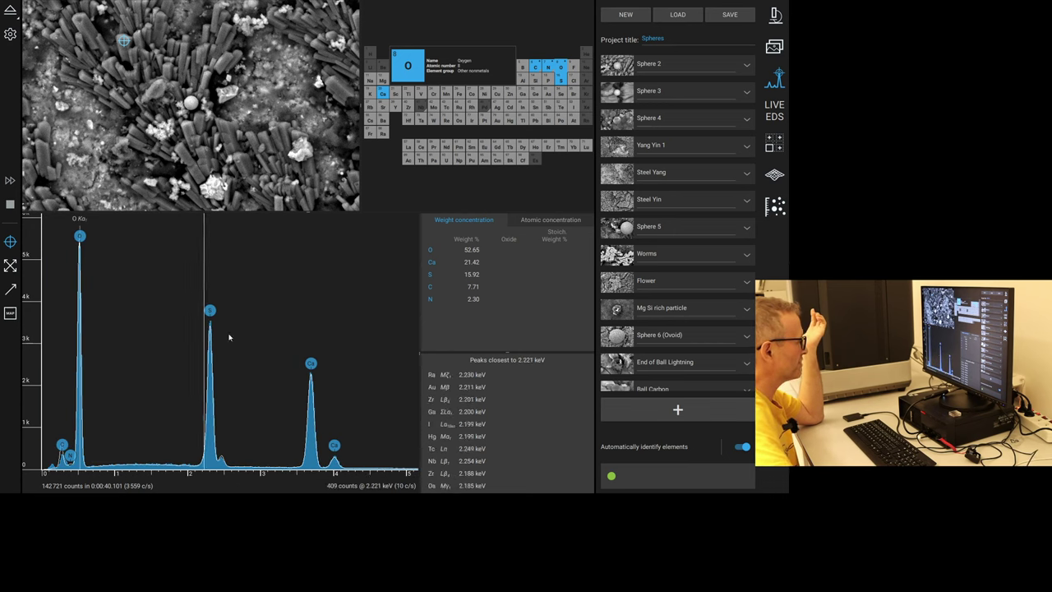
scroll(159, 439, up, 1)
drag(112, 413, 138, 411)
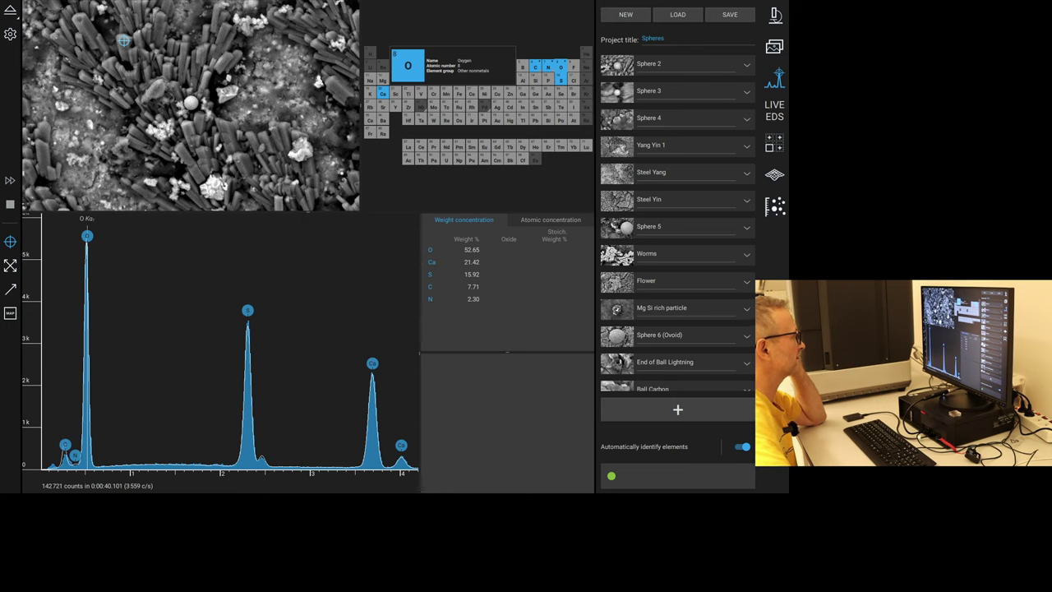
click(646, 408)
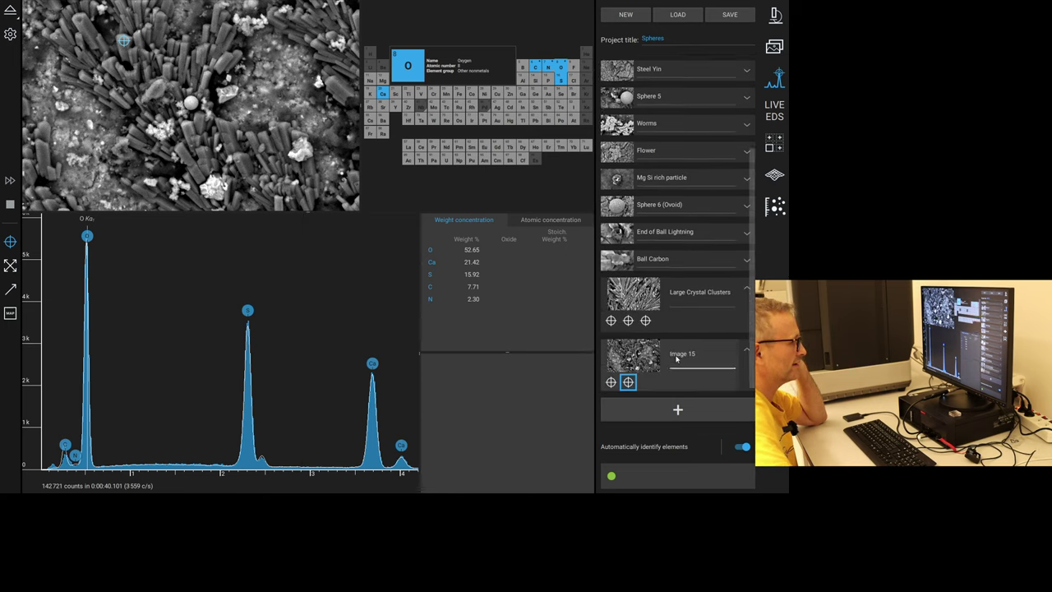
click(611, 381)
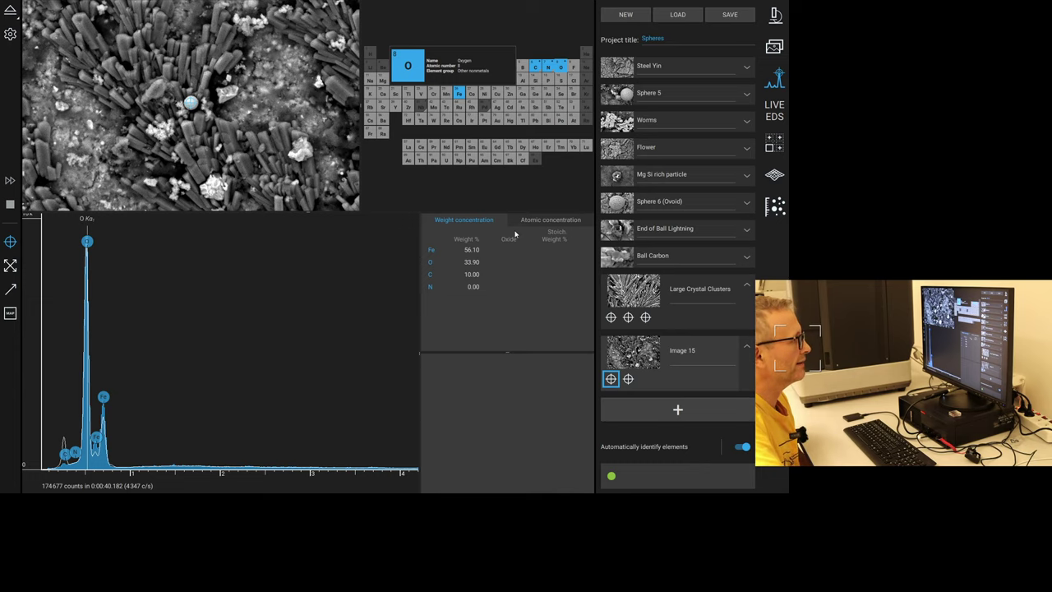
scroll(695, 383, up, 2)
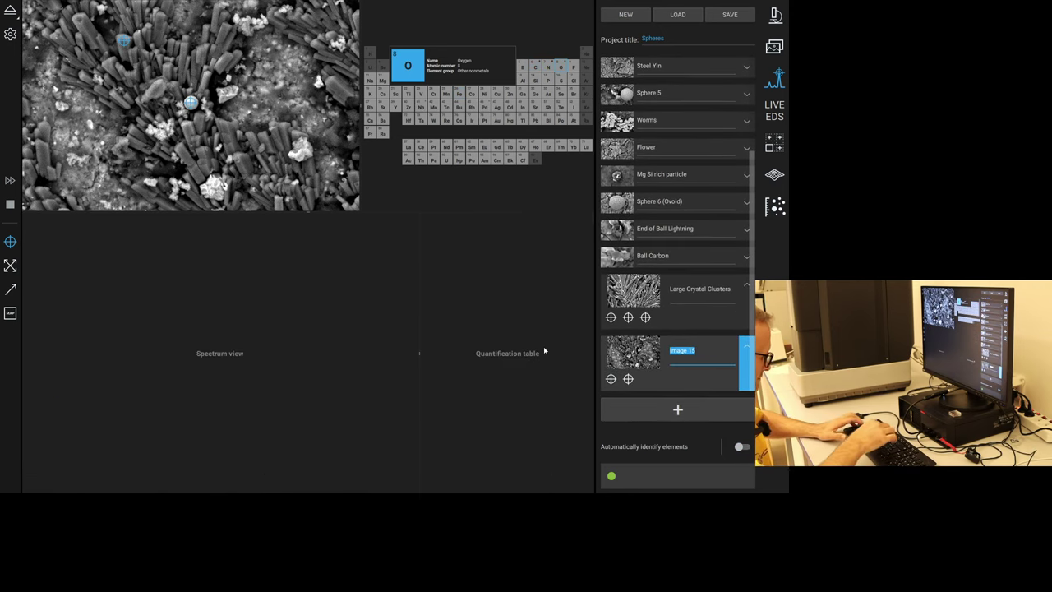
Rename Image 15 as "Crystals and Balls" and collapse its entry and the Large Crystal Clusters entry in the project list.
text(Crystals)
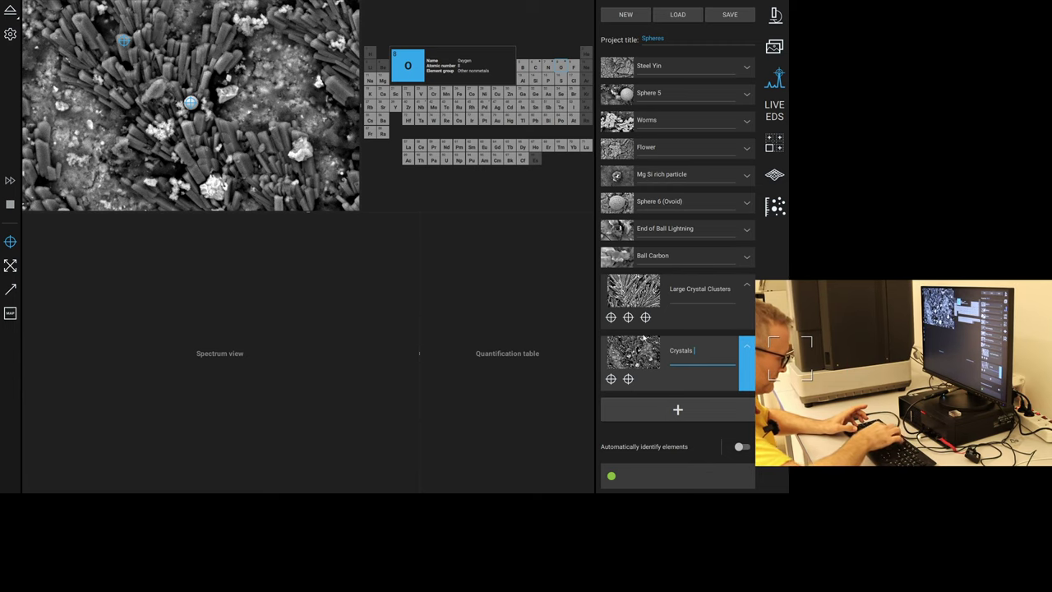
text( and B)
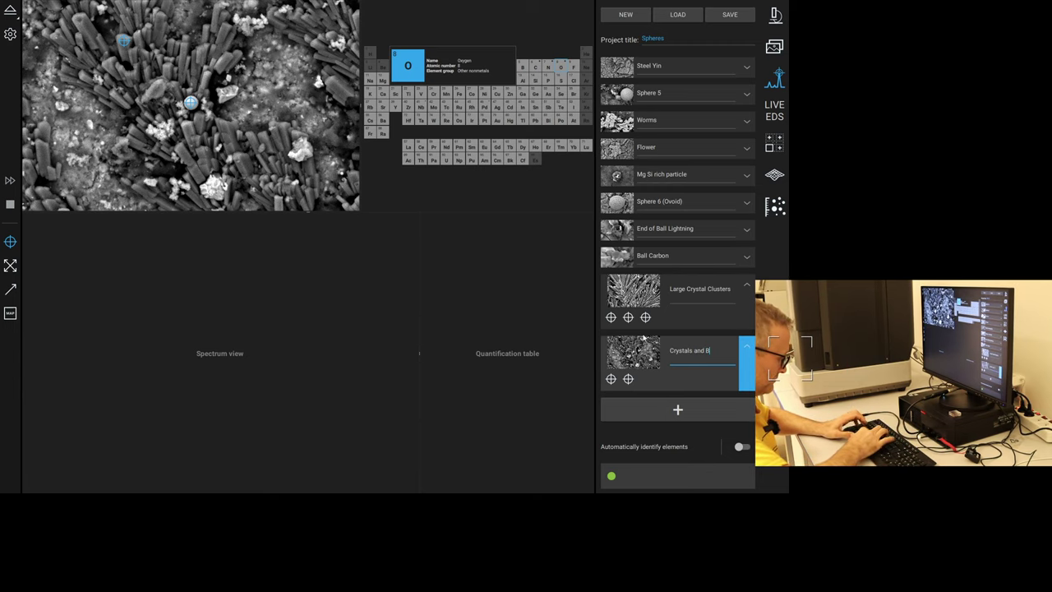
text(alls)
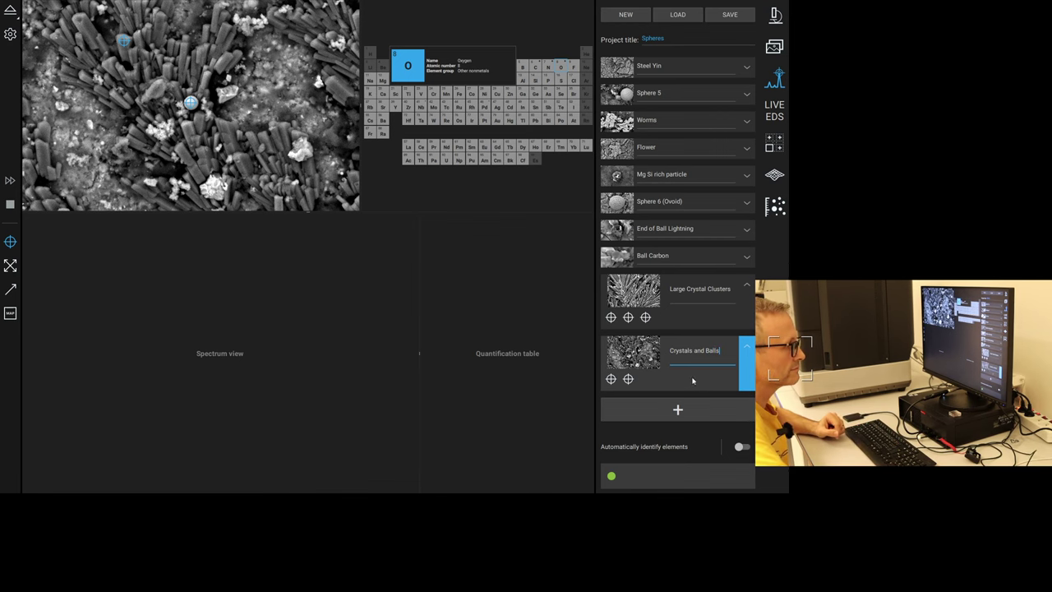
click(729, 321)
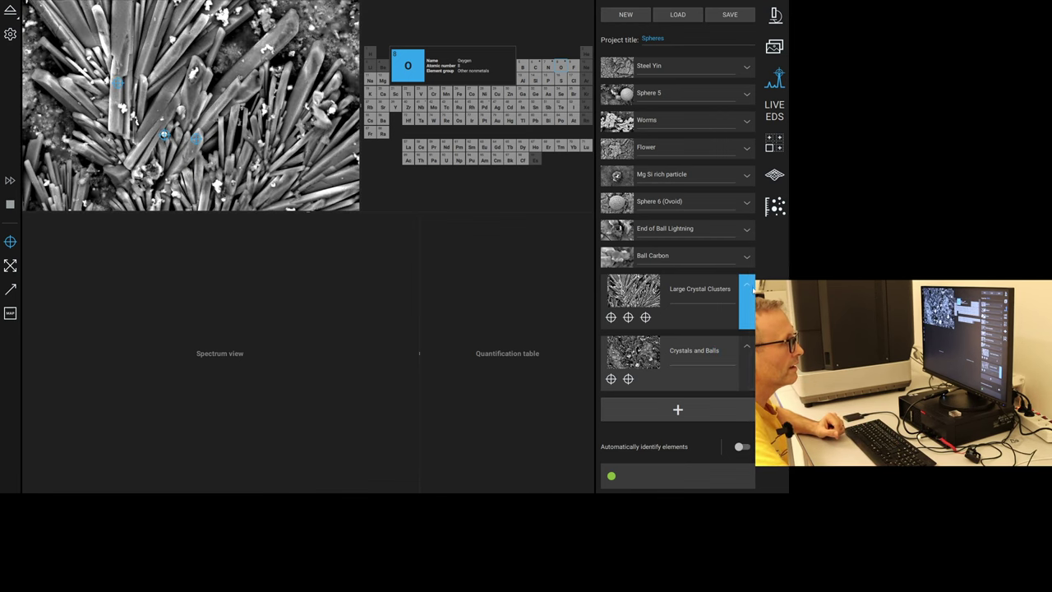
click(744, 349)
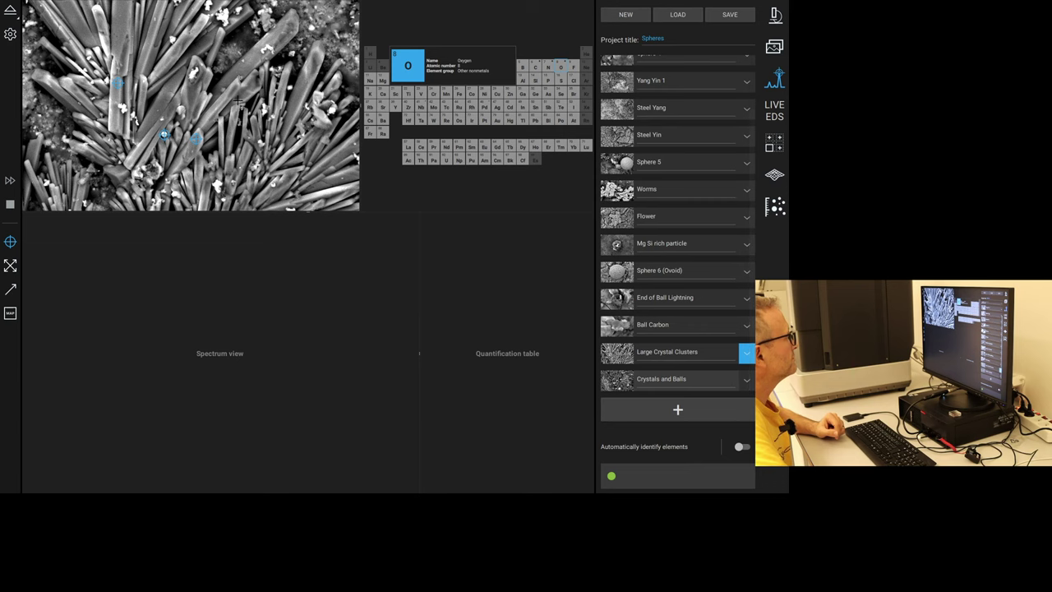
Return to live SEM imaging and save a NavCam overview image showing the whole sample.
click(776, 47)
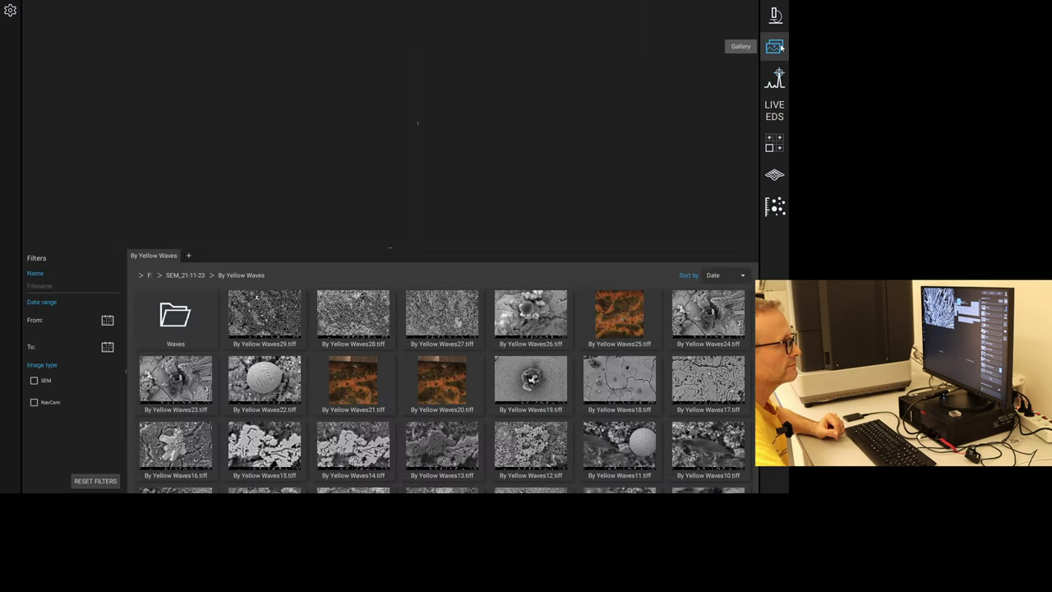
click(775, 15)
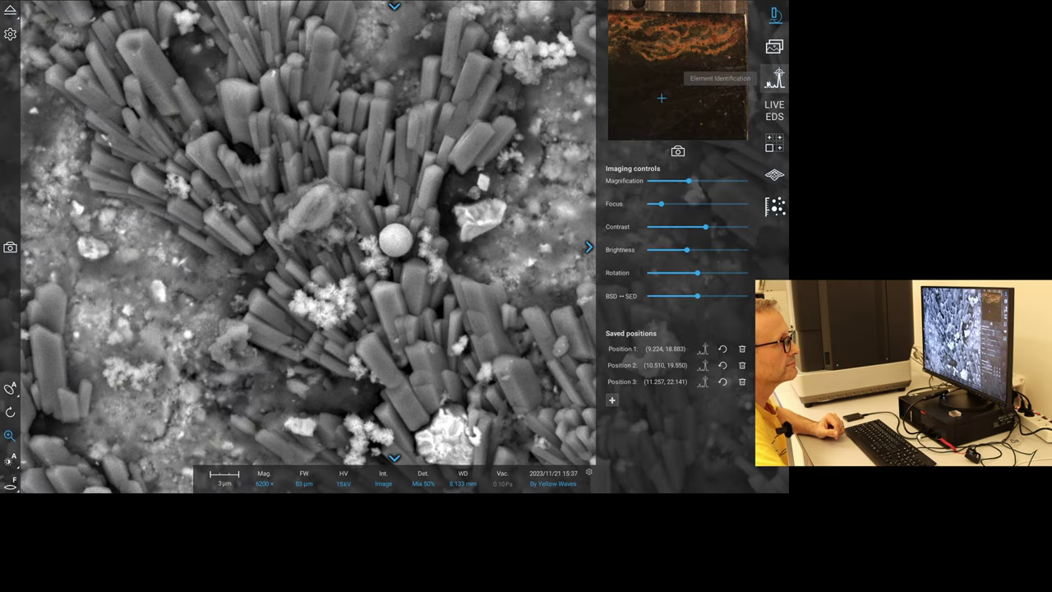
click(678, 152)
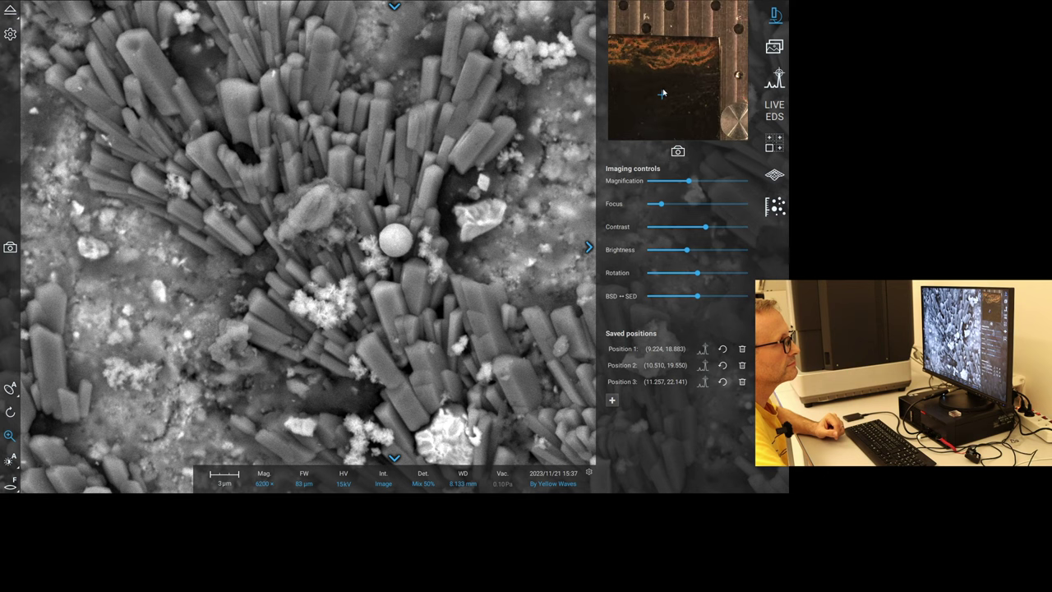
scroll(660, 99, down, 3)
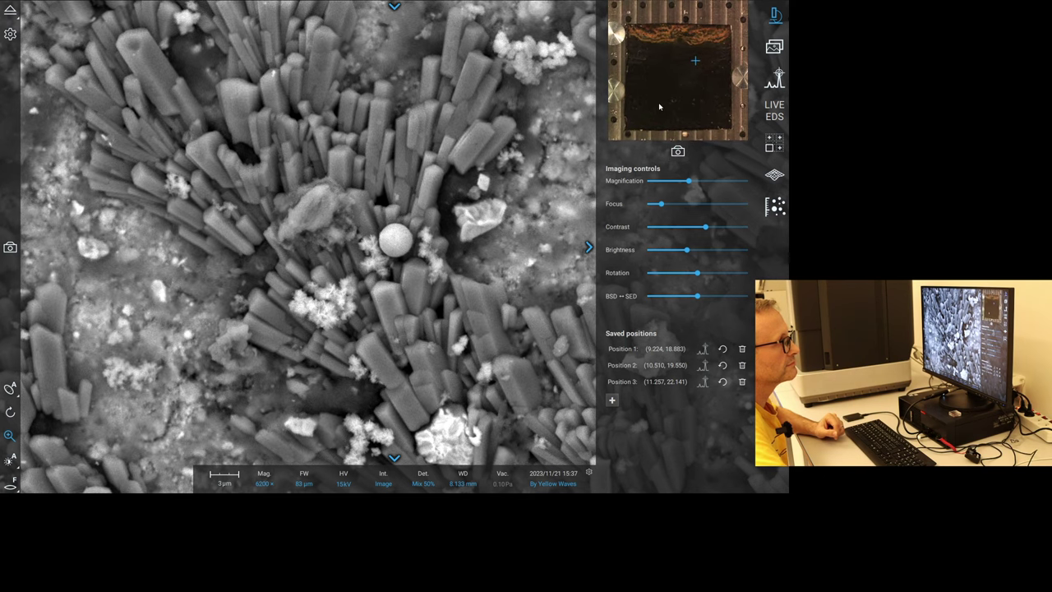
click(678, 151)
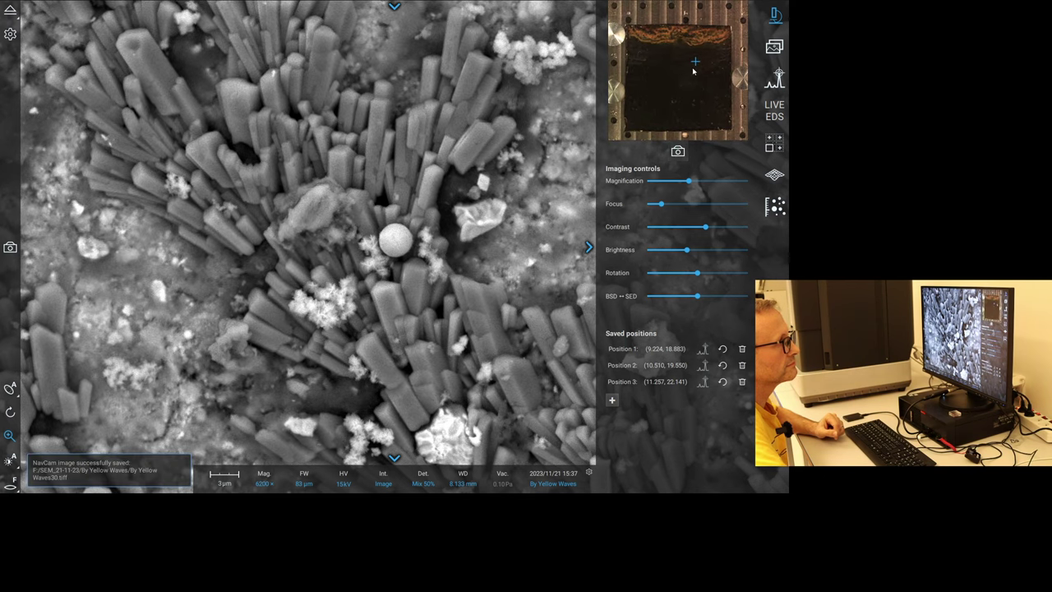
Save a close-up NavCam image of the dark sample area around the current stage position.
scroll(693, 72, up, 3)
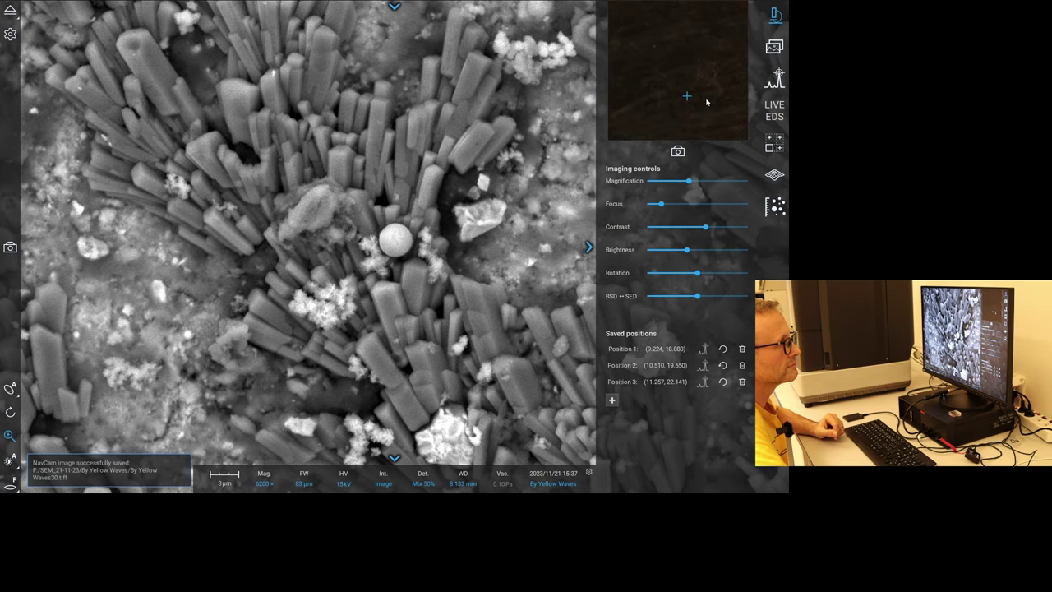
click(678, 151)
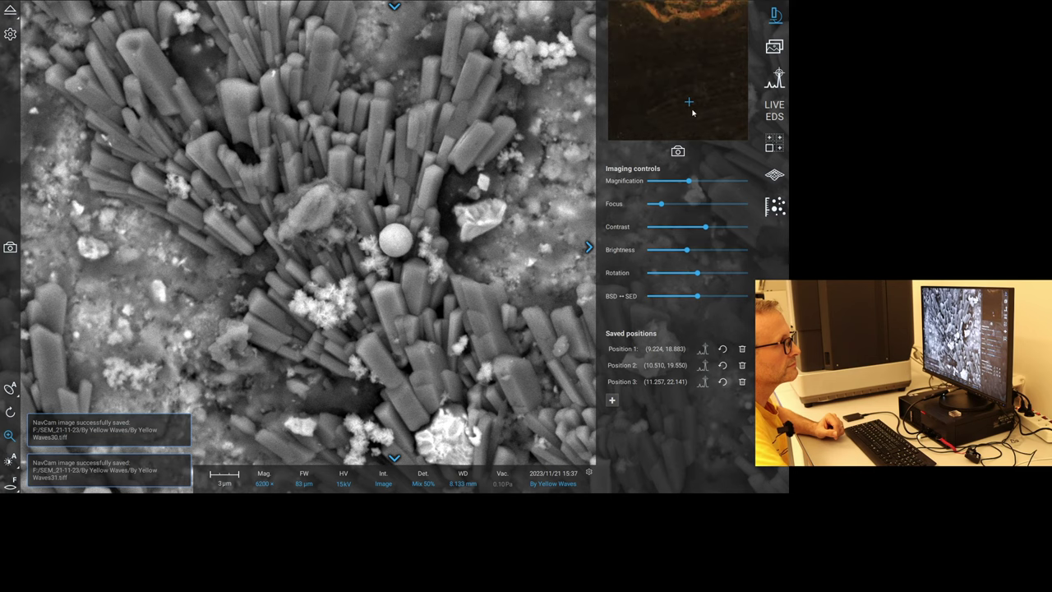
scroll(693, 112, down, 3)
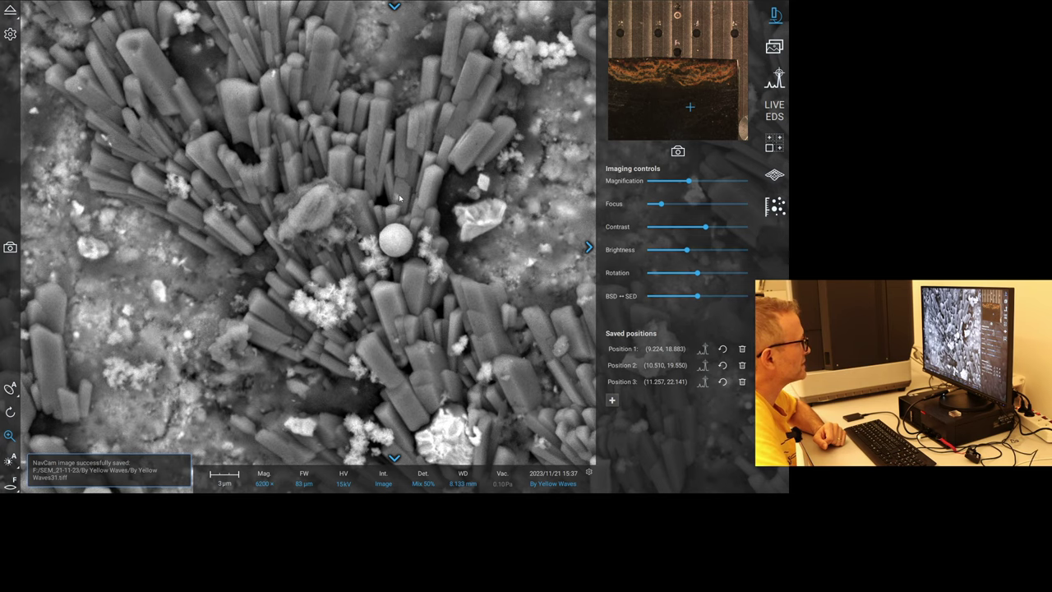
Centre the large radial crystal cluster in the live SEM view and frame it at 2400× with the imaging controls hidden.
scroll(398, 205, down, 3)
scroll(398, 212, down, 2)
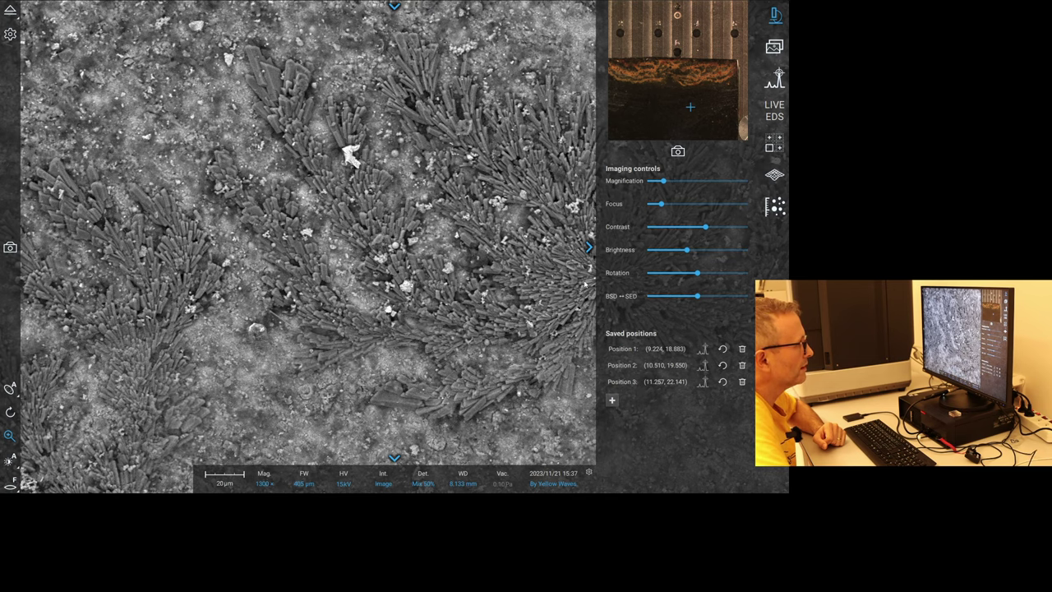
drag(584, 283, 420, 243)
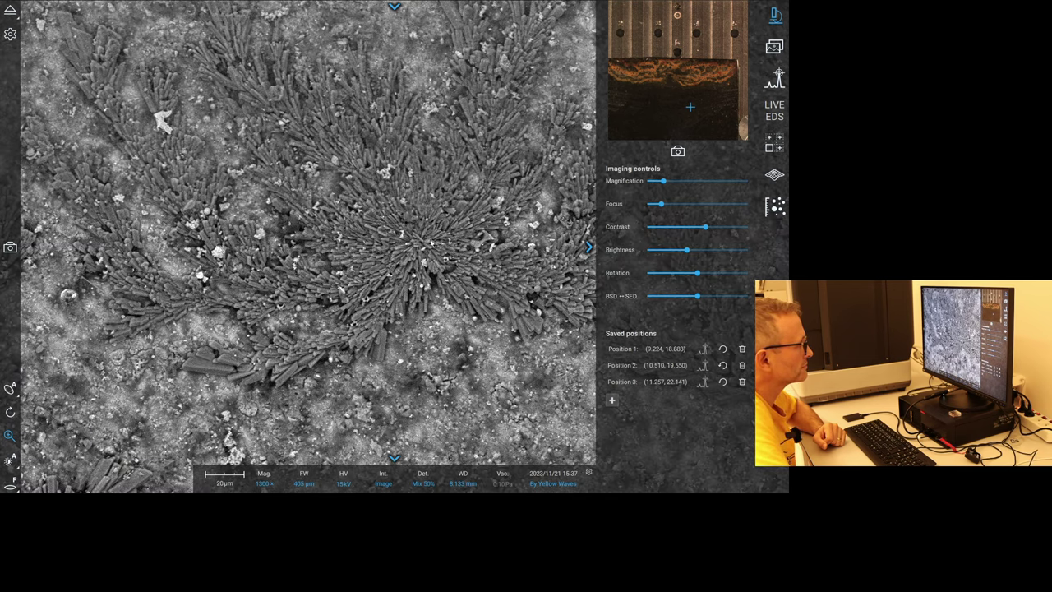
scroll(421, 243, up, 2)
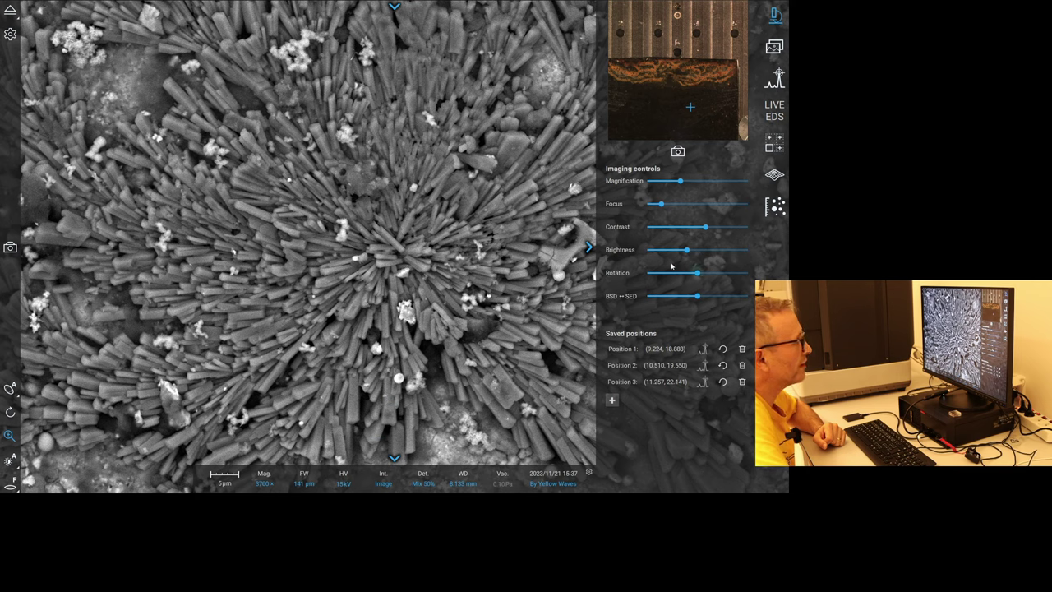
click(589, 247)
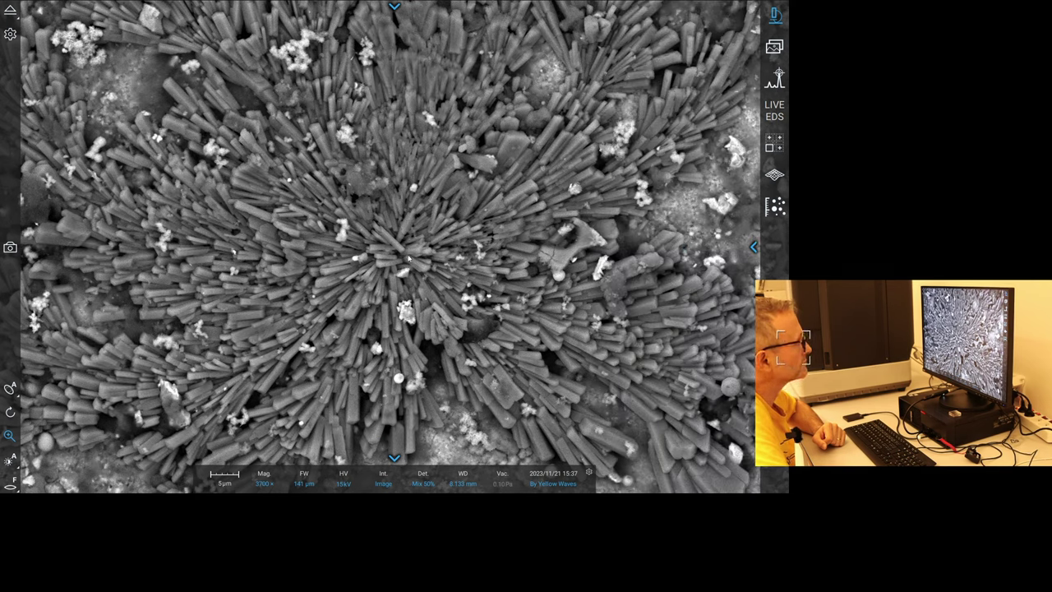
scroll(408, 260, down, 5)
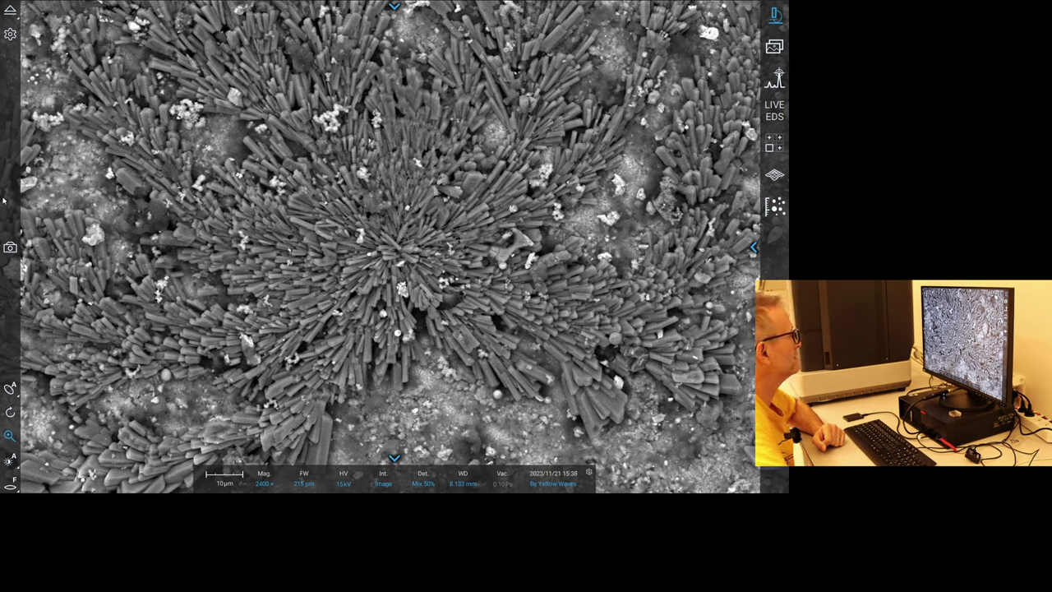
Switch the detector to SED and automatically adjust the image's contrast and brightness.
mouse_move(16, 267)
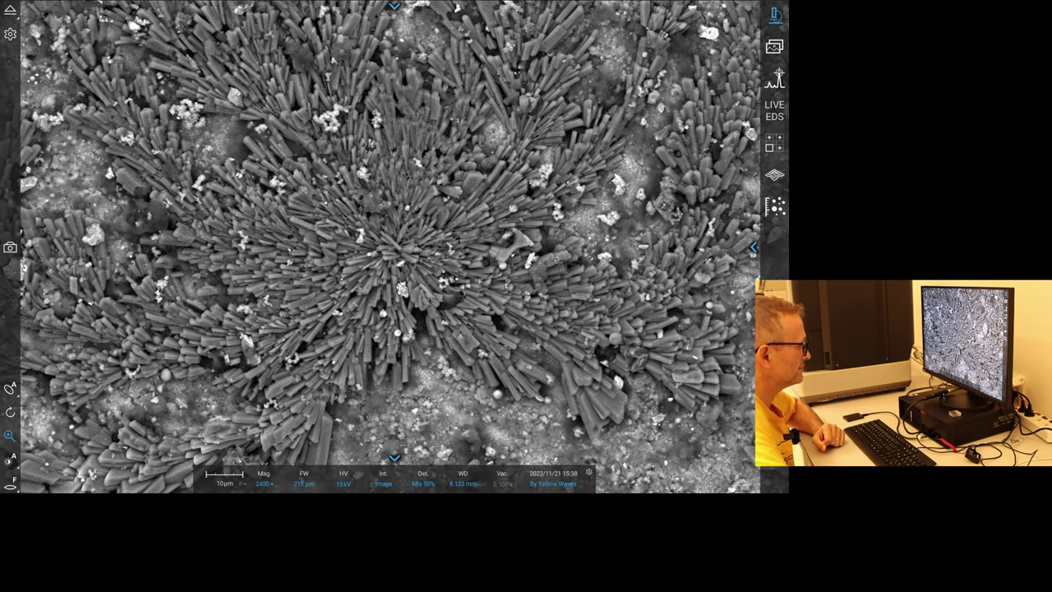
click(422, 478)
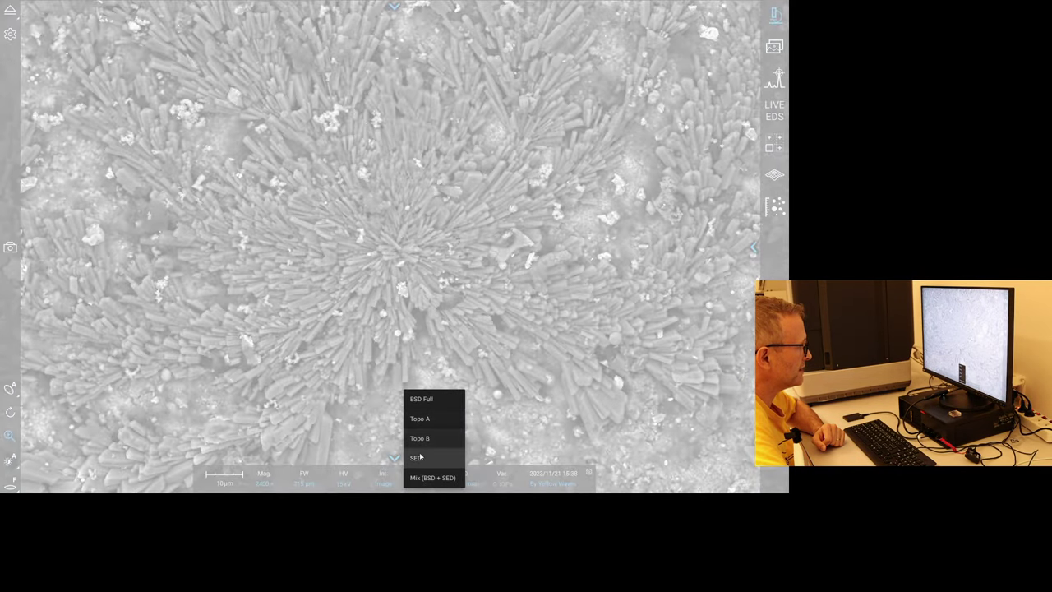
click(418, 458)
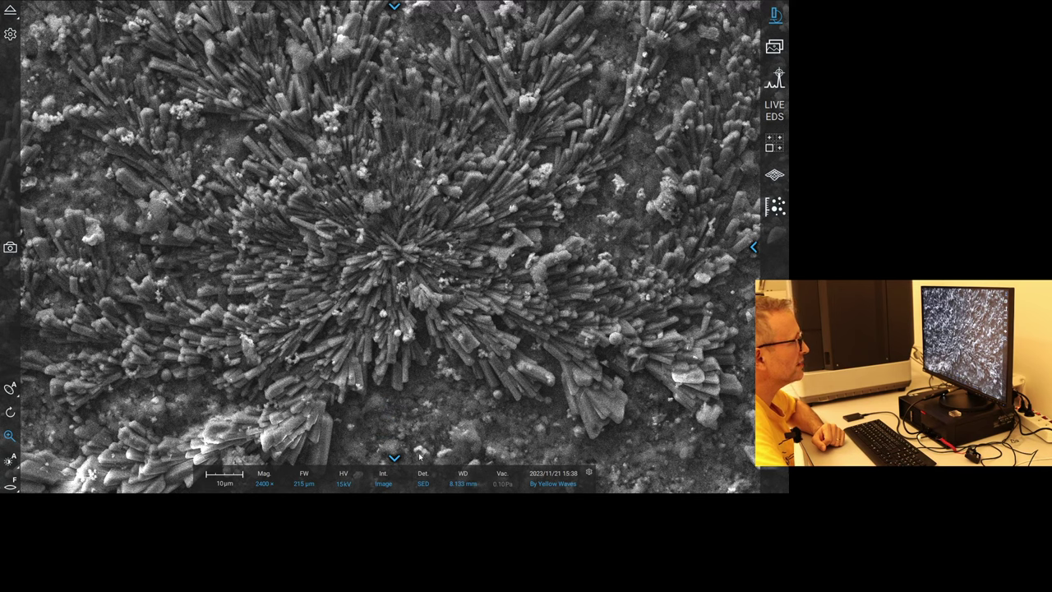
click(10, 458)
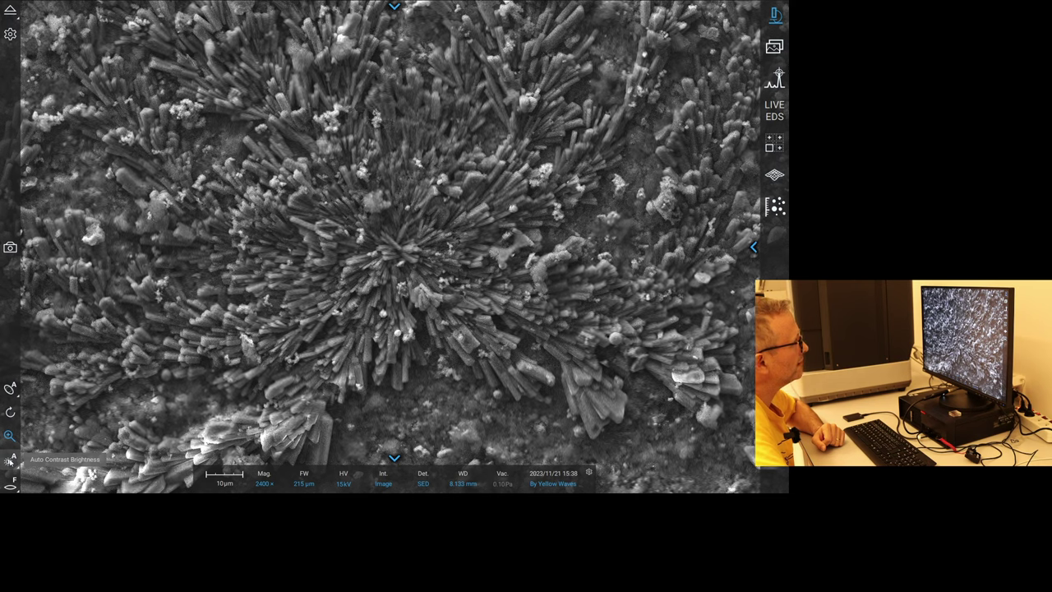
Check the acquisition settings and capture the SED image of the radial crystal cluster with auto-adjusted contrast and brightness.
click(394, 7)
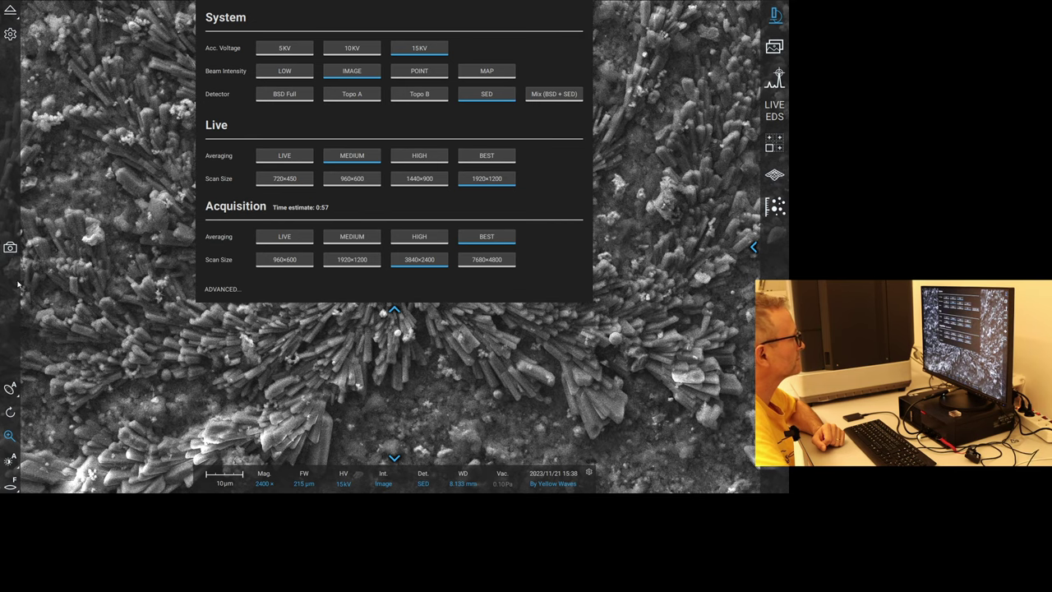
click(394, 310)
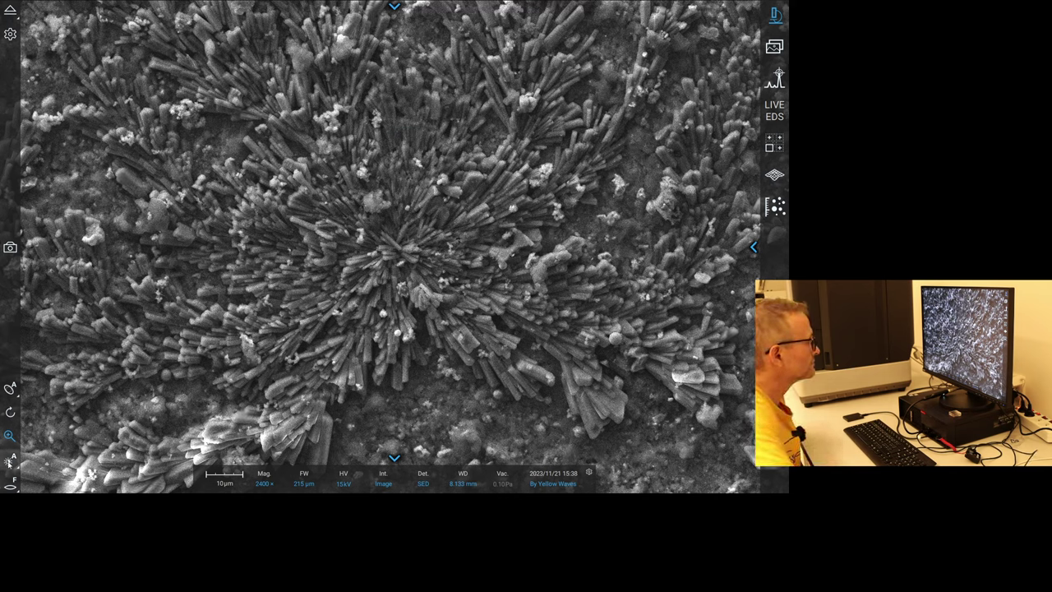
click(10, 461)
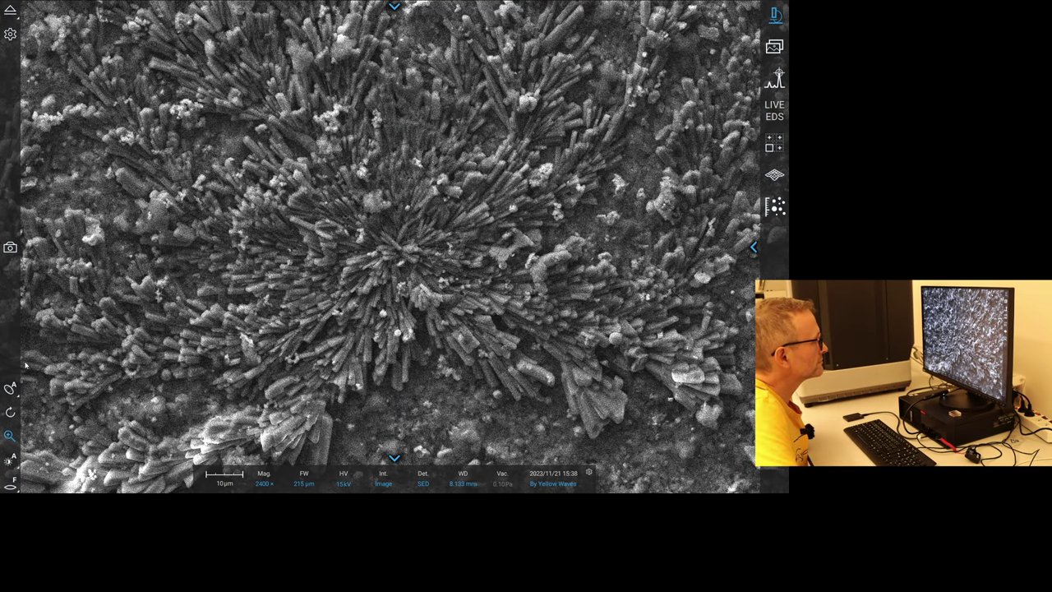
click(10, 246)
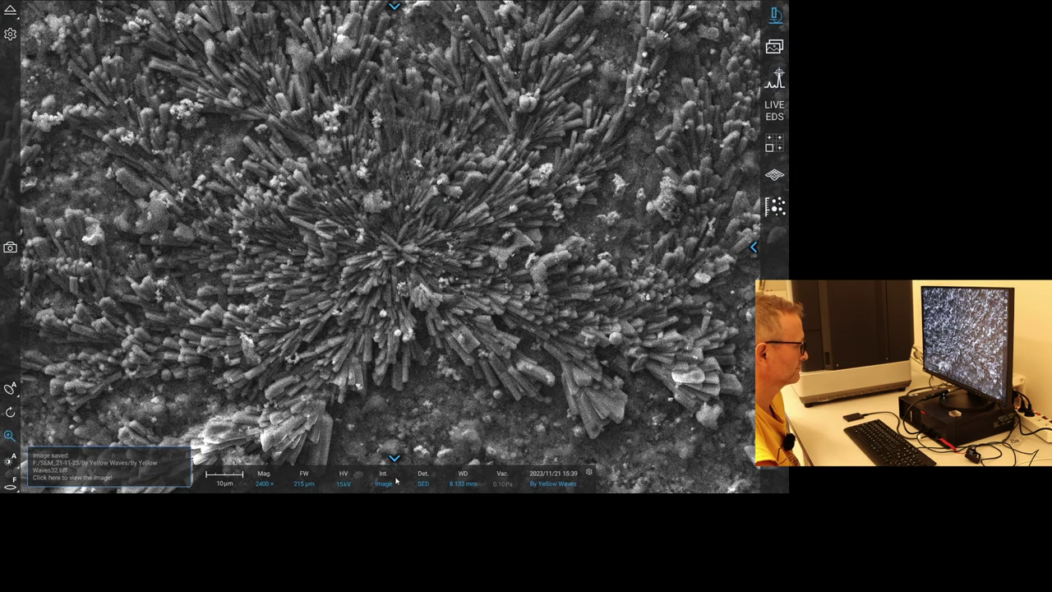
Switch the detector to BSD Full, auto-adjust contrast and brightness, and capture the same radial crystal cluster.
click(423, 482)
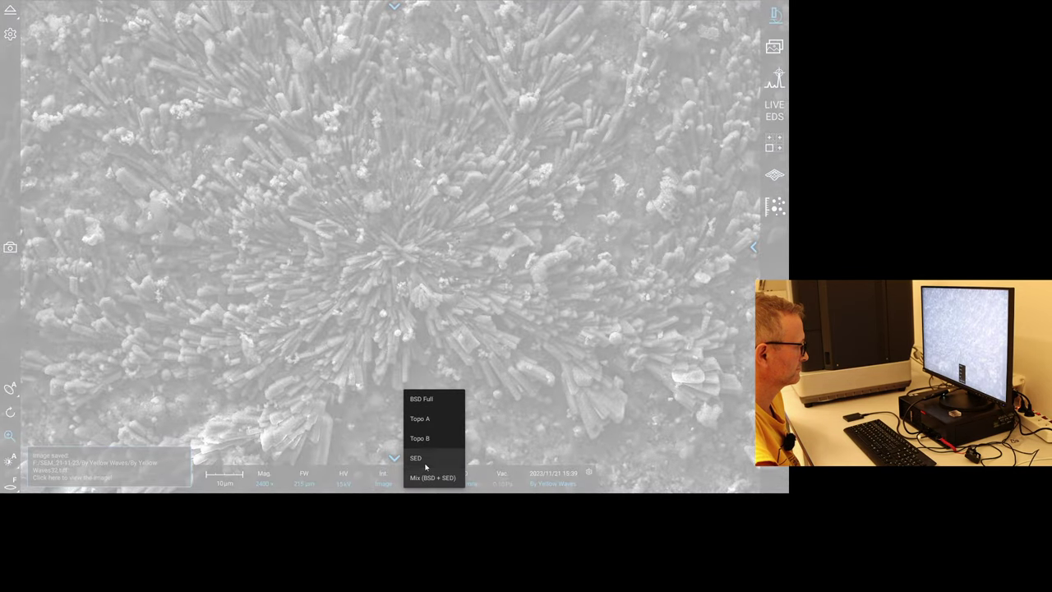
click(422, 399)
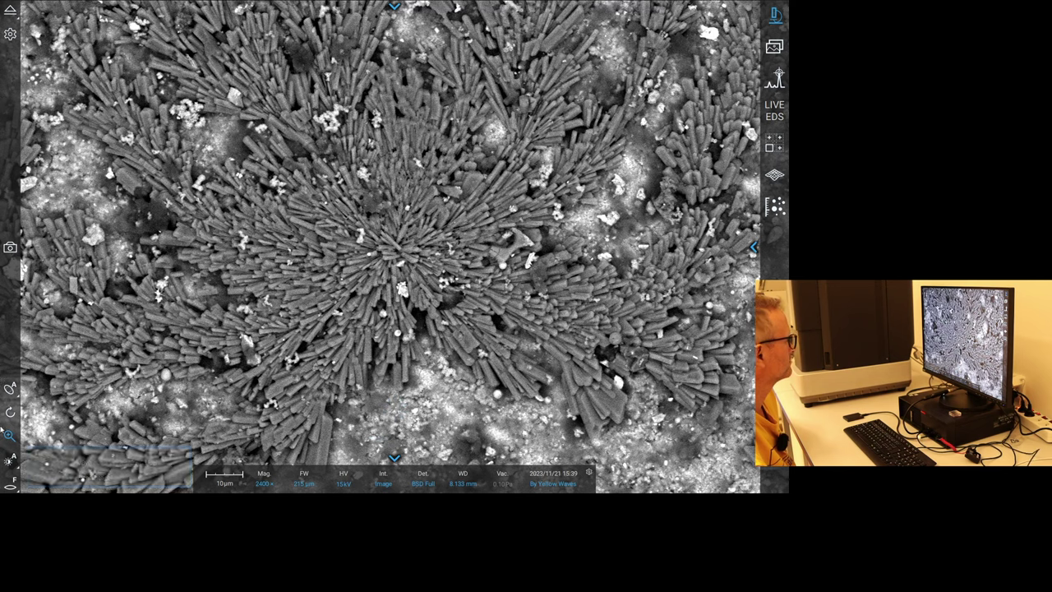
click(10, 463)
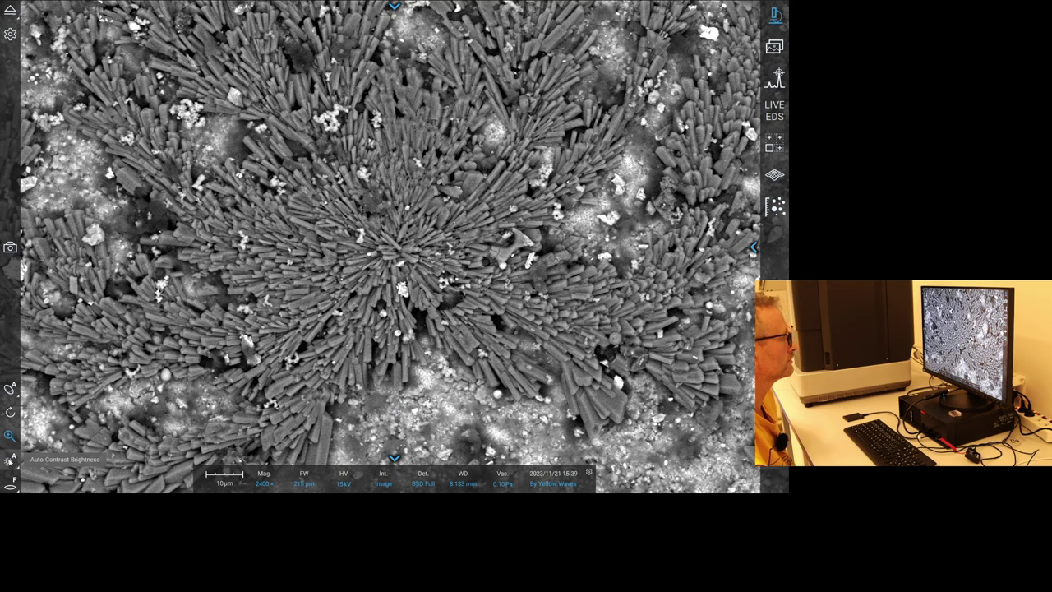
click(10, 246)
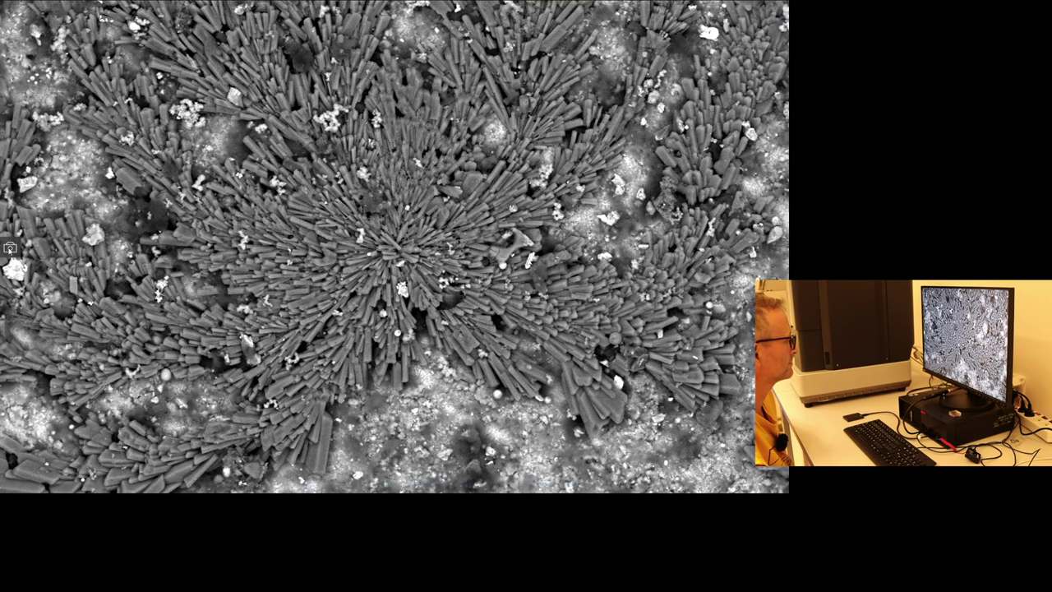
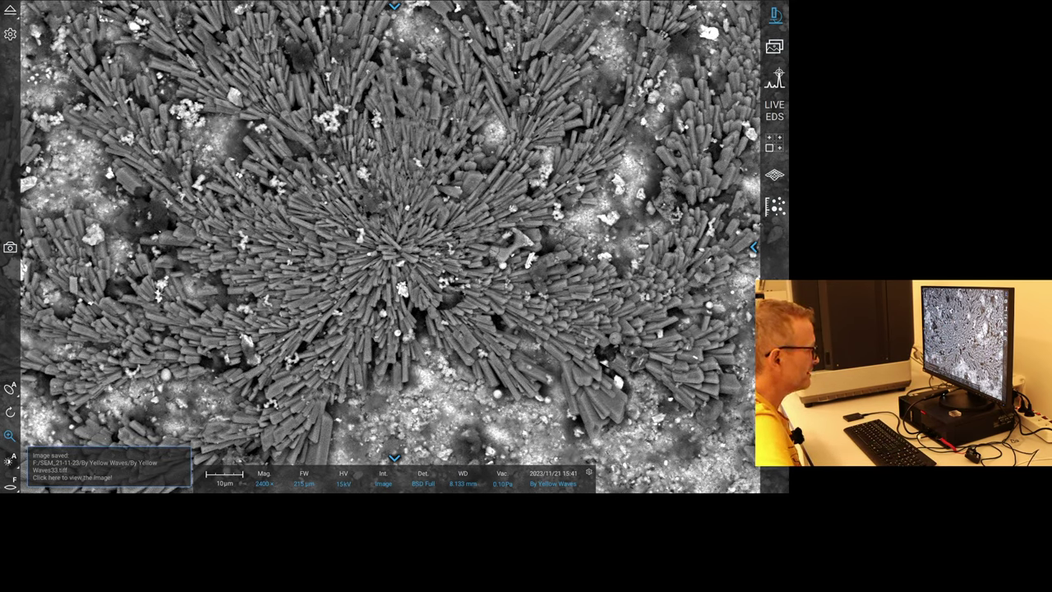
Capture the radial crystal cluster with the Mix (BSD + SED) detector at an acquisition scan size of 7680×4800.
click(424, 484)
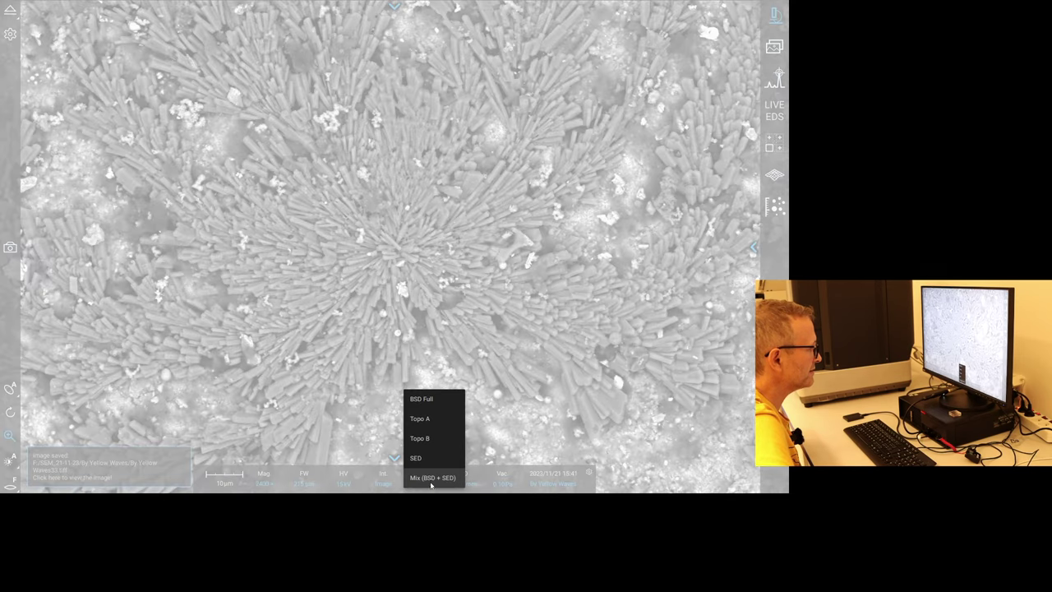
click(432, 456)
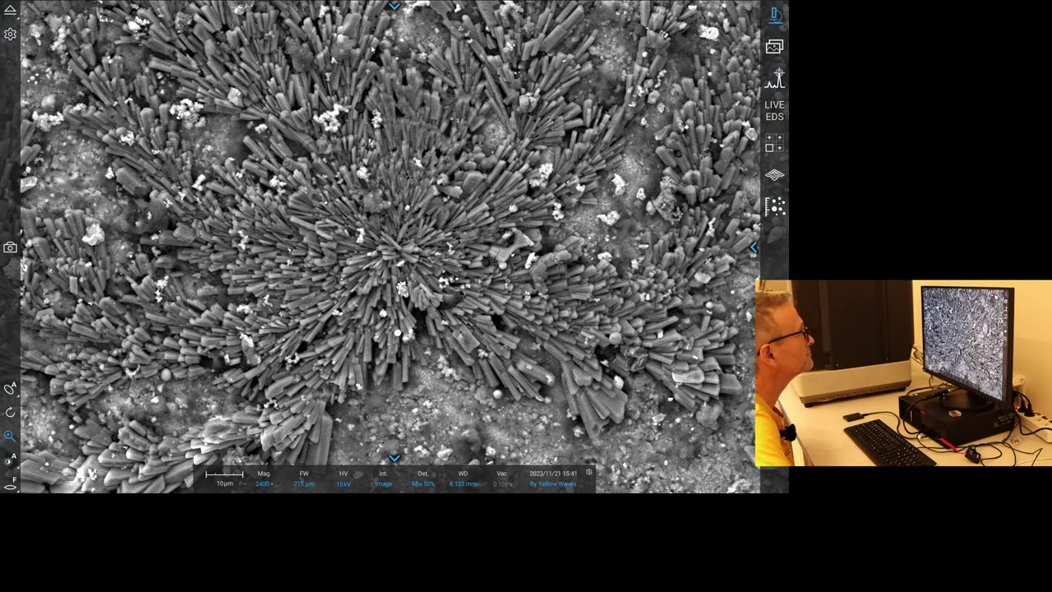
click(395, 7)
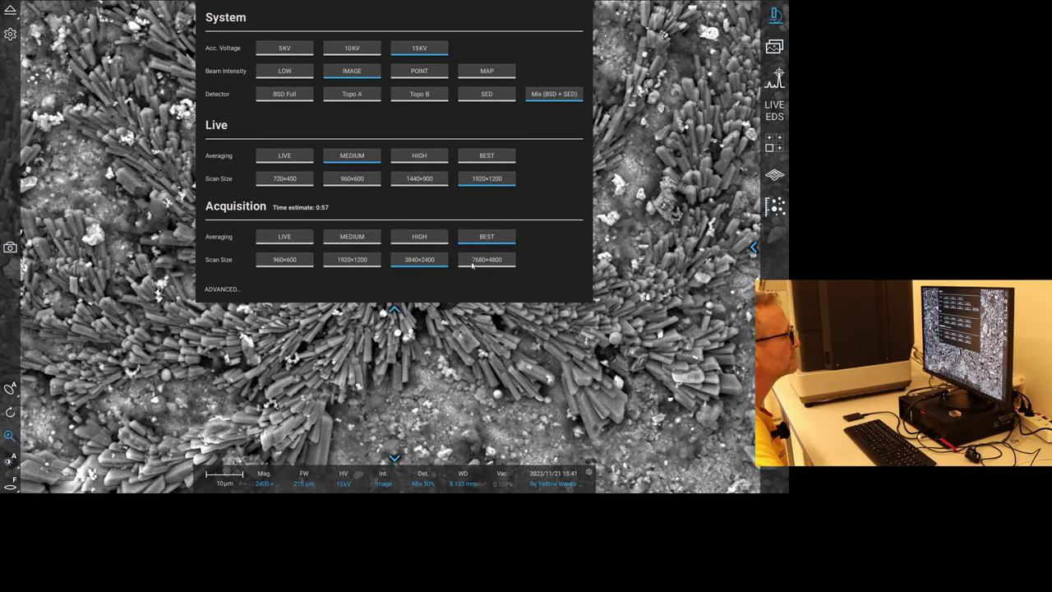
click(473, 262)
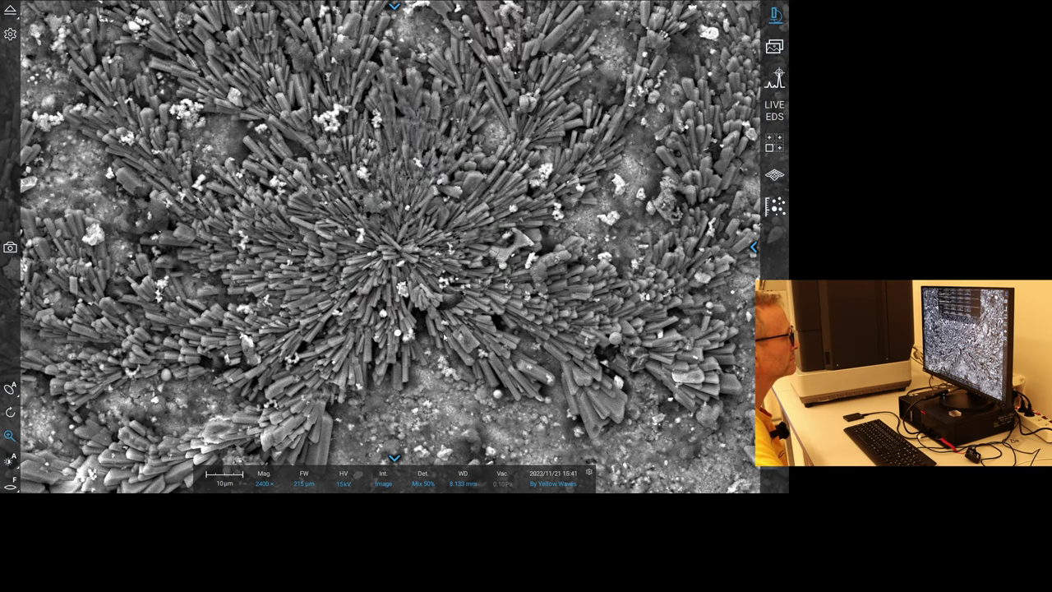
click(11, 247)
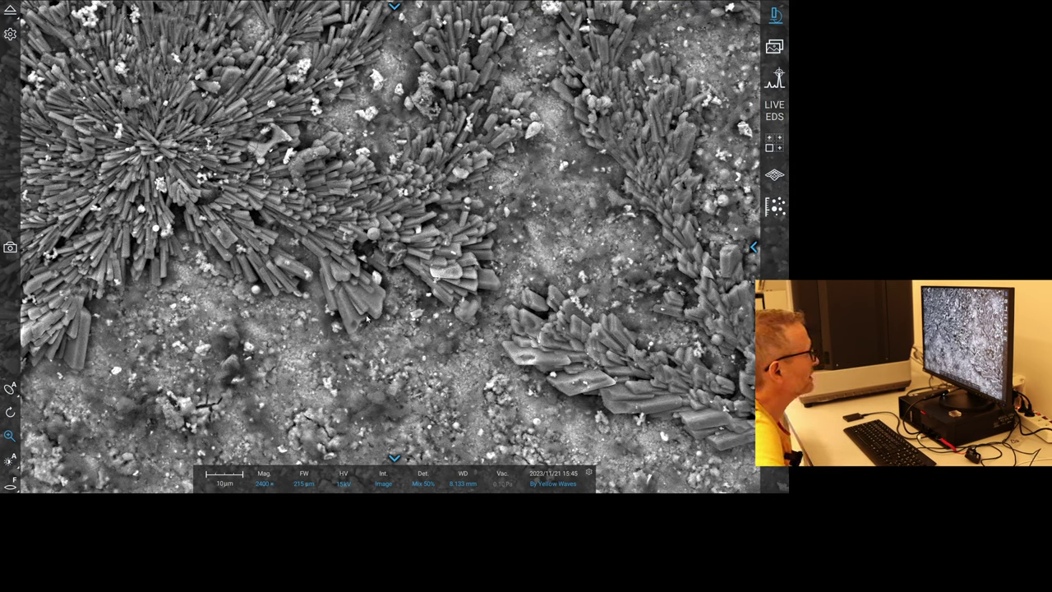
Set the acquisition scan size to 3840×2400 and frame the crystal blades at the cluster's lower edge at 5600×.
scroll(337, 282, up, 3)
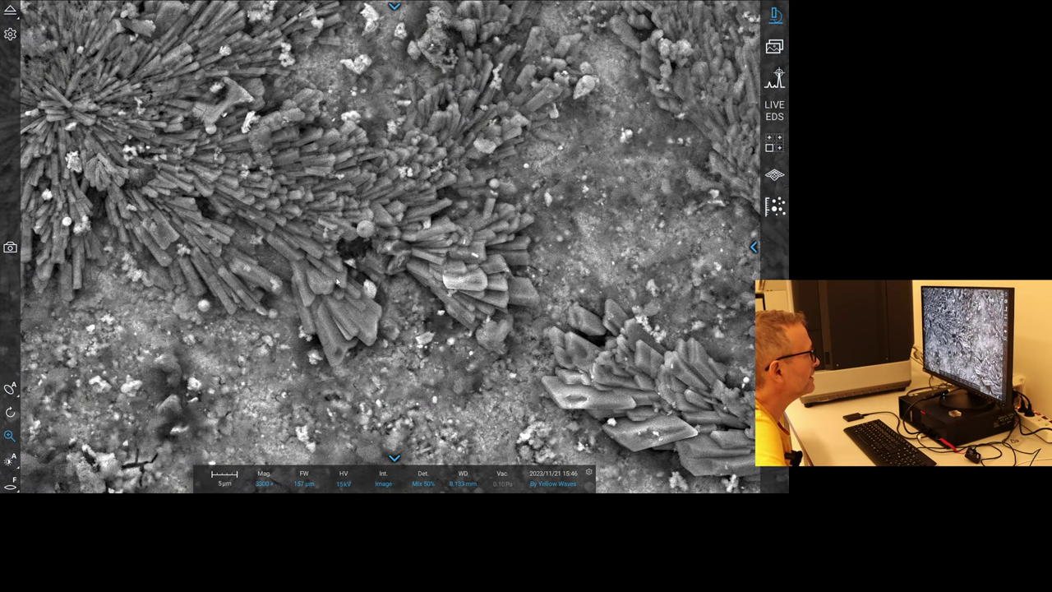
click(395, 7)
click(434, 260)
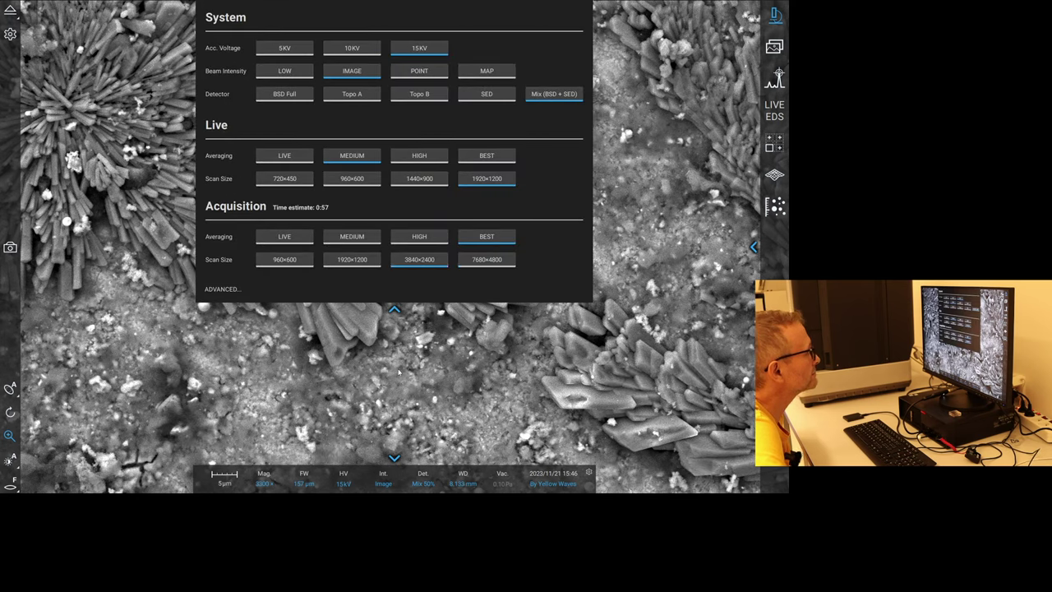
click(395, 310)
scroll(365, 320, up, 2)
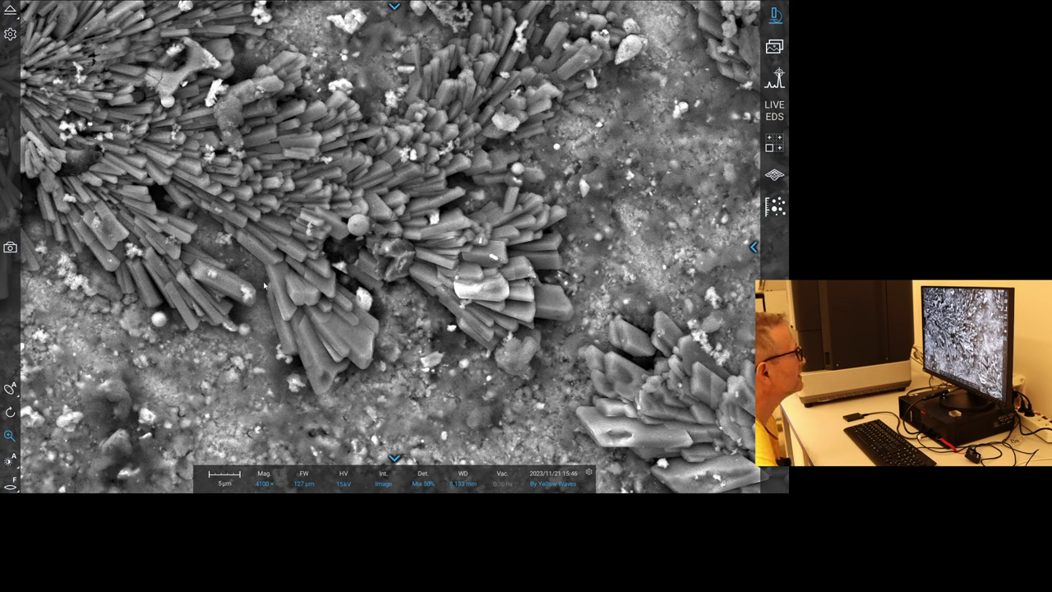
drag(264, 300, 416, 251)
scroll(415, 251, up, 3)
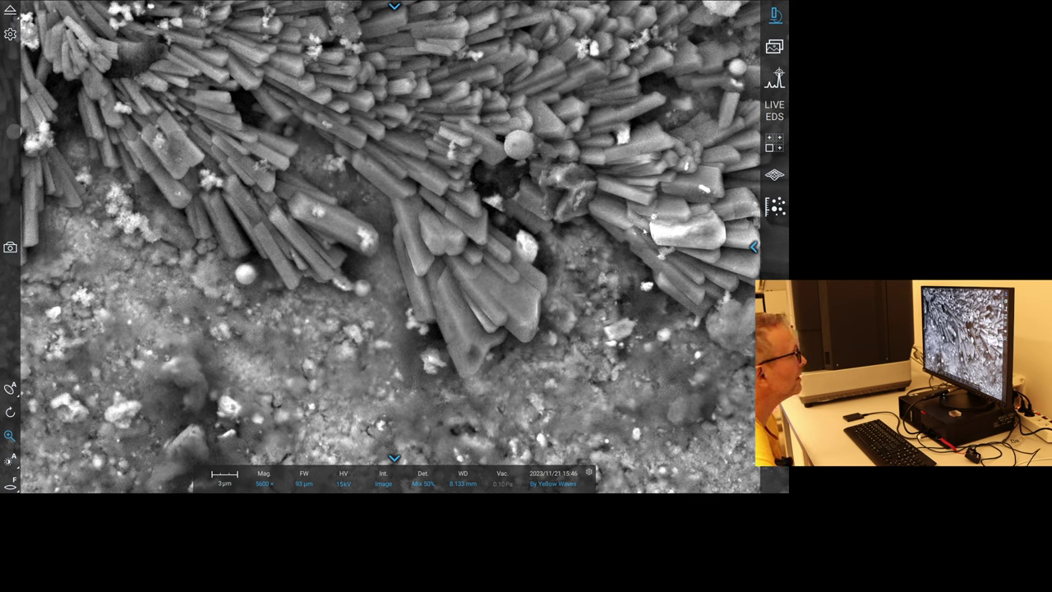
Change the beam intensity to Map for the crystal blade view.
click(383, 483)
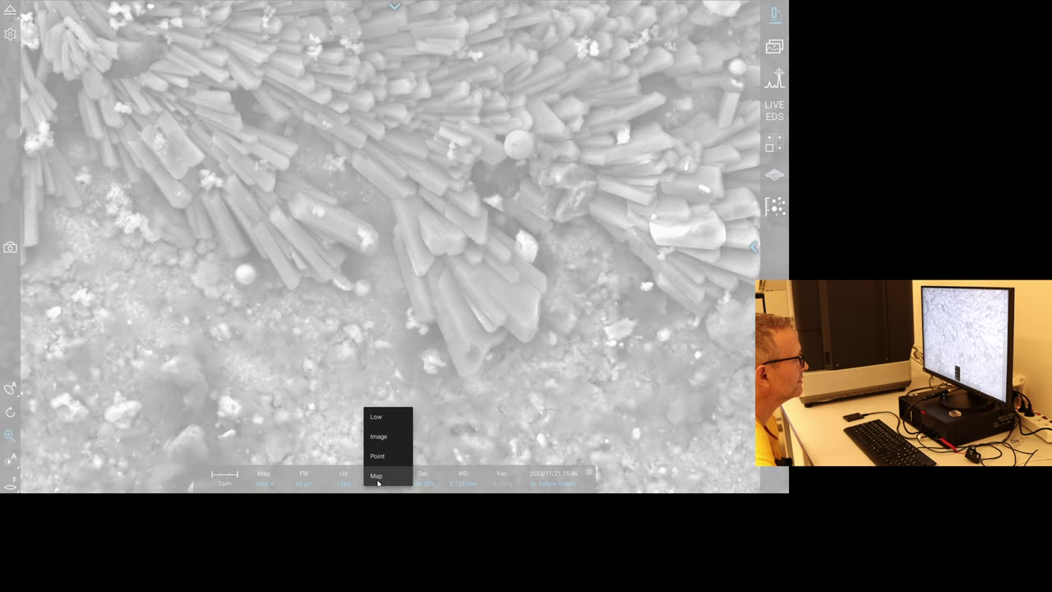
click(383, 436)
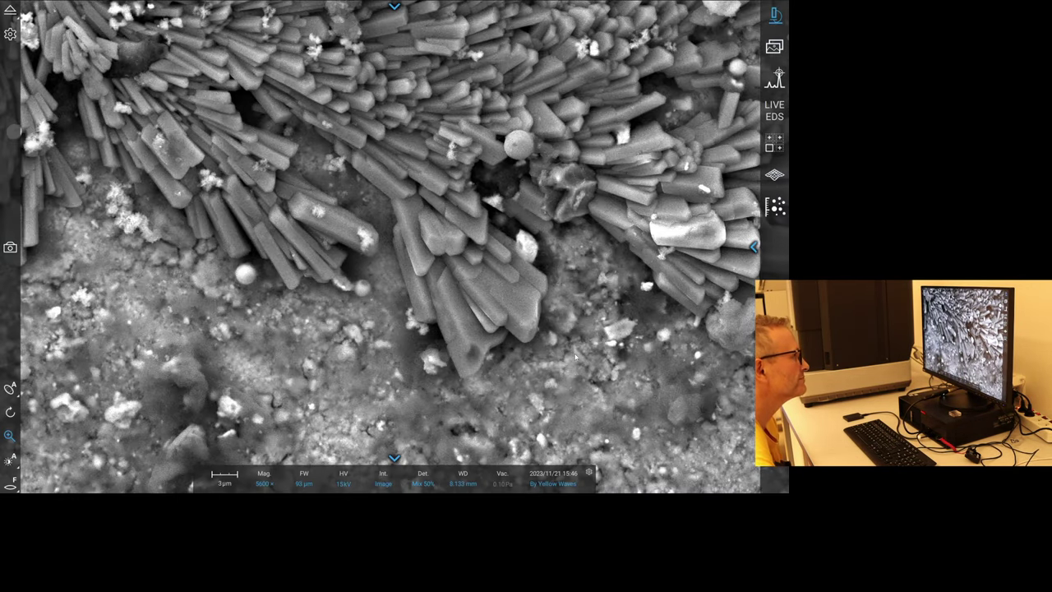
click(383, 482)
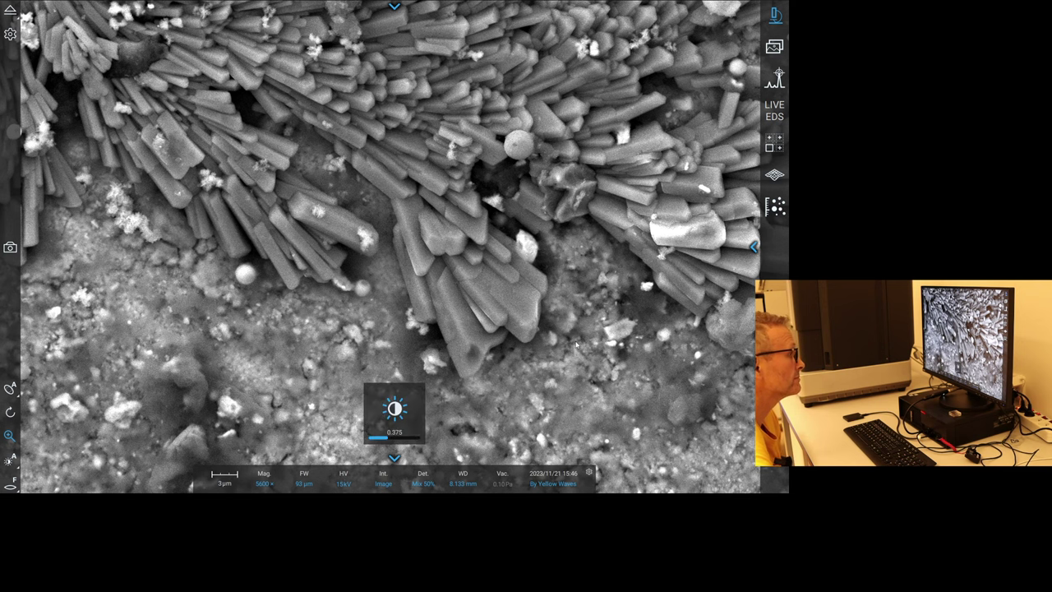
click(393, 411)
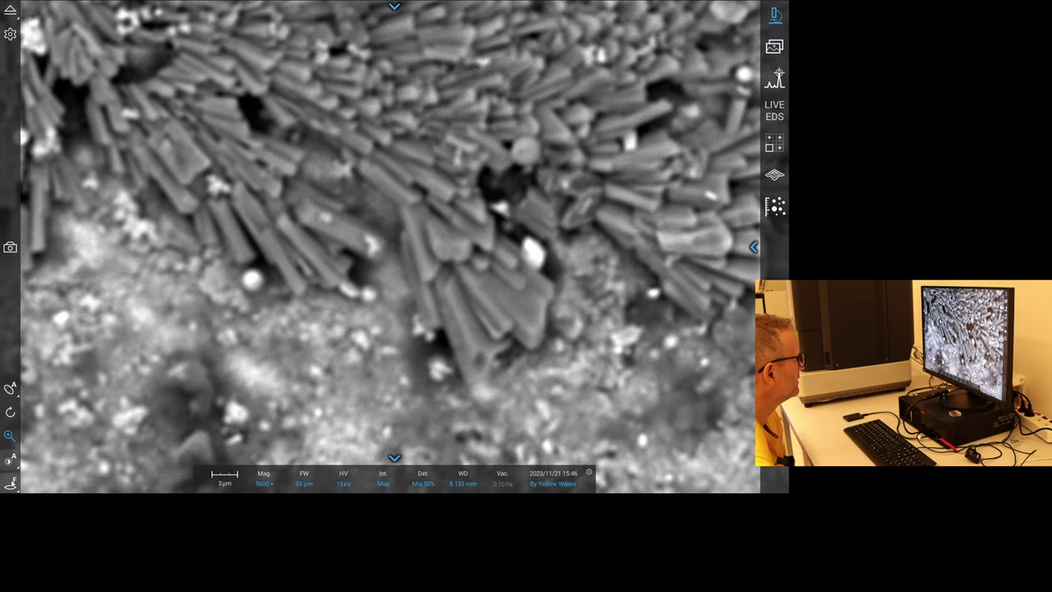
Refocus the live image on the crystal blades and capture it with automatically adjusted contrast and brightness.
click(9, 483)
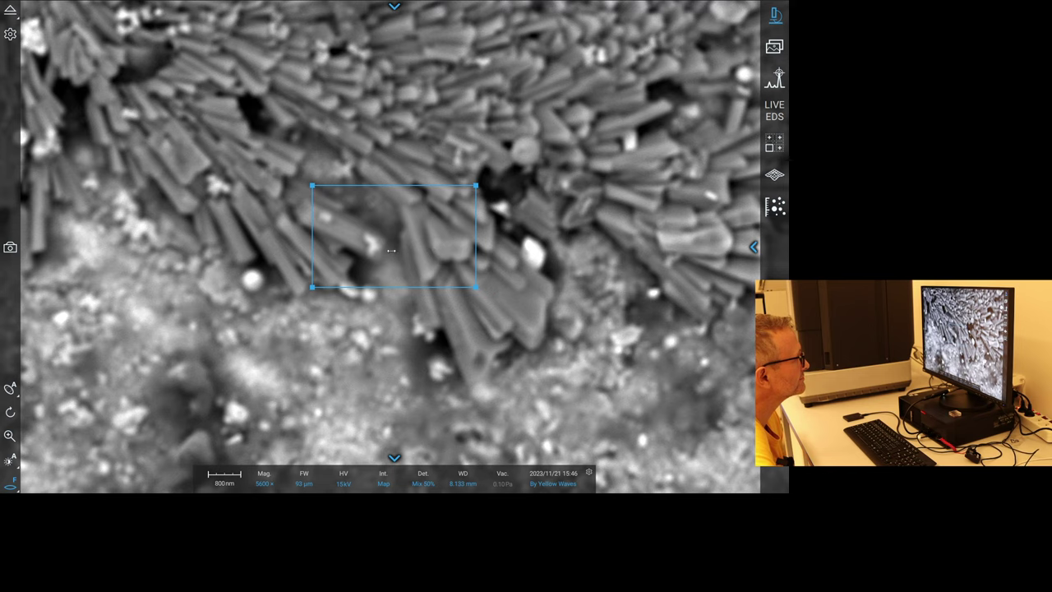
drag(434, 251, 587, 266)
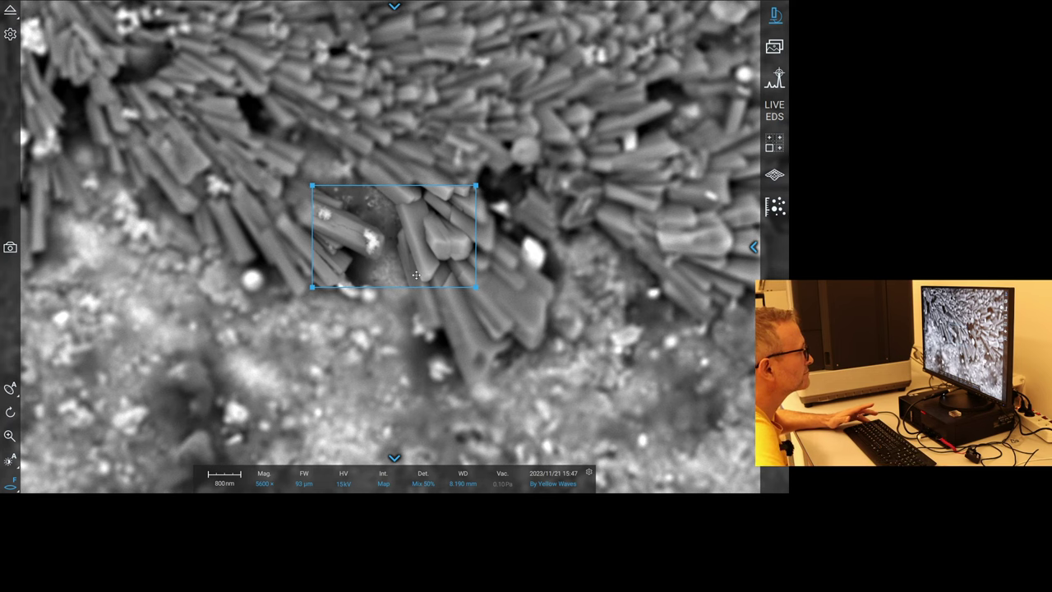
click(10, 435)
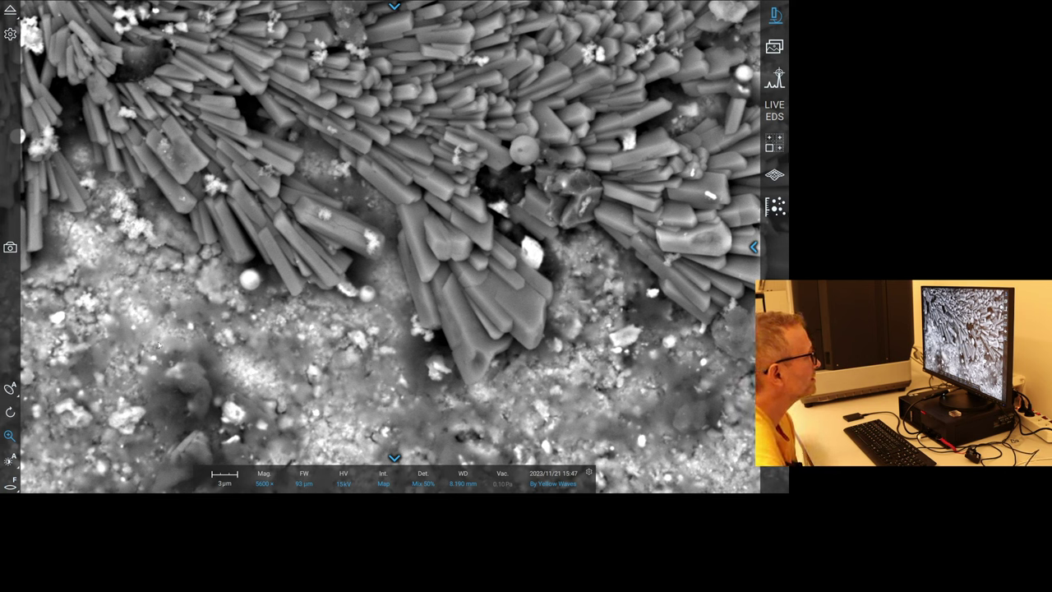
click(10, 459)
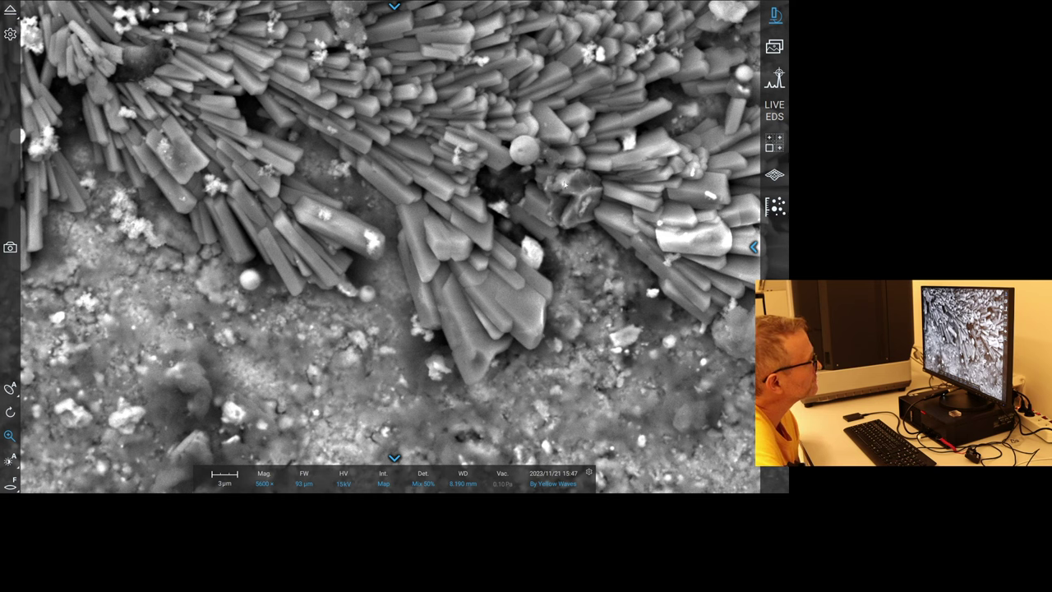
click(10, 247)
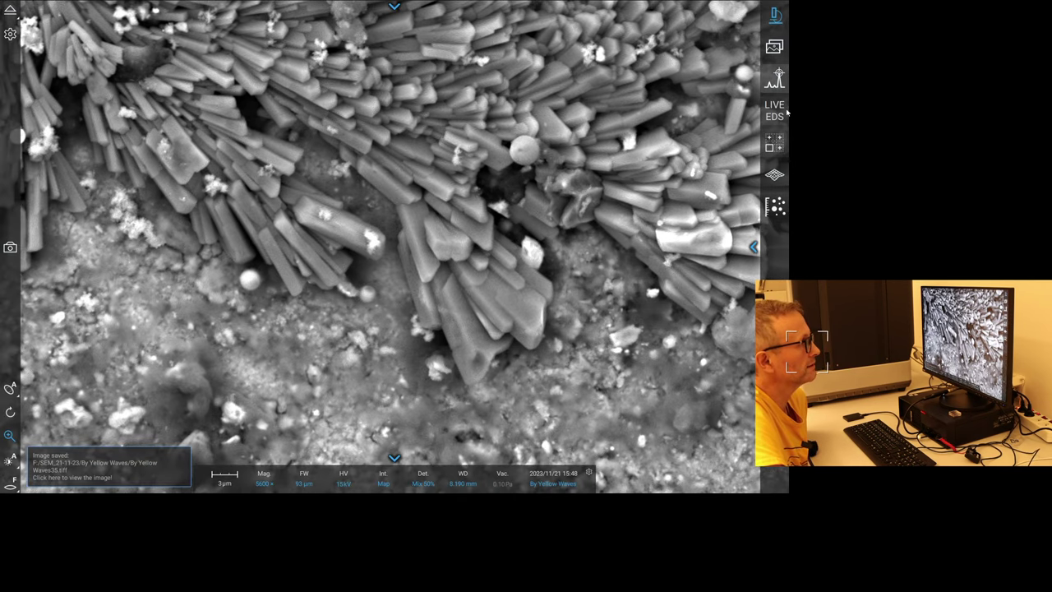
Add the current view as a new image in Element Identification and map a rectangular area covering the crystal blades and the ground below.
click(784, 81)
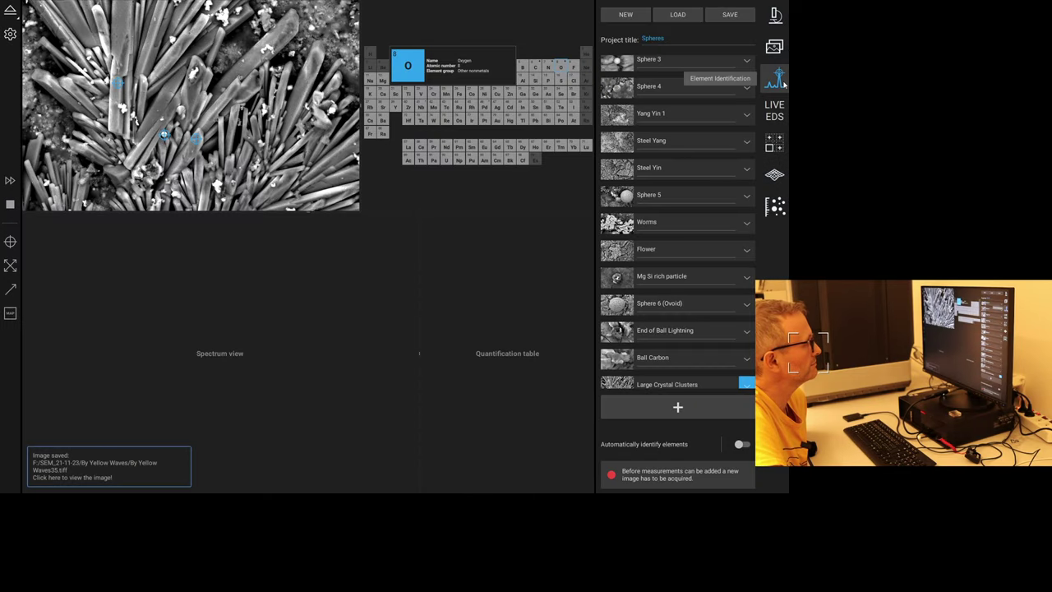
click(679, 406)
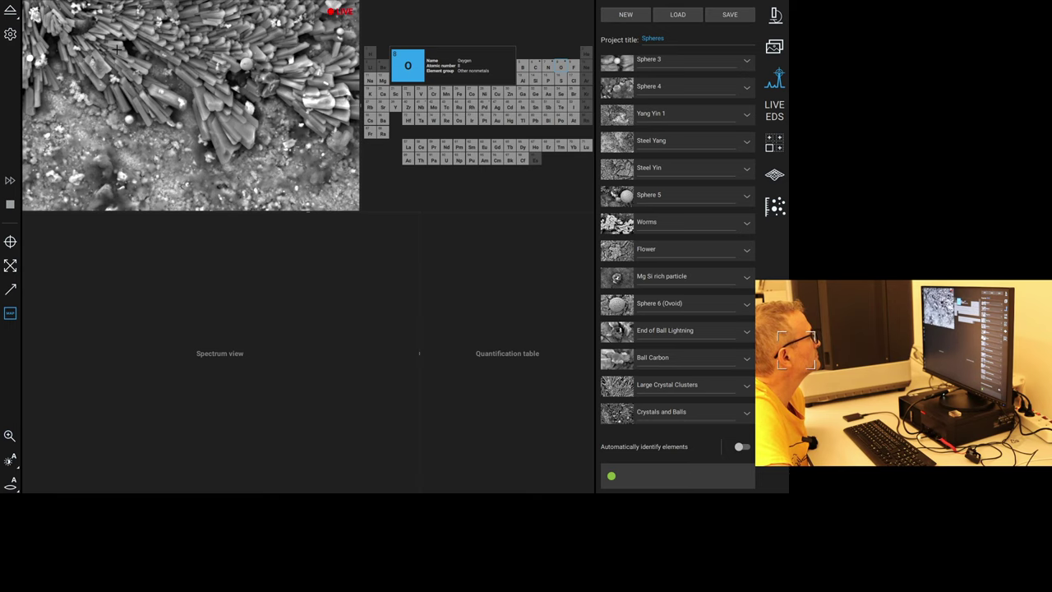
drag(103, 36, 289, 198)
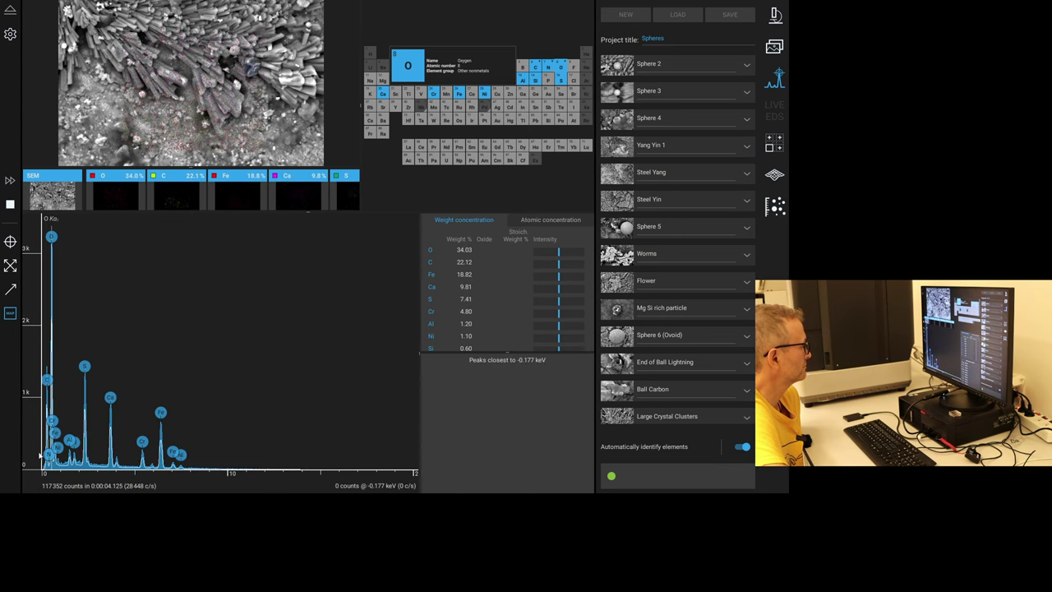
Stretch the EDS spectrum's energy axis and examine the small peaks between oxygen and sulfur.
click(64, 468)
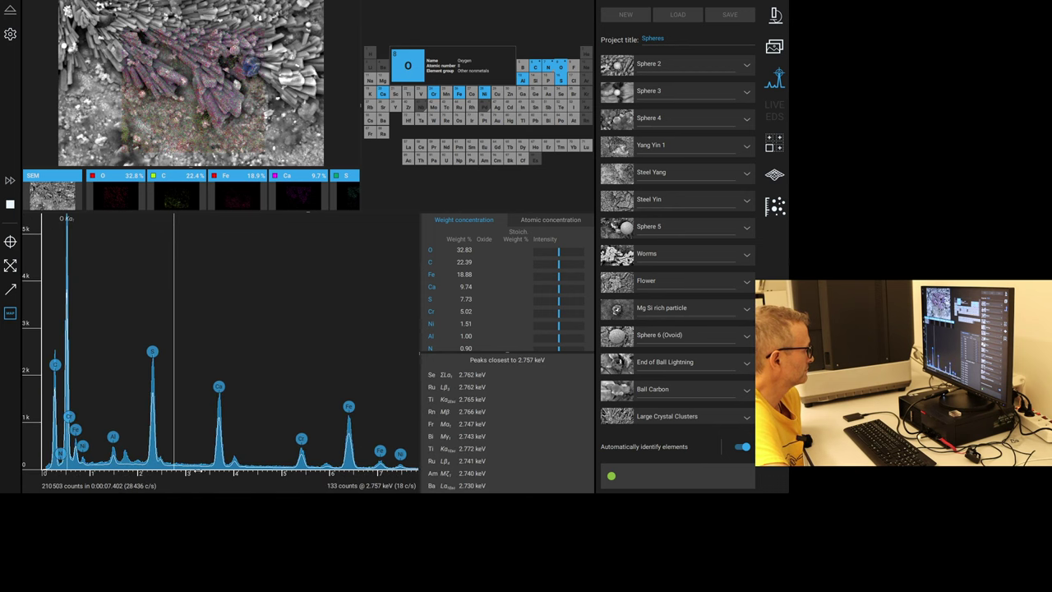
click(203, 474)
mouse_move(202, 473)
mouse_down()
mouse_move(100, 466)
mouse_move(105, 457)
mouse_up()
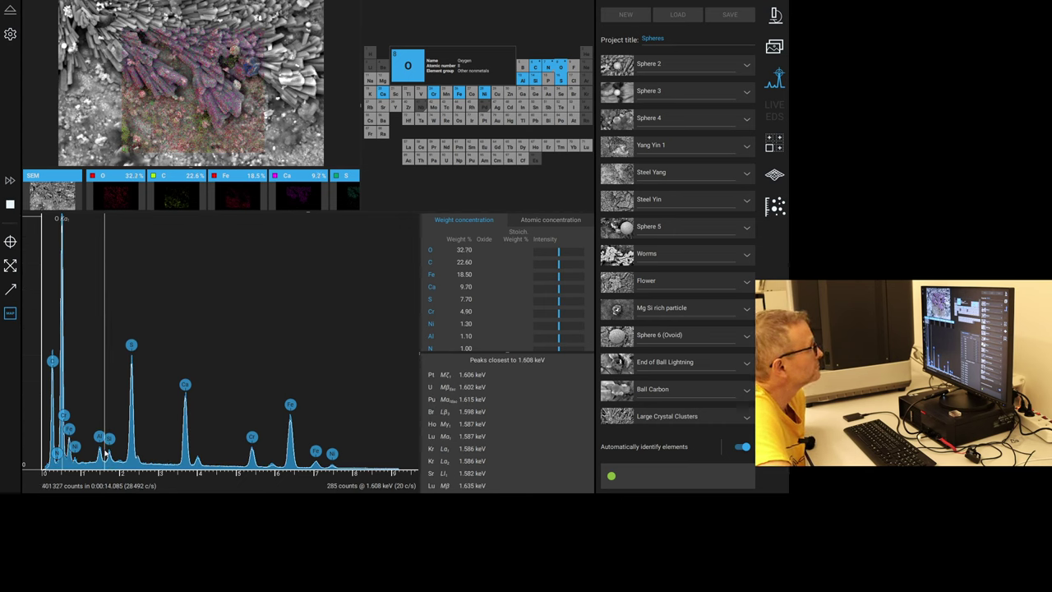
drag(105, 457, 106, 457)
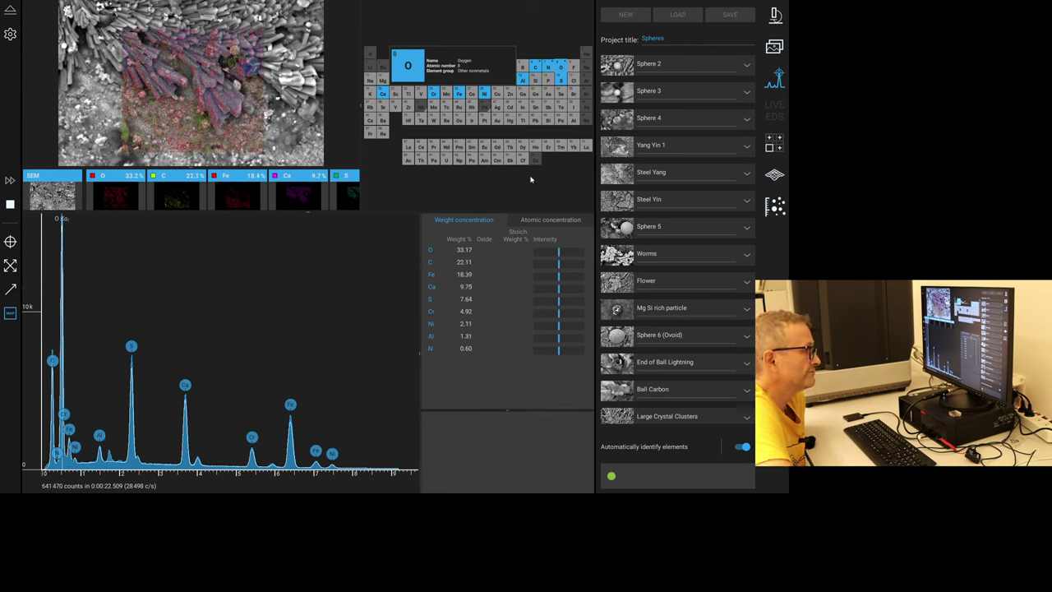
Show the quantification as atomic concentration and enlarge the element map view.
click(534, 221)
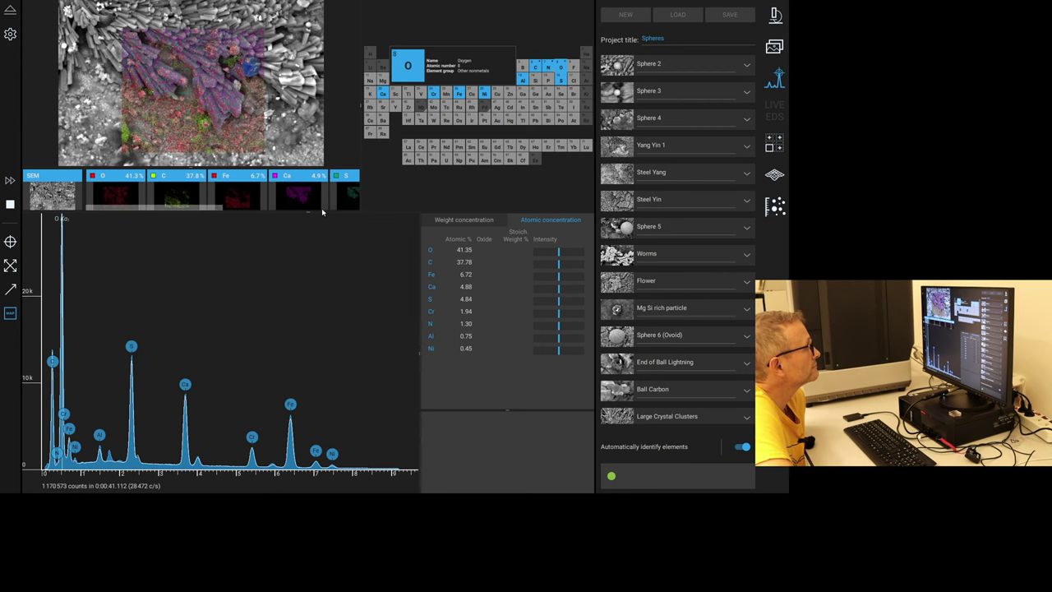
drag(307, 213, 480, 287)
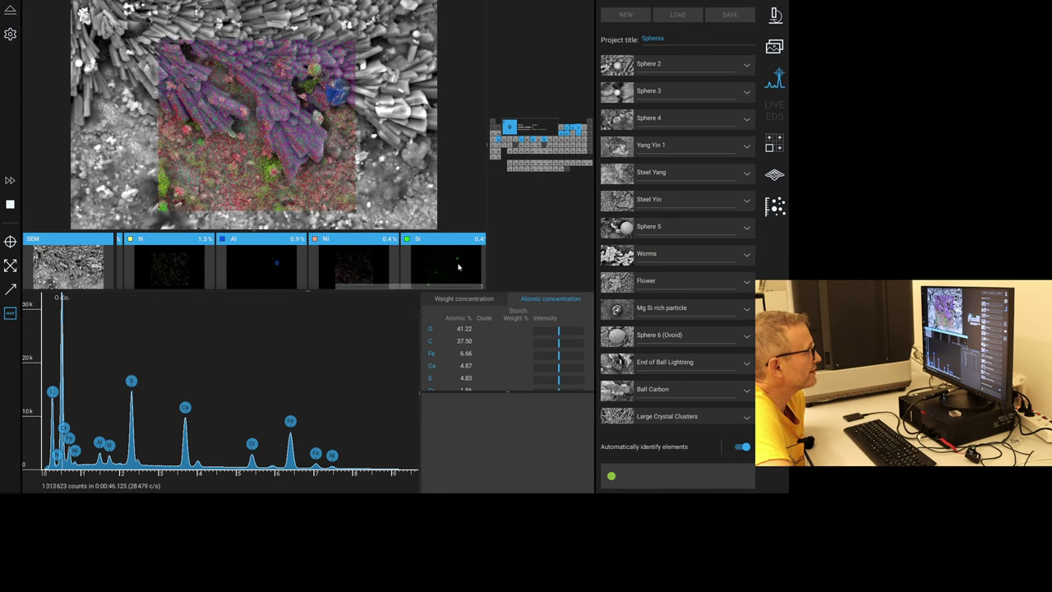
Inspect the silicon map against the SEM image, and overlay the aluminium map on the SEM image to locate its source.
click(457, 263)
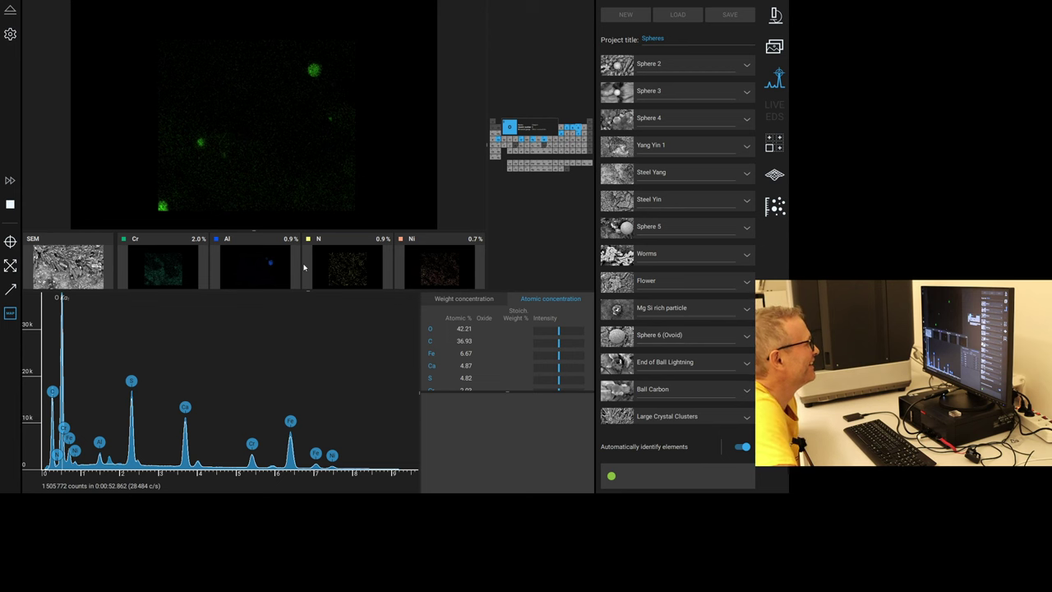
click(52, 277)
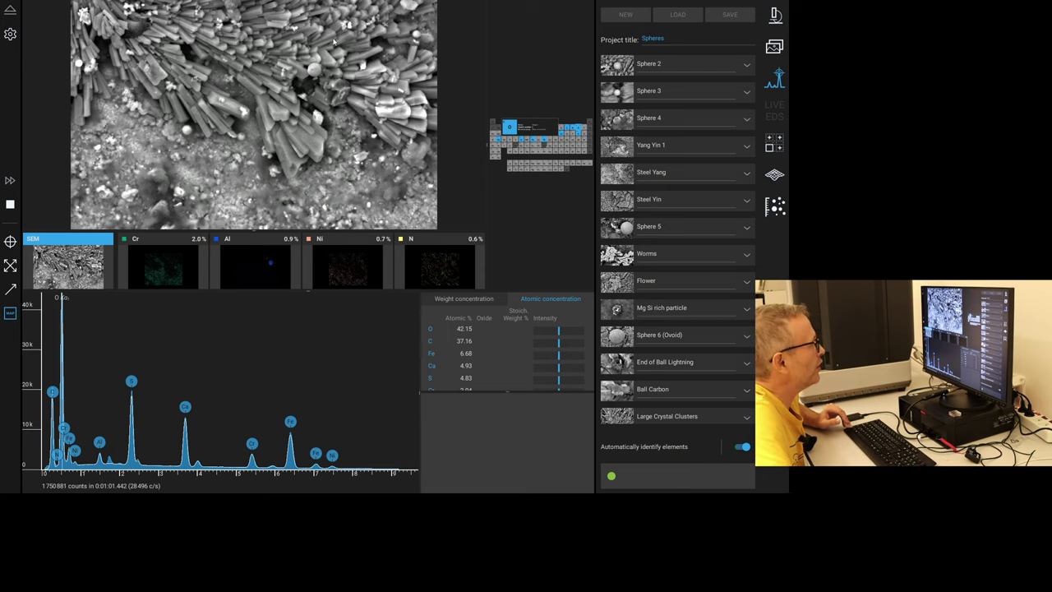
click(265, 276)
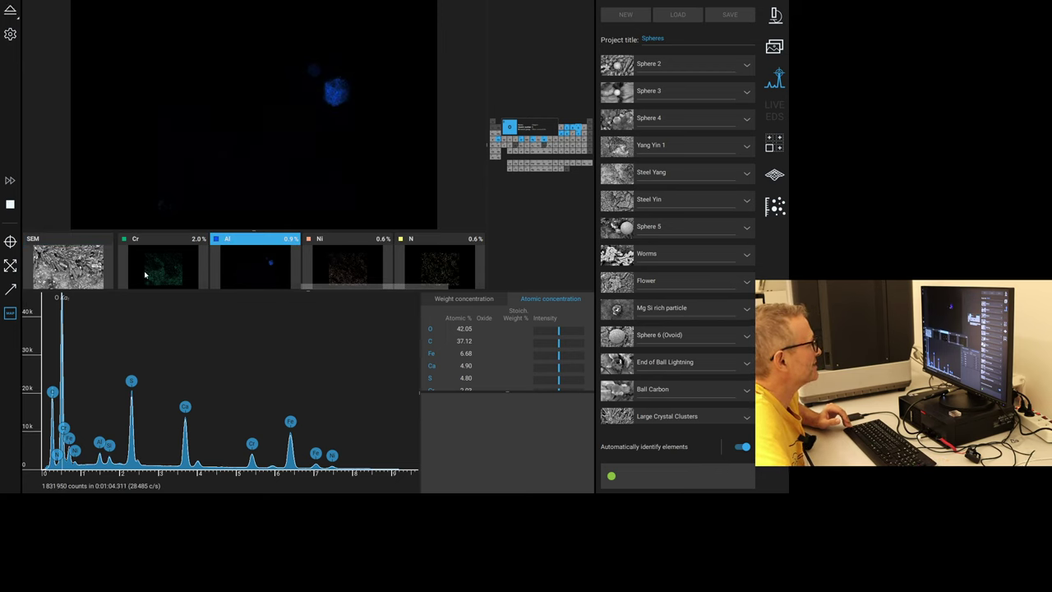
click(88, 276)
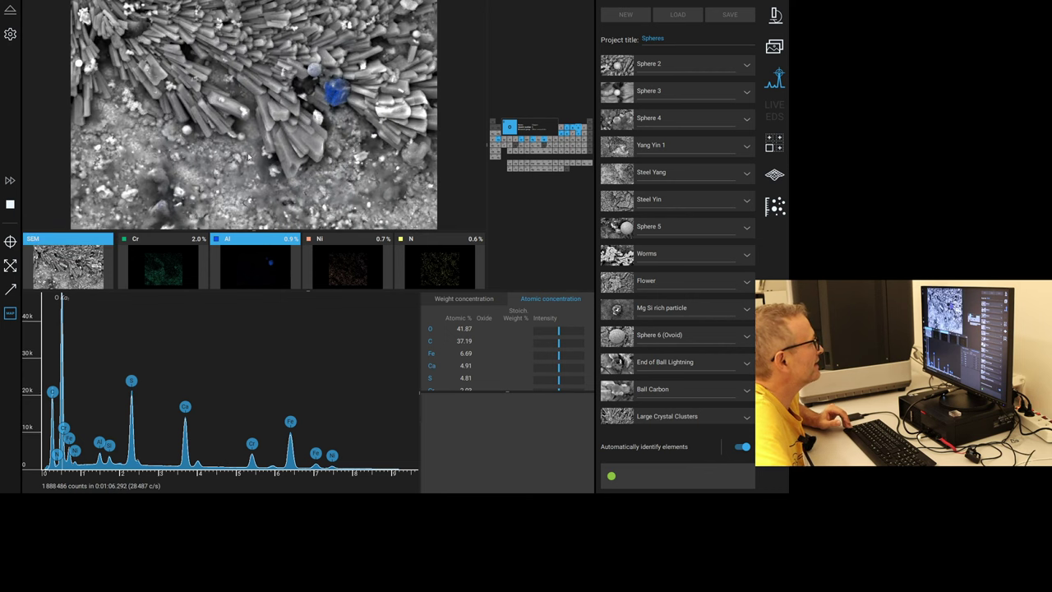
click(264, 272)
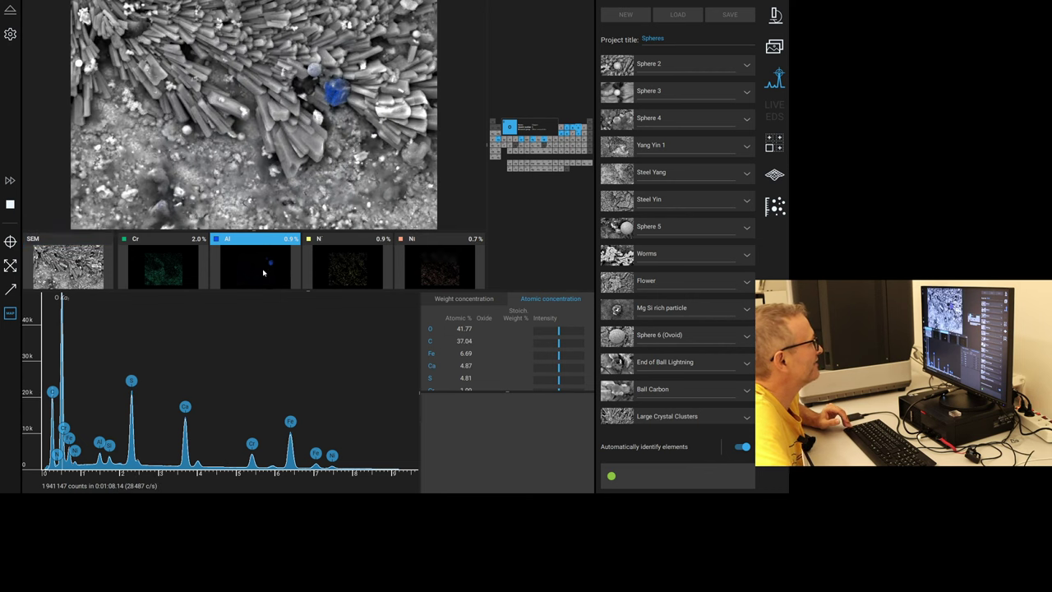
click(71, 276)
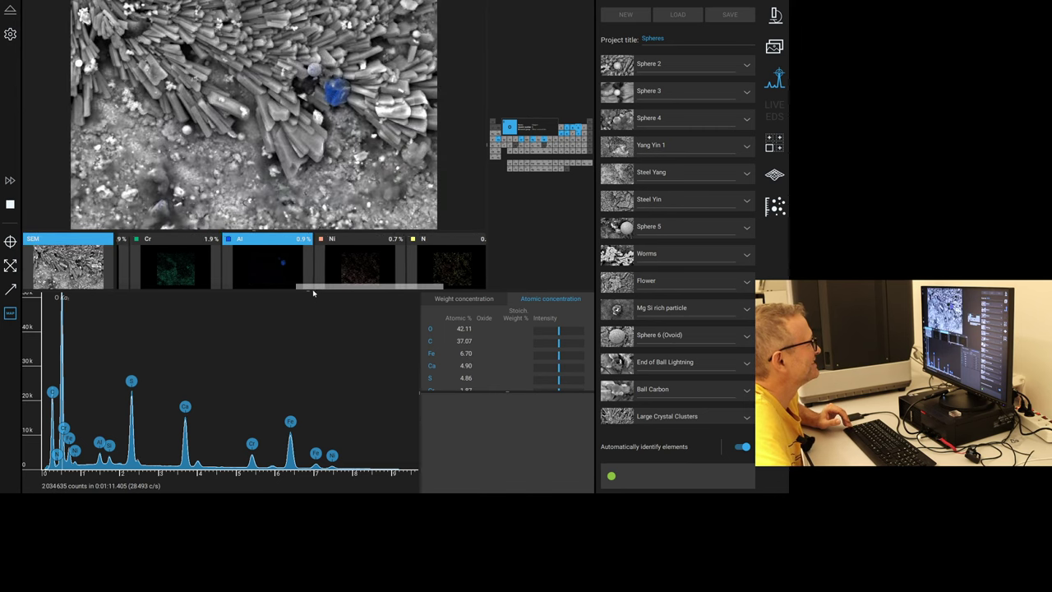
Display the iron element map on its own.
drag(313, 293, 190, 289)
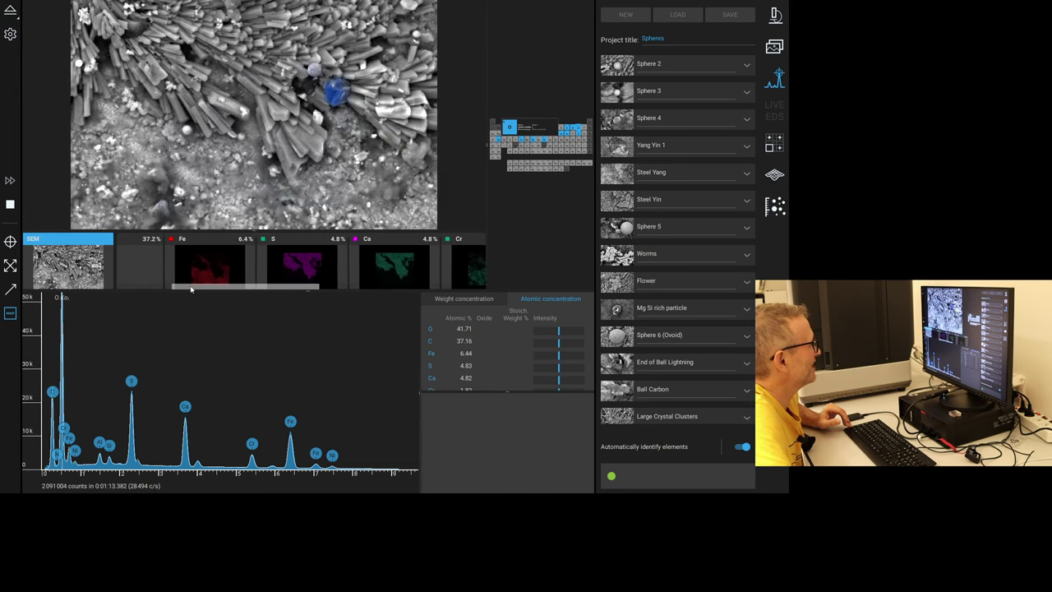
click(260, 270)
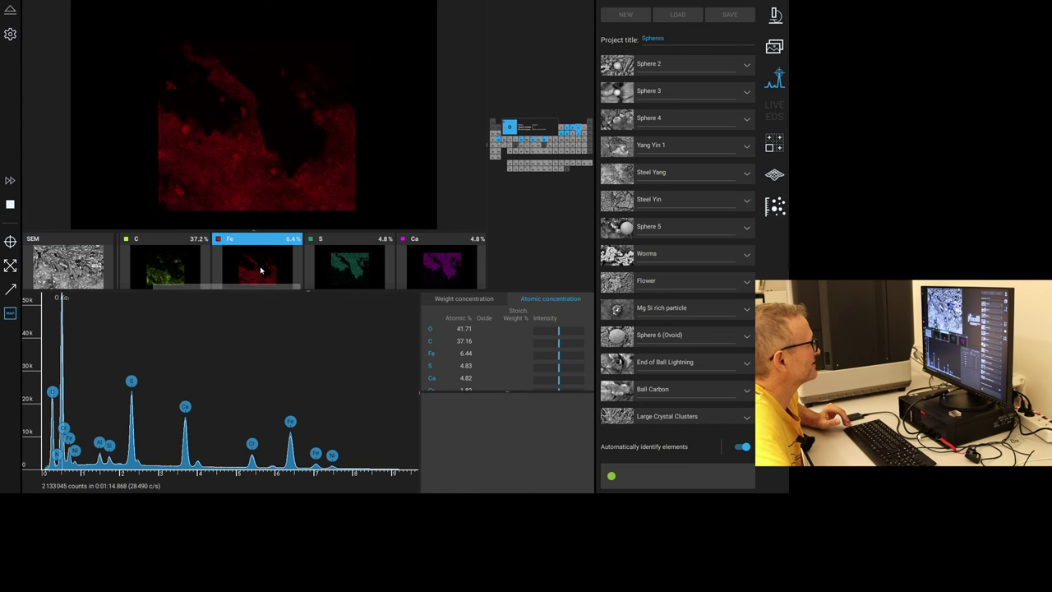
Overlay the iron map on the SEM image, and view the calcium and sulfur maps on their own.
click(86, 265)
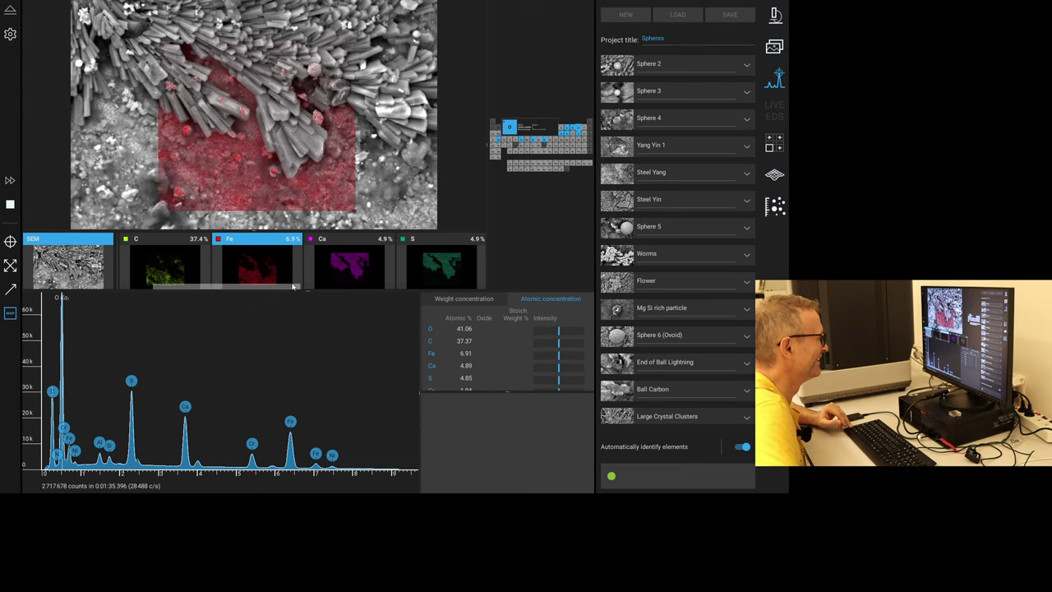
drag(279, 288, 329, 287)
click(248, 271)
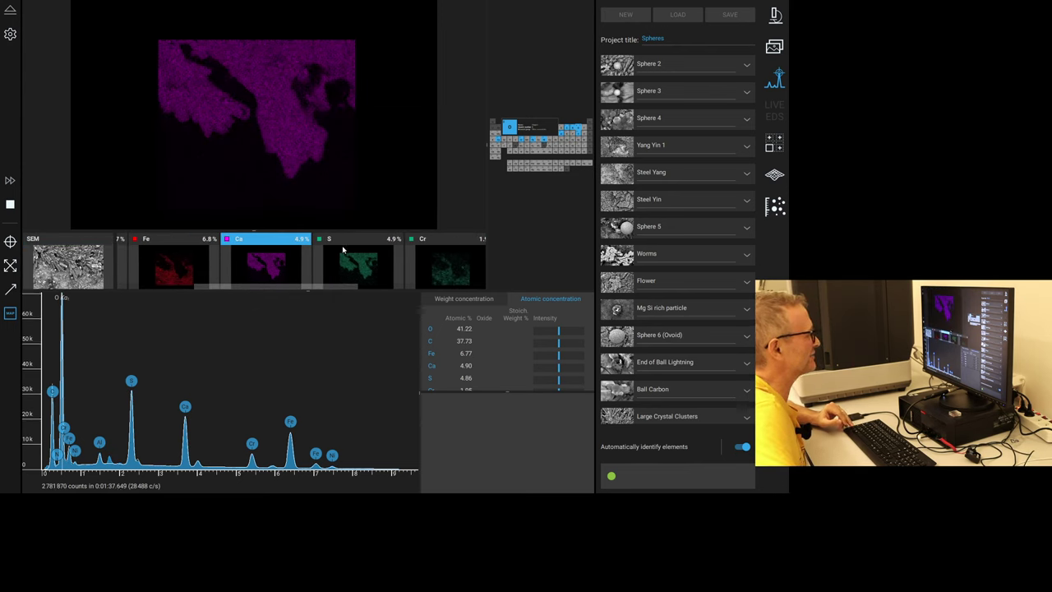
click(355, 270)
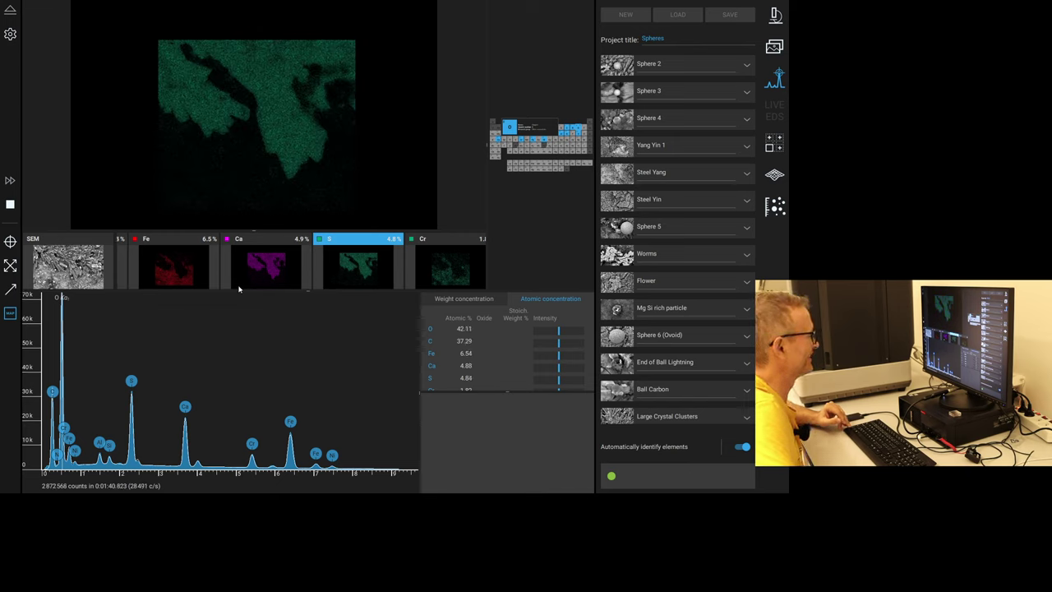
Combine the aluminium, silicon and iron maps with the sulfur map in one overlay.
drag(246, 288, 416, 288)
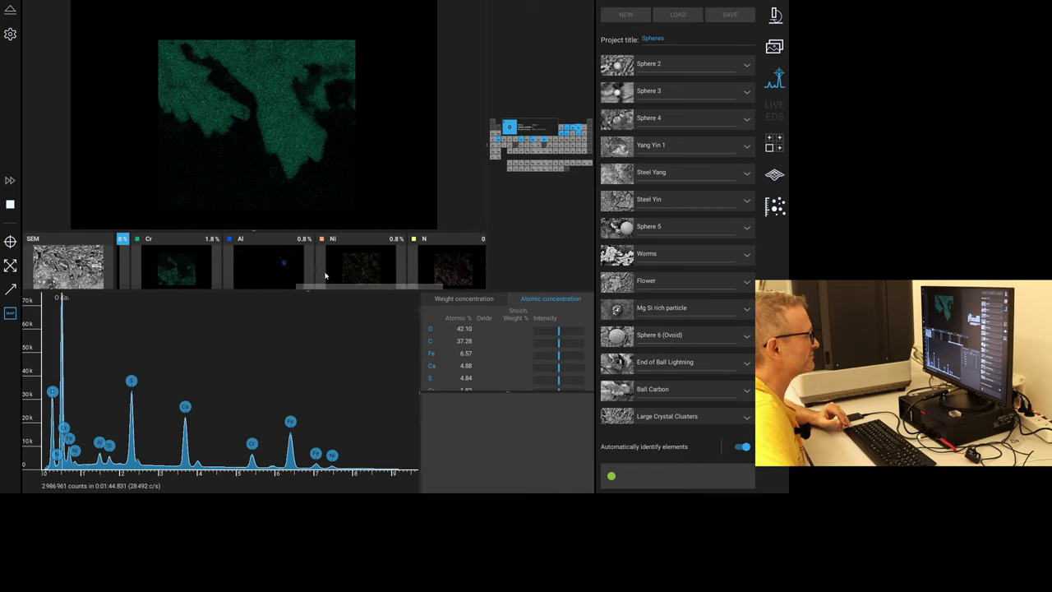
click(284, 266)
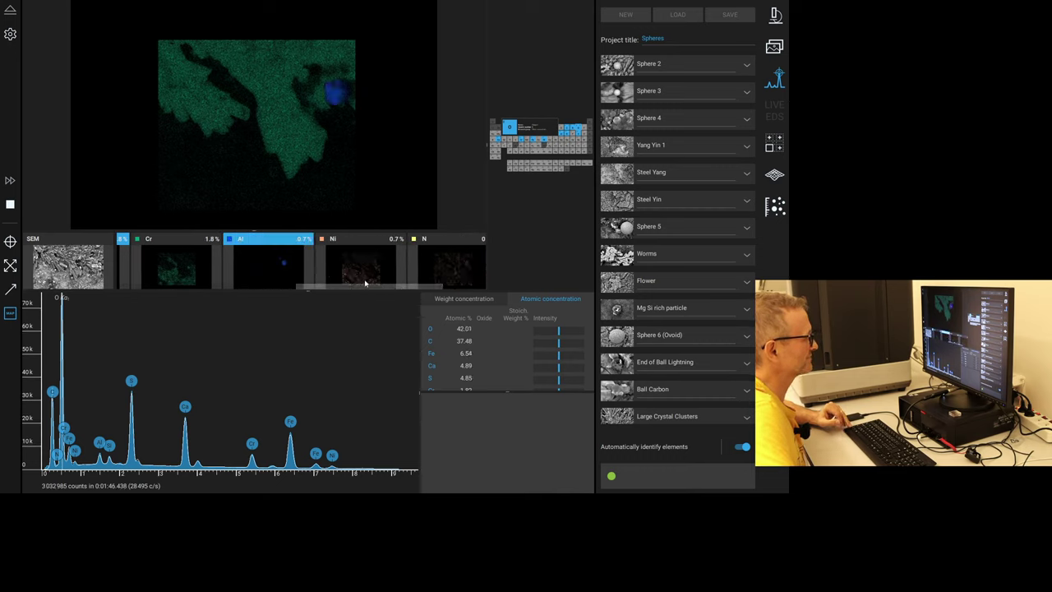
drag(366, 284, 407, 285)
click(468, 270)
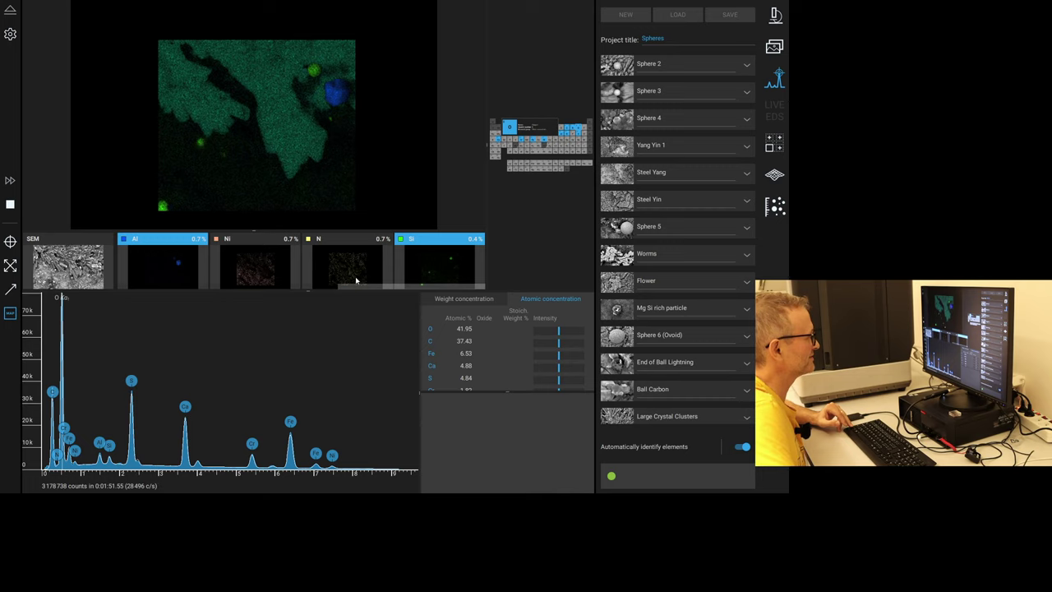
drag(356, 284, 212, 288)
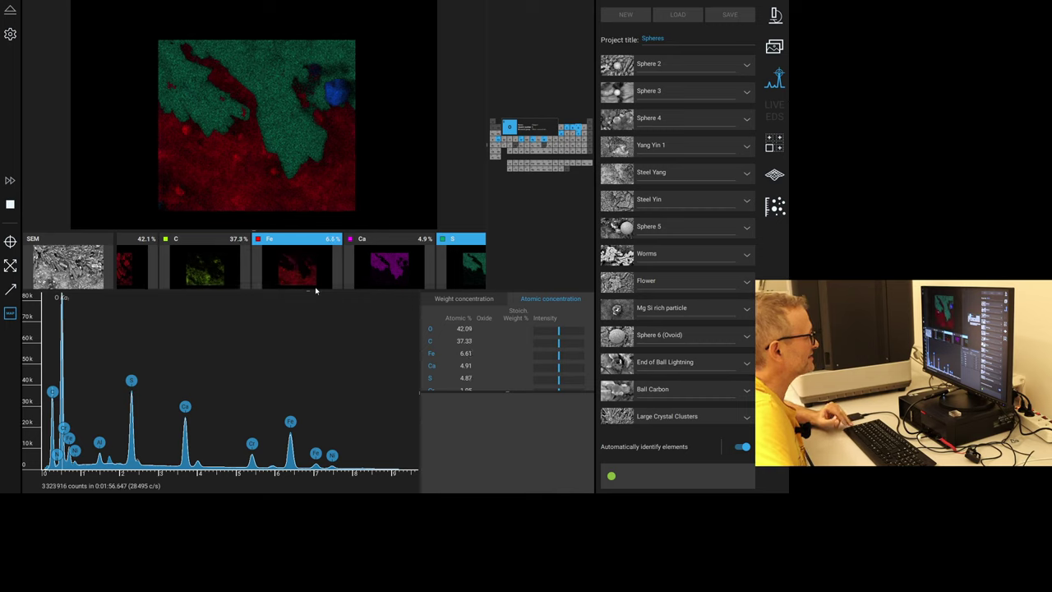
drag(301, 289, 474, 272)
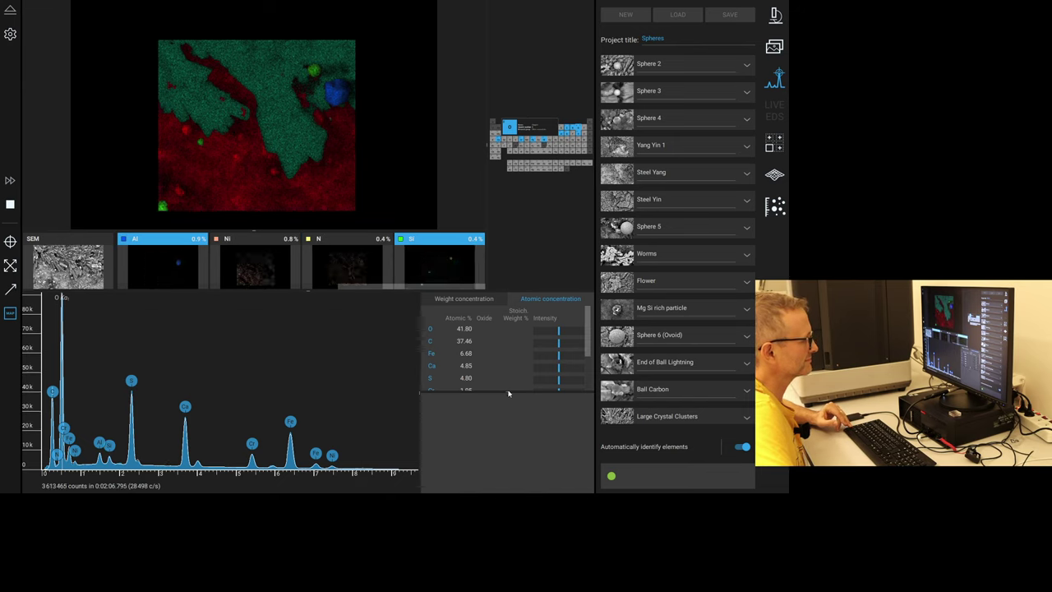
Enlarge the quantification table to list every element, and check silicon's options in the periodic table.
drag(507, 391, 515, 482)
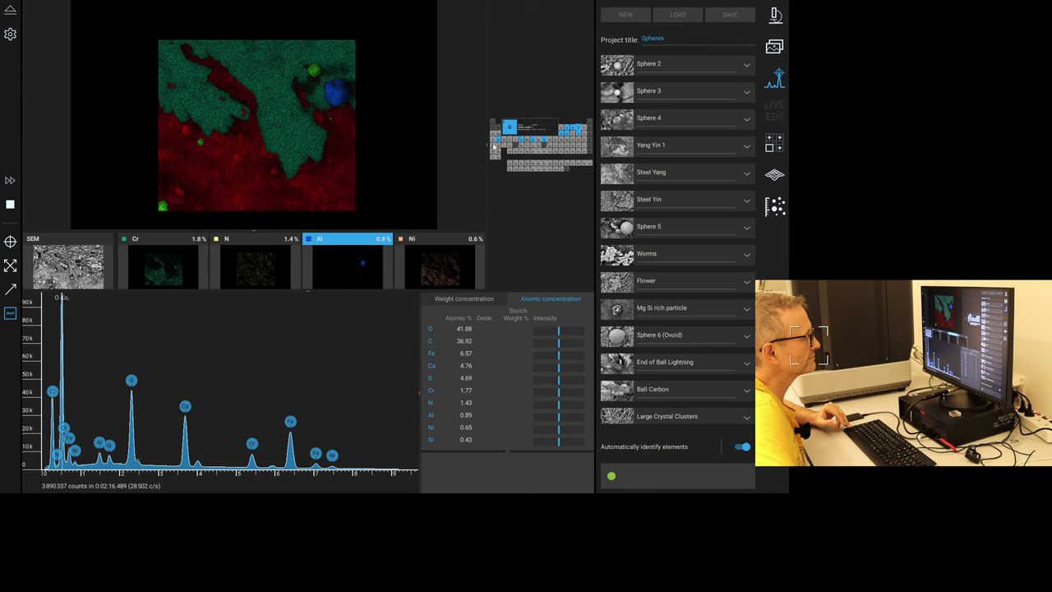
mouse_move(355, 155)
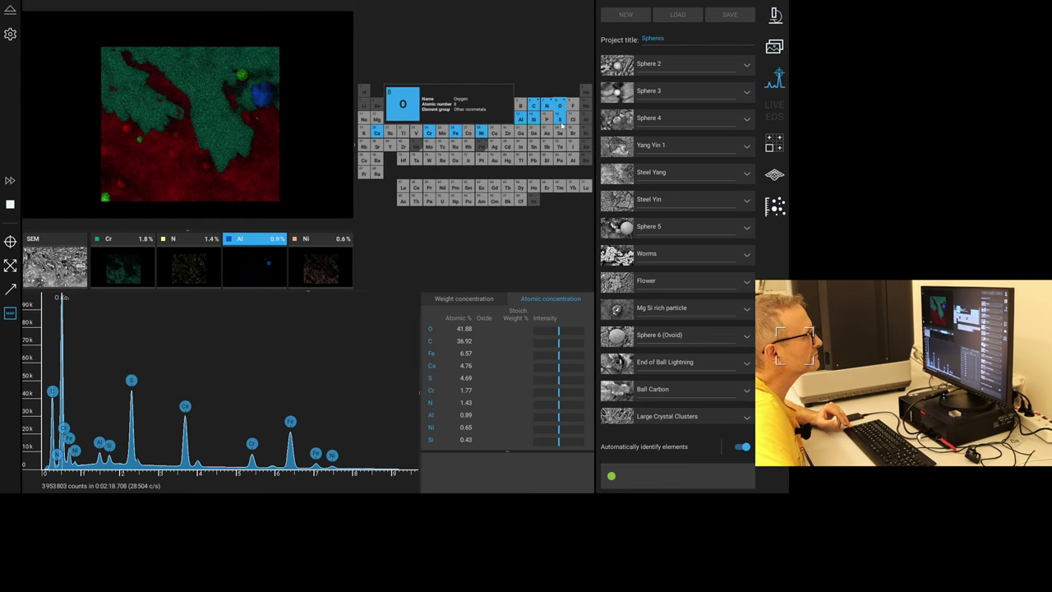
click(539, 120)
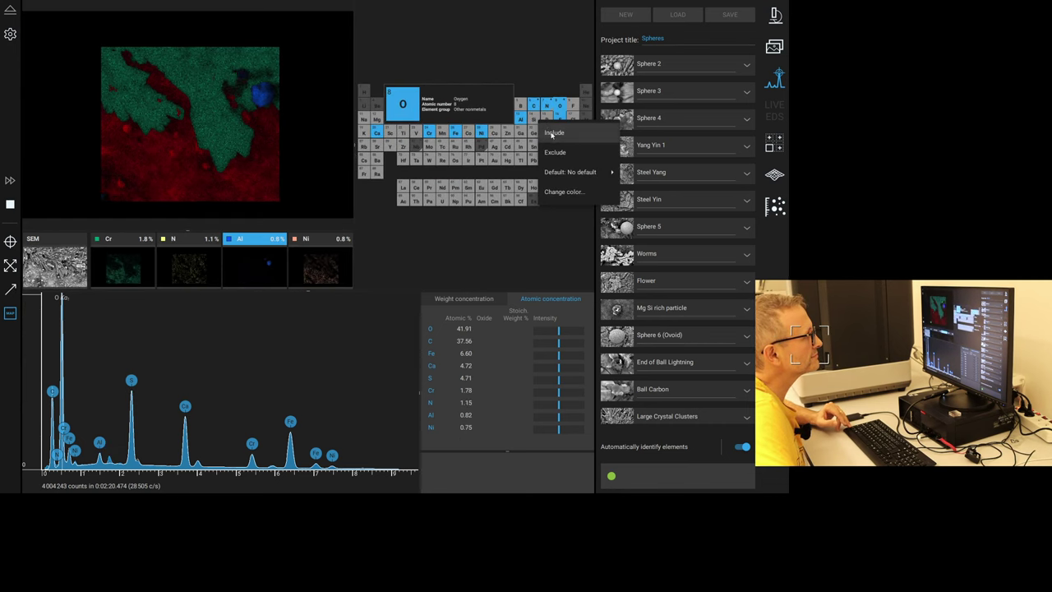
click(555, 191)
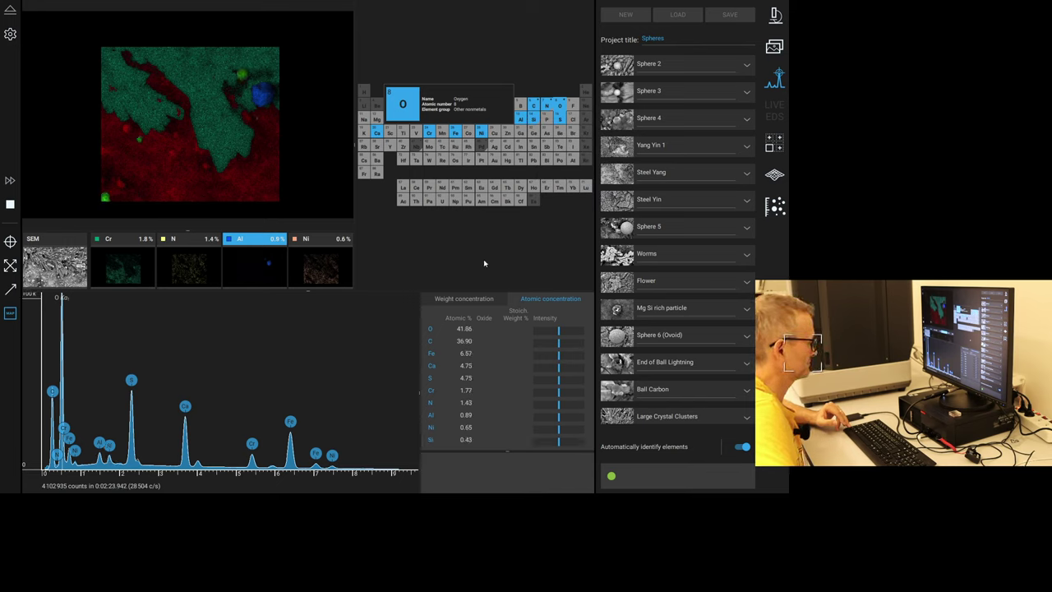
drag(354, 145, 457, 145)
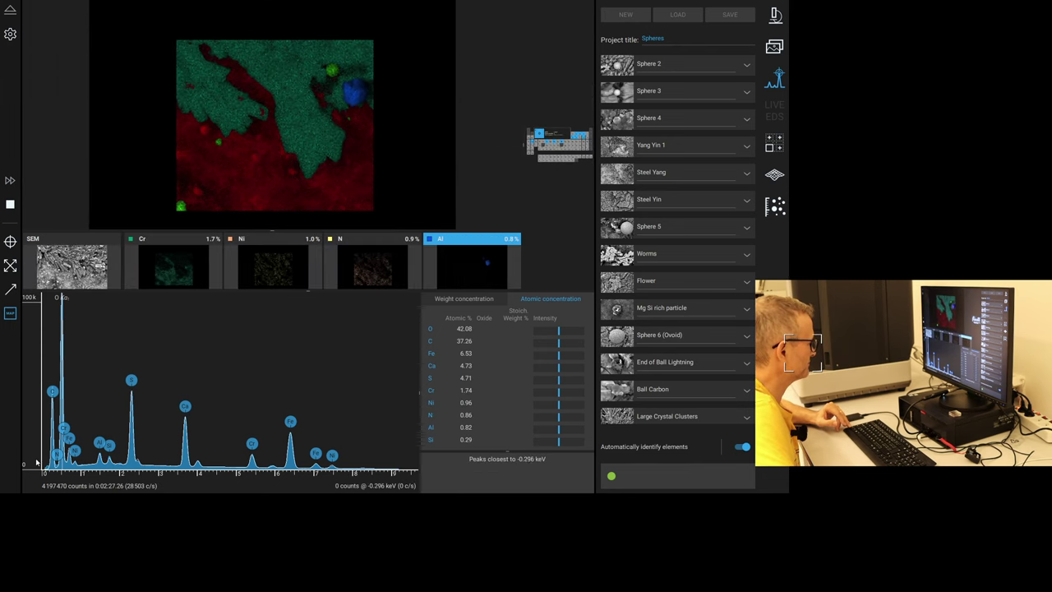
Stretch the spectrum's energy and counts axes to examine the smaller peaks.
scroll(36, 460, up, 1)
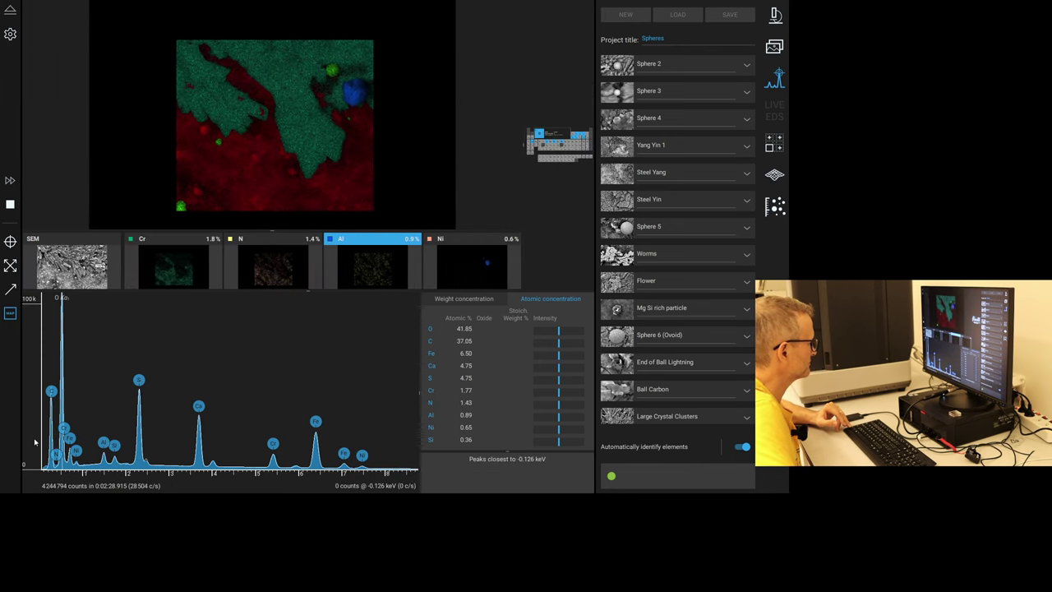
drag(34, 442, 29, 395)
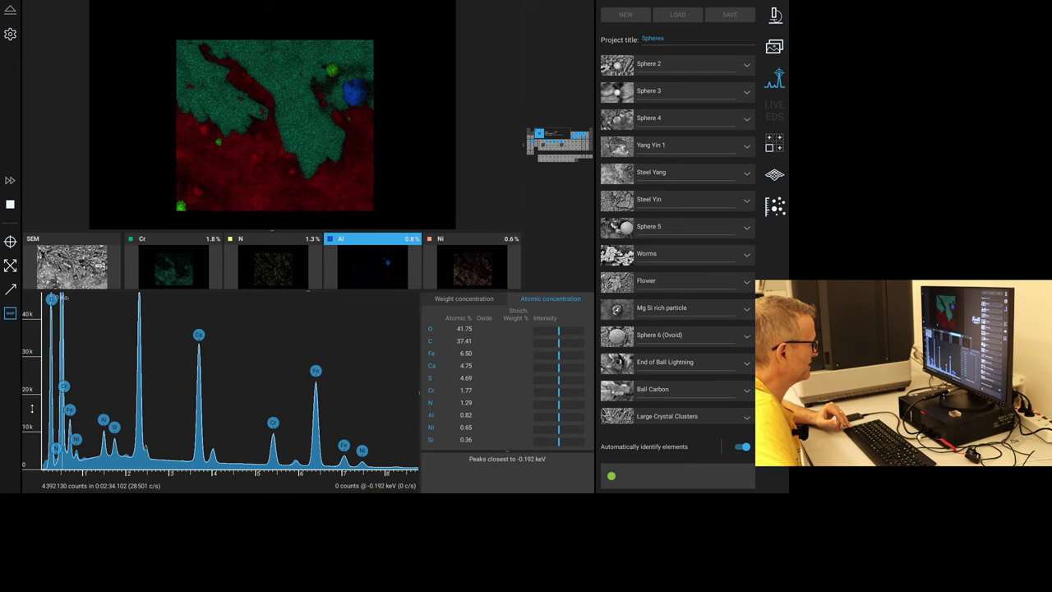
mouse_move(36, 403)
mouse_down()
mouse_move(36, 444)
mouse_move(37, 416)
mouse_up()
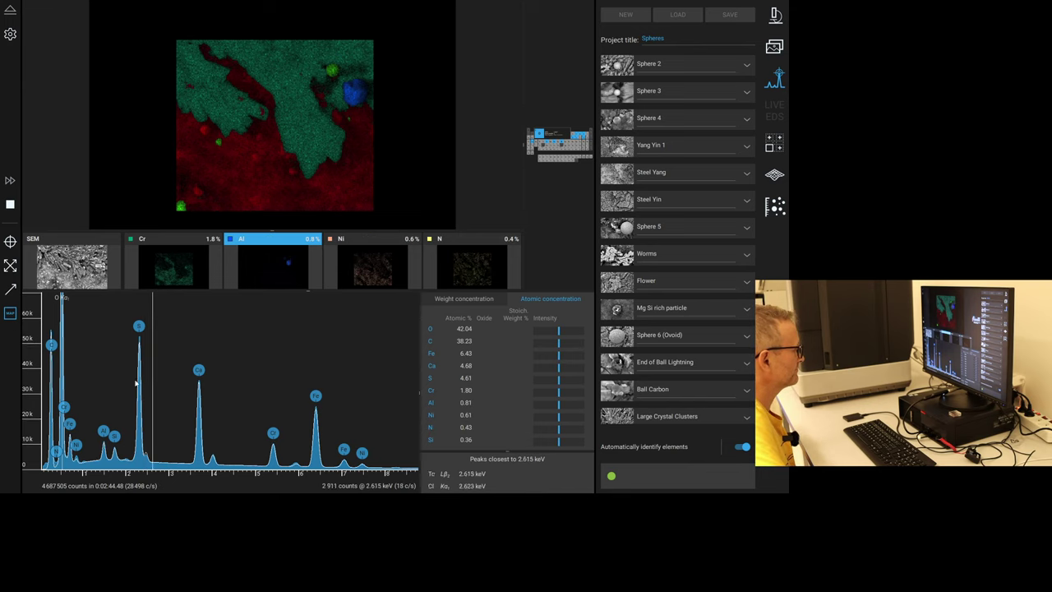
mouse_move(30, 379)
mouse_down()
mouse_move(31, 332)
mouse_move(33, 361)
mouse_up()
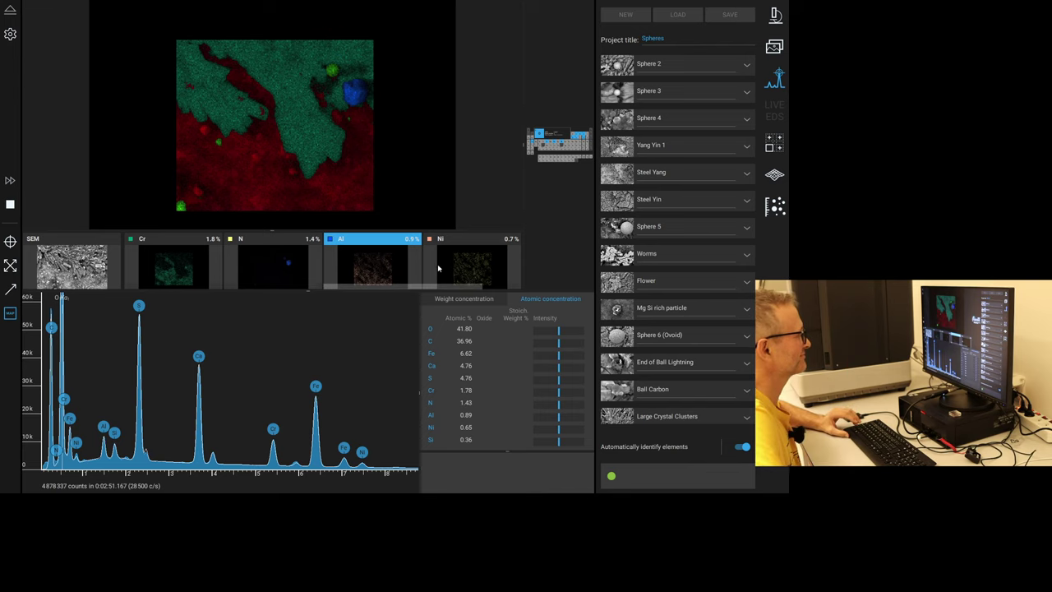
Compare the calcium and sulfur distributions by swapping their maps in the overlay, ending with sulfur shown.
drag(433, 287, 309, 284)
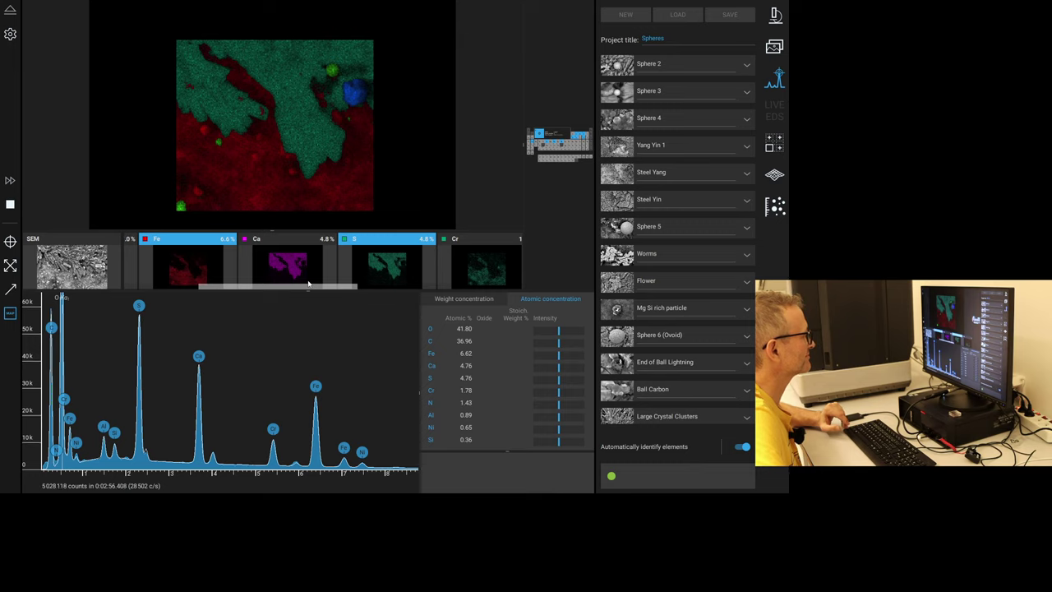
click(299, 265)
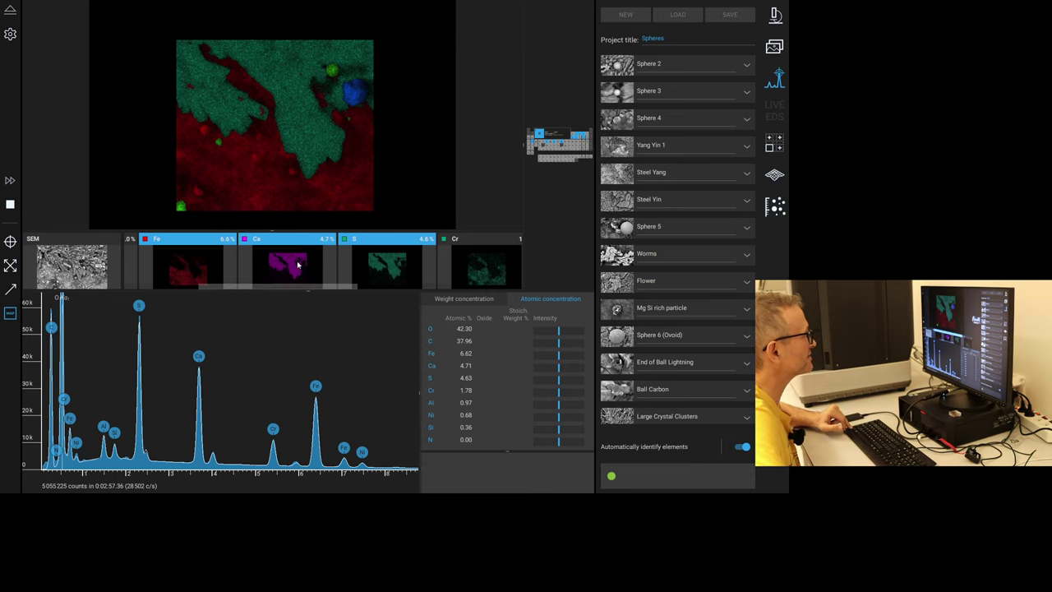
click(378, 267)
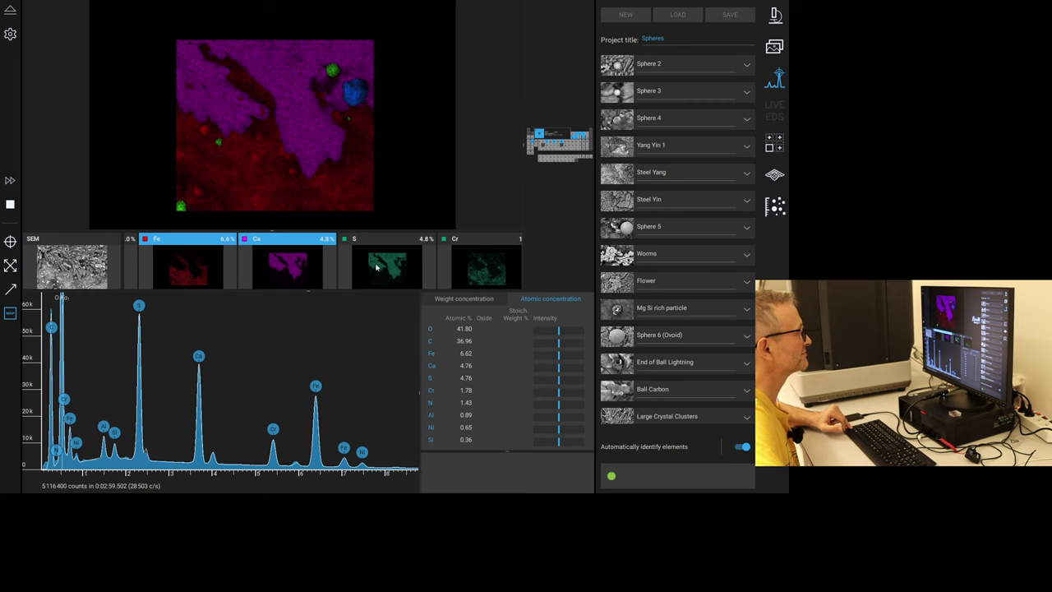
click(374, 267)
click(301, 265)
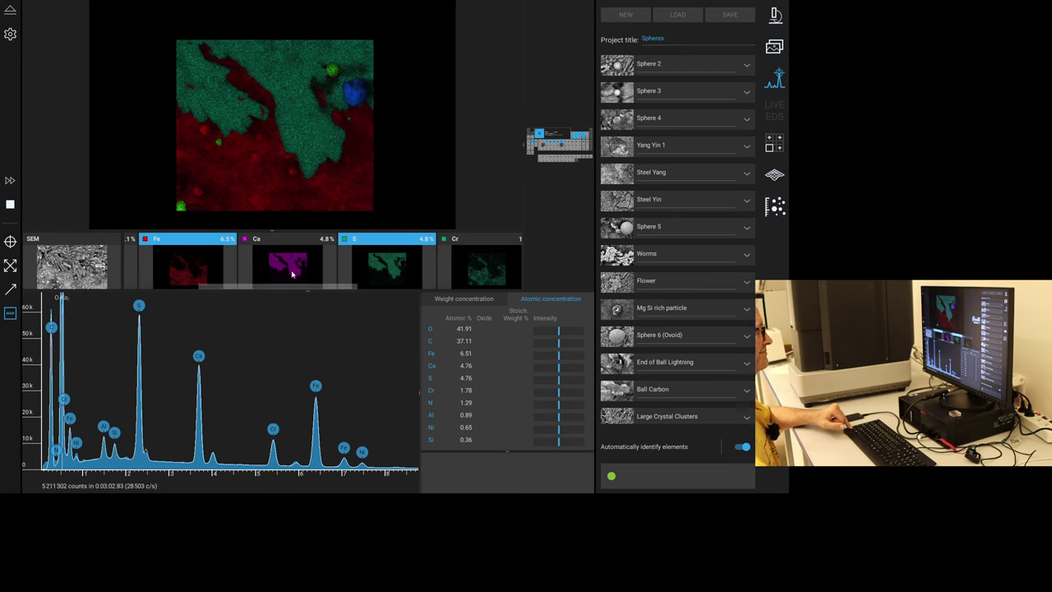
Enlarge the map view slightly and toggle the oxygen map in the overlay to compare it with the other elements.
drag(284, 287, 210, 287)
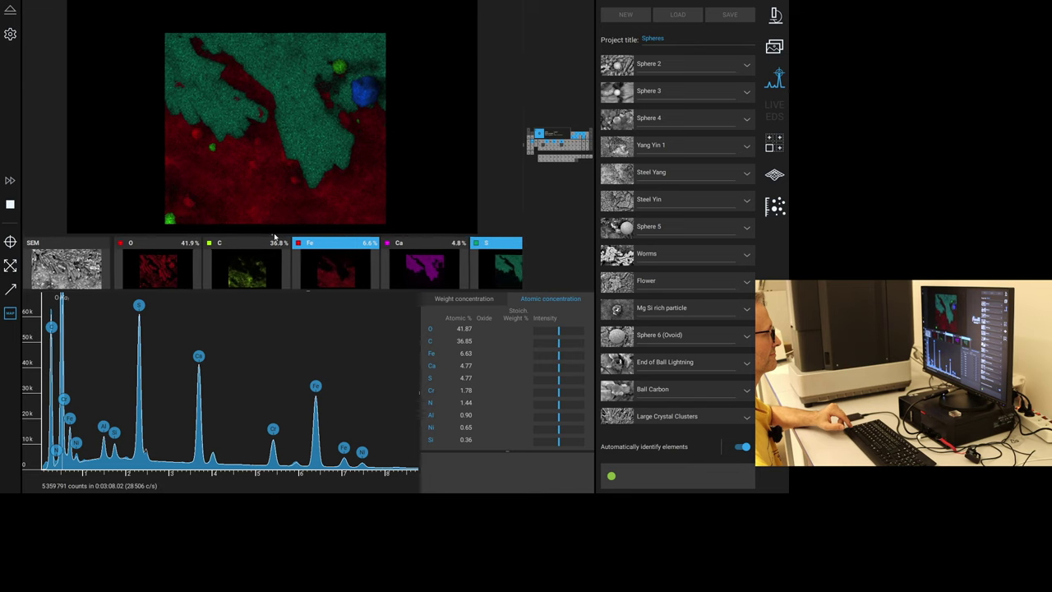
click(170, 279)
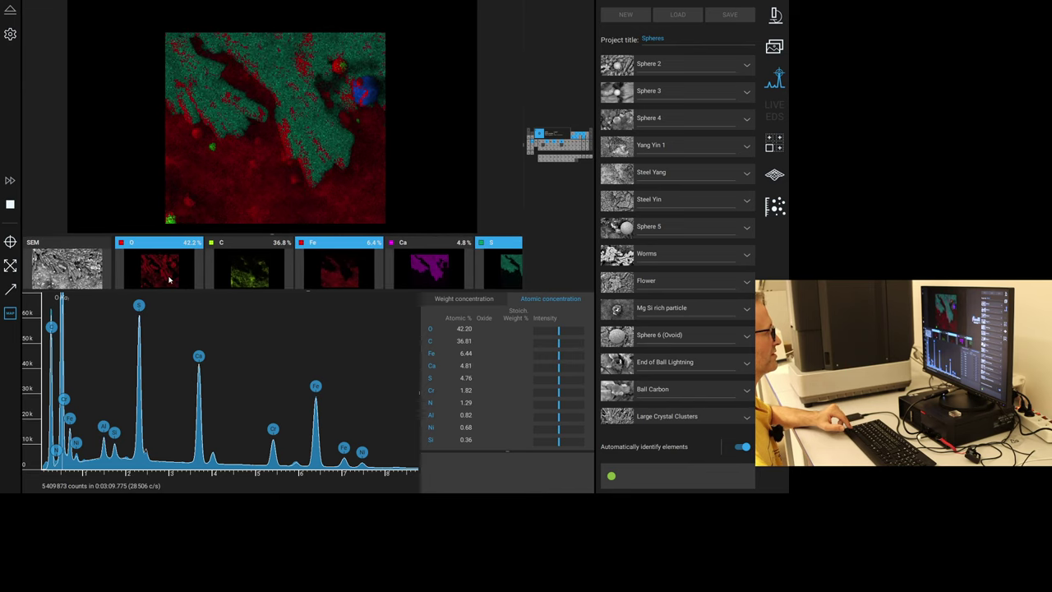
click(169, 279)
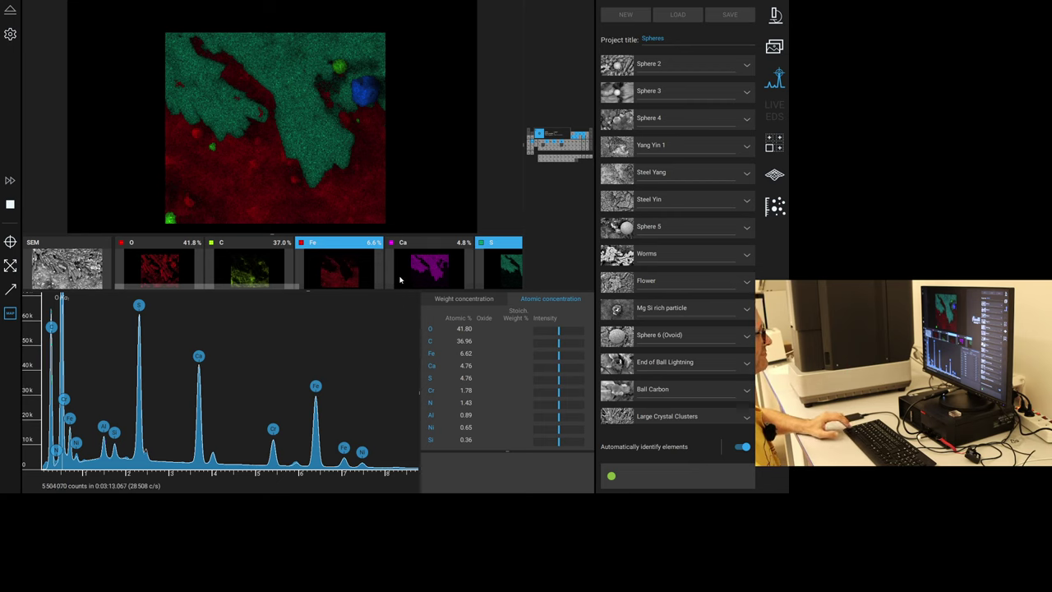
click(149, 275)
click(149, 275)
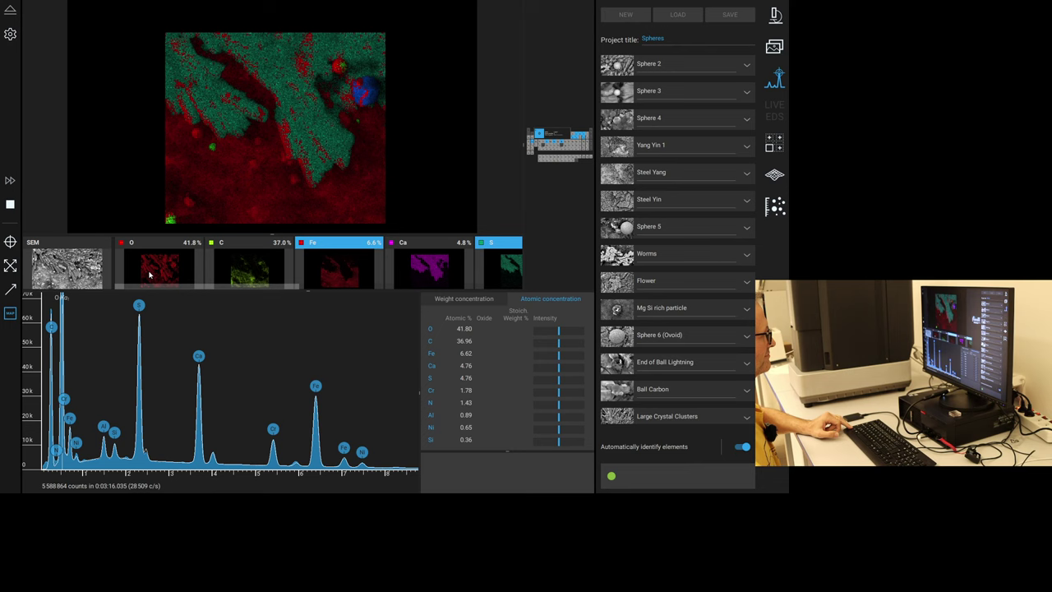
Replace the iron map with the carbon map in the element overlay.
click(305, 278)
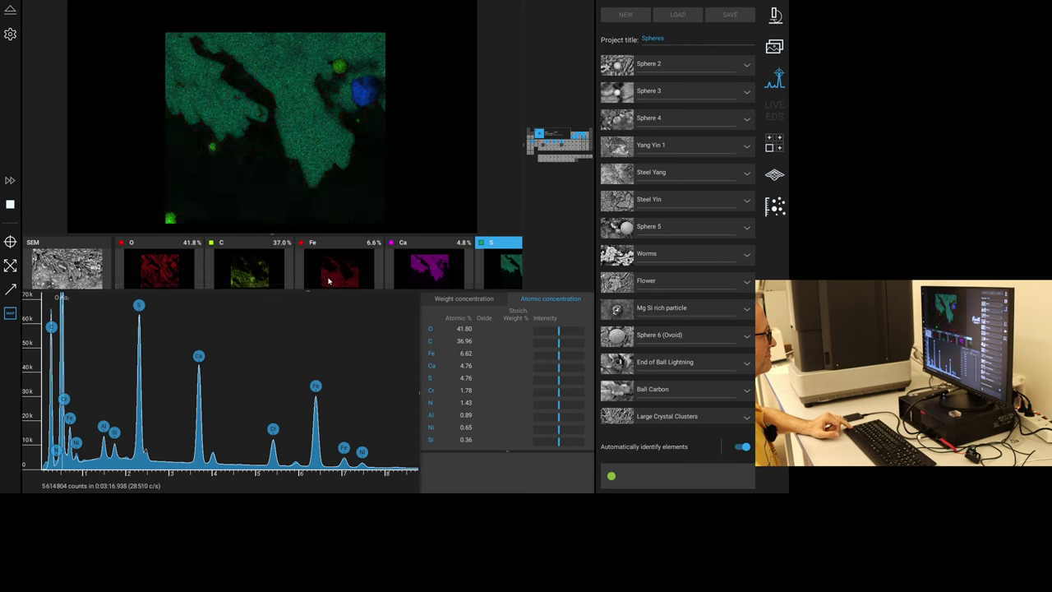
click(259, 278)
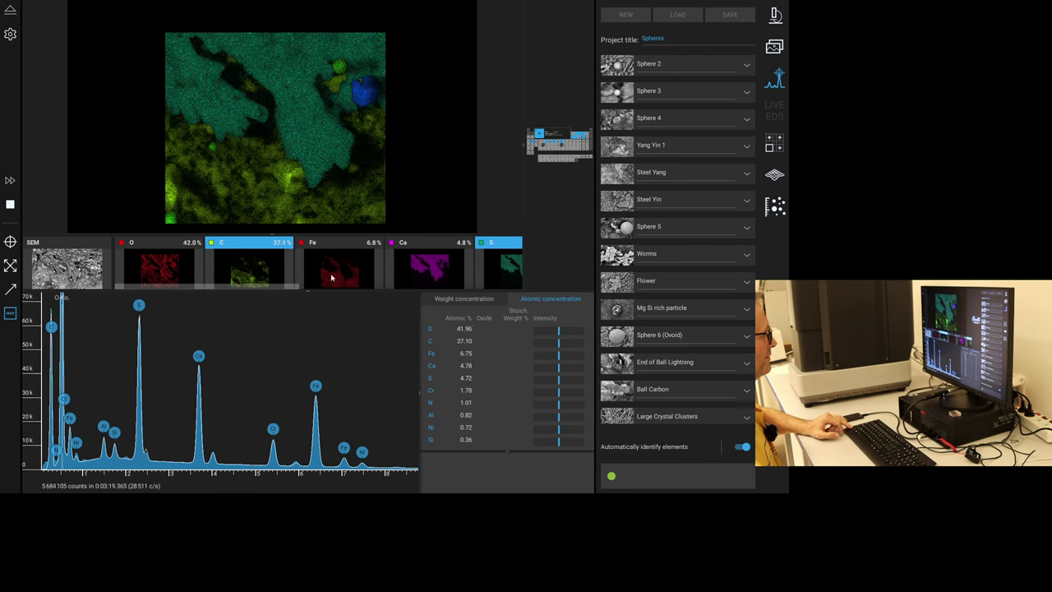
drag(291, 287, 338, 294)
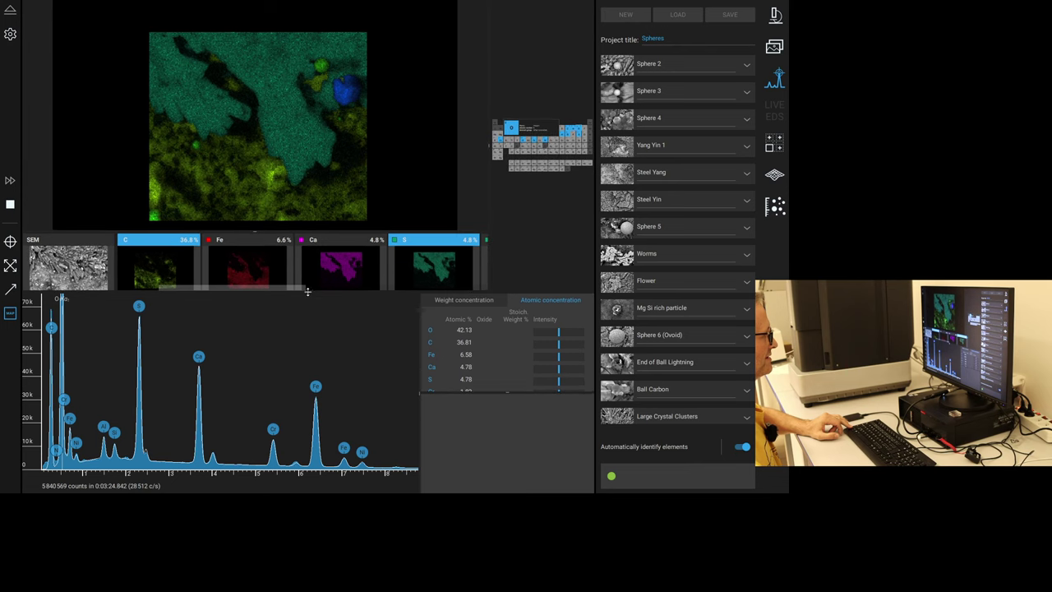
scroll(308, 291, right, 3)
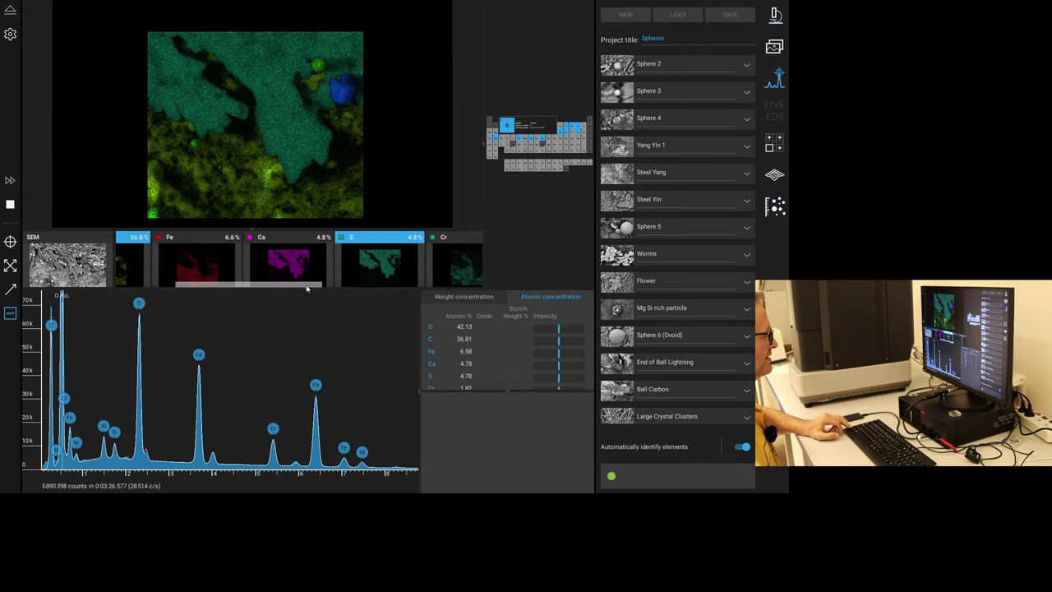